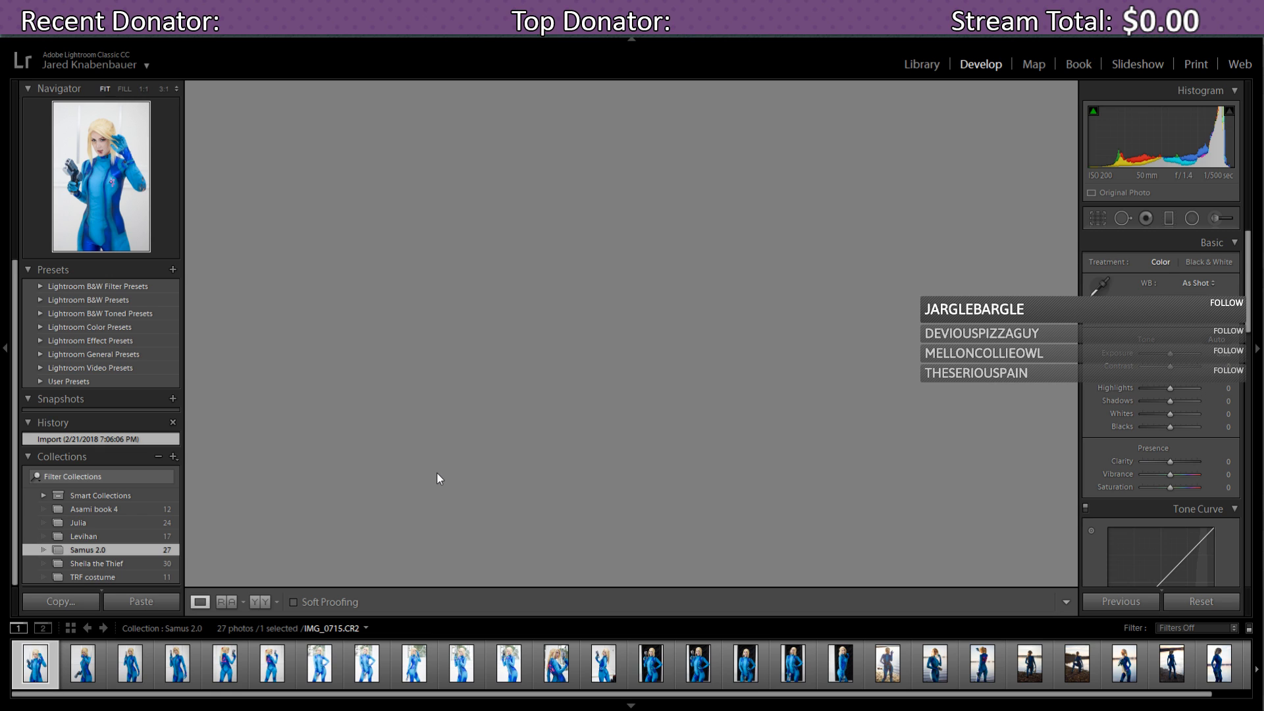
- Step through IMG_0716 and IMG_0720 in the filmstrip to land on IMG_0723
left_click(77, 666)
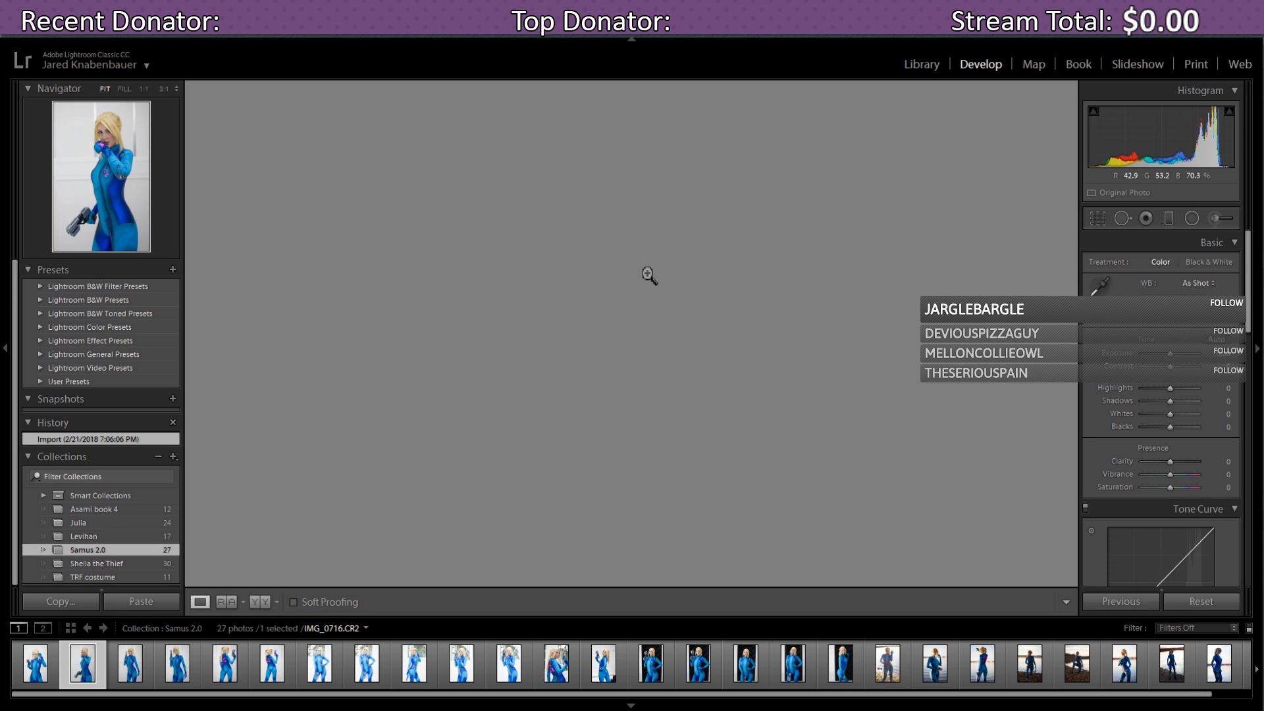
left_click(130, 665)
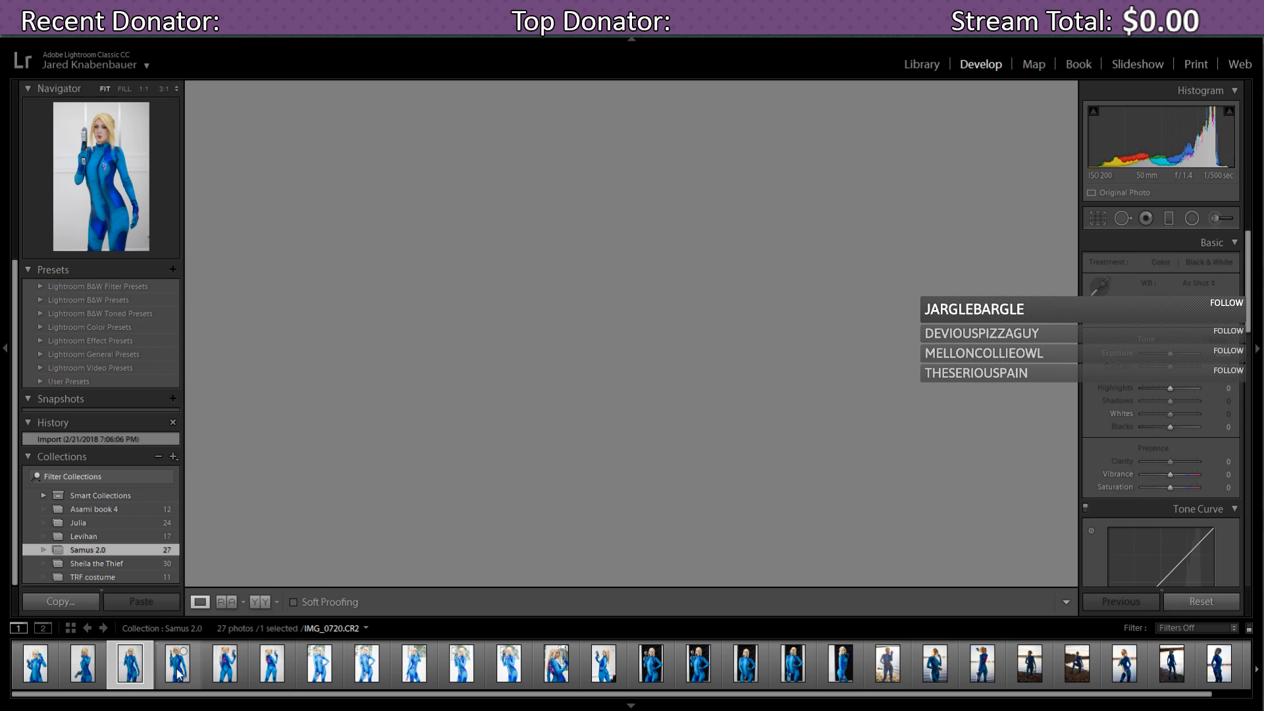
left_click(178, 670)
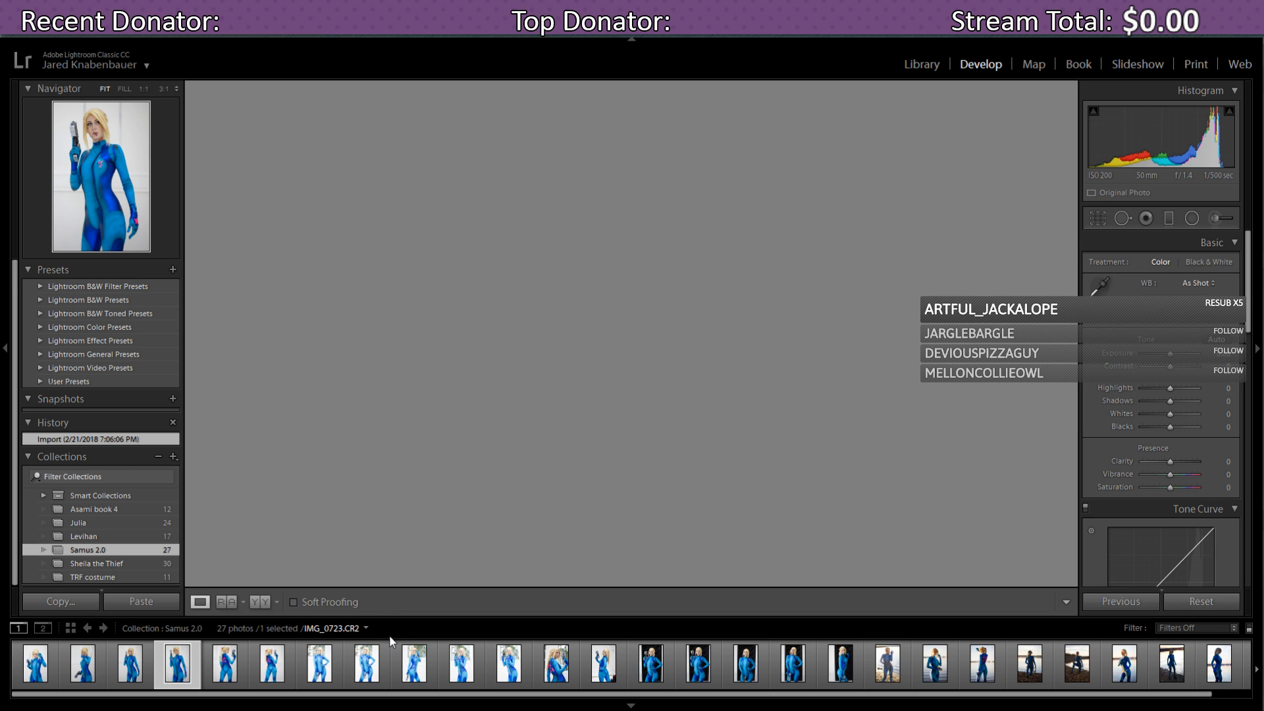
- Jump to IMG_0743, go back to IMG_0720, then switch to OBS's Display Capture properties
left_click(368, 668)
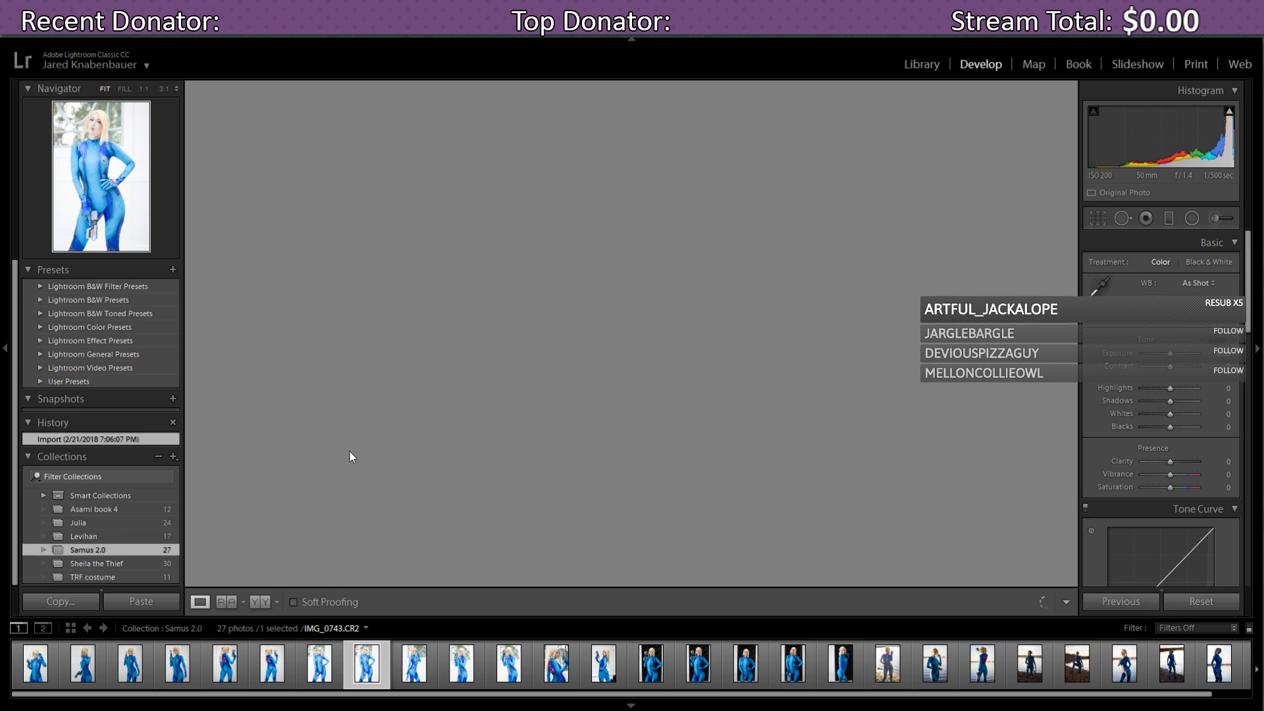
left_click(133, 664)
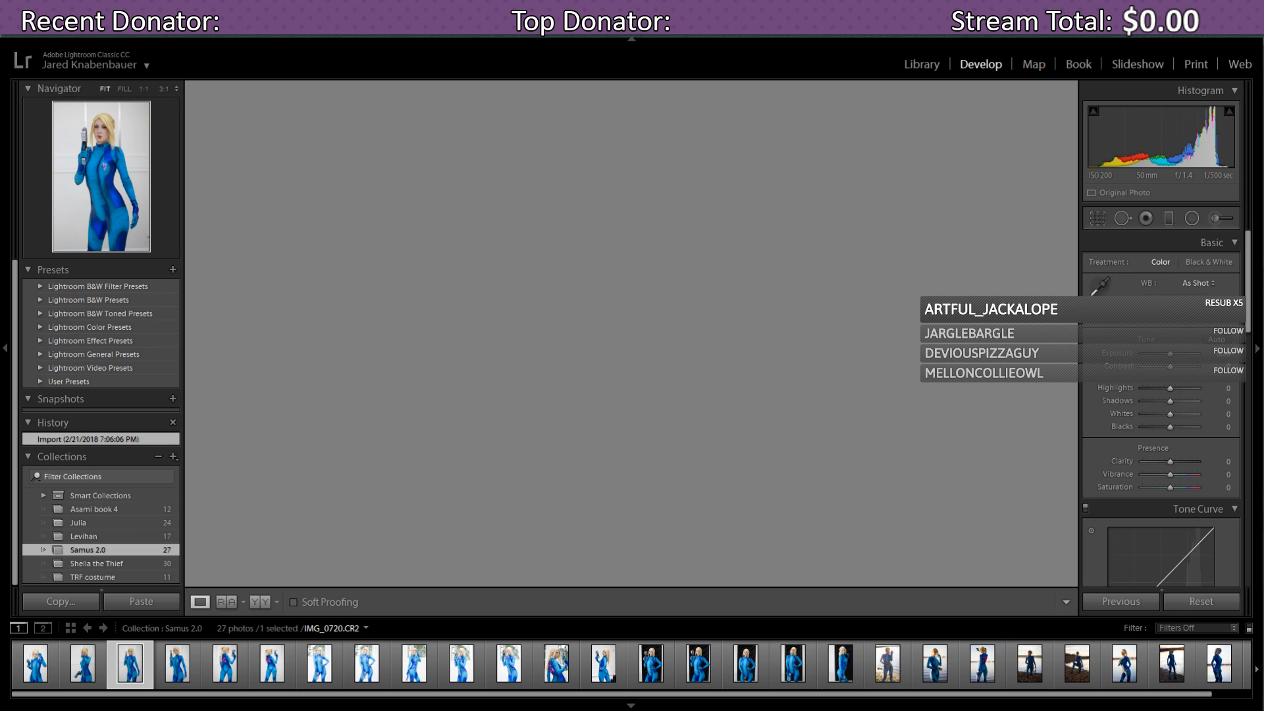
key("alt+Tab")
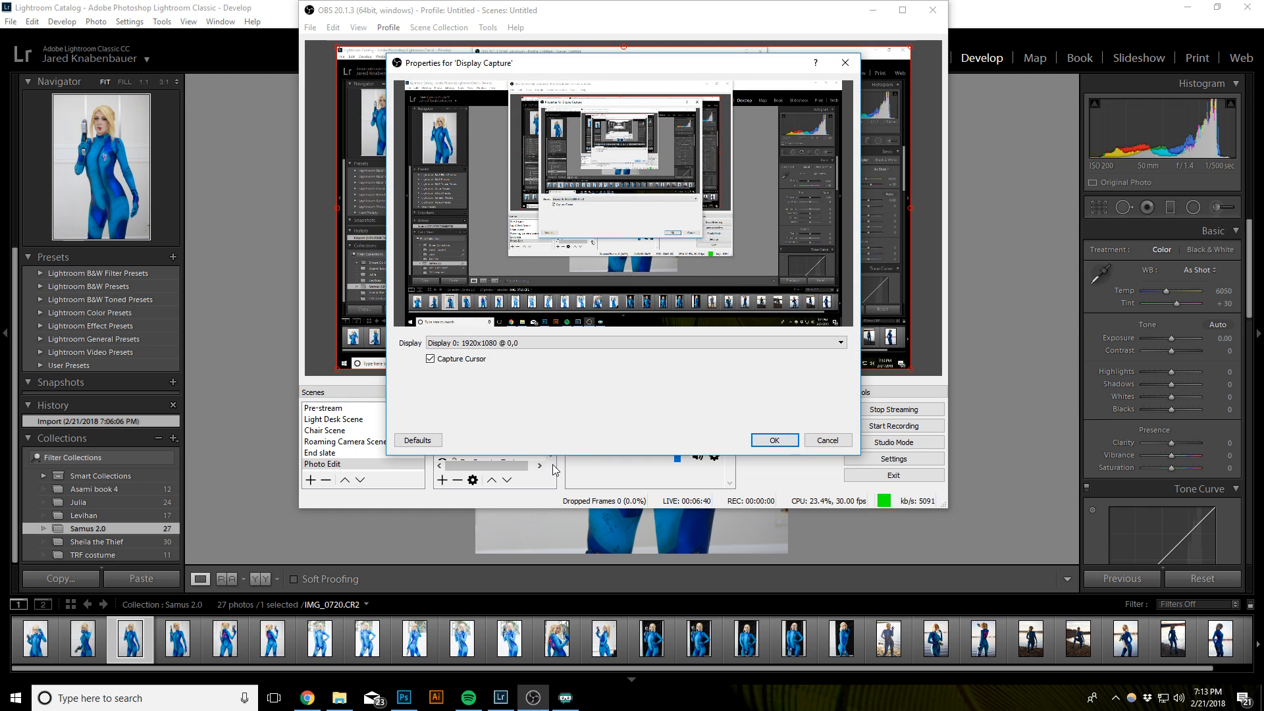
- Close the properties, move Display Capture below the overlays, stretch it to fill the frame, and minimize OBS
left_click(757, 443)
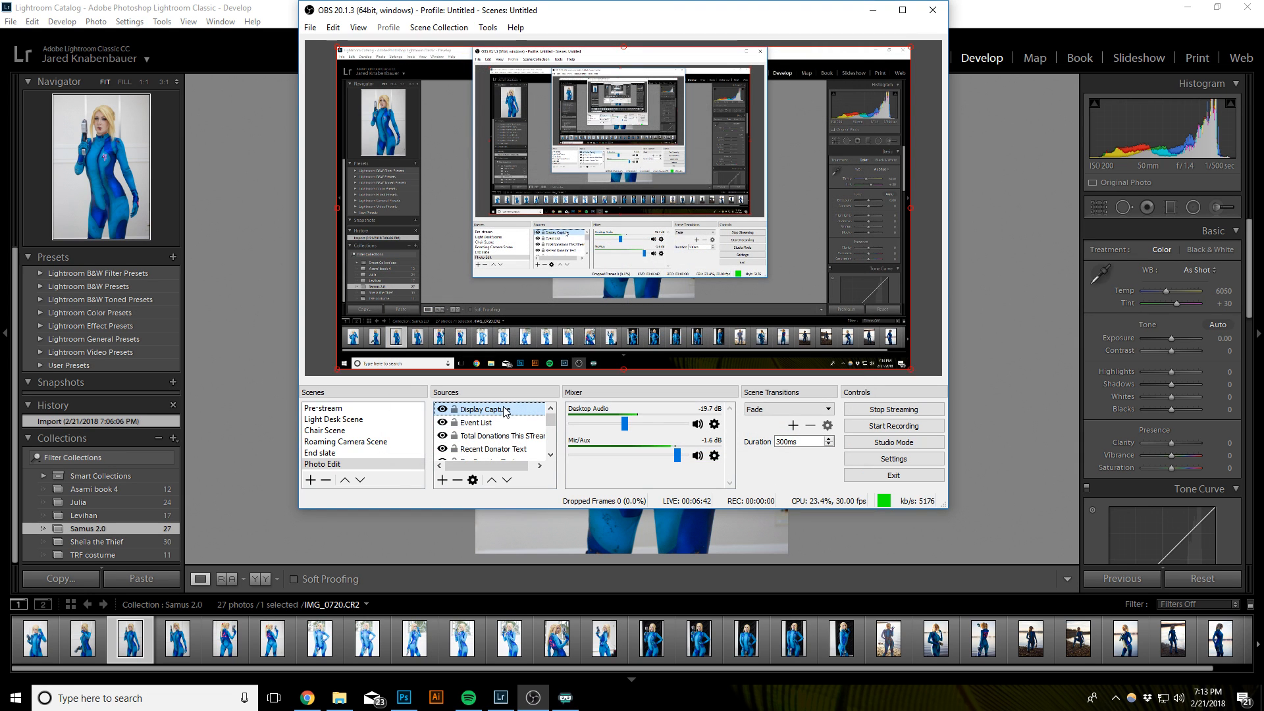
key("ctrl+Down")
key("ctrl+Down")
key("ctrl+Down")
key("ctrl+Down")
key("ctrl+Down")
key("ctrl+Down")
key("ctrl+Down")
key("ctrl+Down")
key("ctrl+Down")
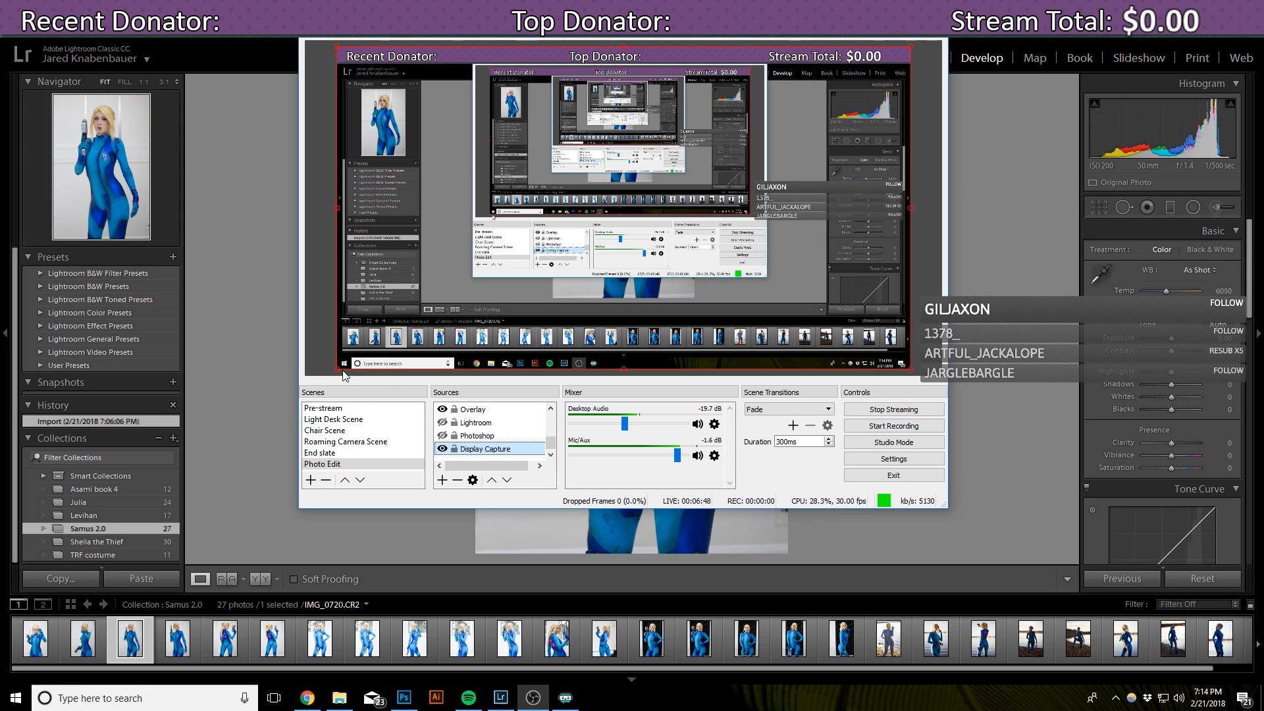
left_click(399, 334)
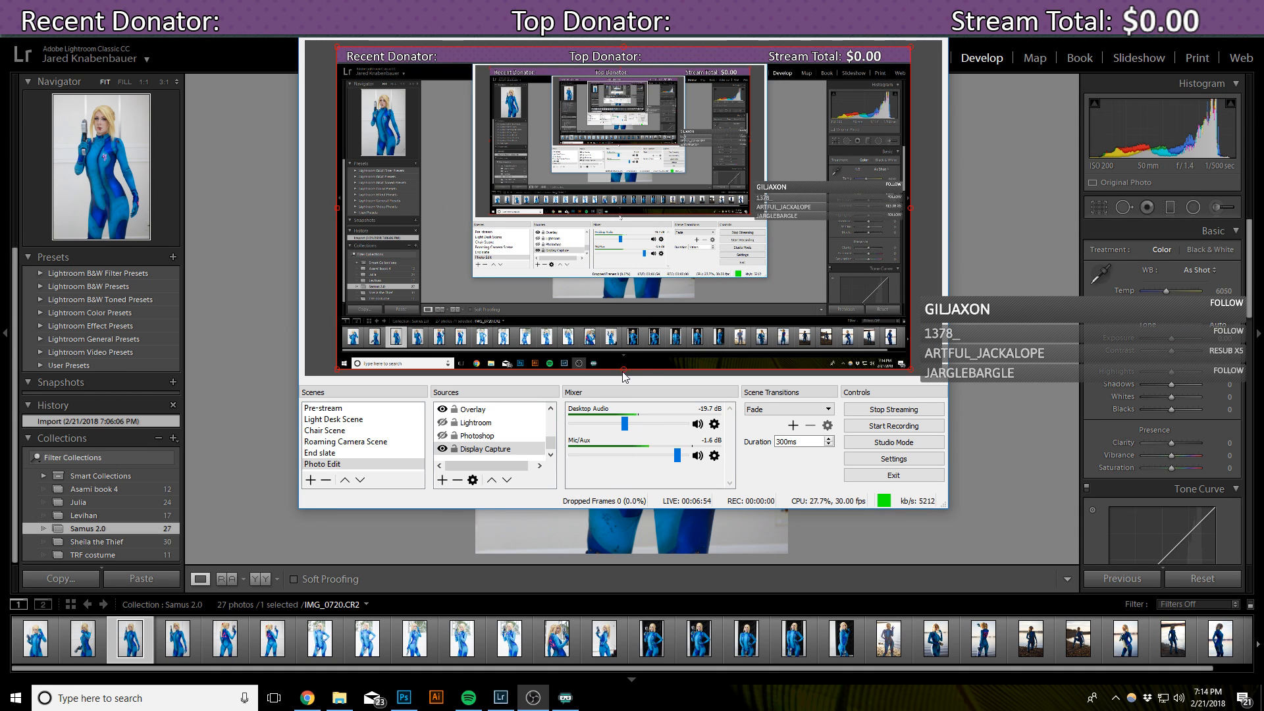
left_click_drag(623, 370, 622, 417)
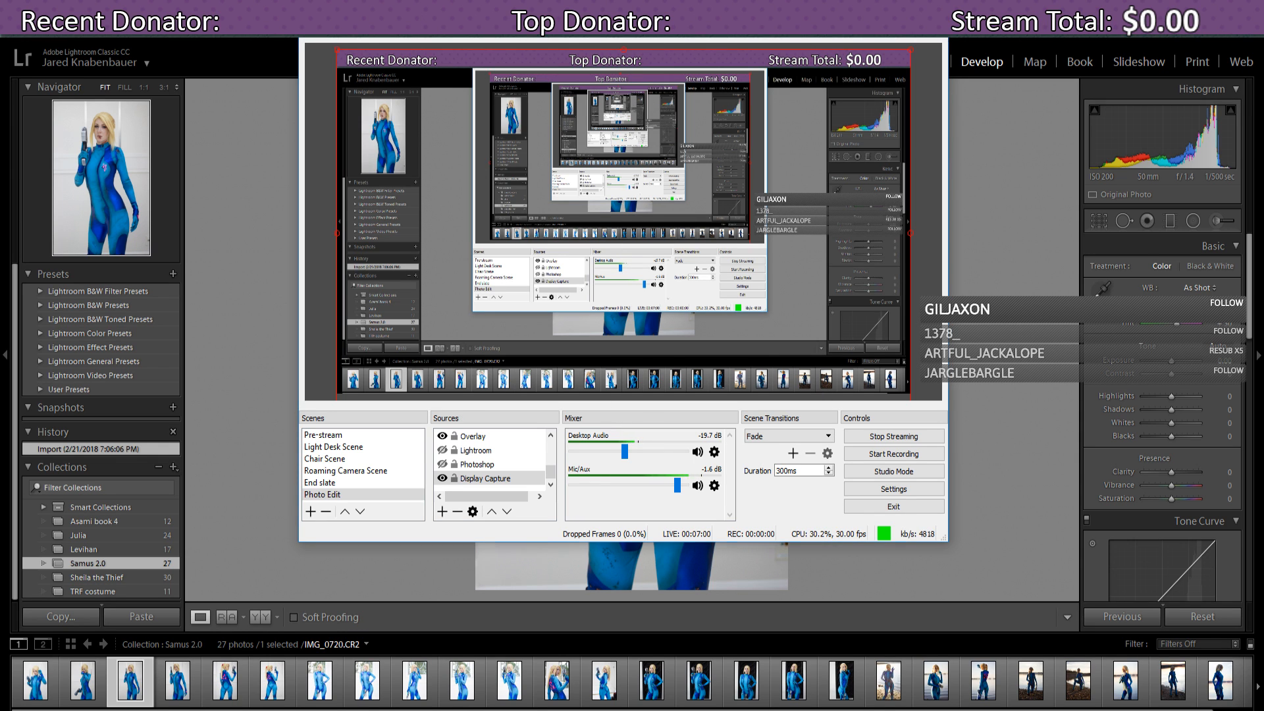
left_click(873, 14)
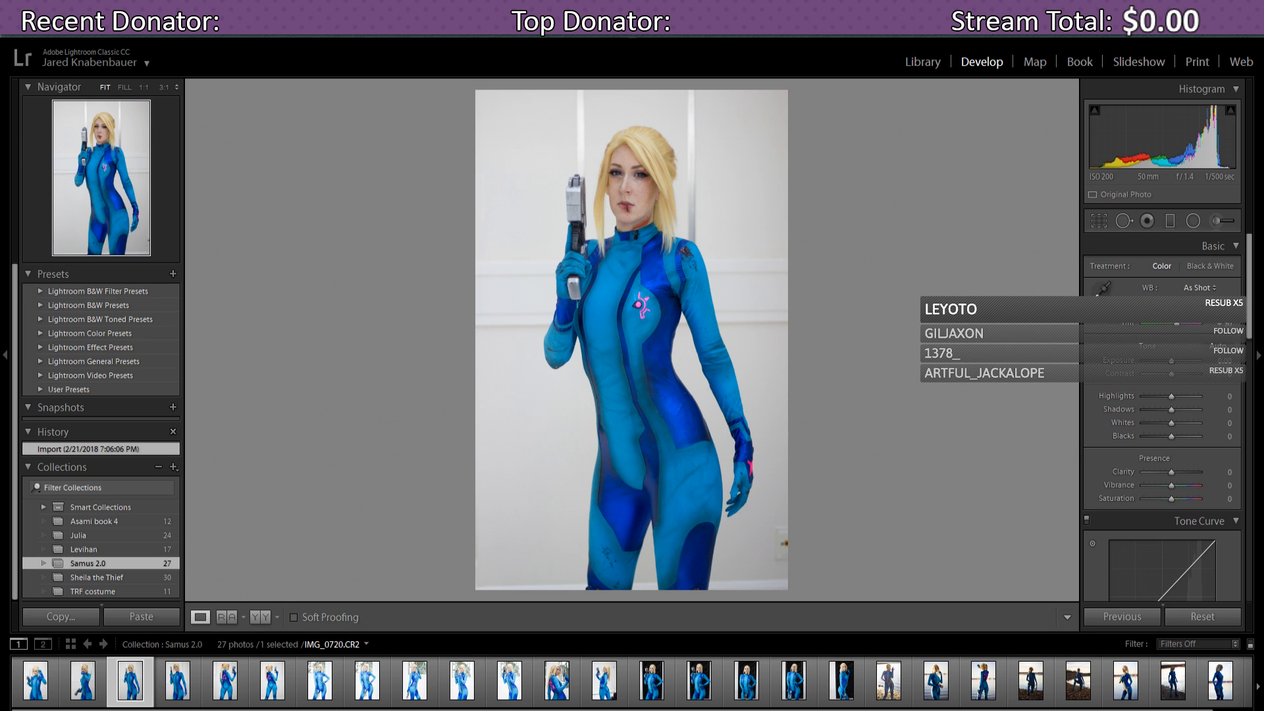
- Open IMG_0715 from the first filmstrip thumbnail, then switch back to OBS Studio
left_click(28, 688)
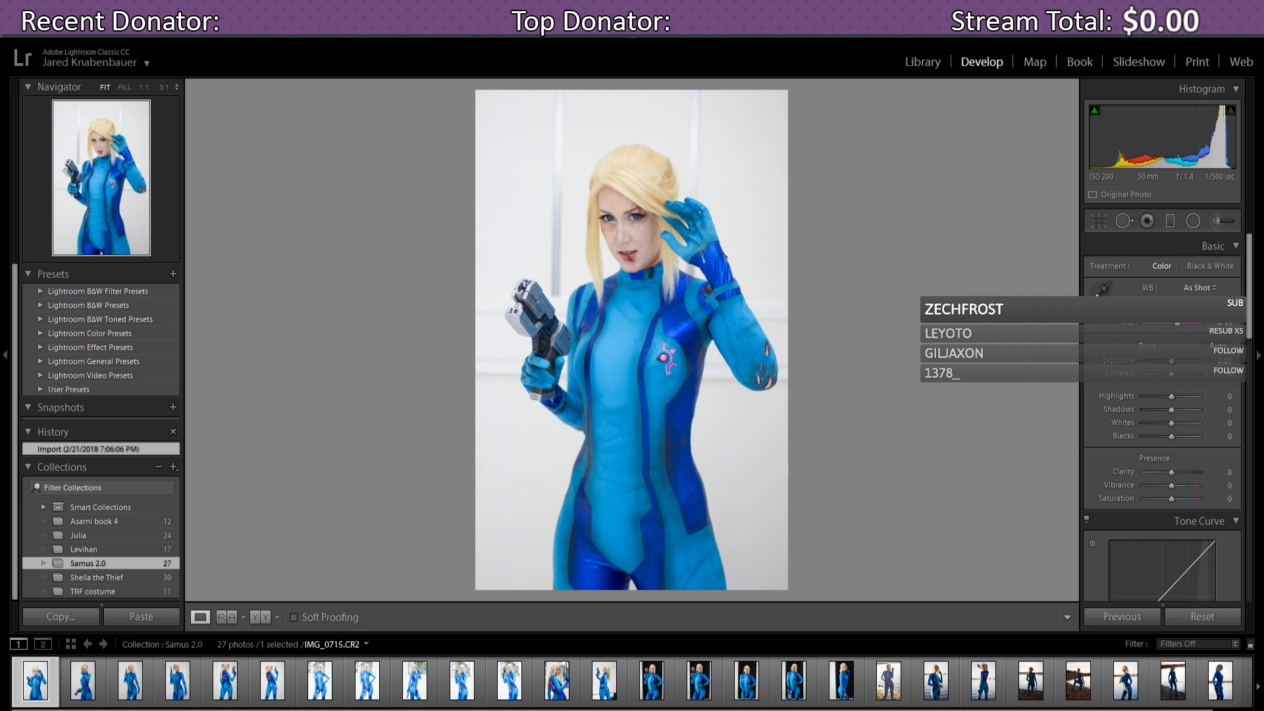
key("alt+Tab")
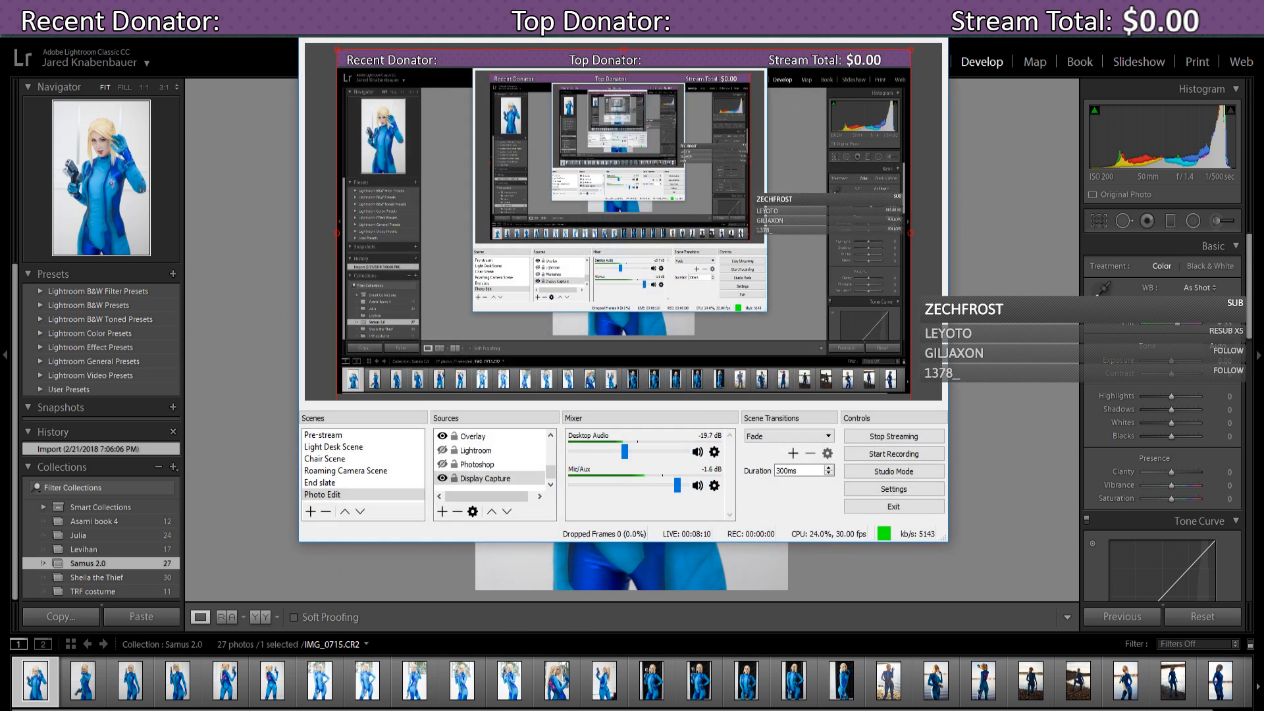
- Lower OBS Desktop Audio to about -20.8 dB, then switch to Spotify's Streaming Playlist
left_click(625, 453)
left_click_drag(623, 451, 622, 453)
key("alt+Tab")
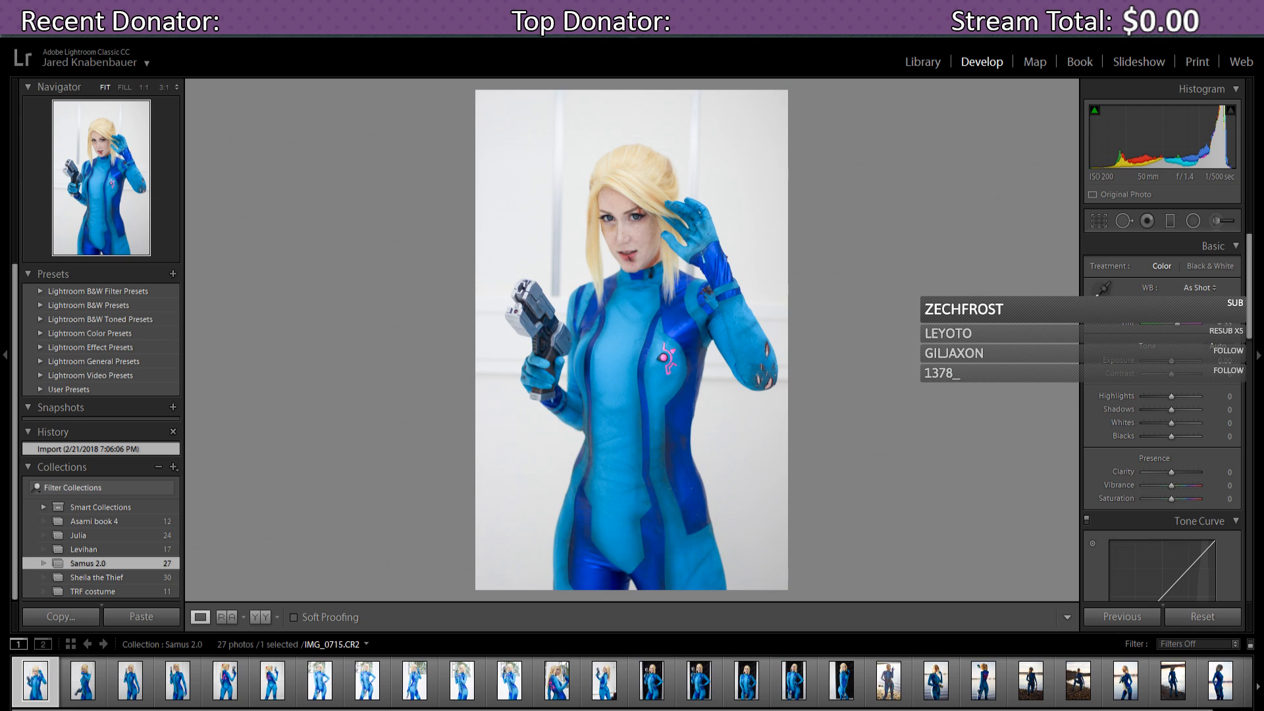
key("alt+Tab")
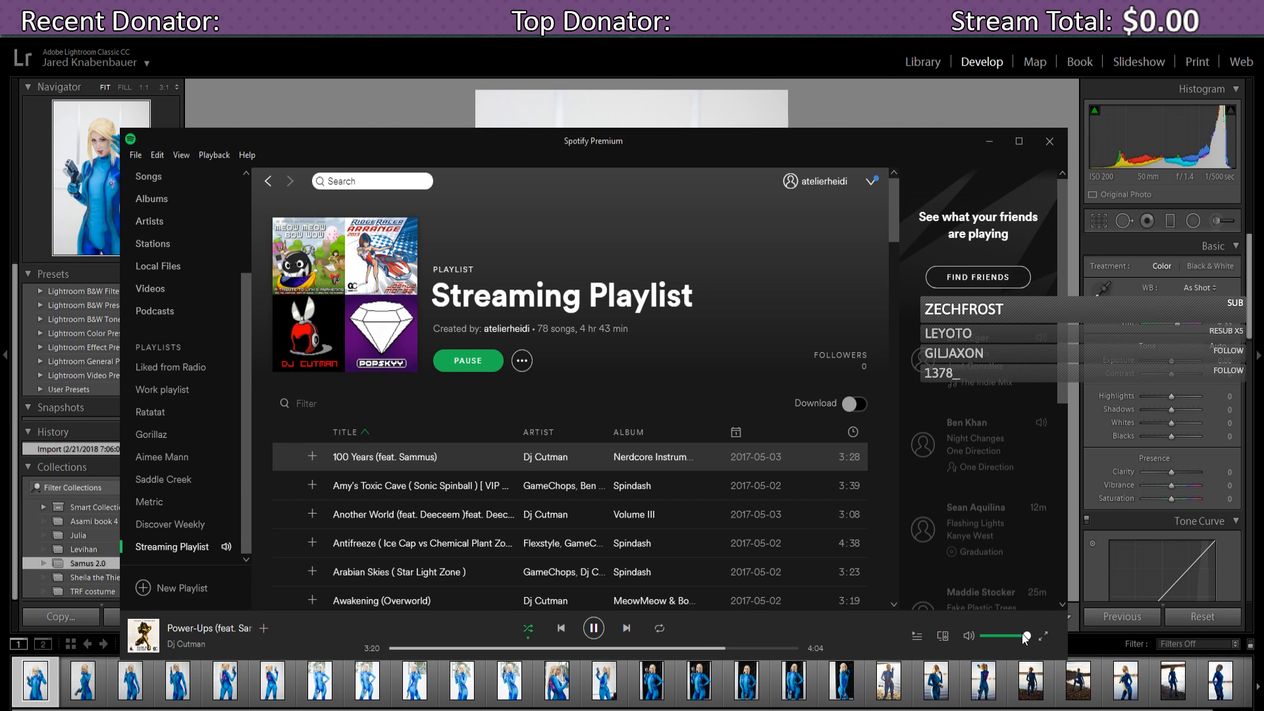
- Nudge Spotify's volume down slightly and minimize it to bring Lightroom's IMG_0715 back
left_click_drag(1024, 634, 1020, 636)
left_click(997, 141)
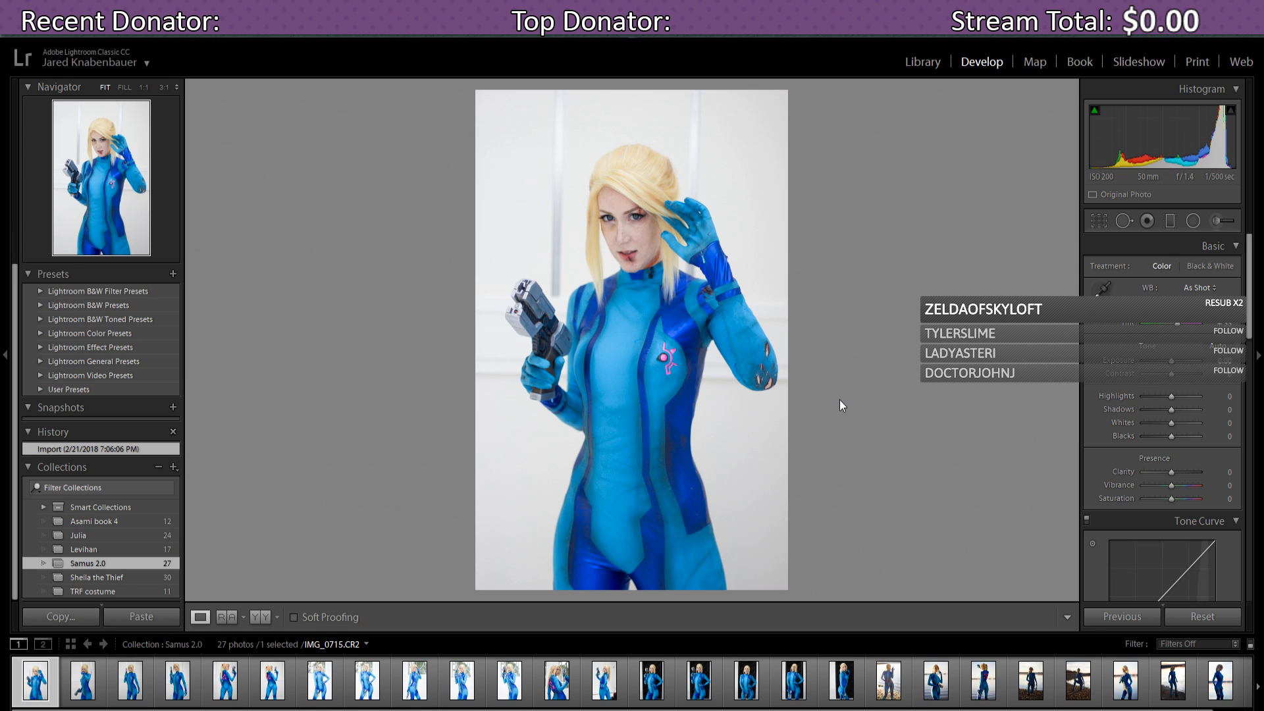
- Tighten the crop on IMG_0715 by pulling a corner inward, and commit it
left_click(1101, 227)
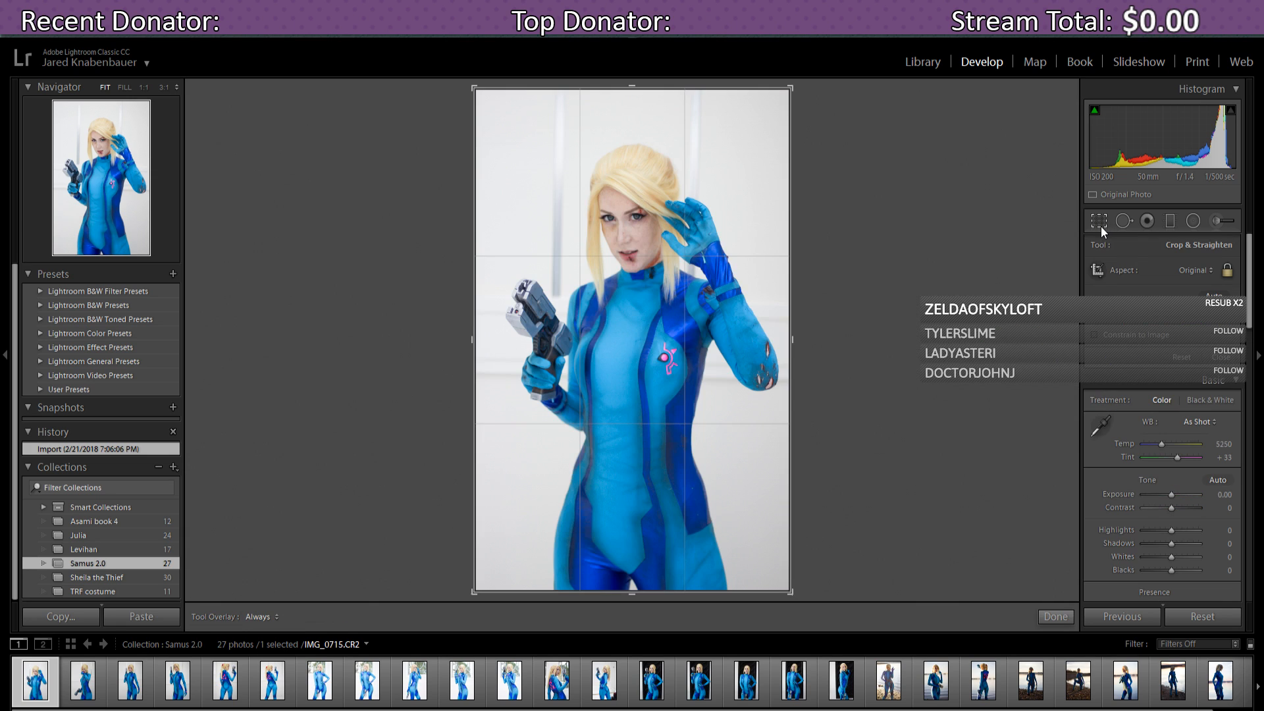
left_click_drag(477, 88, 478, 99)
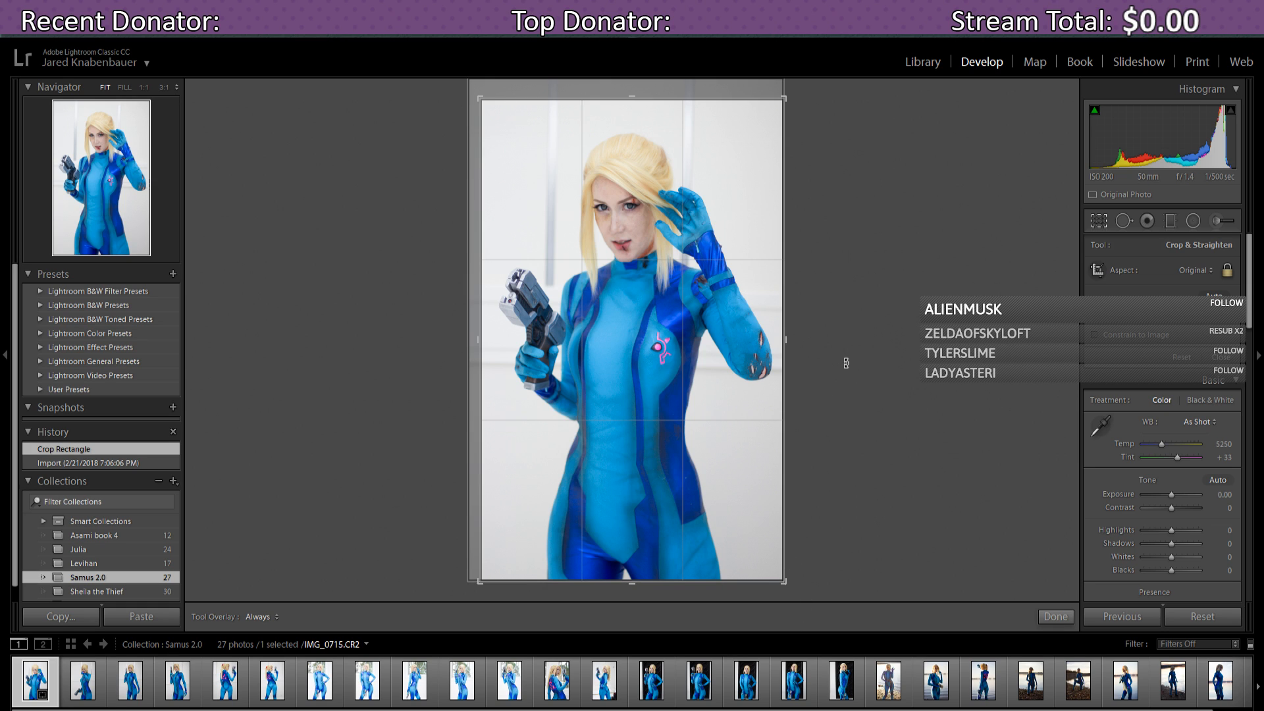
key("Return")
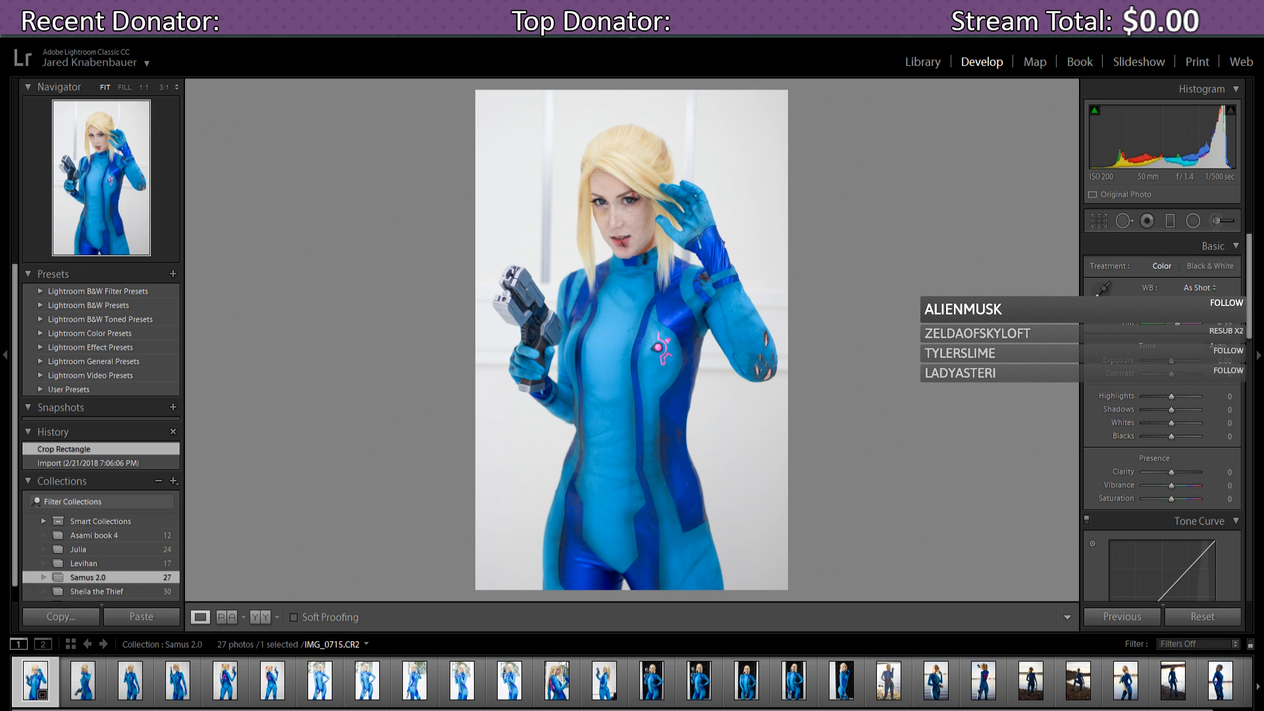
- Set the Basic panel white balance to Temp 4.7K and Tint 33
left_click_drag(1169, 310, 1169, 310)
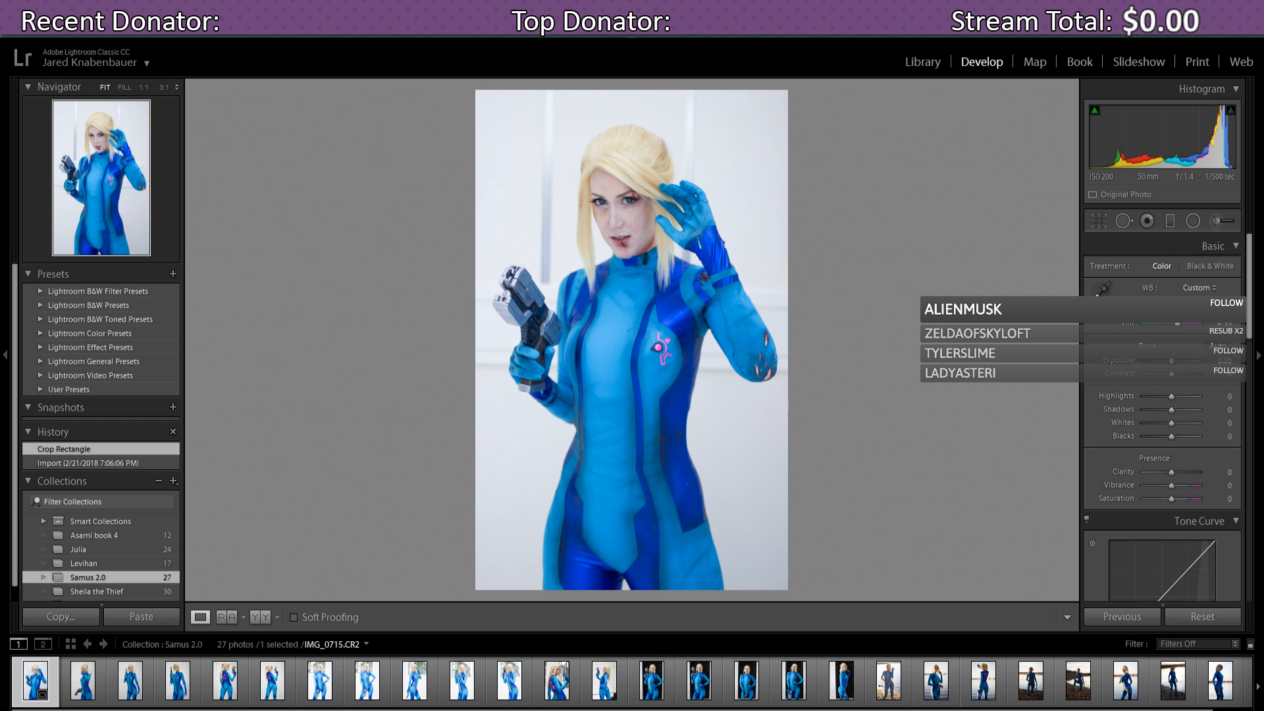
left_click_drag(1170, 310, 1167, 310)
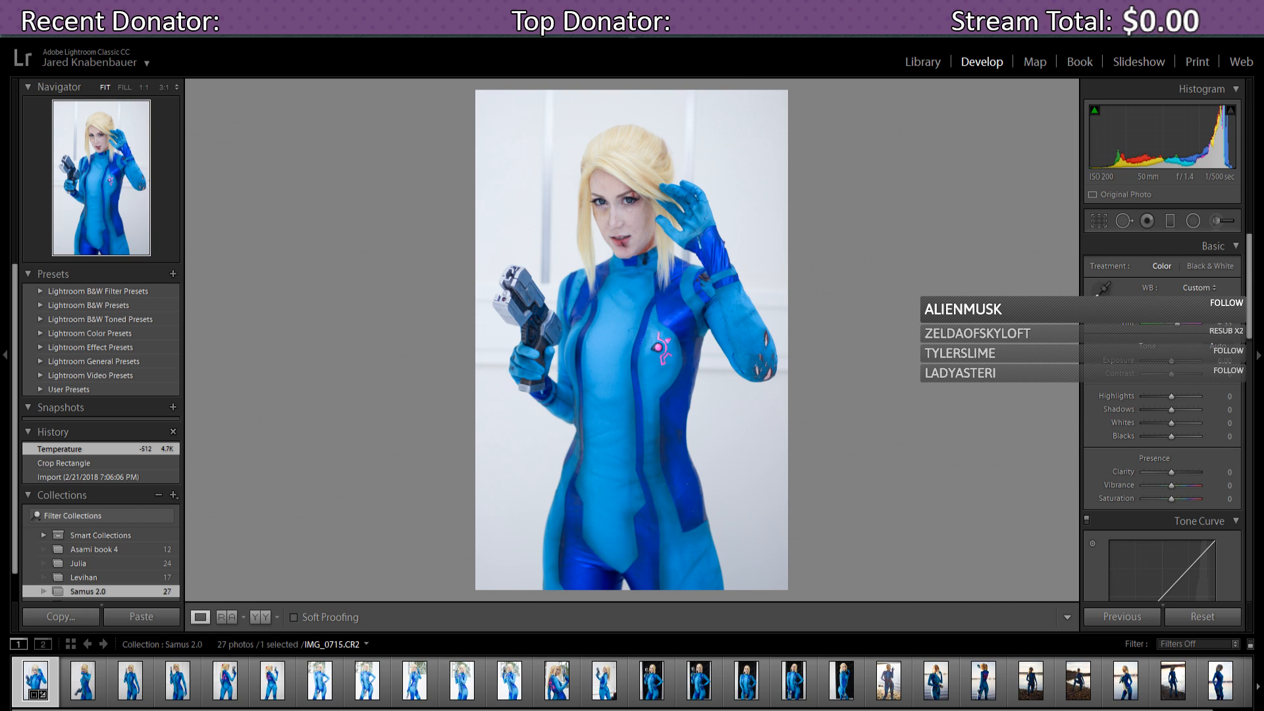
left_click_drag(1177, 323, 1177, 324)
left_click_drag(1178, 324, 1179, 324)
left_click_drag(1179, 323, 1178, 325)
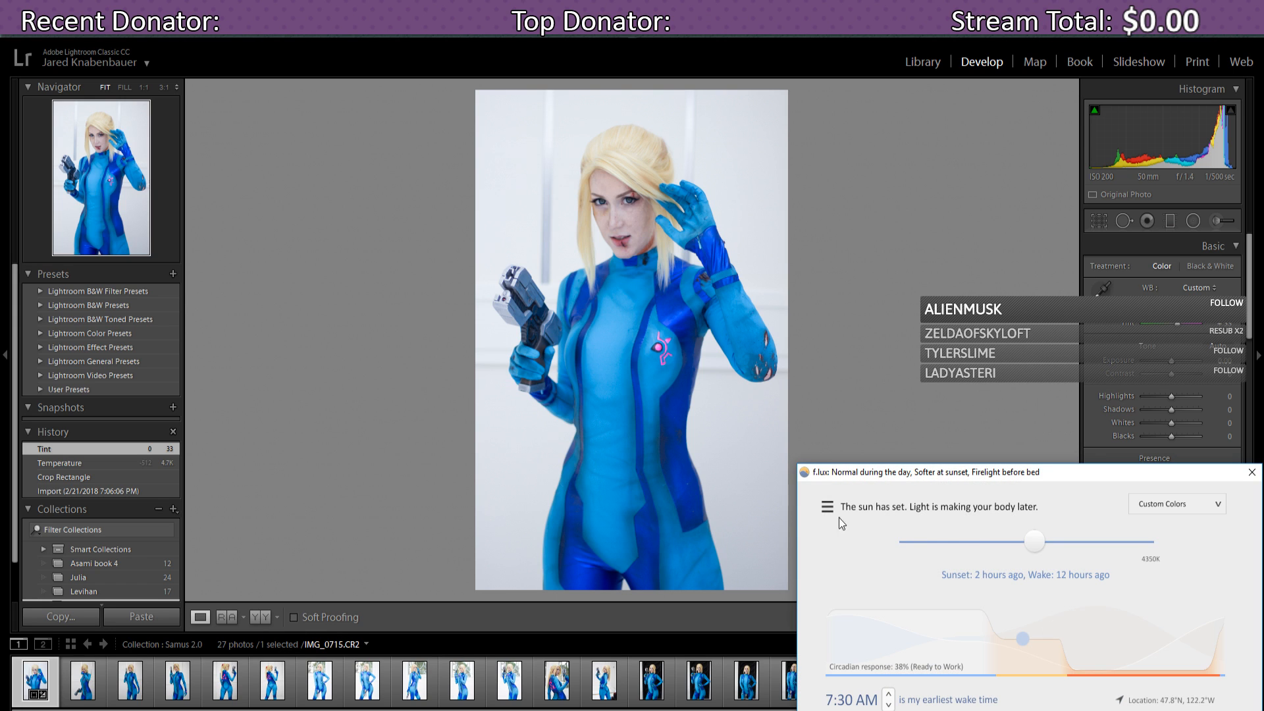
- Disable f.lux until sunrise and close its window
left_click(828, 507)
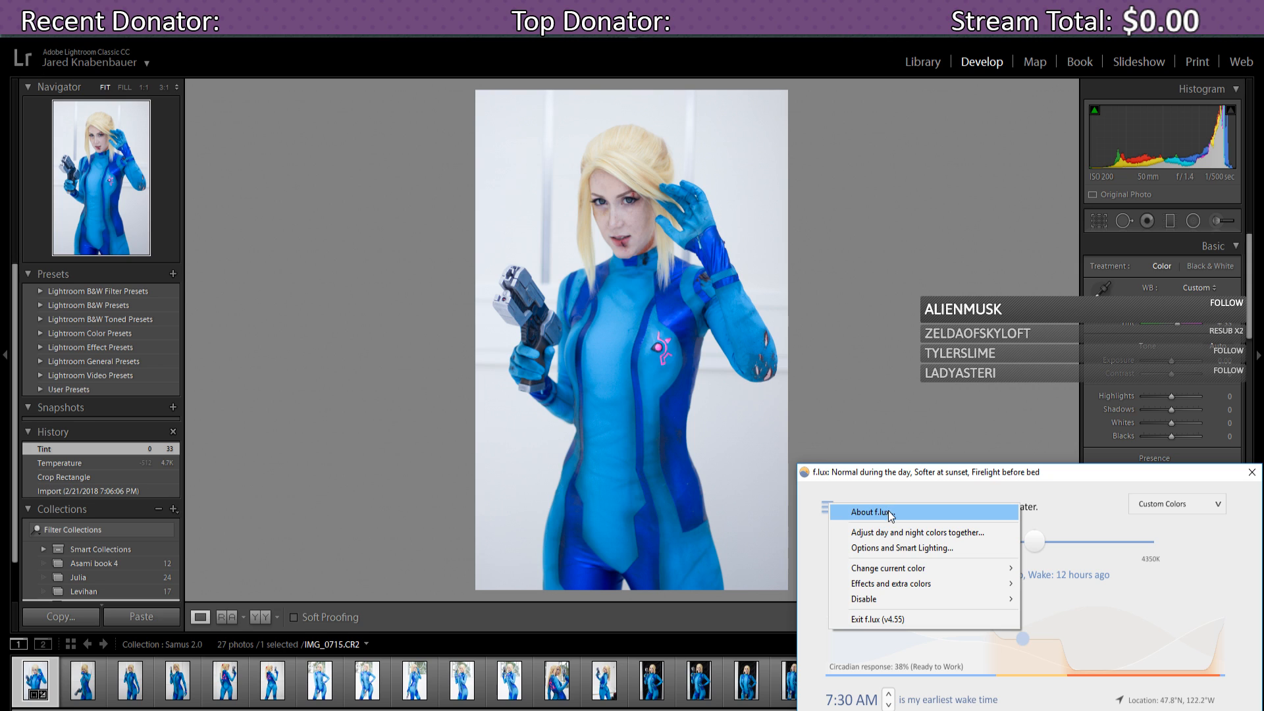
mouse_move(883, 599)
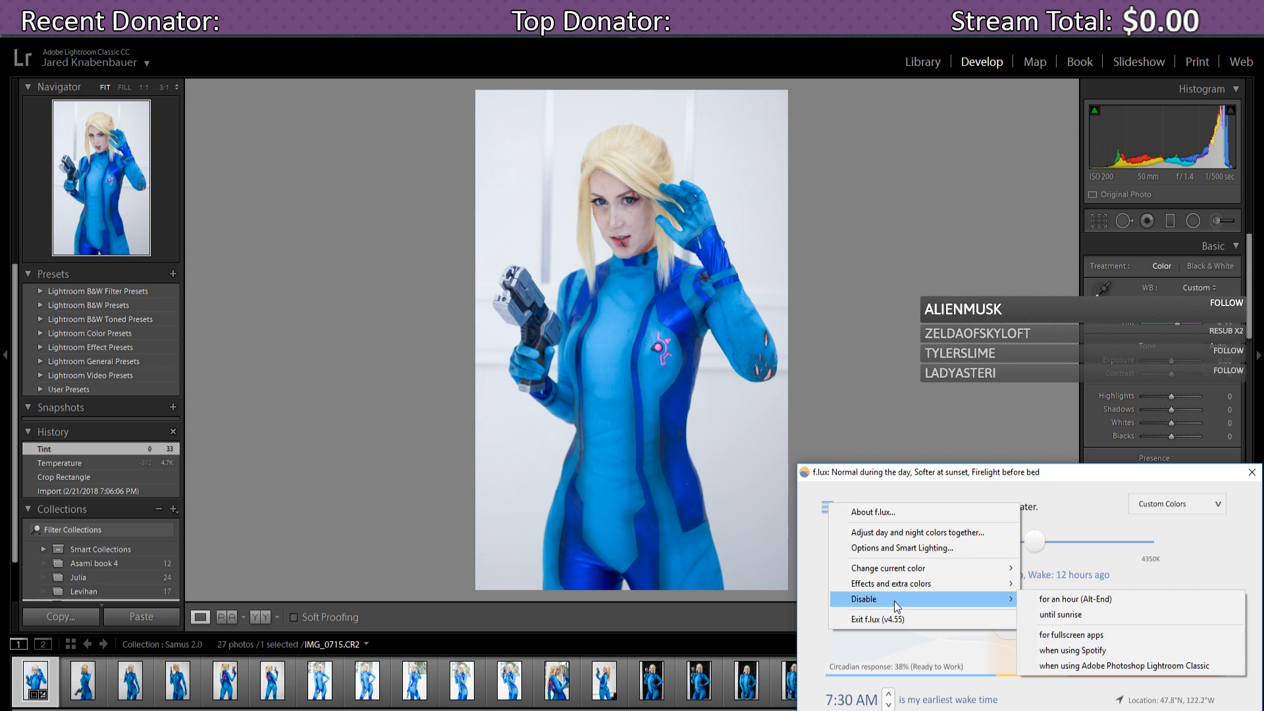
left_click(1072, 617)
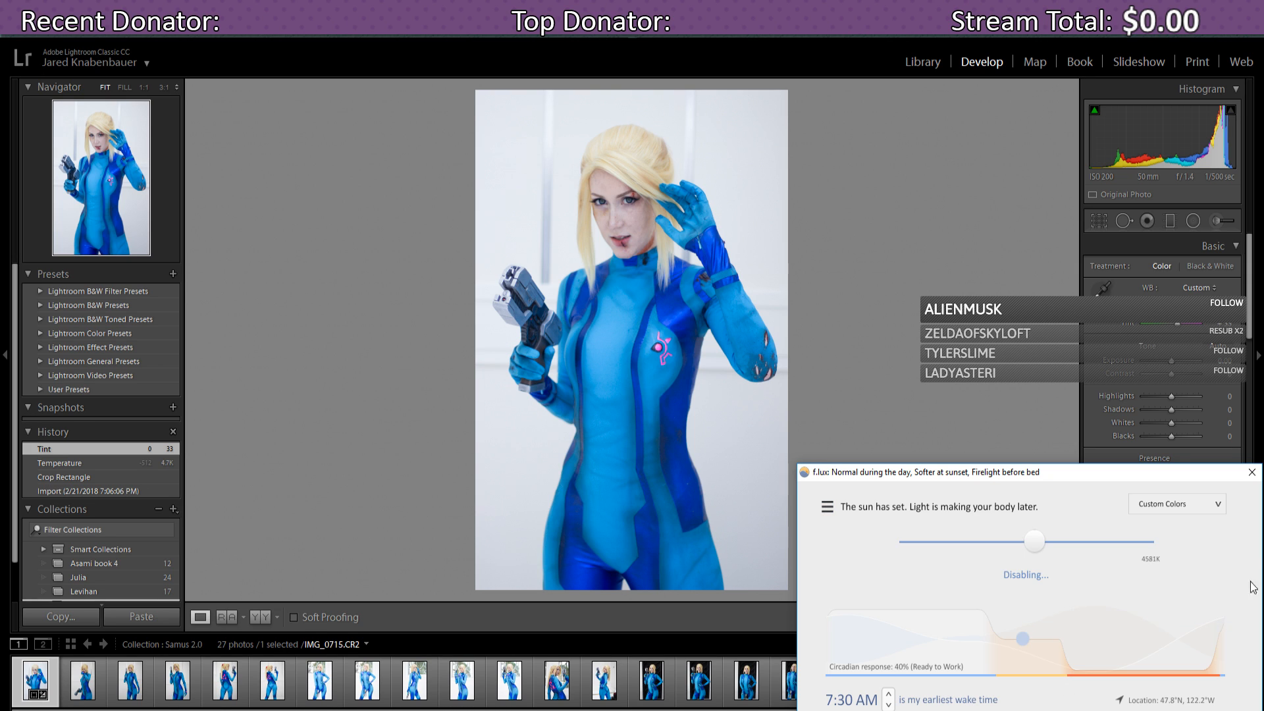
left_click(1252, 473)
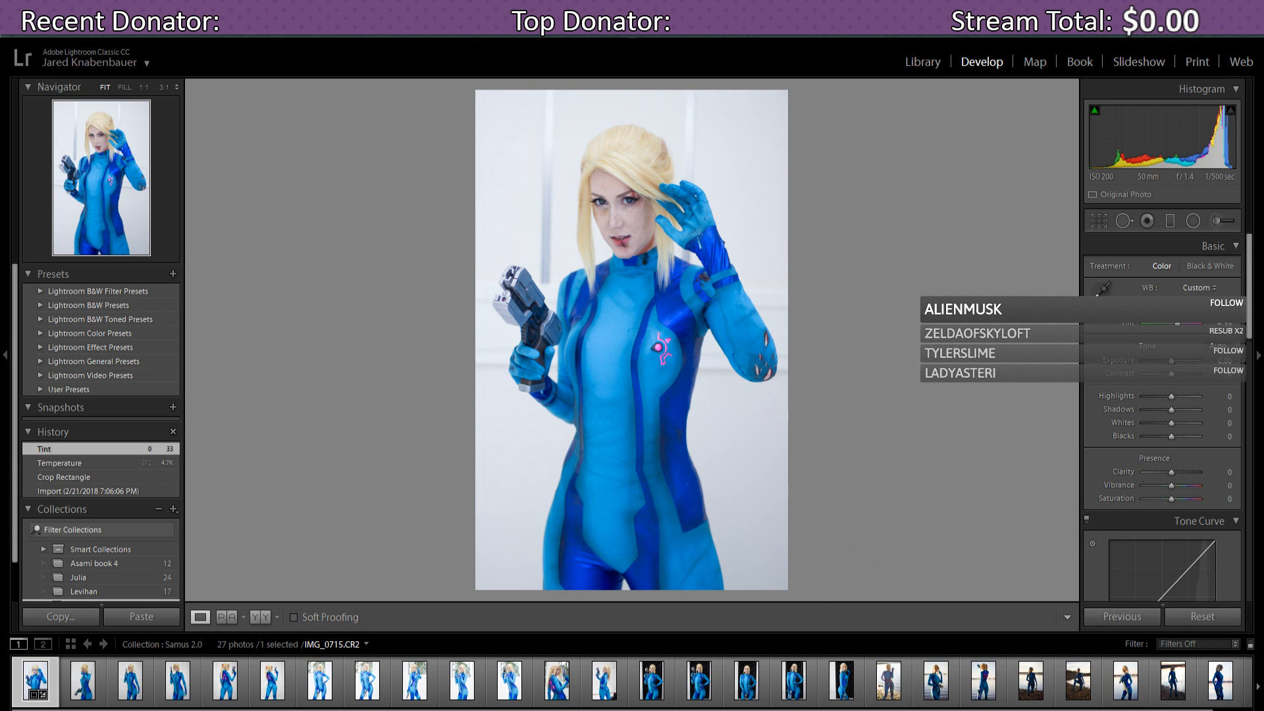
- Switch Night light off from the Action Center quick actions, then dismiss the panel
key("super+a")
left_click(1220, 607)
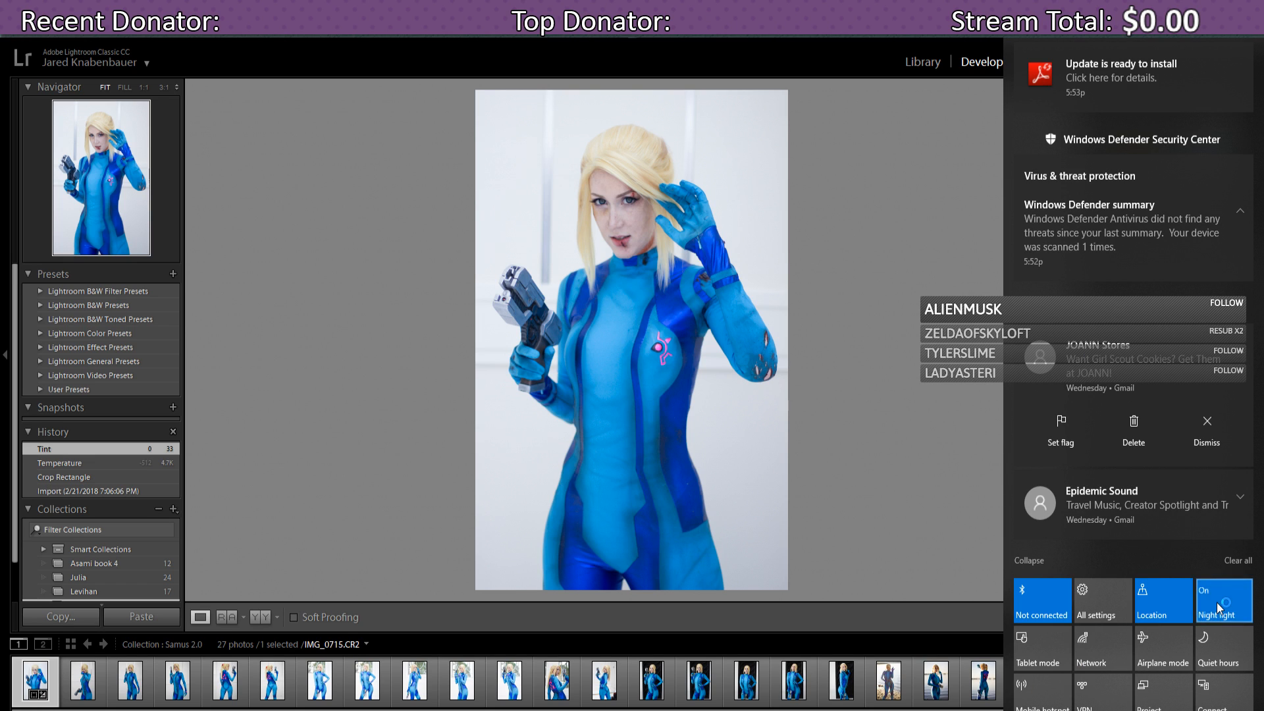
left_click(1218, 606)
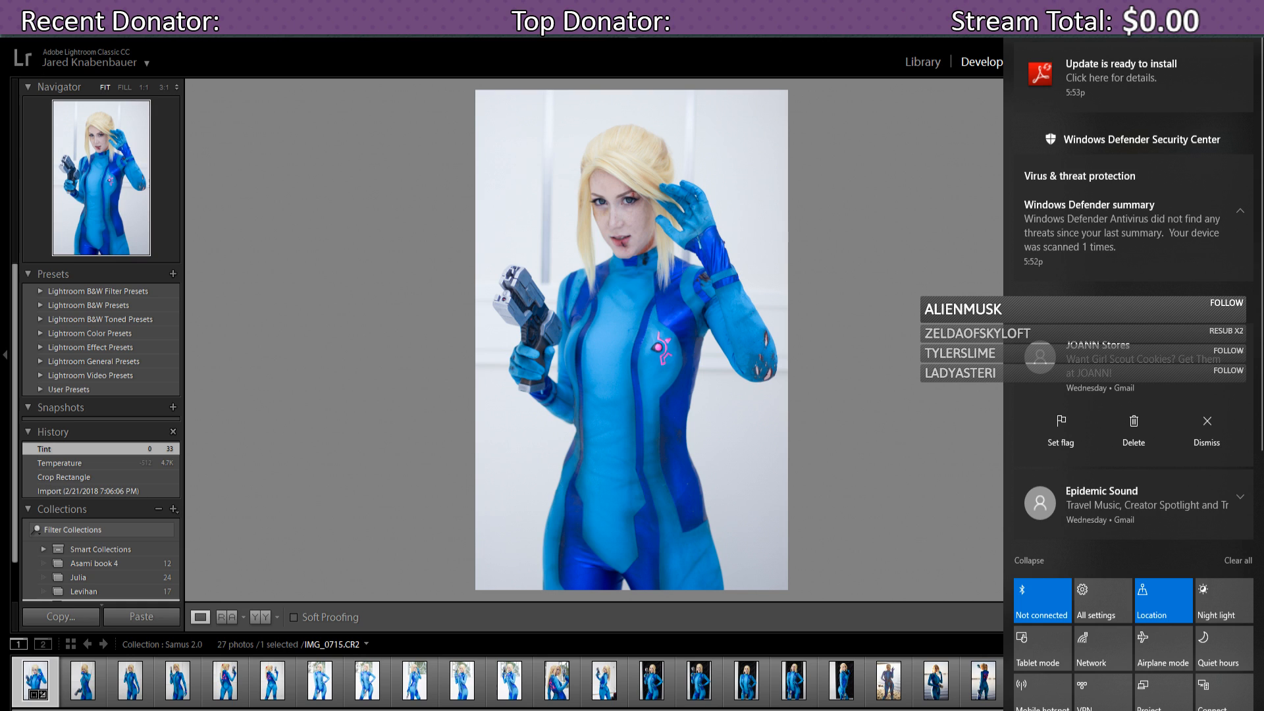
left_click(937, 364)
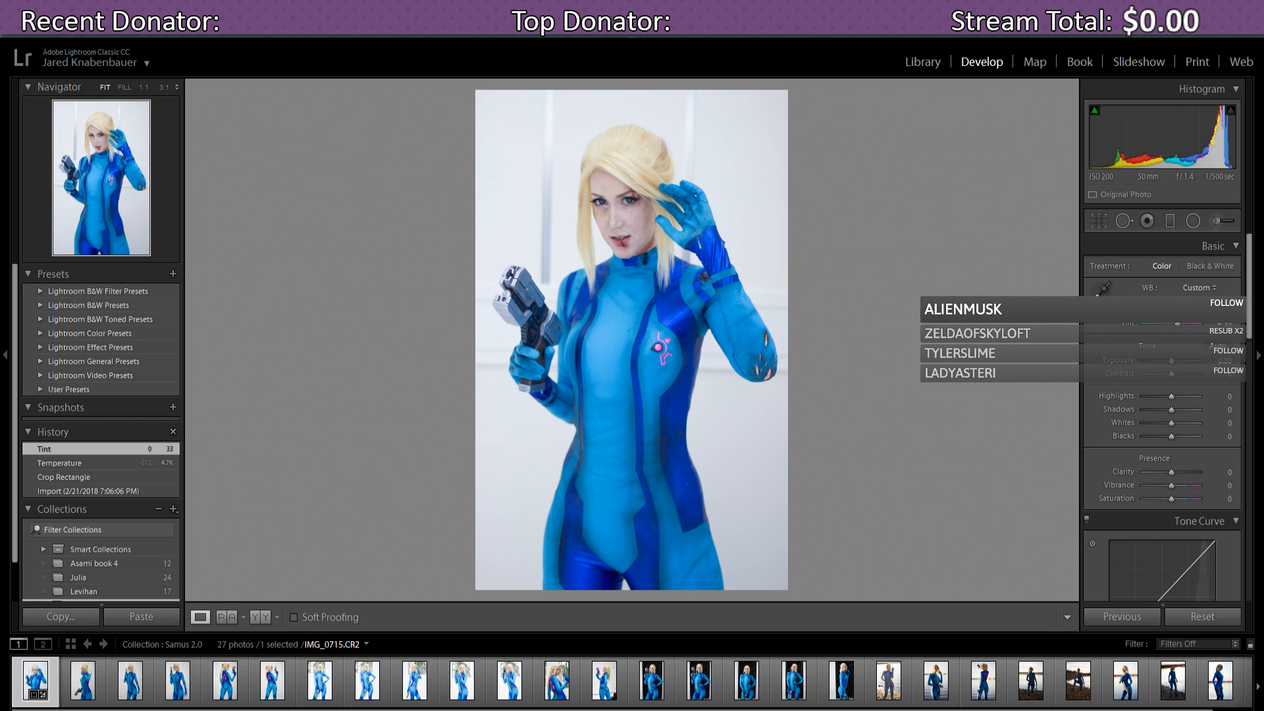
- Warm the white balance to Temperature 5.5K and Tint +39, briefly testing Exposure
left_click_drag(1164, 311, 1178, 327)
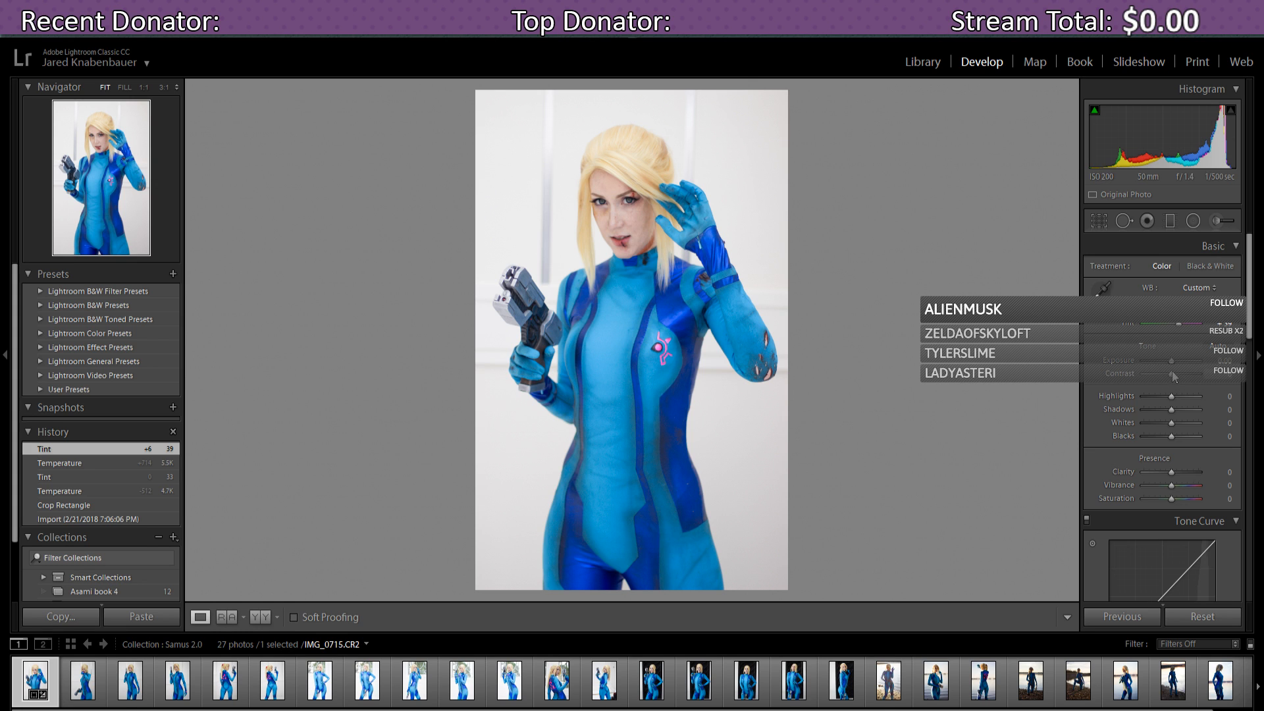
left_click_drag(1173, 363, 1173, 363)
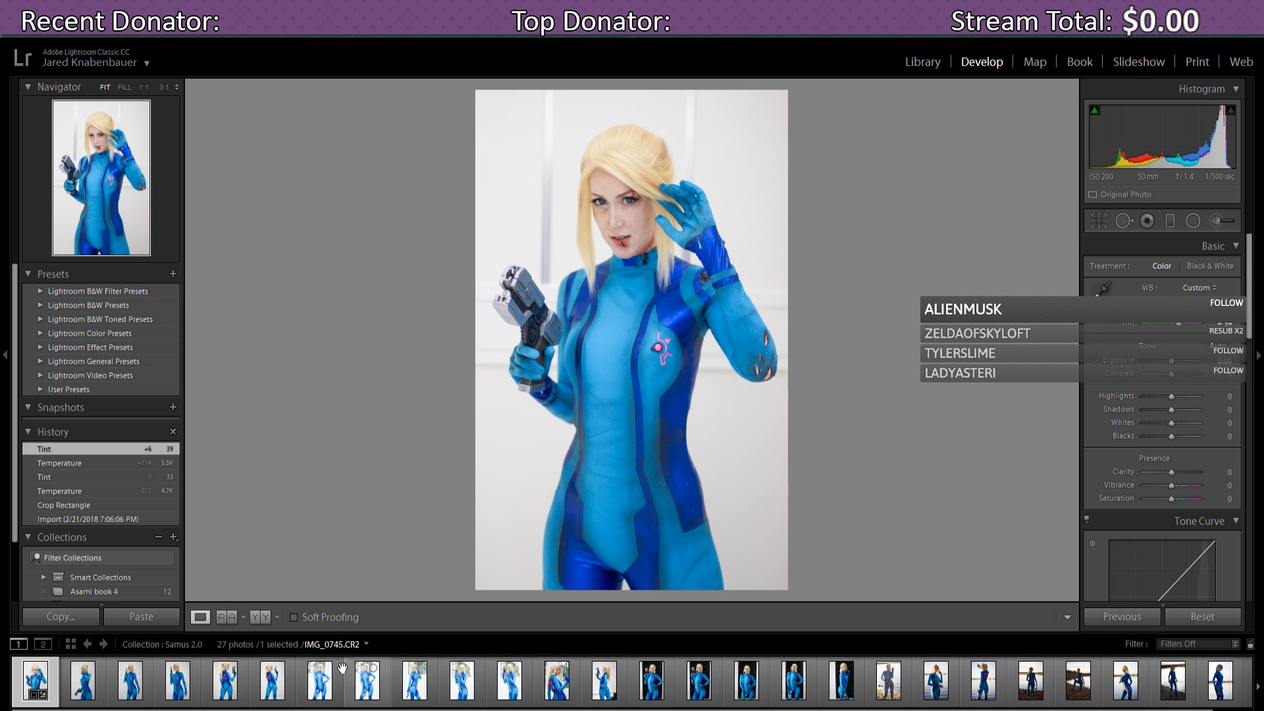
left_click(319, 686)
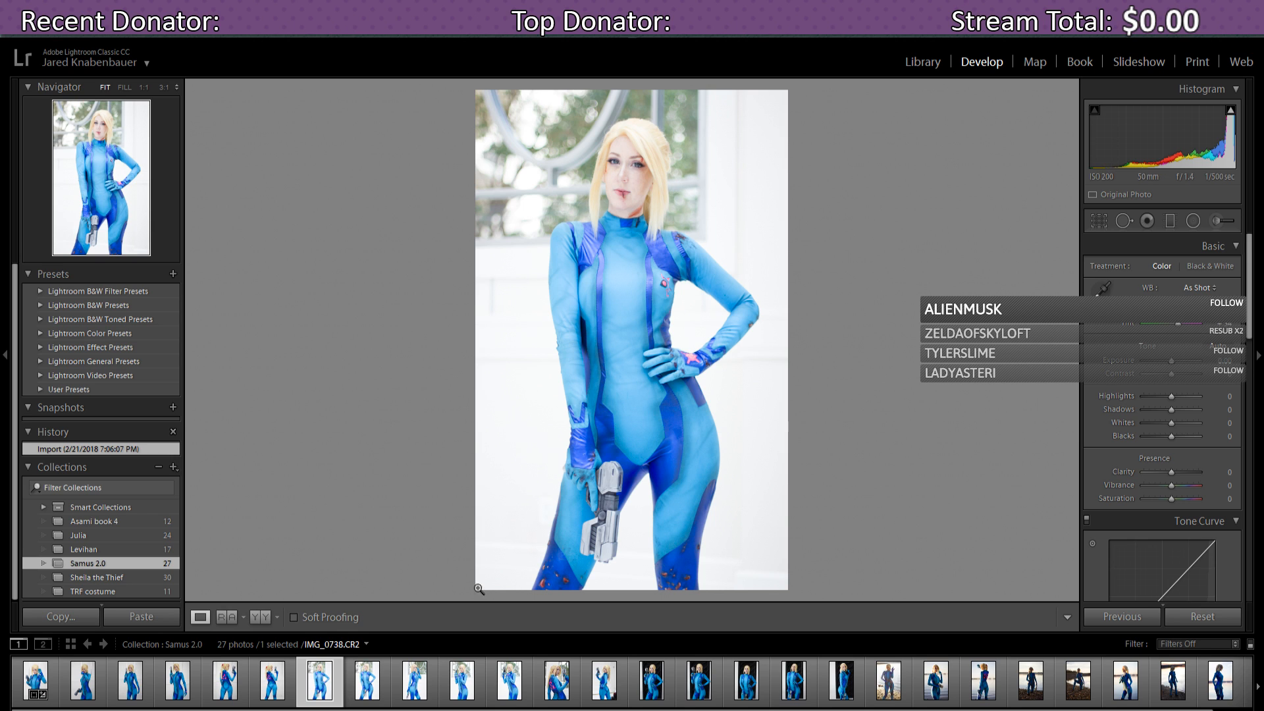
left_click(32, 678)
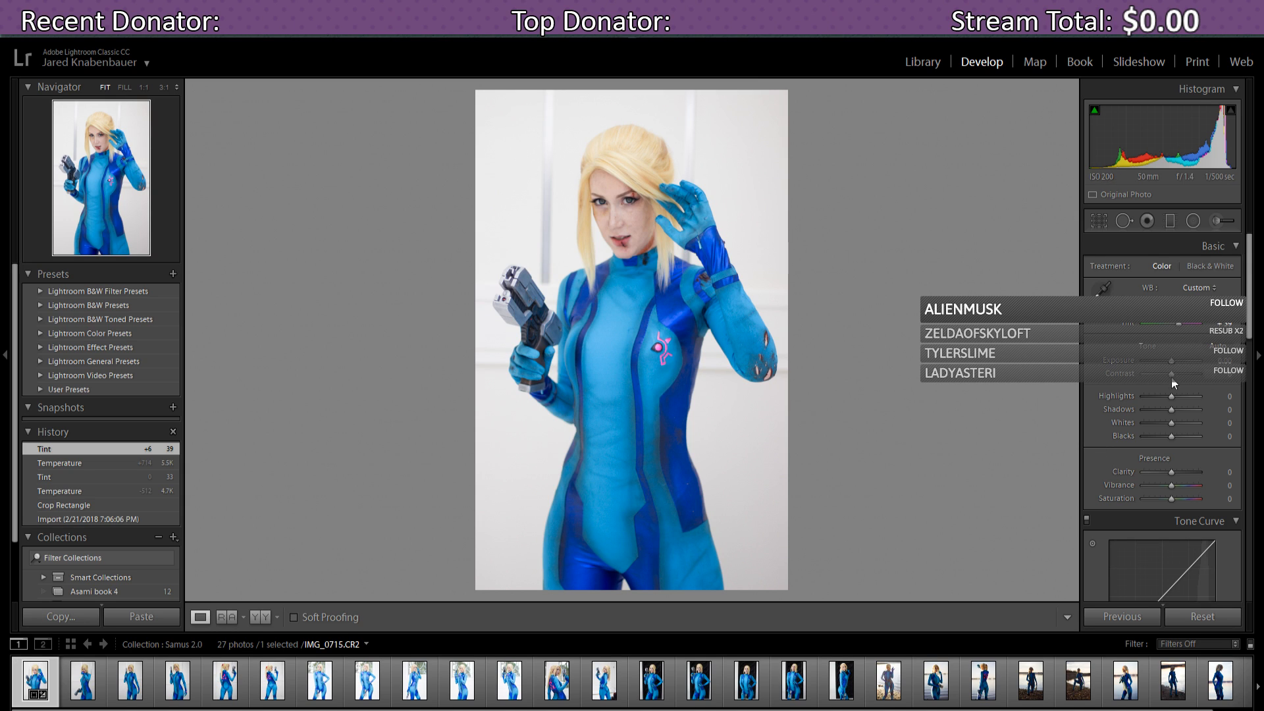
- Raise Contrast to +10 and reset Highlights to 0
mouse_move(1172, 378)
left_mouse_down()
mouse_move(1183, 381)
mouse_move(1171, 398)
mouse_move(1187, 397)
mouse_move(1172, 400)
left_mouse_up()
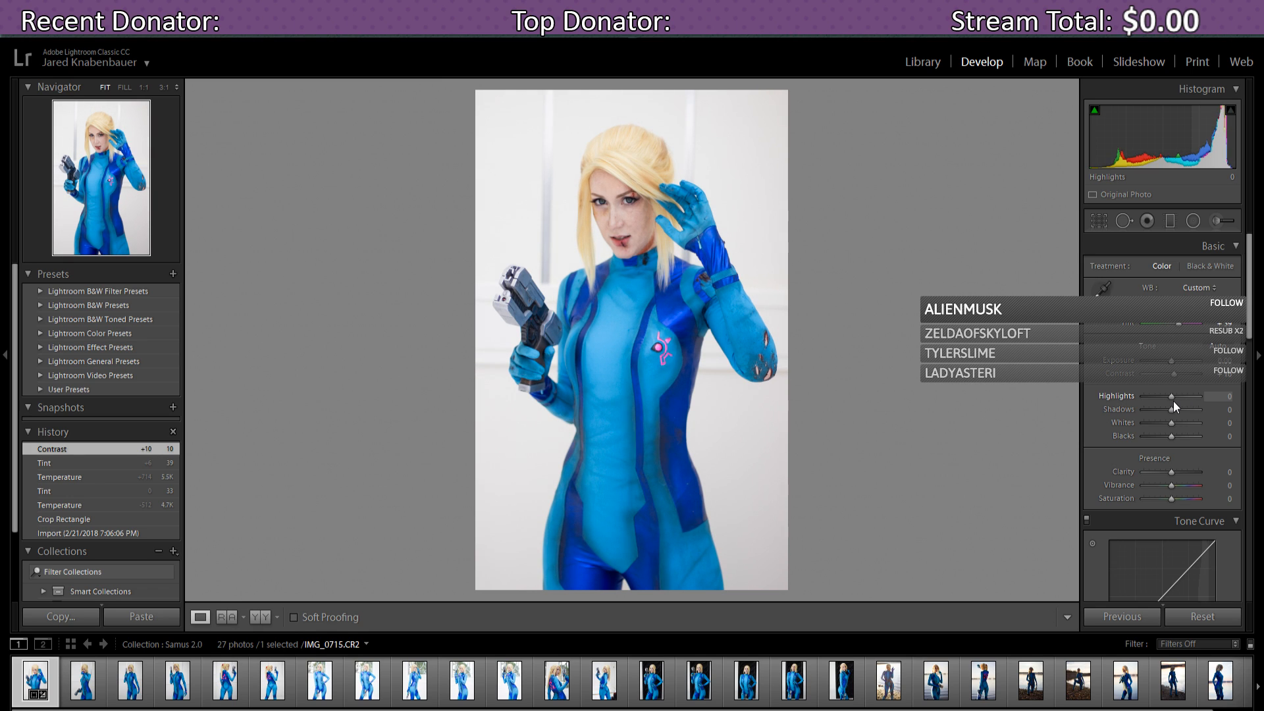
double_click(1173, 401)
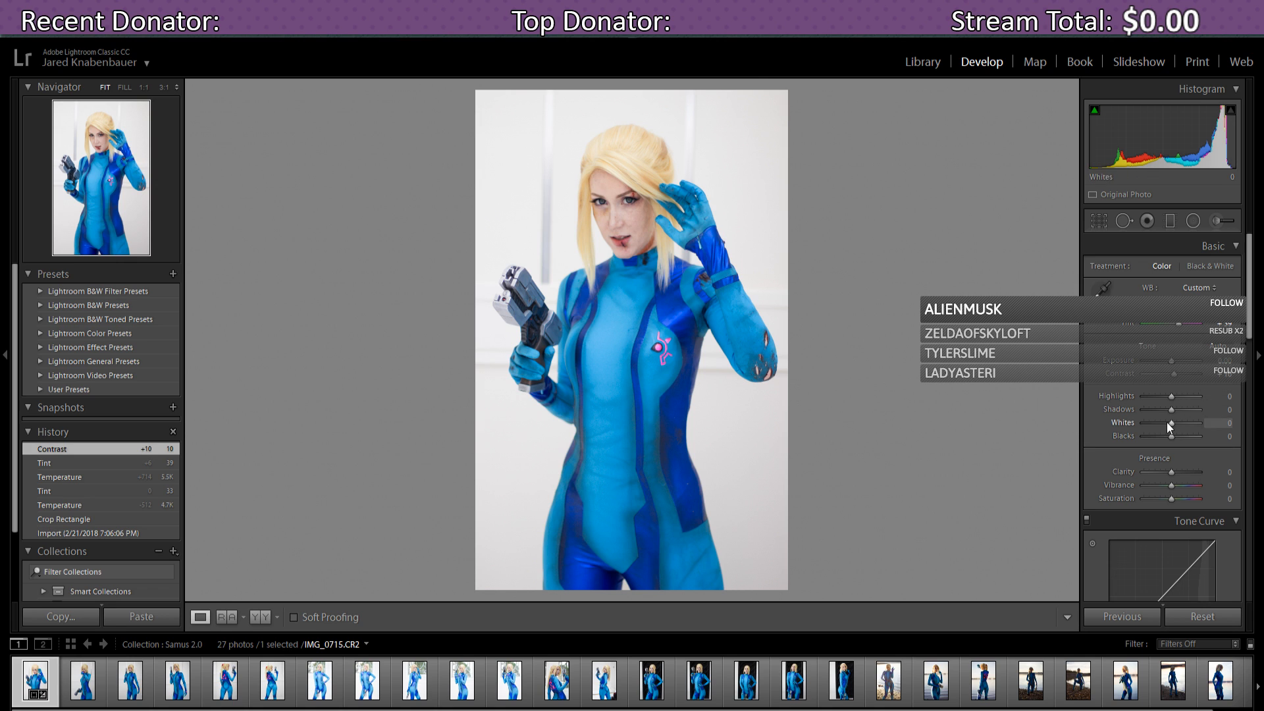
- In the Basic panel, settle Shadows at -12, Whites at +19 and Blacks at -21
left_click_drag(1172, 412, 1163, 413)
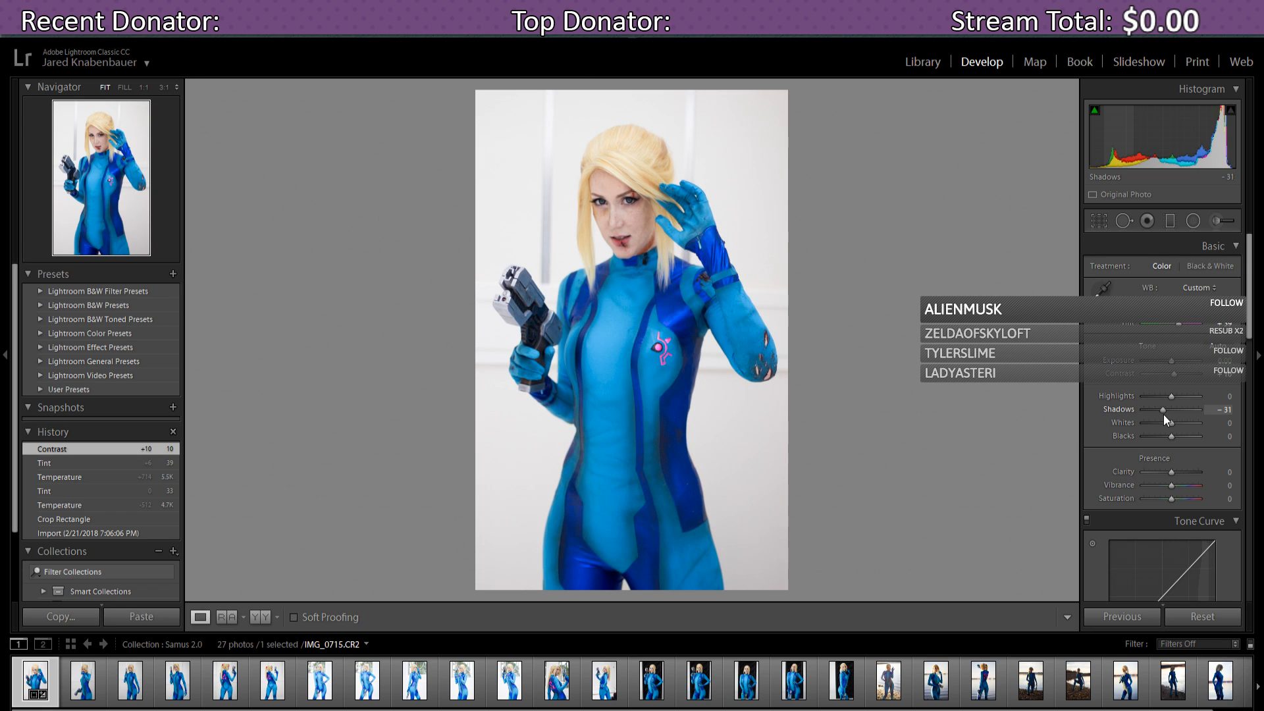
left_click_drag(1167, 416, 1169, 417)
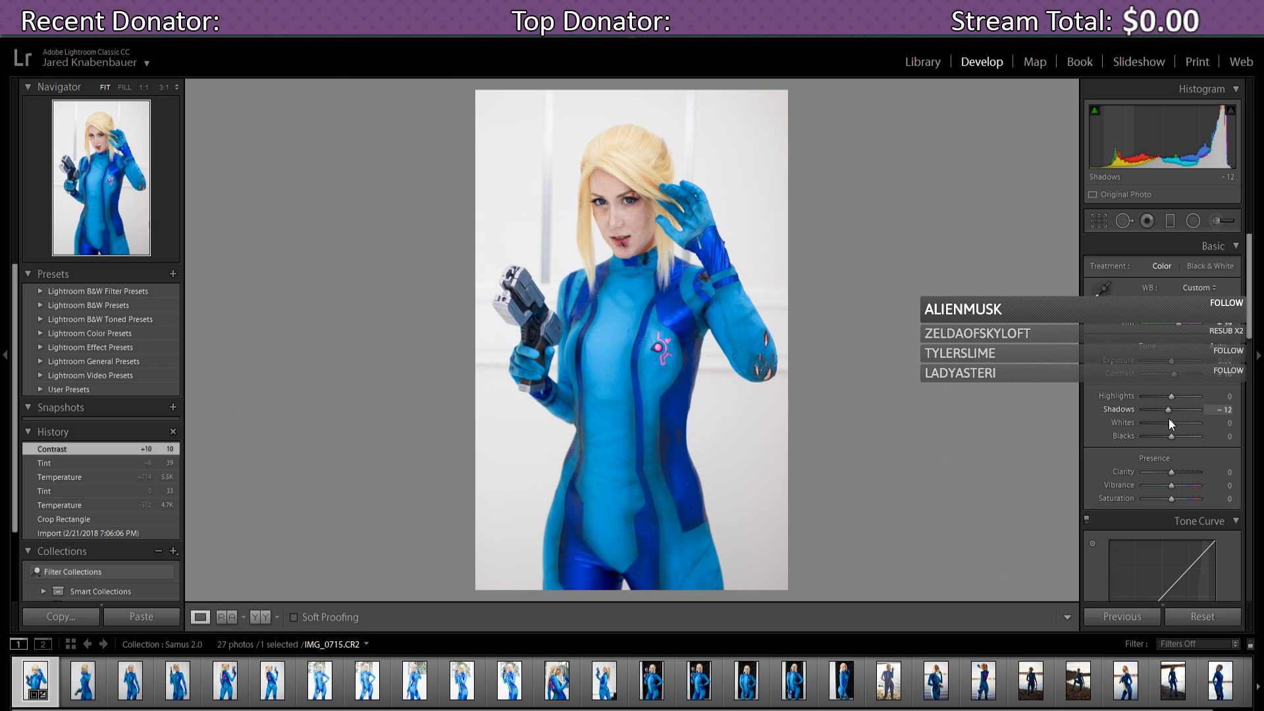
left_click_drag(1168, 418, 1178, 428)
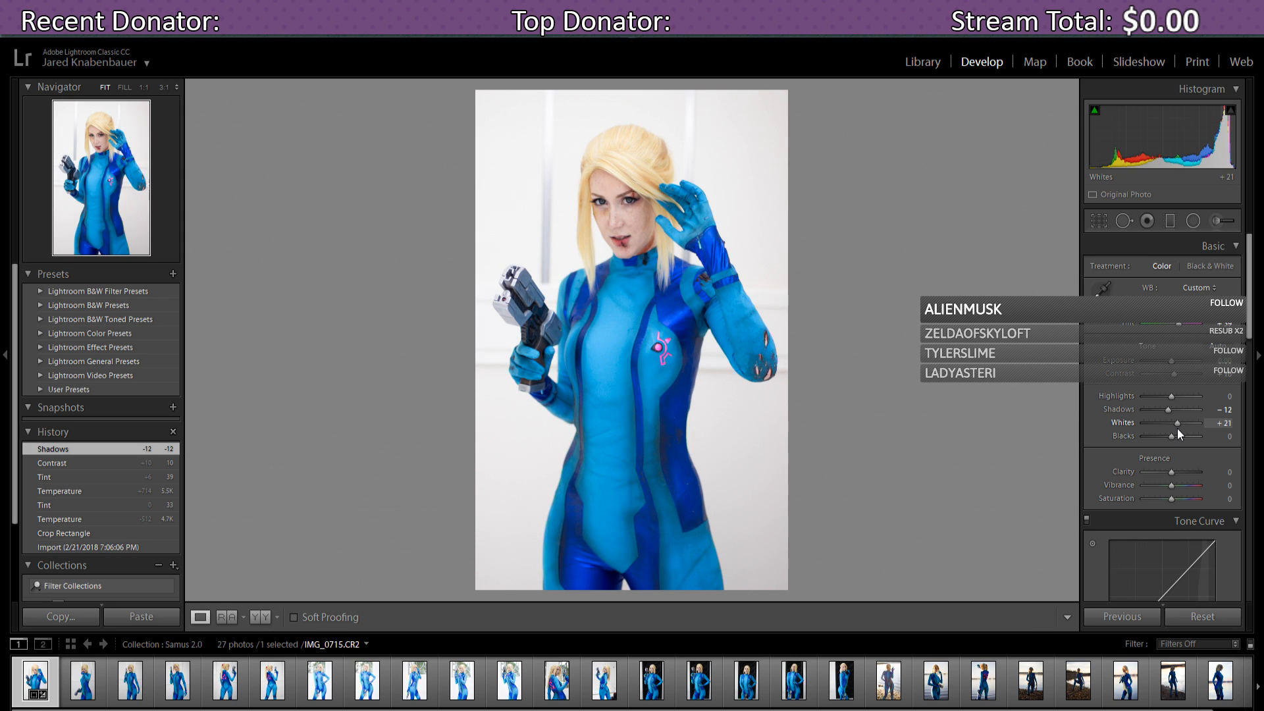
left_click_drag(1179, 428, 1175, 428)
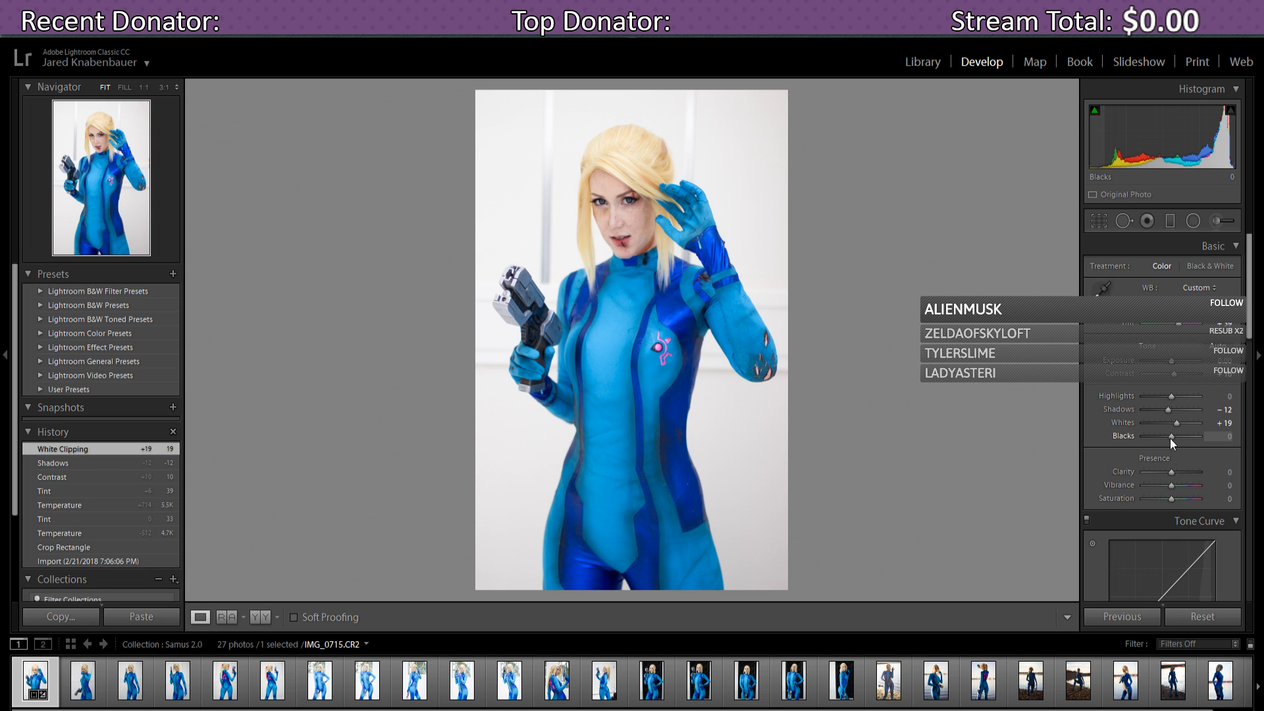
left_click_drag(1171, 437, 1160, 440)
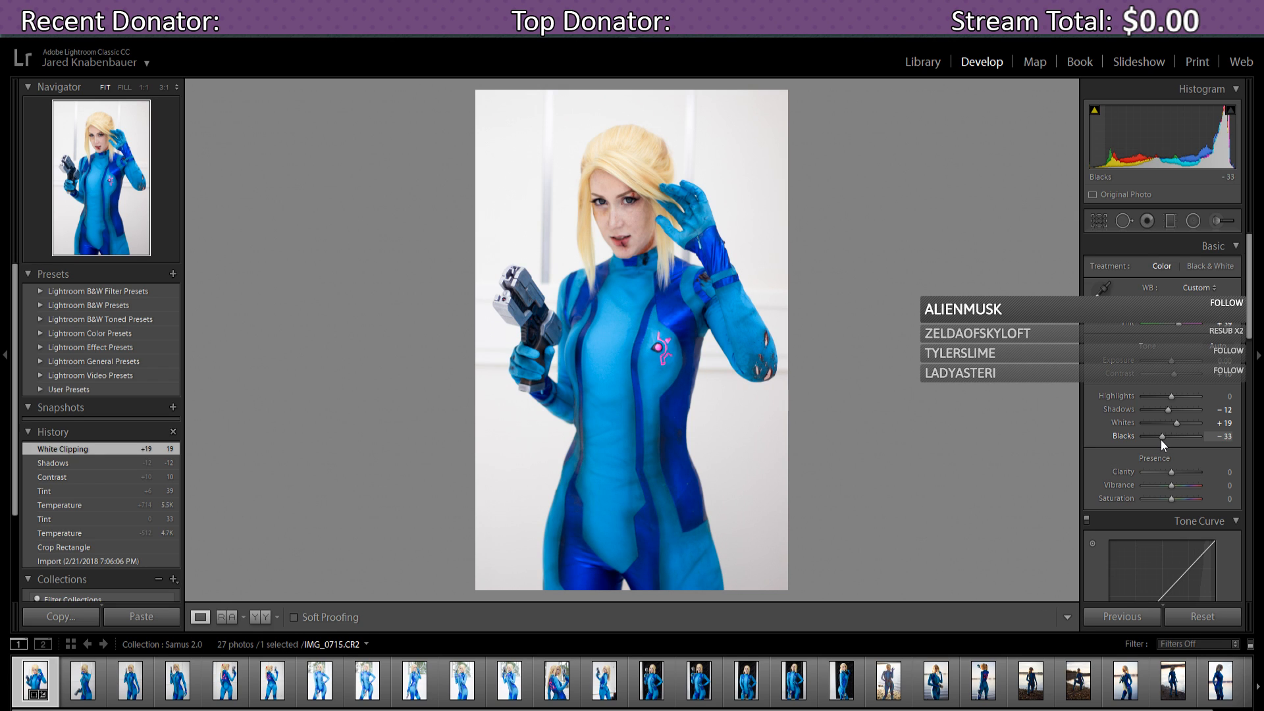
left_click_drag(1162, 441, 1165, 440)
left_click_drag(1164, 440, 1164, 439)
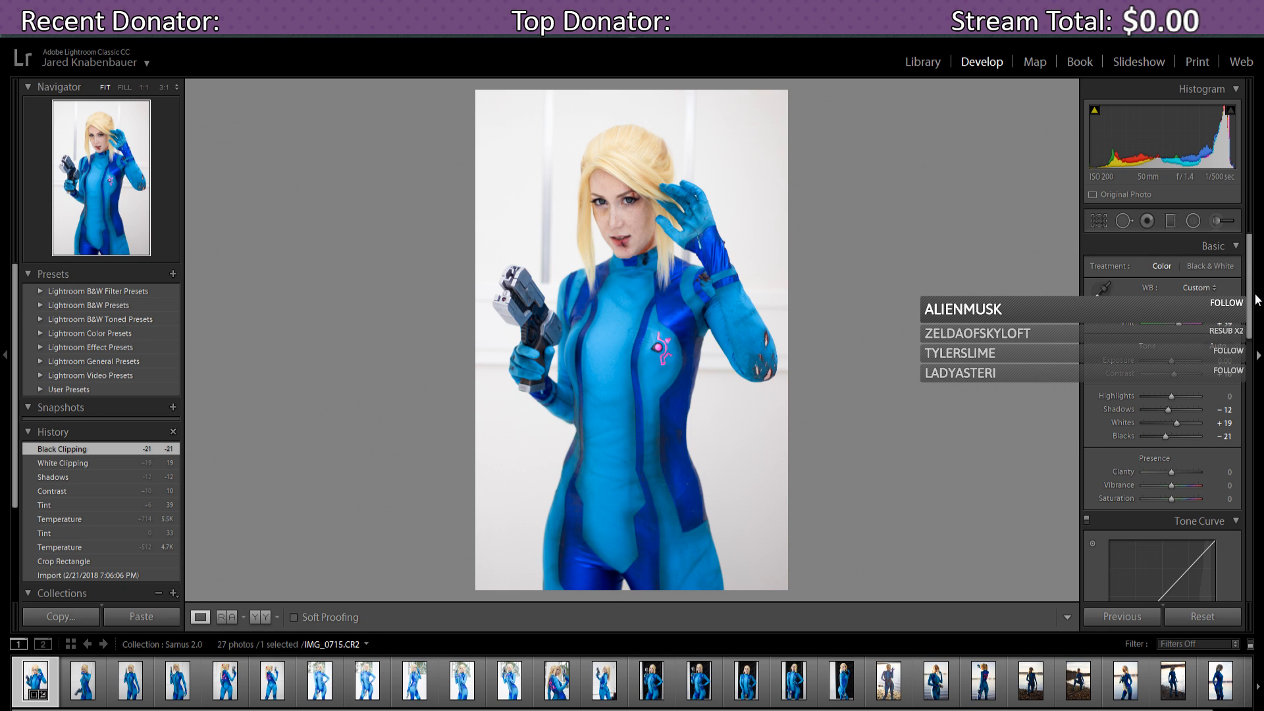
- Set Clarity to +5 and push Vibrance up to +12
scroll(1253, 307, "down", 1)
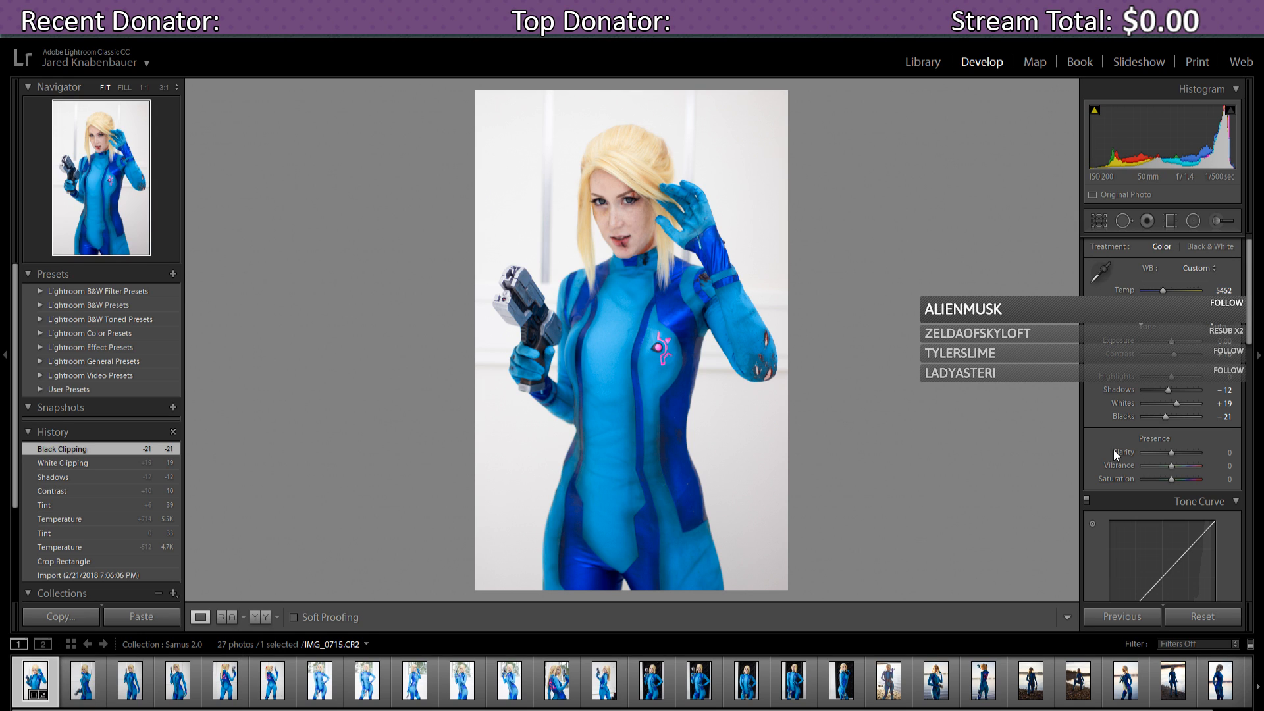
scroll(1250, 319, "down", 1)
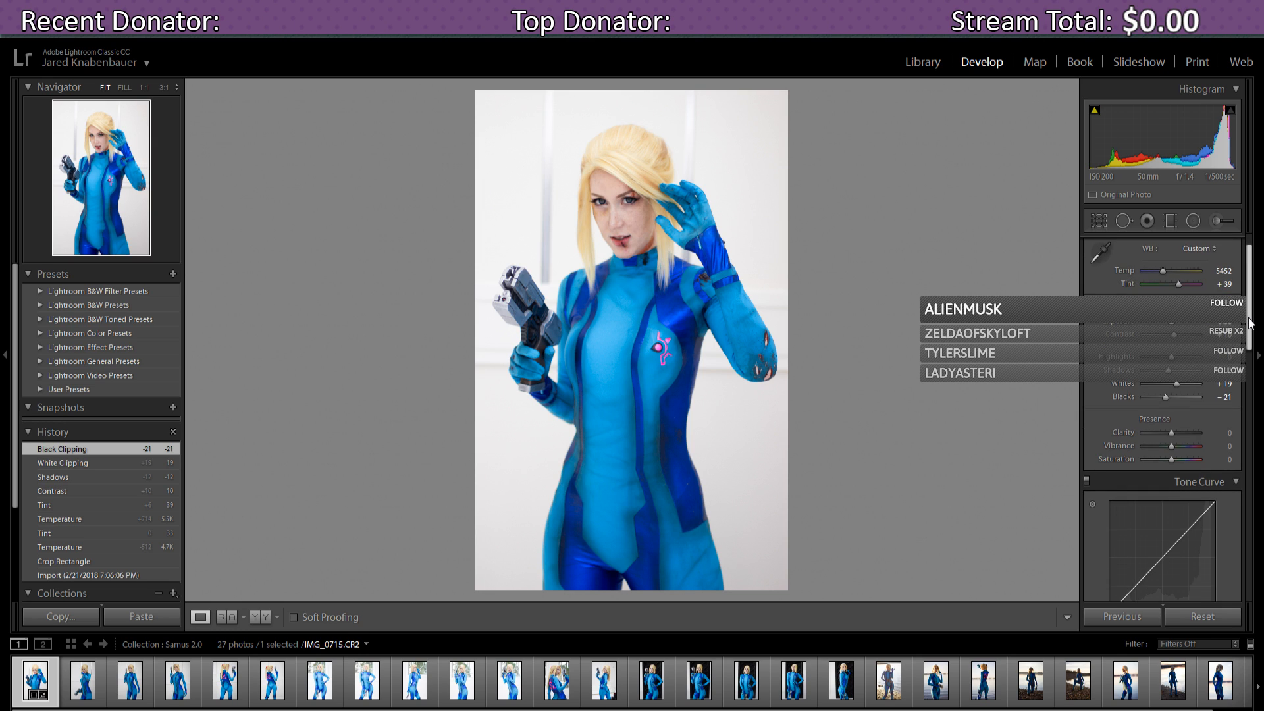
scroll(1249, 323, "down", 1)
scroll(1257, 331, "down", 1)
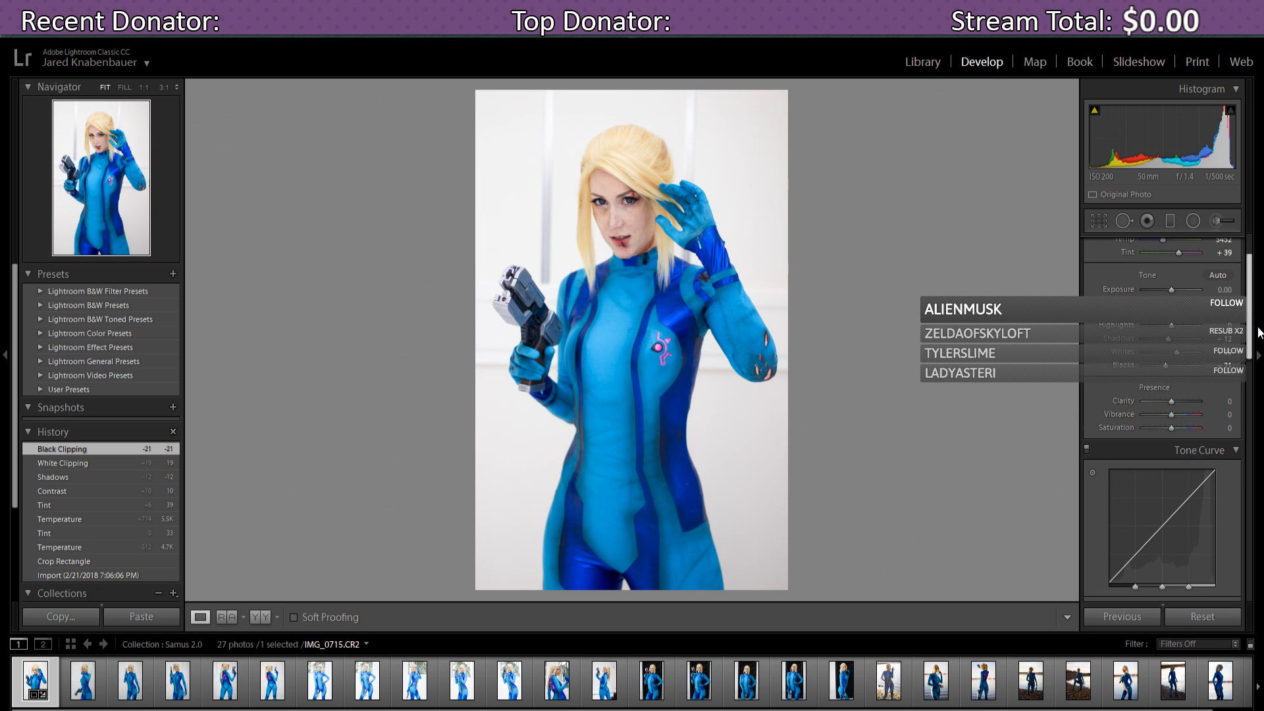
scroll(1259, 332, "down", 1)
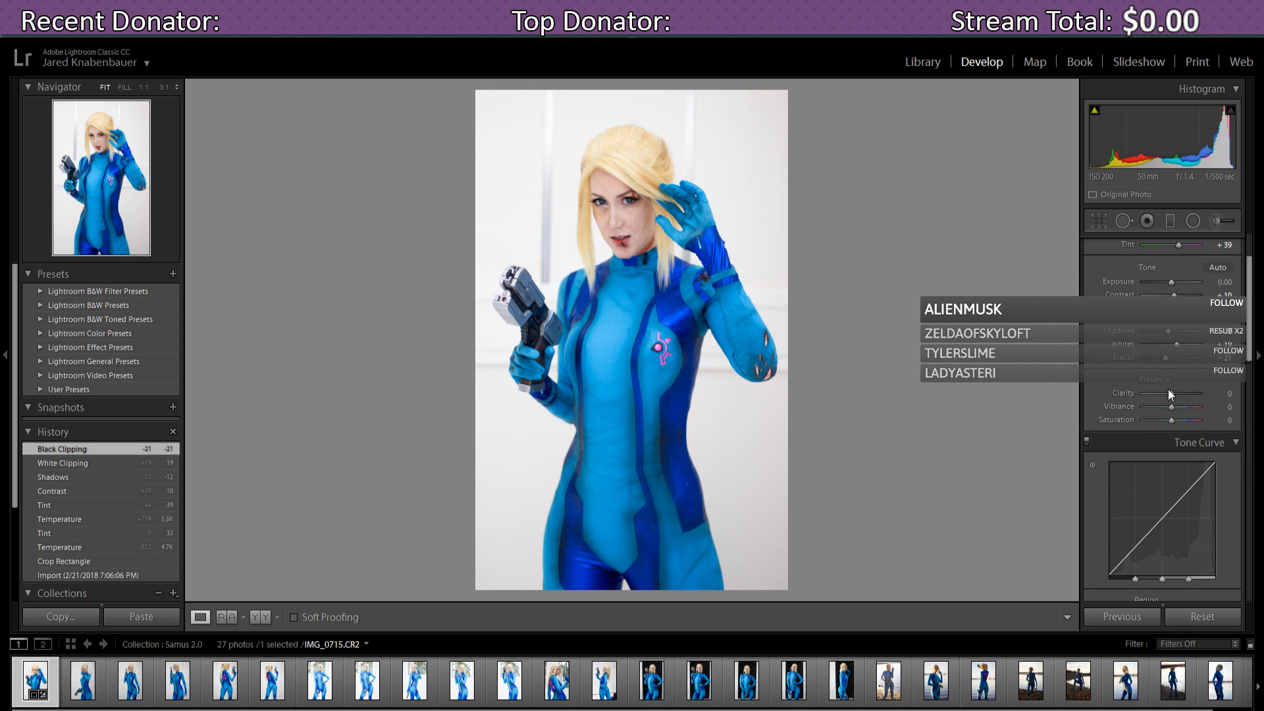
mouse_move(1171, 393)
left_mouse_down()
mouse_move(1202, 397)
mouse_move(1151, 393)
mouse_move(1171, 394)
left_mouse_up()
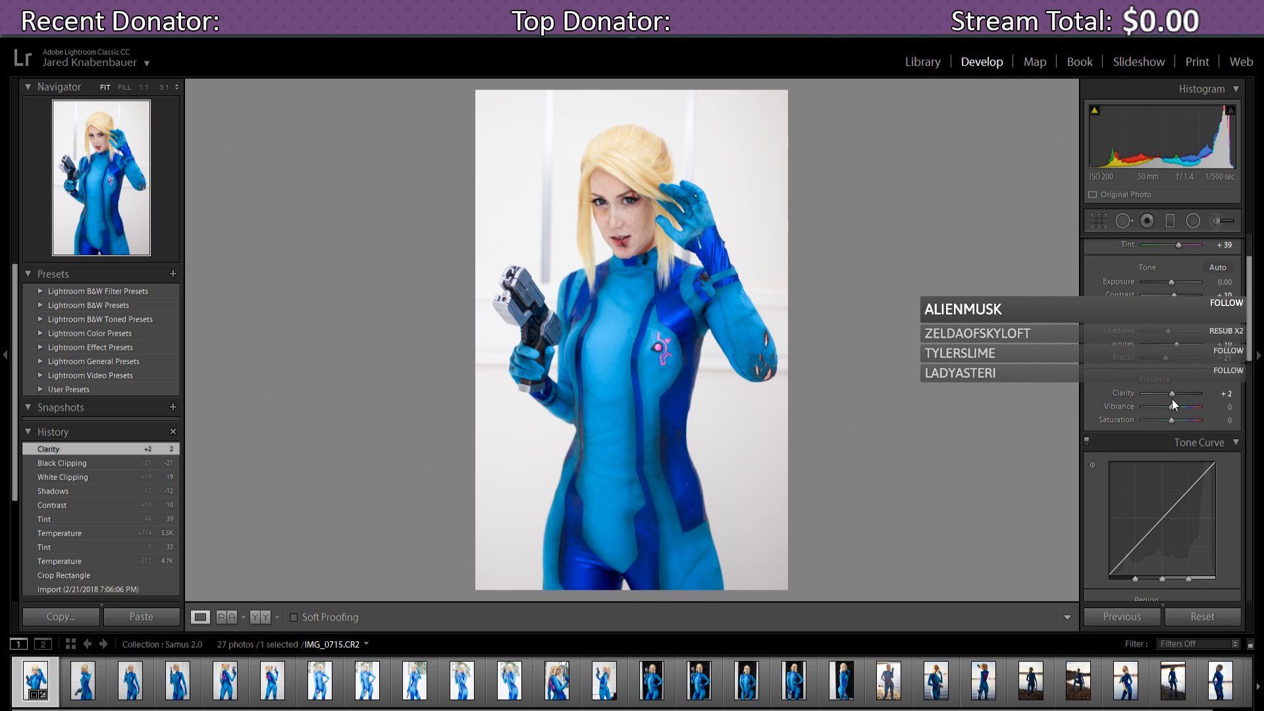
mouse_move(1172, 394)
left_mouse_down()
mouse_move(1203, 397)
mouse_move(1174, 394)
left_mouse_up()
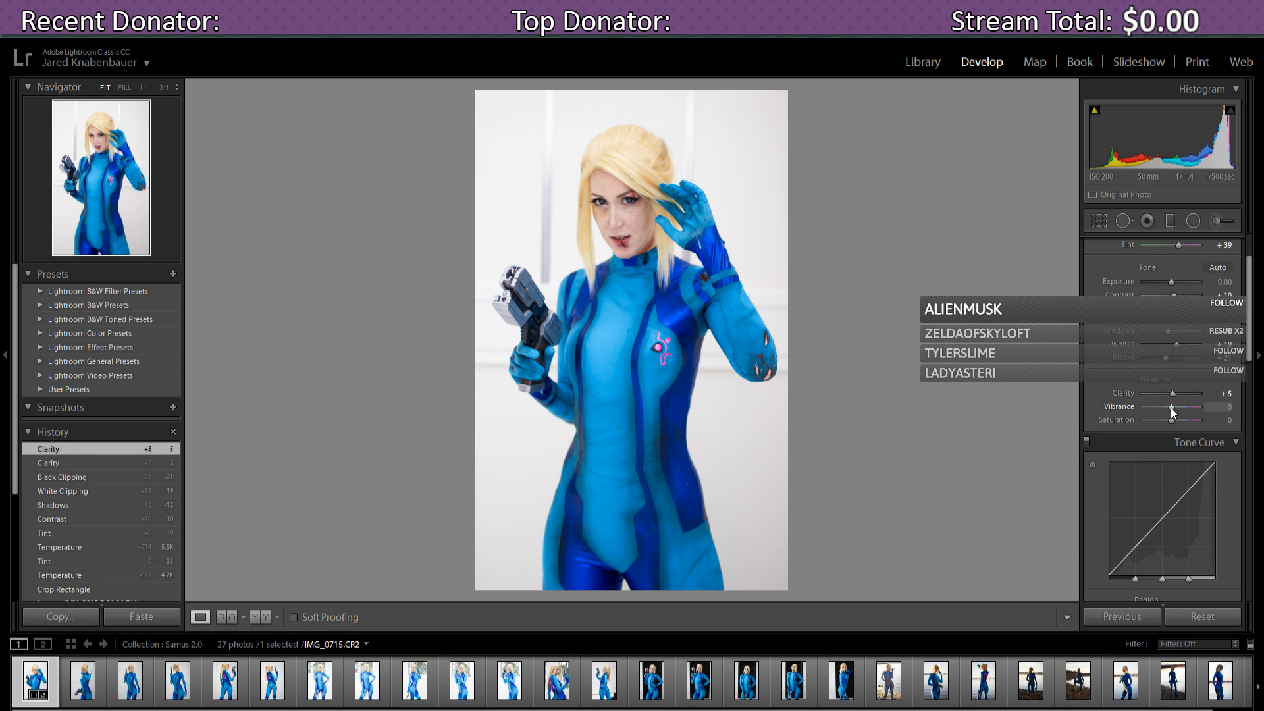
mouse_move(1172, 408)
left_mouse_down()
mouse_move(1214, 409)
mouse_move(1120, 406)
mouse_move(1174, 410)
left_mouse_up()
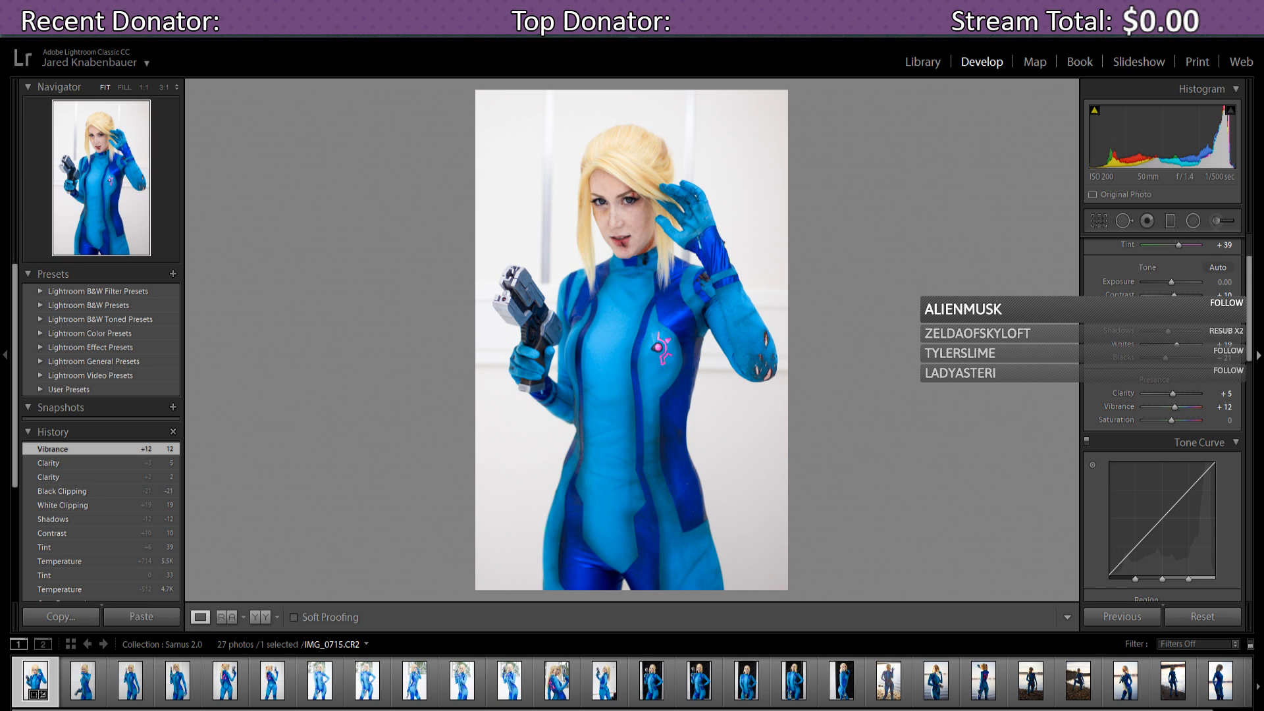
- Keep Vibrance at +12, leaving the Tone Curve regions at 0, and scroll down to HSL
left_click_drag(1253, 296, 1255, 353)
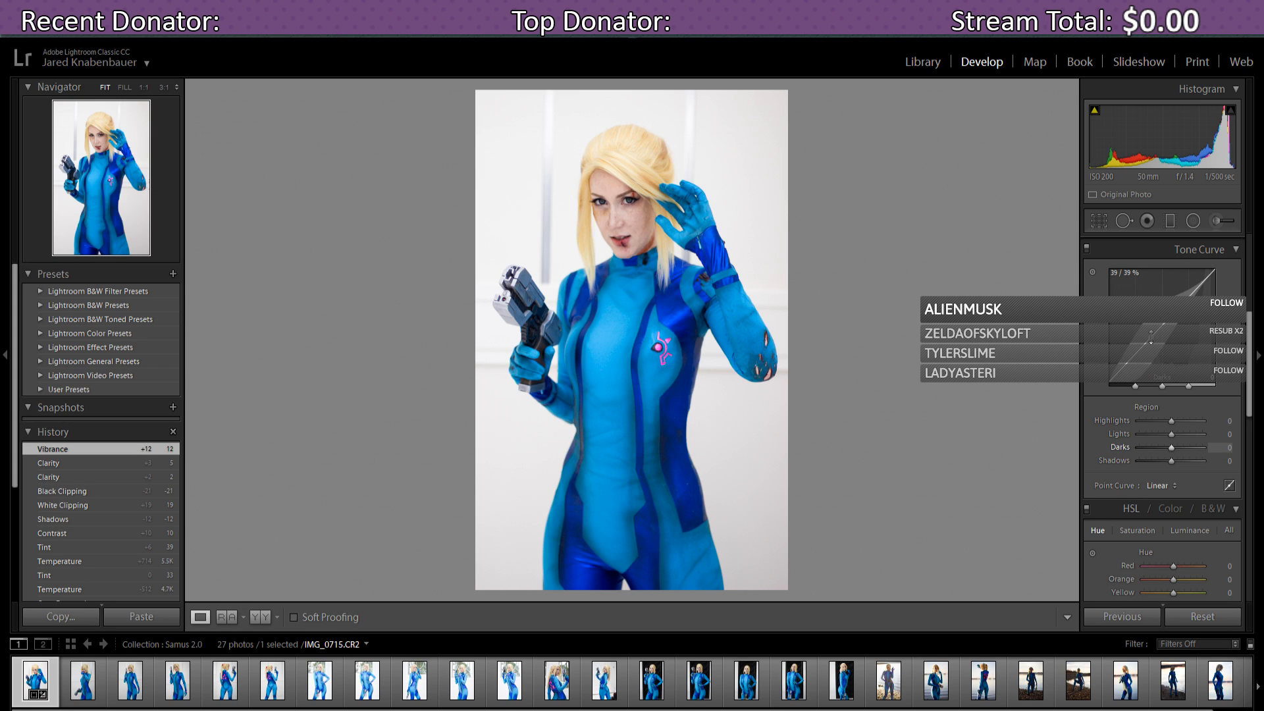
left_click_drag(1151, 337, 1151, 338)
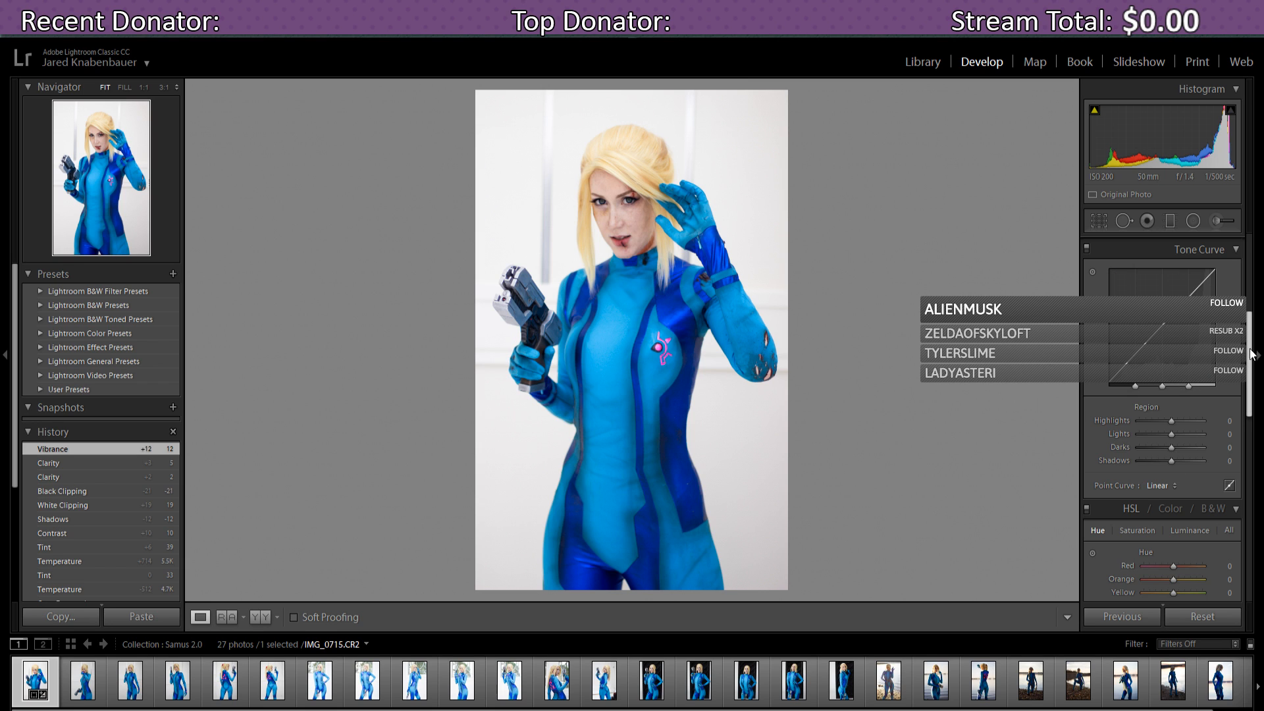
left_click_drag(1249, 349, 1250, 403)
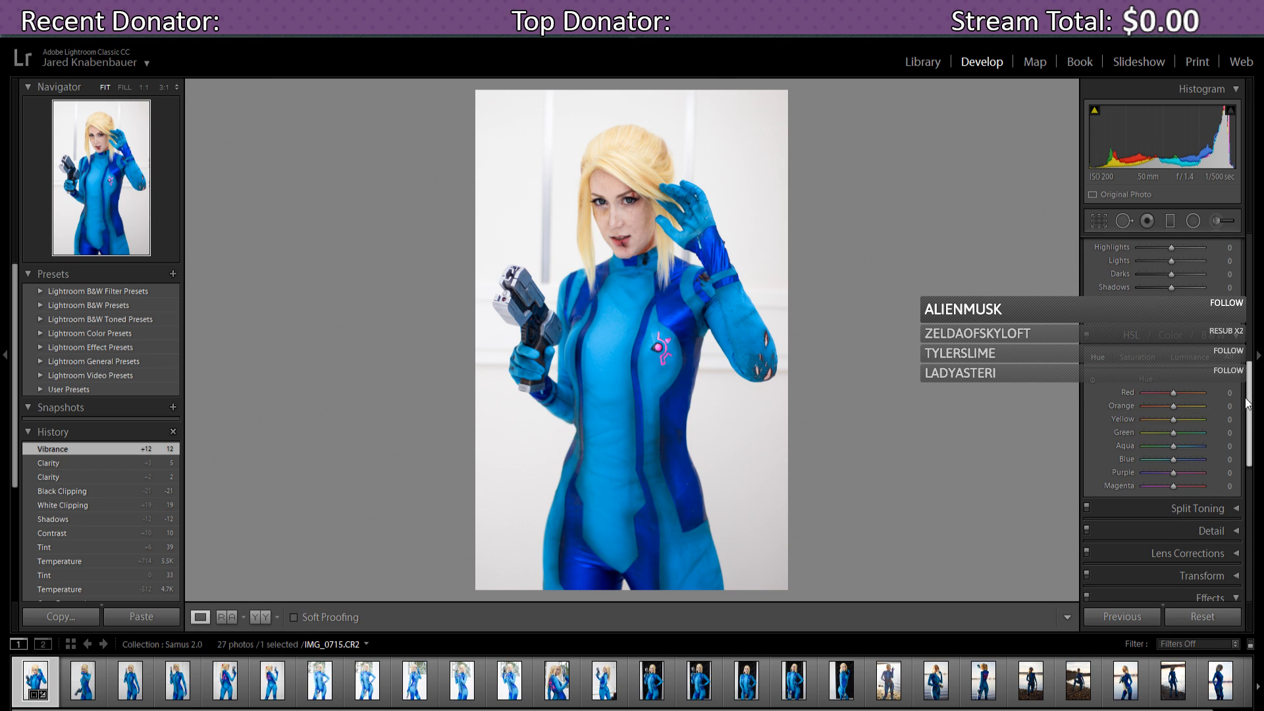
scroll(1202, 403, "down", 2)
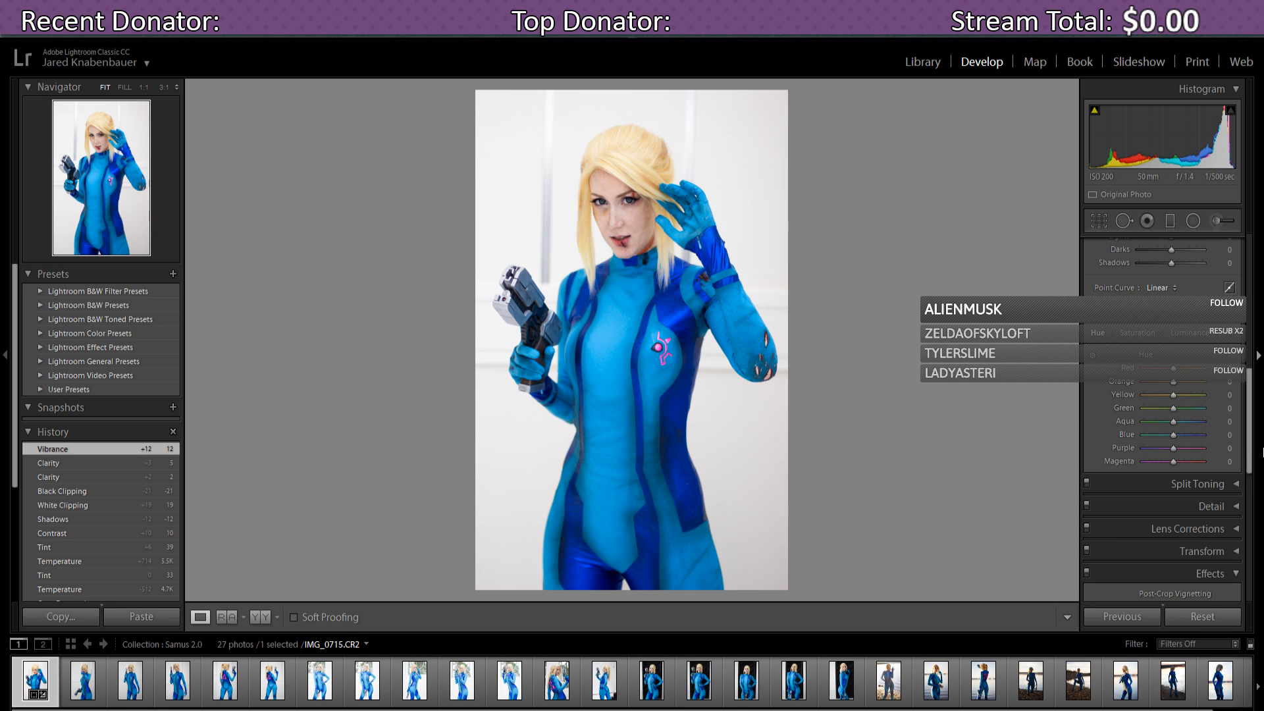
mouse_move(1249, 436)
left_mouse_down()
mouse_move(1253, 454)
mouse_move(1262, 430)
left_mouse_up()
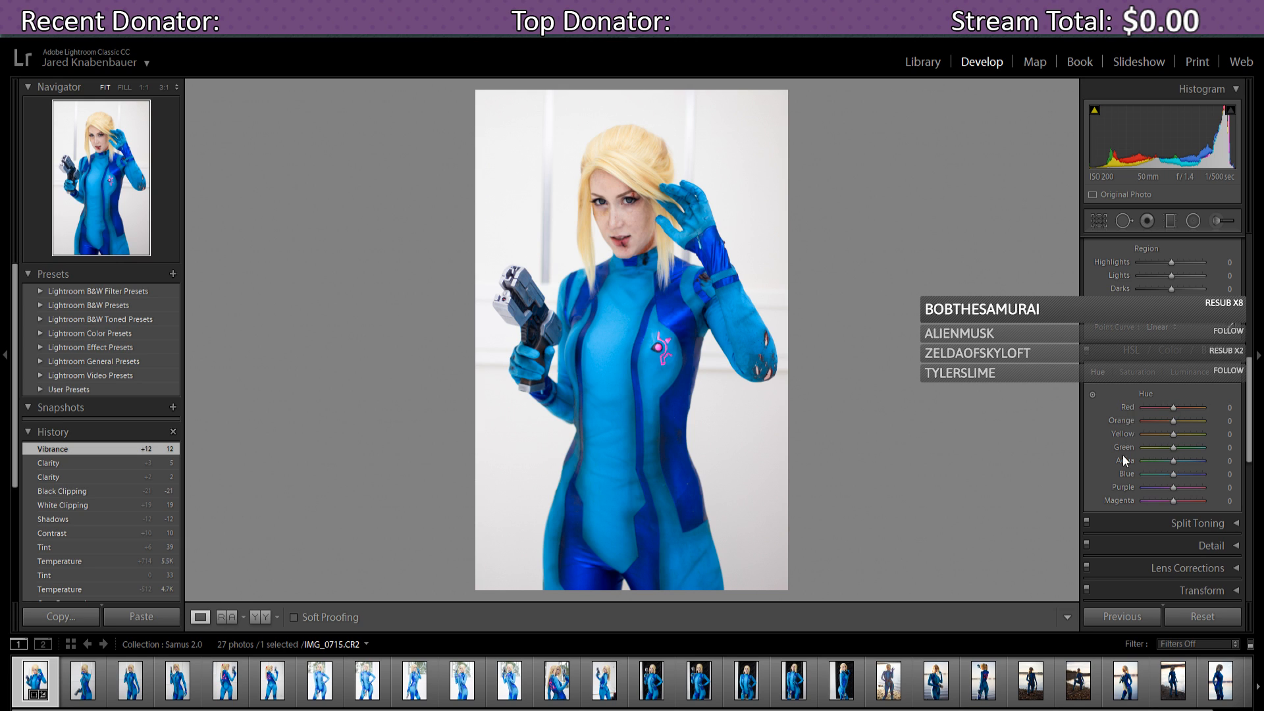
scroll(1251, 382, "down", 3)
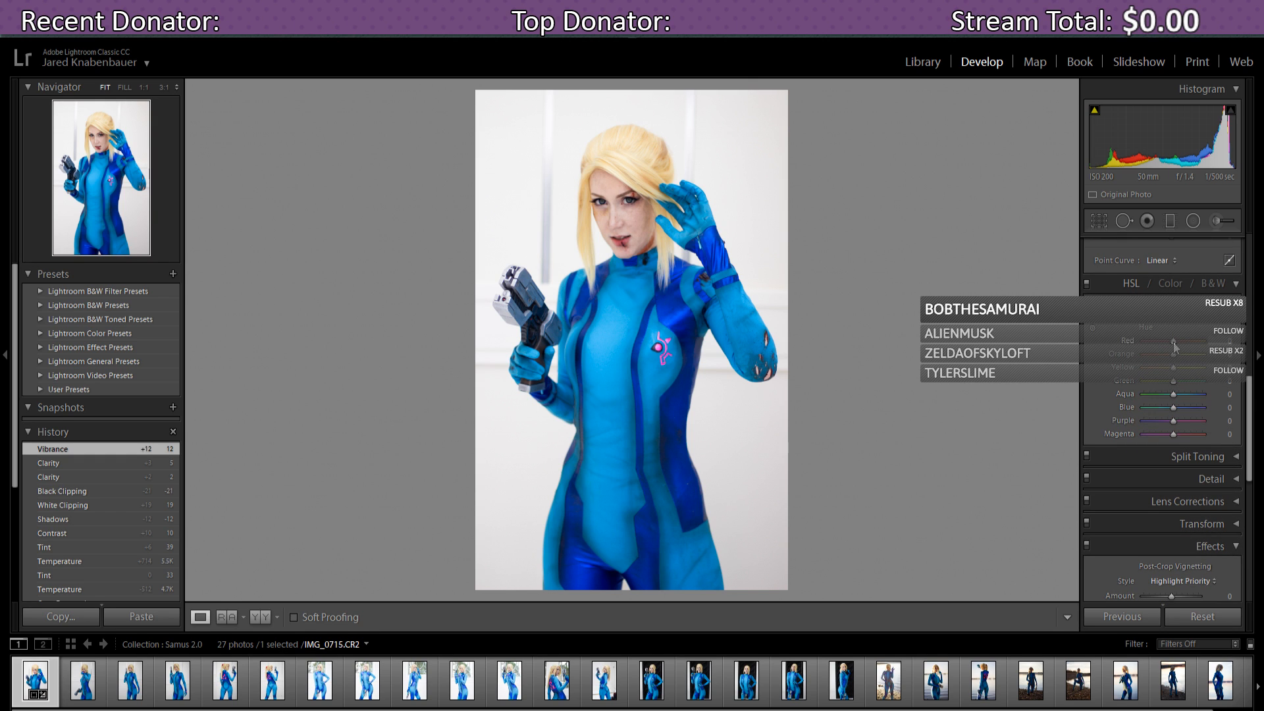
mouse_move(1176, 348)
left_mouse_down()
mouse_move(1203, 347)
mouse_move(1174, 354)
left_mouse_up()
mouse_move(1175, 408)
left_mouse_down()
mouse_move(1189, 408)
mouse_move(1161, 409)
mouse_move(1172, 412)
left_mouse_up()
double_click(1174, 412)
left_click_drag(1250, 403, 1249, 408)
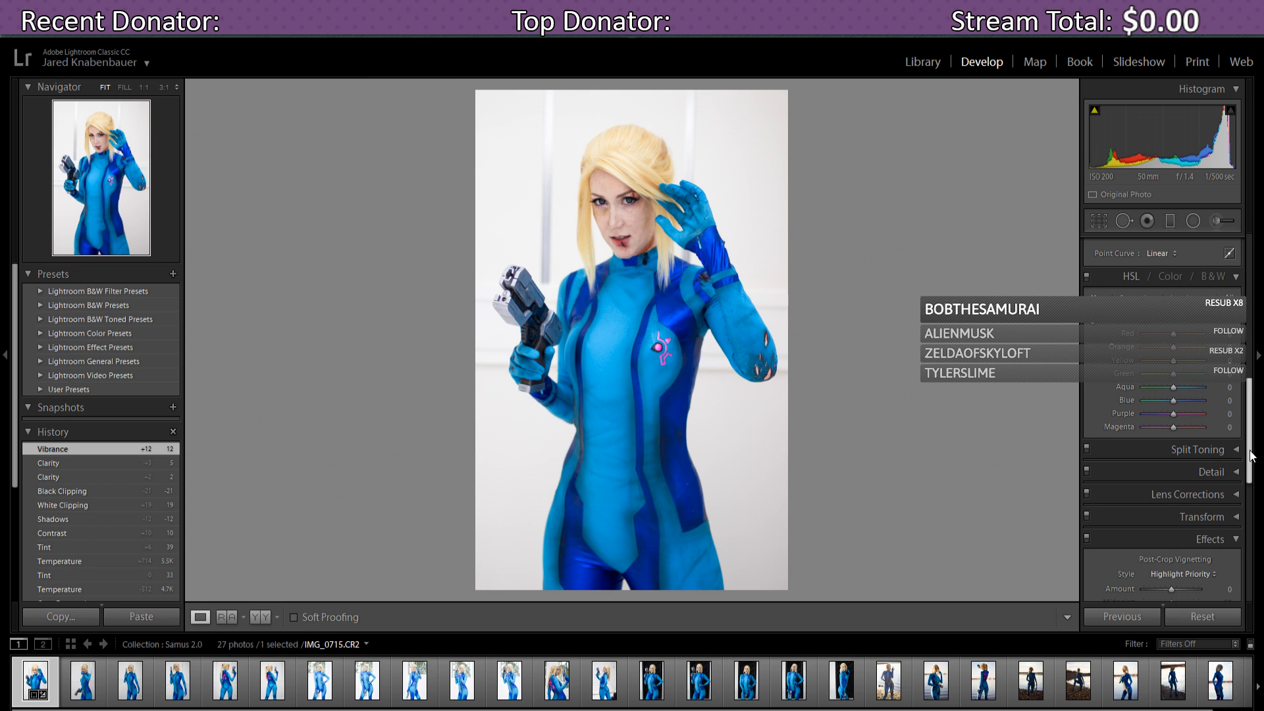
mouse_move(1250, 451)
left_mouse_down()
mouse_move(1260, 396)
mouse_move(1263, 457)
left_mouse_up()
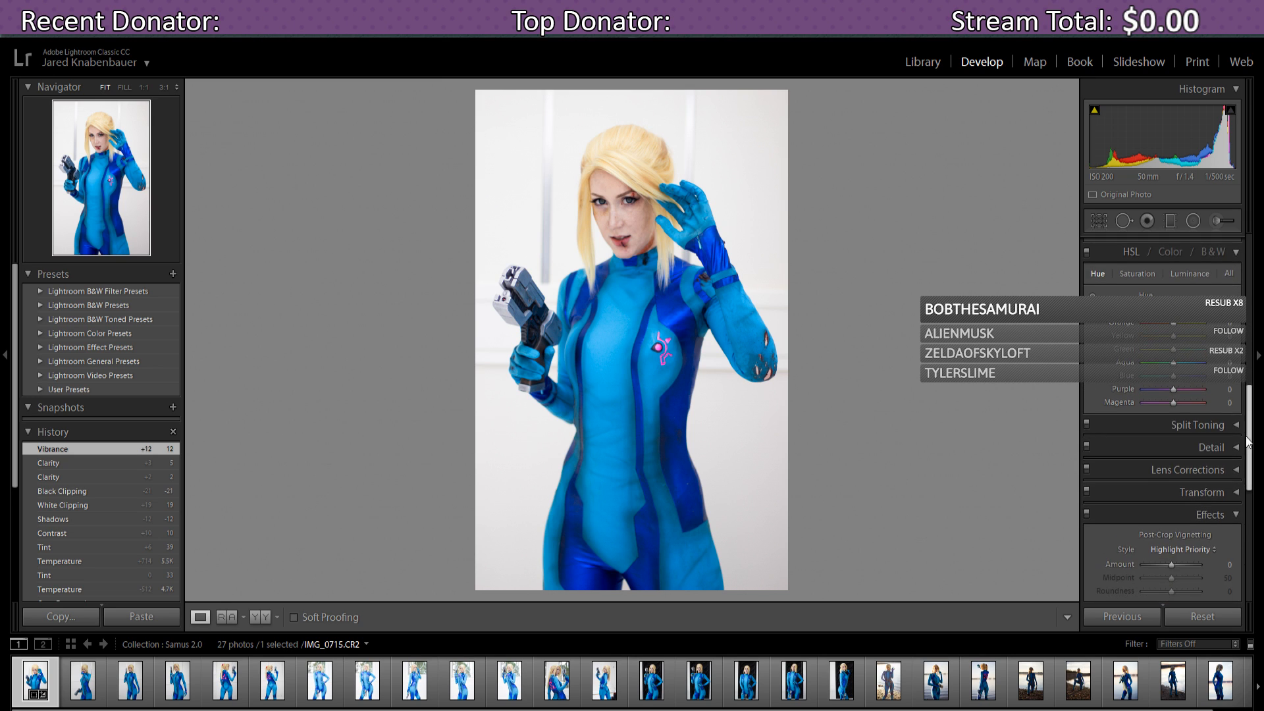
- Try an olive Split Toning highlight tint at saturation 0, then disable Split Toning
left_click(1229, 426)
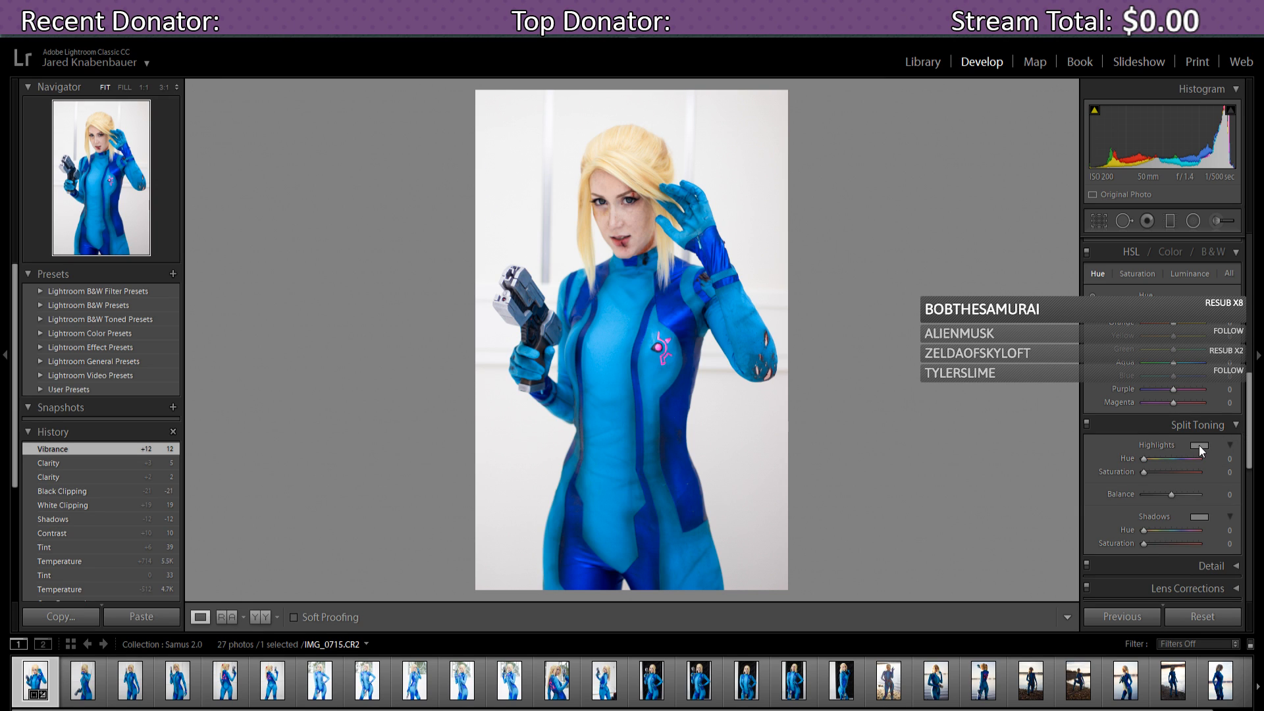
left_click(1205, 444)
left_click_drag(1028, 464, 1015, 497)
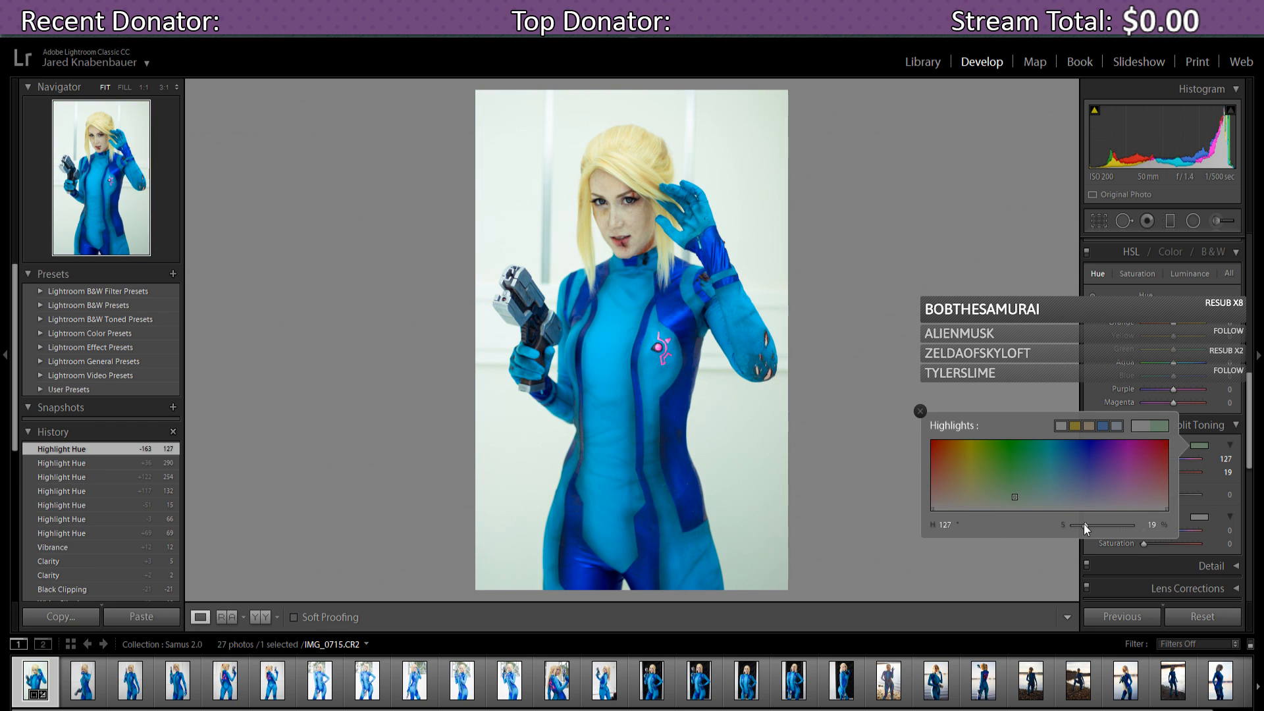
mouse_move(1084, 524)
left_mouse_down()
mouse_move(1108, 527)
mouse_move(1067, 534)
left_mouse_up()
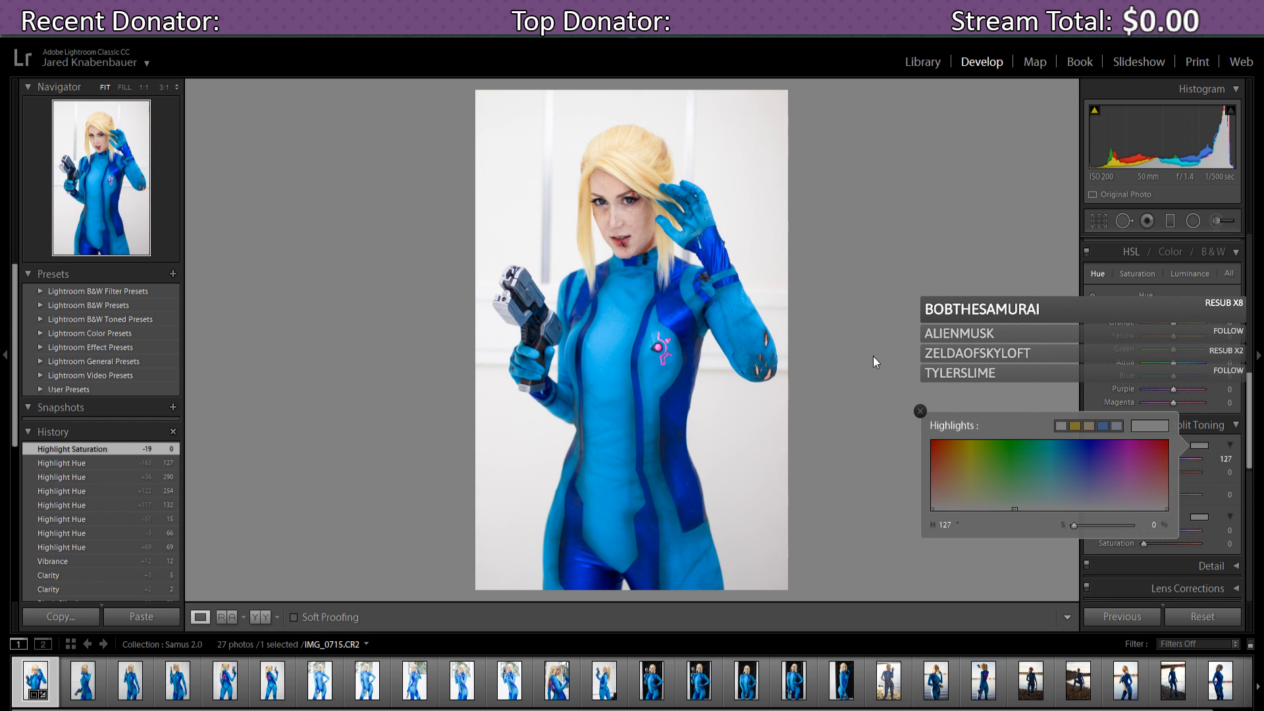
left_click(920, 411)
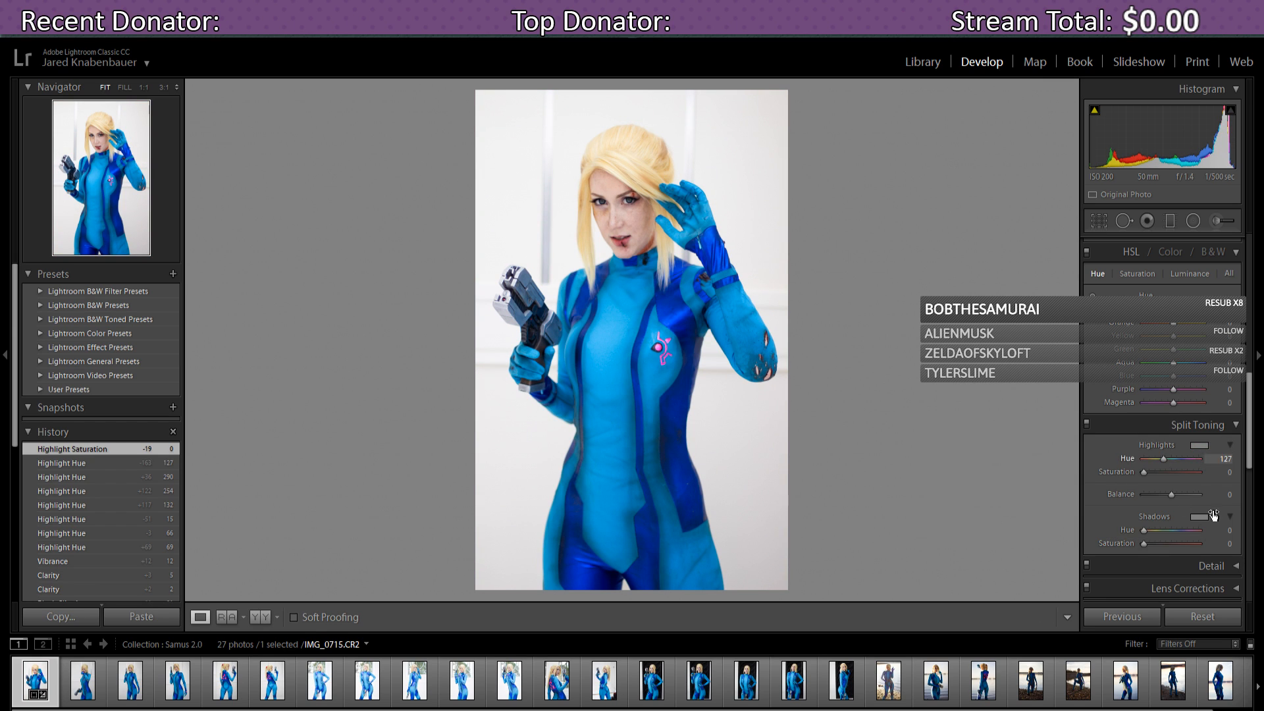
left_click(1087, 423)
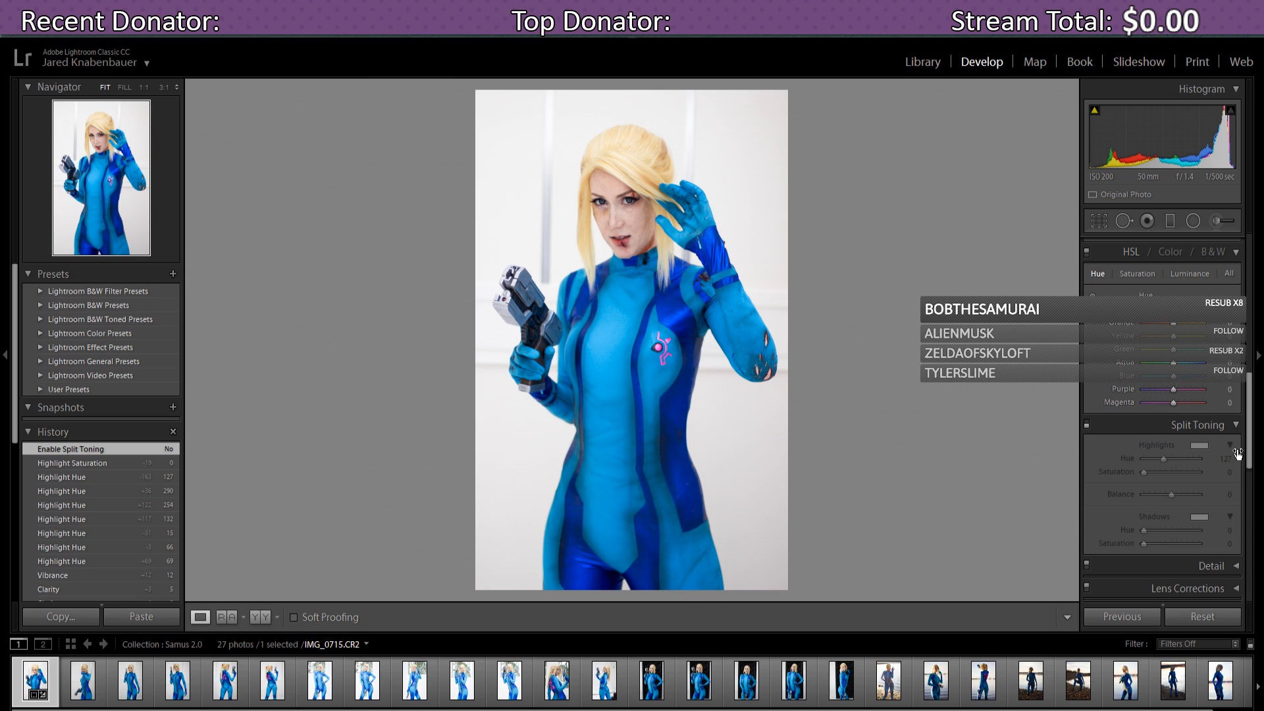
left_click(1236, 425)
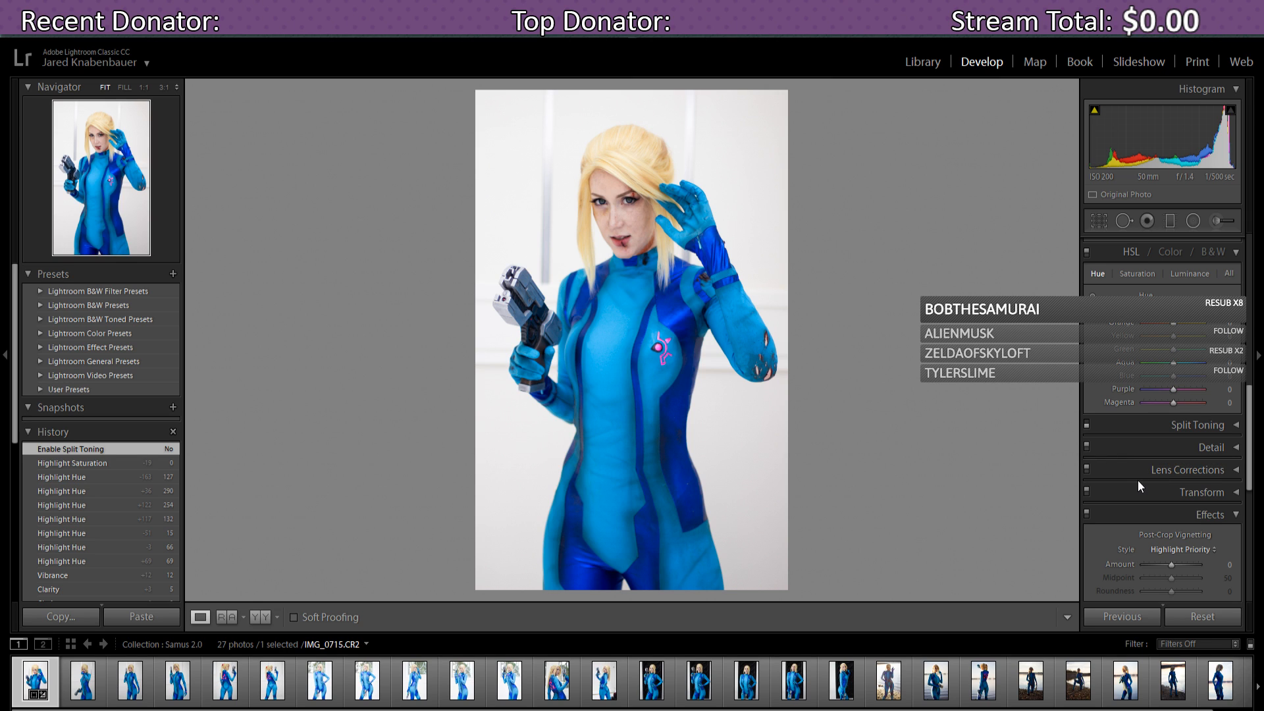
- Toggle the Canon lens profile correction on and off to compare, ending disabled
left_click_drag(1250, 452, 1255, 467)
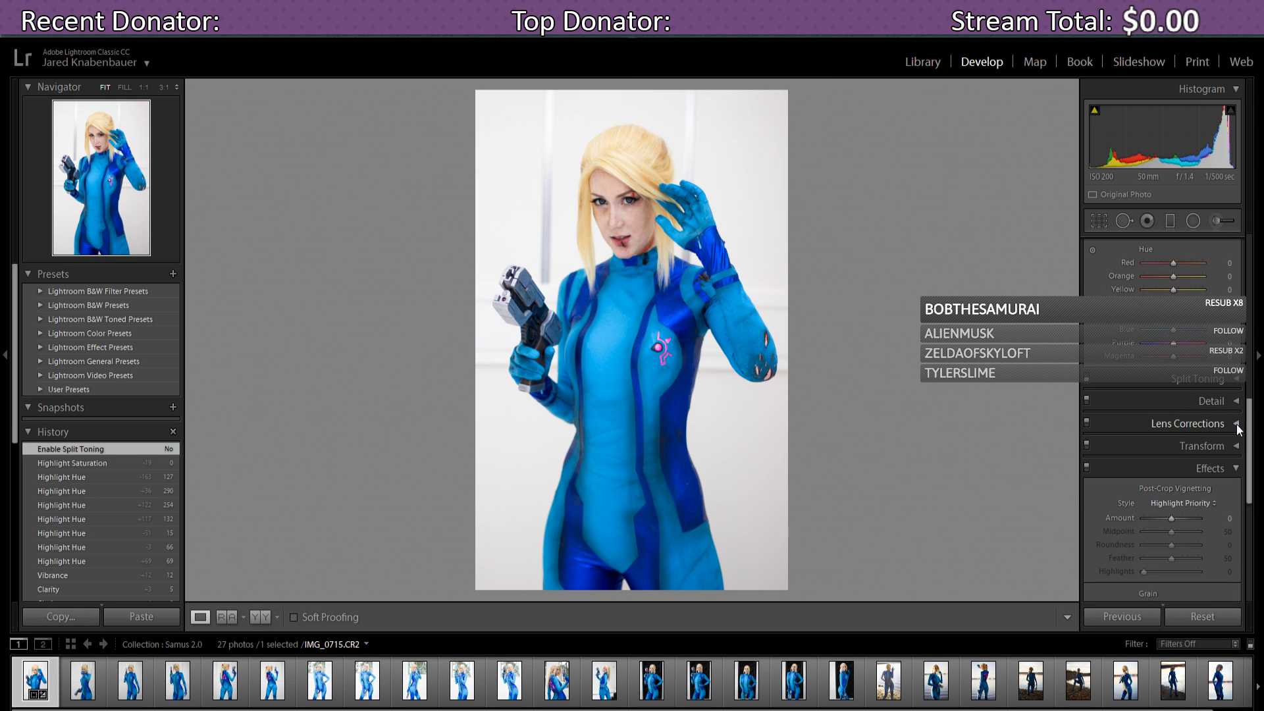
left_click(1236, 425)
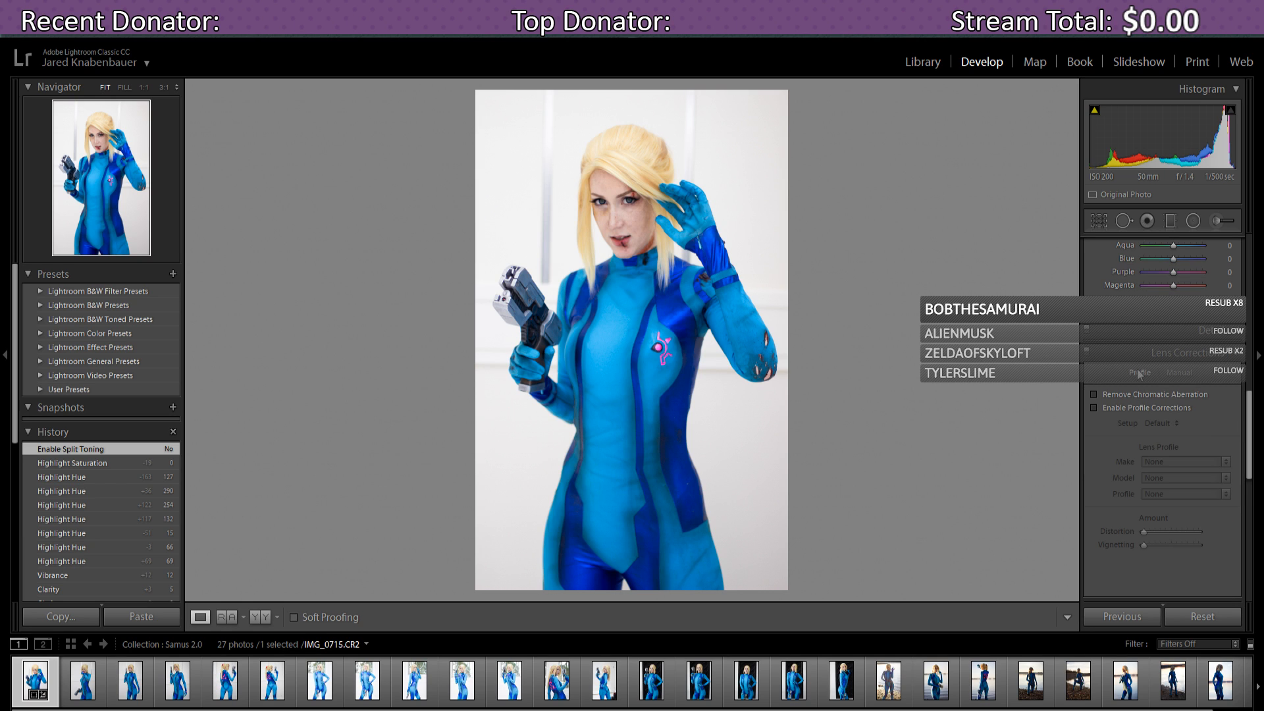
left_click(1095, 408)
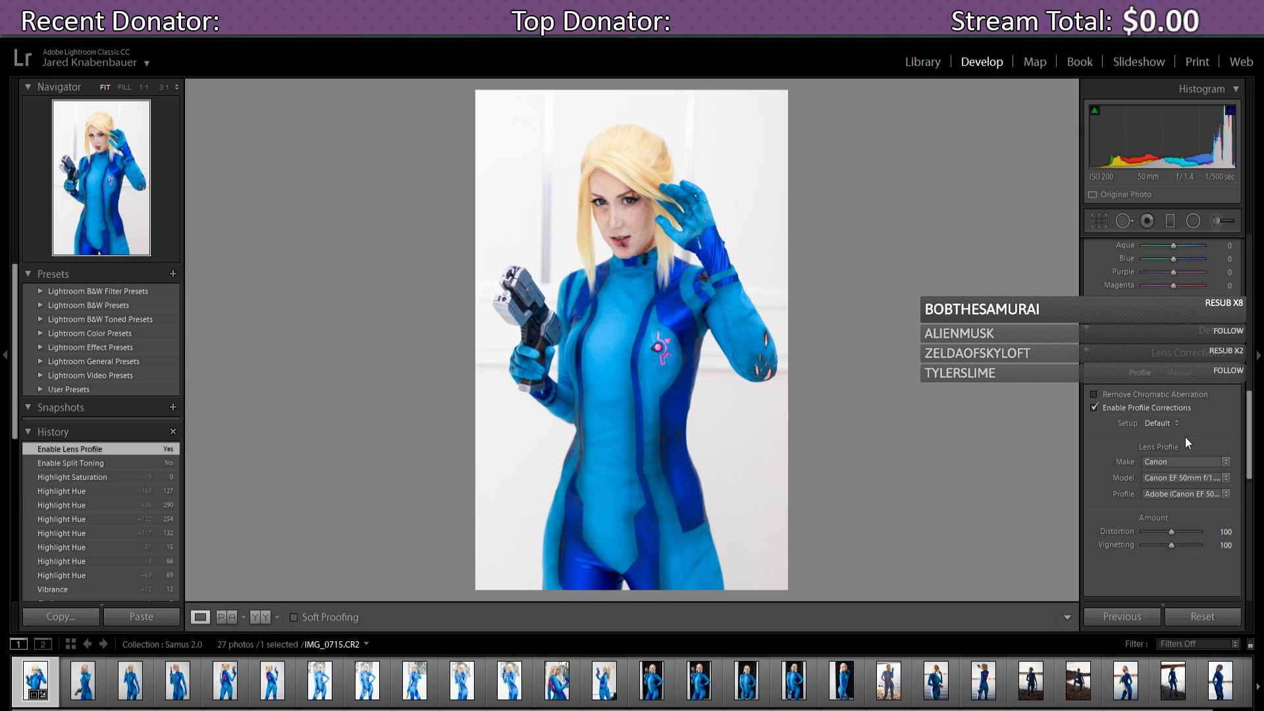
left_click(1094, 408)
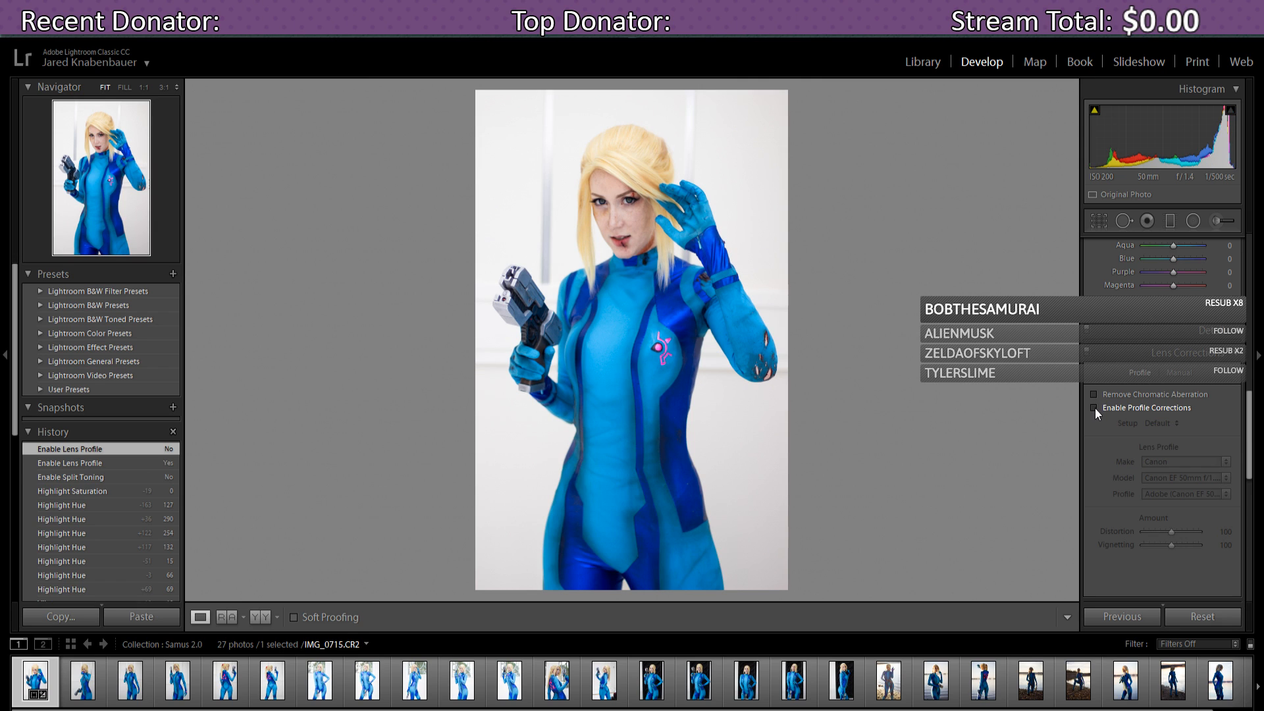
left_click(1095, 408)
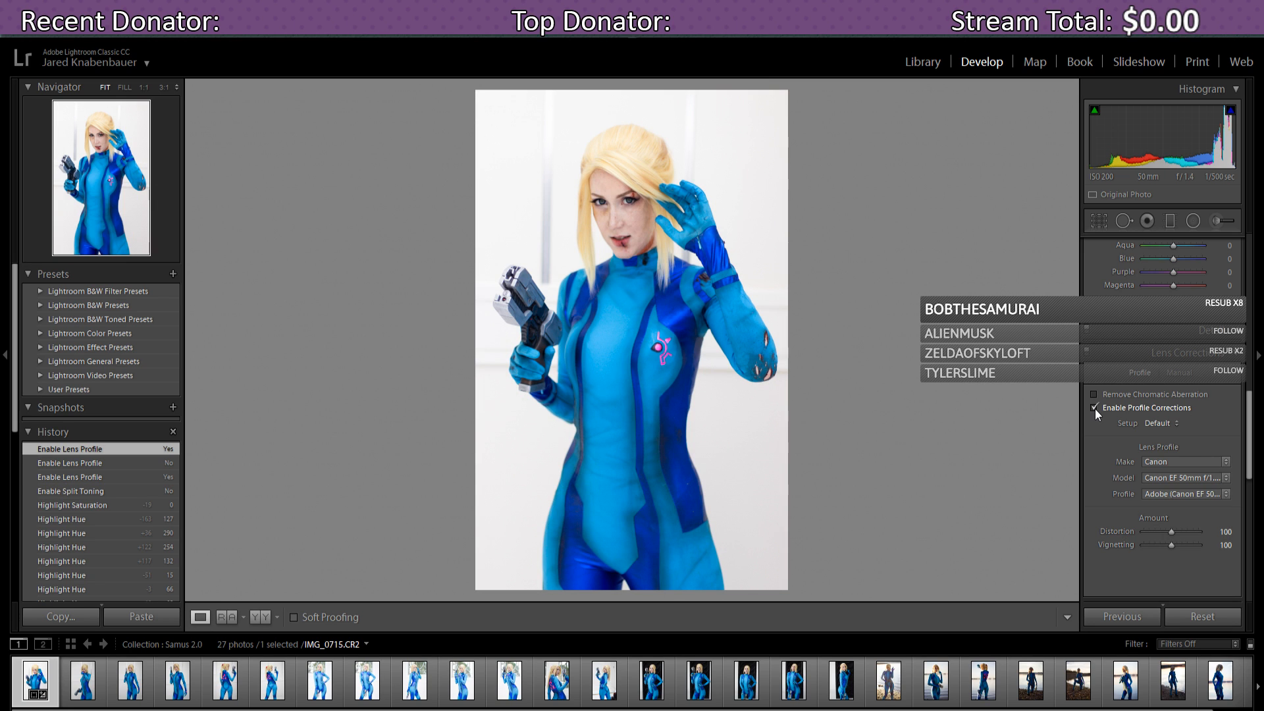
left_click(1094, 408)
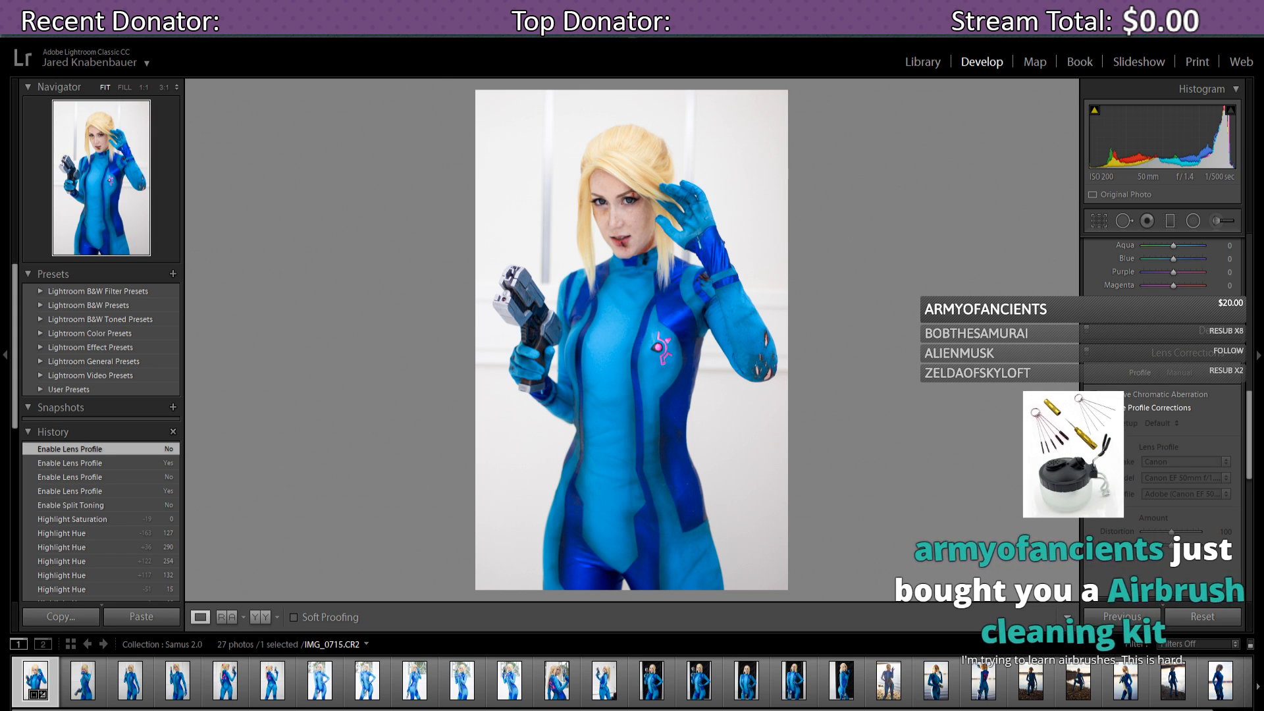
left_click(1095, 409)
left_click(1095, 409)
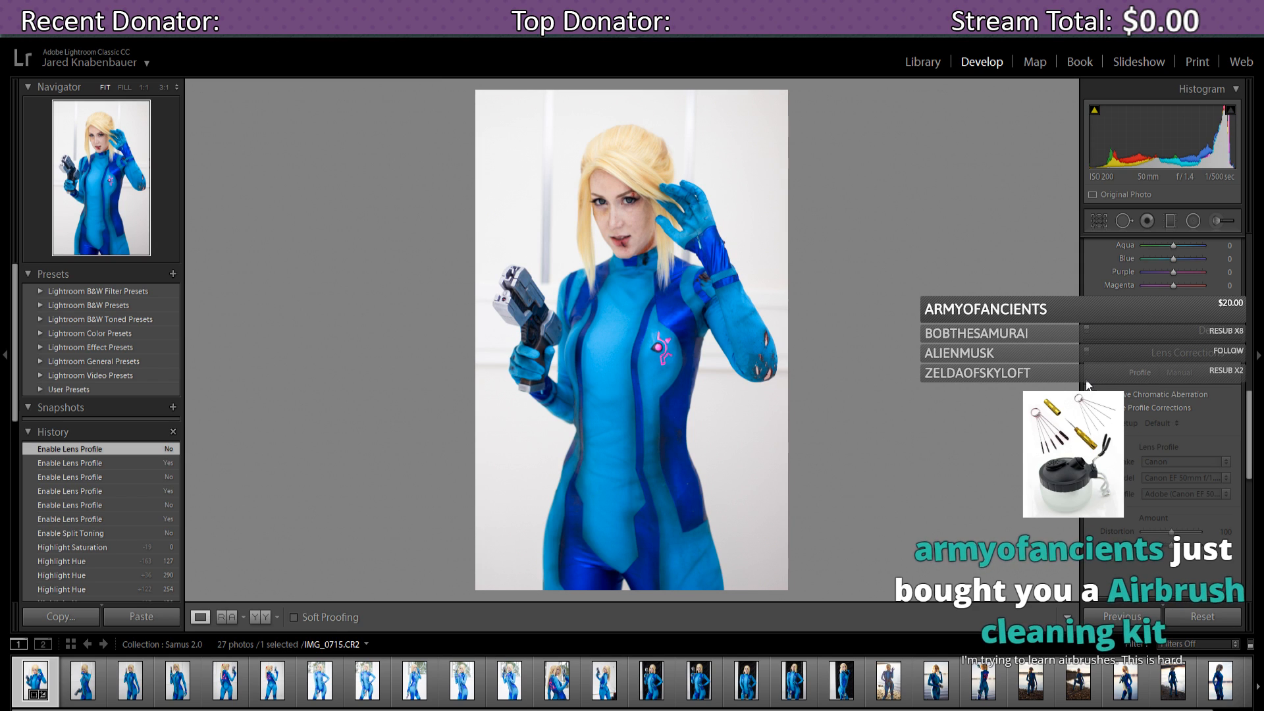
- Set Post-Crop Vignetting Amount to −2 in Highlight Priority style
left_click(1236, 353)
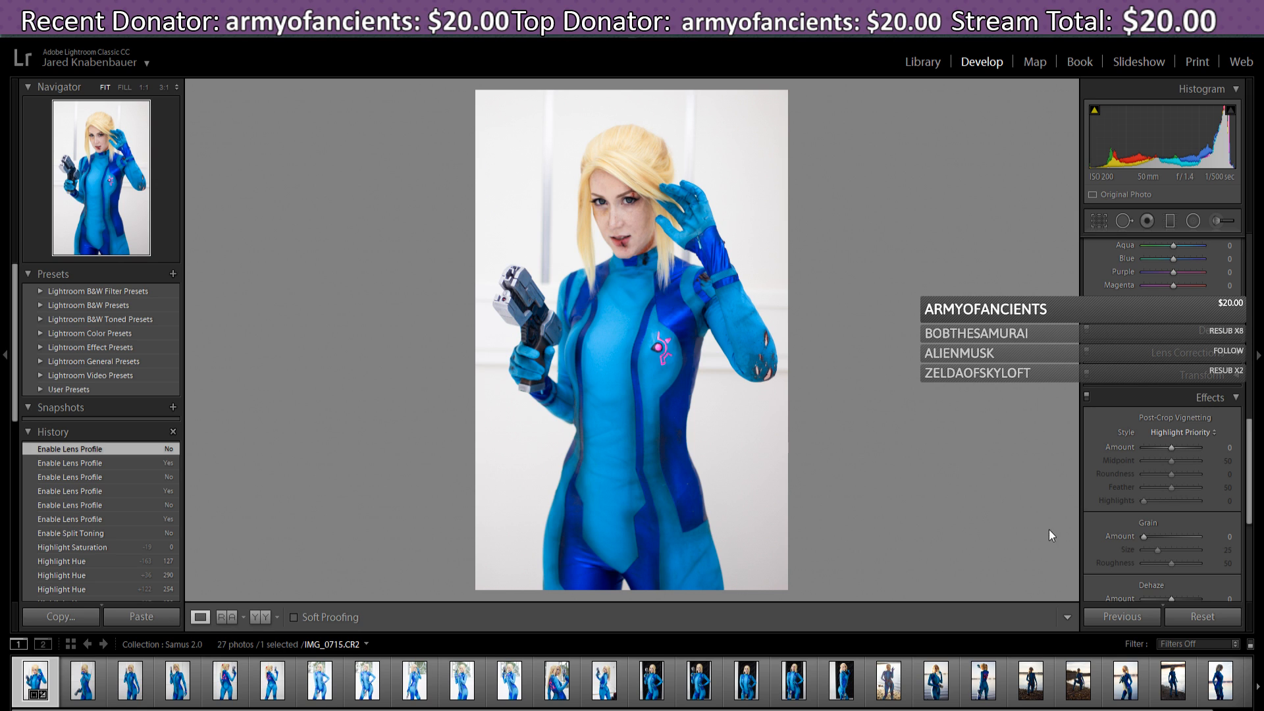
mouse_move(1259, 466)
left_mouse_down()
mouse_move(1254, 493)
mouse_move(1257, 477)
left_mouse_up()
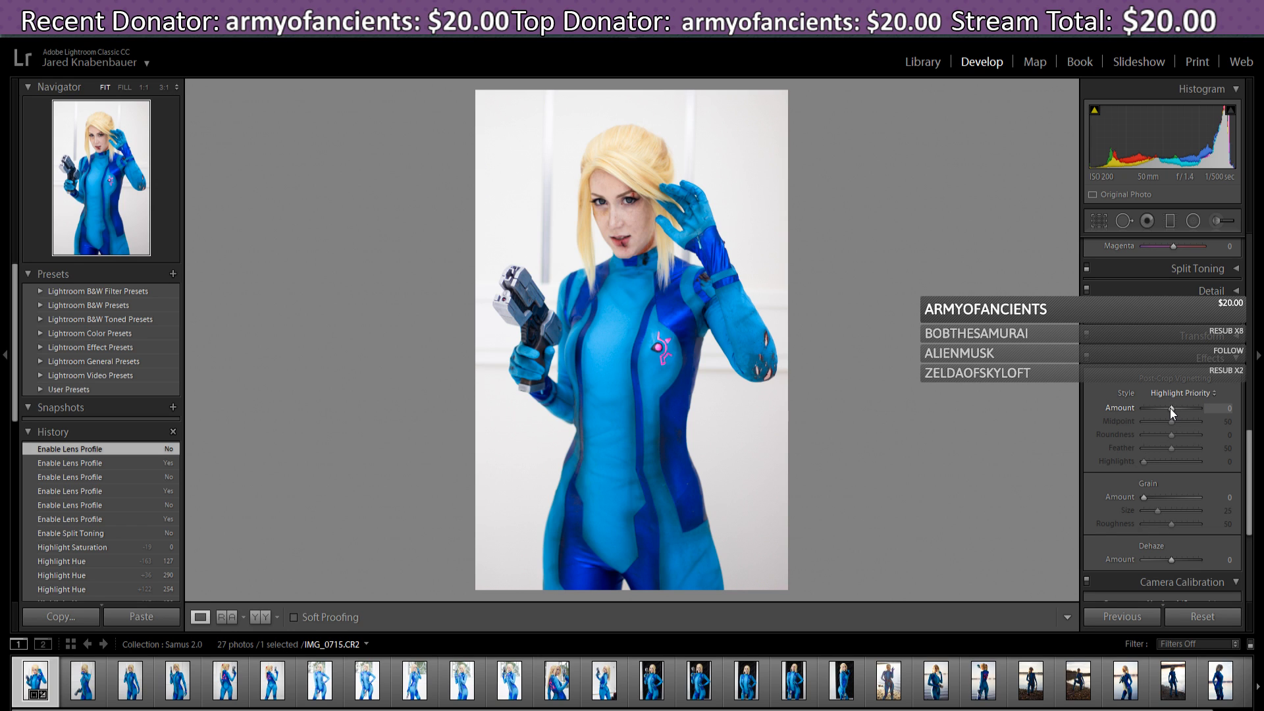
mouse_move(1171, 408)
left_mouse_down()
mouse_move(1181, 408)
mouse_move(1170, 409)
left_mouse_up()
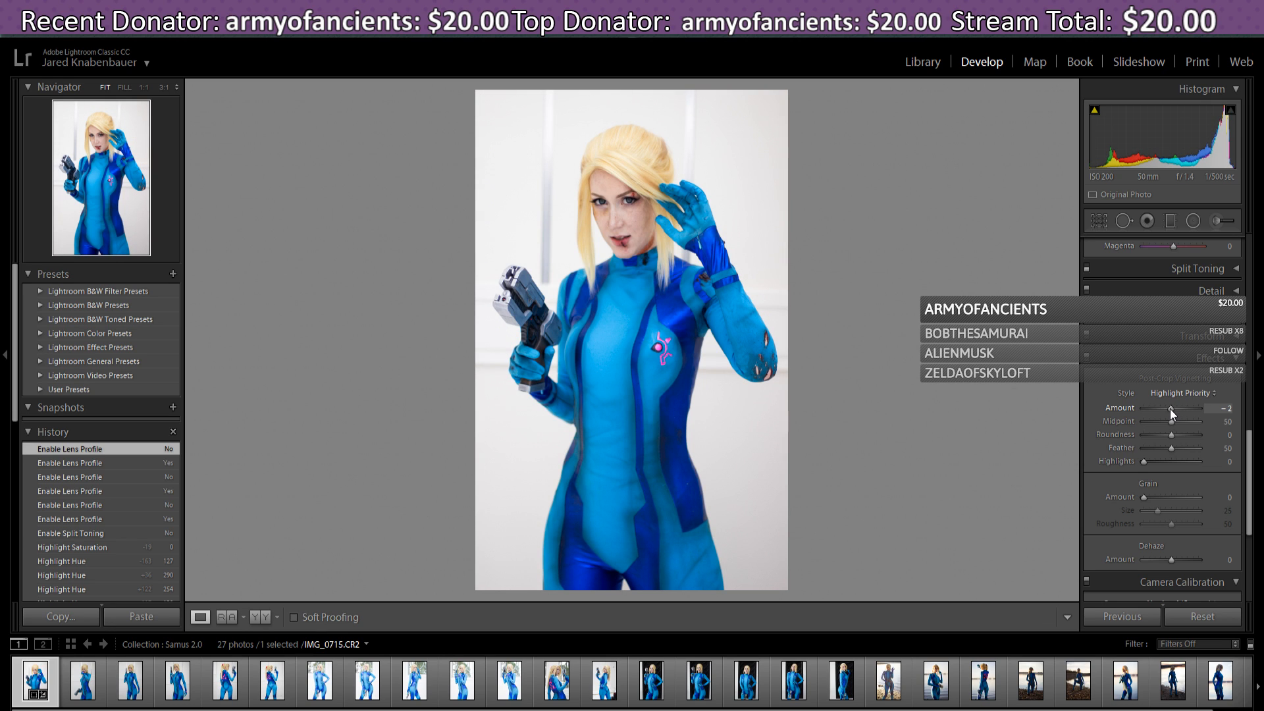
left_click_drag(1171, 408, 1170, 409)
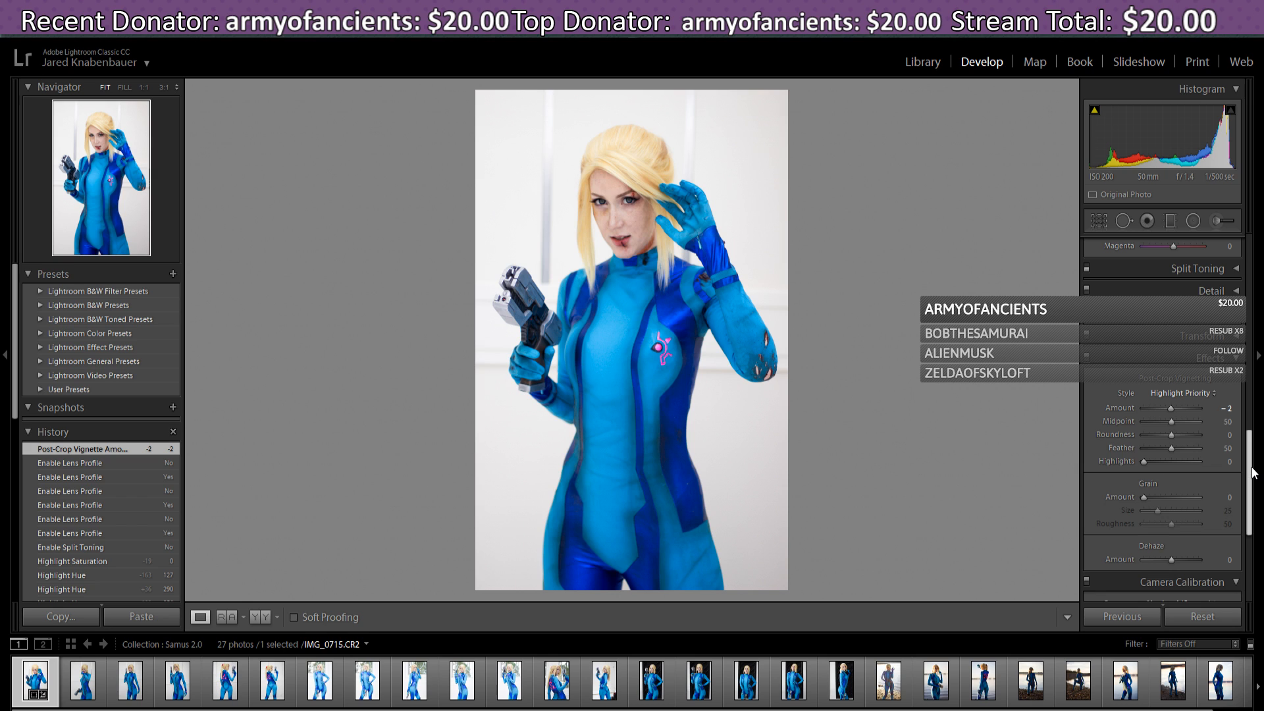
scroll(1254, 494, "down", 3)
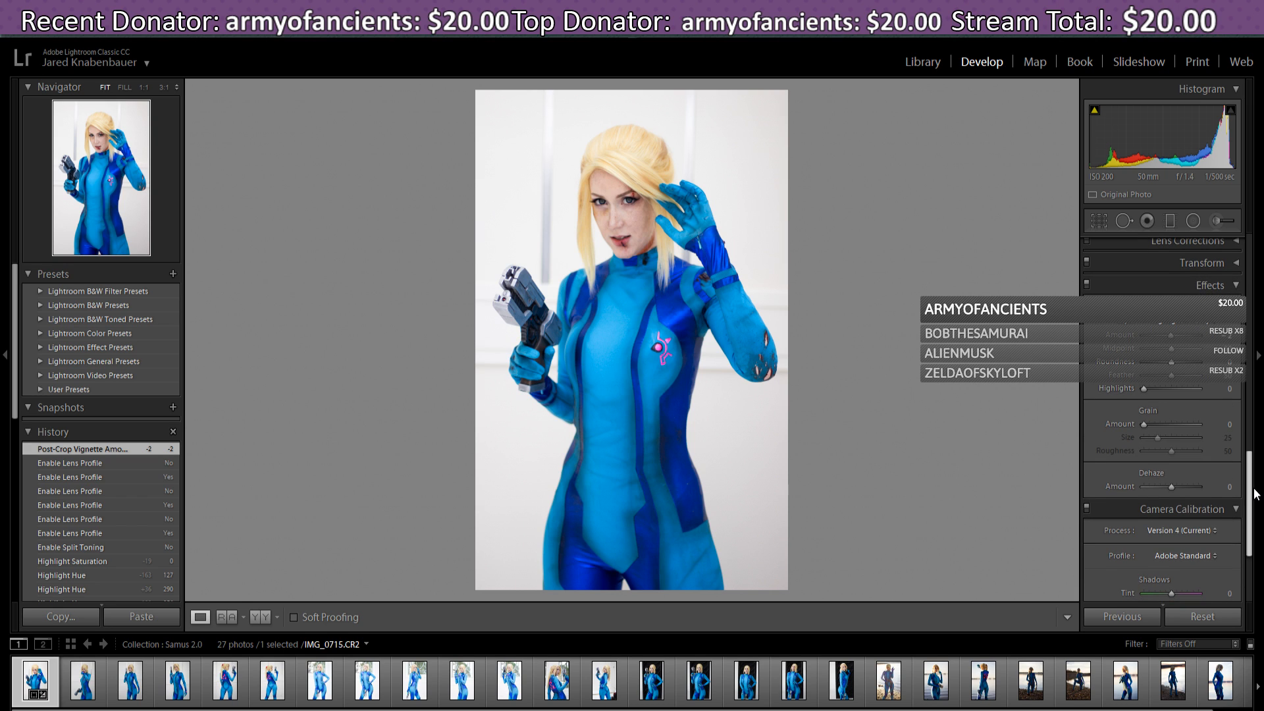
scroll(1254, 493, "down", 2)
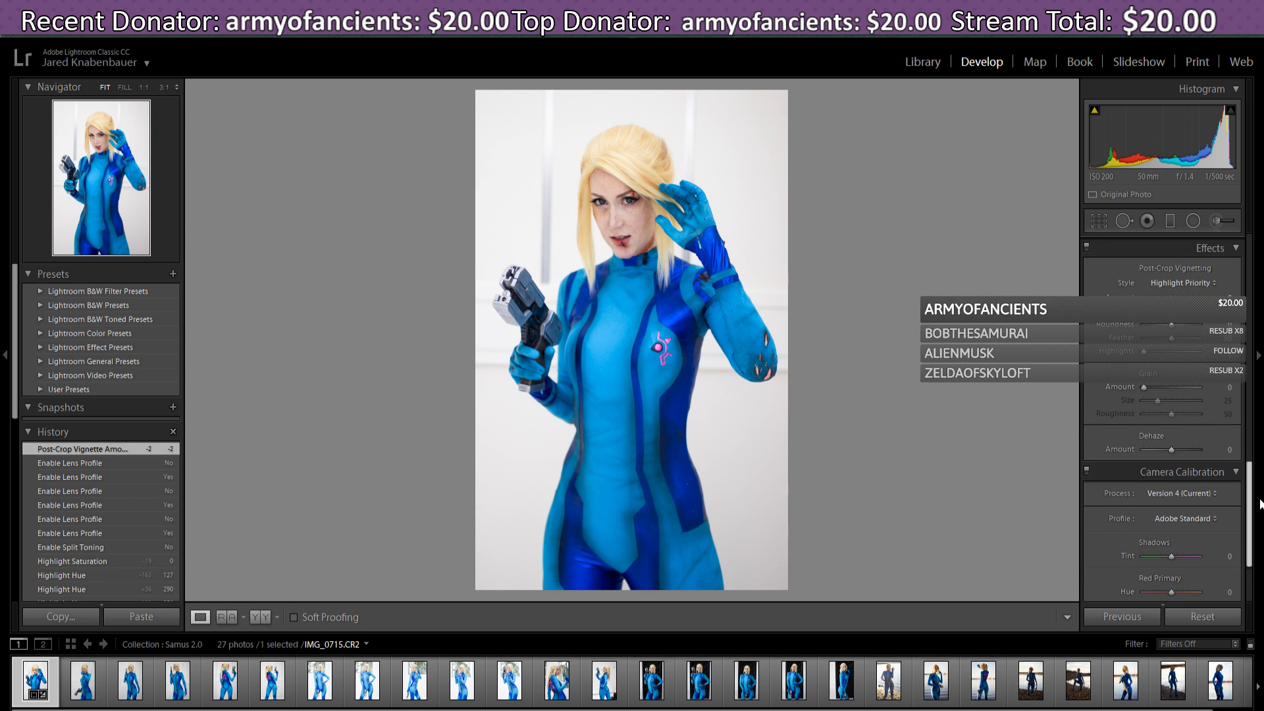
scroll(1259, 500, "up", 2)
scroll(1261, 492, "down", 6)
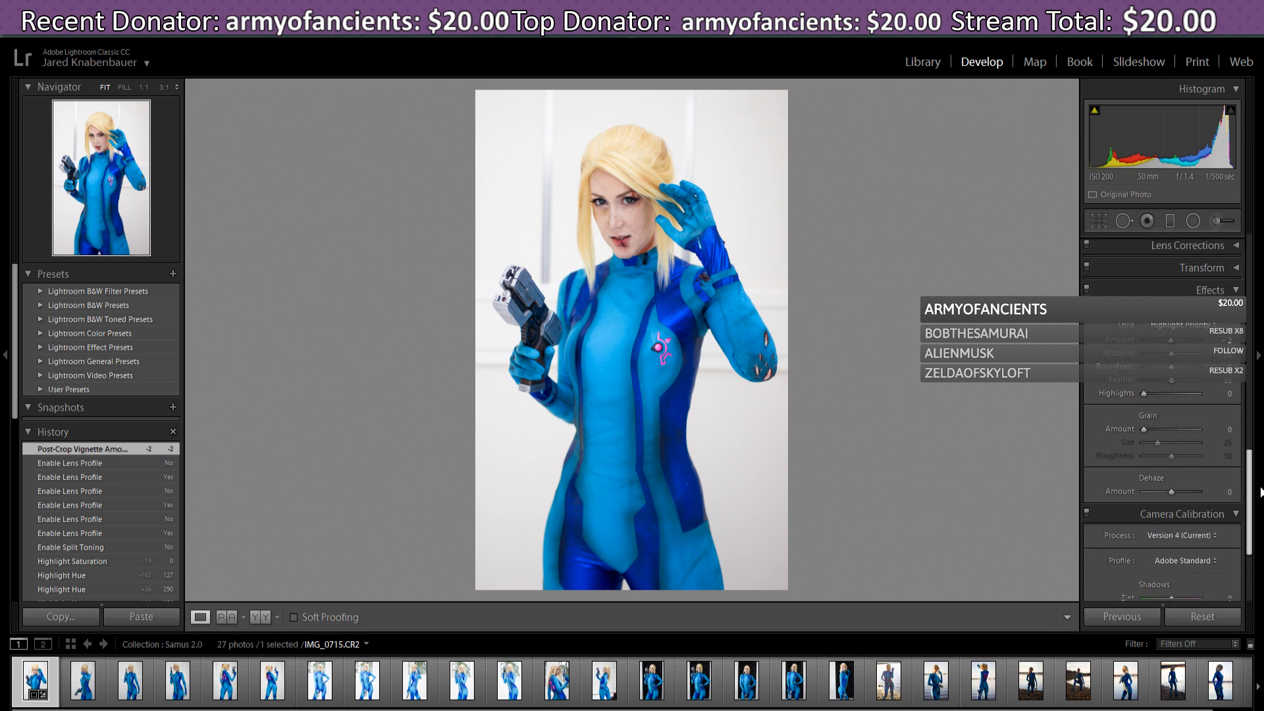
- Try Blue Primary Hue values from +24 to −26, settling at −21
scroll(1261, 529, "down", 2)
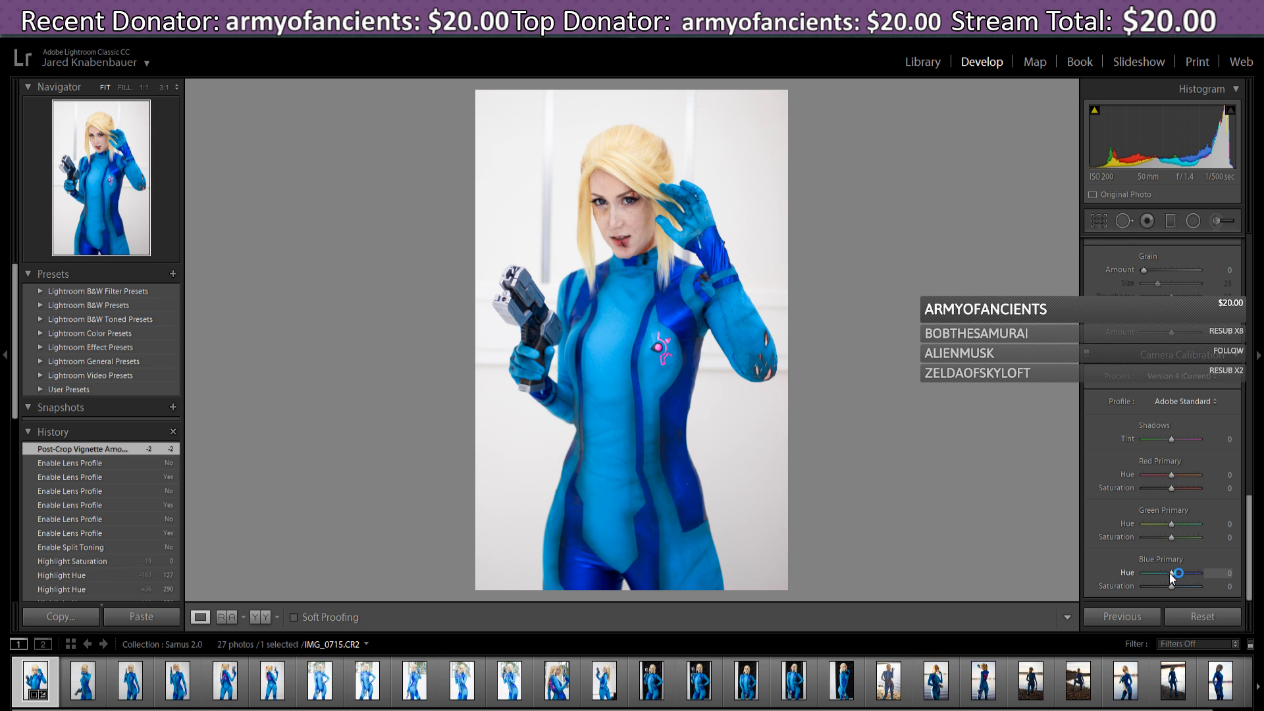
mouse_move(1173, 574)
left_mouse_down()
mouse_move(1187, 572)
mouse_move(1172, 574)
left_mouse_up()
left_click_drag(1172, 580, 1167, 584)
left_click(1170, 580)
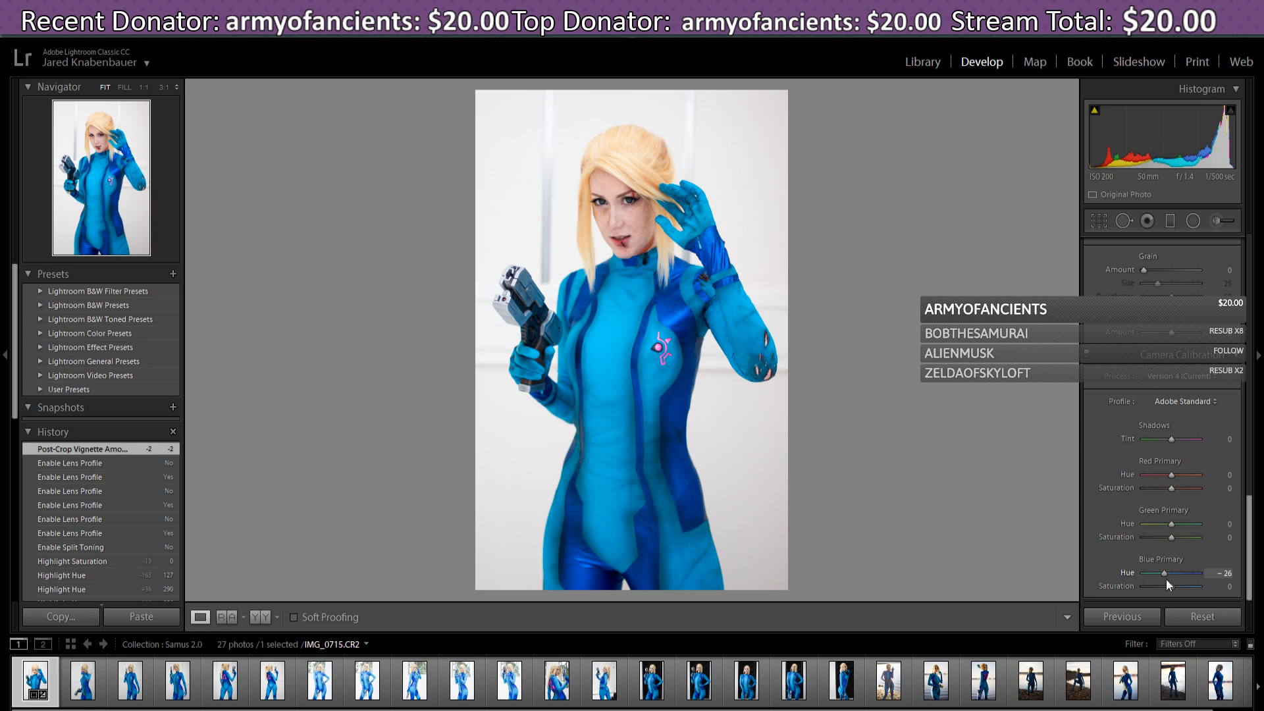
left_click_drag(1167, 580, 1168, 580)
left_click_drag(1168, 579, 1167, 579)
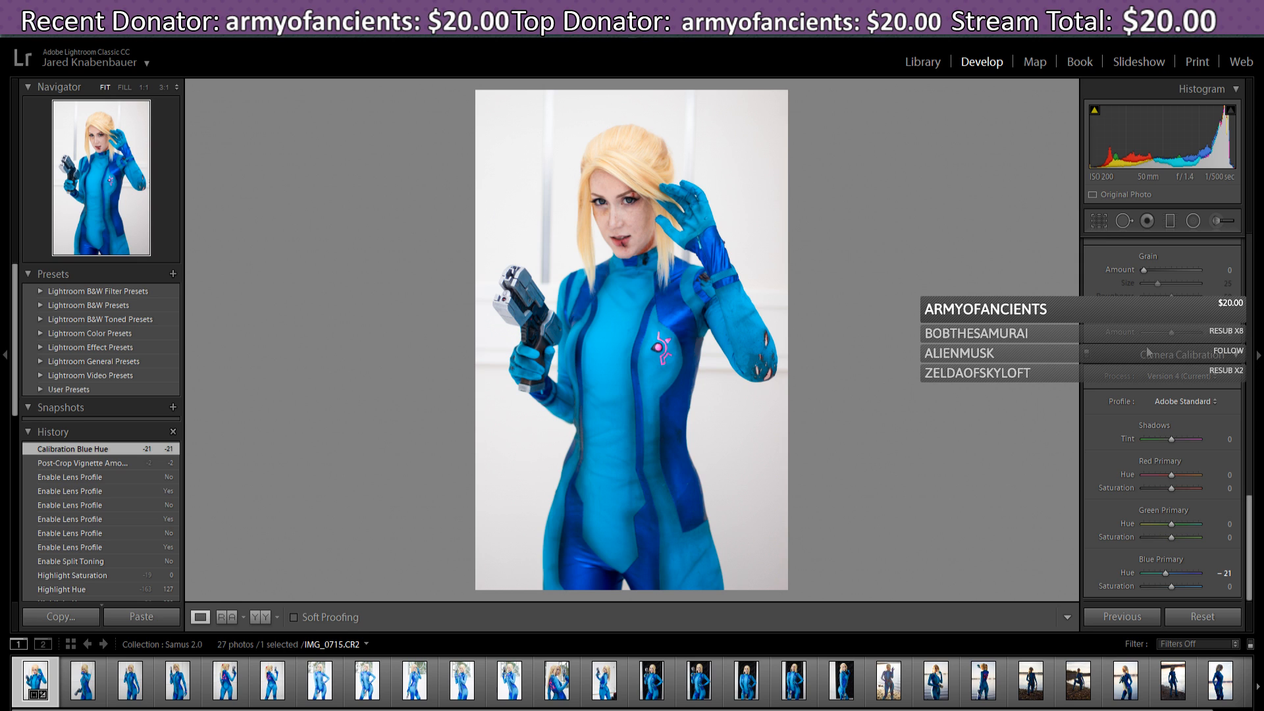
- Toggle Camera Calibration off and on repeatedly to compare the original colours
left_click(1086, 354)
left_click(1087, 353)
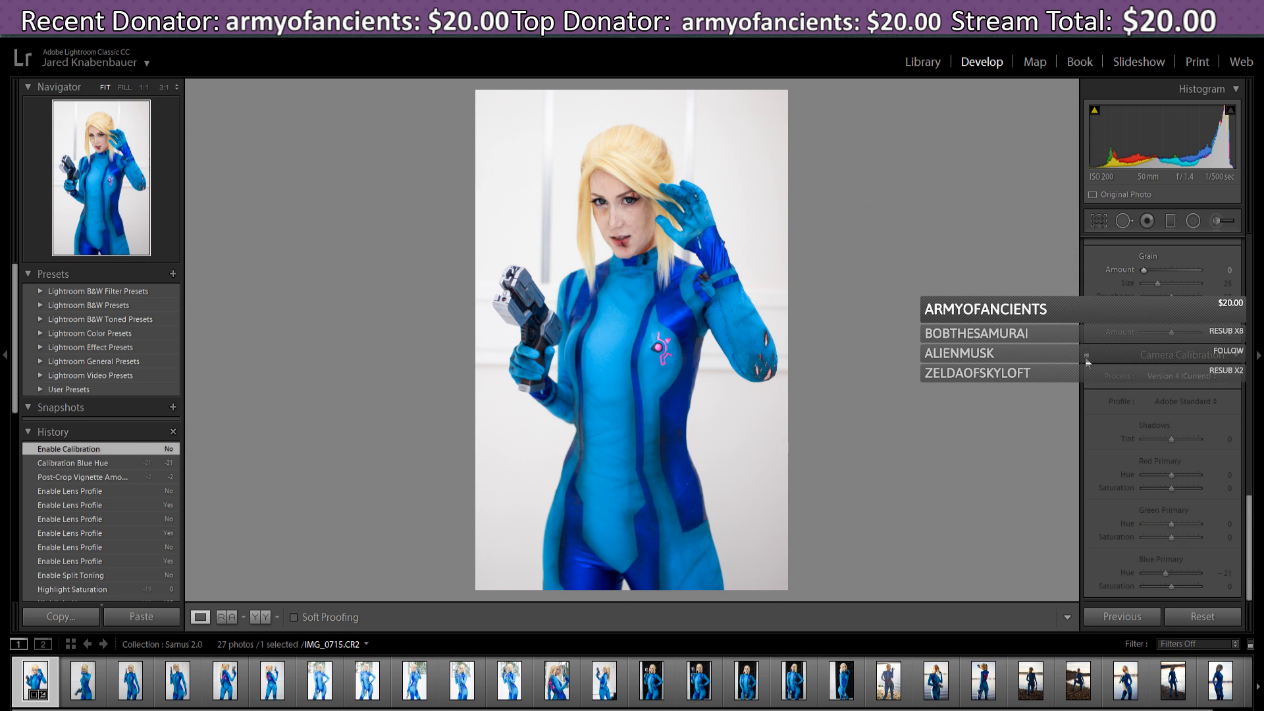
left_click(1087, 356)
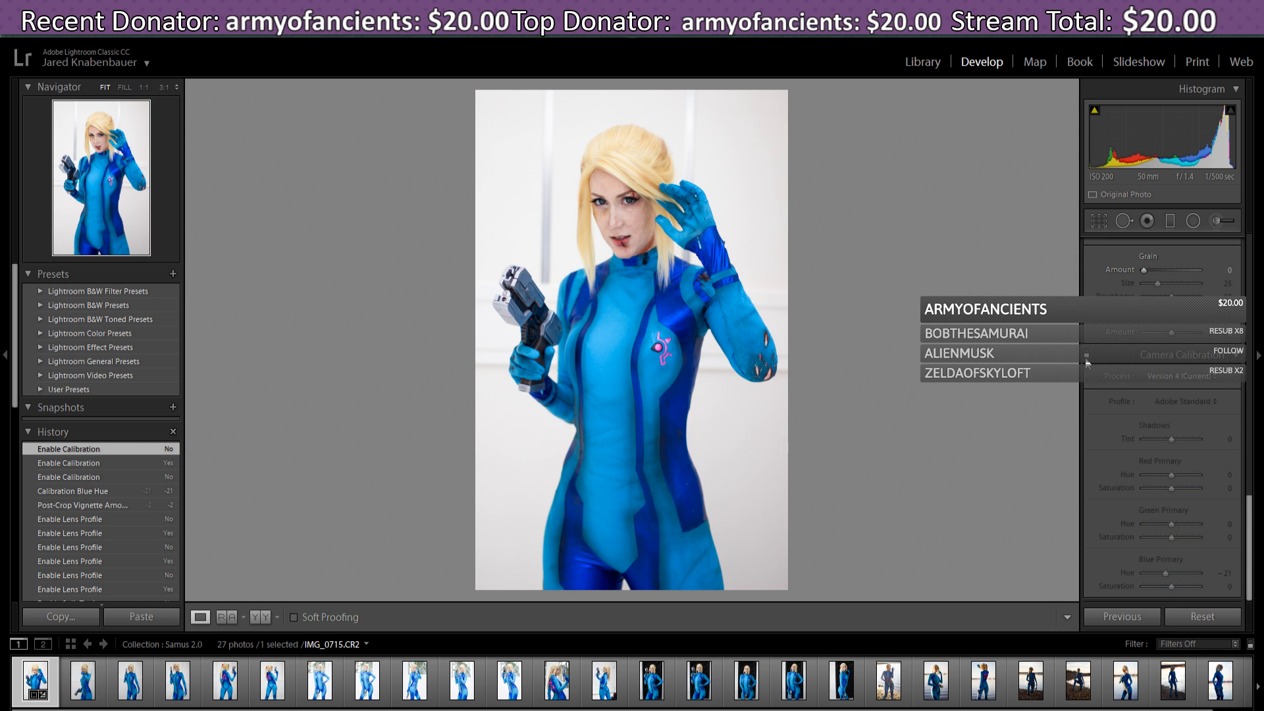
left_click(1086, 356)
left_click(1086, 356)
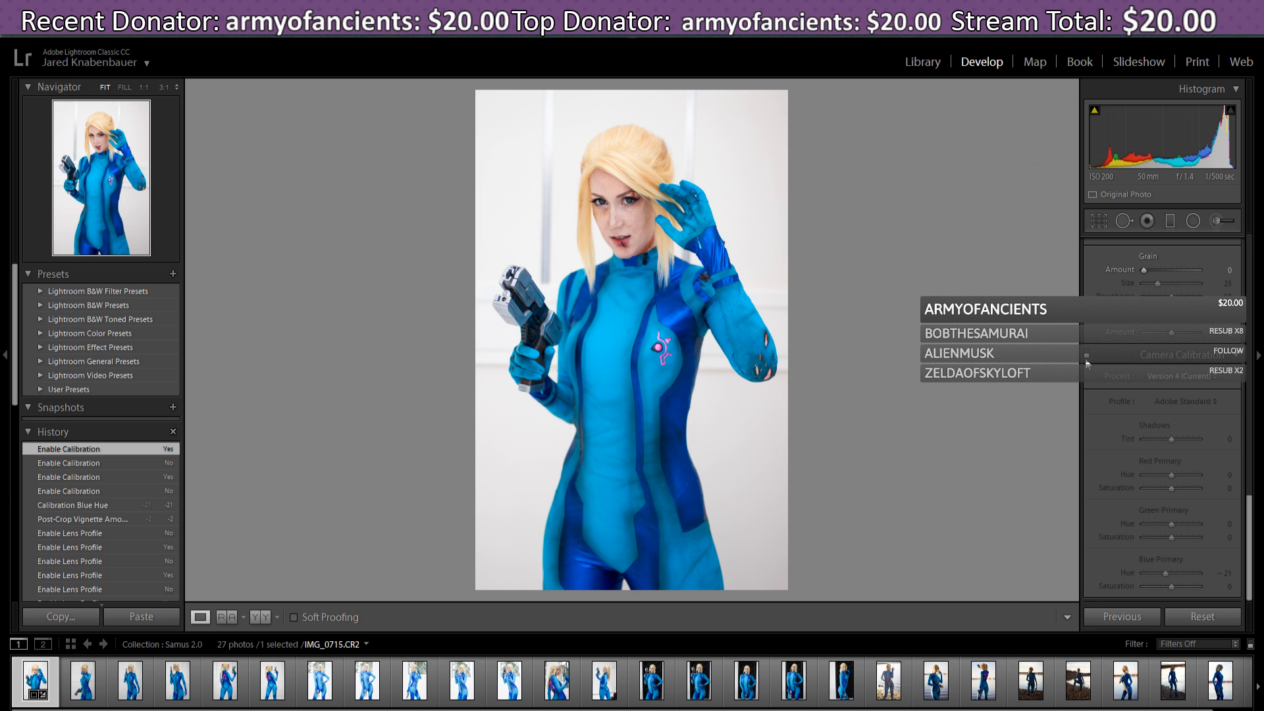
left_click(1086, 356)
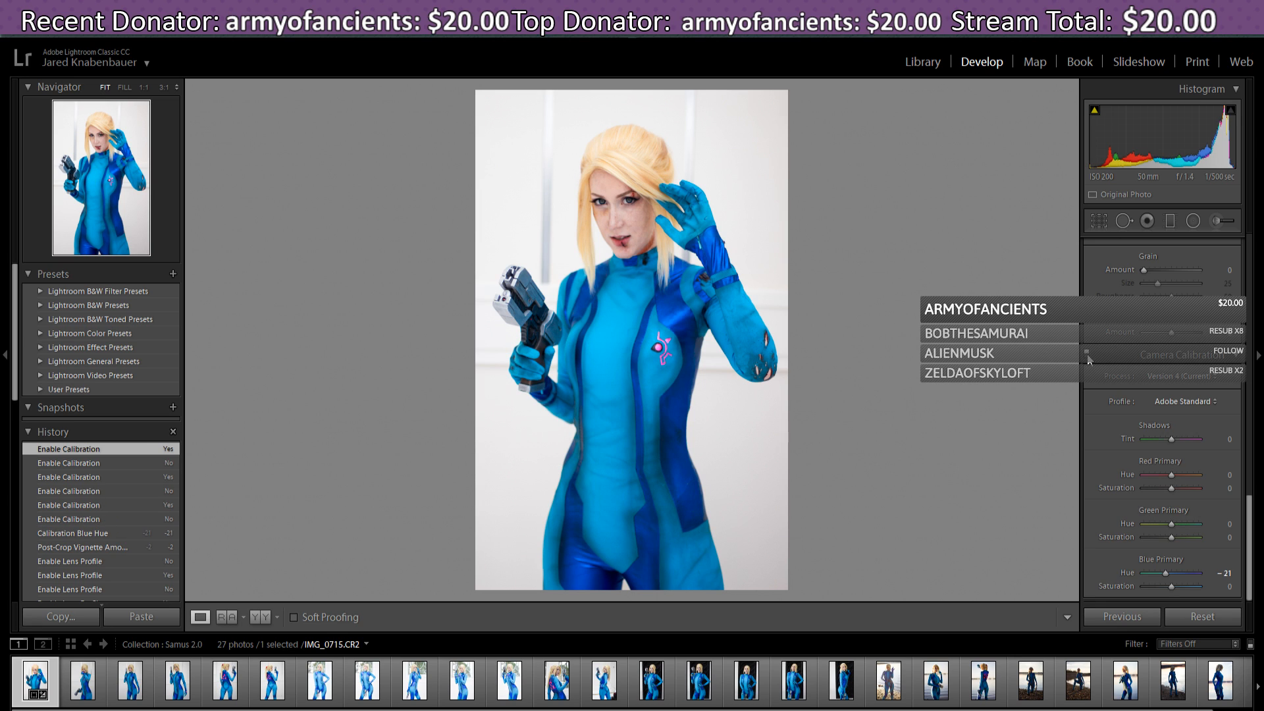
left_click(1086, 355)
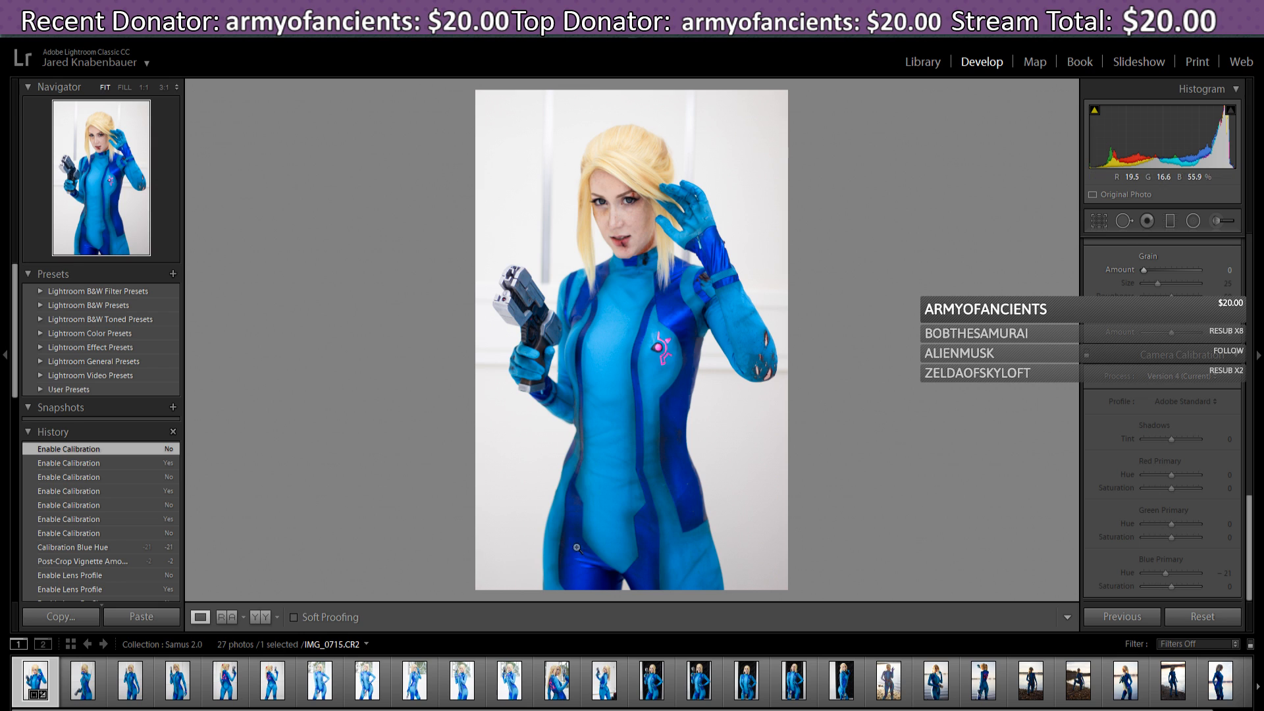
left_click(1087, 356)
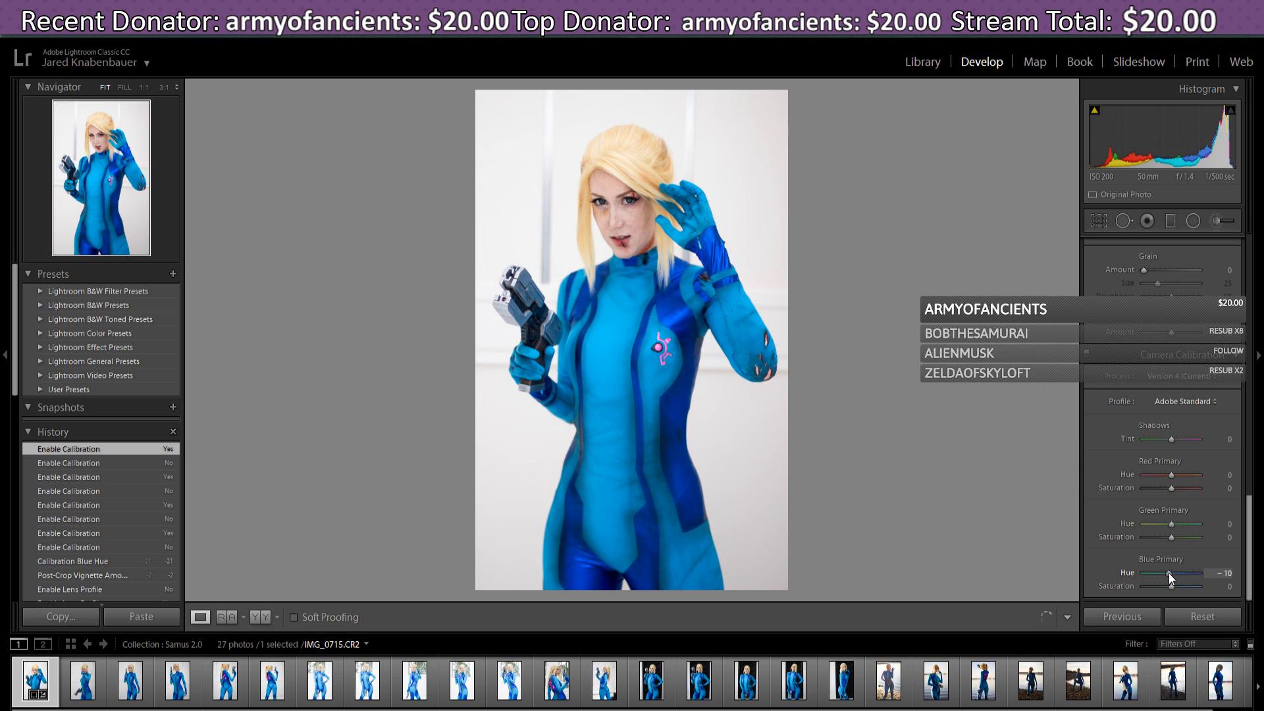
- Ease Blue Primary Hue to −17 and recheck, leaving Camera Calibration enabled
left_click_drag(1166, 575, 1166, 571)
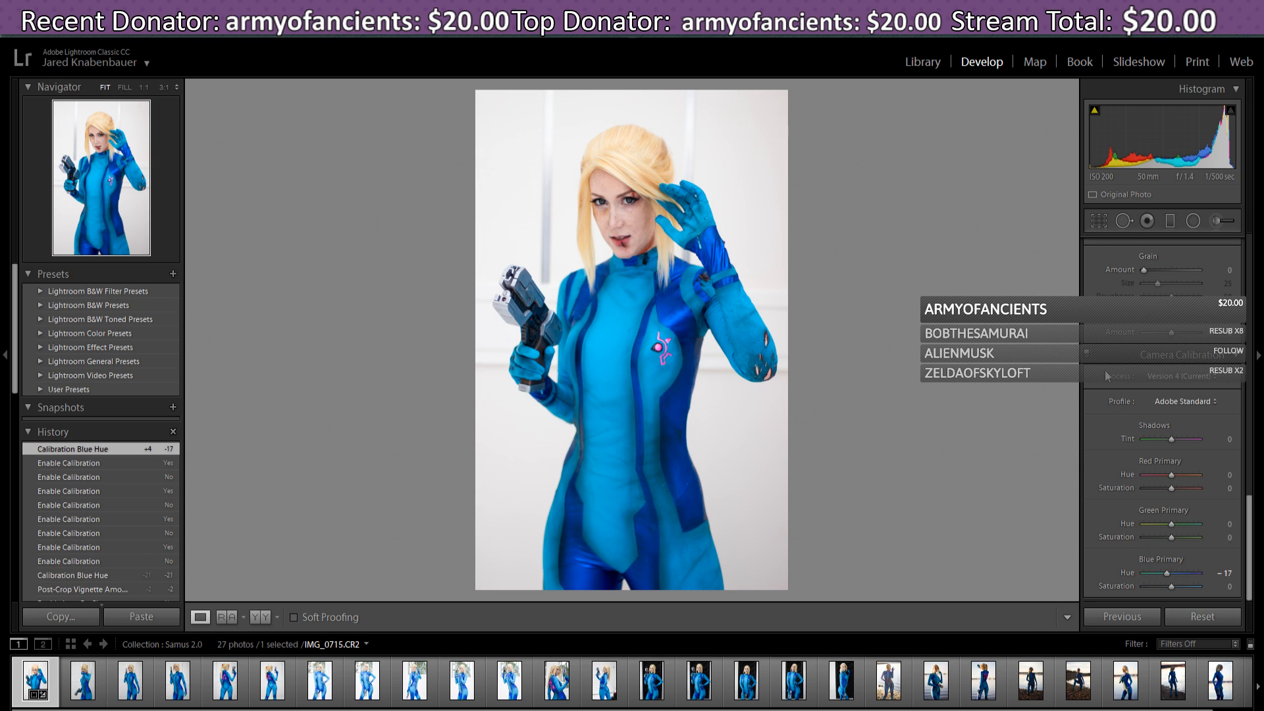
left_click(1087, 355)
left_click(1087, 356)
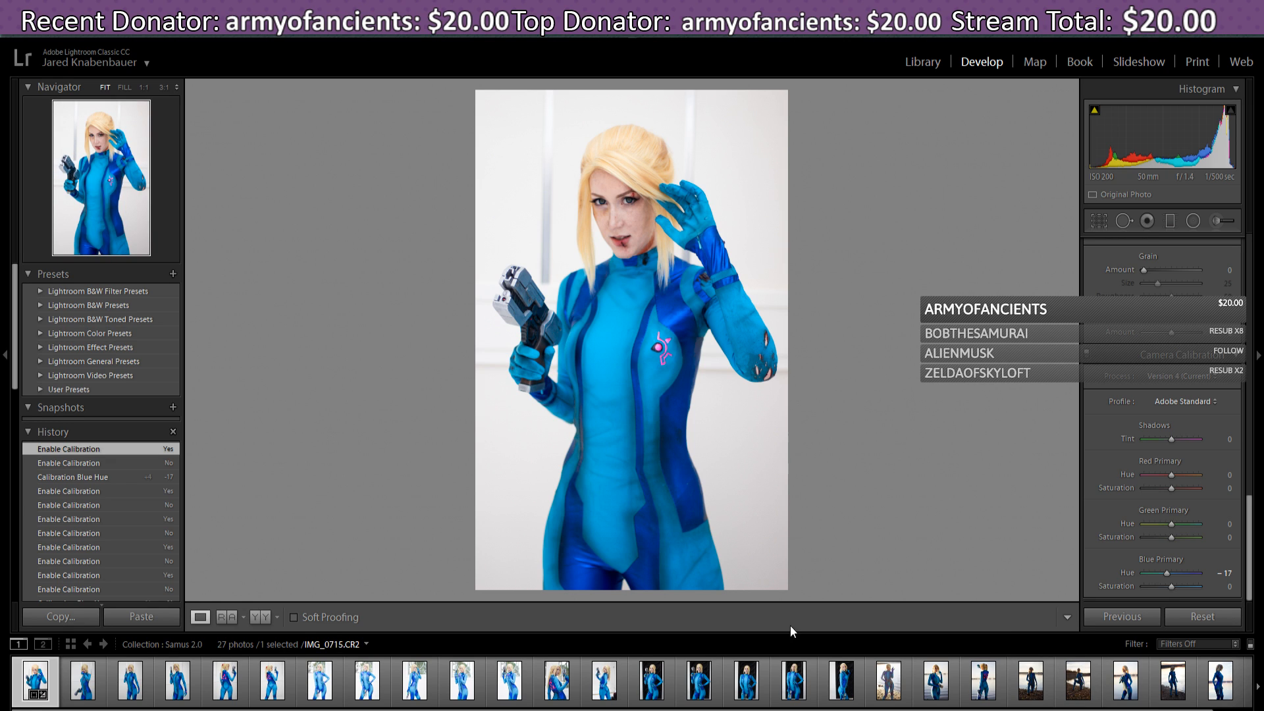
- Paste IMG_0715's settings, including Blue Primary Hue -17, onto IMG_0716 with Previous
left_click(81, 688)
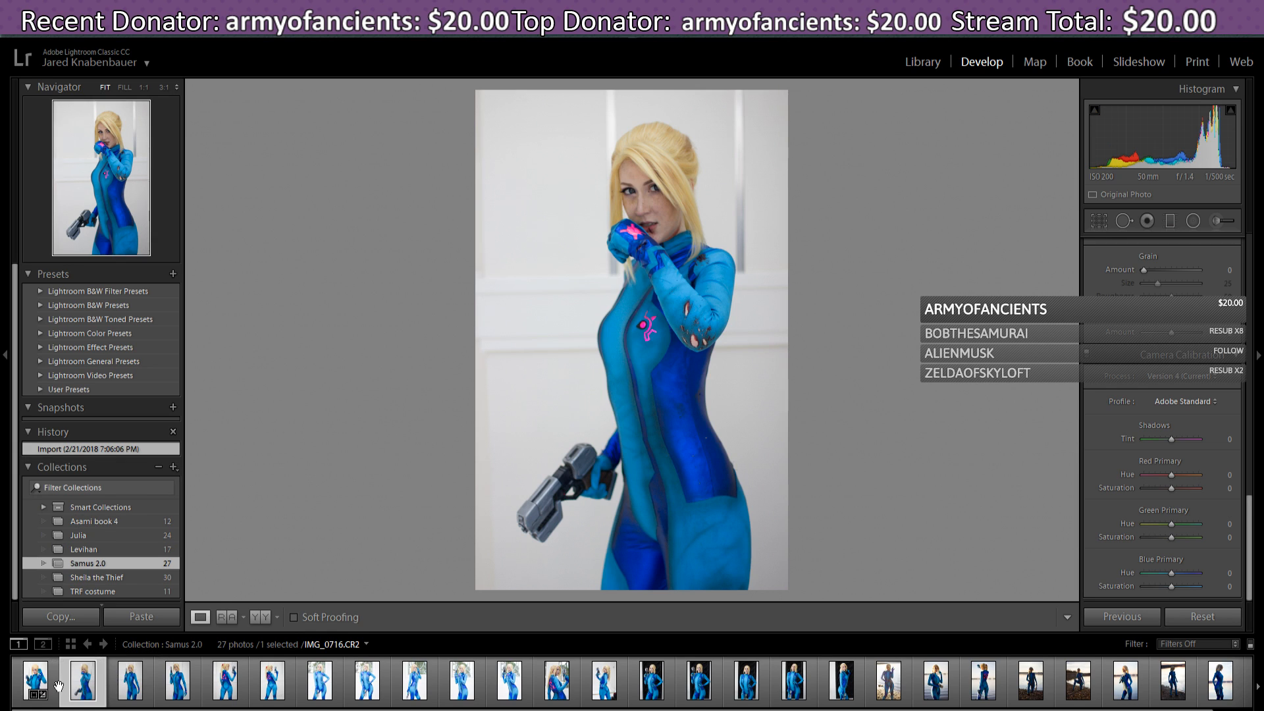
left_click(29, 688)
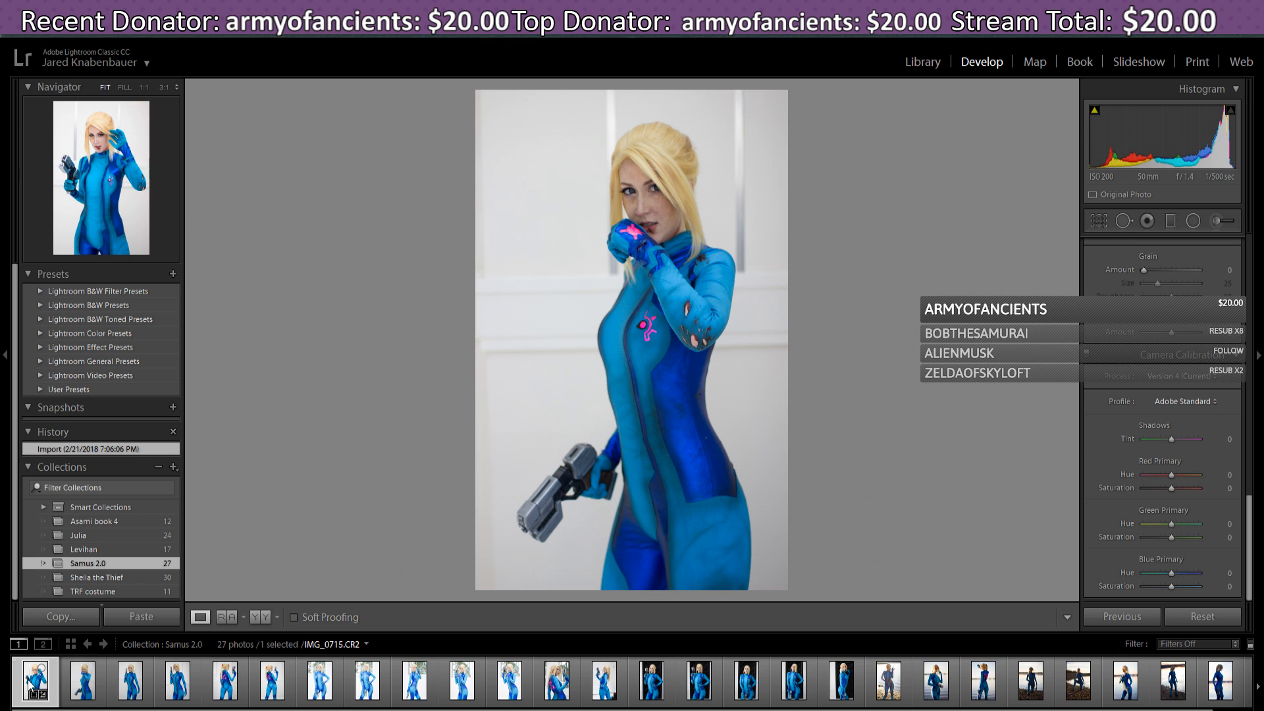
left_click(89, 690)
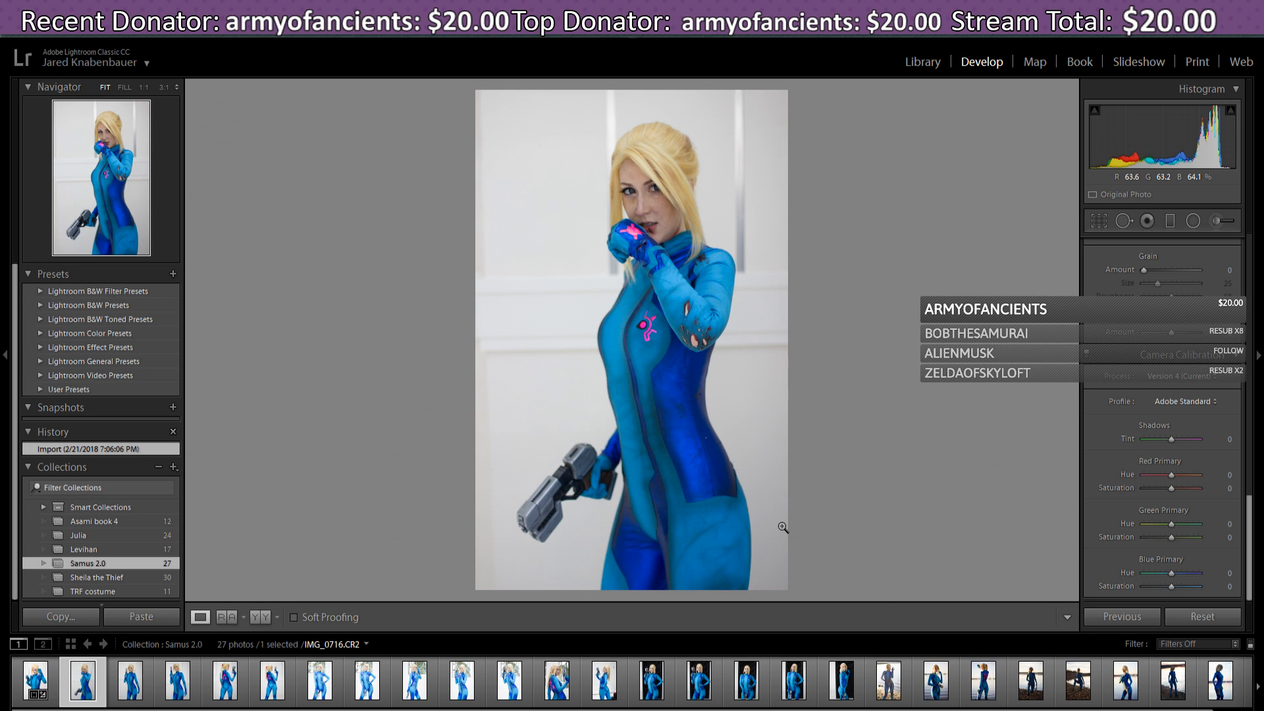
left_click(1128, 618)
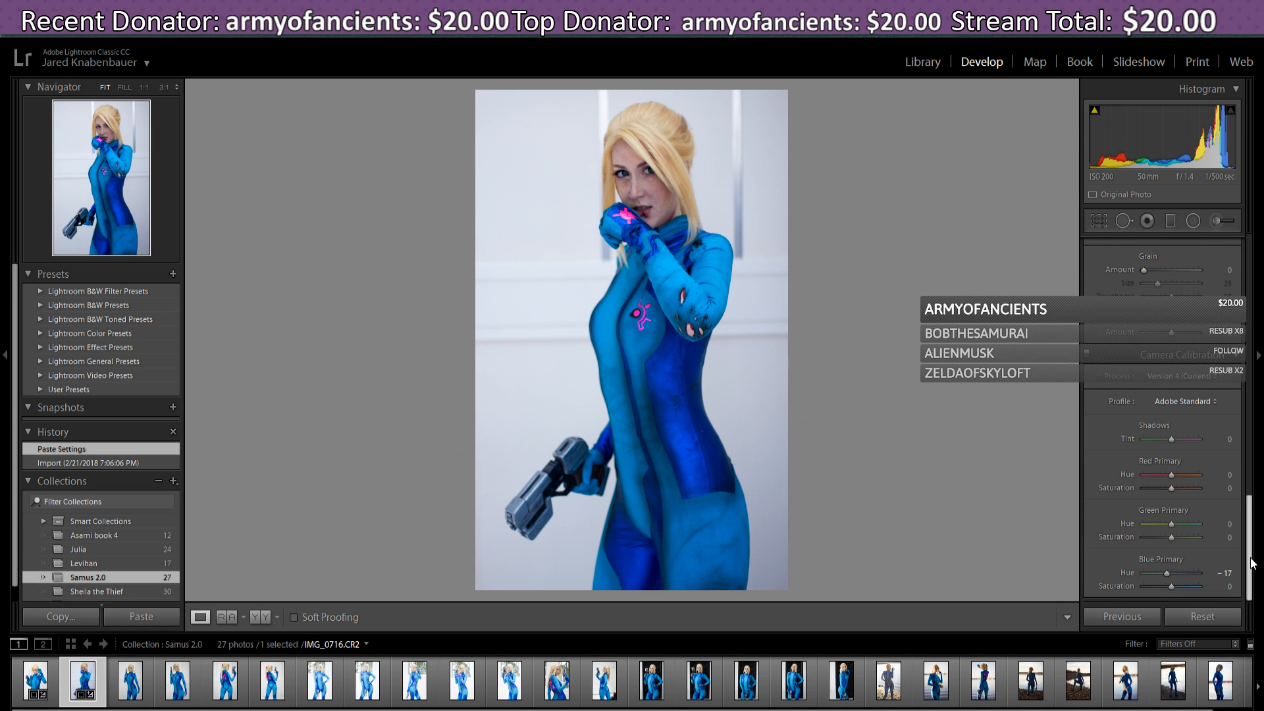
- Reduce IMG_0716's Blue Primary Hue from -17 to -5 in Camera Calibration
scroll(1254, 534, "up", 10)
scroll(1226, 539, "down", 10)
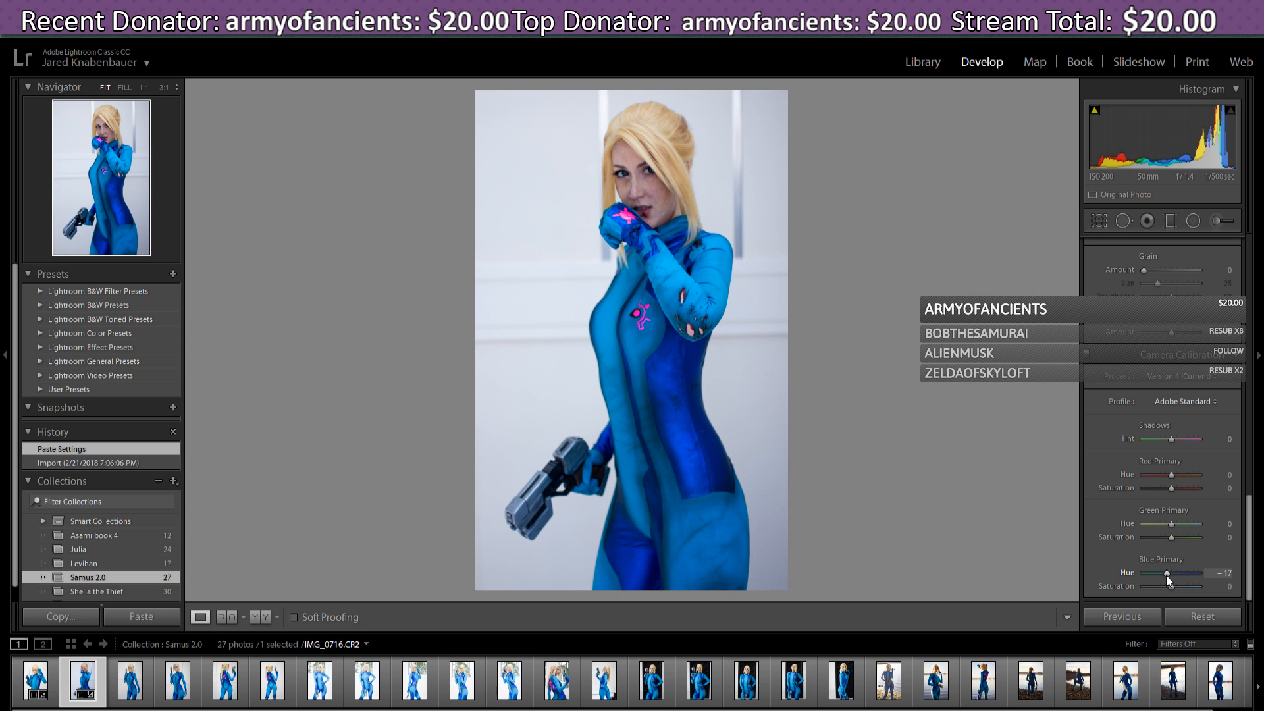
left_click_drag(1167, 575, 1165, 575)
left_click_drag(1250, 580, 1262, 292)
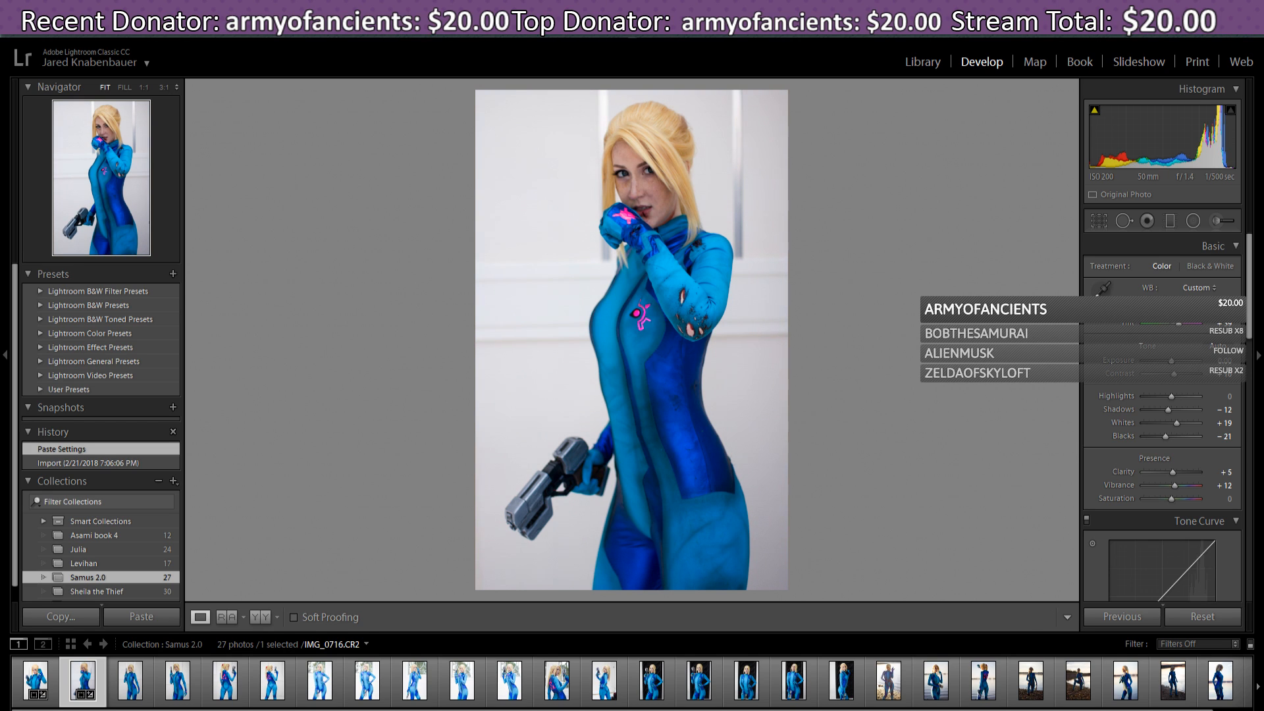
- Warm the white balance to 6.0K and brighten Exposure to +0.36
left_click_drag(1172, 311, 1179, 330)
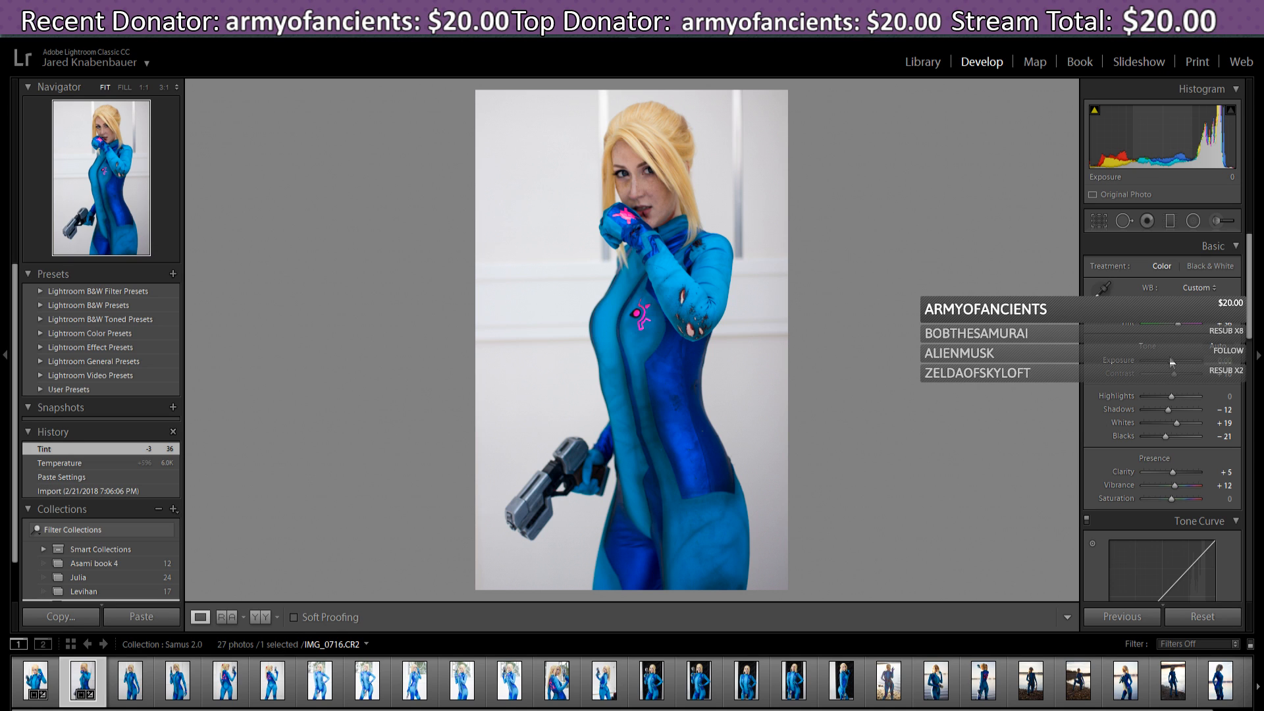
left_click_drag(1173, 362, 1173, 359)
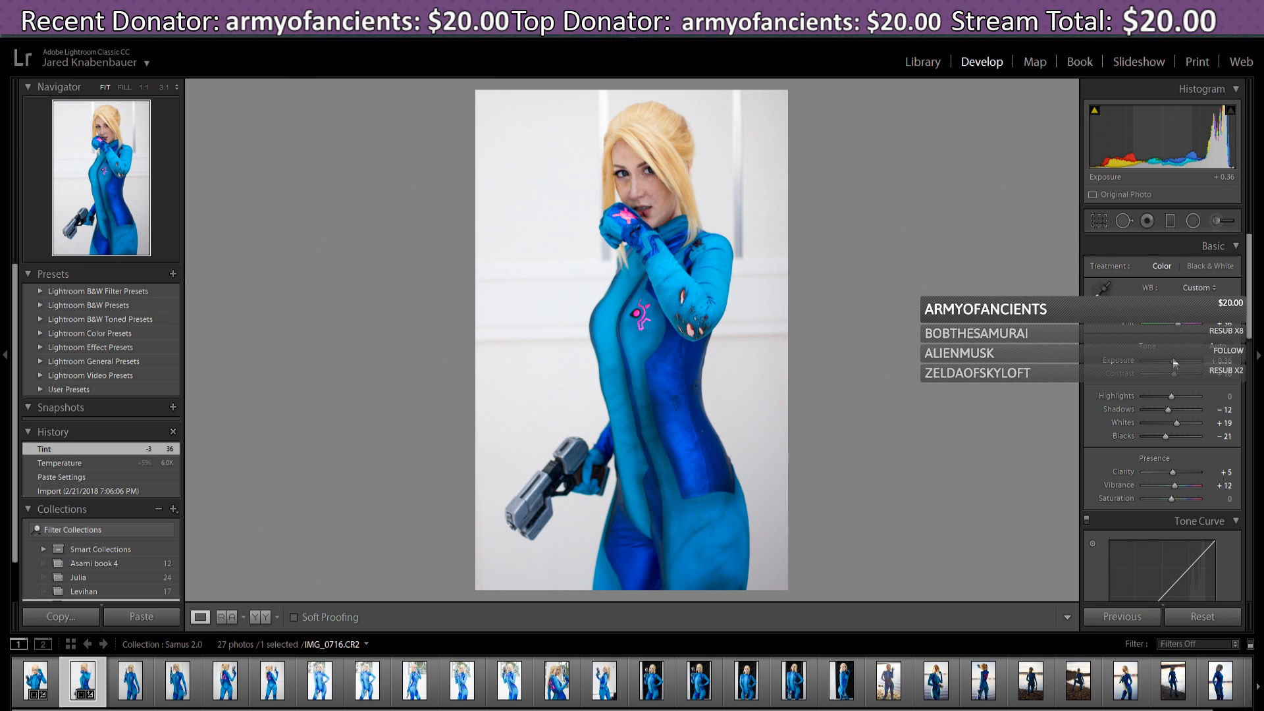
left_click_drag(1173, 360, 1173, 360)
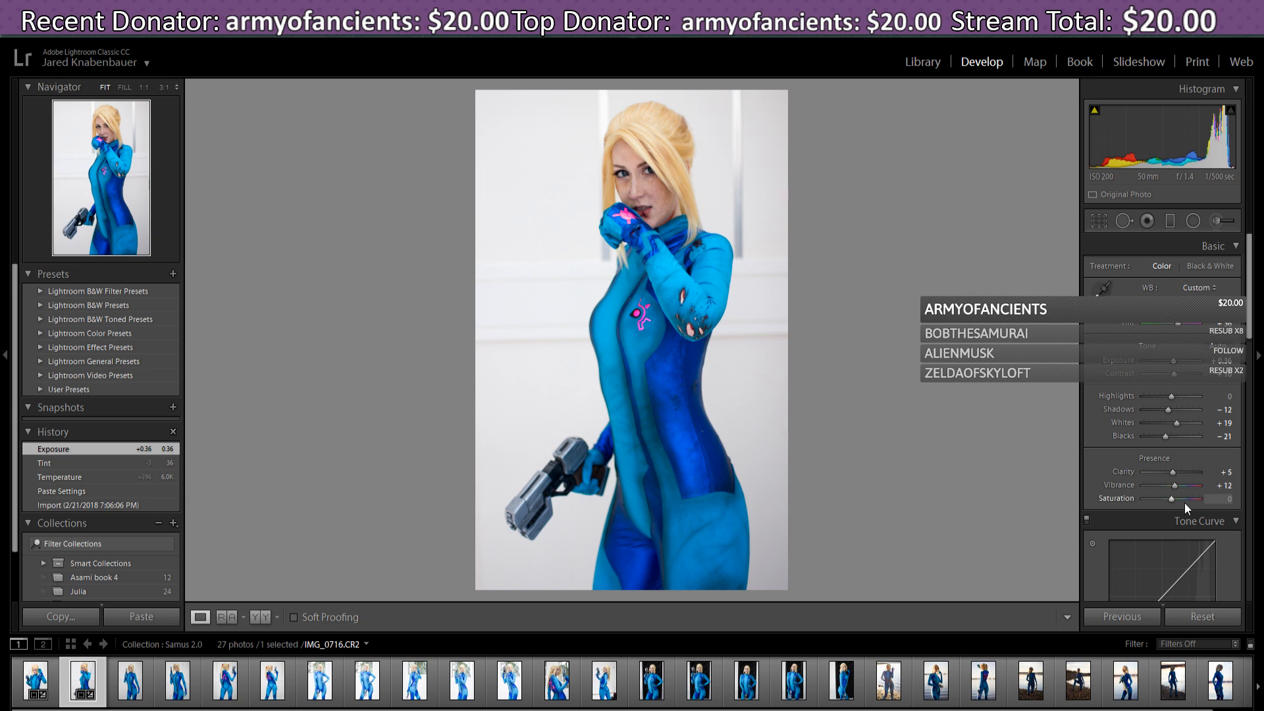
- Try raising Highlights, reset them to 0, and lift Shadows to -10
mouse_move(1170, 396)
left_mouse_down()
mouse_move(1210, 396)
mouse_move(1168, 402)
left_mouse_up()
double_click(1168, 401)
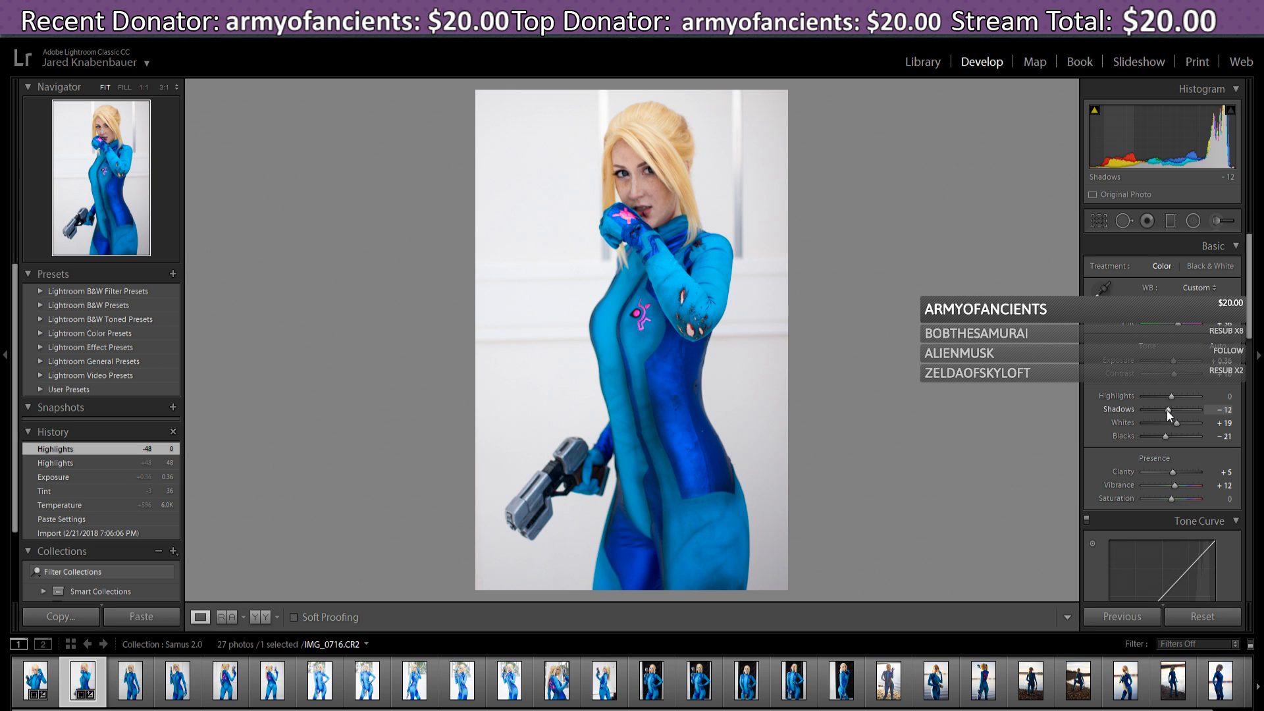
left_click_drag(1163, 410, 1168, 409)
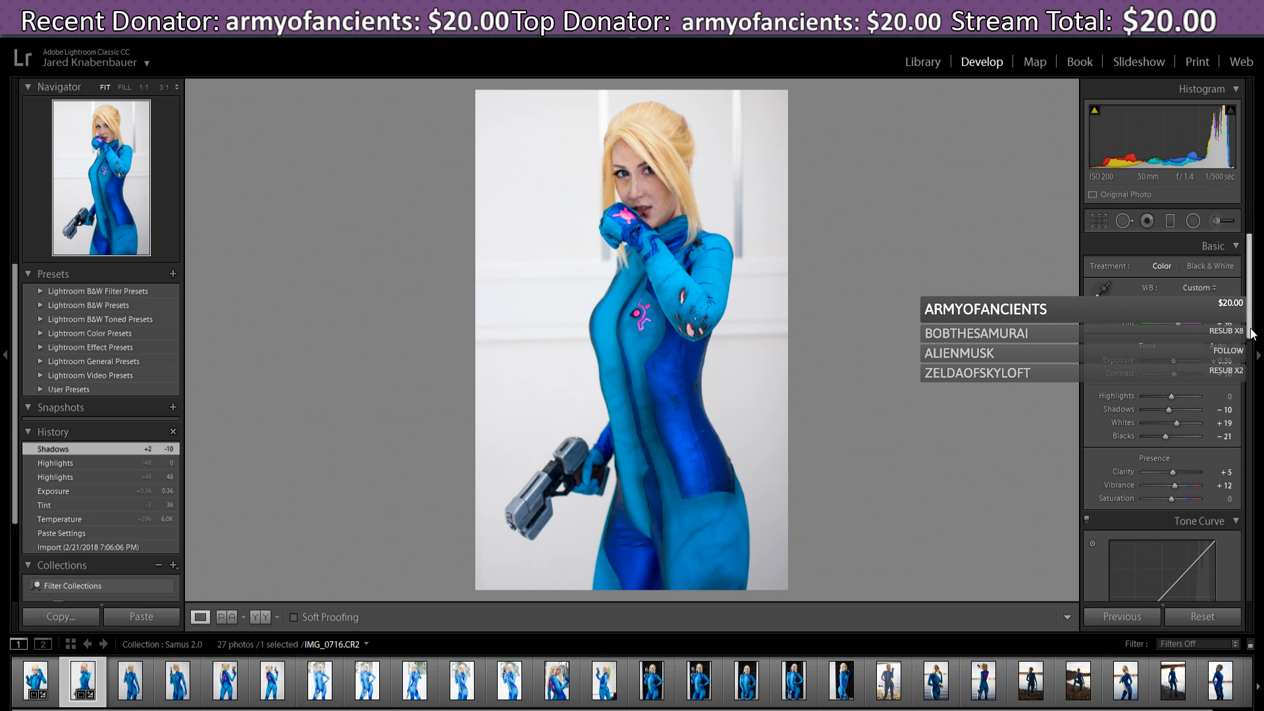
scroll(1251, 341, "down", 1)
scroll(1253, 340, "down", 5)
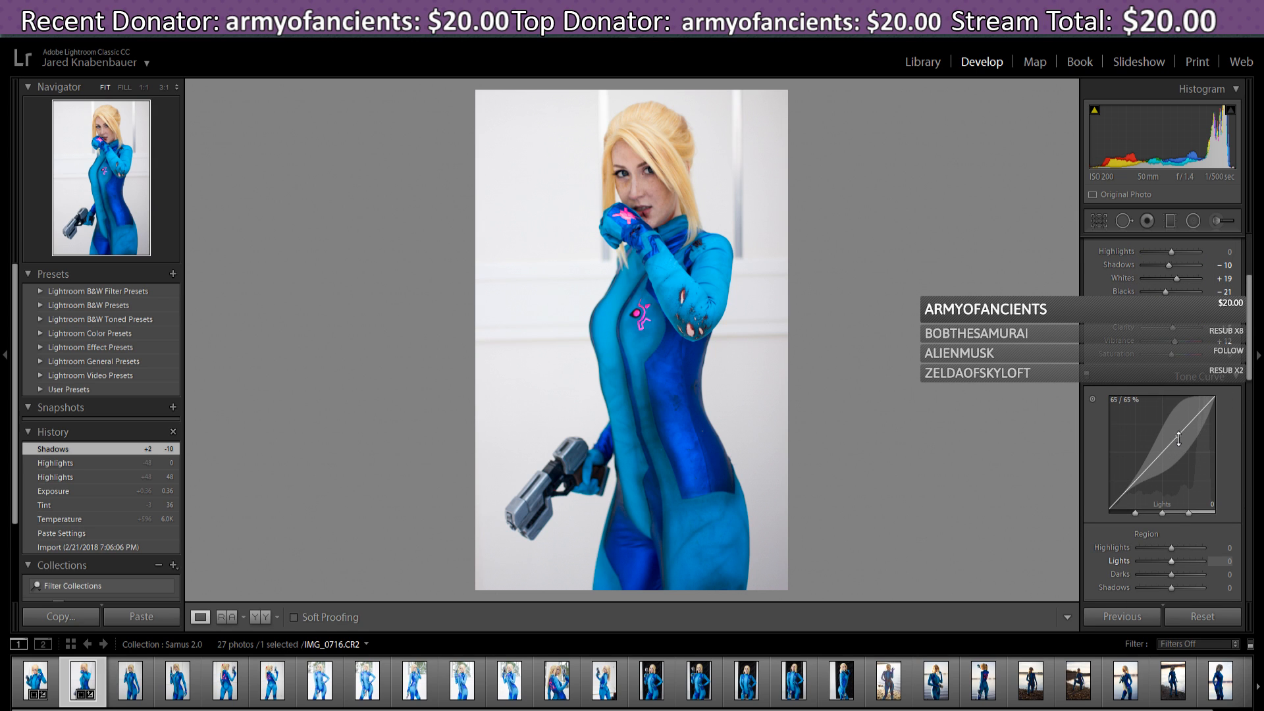
- Set IMG_0716's tone curve to Lights +12 and Shadows -20, keeping Highlights and Darks at 0
left_click_drag(1178, 441, 1178, 432)
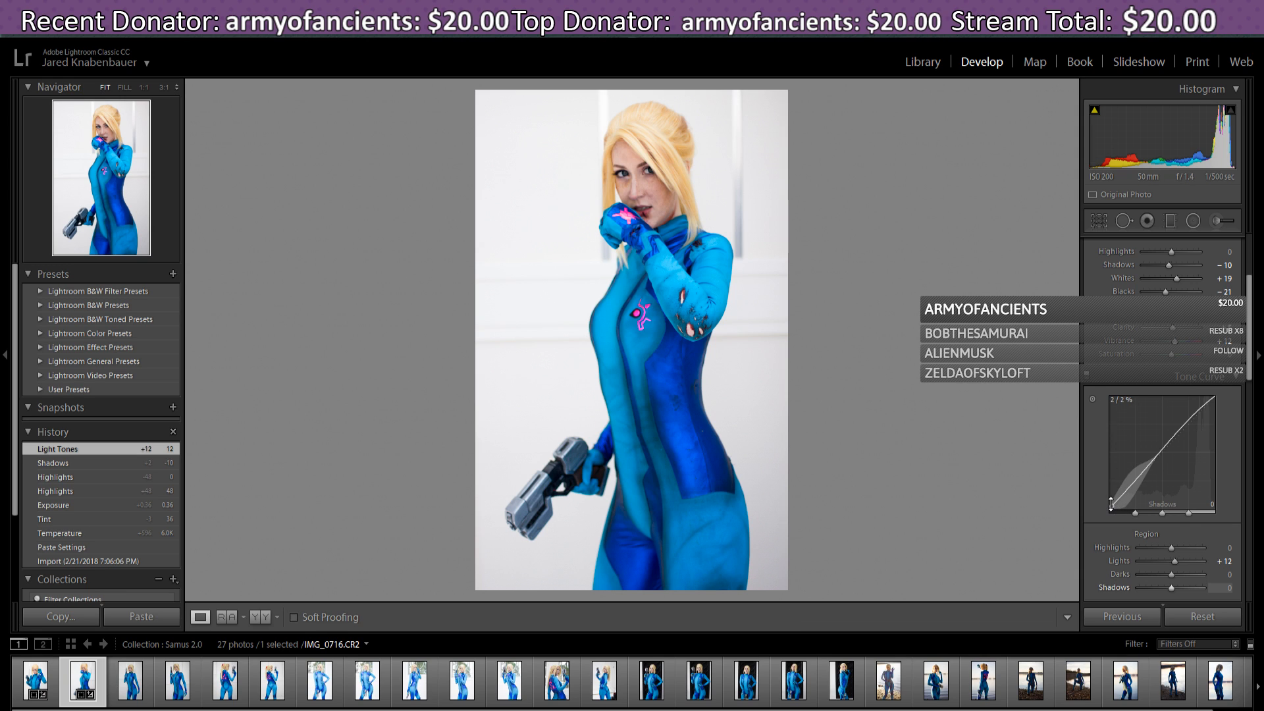
mouse_move(1112, 505)
left_mouse_down()
mouse_move(1111, 484)
mouse_move(1111, 550)
mouse_move(1111, 523)
left_mouse_up()
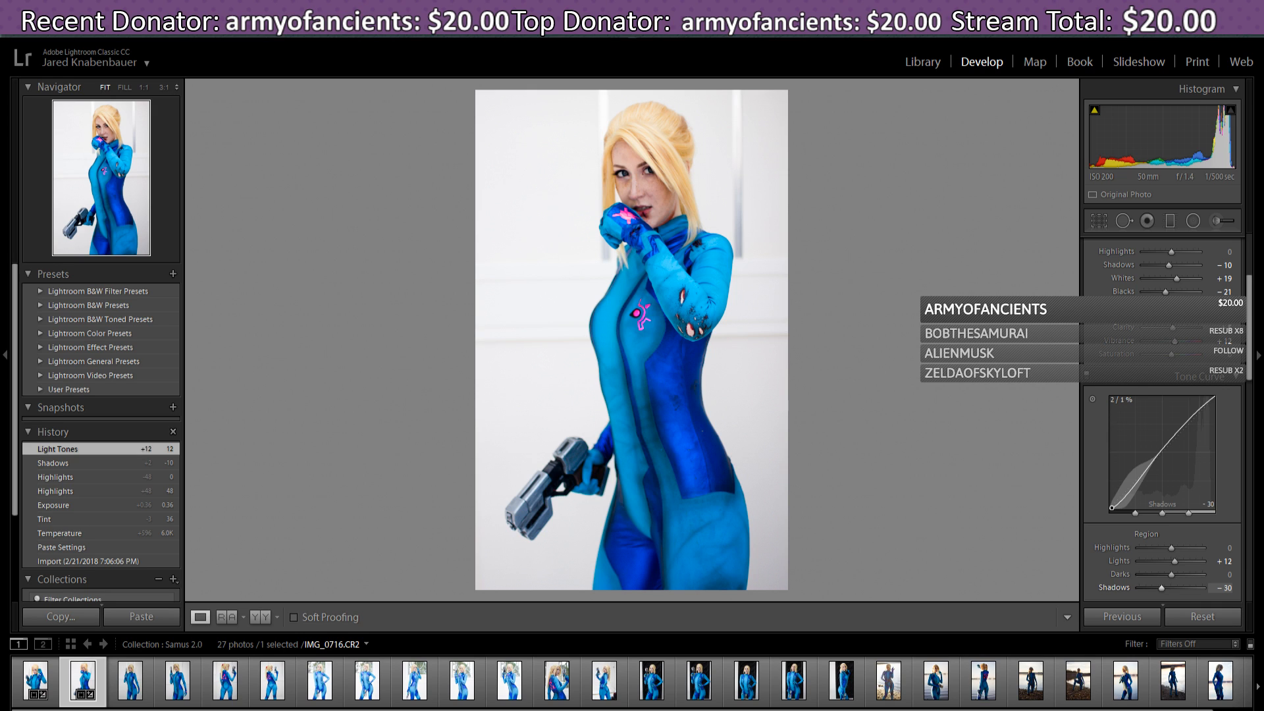
left_click_drag(1117, 507, 1118, 502)
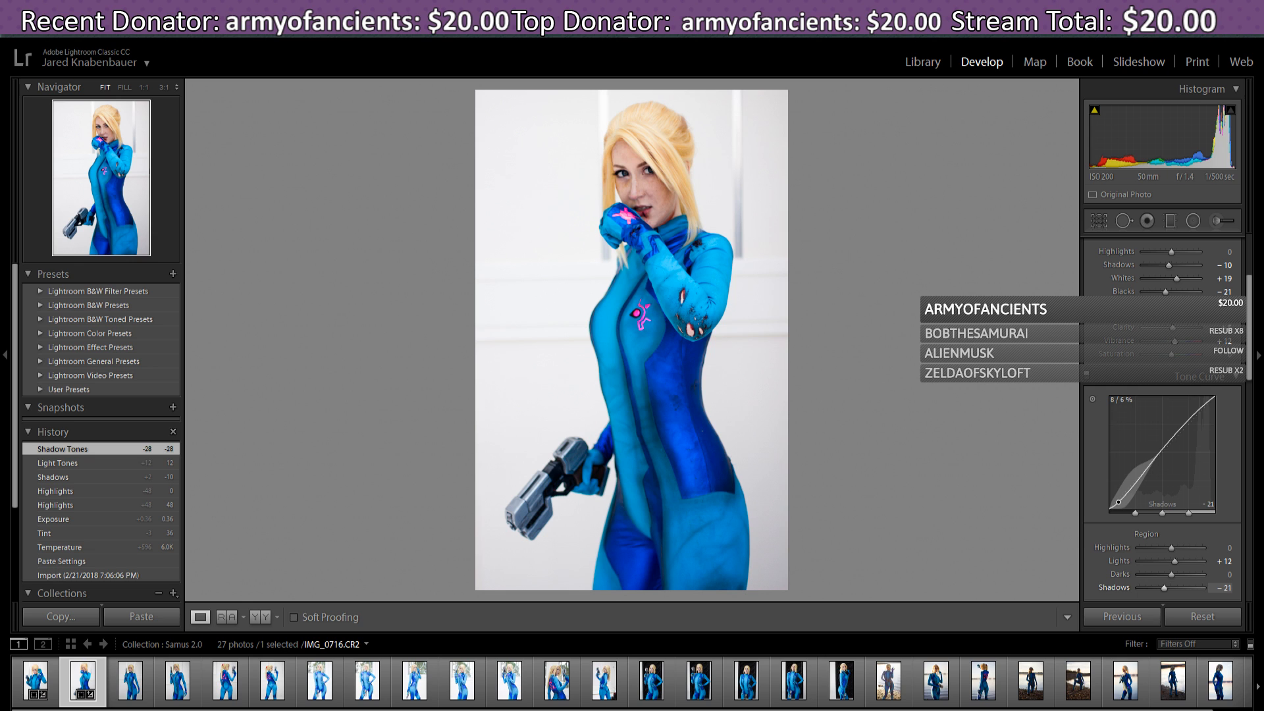
left_click_drag(1118, 502, 1117, 498)
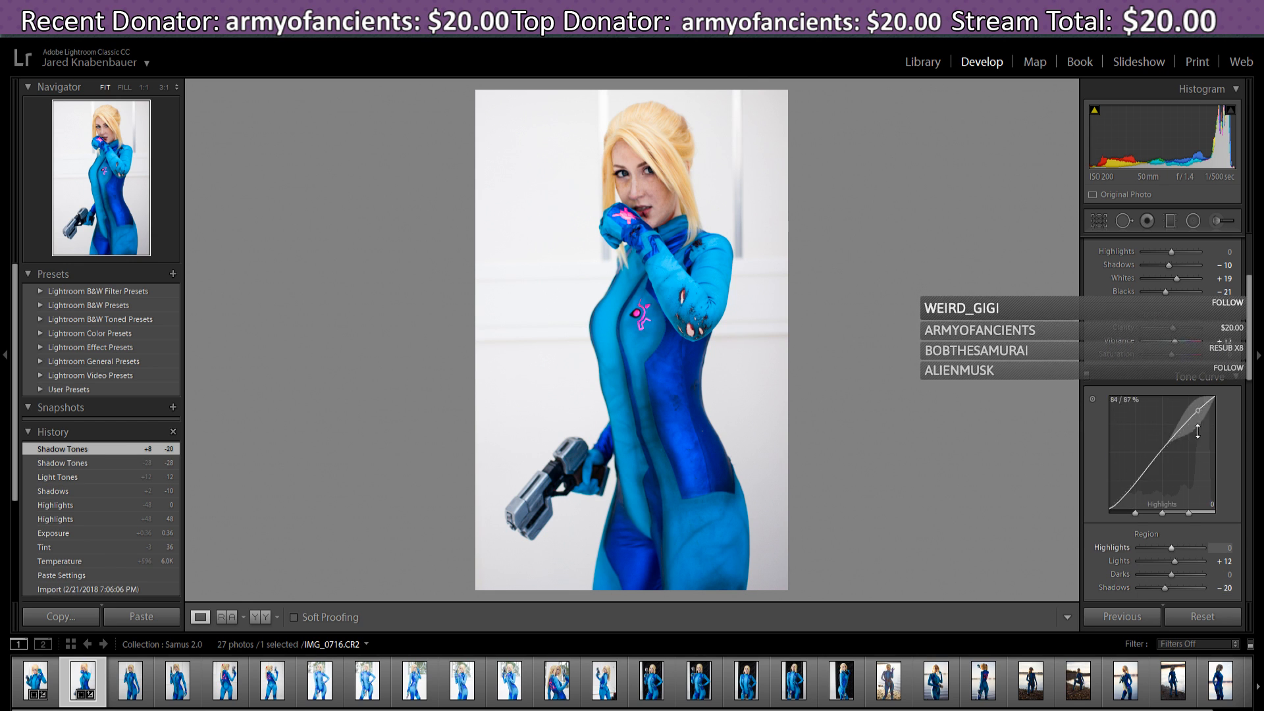
scroll(1158, 360, "down", 3)
scroll(1159, 360, "up", 3)
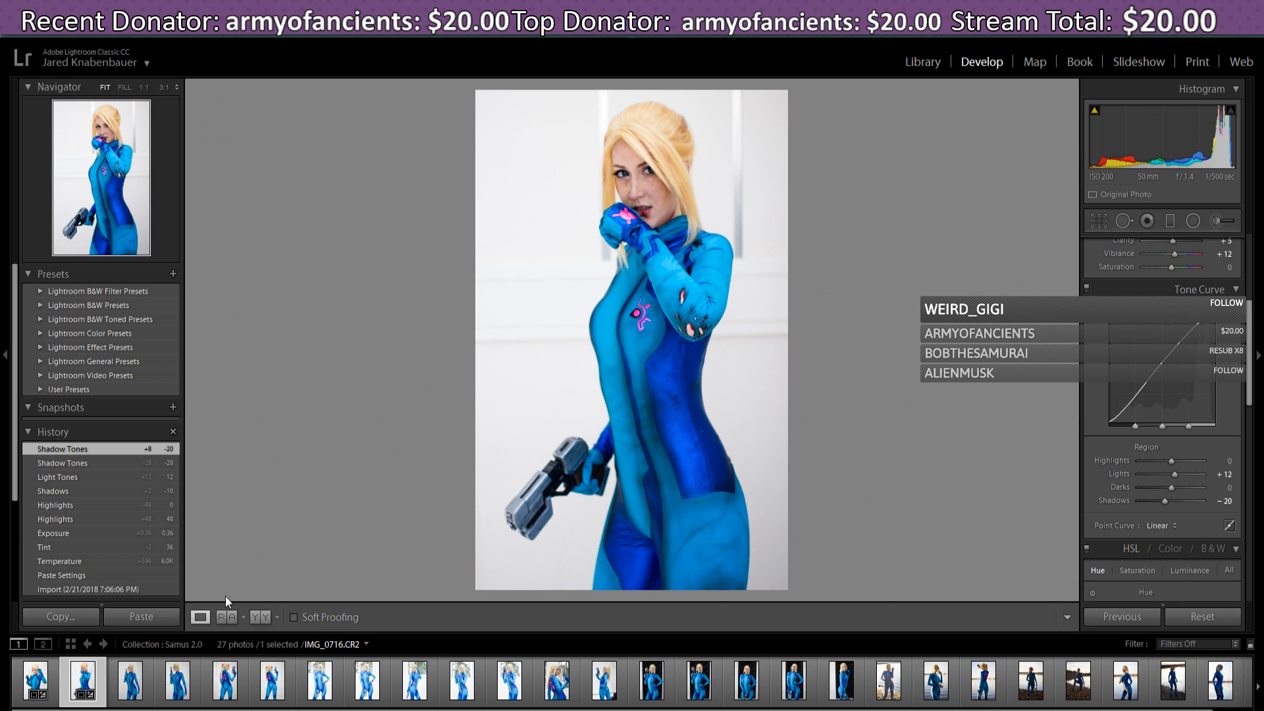
- Darken IMG_0715's tone-curve Shadows to -15, then return to IMG_0716
left_click(36, 681)
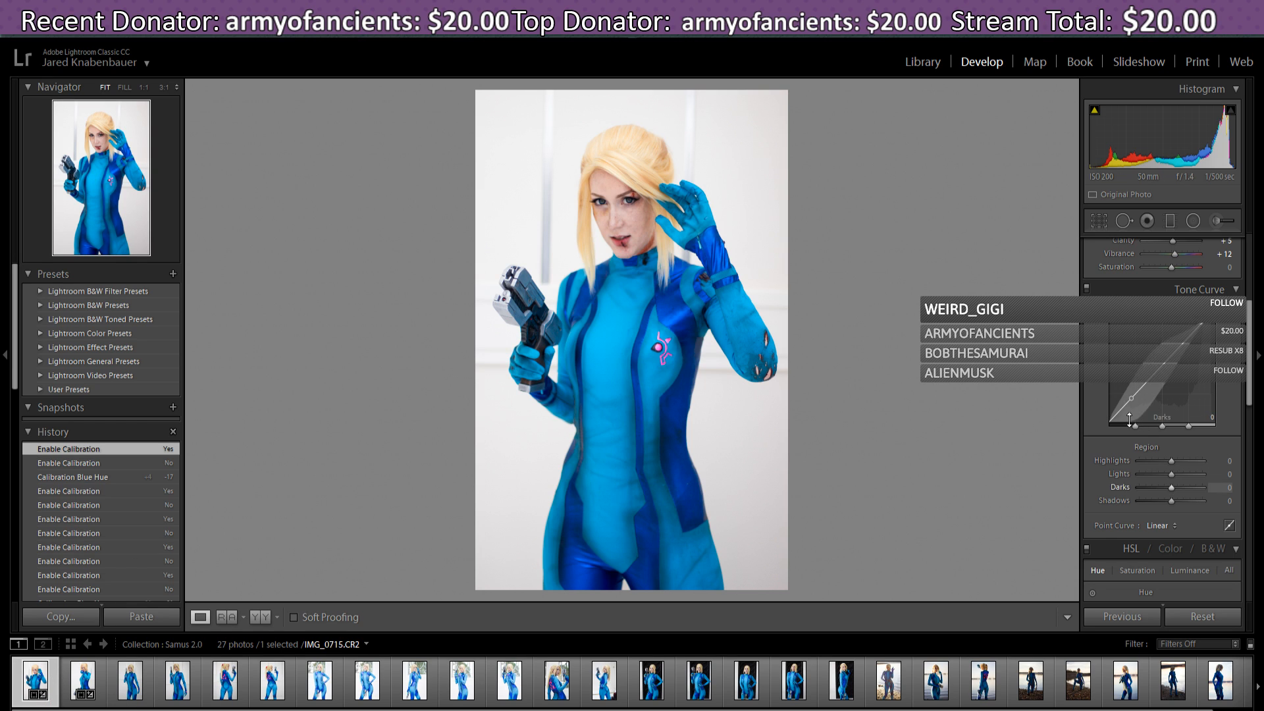
left_click_drag(1115, 416, 1115, 416)
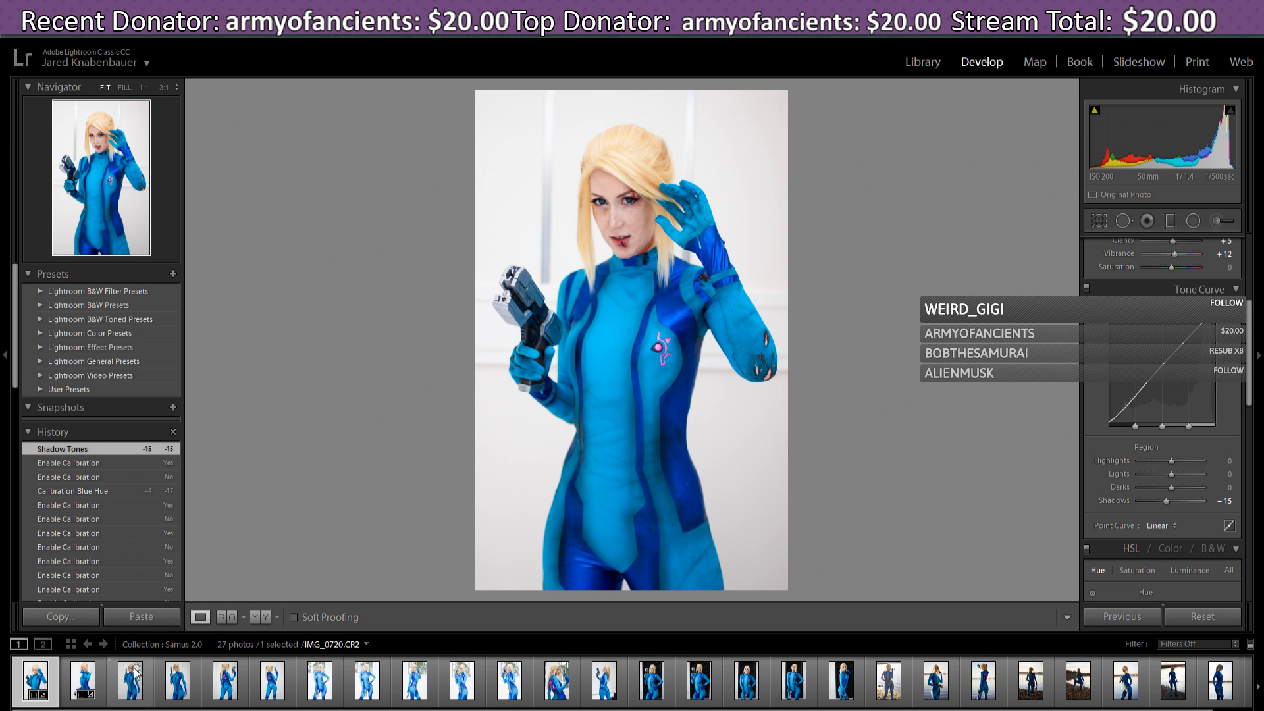
left_click(83, 684)
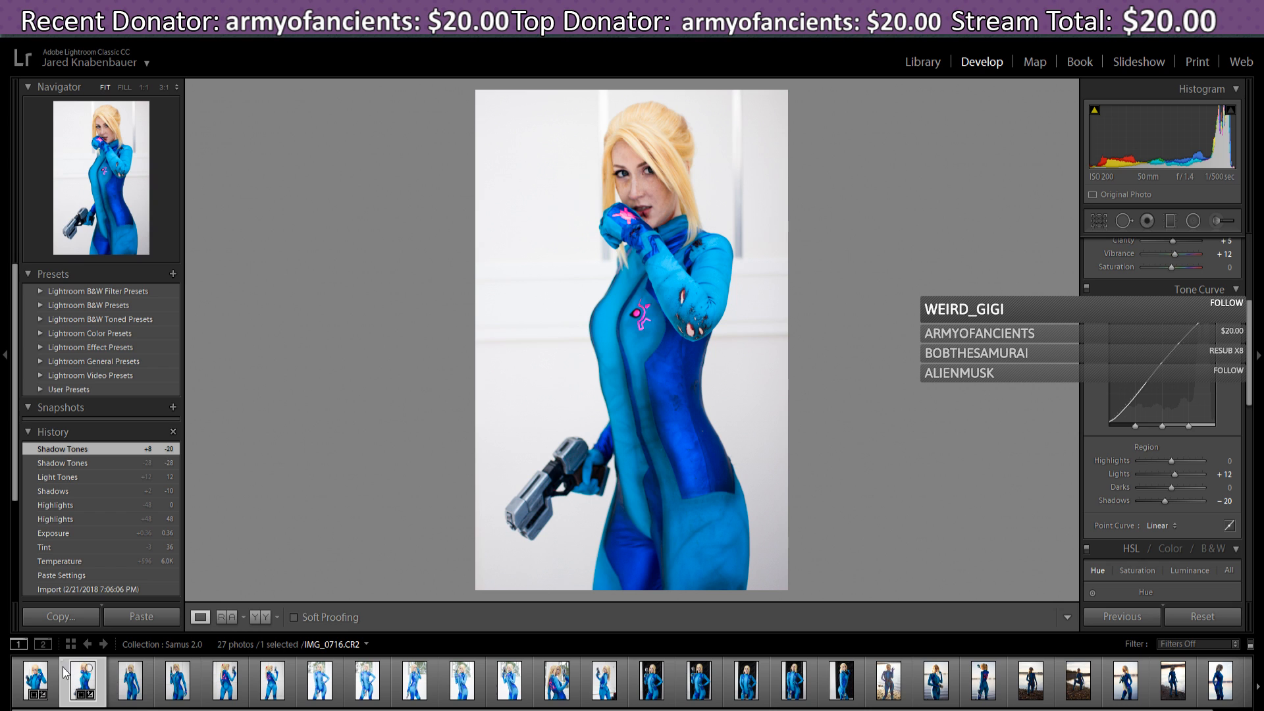
- Compare IMG_0715 with IMG_0716 again, ending back on IMG_0716
left_click(37, 683)
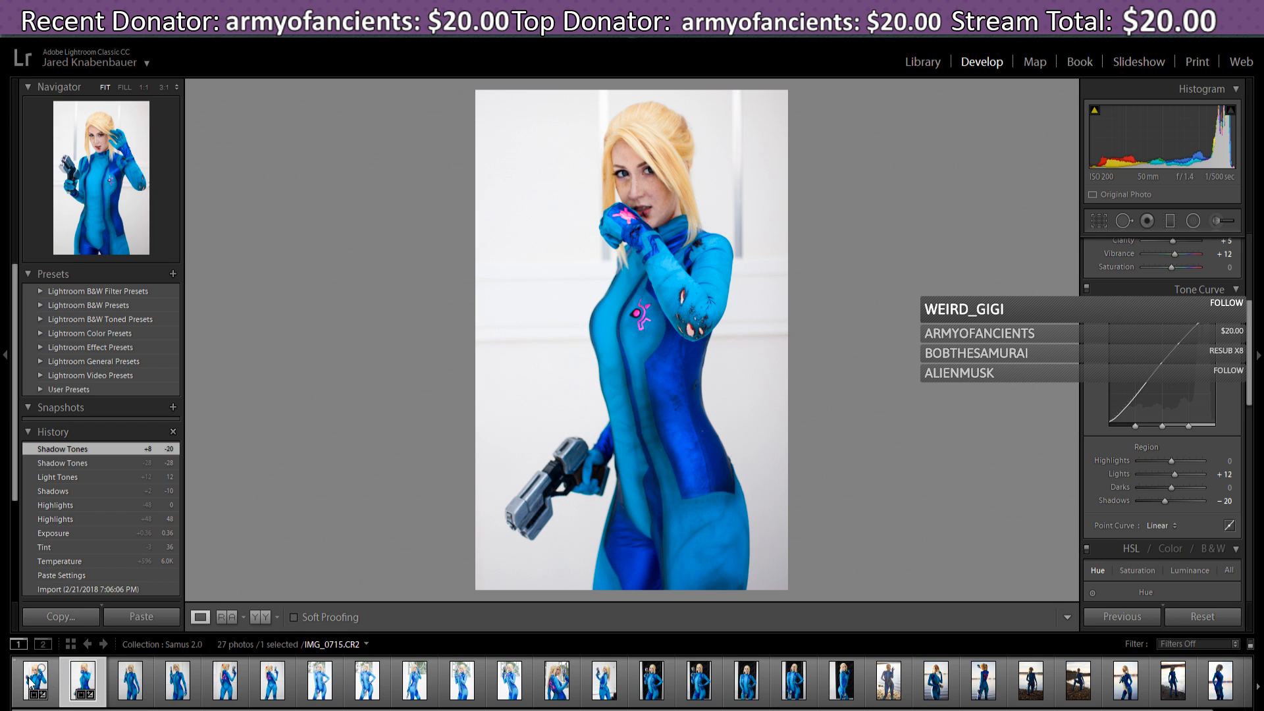
left_click(86, 685)
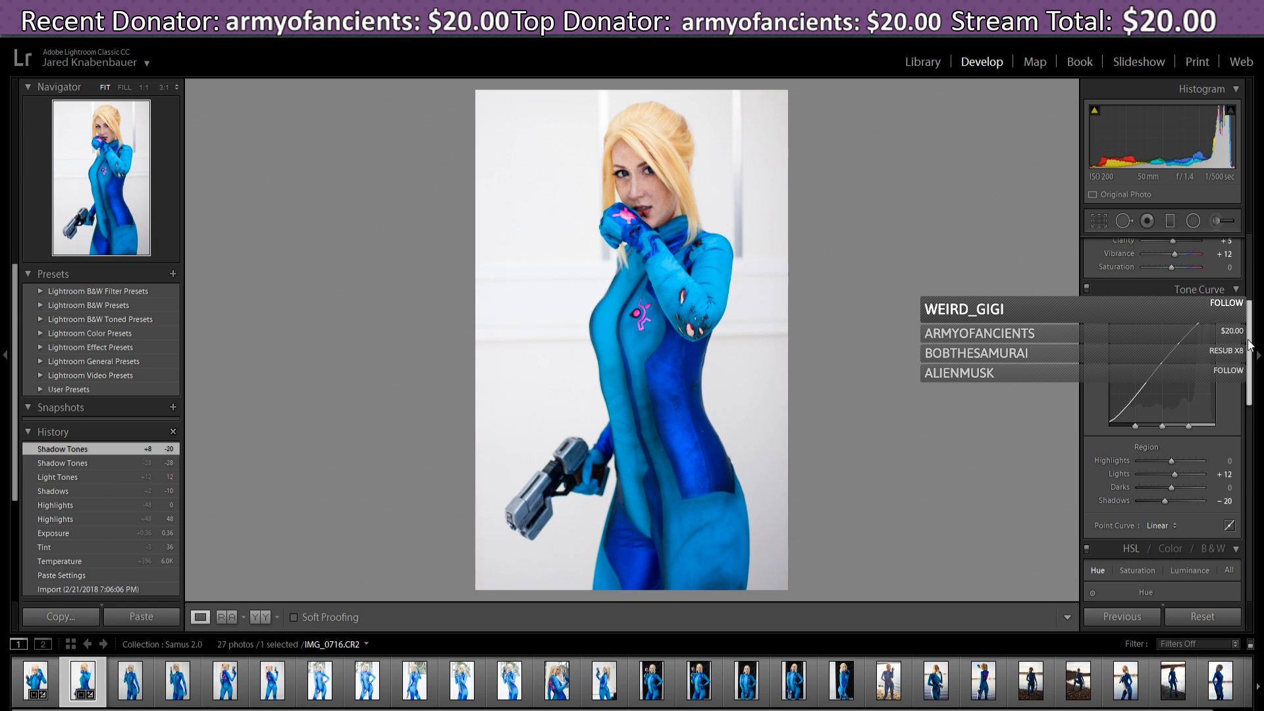
mouse_move(1249, 343)
left_mouse_down()
mouse_move(1262, 462)
mouse_move(1263, 356)
left_mouse_up()
scroll(1162, 422, "up", 3)
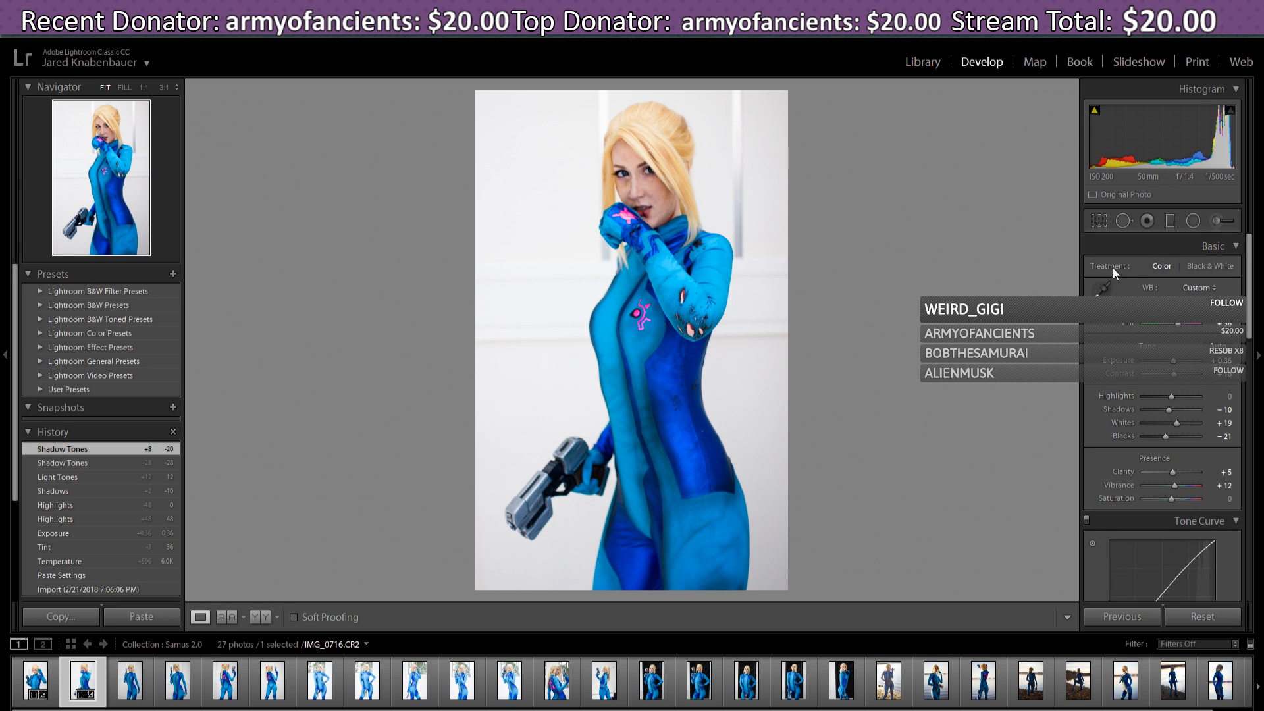
- Crop IMG_0716 slightly from the top-left, shift the photo down in the frame, and commit
left_click(1100, 220)
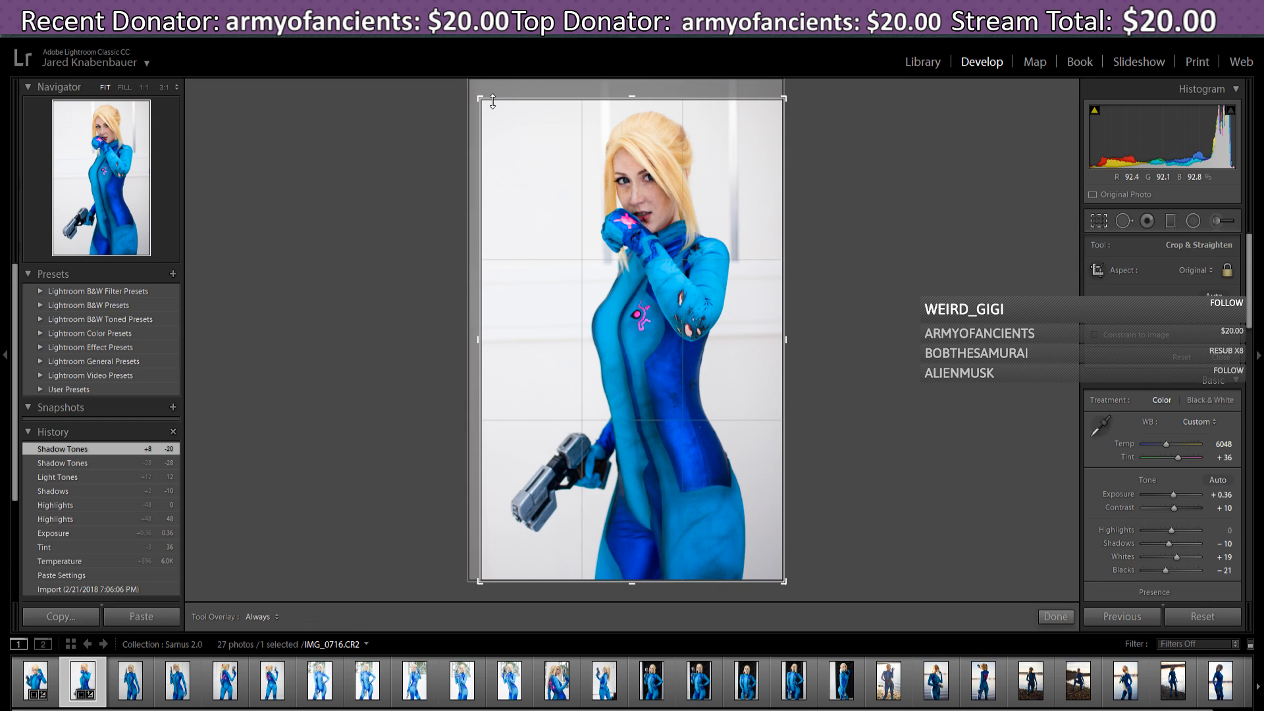
left_click_drag(482, 96, 481, 93)
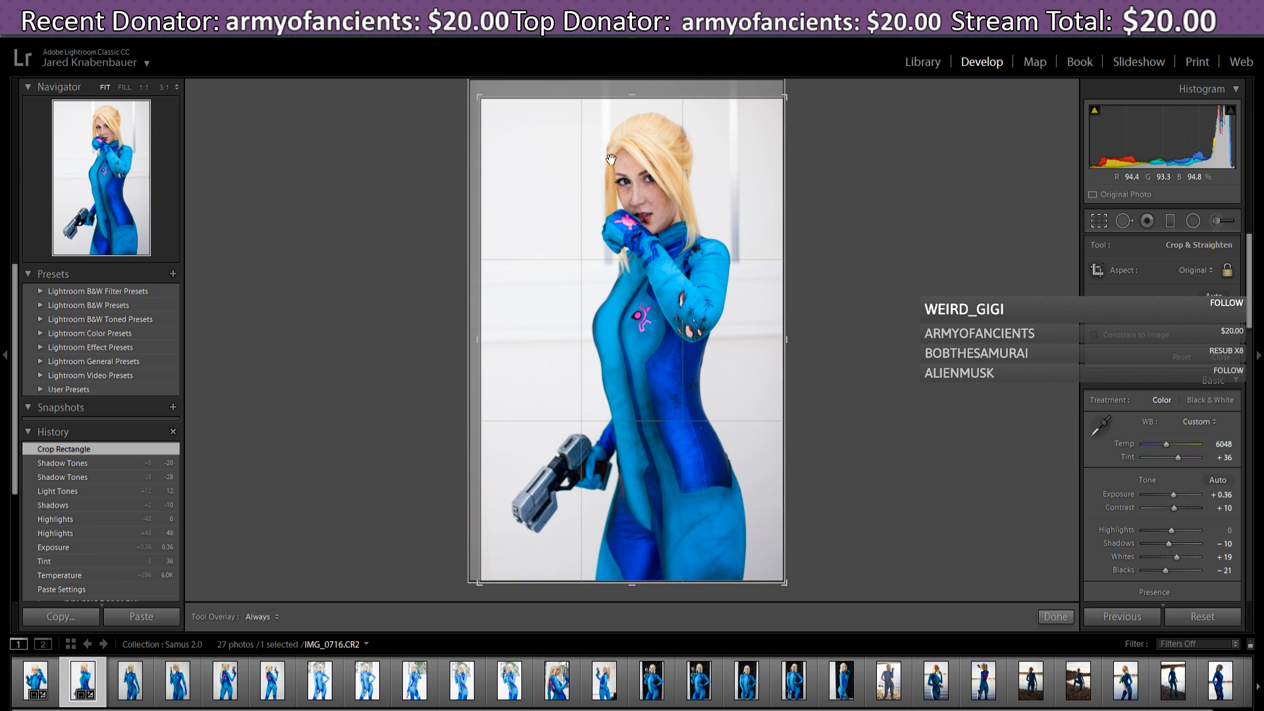
left_click_drag(731, 210, 728, 214)
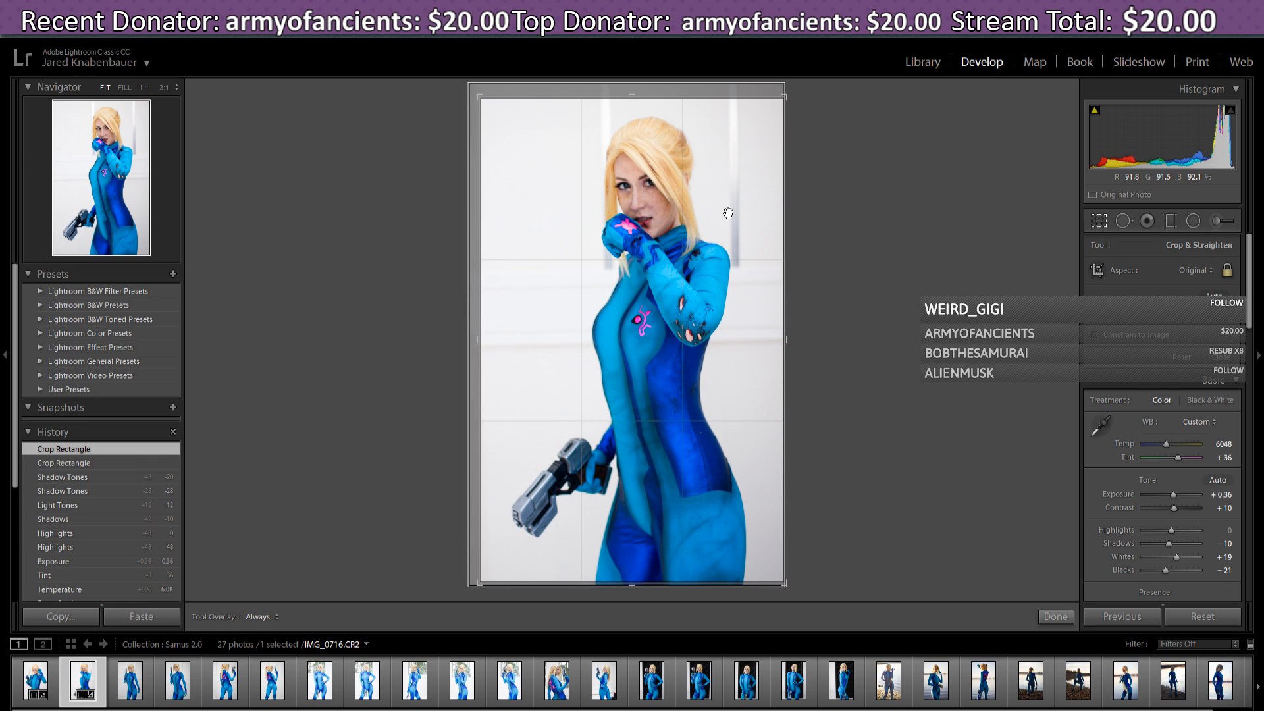
left_click(1049, 622)
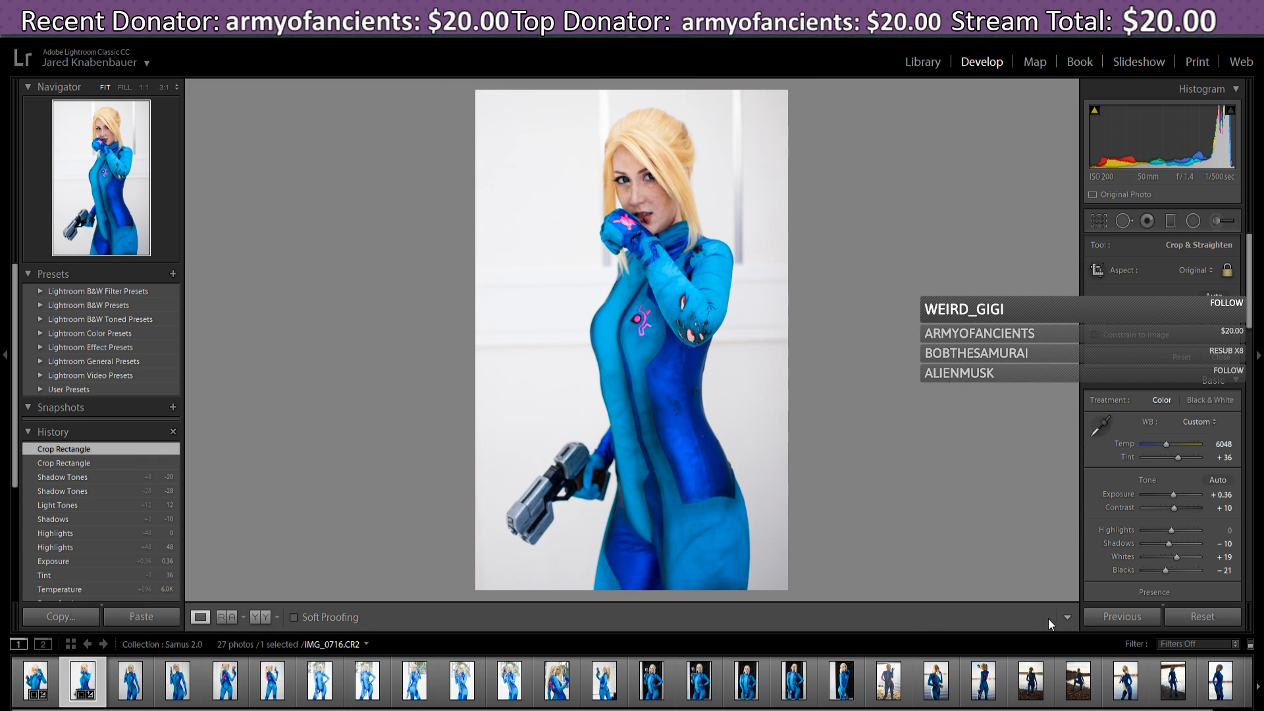
- Paste the previous edits (Temp 6048, Tint +36, Exposure +0.36) onto IMG_0720 and tighten its crop slightly
left_click(134, 688)
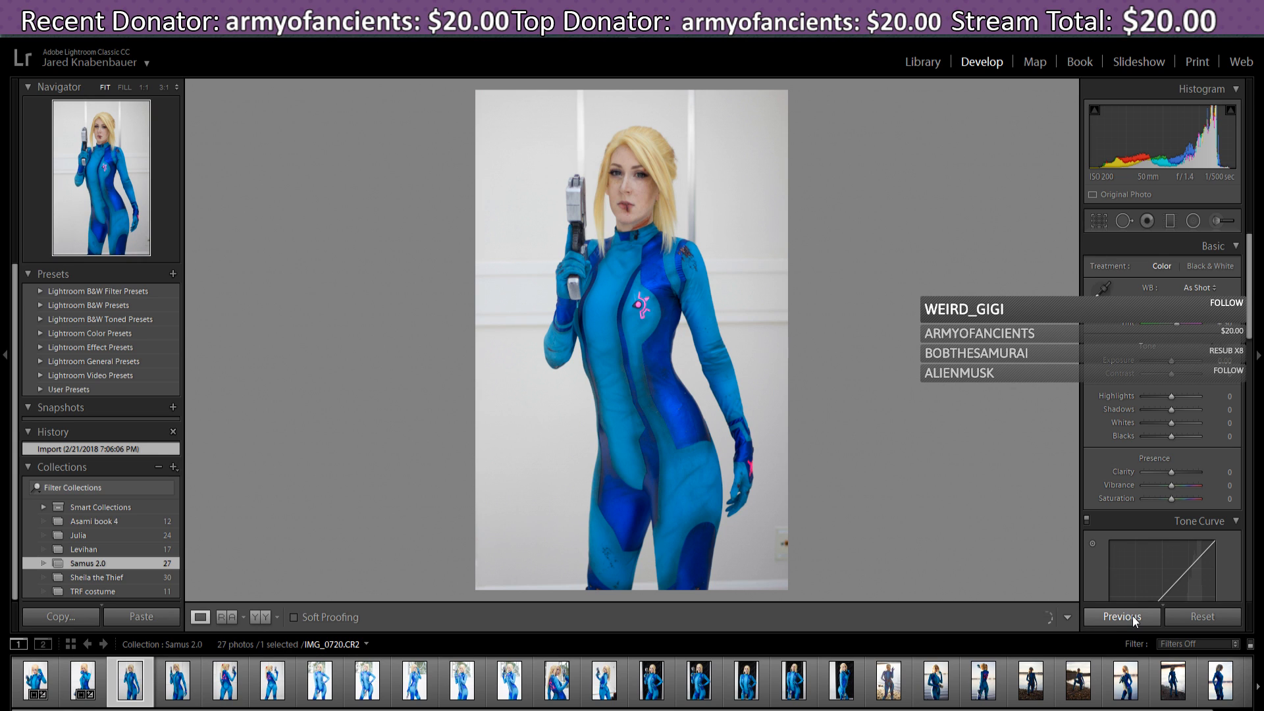
left_click(1133, 615)
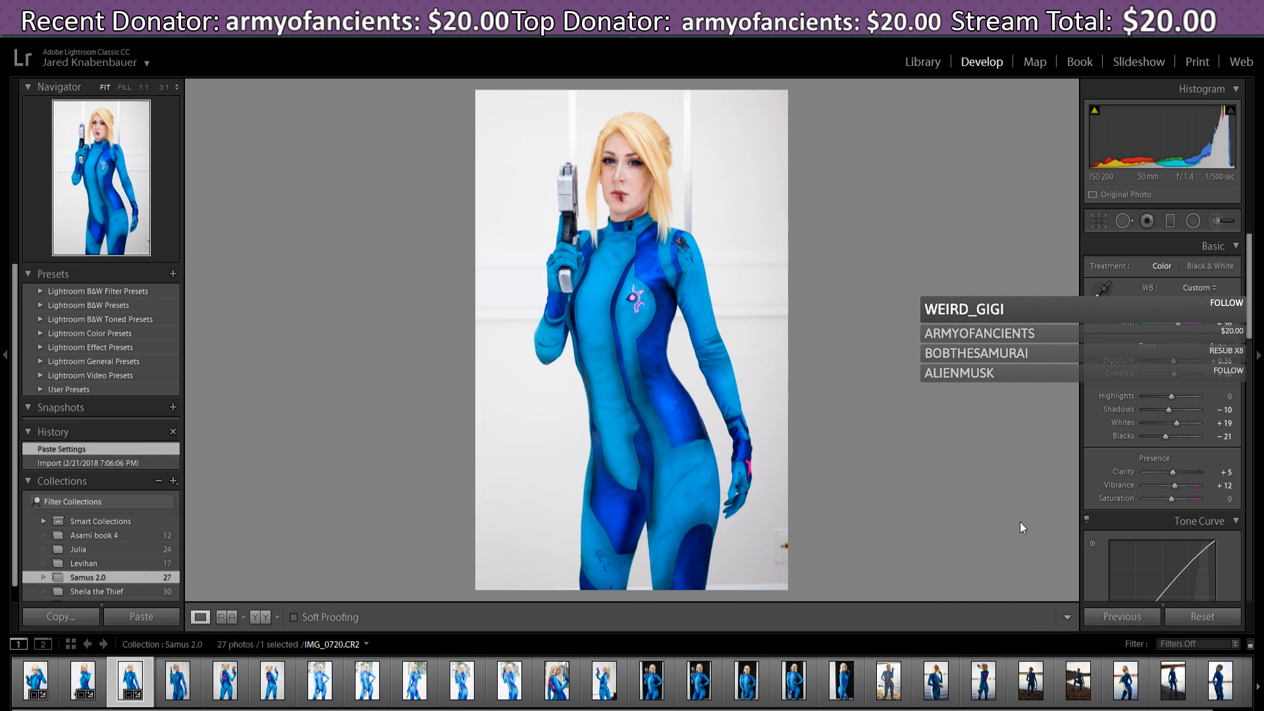
left_click(1097, 222)
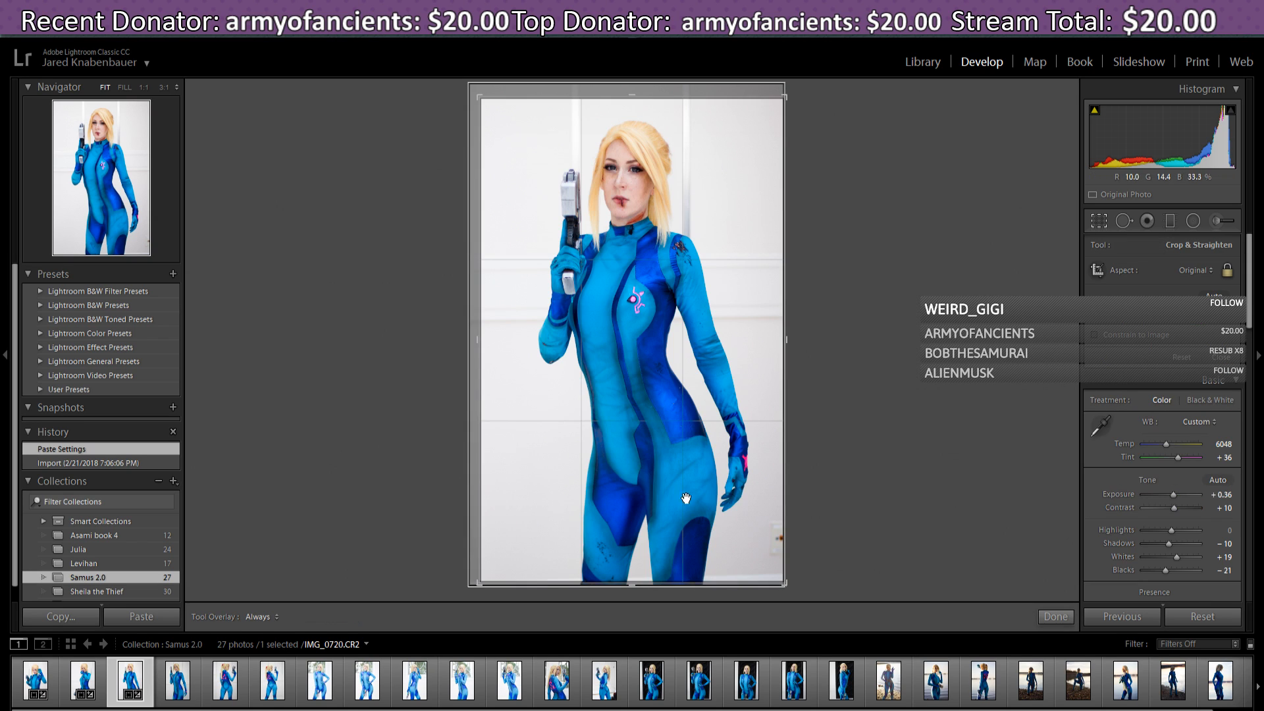
left_click_drag(788, 584, 786, 584)
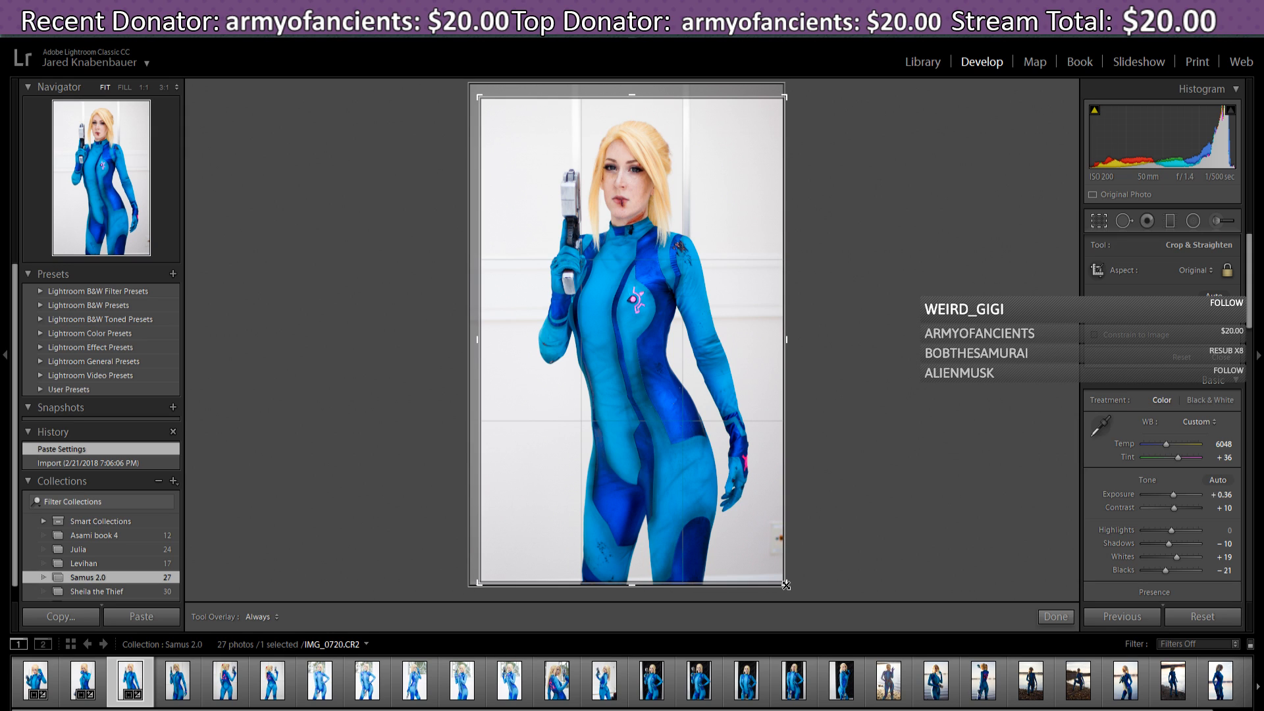
- Tighten the IMG_0720 crop from the lower corners and reposition the photo within the frame
left_click_drag(786, 586, 782, 586)
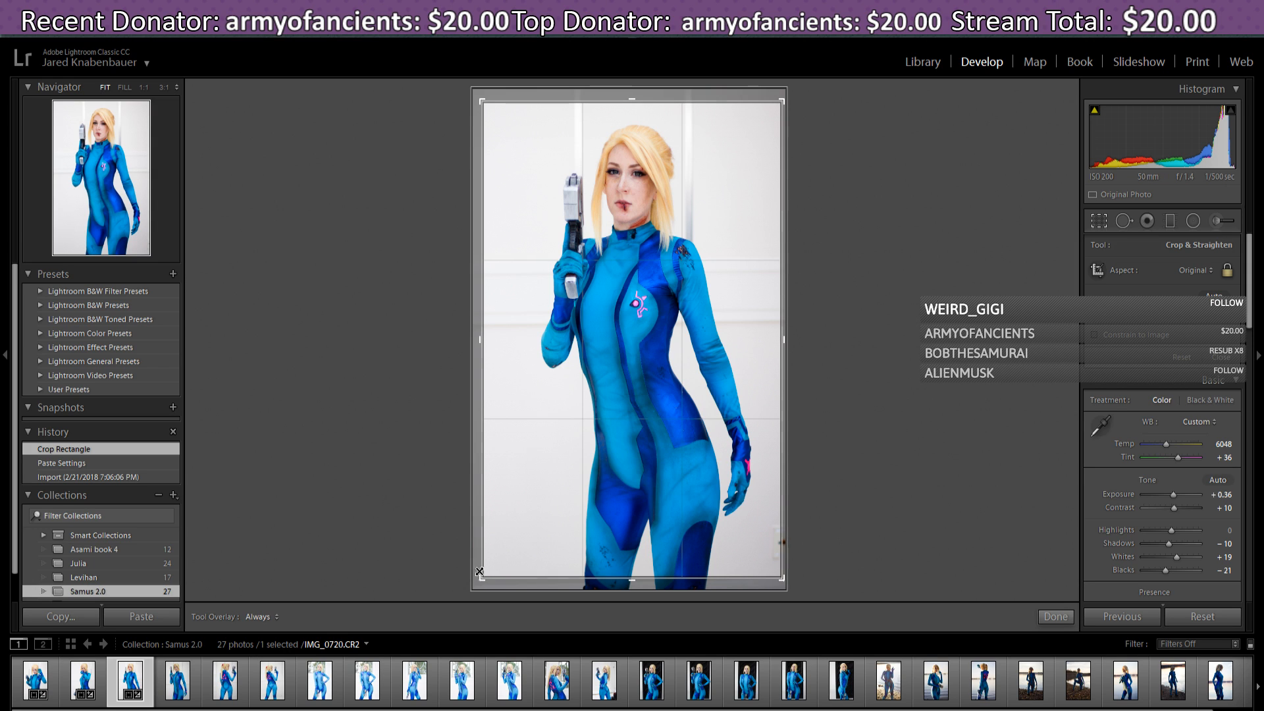
left_click_drag(641, 339, 639, 337)
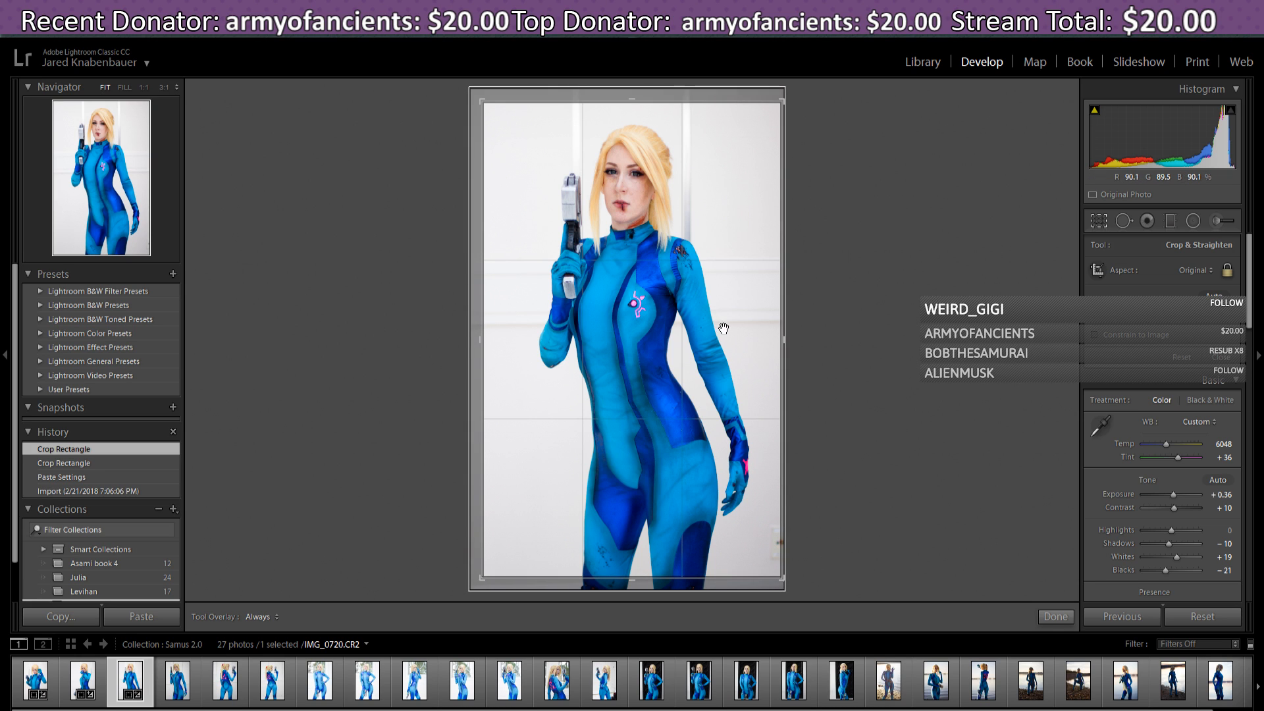
left_click_drag(724, 330, 722, 334)
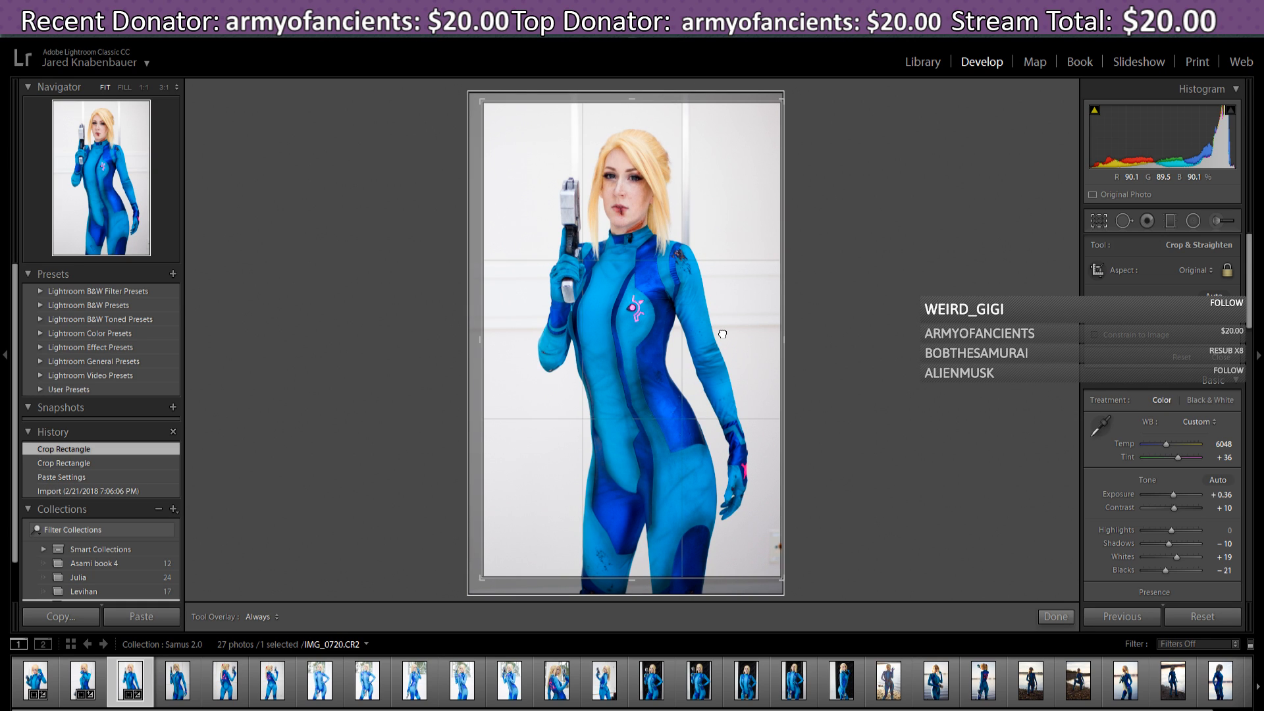
left_click_drag(723, 334, 722, 333)
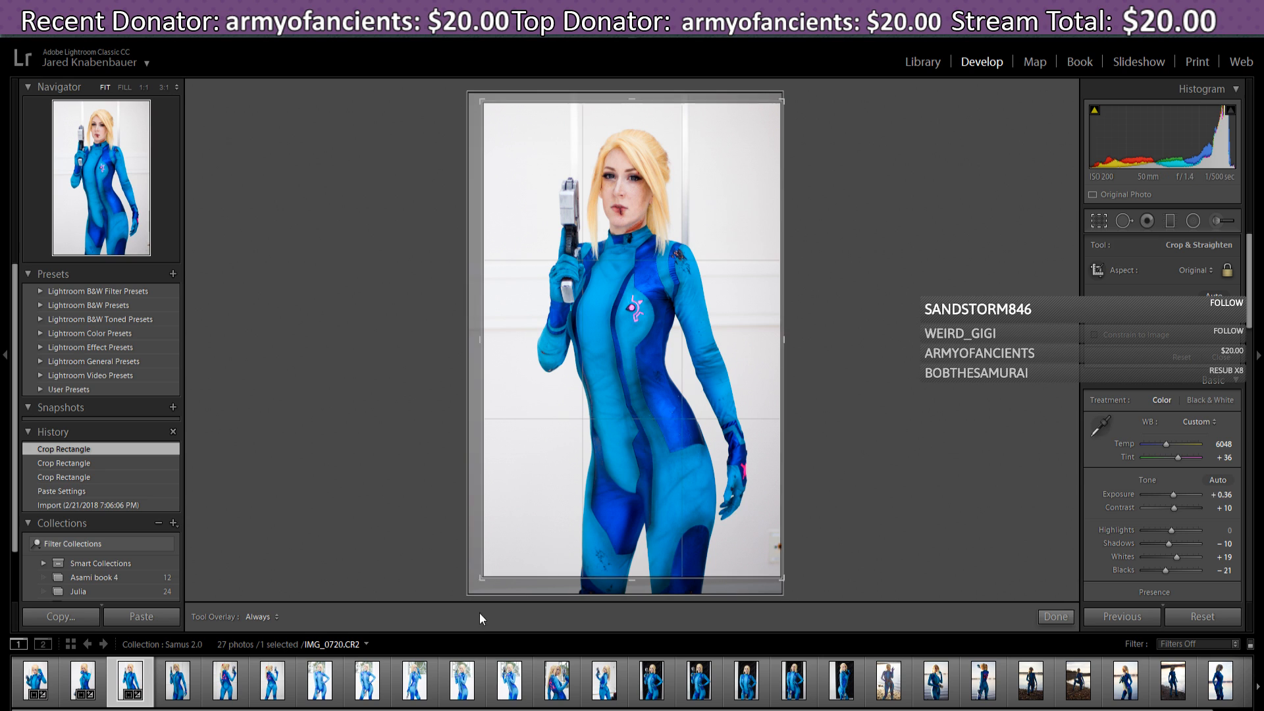
left_click_drag(482, 578, 490, 570)
left_click_drag(675, 476, 703, 480)
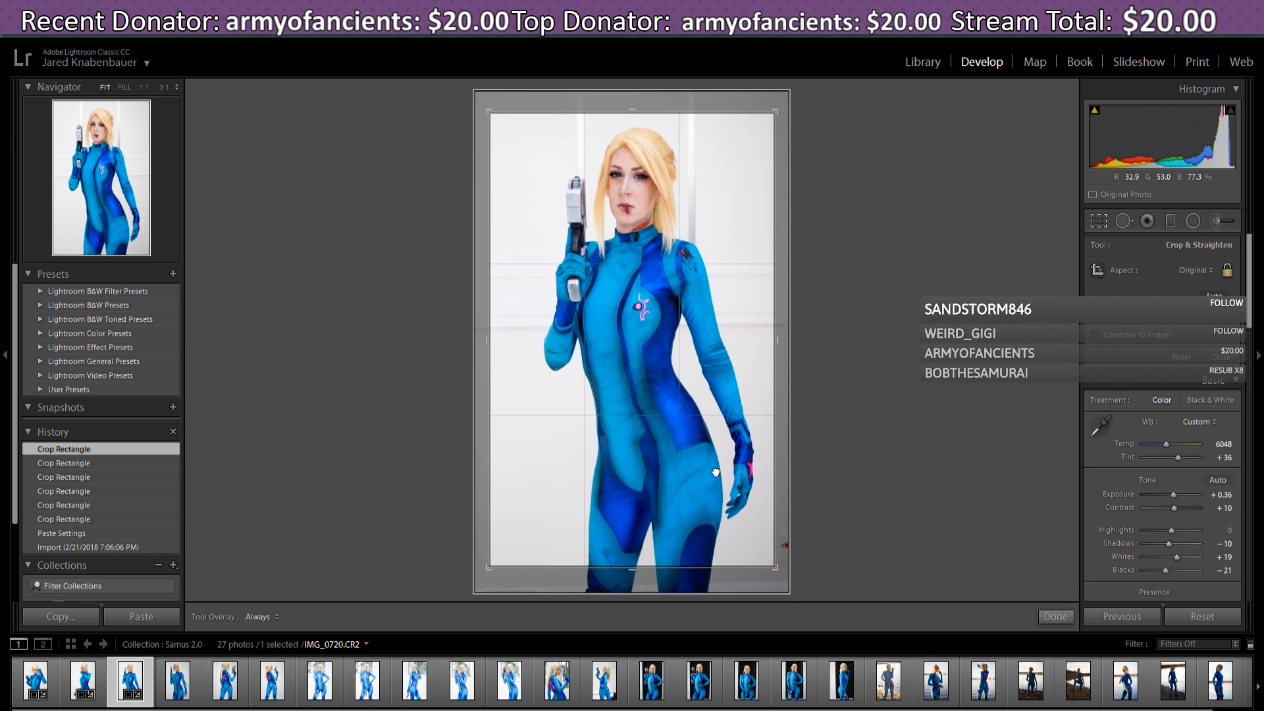
left_click_drag(490, 568, 496, 562)
left_click_drag(692, 503, 688, 502)
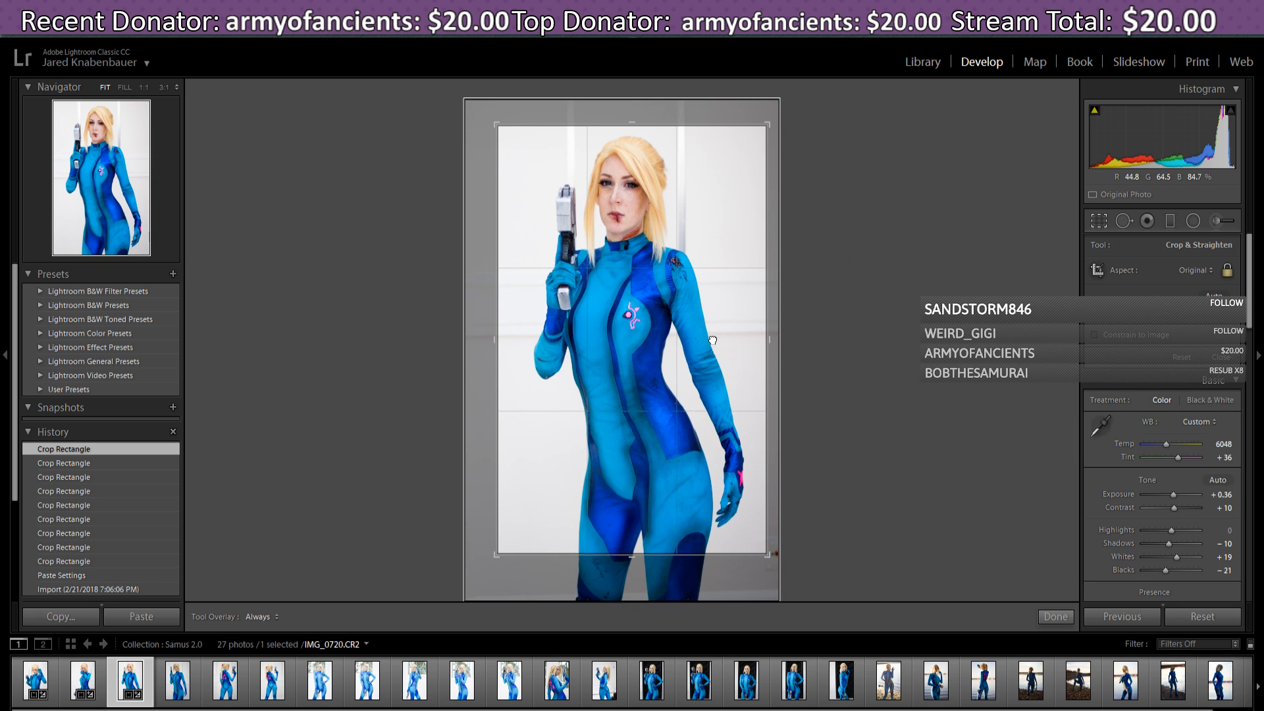
left_click_drag(713, 341, 711, 341)
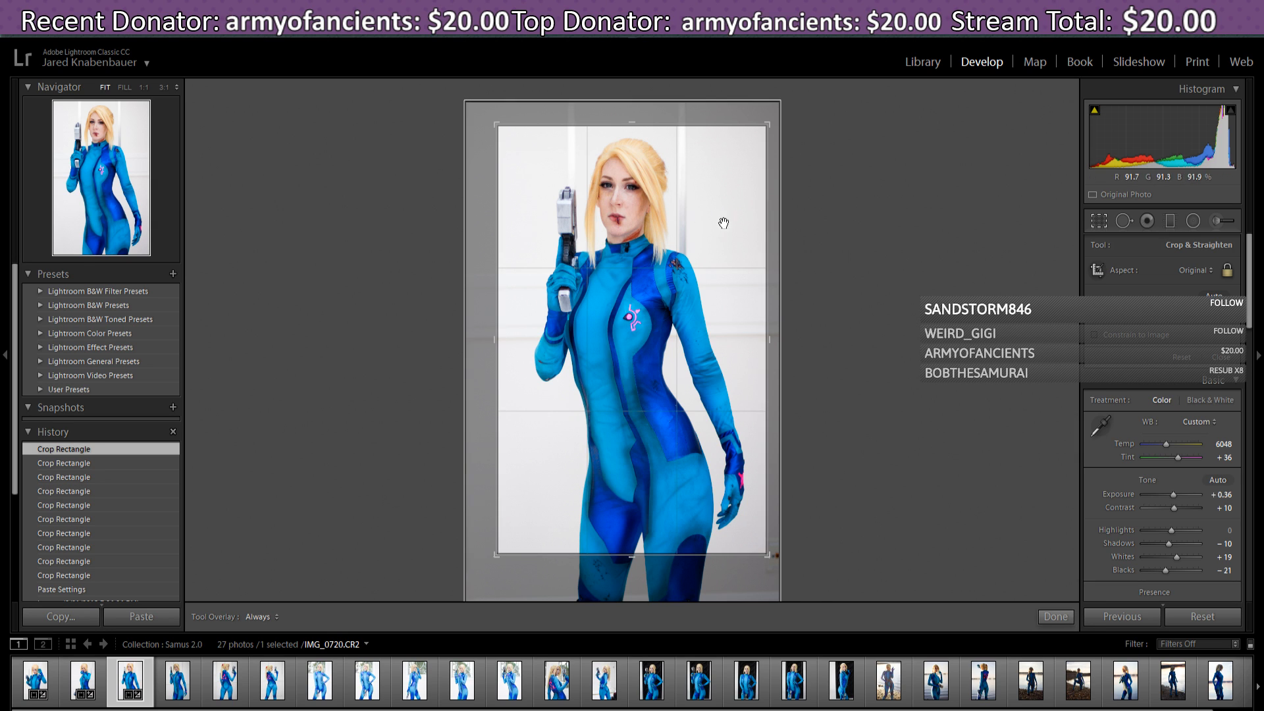
left_click_drag(728, 213, 730, 219)
left_click_drag(498, 557, 495, 560)
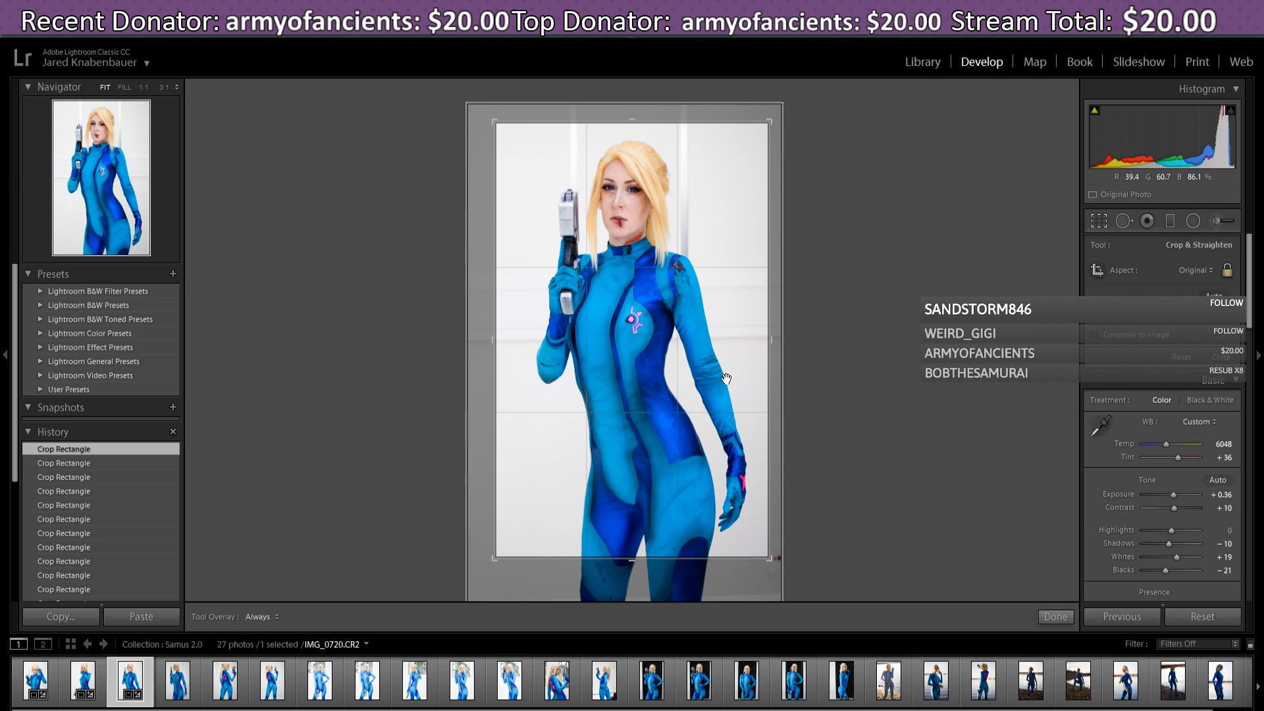
left_click_drag(727, 381, 726, 377)
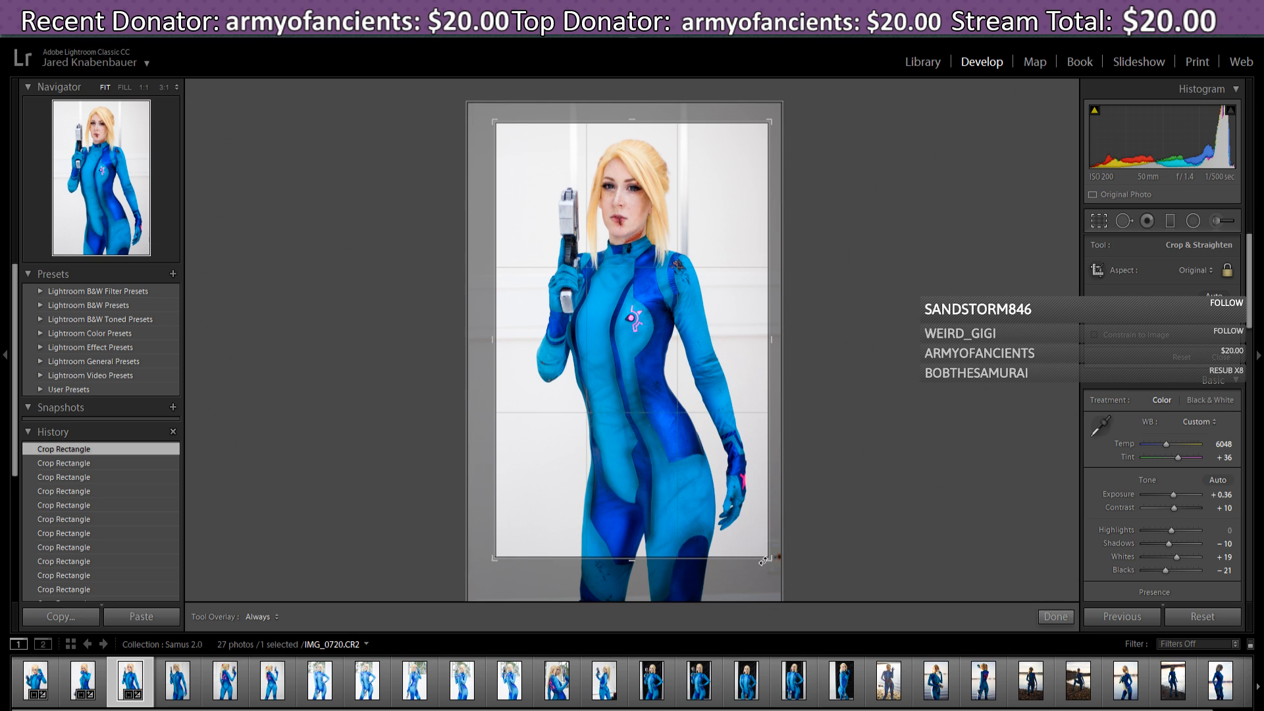
- Rotate the photo slightly to level it, recentre it, and apply the tall vertical crop
left_click_drag(780, 561, 785, 564)
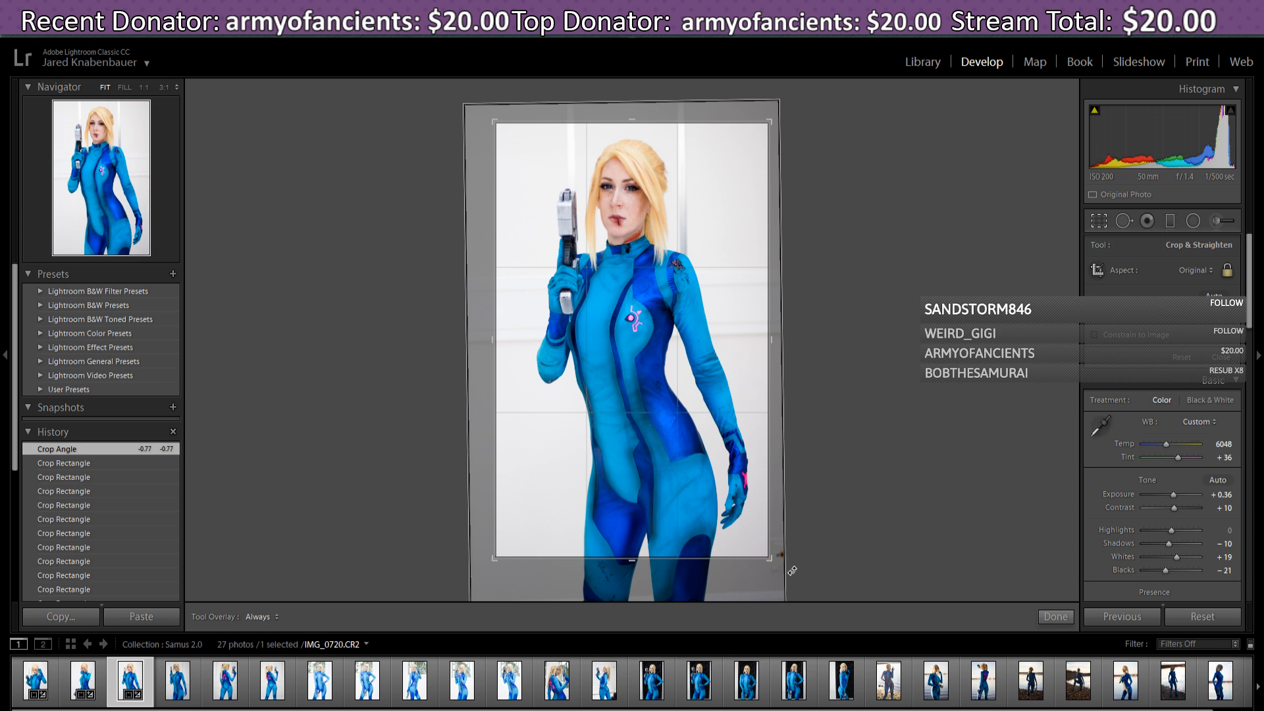
left_click_drag(804, 579, 796, 580)
left_click_drag(689, 450, 703, 473)
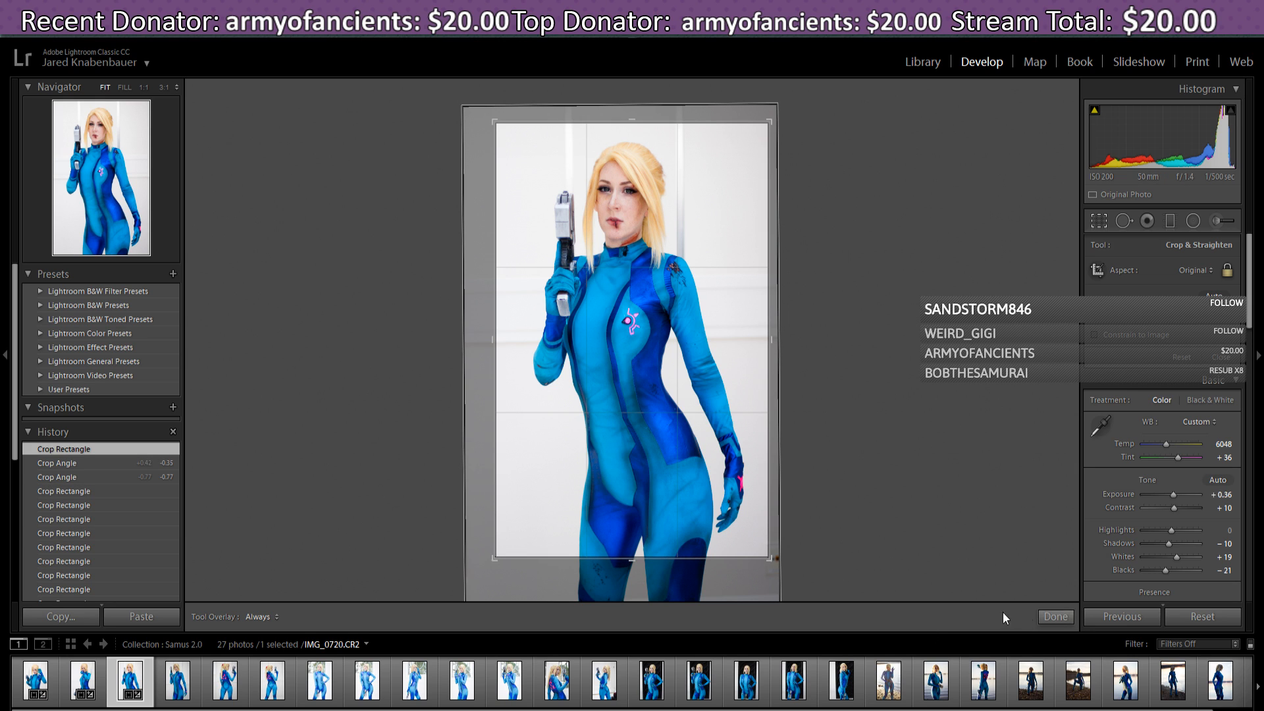
left_click(1052, 617)
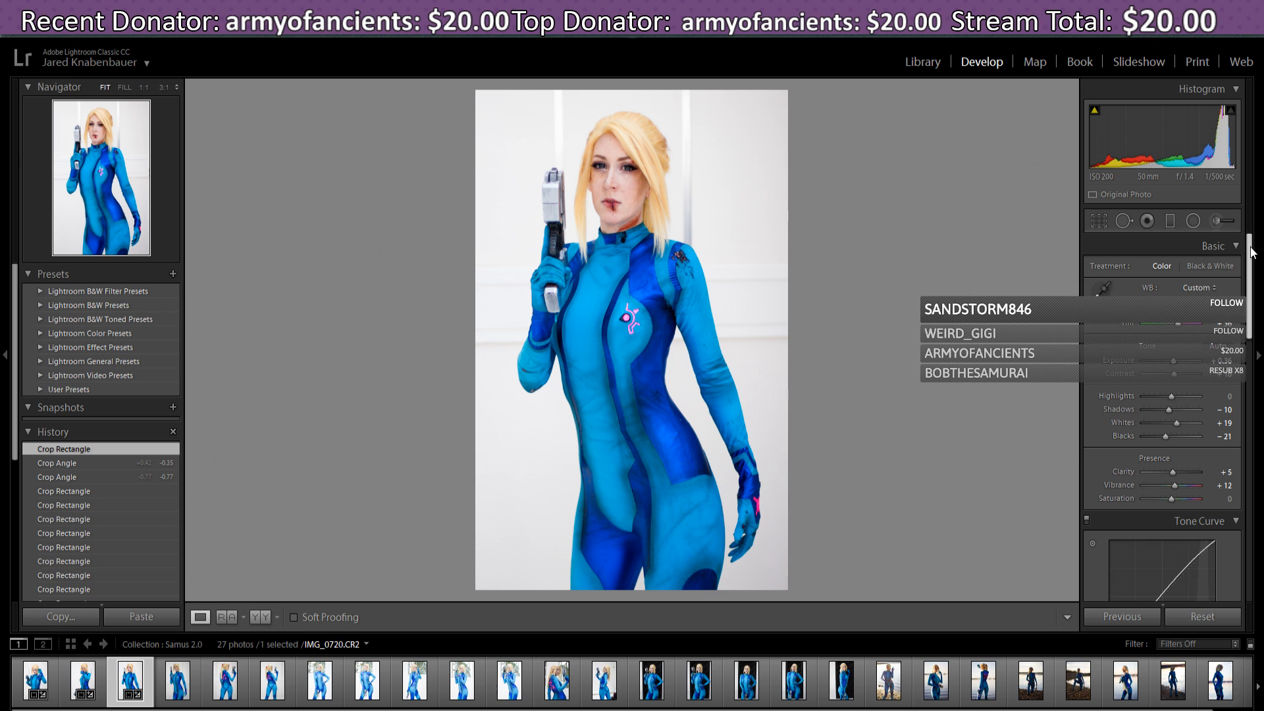
- Open IMG_0723, the fourth Samus photo in the Filmstrip
mouse_move(1252, 252)
left_mouse_down()
mouse_move(1263, 324)
mouse_move(1261, 256)
left_mouse_up()
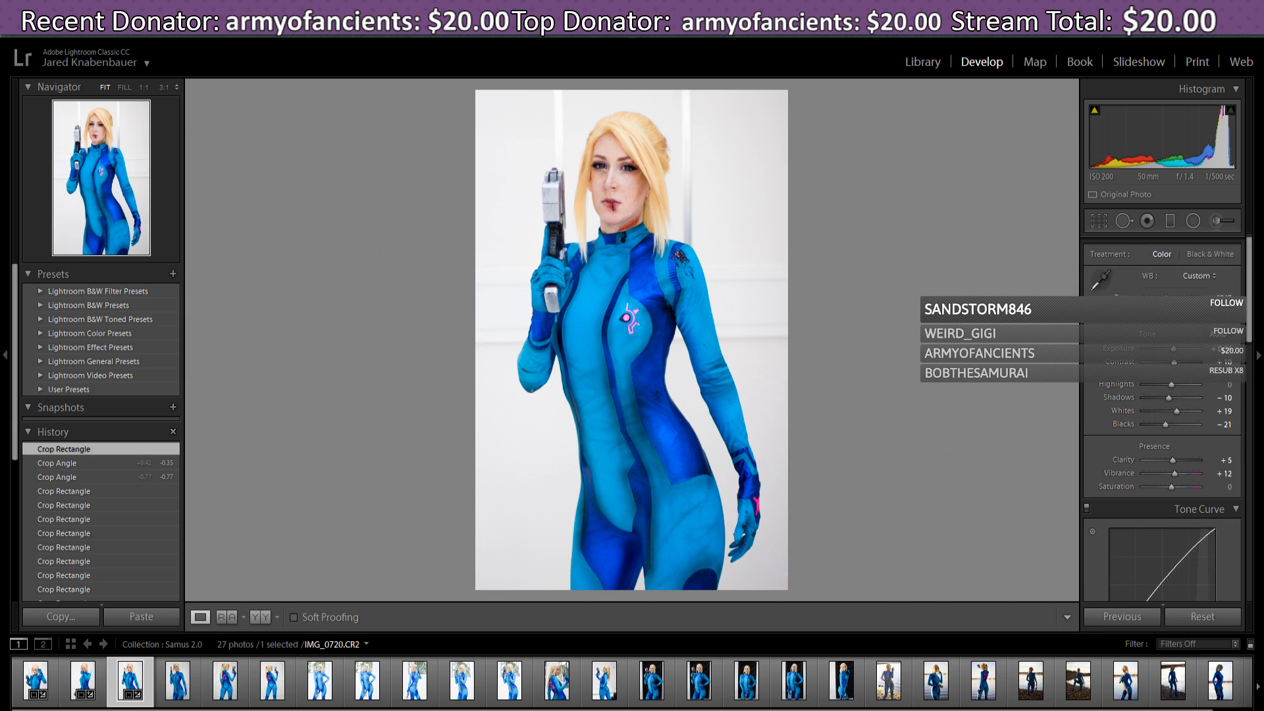
left_click(178, 688)
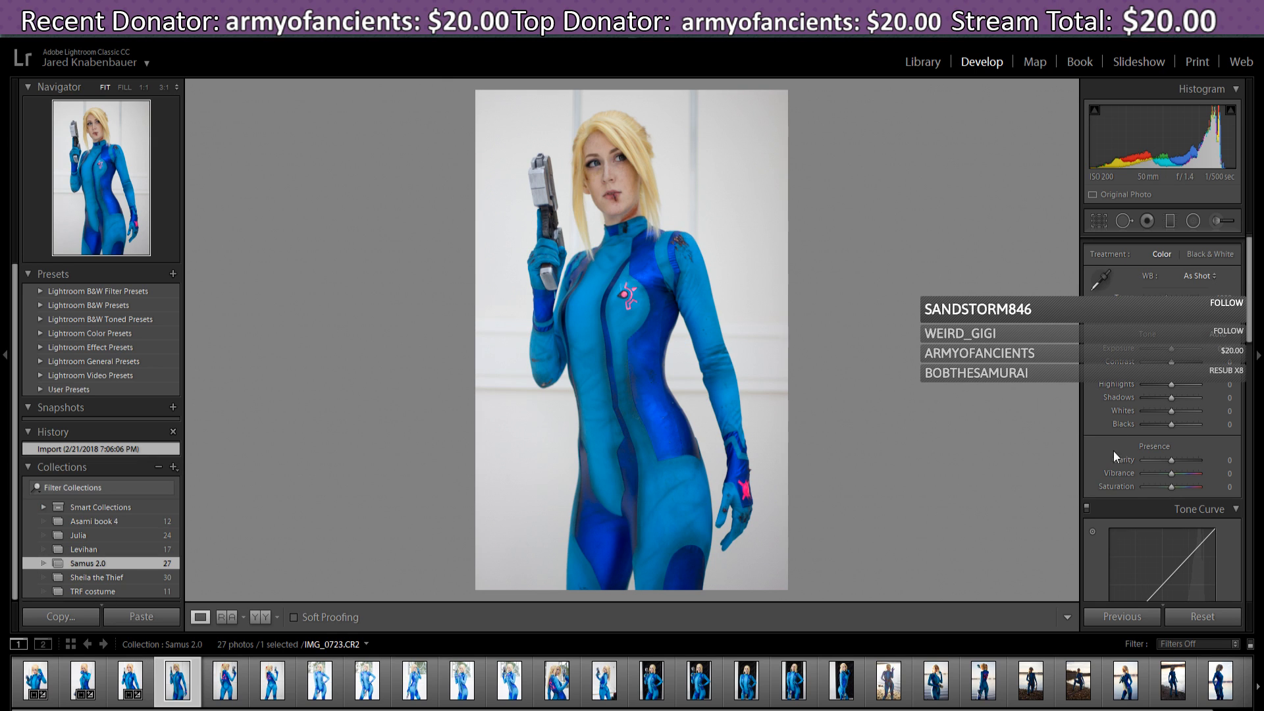
- Paste the previous photo's settings onto IMG_0723 and give it a straightened, adjusted crop
left_click(1127, 617)
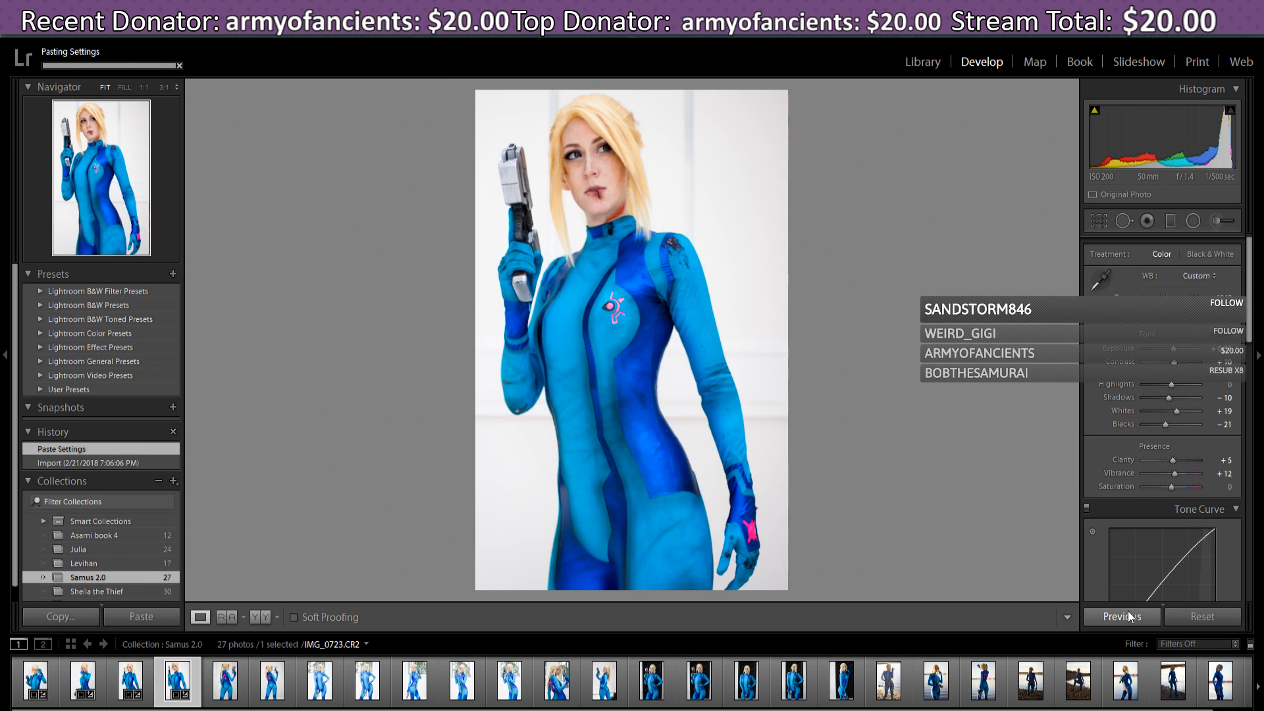
left_click(1100, 222)
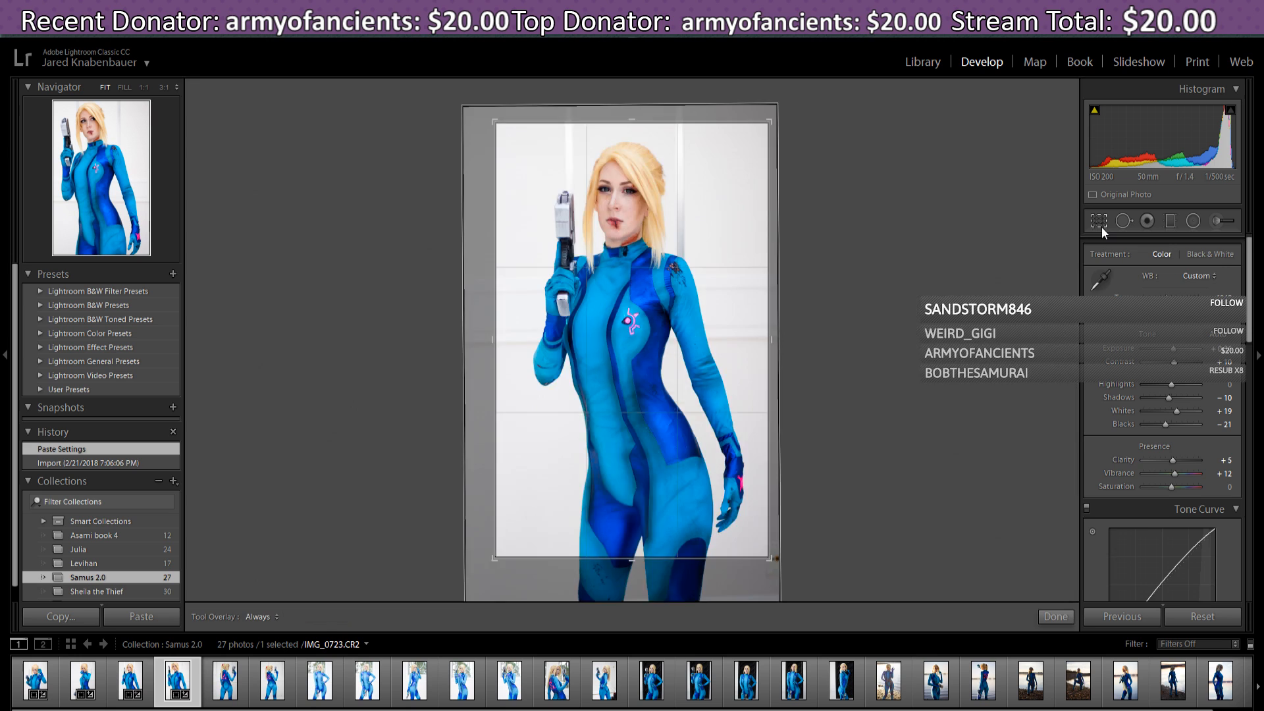
left_click_drag(733, 382, 711, 397)
left_click_drag(494, 560, 485, 571)
left_click_drag(713, 371, 706, 373)
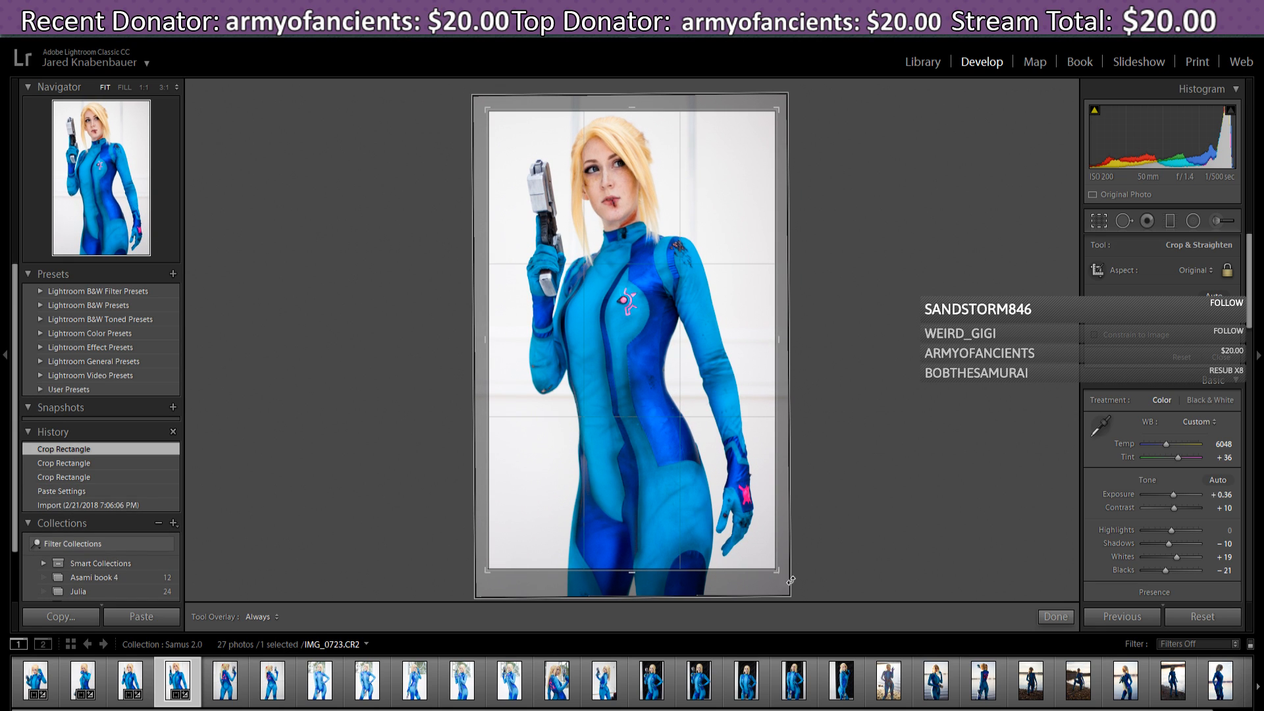
left_click_drag(798, 580, 800, 581)
left_click_drag(732, 529, 732, 534)
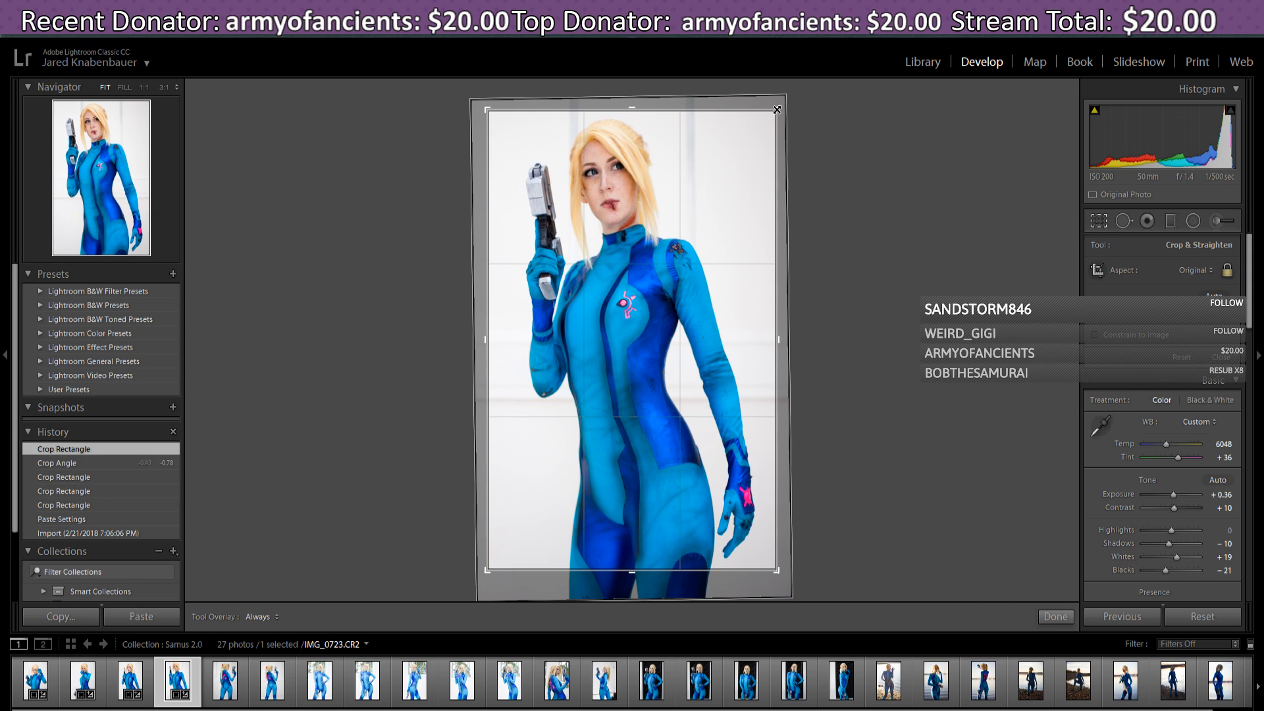
left_click_drag(781, 110, 784, 109)
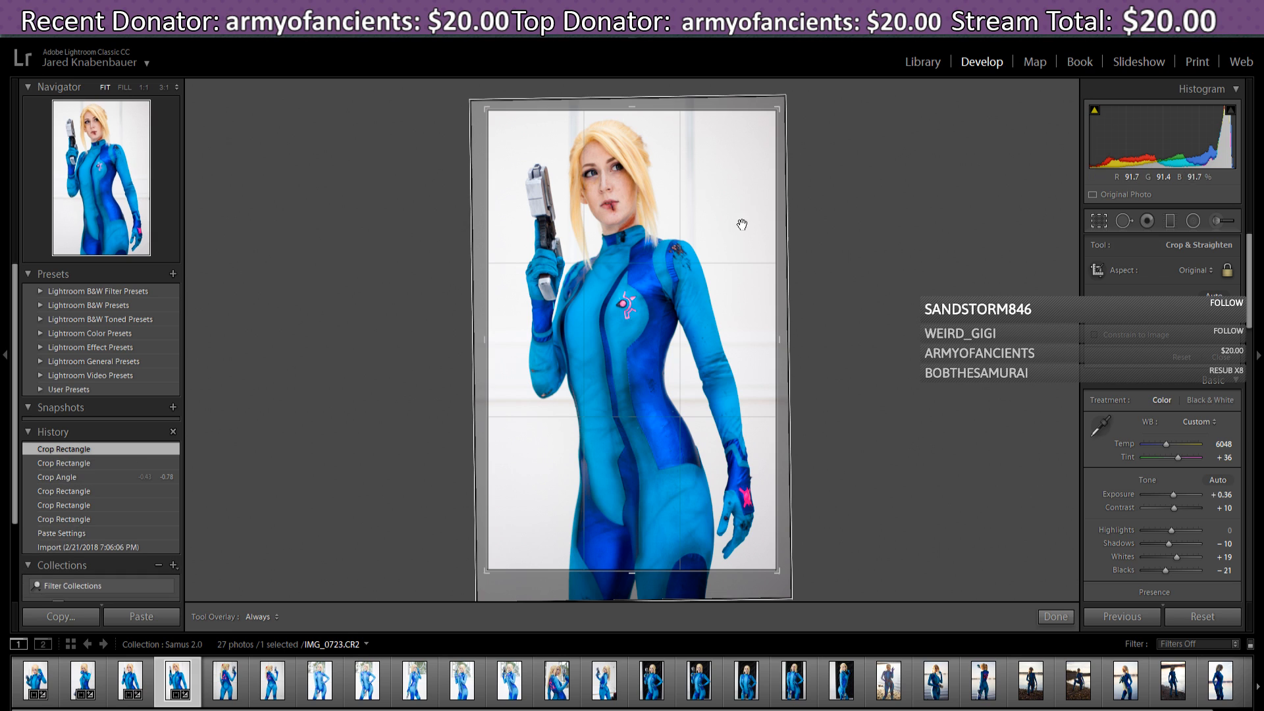
left_click_drag(741, 226, 741, 225)
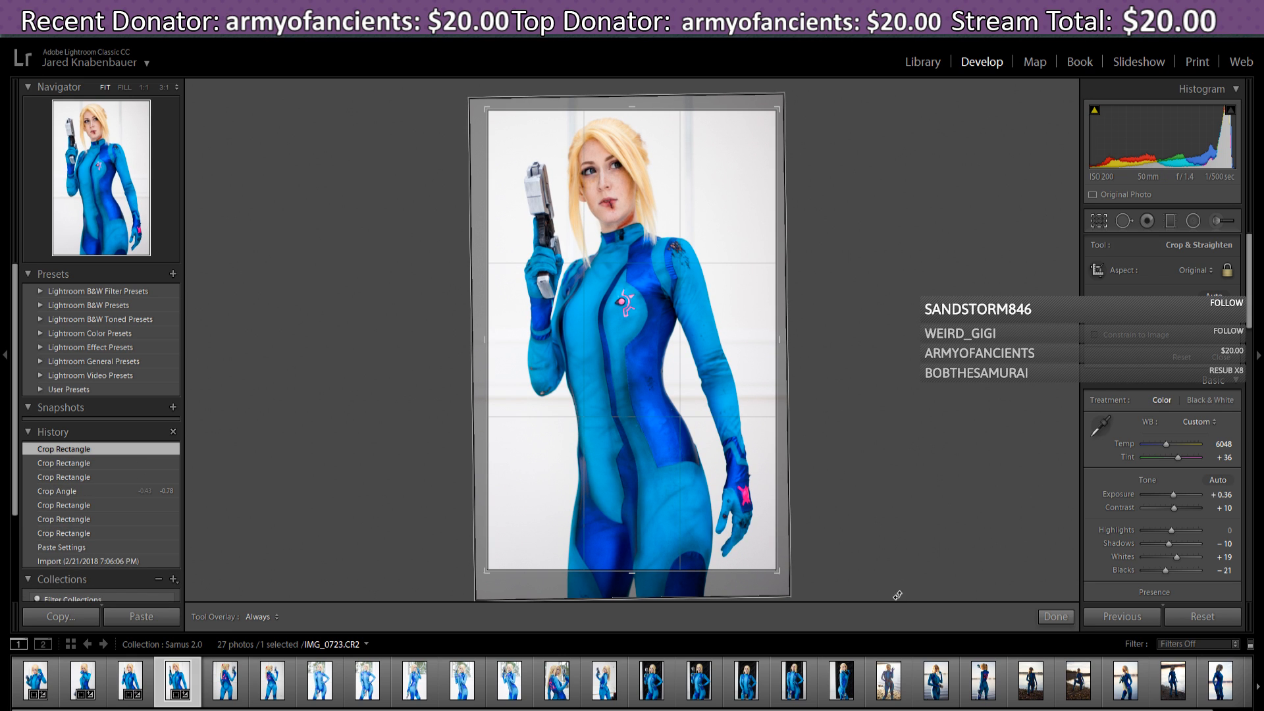
left_click(1056, 617)
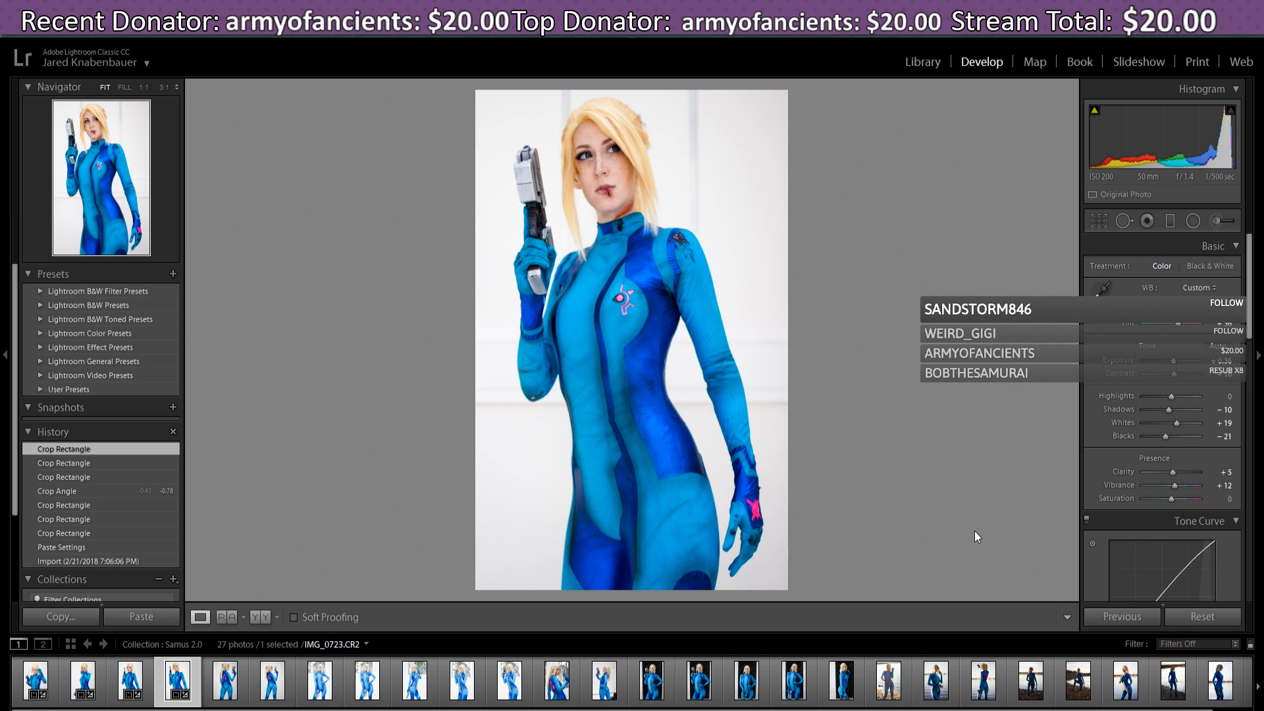
- Refine the crop's rotation and the photo's position, then apply it again
left_click(1098, 221)
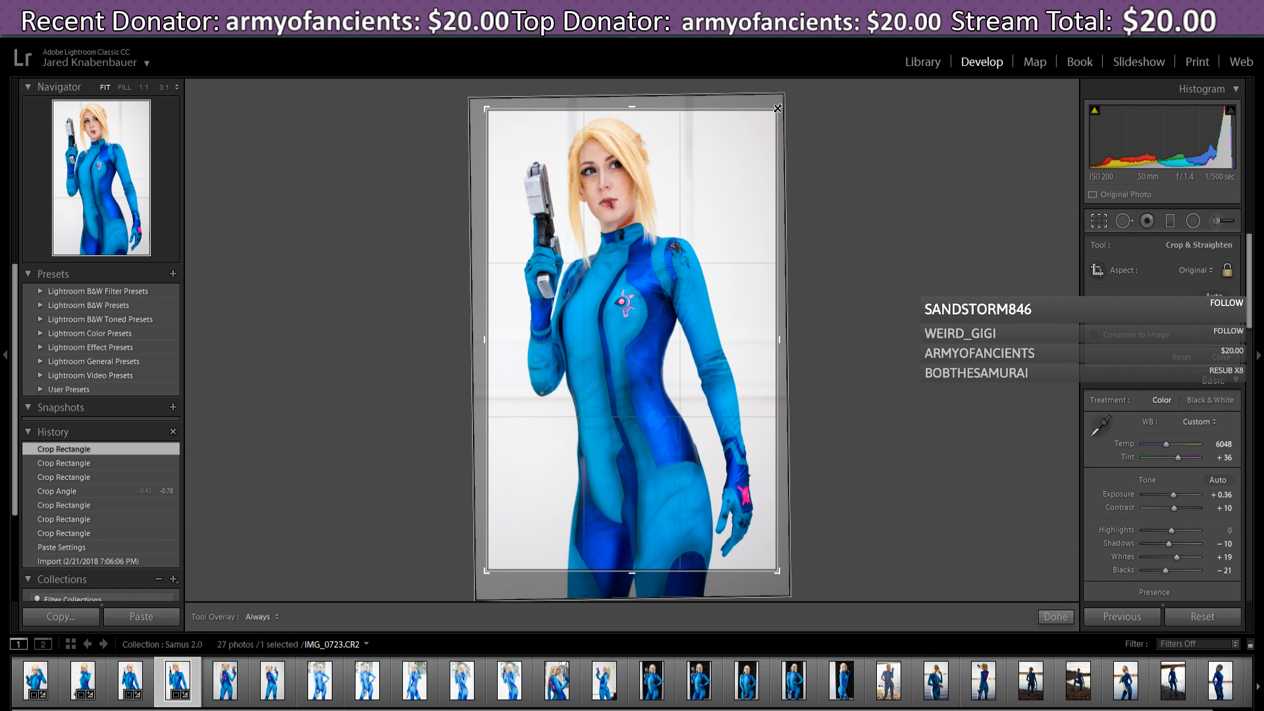
left_click_drag(780, 111, 783, 104)
left_click_drag(726, 171, 736, 179)
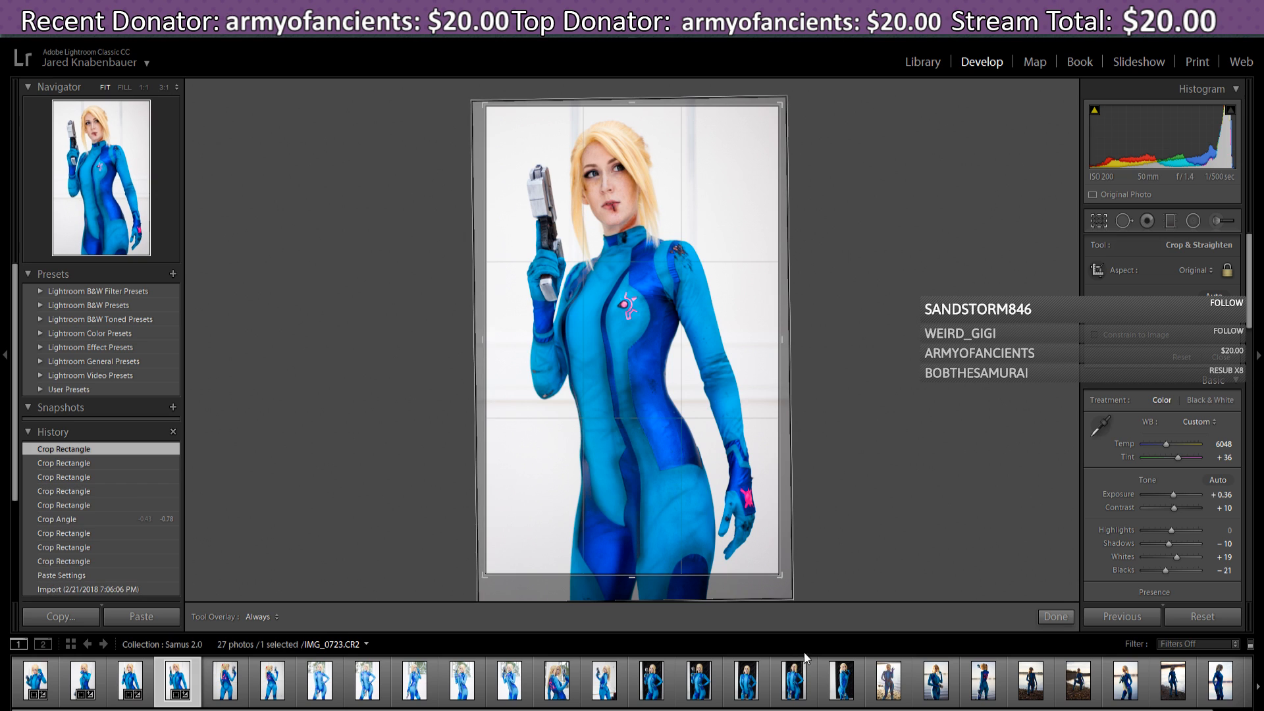
left_click_drag(799, 593, 798, 587)
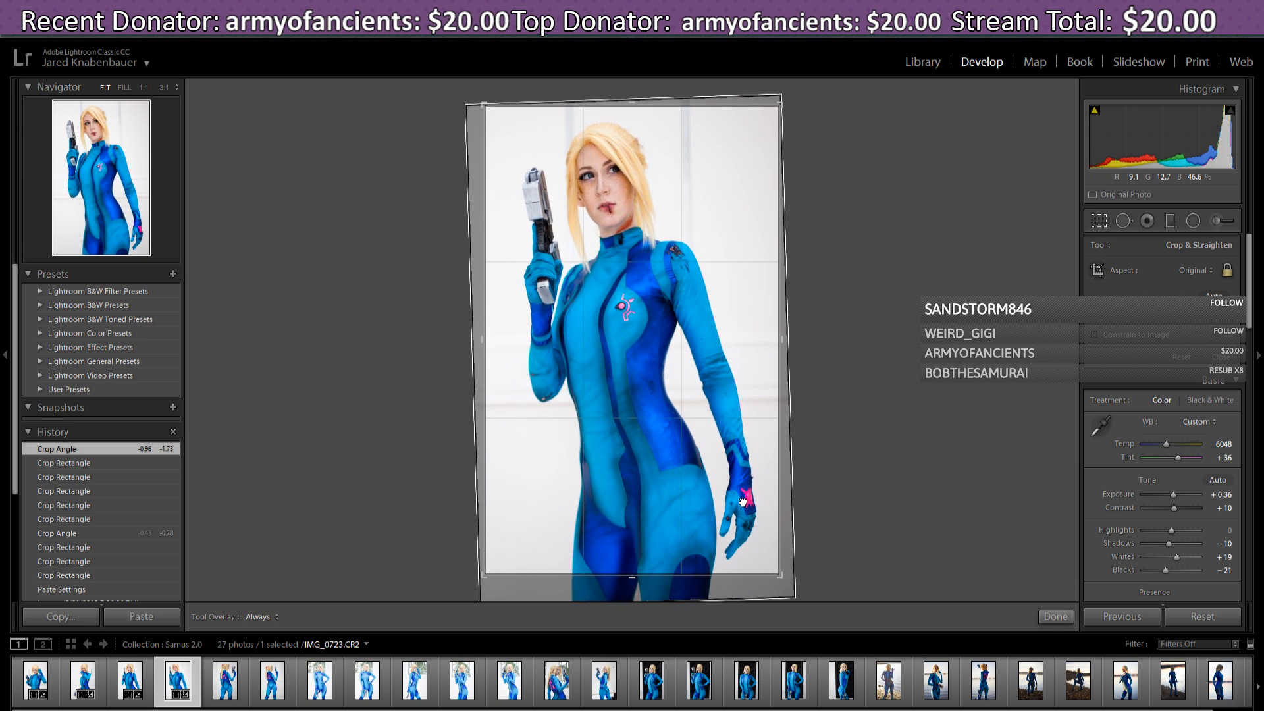
left_click_drag(742, 503, 745, 502)
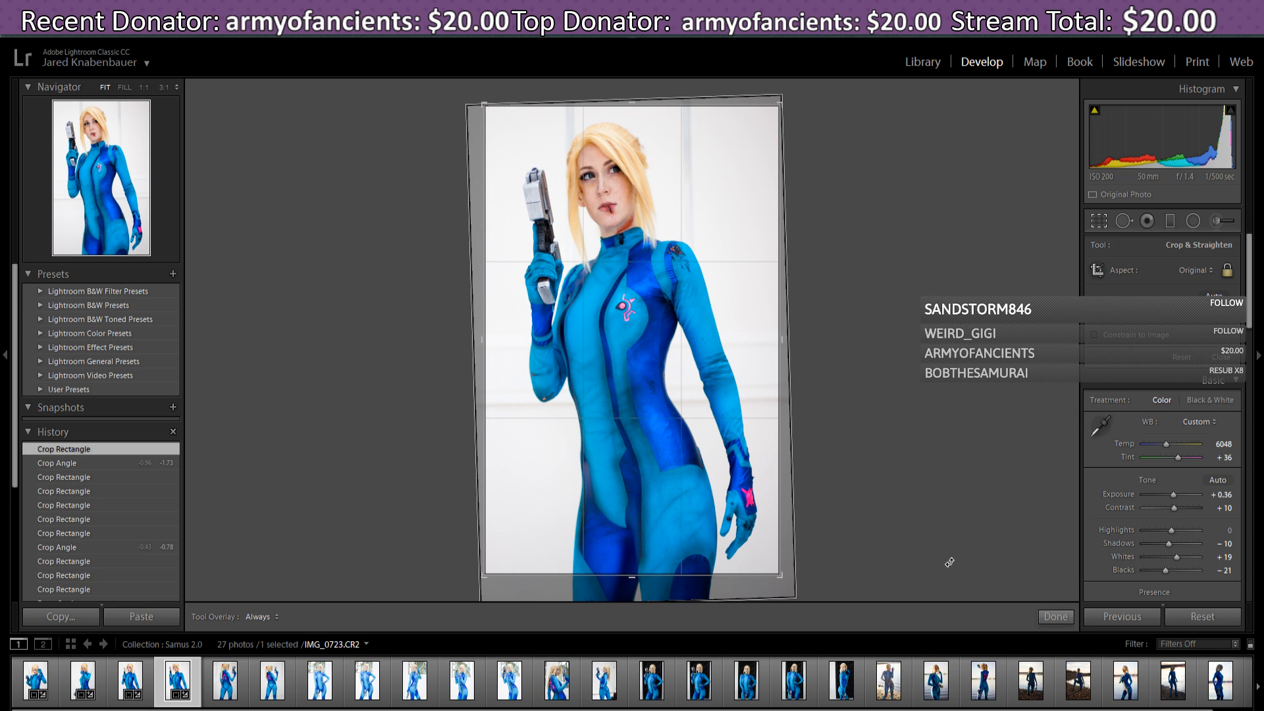
left_click(1054, 616)
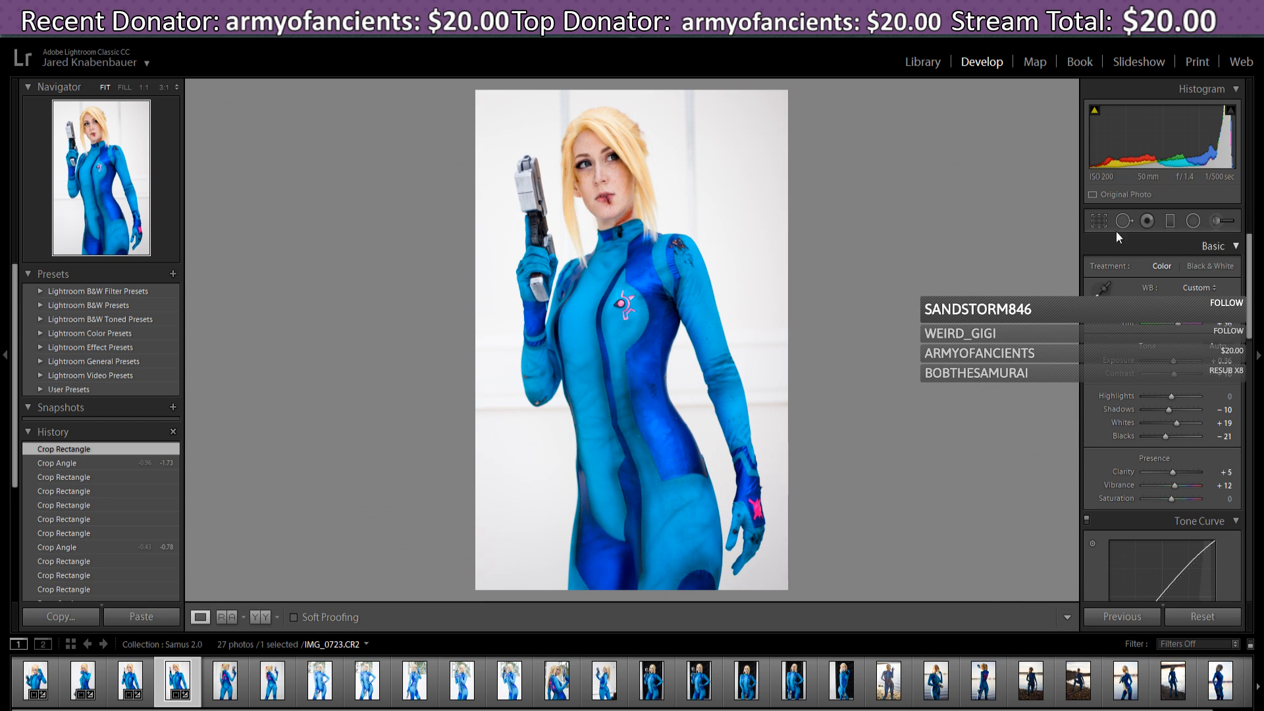
- Shift the photo slightly right in the crop and commit the final framing
left_click(1099, 220)
left_click_drag(763, 361, 765, 362)
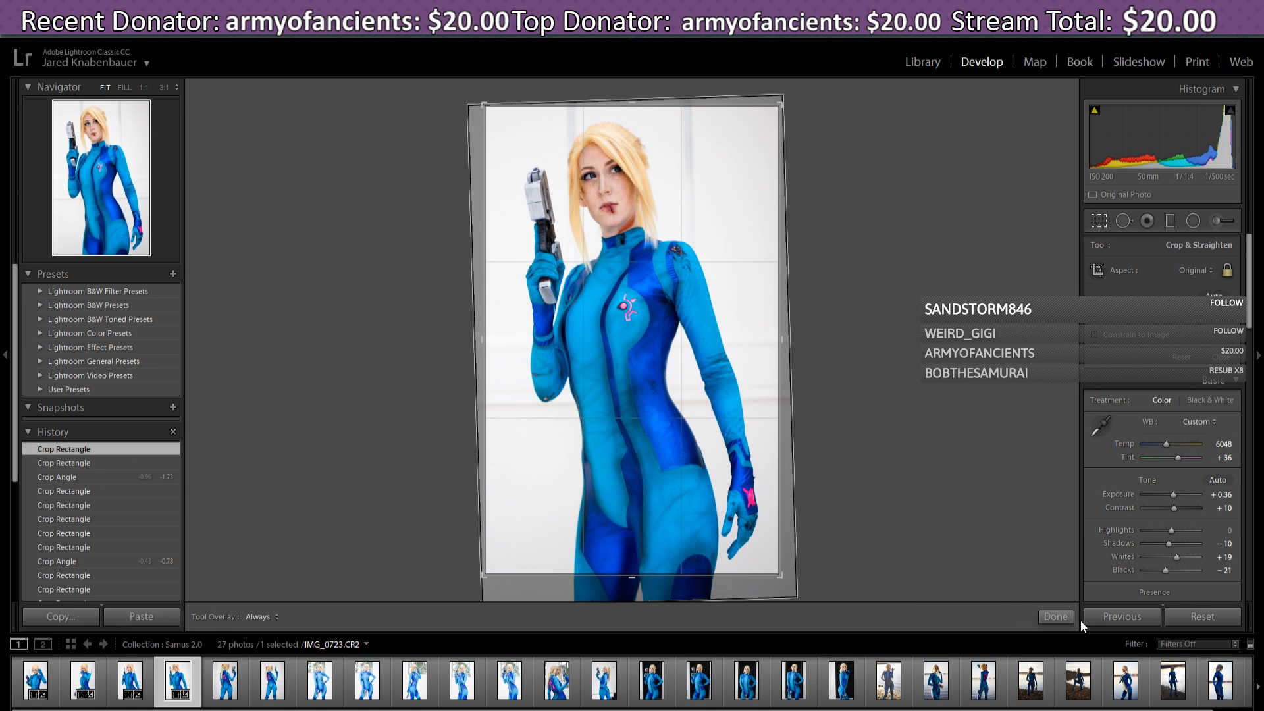
left_click(1056, 617)
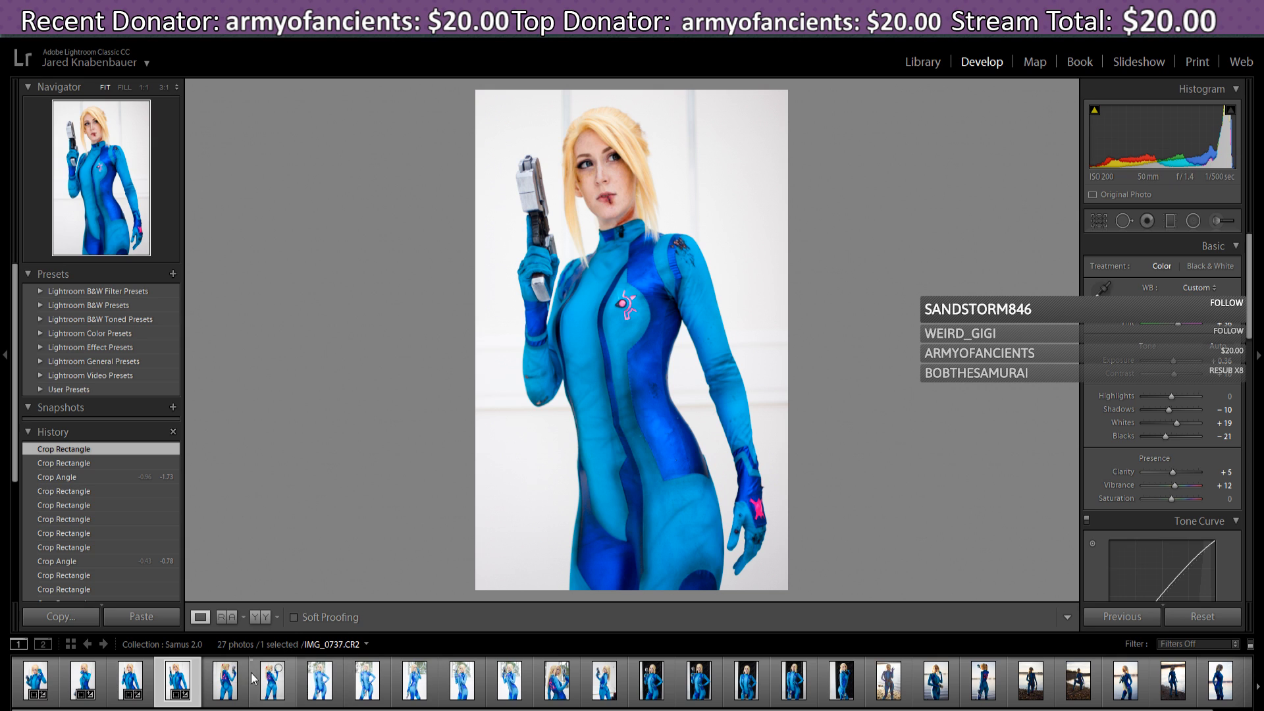
- Open IMG_0731, paste the previous settings, and reset its tilted crop to full frame
left_click(221, 688)
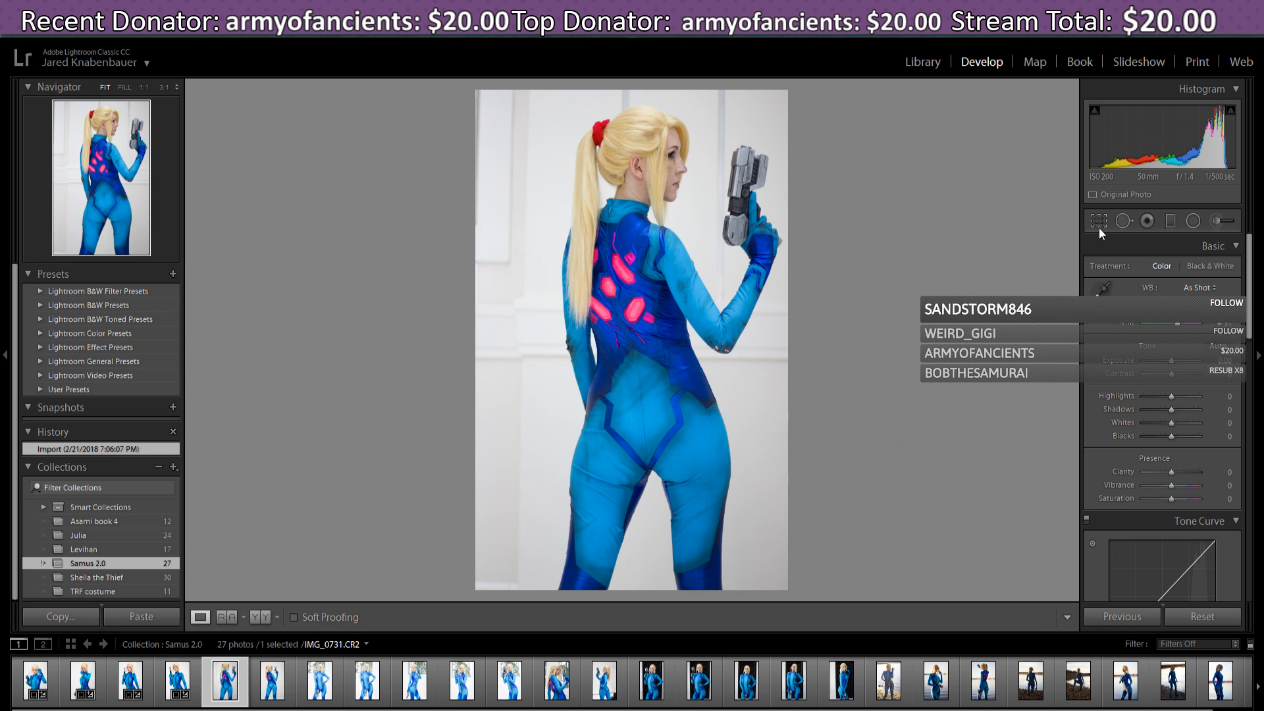
left_click(1123, 617)
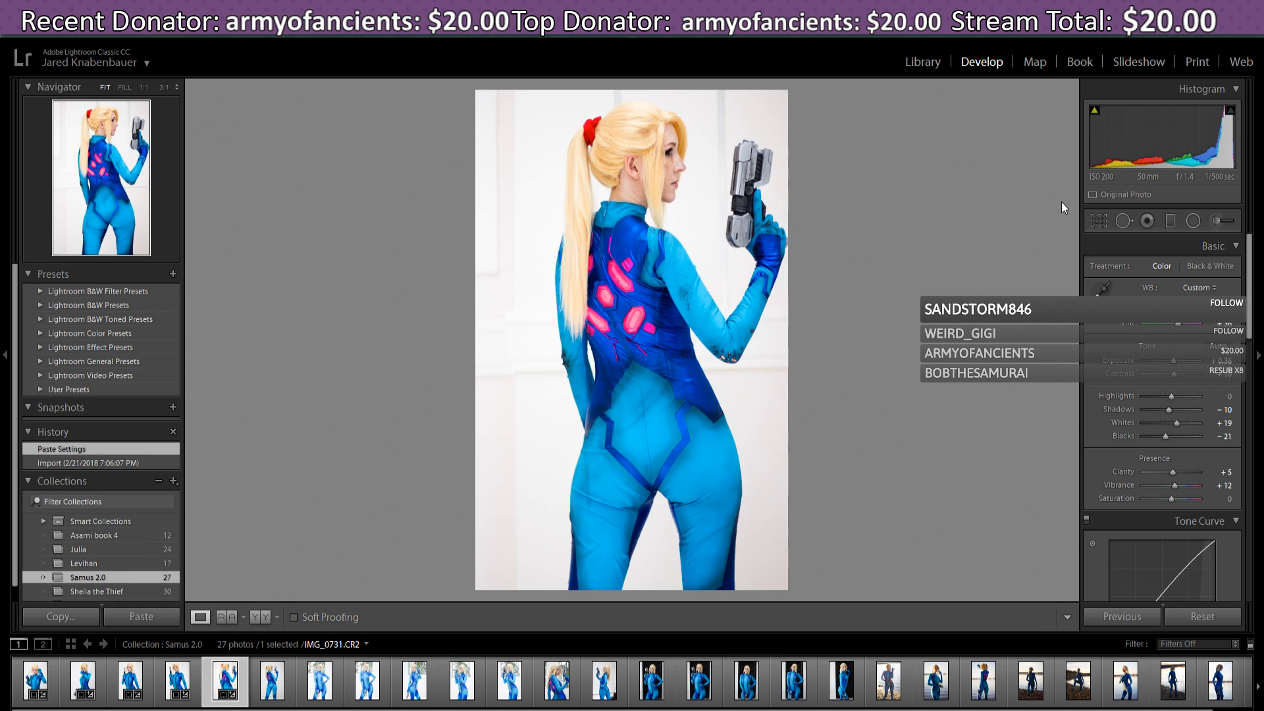
left_click(1095, 222)
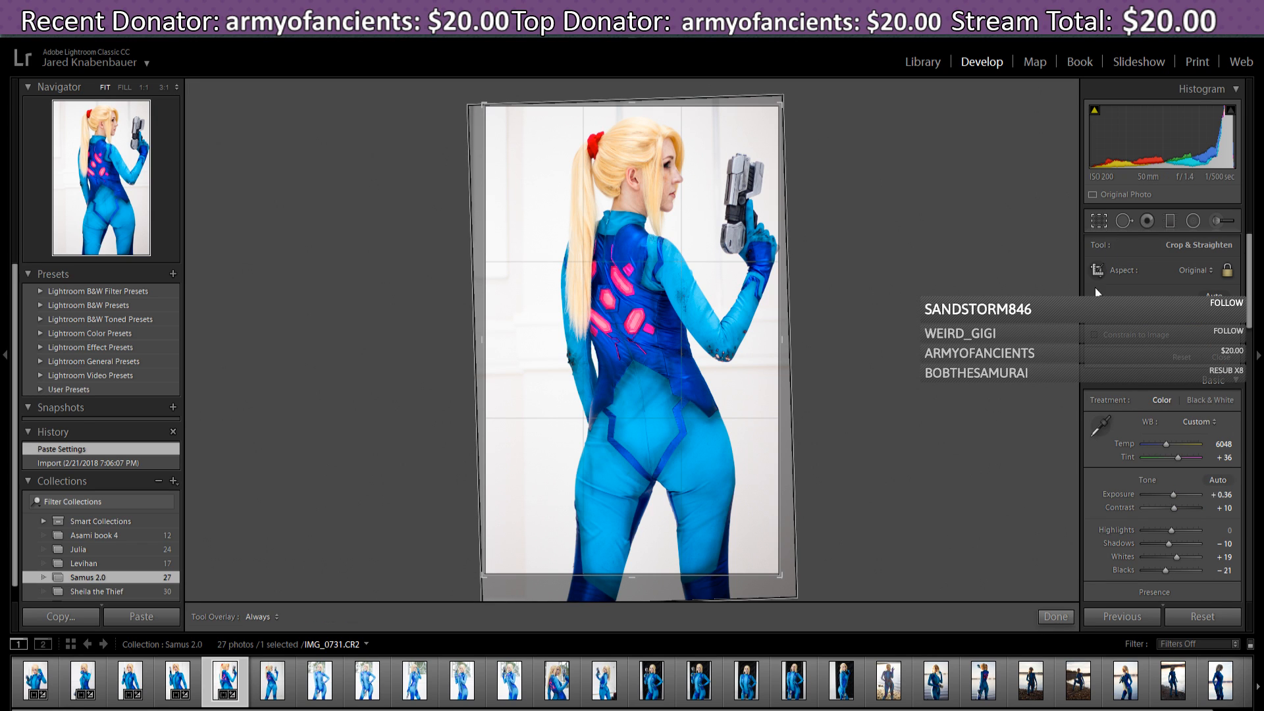
left_click(1184, 358)
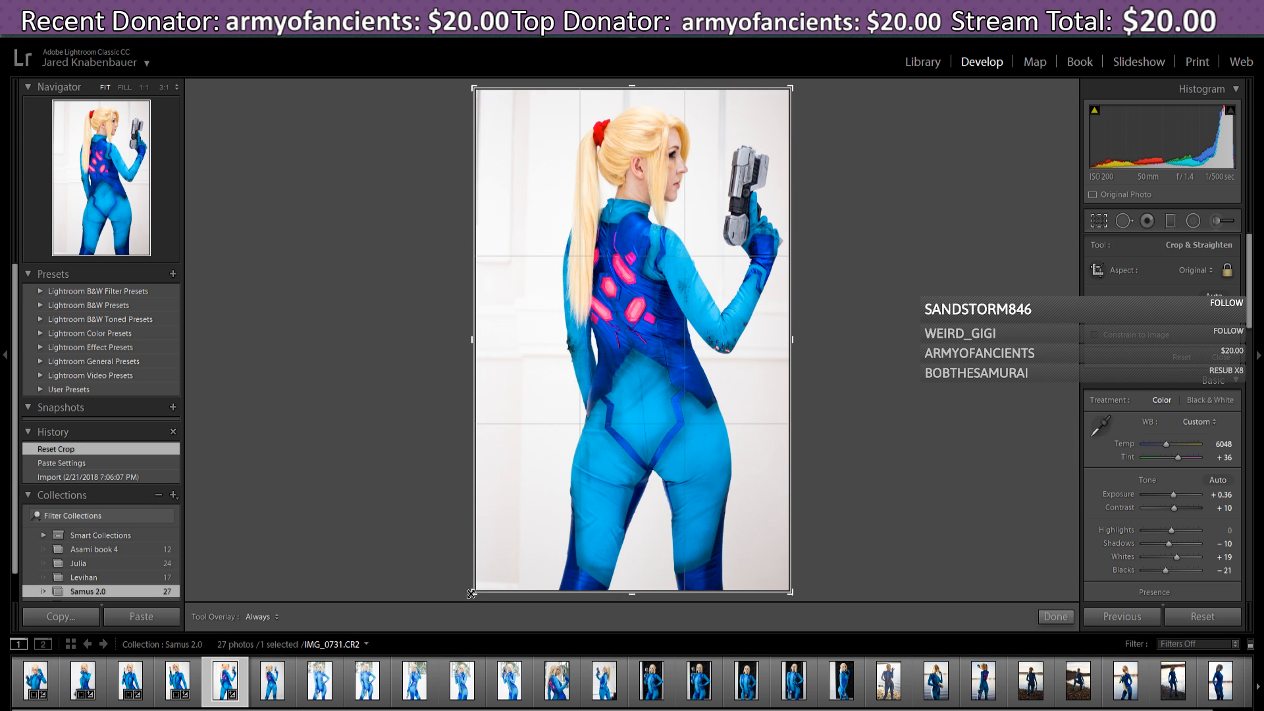
- Trim the crop from the bottom-left, re-centre Samus, and apply the crop
left_click_drag(471, 594, 494, 574)
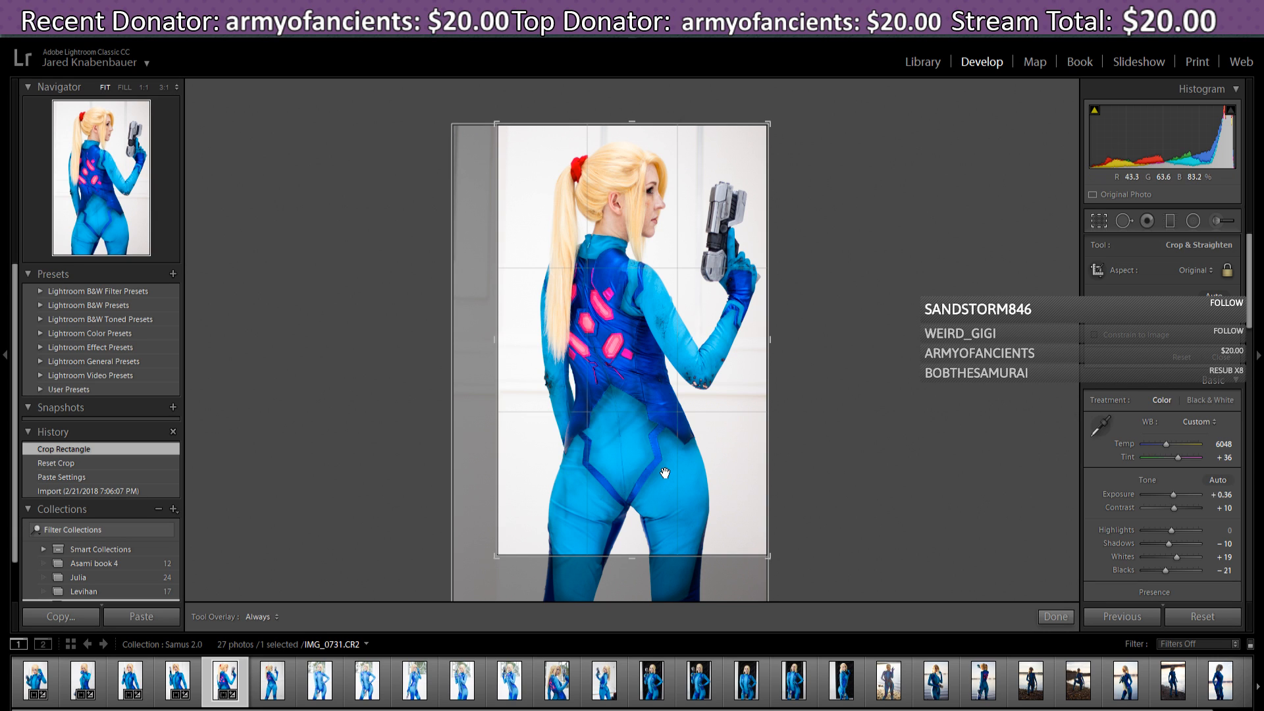
left_click_drag(666, 474, 659, 473)
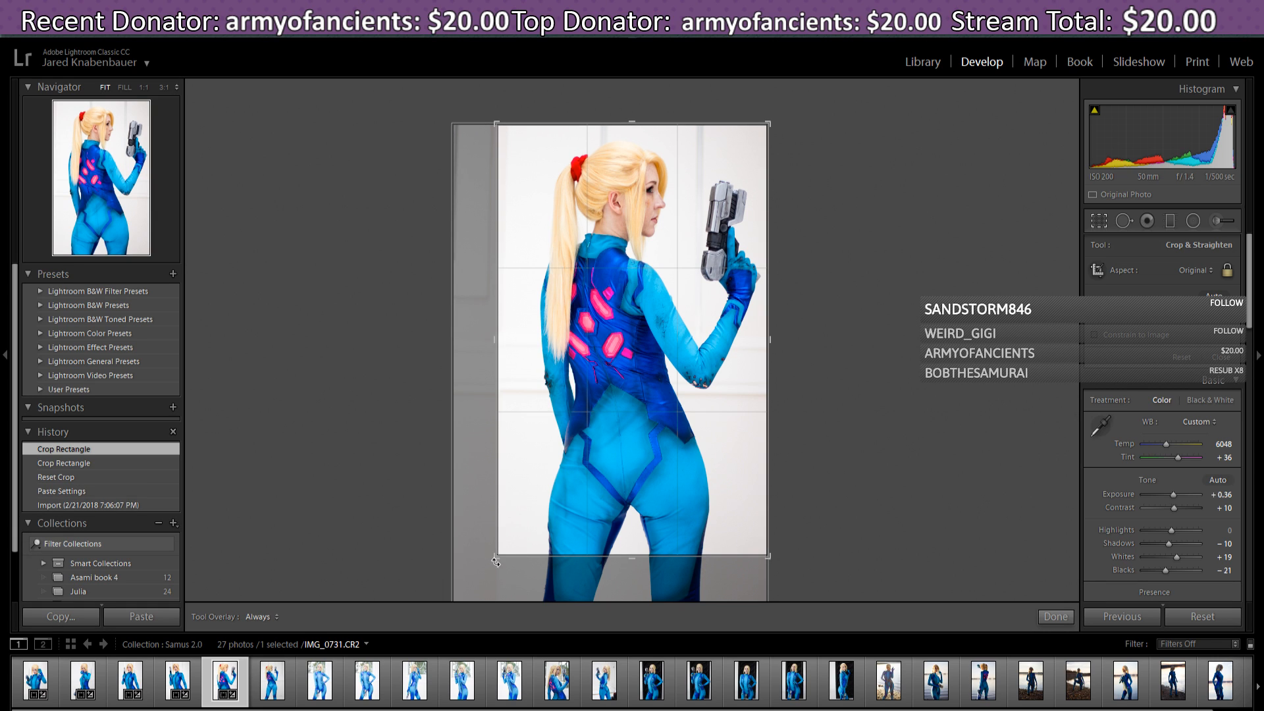
left_click_drag(496, 559, 502, 557)
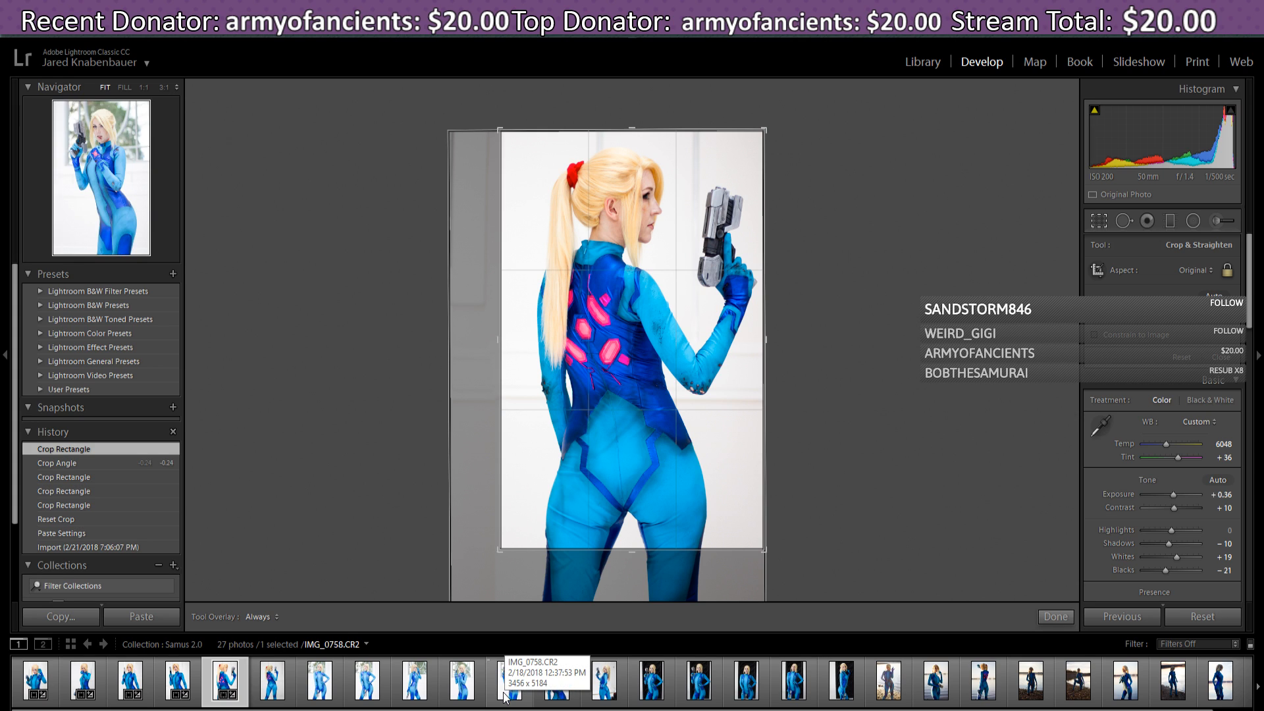
left_click(703, 441)
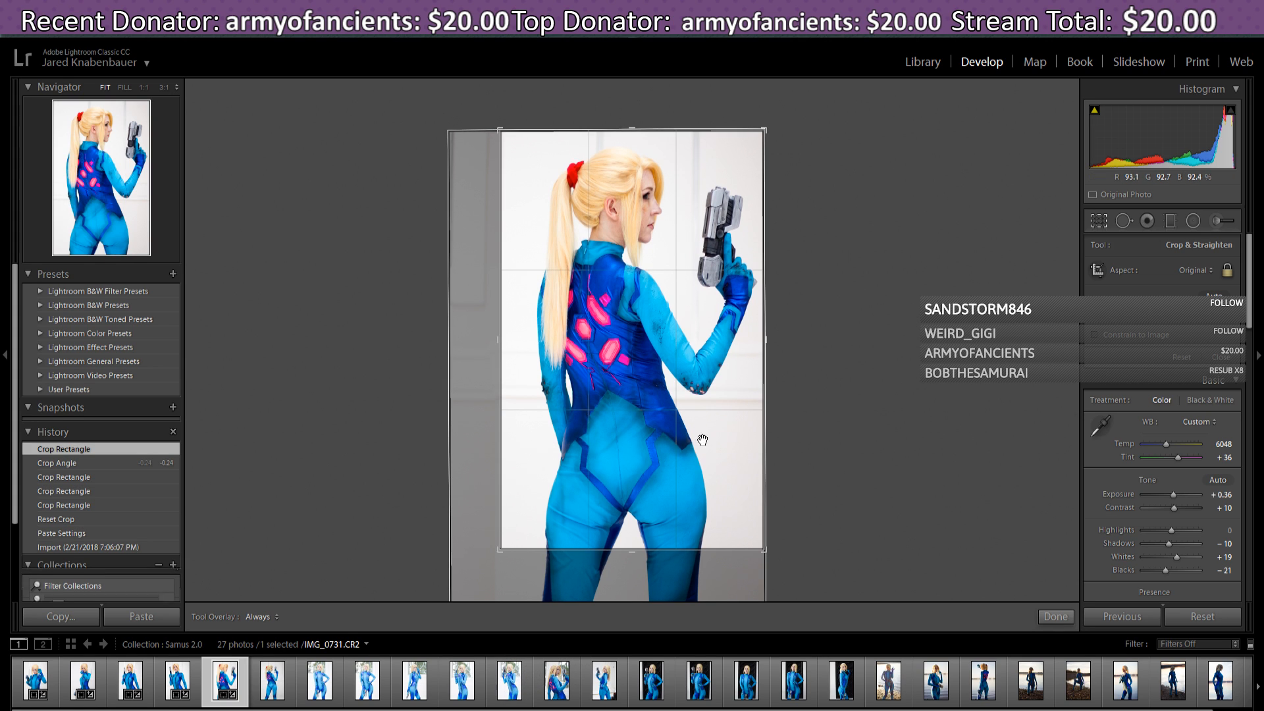
left_click(1043, 611)
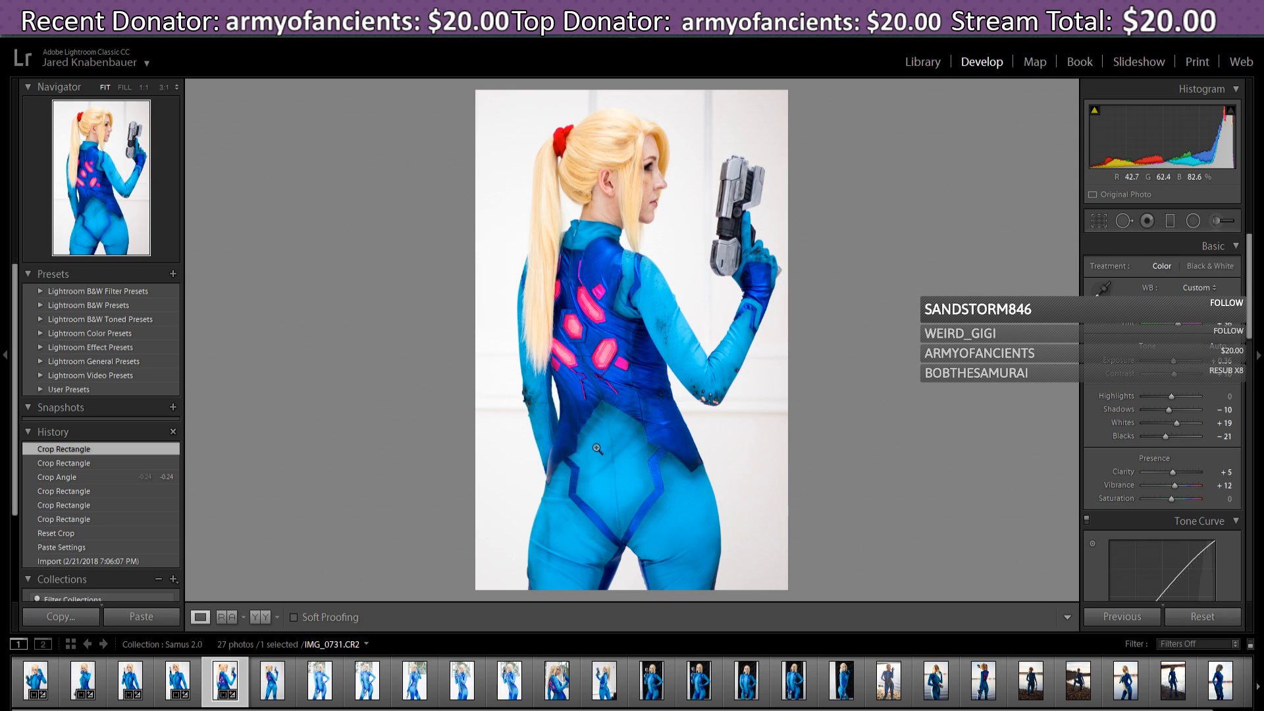
- Open IMG_0737 and paste the previous photo's settings onto it
left_click(274, 688)
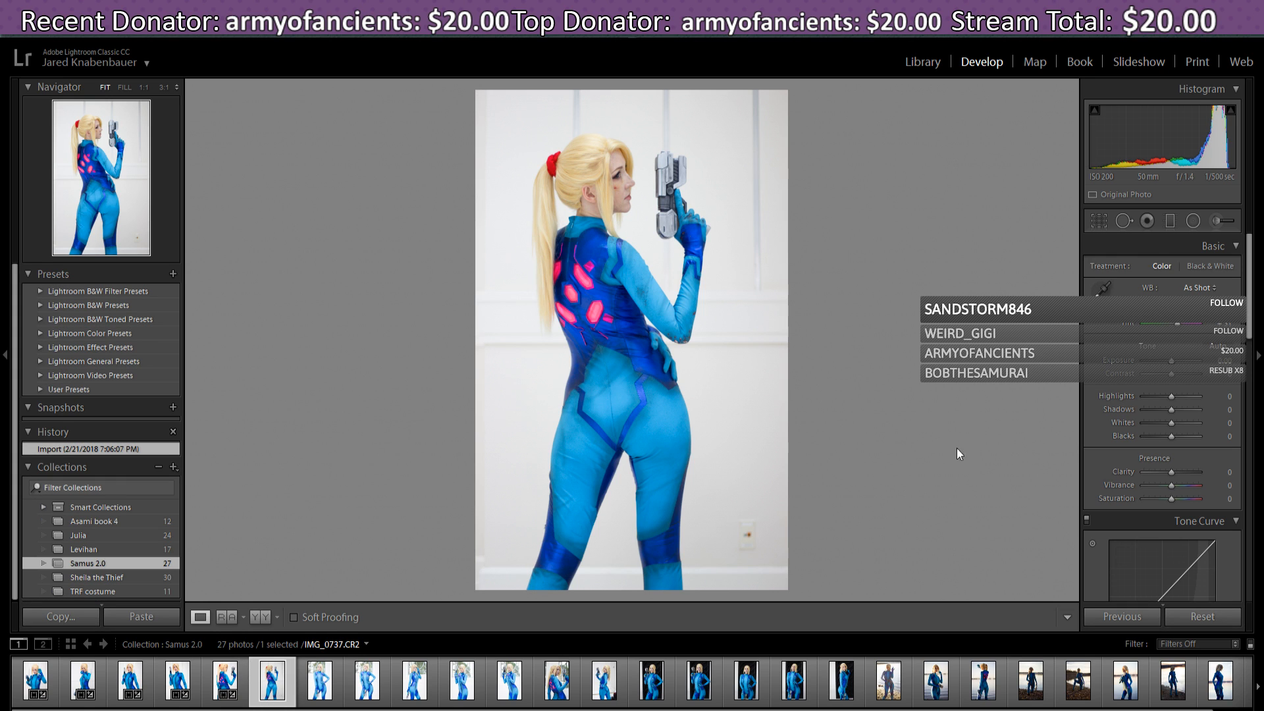
left_click(1126, 617)
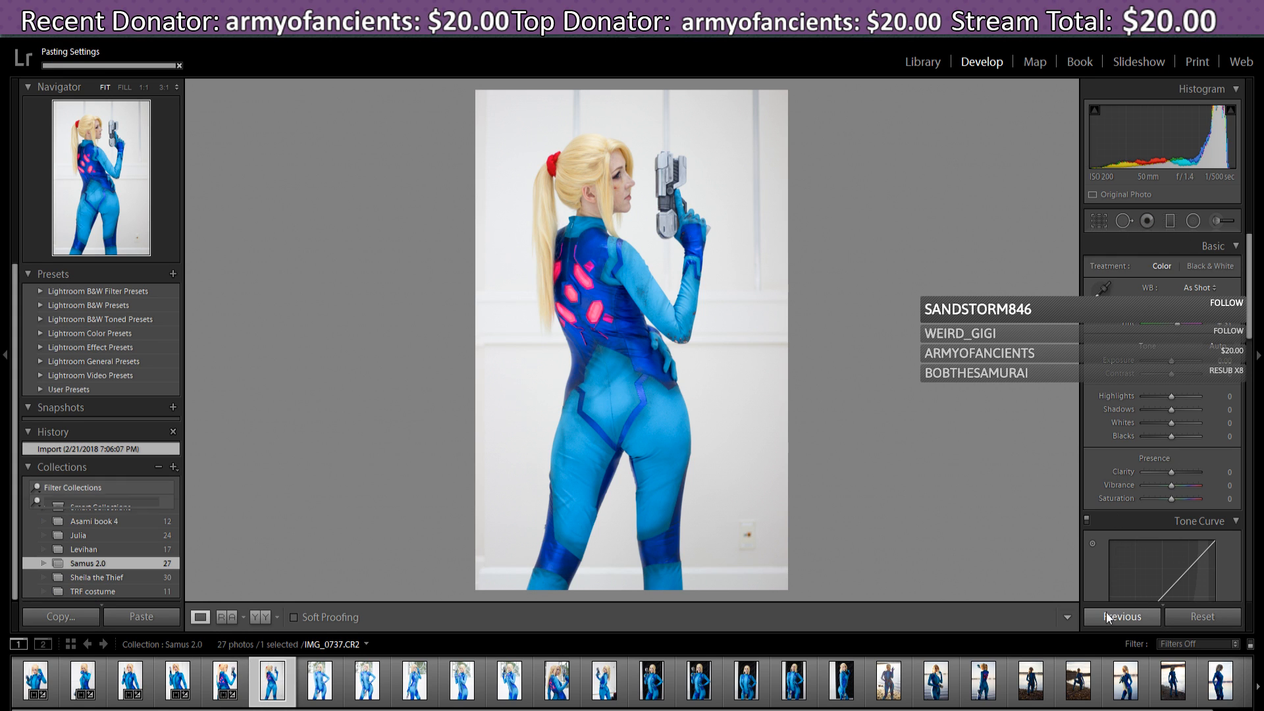
- Trim the IMG_0737 crop from top-right and bottom-right, rotate it slightly level, and apply
left_click(1098, 222)
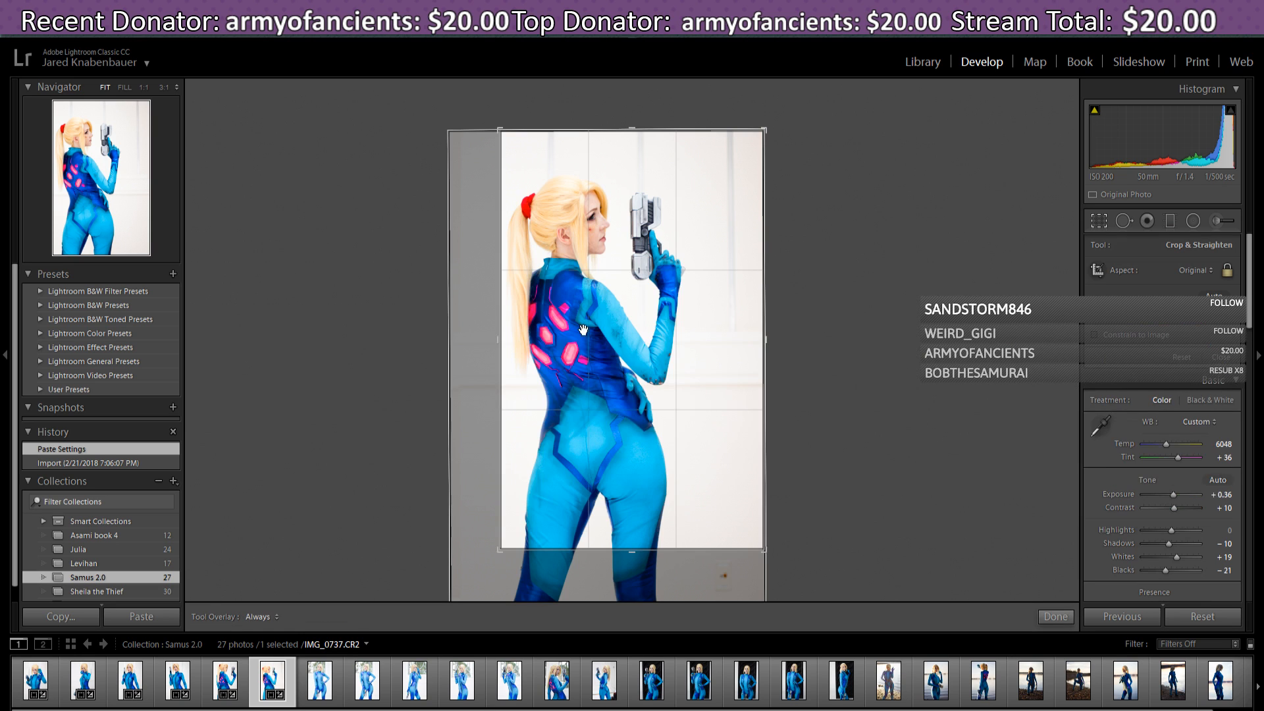
left_click_drag(624, 320, 660, 321)
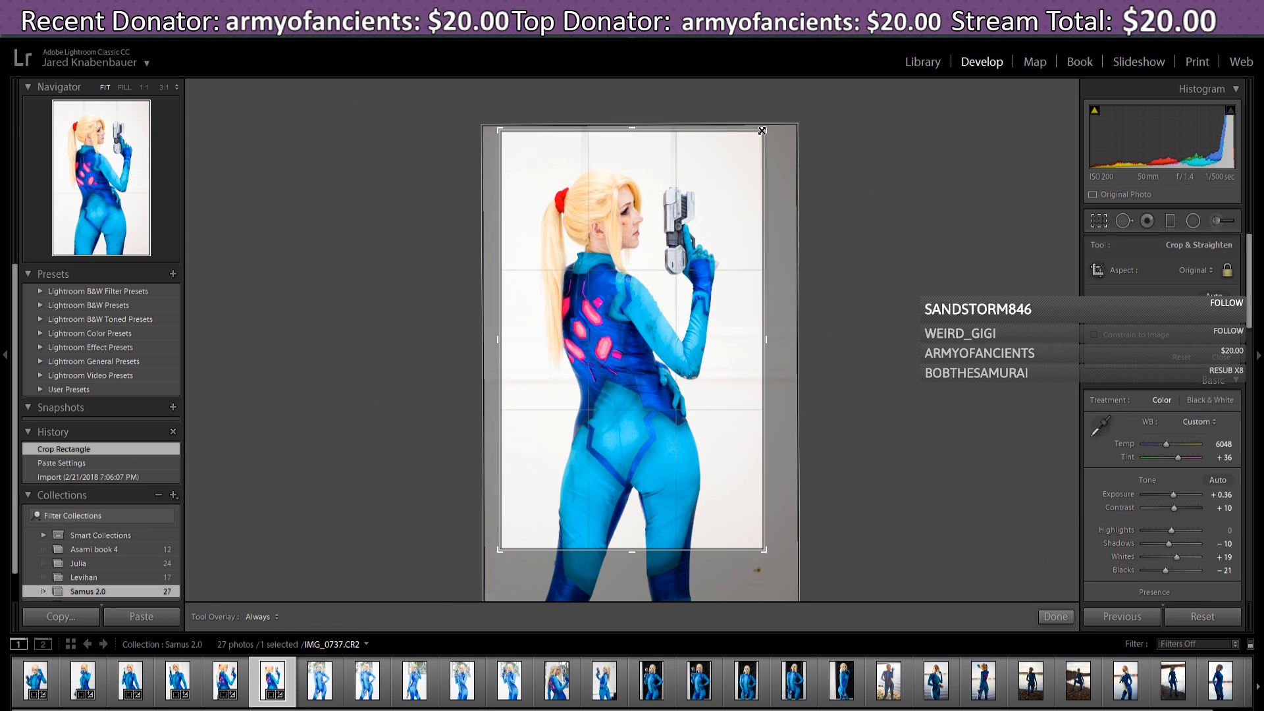
left_click_drag(763, 129, 750, 138)
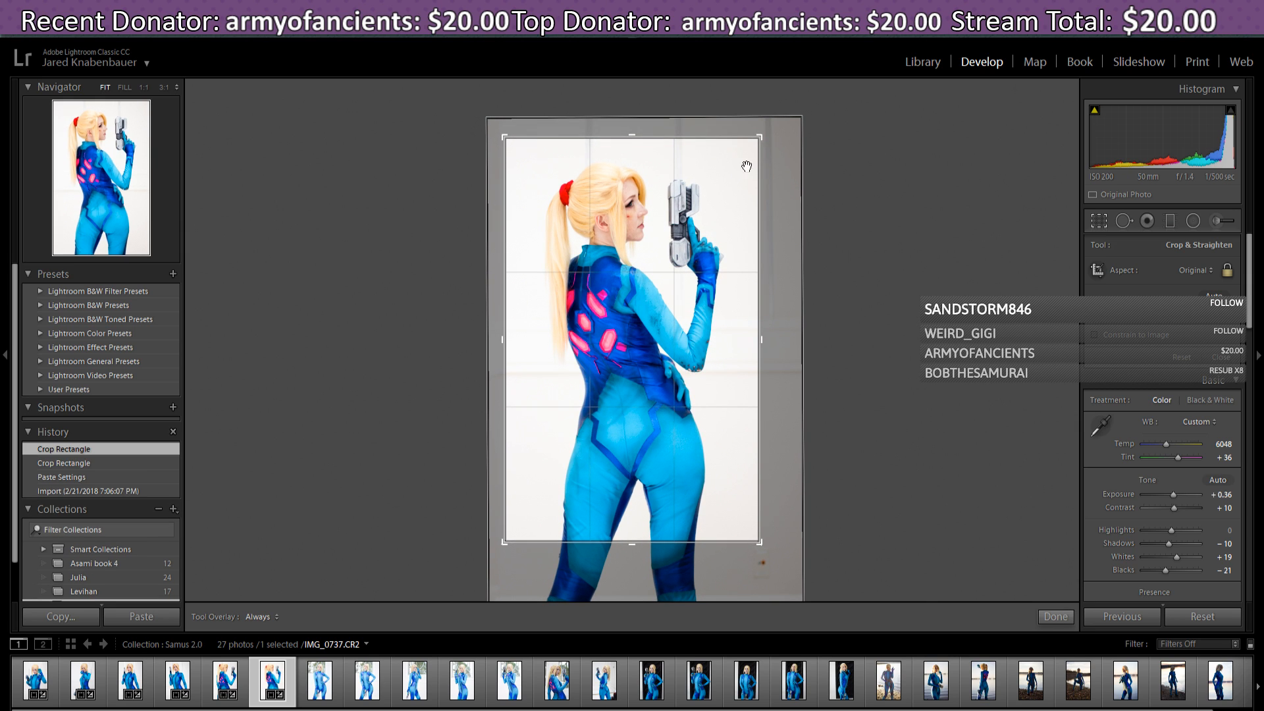
mouse_move(711, 323)
left_mouse_down()
mouse_move(713, 349)
mouse_move(697, 319)
left_mouse_up()
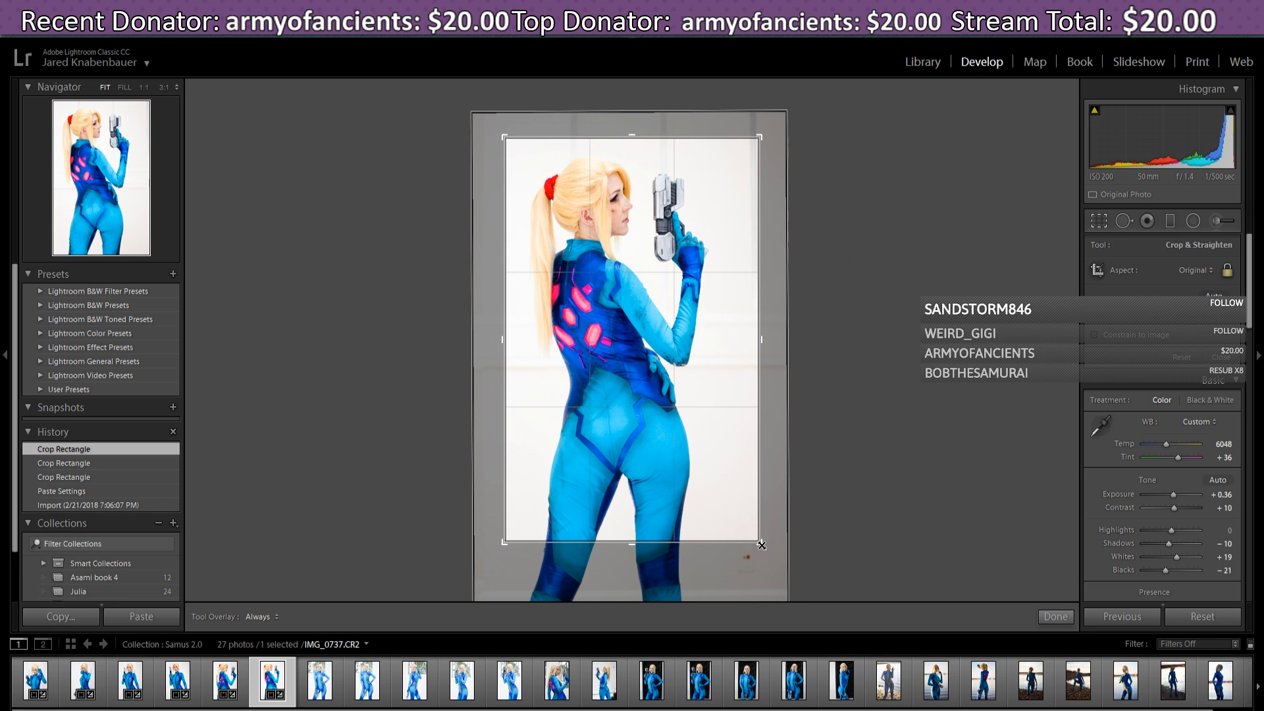
left_click_drag(761, 545, 723, 461)
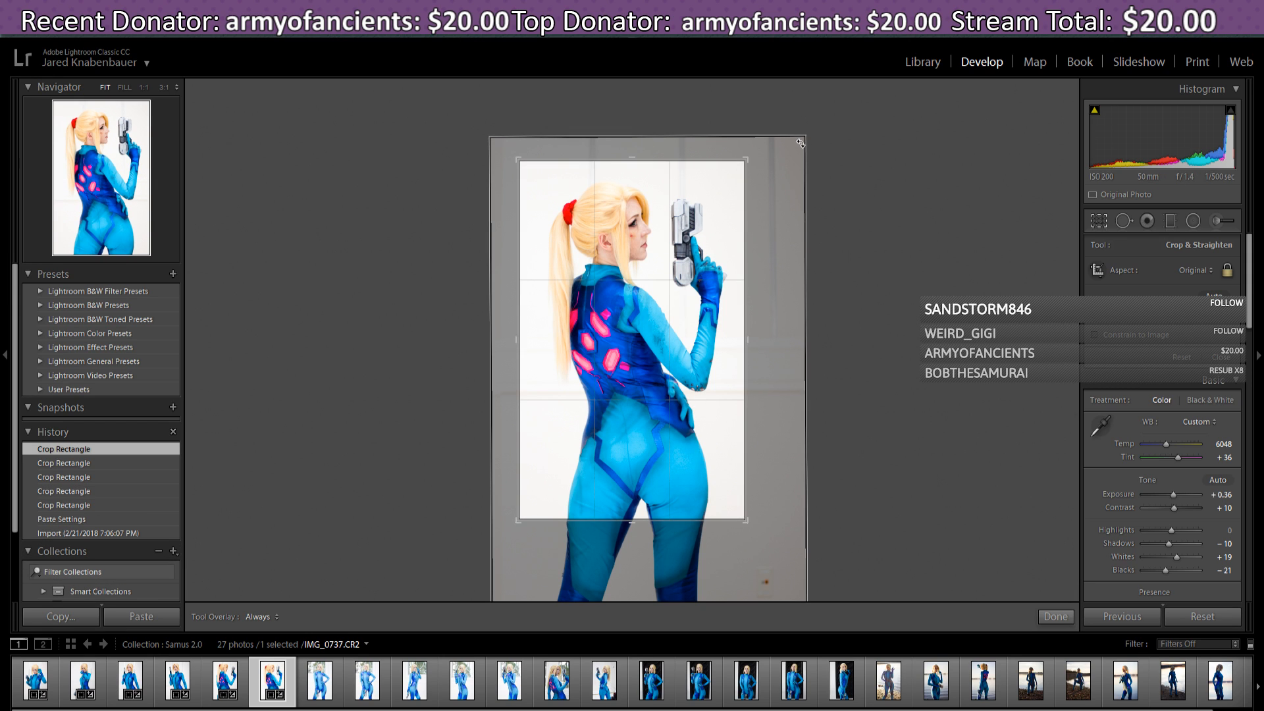
mouse_move(761, 152)
left_mouse_down()
mouse_move(763, 174)
mouse_move(763, 160)
left_mouse_up()
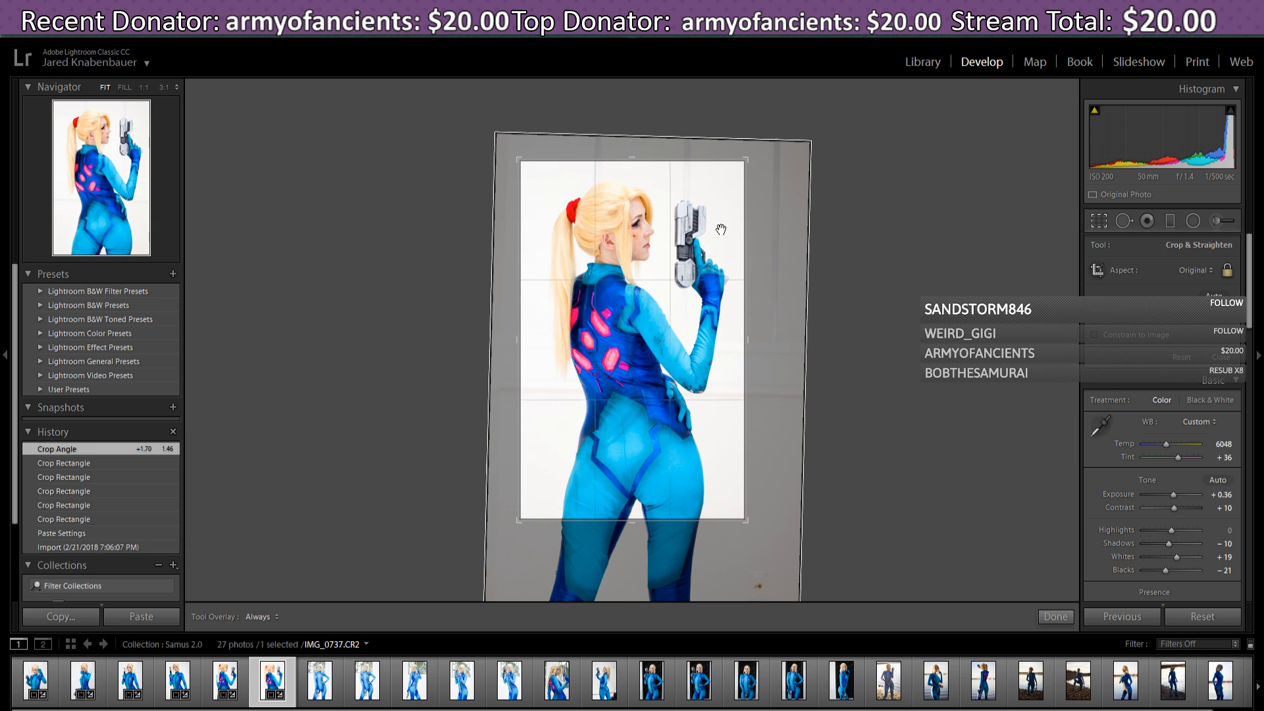
left_click(726, 231)
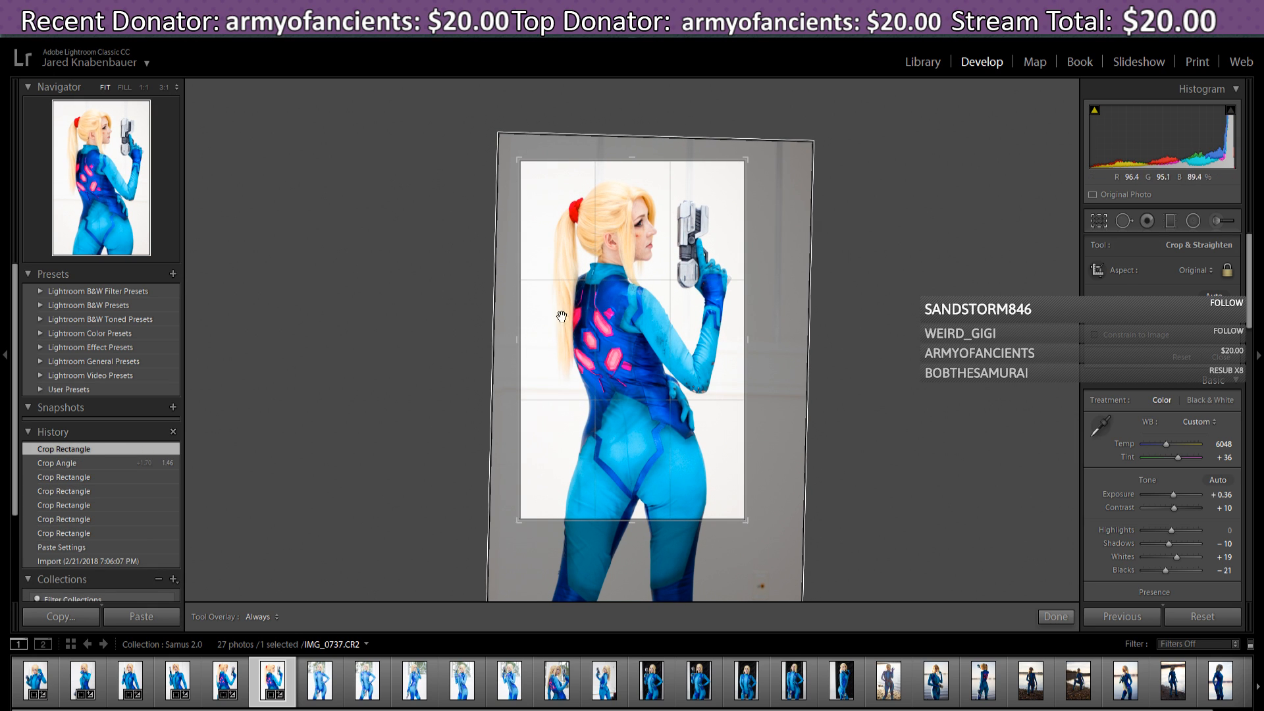
left_click_drag(705, 325, 701, 327)
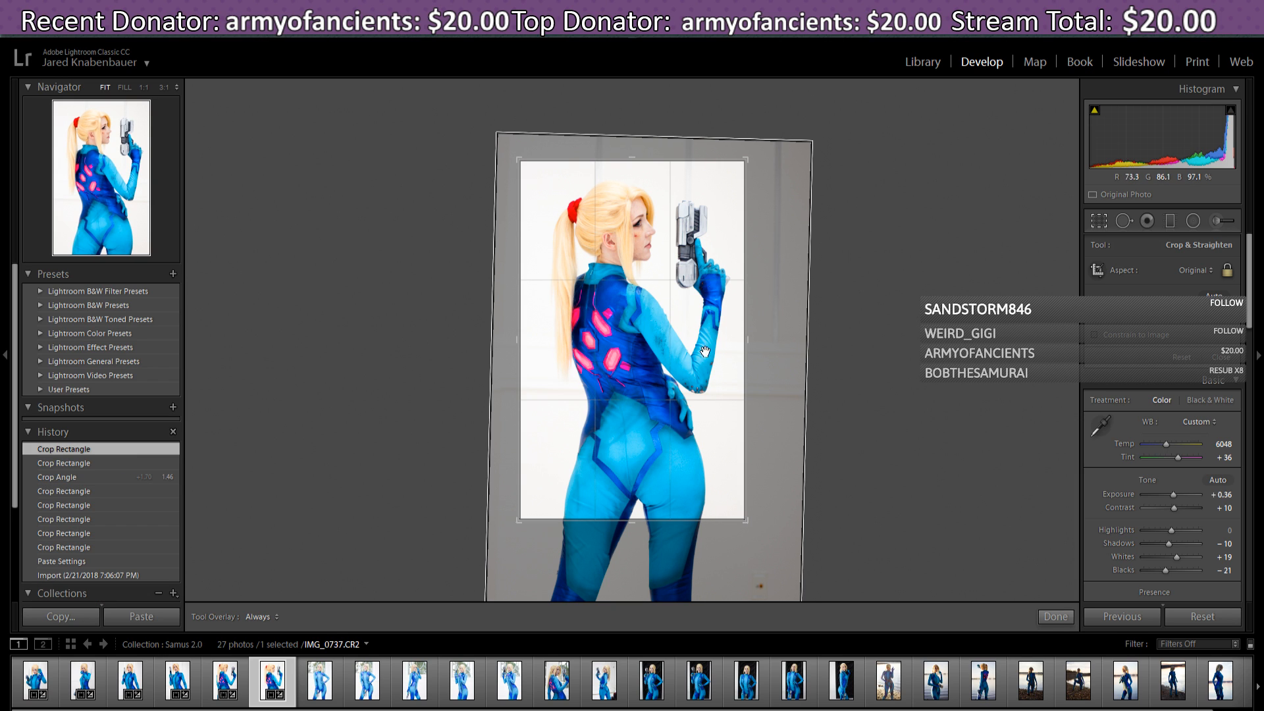
left_click(1049, 617)
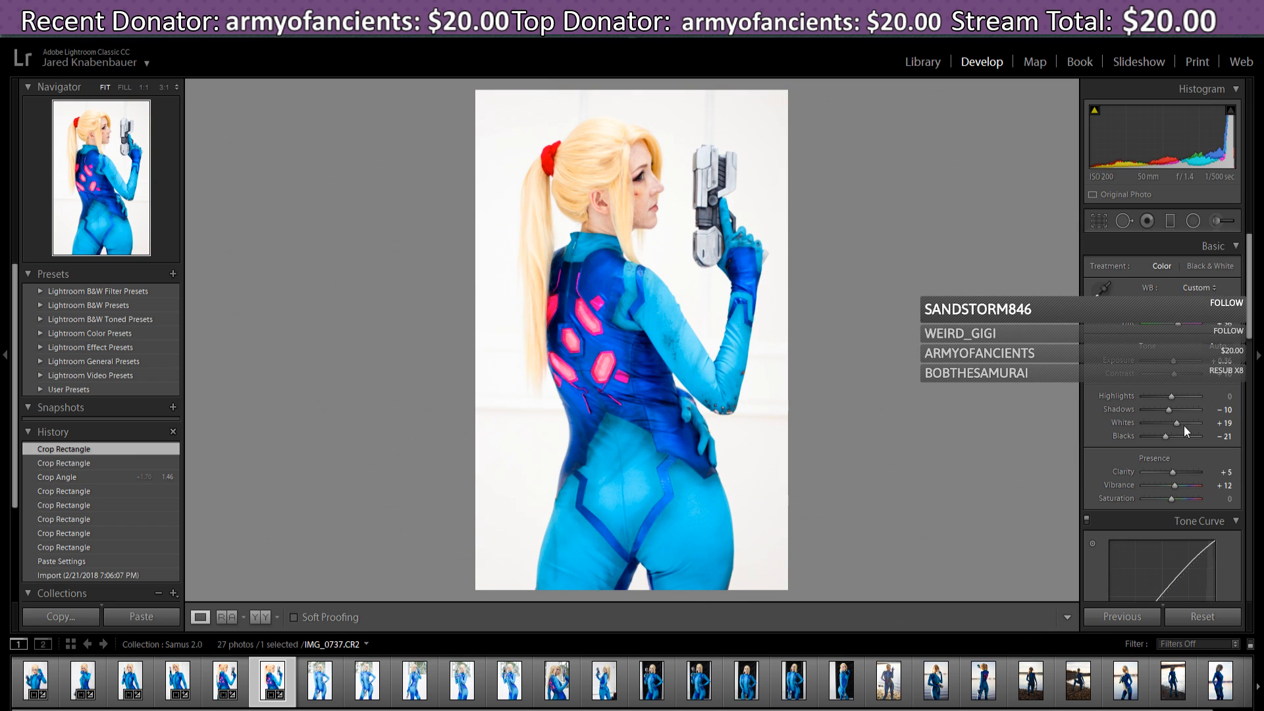
- Lower the Lights on the tone curve and bring Whites down to 0
left_click_drag(1253, 310, 1253, 330)
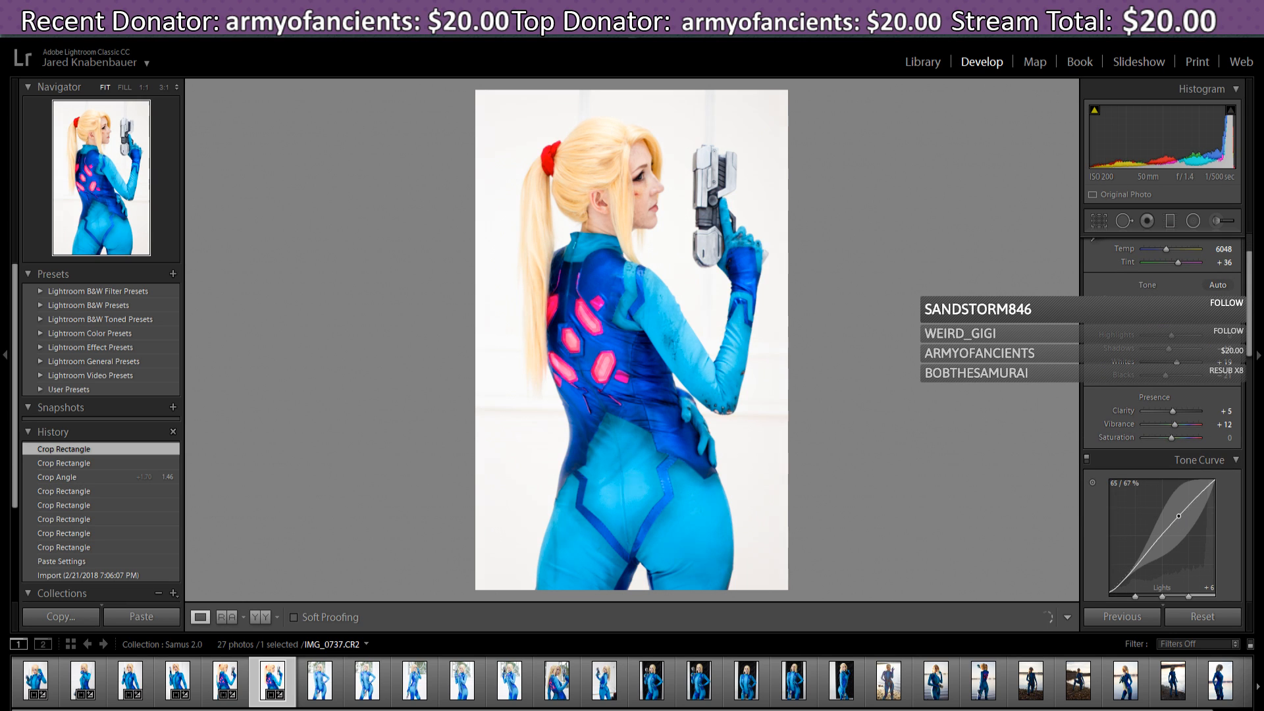
left_click_drag(1178, 516, 1179, 518)
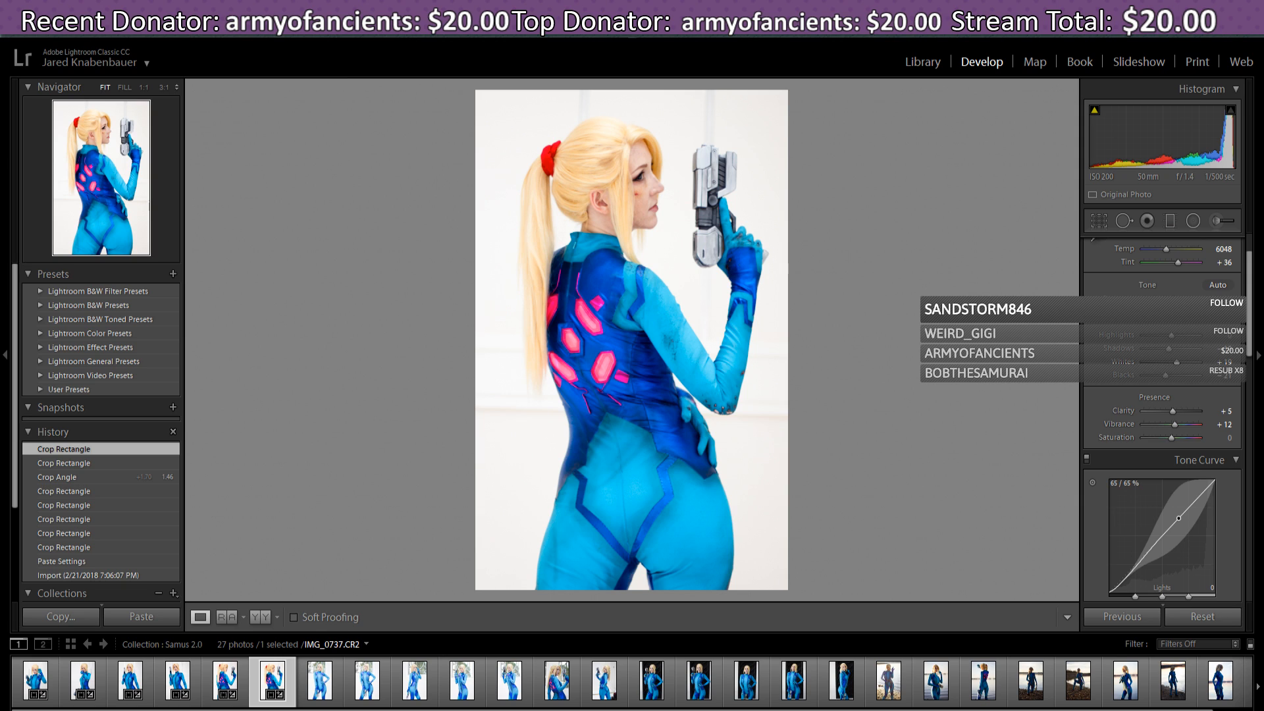
left_click_drag(1179, 518, 1179, 518)
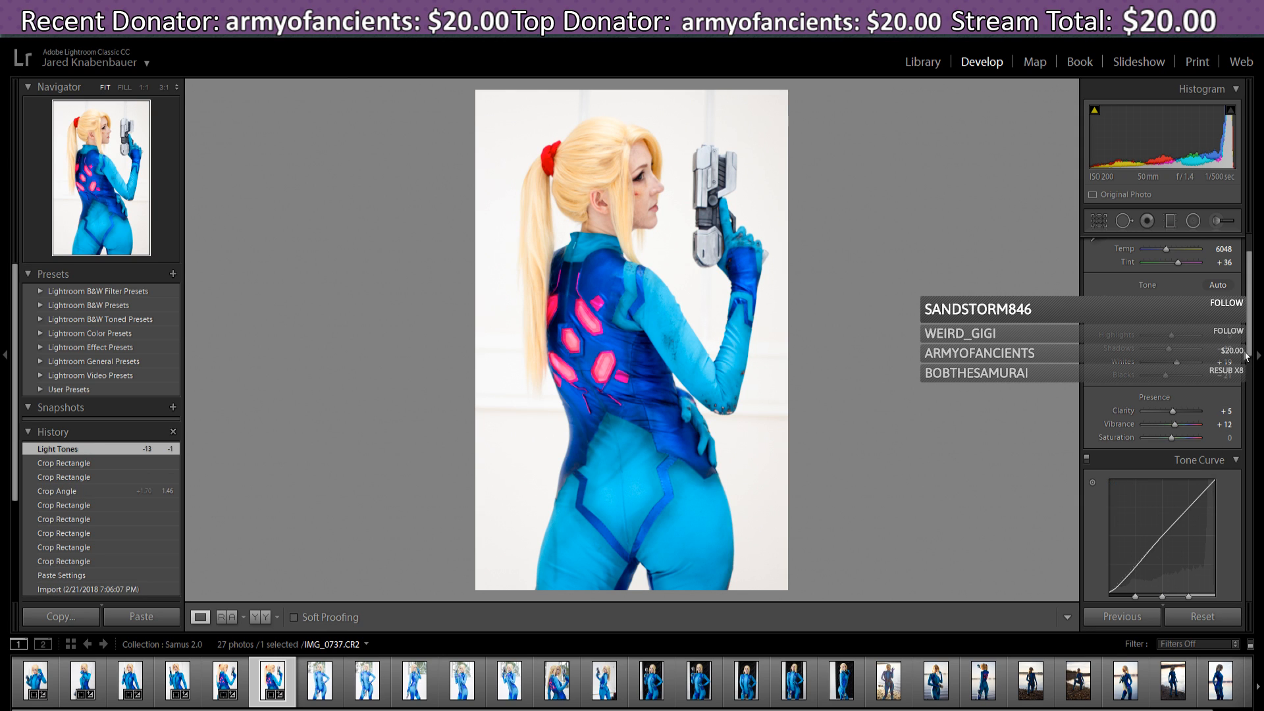
left_click_drag(1176, 362, 1172, 369)
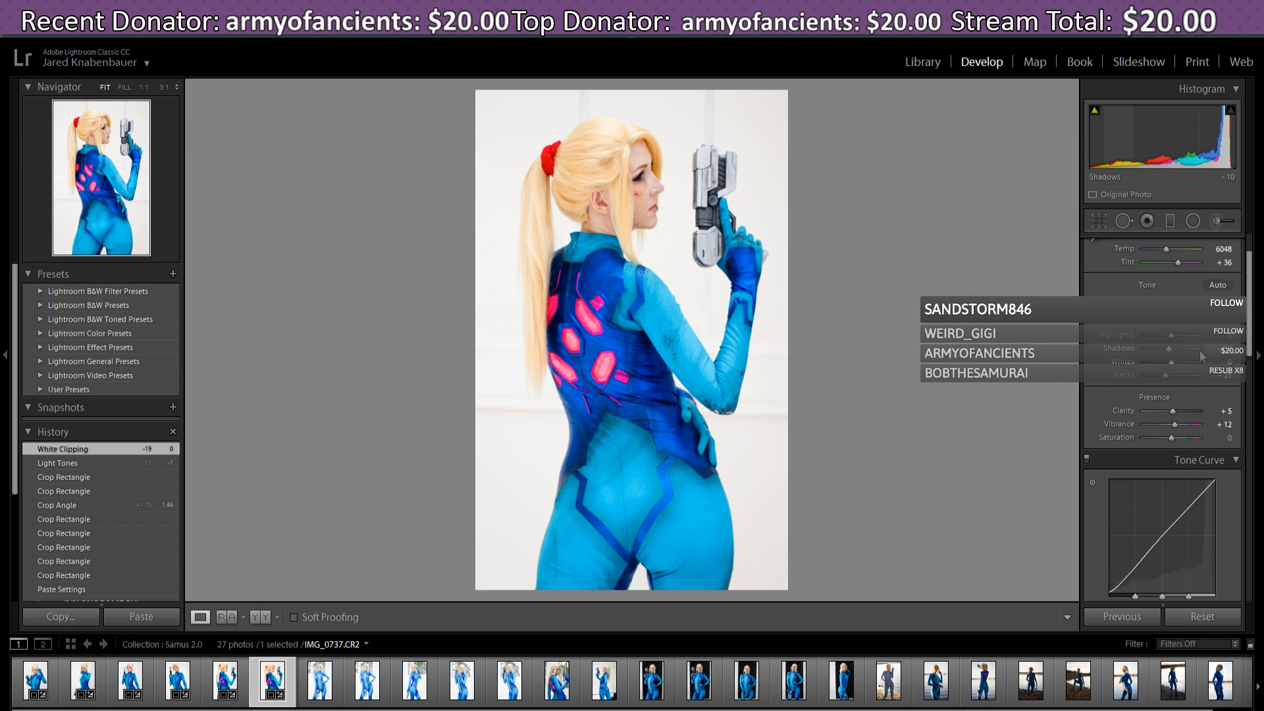
- Darken the Darks on the tone curve and compare against the back-view photo IMG_0731
left_click_drag(1250, 321, 1250, 339)
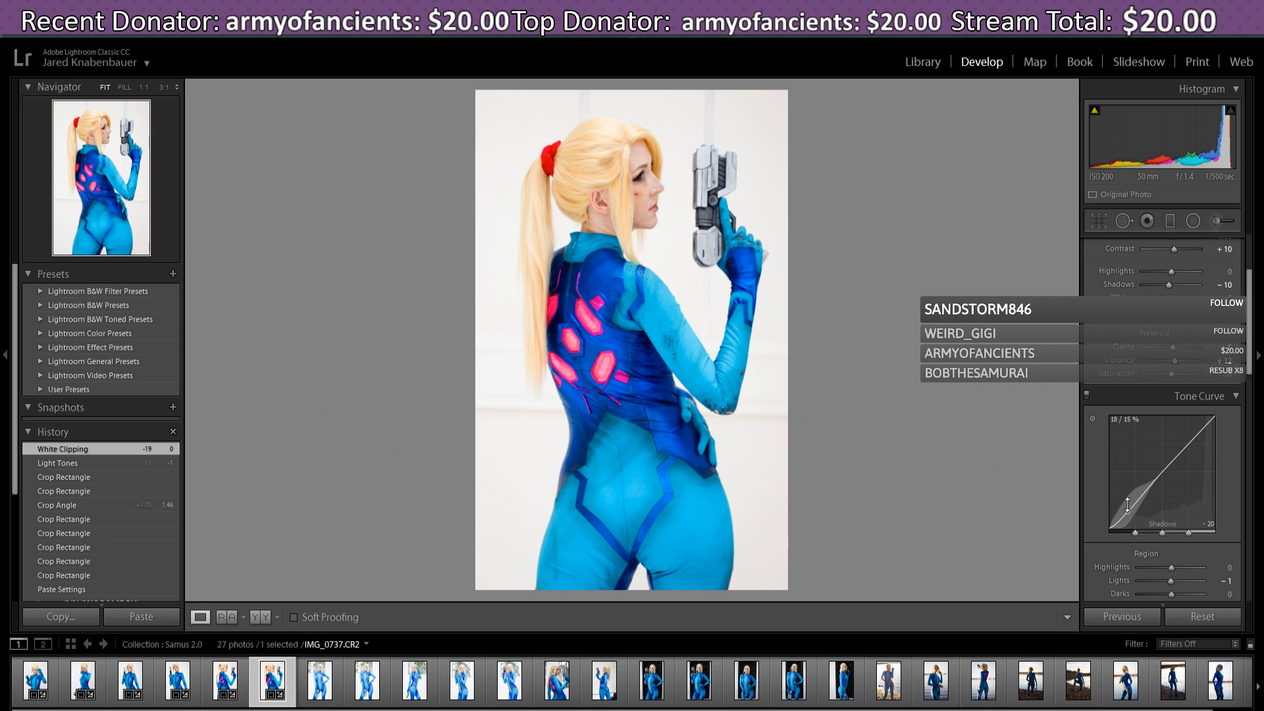
left_click_drag(1135, 504, 1135, 502)
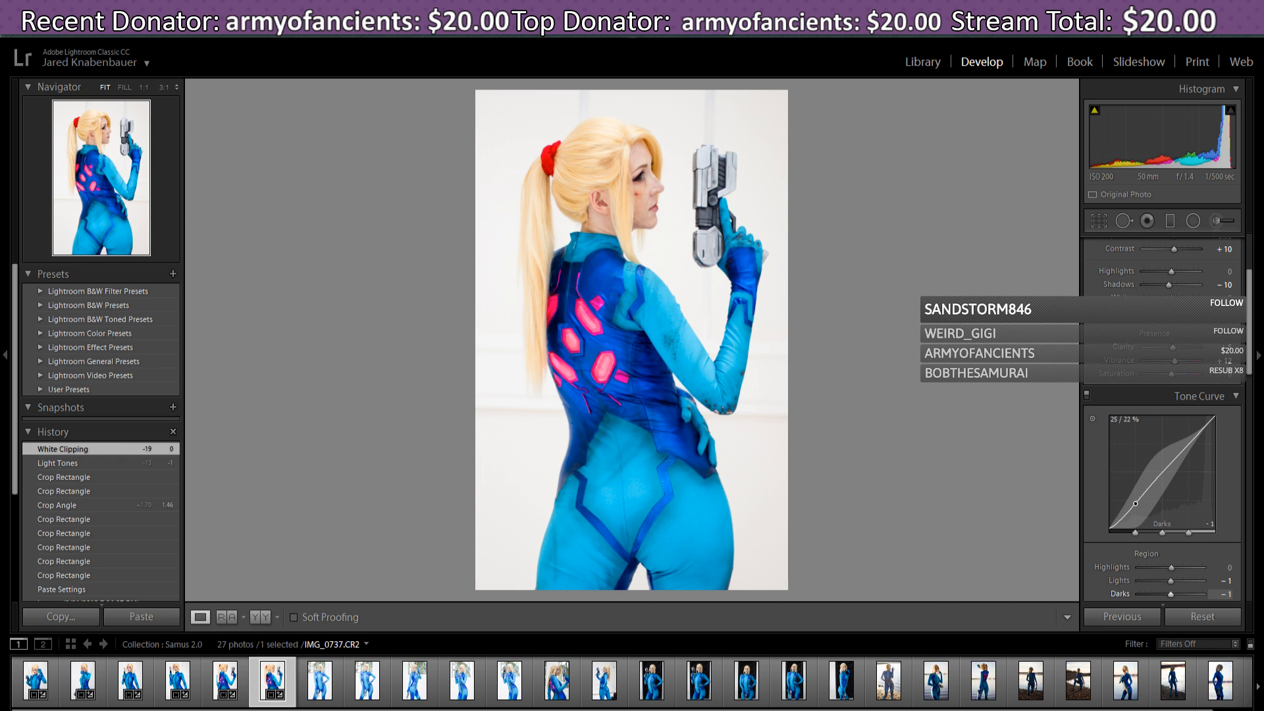
left_click_drag(1135, 504, 1135, 504)
left_click(225, 682)
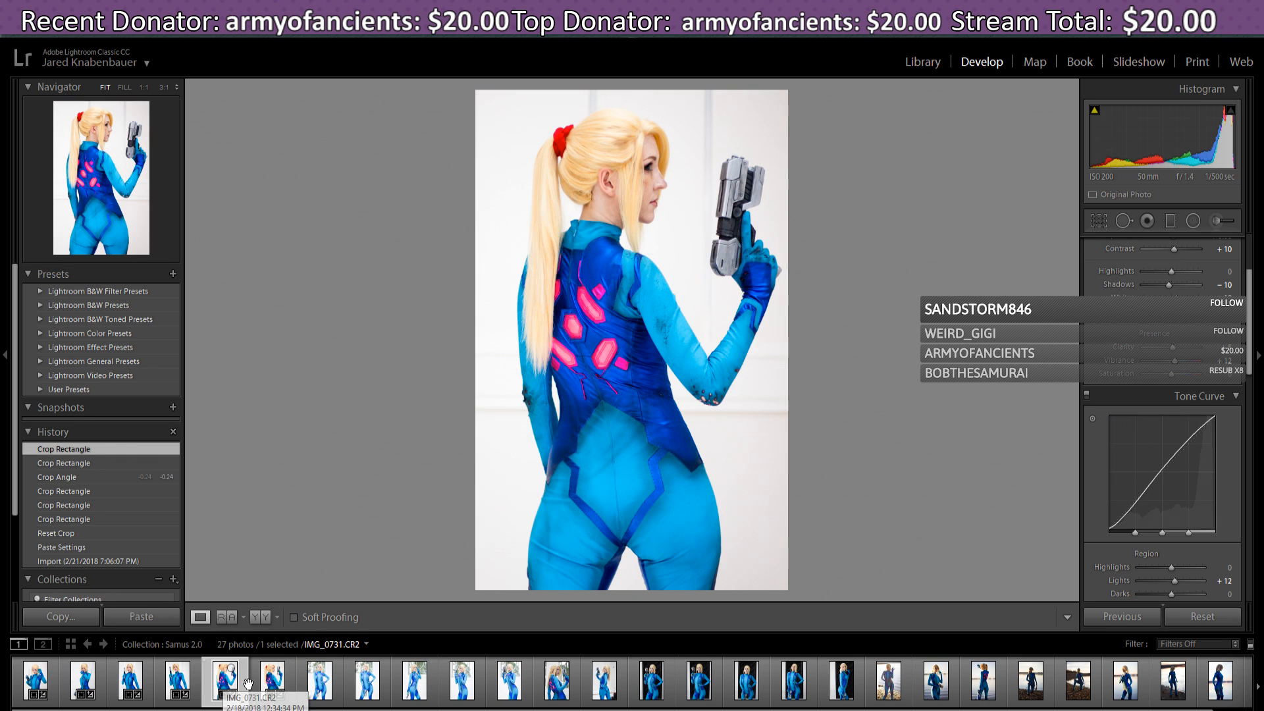
left_click(273, 682)
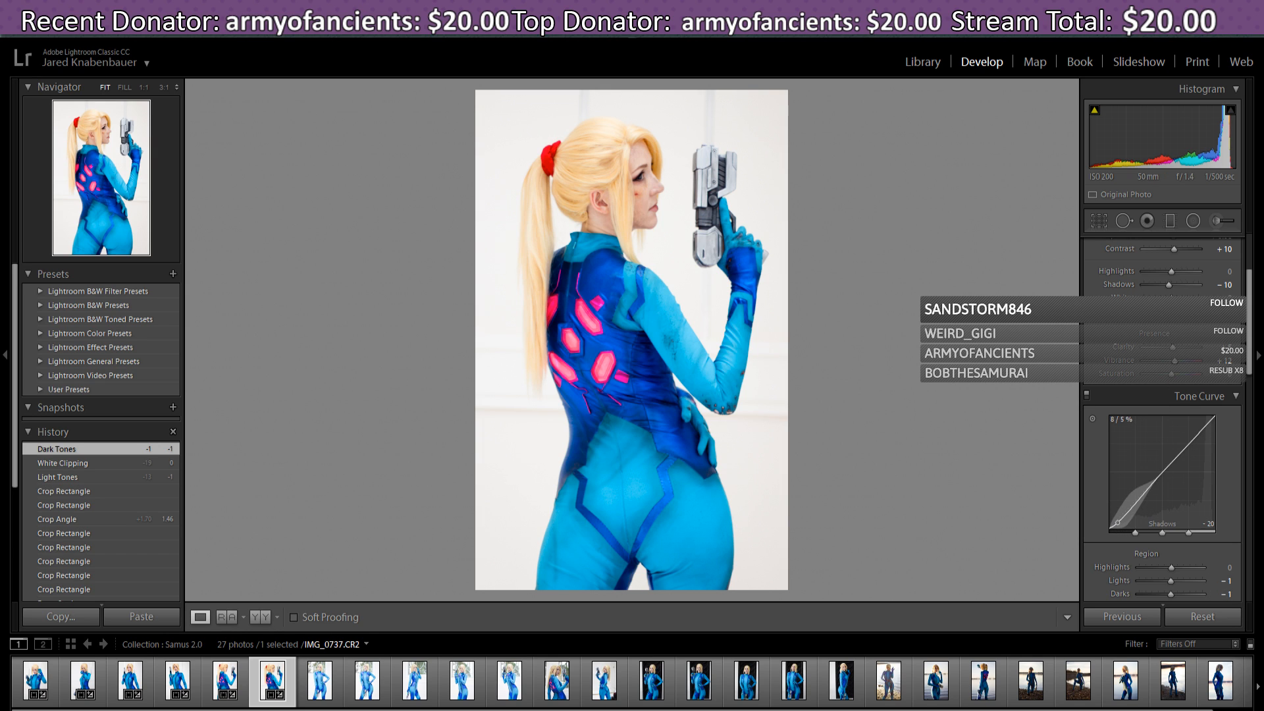
left_click_drag(1250, 366, 1261, 333)
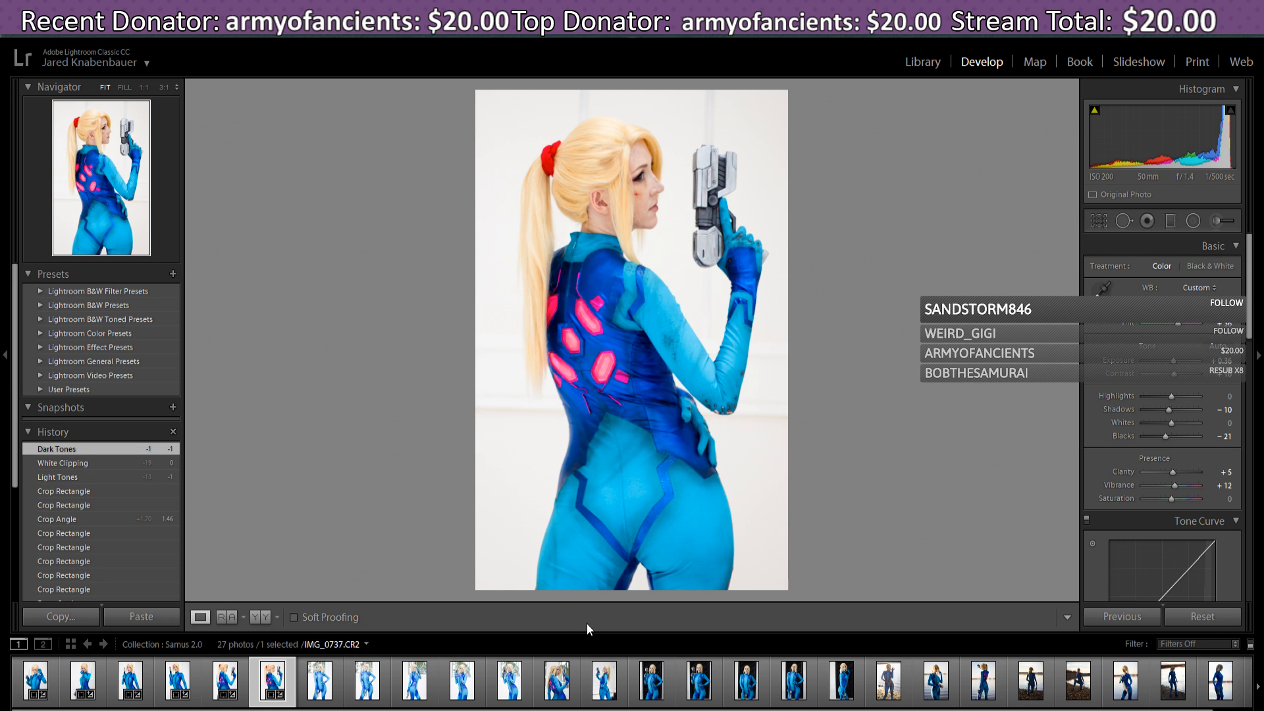
- Open IMG_0738 and paste the previous photo's develop settings onto it
left_click(319, 685)
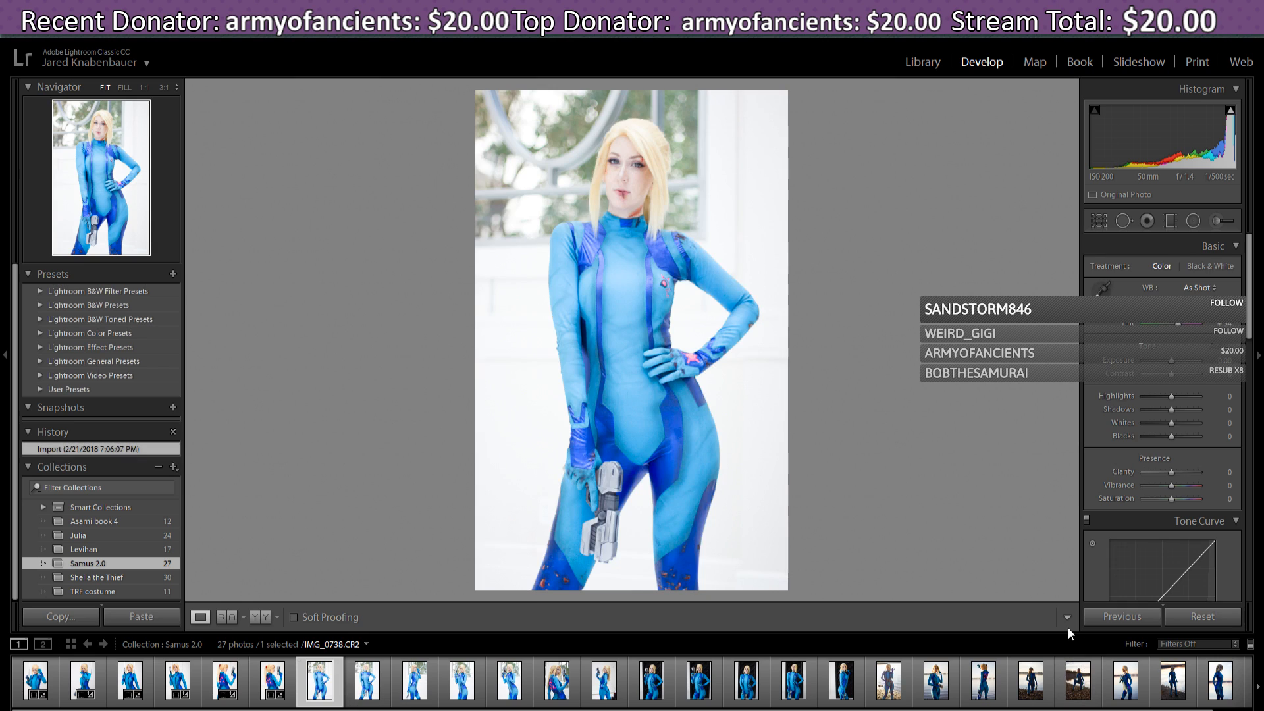
left_click(1126, 621)
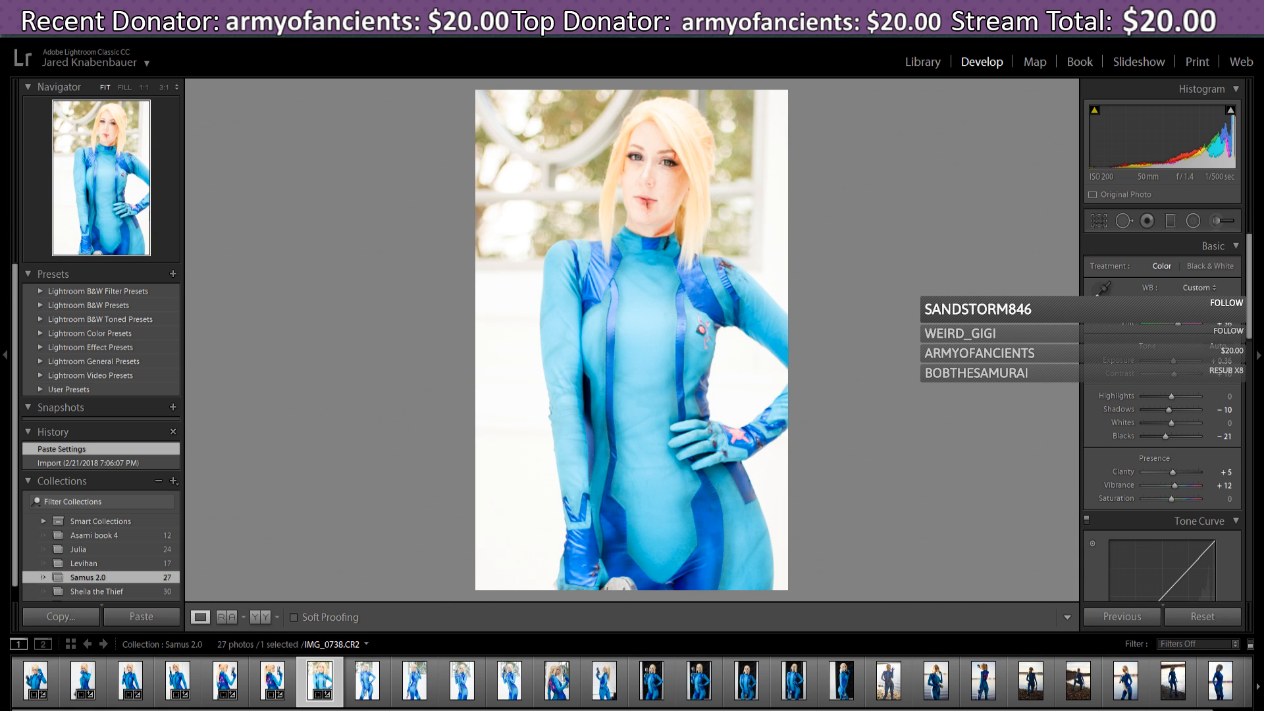
- Reset IMG_0738's tilted crop, trim it slightly from the top-right, and apply
left_click(1103, 219)
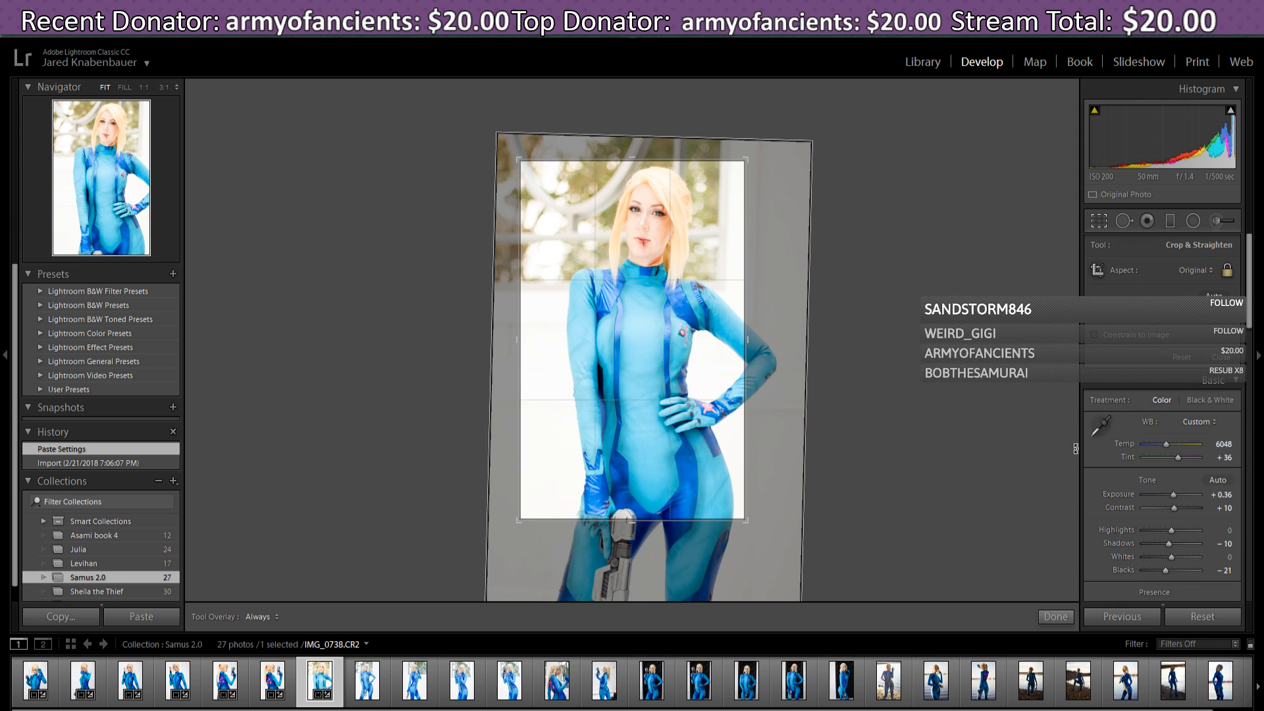
left_click(1180, 357)
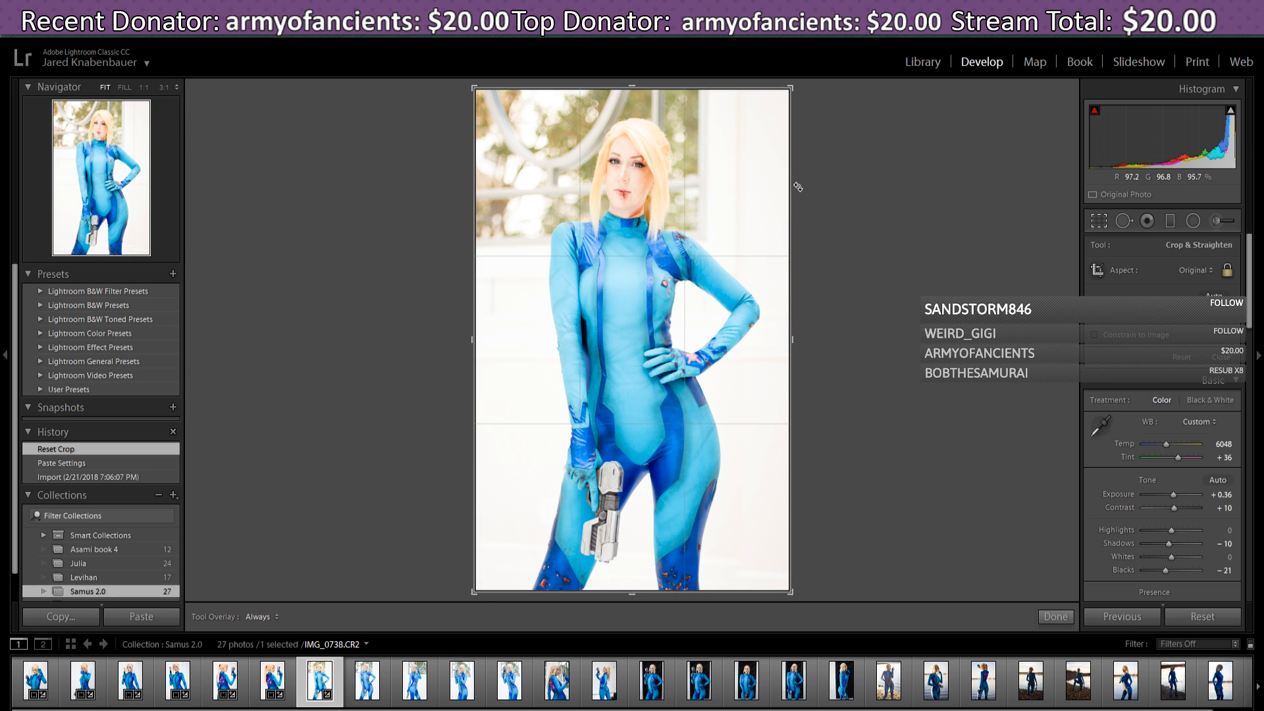
left_click_drag(792, 86, 790, 89)
left_click_drag(742, 155, 738, 156)
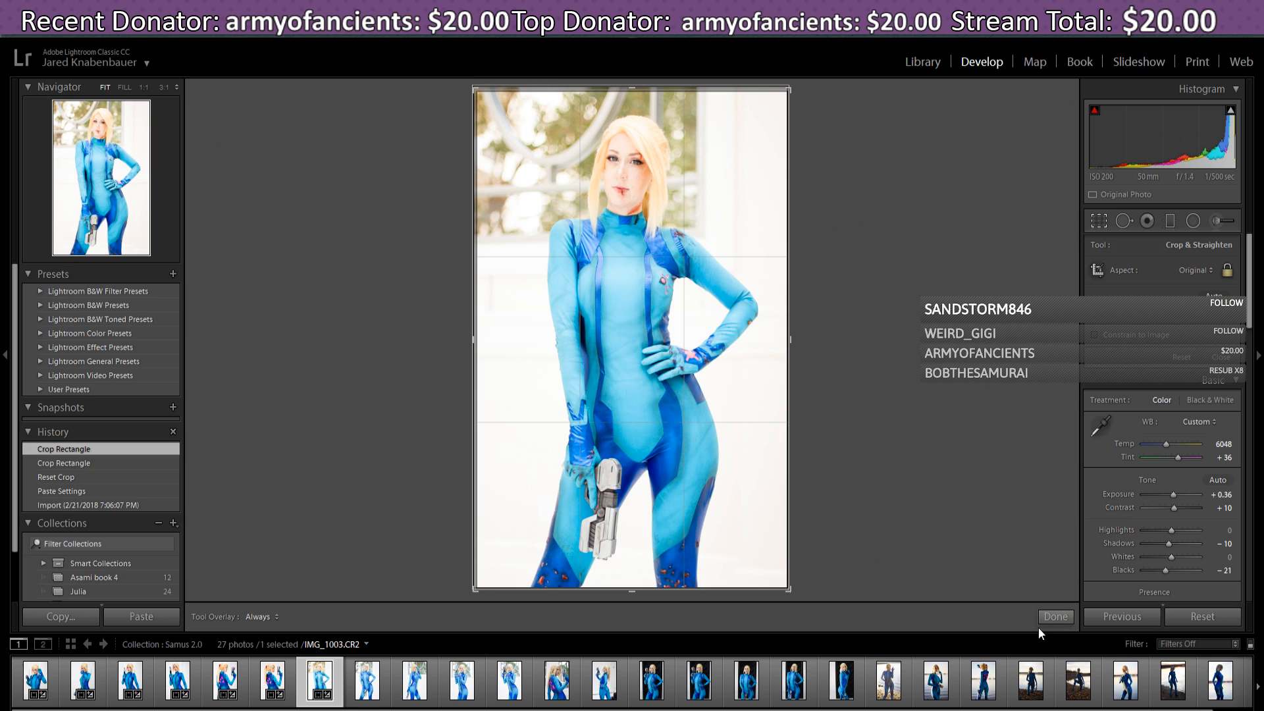
left_click(1056, 617)
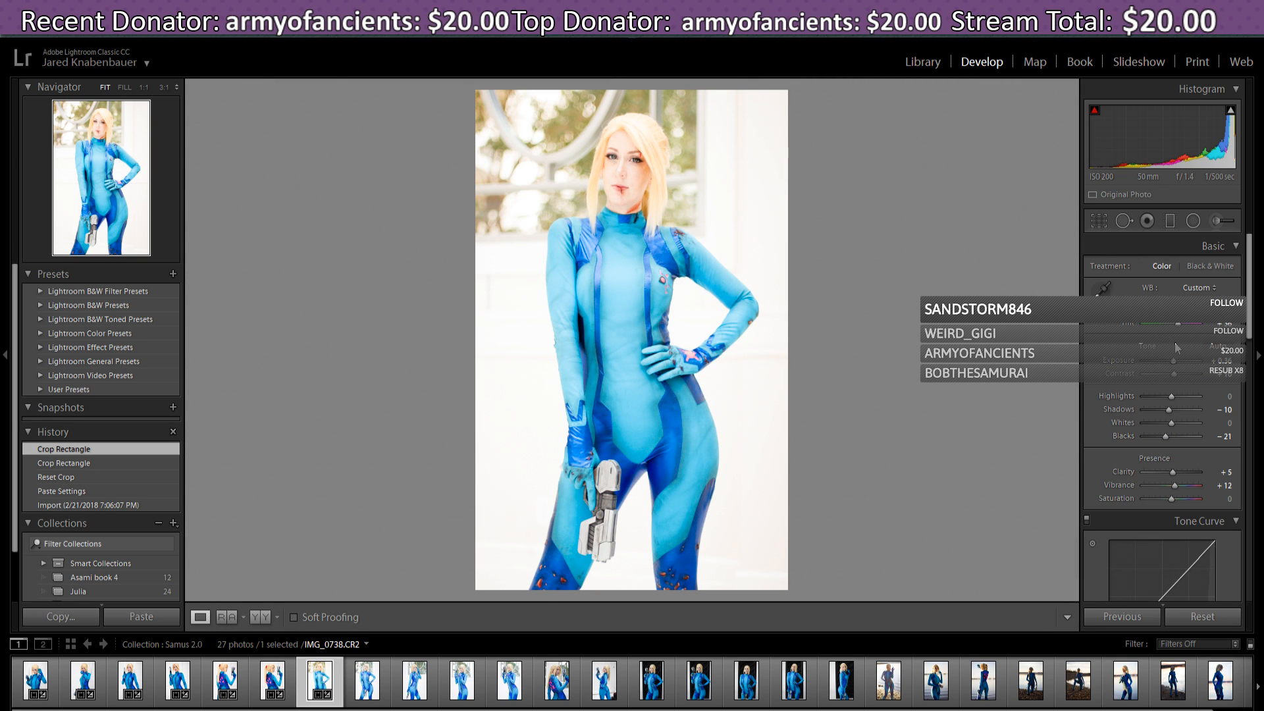
- Set Tint to 50 and Temp to 5.6K, and nudge Contrast to 14
left_click_drag(1249, 285, 1250, 287)
left_click_drag(1175, 359, 1171, 361)
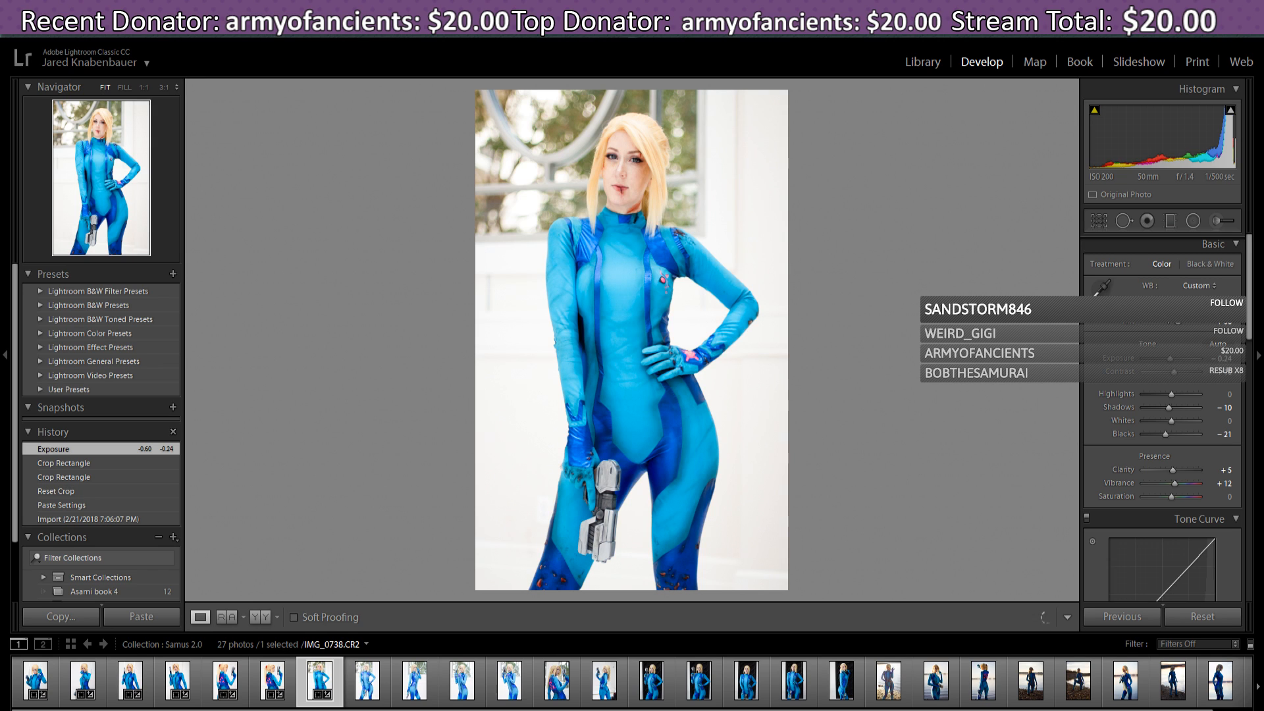
left_click_drag(1169, 312, 1179, 323)
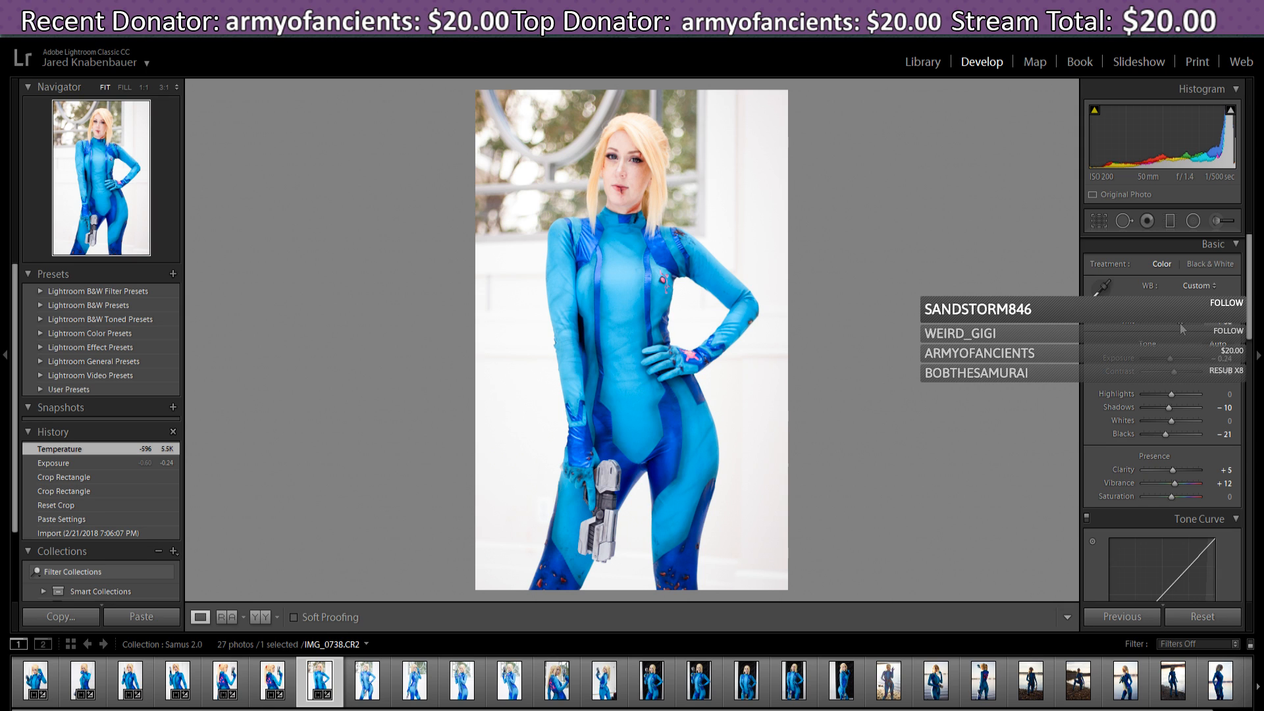
left_click_drag(1182, 327, 1182, 327)
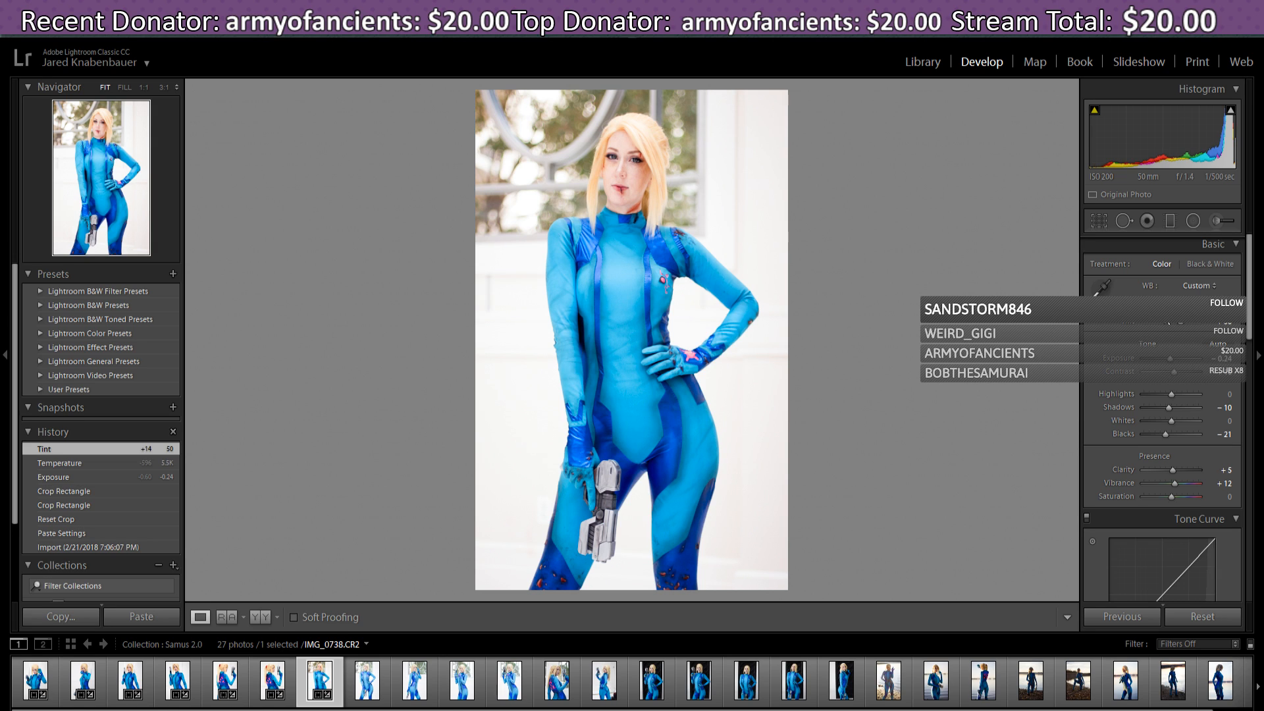
left_click_drag(1166, 311, 1168, 311)
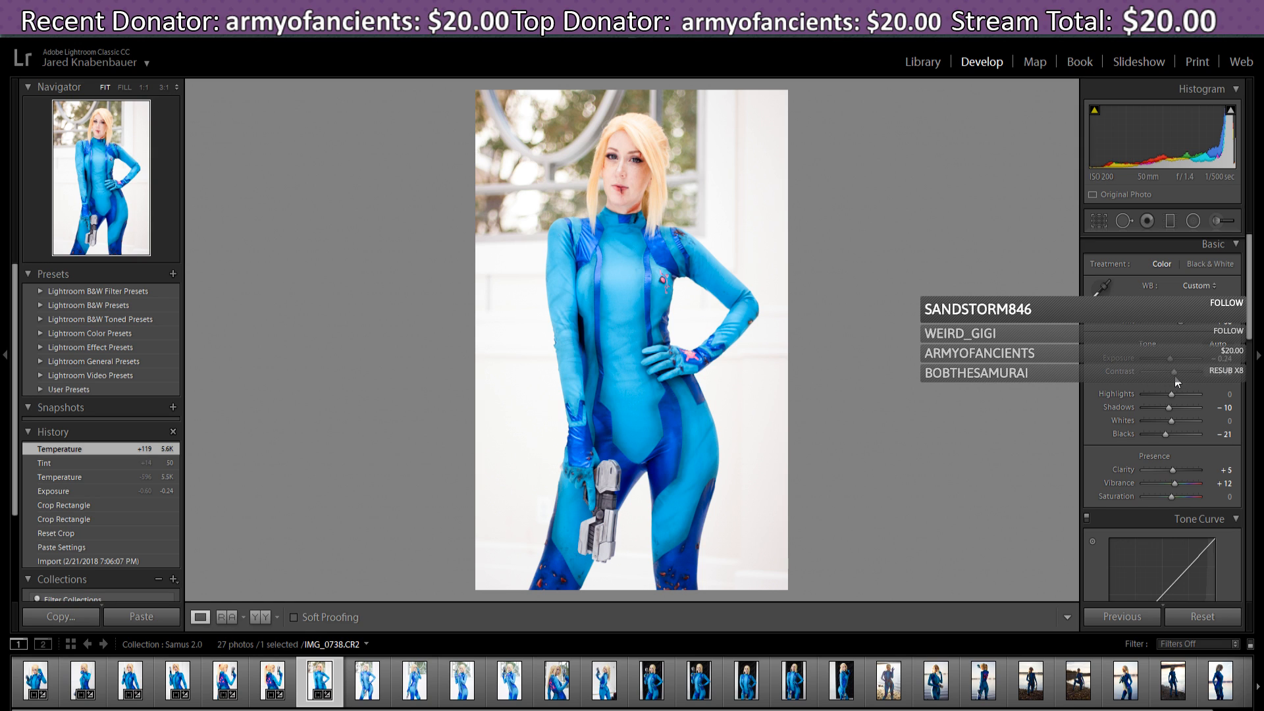
left_click_drag(1175, 378, 1179, 384)
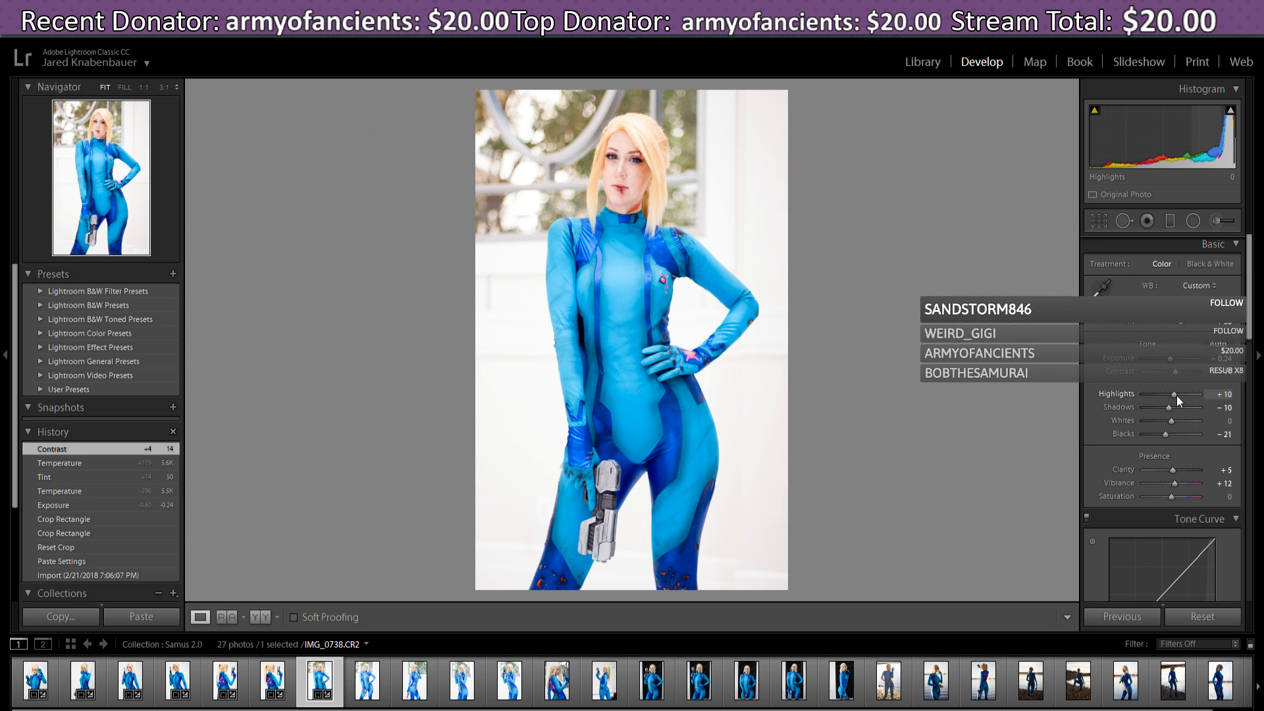
- In Basic, set Exposure to -0.36, Highlights to -7 and Blacks to -33
mouse_move(1179, 395)
left_mouse_down()
mouse_move(1144, 399)
mouse_move(1213, 405)
mouse_move(1162, 405)
mouse_move(1172, 407)
left_mouse_up()
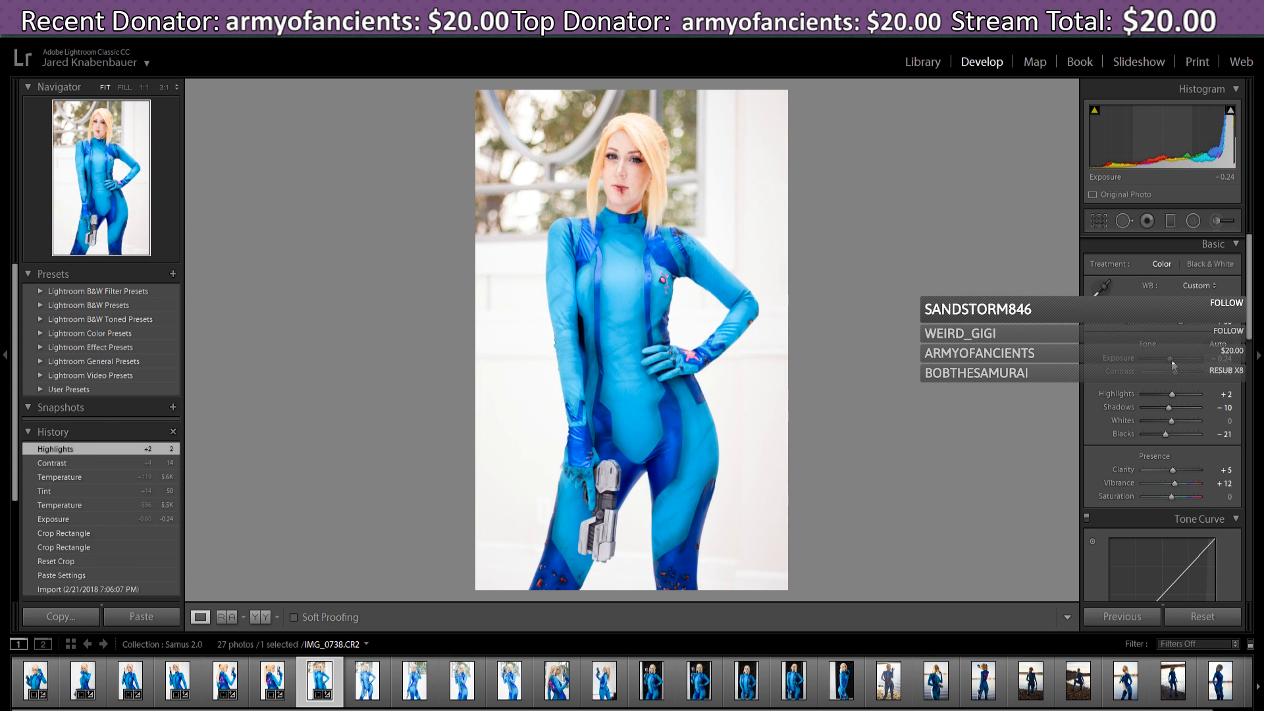
left_click_drag(1170, 360, 1172, 360)
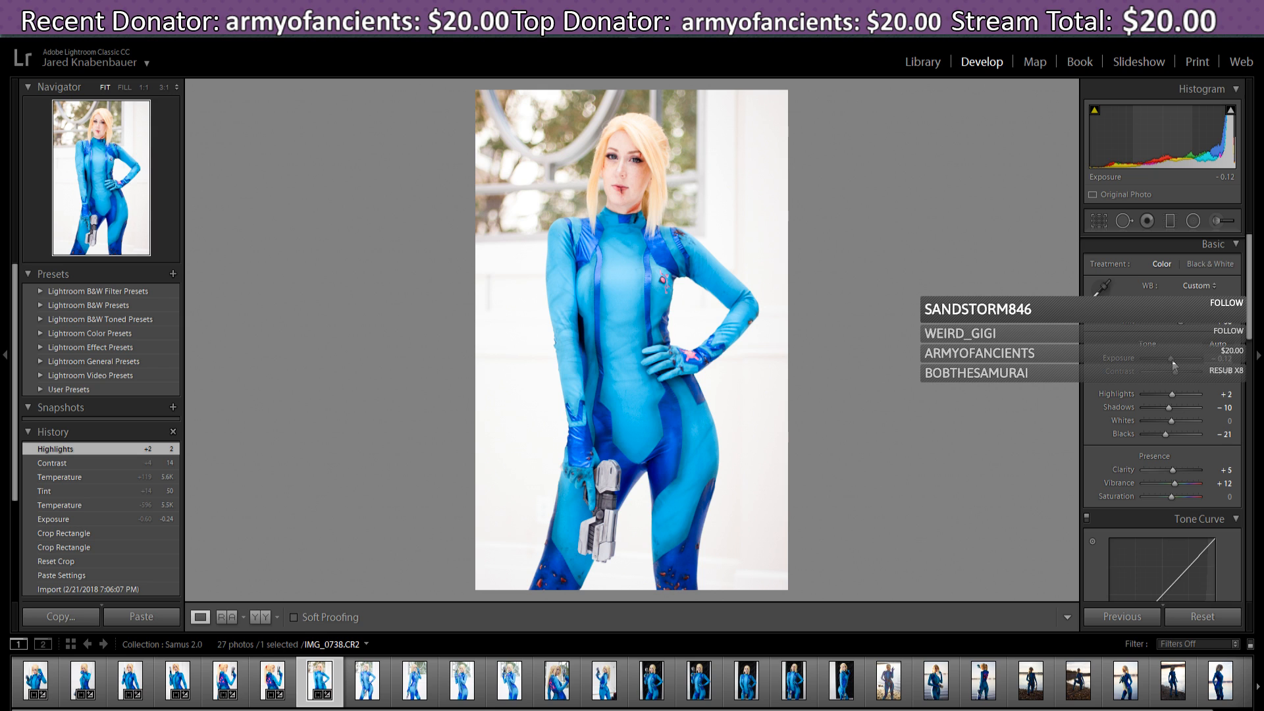
double_click(1172, 360)
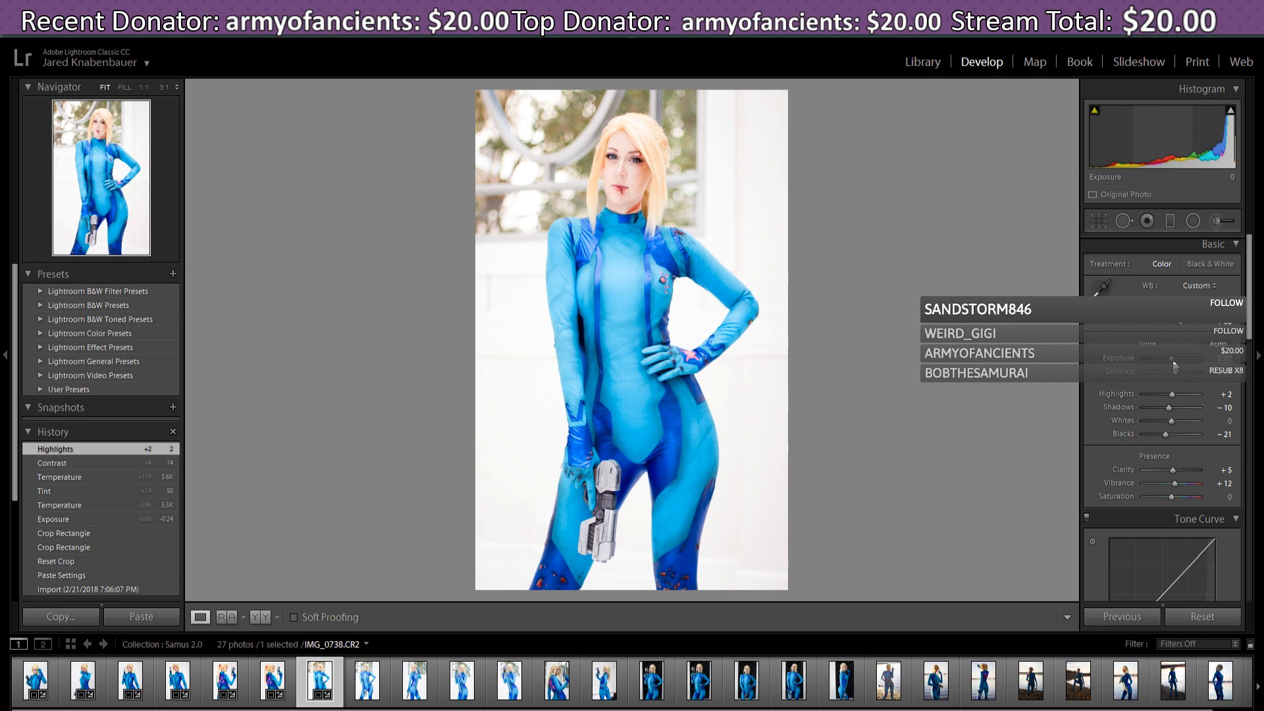
left_click_drag(1172, 360, 1171, 360)
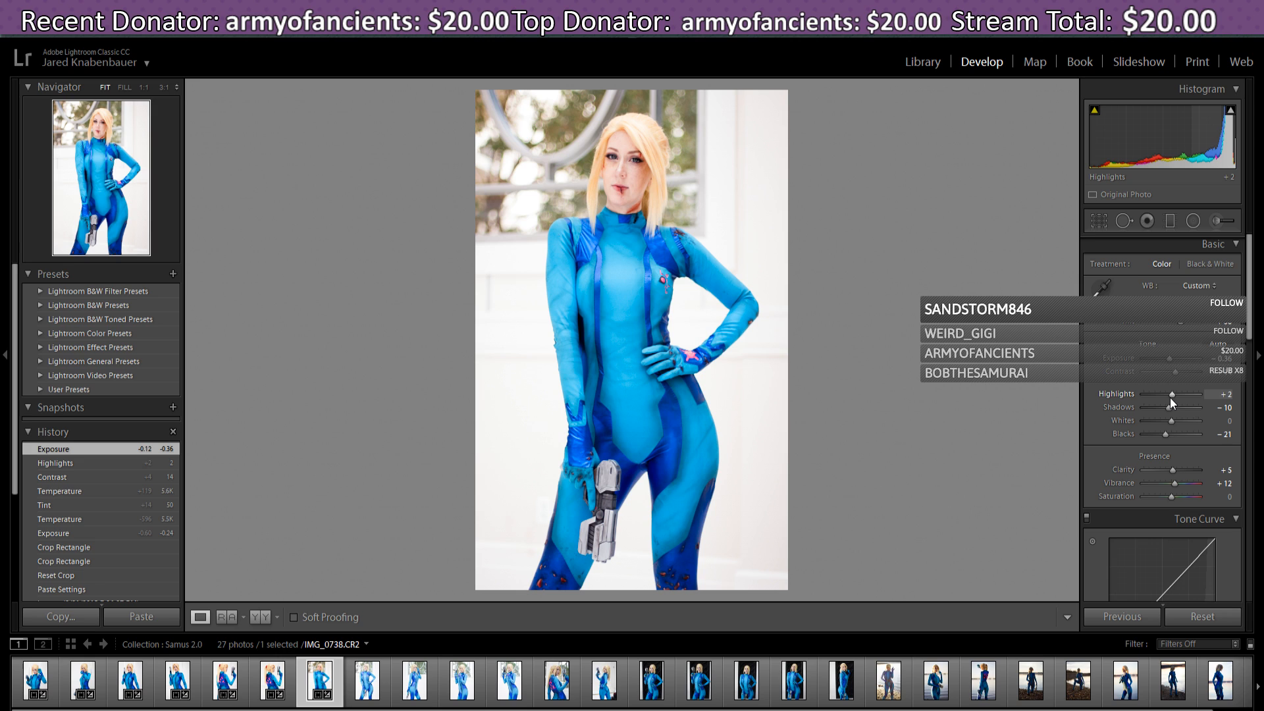
mouse_move(1169, 394)
left_mouse_down()
mouse_move(1180, 394)
mouse_move(1166, 395)
mouse_move(1168, 411)
left_mouse_up()
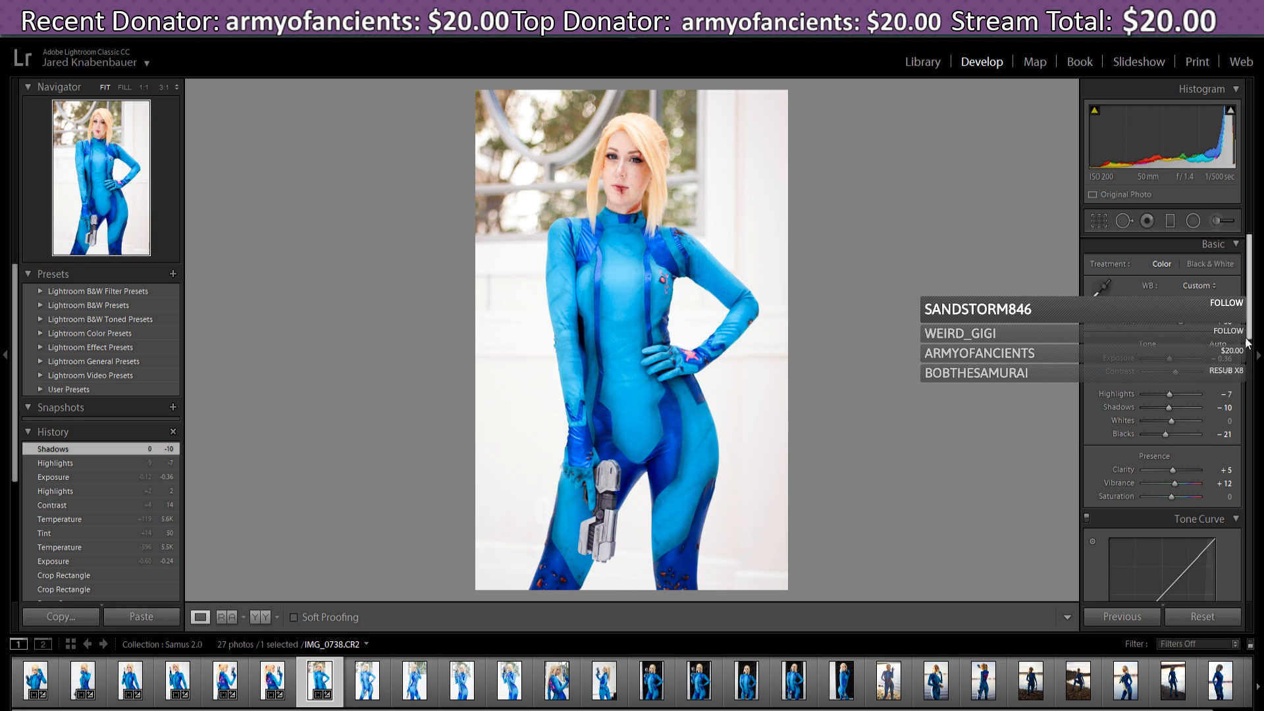
left_click_drag(1163, 434, 1164, 435)
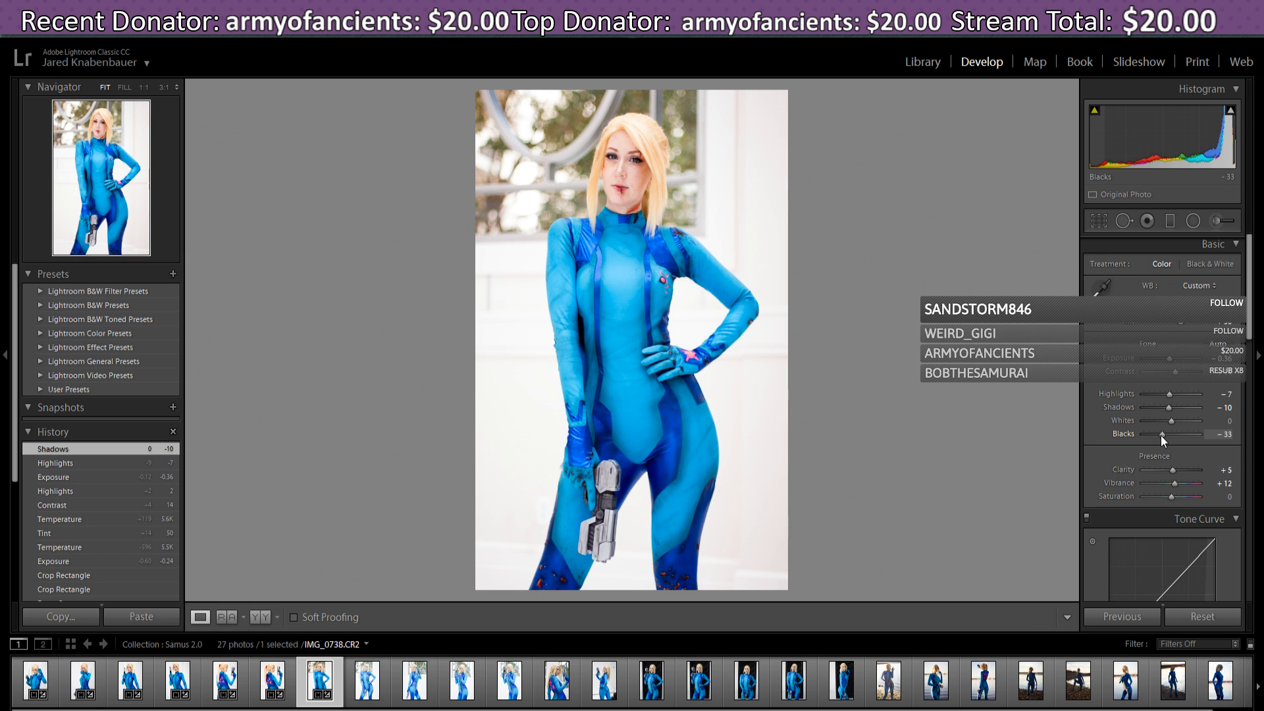
left_click_drag(1162, 440, 1163, 440)
left_click_drag(1250, 286, 1261, 327)
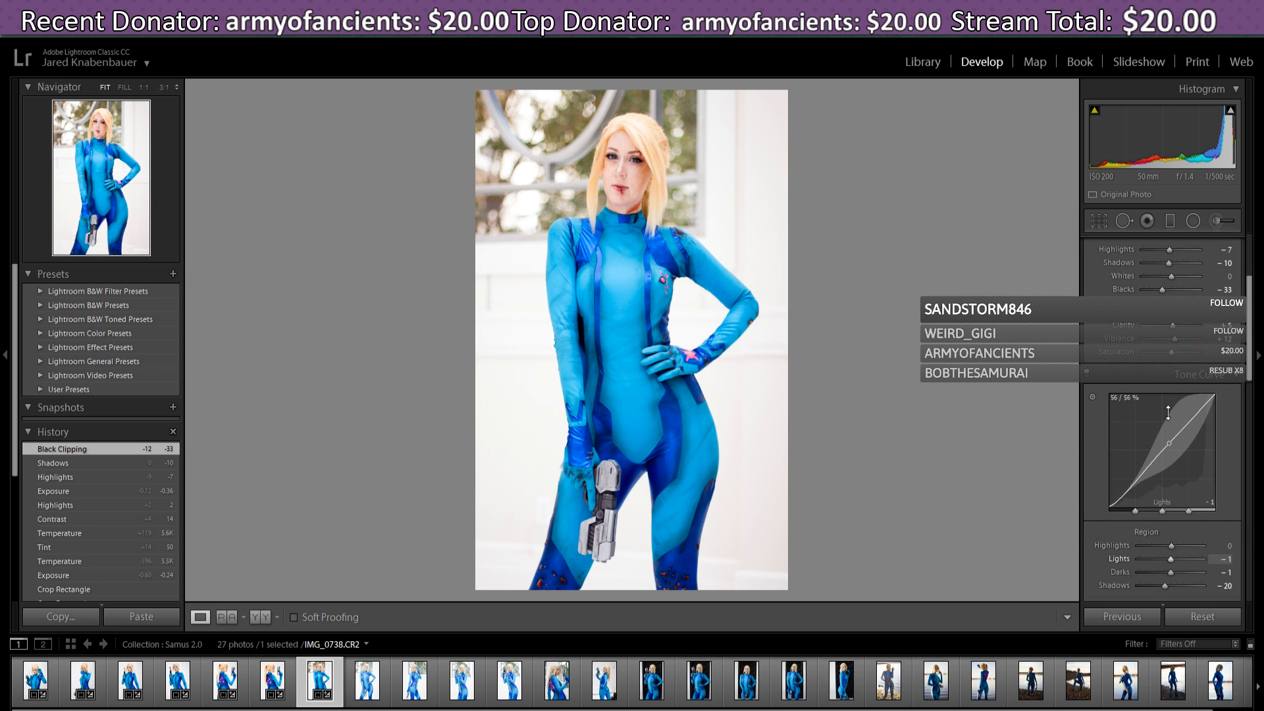
left_click_drag(1173, 325, 1172, 327)
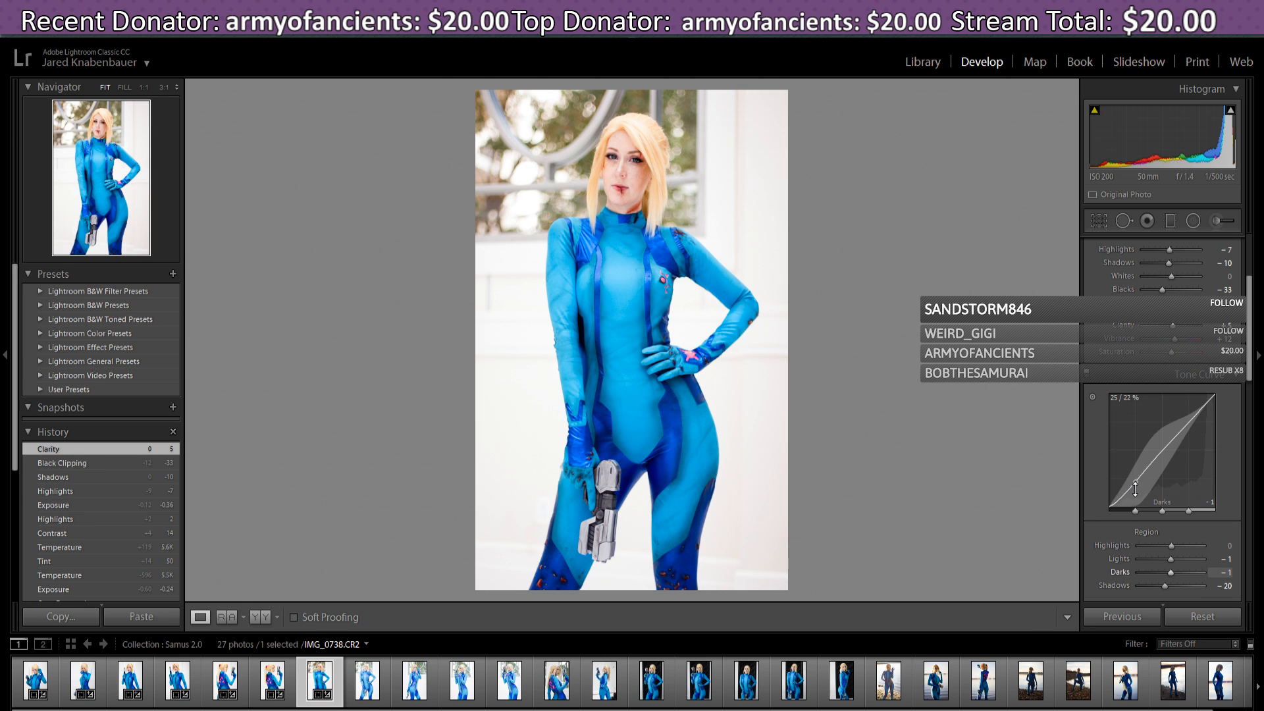
- Shape the tone curve to Darks -26, Shadows -7 and Lights +2
left_click_drag(1142, 476, 1145, 474)
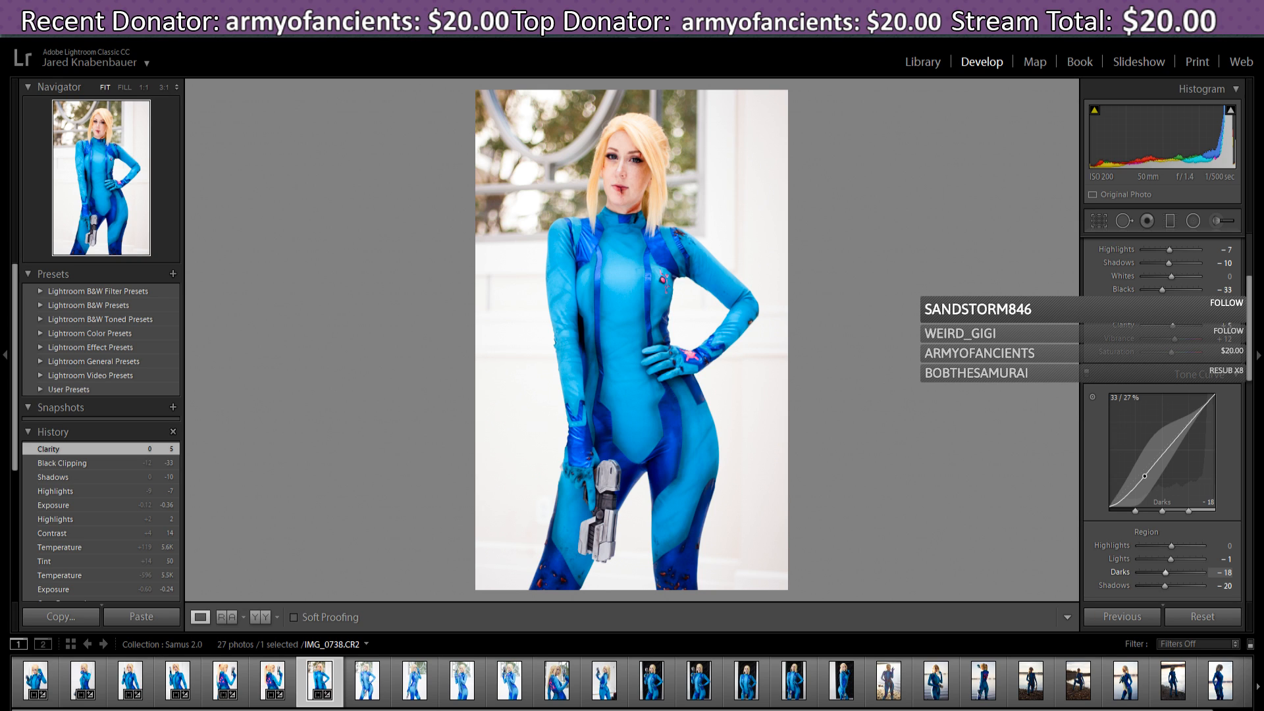
left_click_drag(1144, 476, 1118, 500)
left_click_drag(1158, 456, 1159, 463)
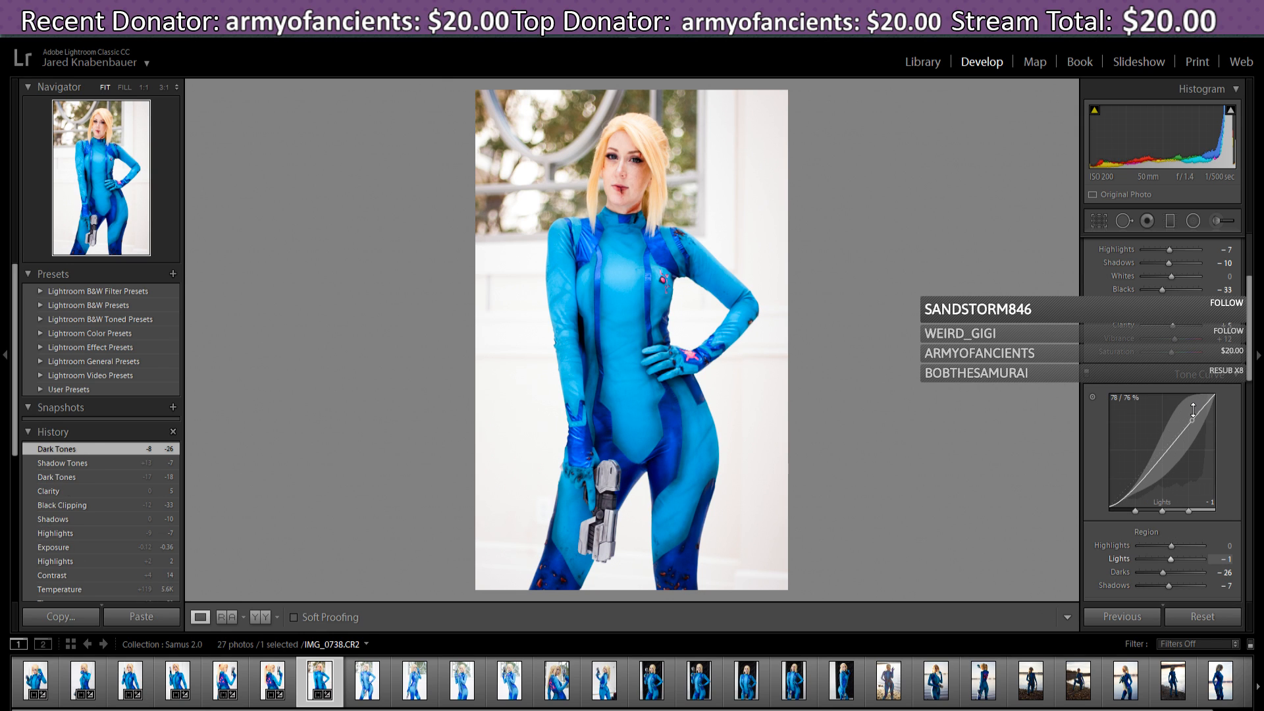
left_click_drag(1193, 411, 1192, 418)
left_click_drag(1251, 295, 1257, 244)
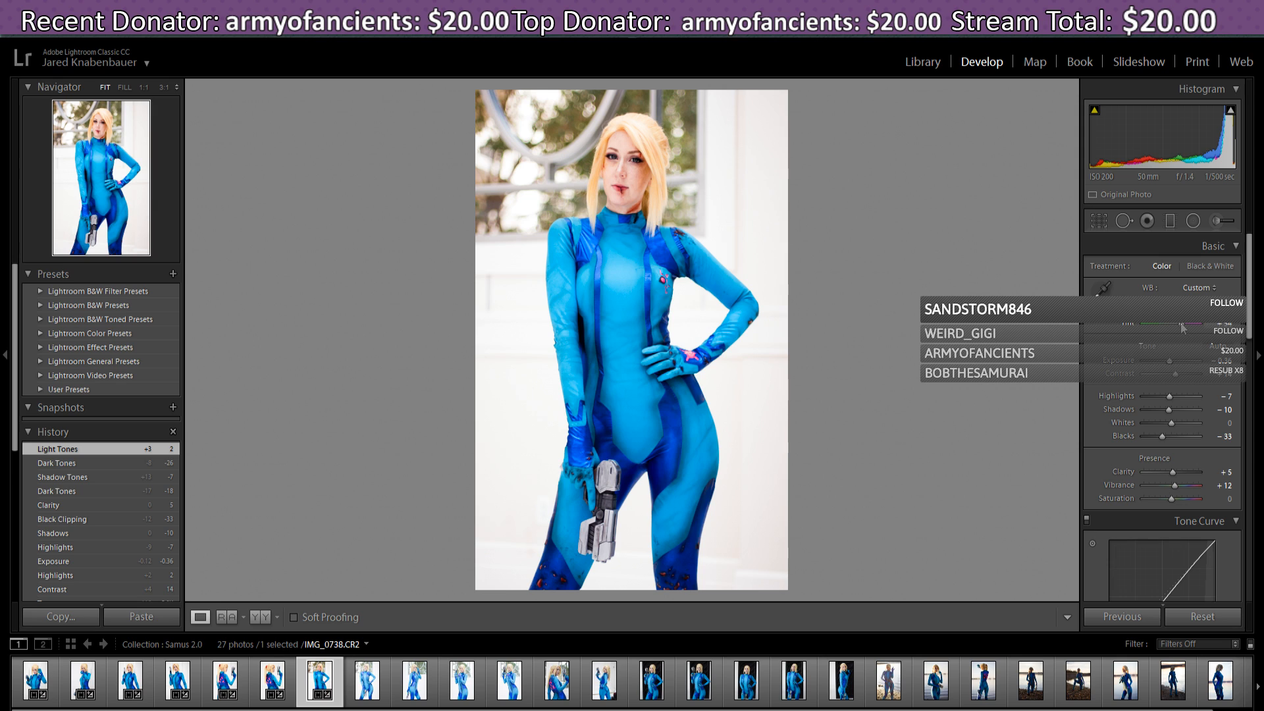
- Raise Tint to 57 and cool Temperature to 5.5K in the Basic panel
left_click_drag(1182, 327, 1183, 332)
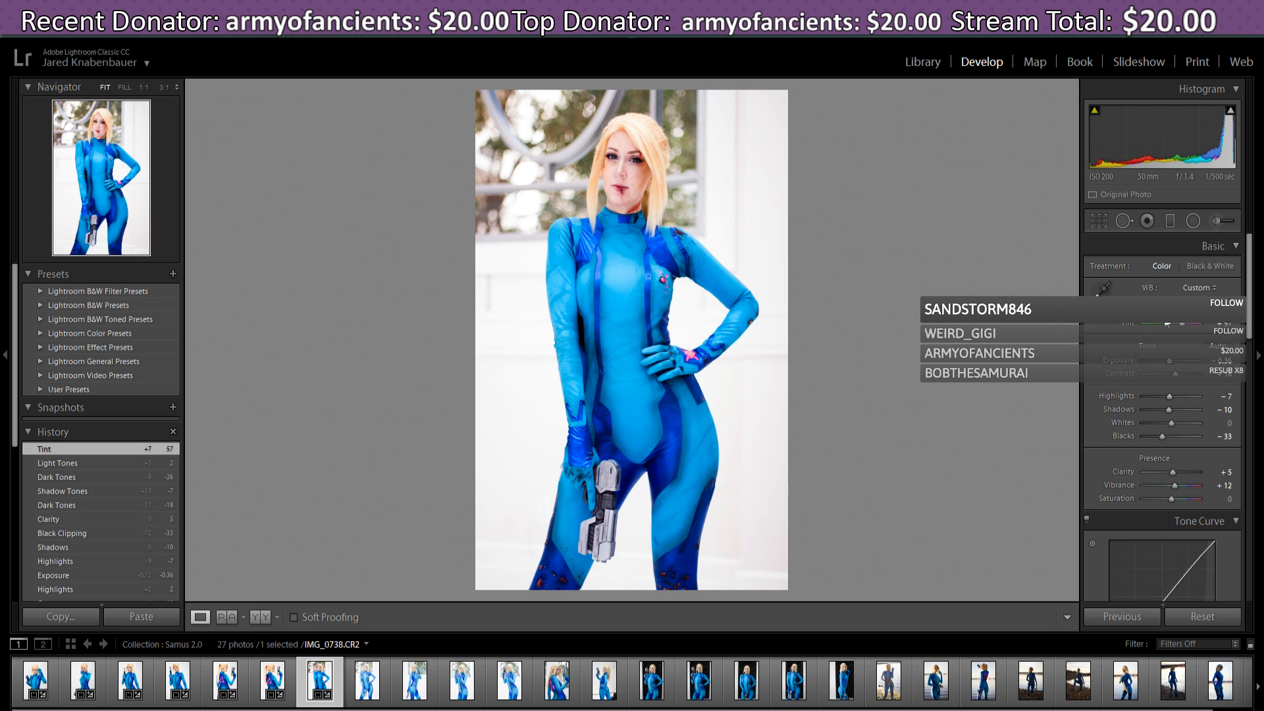
left_click_drag(1167, 323, 1163, 324)
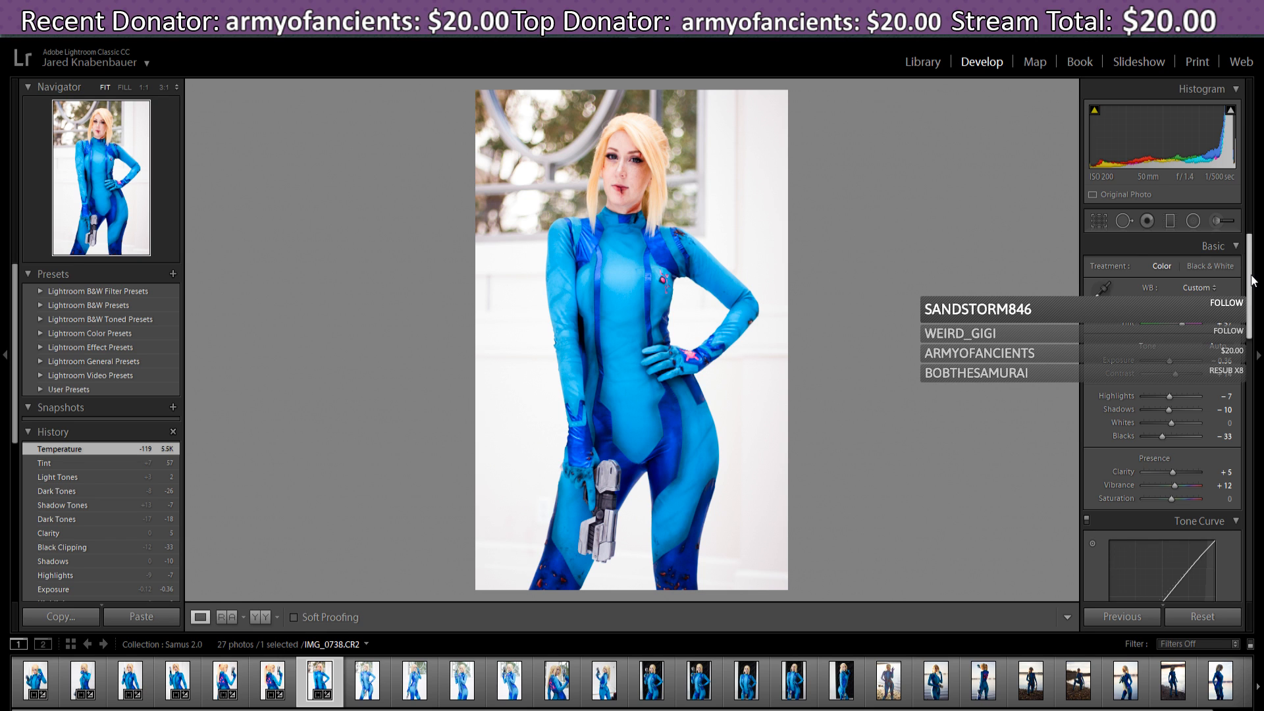
scroll(1253, 280, "down", 5)
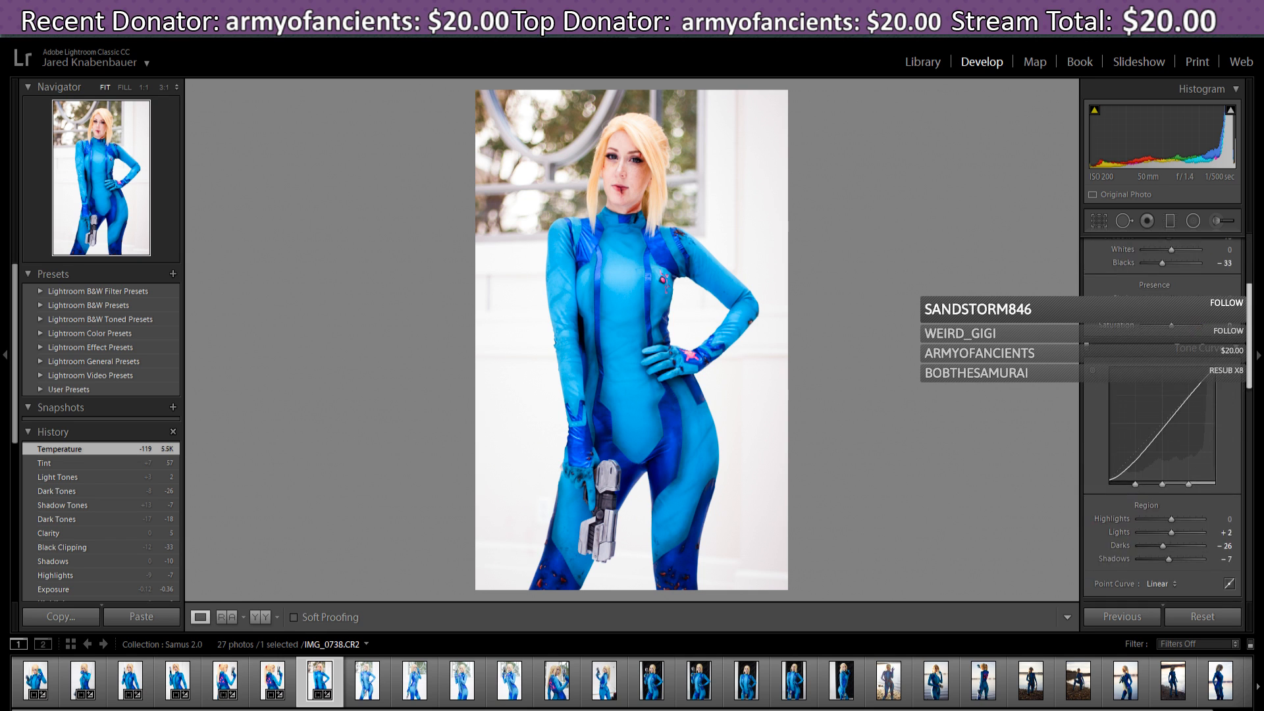
scroll(1242, 389, "down", 6)
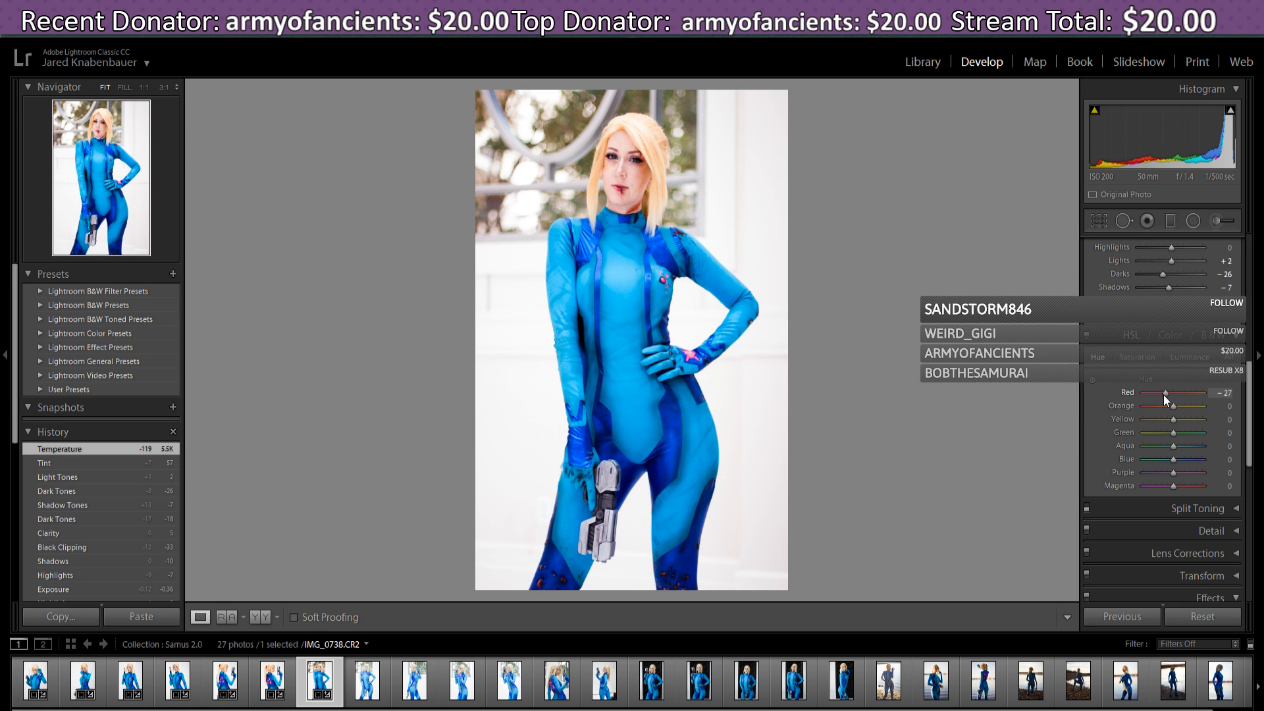
- Try shifting the HSL Red hue, then set it back to 0
mouse_move(1158, 394)
left_mouse_down()
mouse_move(1201, 397)
mouse_move(1174, 399)
left_mouse_up()
left_click_drag(1173, 392, 1173, 392)
left_click(1219, 390)
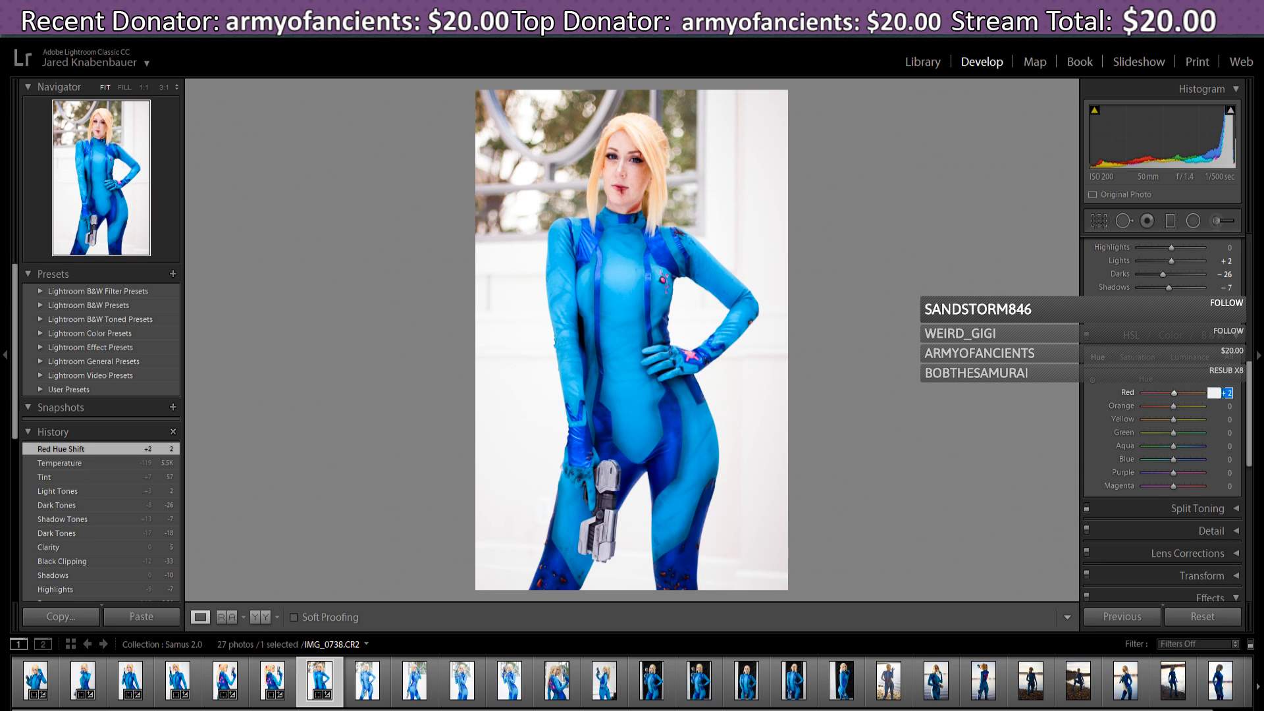
type("0")
key("Return")
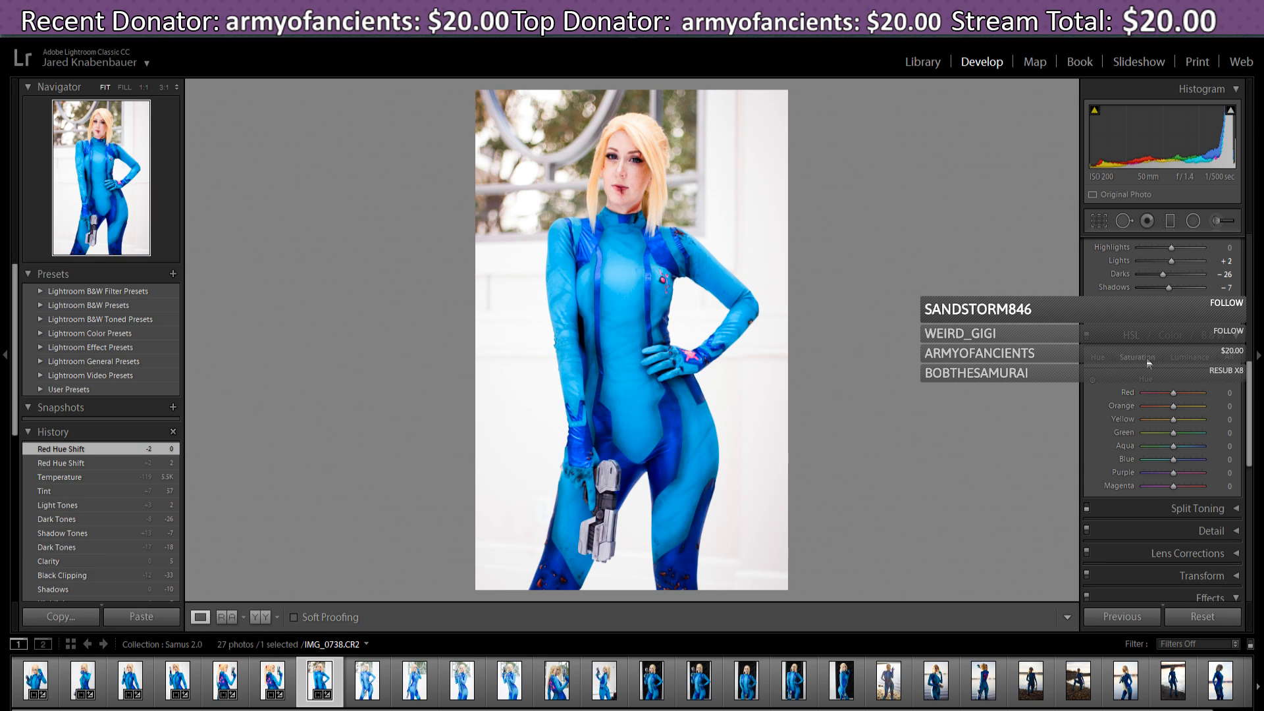
- In HSL Saturation, set Red to -16, Orange to +20 and Yellow to +29
left_click(1146, 357)
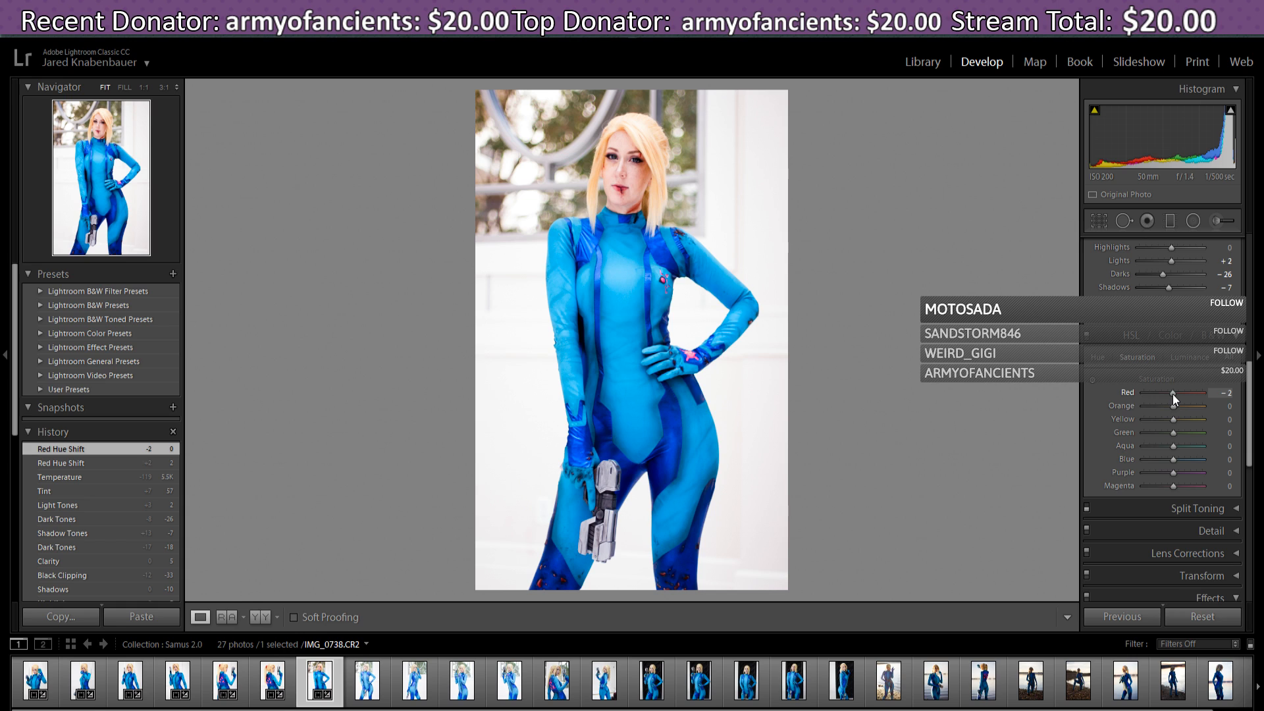
mouse_move(1172, 393)
left_mouse_down()
mouse_move(1198, 401)
mouse_move(1175, 397)
left_mouse_up()
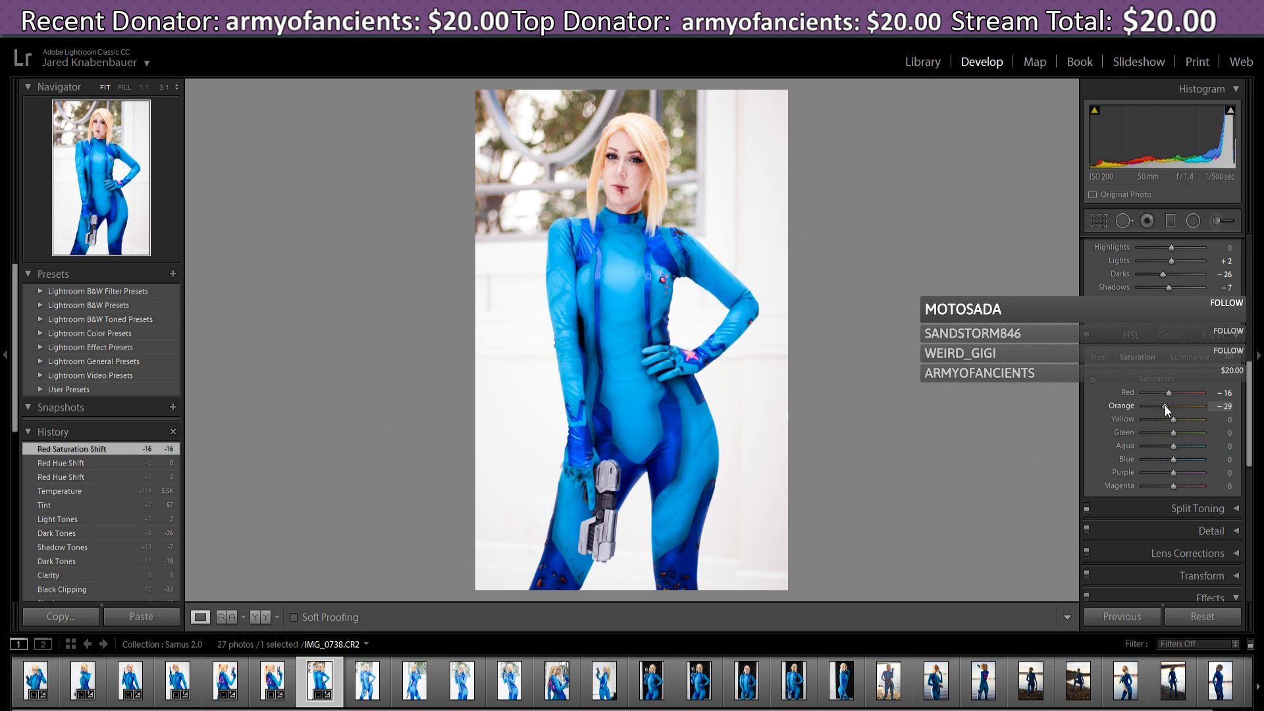
left_click_drag(1164, 405, 1173, 406)
left_click_drag(1189, 417, 1192, 420)
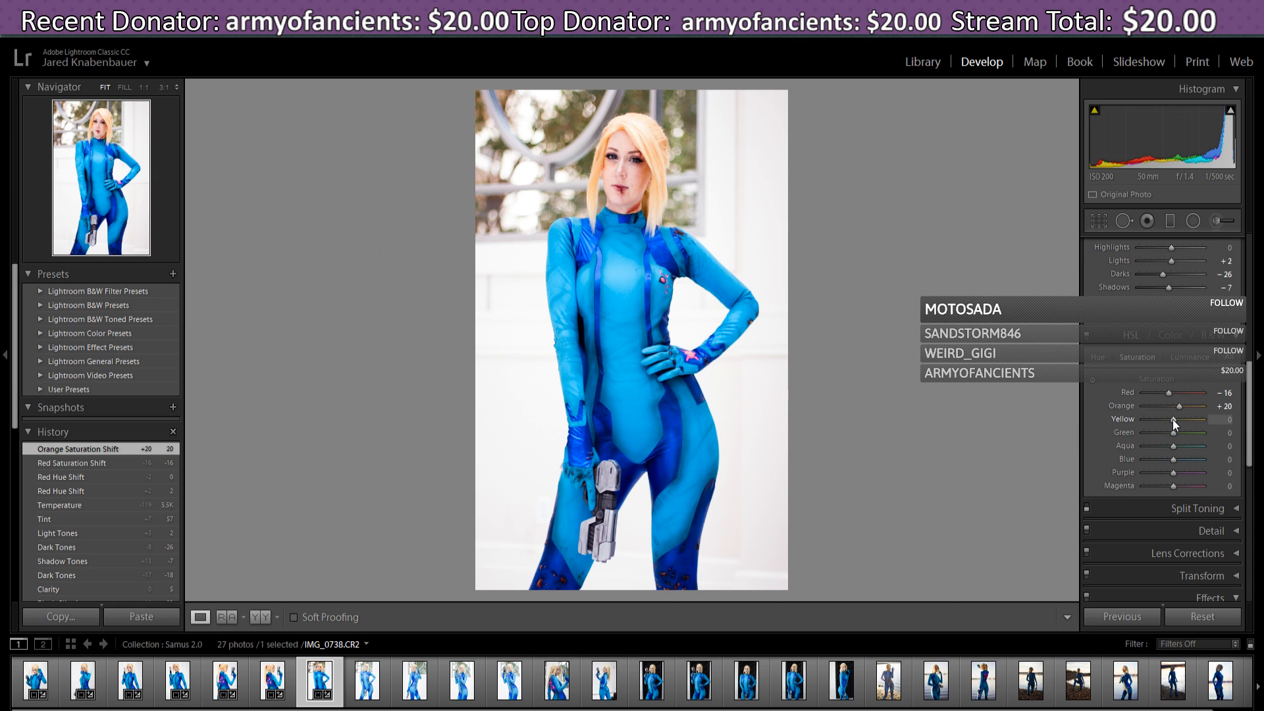
left_click_drag(1174, 422, 1176, 425)
left_click_drag(1183, 424, 1183, 424)
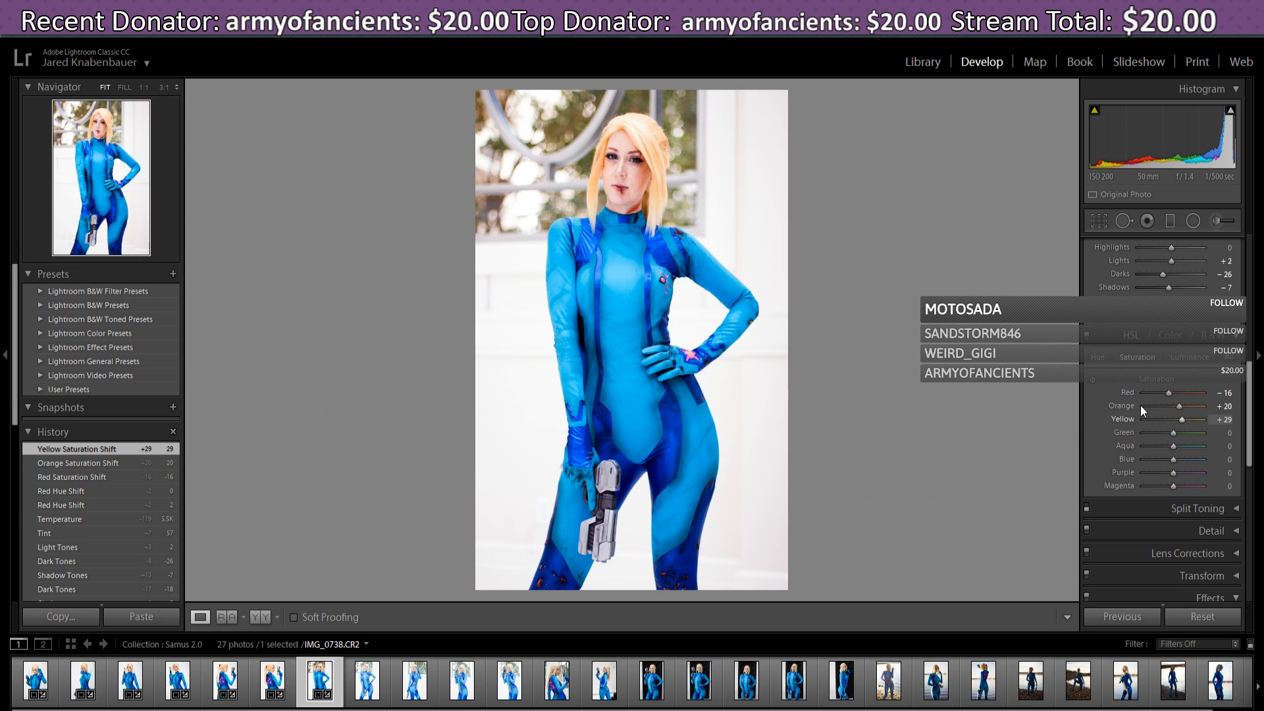
- Back on the Hue tab, test the Red hue both ways and leave it at 0
left_click(1099, 359)
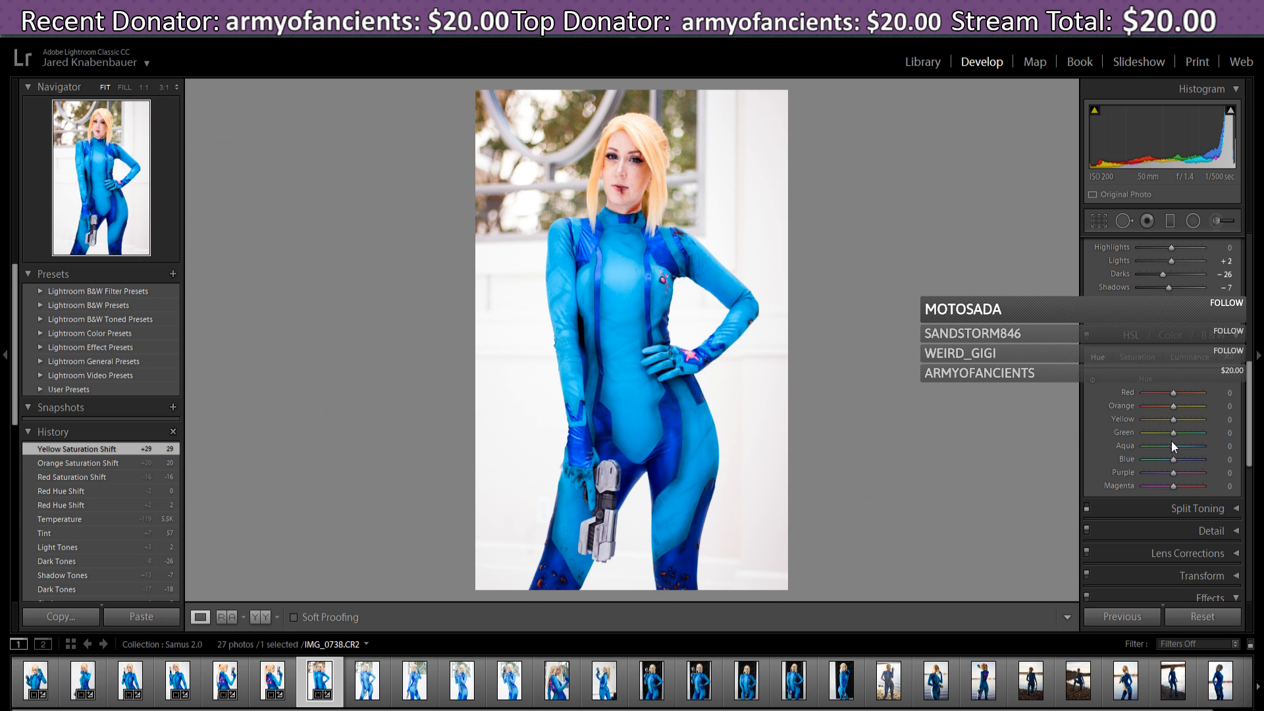
left_click_drag(1175, 394, 1176, 393)
left_click_drag(1172, 395, 1167, 404)
left_click_drag(1175, 404, 1175, 404)
- Show the HSL Saturation values Red -16, Orange +20 and Yellow +29 again
left_click(1146, 360)
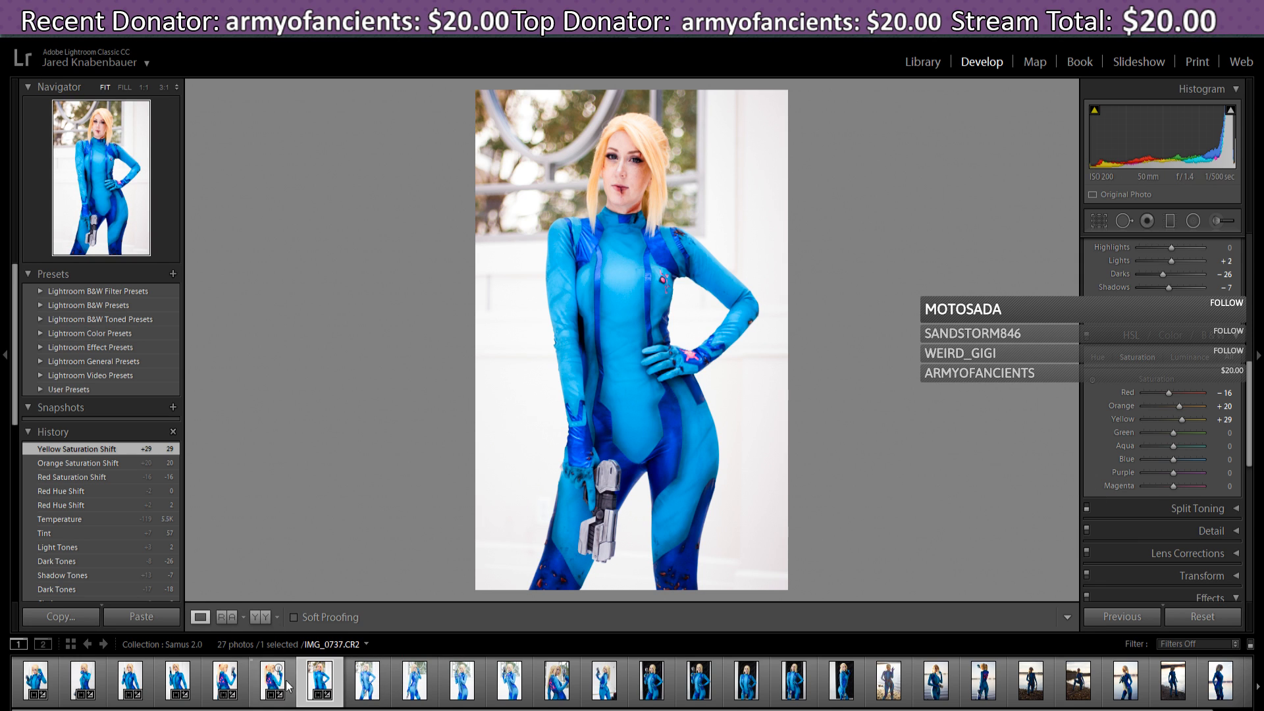
- Open IMG_0743 and paste the previous photo's settings onto it
left_click(371, 679)
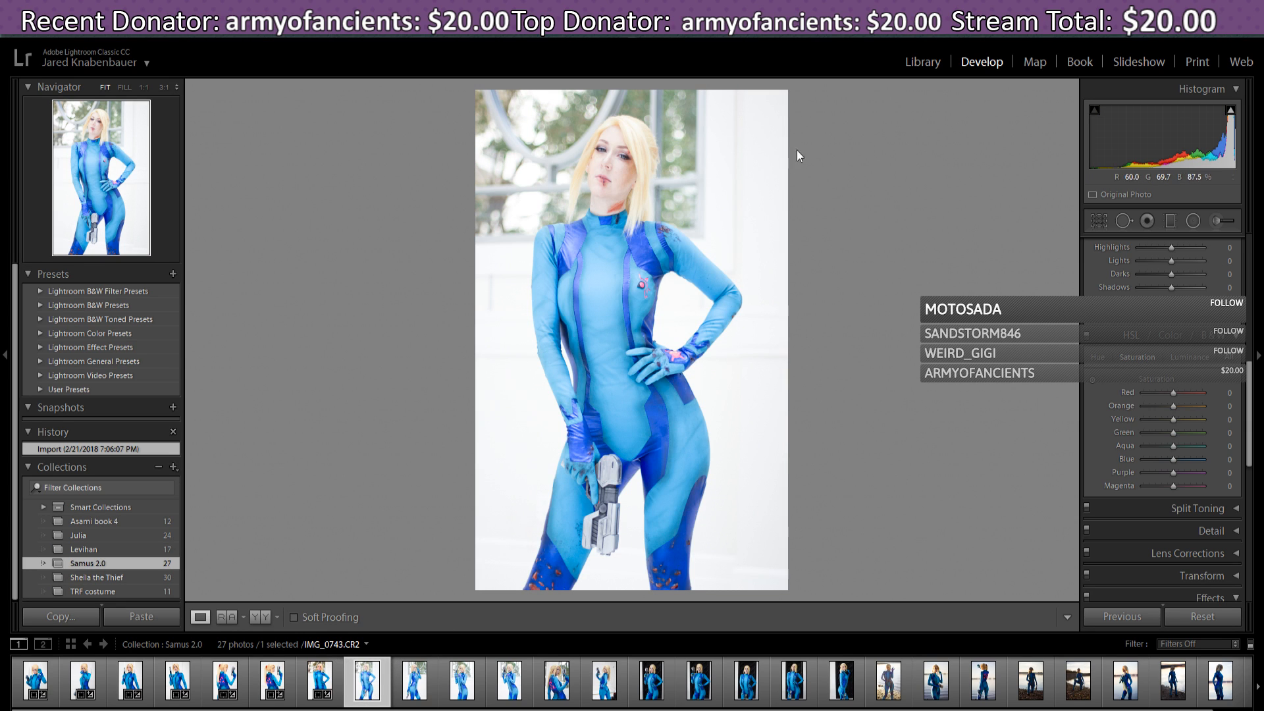
left_click(1135, 617)
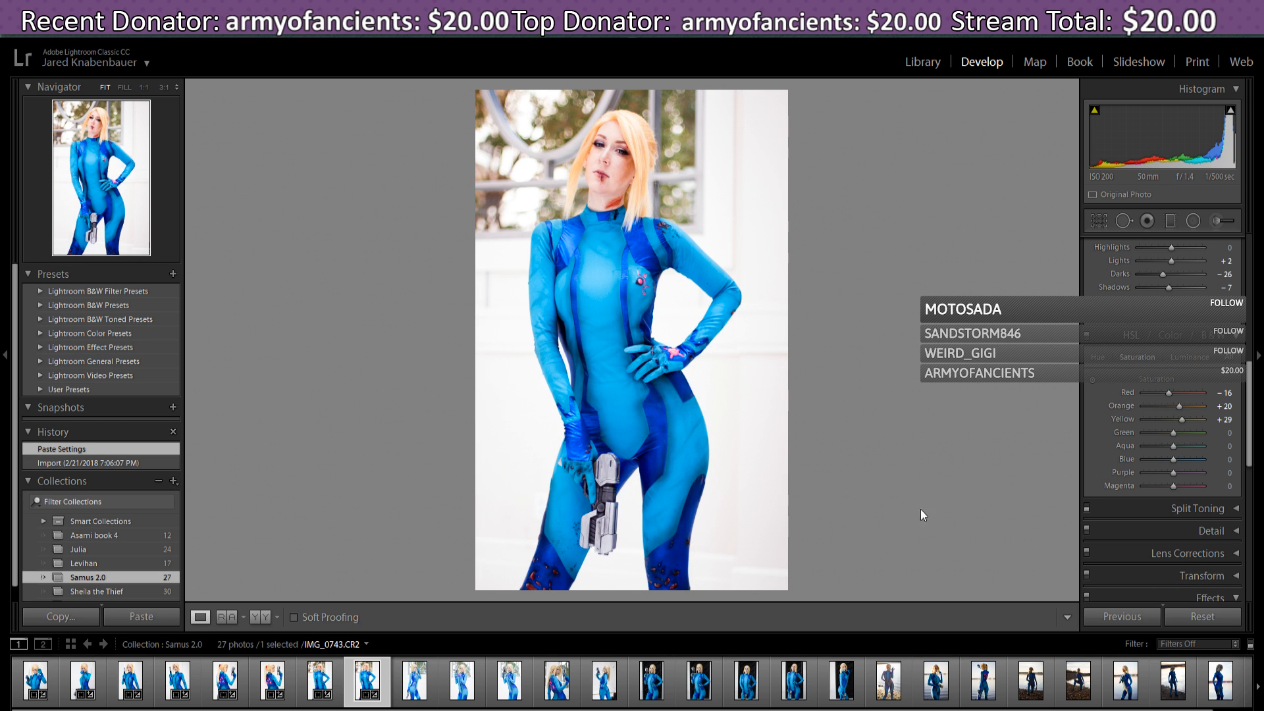
scroll(1251, 422, "up", 5)
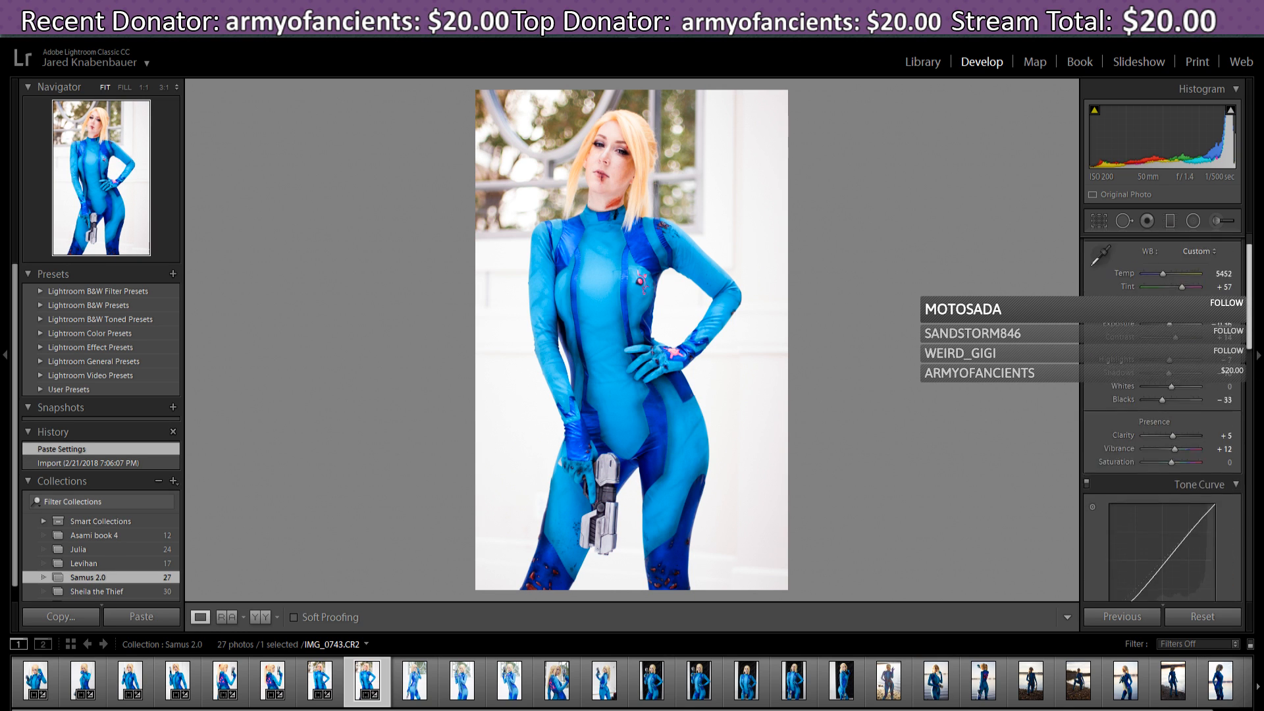
- Tighten, reposition and rotate the crop so the figure stands straight, then apply it
left_click(1099, 221)
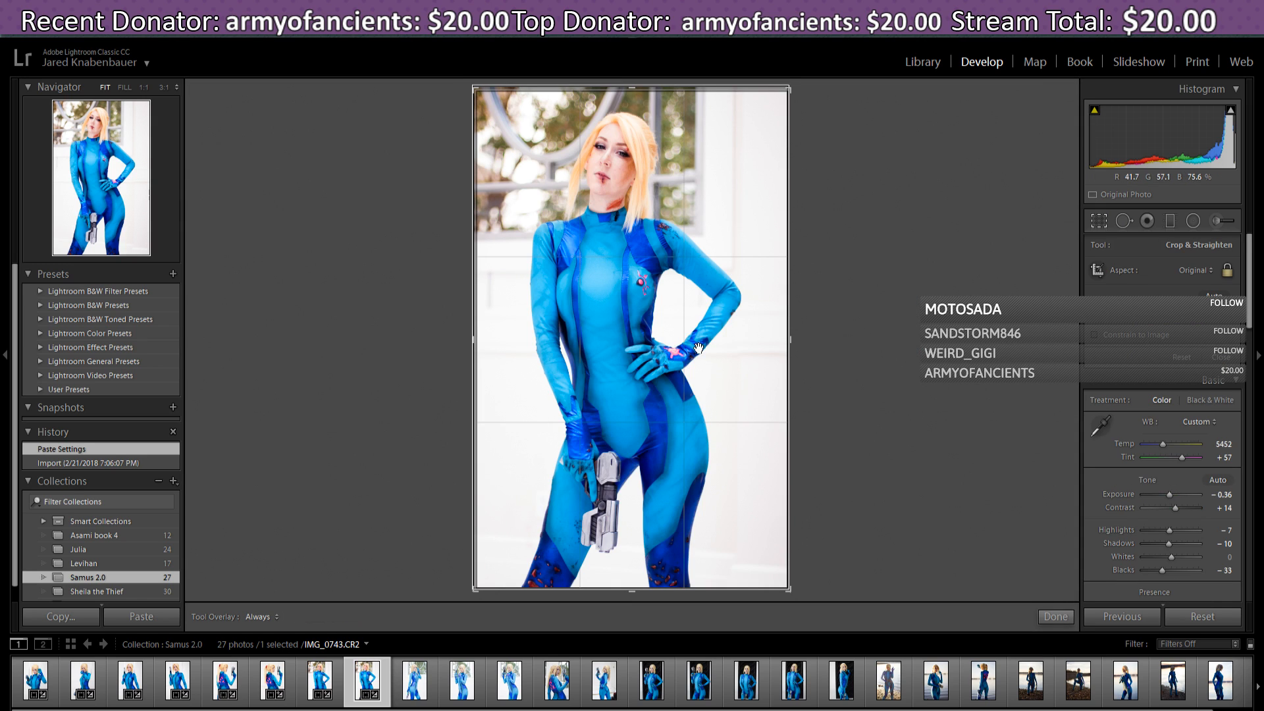
left_click_drag(720, 352, 728, 353)
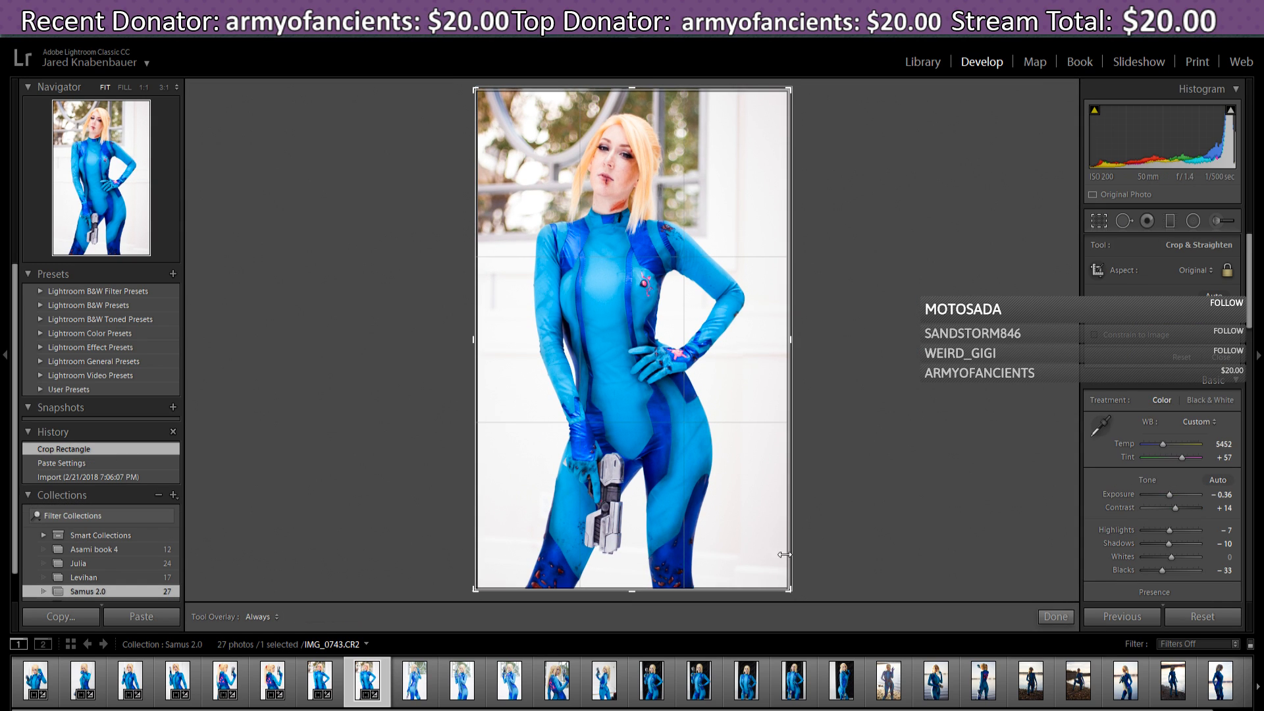
left_click_drag(759, 509, 768, 497)
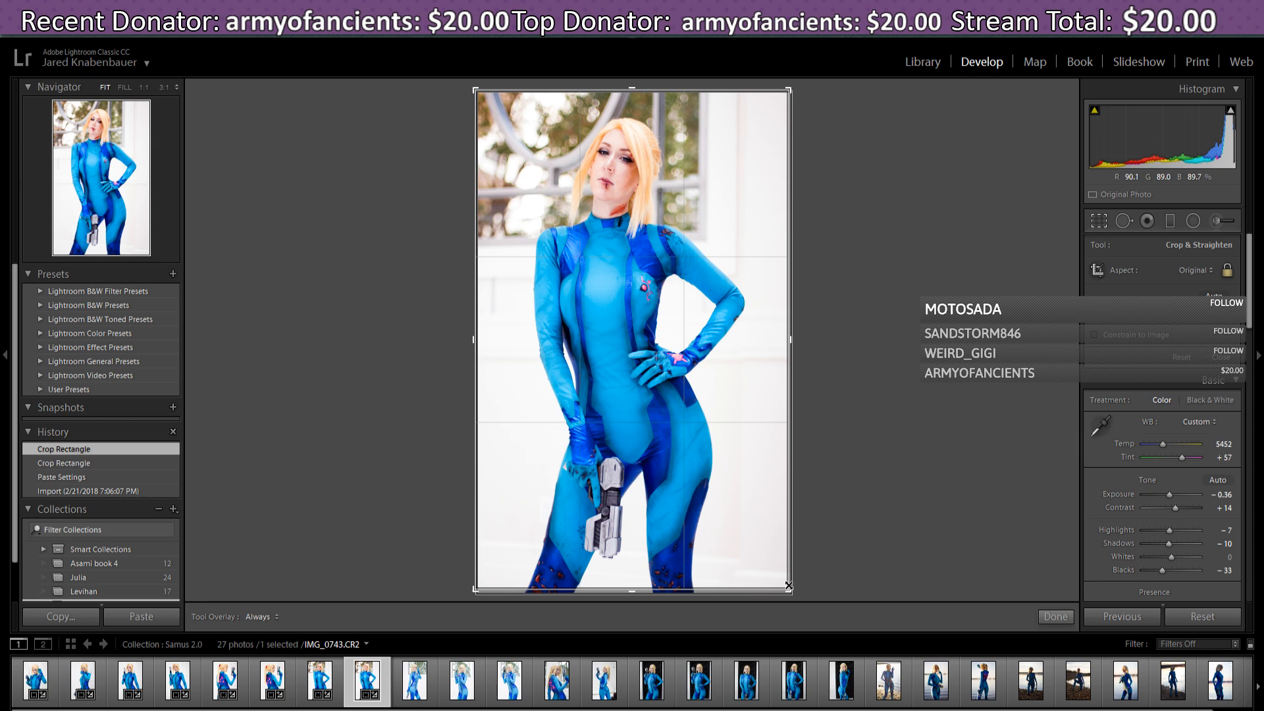
mouse_move(789, 585)
left_mouse_down()
mouse_move(800, 578)
mouse_move(786, 589)
left_mouse_up()
left_click_drag(771, 541, 773, 536)
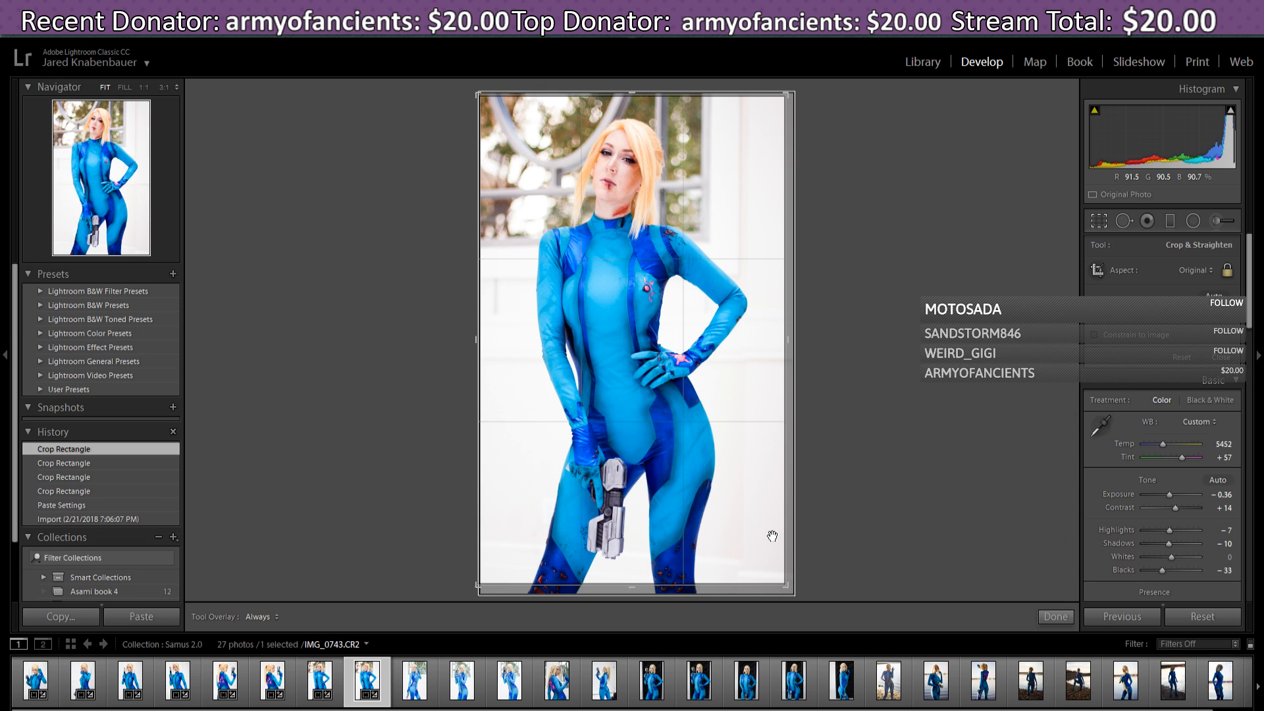
left_click_drag(795, 594, 804, 591)
left_click_drag(768, 511, 771, 513)
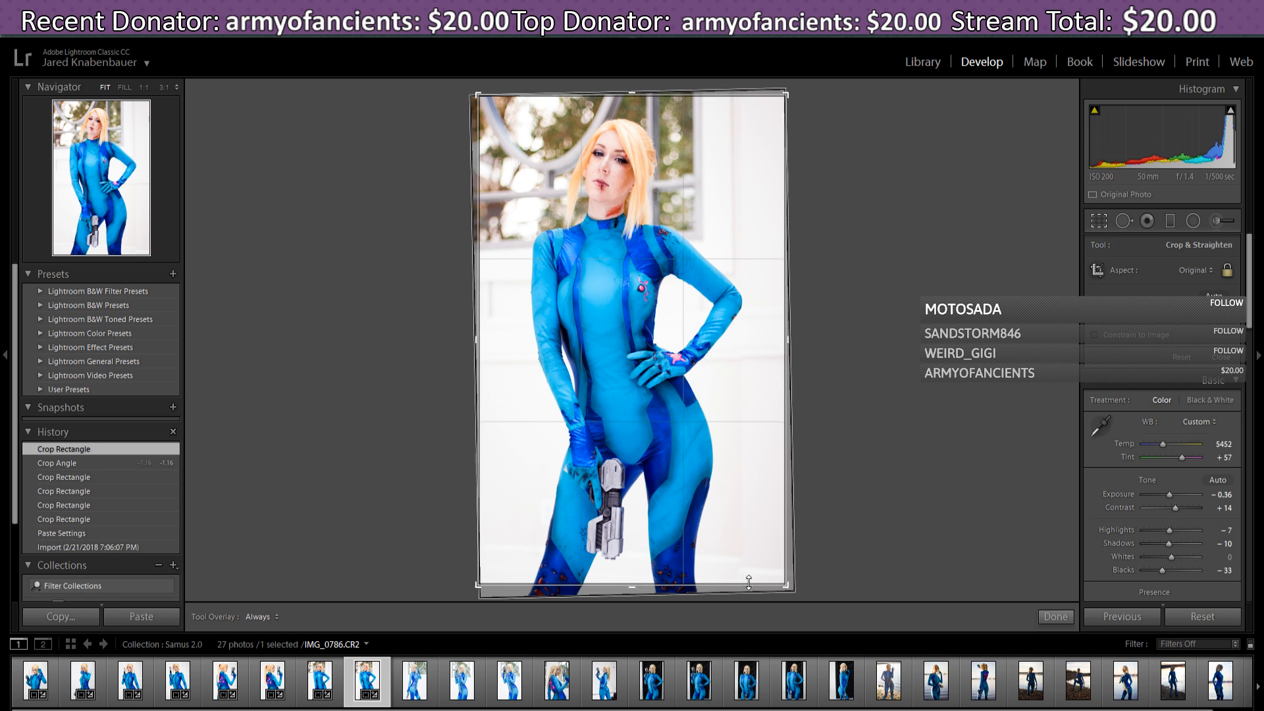
left_click_drag(785, 99, 783, 100)
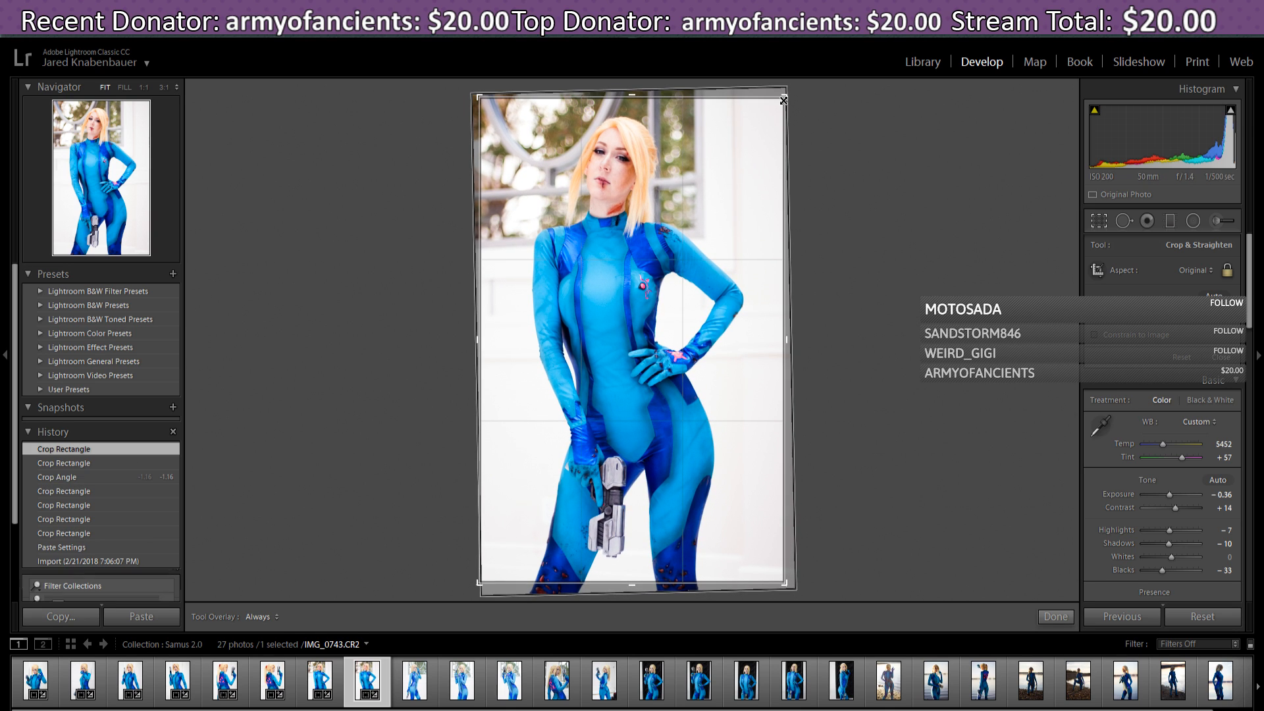
left_click_drag(772, 155, 766, 150)
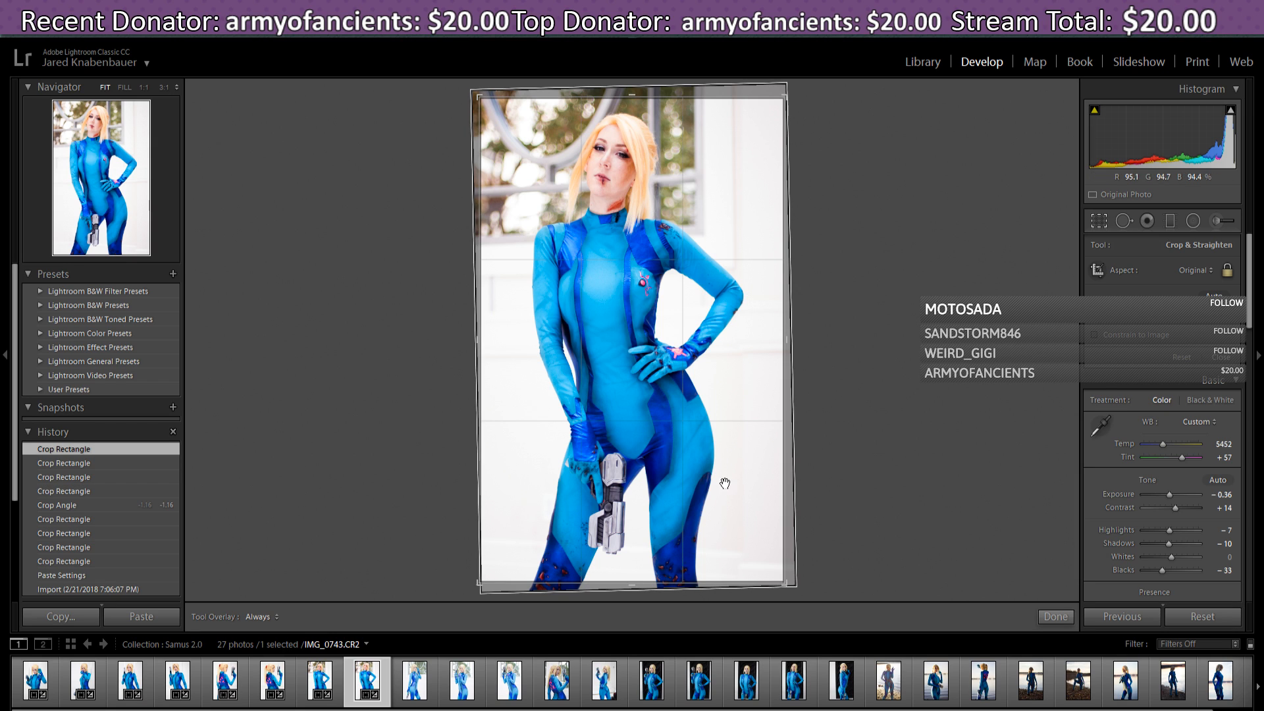
left_click_drag(734, 488, 733, 485)
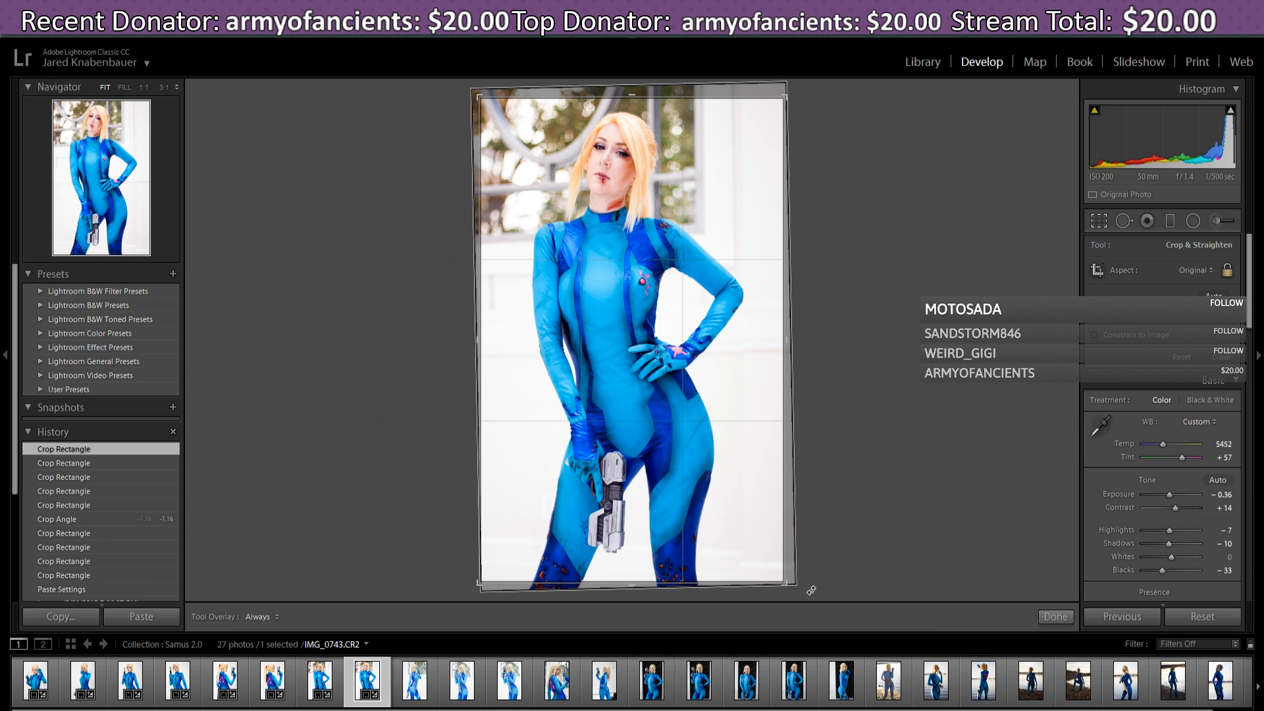
left_click_drag(812, 591, 816, 593)
left_click(736, 484)
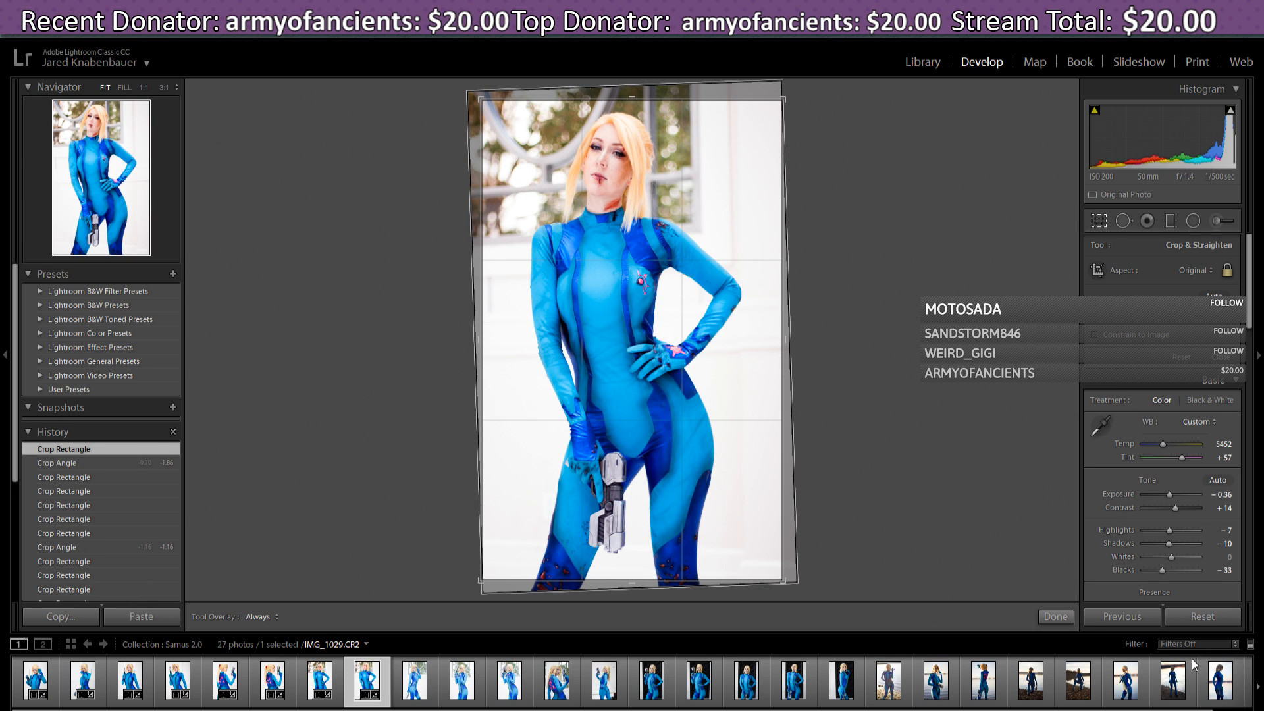
left_click(1066, 619)
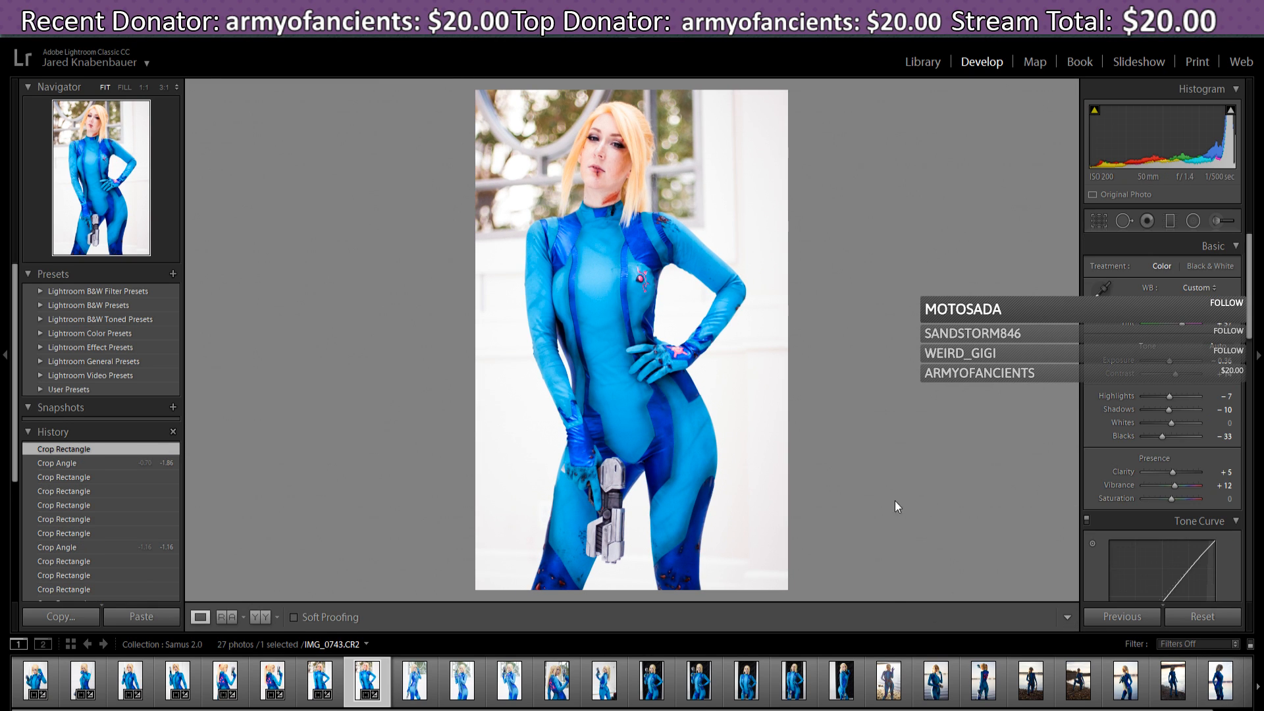
- Select IMG_0745, paste the previous settings, and reset its crop to the full unrotated frame
left_click(417, 683)
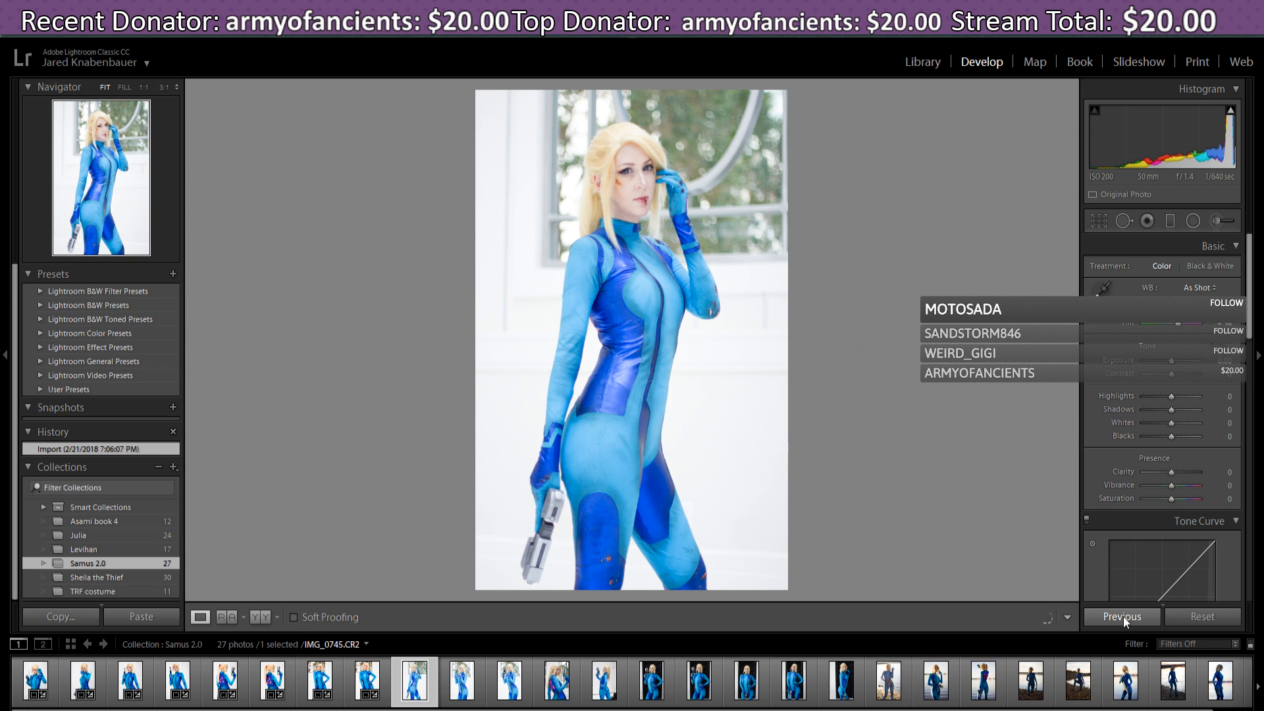
left_click(1123, 616)
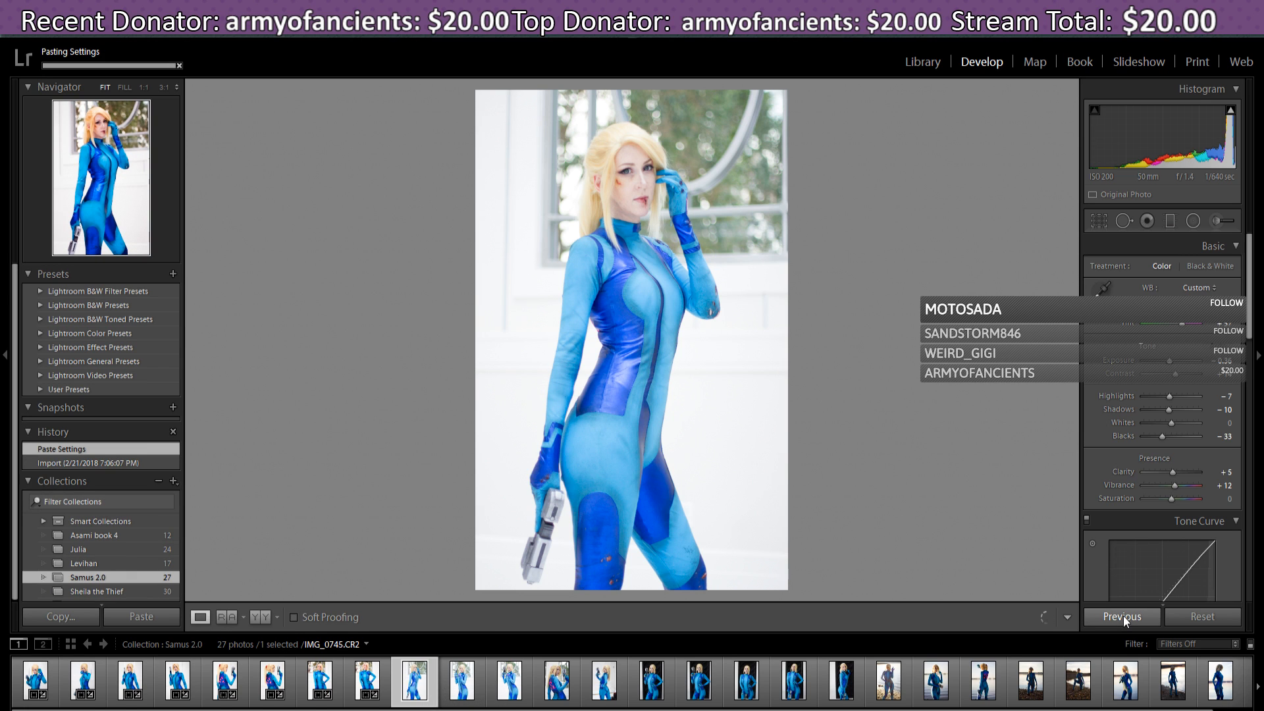
left_click(1099, 222)
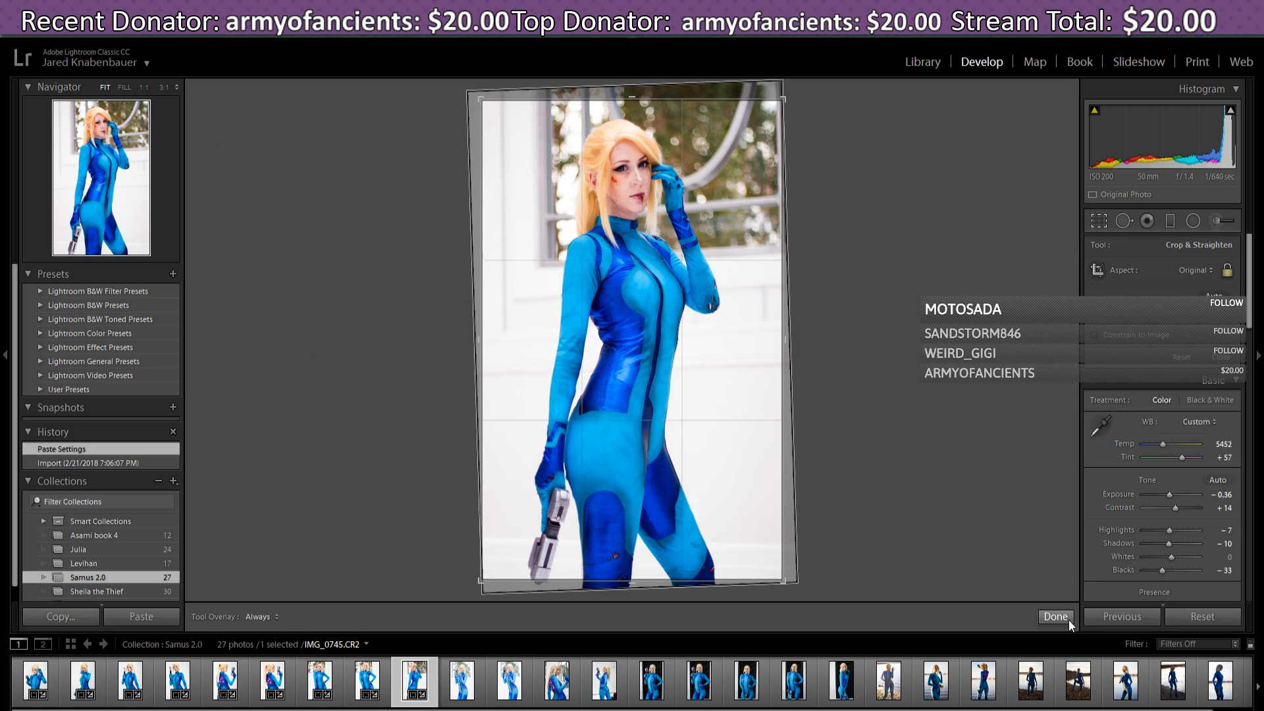
left_click(1068, 619)
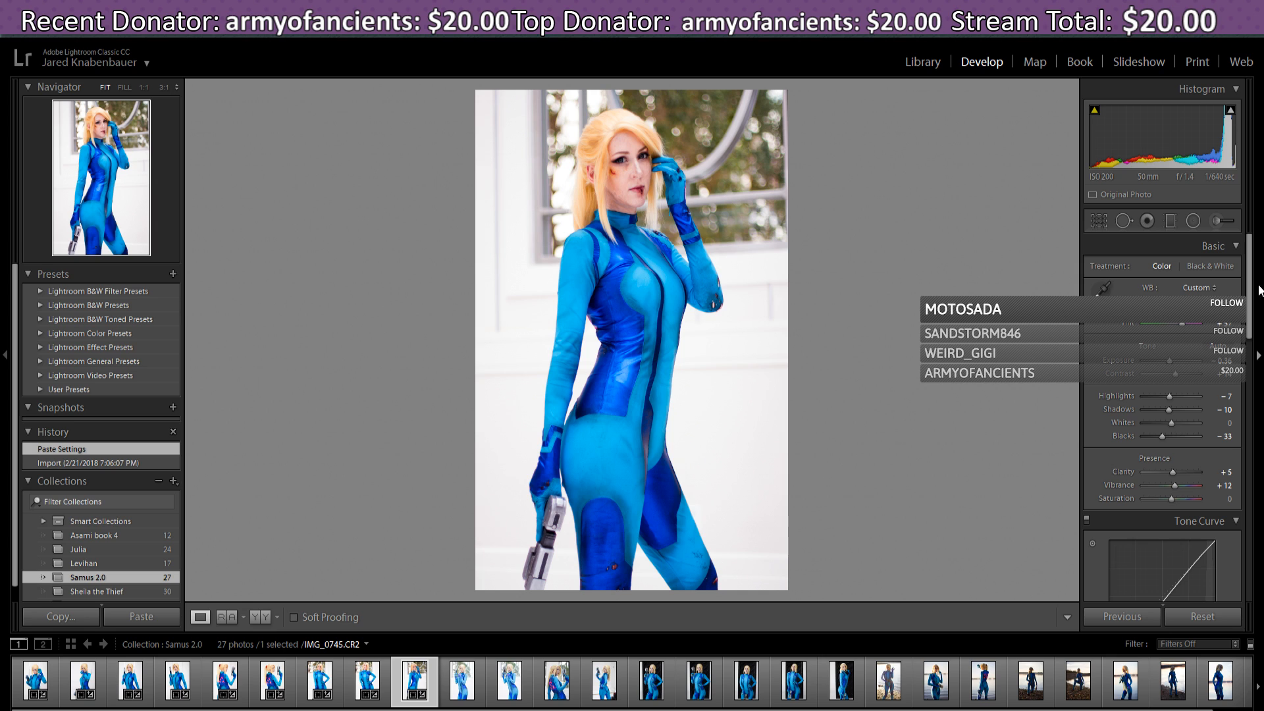
left_click(1101, 220)
left_click(1179, 358)
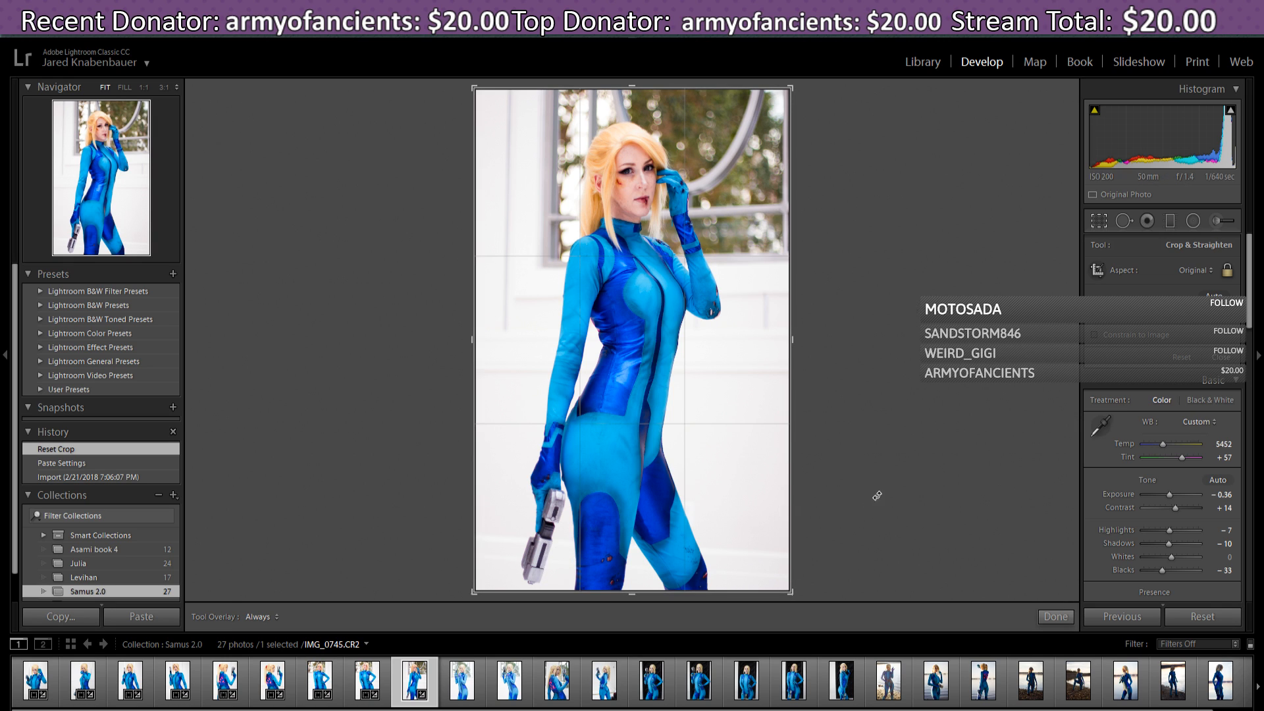
- Trim the IMG_0745 crop slightly from the upper-right corner and apply it
left_click(1057, 617)
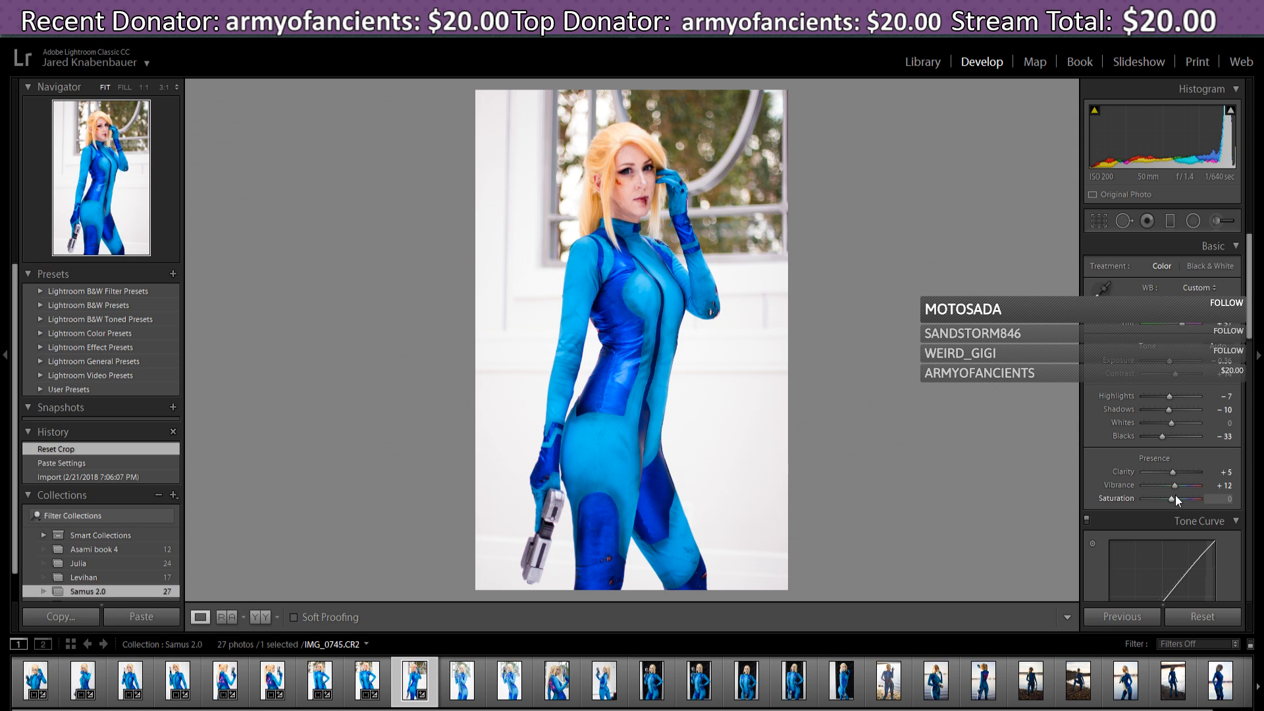
left_click(1099, 220)
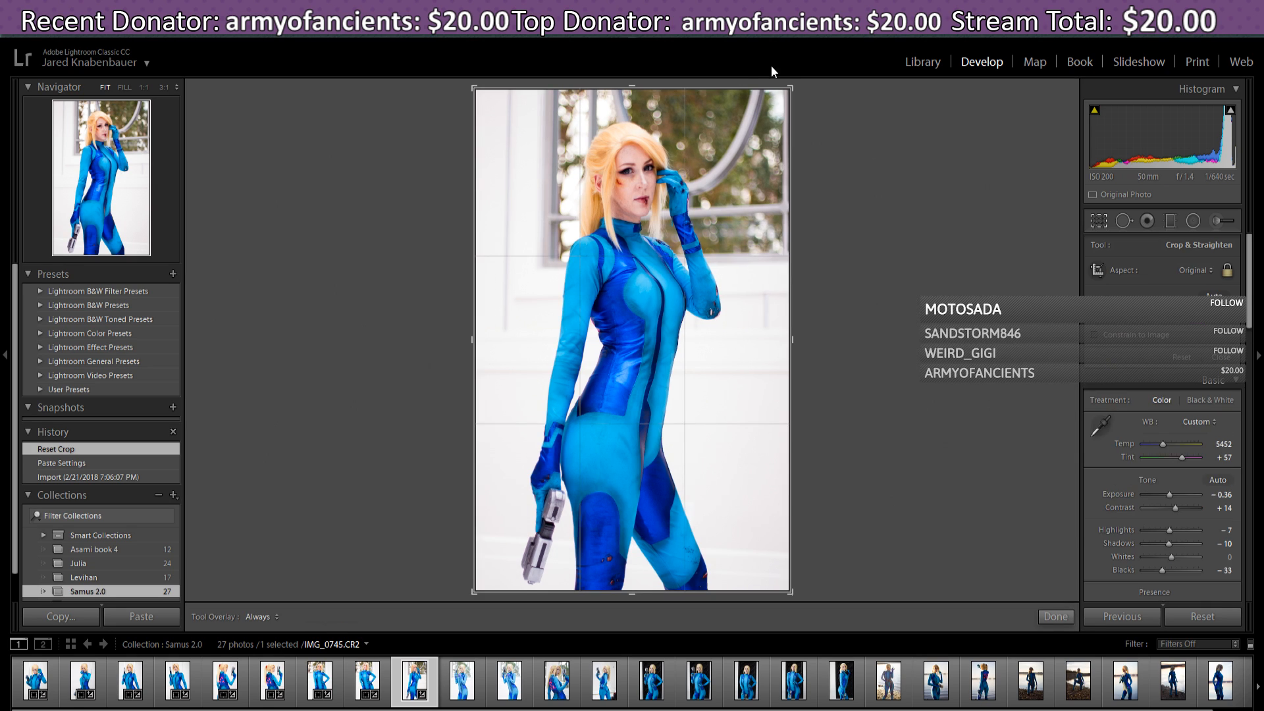
left_click_drag(792, 85, 788, 85)
left_click(1056, 617)
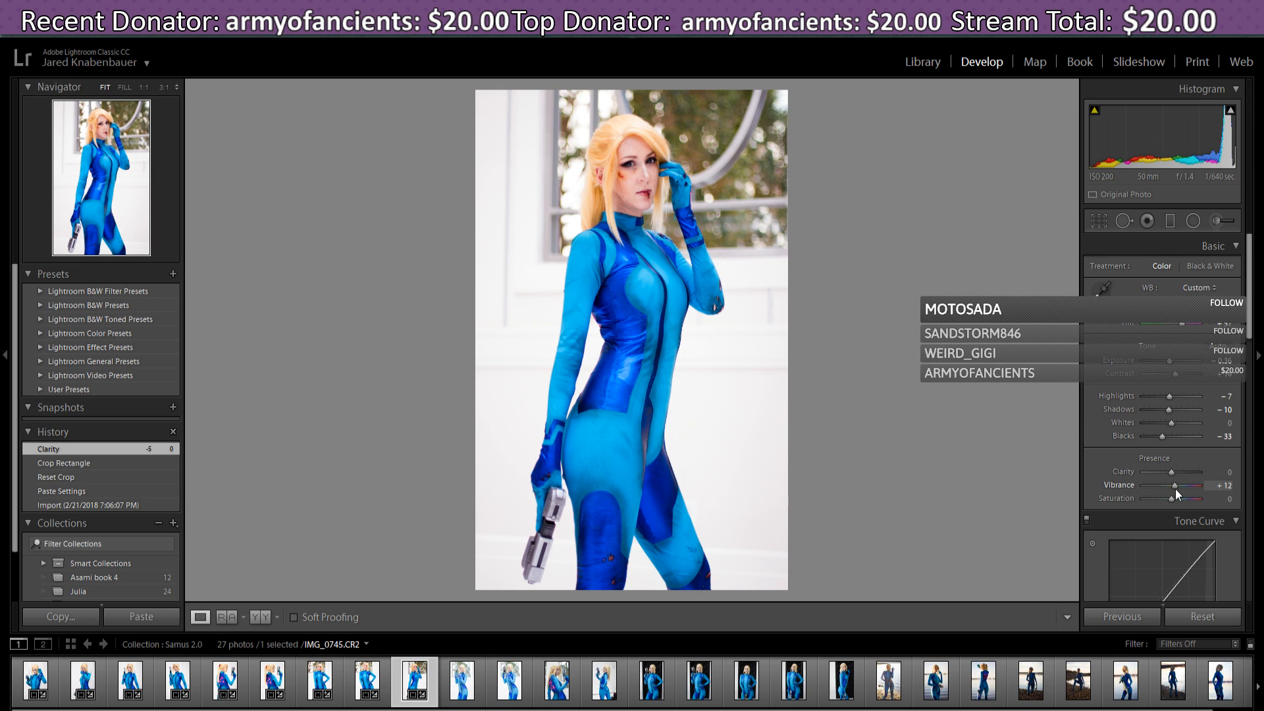
- Set Vibrance to +10, Temperature to 5571 and Tint to +71
left_click_drag(1174, 489, 1175, 488)
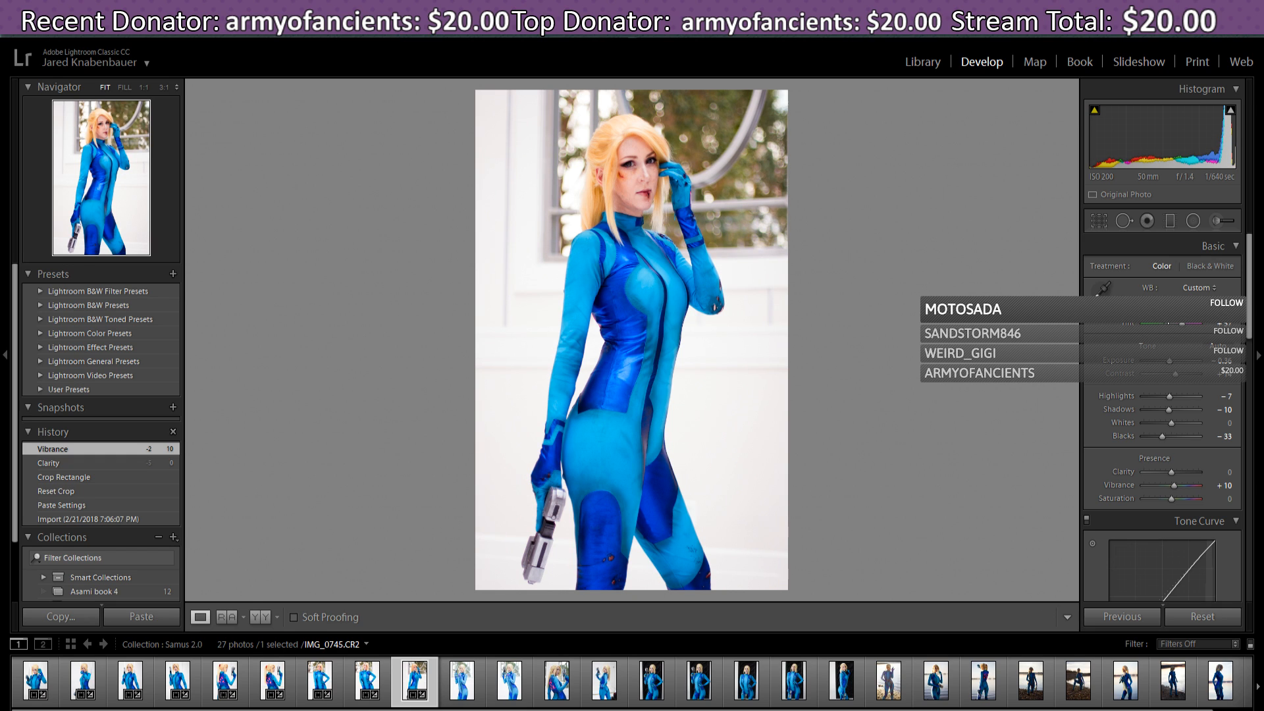
left_click_drag(1169, 325, 1187, 329)
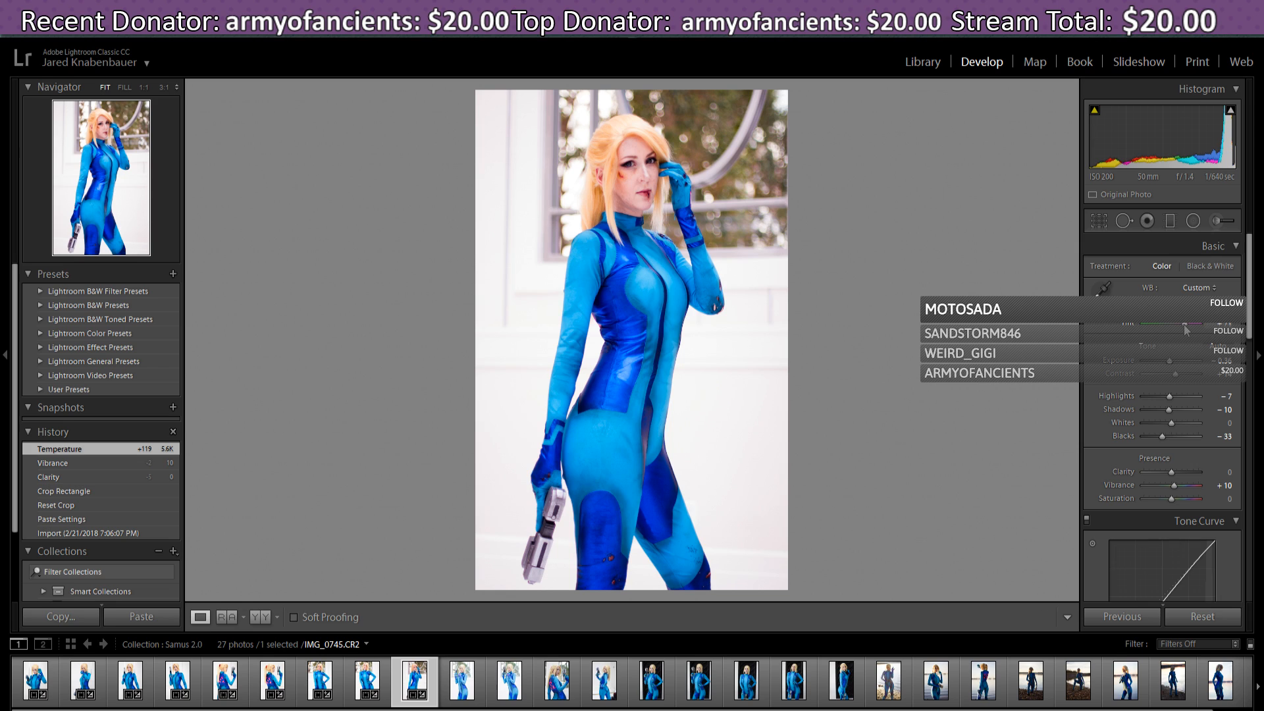
left_click_drag(1187, 331, 1185, 330)
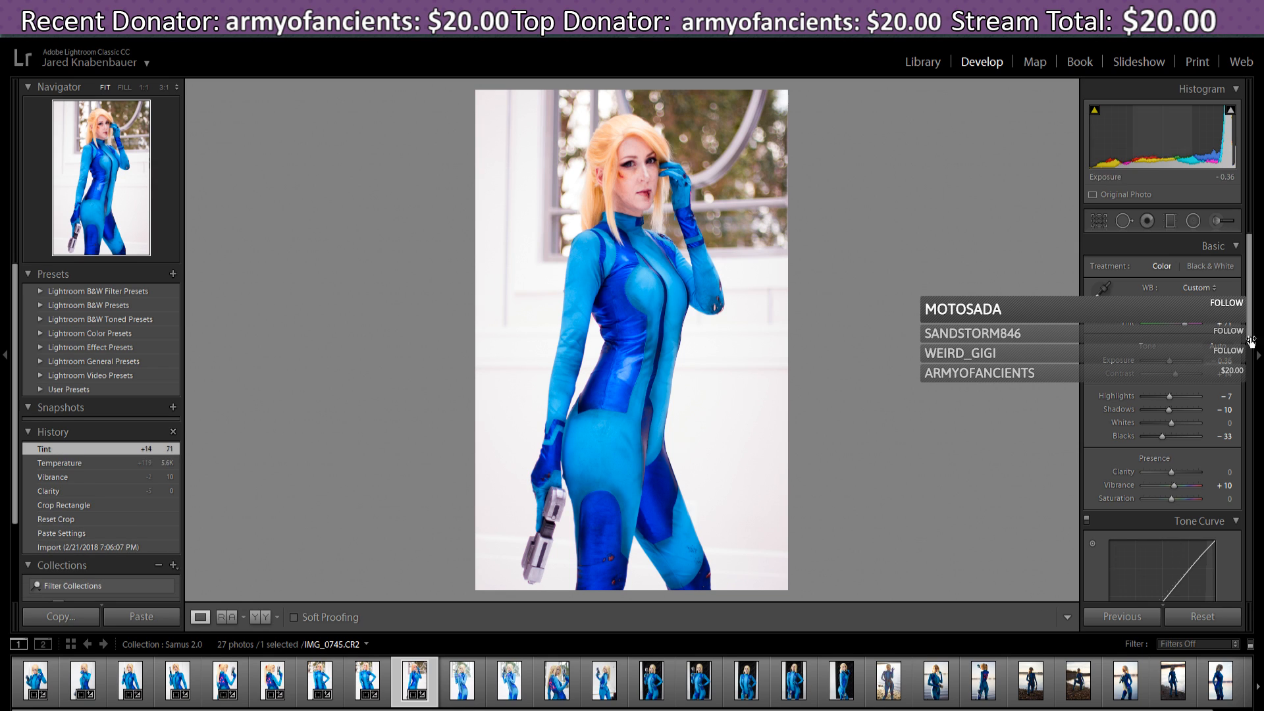
left_click_drag(1250, 322, 1248, 357)
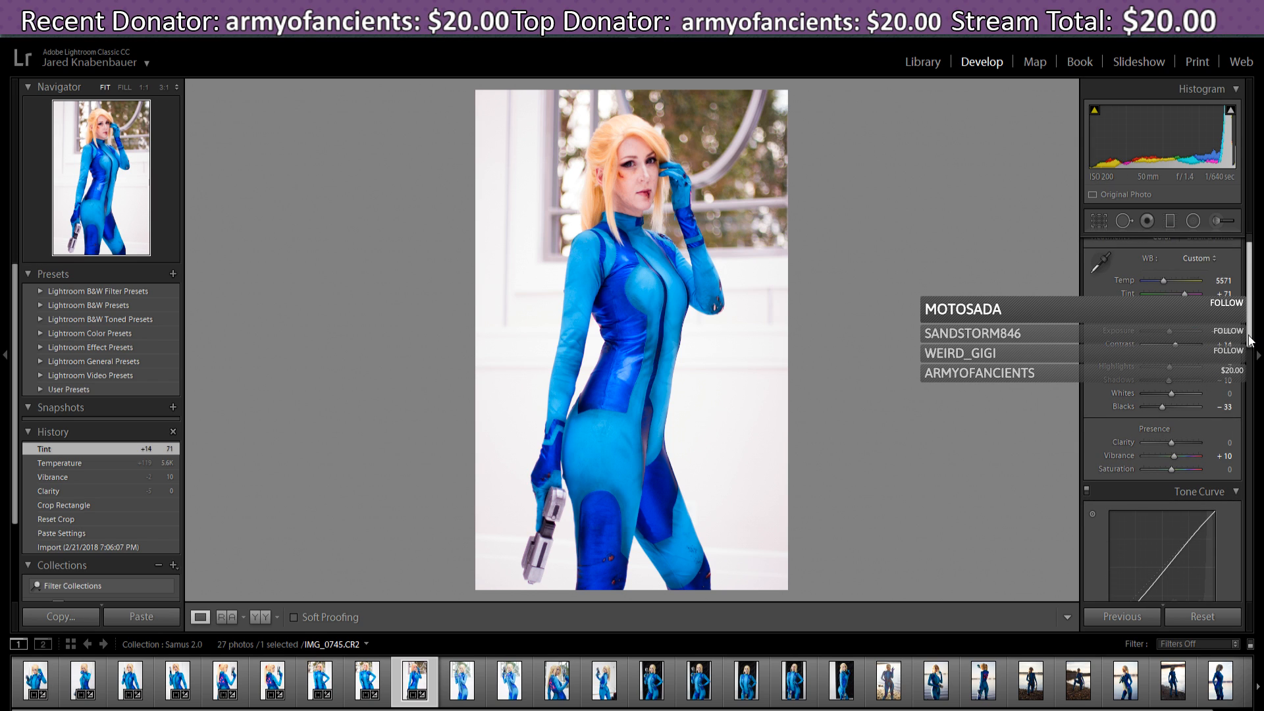
left_click_drag(1249, 336, 1260, 451)
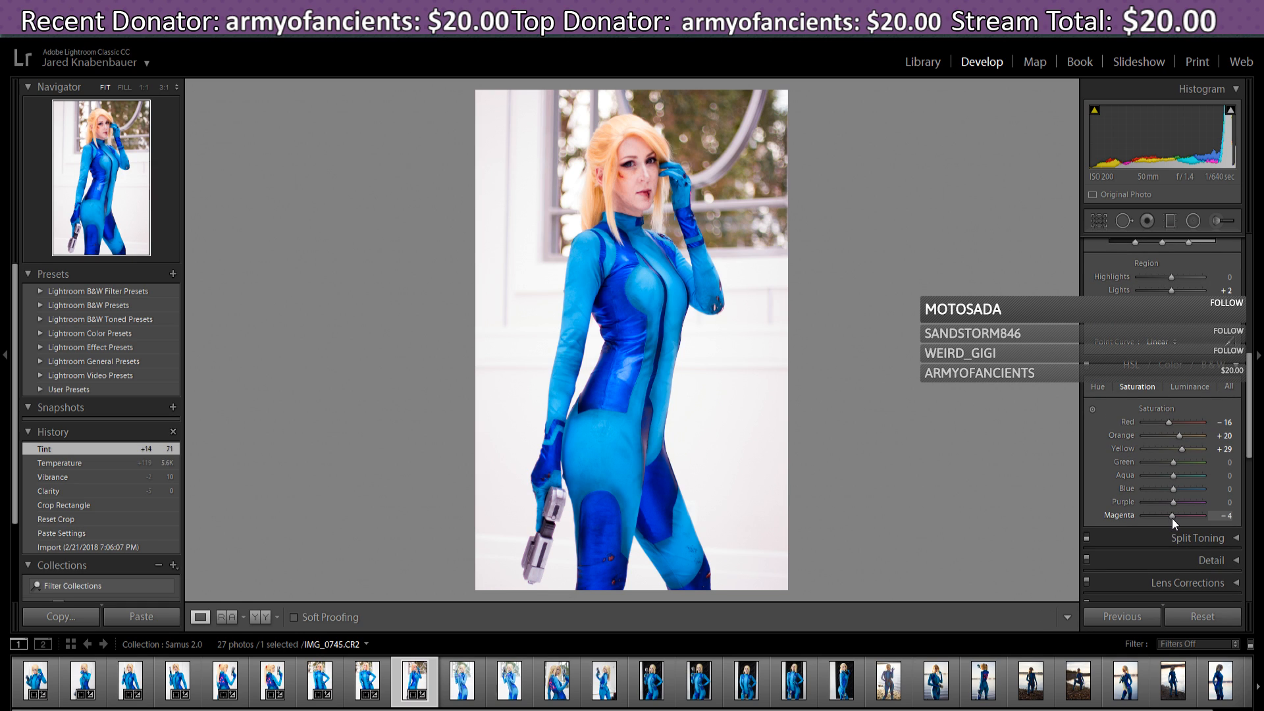
- Drag the HSL Magenta saturation from -4 down to -16
left_click_drag(1173, 519, 1171, 524)
left_click_drag(1170, 526, 1170, 527)
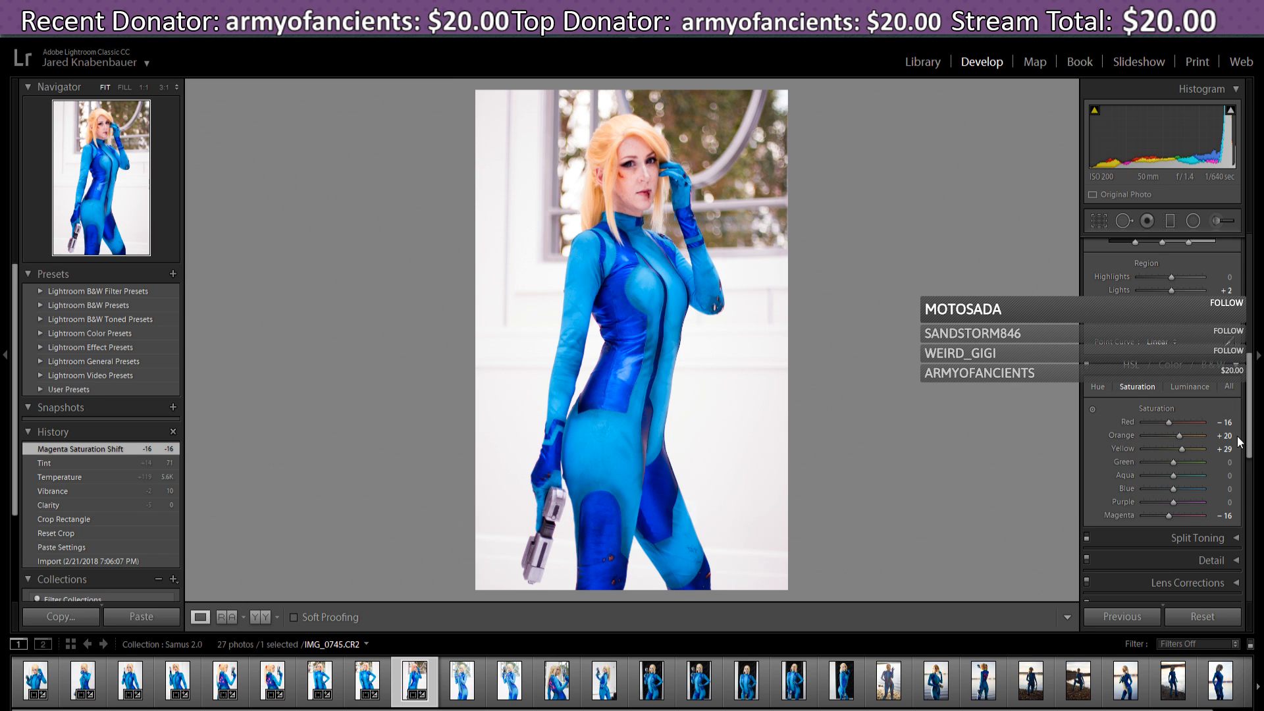
- Set post-crop vignette Amount to -12 on IMG_0745 and IMG_0743, and -10 on IMG_0738
scroll(1257, 461, "down", 3)
scroll(1257, 461, "down", 1)
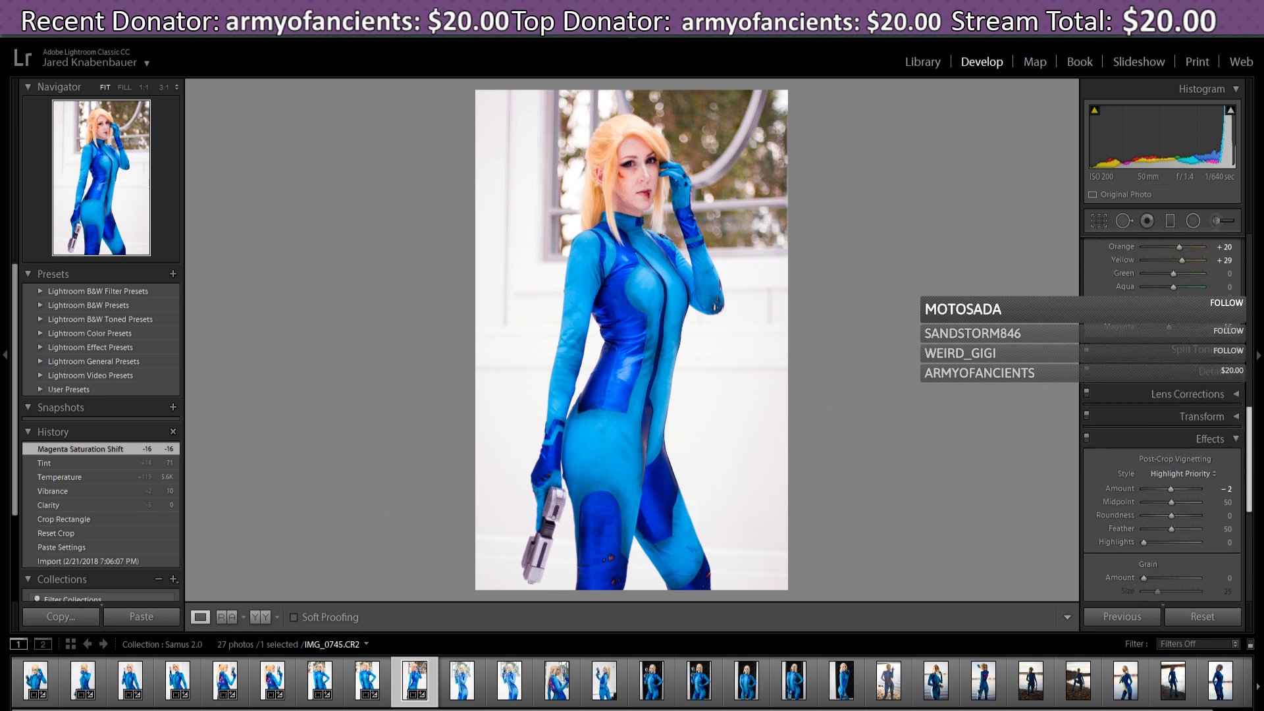
scroll(1259, 464, "down", 1)
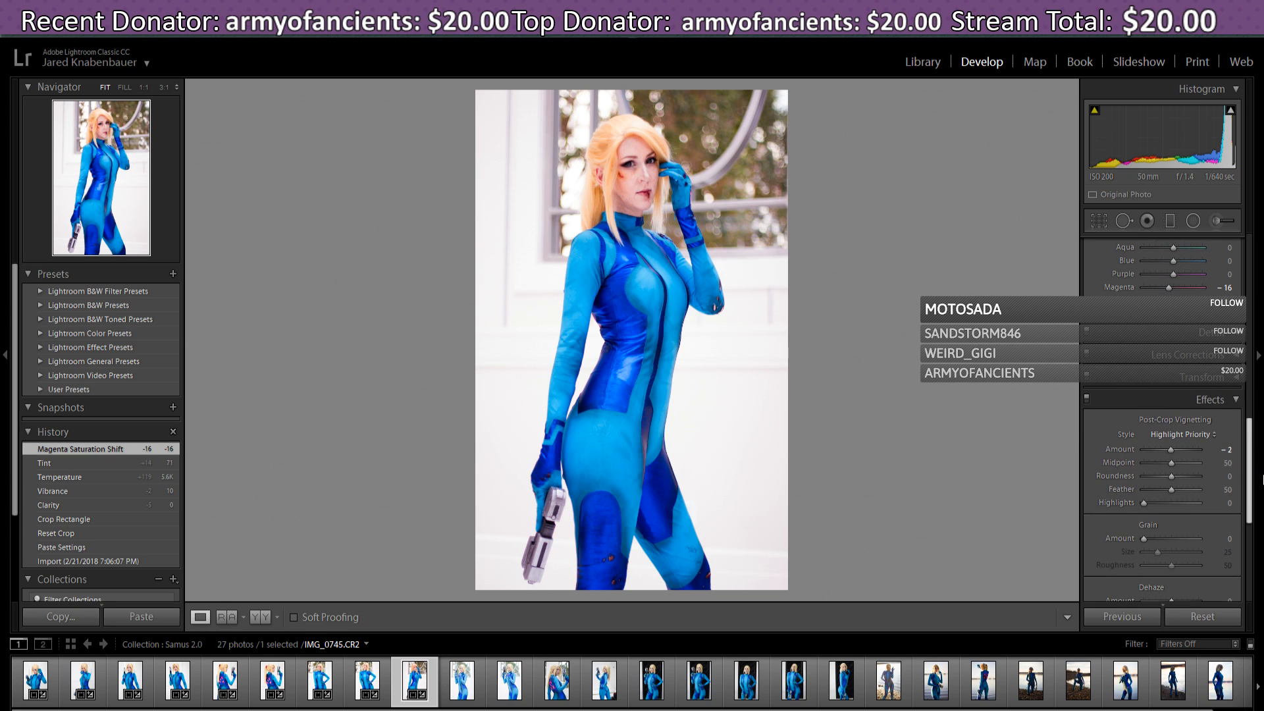
left_click_drag(1171, 450, 1168, 452)
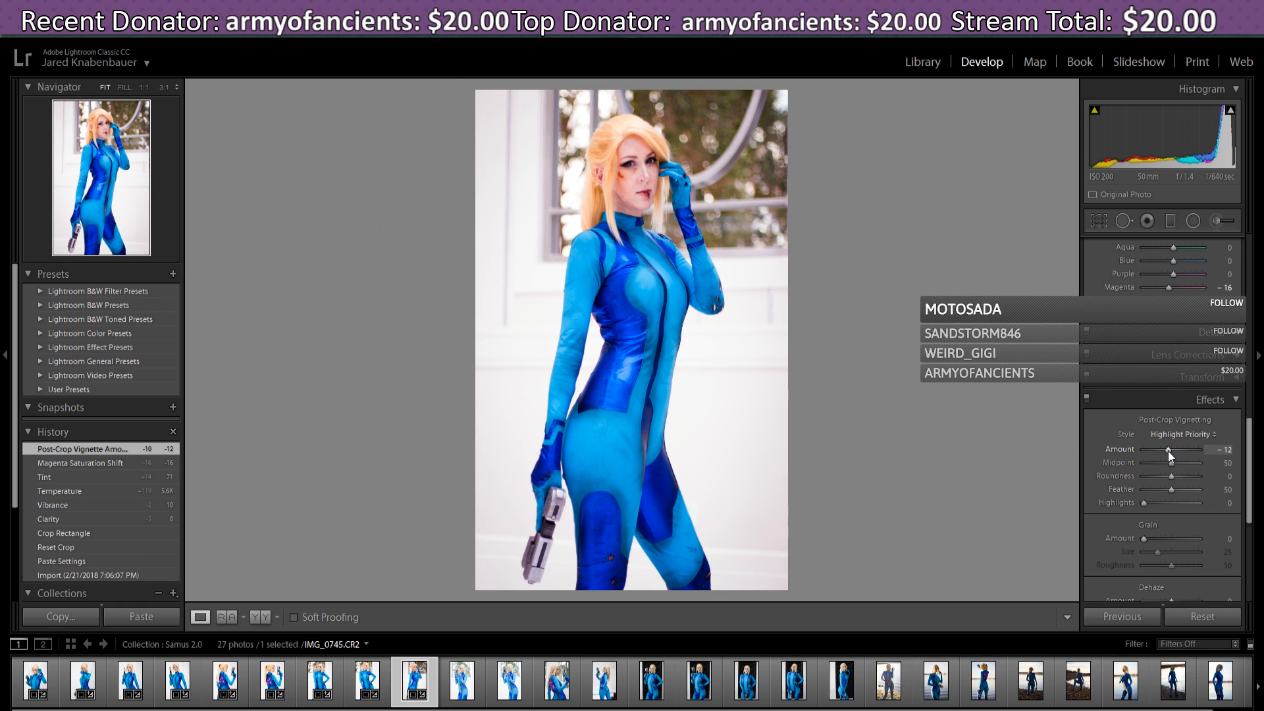
left_click(365, 696)
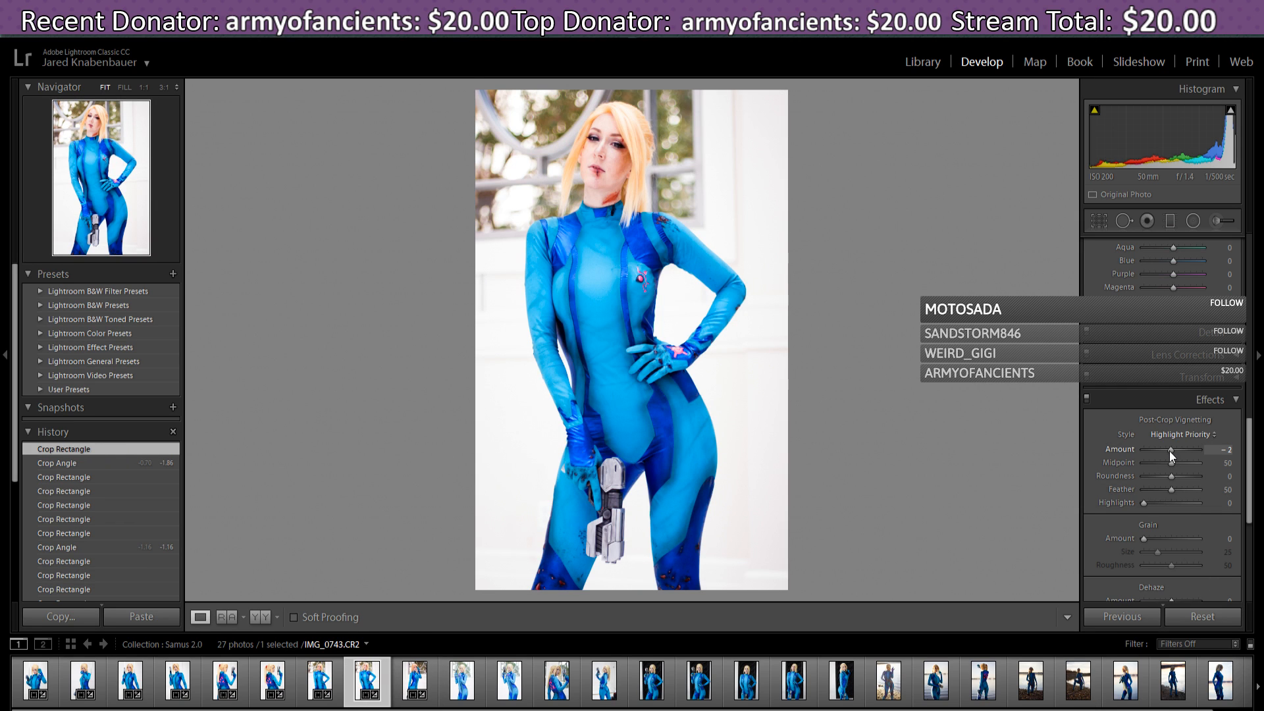
left_click_drag(1169, 452, 1167, 452)
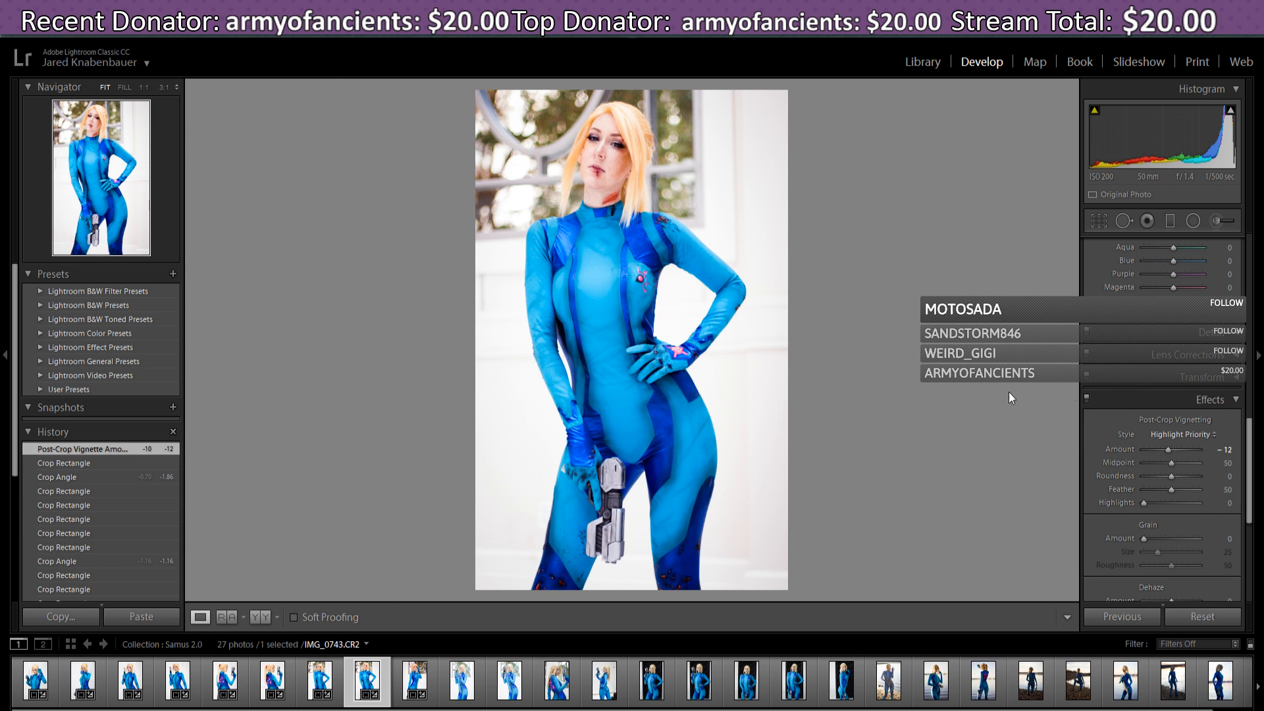
left_click(325, 685)
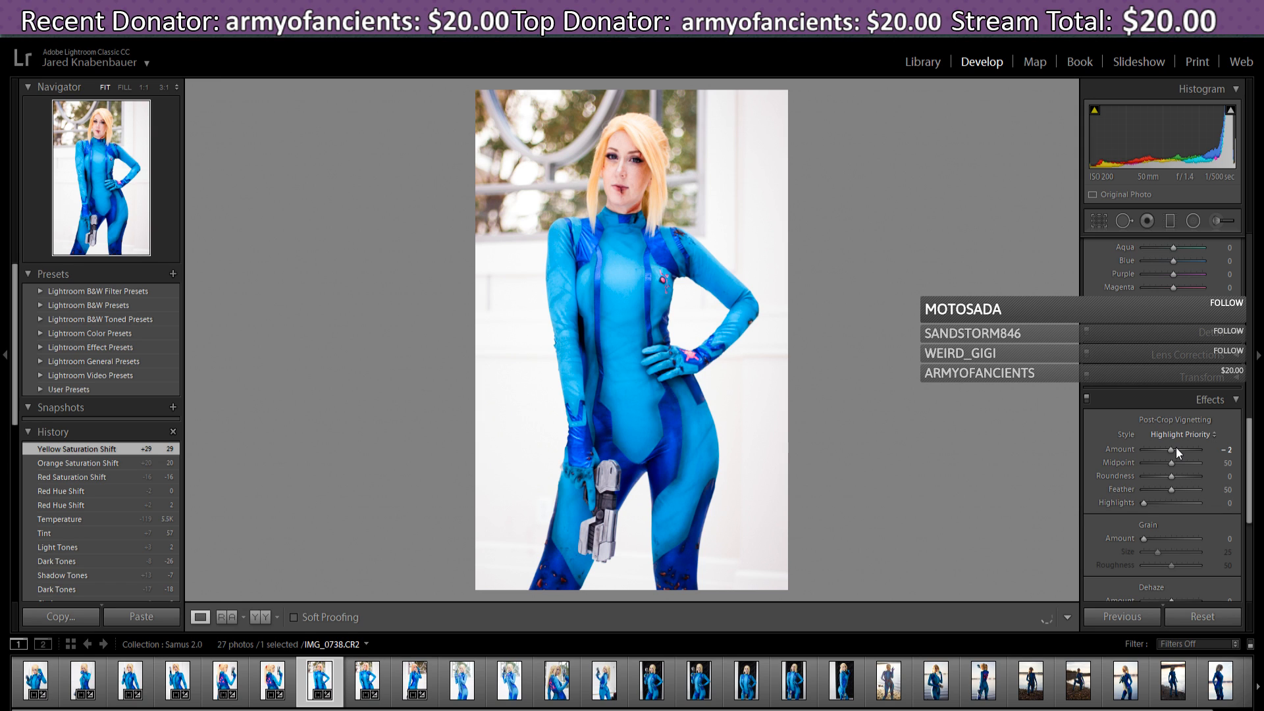
left_click_drag(1176, 447, 1168, 449)
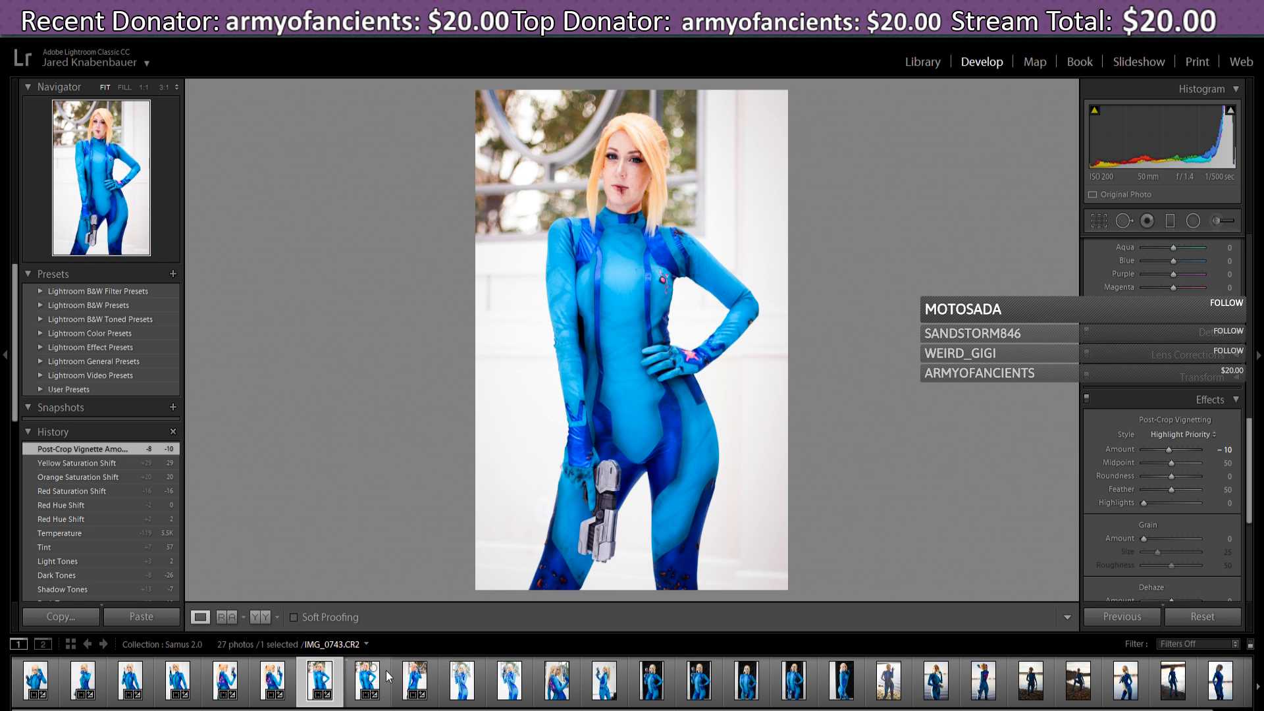
left_click(409, 702)
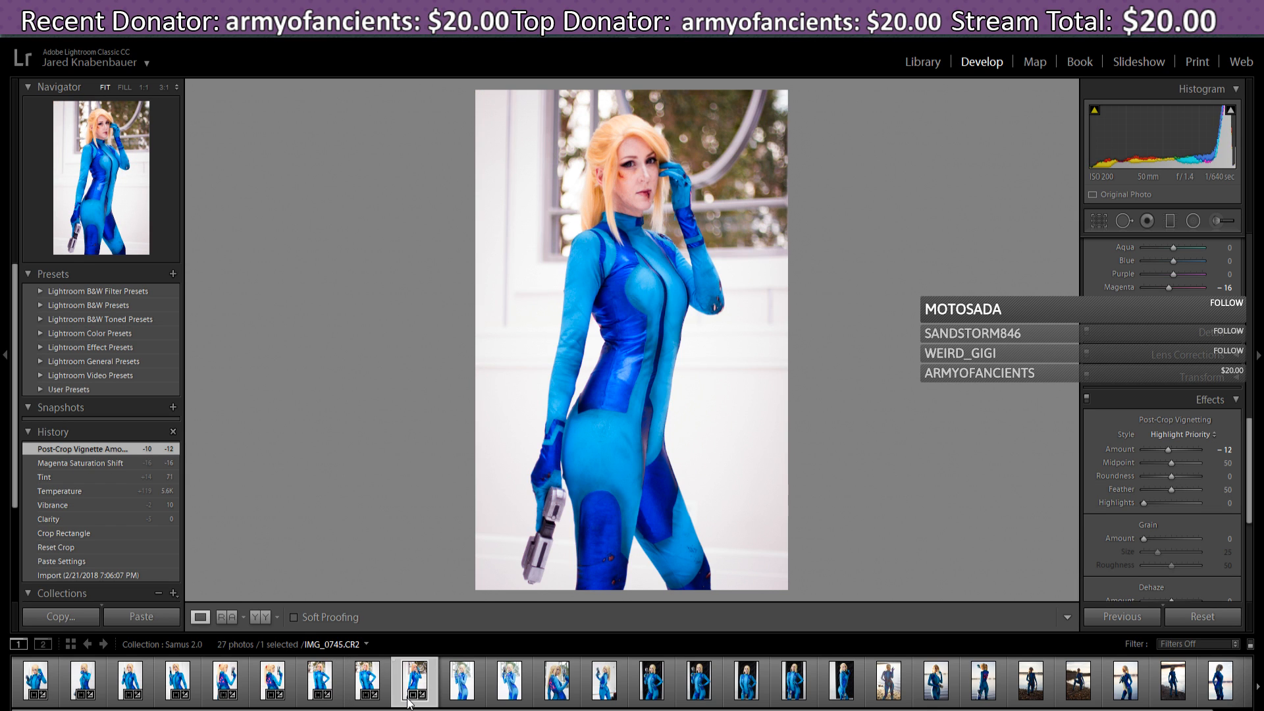
- Fine-tune the Tint down to 54
scroll(1260, 448, "up", 10)
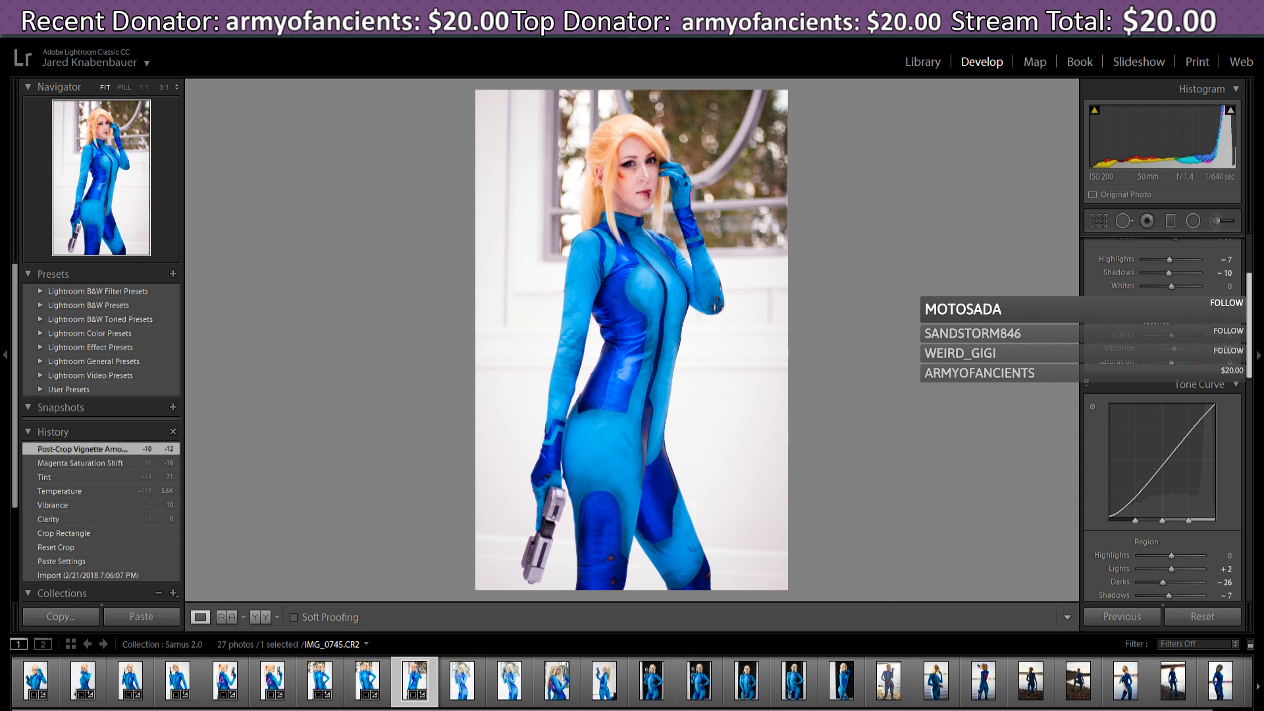
scroll(1183, 326, "up", 4)
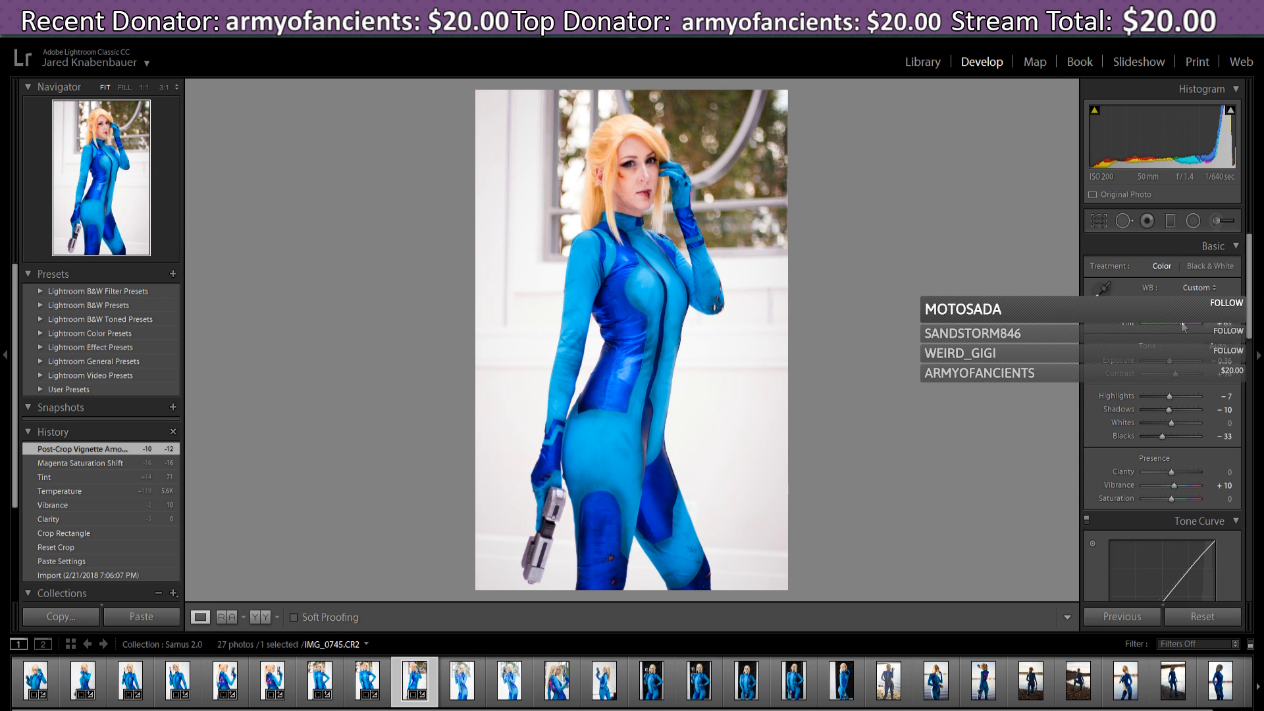
left_click_drag(1183, 327, 1181, 327)
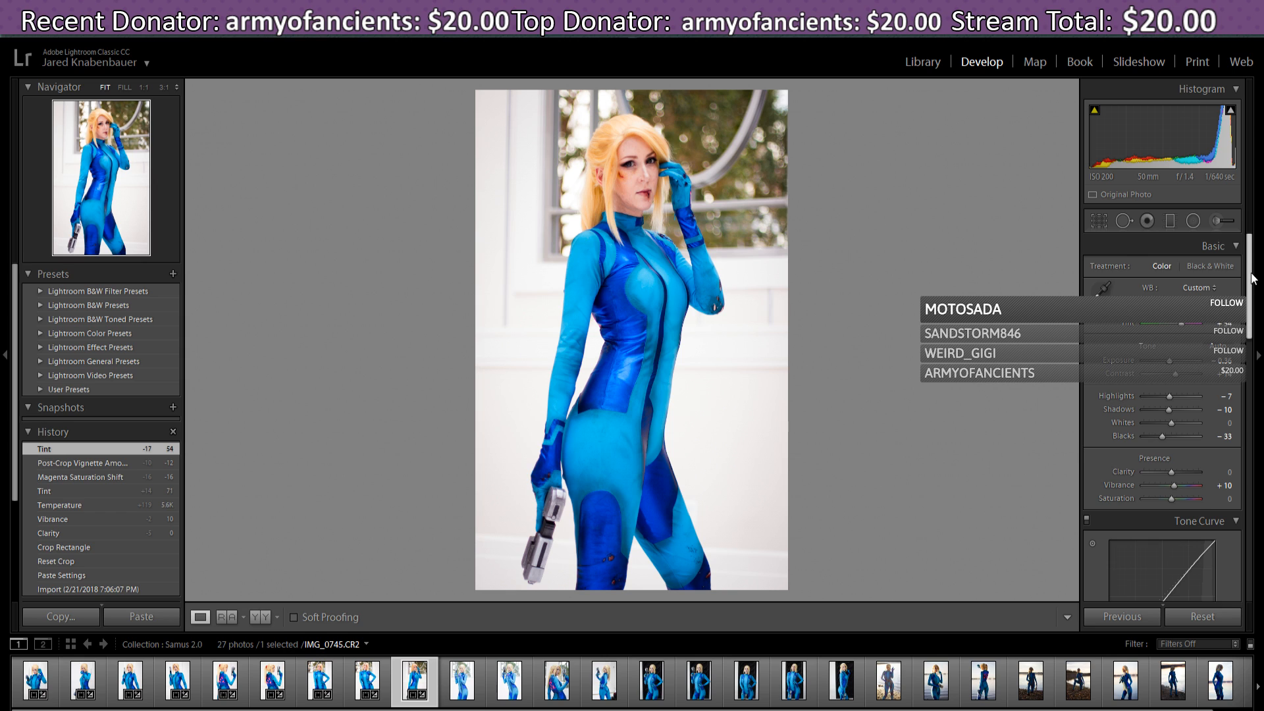
- Ease the tone curve Darks to -5 and Shadows to -4
scroll(1164, 365, "down", 2)
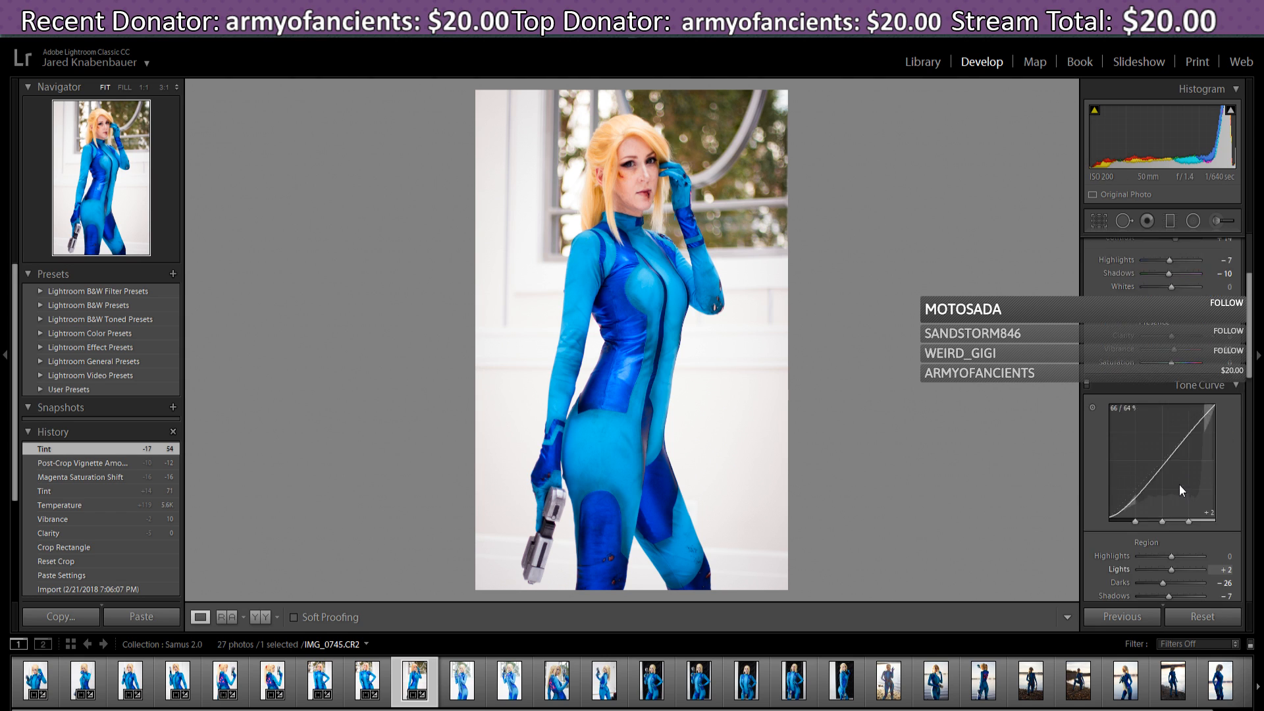
scroll(1179, 484, "down", 3)
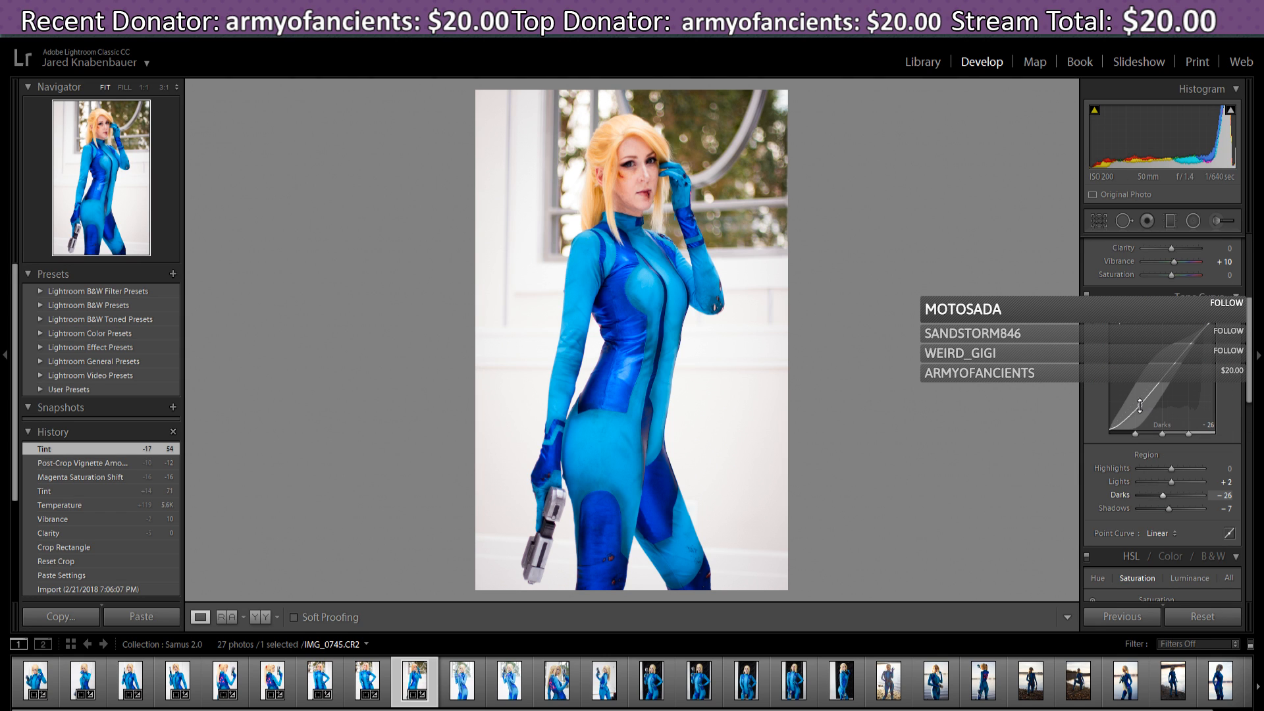
left_click_drag(1135, 405, 1139, 397)
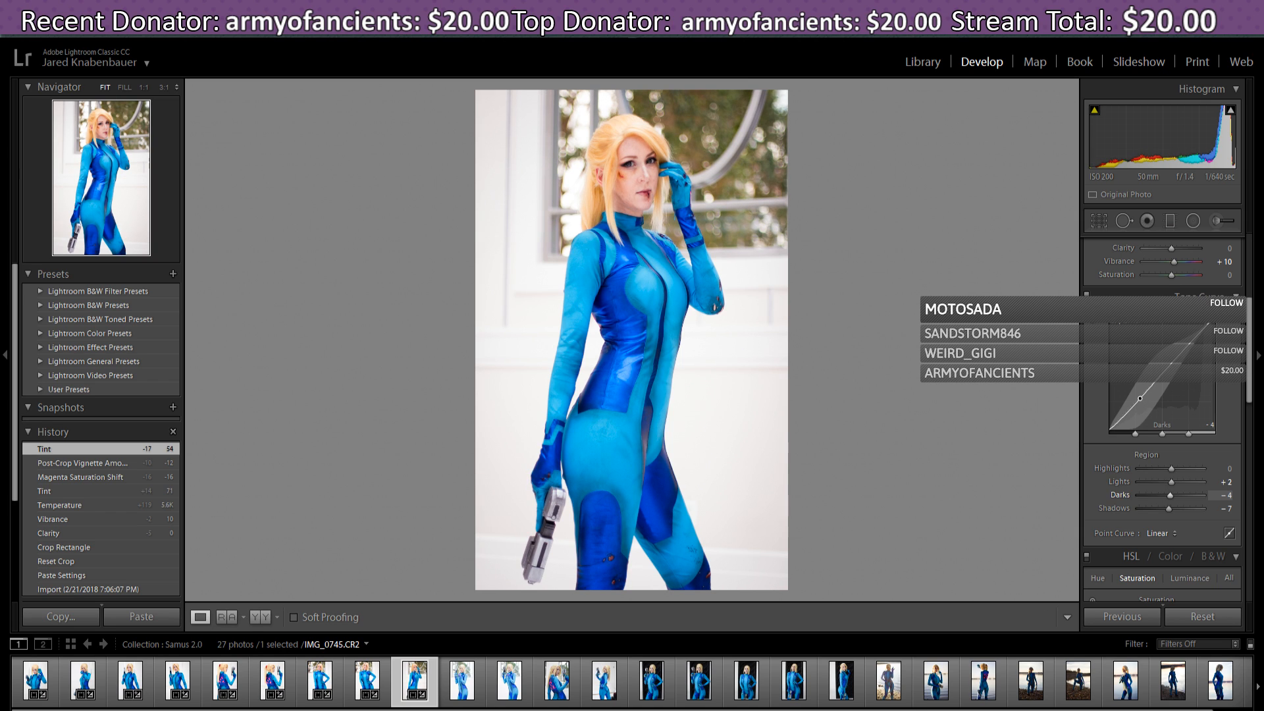
left_click_drag(1139, 398, 1117, 422)
- Lower HSL Yellow saturation to +20
scroll(1218, 392, "up", 2)
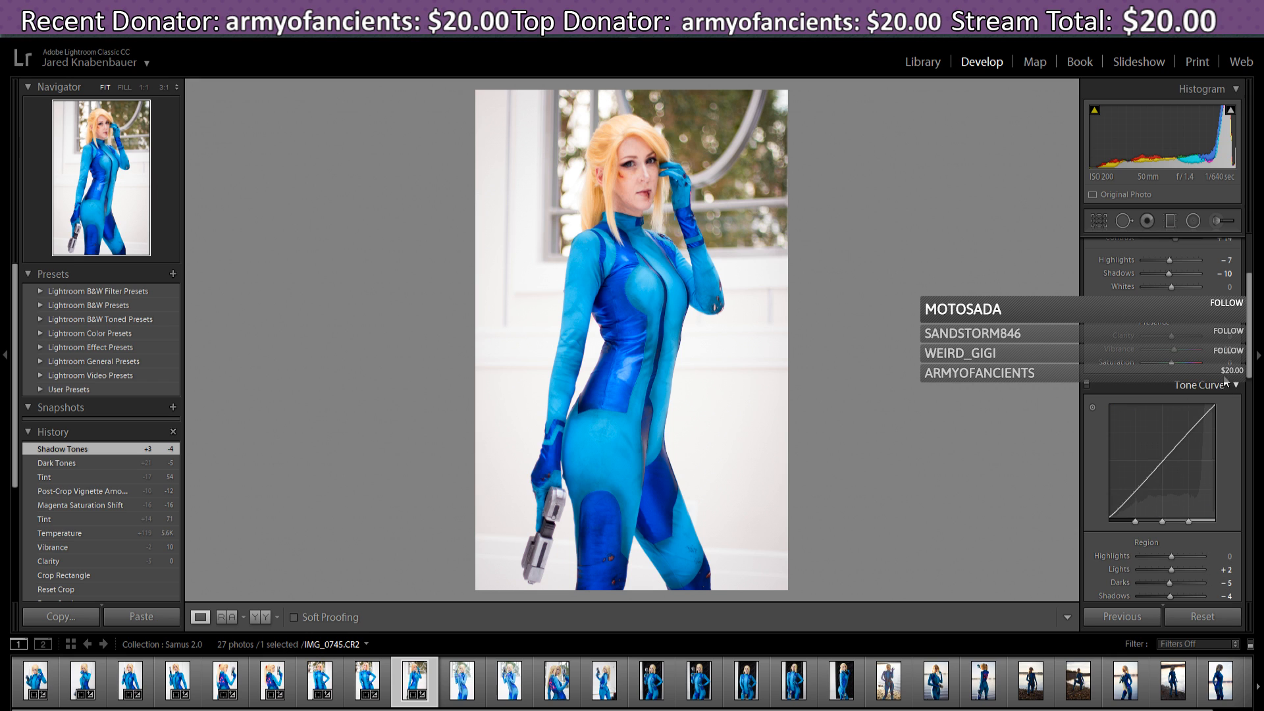
scroll(1242, 380, "down", 3)
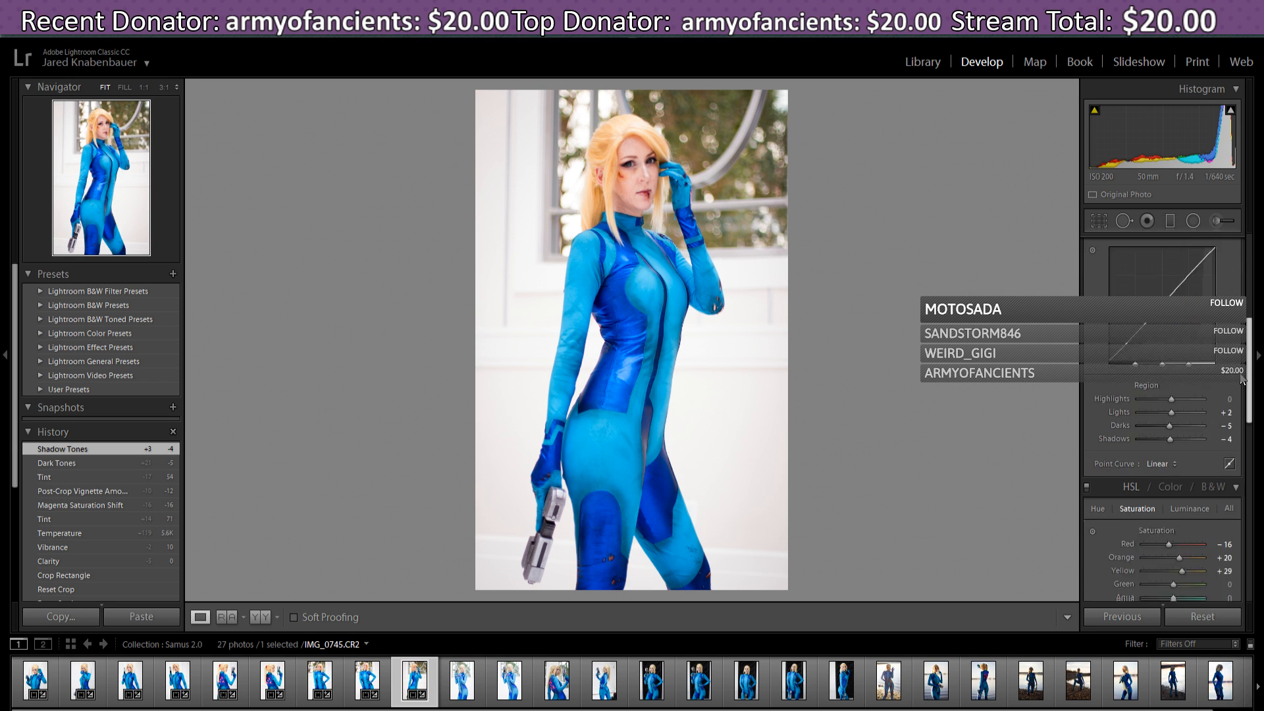
scroll(1242, 380, "down", 3)
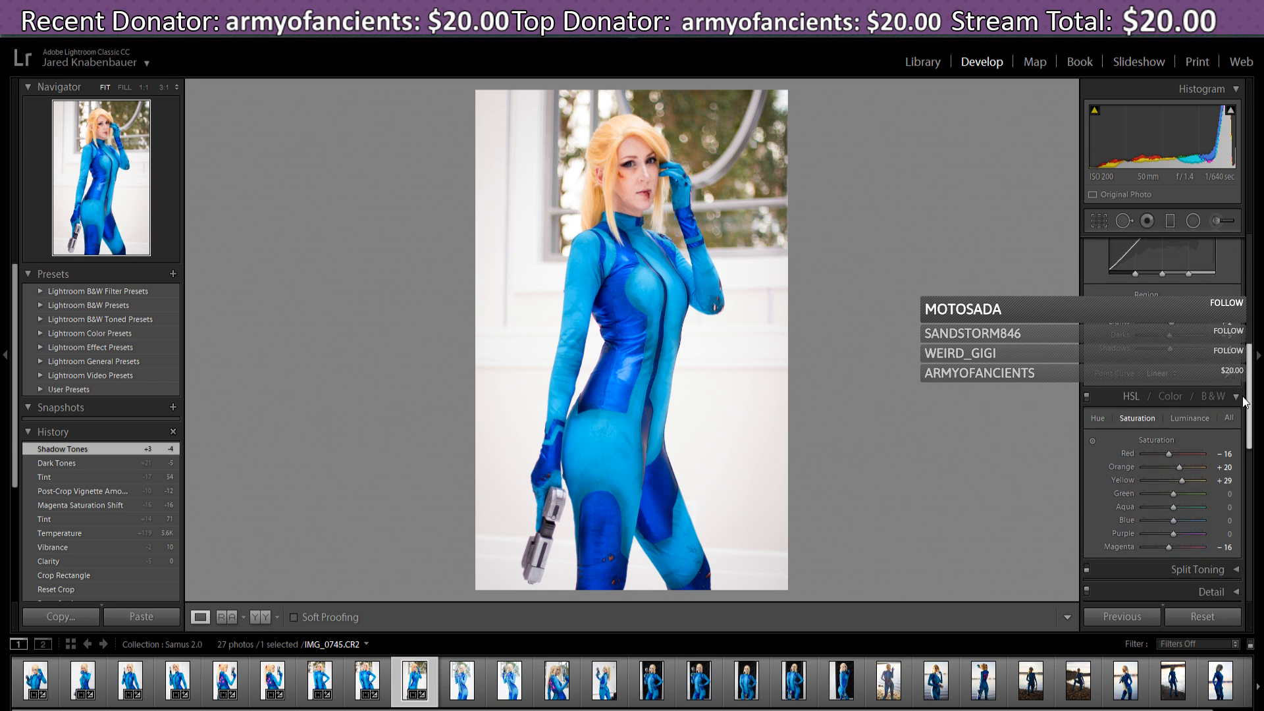
left_click_drag(1243, 397, 1245, 404)
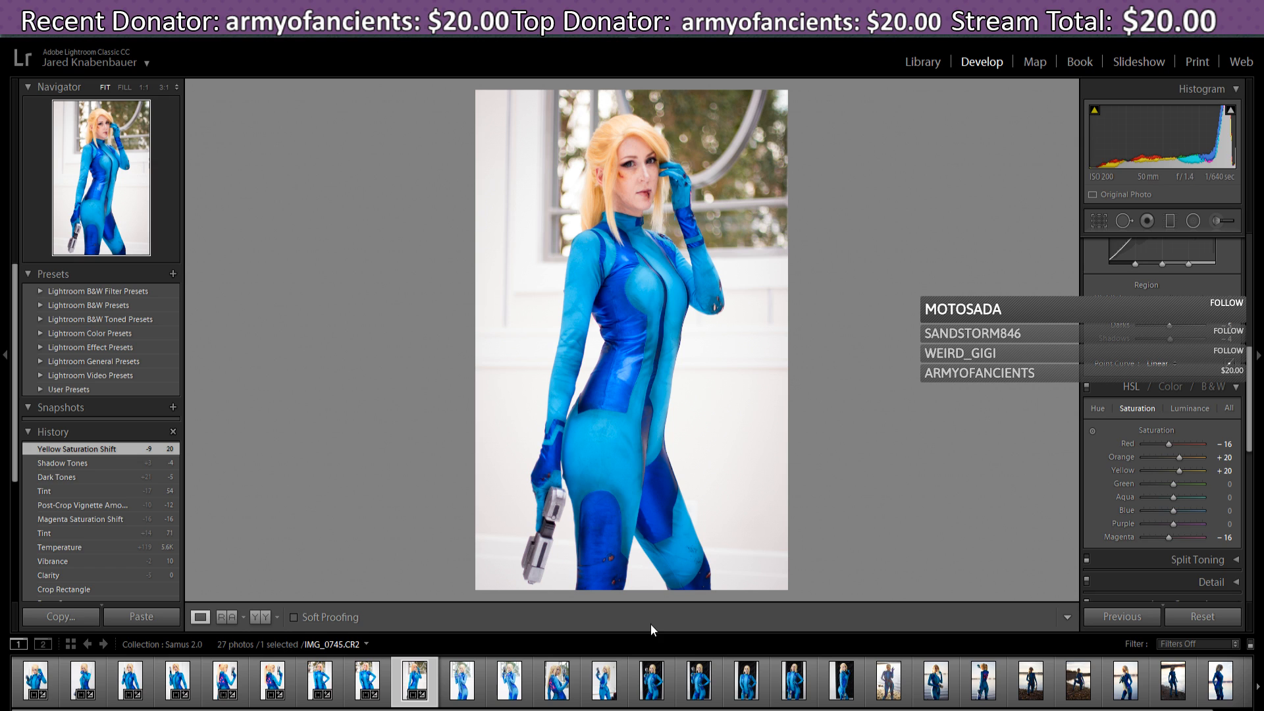
left_click(373, 682)
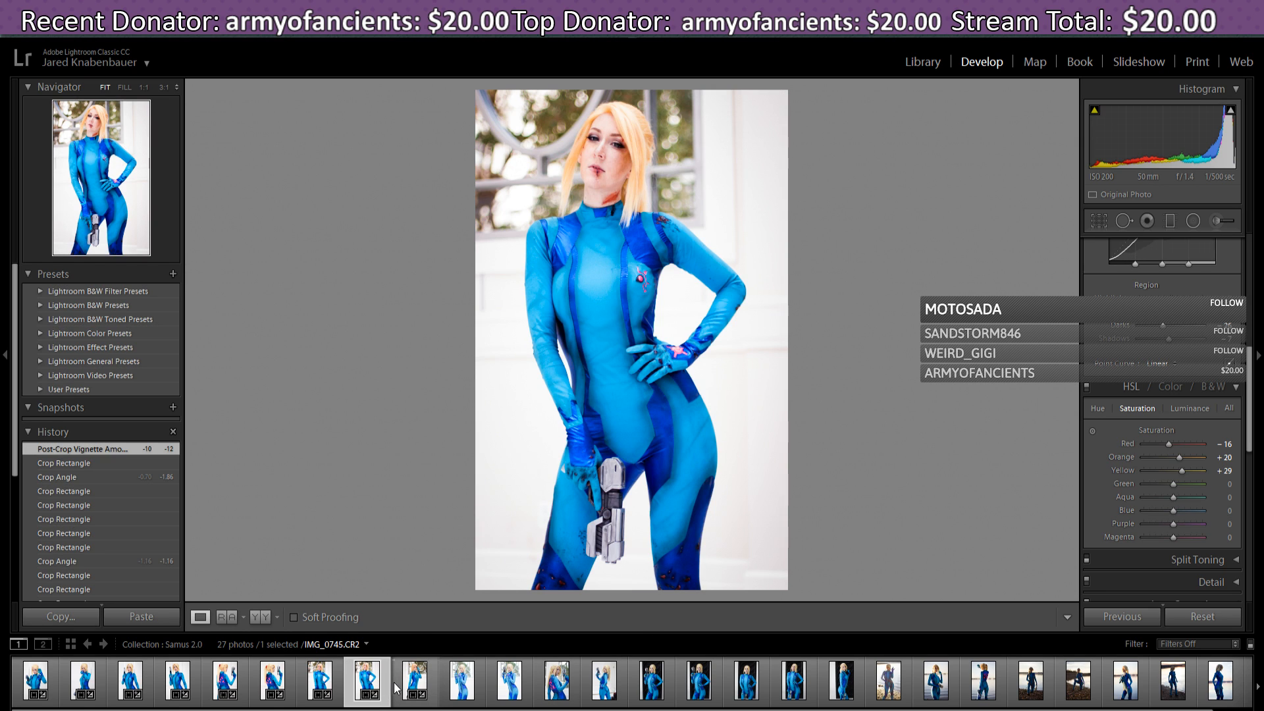
left_click(416, 685)
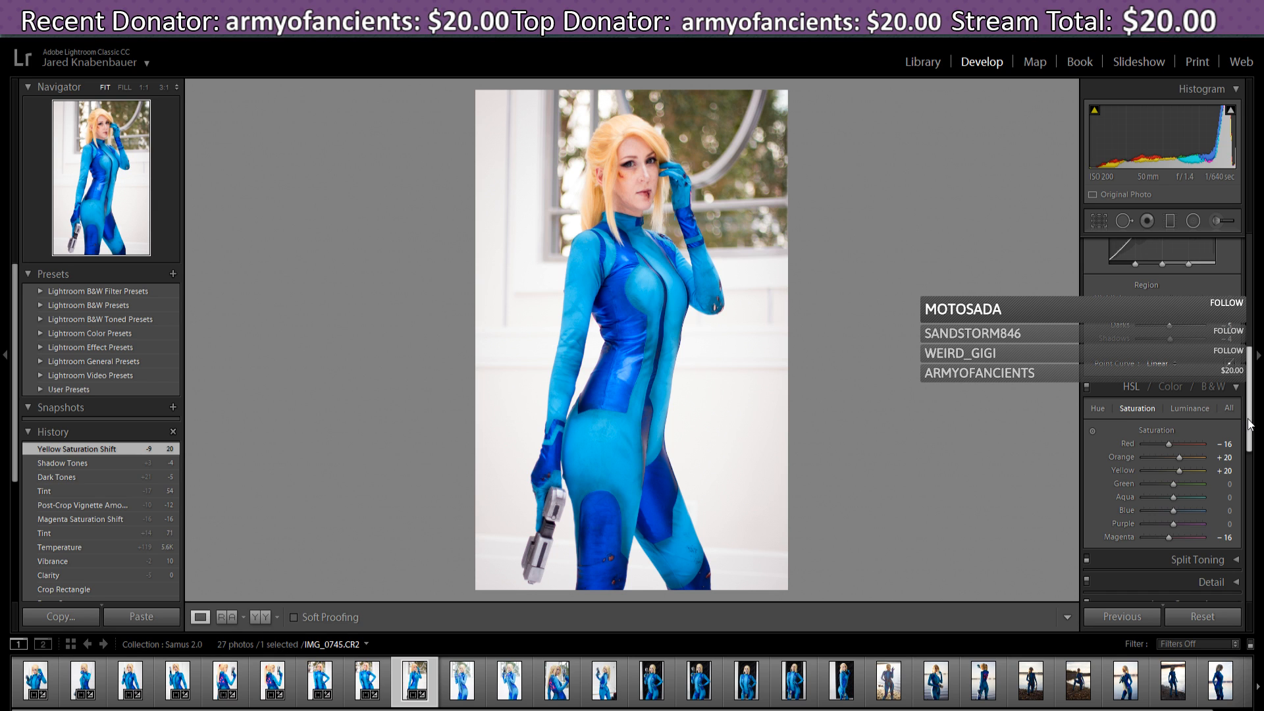
left_click_drag(1248, 424, 1261, 559)
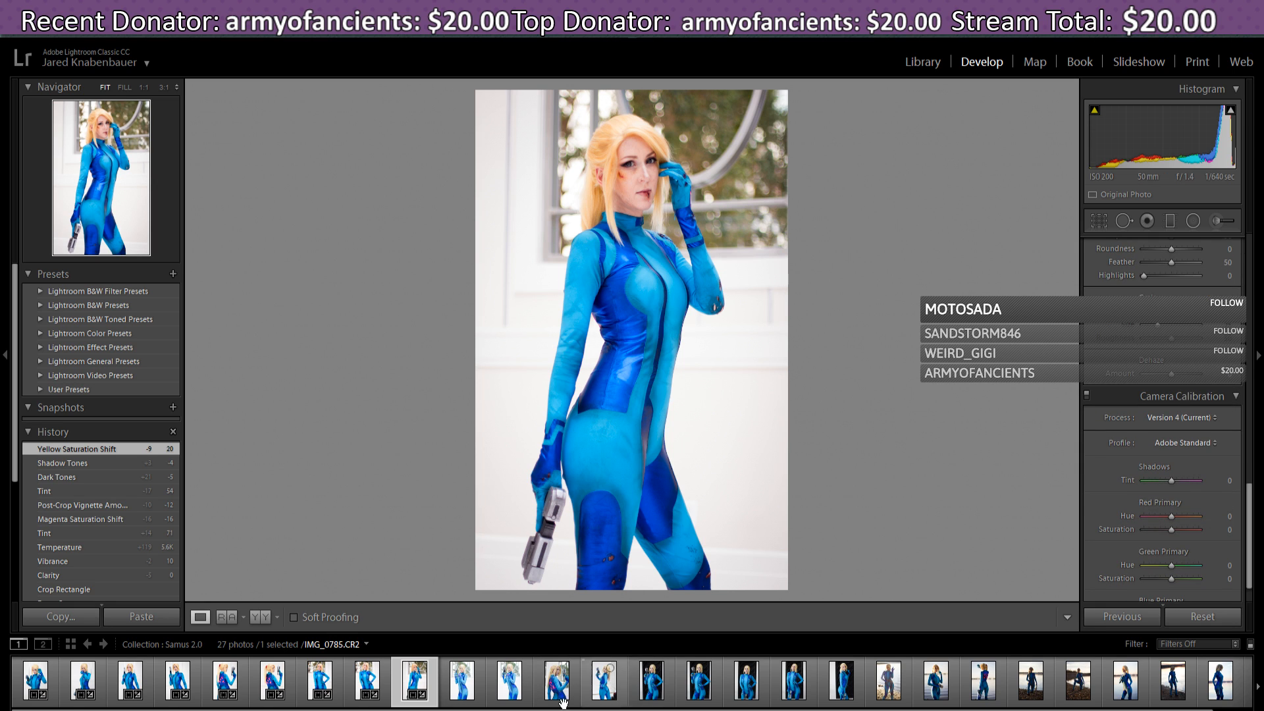
- Paste the previous settings onto IMG_0756, tighten its crop from the top-right, then select IMG_0758
left_click(471, 698)
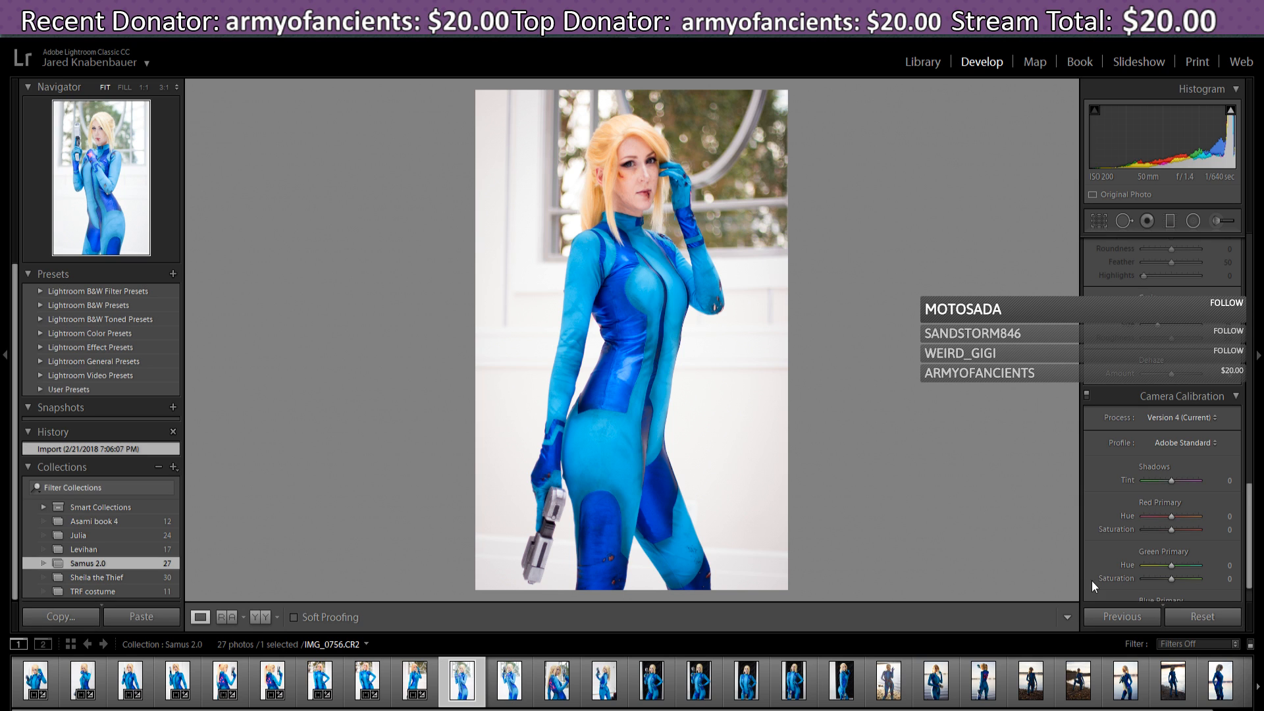
left_click(1109, 616)
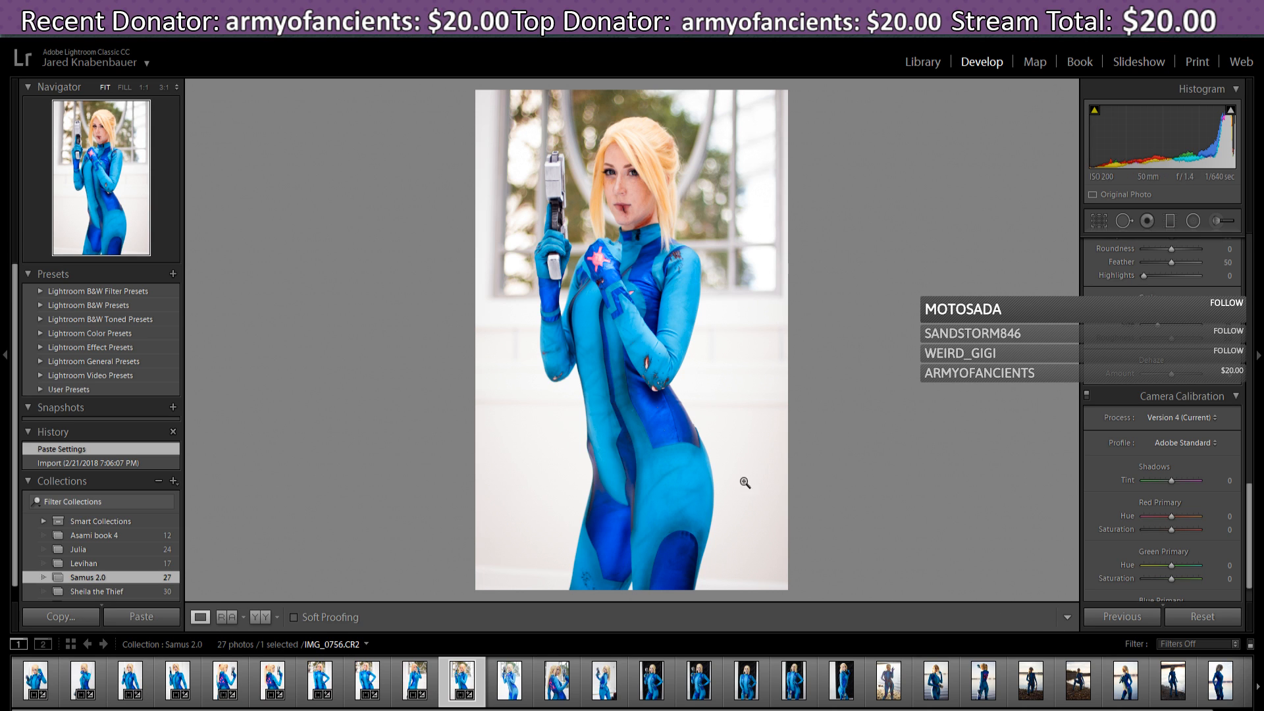
left_click(1104, 220)
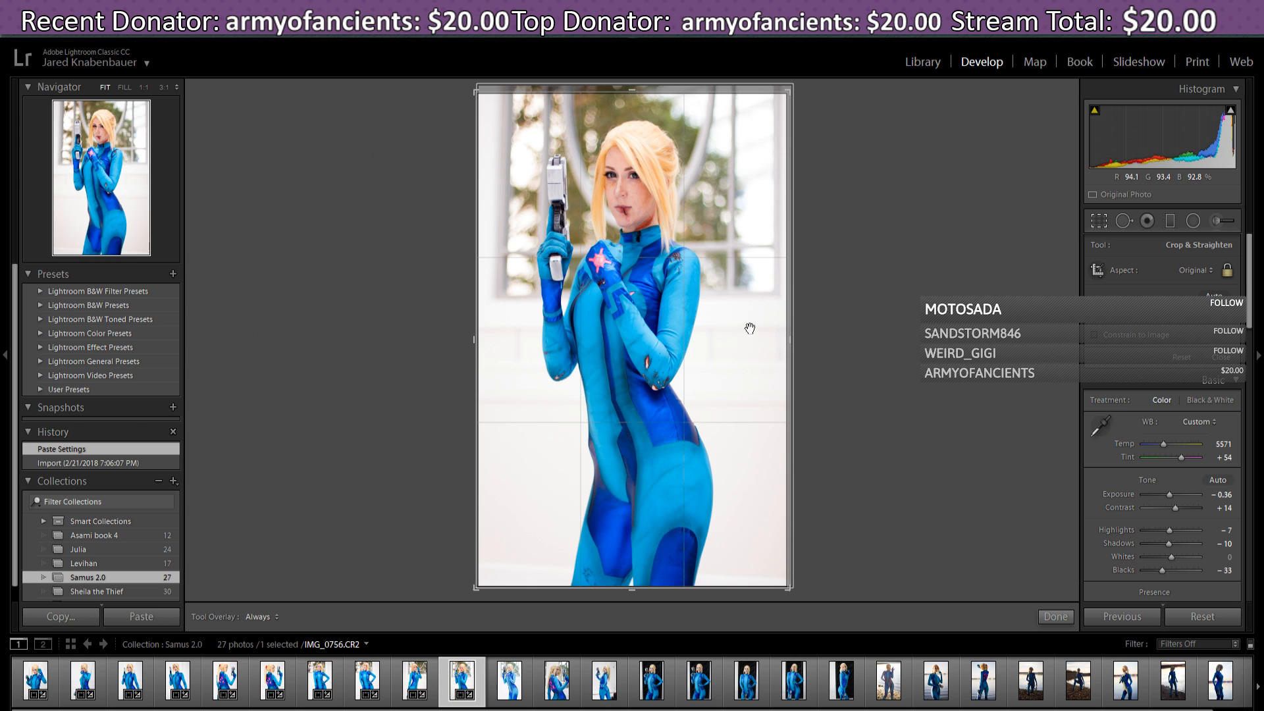
left_click_drag(786, 94, 785, 96)
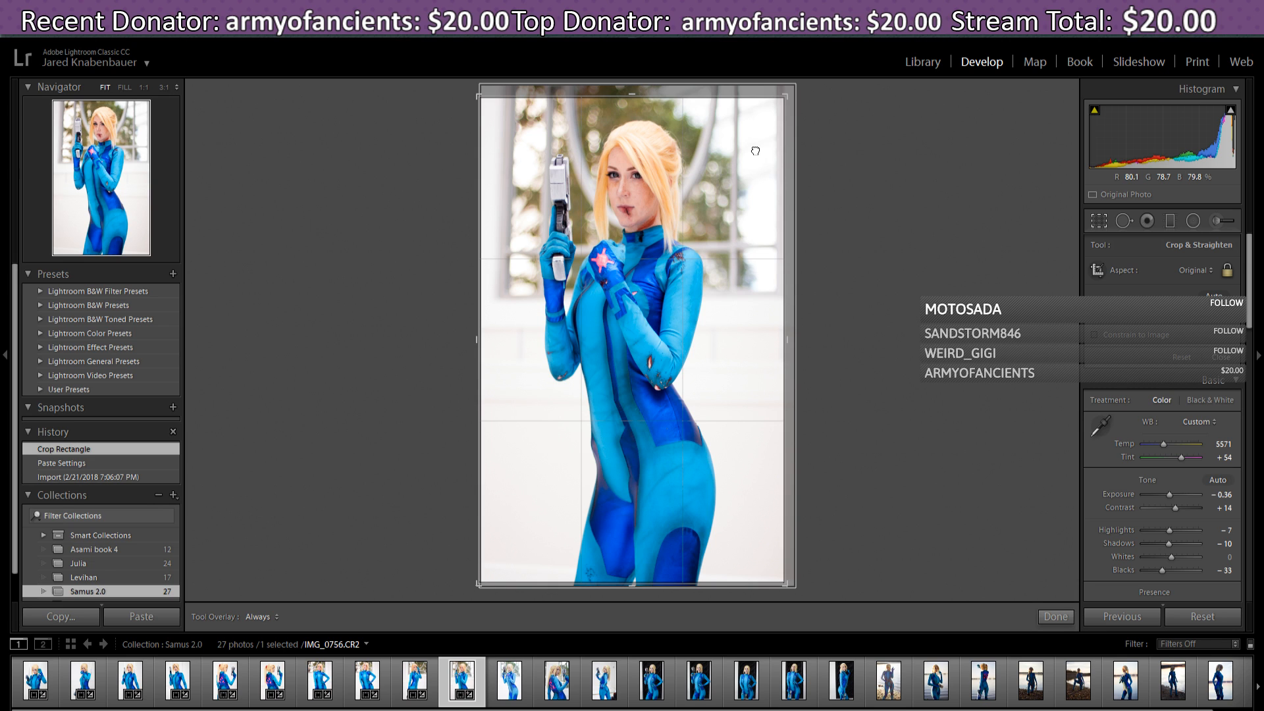
left_click(756, 151)
left_click(1049, 615)
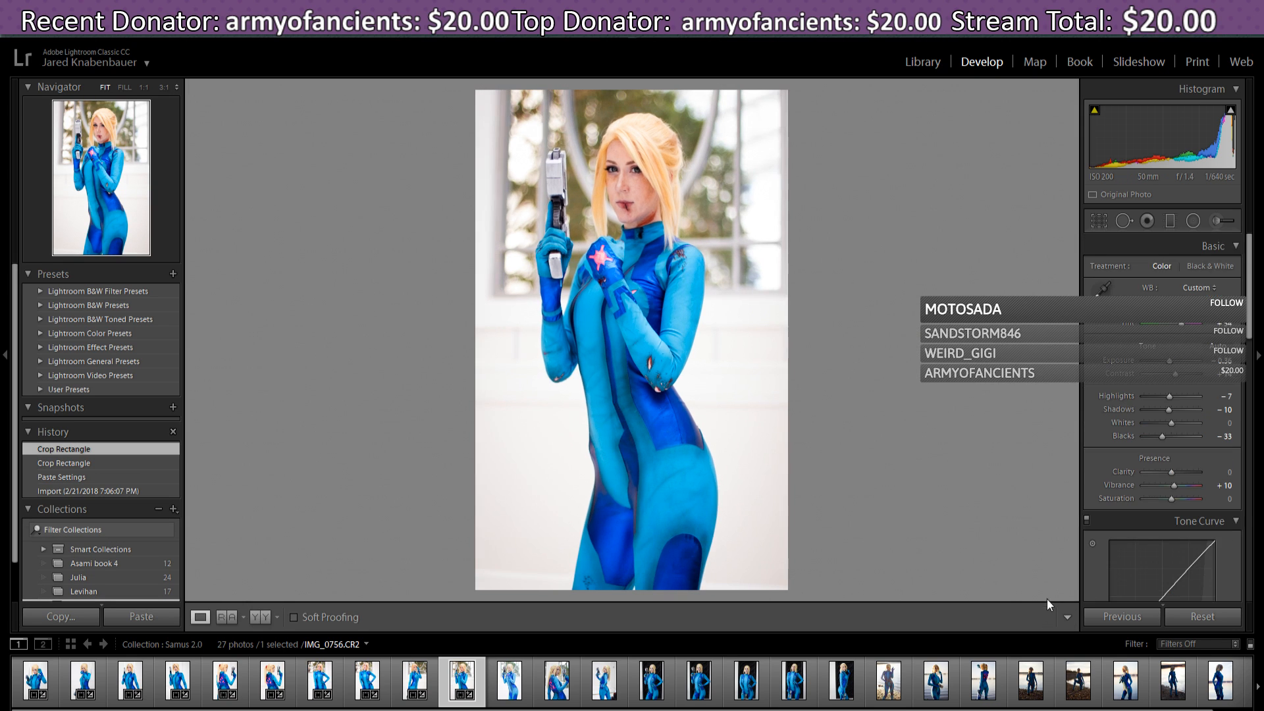
left_click(506, 682)
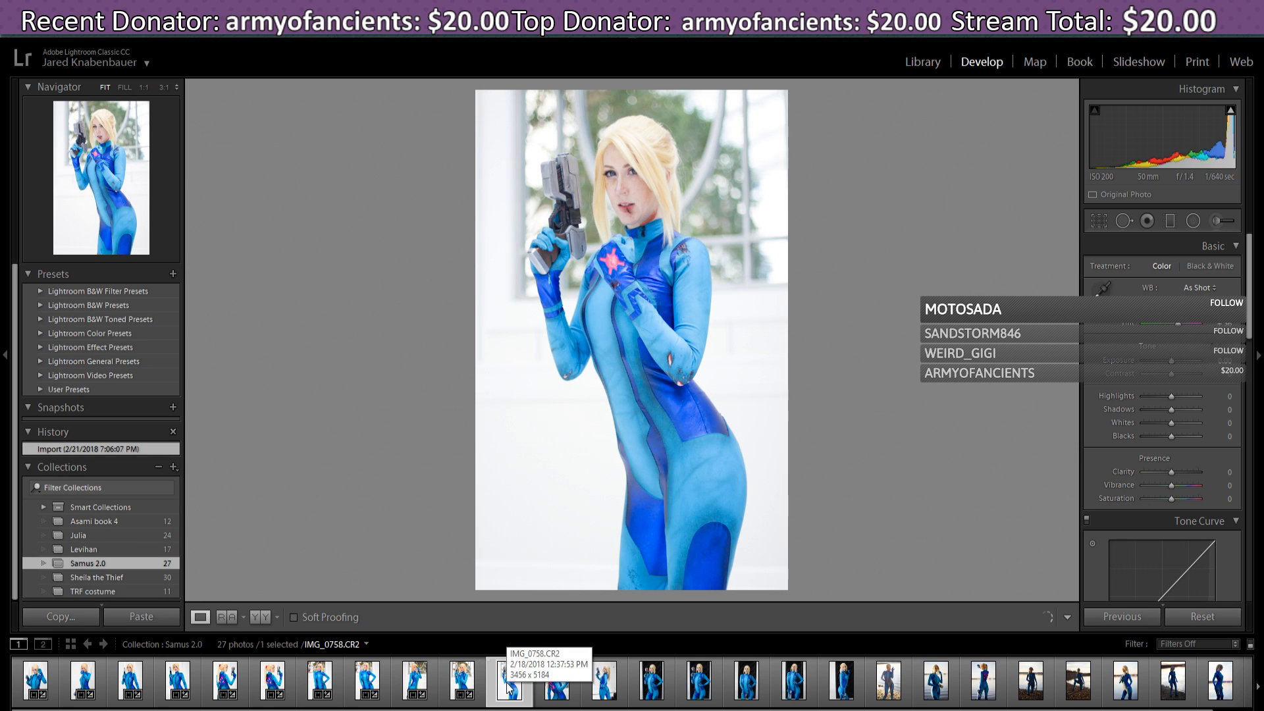
- Paste the previous photo's settings onto IMG_0758 and shift the photo left within its crop
left_click(1144, 618)
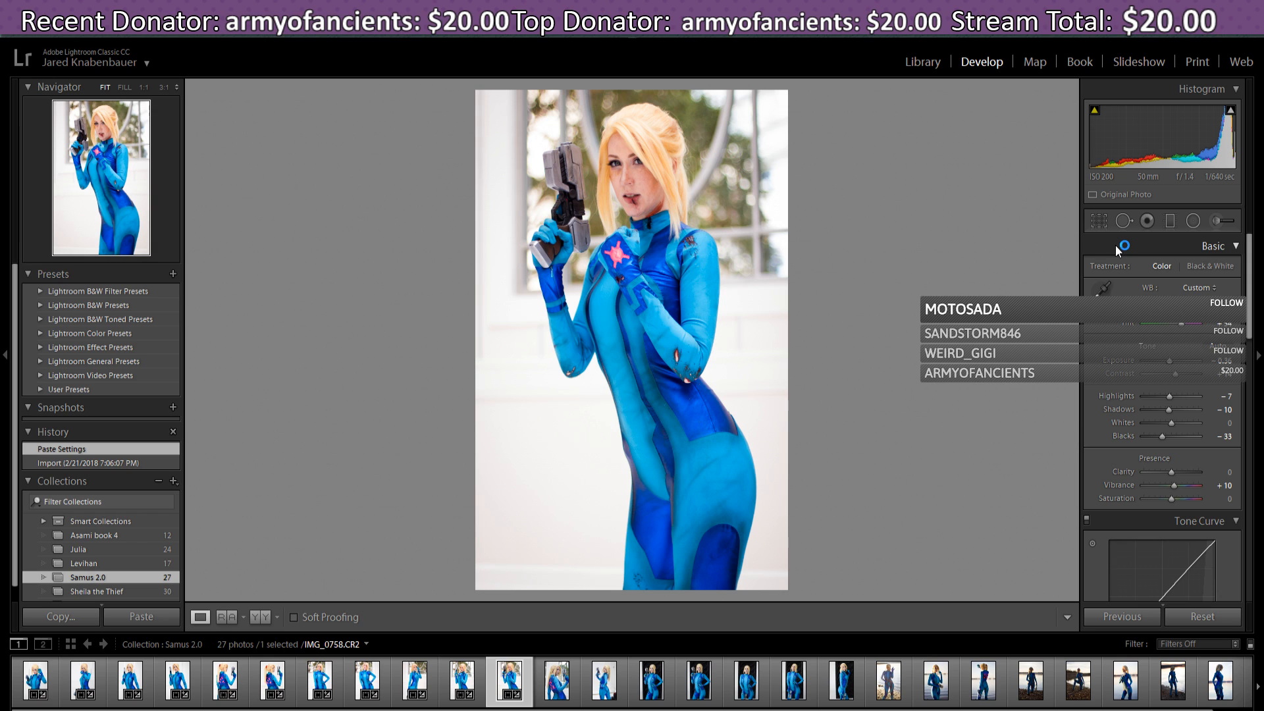
key("r")
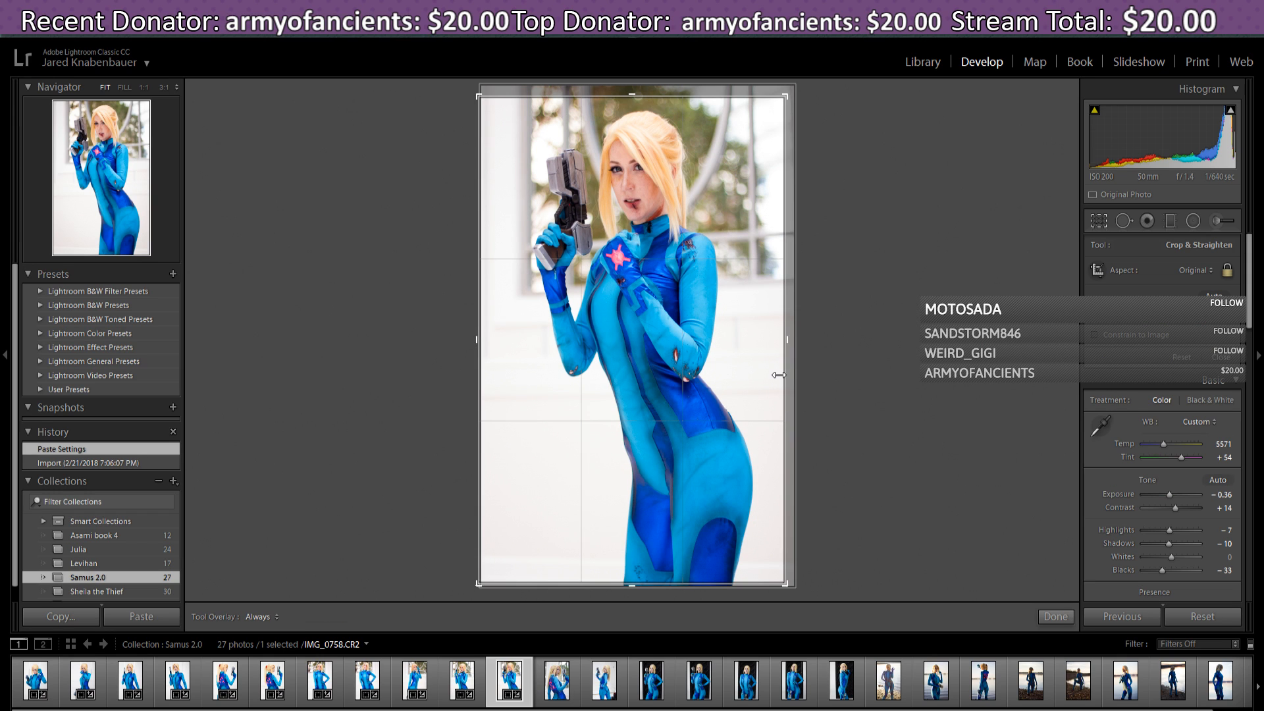
left_click_drag(779, 375, 742, 364)
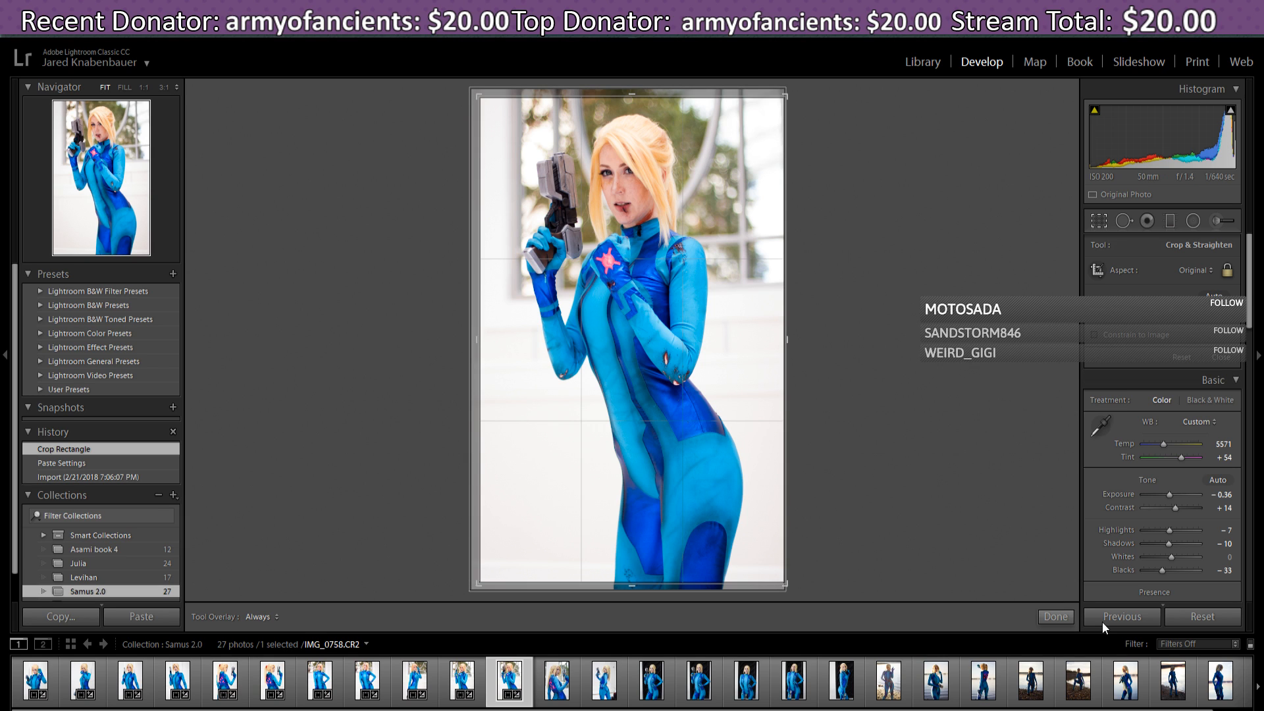
left_click(1056, 617)
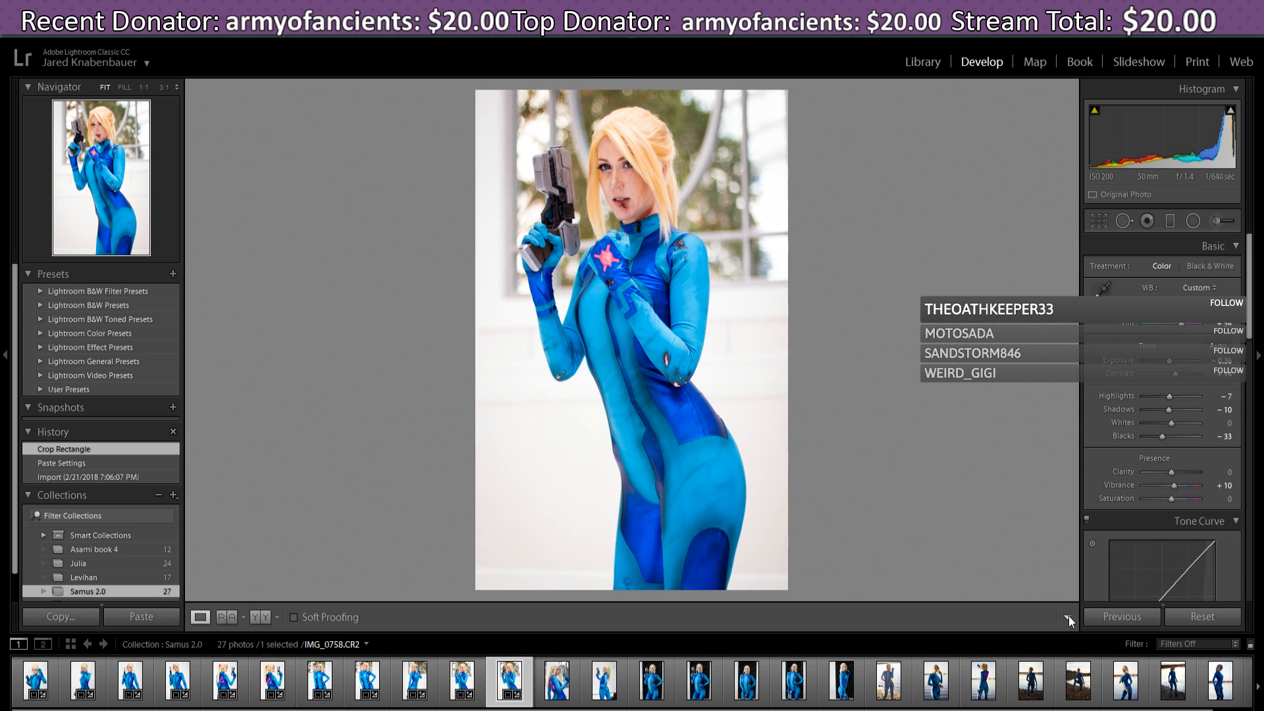
- Compare with IMG_0756, then set Contrast +2, Highlights +31 and Whites +24 on IMG_0758
left_click(464, 682)
left_click(506, 683)
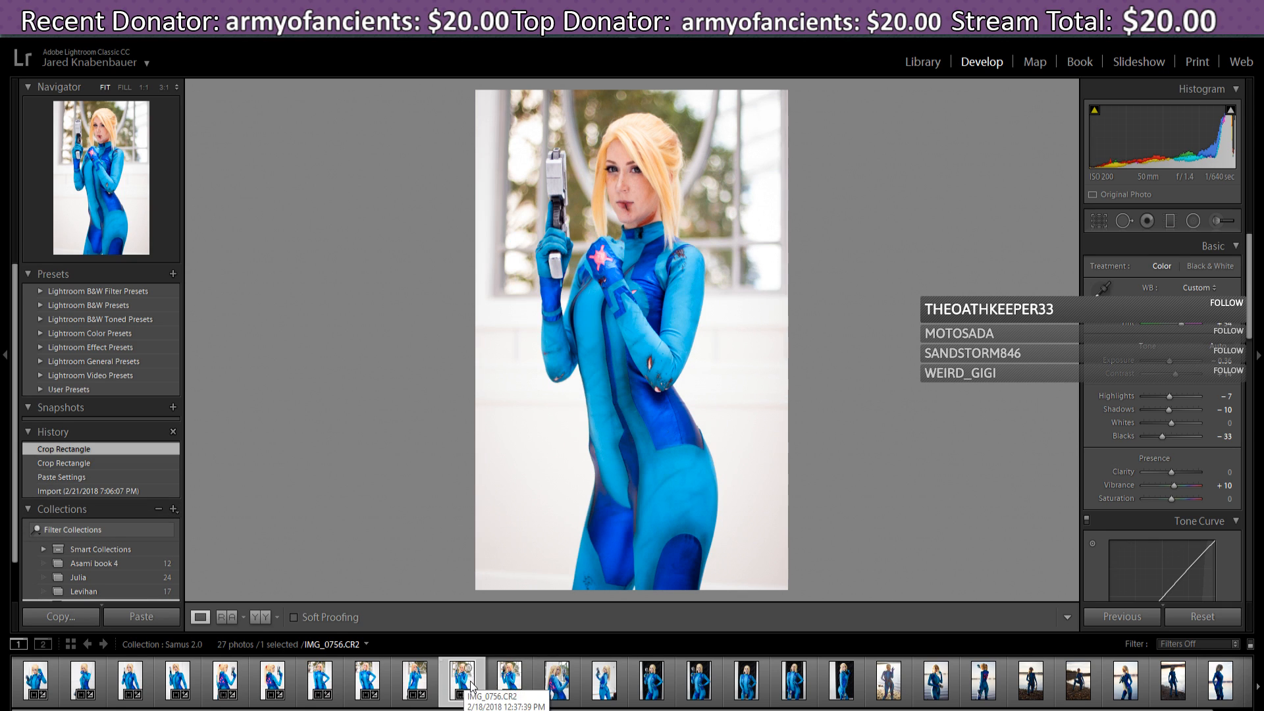
left_click(507, 683)
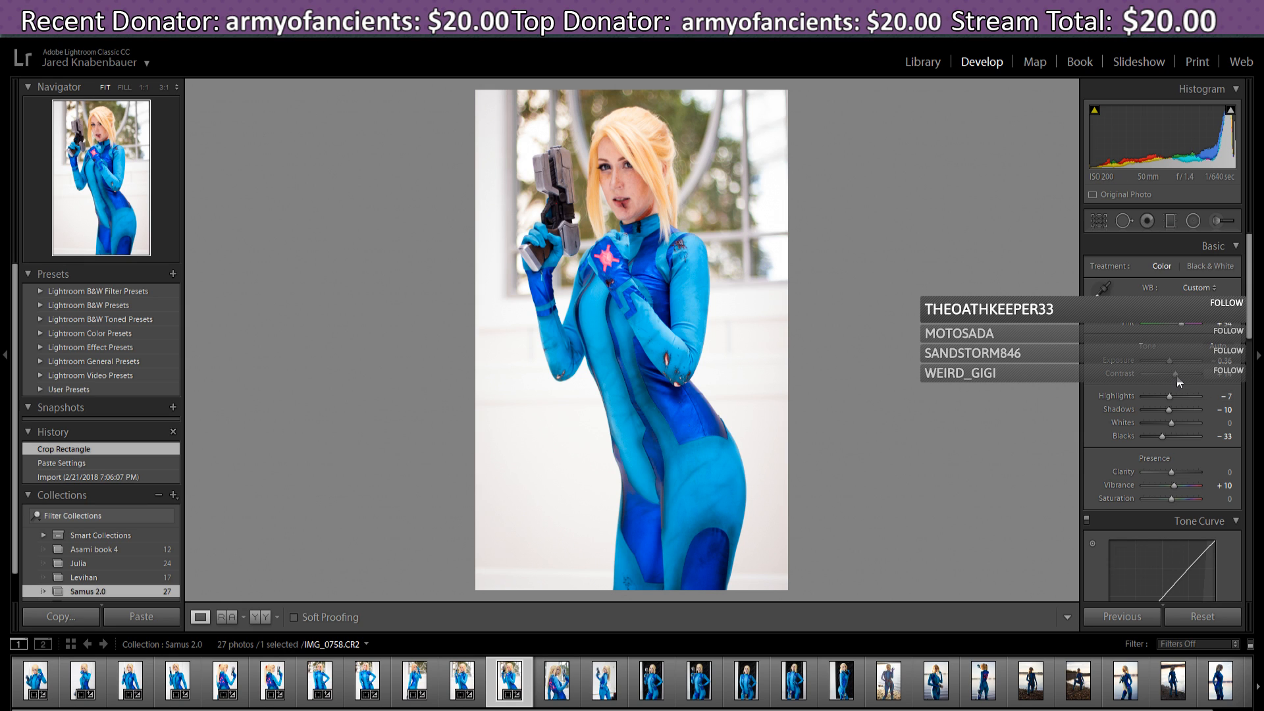
left_click_drag(1176, 376, 1173, 376)
left_click_drag(1173, 377, 1173, 377)
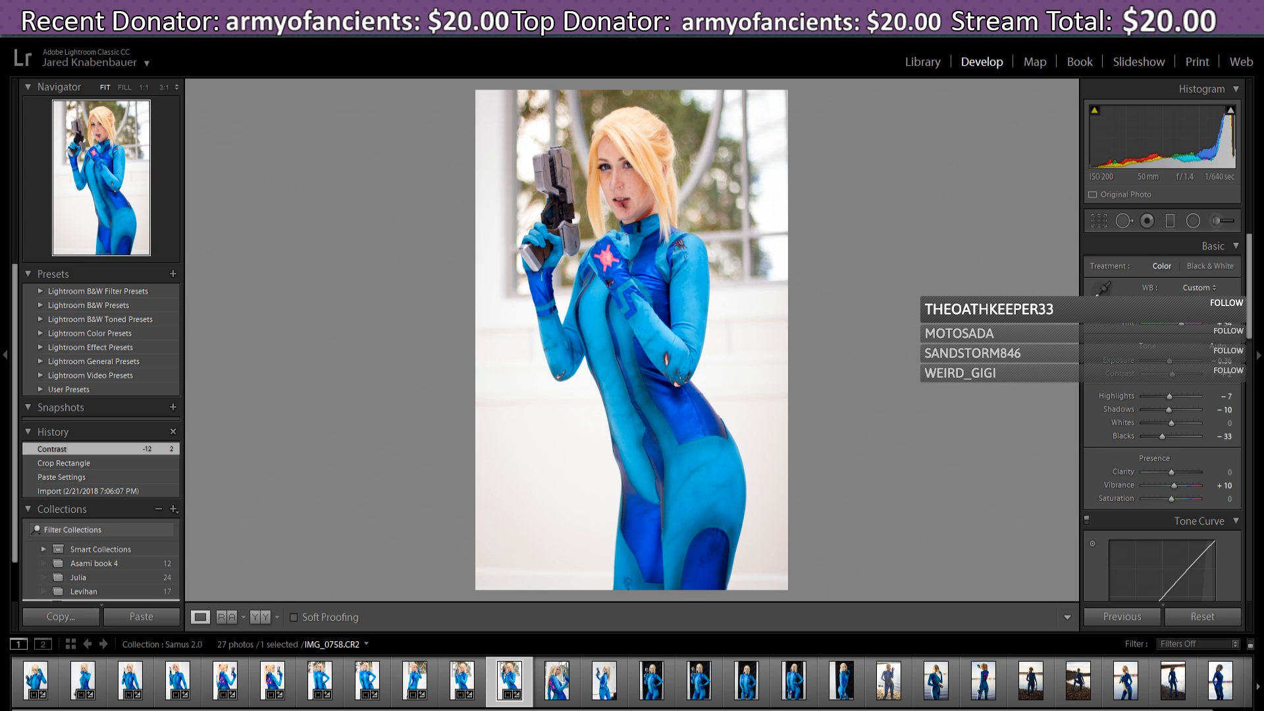
left_click_drag(1170, 396, 1179, 428)
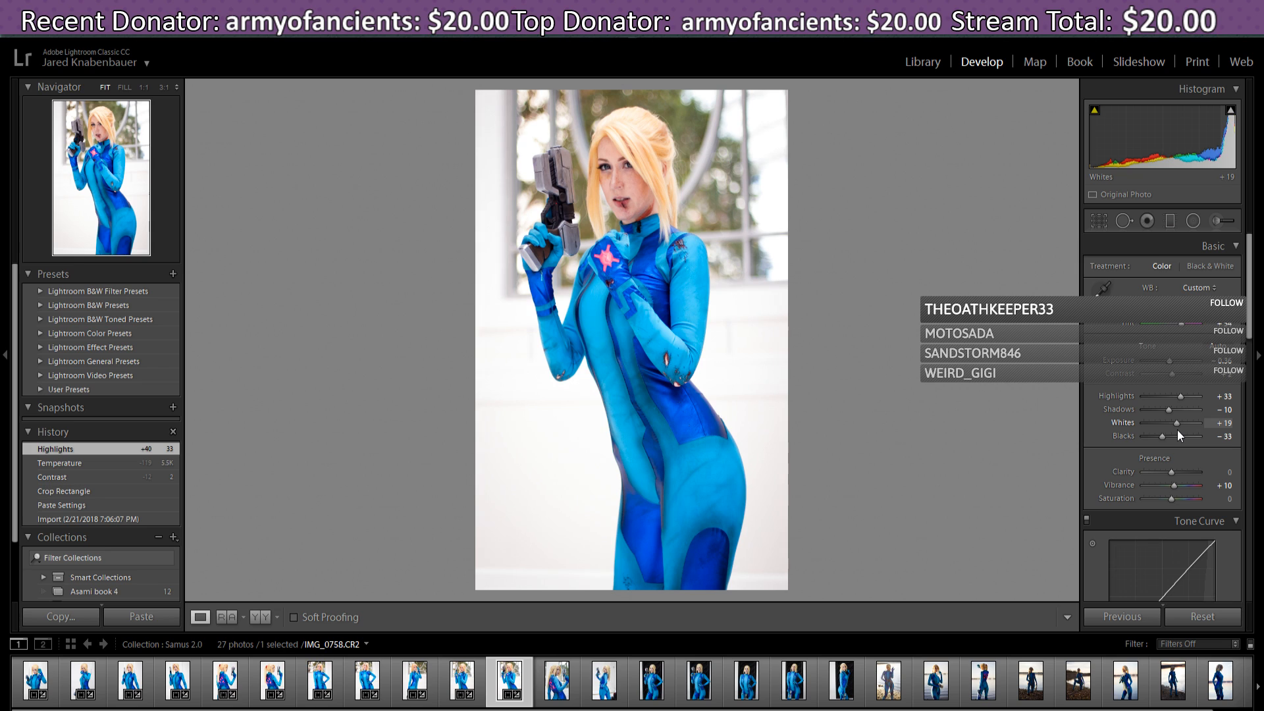
left_click_drag(1177, 431, 1179, 430)
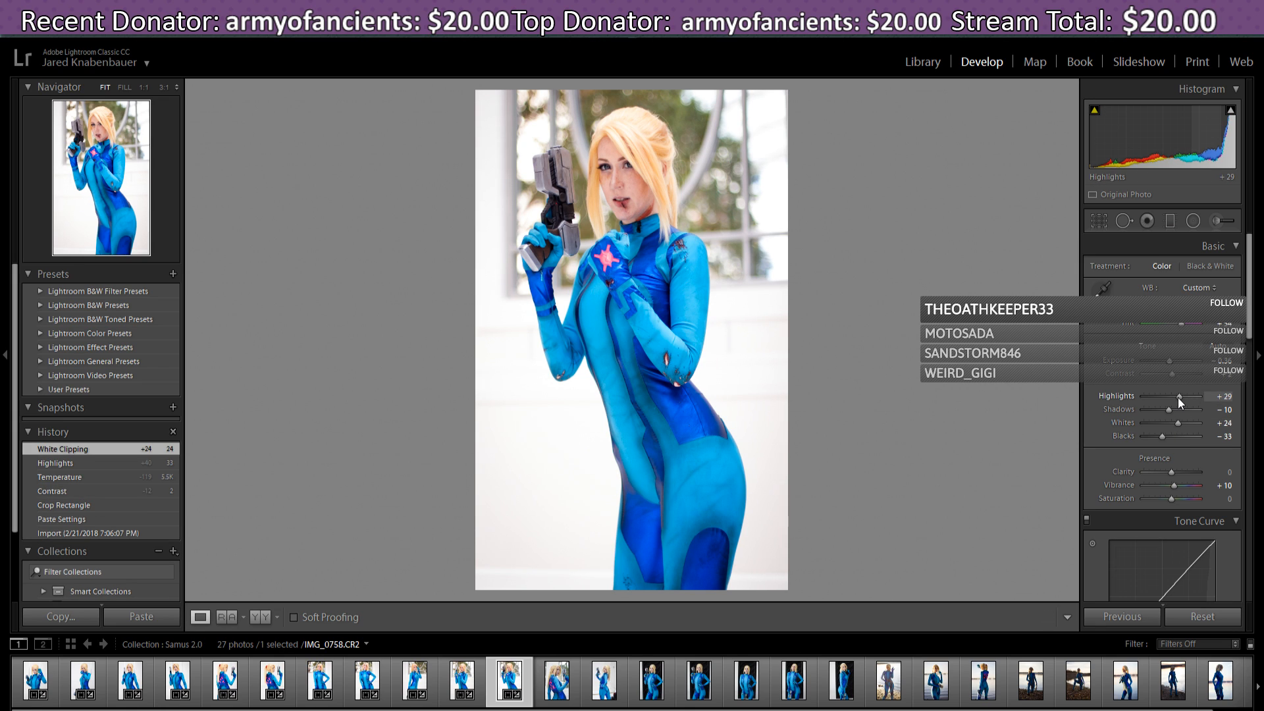
left_click_drag(1179, 397, 1179, 397)
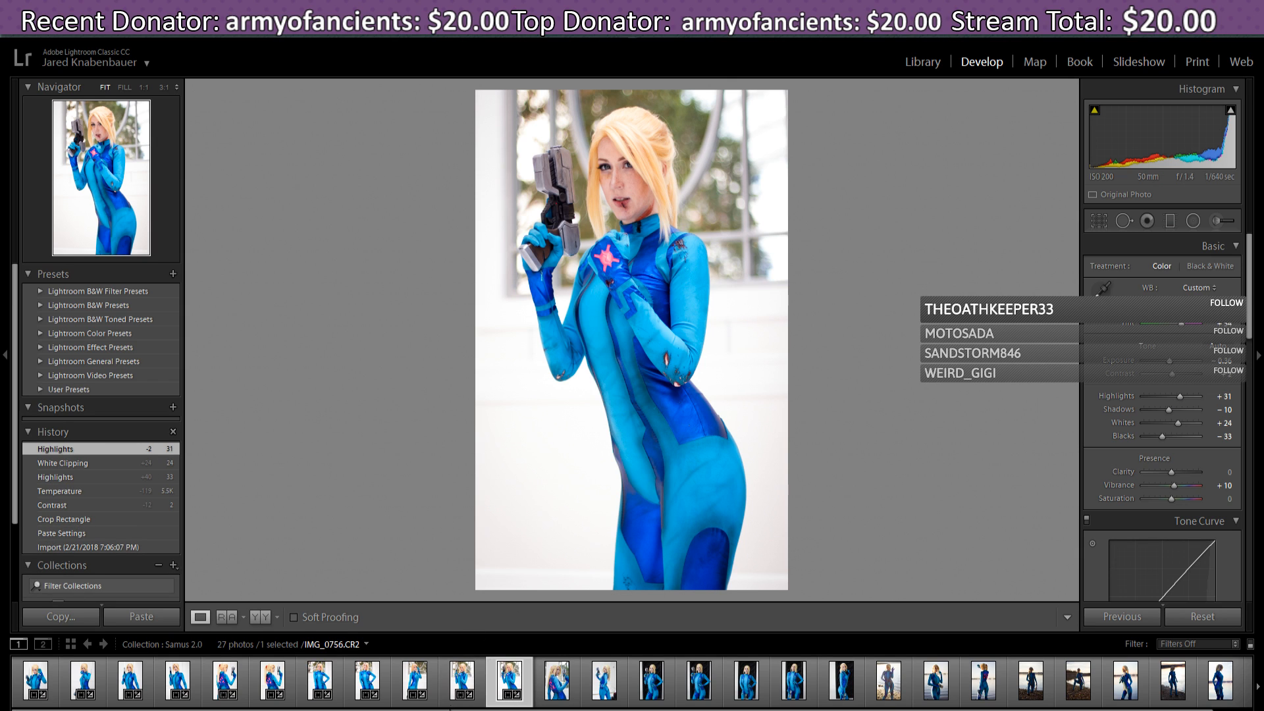
left_click(459, 684)
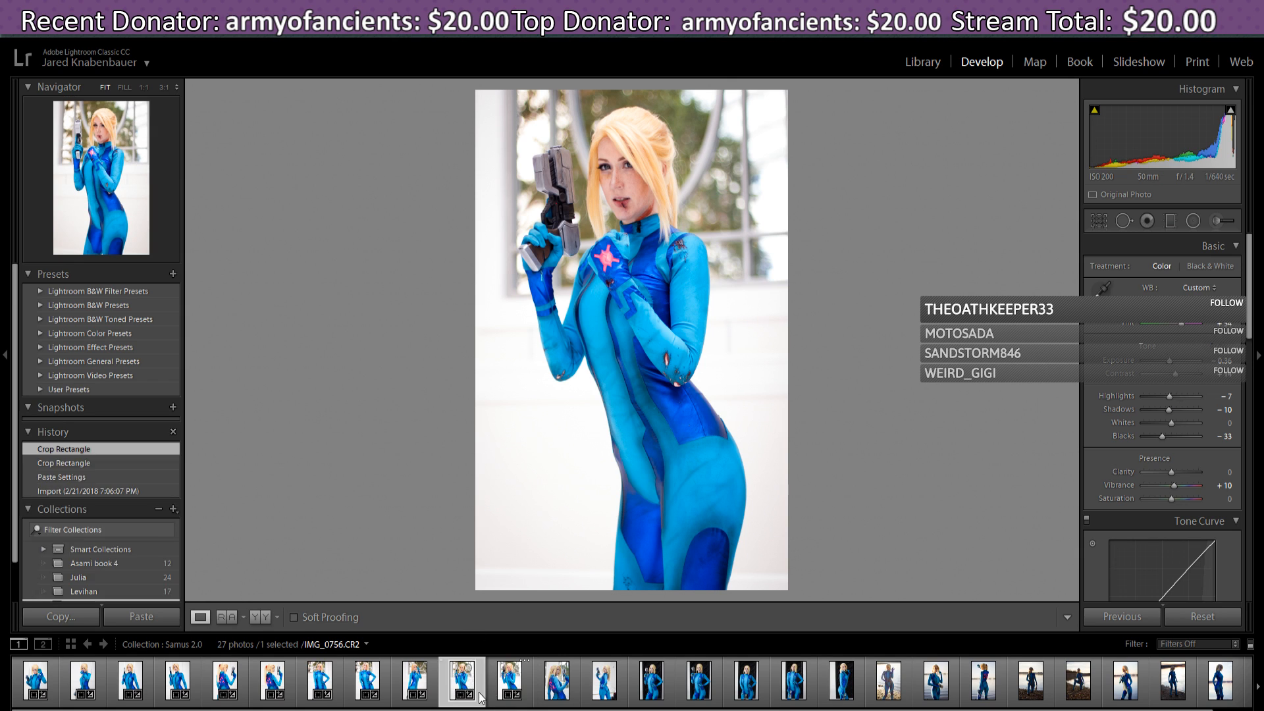
left_click(513, 685)
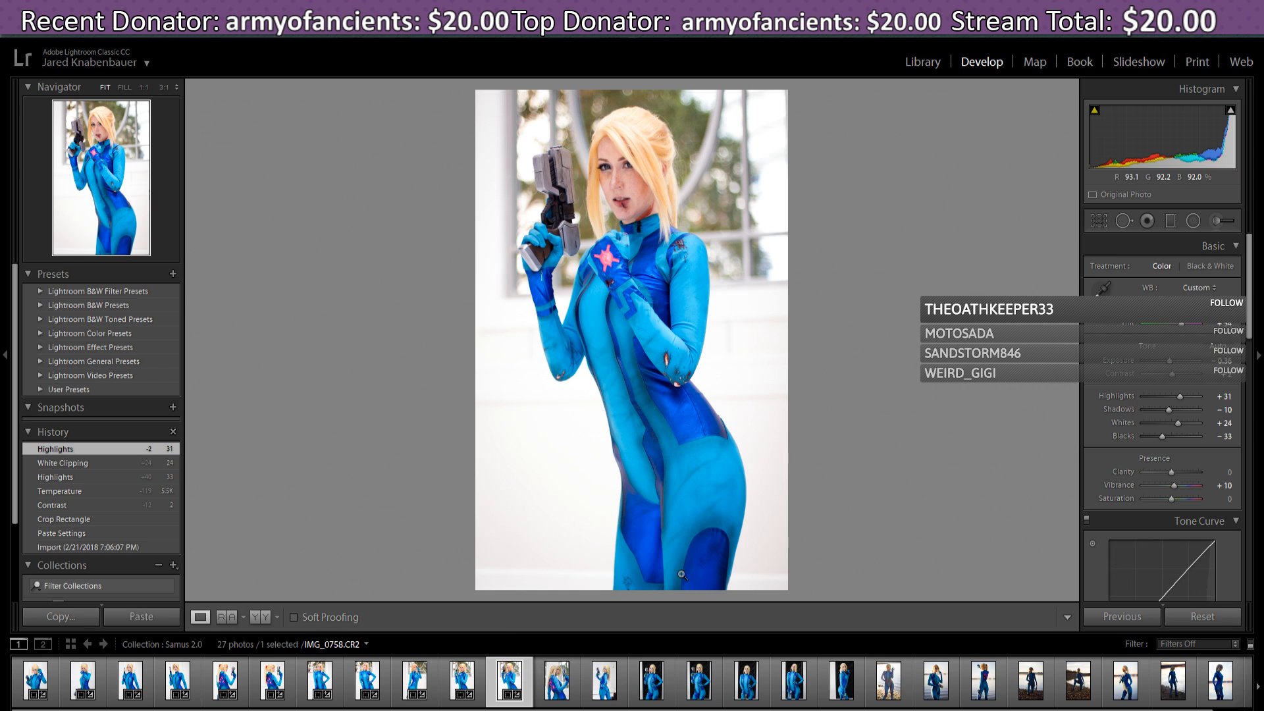
- Rotate IMG_0758 slightly to straighten it and tighten the crop from the bottom-left corner
left_click(1098, 222)
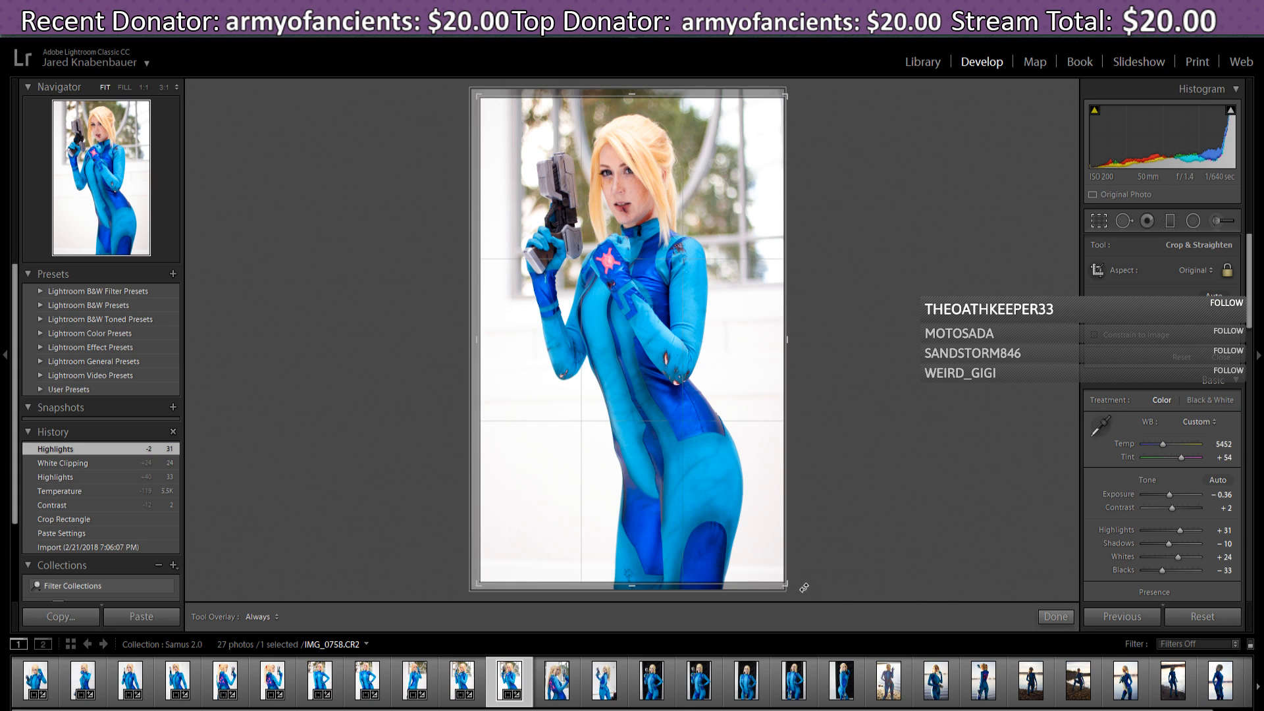
left_click_drag(802, 590, 801, 592)
left_click_drag(759, 522, 754, 526)
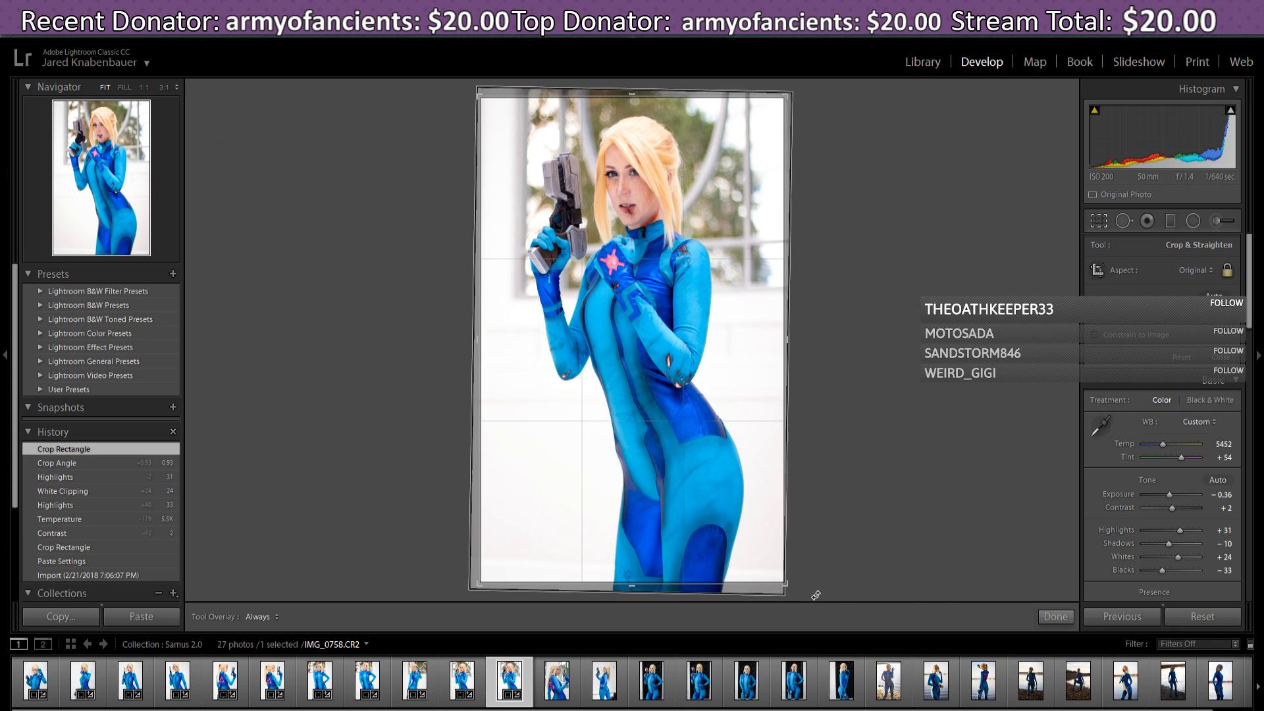
left_click_drag(815, 596, 816, 596)
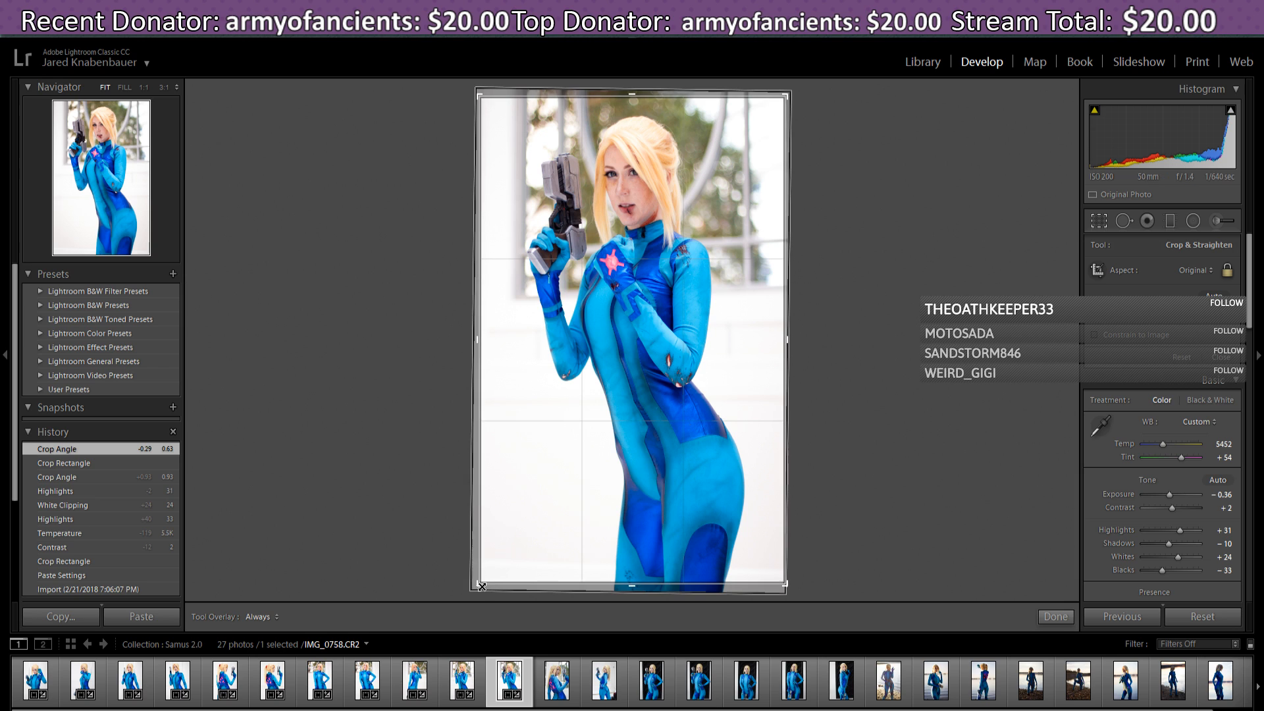
left_click_drag(480, 589, 483, 586)
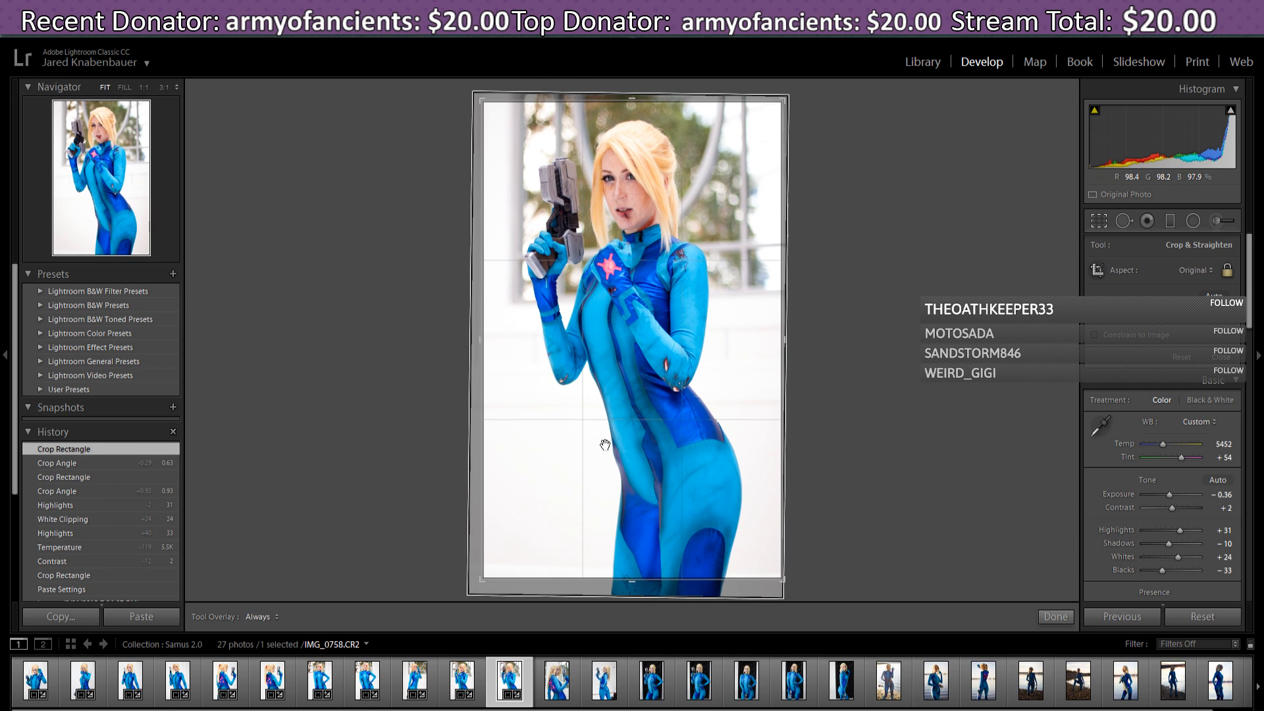
left_click(657, 389)
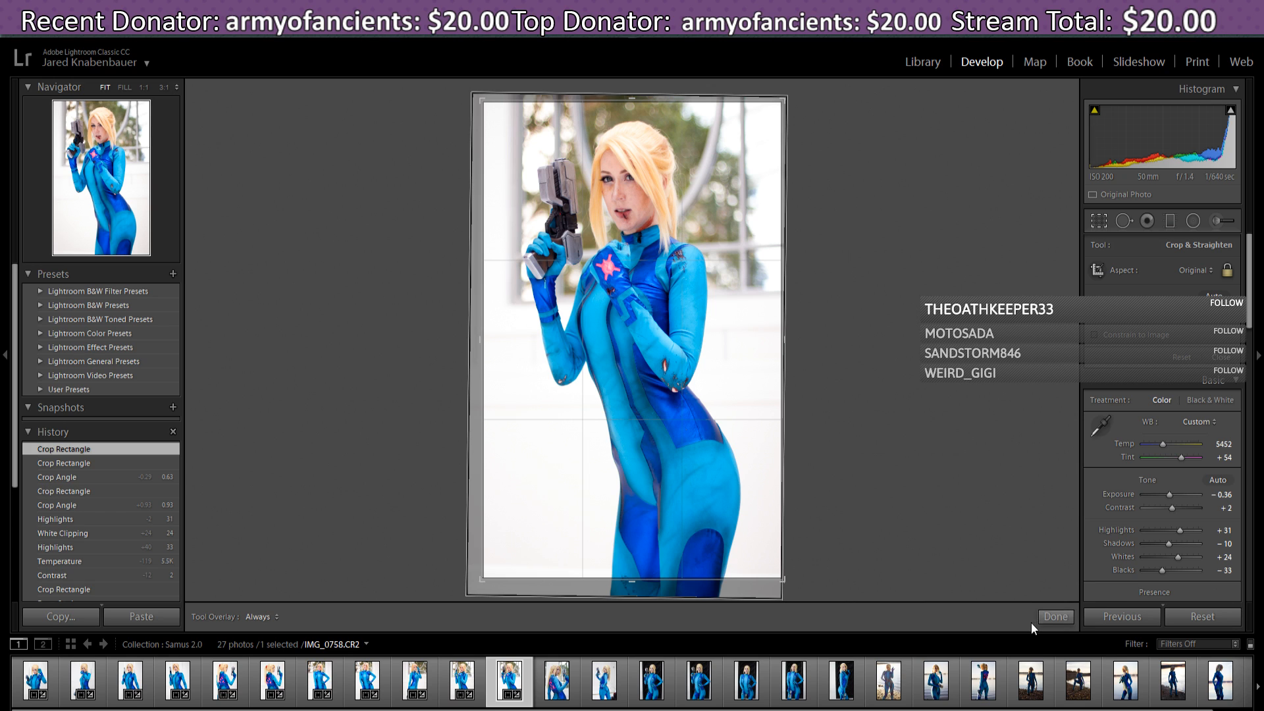
left_click(1047, 615)
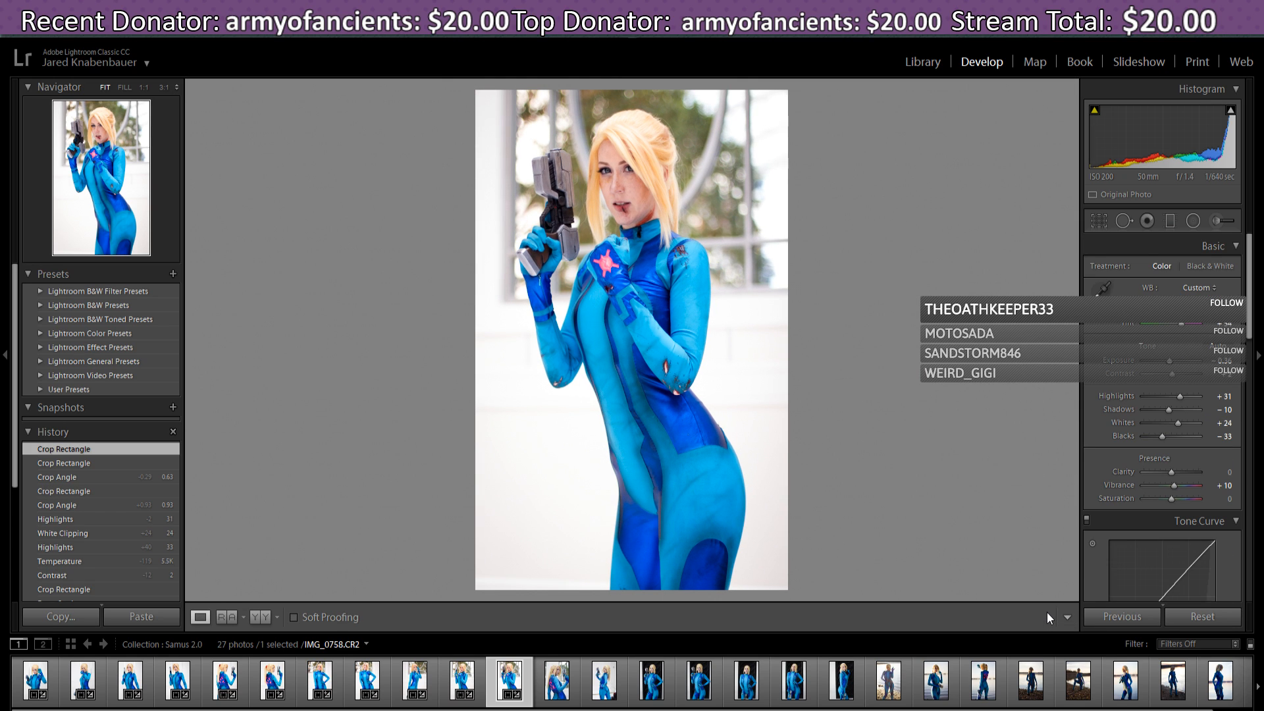
- Rotate IMG_0758 slightly again and reposition the photo inside the crop frame
left_click(1098, 221)
left_click_drag(473, 91, 469, 90)
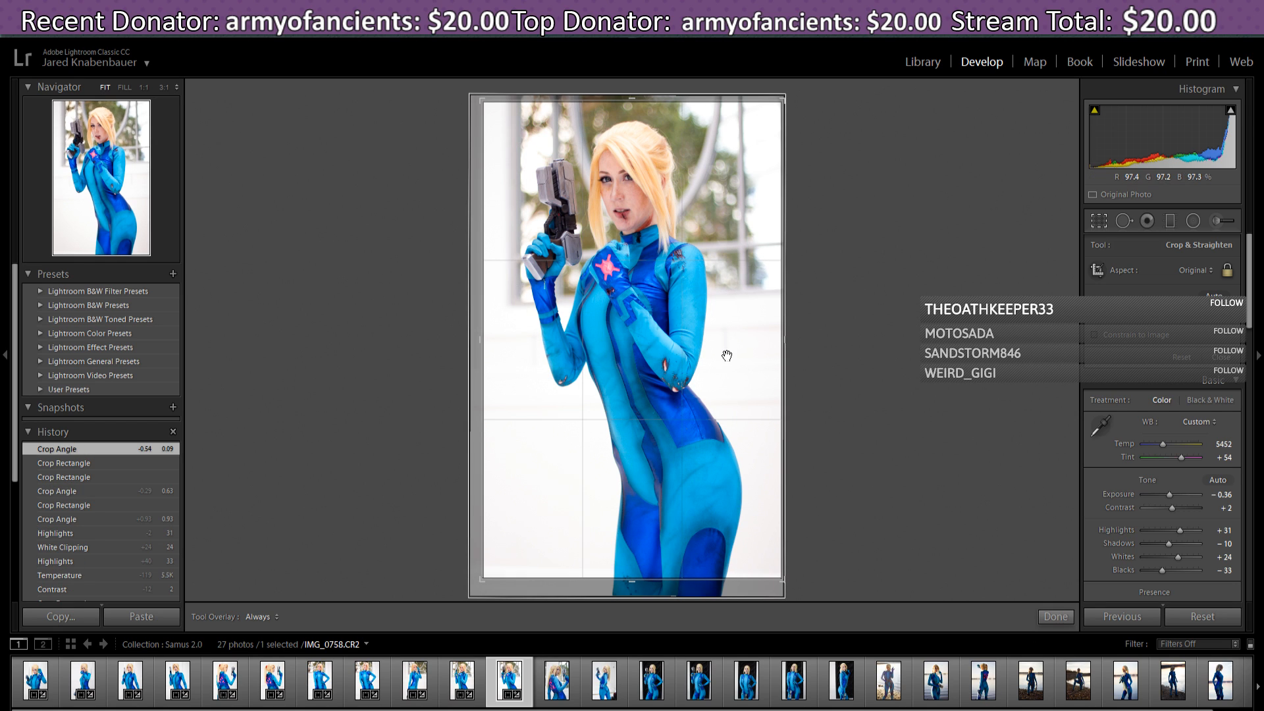
left_click_drag(725, 353, 724, 355)
- Commit the IMG_0758 crop and open IMG_0777 from the filmstrip
left_click(1057, 616)
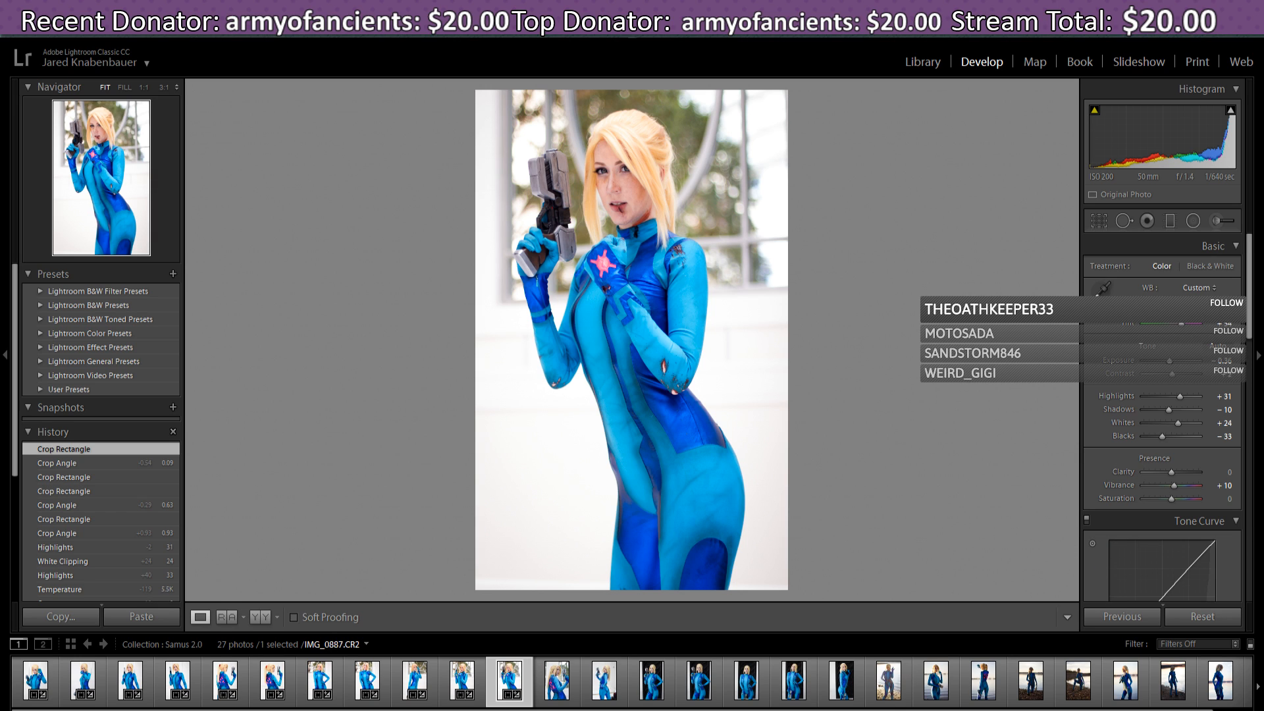
left_click(563, 683)
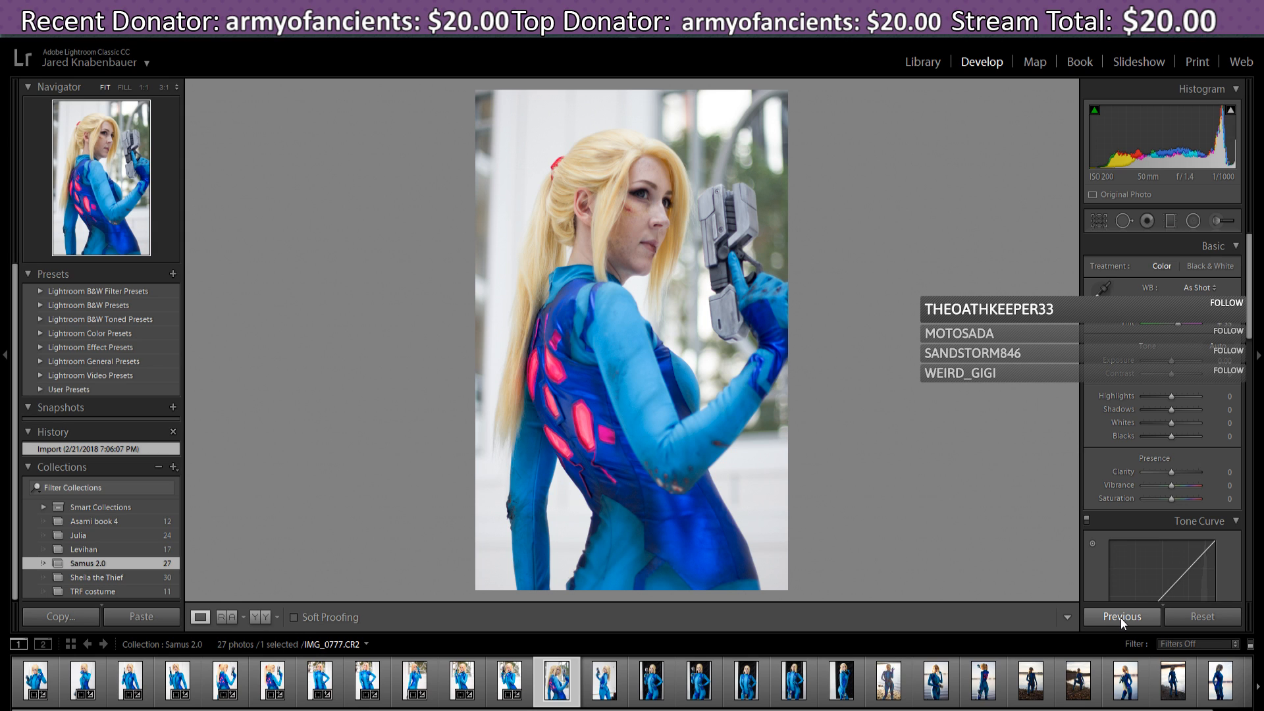
- Paste then reset IMG_0777's settings, and crop it tighter from the top-left, recentring the photo
left_click(1122, 617)
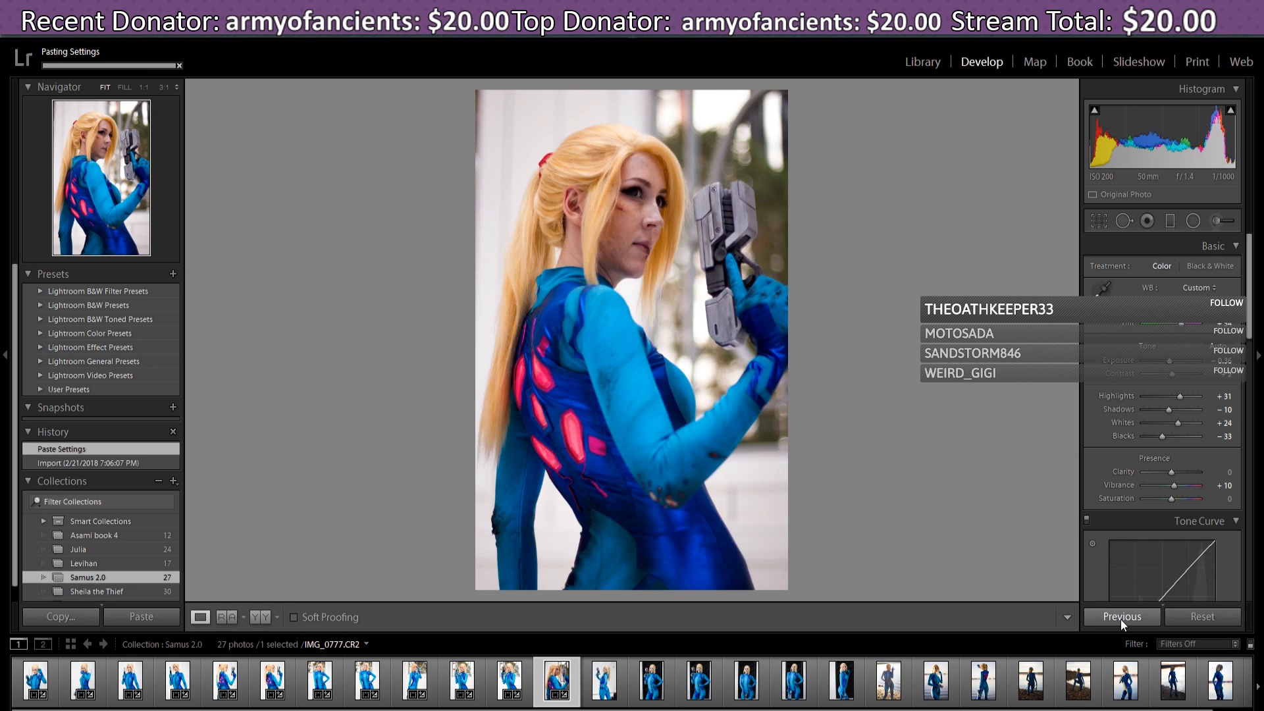
left_click(1193, 619)
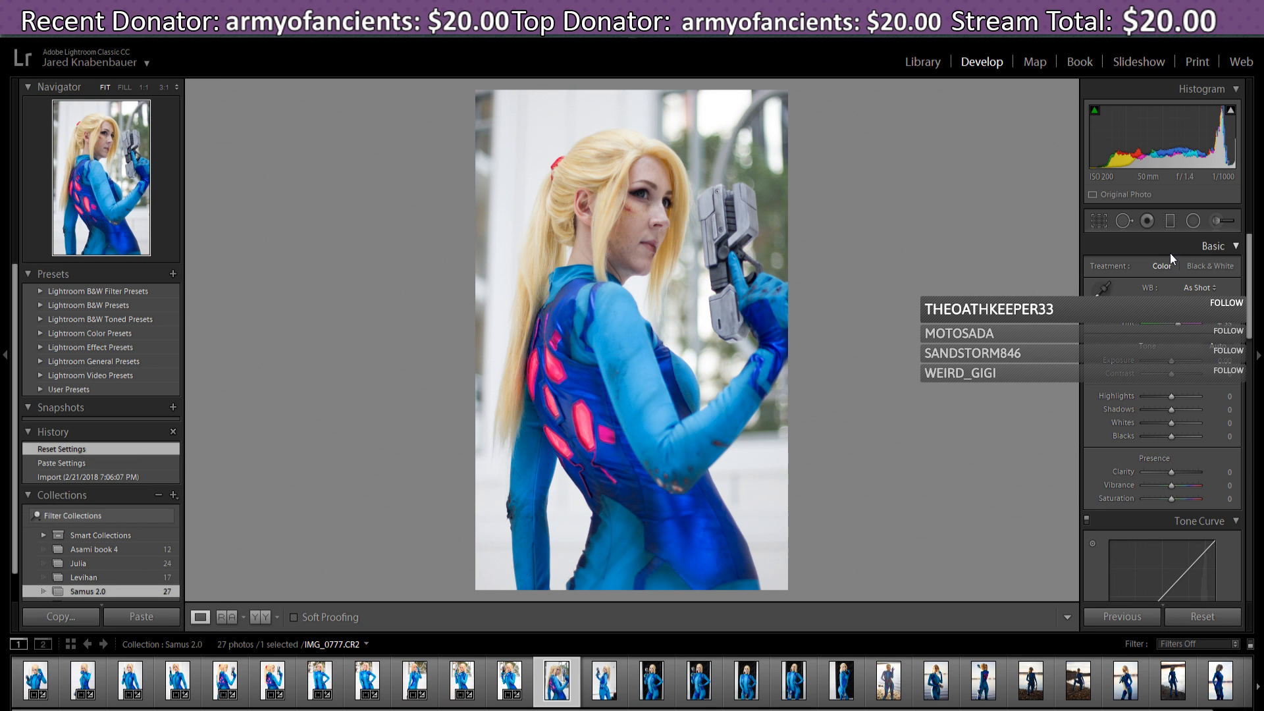
left_click(1099, 222)
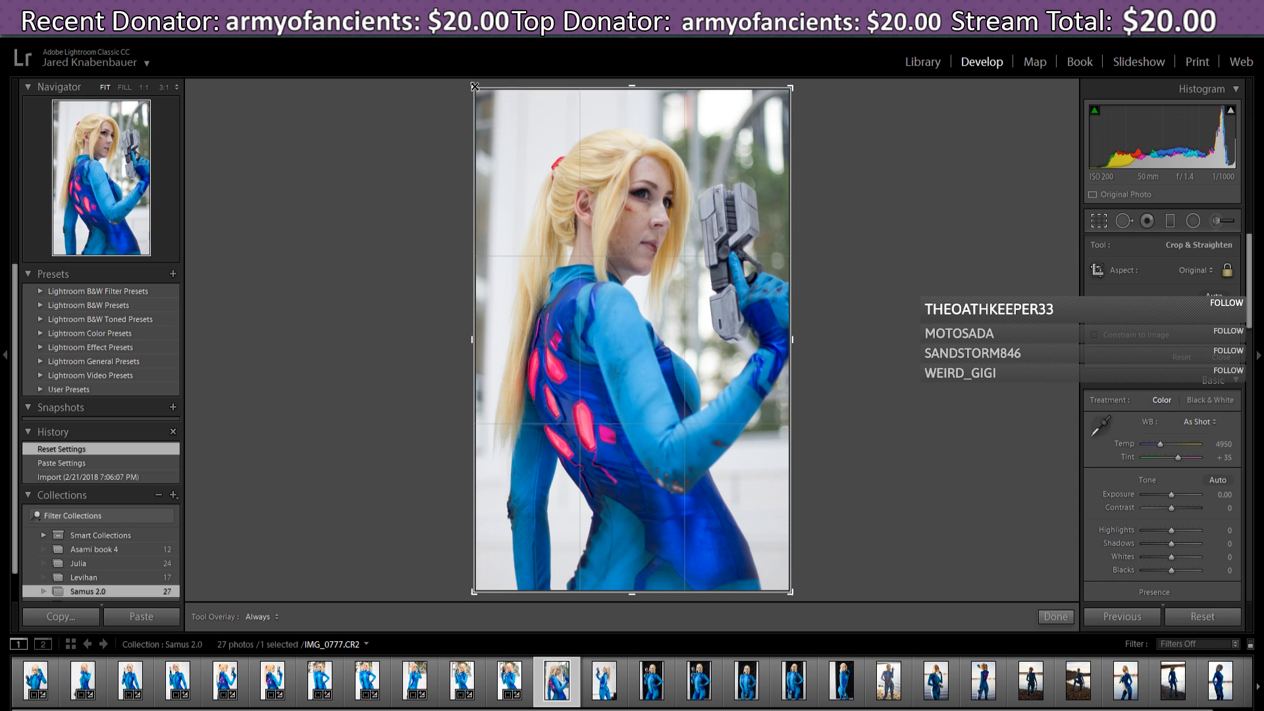
left_click_drag(474, 87, 479, 97)
left_click_drag(761, 212, 765, 203)
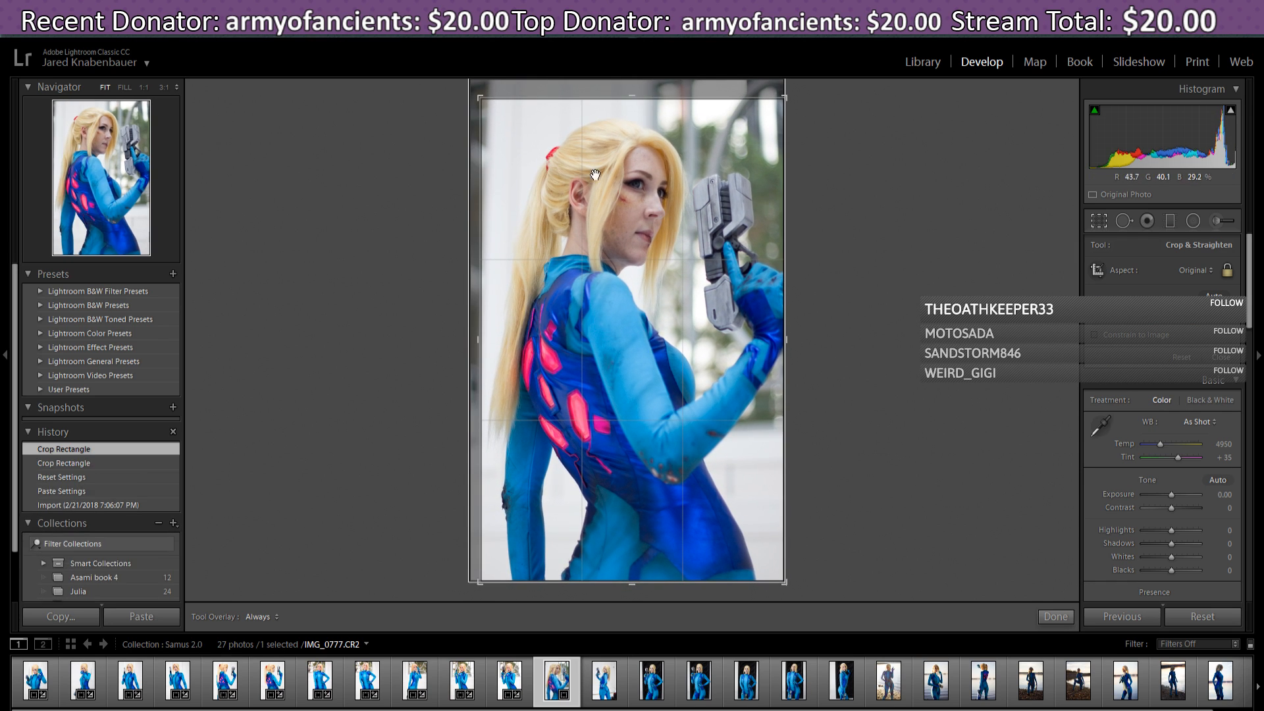
left_click_drag(480, 97, 482, 100)
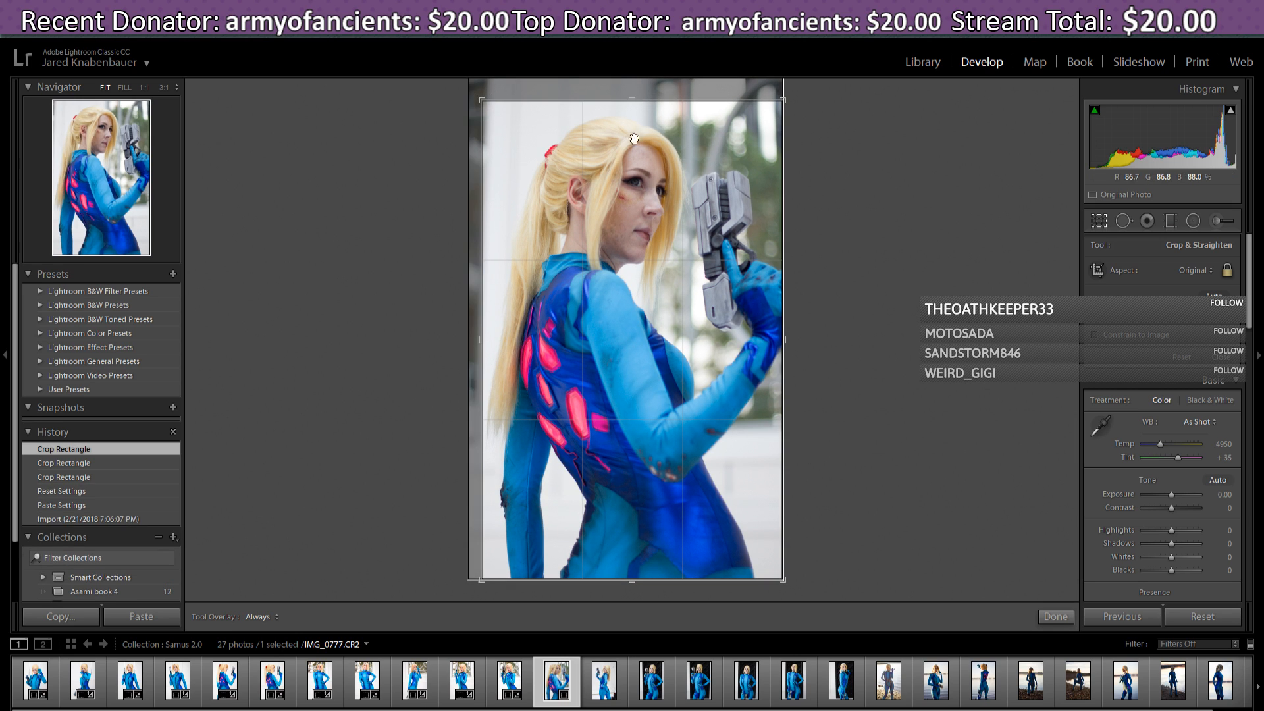
left_click_drag(649, 169, 651, 166)
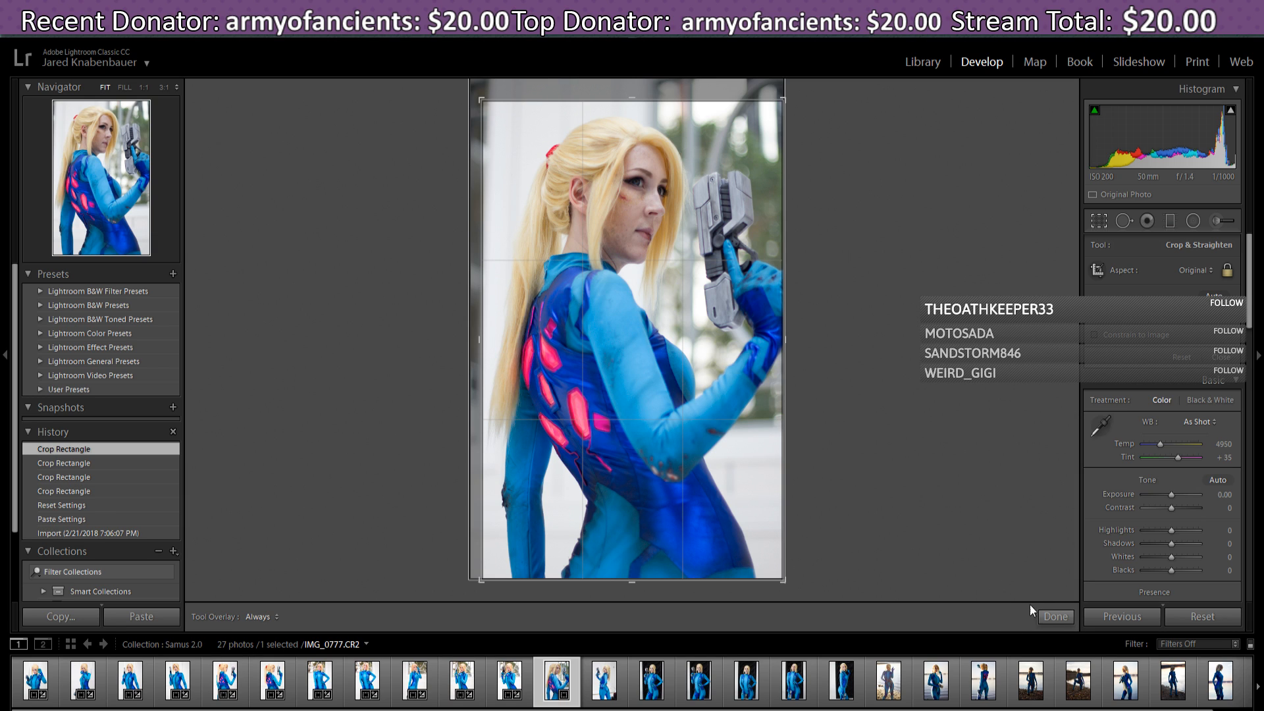
left_click(1054, 615)
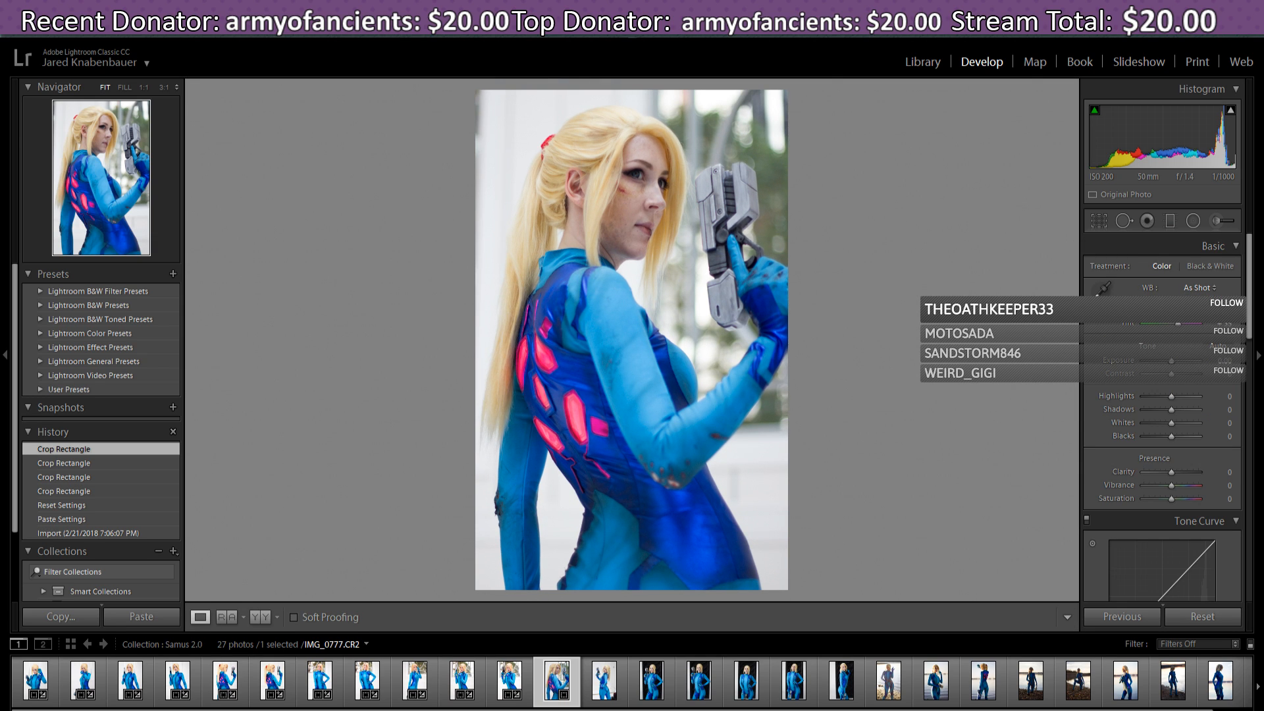
- Set IMG_0777's Temperature to 5.1K and Tint to 36, apply Auto Tone, and compare with IMG_0758
left_click_drag(1171, 311, 1171, 311)
left_click_drag(1171, 310, 1178, 330)
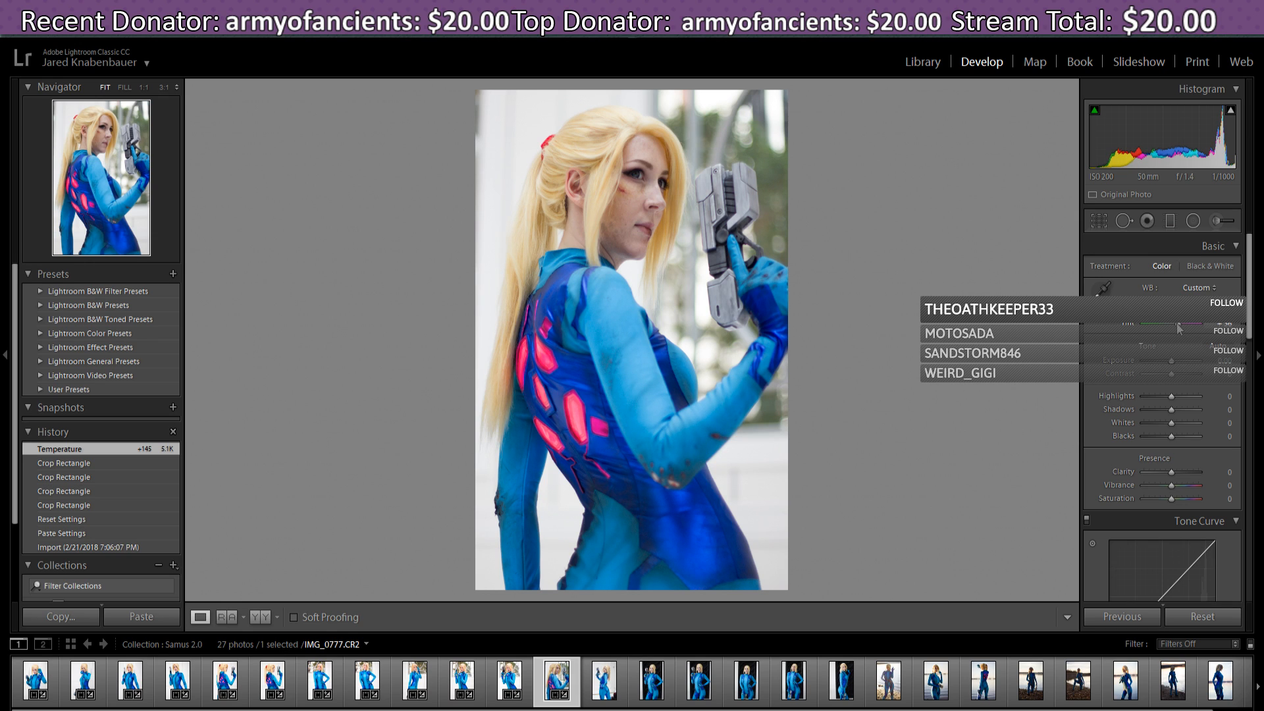
left_click_drag(1179, 329, 1179, 329)
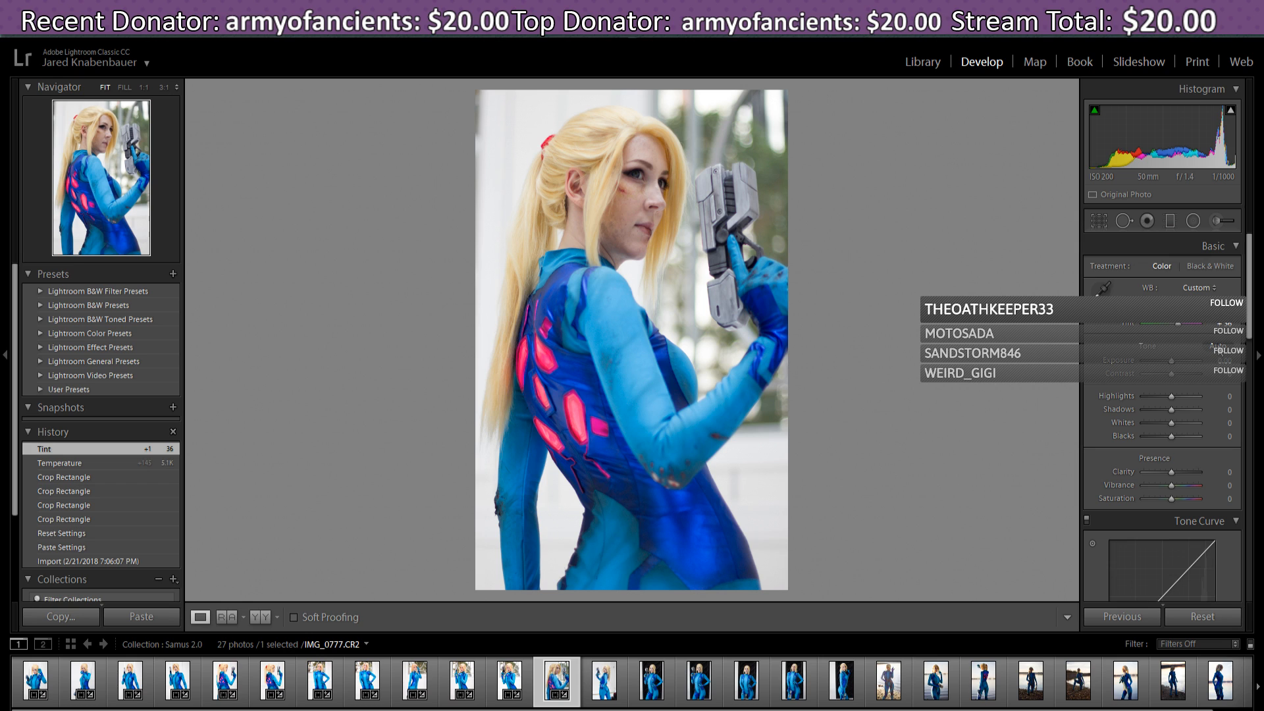
left_click(1218, 346)
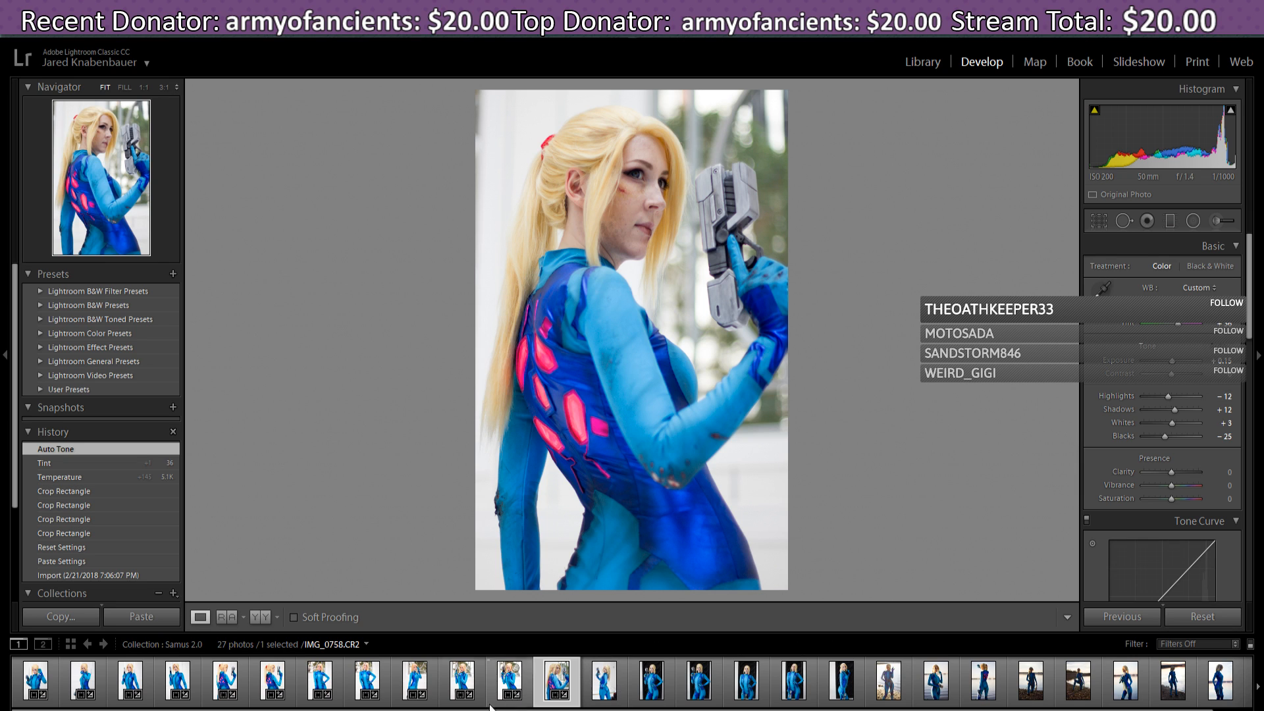
left_click(512, 685)
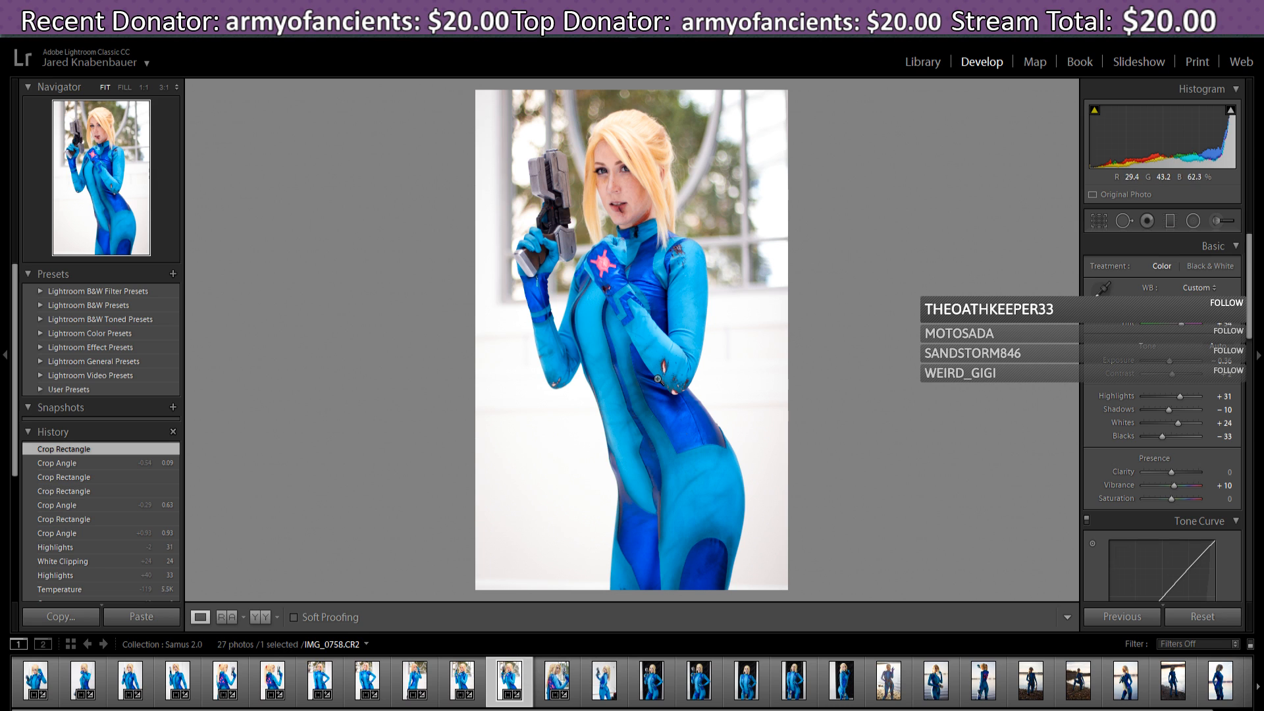
left_click(557, 686)
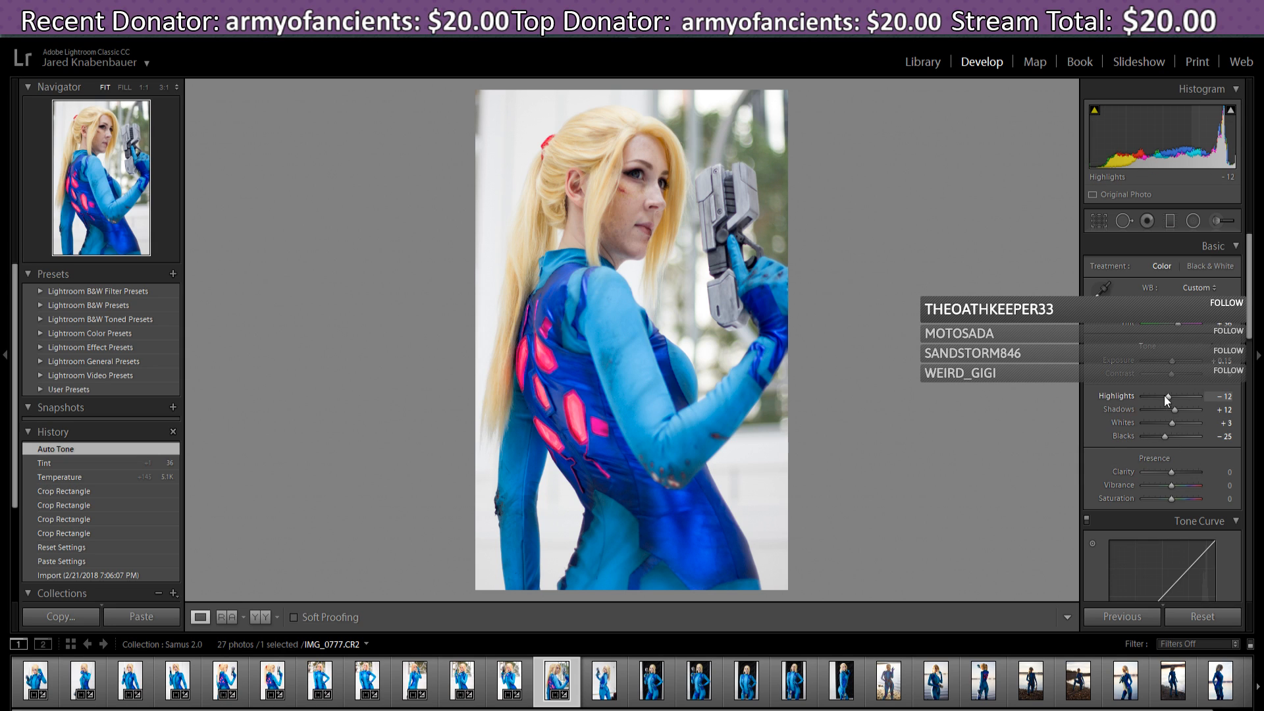
- Adjust IMG_0777's tone sliders to Highlights +10, Shadows +14, Whites +31 and Blacks −24
mouse_move(1167, 396)
left_mouse_down()
mouse_move(1186, 399)
mouse_move(1174, 399)
left_mouse_up()
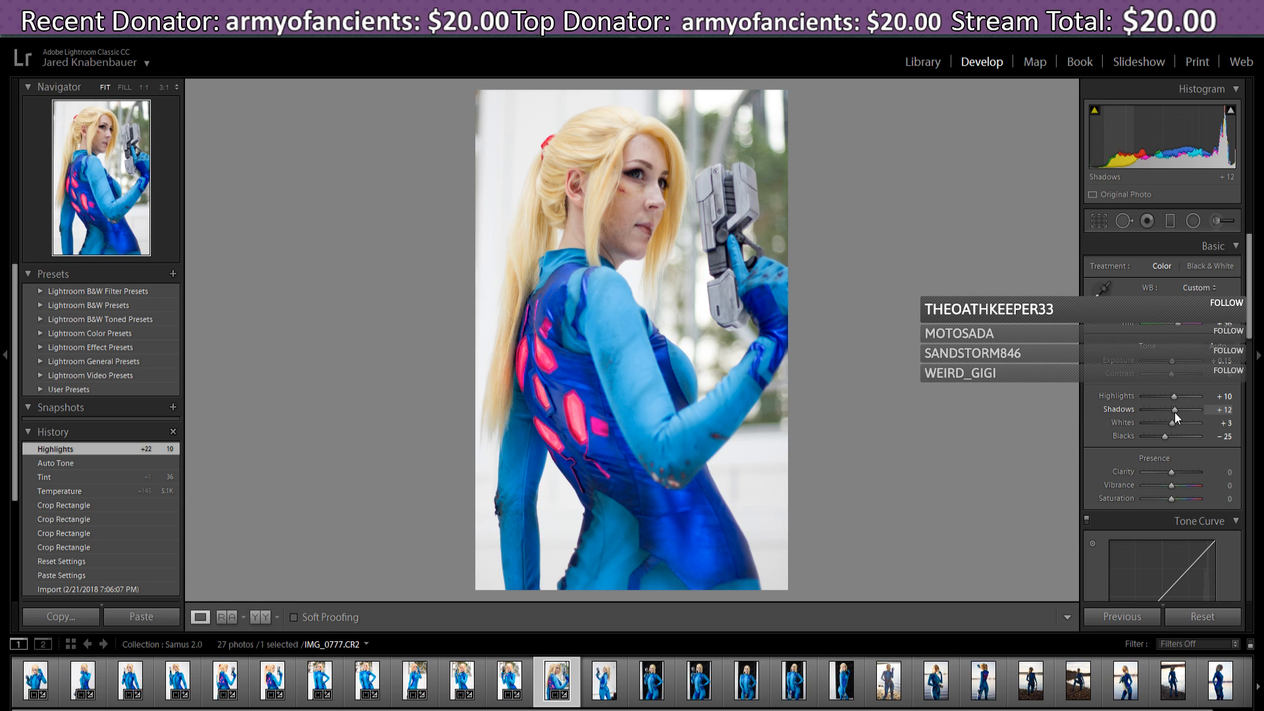
left_click_drag(1175, 412, 1180, 427)
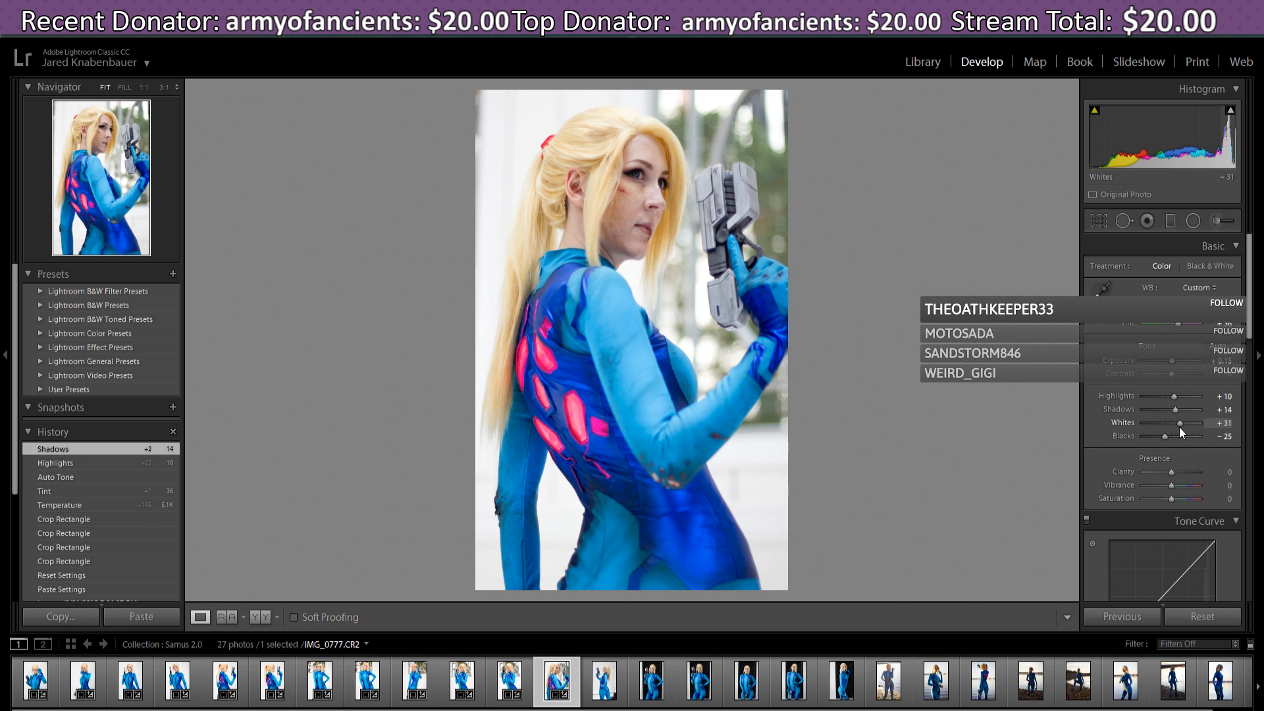
left_click_drag(1180, 428, 1166, 436)
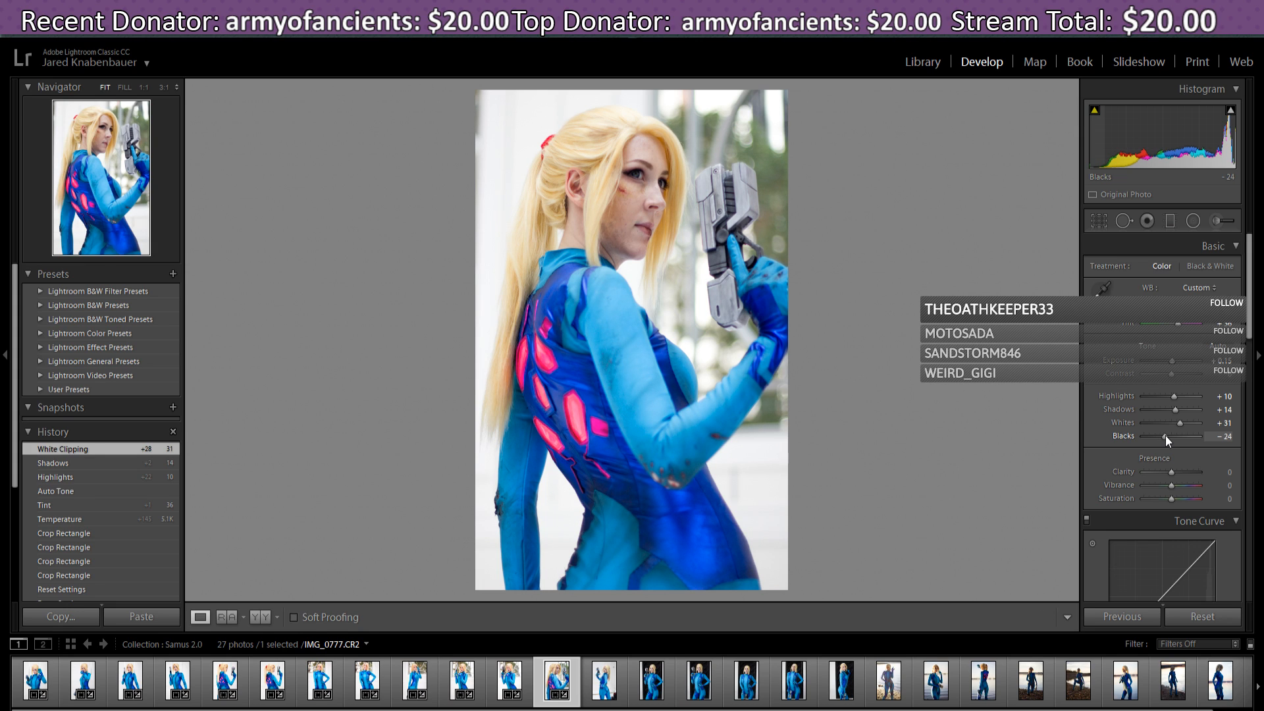
left_click_drag(1250, 308, 1250, 312)
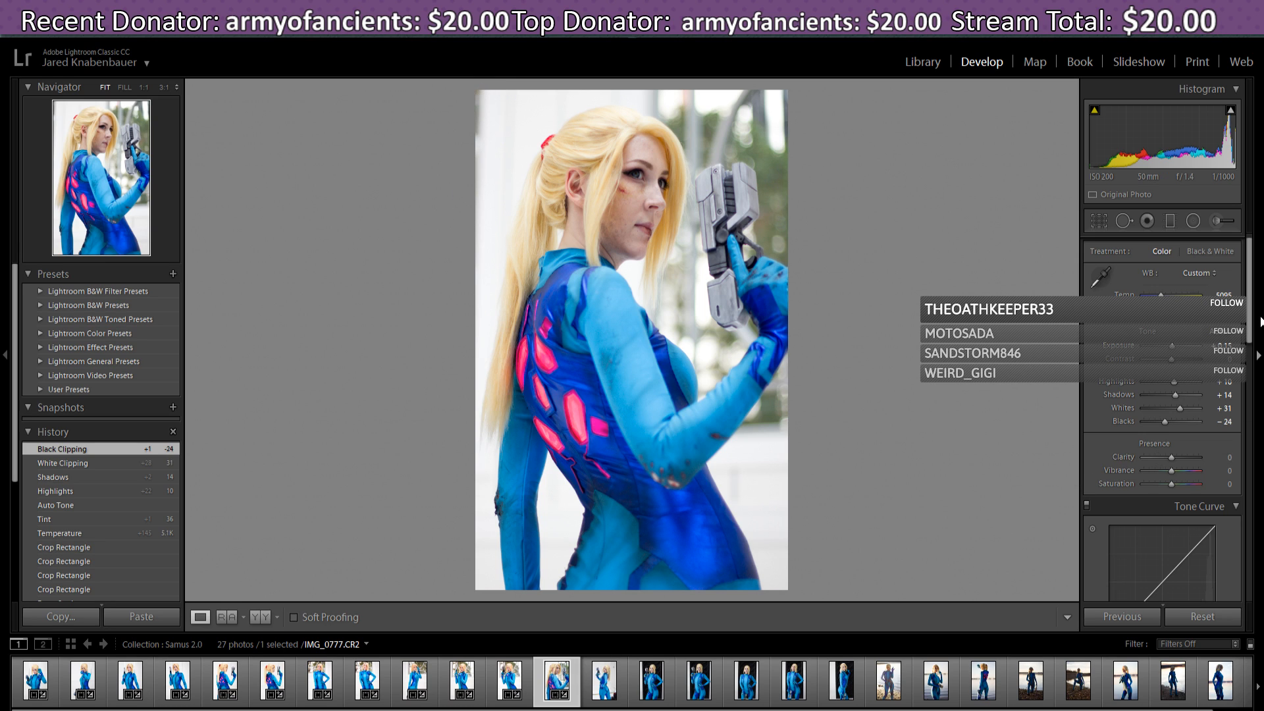
left_click_drag(1253, 323, 1255, 340)
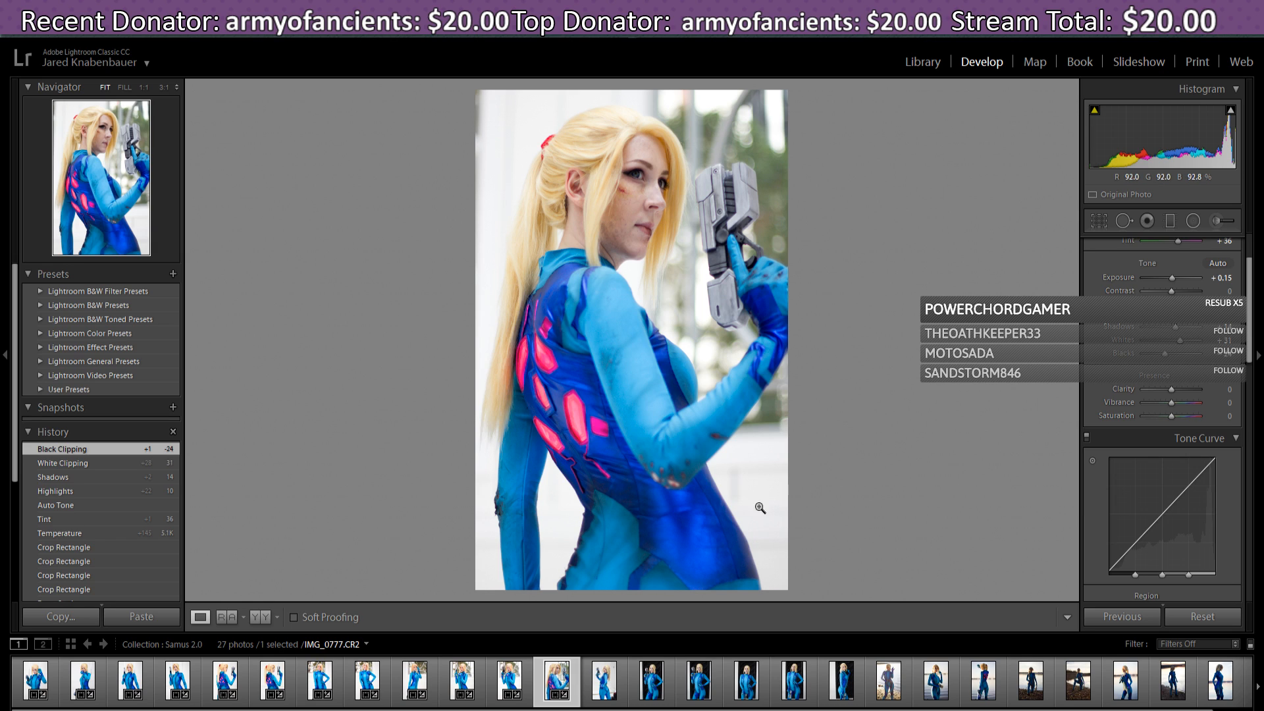
- Pull IMG_0777's tone curve down to Shadows −19 and Darks −12
scroll(1251, 282, "down", 1)
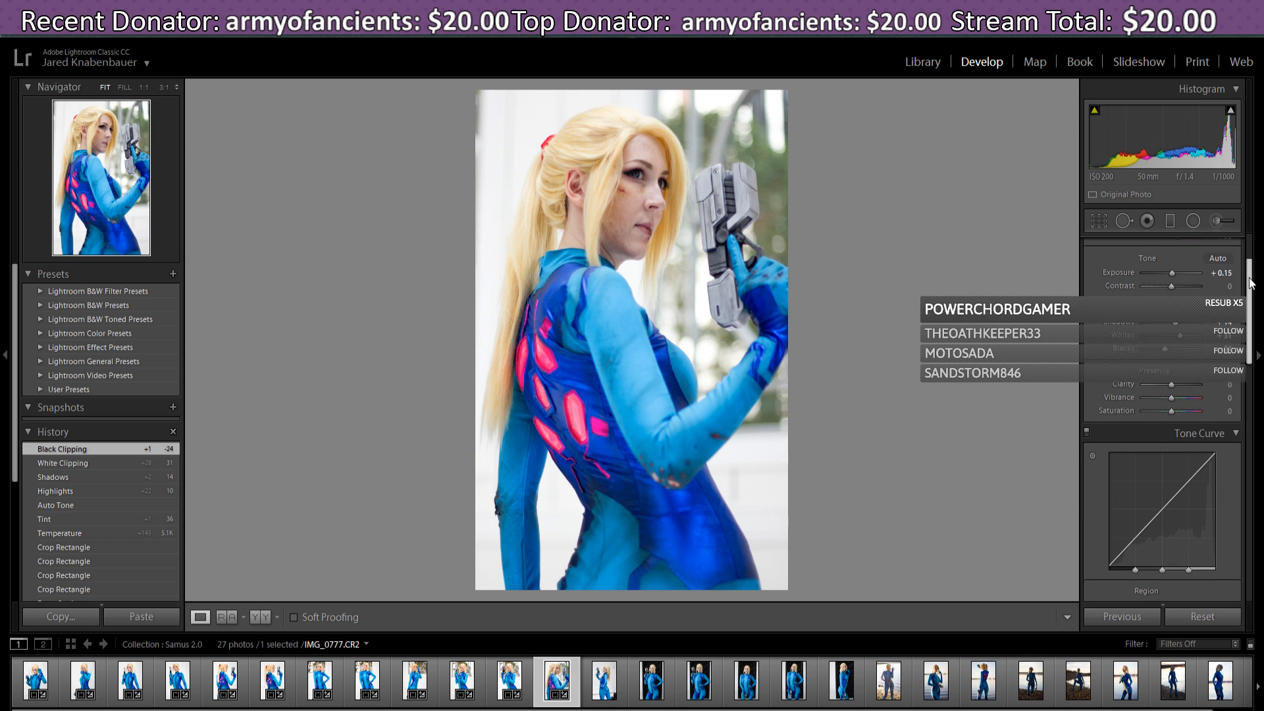
scroll(1251, 282, "down", 1)
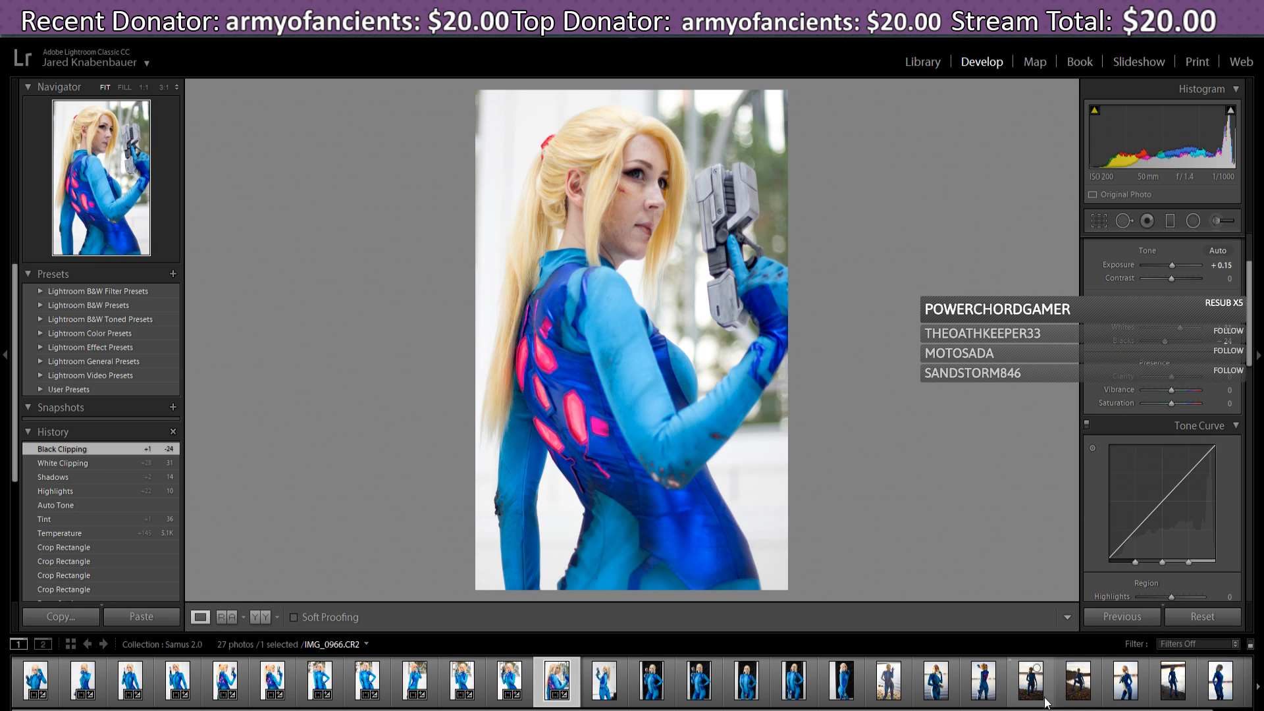
left_click_drag(1021, 710, 1061, 710)
left_click_drag(1139, 710, 1108, 709)
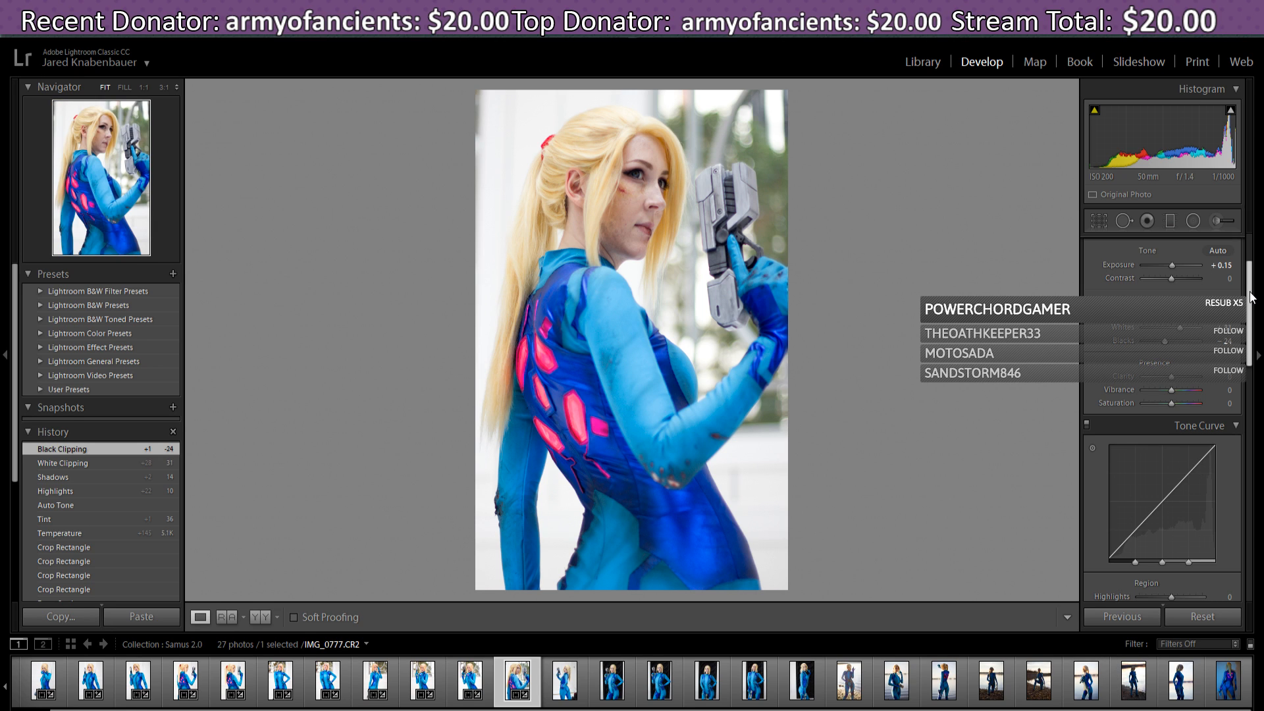
left_click_drag(1251, 296, 1257, 331)
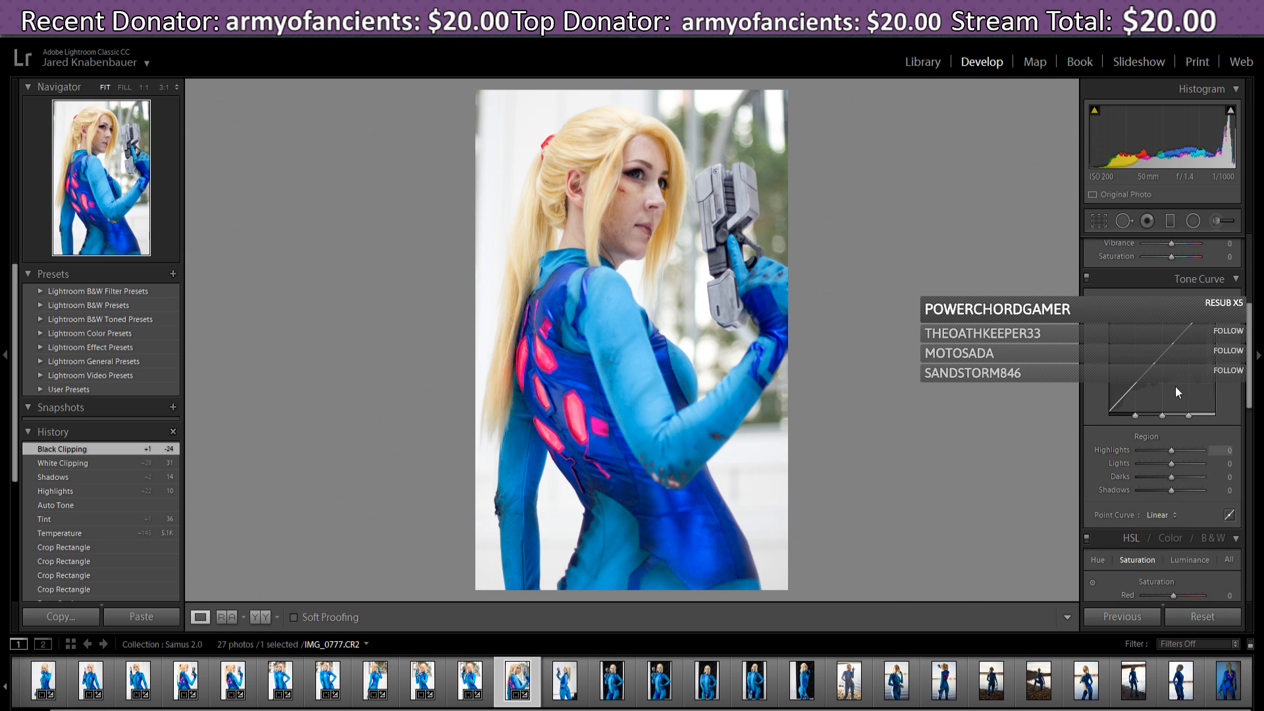
left_click_drag(1123, 400, 1118, 406)
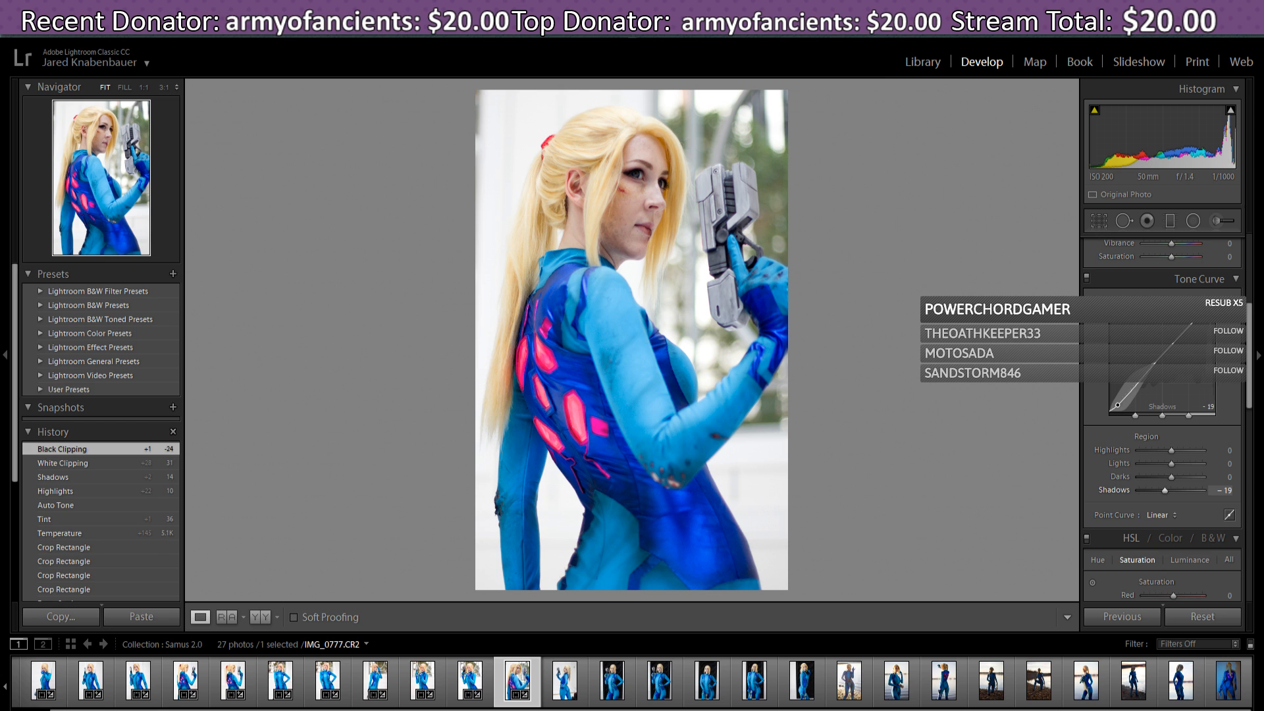
left_click_drag(1118, 405, 1143, 383)
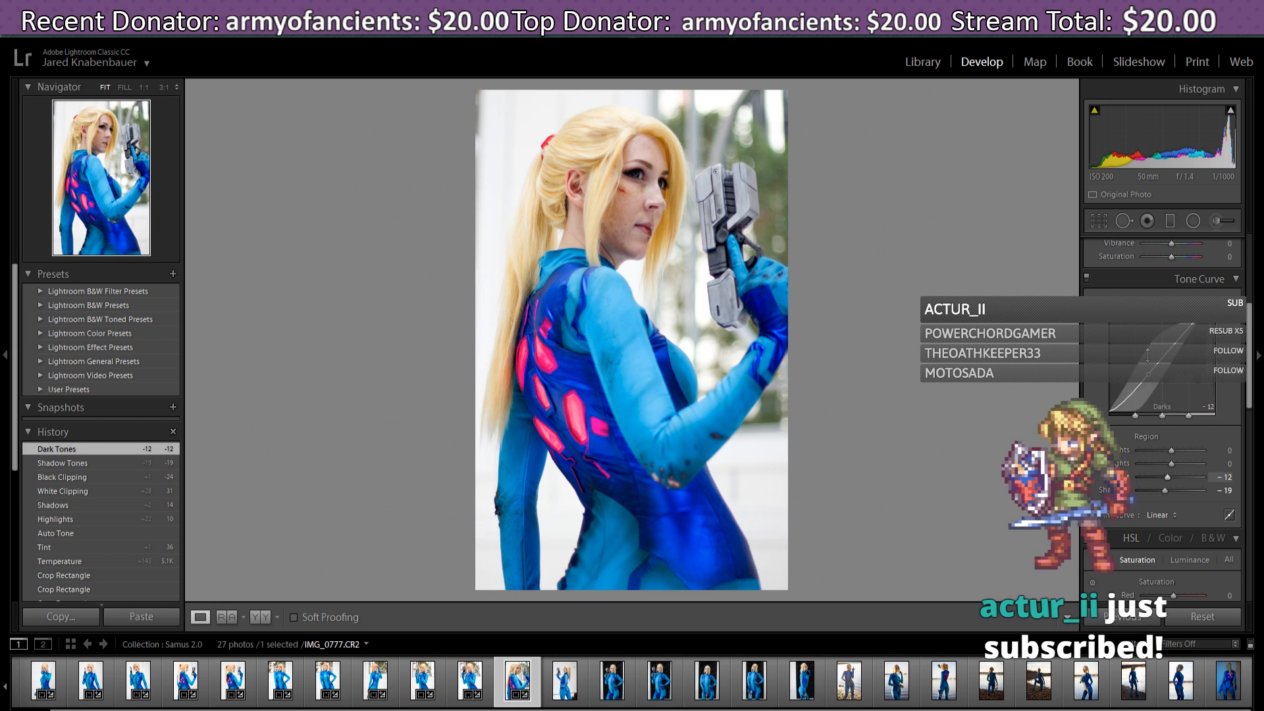
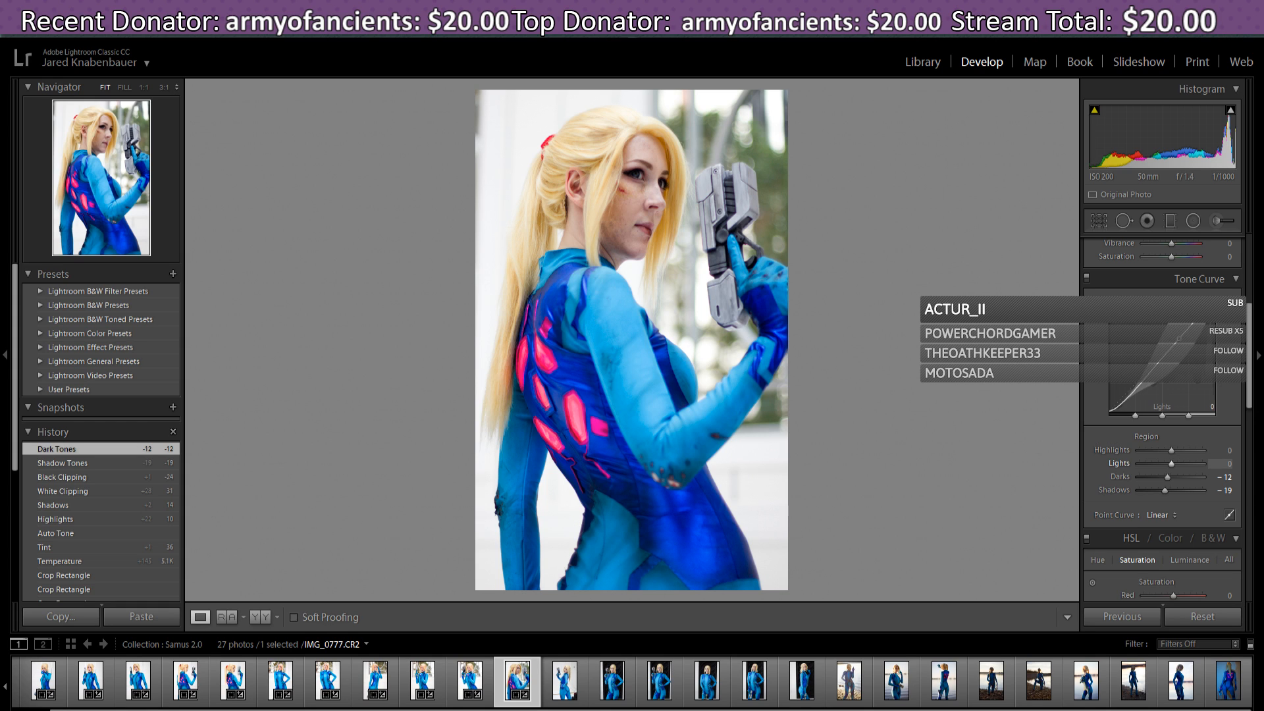
- Settle IMG_0777's tone curve Lights at -1 and raise Shadows to -11
left_click_drag(1179, 339, 1179, 336)
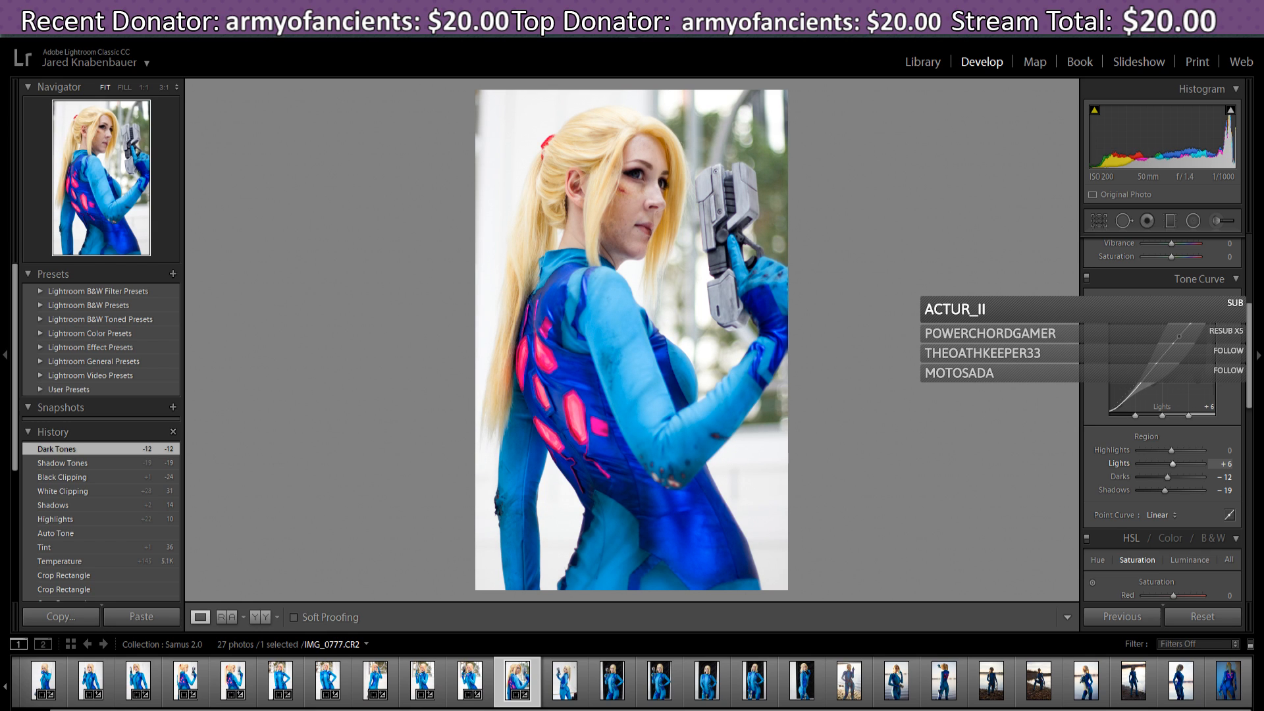
left_click_drag(1180, 336, 1179, 338)
left_click_drag(1172, 464, 1170, 465)
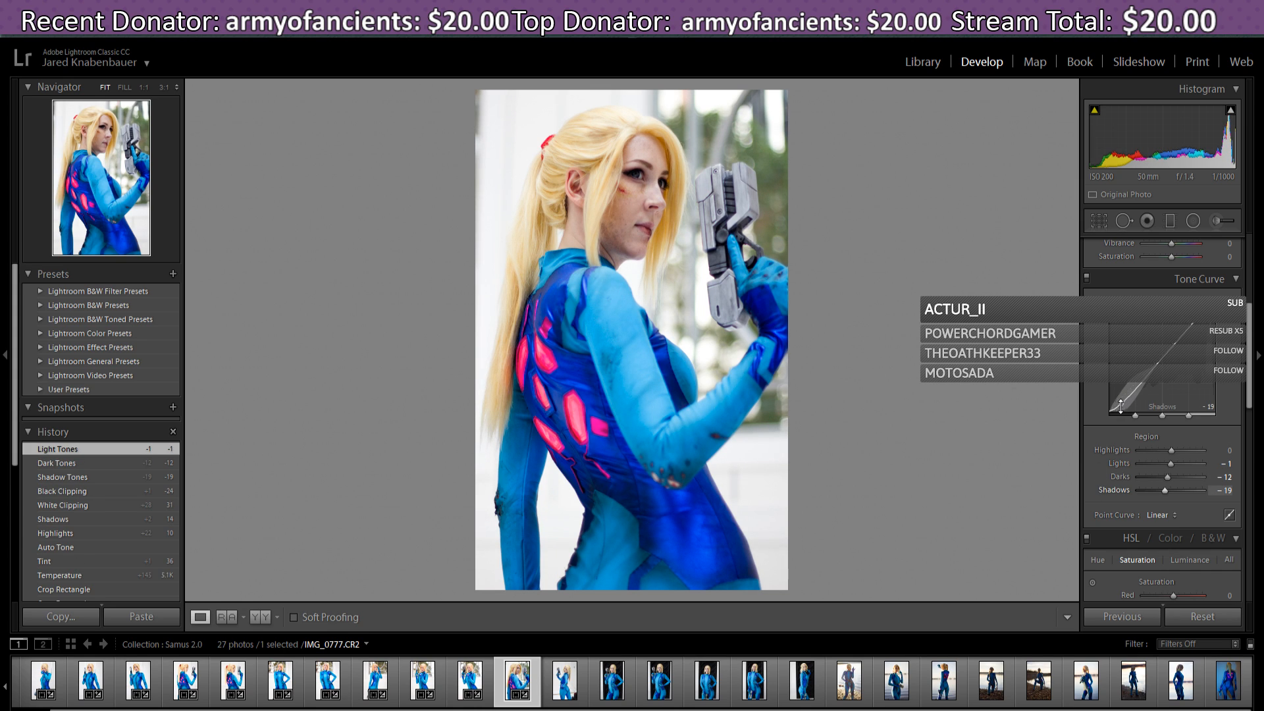
left_click_drag(1120, 406, 1121, 403)
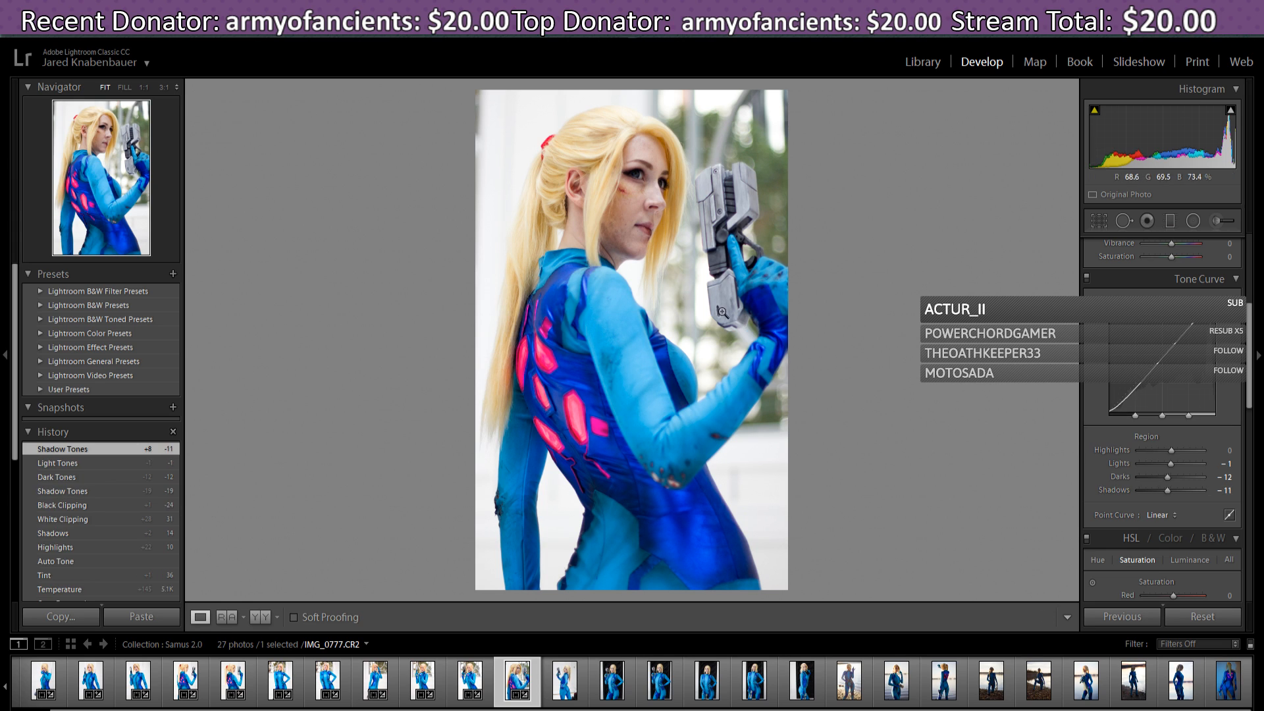
left_click_drag(1259, 334, 1262, 380)
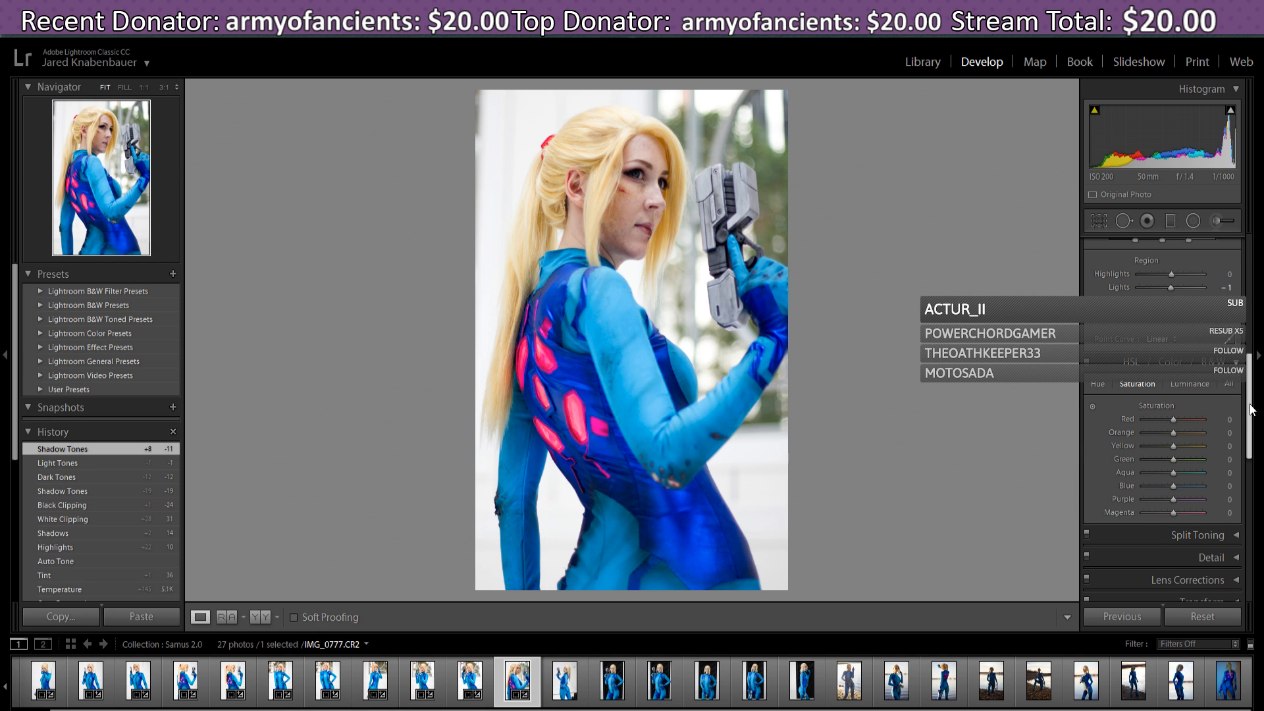
mouse_move(1252, 409)
left_mouse_down()
mouse_move(1259, 461)
mouse_move(1258, 429)
left_mouse_up()
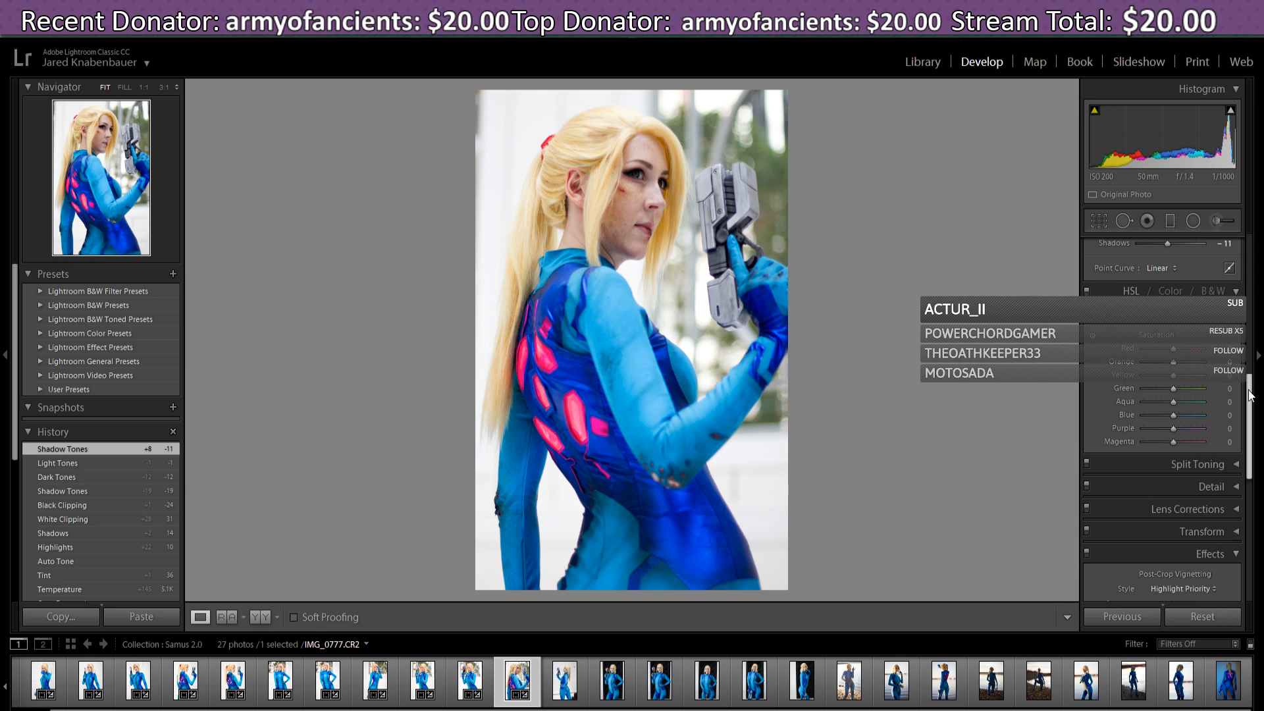
- Add a -10 post-crop vignette, compare with the previous photo, and return to IMG_0777
scroll(1255, 387, "down", 3)
scroll(1258, 413, "down", 1)
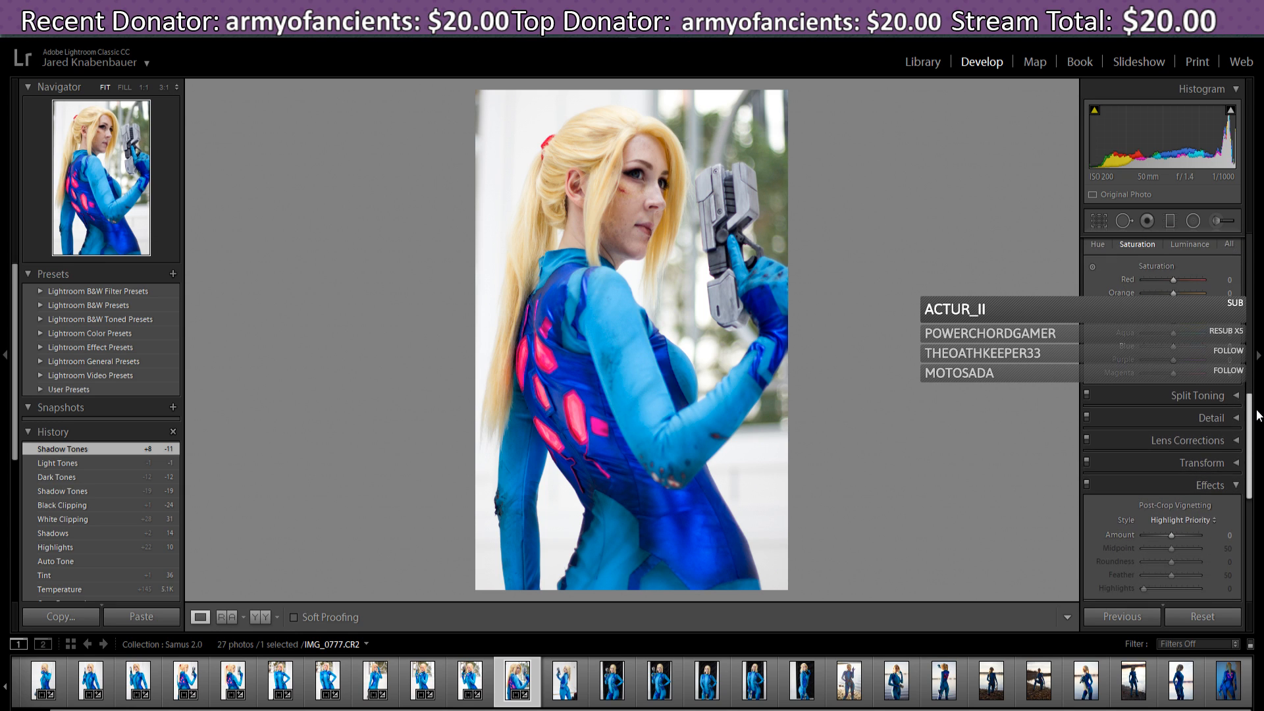
left_click_drag(1256, 415, 1260, 428)
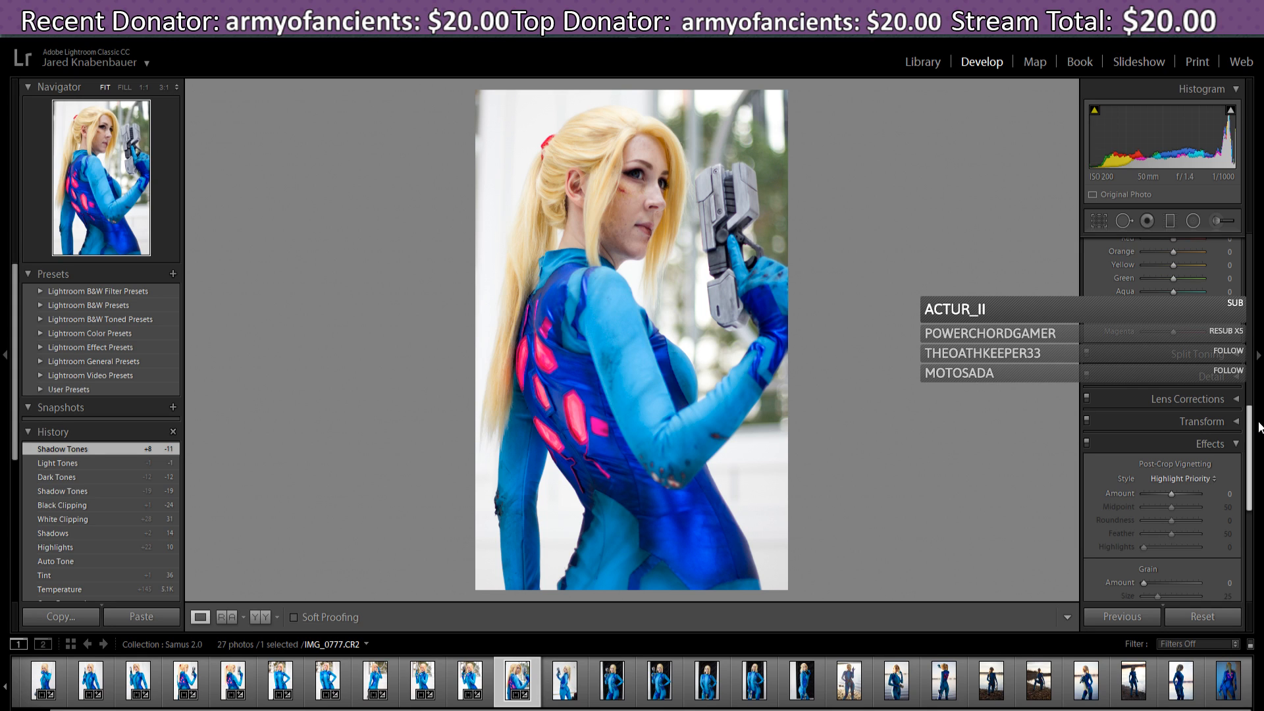
left_click_drag(1260, 428, 1263, 460)
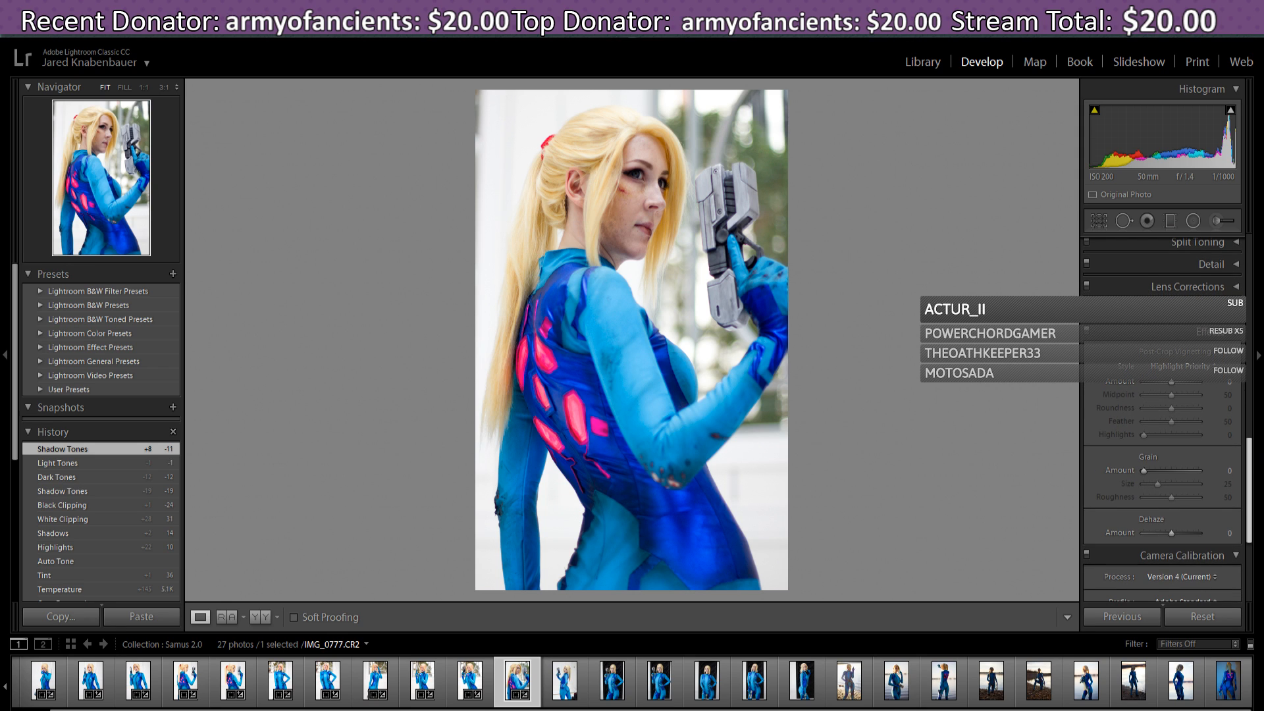
left_click_drag(1171, 383, 1169, 385)
scroll(1253, 461, "down", 1)
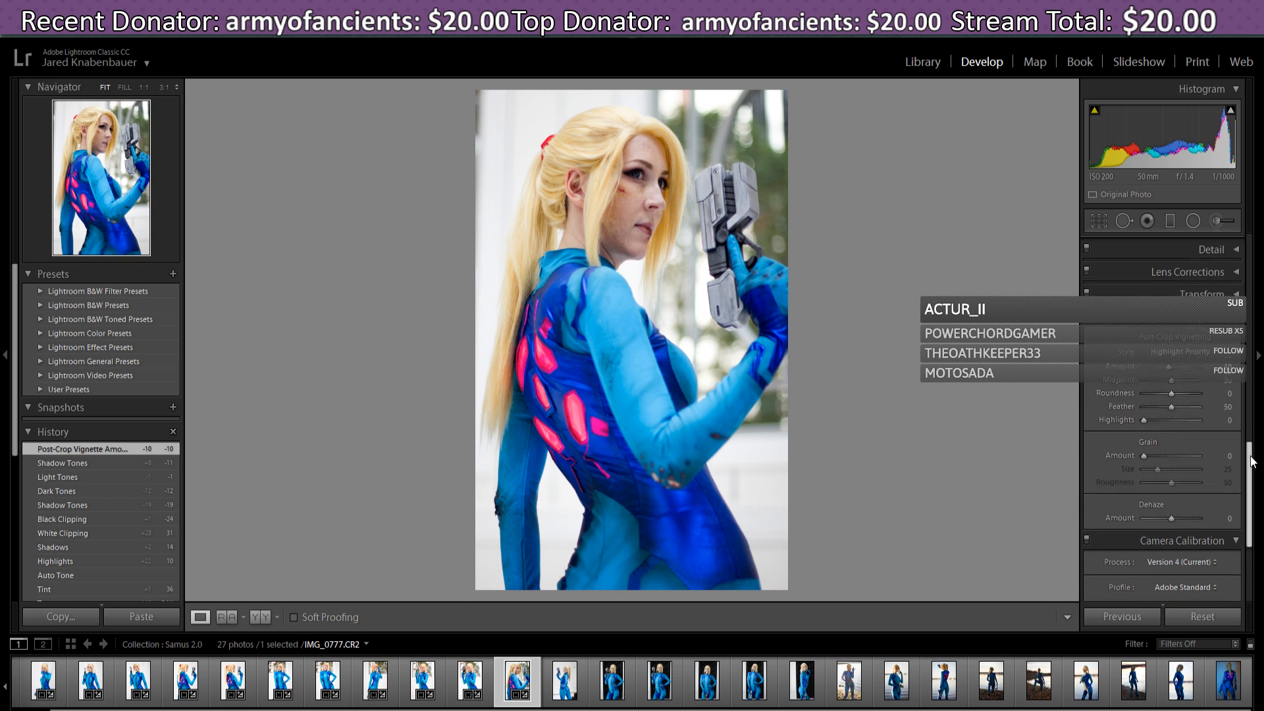
left_click_drag(1251, 457, 1251, 461)
mouse_move(1168, 352)
left_mouse_down()
mouse_move(1156, 351)
mouse_move(1167, 352)
left_mouse_up()
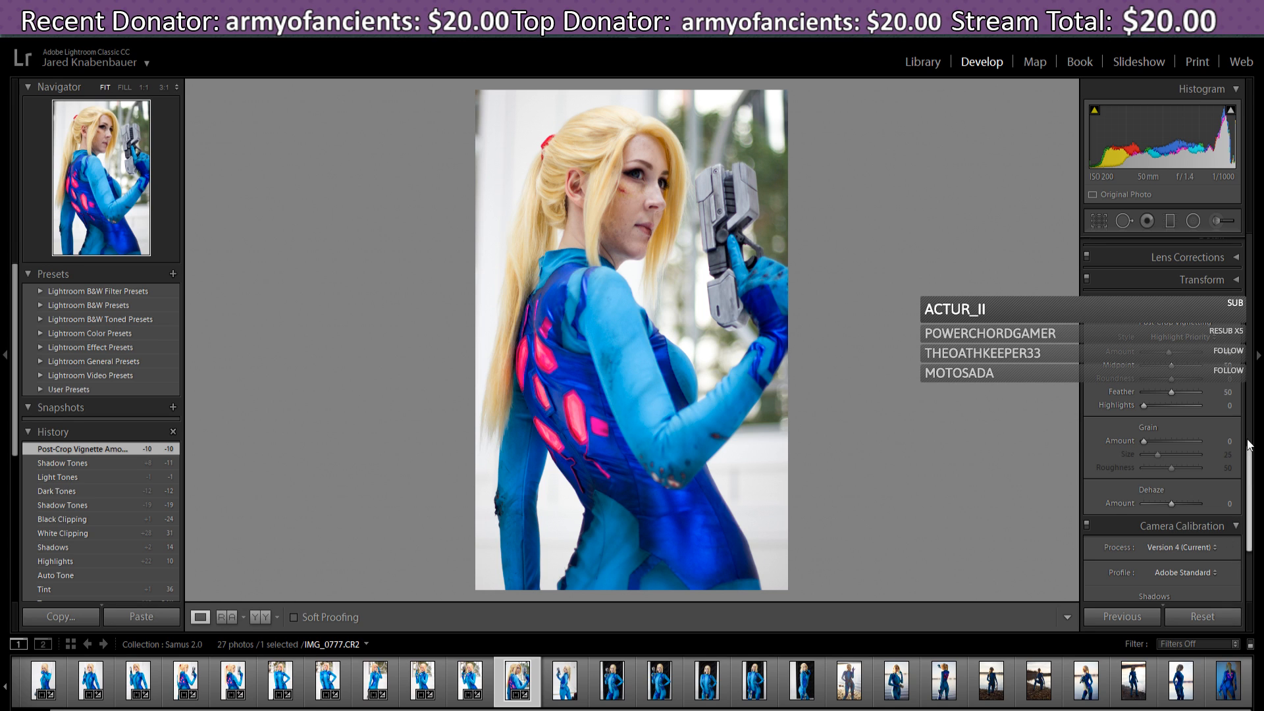
left_click(478, 685)
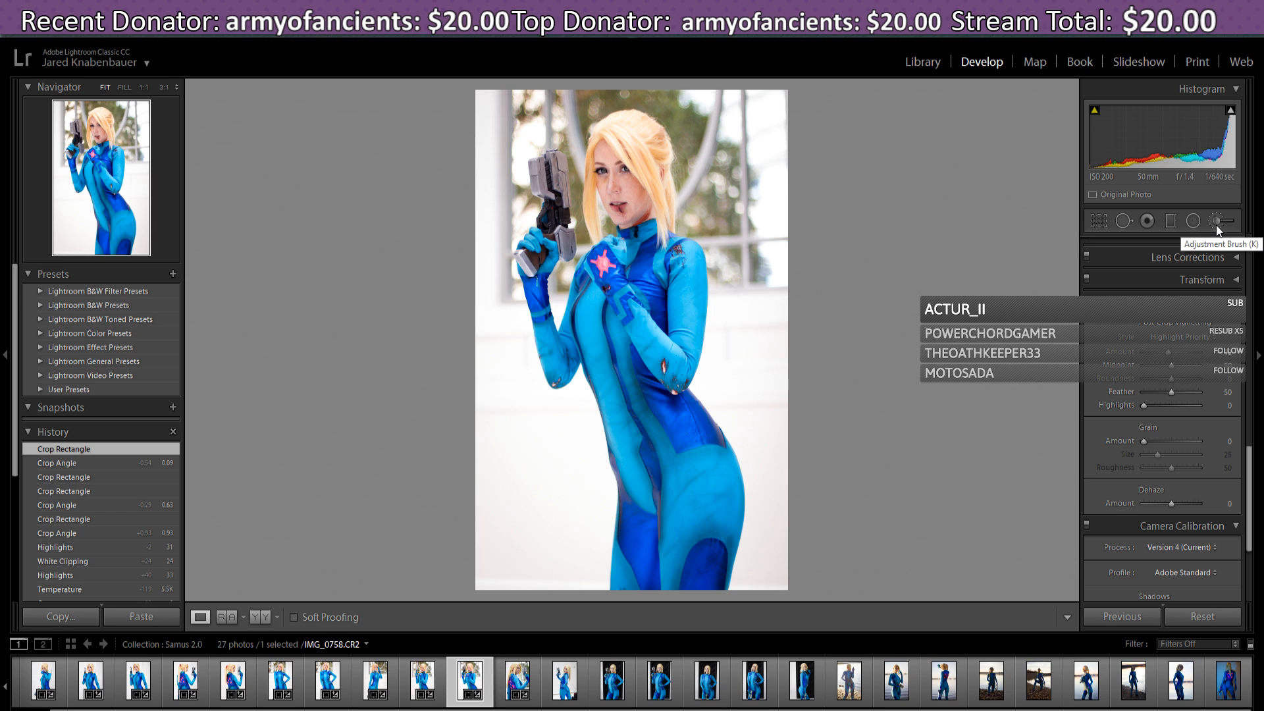
left_click(517, 685)
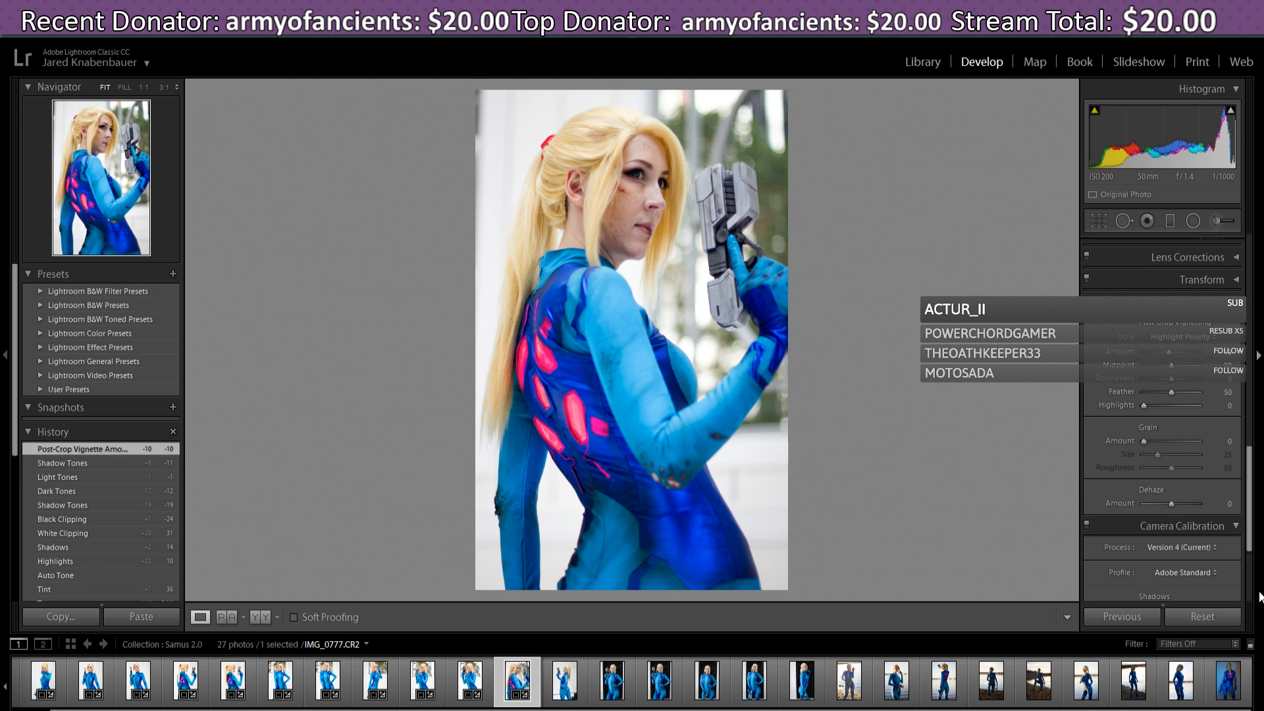
- Lower IMG_0777's Tint to 35, keeping the point curve at Linear
scroll(1164, 339, "up", 10)
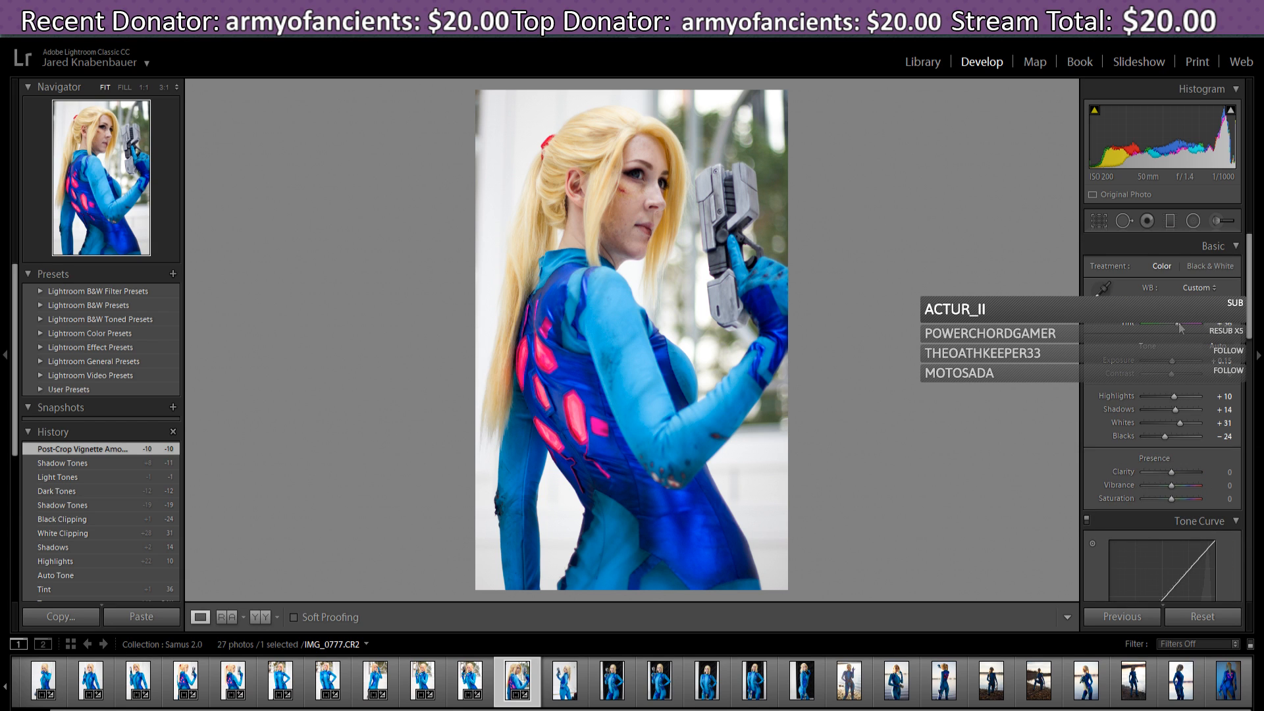
left_click_drag(1180, 327, 1178, 330)
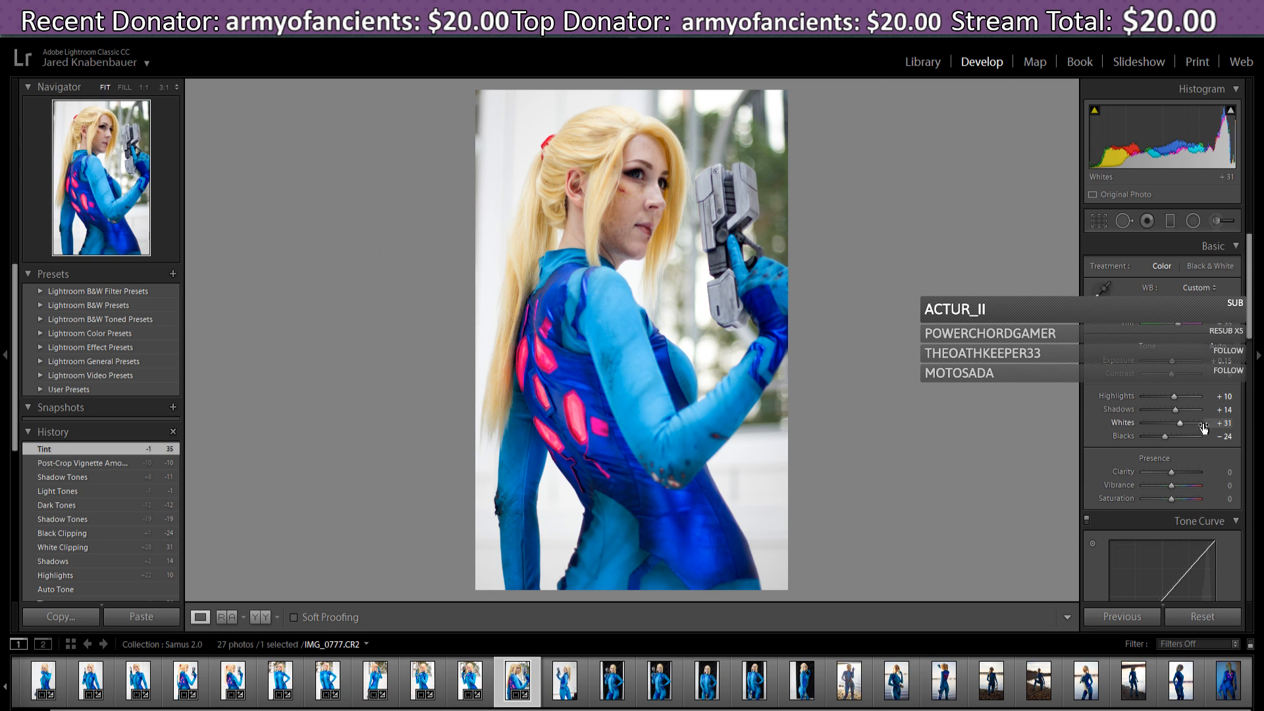
scroll(1206, 427, "down", 3)
scroll(1207, 438, "down", 2)
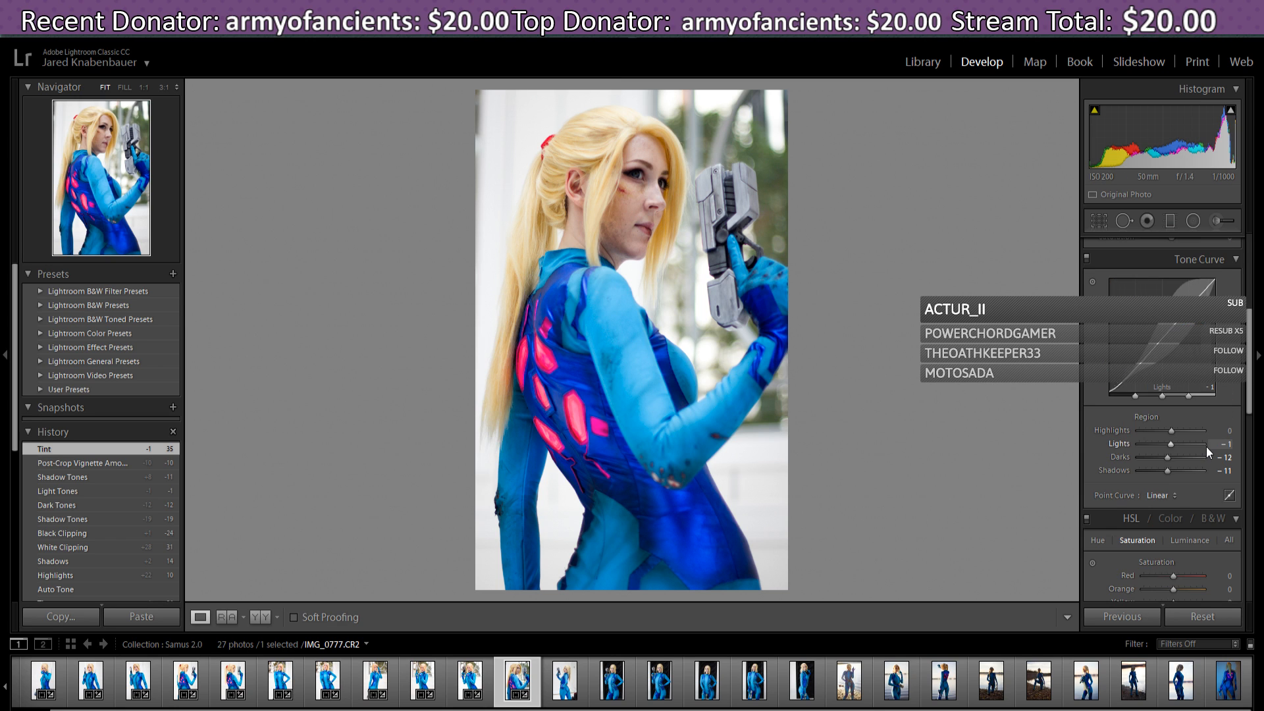
left_click(1168, 496)
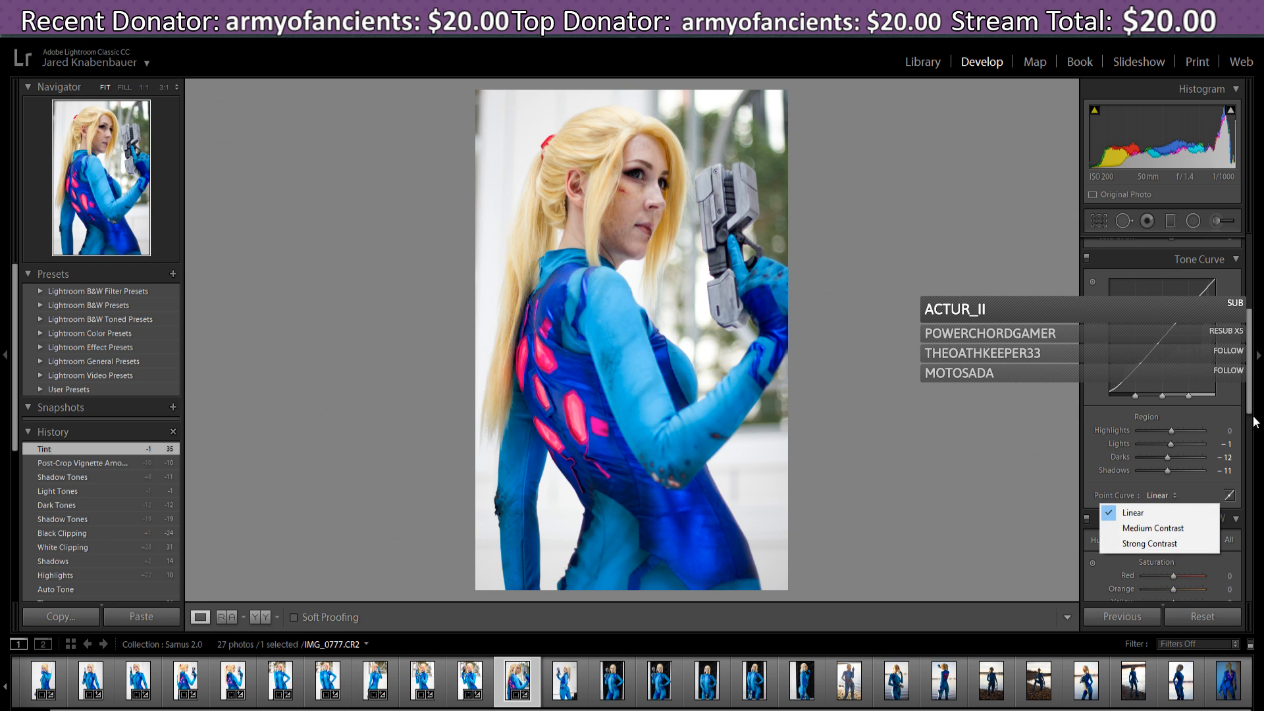
left_click(1238, 403)
left_click_drag(1251, 385, 1258, 417)
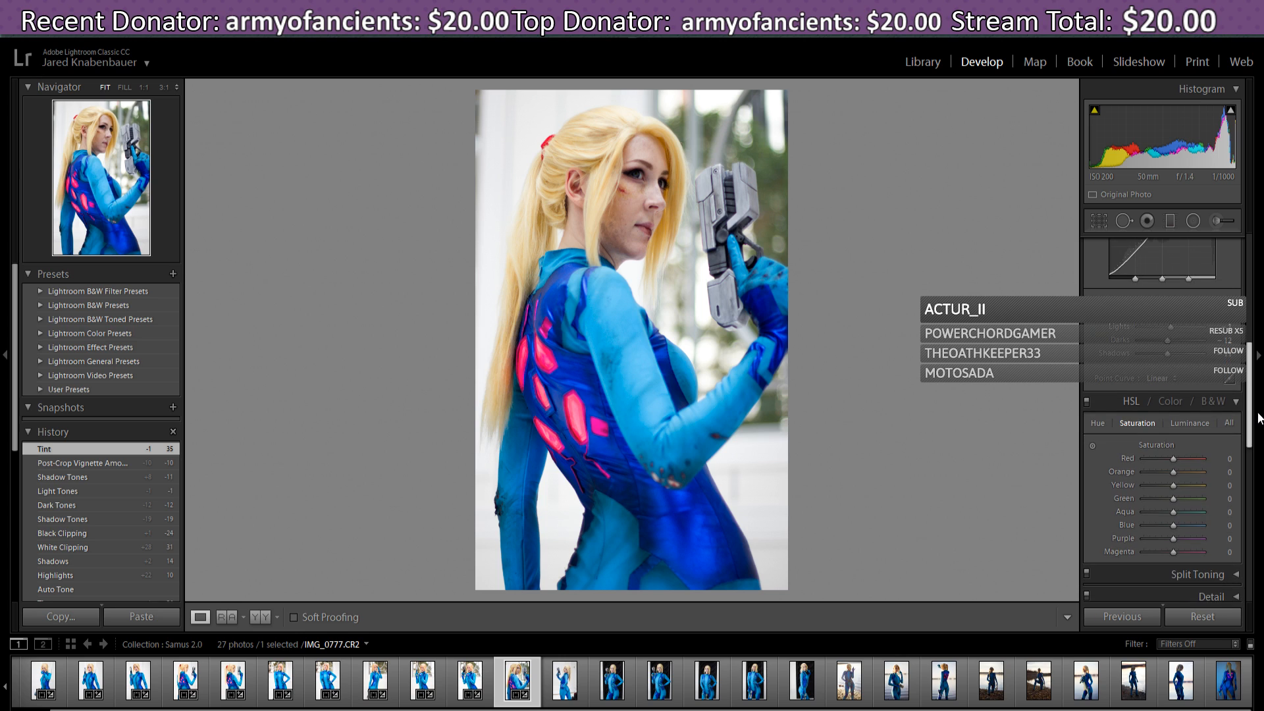
- In HSL Luminance, set Red +27, Orange +16, Yellow -2 and Magenta -13
left_click(1185, 425)
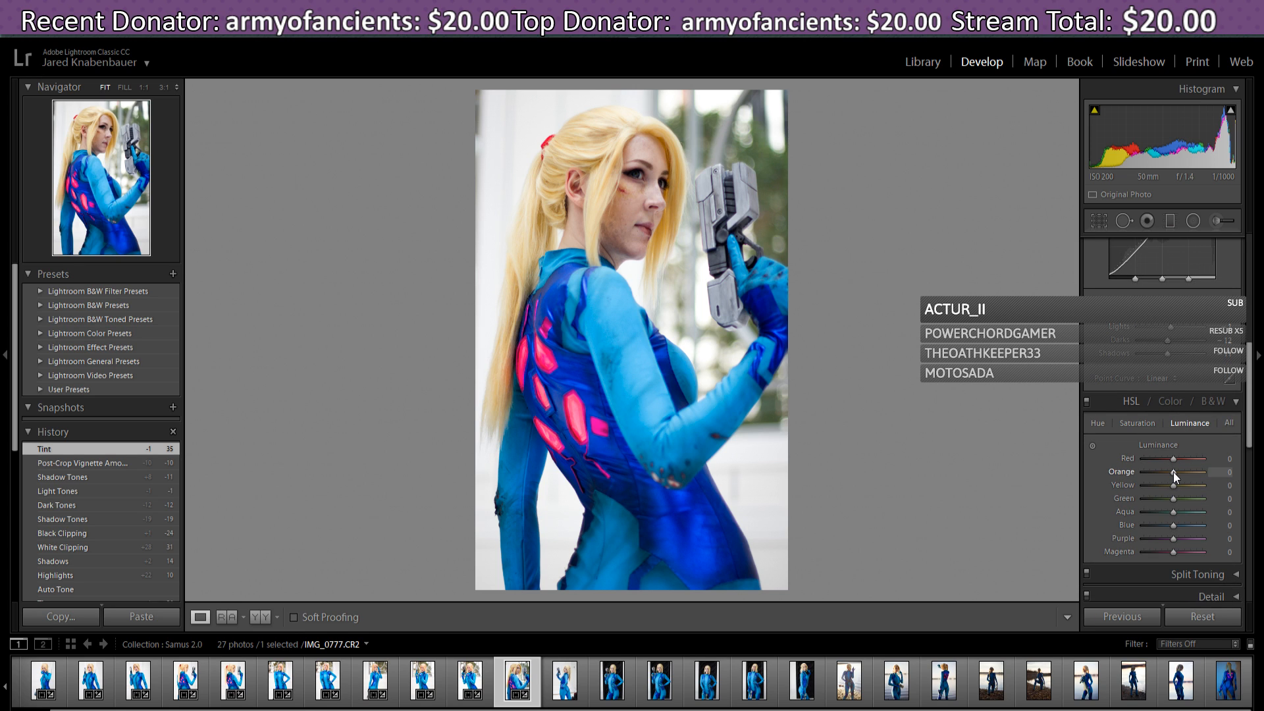
left_click_drag(1173, 472, 1178, 476)
left_click_drag(1174, 458, 1188, 460)
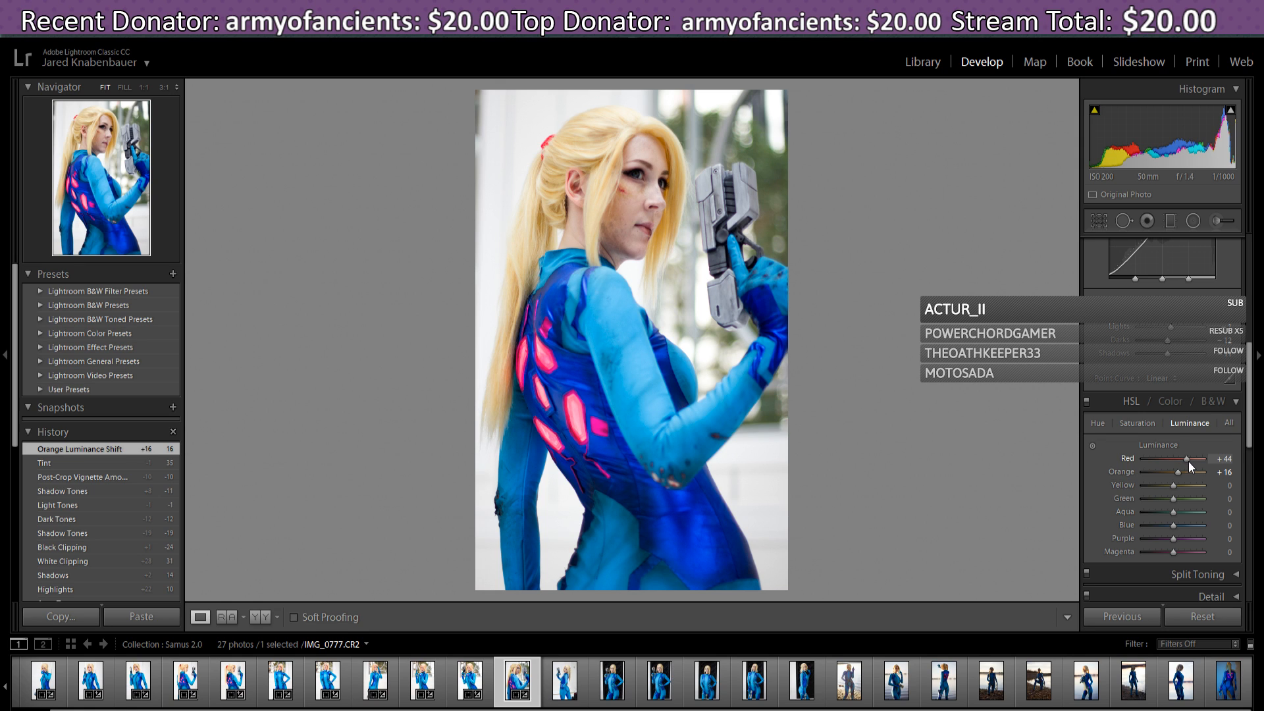
mouse_move(1188, 461)
left_mouse_down()
mouse_move(1199, 460)
mouse_move(1183, 461)
left_mouse_up()
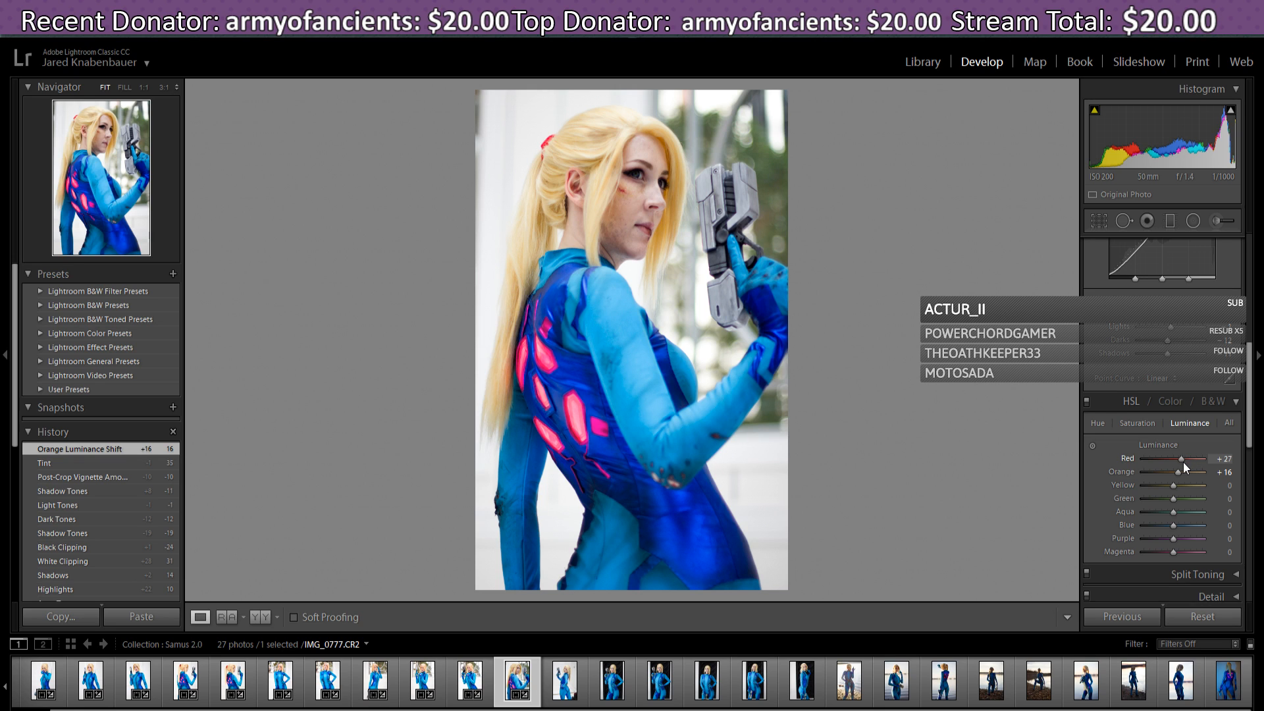
left_click_drag(1183, 461, 1183, 461)
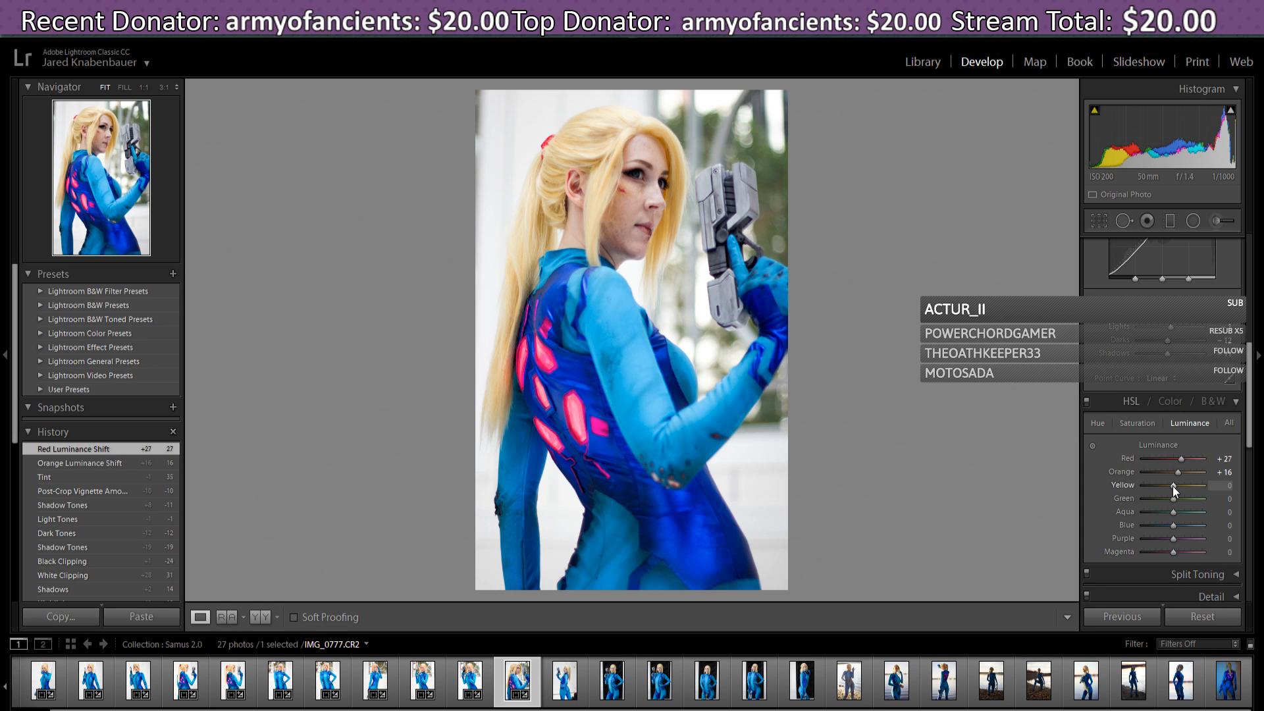
left_click_drag(1173, 486, 1173, 490)
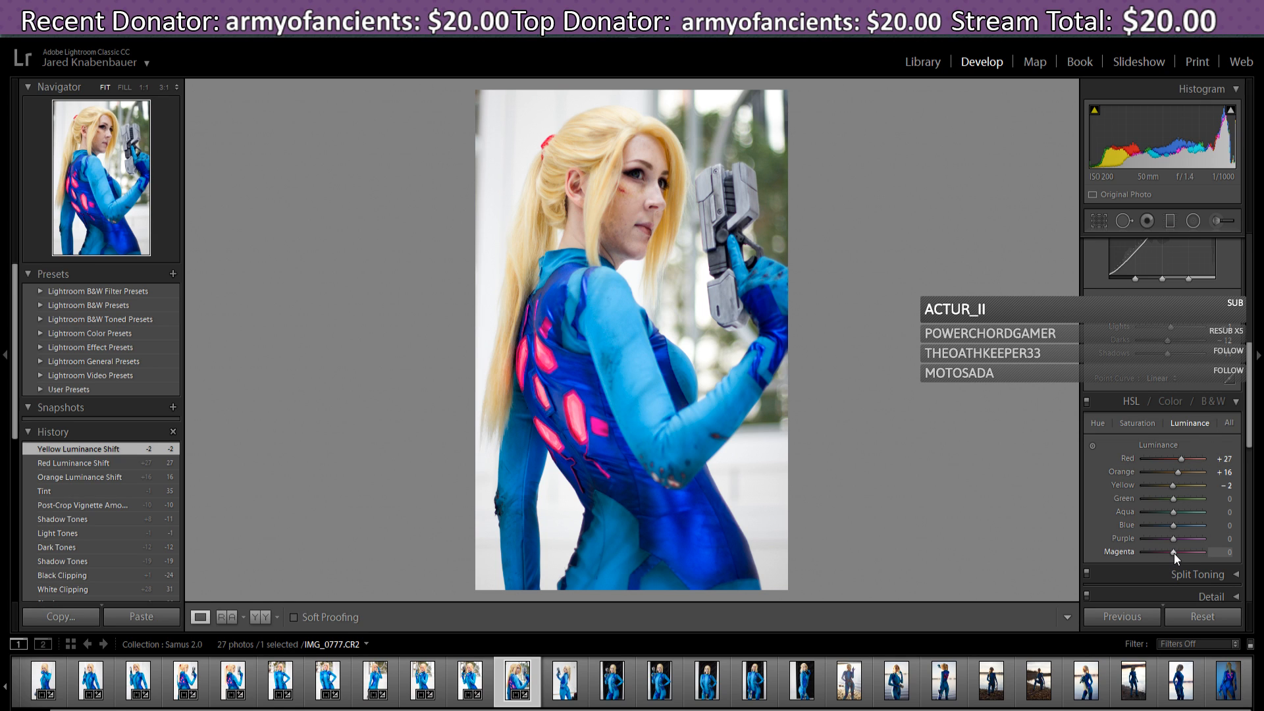
left_click_drag(1174, 553, 1170, 557)
left_click_drag(1170, 556, 1170, 556)
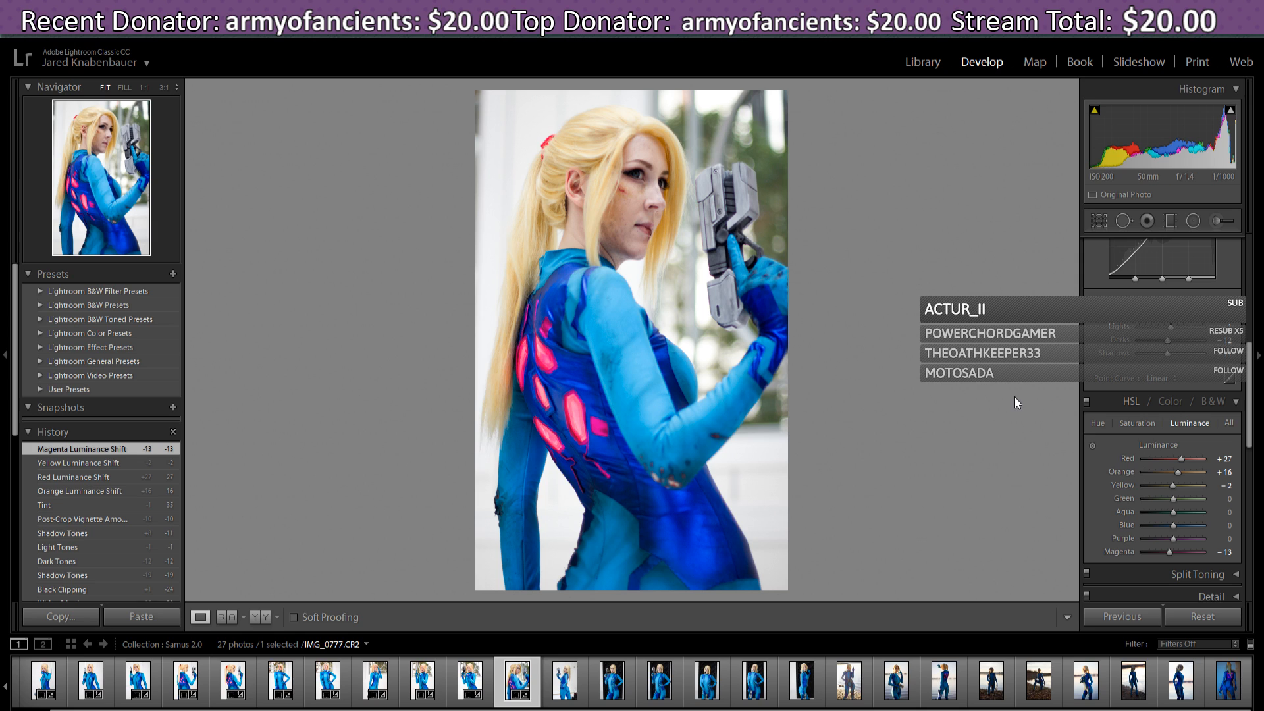
- Shift HSL hue to Red -16 and Yellow -11, with Orange reset to 0
left_click(1098, 423)
scroll(1249, 394, "down", 1)
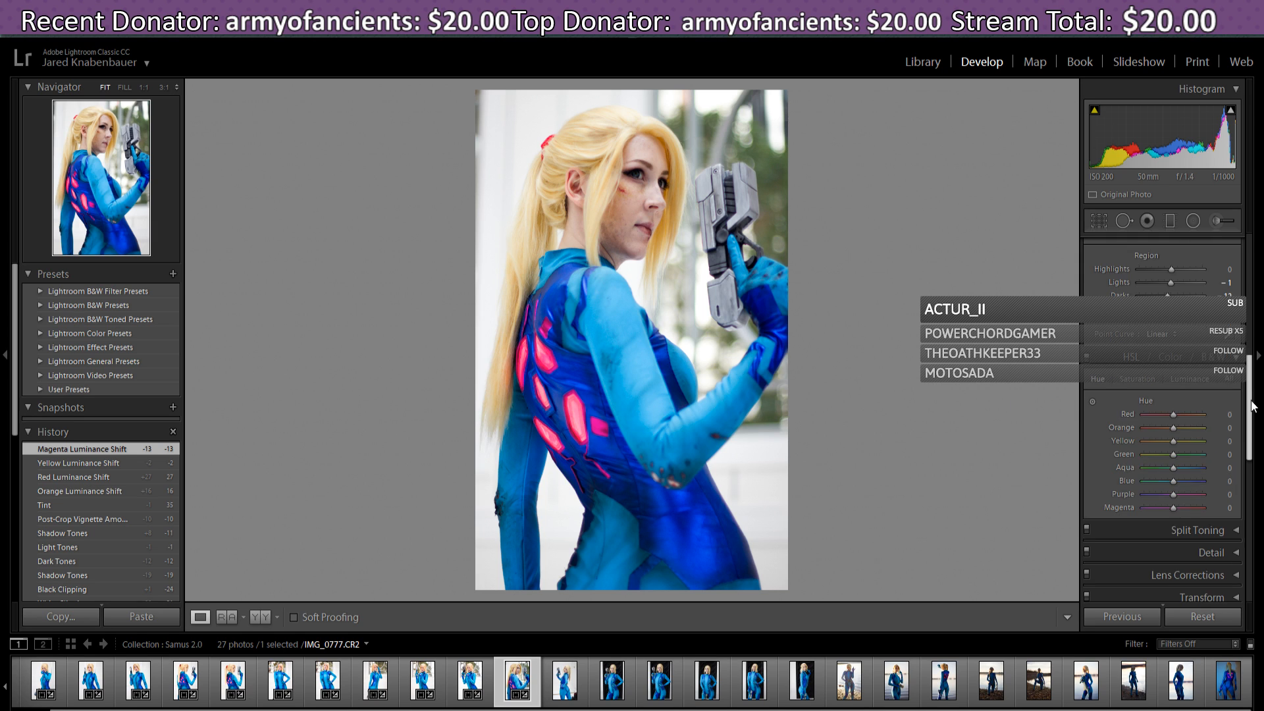
left_click_drag(1178, 416, 1183, 415)
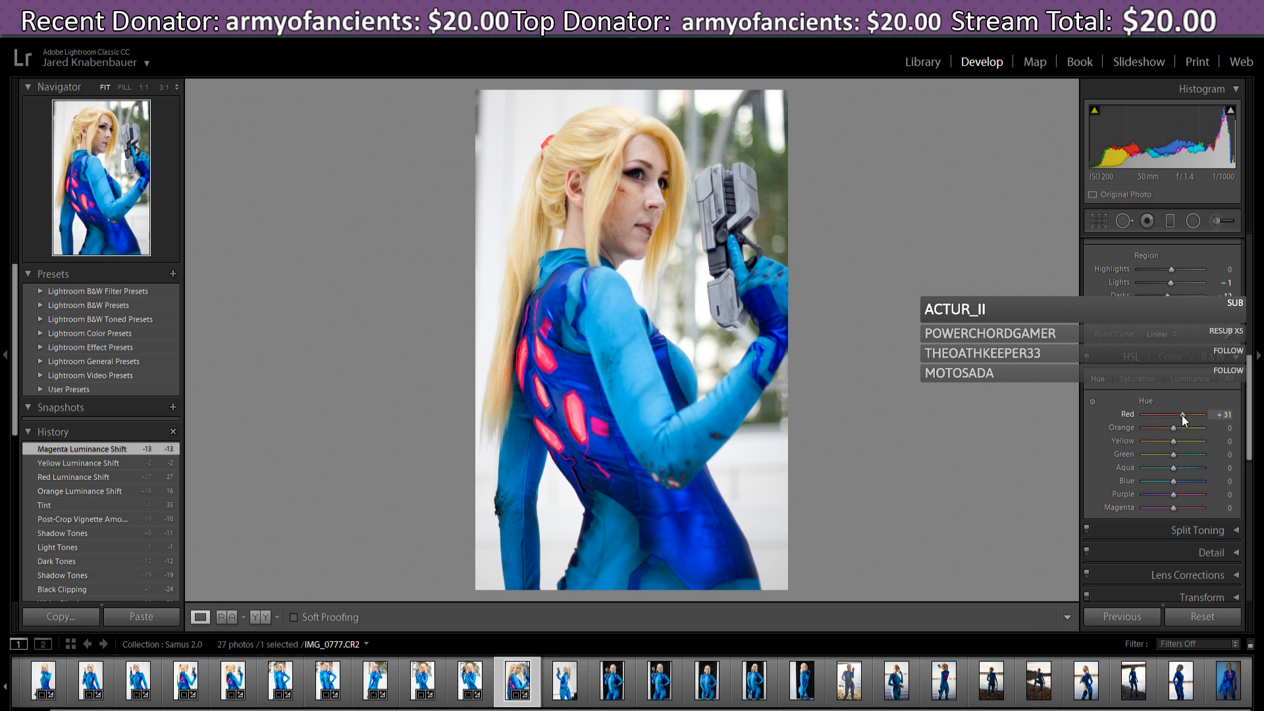
mouse_move(1182, 415)
left_mouse_down()
mouse_move(1147, 413)
mouse_move(1189, 413)
mouse_move(1152, 413)
mouse_move(1172, 428)
left_mouse_up()
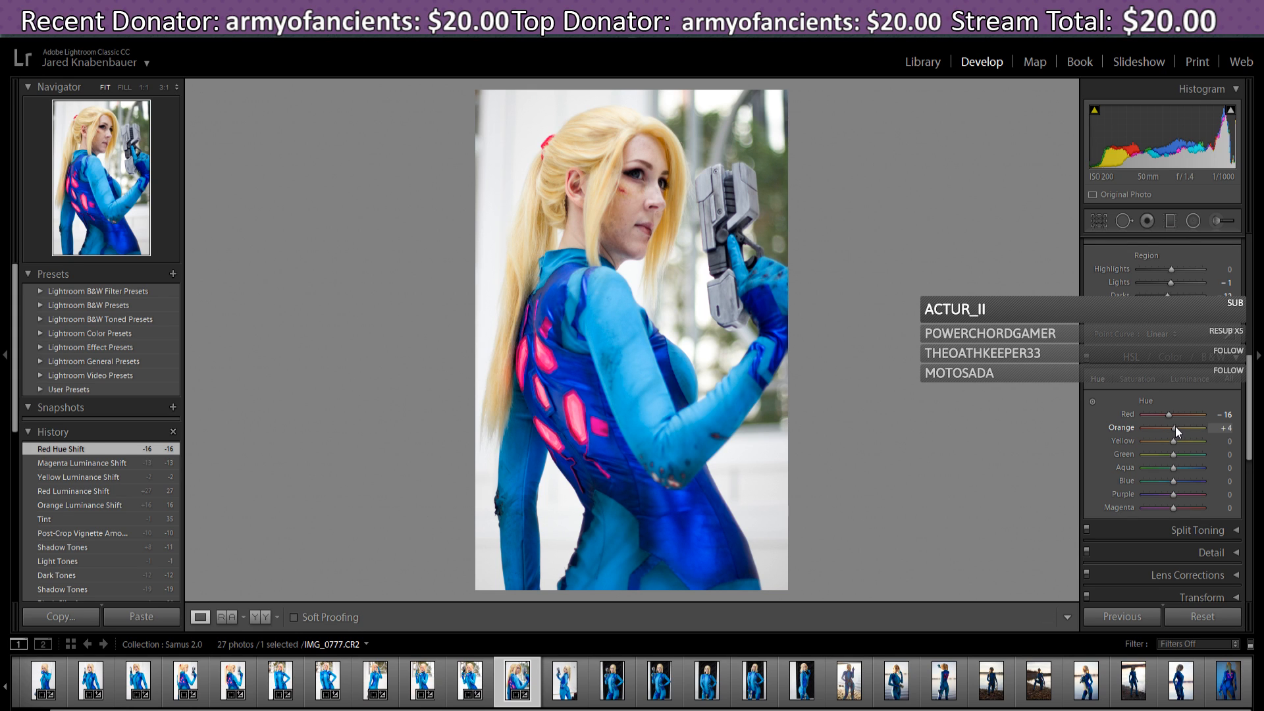
left_click_drag(1175, 429, 1179, 429)
key("Return")
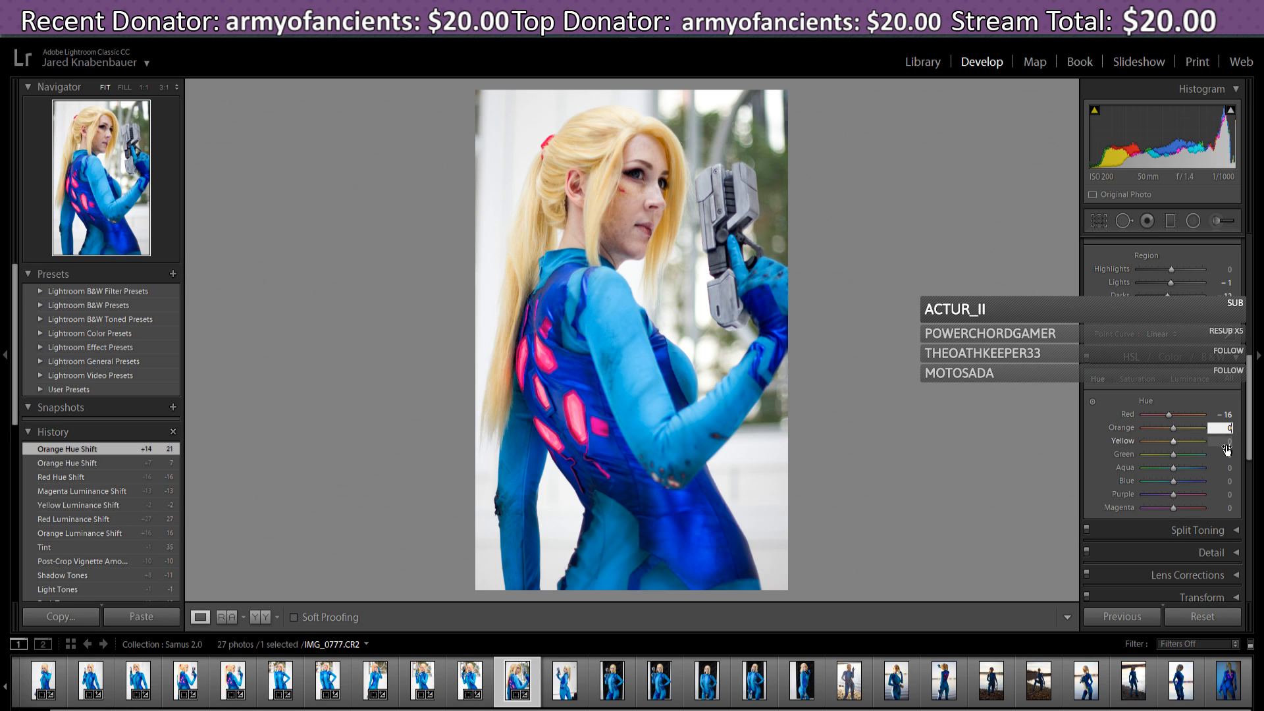
type("0")
key("Return")
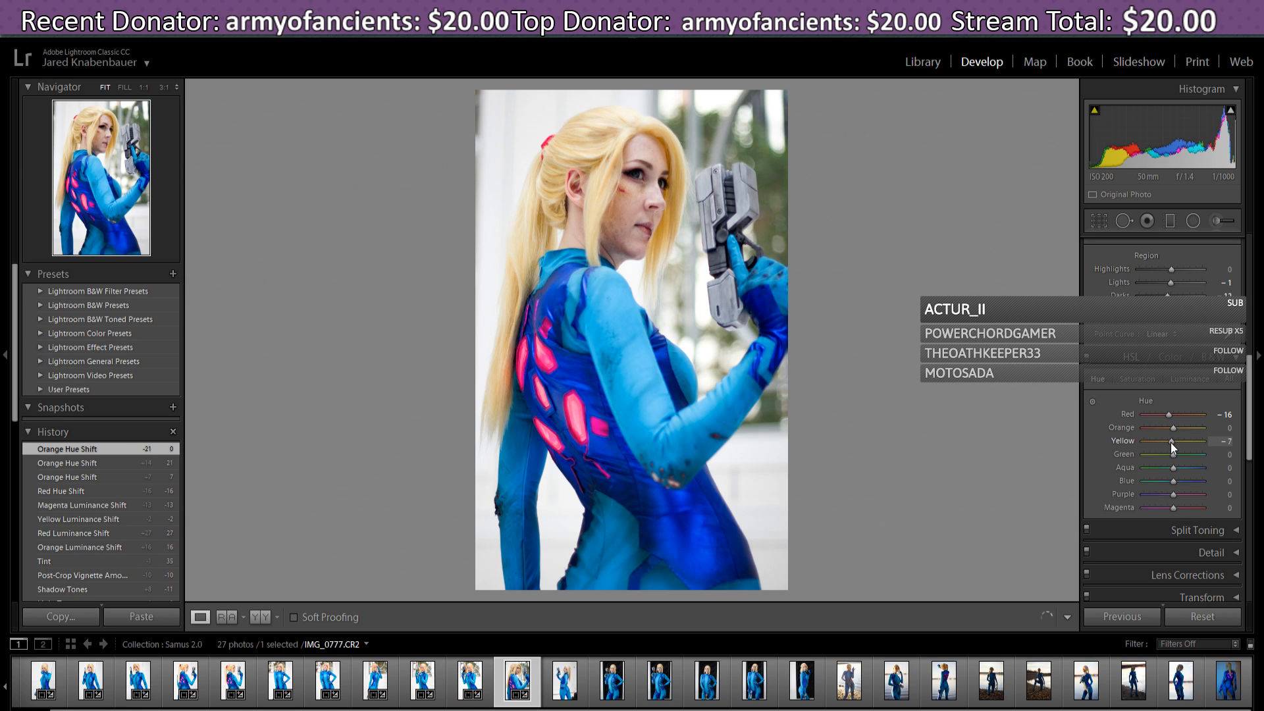
left_click_drag(1171, 443, 1168, 441)
left_click_drag(1168, 441, 1168, 441)
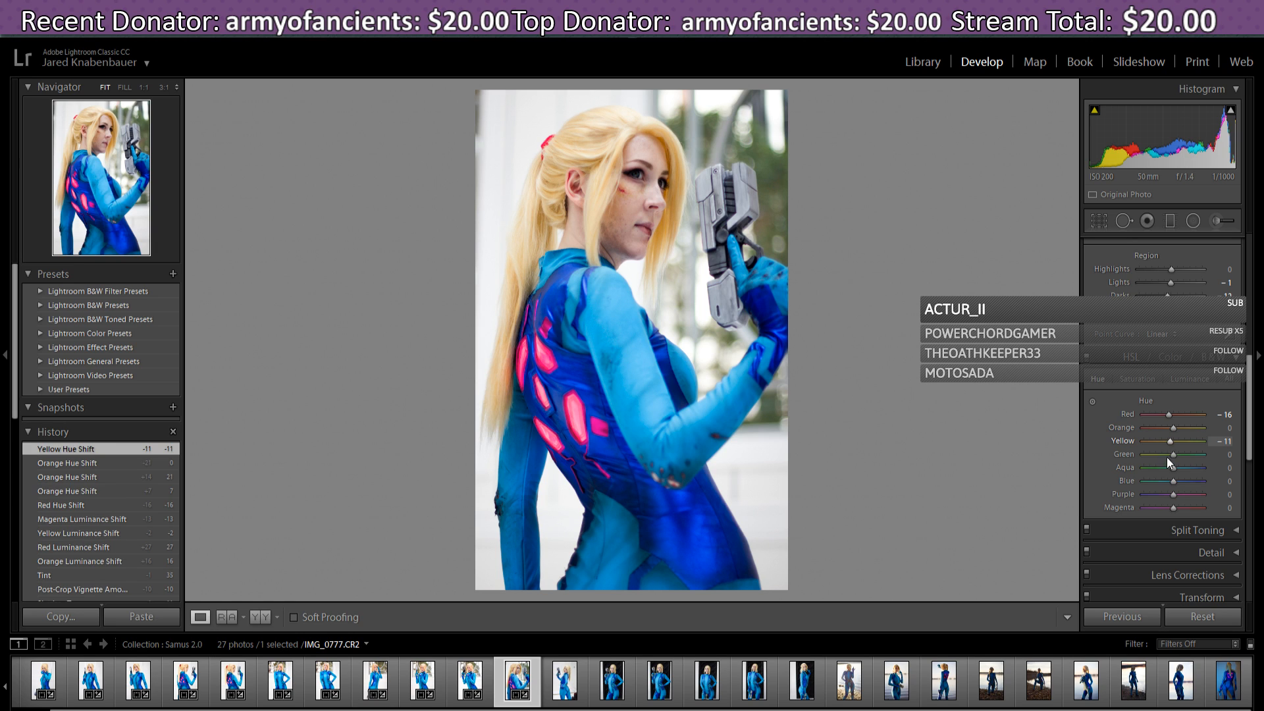
- Raise the Yellow saturation to +7
left_click(1159, 379)
left_click_drag(1174, 442, 1180, 443)
left_click_drag(1185, 444, 1176, 444)
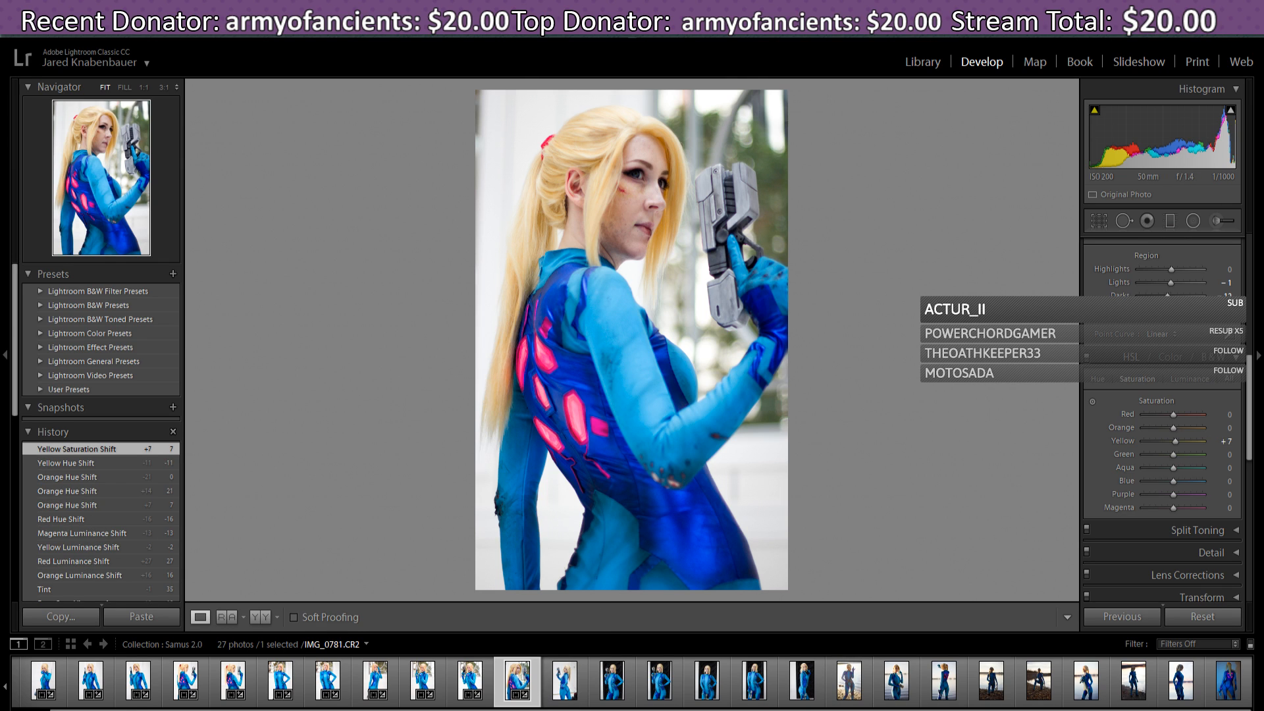
- Move to IMG_0781, paste the previous photo's settings, then tighten and reposition its crop
left_click(564, 681)
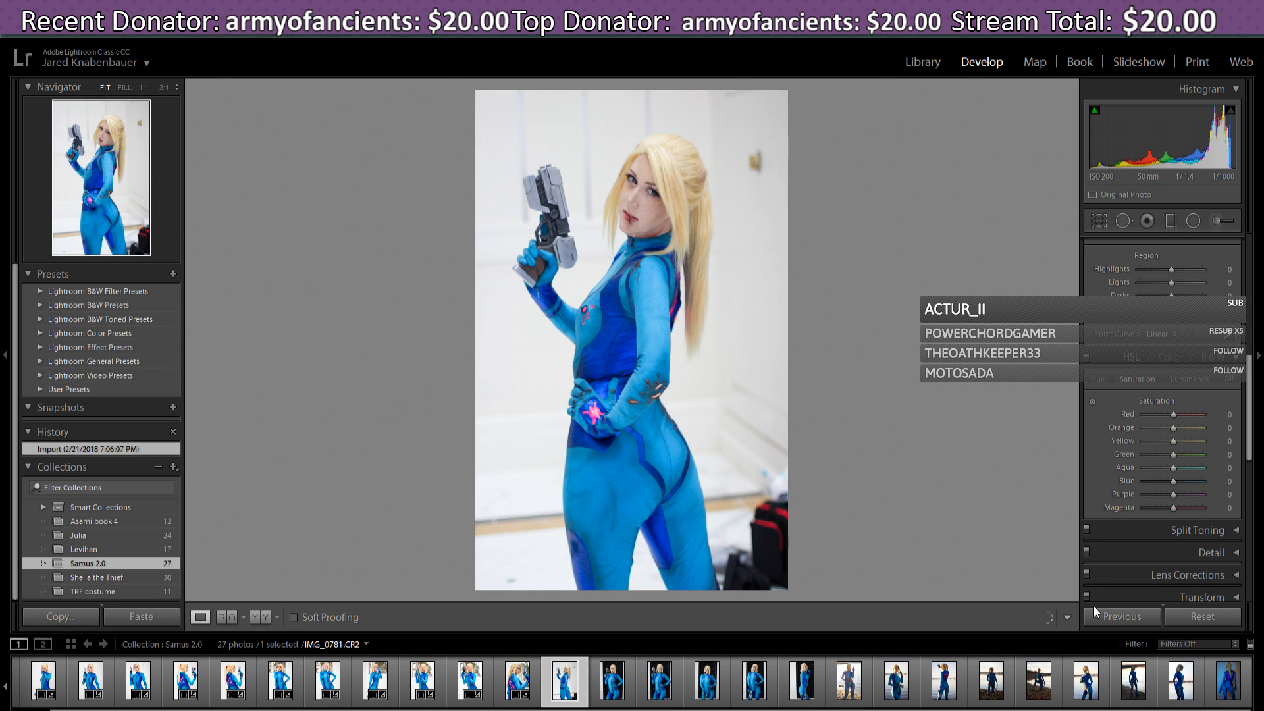
left_click(1104, 618)
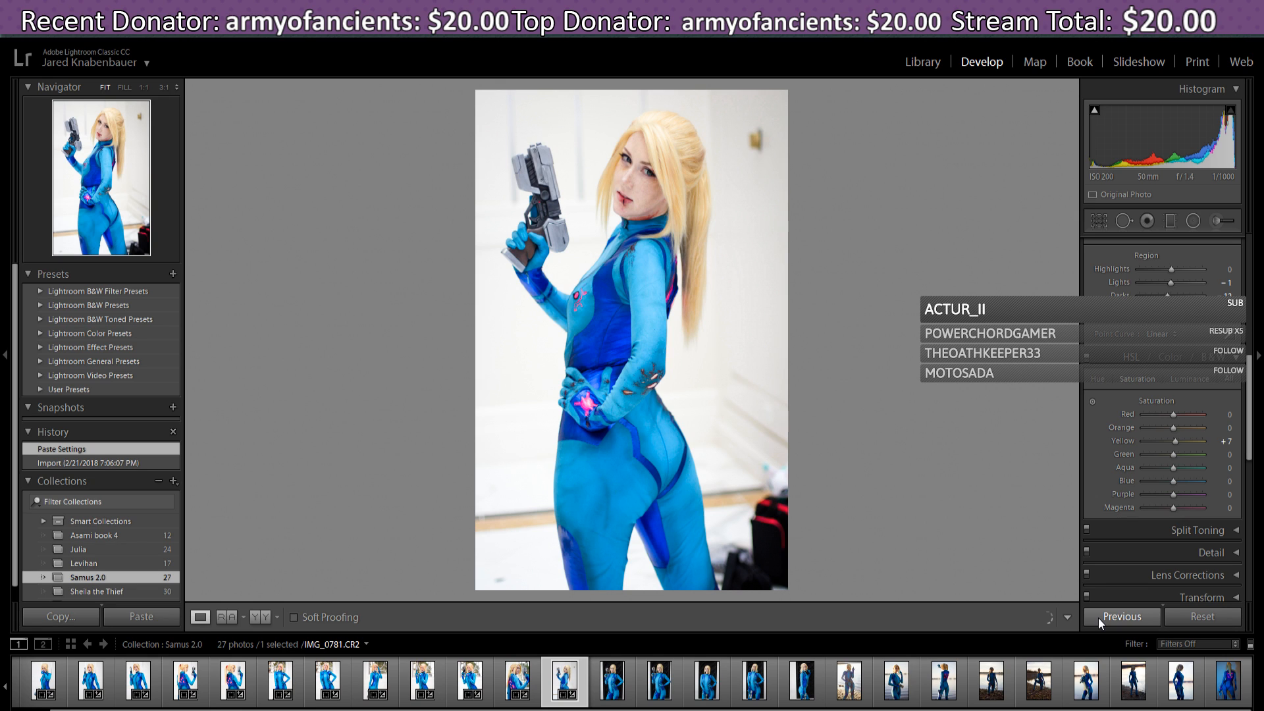
left_click(1098, 221)
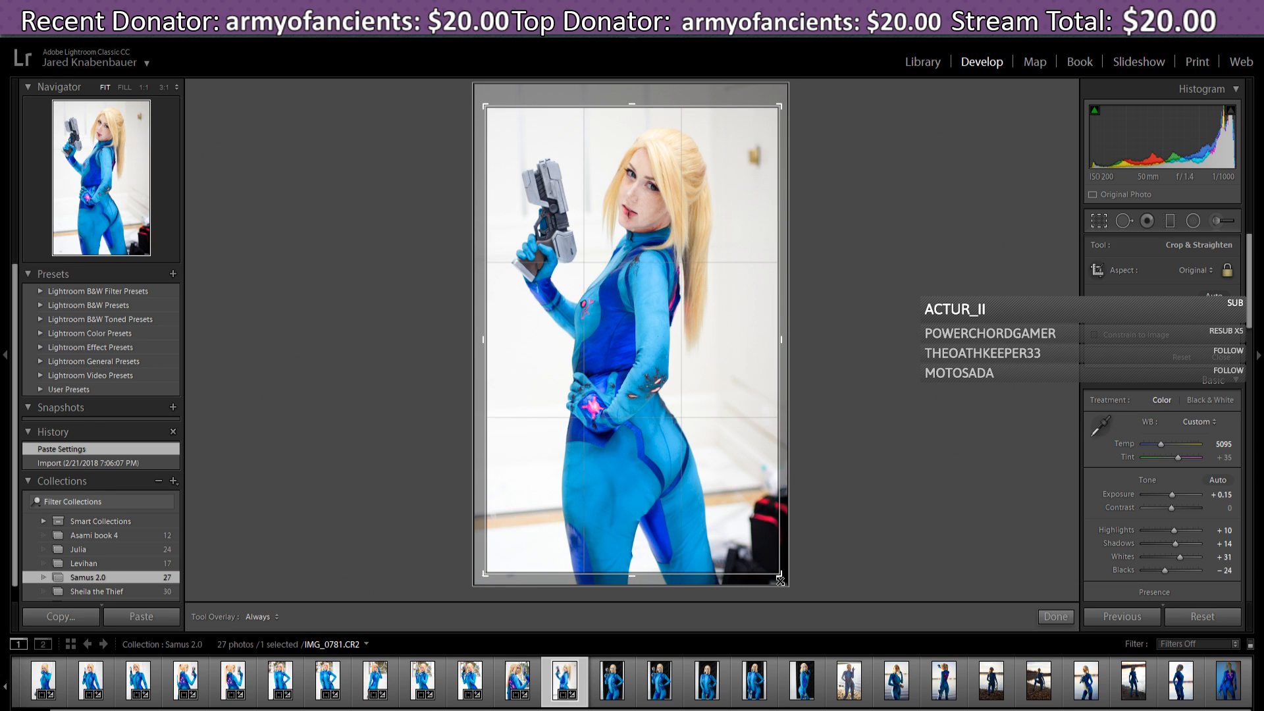
left_click_drag(780, 580, 767, 528)
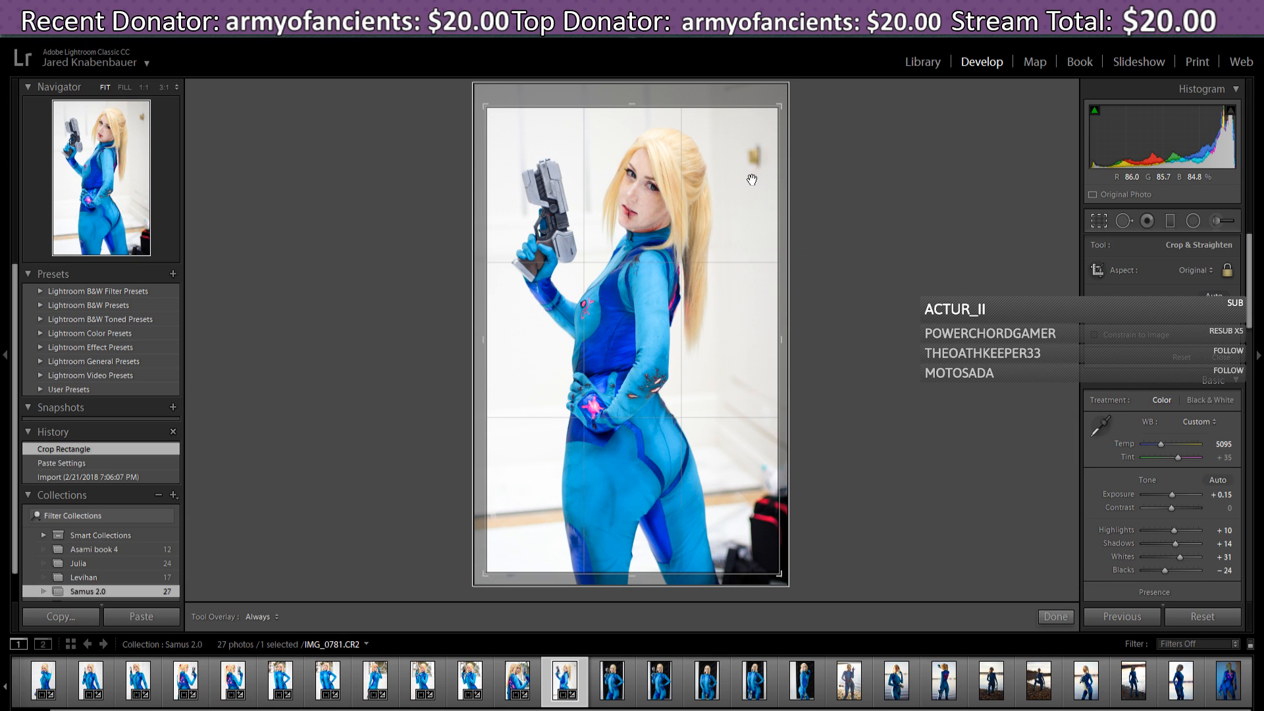
left_click_drag(752, 180, 732, 199)
left_click(1054, 615)
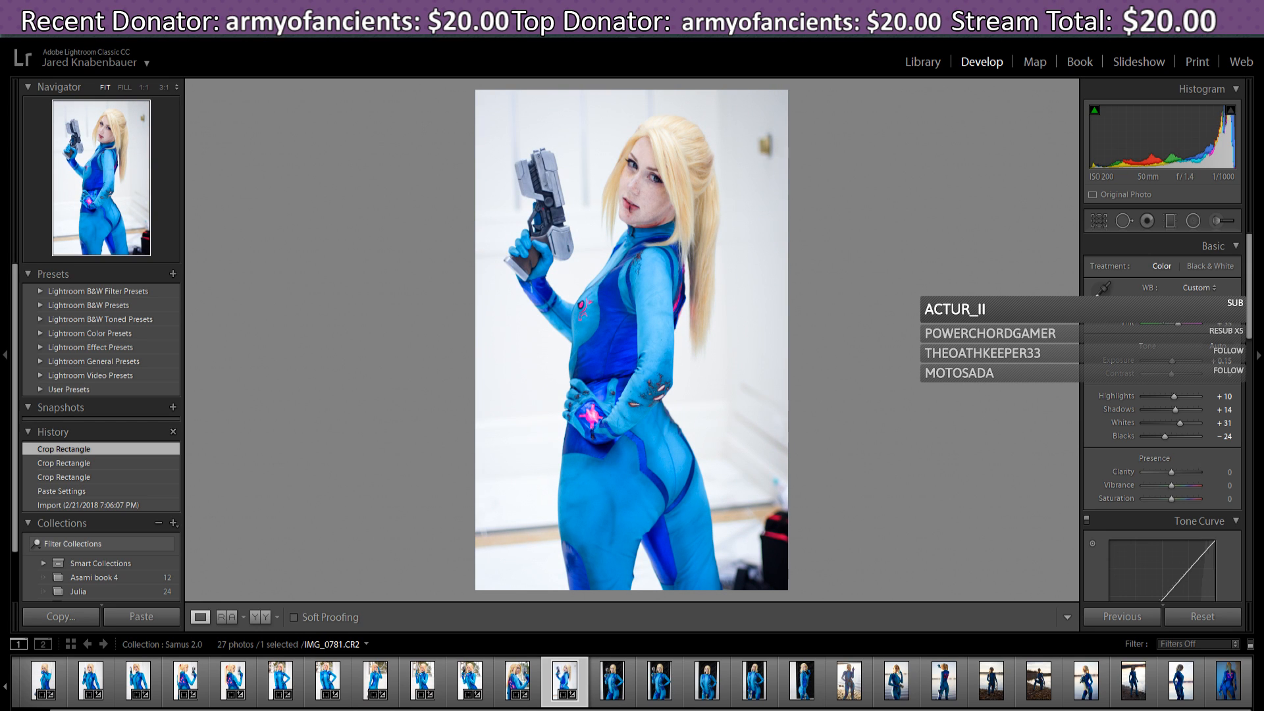
- Cool IMG_0781 to 4.6K, add contrast, Highlights +31, lower shadows, Vibrance +17
left_click_drag(1171, 310, 1181, 376)
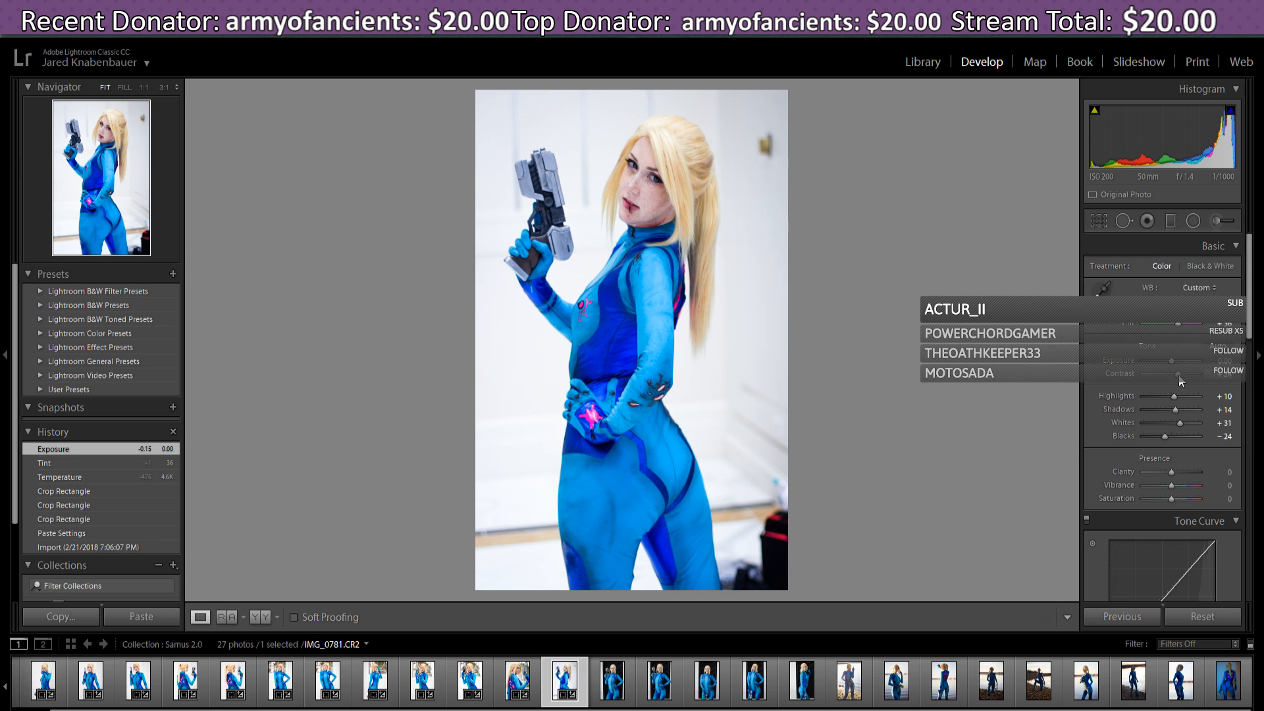
left_click_drag(1181, 381, 1179, 399)
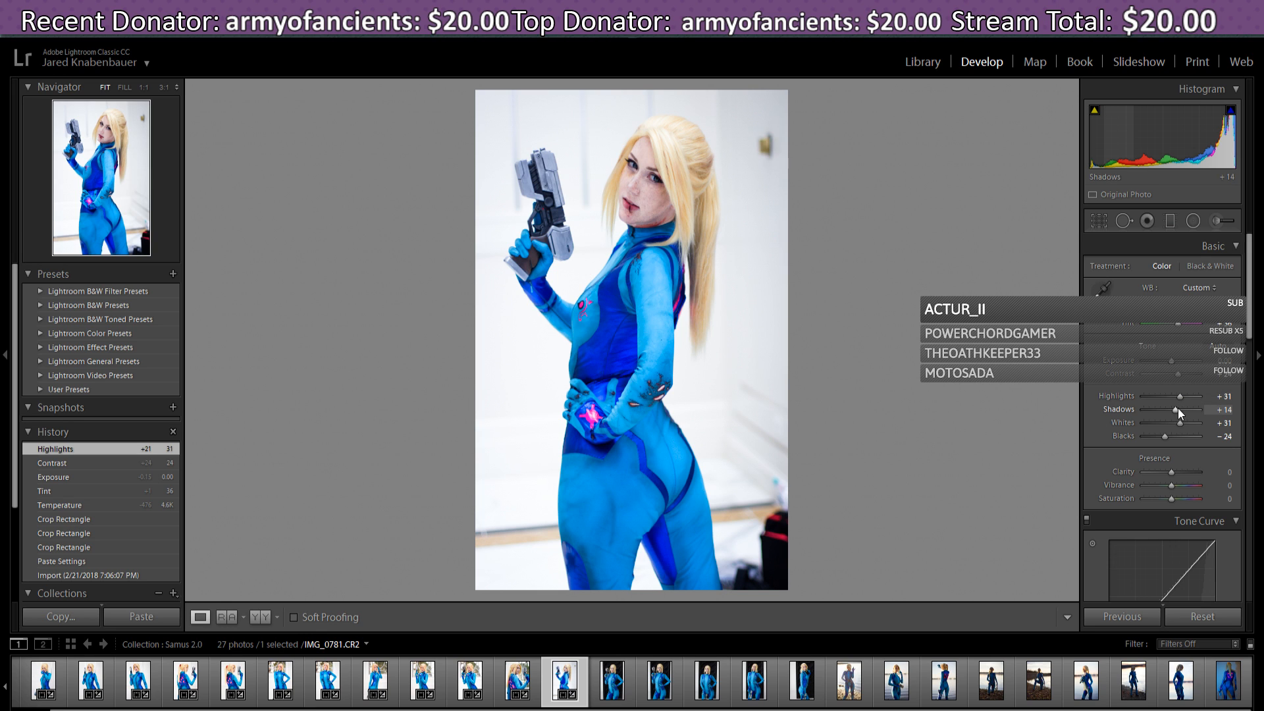
left_click_drag(1172, 411, 1183, 425)
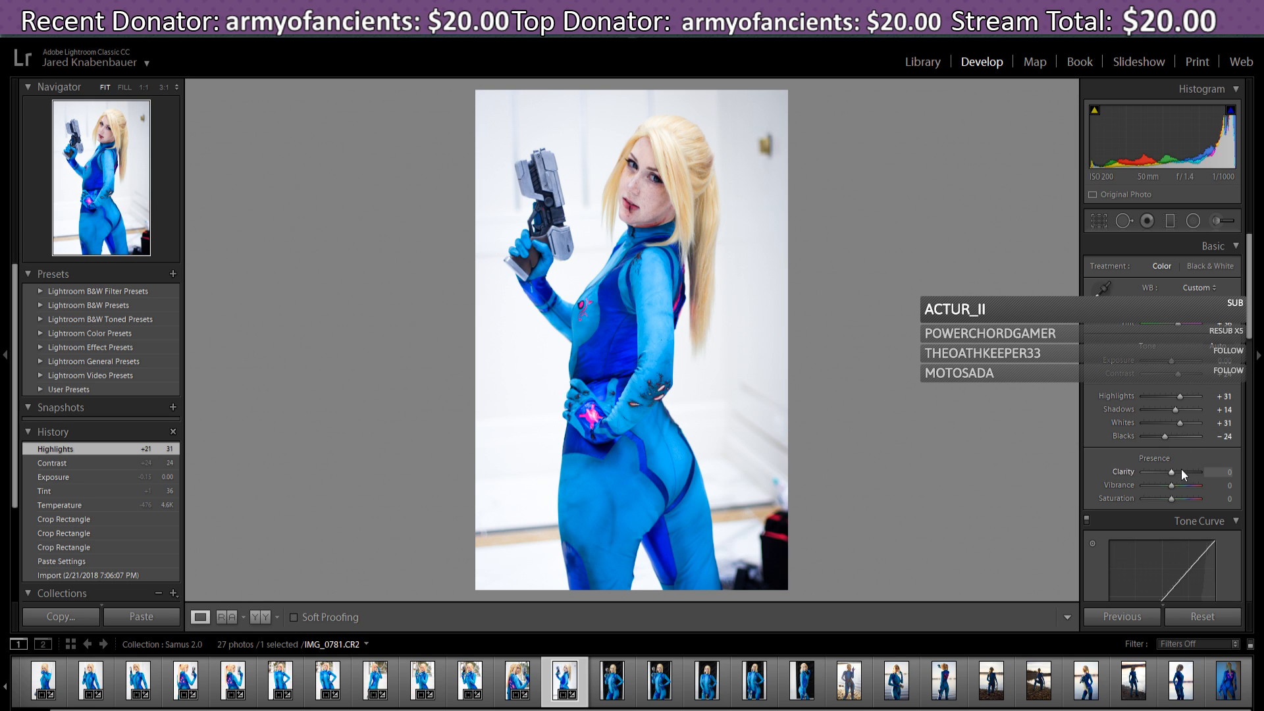
left_click_drag(1171, 486, 1173, 486)
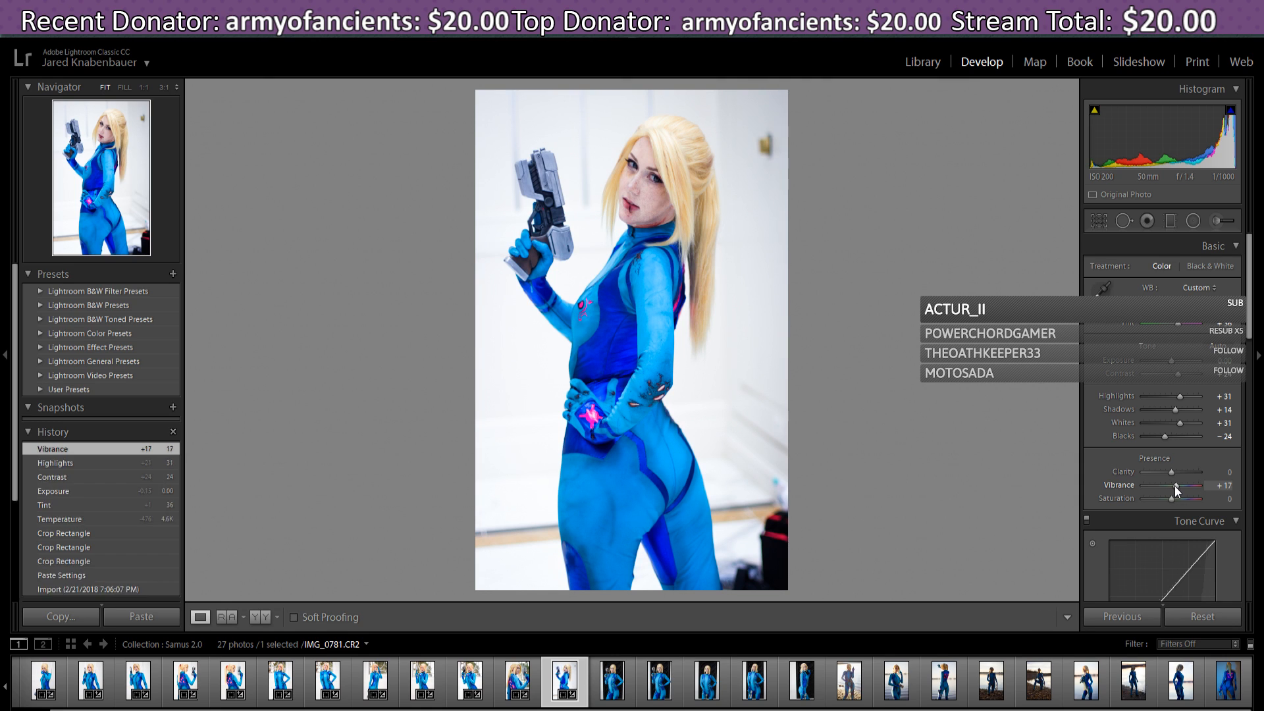
left_click_drag(1249, 328, 1253, 385)
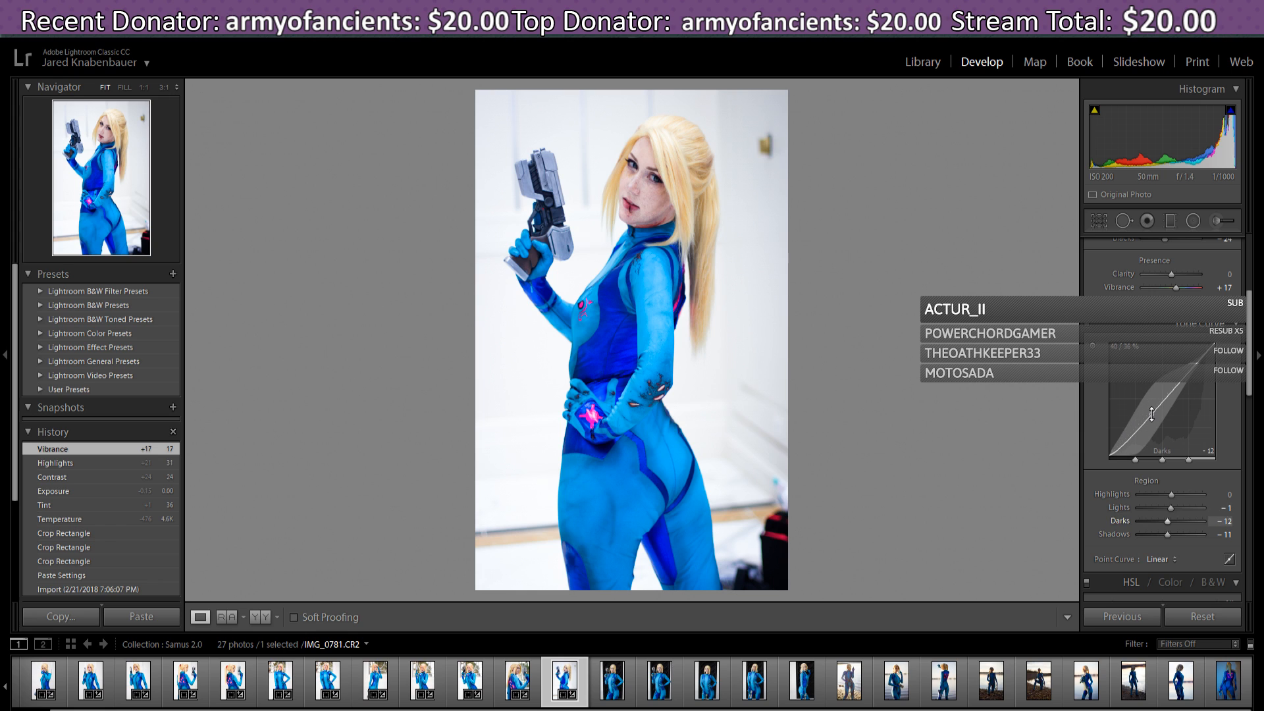
- Pull the tone curve Darks down to -14 and push Highlights up to +19
left_click_drag(1153, 417, 1152, 415)
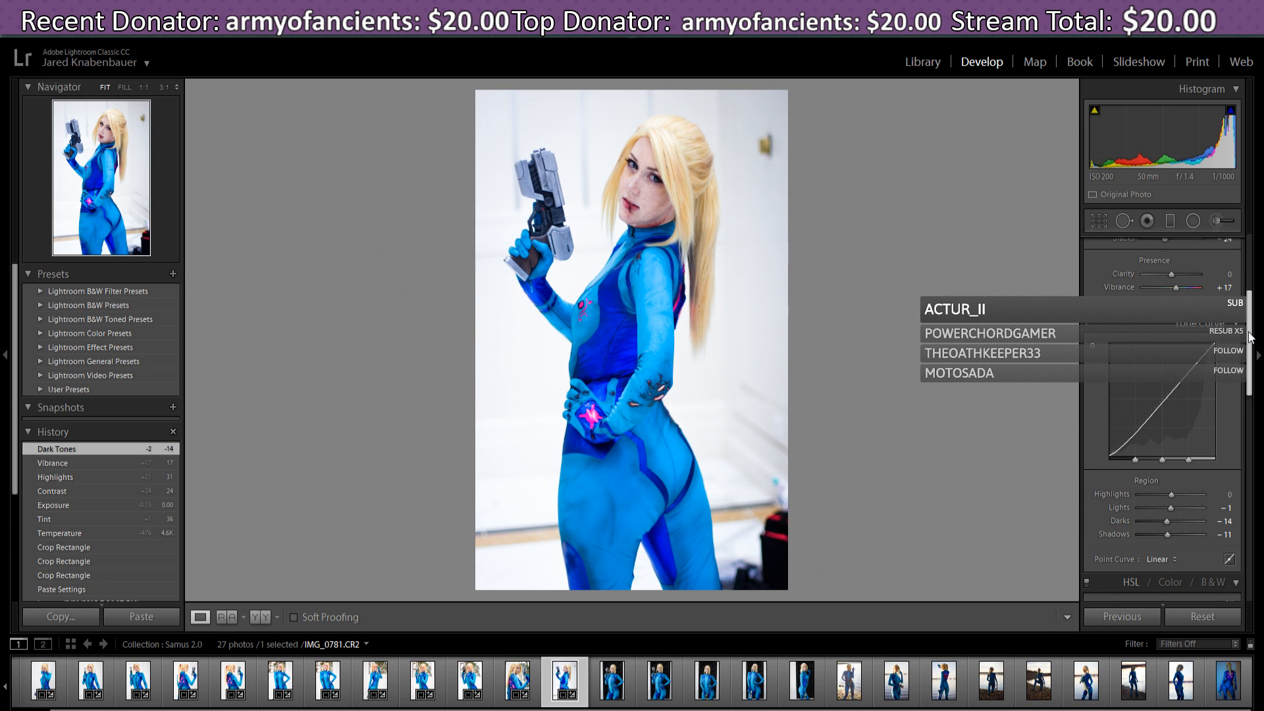
left_click_drag(1250, 337, 1198, 322)
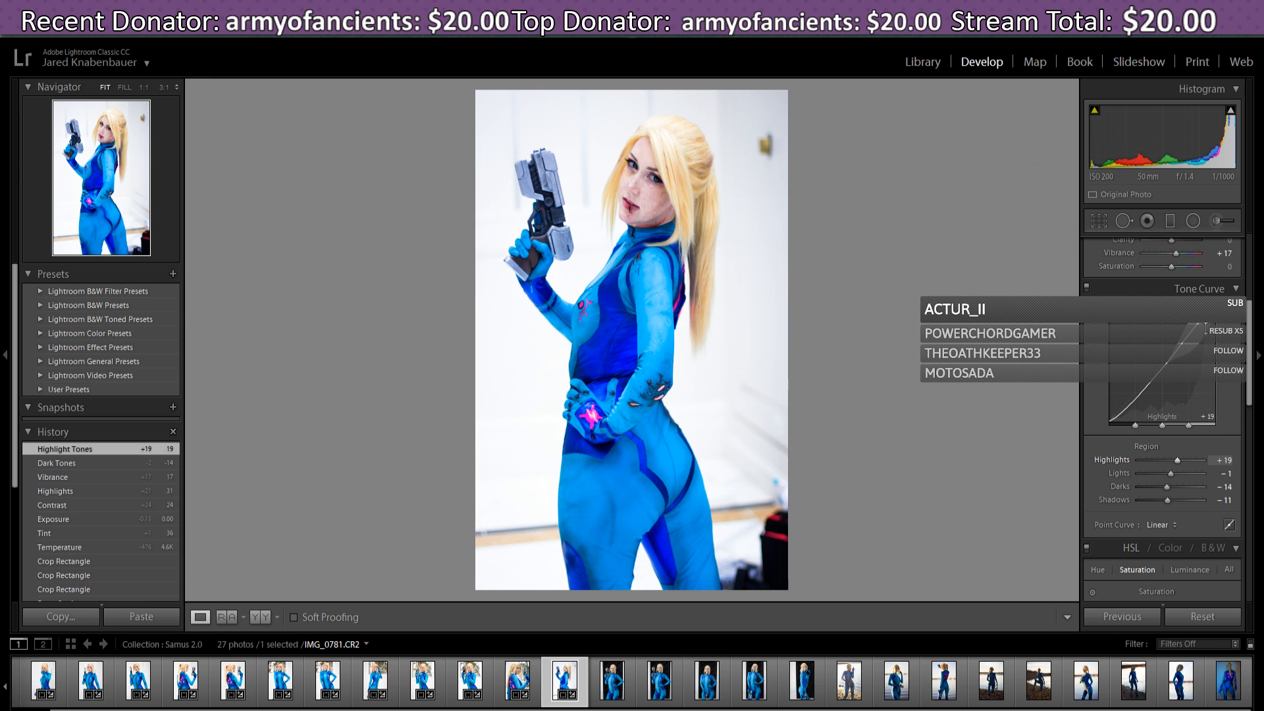
left_click_drag(1249, 364, 1259, 407)
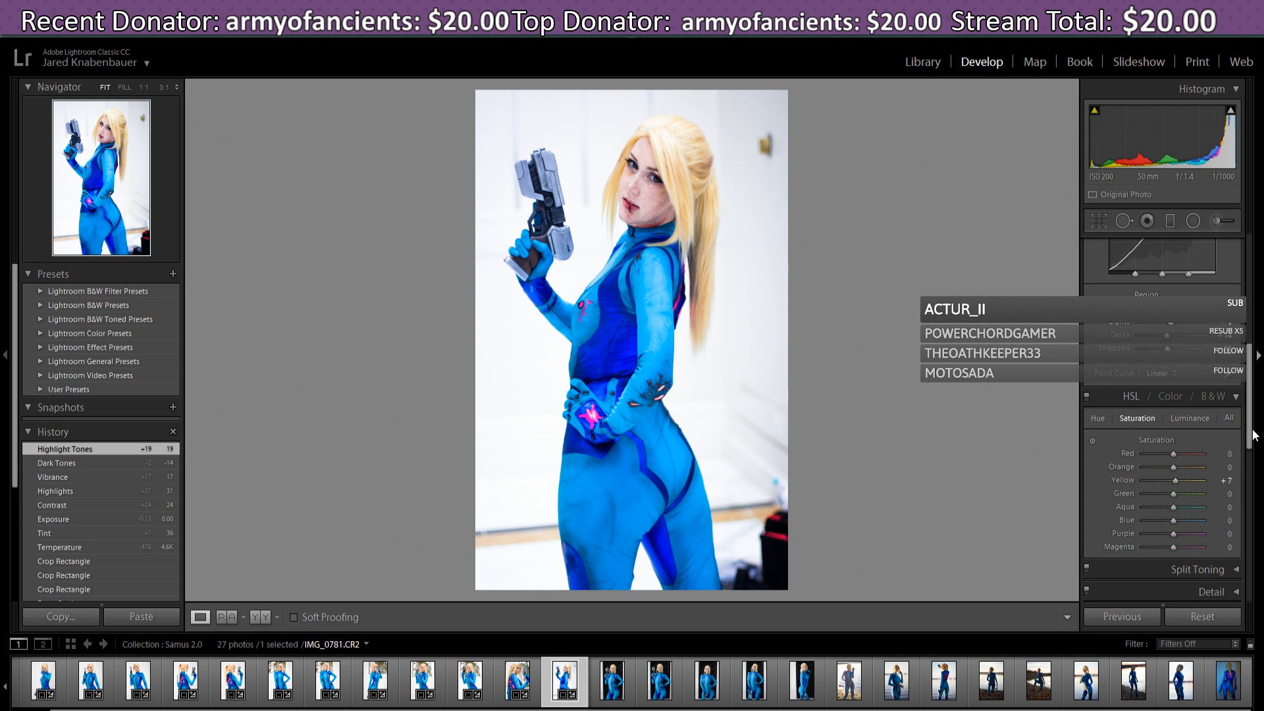
- Set the Yellow saturation to +40
left_click_drag(1250, 437, 1250, 446)
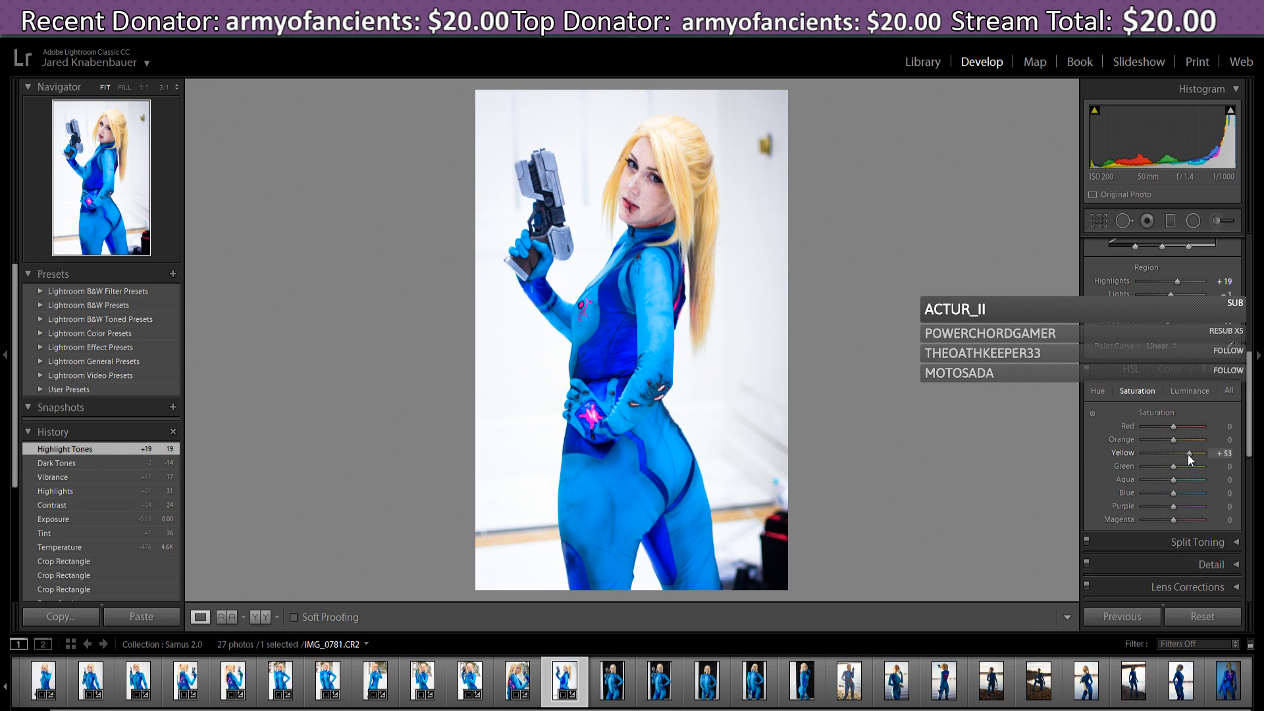
left_click_drag(1189, 455, 1188, 455)
left_click(1097, 391)
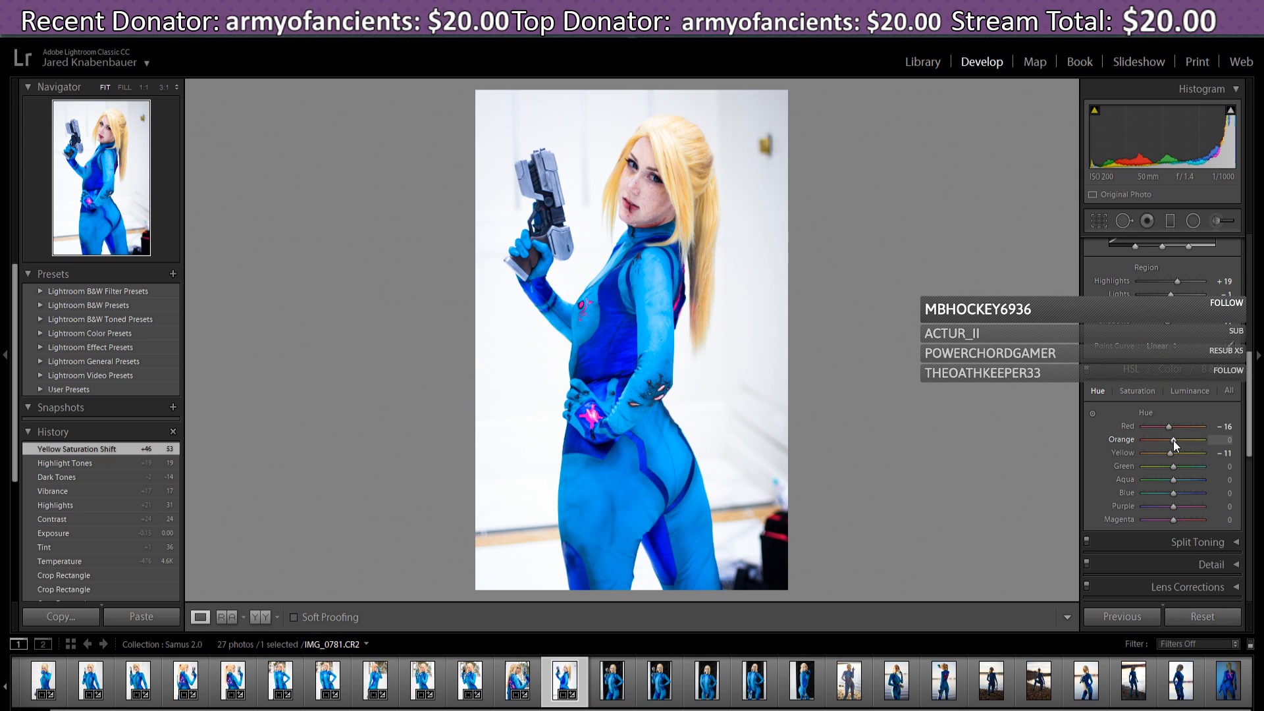
left_click(1144, 393)
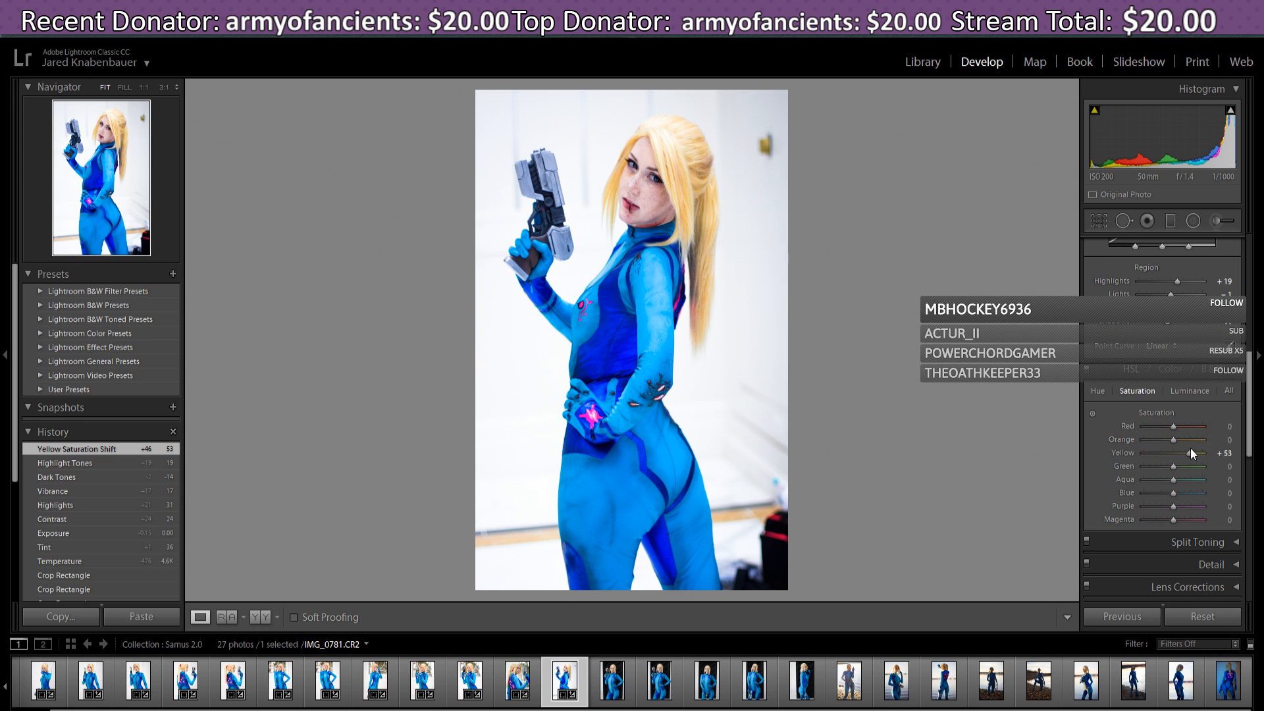
left_click_drag(1185, 453, 1185, 453)
- Shift the hues to Magenta 7, Red 18, Yellow -13 and Orange -4
left_click(1098, 391)
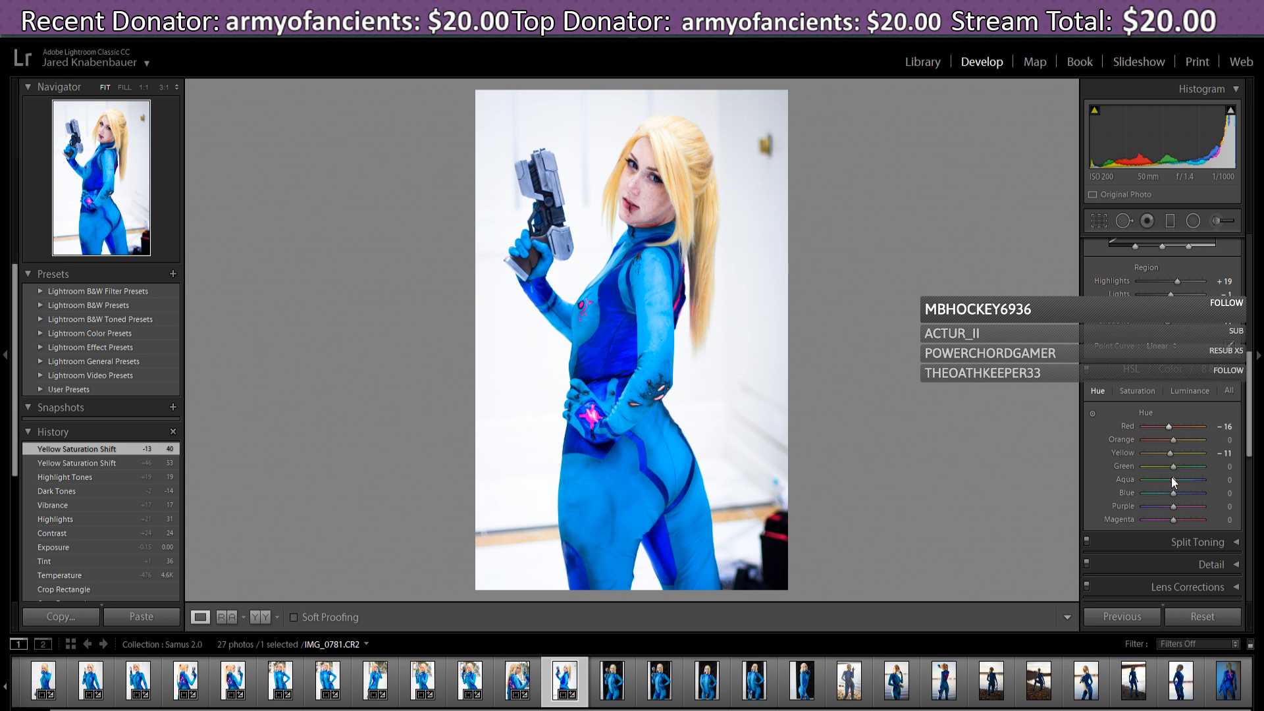
mouse_move(1176, 522)
left_mouse_down()
mouse_move(1187, 526)
mouse_move(1175, 520)
left_mouse_up()
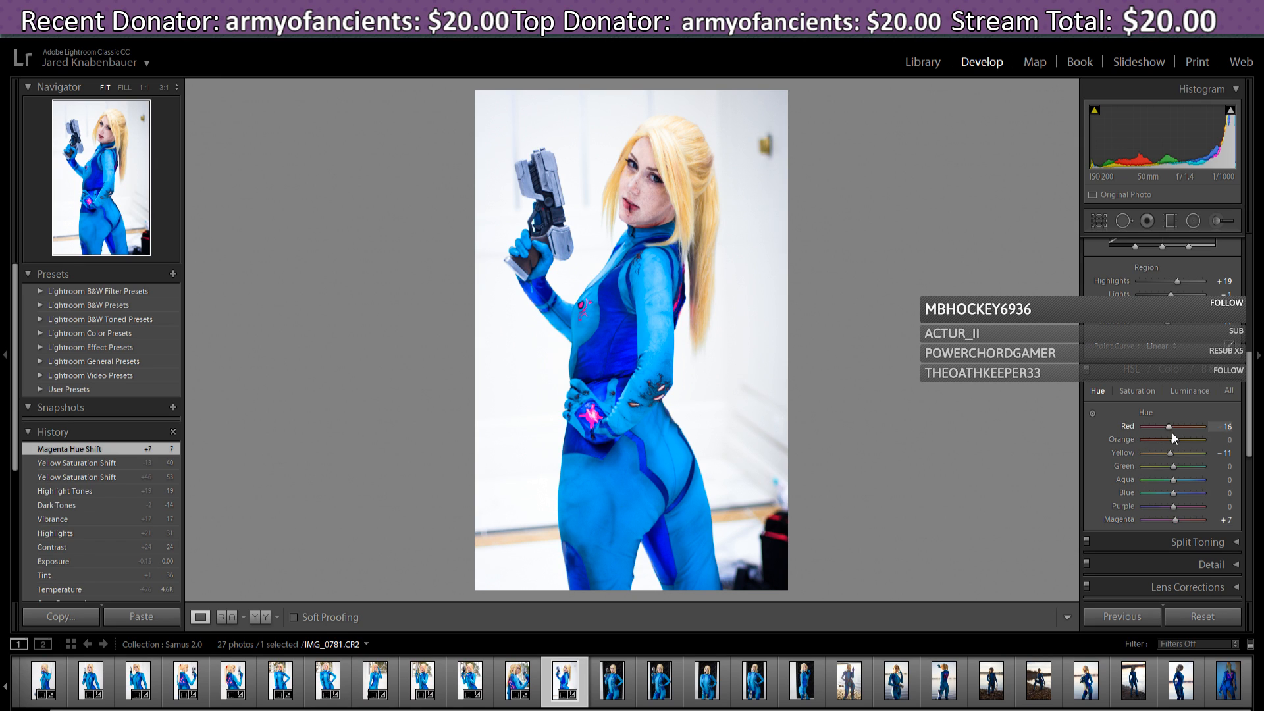
left_click_drag(1169, 427, 1187, 431)
left_click_drag(1187, 431, 1178, 441)
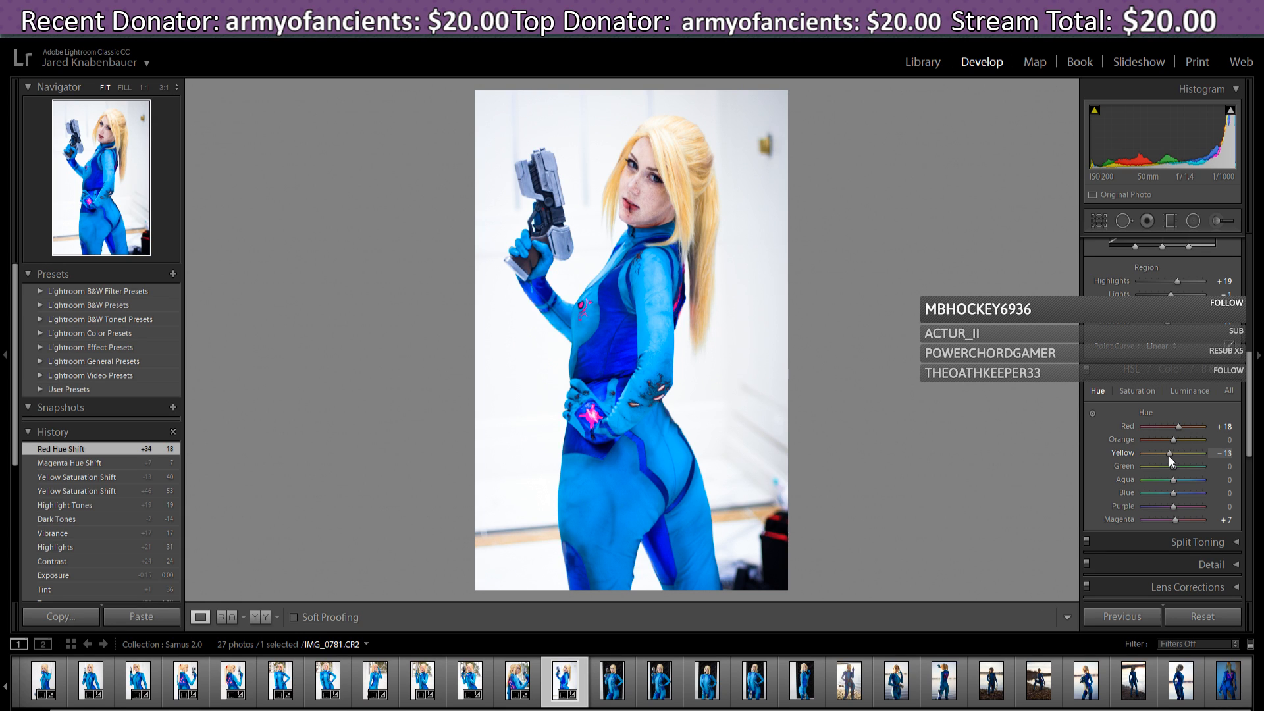
left_click_drag(1168, 456, 1168, 456)
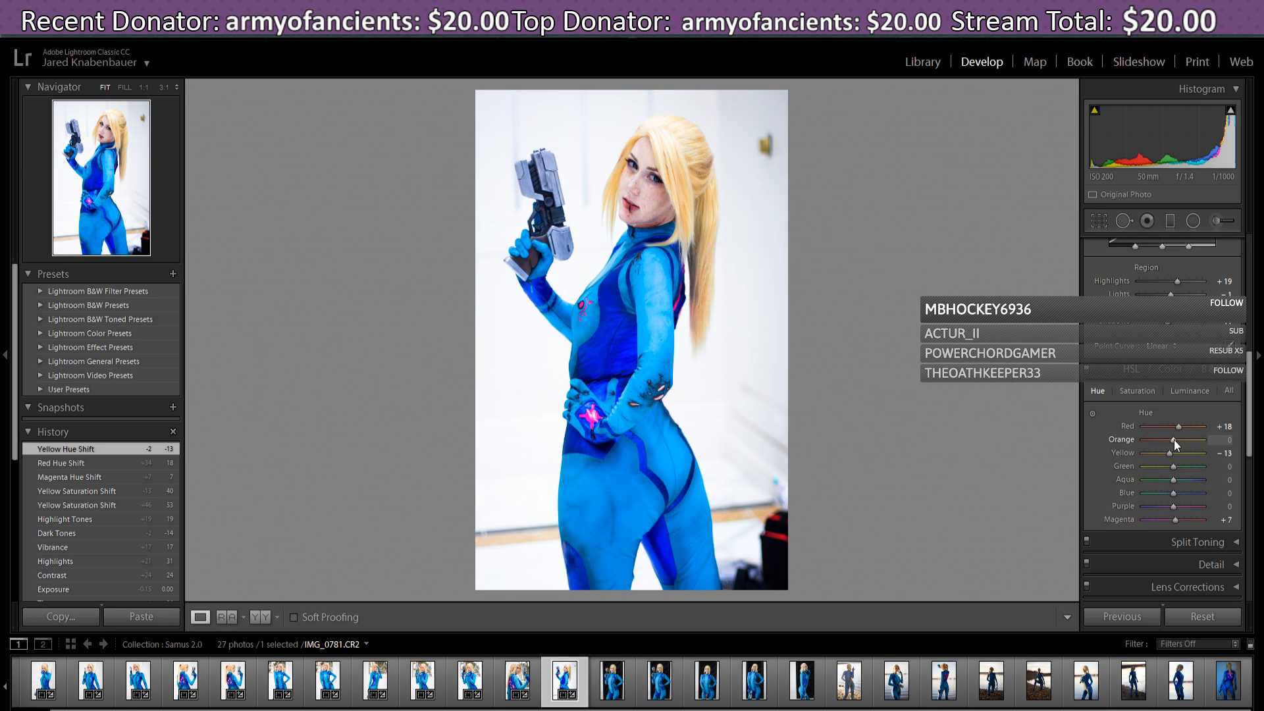
left_click_drag(1175, 440, 1176, 449)
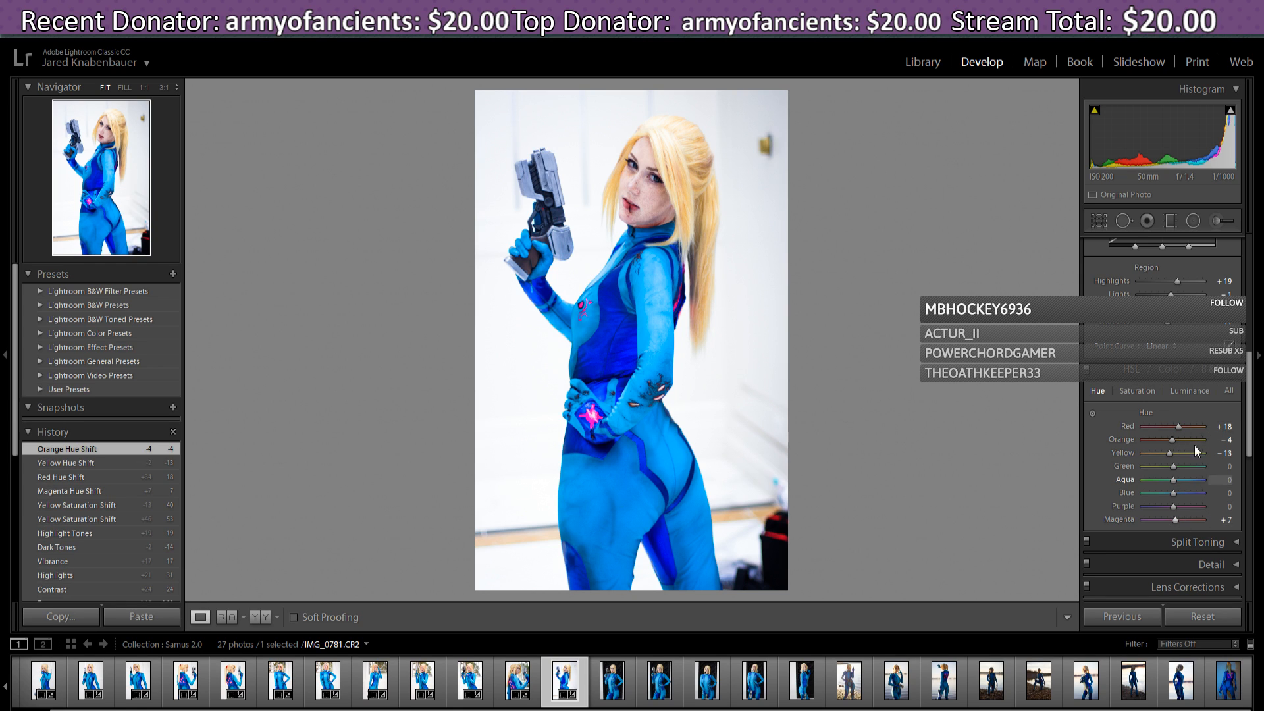
- Mute the Magenta saturation to -16
left_click(1144, 391)
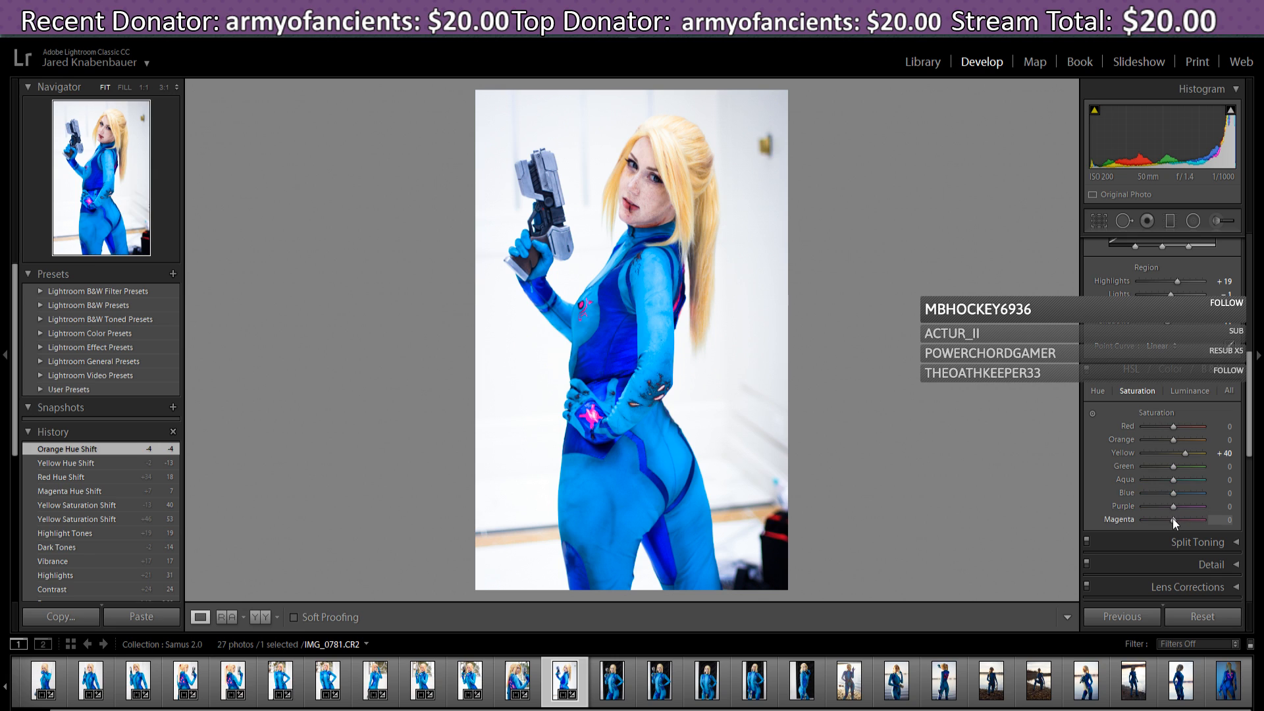
left_click_drag(1167, 519, 1248, 543)
left_click_drag(1203, 523, 1171, 551)
left_click_drag(1170, 554, 1166, 555)
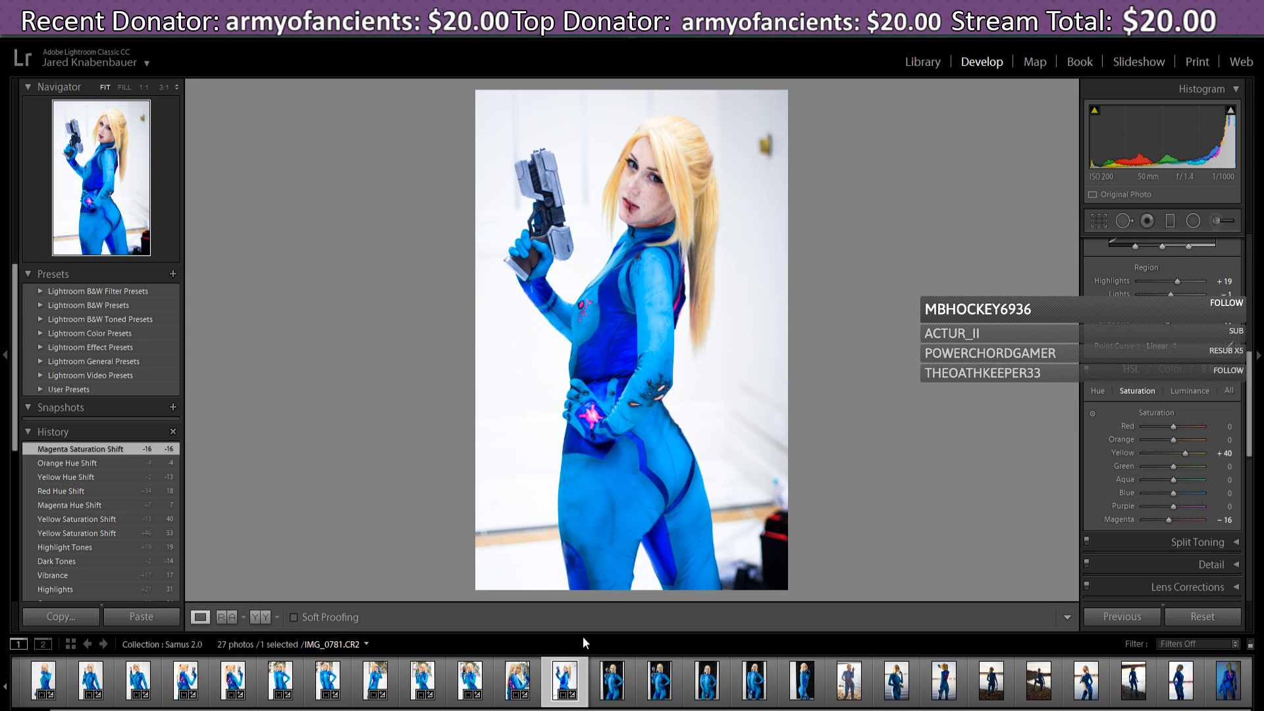
- Open IMG_0785, paste the previous photo's settings, then reset it to defaults
left_click(612, 698)
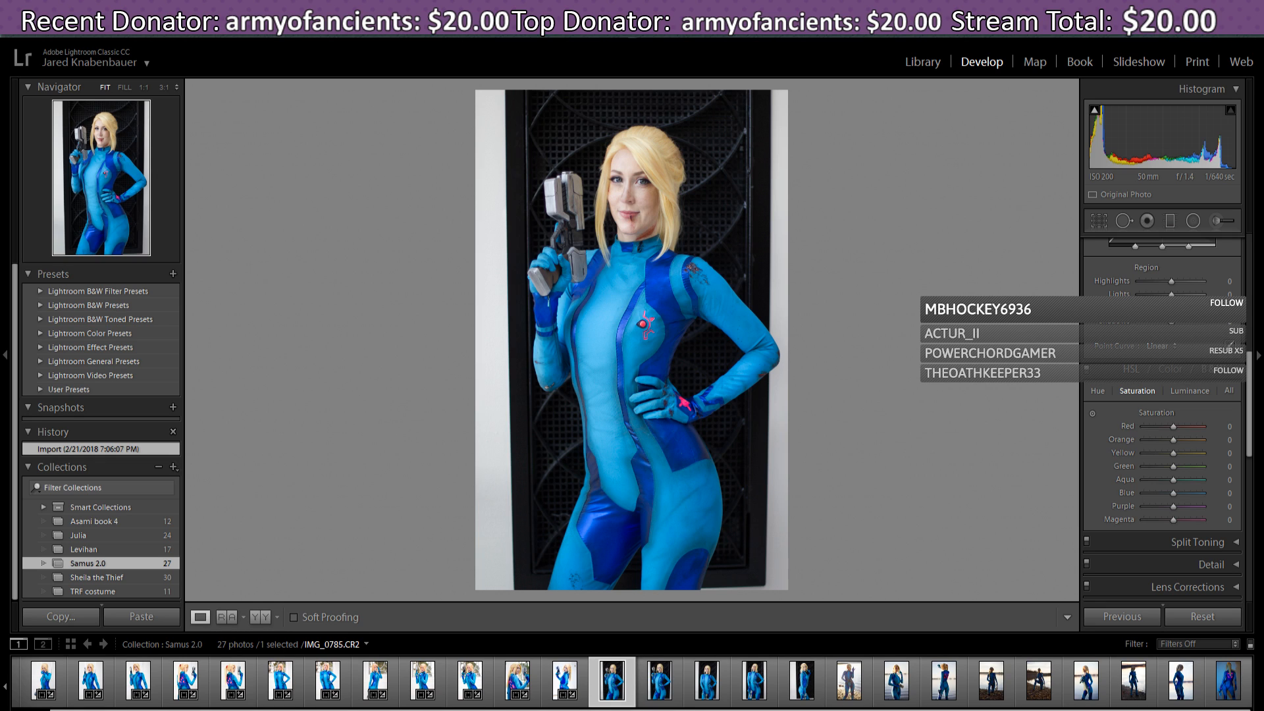
key("Right")
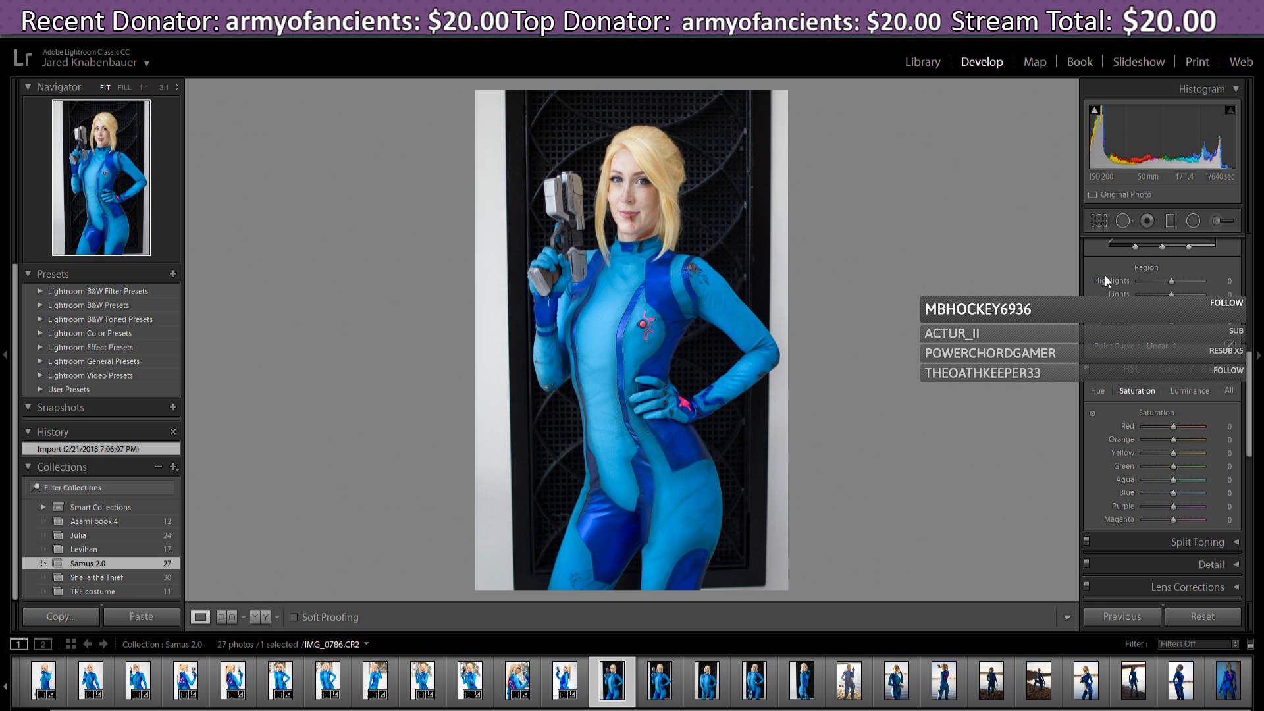
left_click(1137, 618)
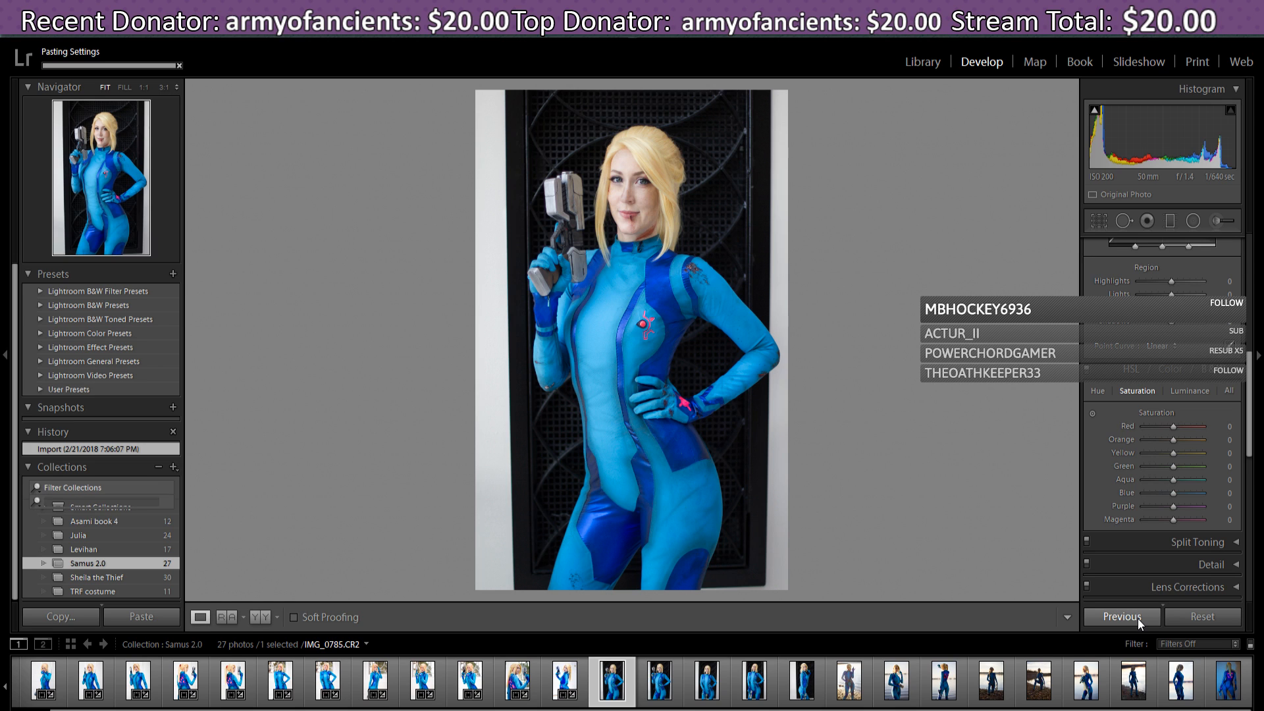
left_click(1211, 617)
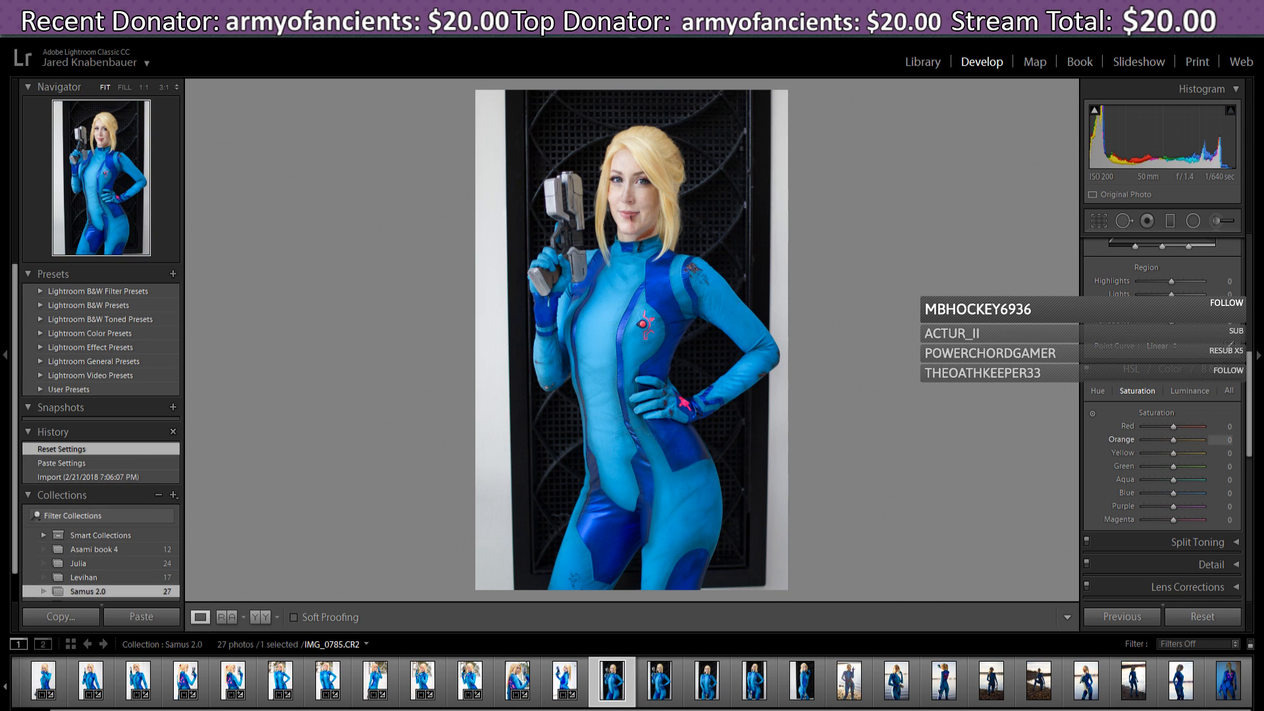
- Try Auto Tone and a lower exposure, then reset IMG_0785 to defaults again
left_click_drag(1251, 397, 1251, 278)
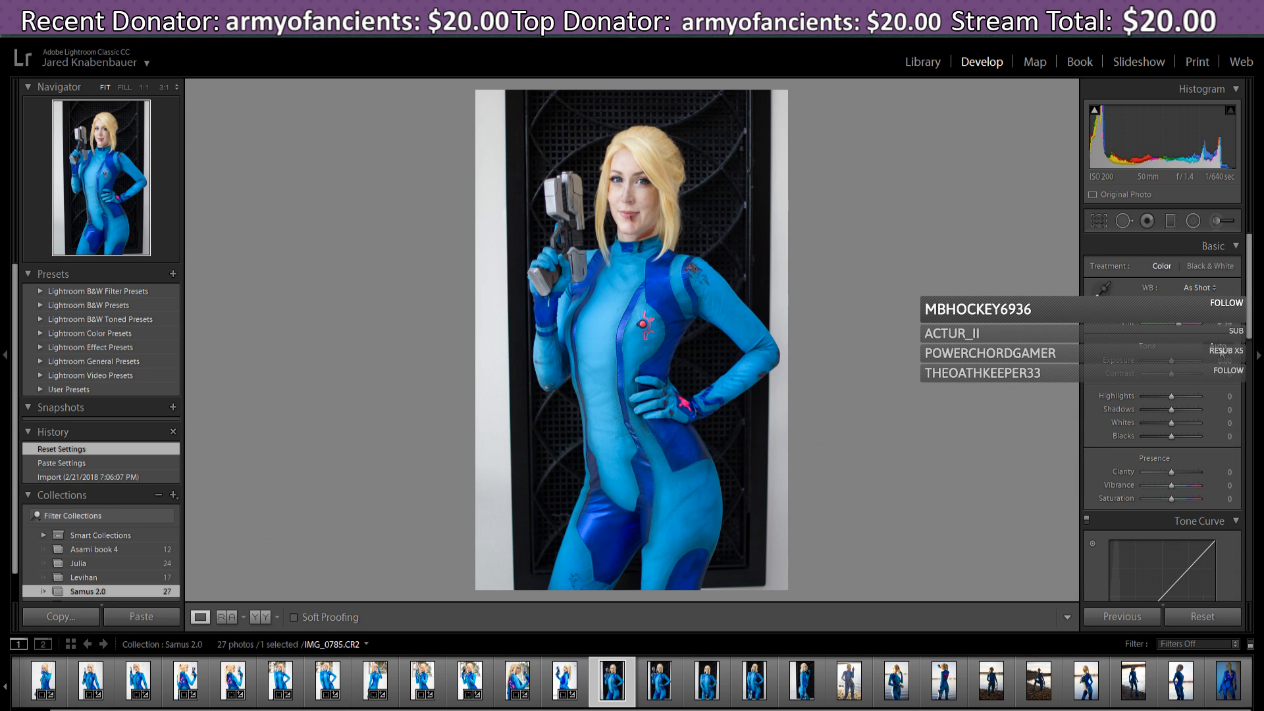
left_click(1219, 348)
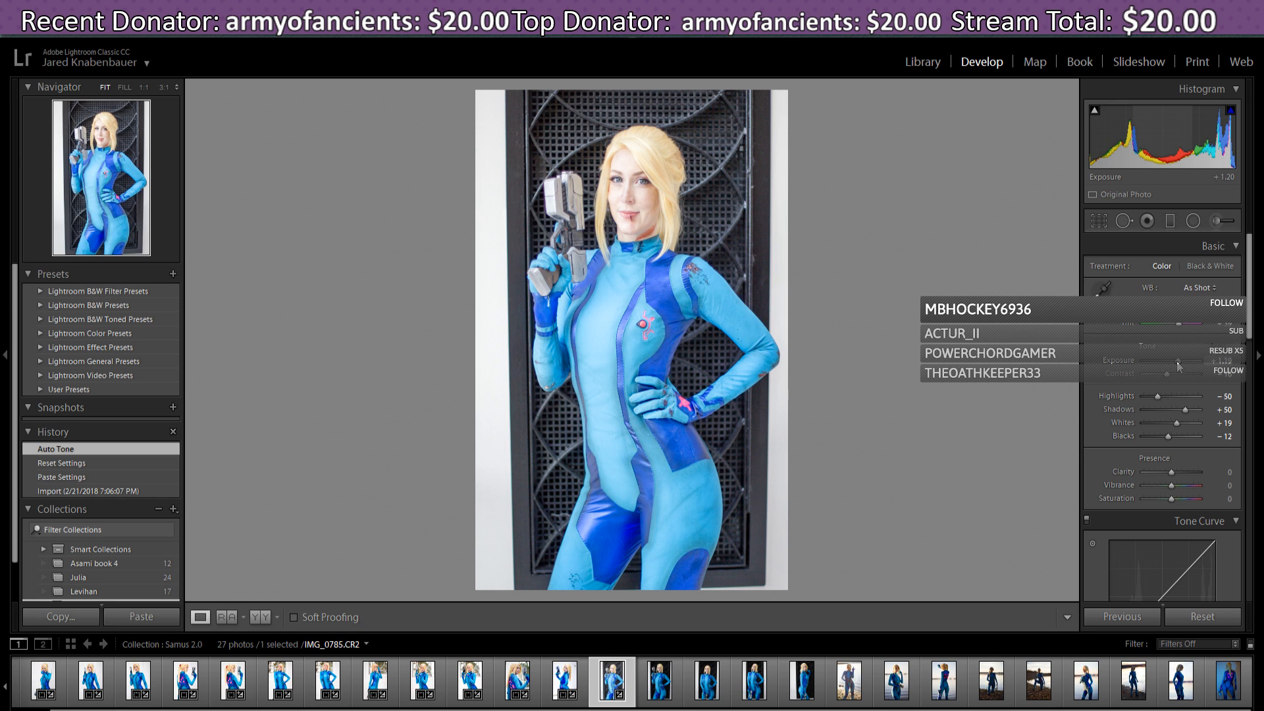
left_click_drag(1176, 361, 1175, 362)
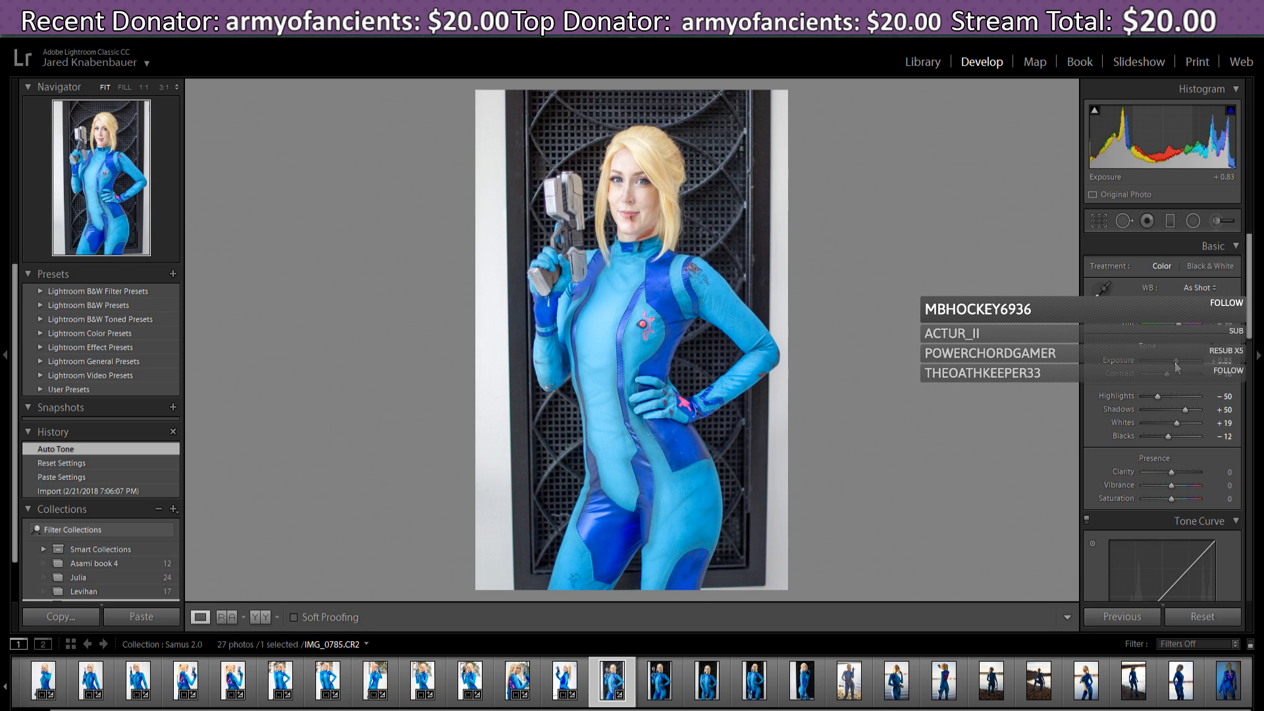
left_click(1203, 617)
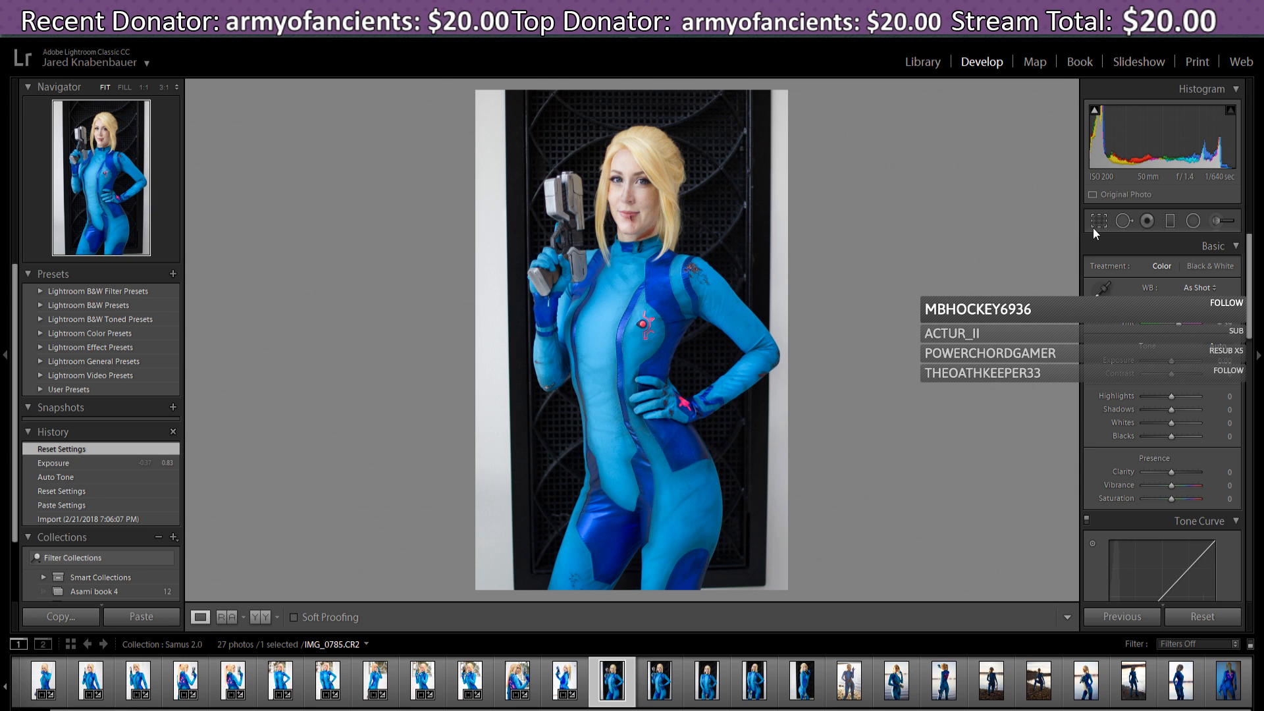
- Straighten IMG_0785 slightly, tighten the bottom-left corner, shift the photo up in the crop, and apply
left_click(1098, 222)
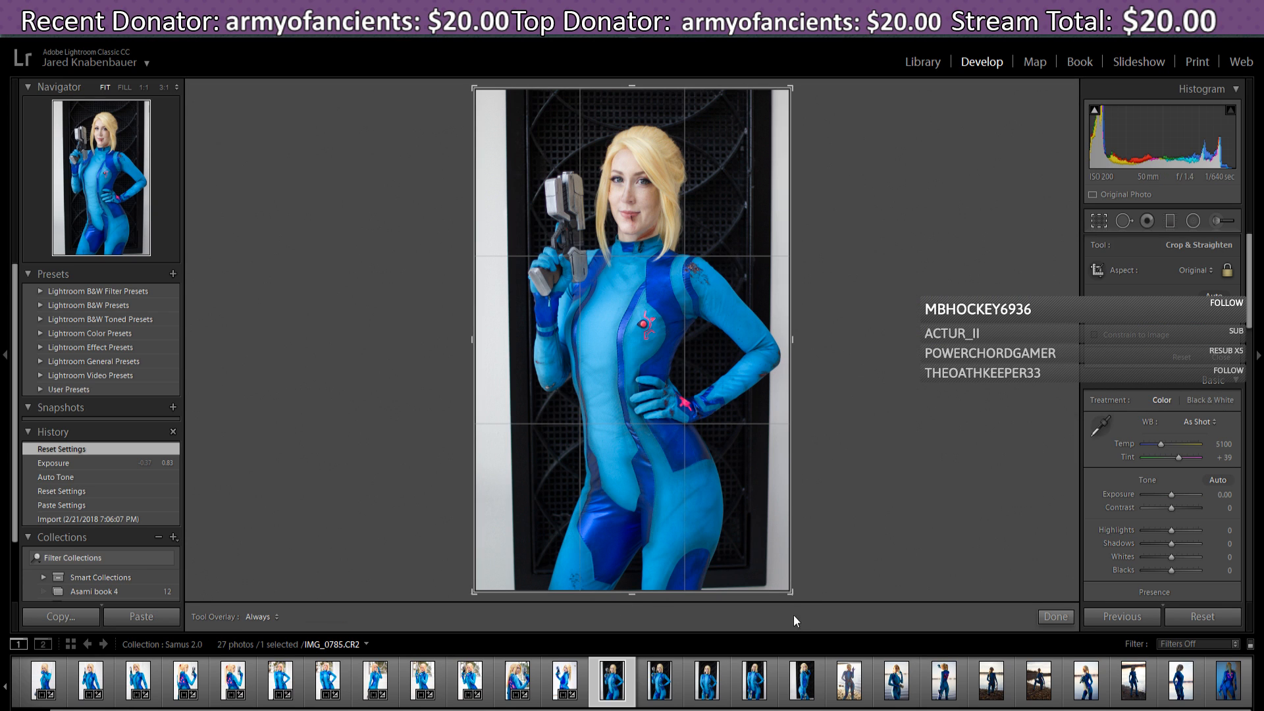
left_click_drag(802, 596, 800, 598)
left_click_drag(757, 399, 732, 385)
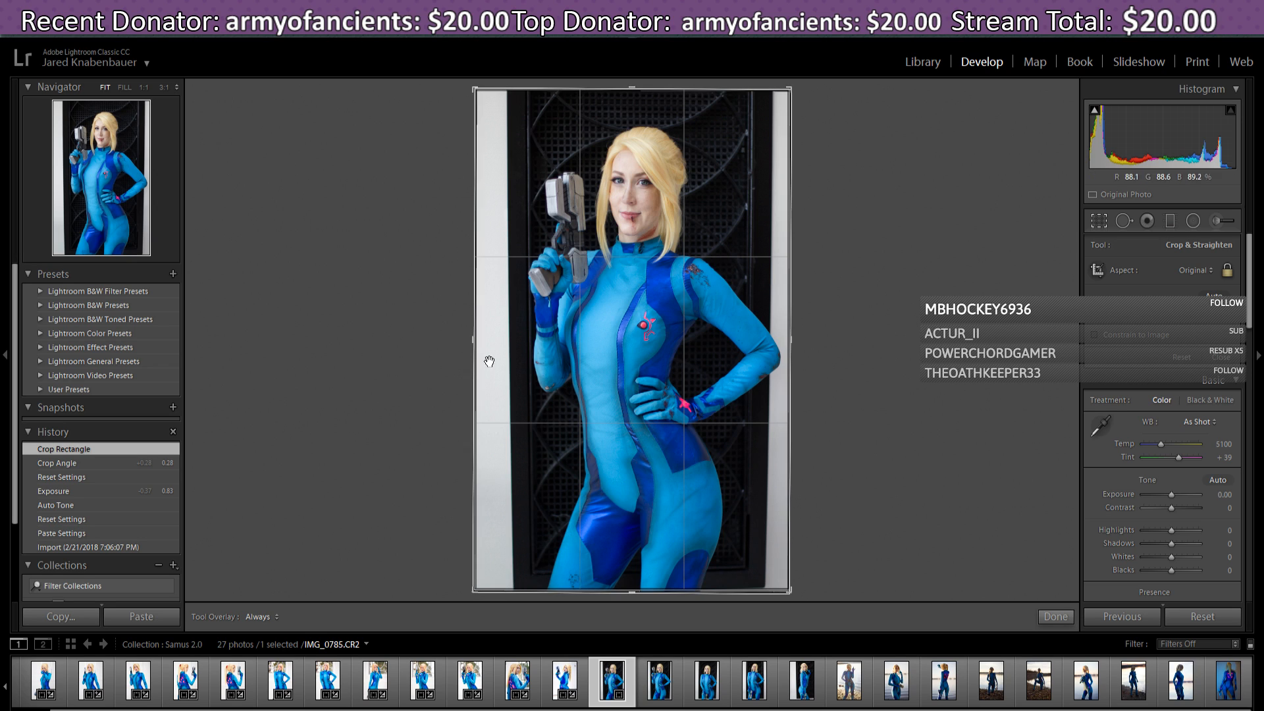
left_click_drag(475, 591, 482, 590)
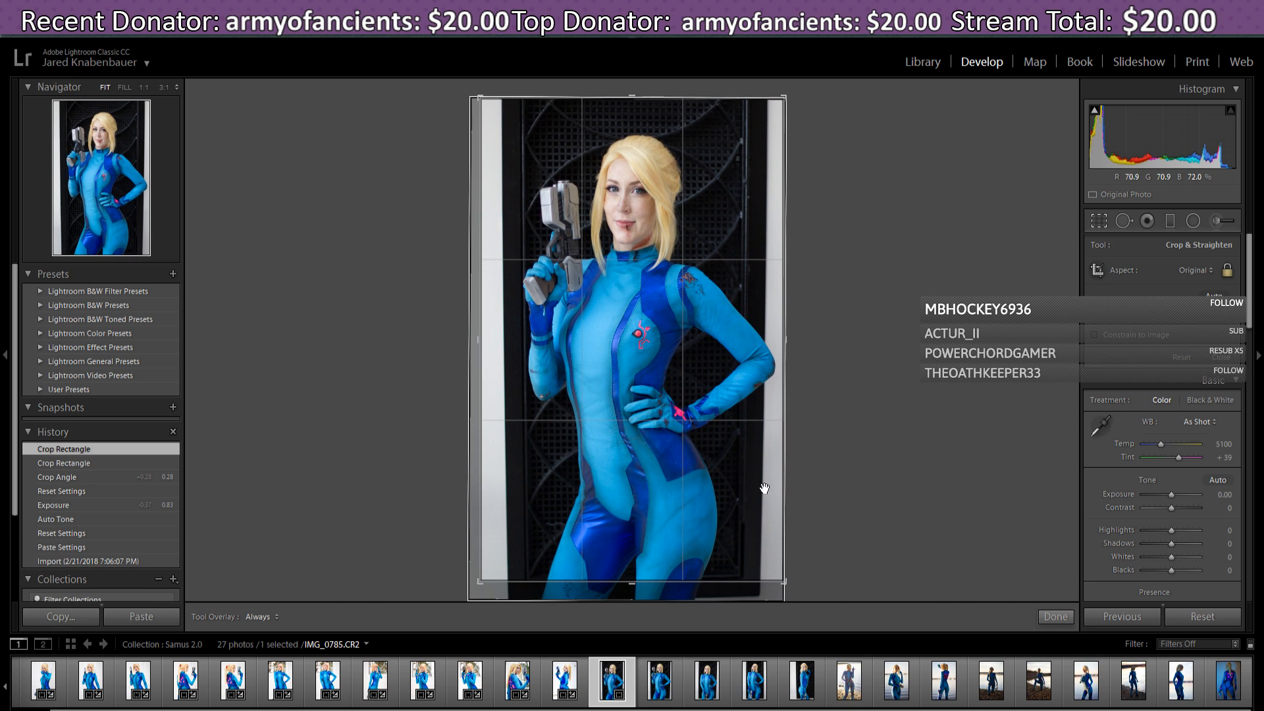
left_click_drag(749, 529, 744, 519)
left_click_drag(483, 585, 478, 581)
left_click_drag(656, 538, 657, 535)
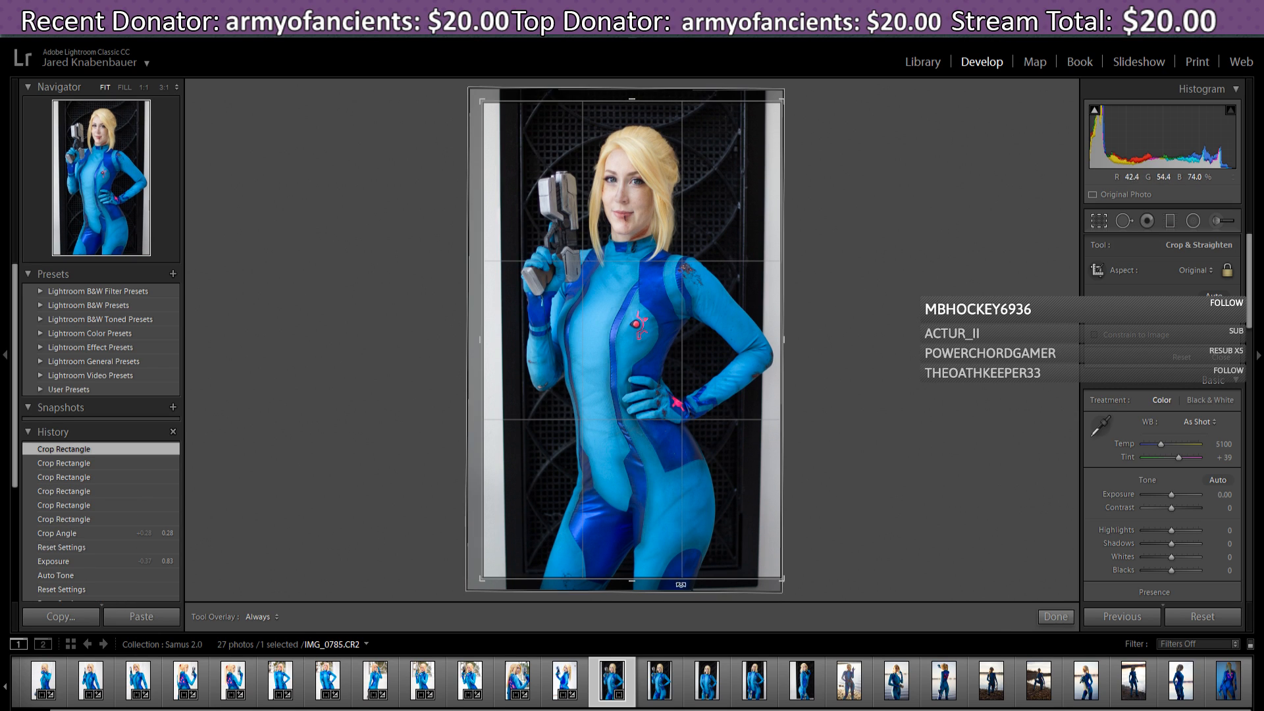
left_click_drag(737, 502, 735, 502)
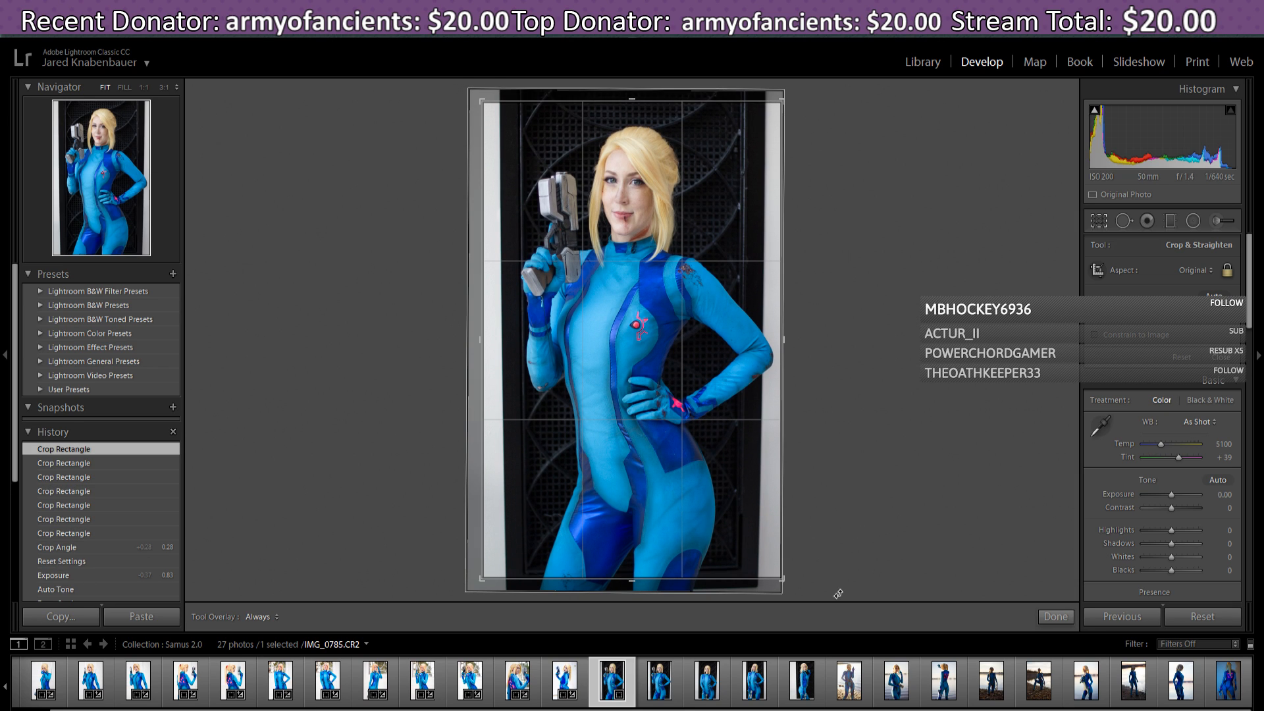
left_click(1056, 618)
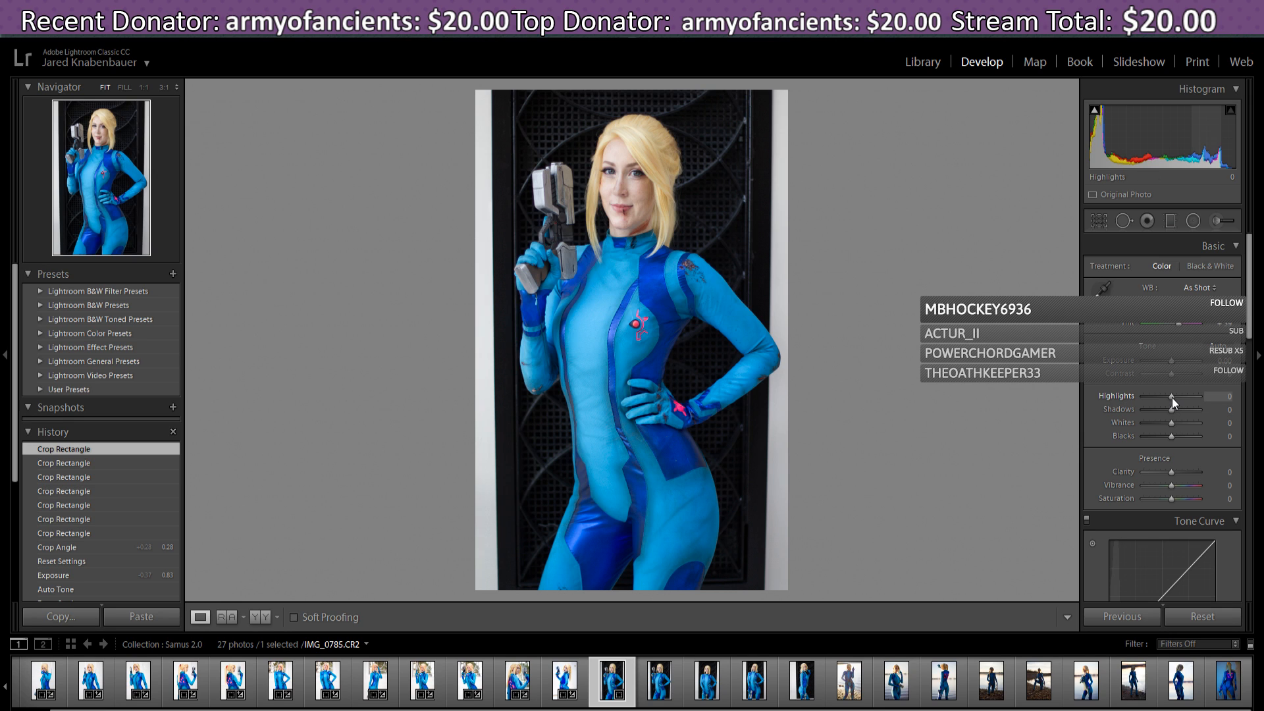
- Set Highlights to +21, Whites to +43, Temp to 5214 and Tint to +43
left_click_drag(1171, 397, 1182, 426)
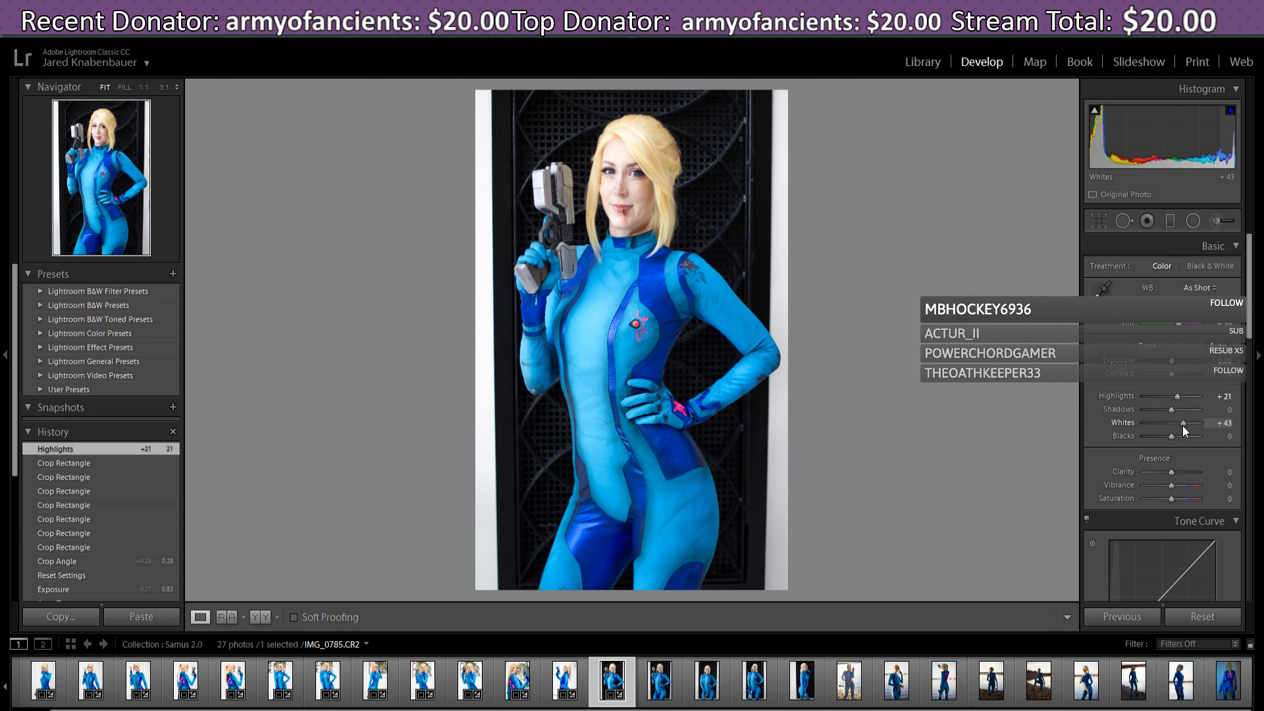
left_click_drag(1182, 425, 1181, 425)
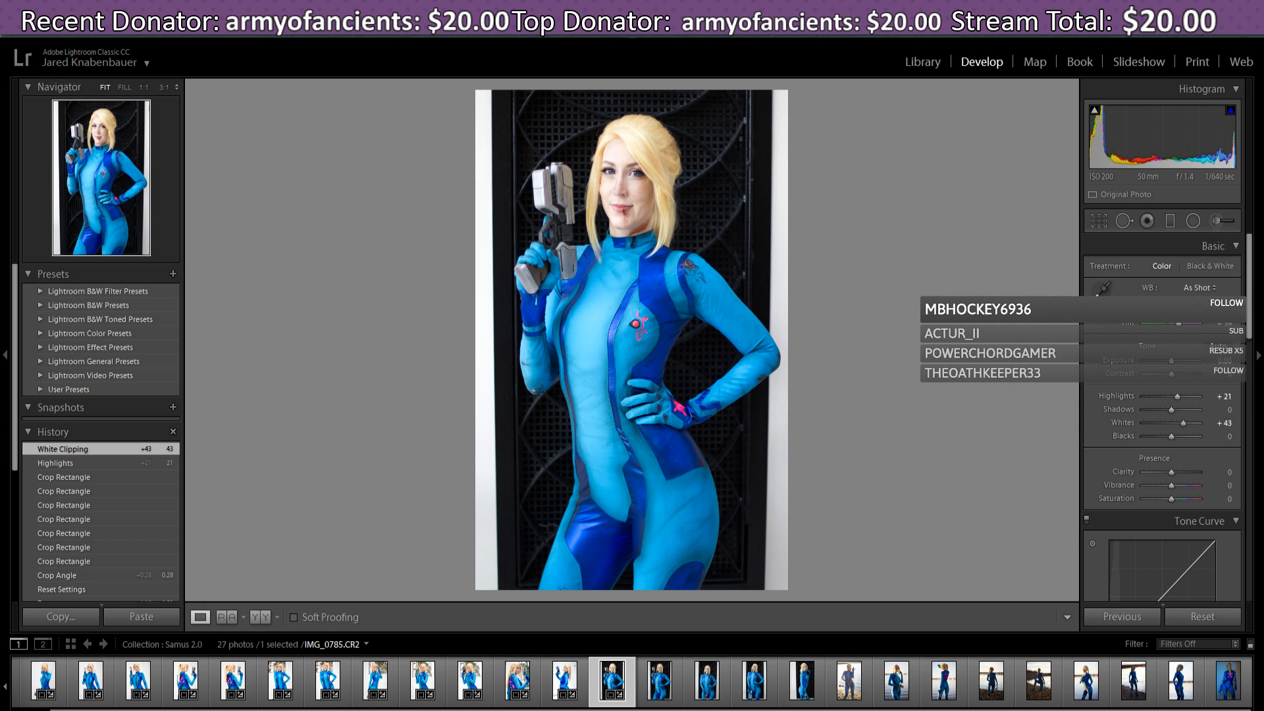
left_click_drag(1172, 311, 1166, 324)
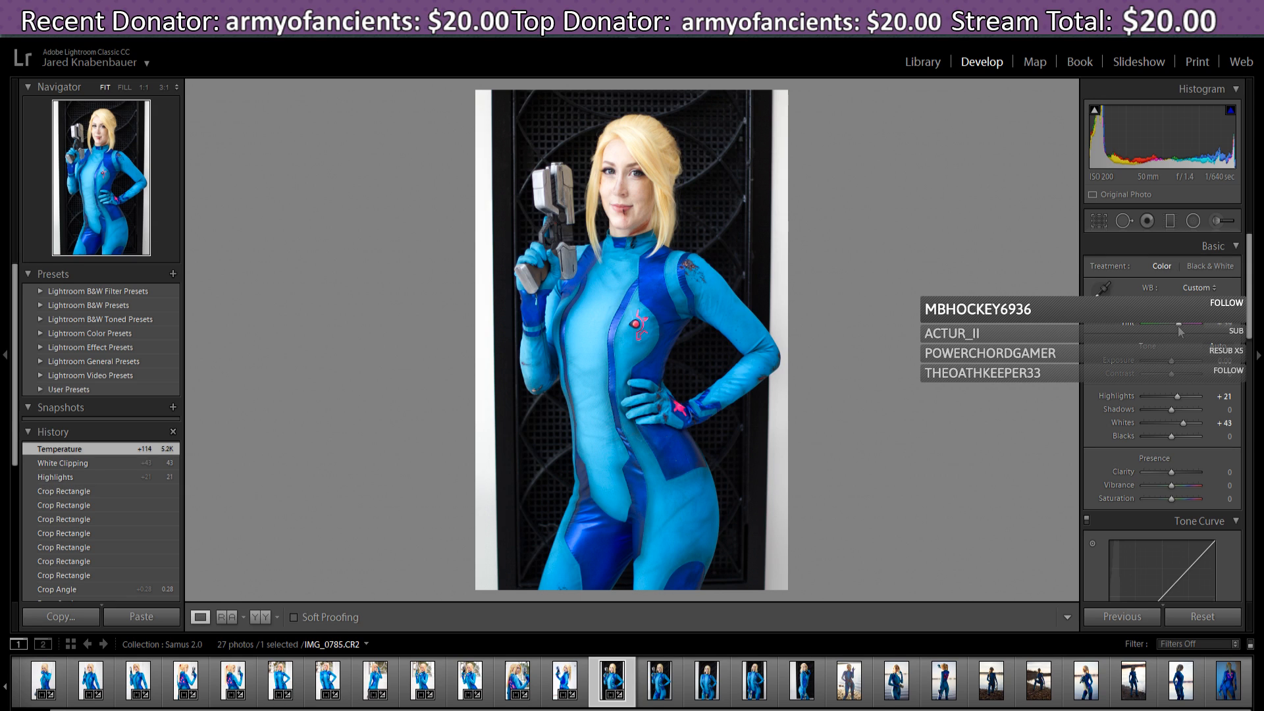
left_click_drag(1179, 331, 1178, 336)
left_click_drag(1179, 336, 1250, 333)
- Add +26 Contrast and bring Whites back down to +38
scroll(1250, 332, "down", 1)
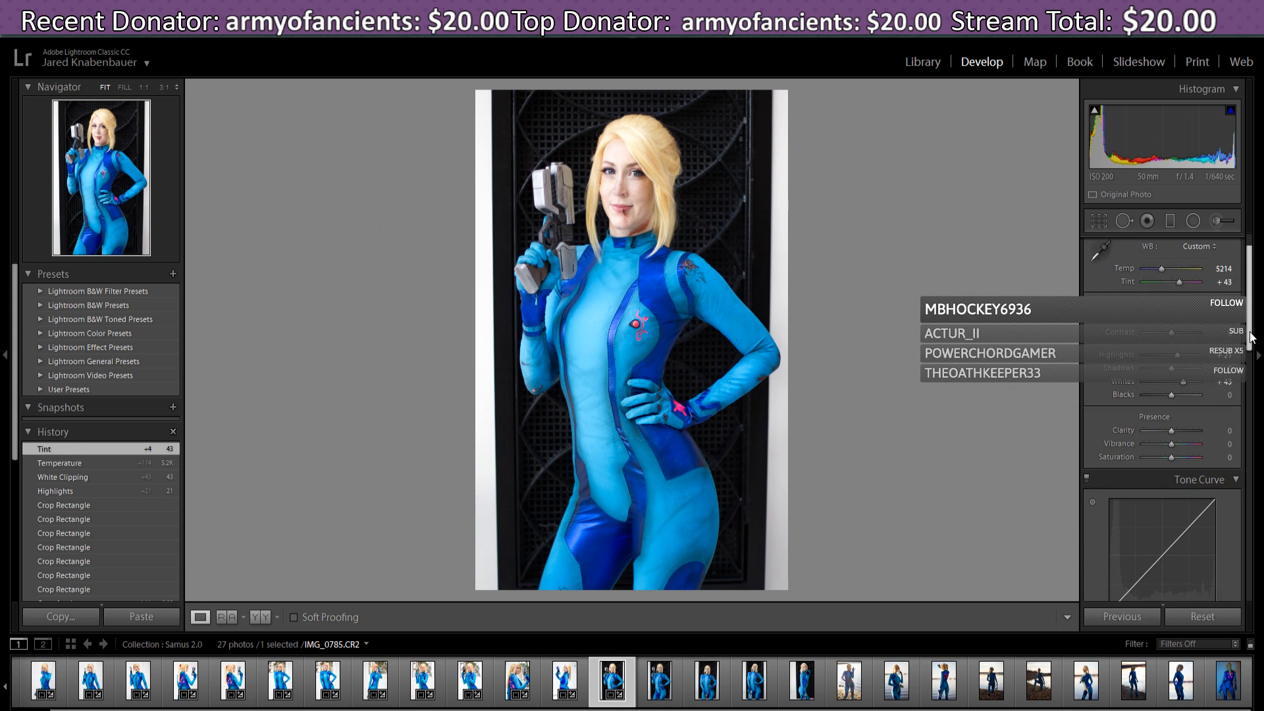
left_click_drag(1171, 333, 1182, 340)
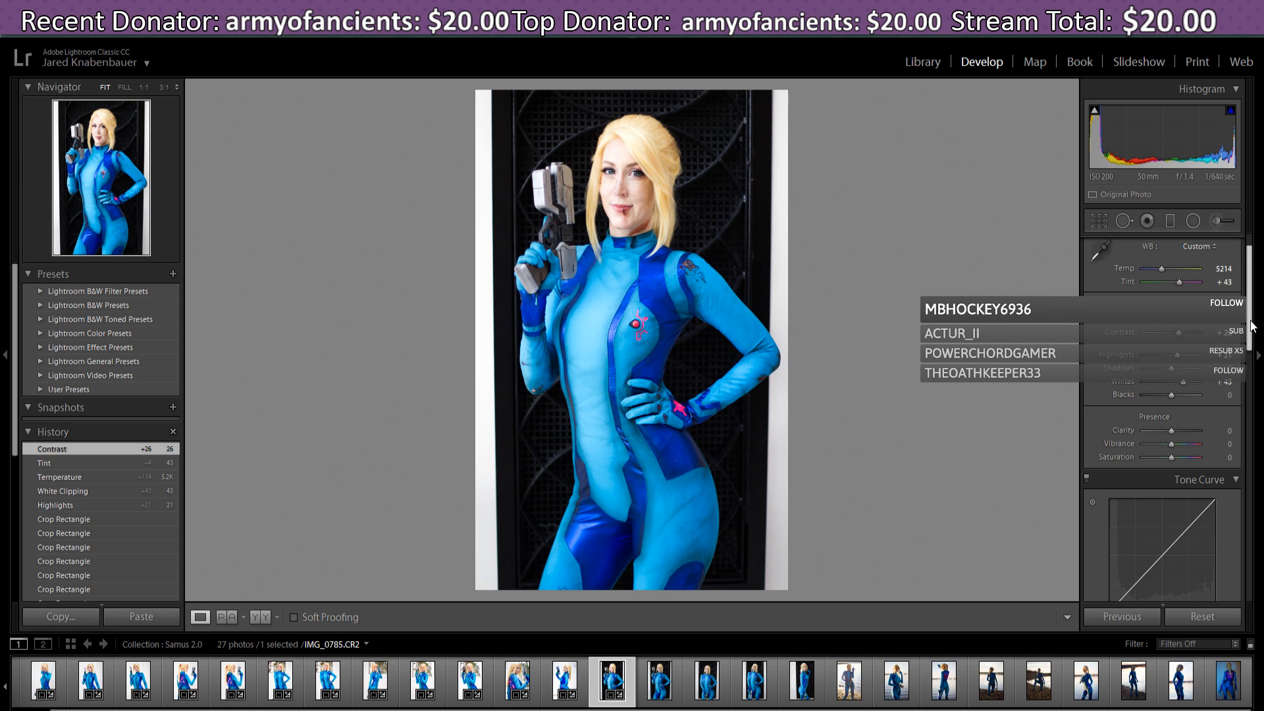
scroll(1251, 329, "down", 1)
scroll(1253, 332, "down", 2)
scroll(1255, 334, "down", 3)
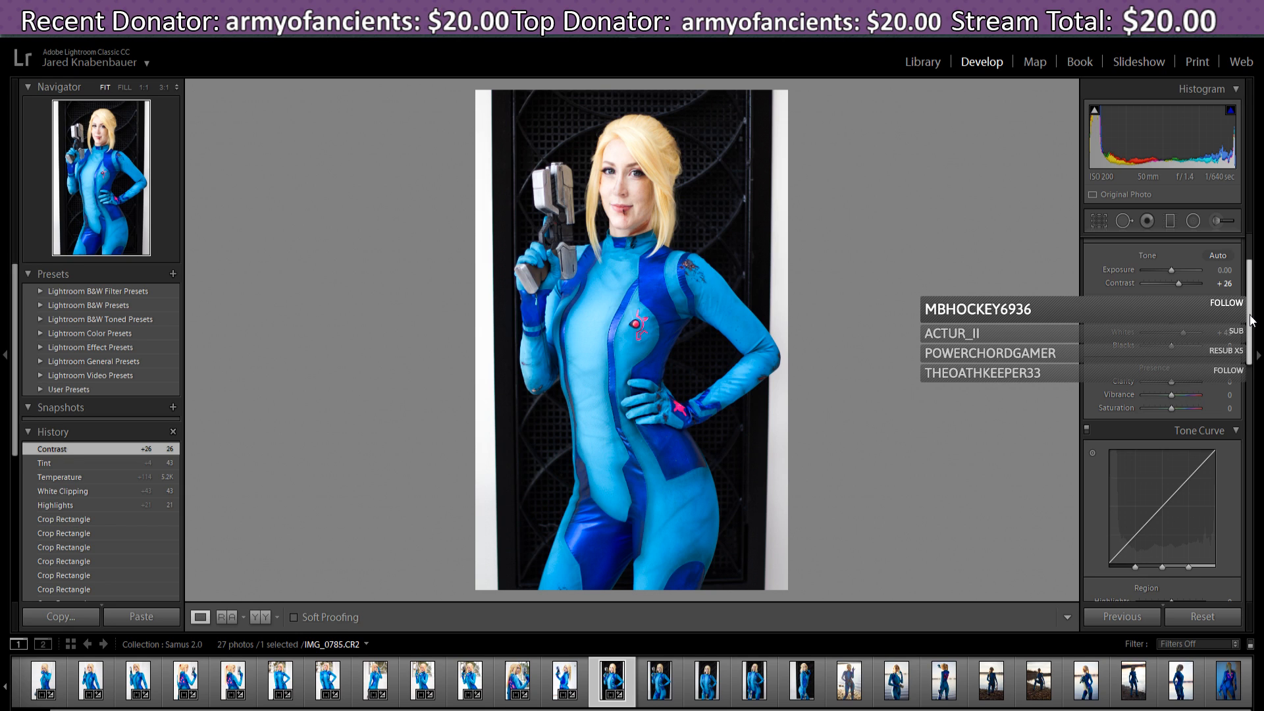
left_click_drag(1187, 342, 1183, 340)
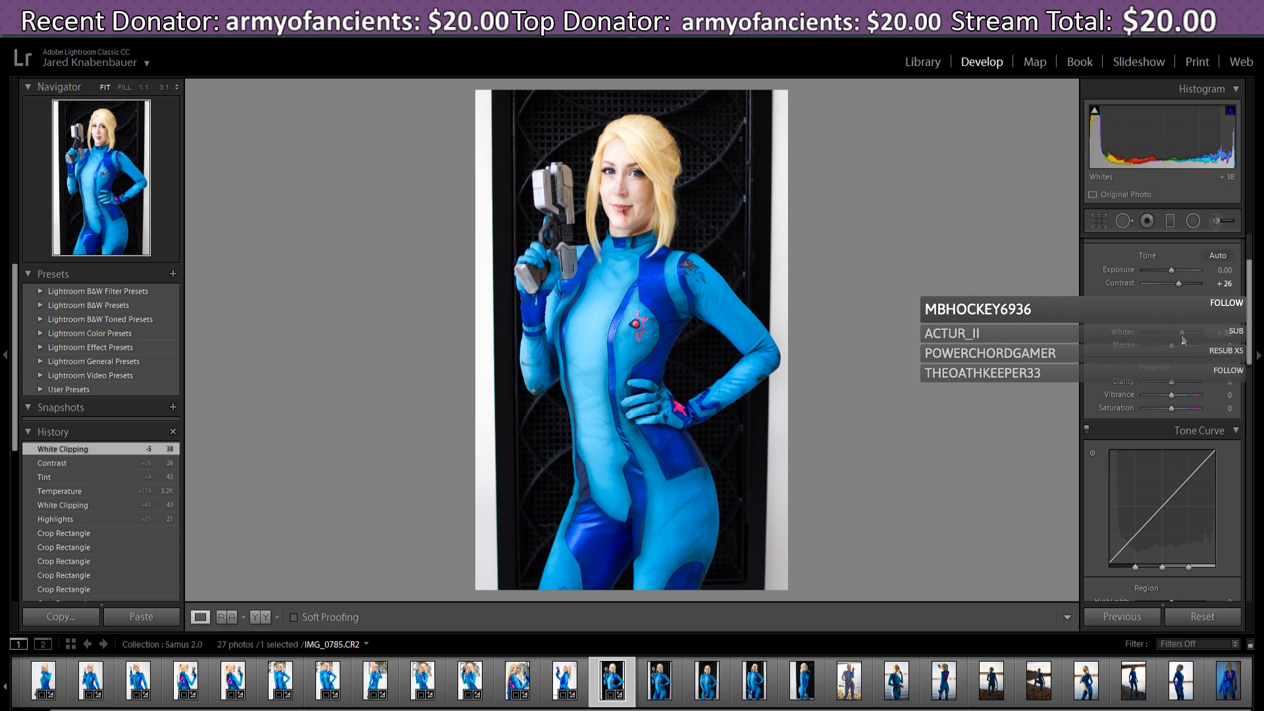
- Boost Yellow saturation to +24 in the HSL panel
scroll(1253, 349, "down", 1)
left_click_drag(1253, 349, 1247, 428)
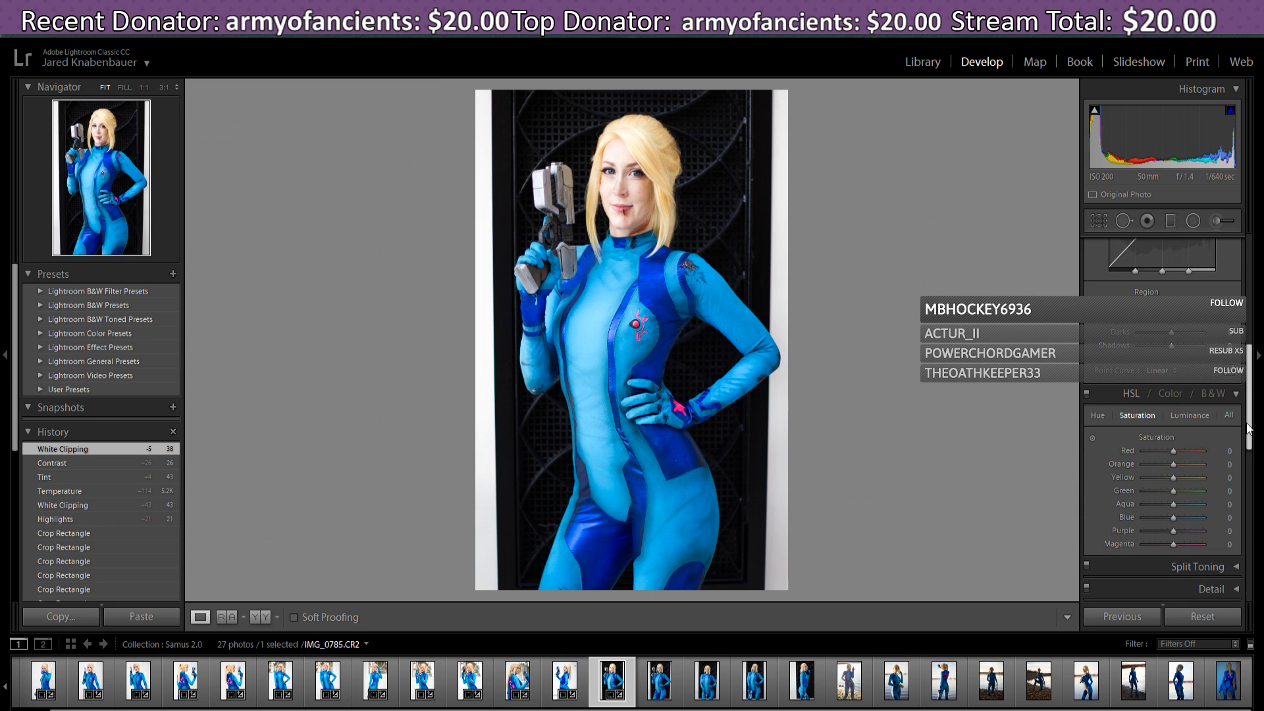
left_click(1182, 416)
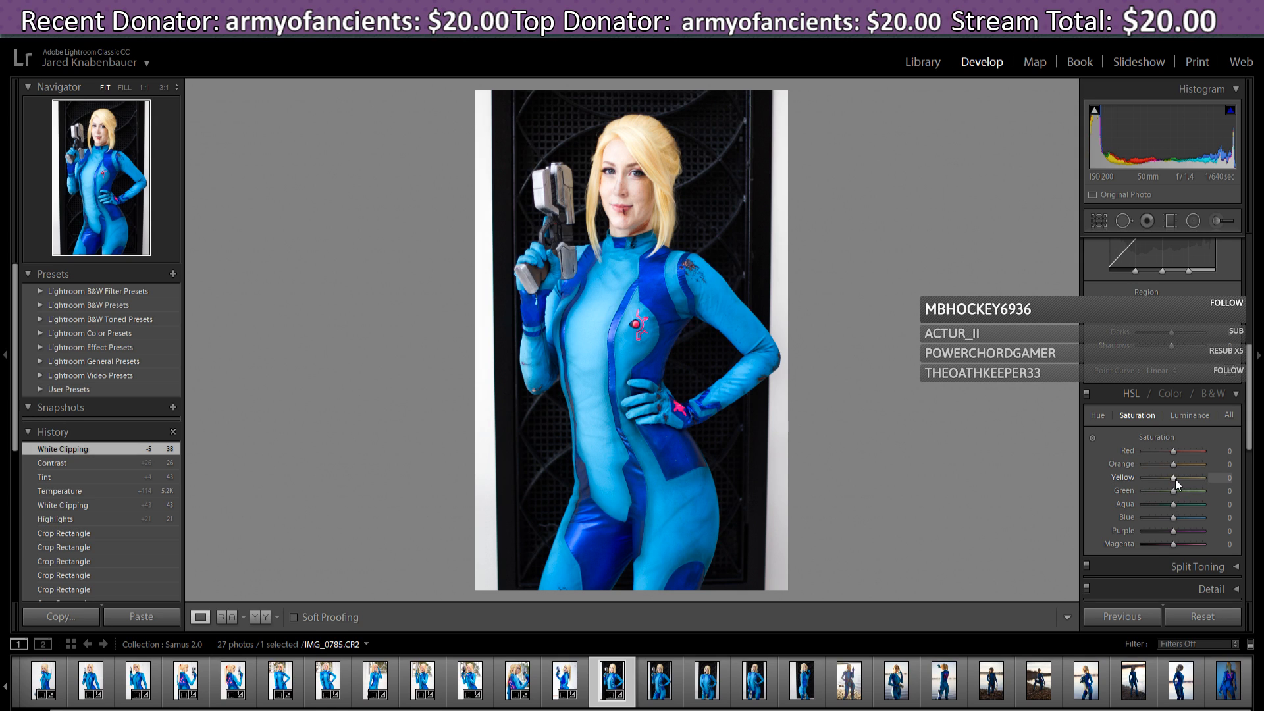
left_click_drag(1173, 483, 1182, 484)
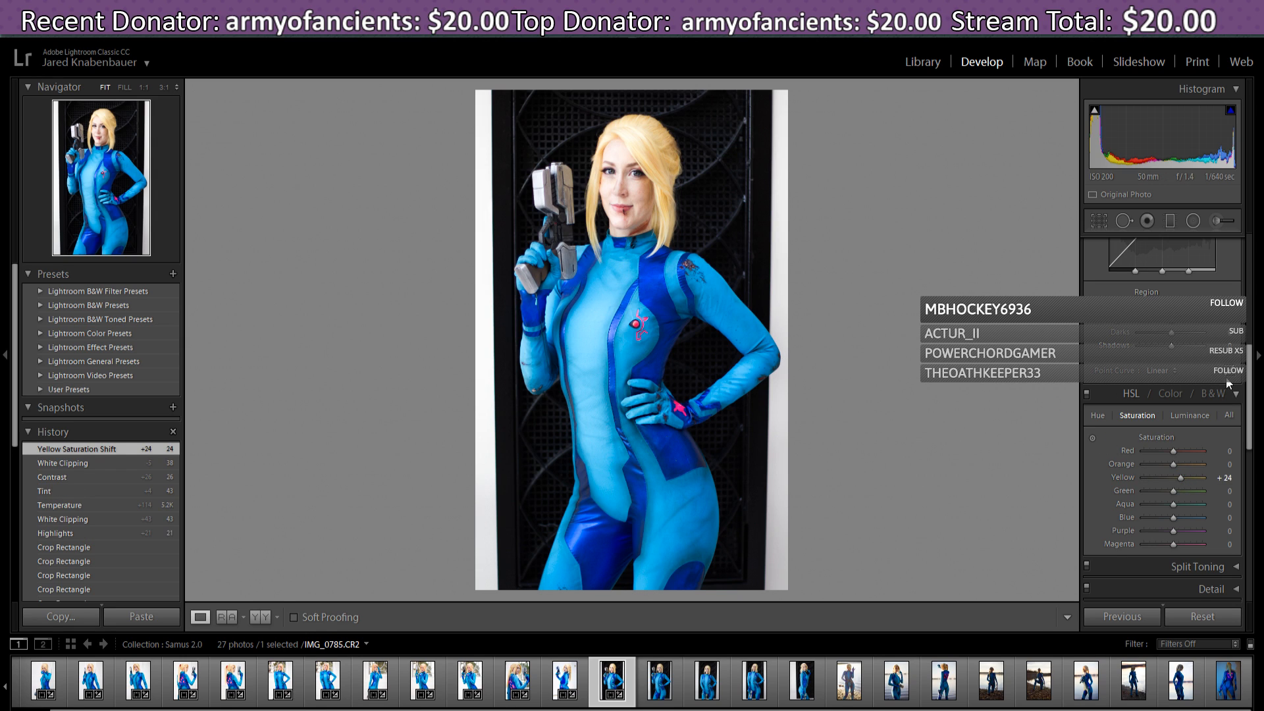
- Darken the edges with a -12 Post-Crop Vignetting amount
scroll(1252, 382, "down", 1)
left_click_drag(1250, 376, 1247, 430)
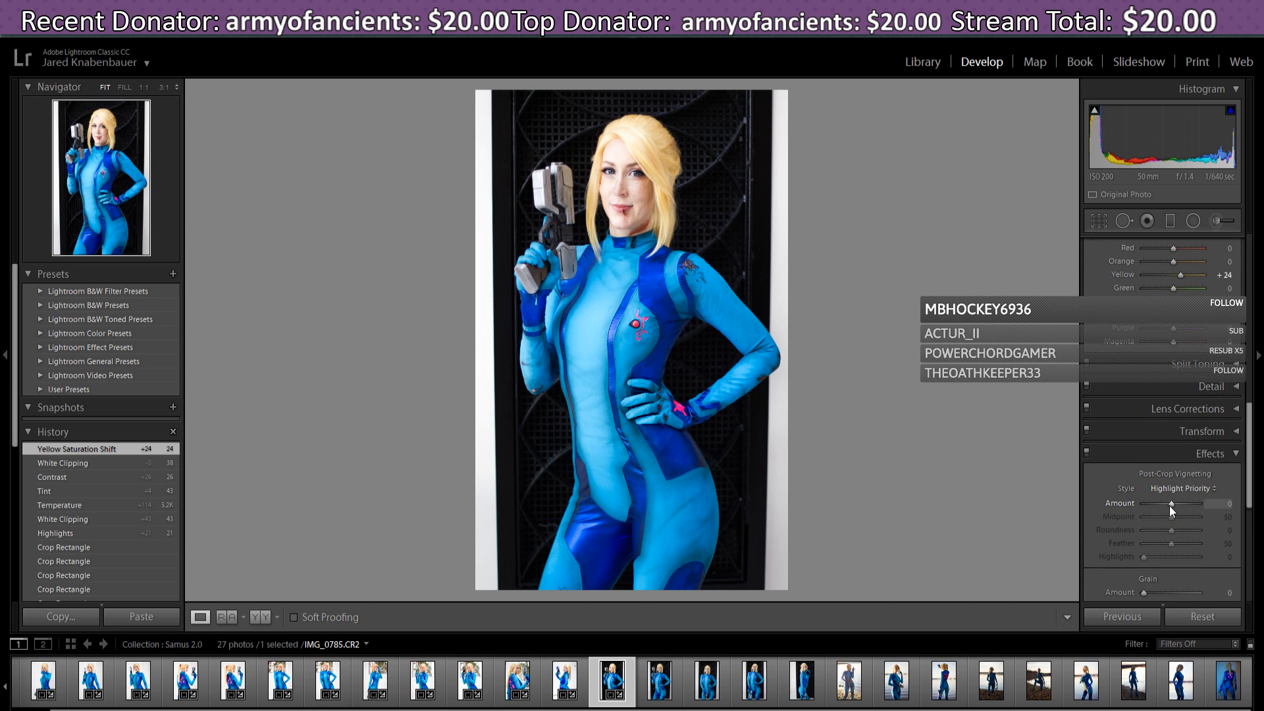
left_click_drag(1170, 506, 1167, 505)
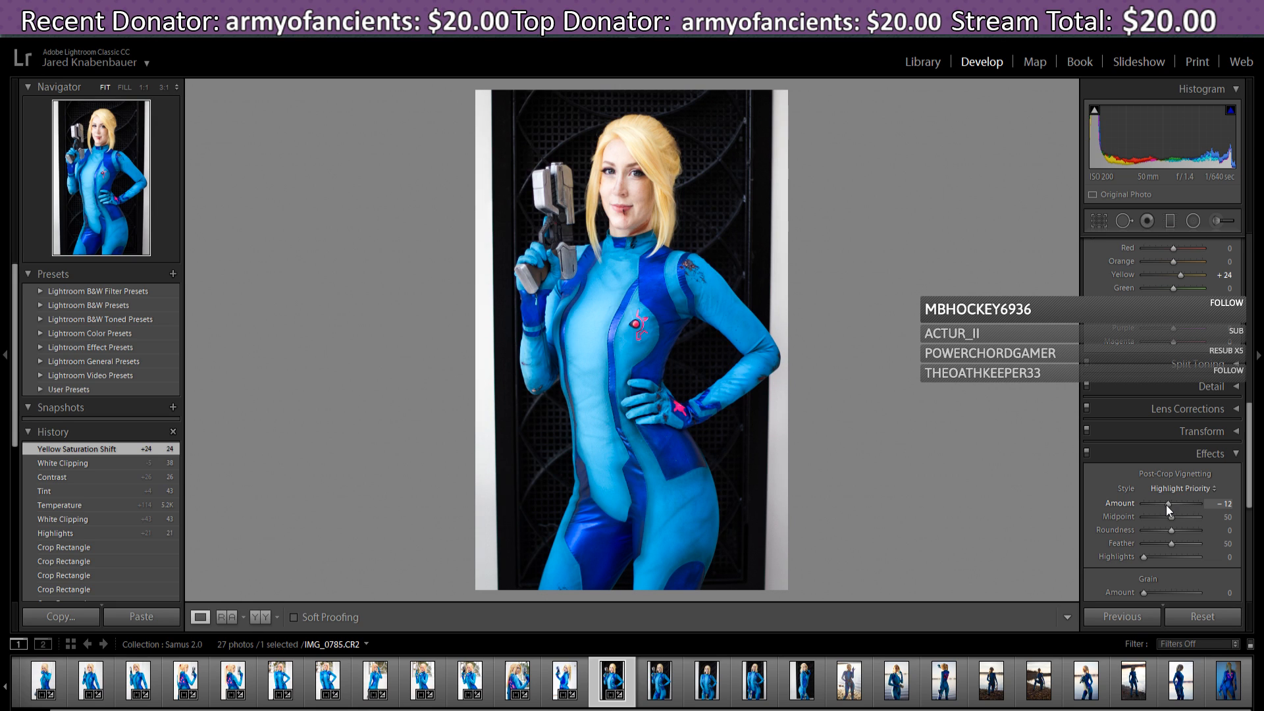
left_click_drag(1167, 504, 1167, 504)
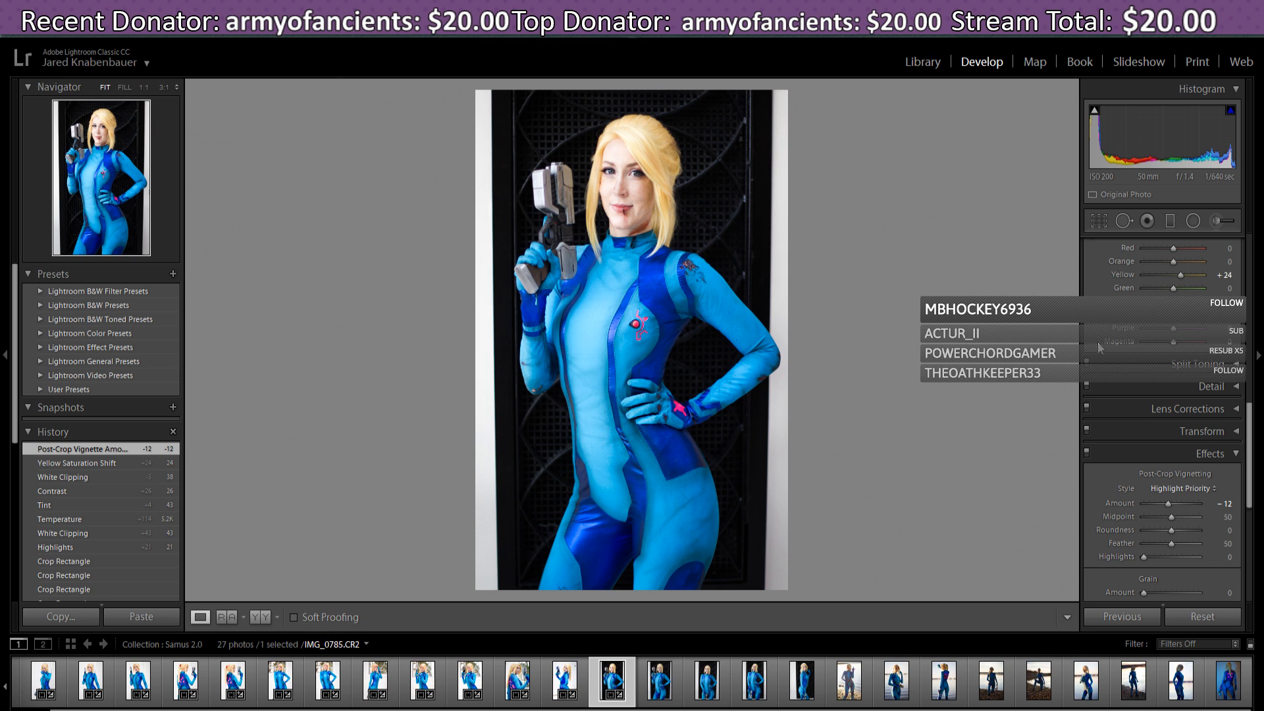
scroll(1250, 487, "down", 2)
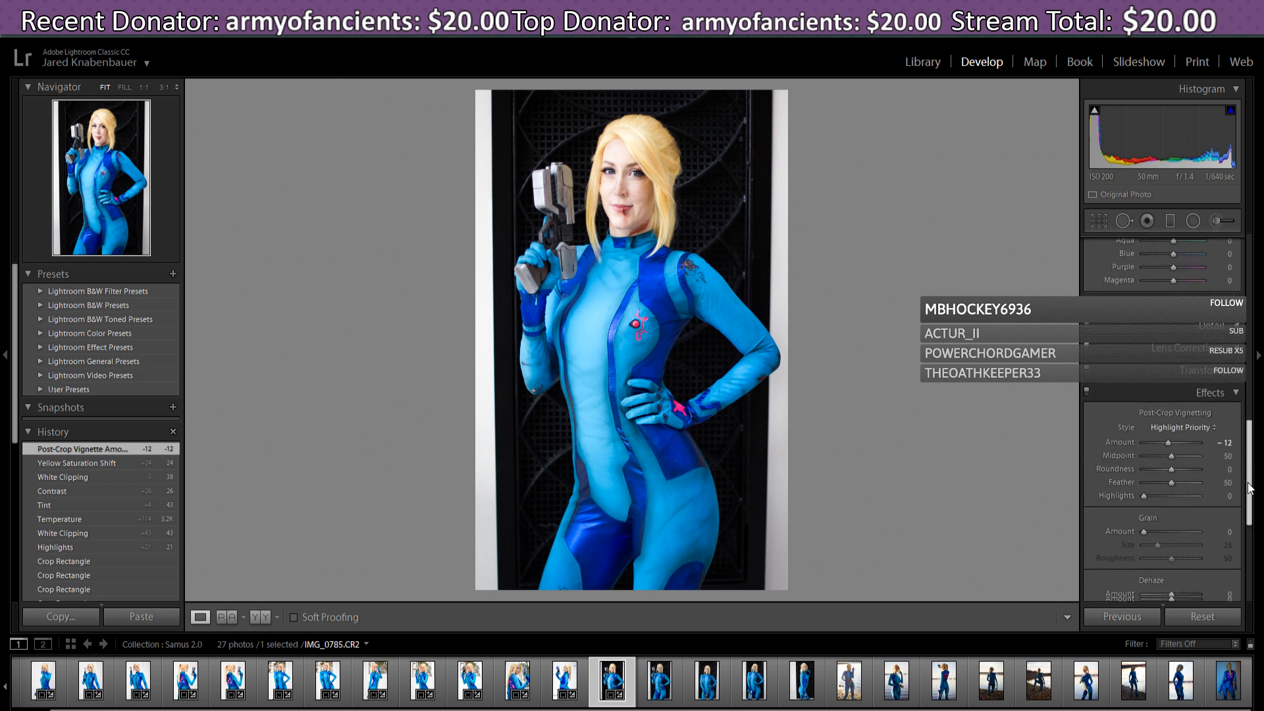
left_click_drag(1250, 487, 1252, 301)
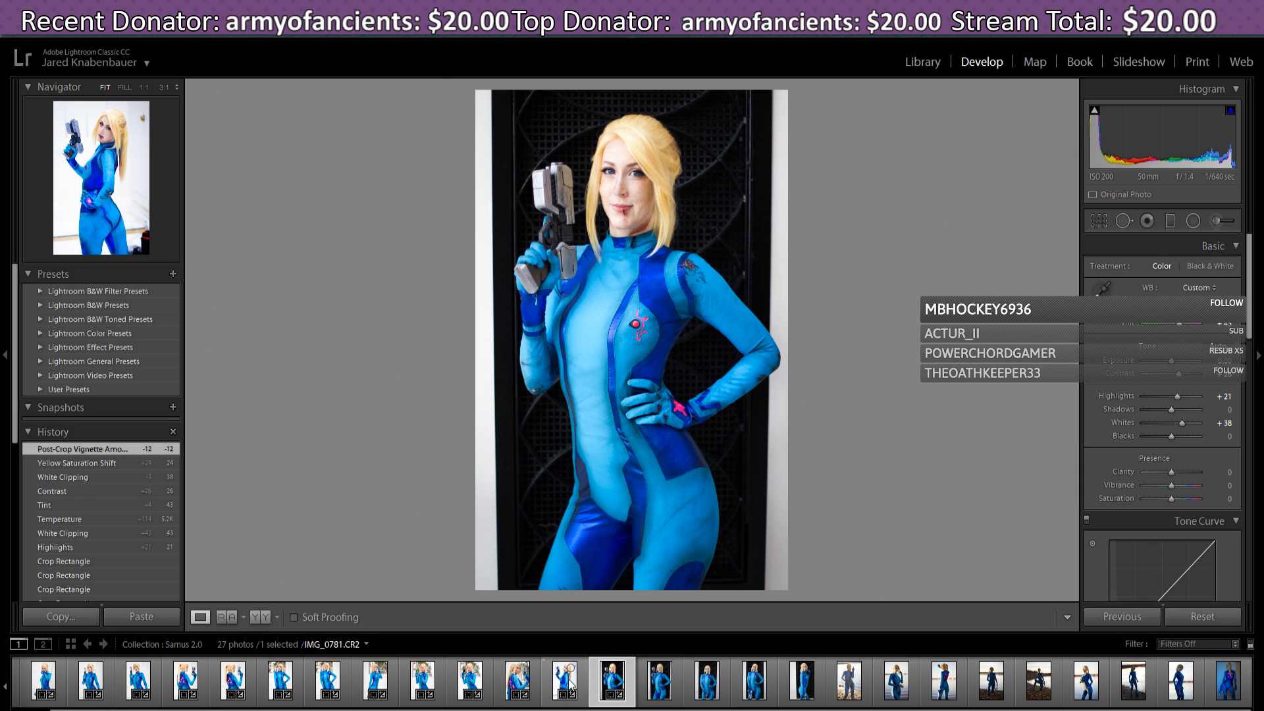
- Move to IMG_0786, paste the previous photo's settings, and apply a first straightened crop
left_click(661, 688)
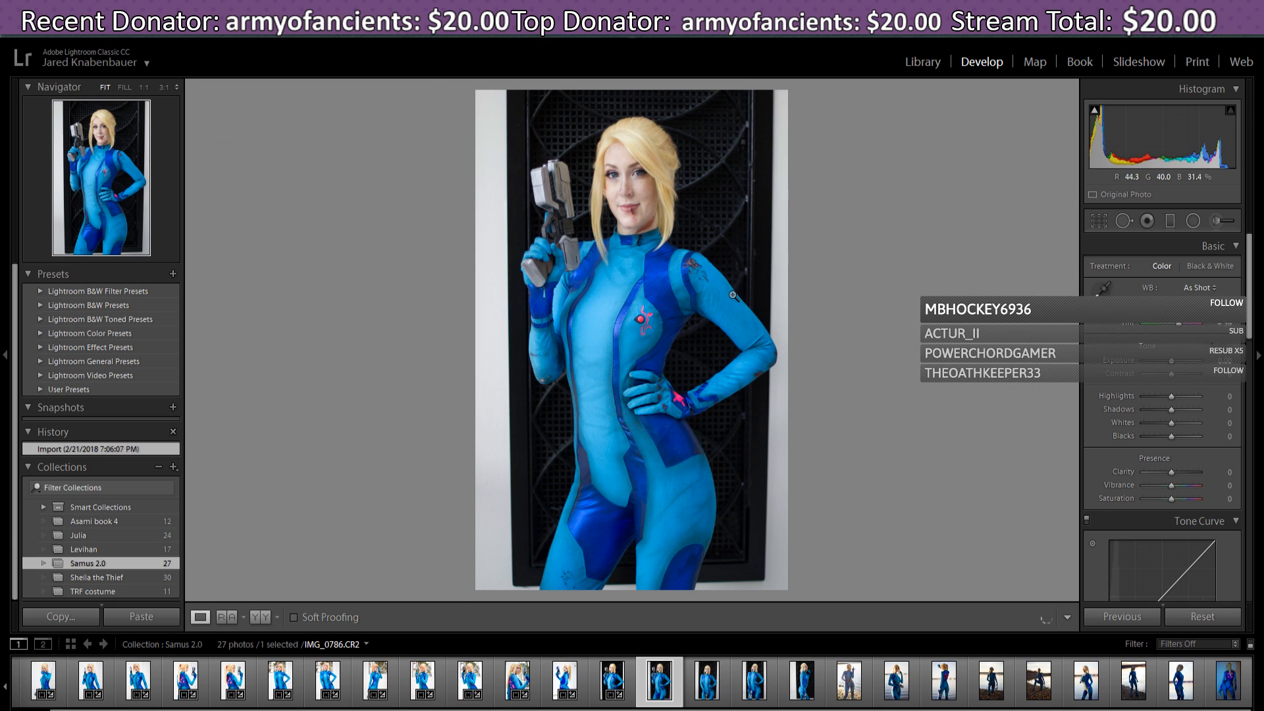
left_click(1139, 618)
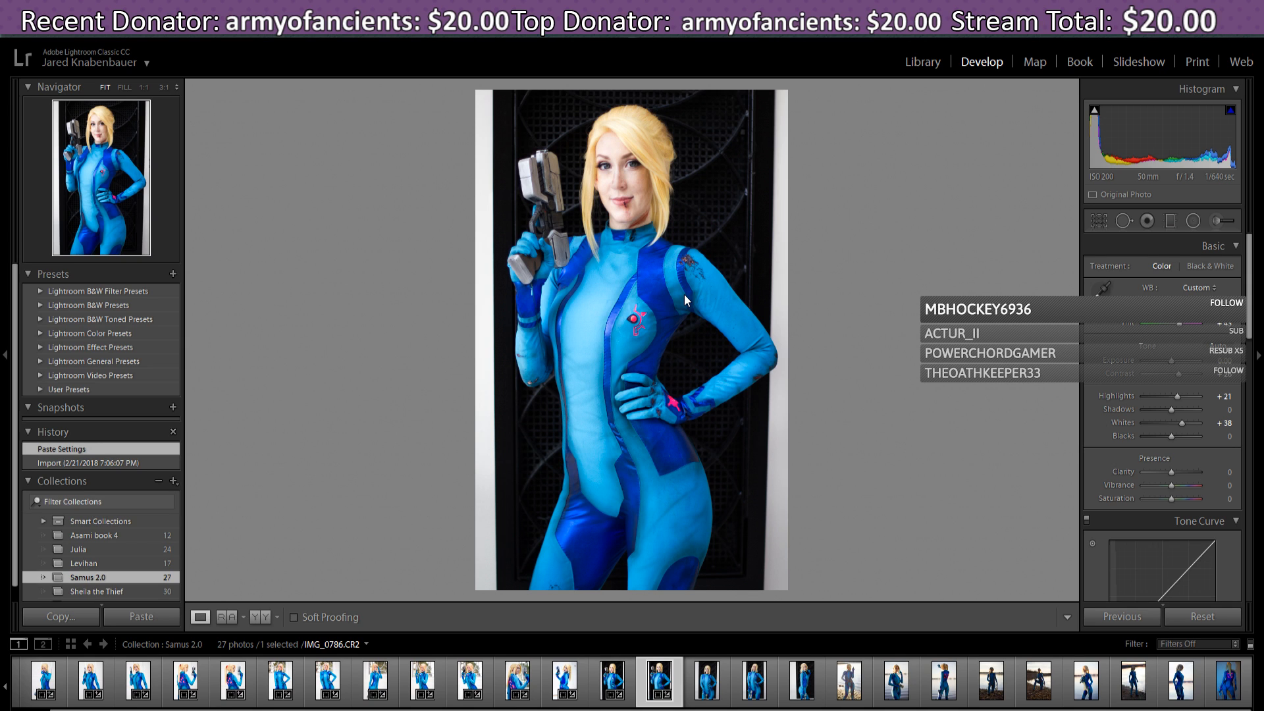
key("r")
left_click_drag(799, 585, 800, 585)
left_click_drag(736, 479, 735, 481)
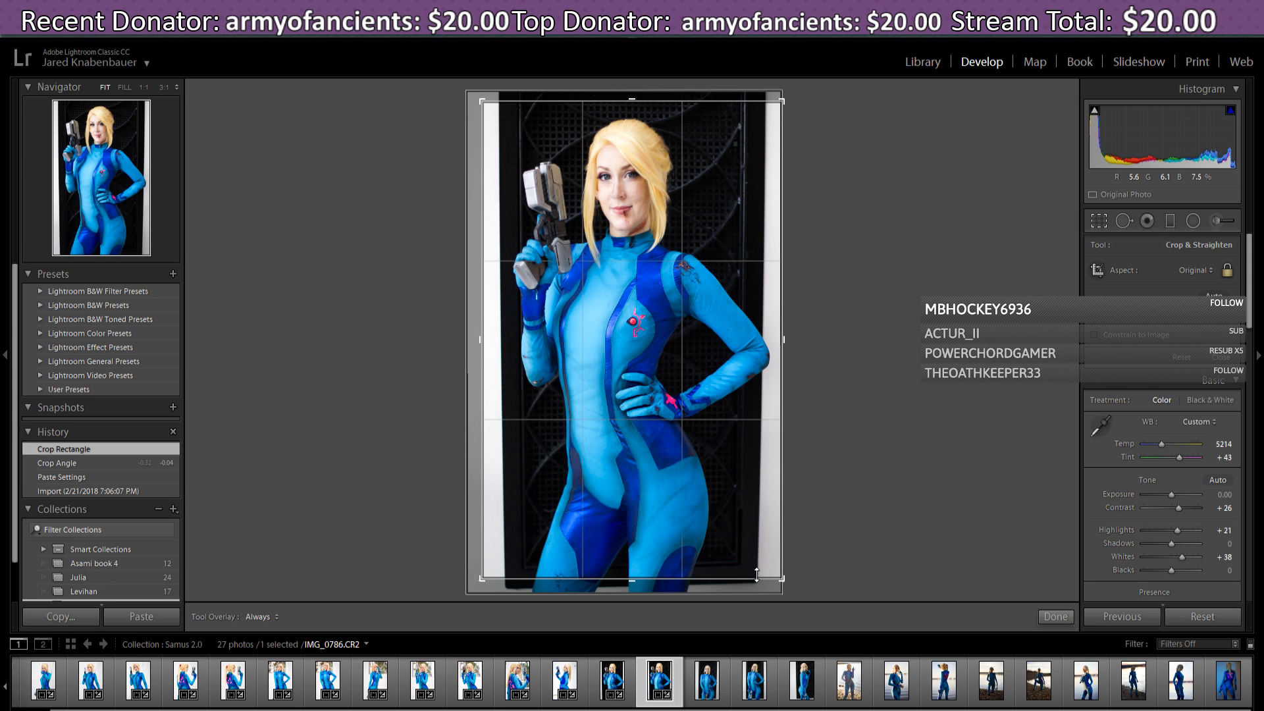
left_click(1054, 618)
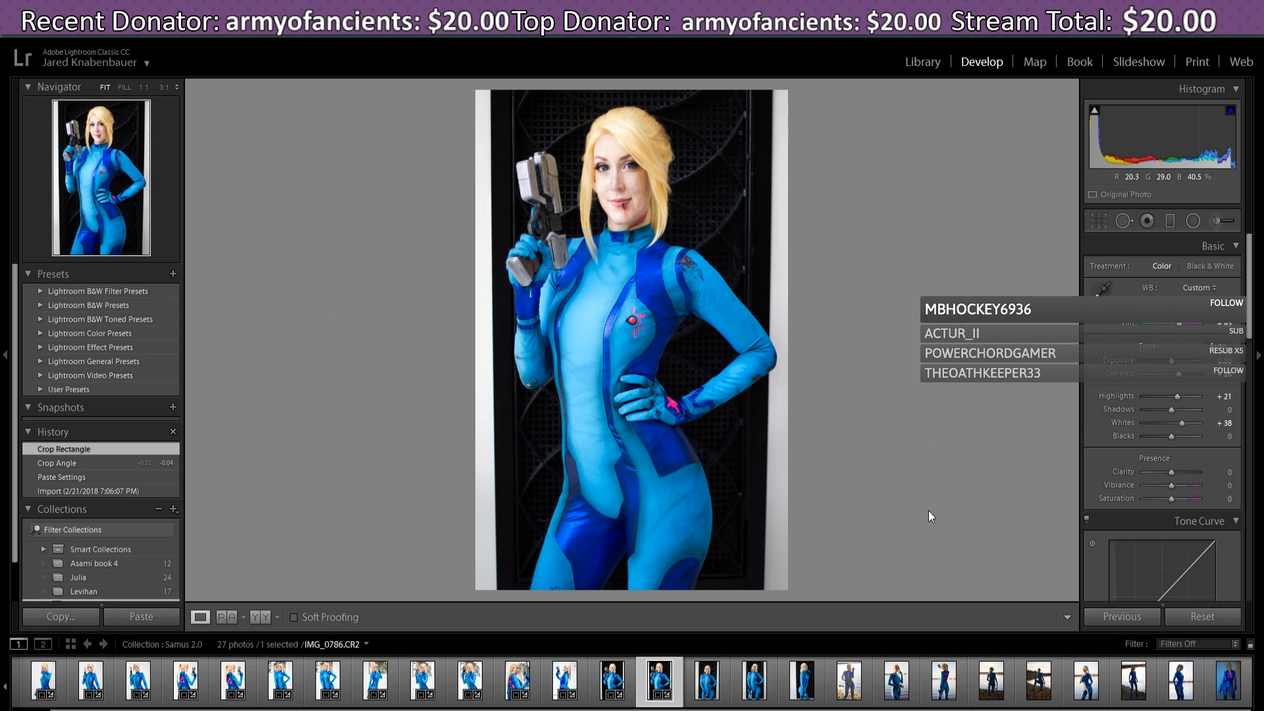
- Refine IMG_0786's crop angle and framing over two more passes until level
left_click(1099, 220)
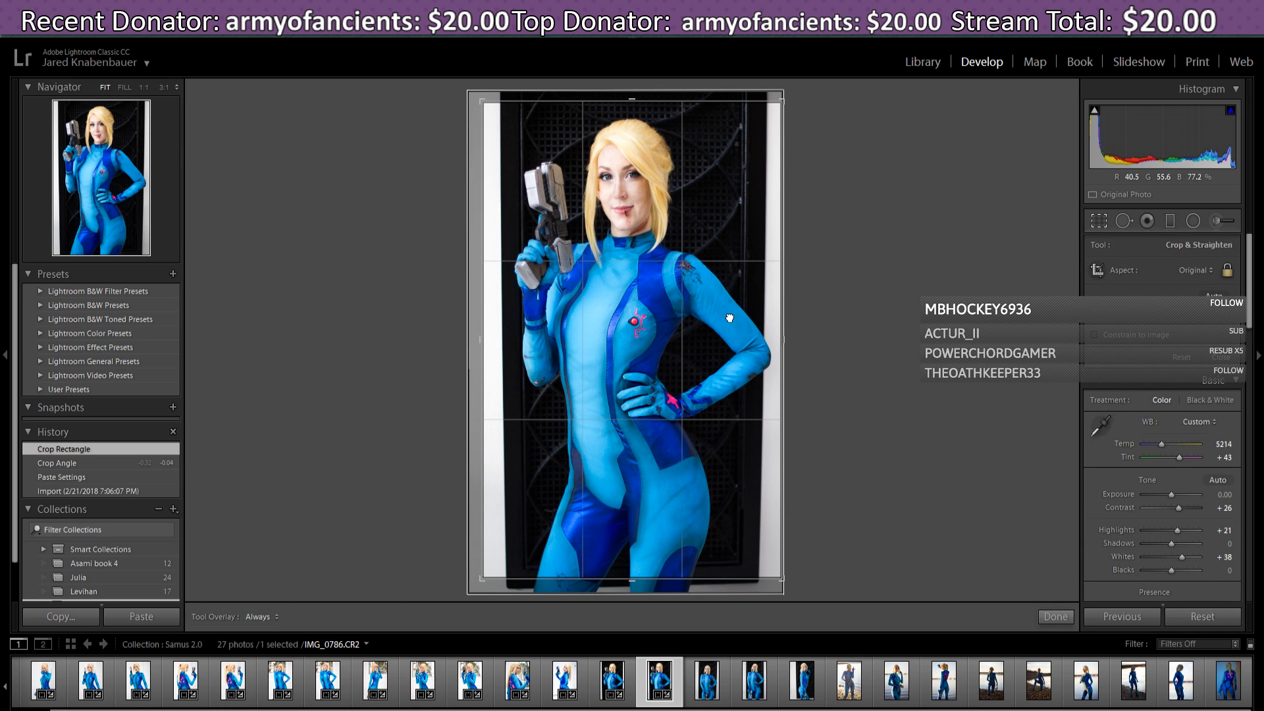
left_click(730, 318)
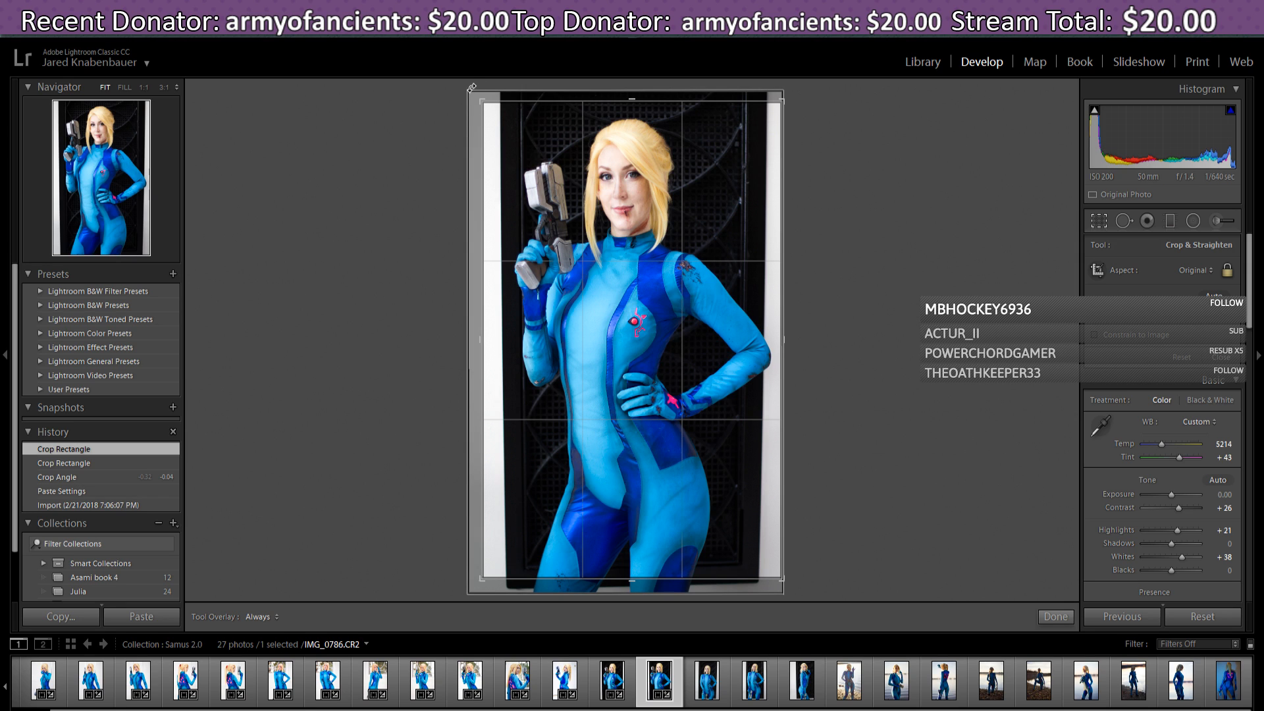
left_click_drag(472, 89, 469, 87)
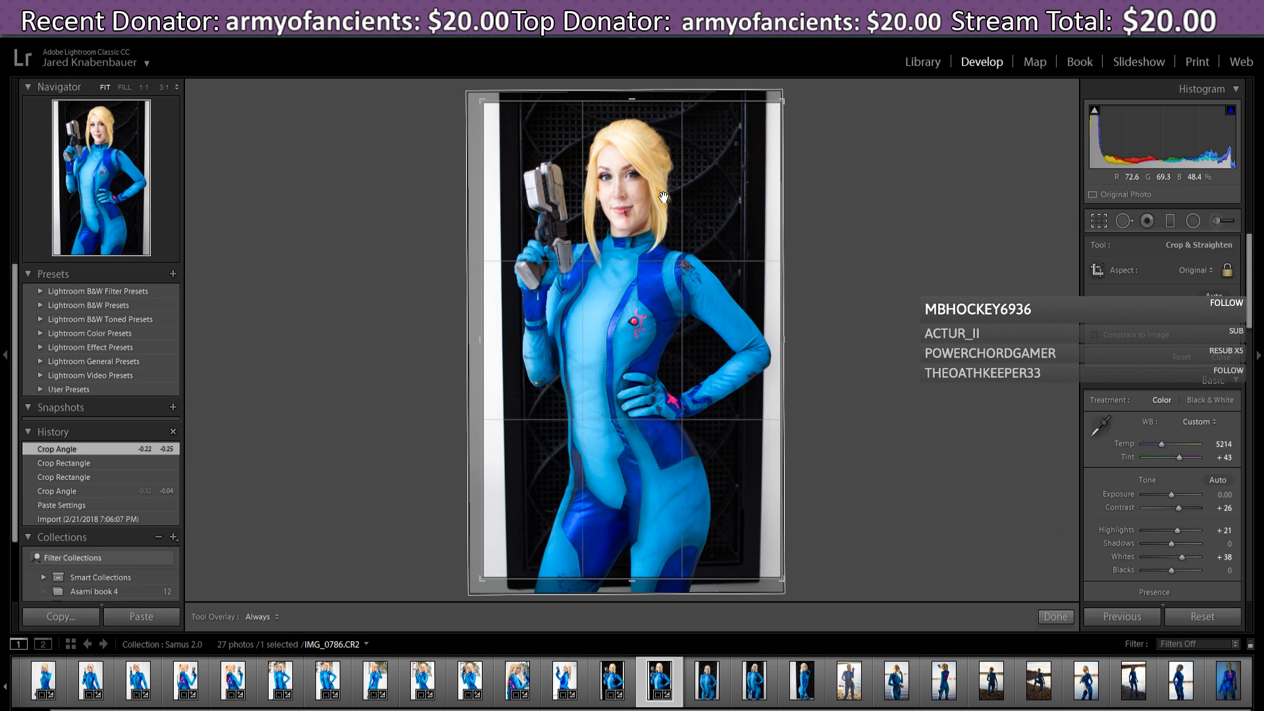
left_click(705, 309)
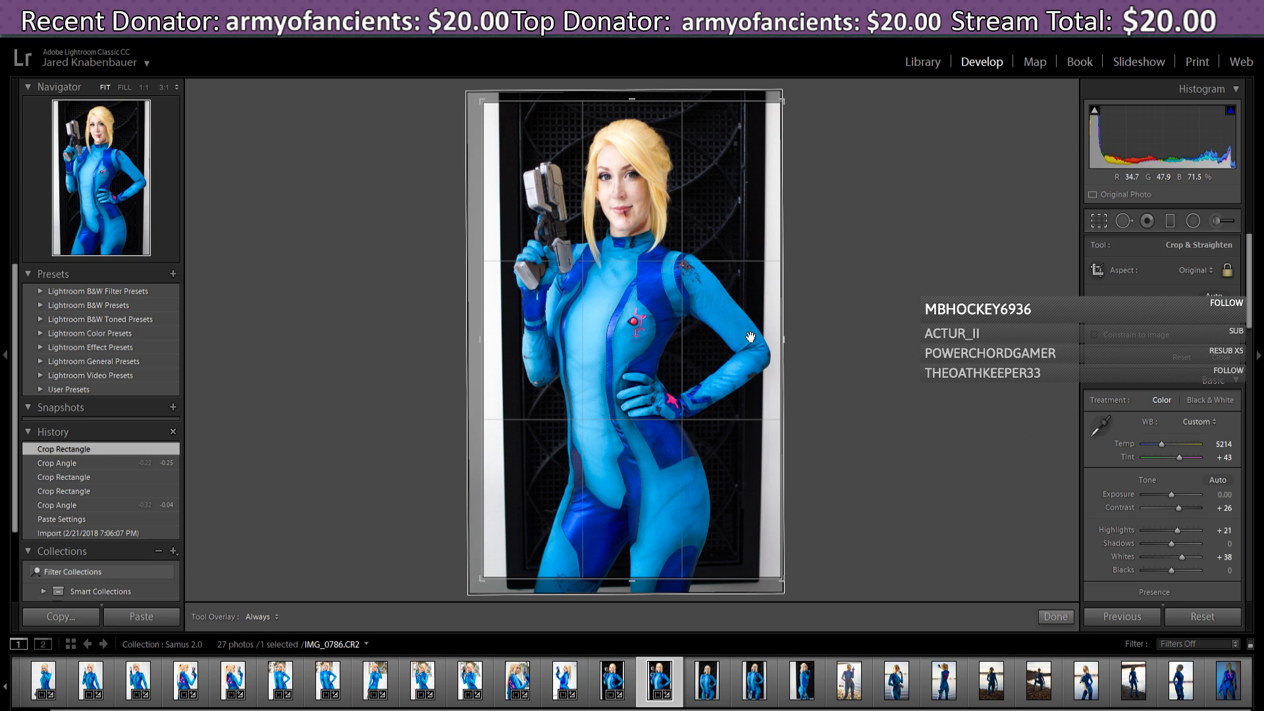
left_click(1054, 617)
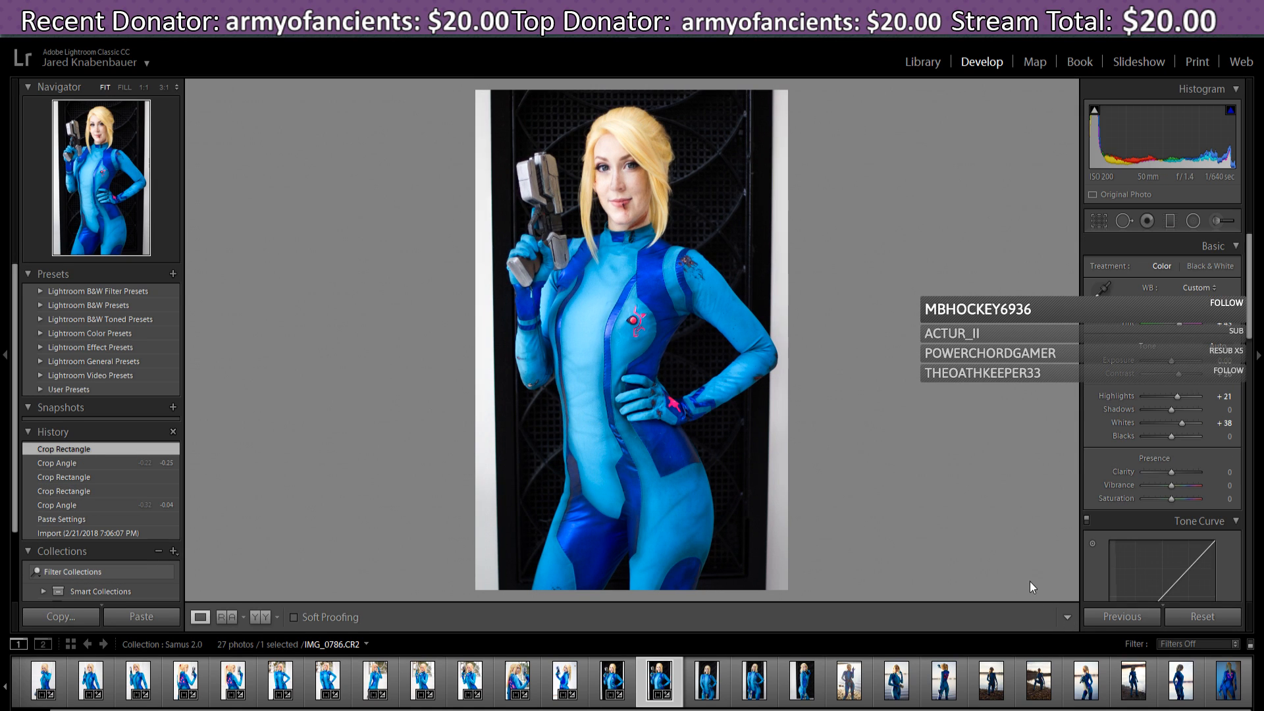
left_click(1097, 222)
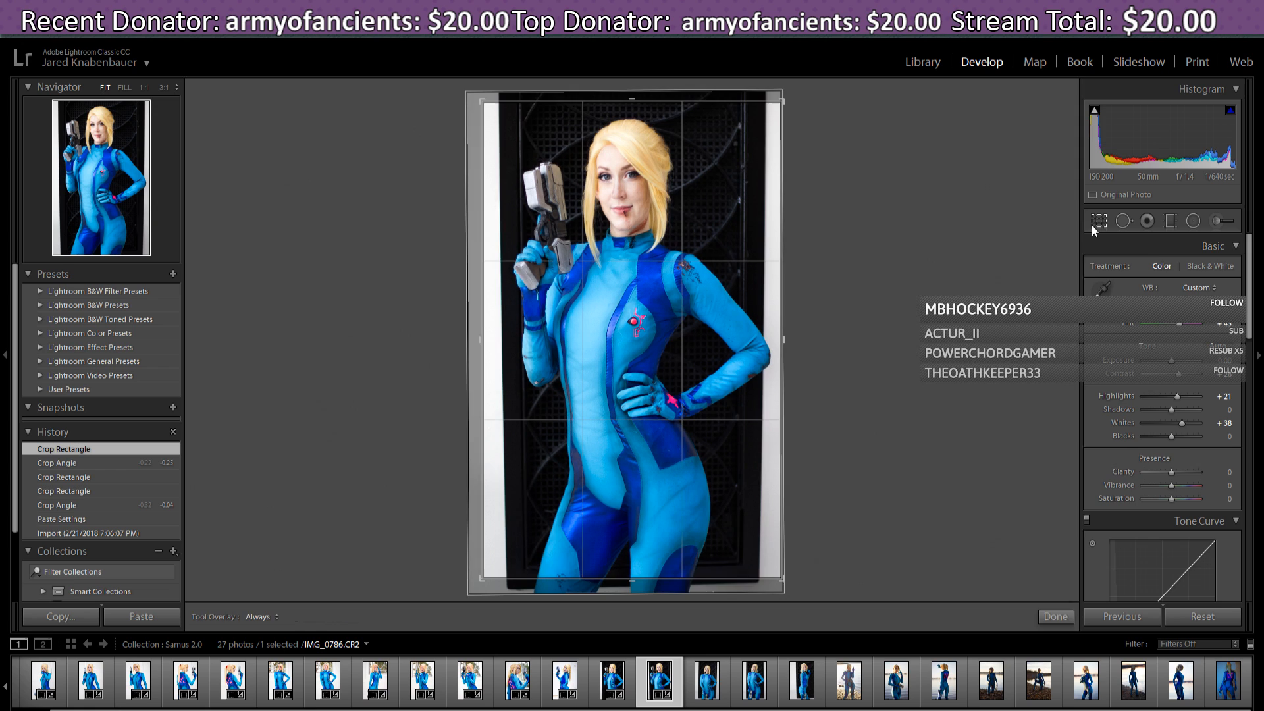
left_click_drag(805, 94, 808, 104)
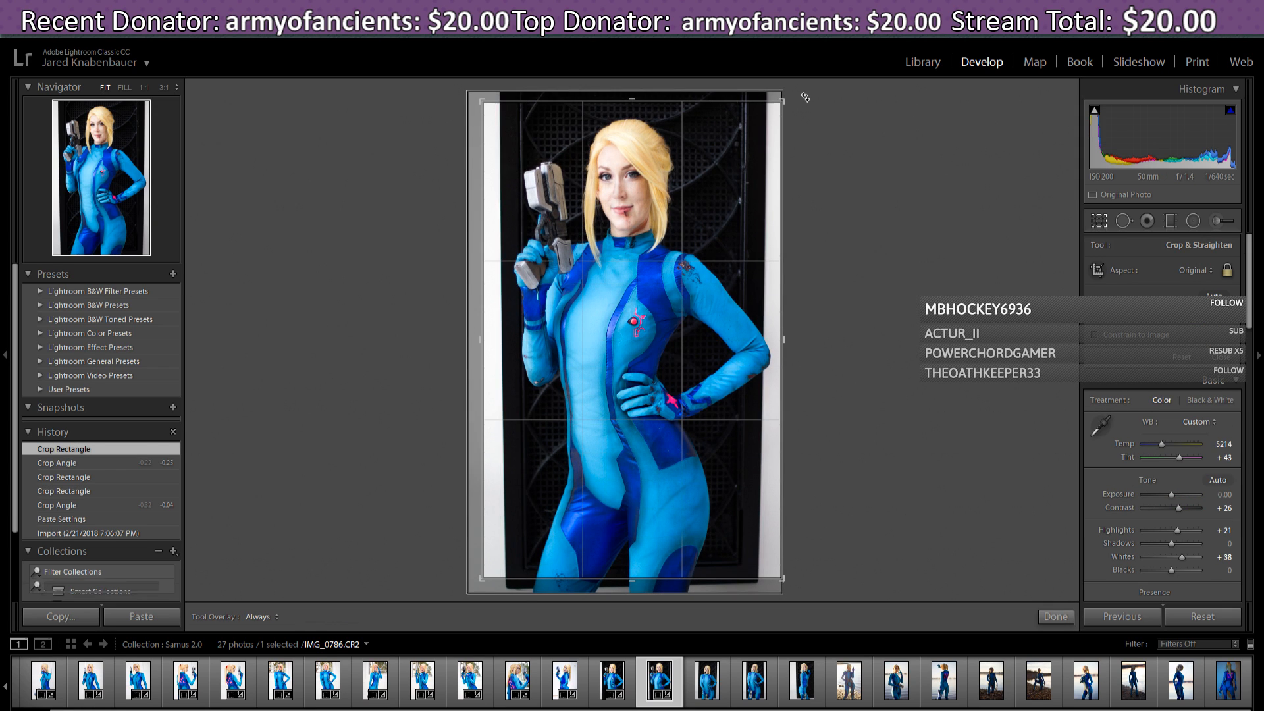
left_click(1055, 617)
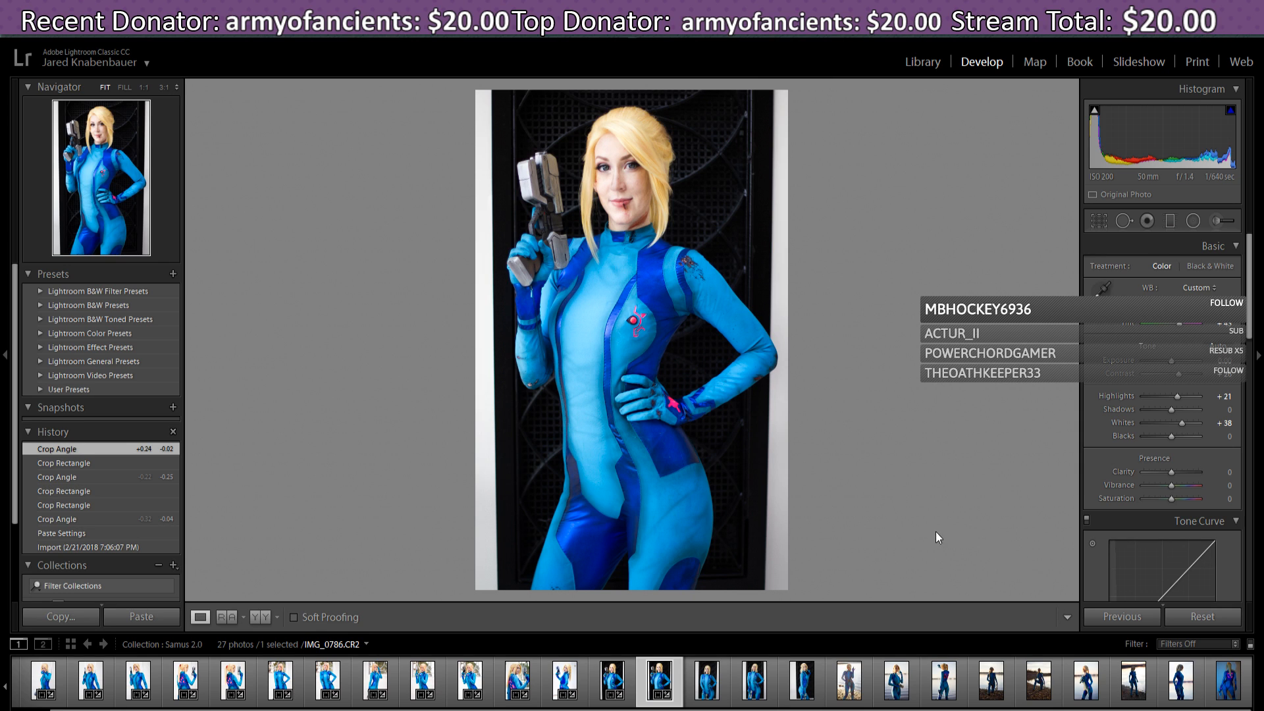
left_click_drag(1250, 293, 1250, 497)
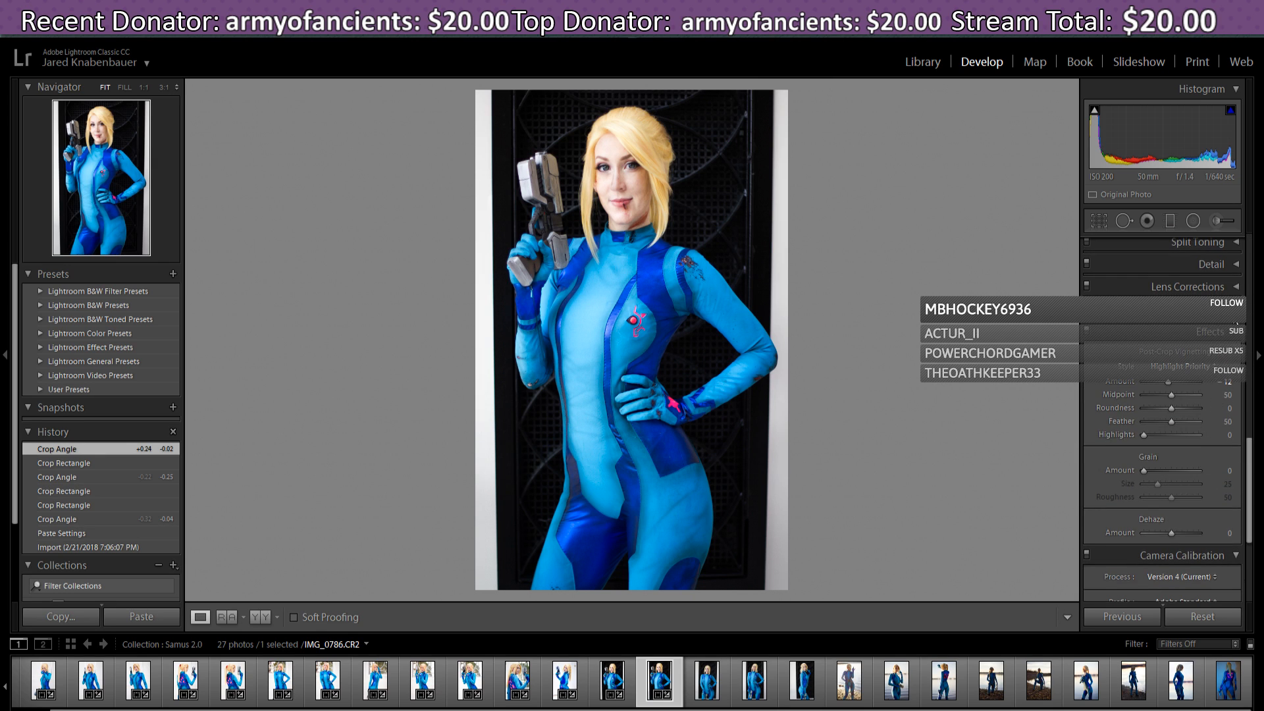
- Set Transform Vertical to +7, trying Aspect but resetting it to 0
left_click(1203, 310)
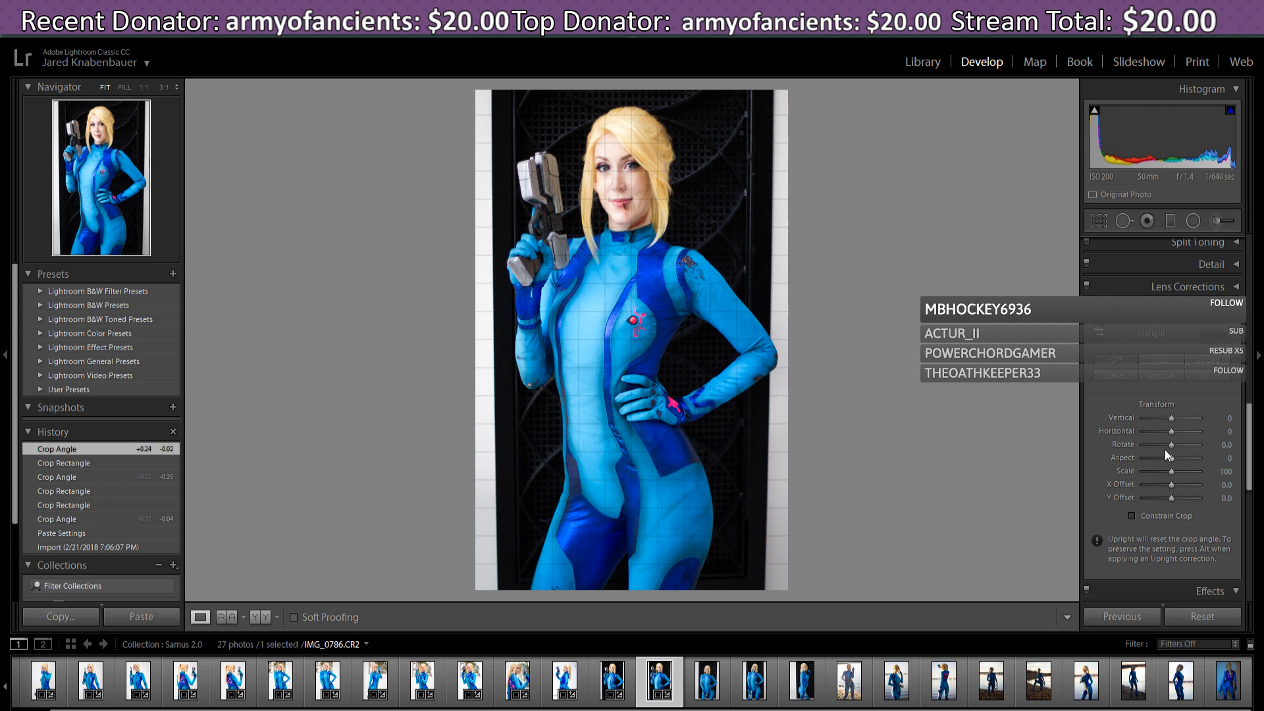
left_click_drag(1171, 434, 1173, 420)
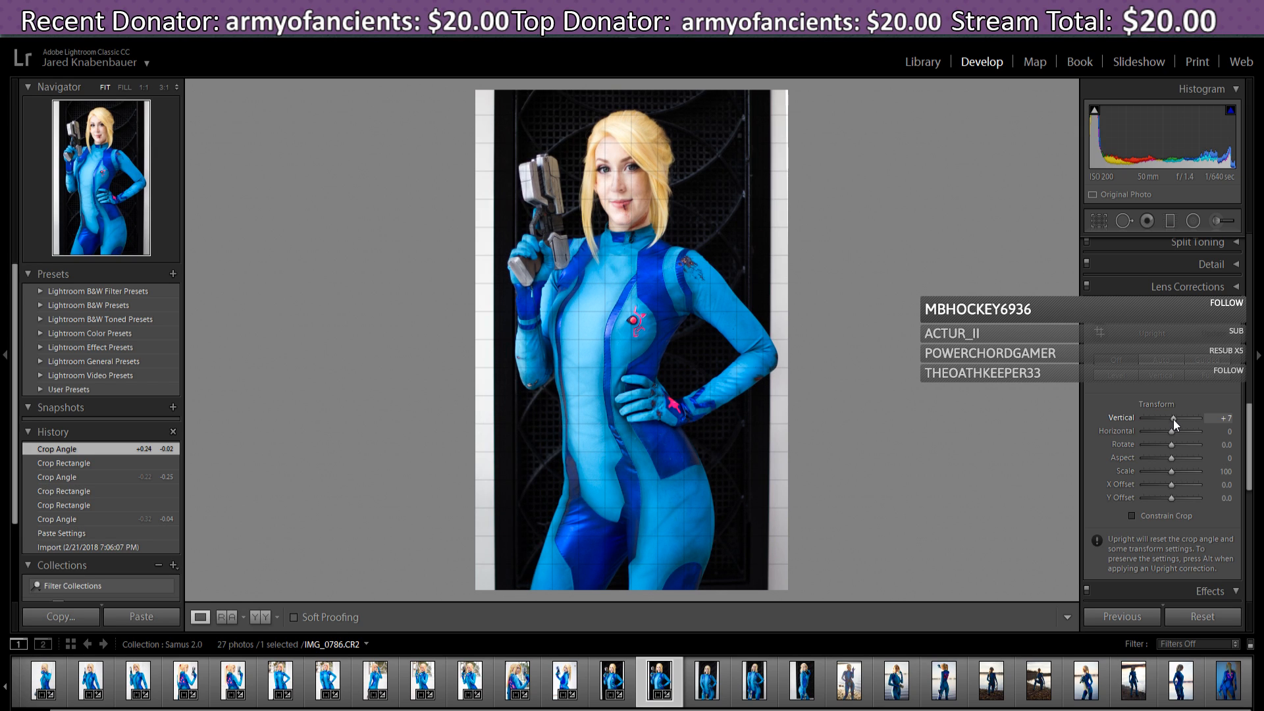
left_click_drag(1174, 420, 1172, 418)
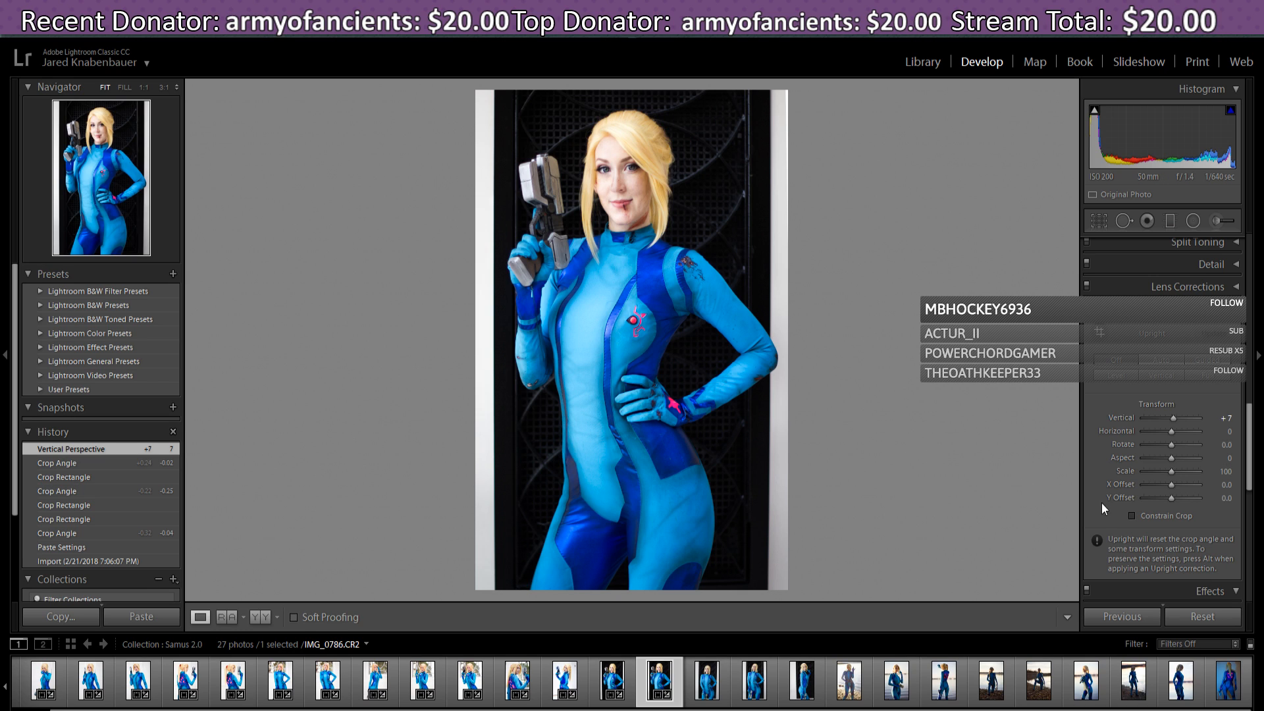
left_click_drag(1170, 459, 1172, 460)
double_click(1172, 459)
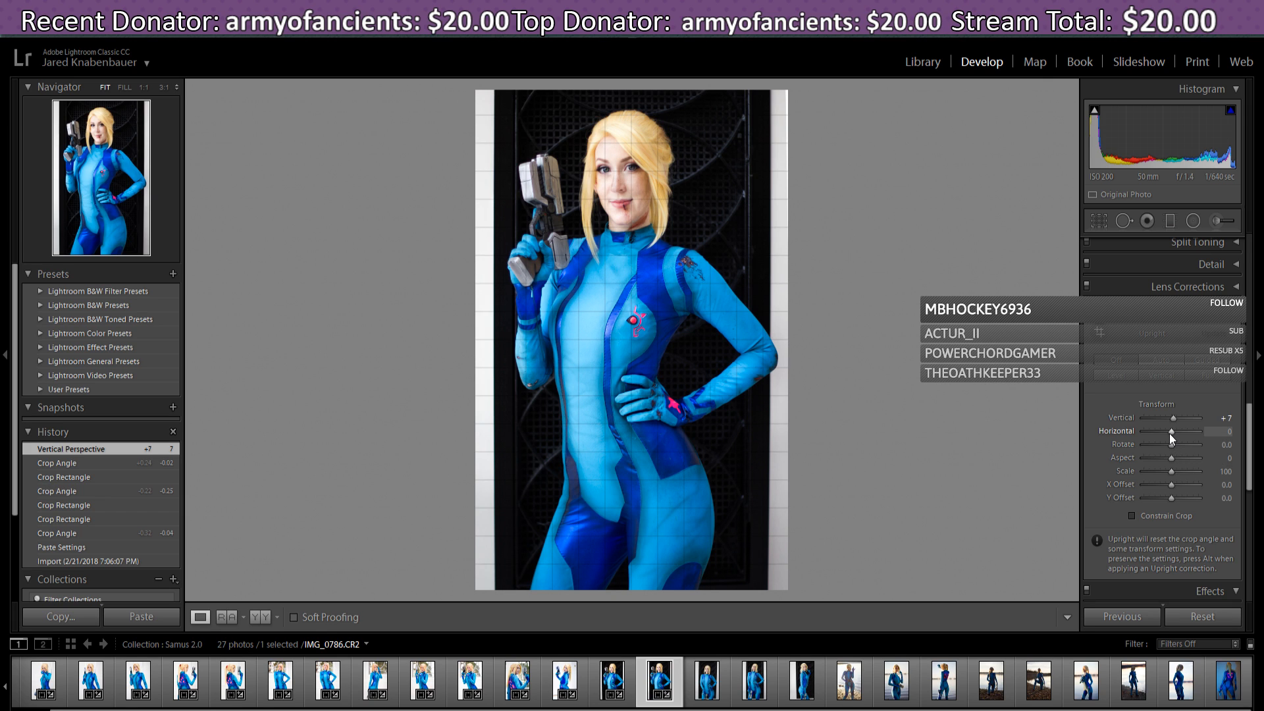
- Raise Horizontal perspective to +10, then settle it back at +5
scroll(1171, 433, "up", 2)
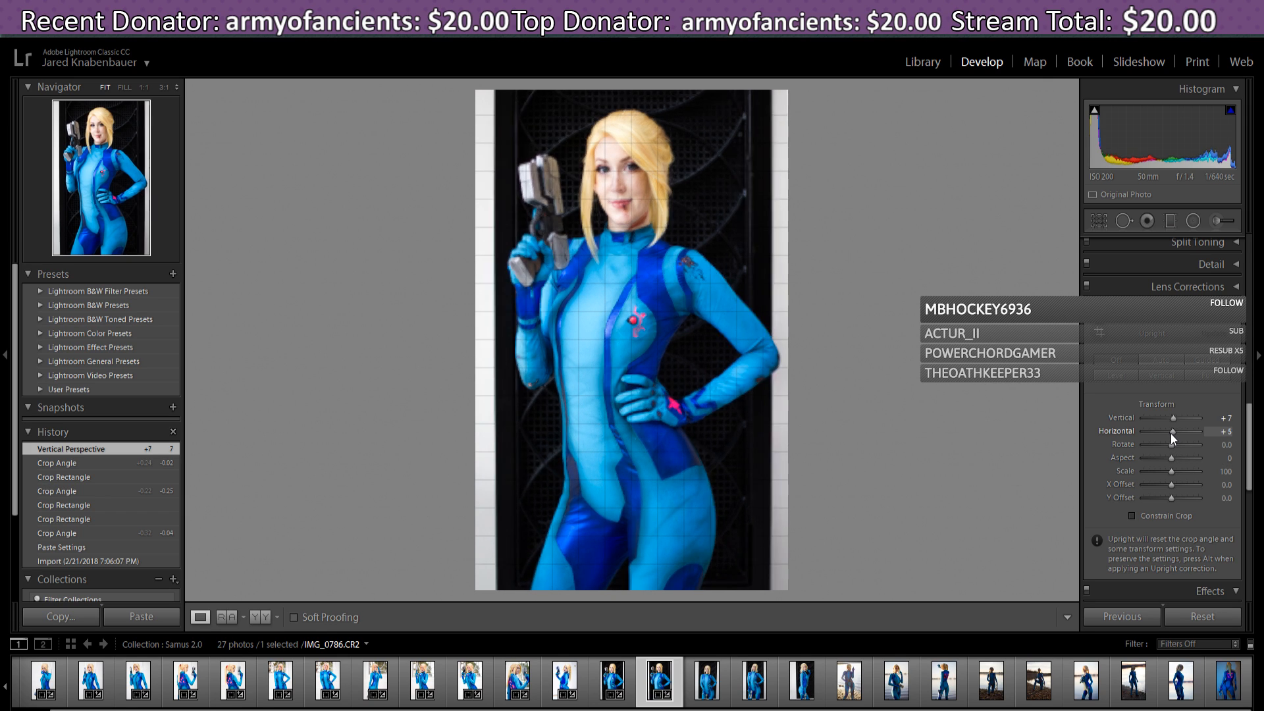
scroll(1171, 433, "up", 1)
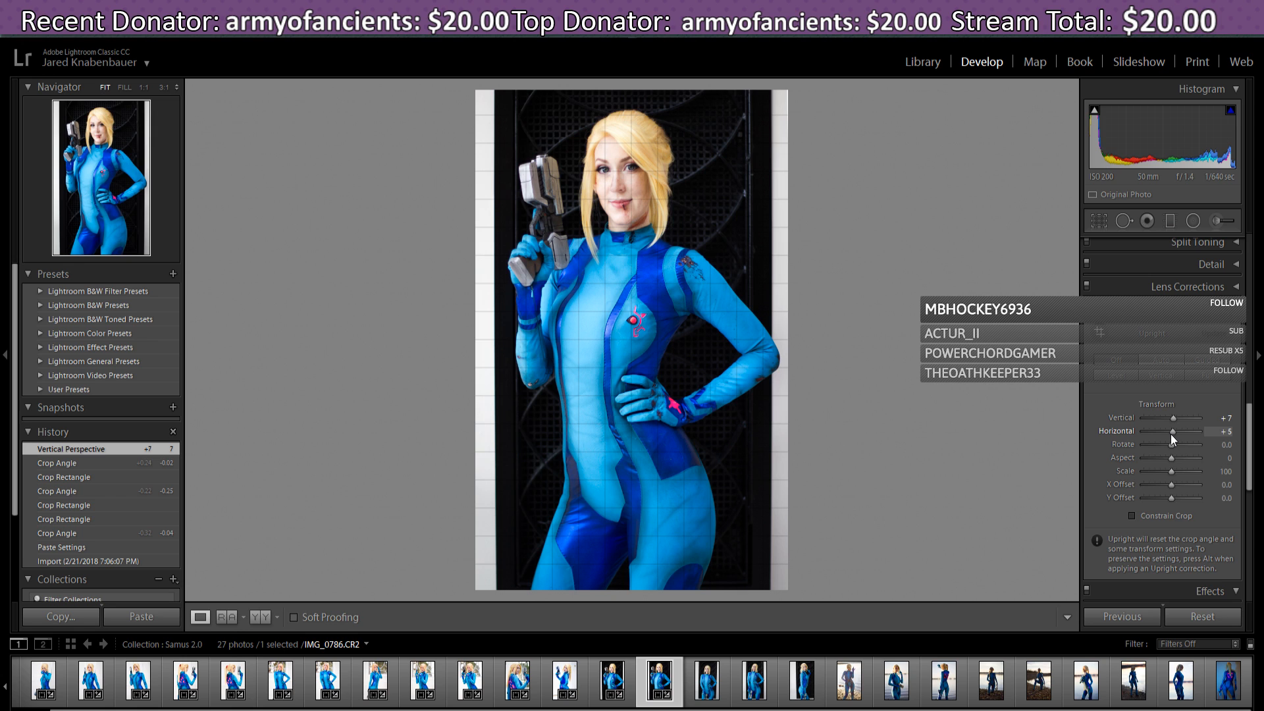
scroll(1172, 434, "up", 5)
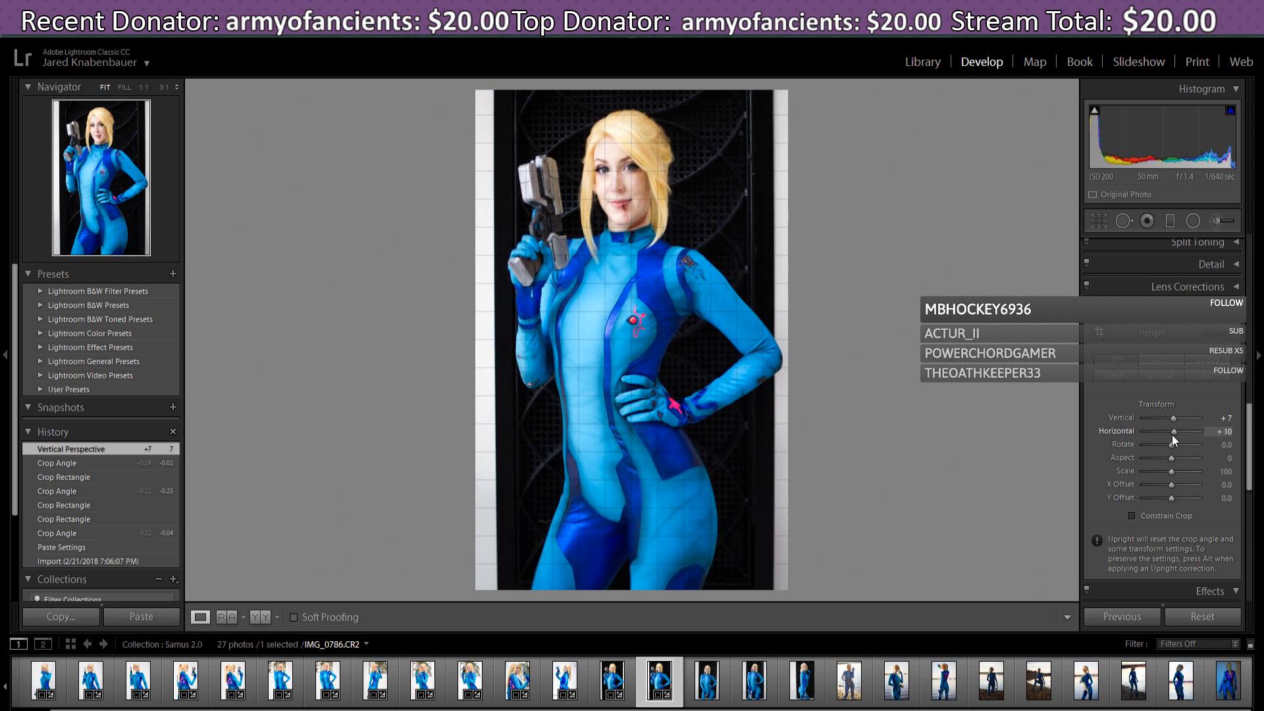
scroll(1172, 435, "down", 5)
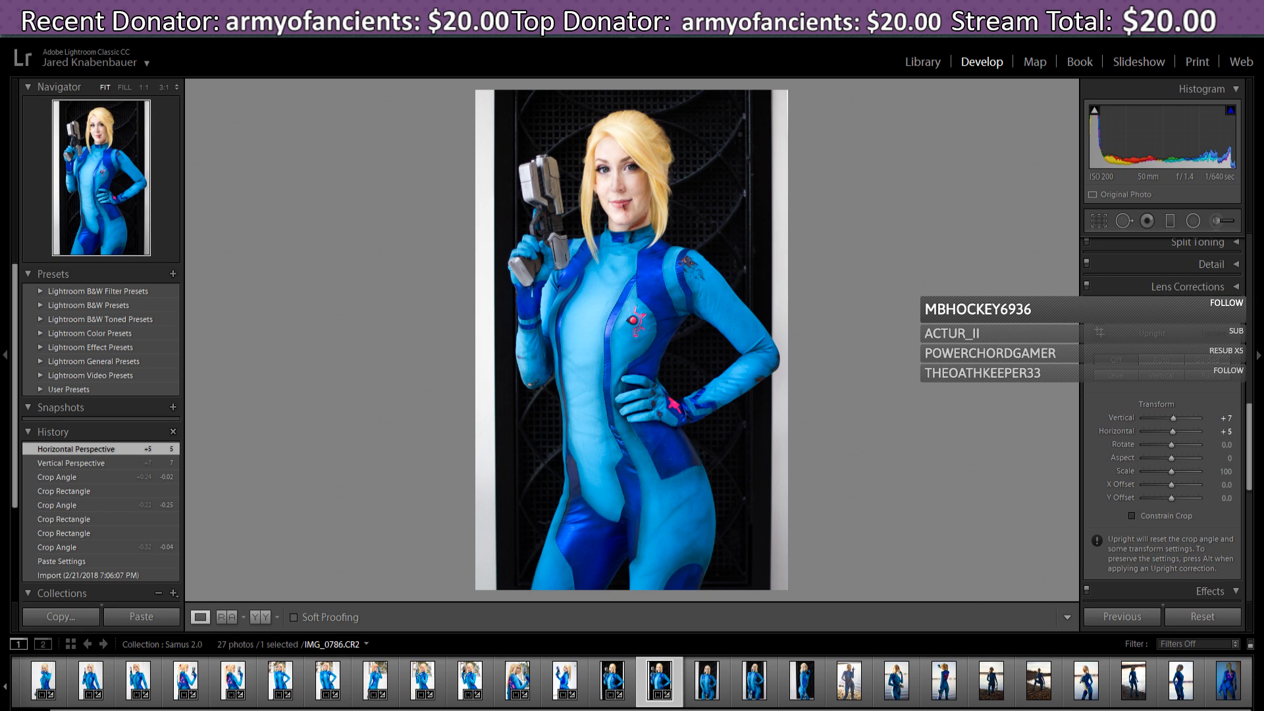
- Straighten IMG_0786 slightly, nudge it down, pull in the bottom-left corner, and apply
scroll(1252, 473, "down", 5)
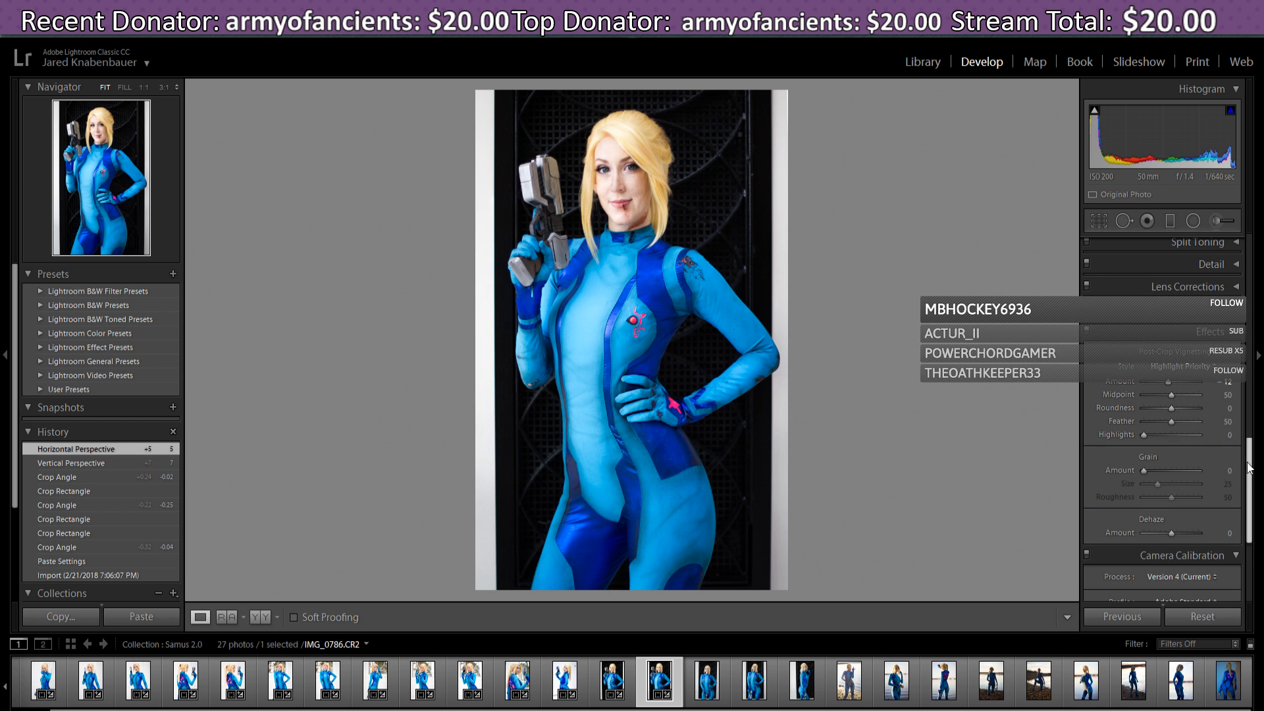
scroll(1251, 473, "down", 2)
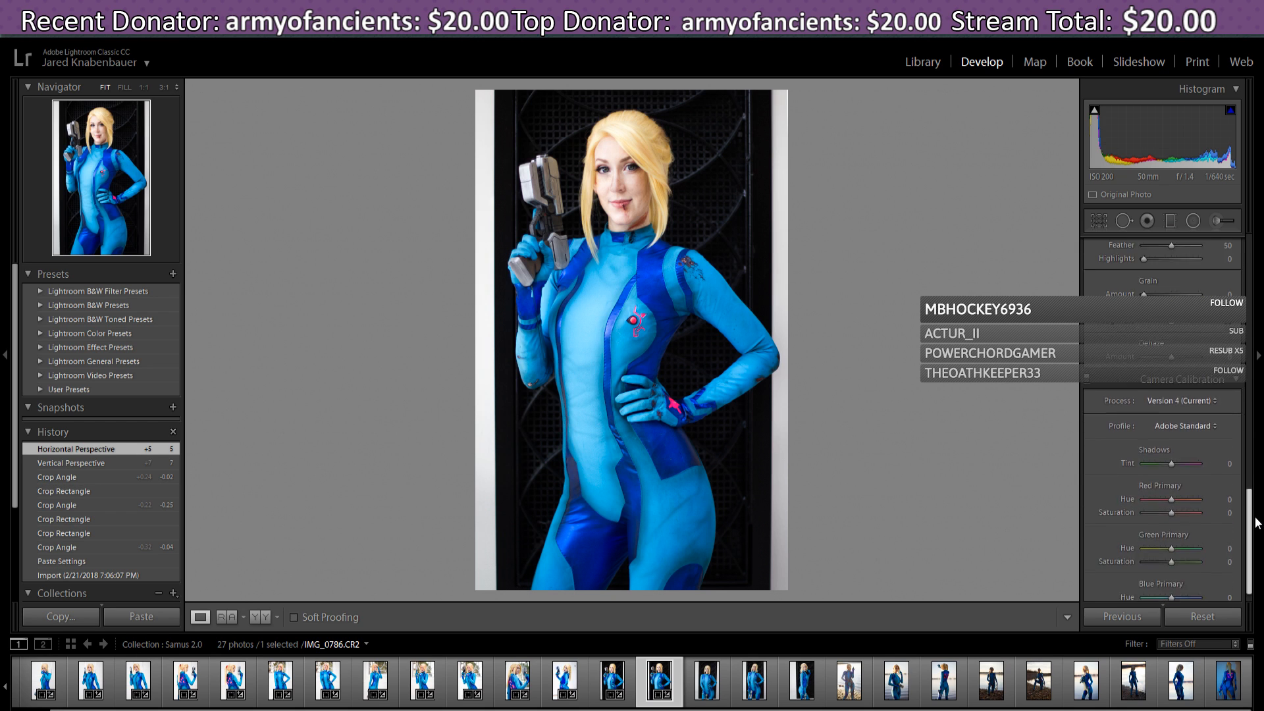
scroll(1162, 395, "up", 7)
left_click(1099, 220)
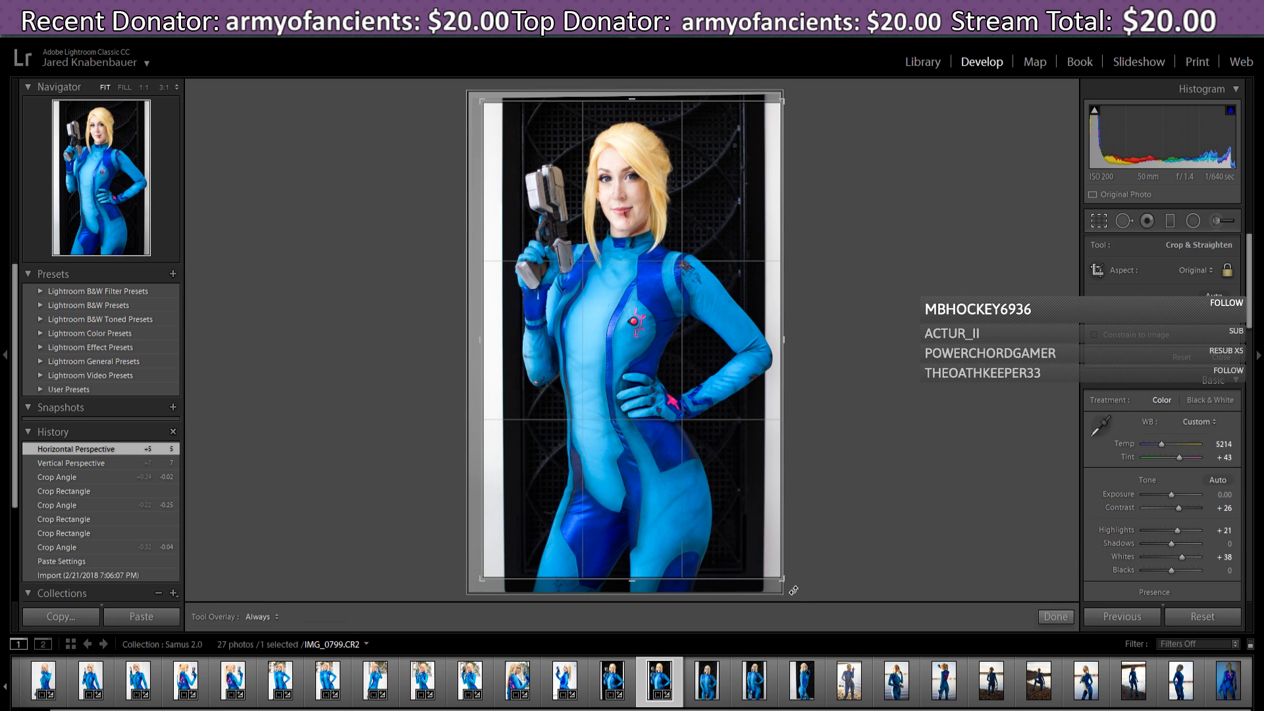
left_click_drag(796, 583, 797, 584)
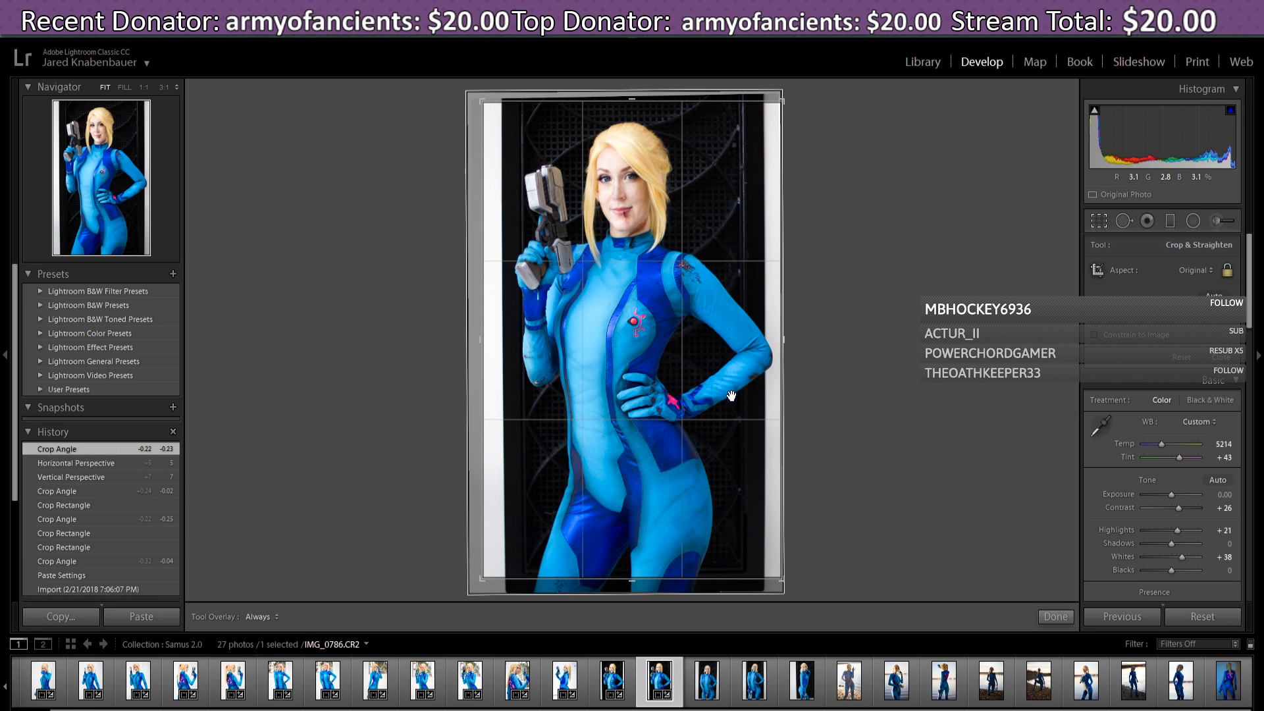
left_click_drag(729, 389, 728, 389)
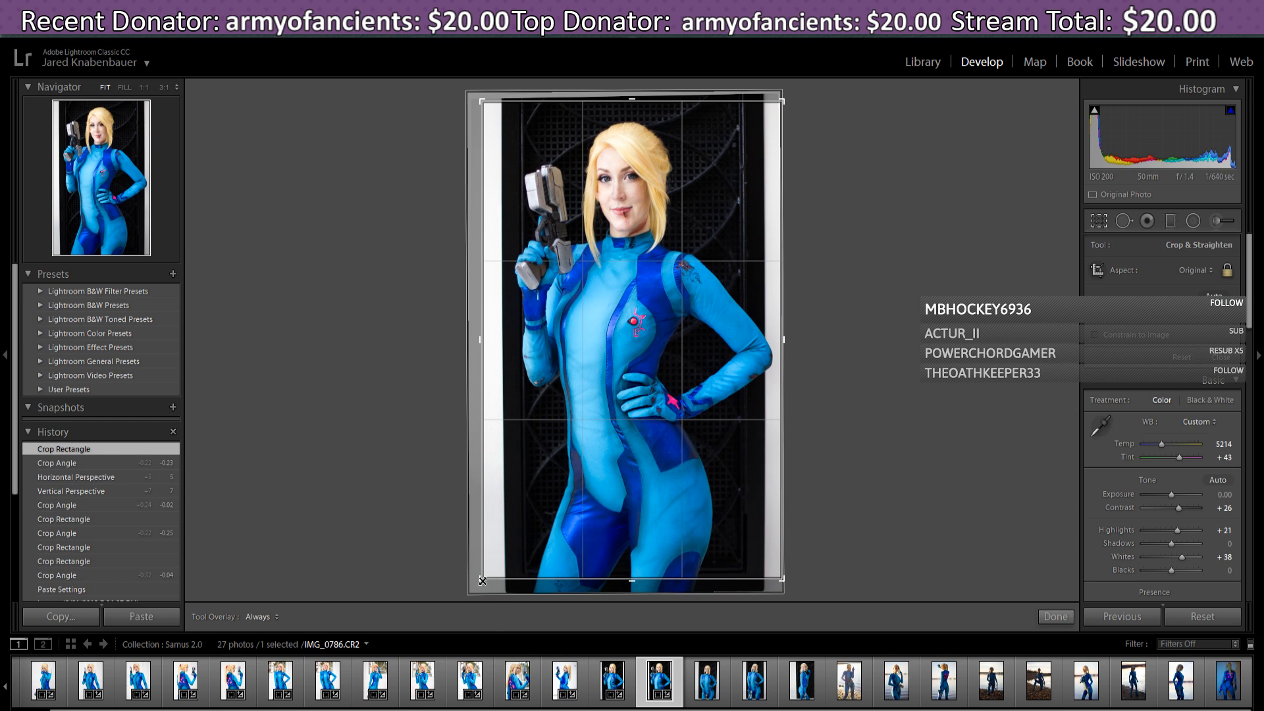
left_click_drag(483, 581, 485, 578)
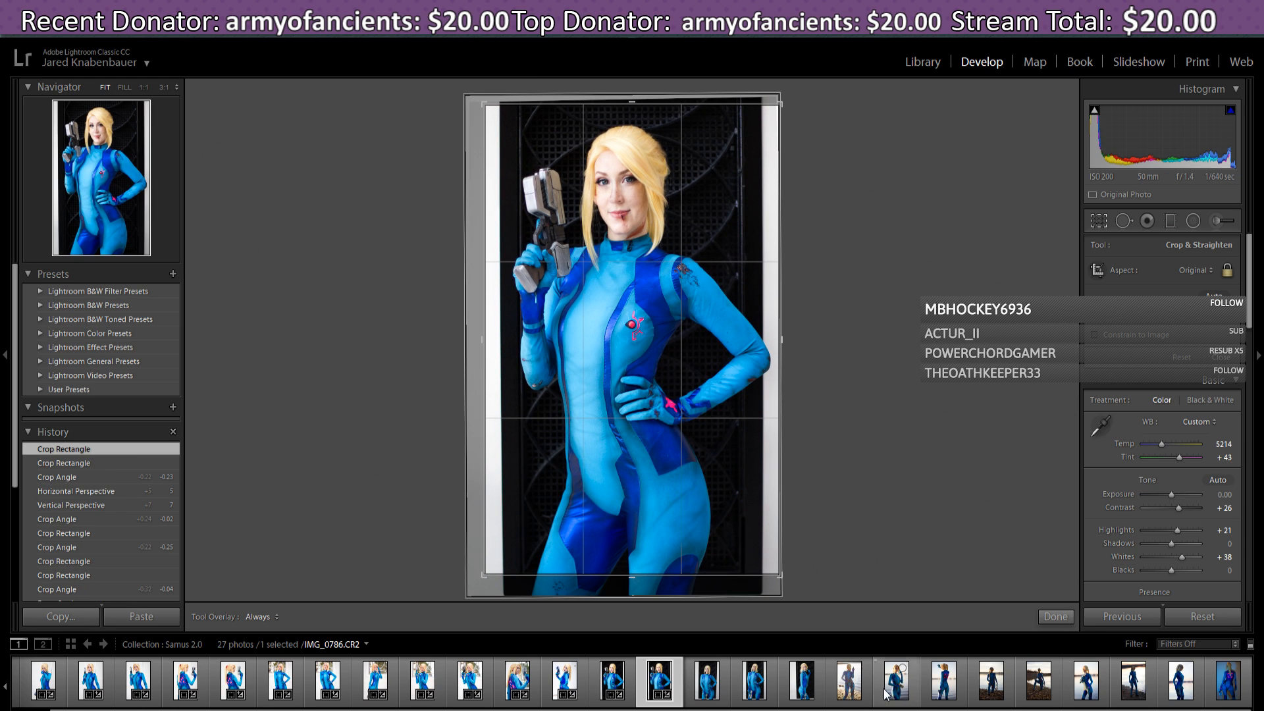
left_click(1055, 617)
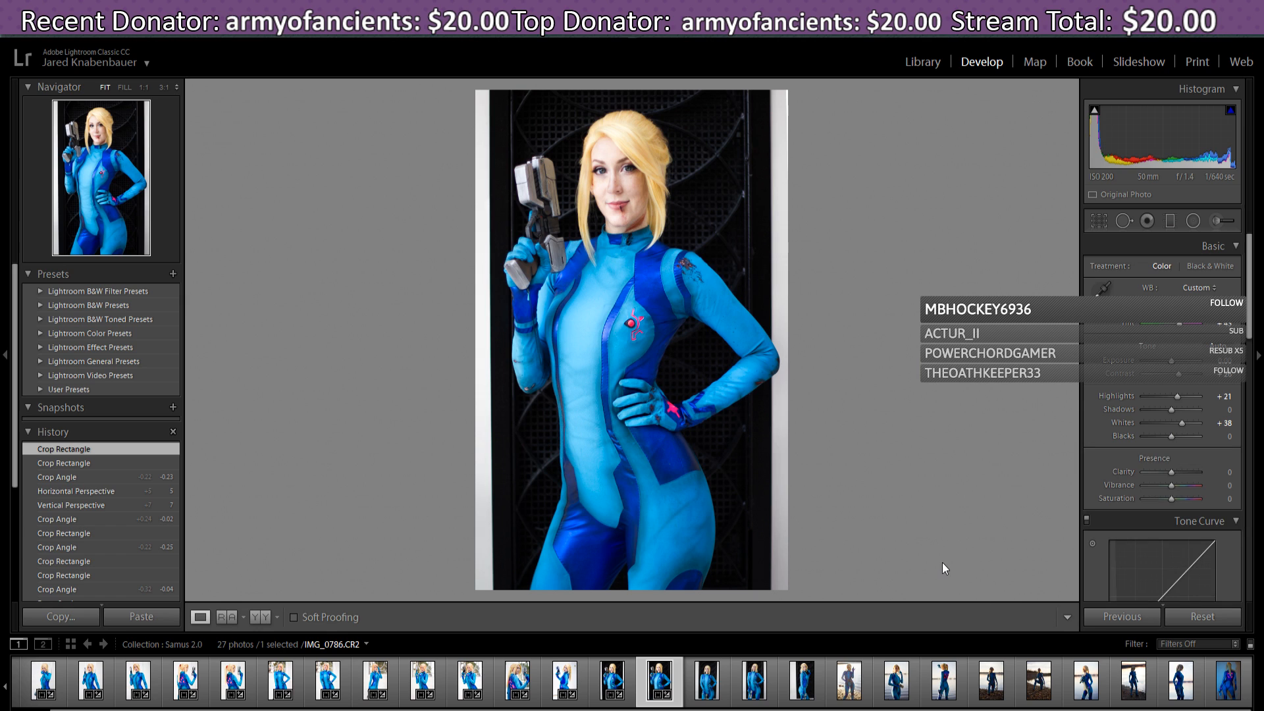
- Rotate the photo slightly clockwise and reapply the crop
left_click(1099, 221)
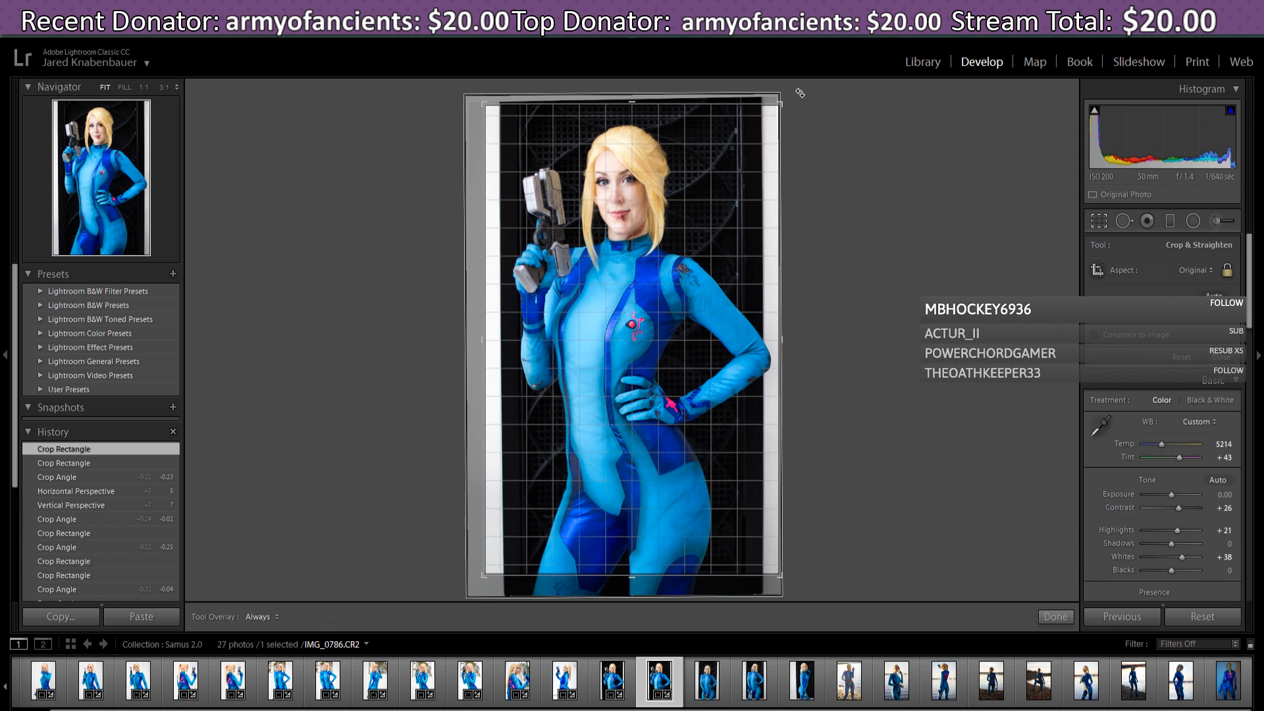
left_click_drag(800, 93, 801, 94)
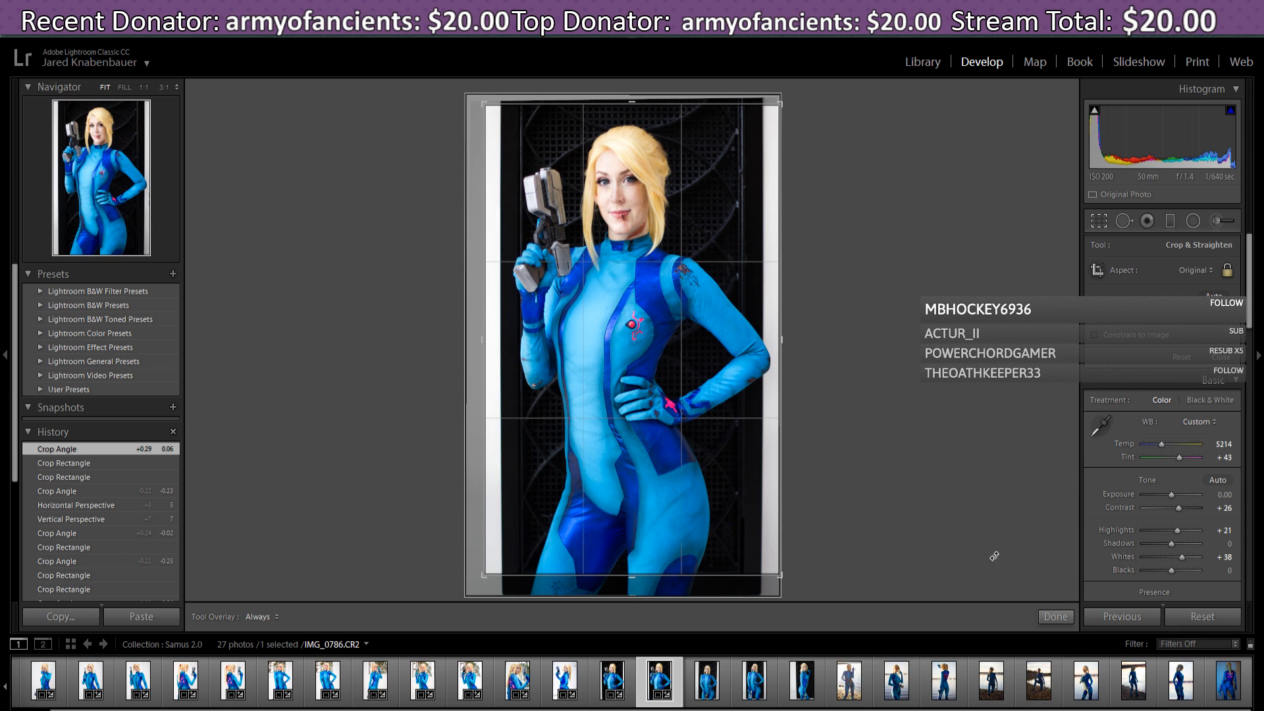
left_click(1056, 617)
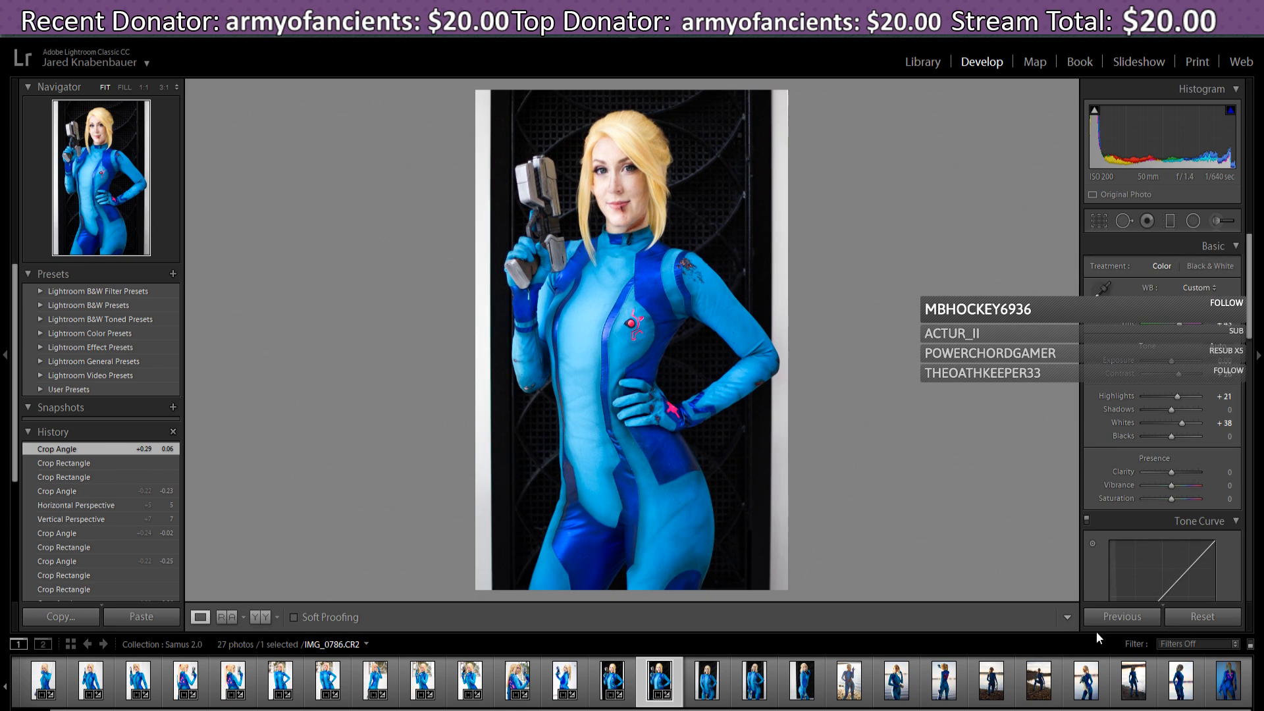
- Shift the photo right, tighten top-left and bottom-left corners, nudge it down, and finish at 0.06 angle
left_click(1099, 220)
left_click_drag(705, 340, 708, 342)
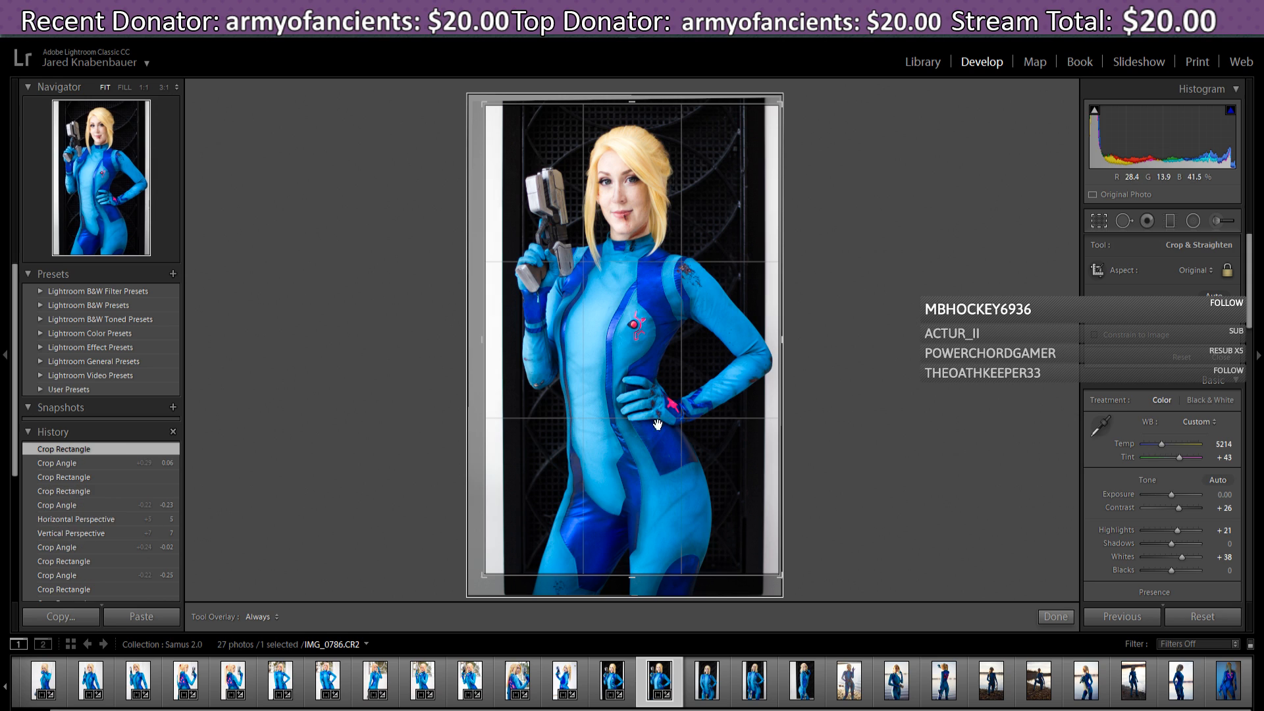
left_click_drag(483, 104, 484, 106)
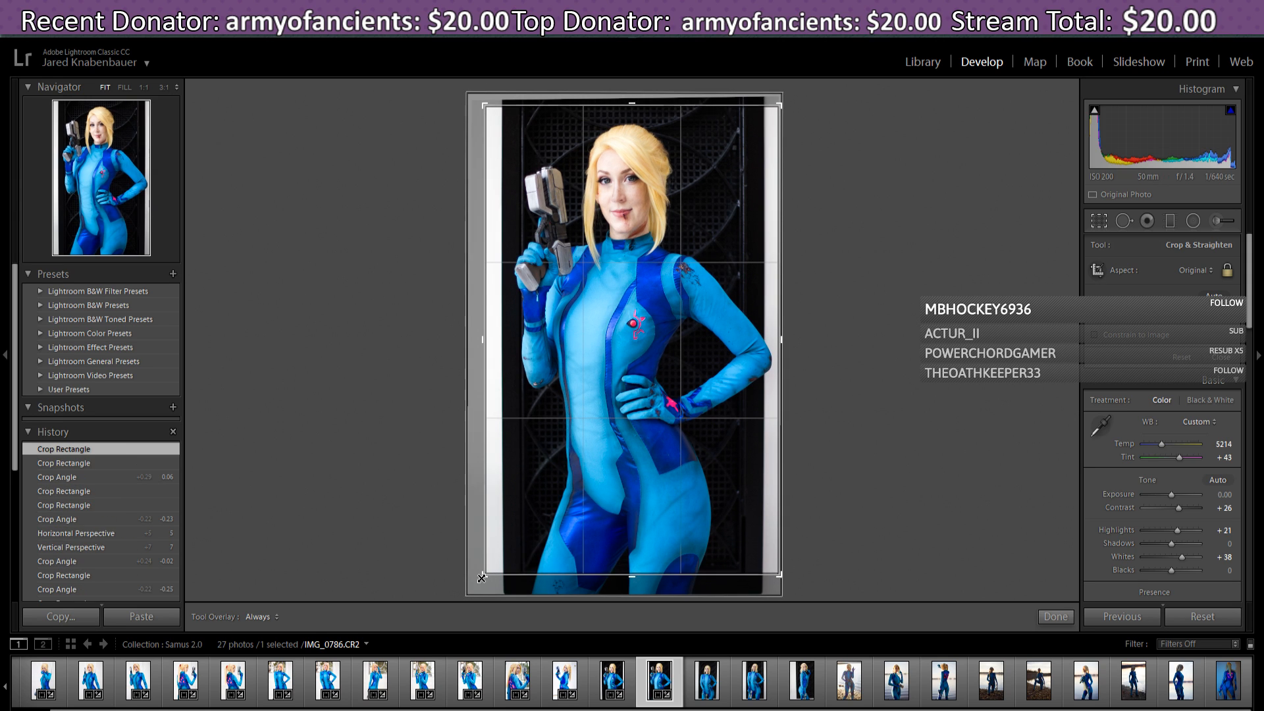
left_click_drag(483, 577, 485, 579)
left_click_drag(484, 580, 485, 579)
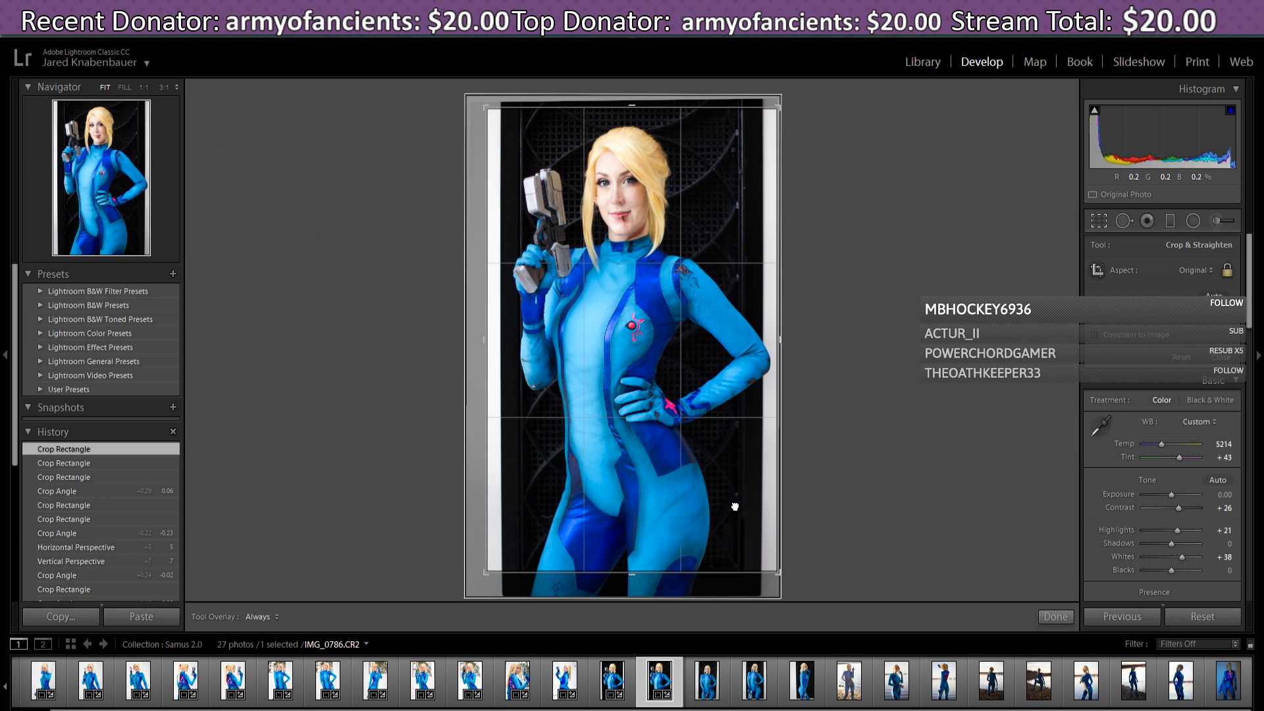
left_click_drag(734, 507, 735, 507)
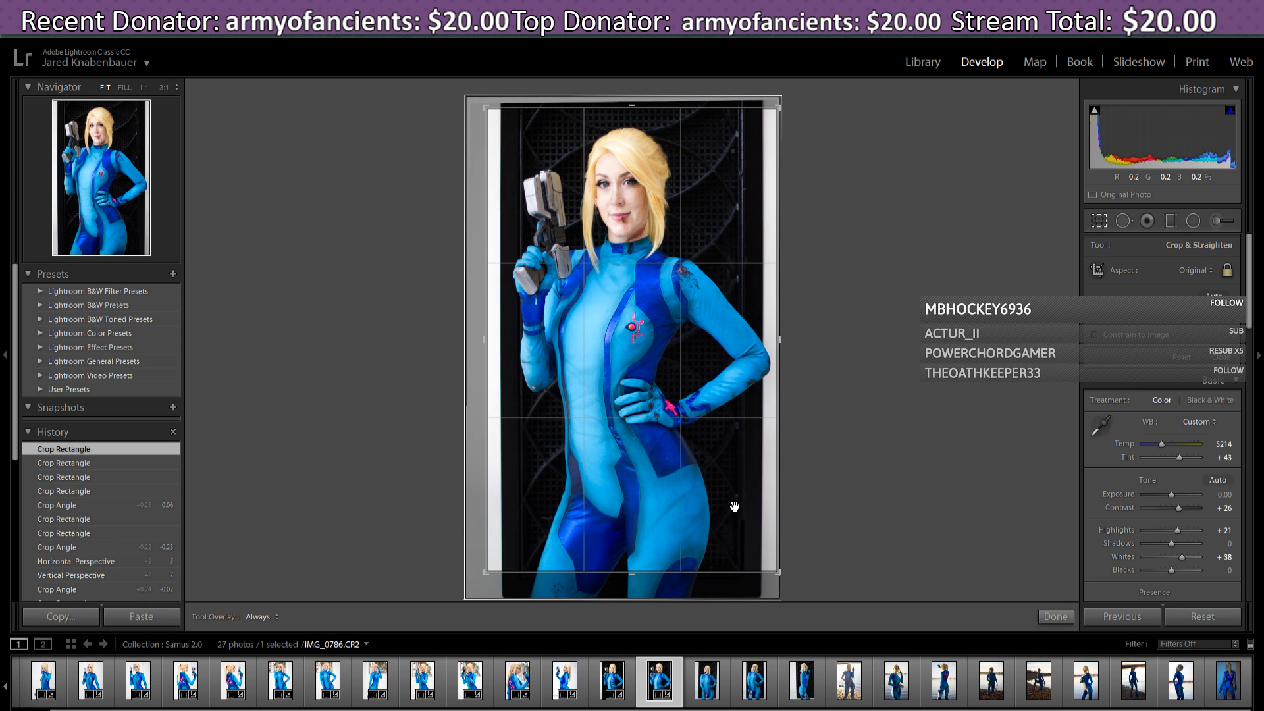
left_click(1061, 622)
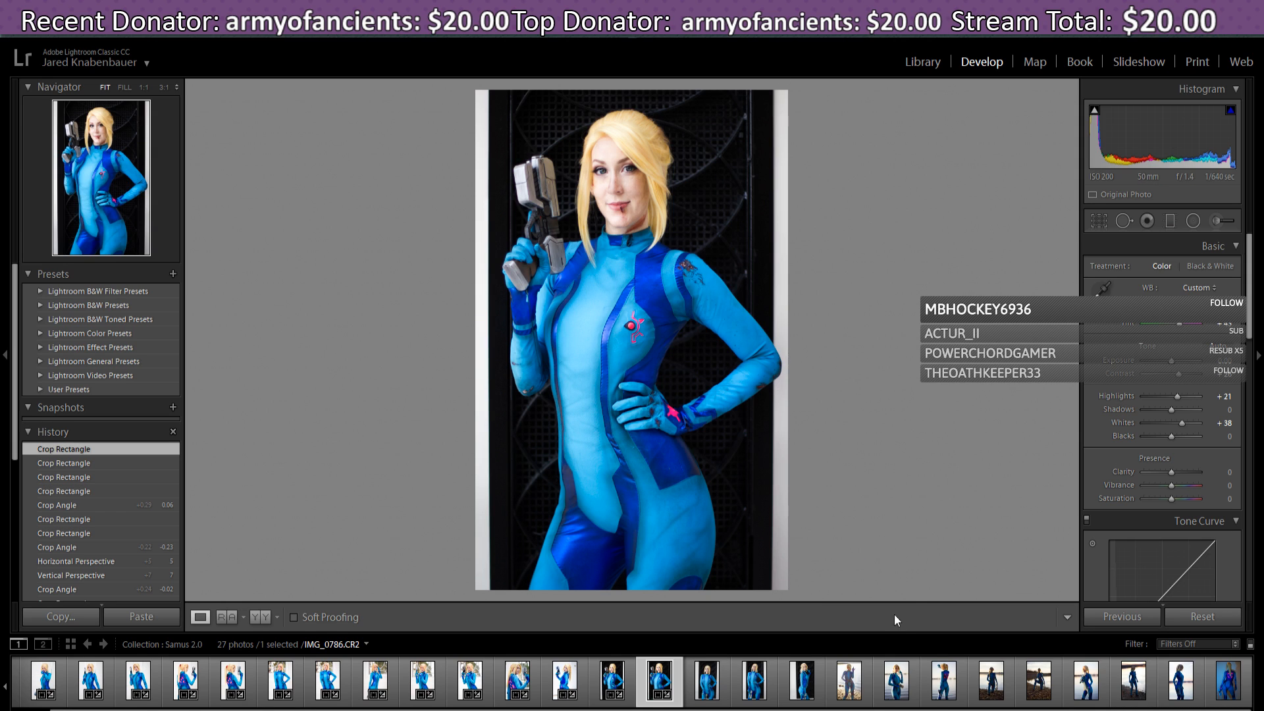
- Switch to IMG_0785 and give it Vertical +7 and Horizontal +5 perspective correction
left_click(622, 683)
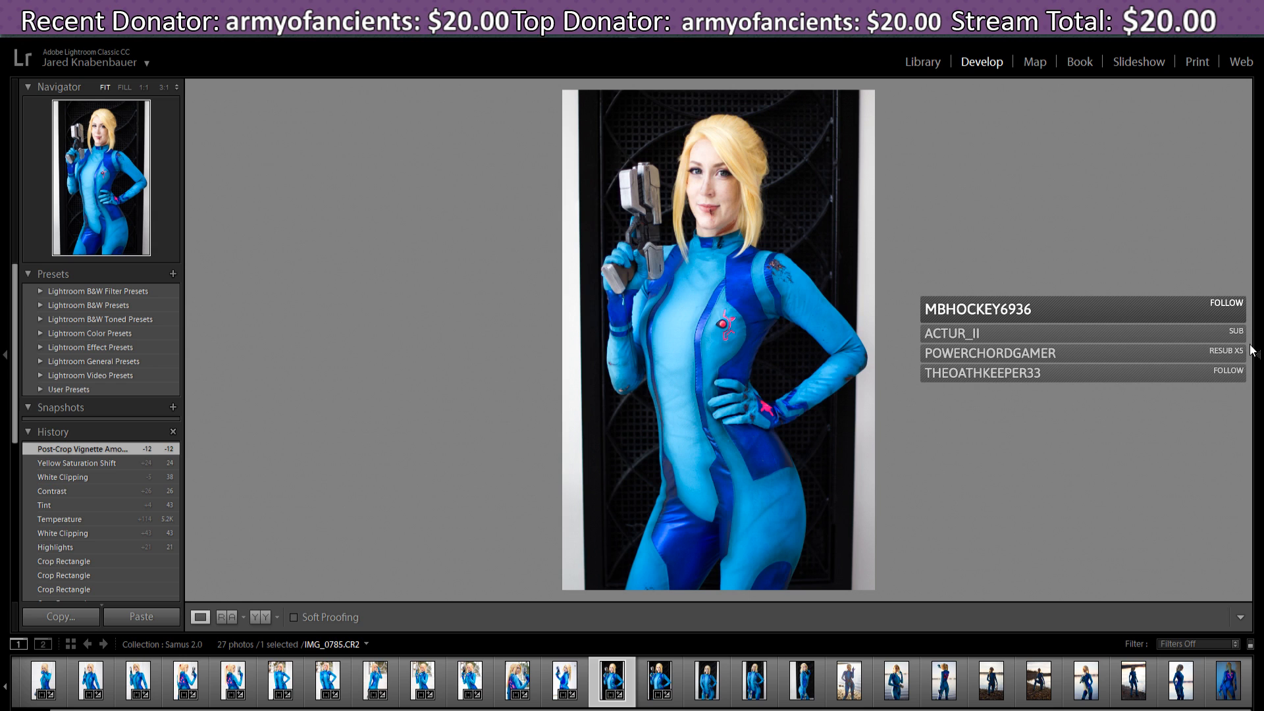
left_click_drag(1249, 360, 1247, 491)
left_click(1235, 468)
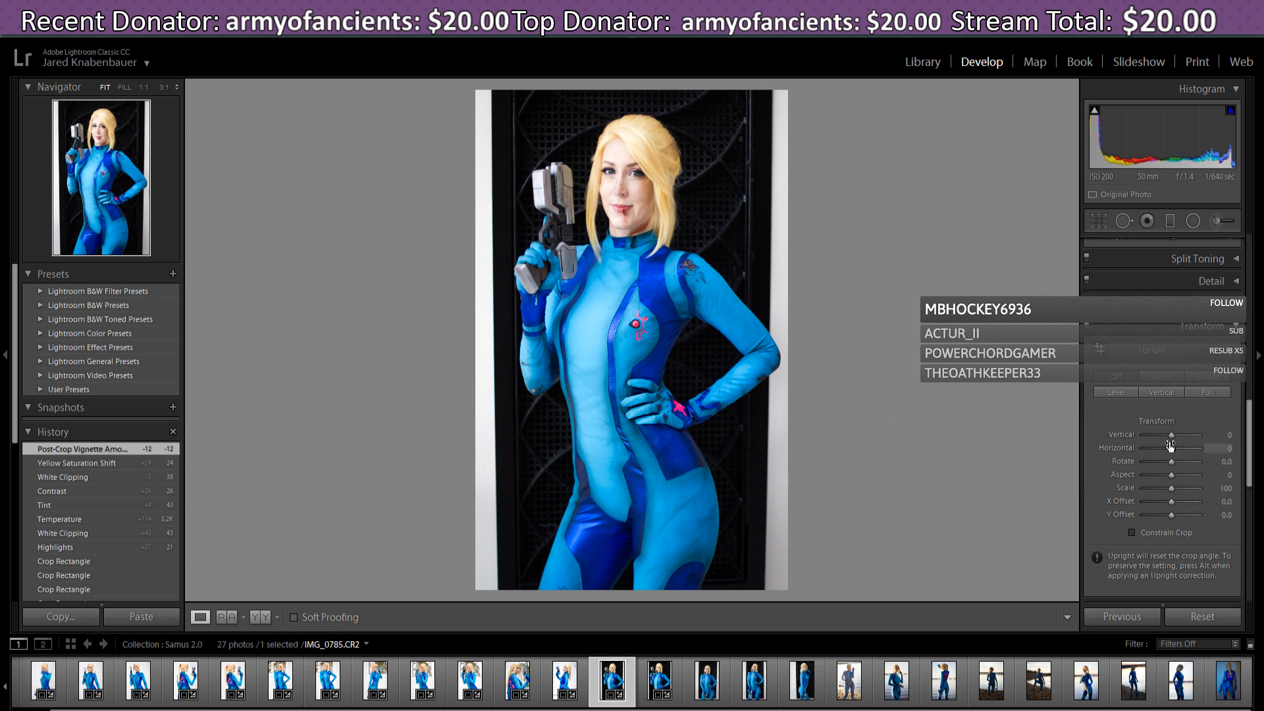
left_click_drag(1173, 449, 1173, 436)
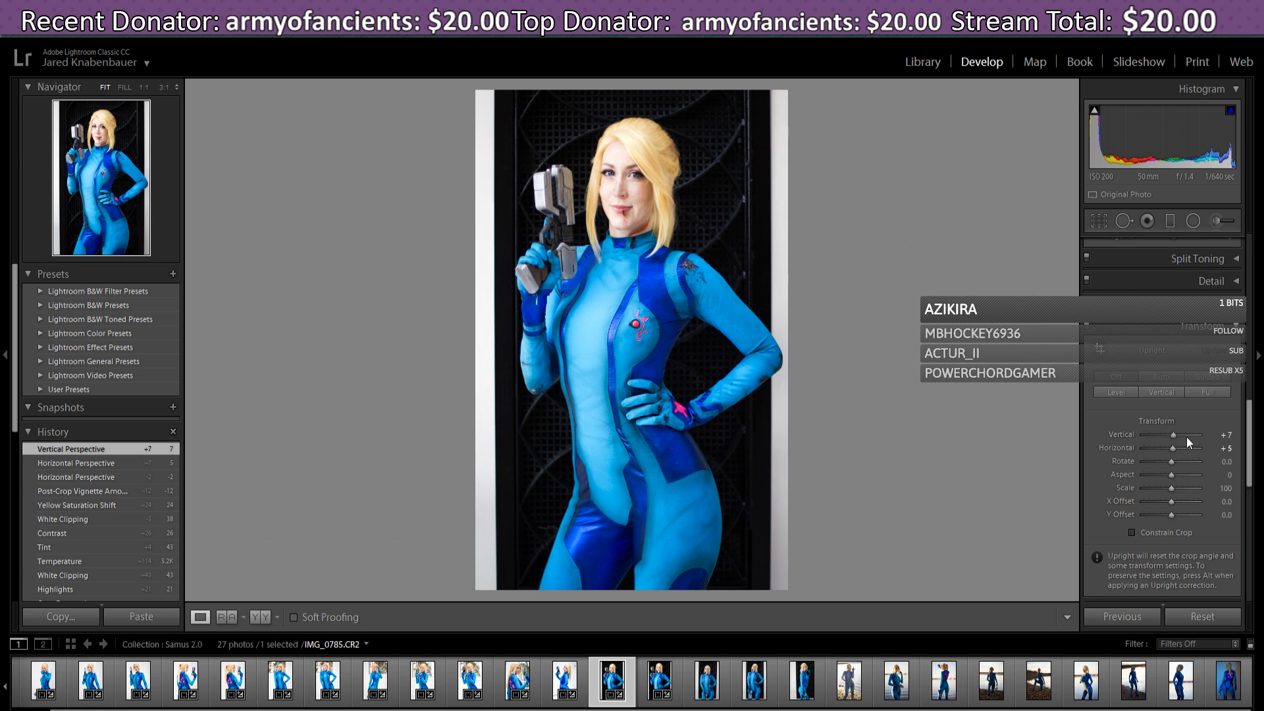
- Re-straighten IMG_0785 to a 0.49 angle, tighten the bottom-left corner, reposition, and apply
left_click(1098, 220)
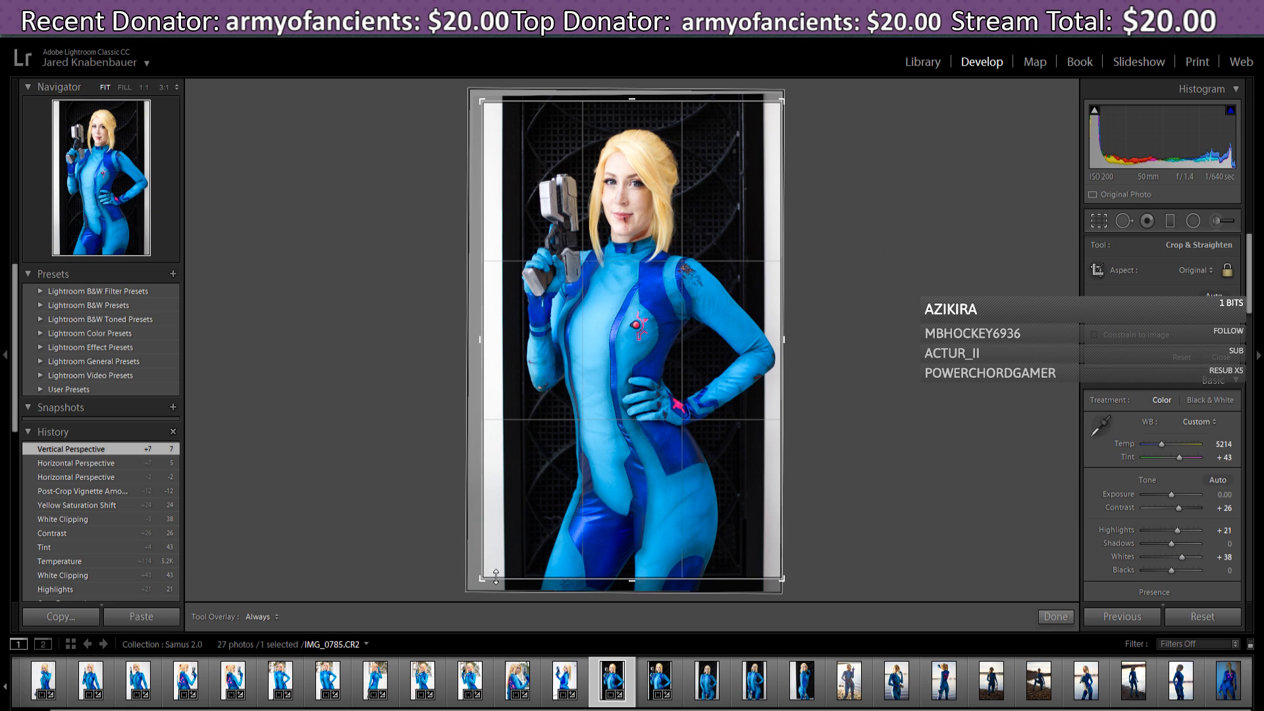
left_click_drag(482, 581, 484, 581)
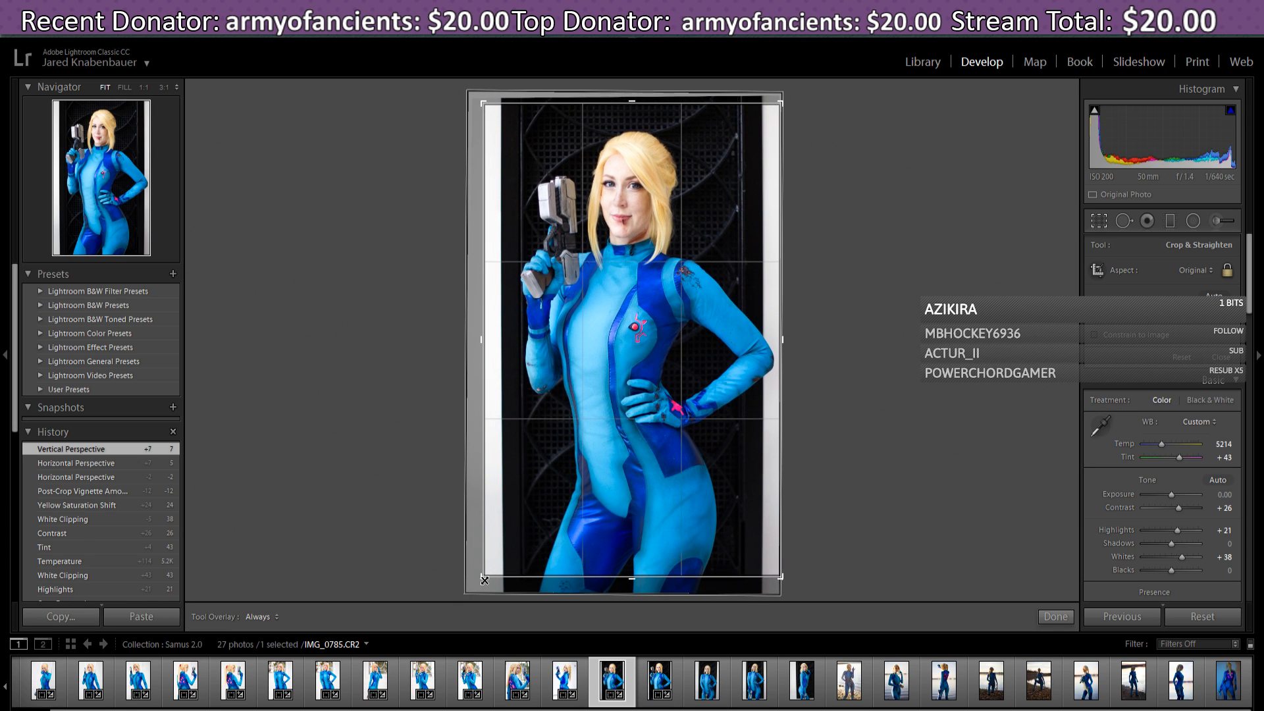
left_click_drag(796, 582, 796, 582)
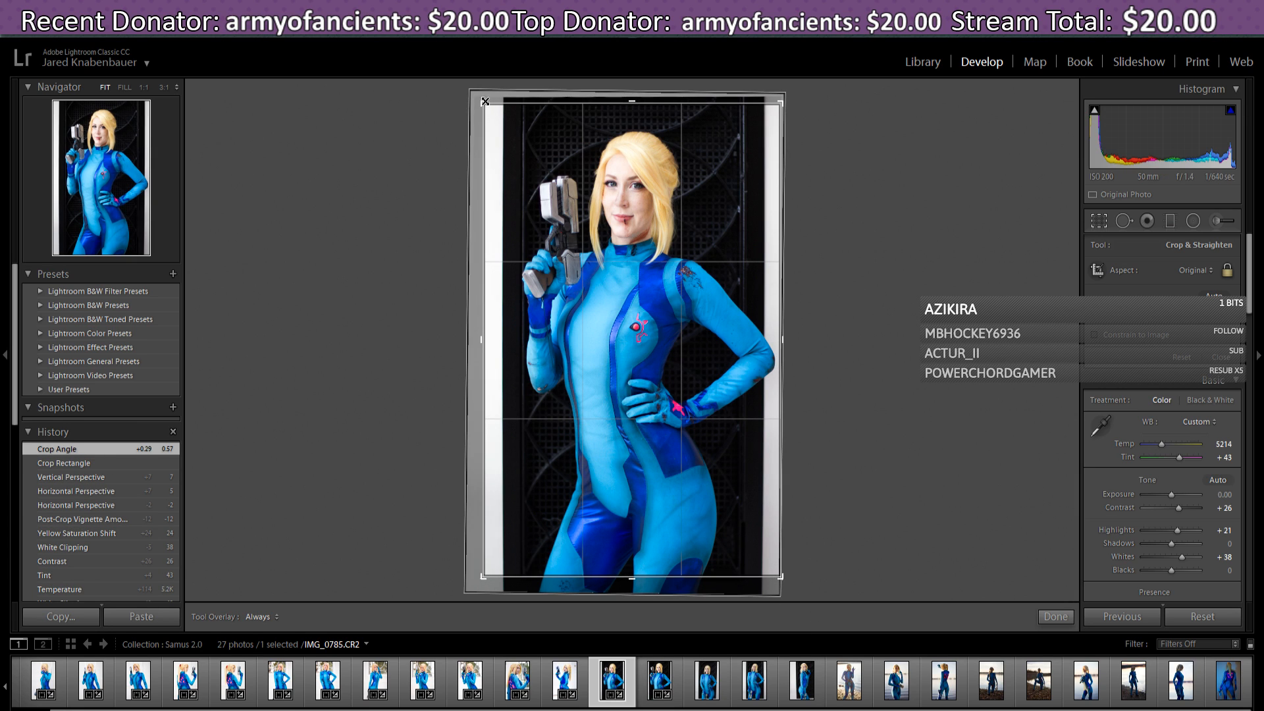
left_click_drag(486, 580, 488, 578)
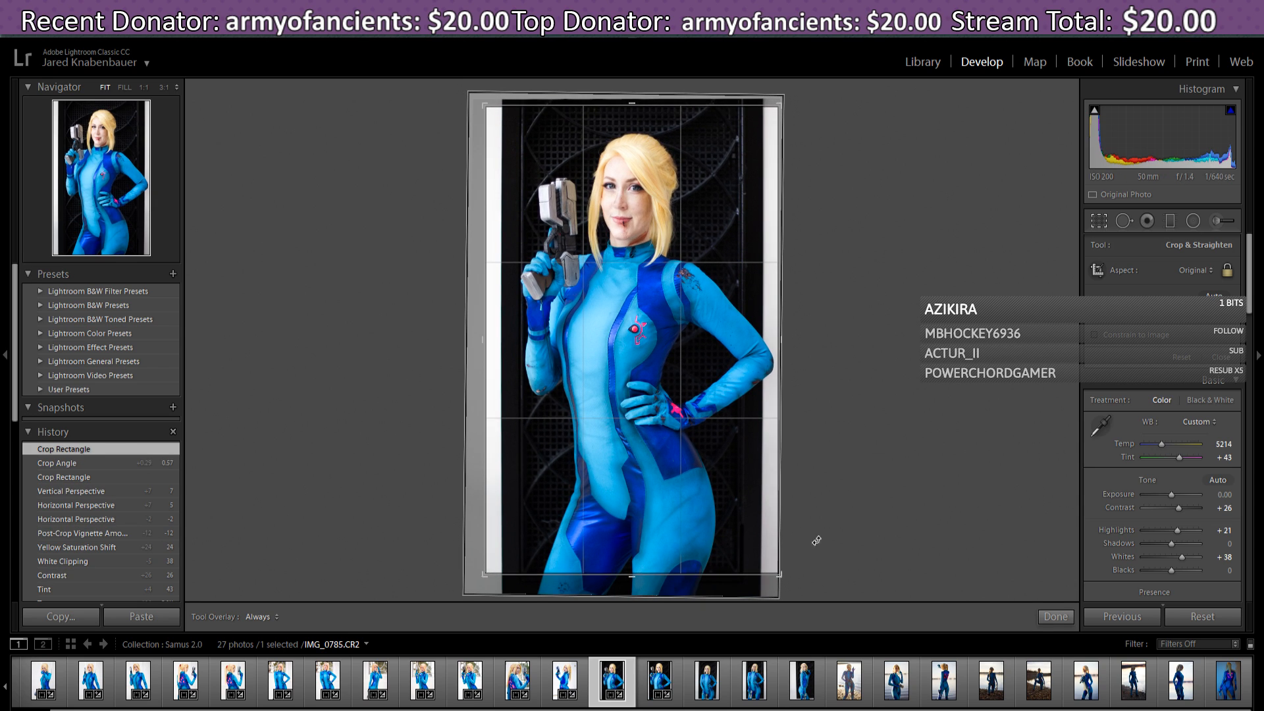
left_click_drag(797, 100, 803, 98)
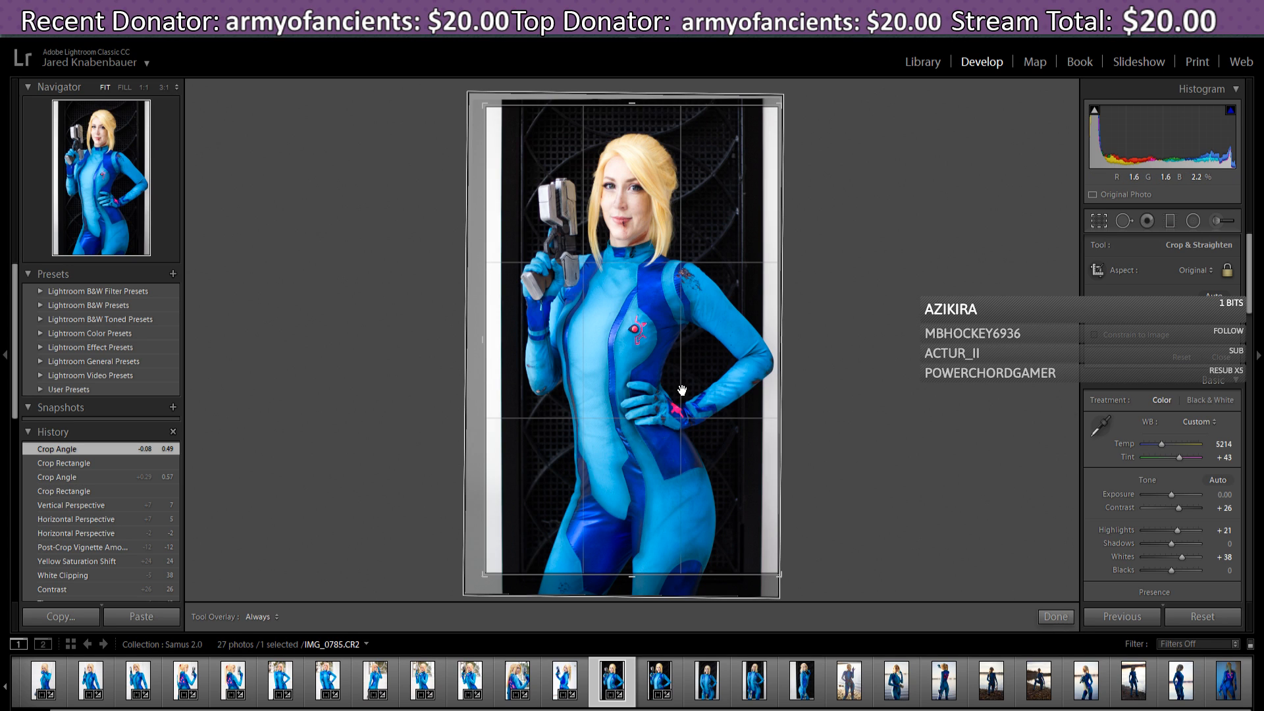
left_click_drag(683, 392, 680, 391)
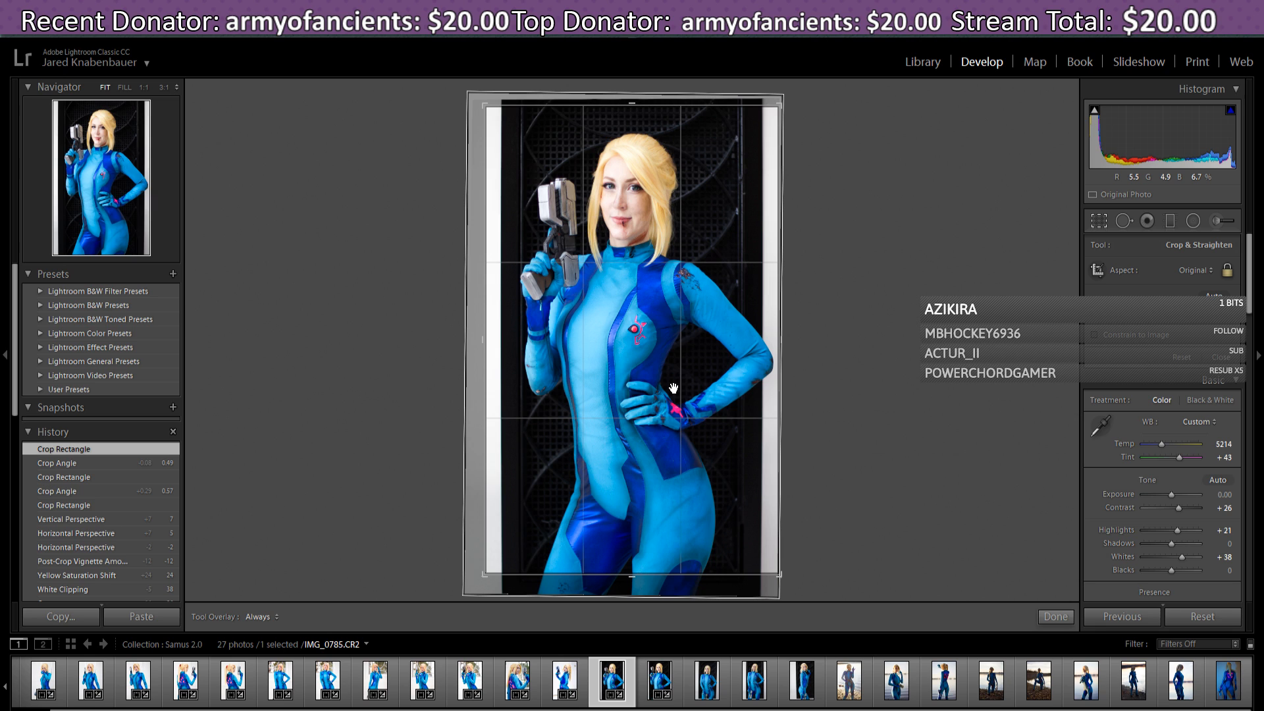
left_click_drag(674, 390, 675, 390)
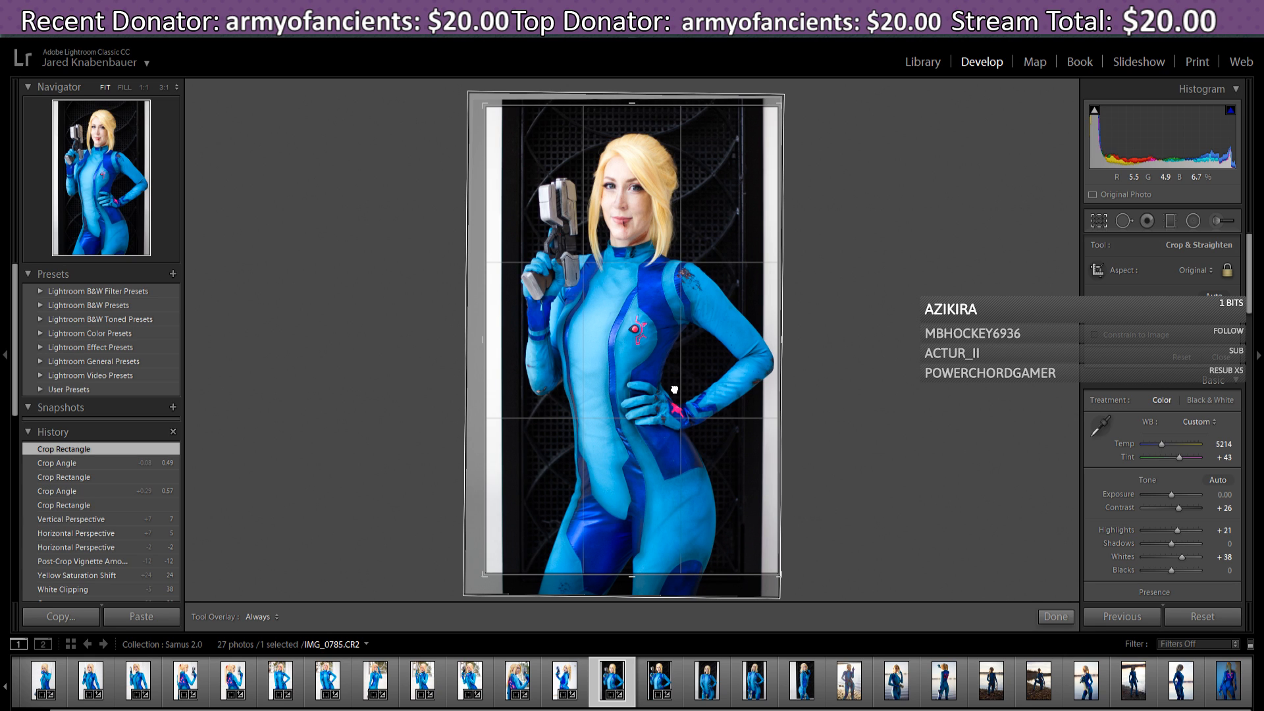
left_click(1055, 617)
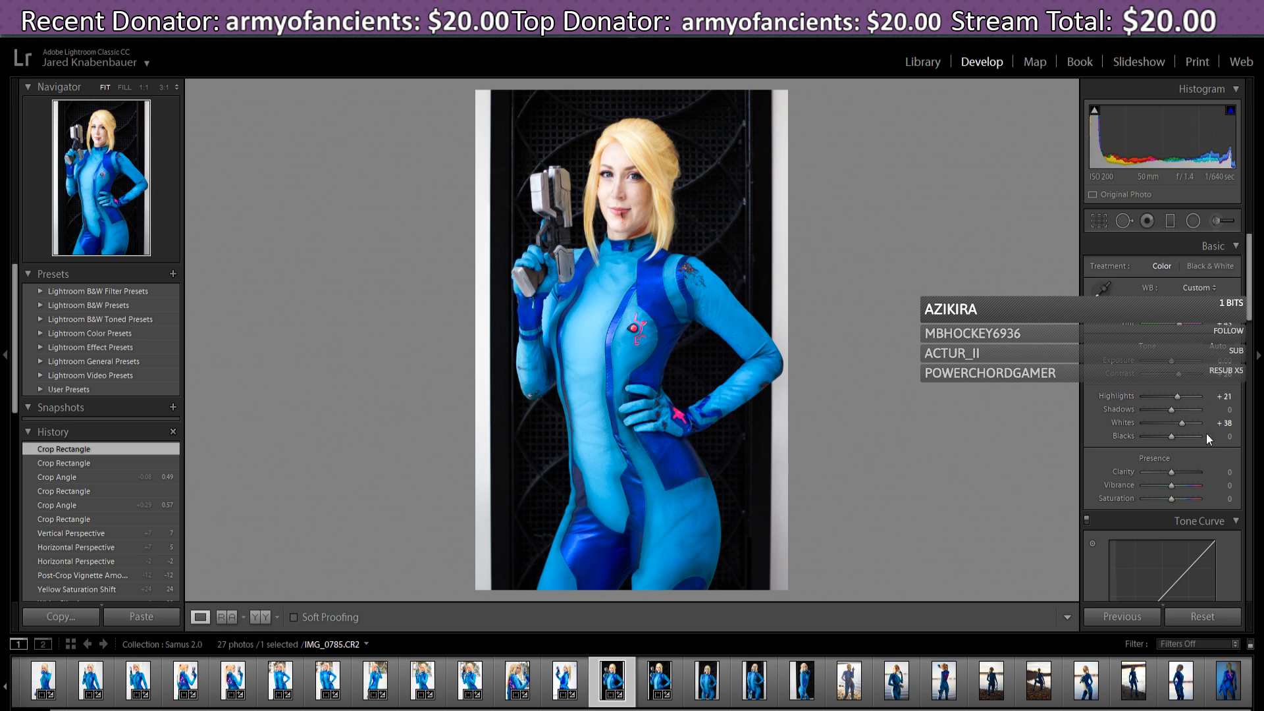
- Open IMG_0796 and paste the previous photo's settings onto it
scroll(1209, 439, "down", 2)
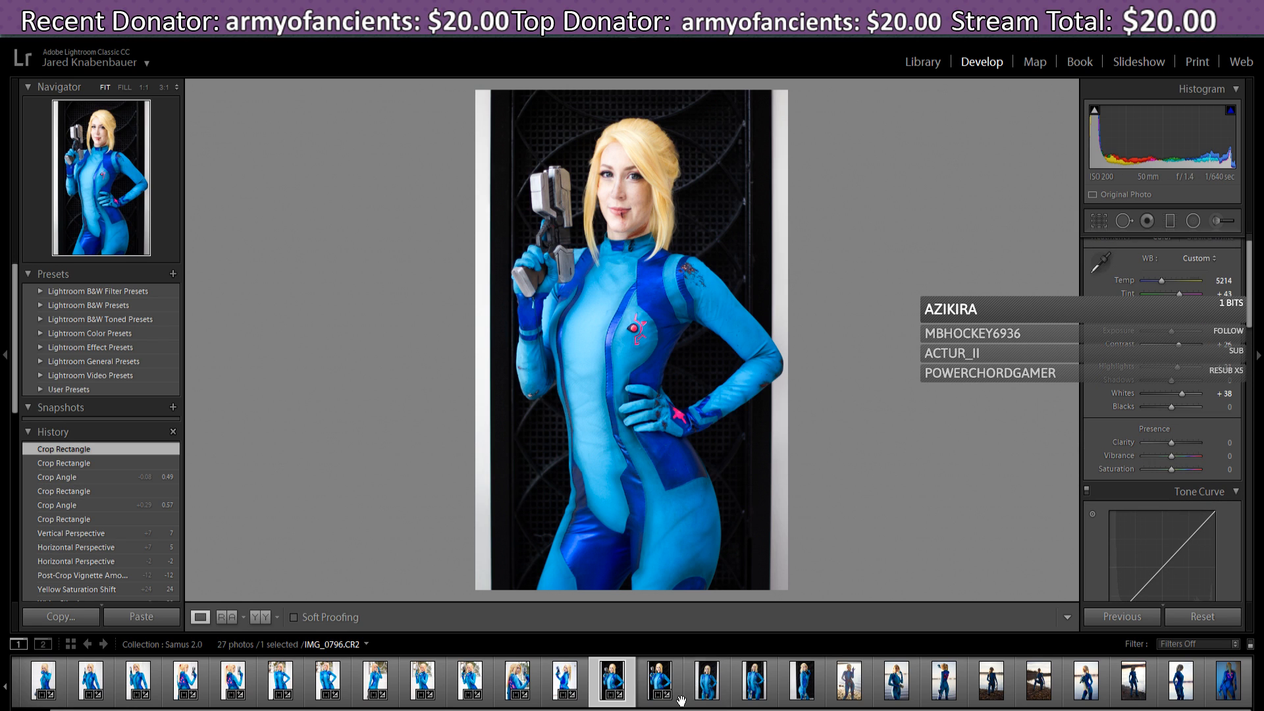
left_click(706, 681)
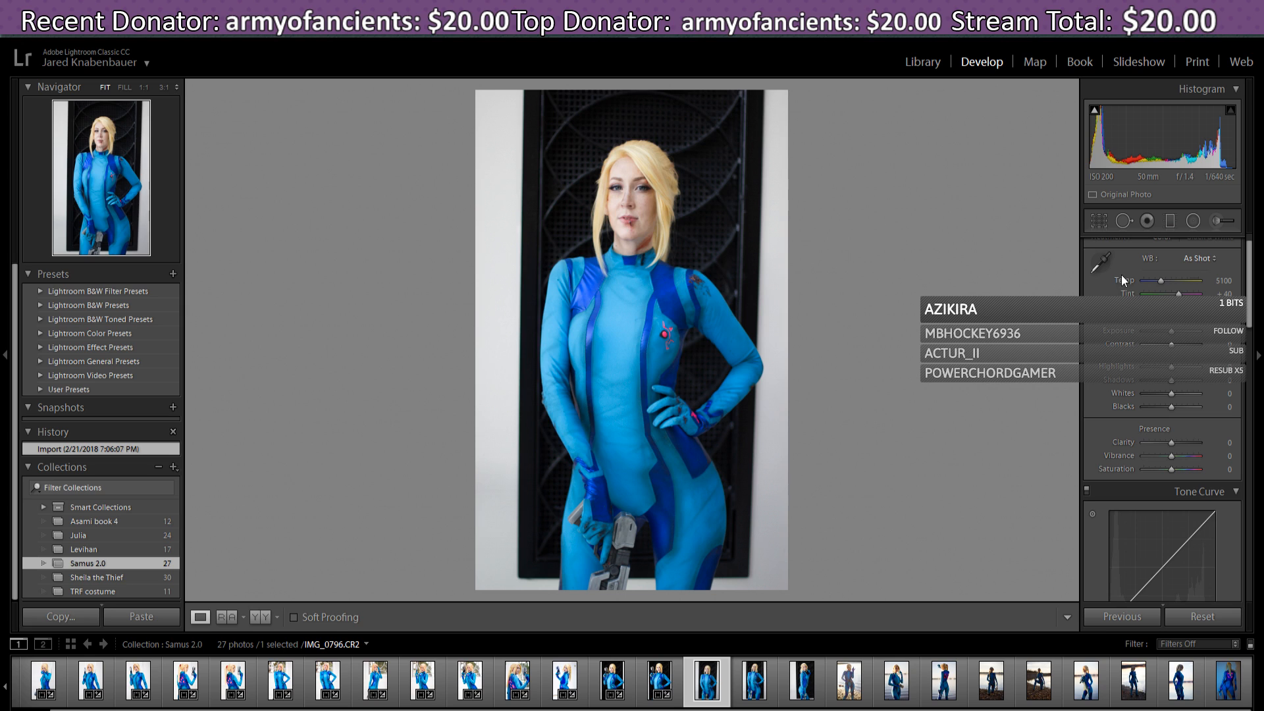
left_click(1127, 620)
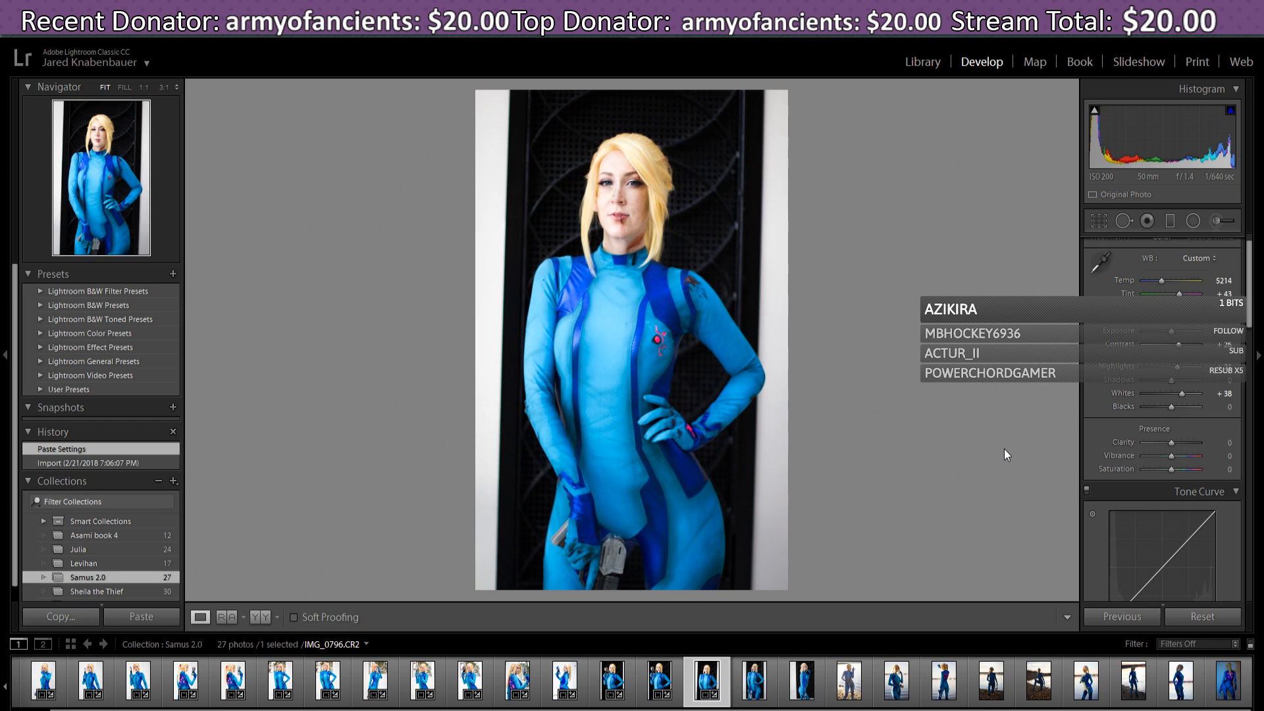
- Lower the Transform Vertical correction from +7 to +2
scroll(1254, 309, "down", 5)
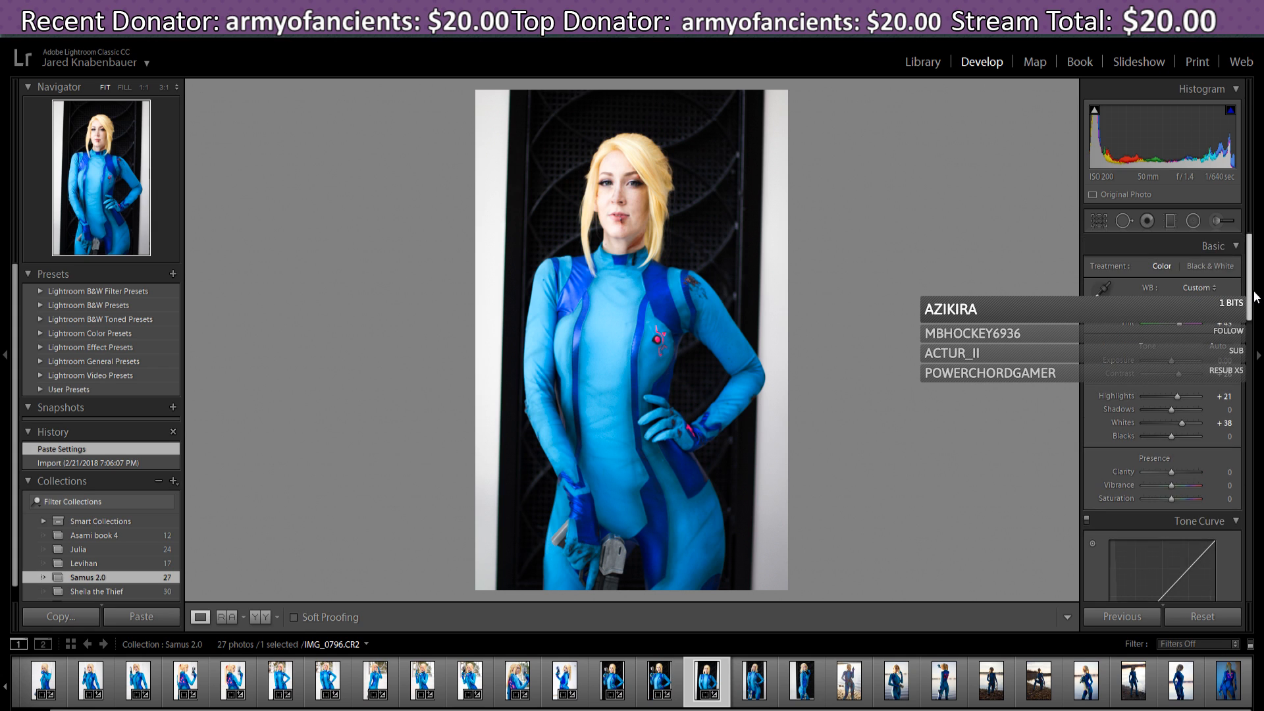
scroll(1254, 309, "down", 10)
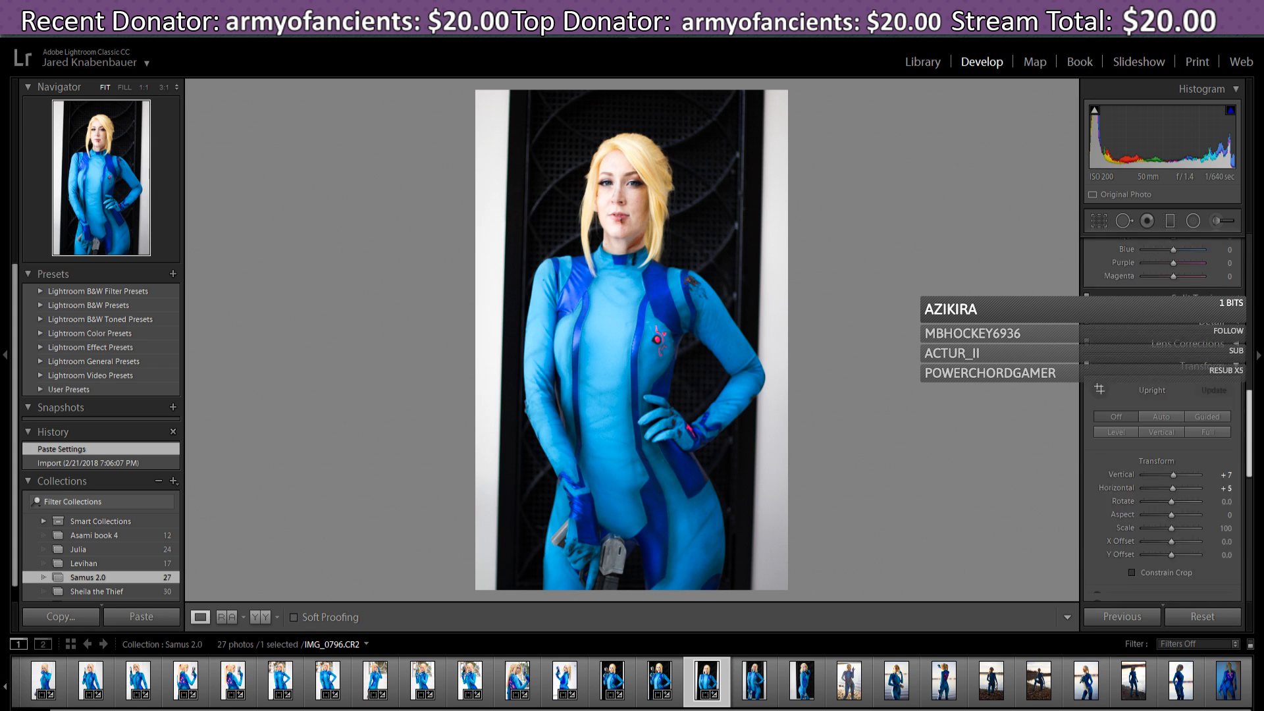
scroll(1254, 309, "down", 2)
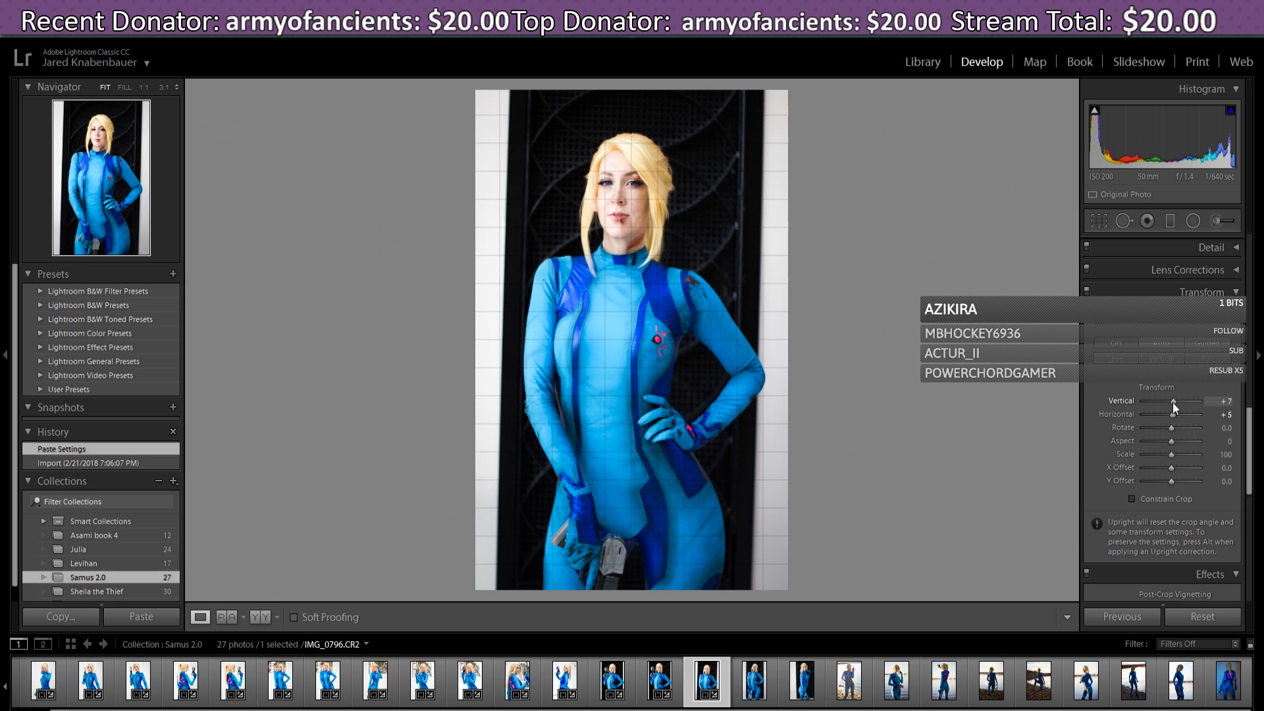
left_click_drag(1172, 402, 1171, 404)
- Reset IMG_0796's pasted crop back to the full image
key("r")
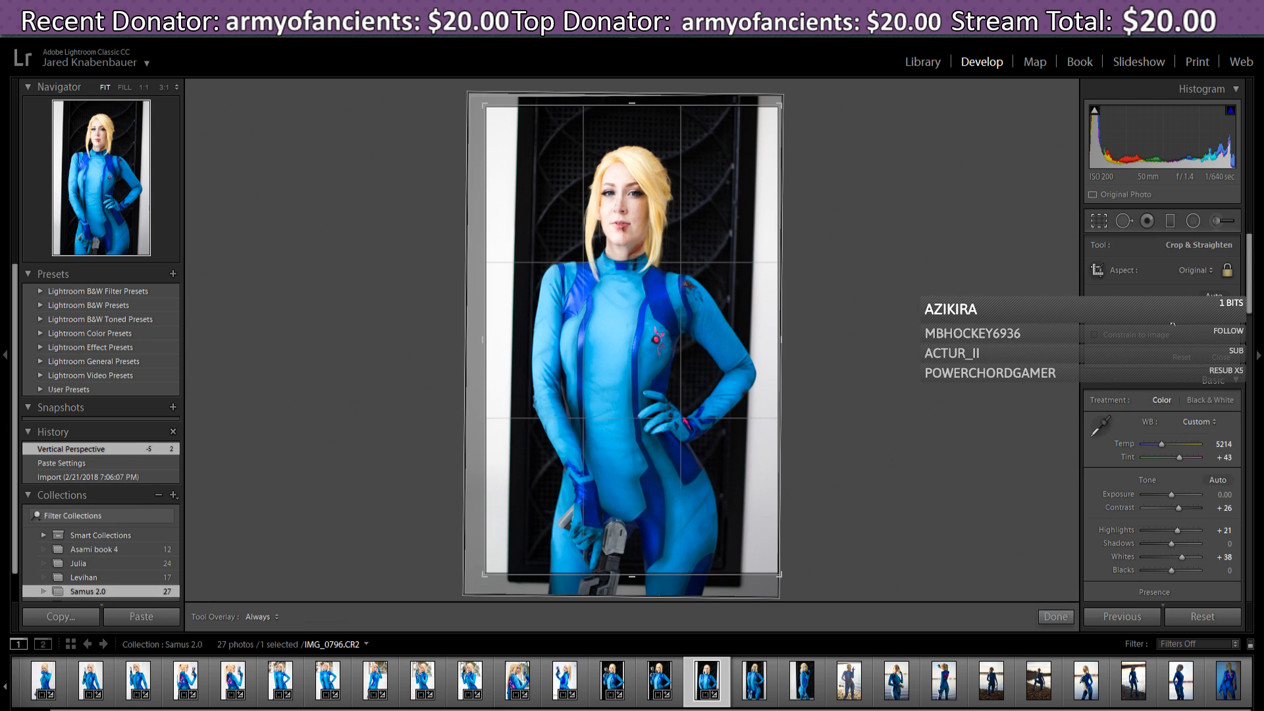
left_click(1182, 356)
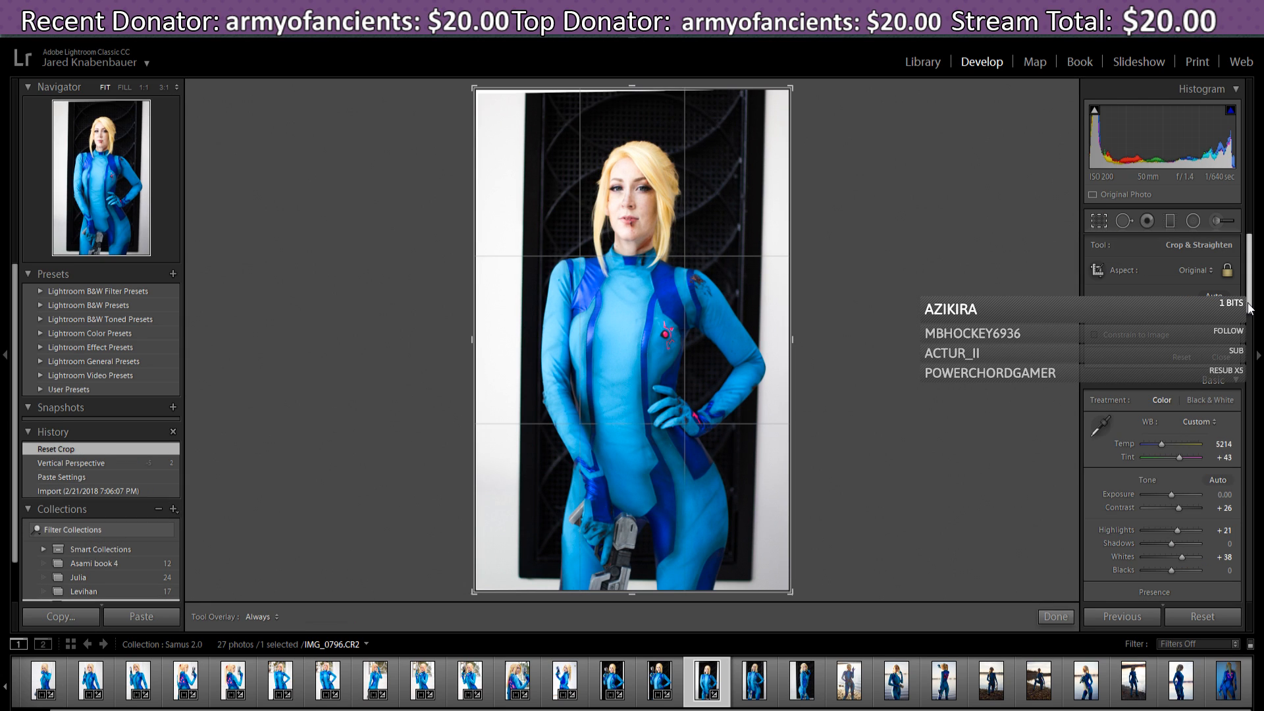
scroll(1246, 381, "down", 5)
scroll(1257, 376, "up", 2)
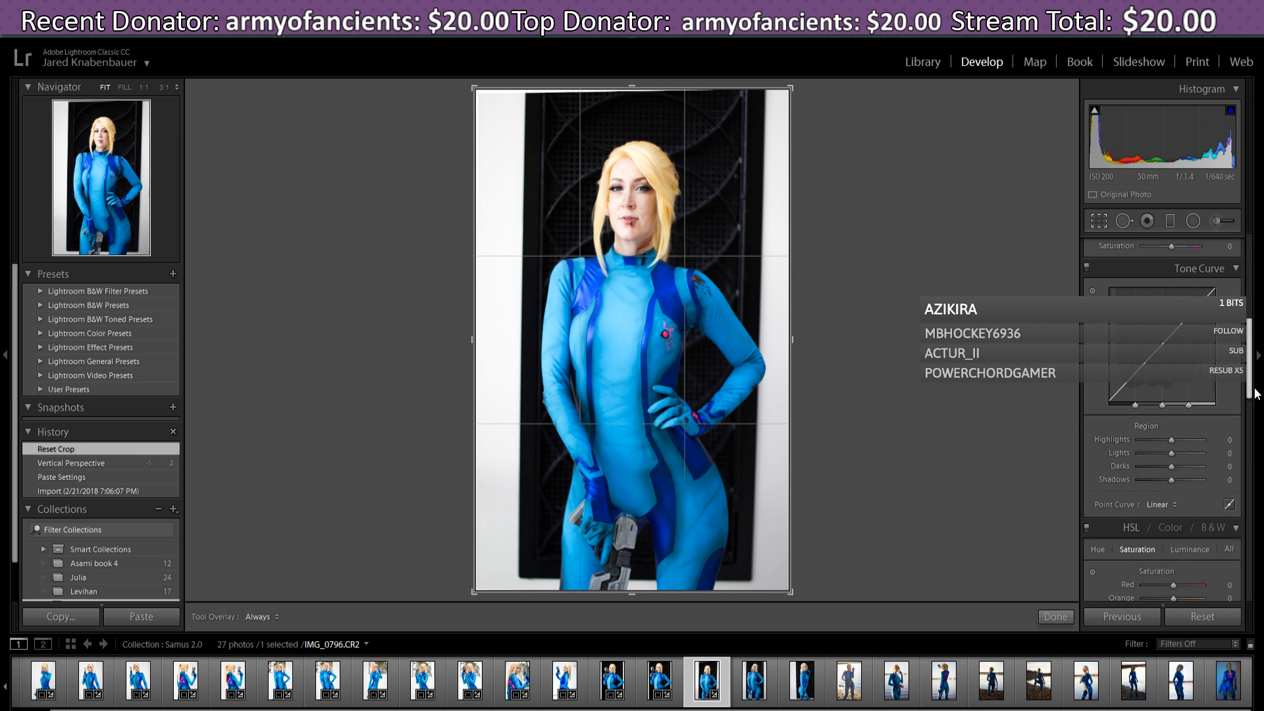
left_click(1093, 227)
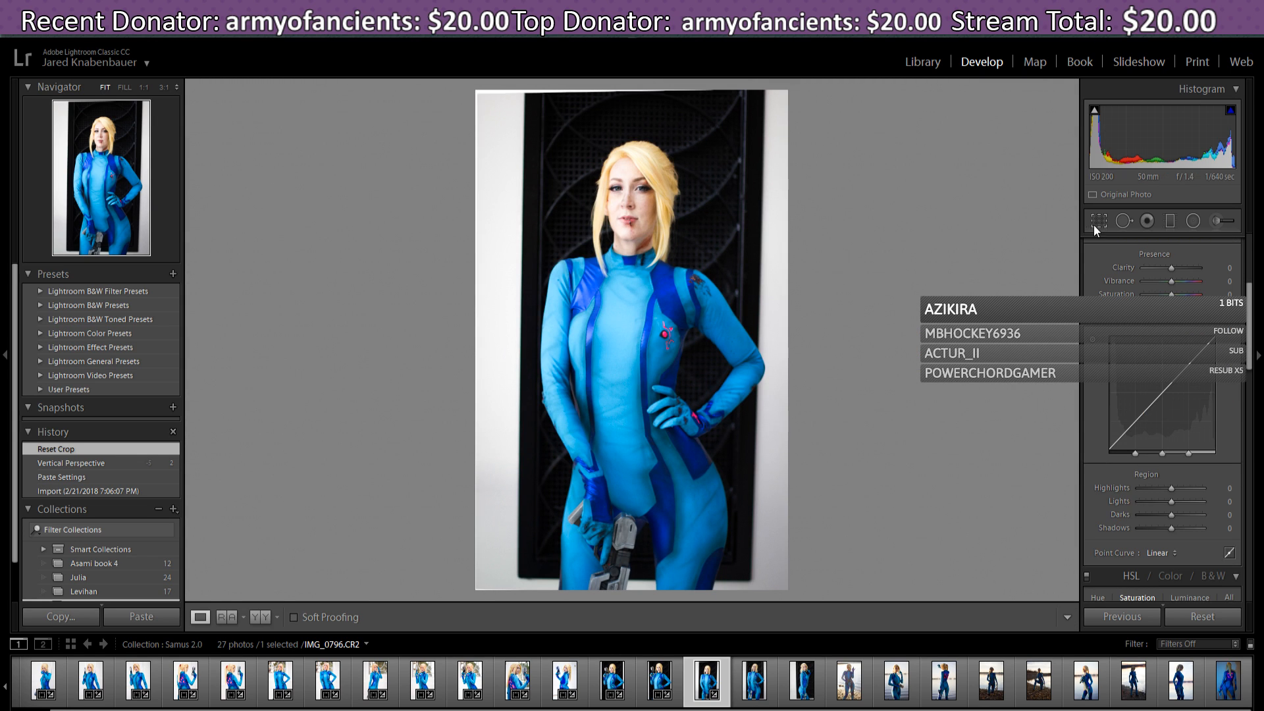
- Recrop IMG_0796 with a slight rotation and a tighter frame from the bottom-left corner
left_click(1095, 224)
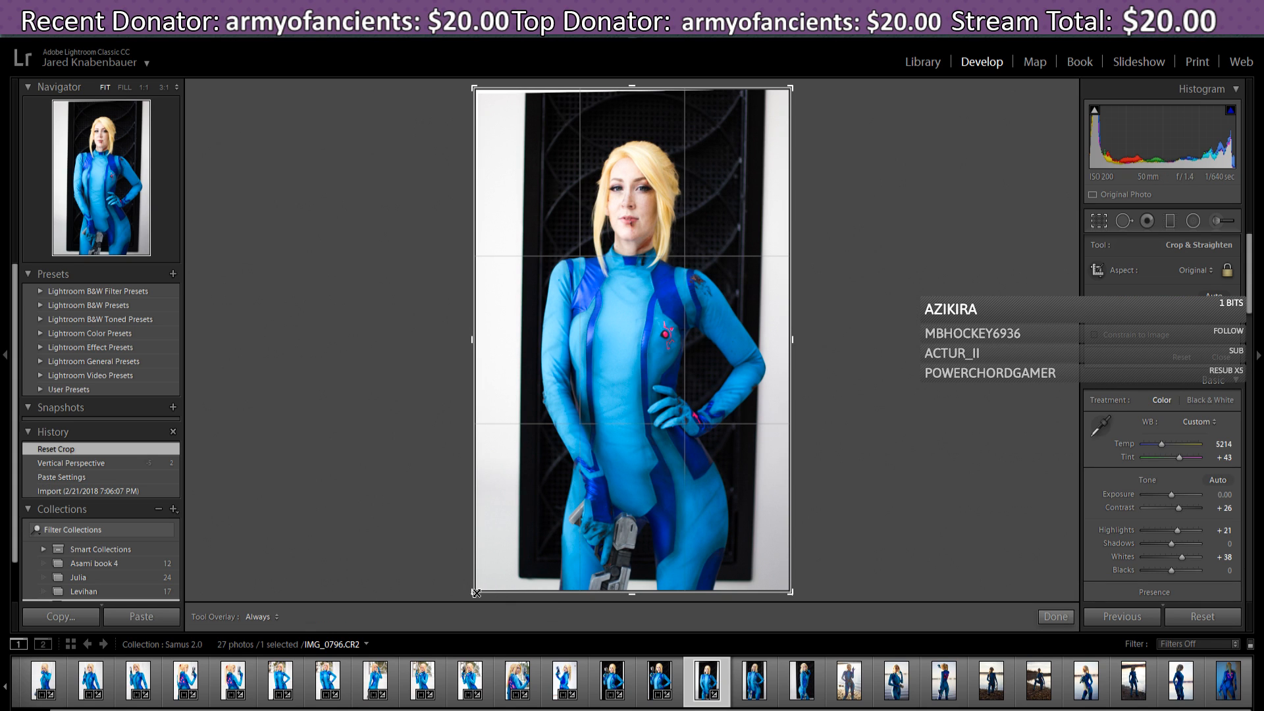
left_click_drag(476, 592, 490, 591)
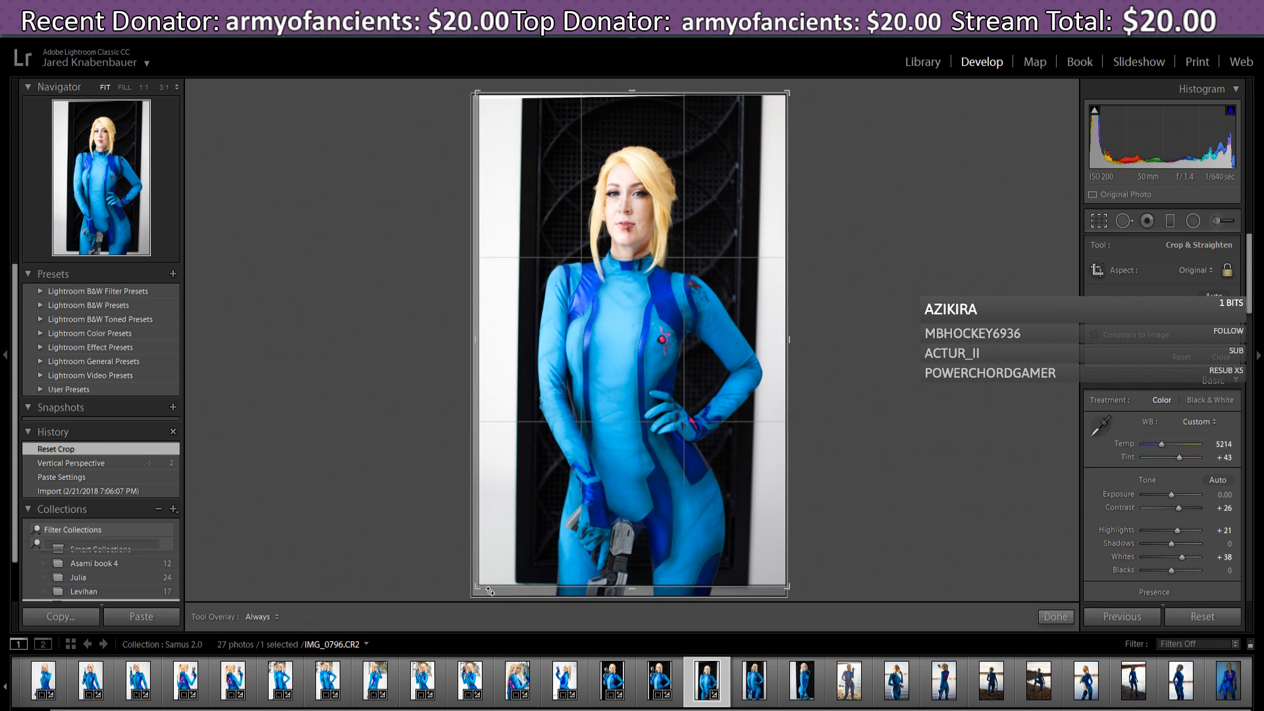
left_click(1047, 621)
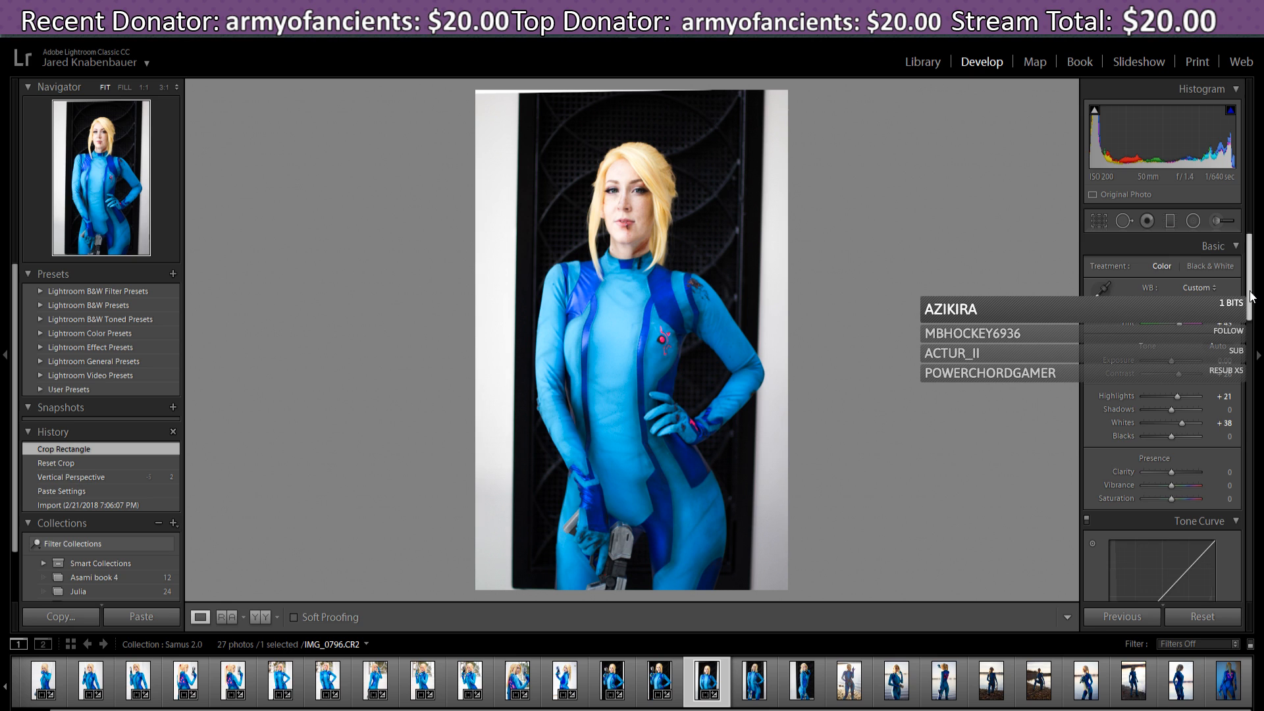
left_click_drag(1253, 297, 1252, 412)
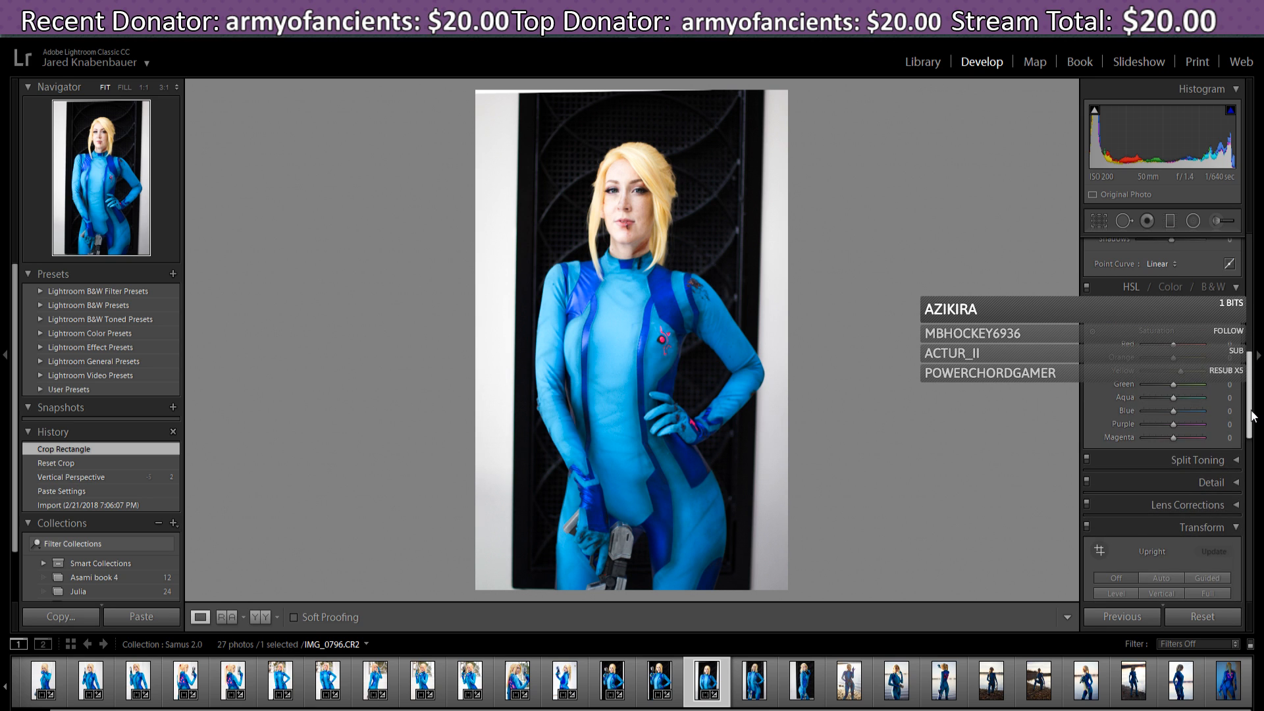
- Adjust the Transform sliders to Vertical +7, Horizontal +12 and Rotate -0.7
scroll(1251, 413, "down", 8)
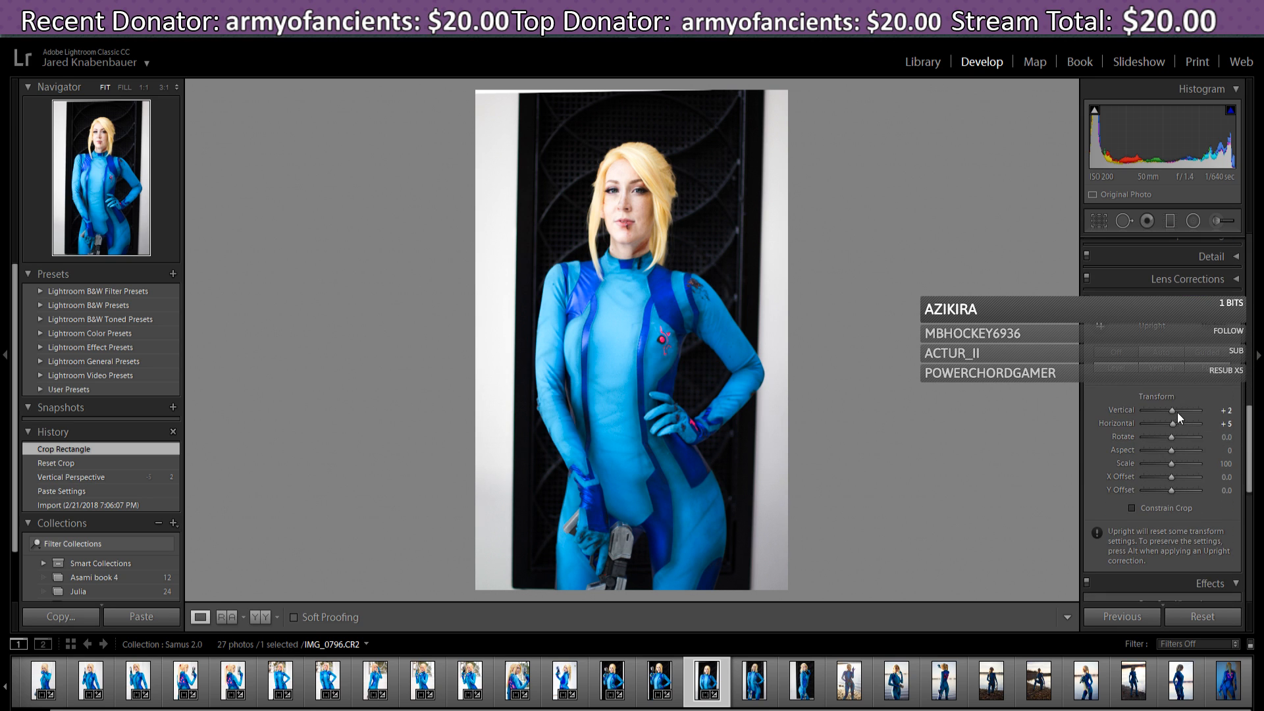
left_click_drag(1177, 412, 1171, 439)
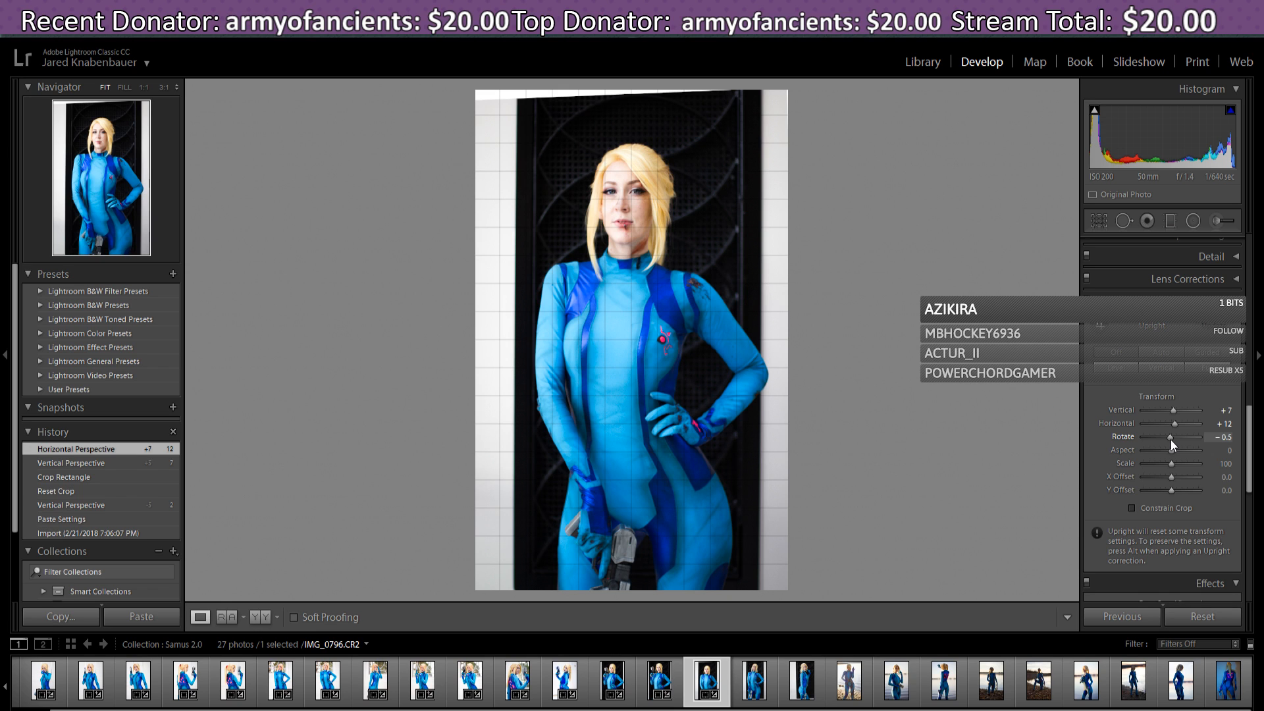
left_click_drag(1171, 440, 1168, 441)
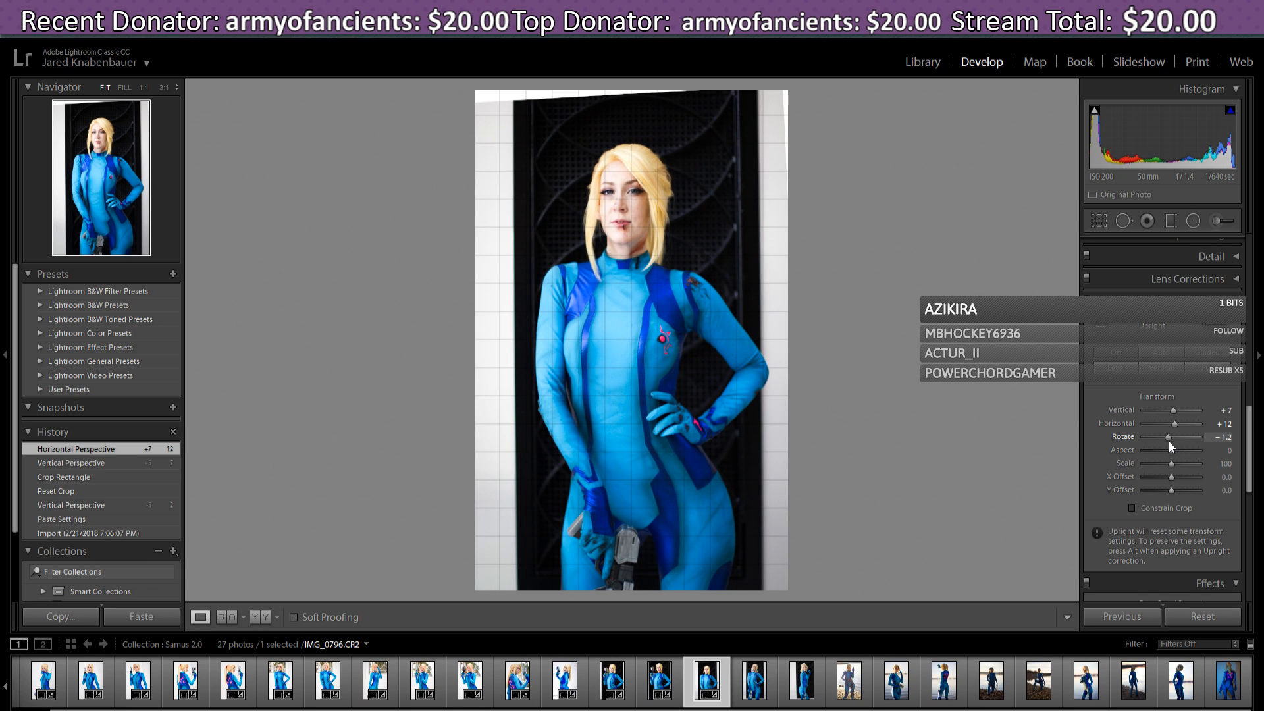
left_click_drag(1168, 441, 1169, 448)
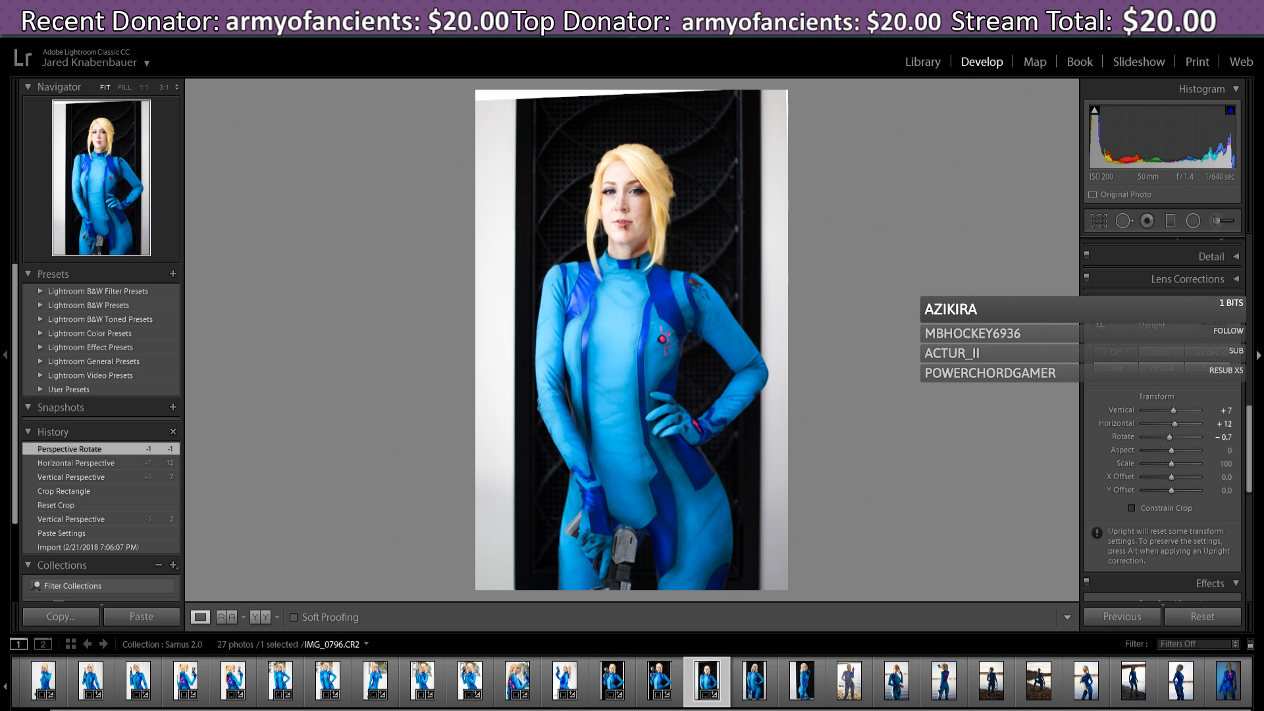
left_click_drag(1251, 467, 1253, 476)
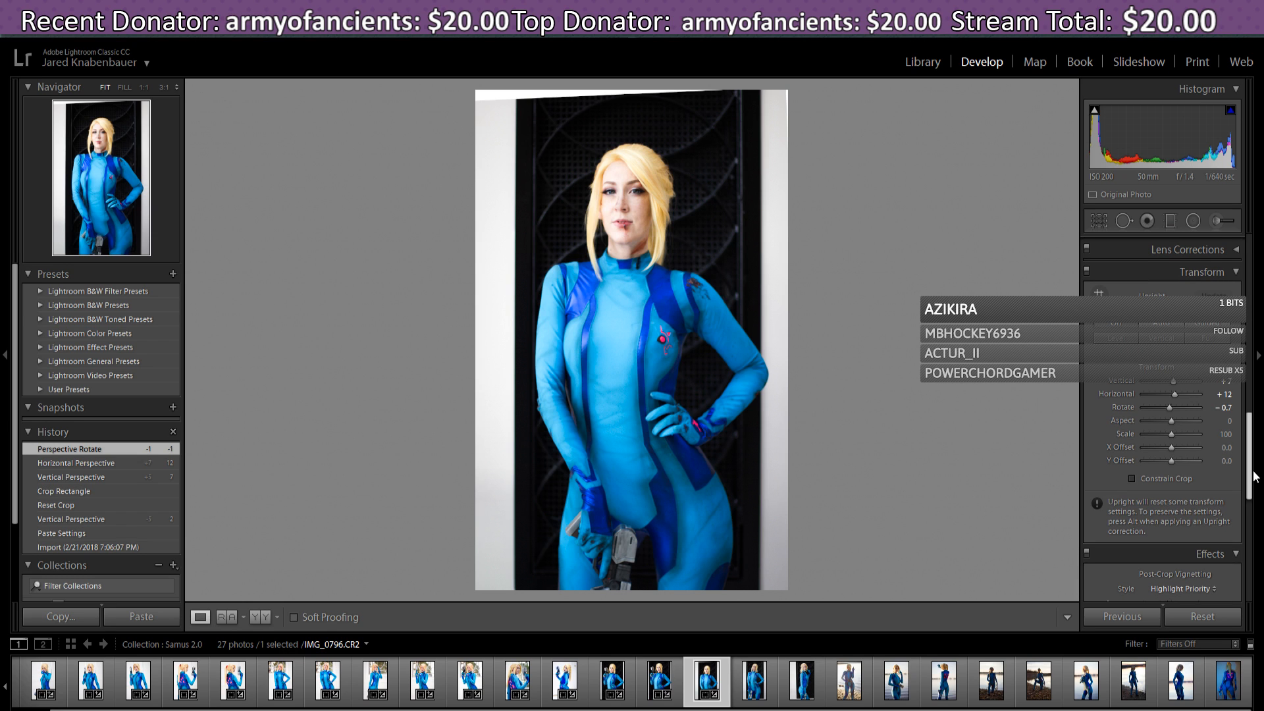
- Rotate the crop and reposition the photo so the transform's blank edges are trimmed
left_click_drag(1254, 475, 1259, 293)
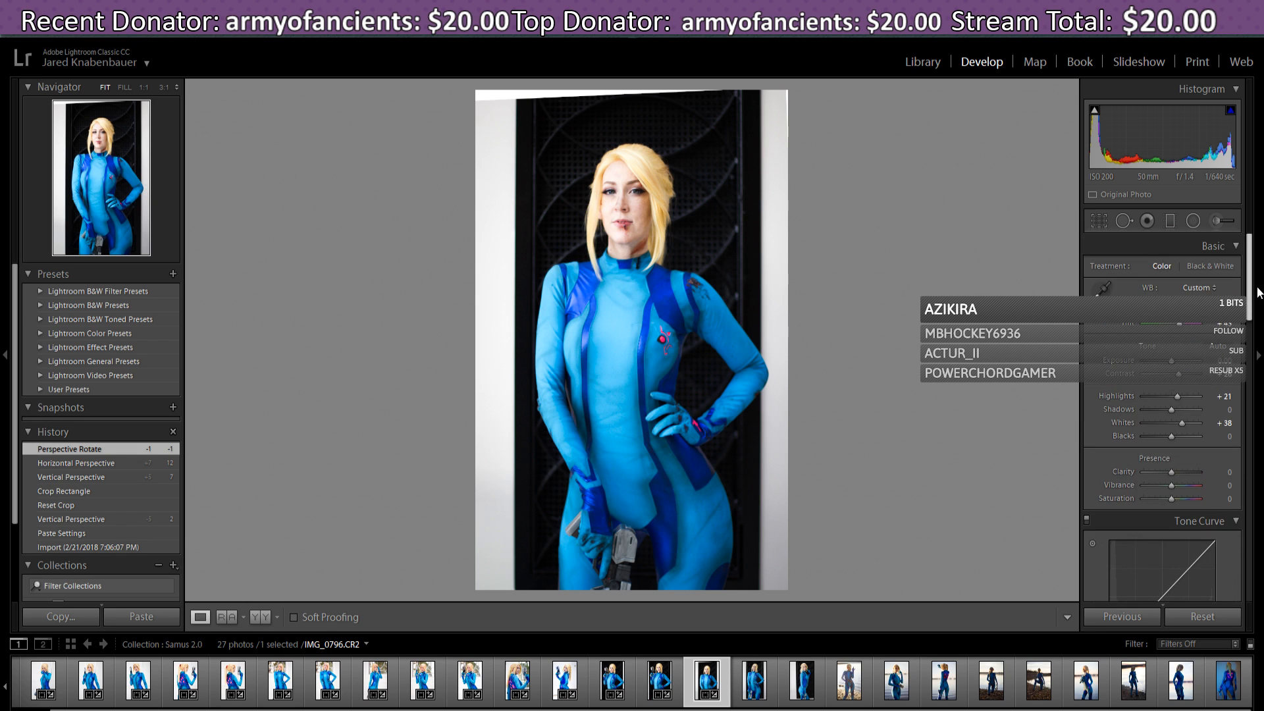
left_click(1099, 221)
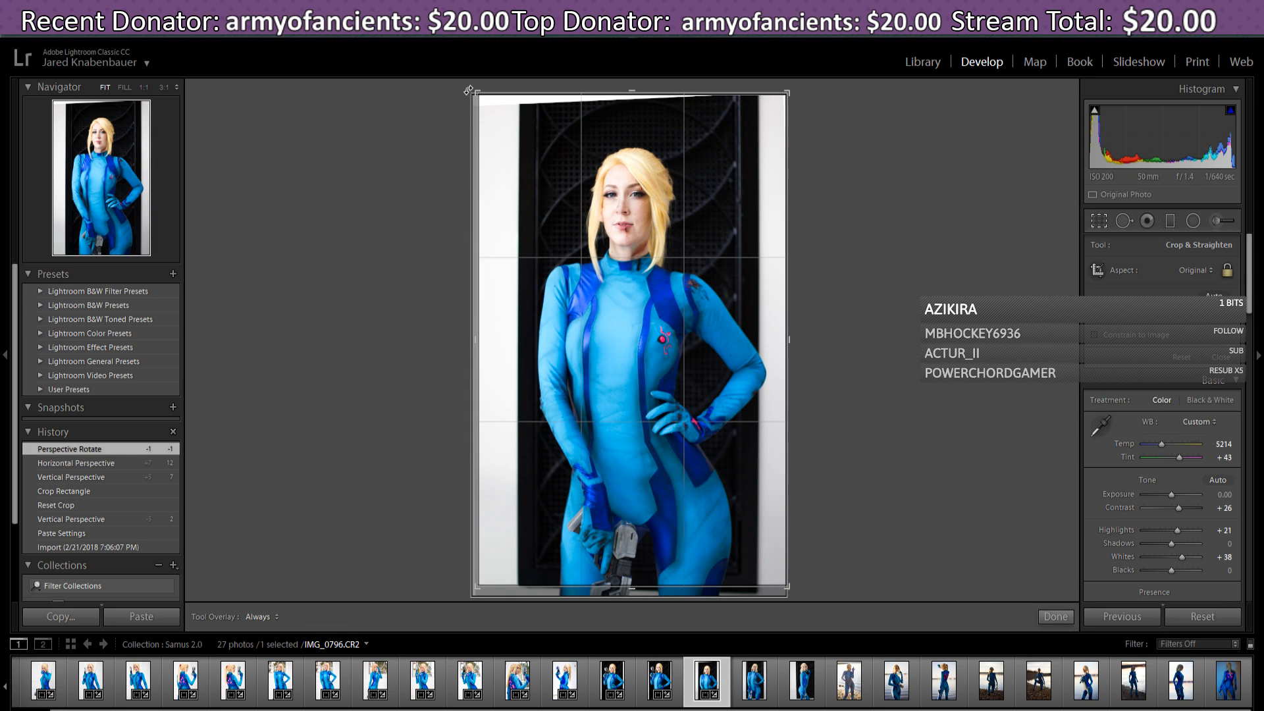
left_click_drag(469, 91, 480, 97)
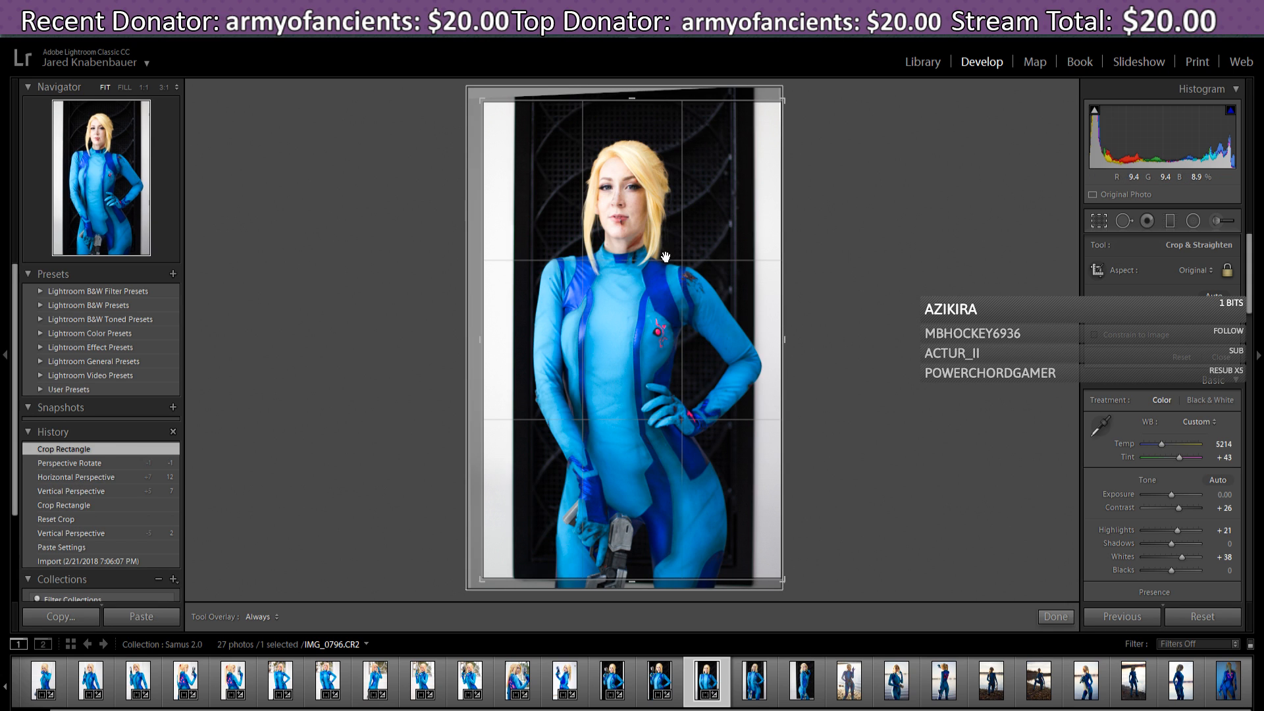
left_click_drag(646, 329, 650, 330)
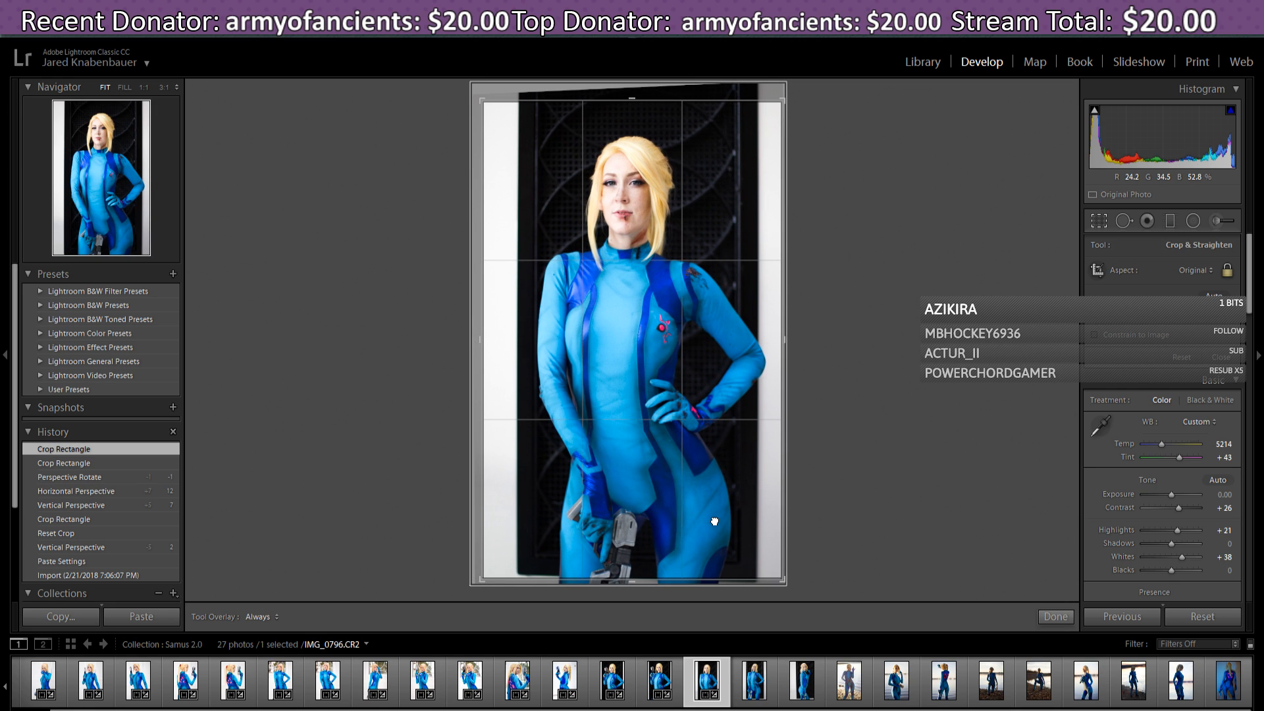
left_click_drag(715, 521, 713, 528)
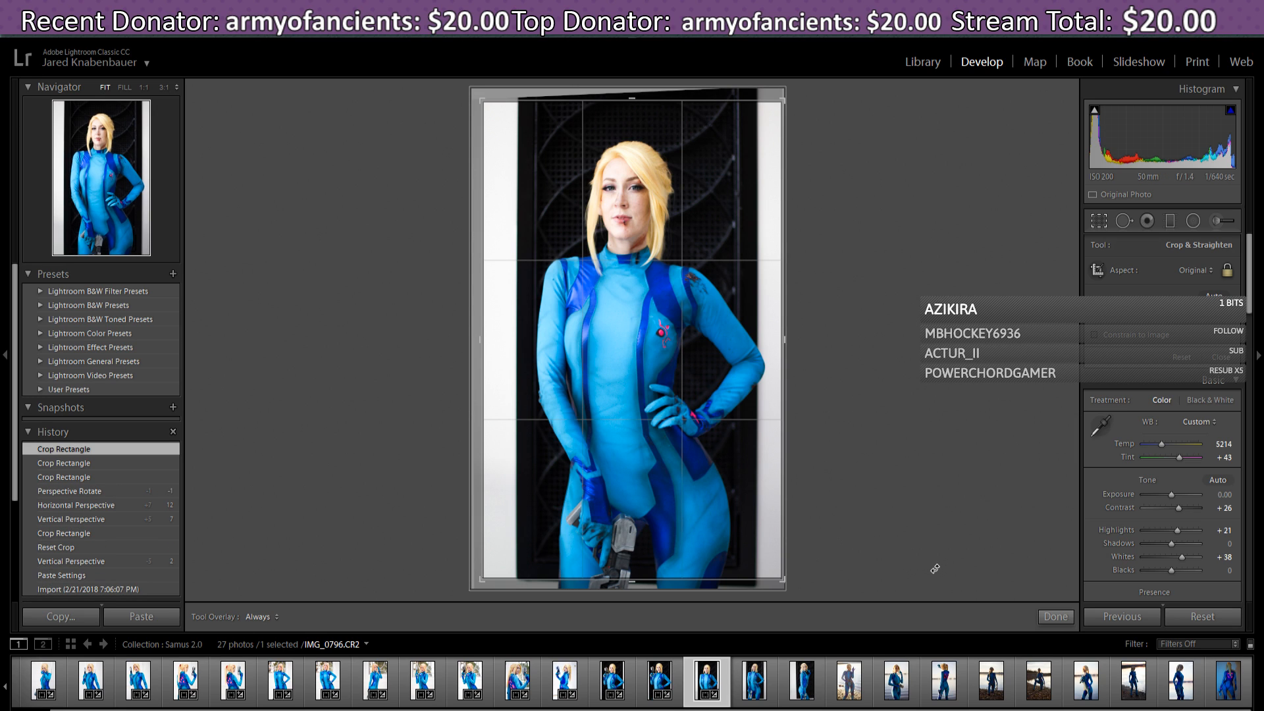
left_click_drag(759, 511, 758, 511)
left_click(1056, 617)
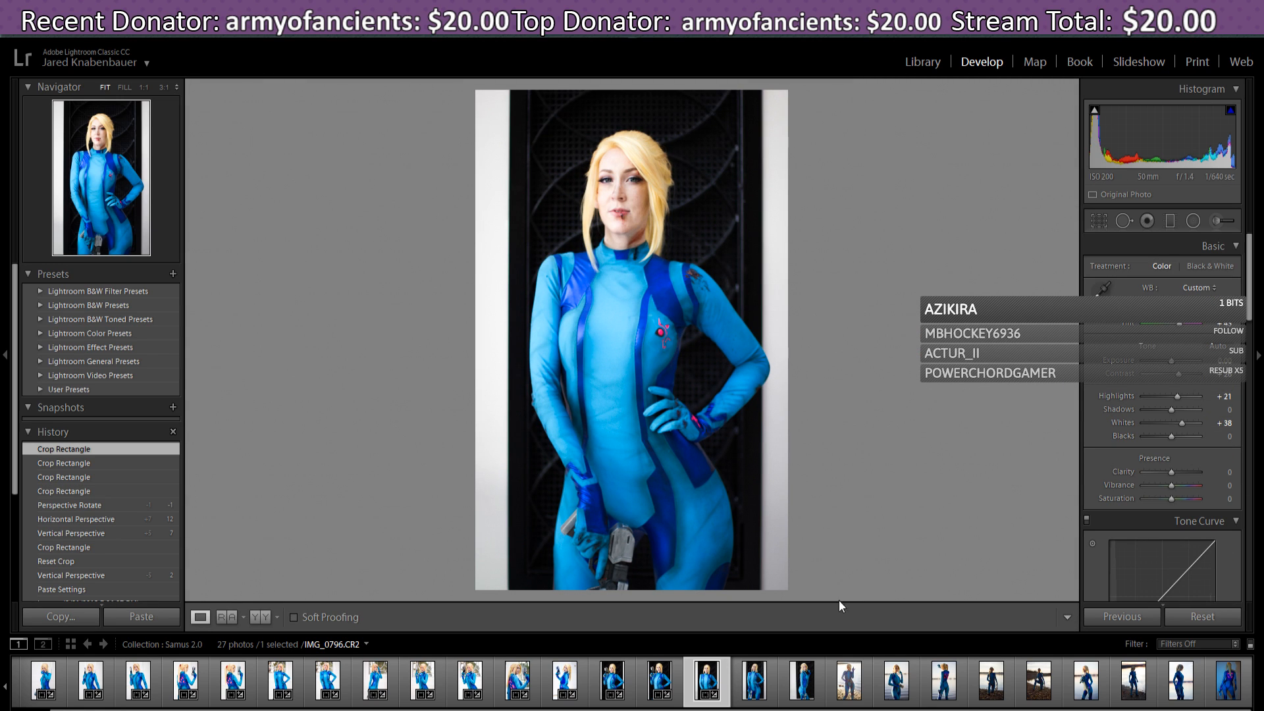
- Compare against IMG_0786, then set Highlights to +19 and Whites to +43
left_click(661, 684)
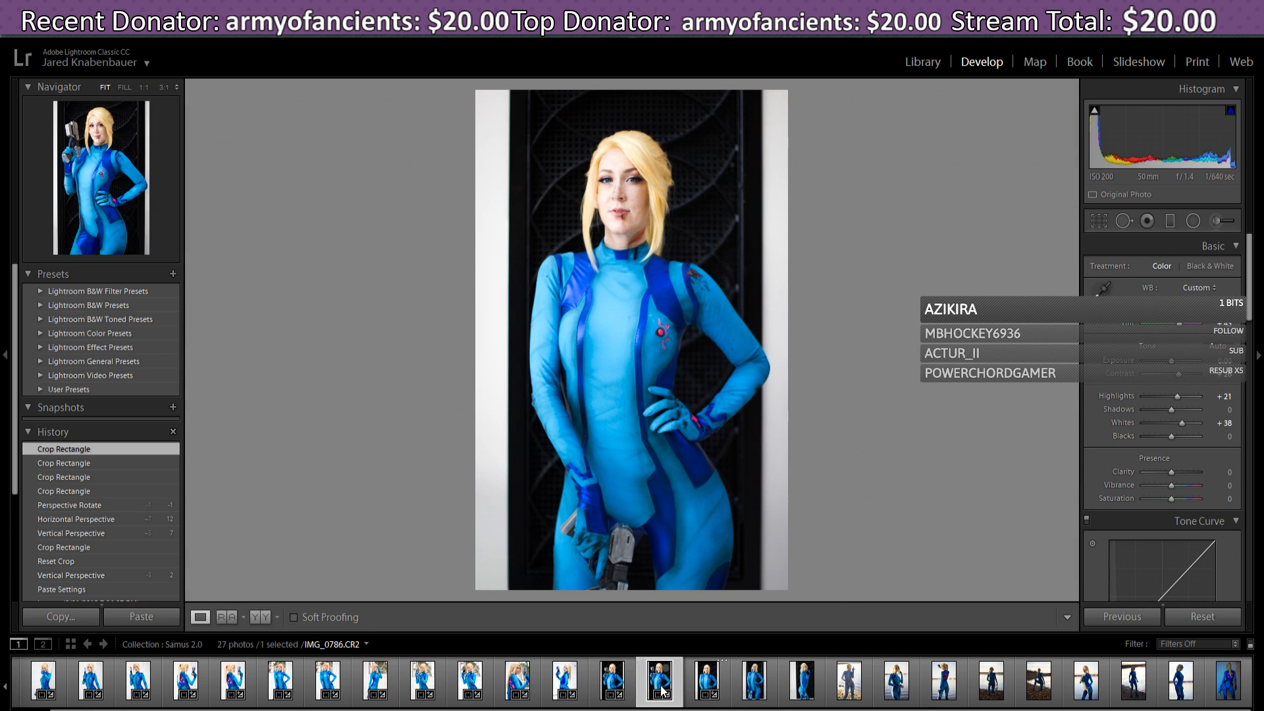
left_click(707, 682)
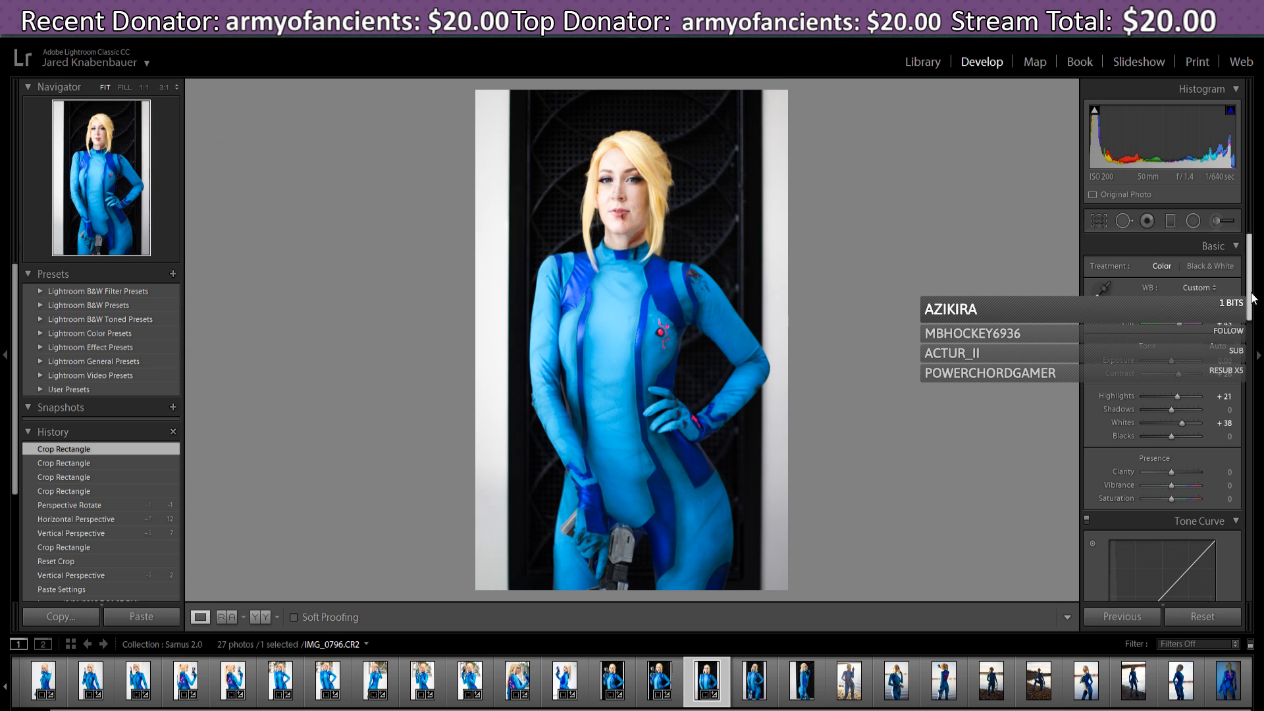
left_click_drag(1253, 299, 1253, 308)
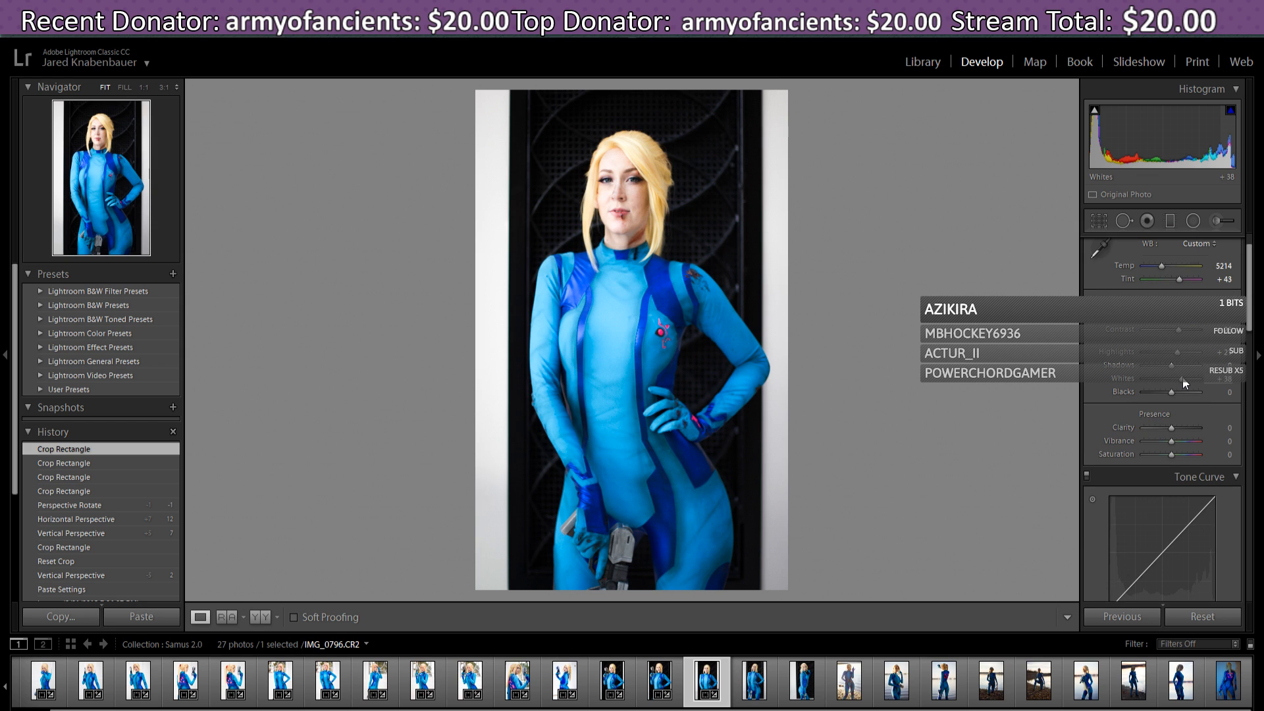
left_click_drag(1186, 384, 1181, 380)
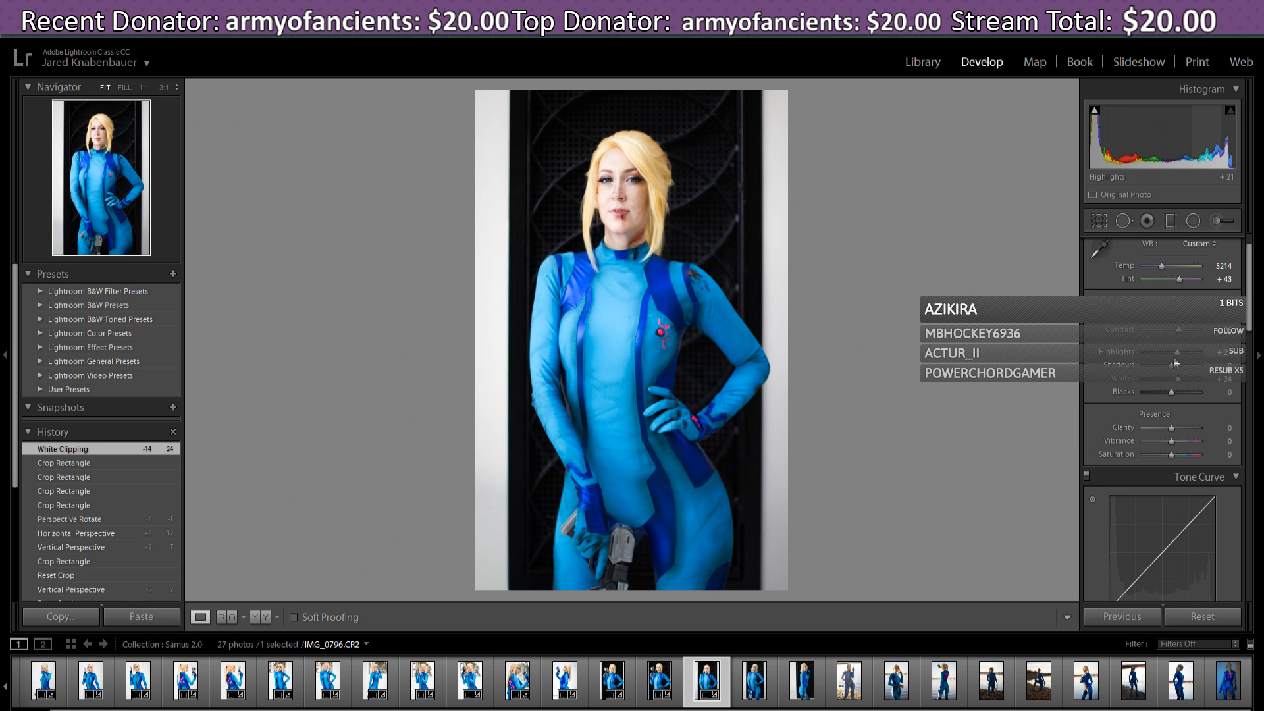
left_click_drag(1178, 361, 1182, 378)
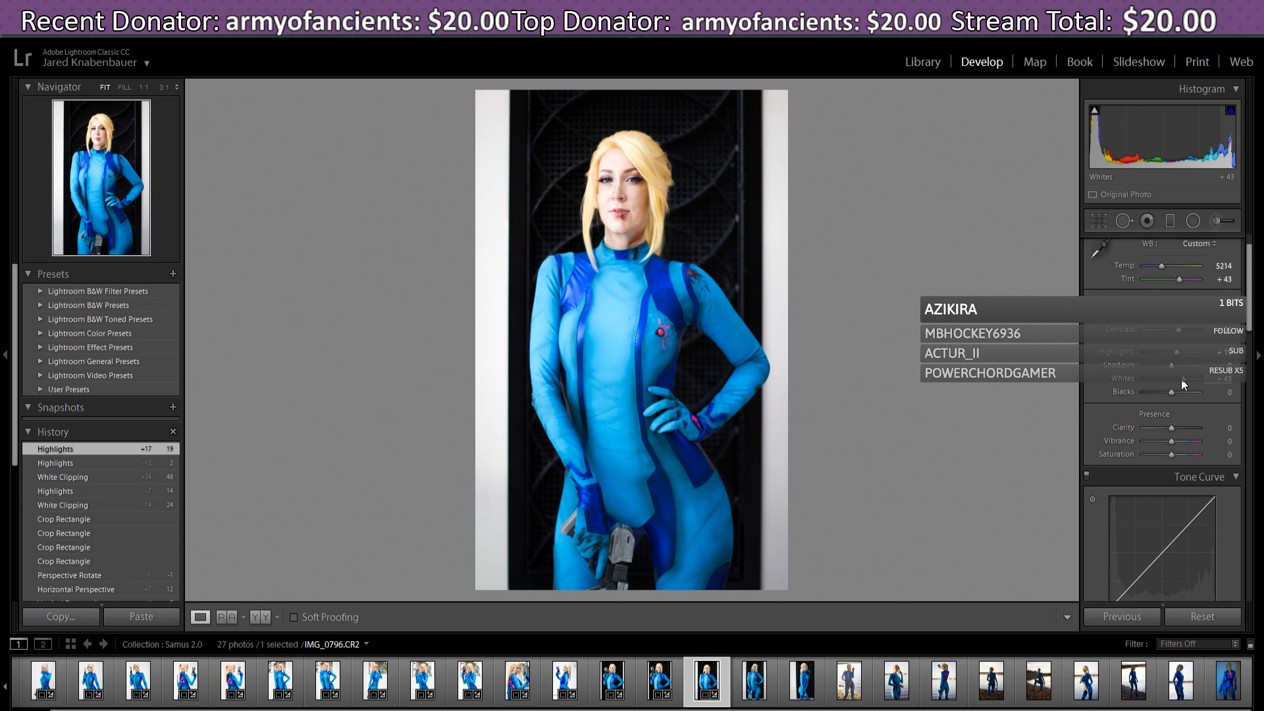
left_click_drag(1181, 377, 1181, 378)
- Pull the tone curve highlights region to -39, set Highlights +21 and Whites +38
scroll(1250, 334, "down", 2)
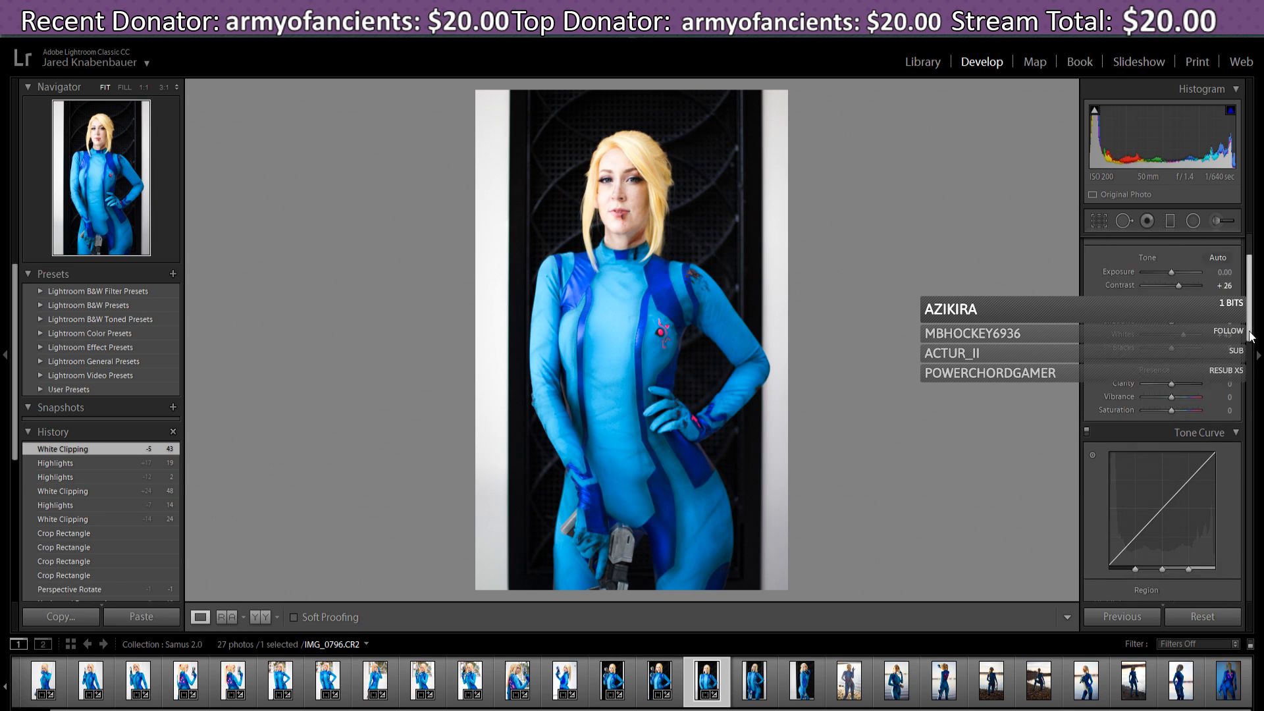
scroll(1249, 335, "down", 1)
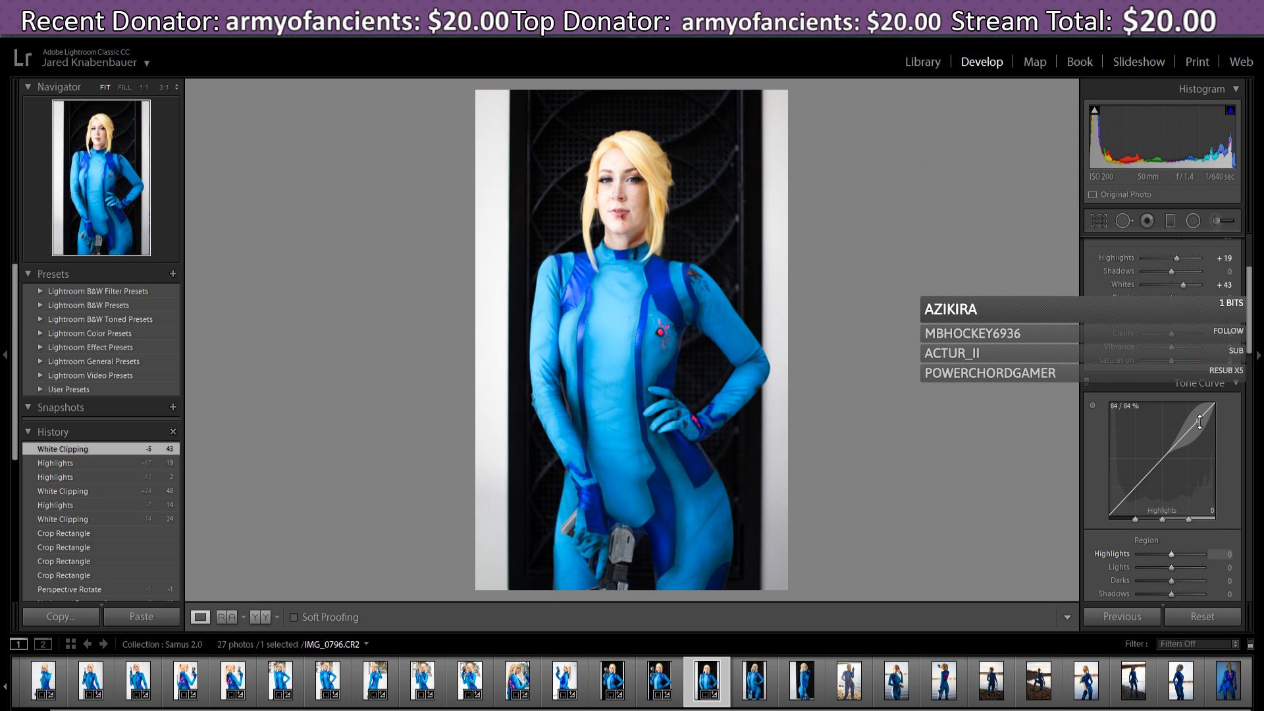
left_click_drag(1200, 422, 1199, 425)
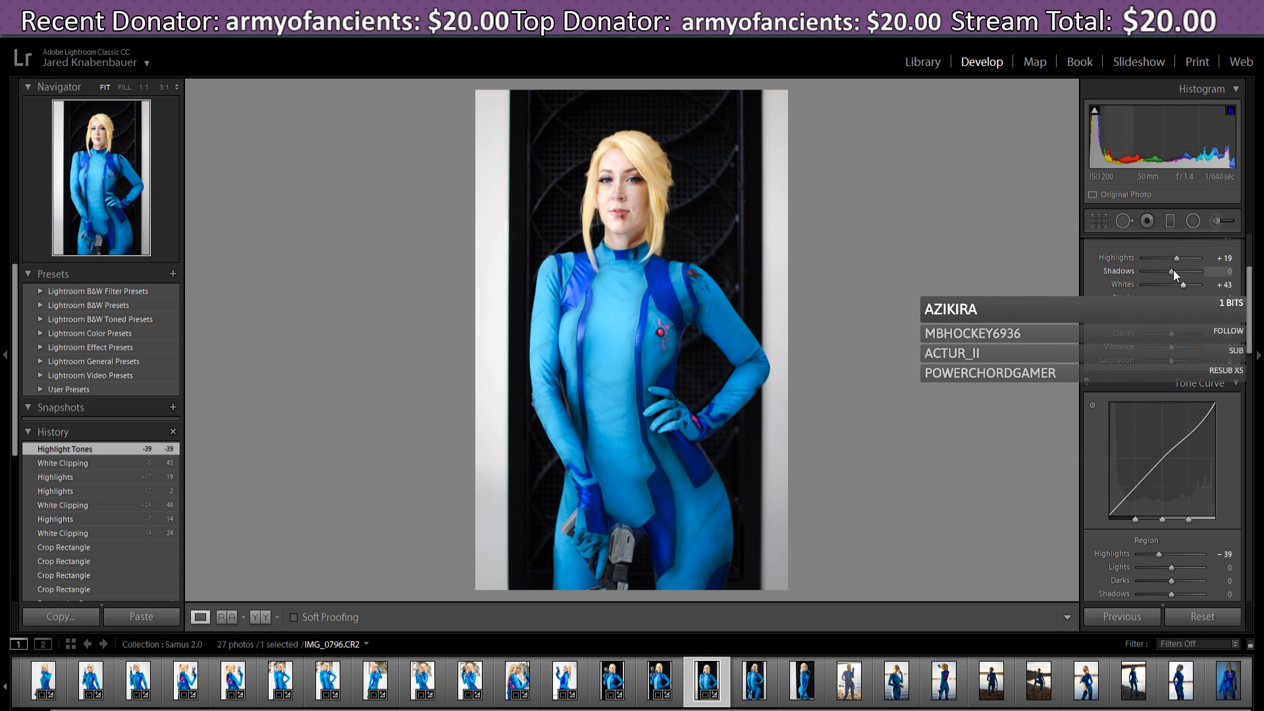
left_click_drag(1176, 259, 1177, 261)
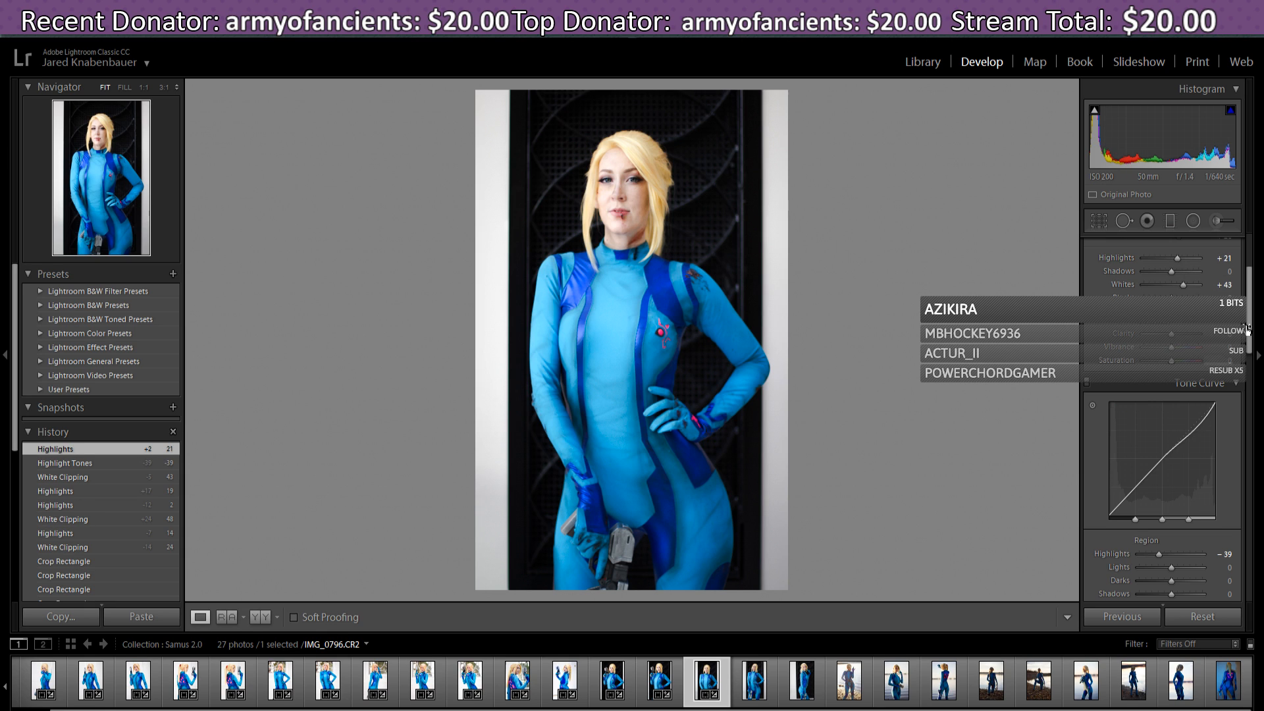
scroll(1246, 330, "up", 3)
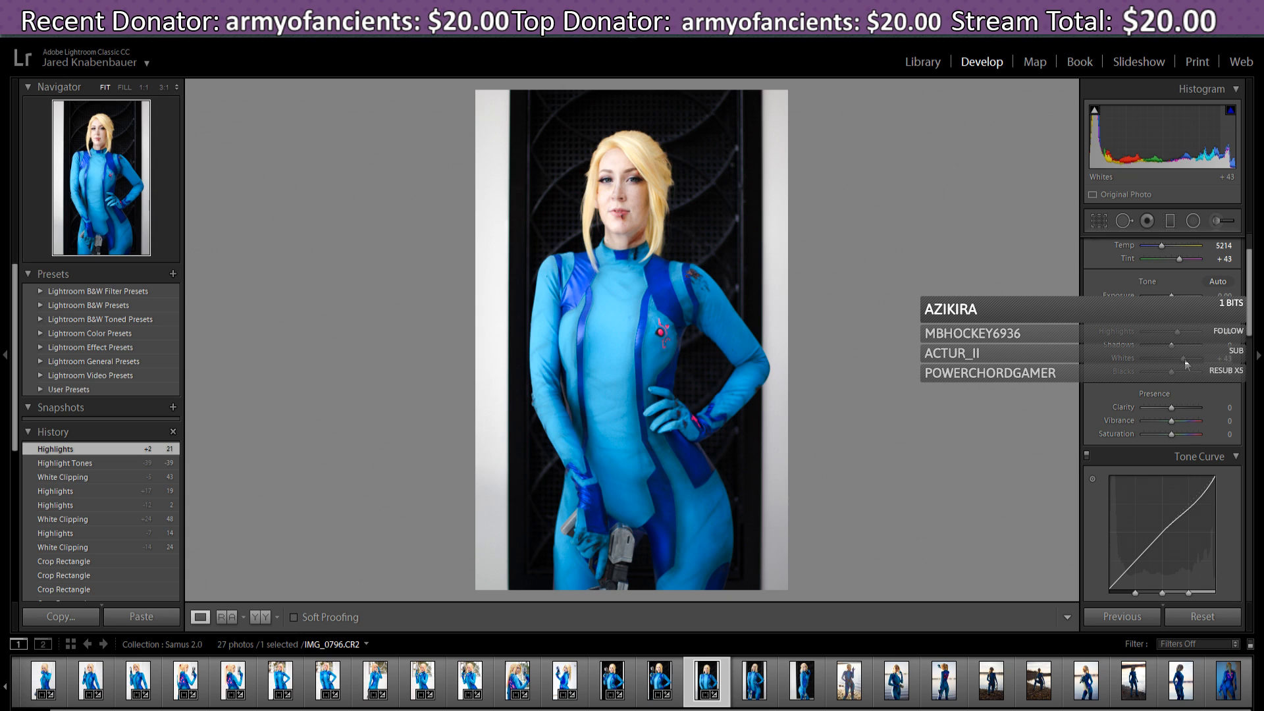
left_click_drag(1184, 358, 1183, 363)
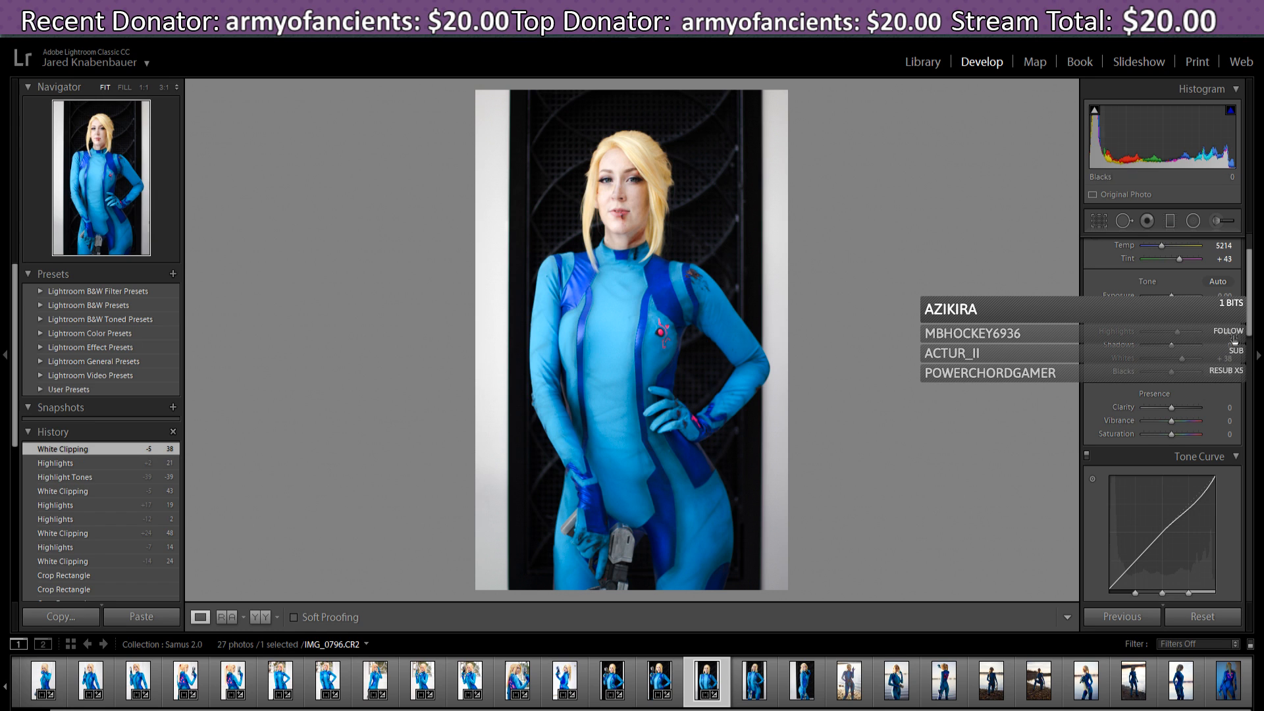
scroll(1250, 322, "down", 1)
scroll(1250, 326, "down", 5)
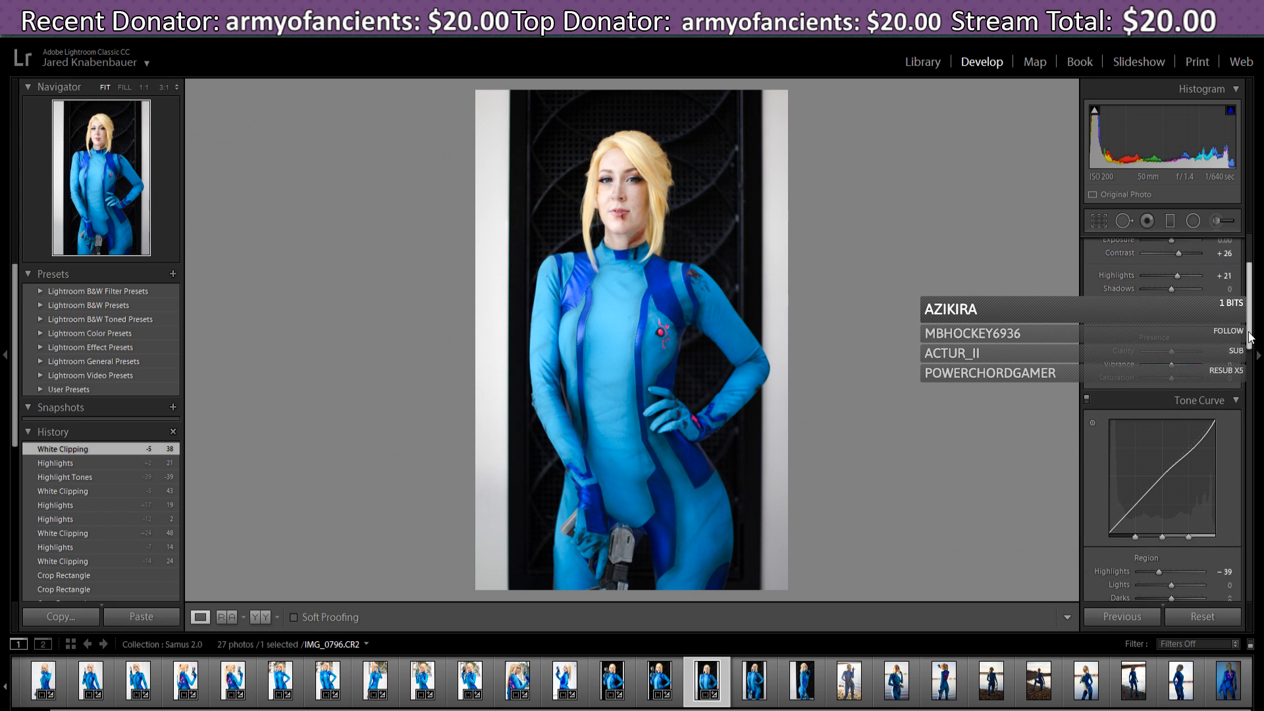
scroll(1250, 344, "down", 5)
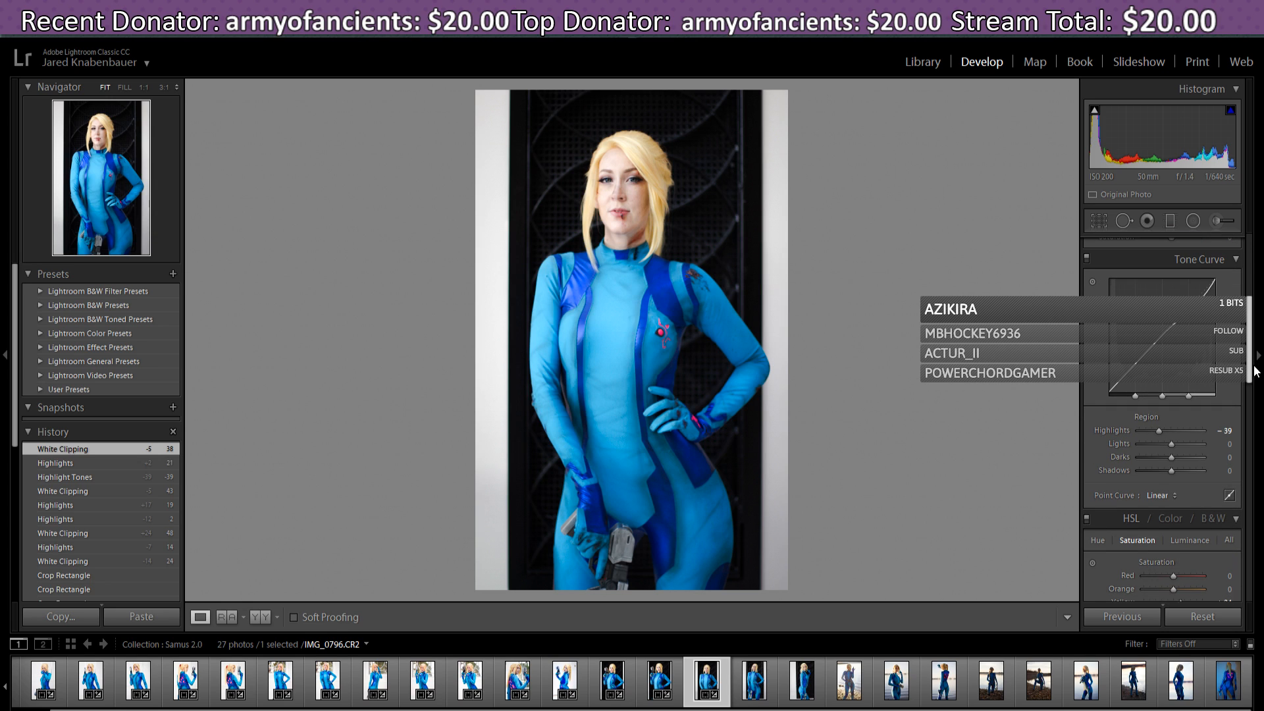
- Raise Yellow saturation to +44 in HSL, then move on to IMG_0799
scroll(1254, 370, "up", 1)
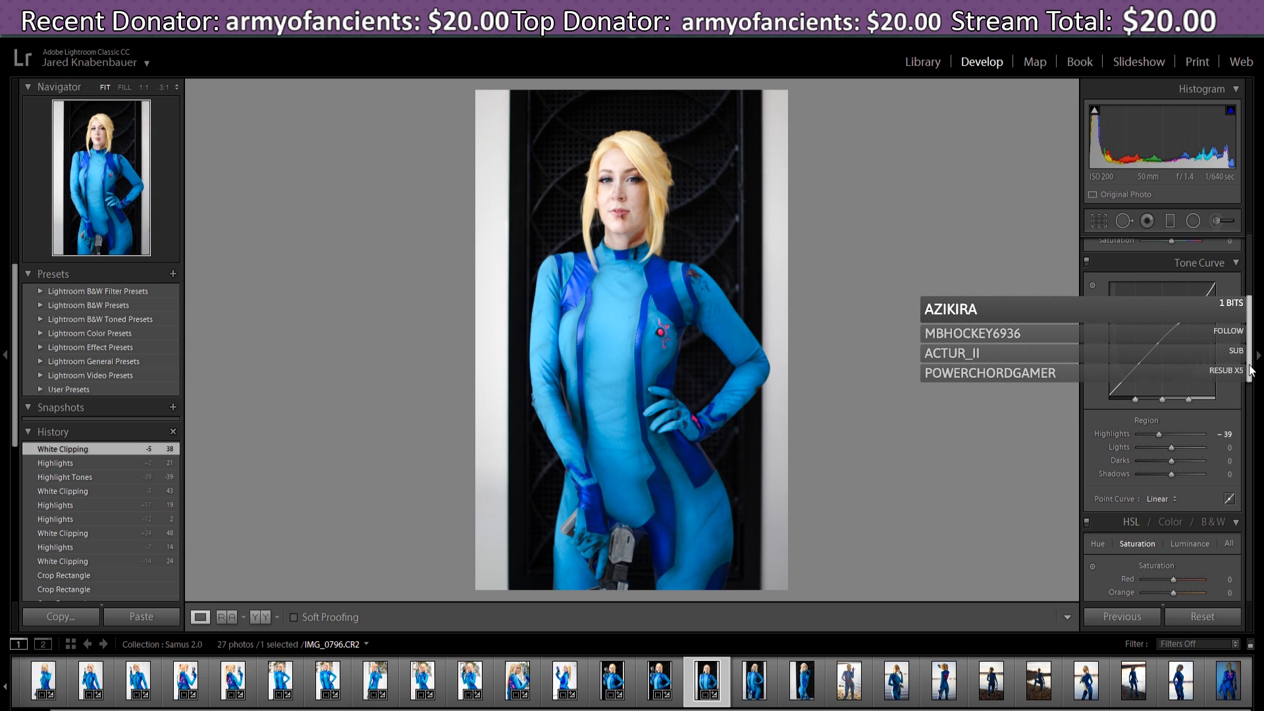
left_click_drag(1251, 364, 1259, 409)
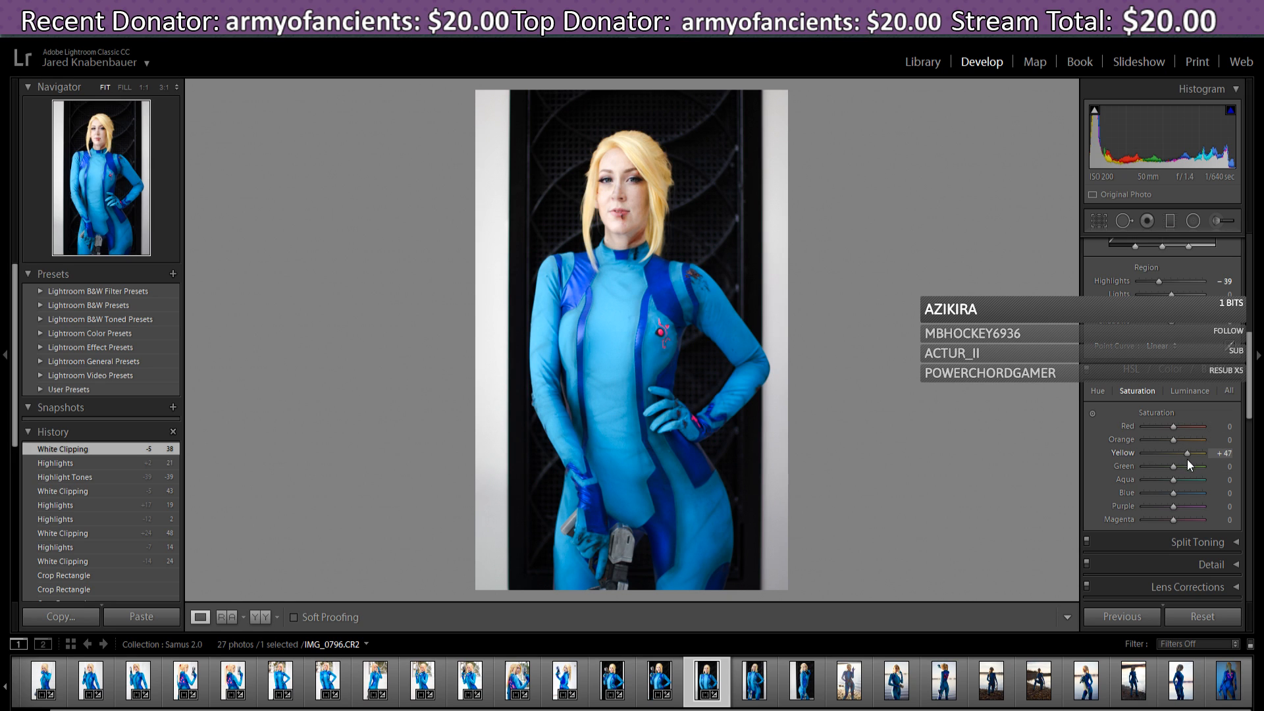
left_click_drag(1187, 459, 1178, 455)
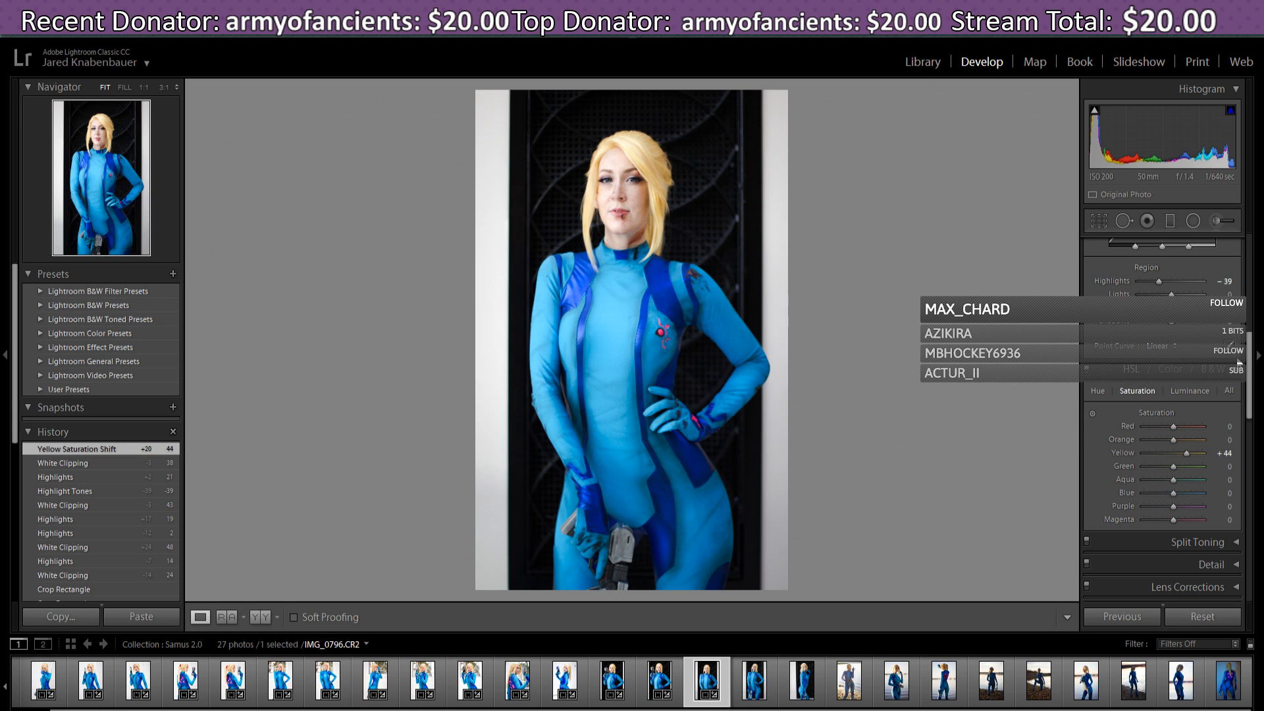
left_click(755, 684)
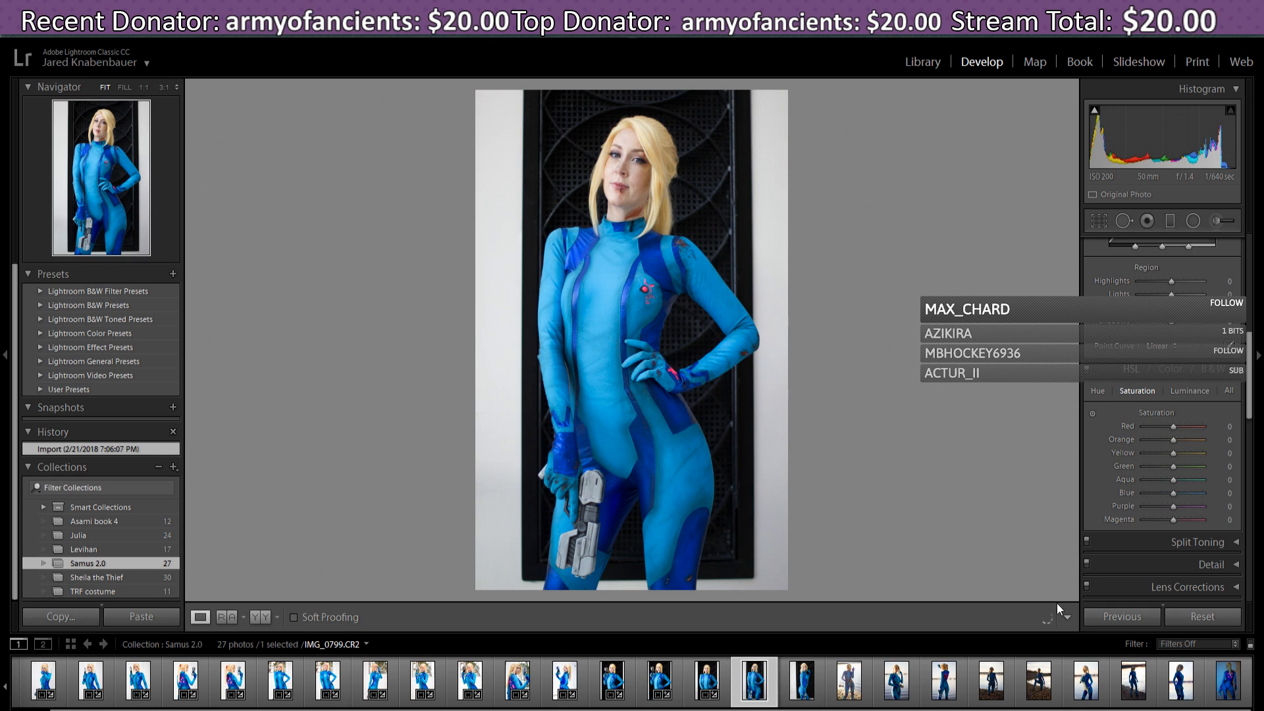
- Paste the previous settings onto IMG_0799 and set Vertical -5, Horizontal +12, Rotate -0.2
left_click(1130, 619)
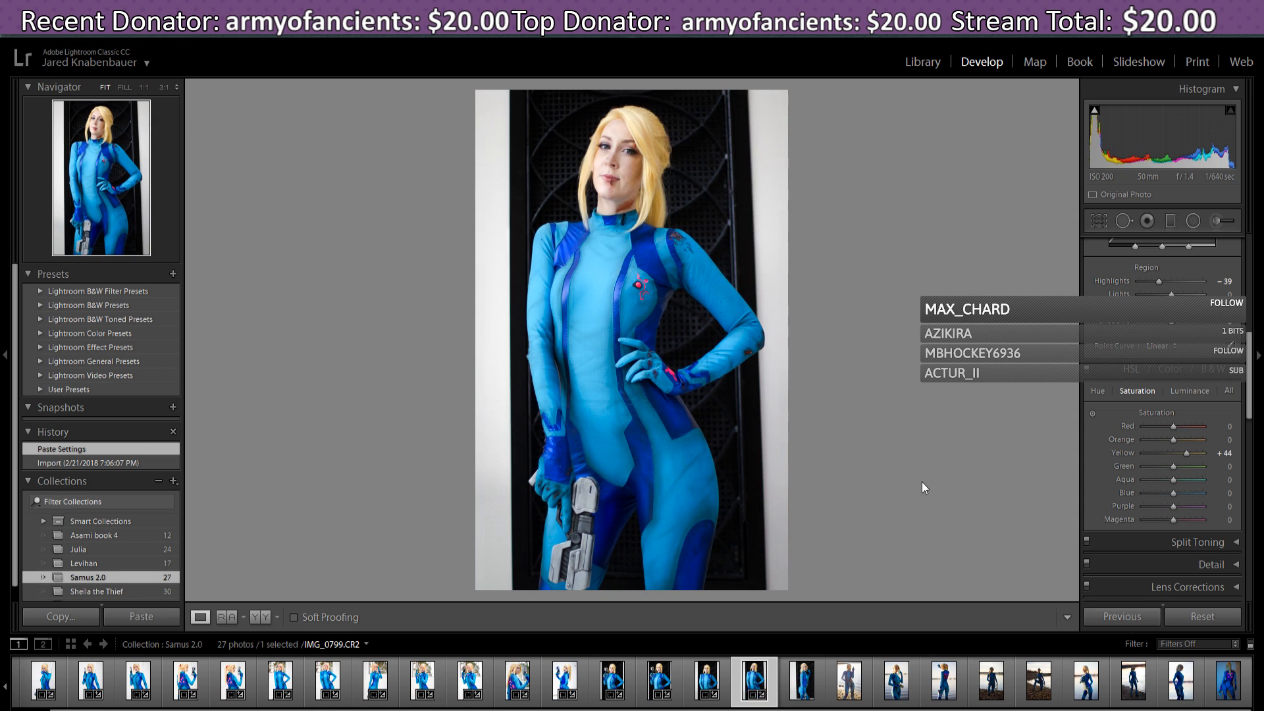
left_click_drag(1254, 406, 1256, 471)
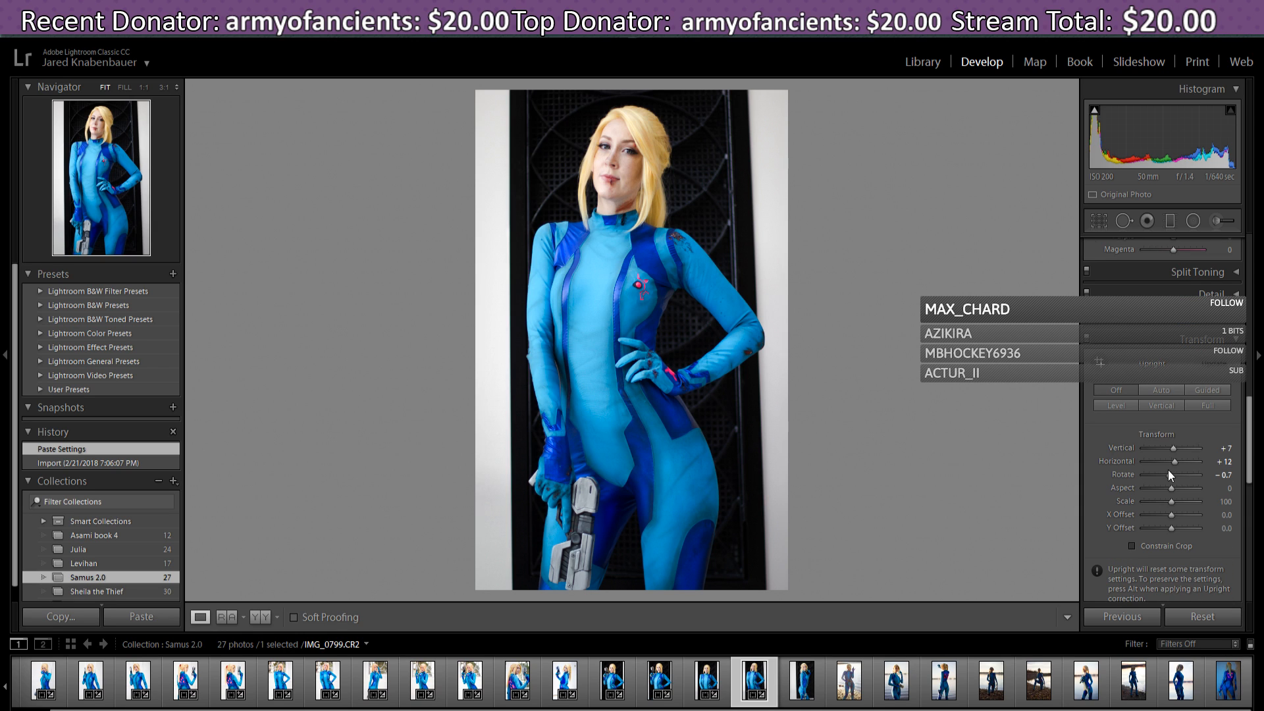
left_click_drag(1170, 475, 1172, 475)
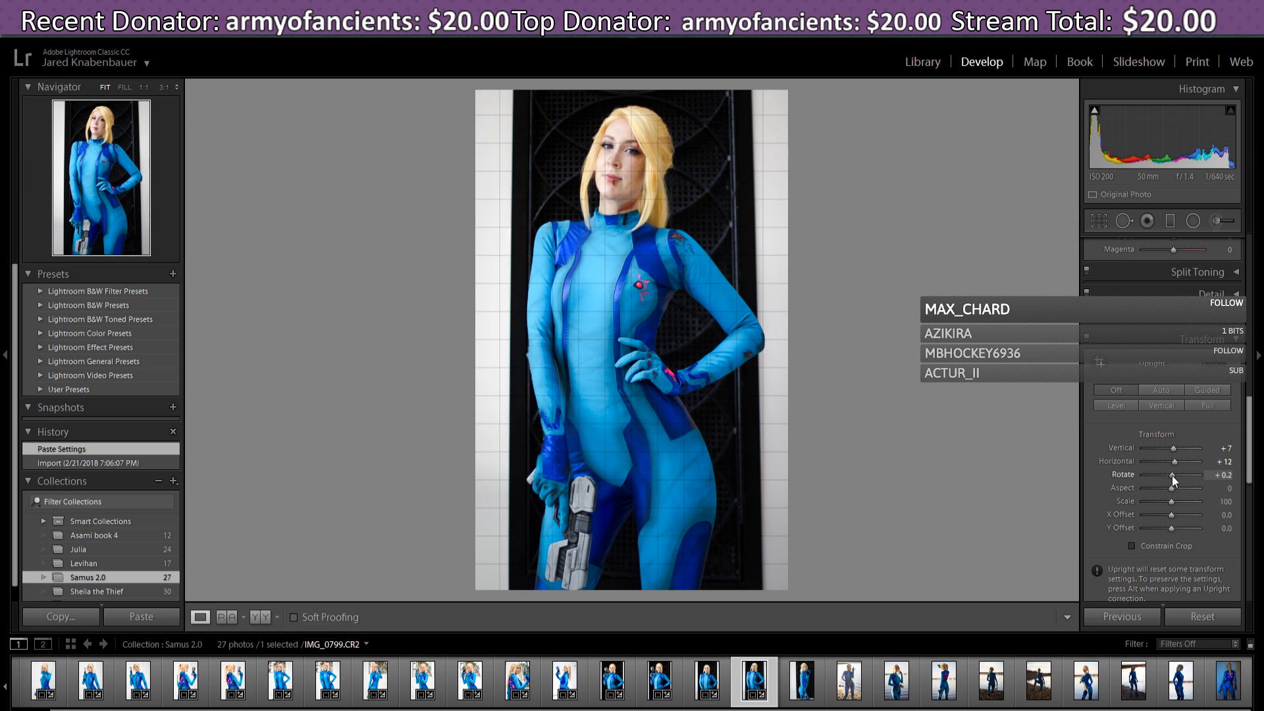
left_click_drag(1172, 475, 1172, 475)
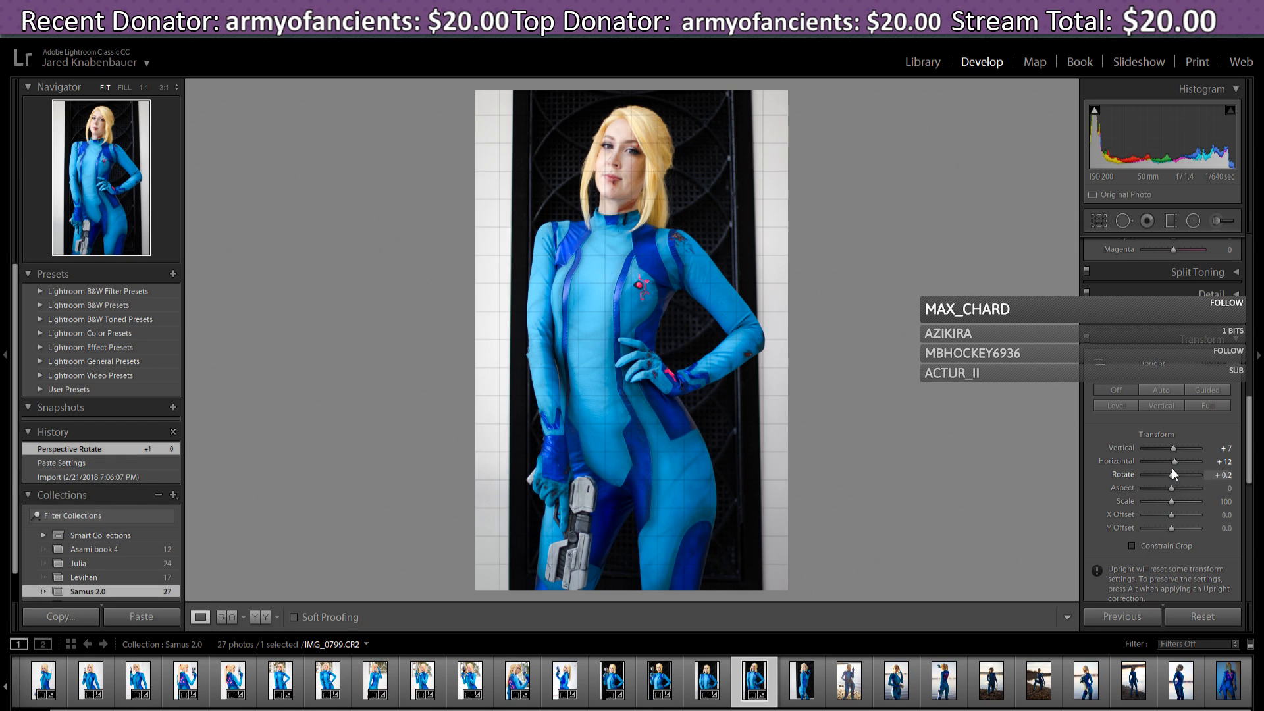
left_click_drag(1176, 462, 1176, 464)
left_click_drag(1175, 464, 1171, 449)
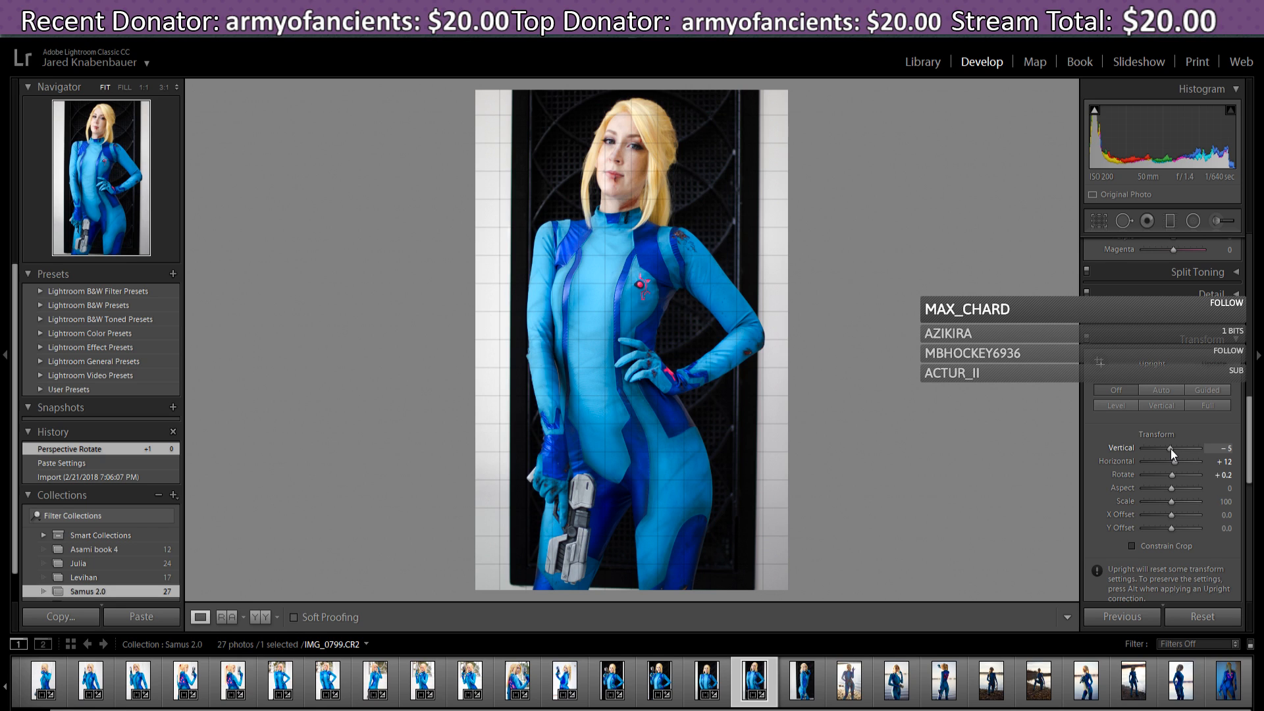
left_click_drag(1171, 449, 1170, 449)
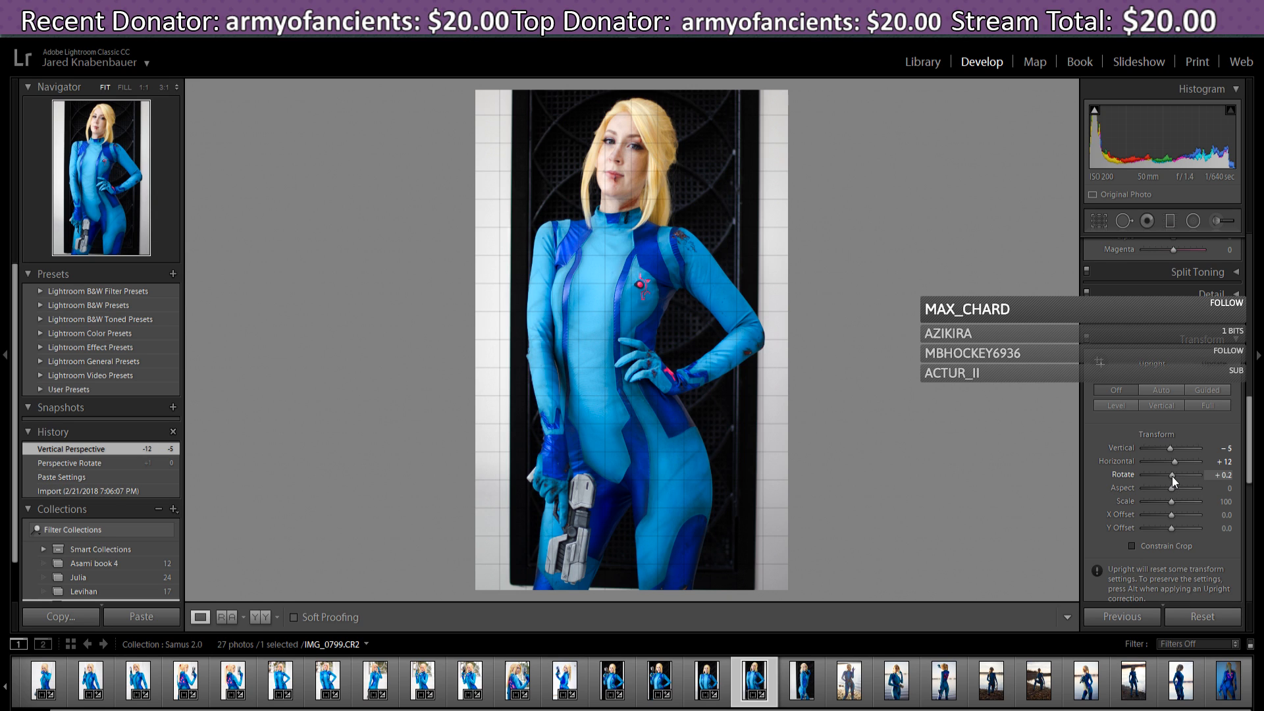
left_click_drag(1172, 476, 1171, 476)
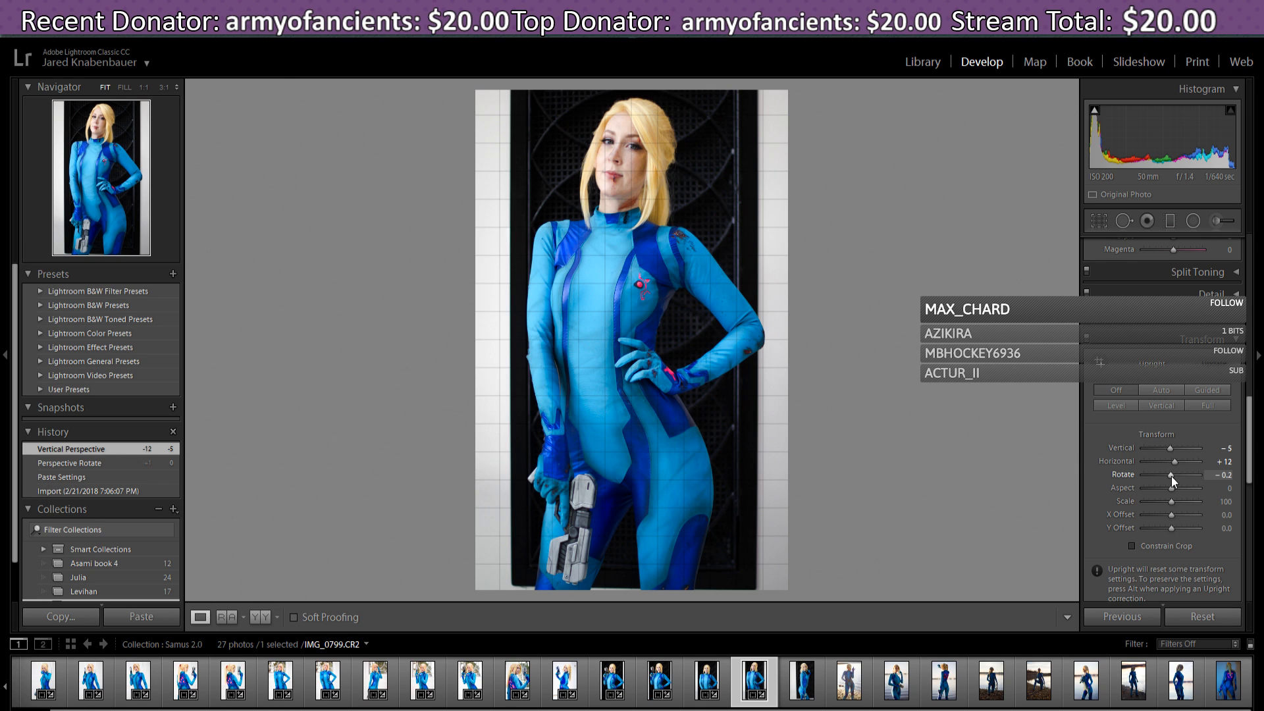
left_click_drag(1172, 476, 1171, 476)
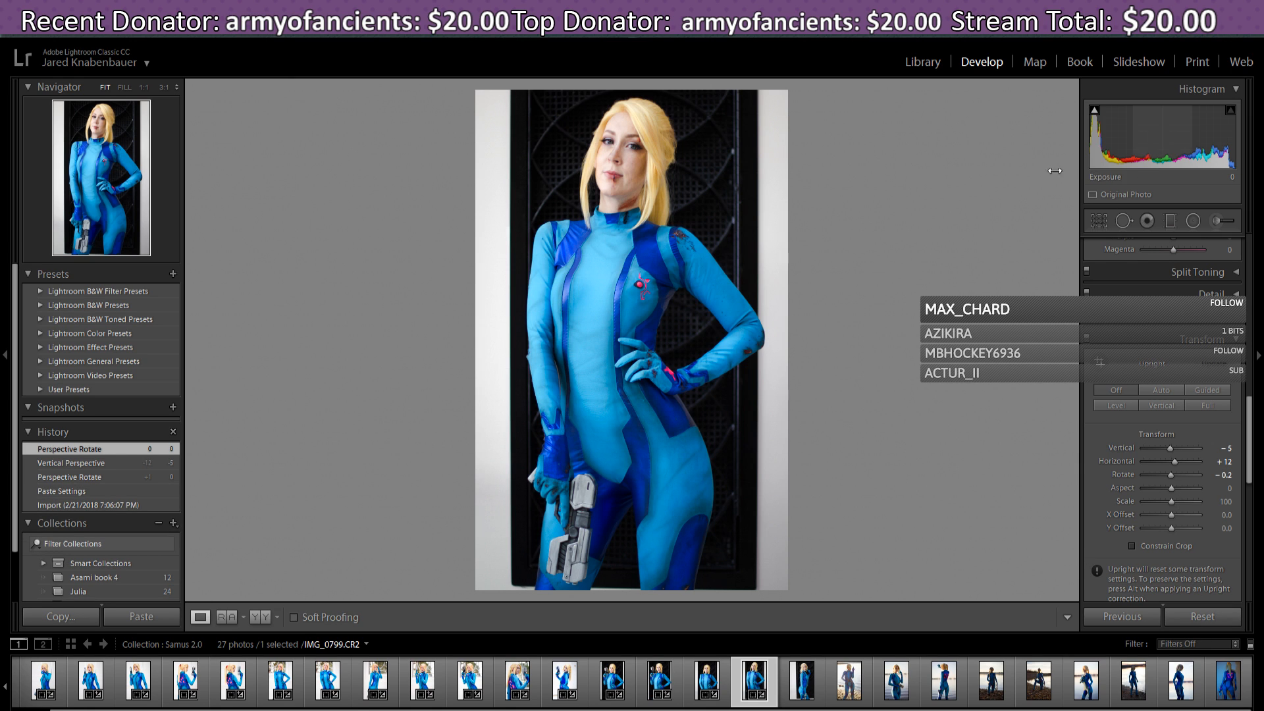
- Expand IMG_0799's crop outward toward the full frame, then switch to IMG_0821
left_click(1098, 222)
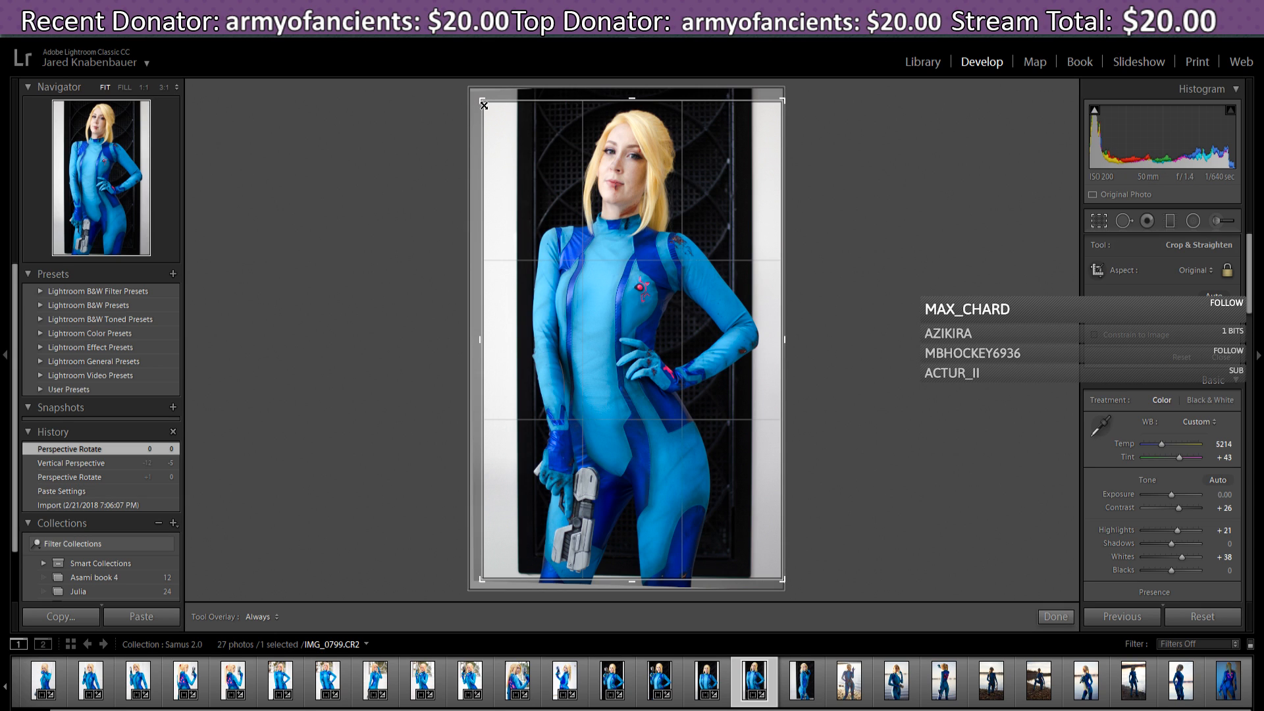
left_click_drag(480, 101, 476, 97)
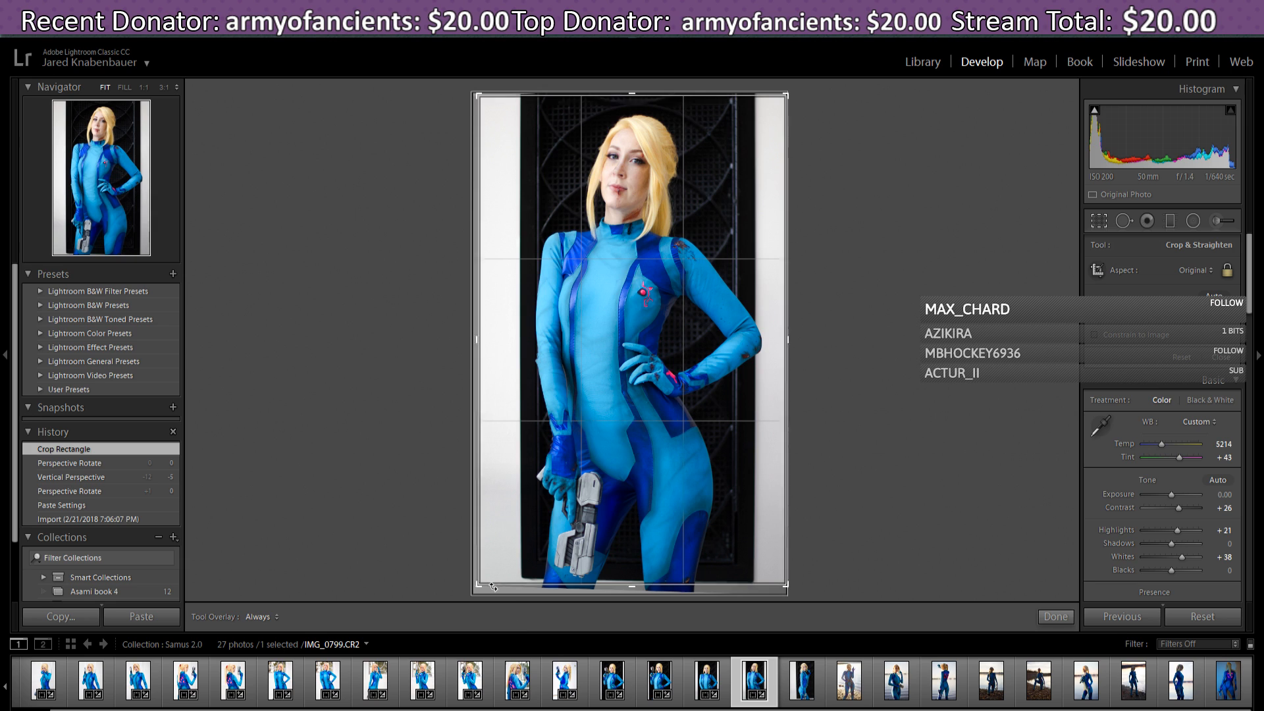
mouse_move(483, 586)
left_mouse_down()
mouse_move(475, 602)
mouse_move(478, 591)
left_mouse_up()
left_click_drag(478, 590, 475, 591)
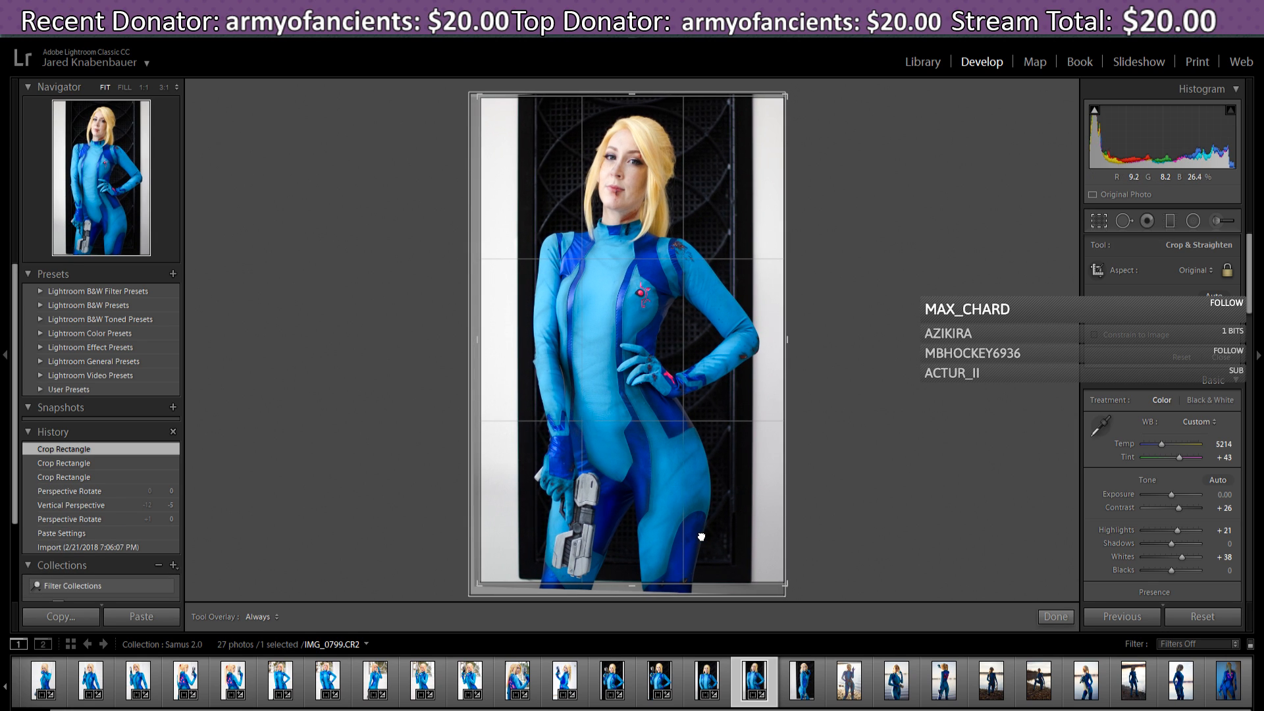
left_click_drag(701, 537, 701, 535)
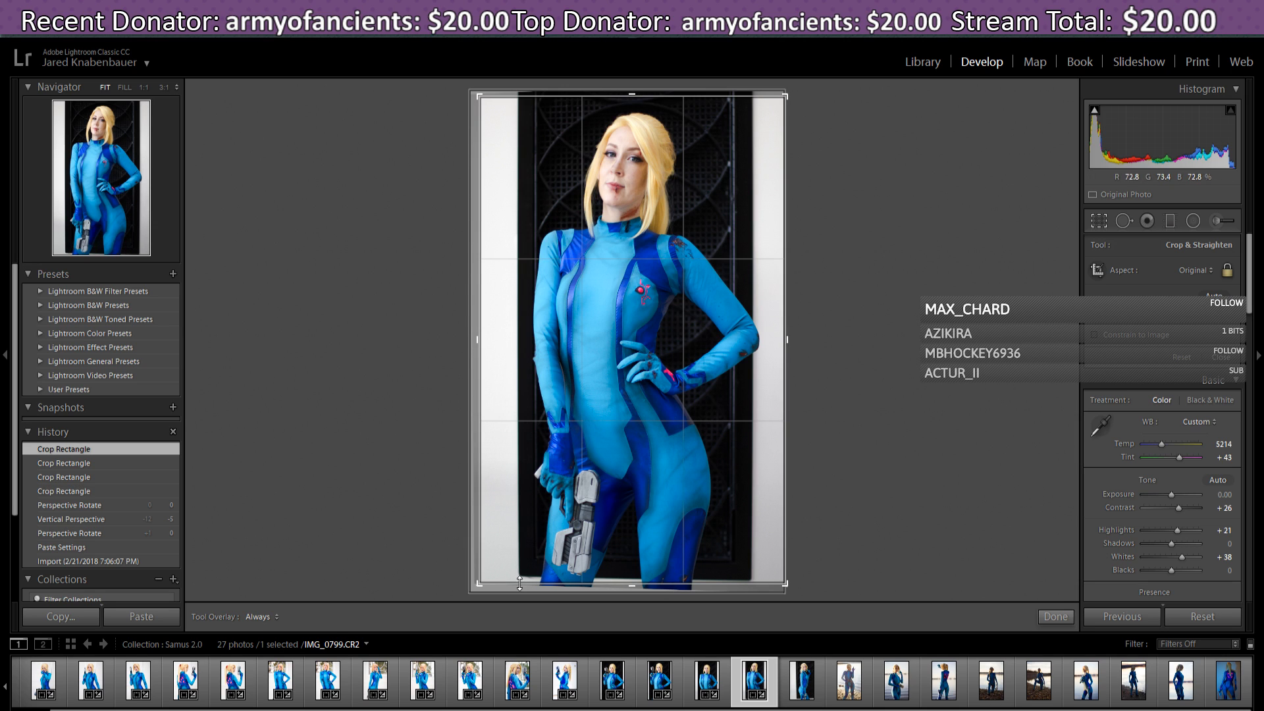
left_click(1056, 617)
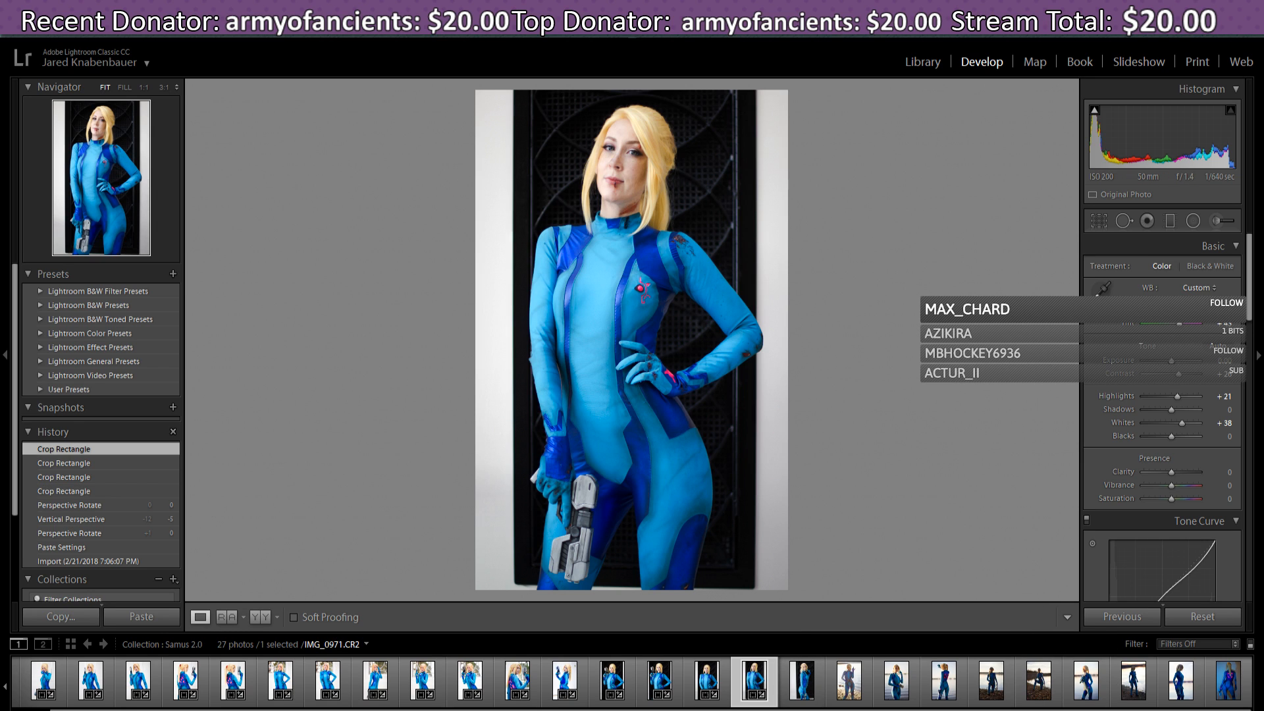
left_click(815, 679)
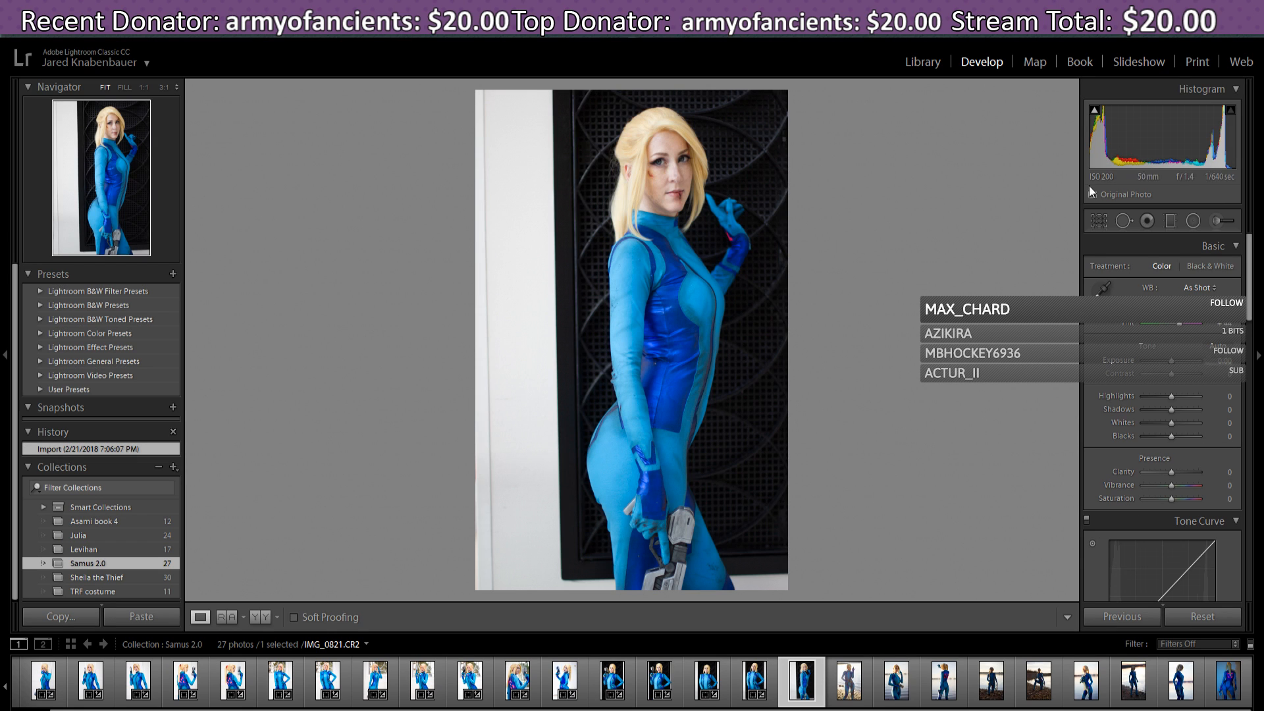
- Paste the previous settings onto IMG_0821 and straighten its crop to a 0.64° angle
left_click(1147, 619)
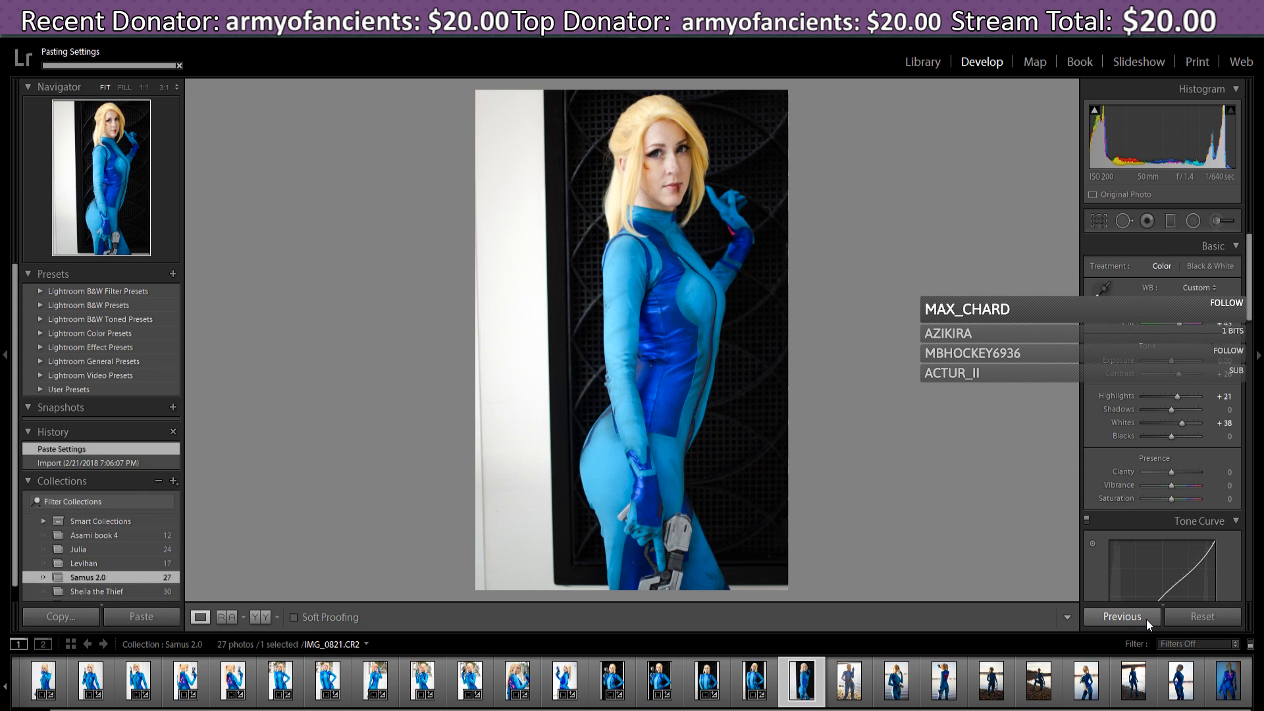
left_click(1099, 222)
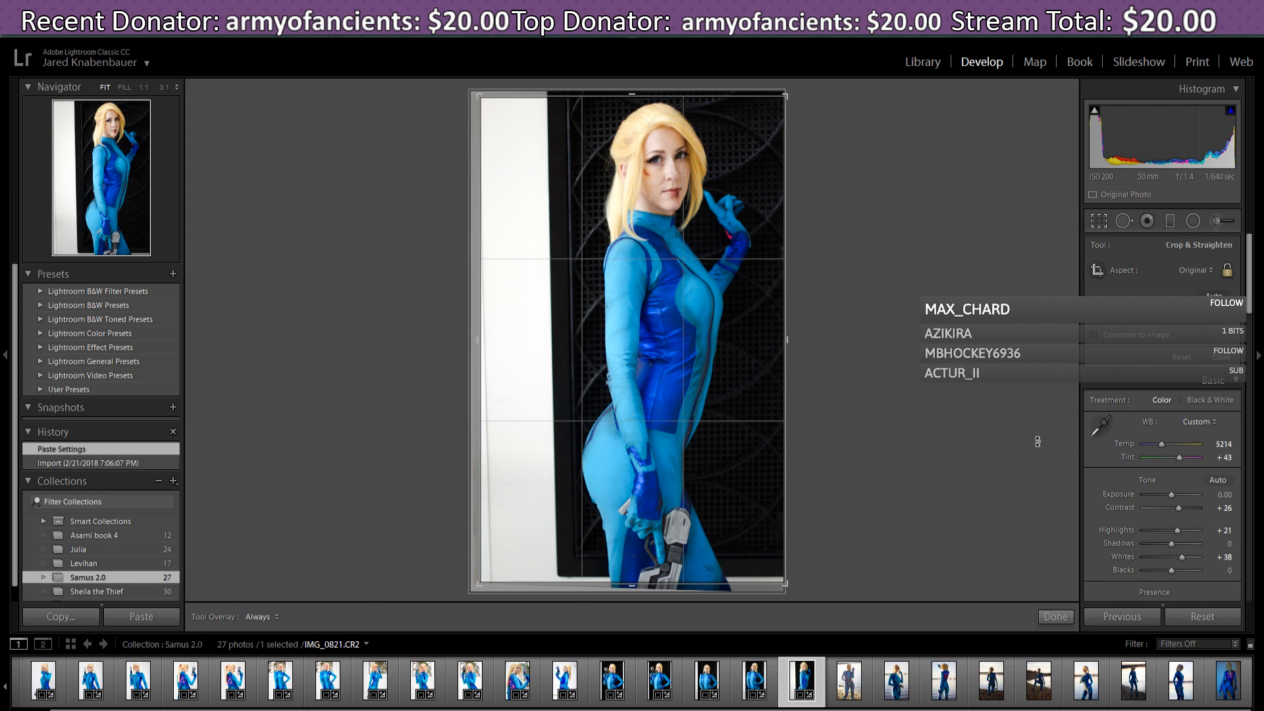
left_click_drag(586, 511, 578, 516)
left_click_drag(478, 586, 474, 583)
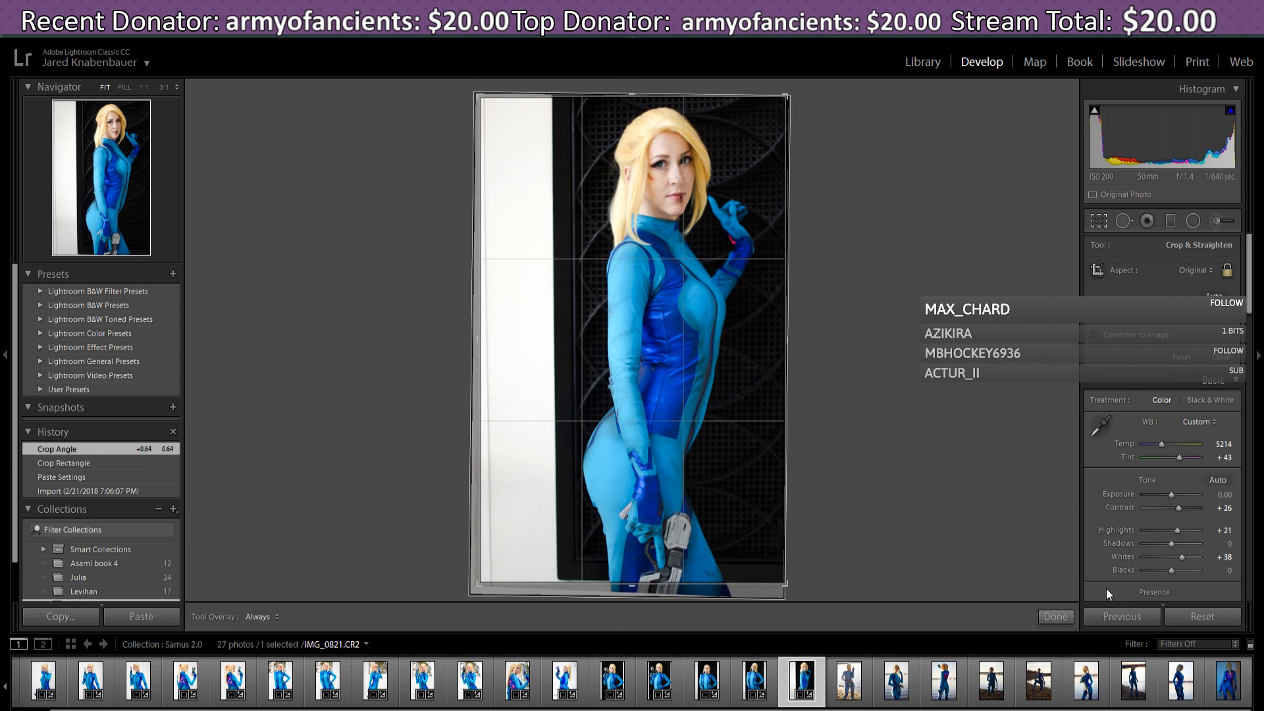
left_click(1056, 617)
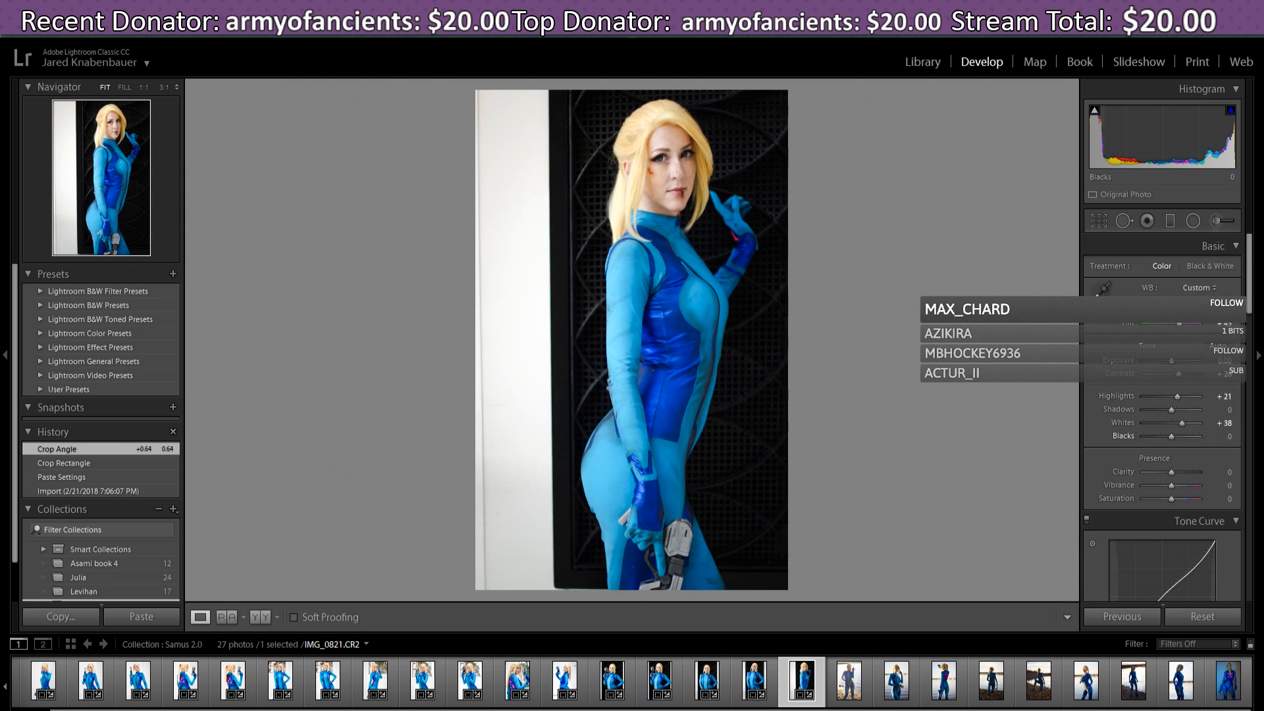
left_click_drag(1250, 250, 1247, 423)
- Reset the pasted Vertical, Horizontal and Rotate transform values to 0
left_click(1230, 405)
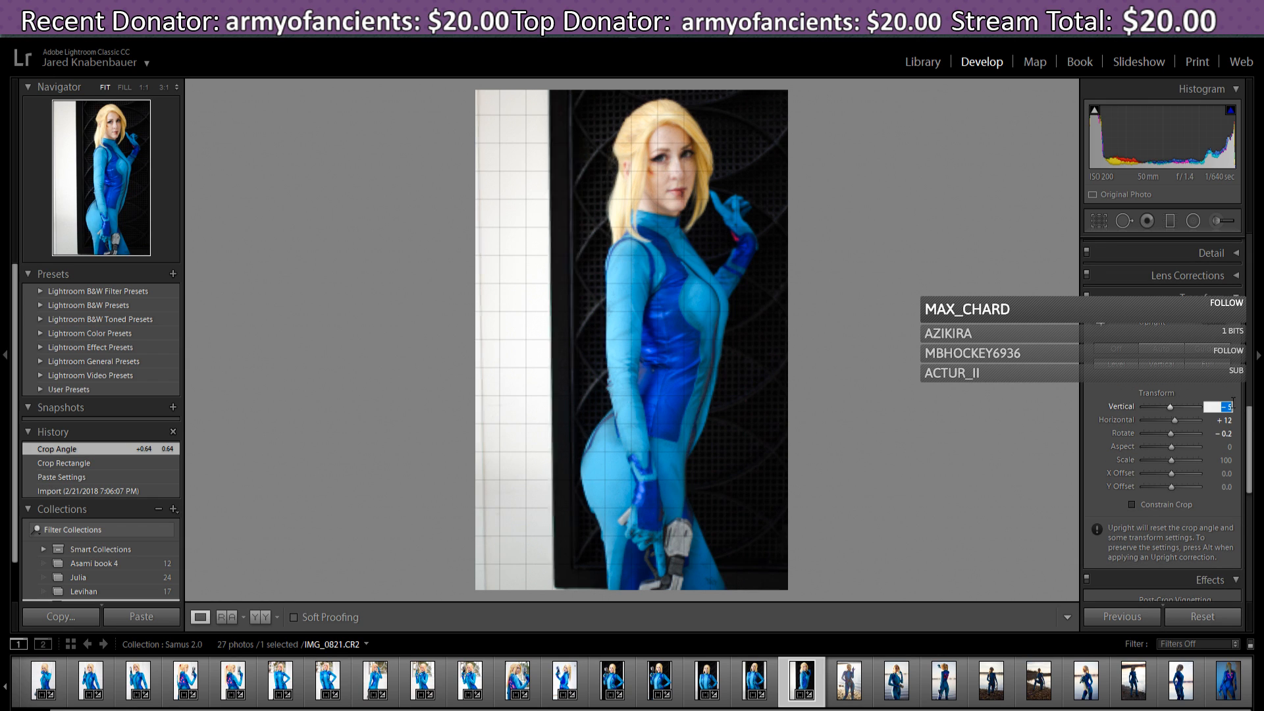
type("0")
left_click(1225, 421)
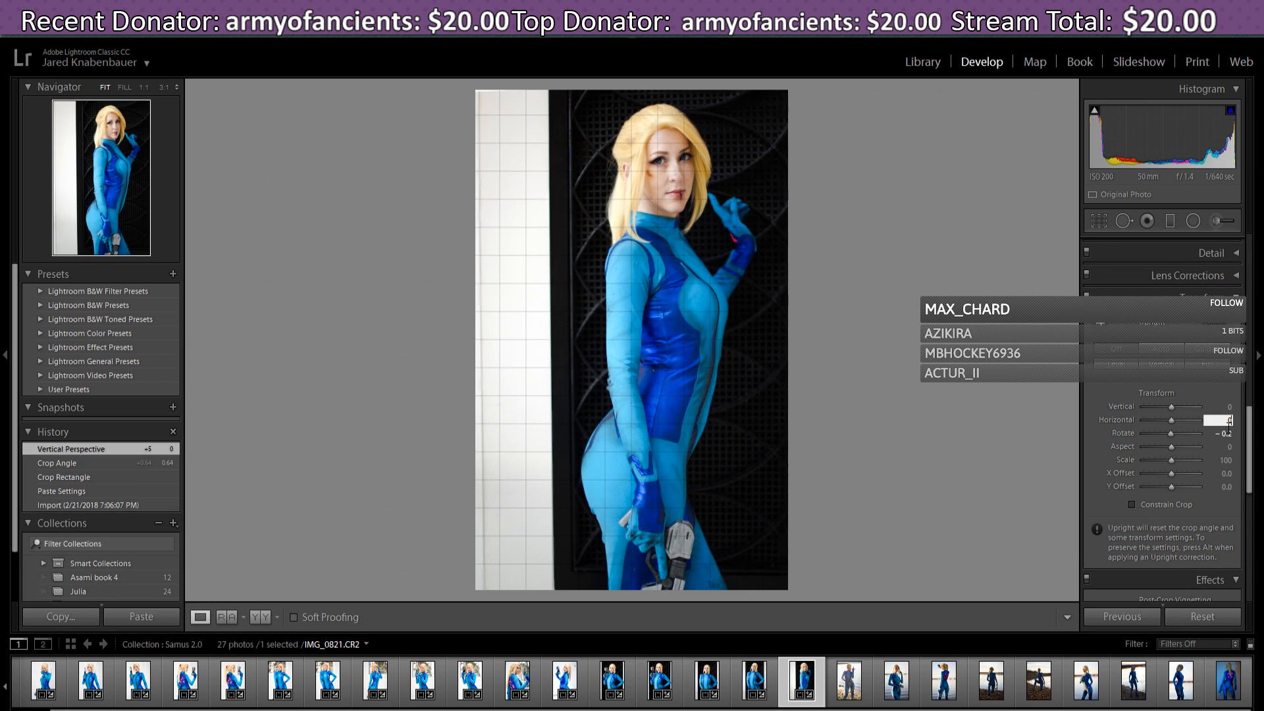
type("0")
left_click(1227, 433)
type("0")
key("Return")
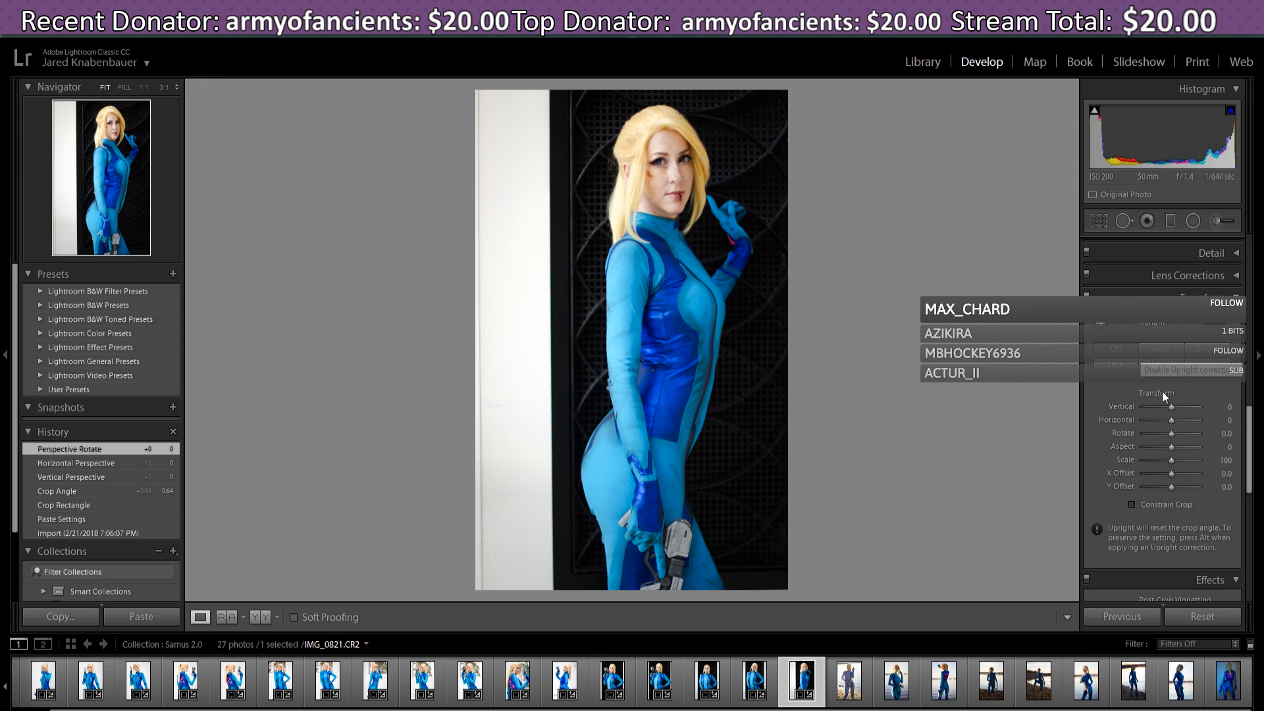
- Test a +7 Vertical perspective correction with the alignment grid showing
left_click(1170, 420)
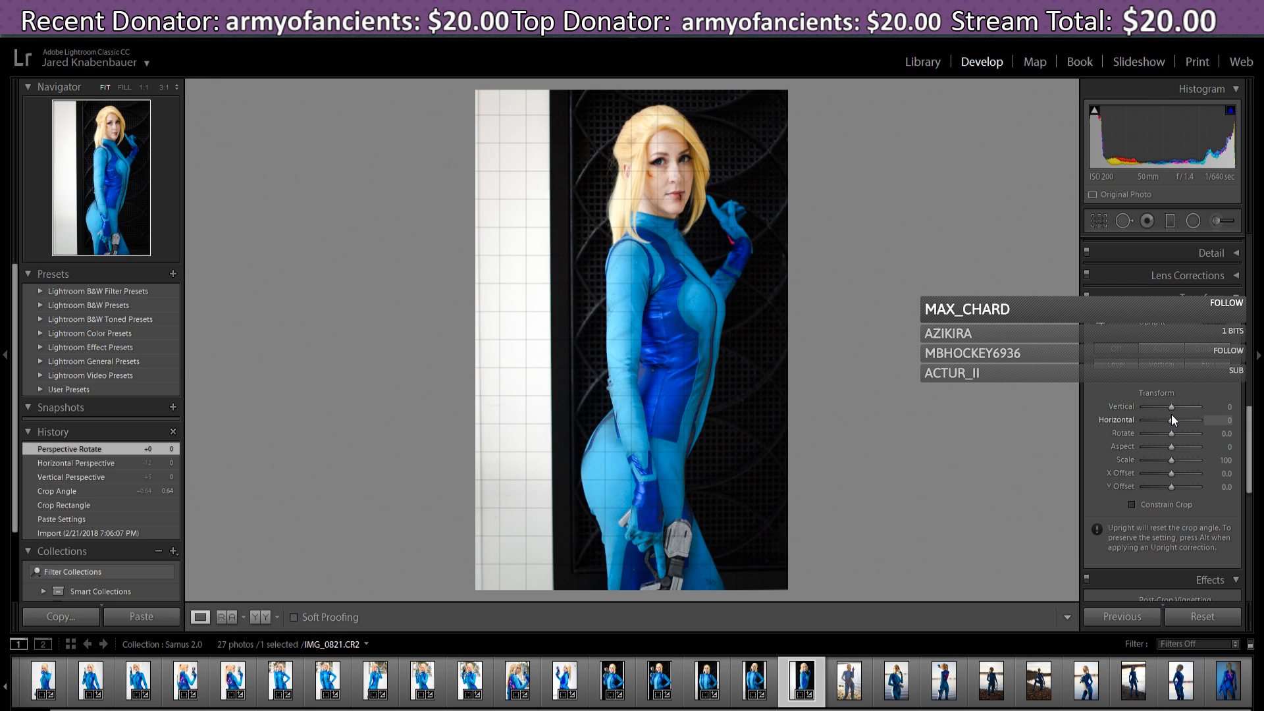
left_click_drag(1172, 410, 1173, 409)
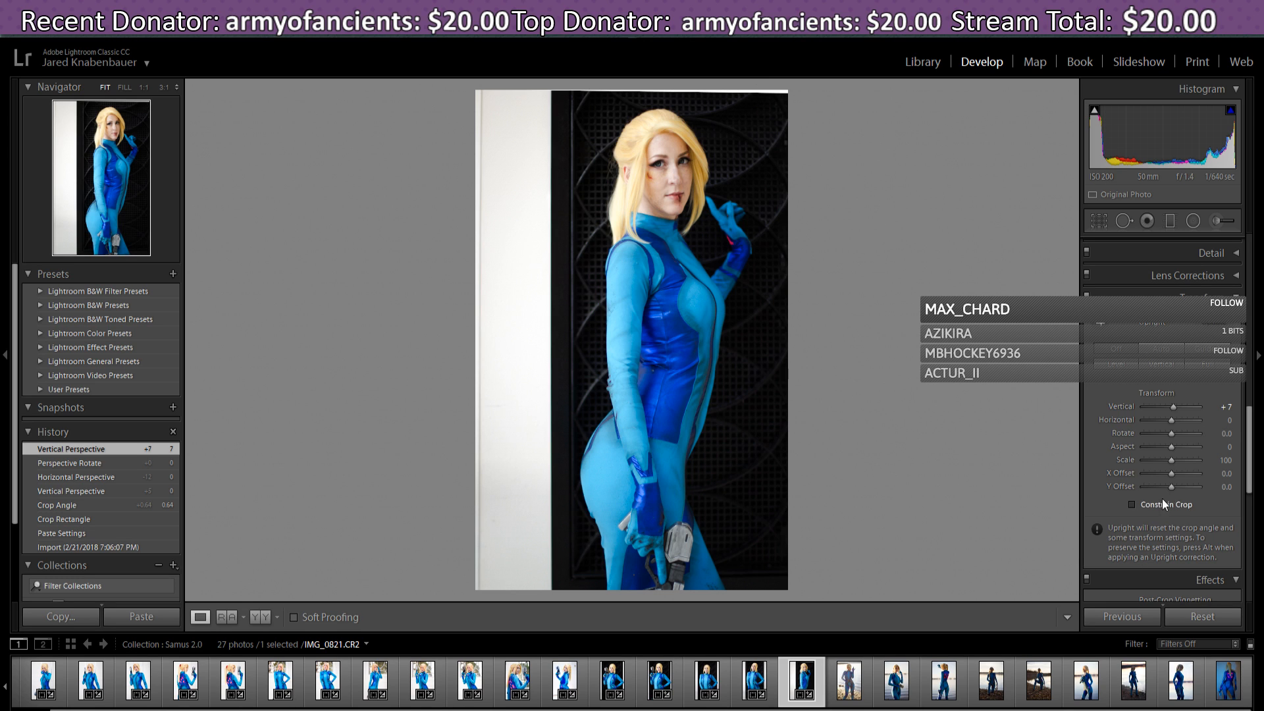
left_click(1223, 407)
- Confirm vertical perspective at 0, then try a tighter crop around the cosplayer
type("0")
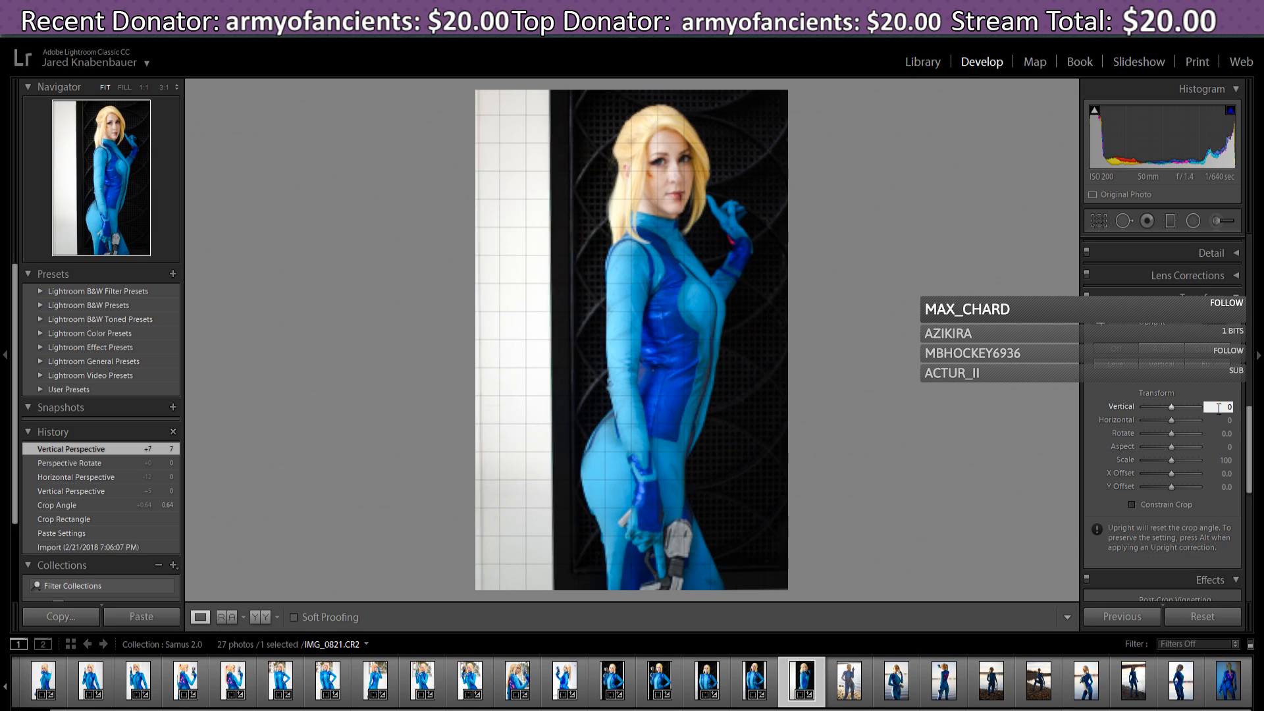
key("Return")
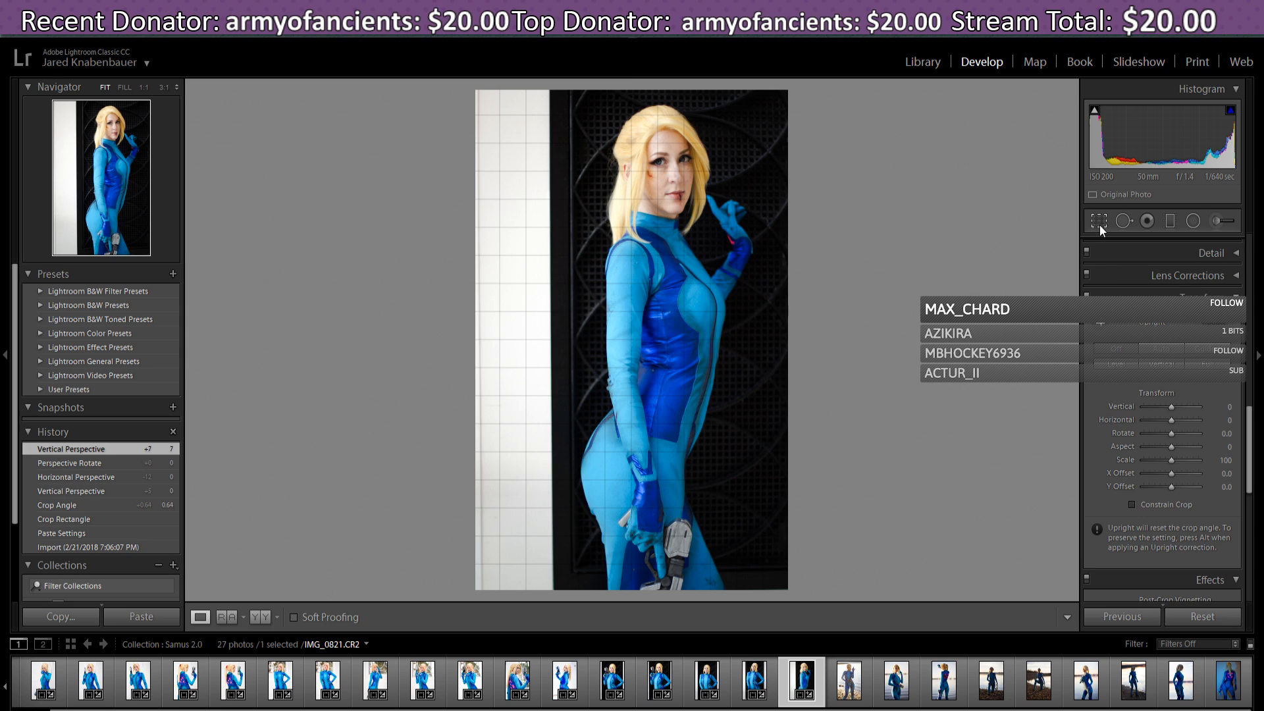
left_click(1099, 221)
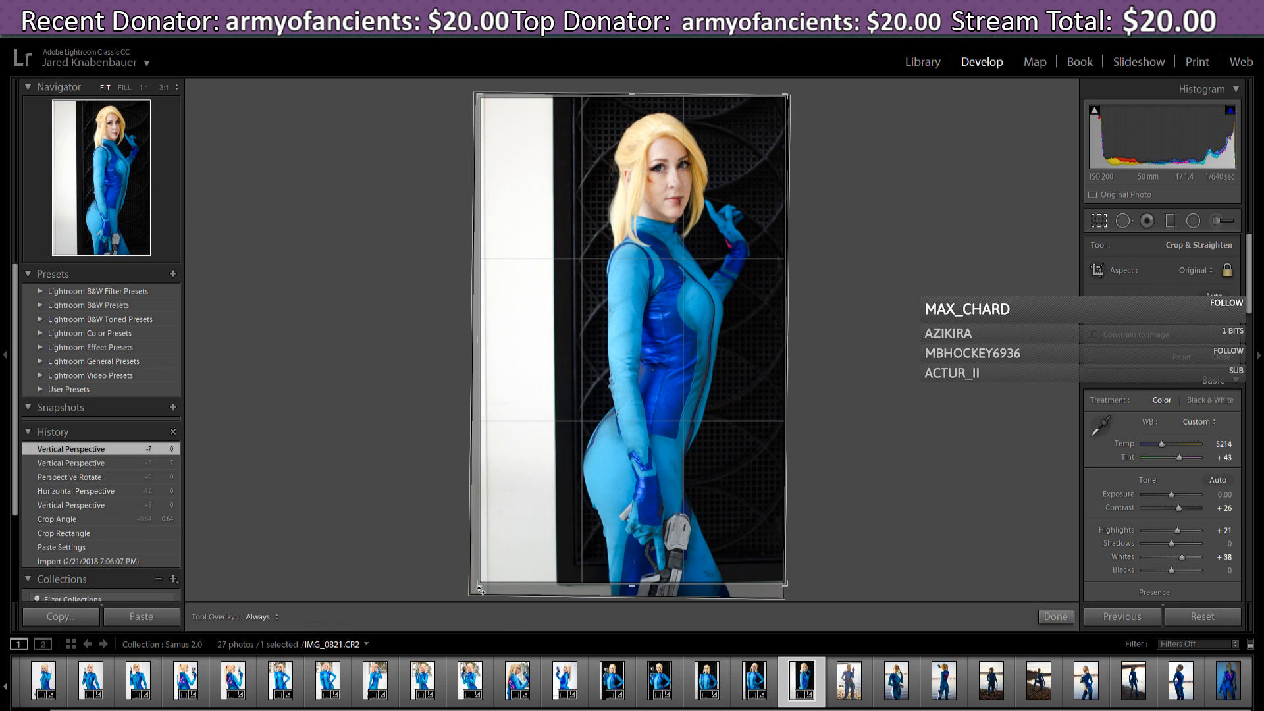
left_click_drag(482, 585, 489, 578)
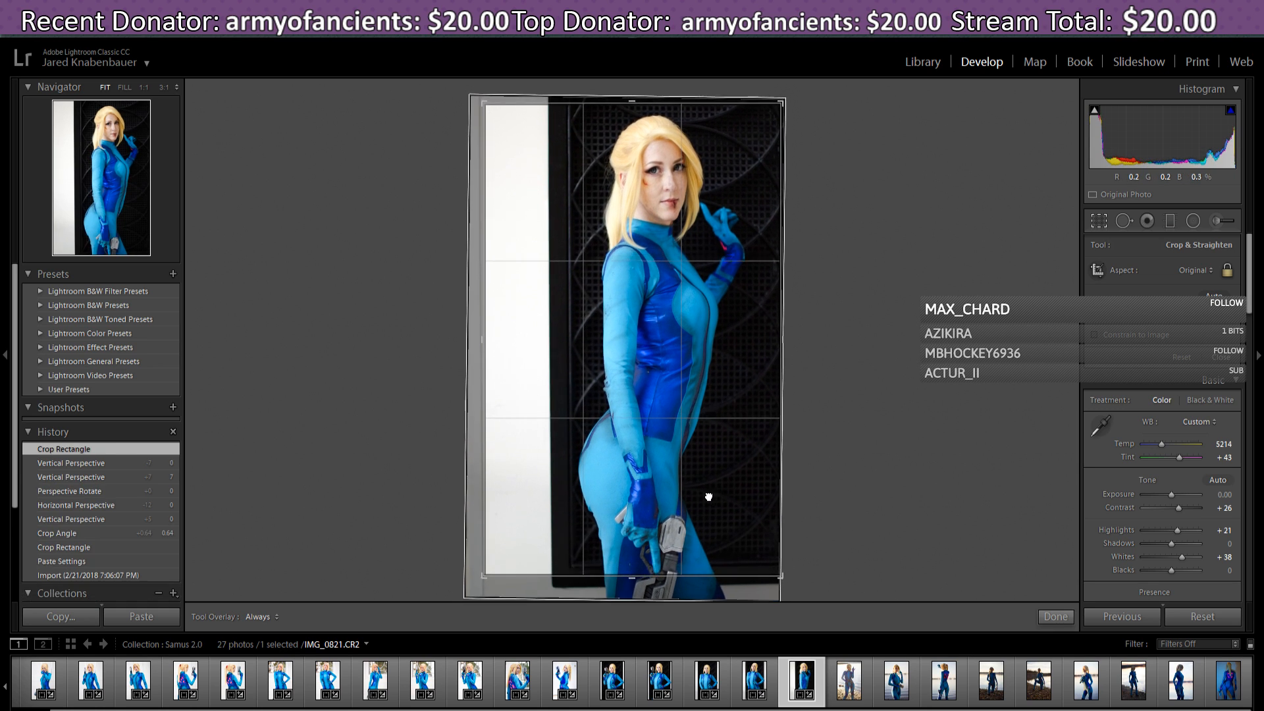
left_click_drag(708, 497, 691, 494)
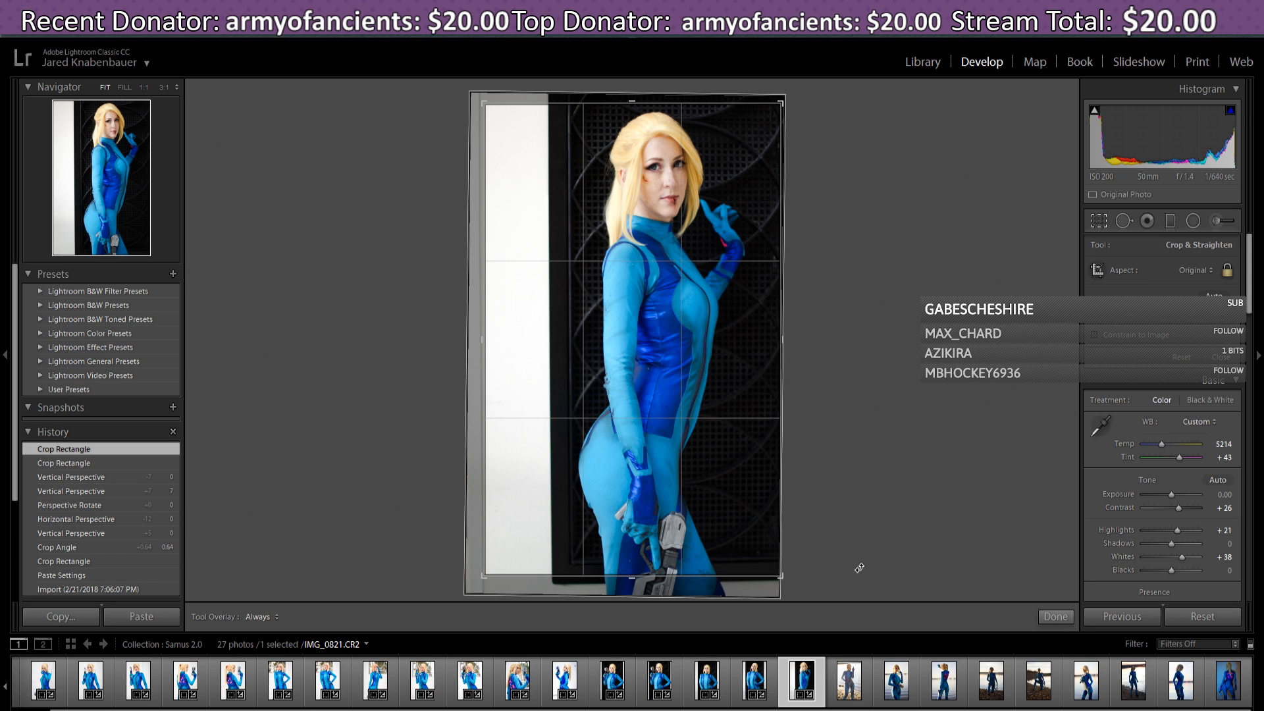
mouse_move(708, 369)
left_mouse_down()
mouse_move(716, 375)
mouse_move(698, 382)
left_mouse_up()
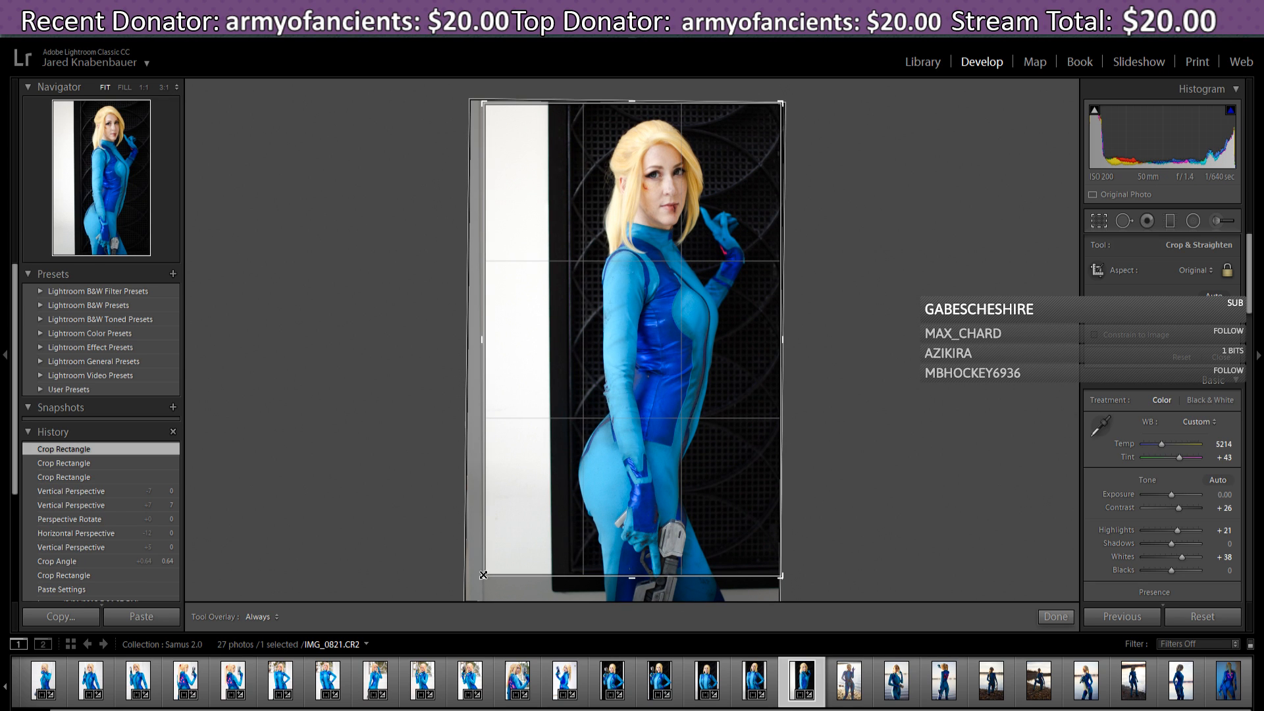
left_click_drag(474, 589, 442, 602)
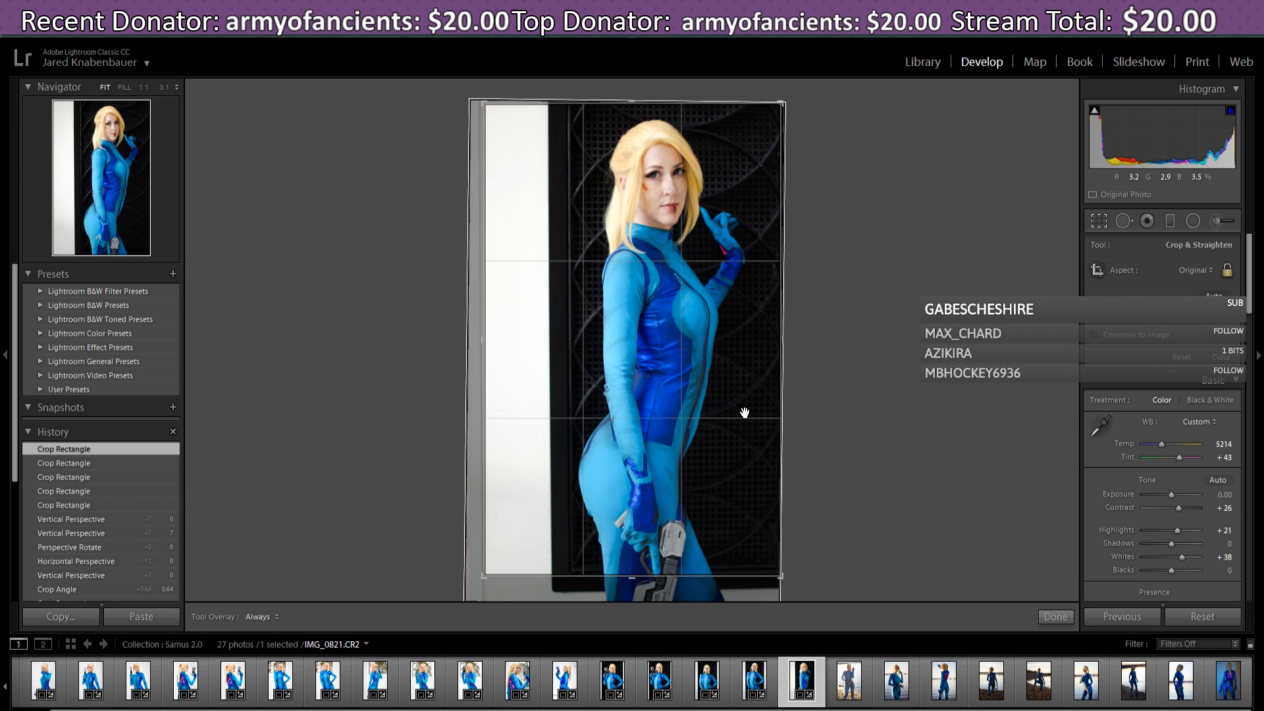
left_click_drag(744, 412, 739, 353)
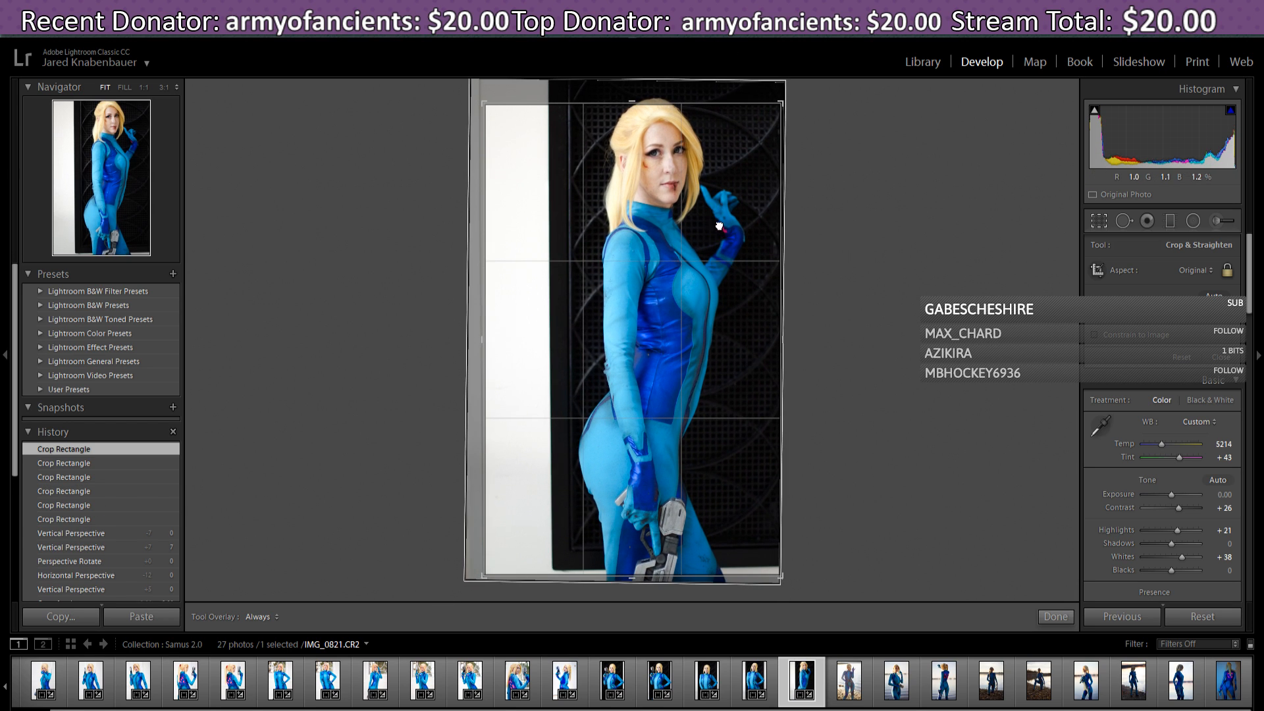
left_click_drag(719, 226, 734, 235)
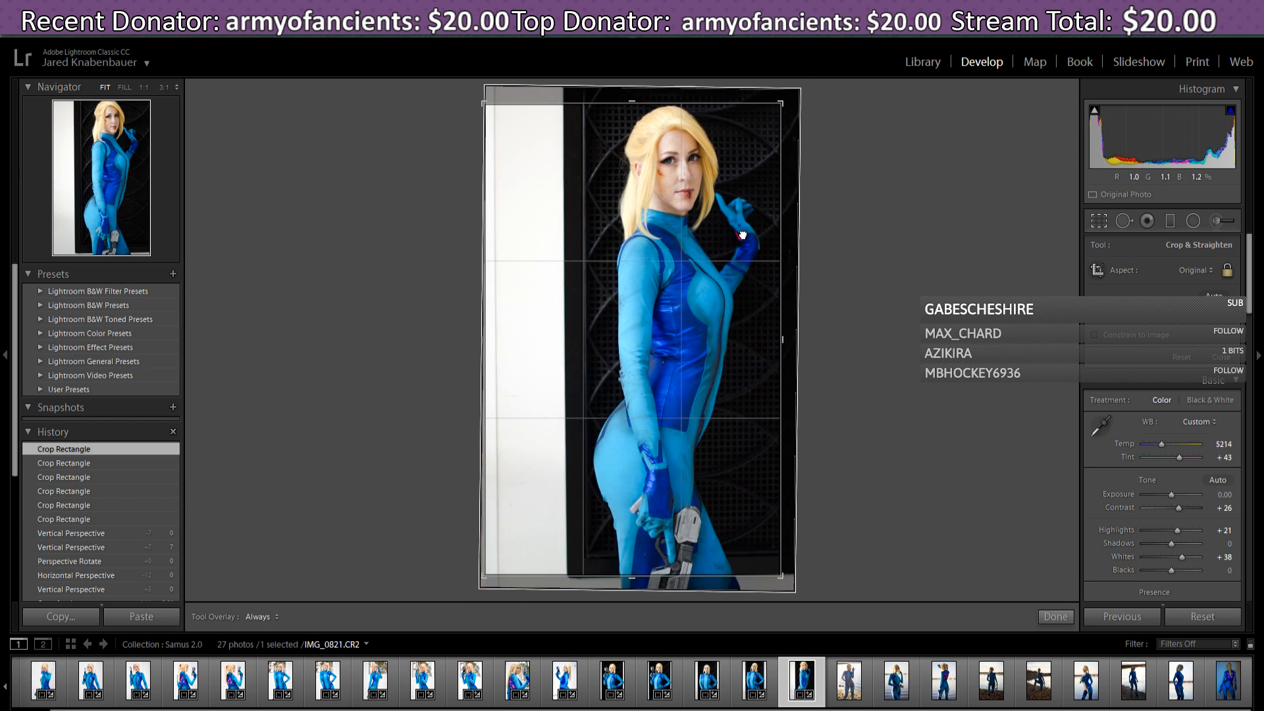
- Reset the crop, redraw a tighter one from the bottom-left with the photo raised, and apply it
left_click(1182, 357)
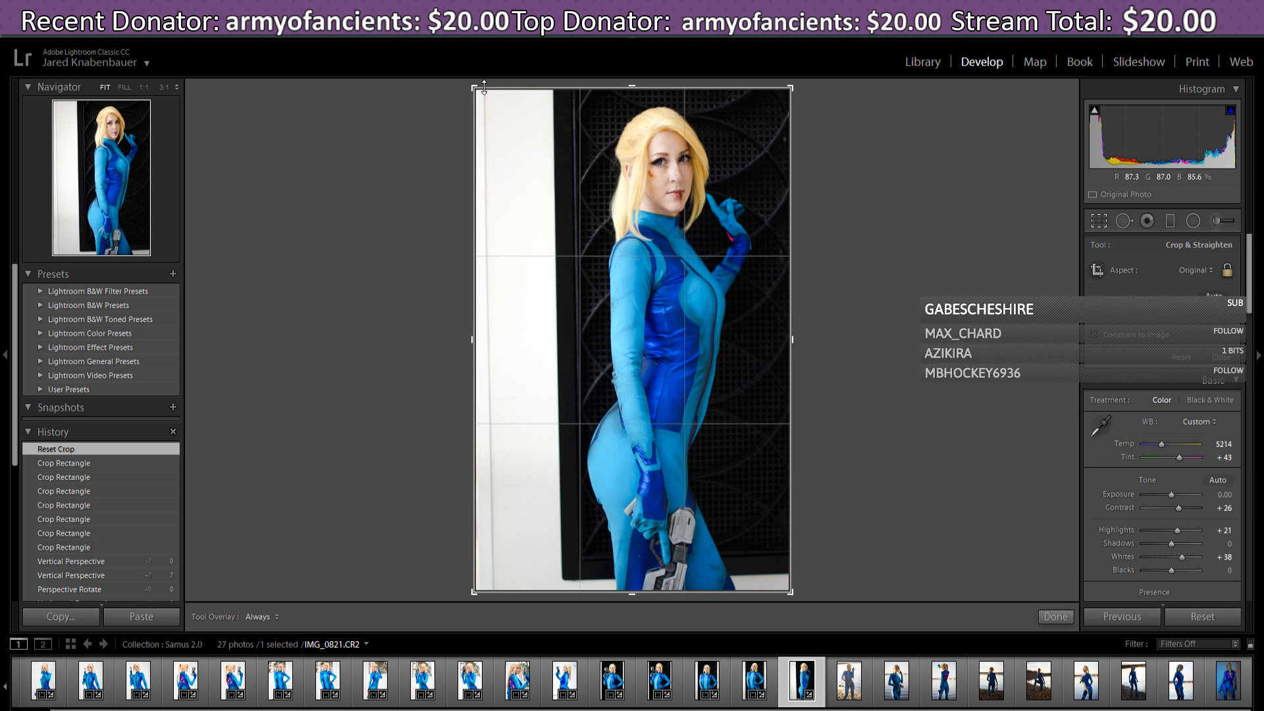
left_click_drag(472, 592, 479, 593)
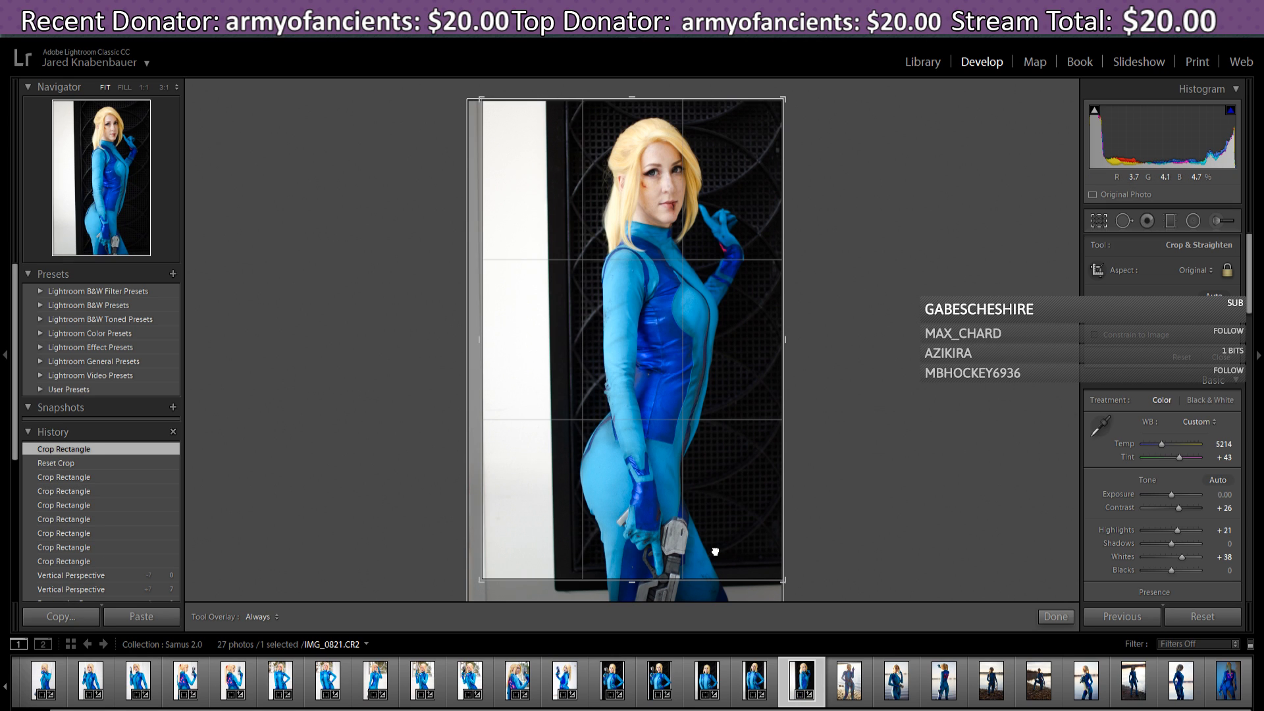
left_click_drag(715, 552, 713, 546)
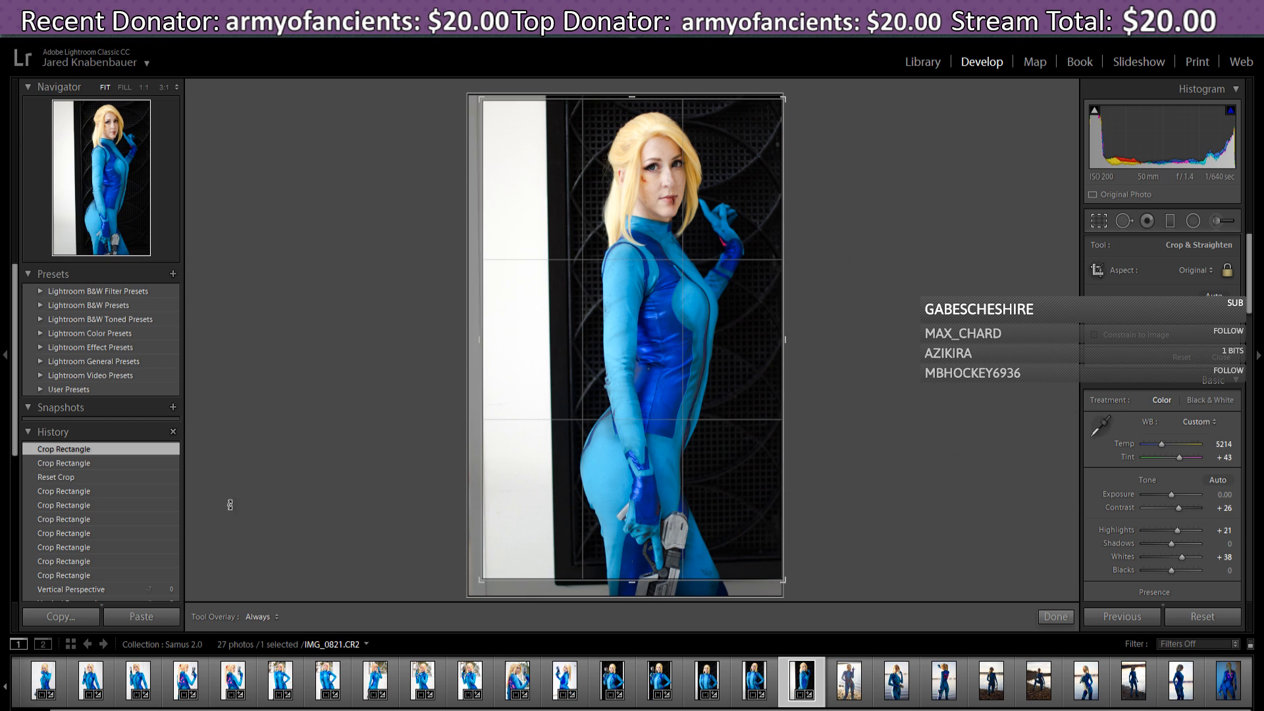
left_click(1056, 617)
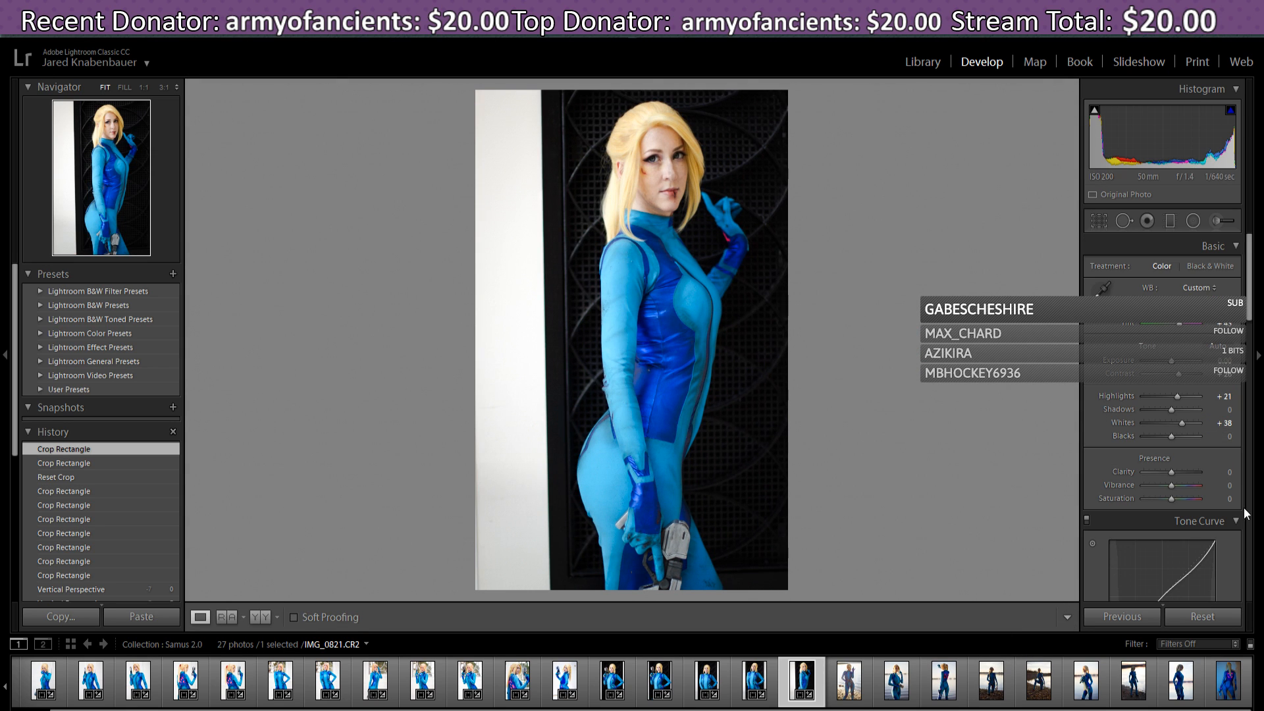
- Straighten the crop to a 0.37° angle and apply it
left_click(1101, 222)
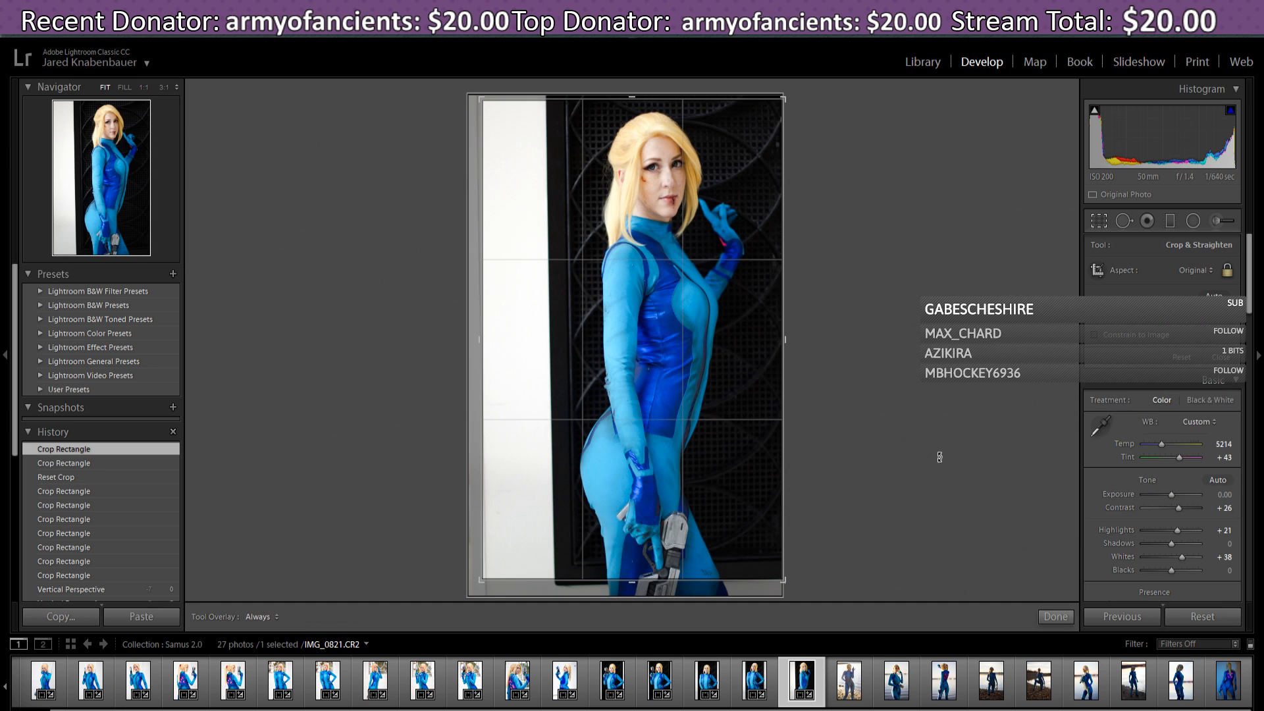
left_click_drag(796, 592, 794, 589)
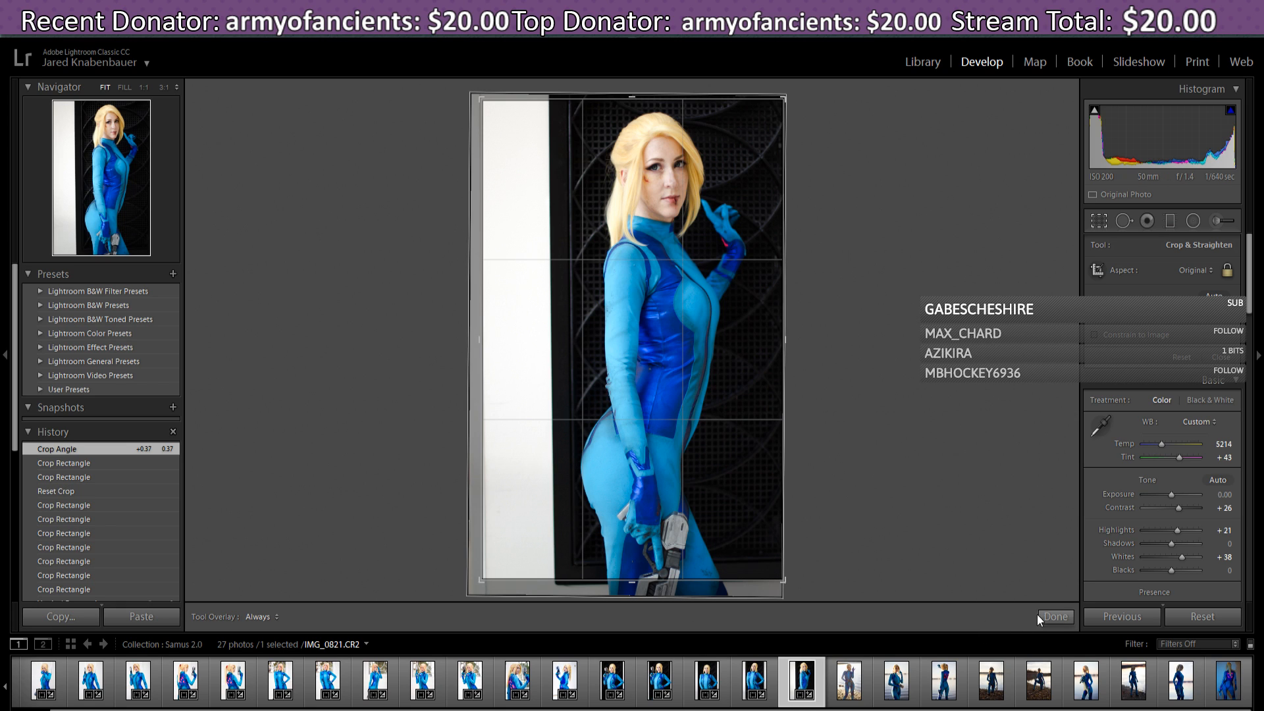
left_click(1054, 617)
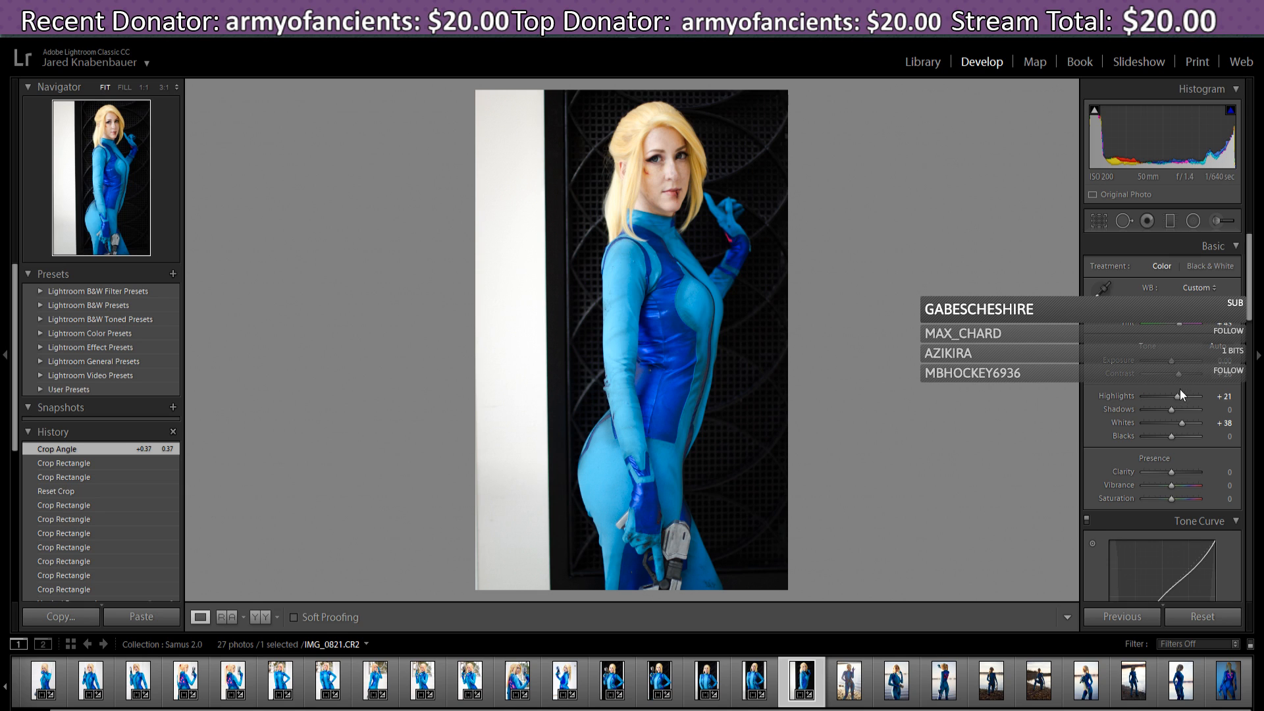
- Drag the tone curve to Lights +20, Darks +17 and Shadows -17
scroll(1221, 532, "down", 3)
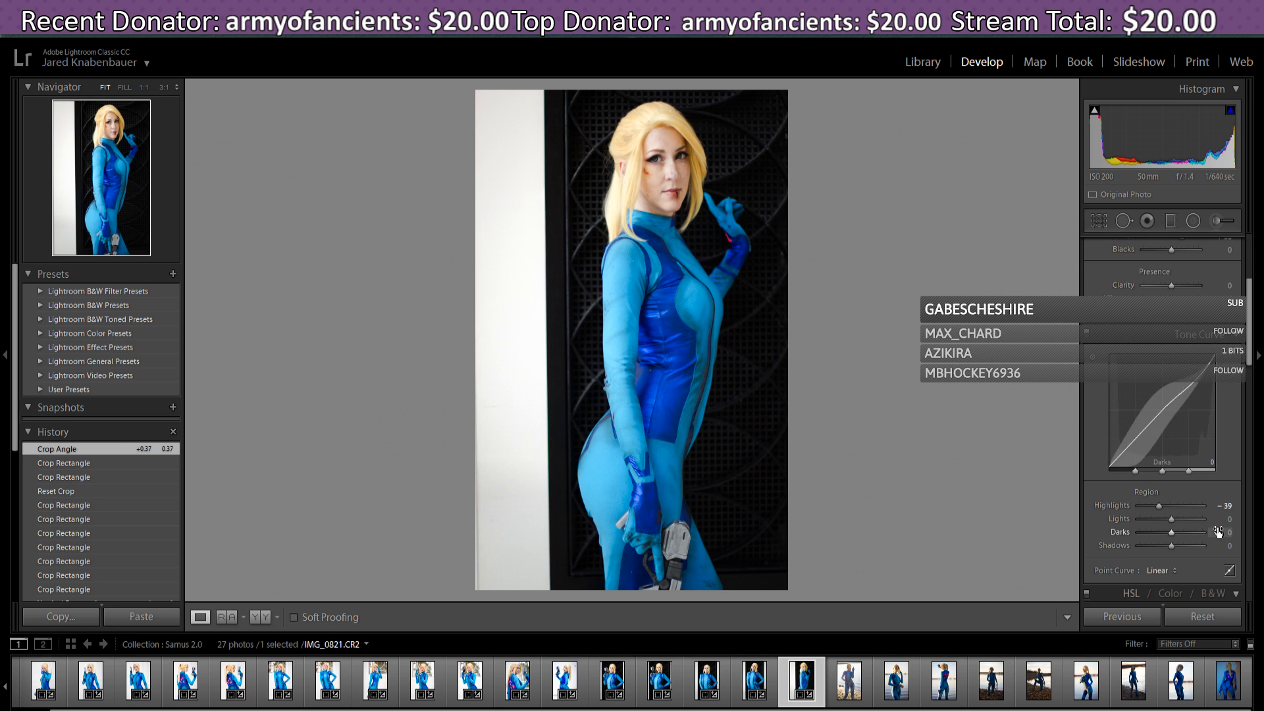
left_click_drag(1191, 391, 1190, 378)
left_click_drag(1175, 533, 1171, 520)
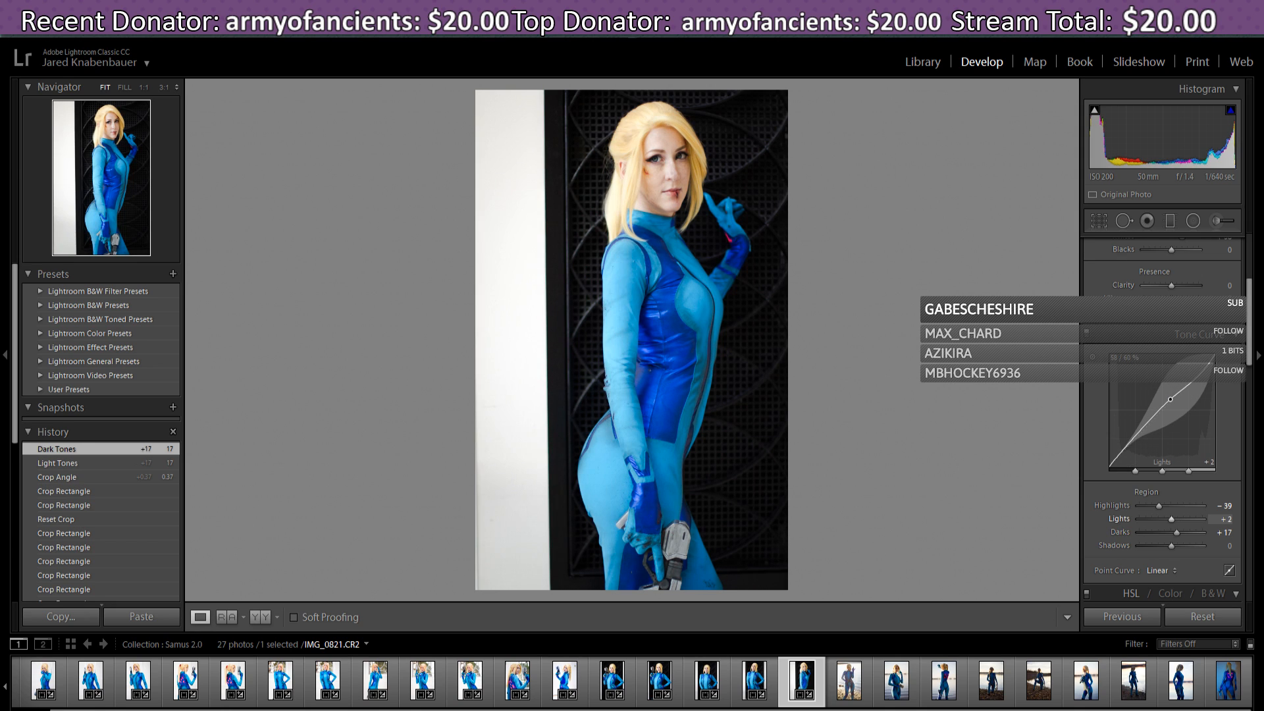
left_click_drag(1170, 399, 1193, 374)
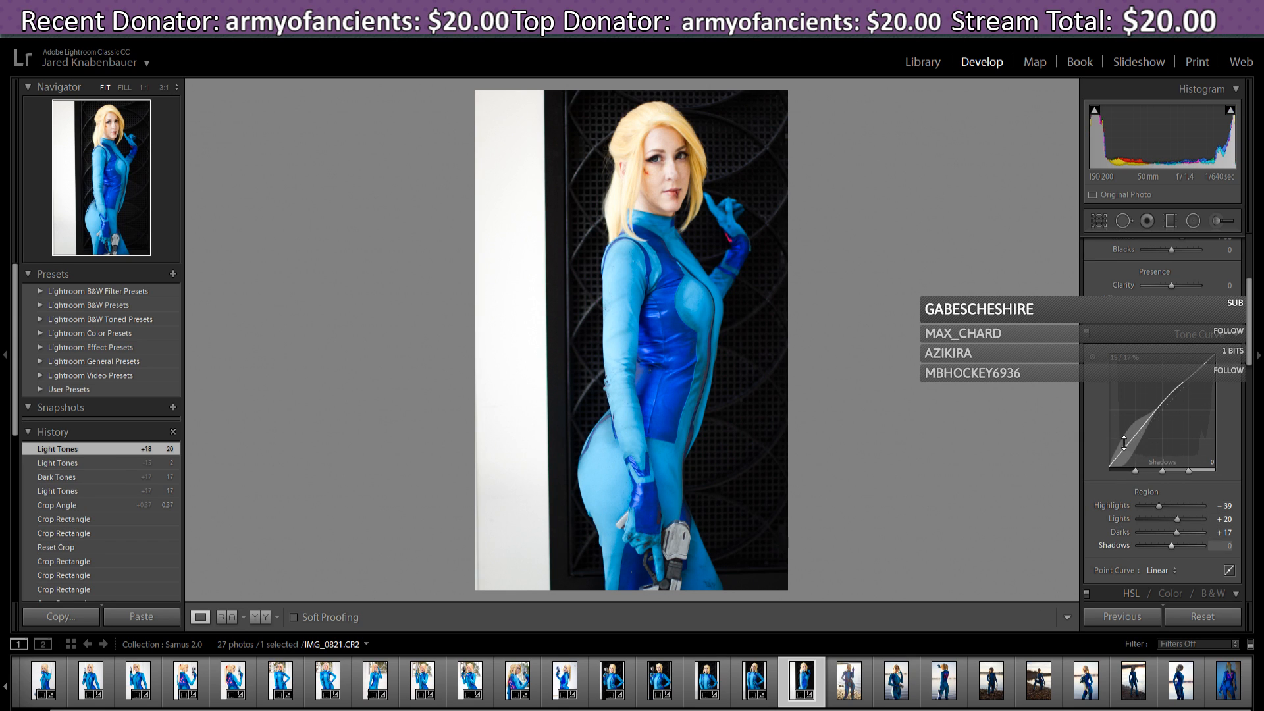
left_click_drag(1134, 449, 1128, 447)
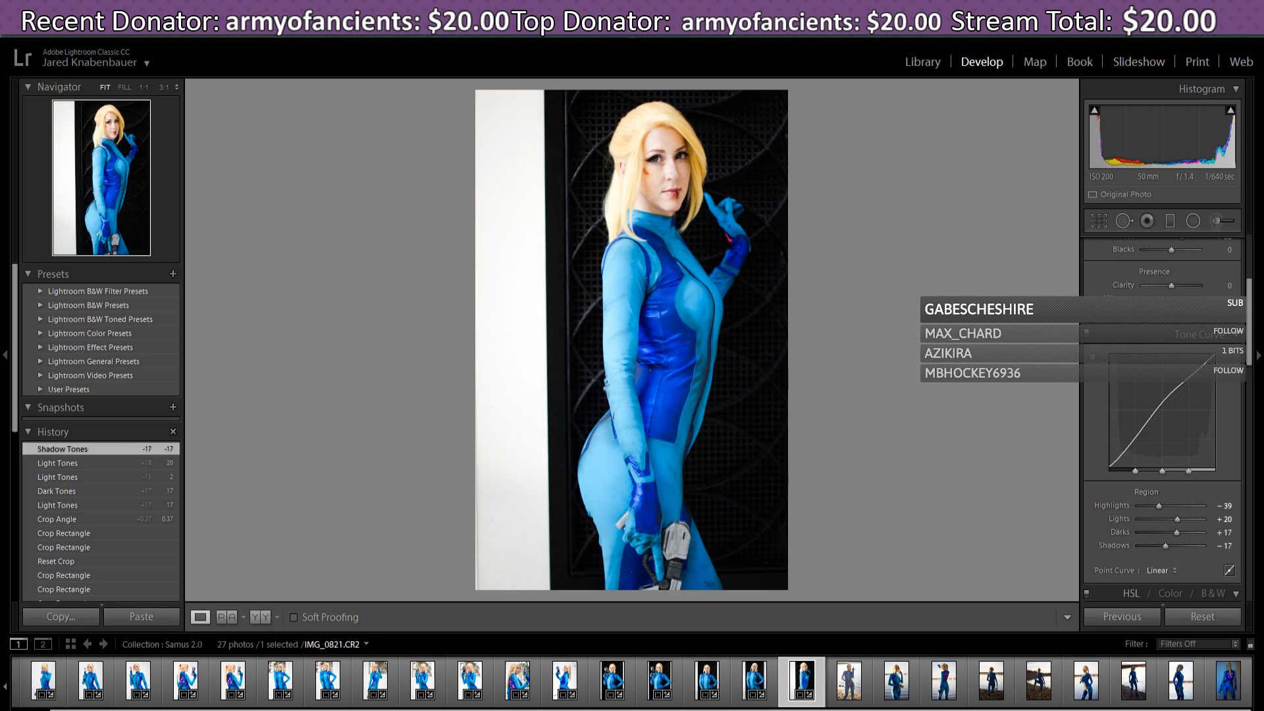
scroll(632, 683, "up", 1)
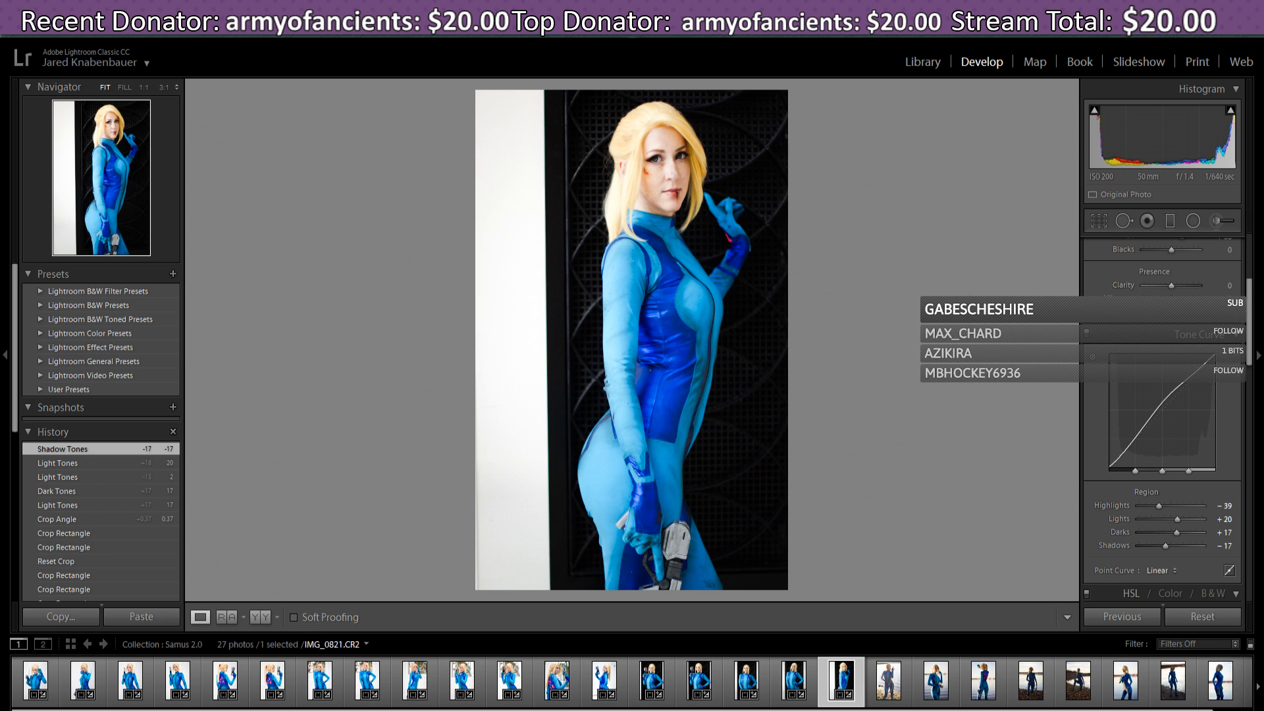
- Load the beach shot IMG_0887.CR2 from the filmstrip
scroll(861, 685, "down", 1)
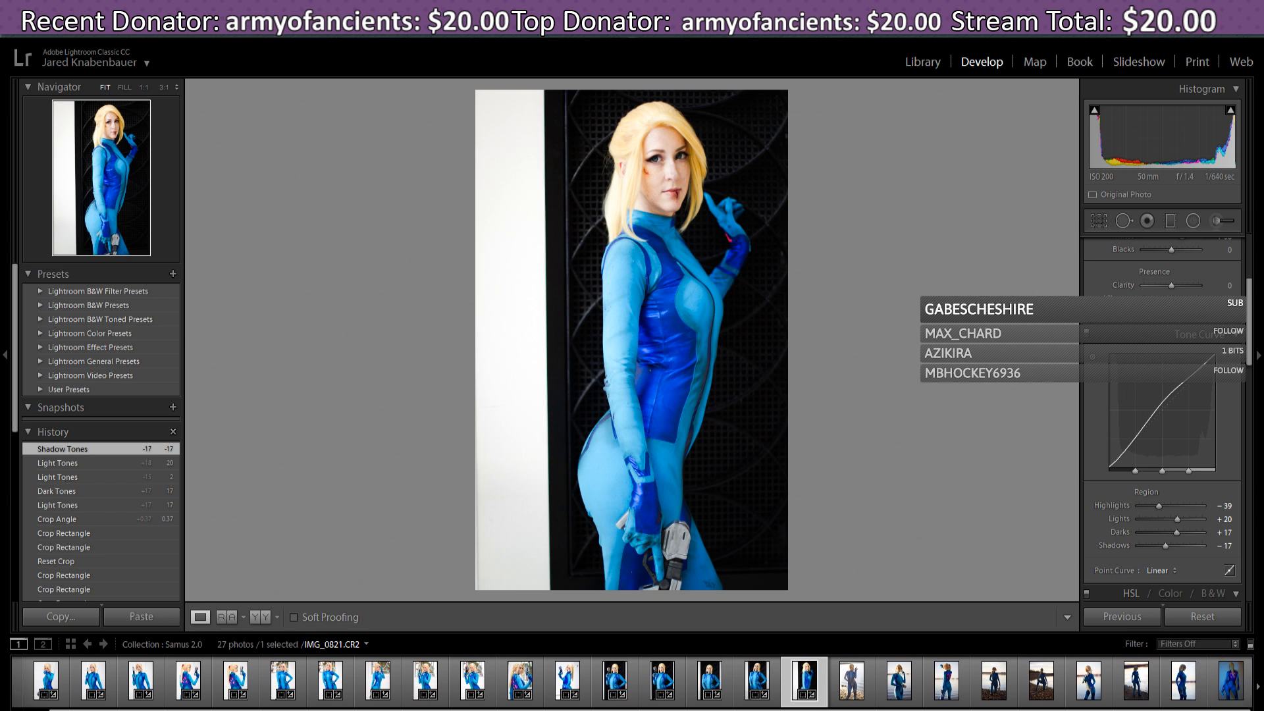
left_click(860, 698)
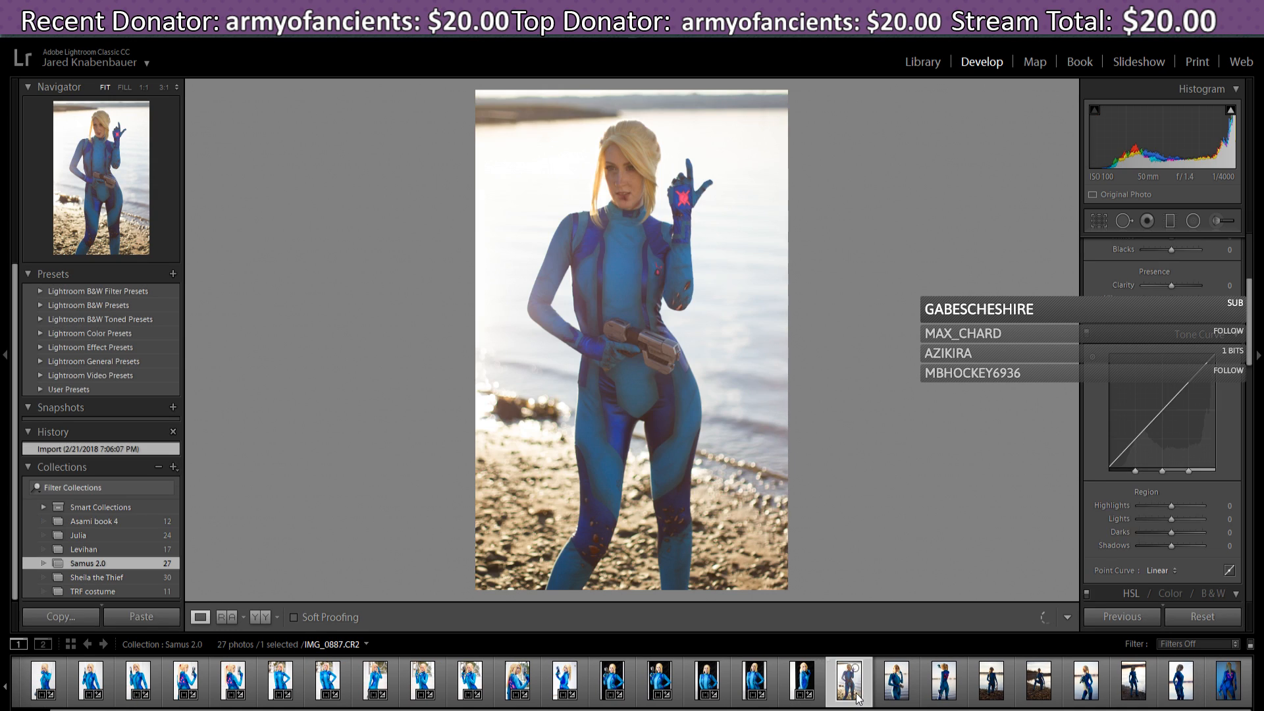
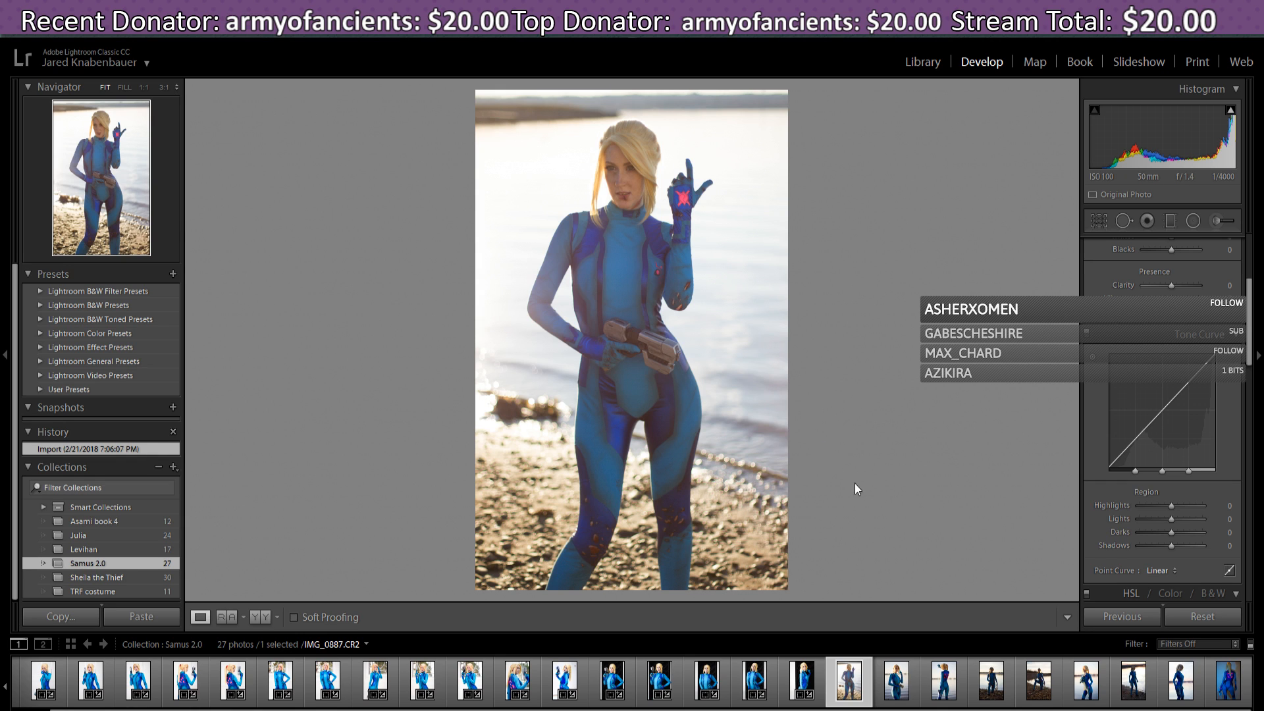
- Rotate the crop on IMG_0887.CR2 very slightly to straighten it, then apply it
left_click(1103, 216)
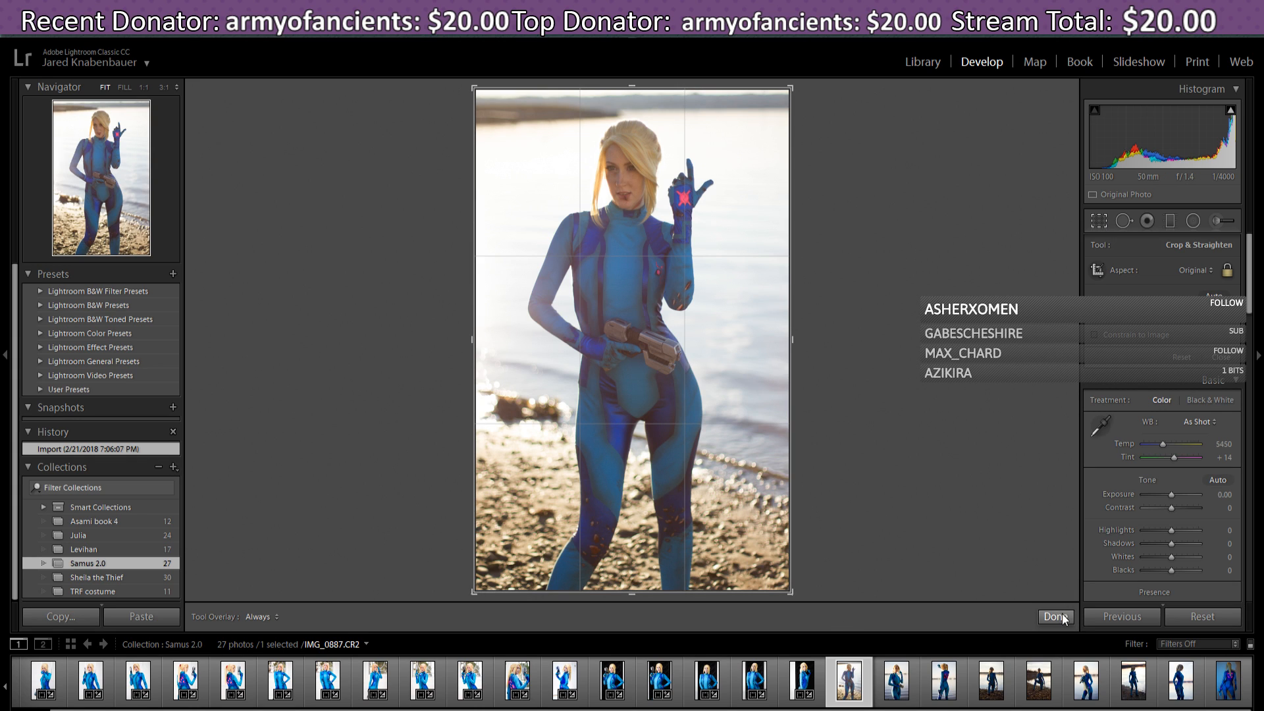
left_click_drag(793, 86, 790, 91)
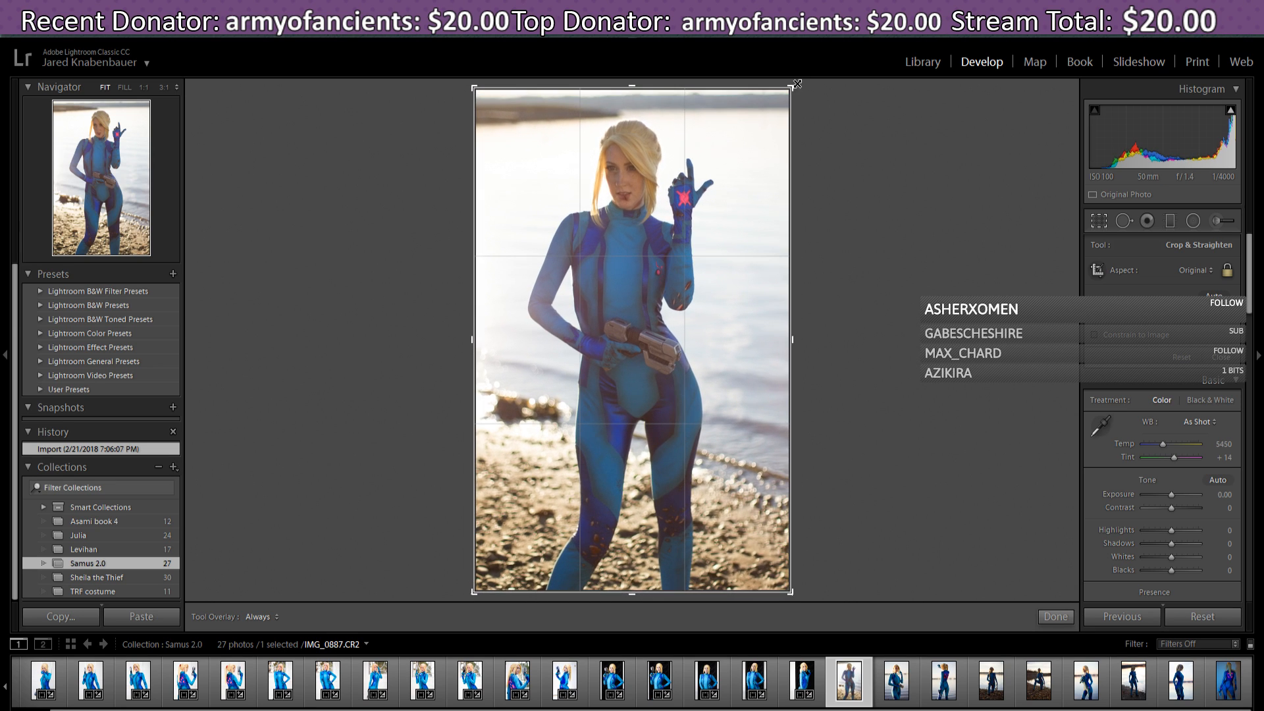
left_click(1069, 623)
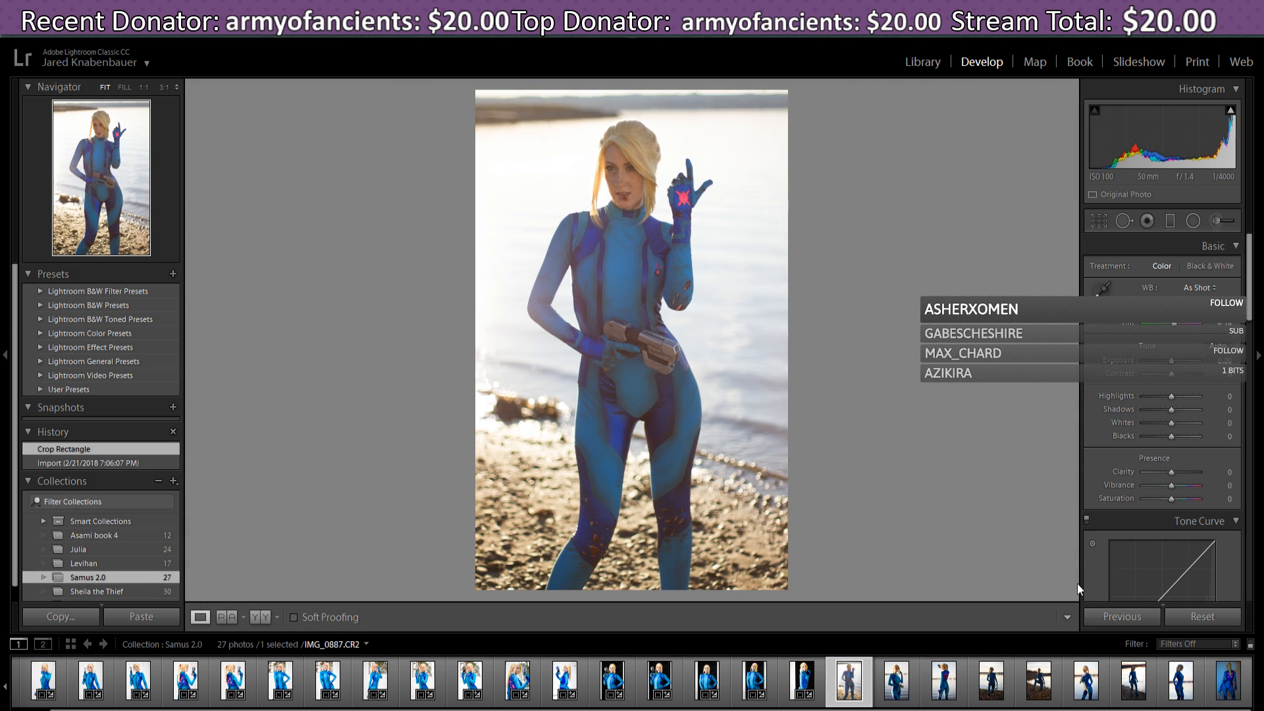
- Apply Auto Tone, warm Temp to about 6.0K and shift Tint toward magenta
left_click(1226, 353)
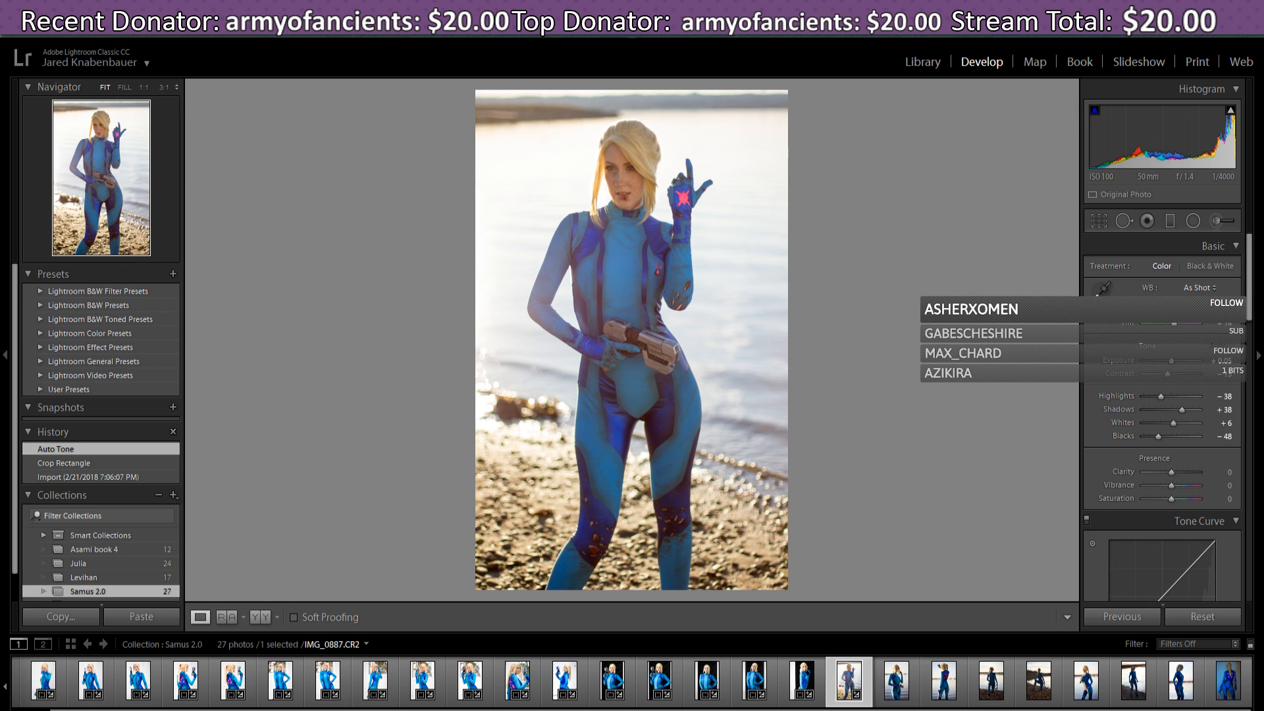
left_click_drag(1172, 311, 1174, 310)
left_click_drag(1165, 324, 1172, 326)
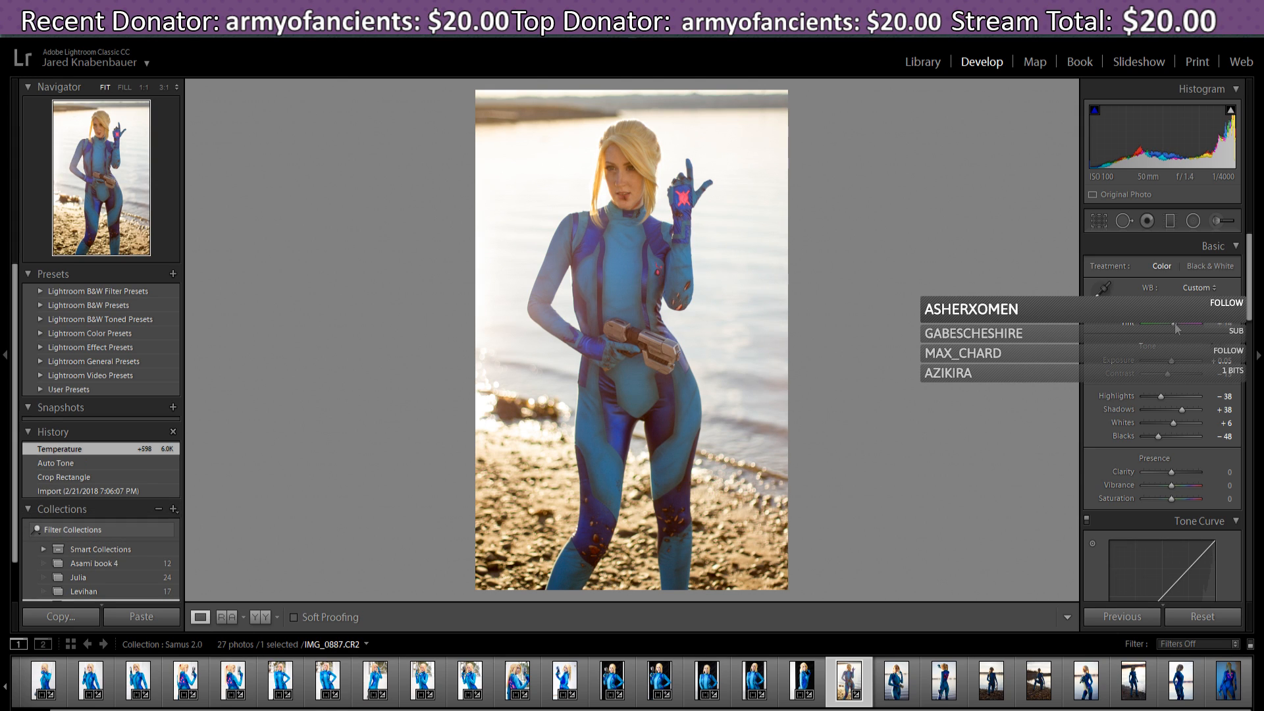
left_click_drag(1177, 324, 1179, 332)
left_click_drag(1178, 327, 1183, 328)
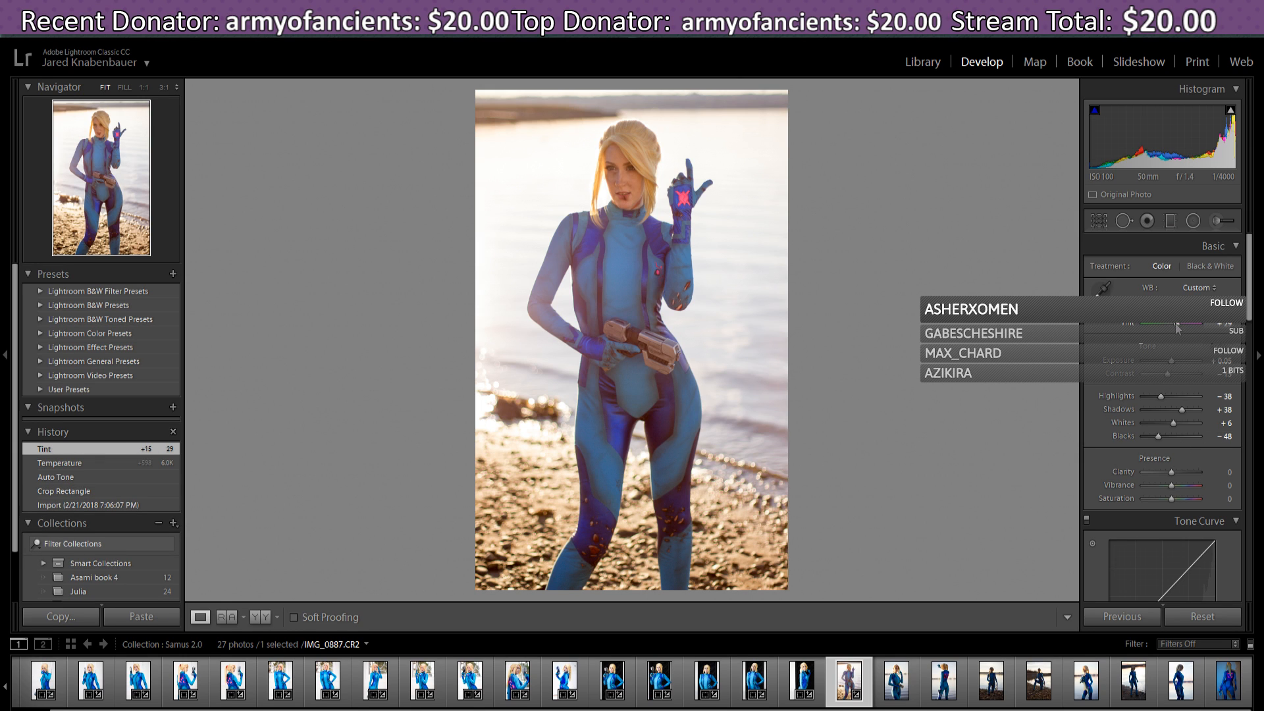
left_click_drag(1177, 327, 1180, 330)
left_click_drag(1180, 328, 1178, 329)
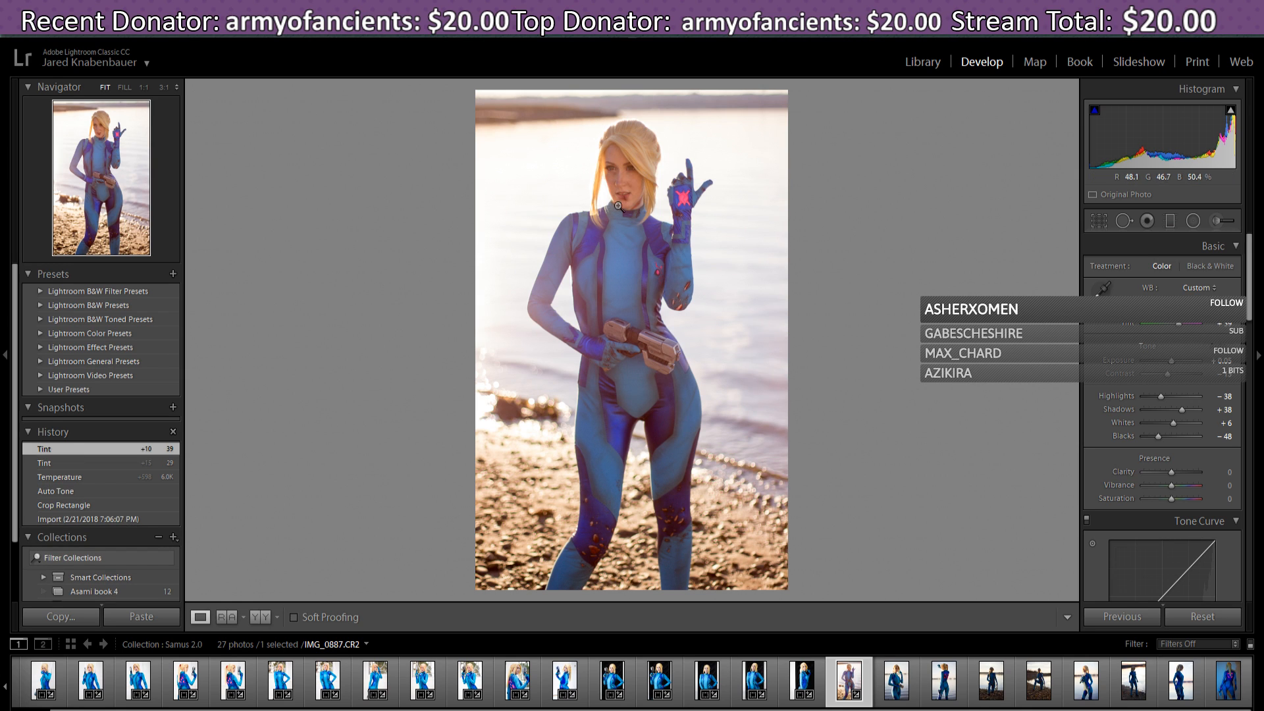
- Paint an exposure Adjustment Brush stroke over the cosplayer's face
left_click(1220, 223)
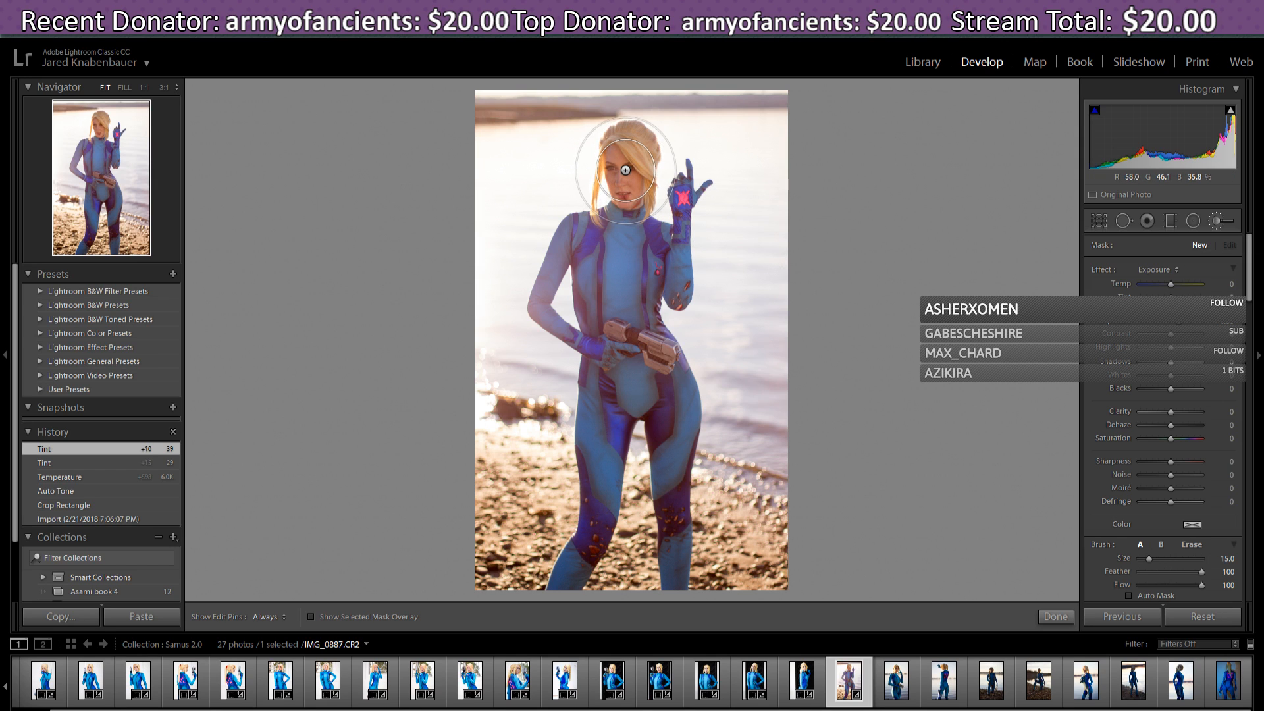
scroll(625, 170, "down", 6)
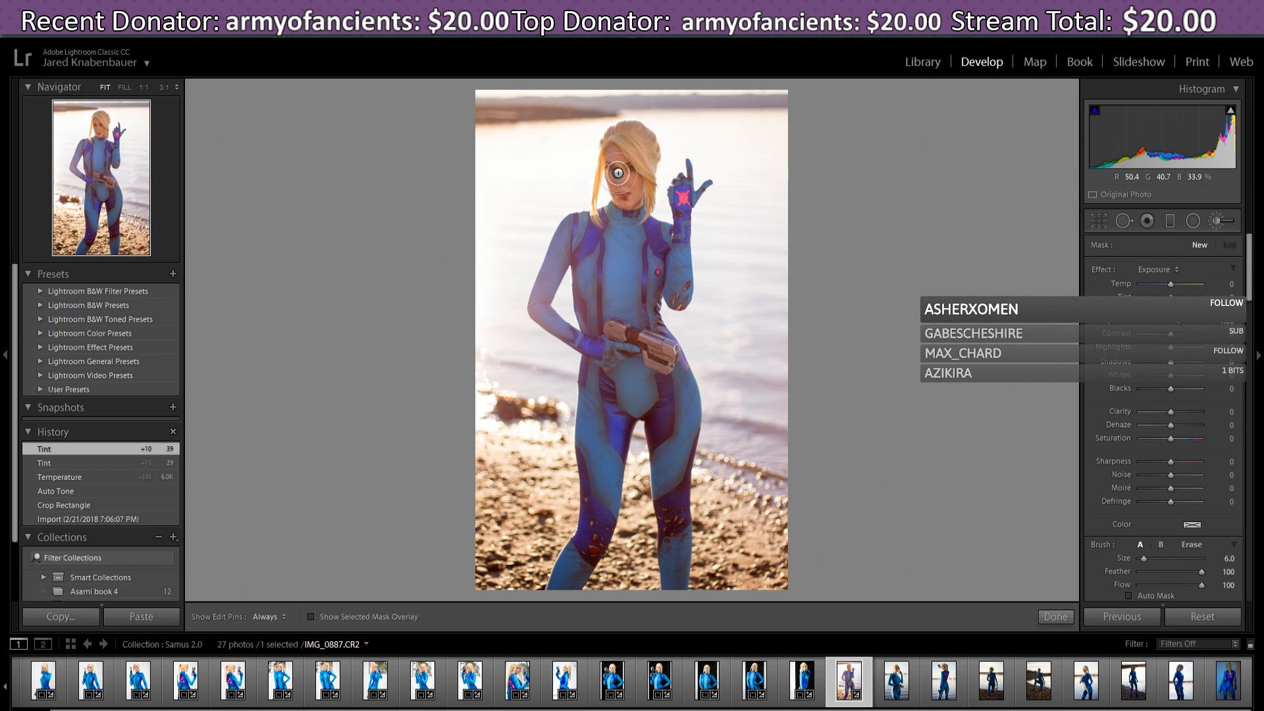
scroll(622, 174, "up", 3)
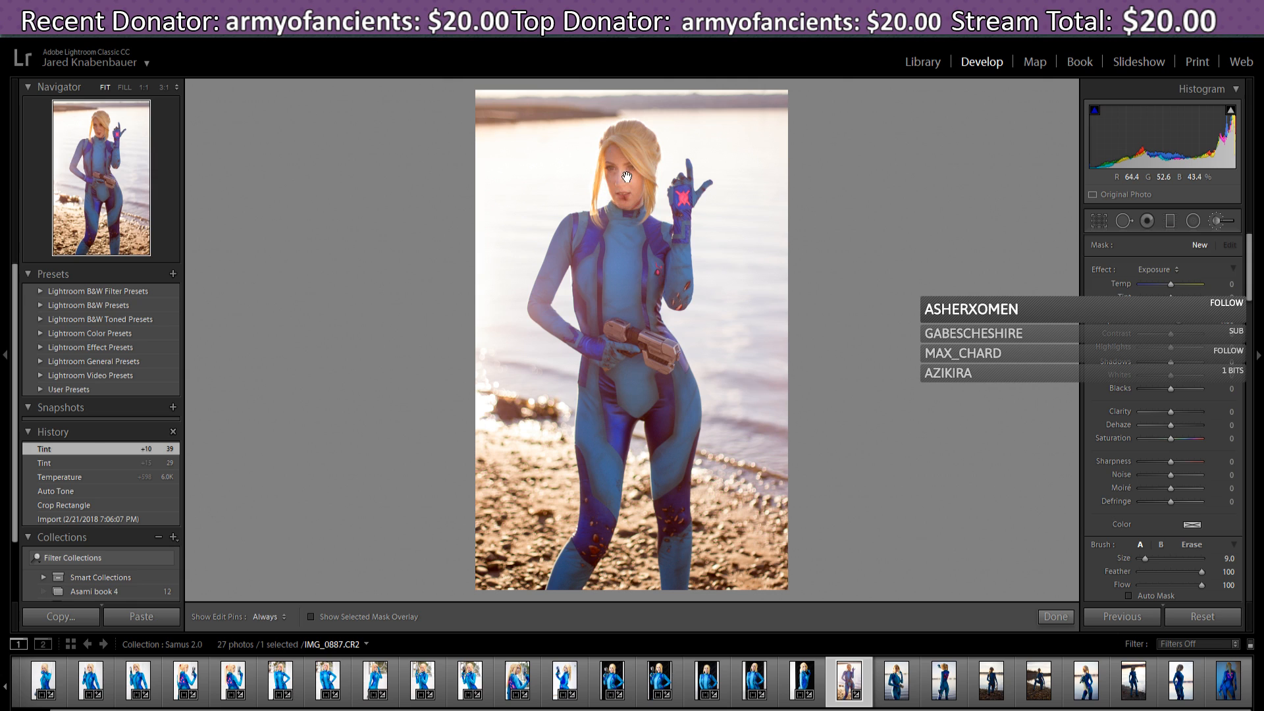
left_click(626, 177)
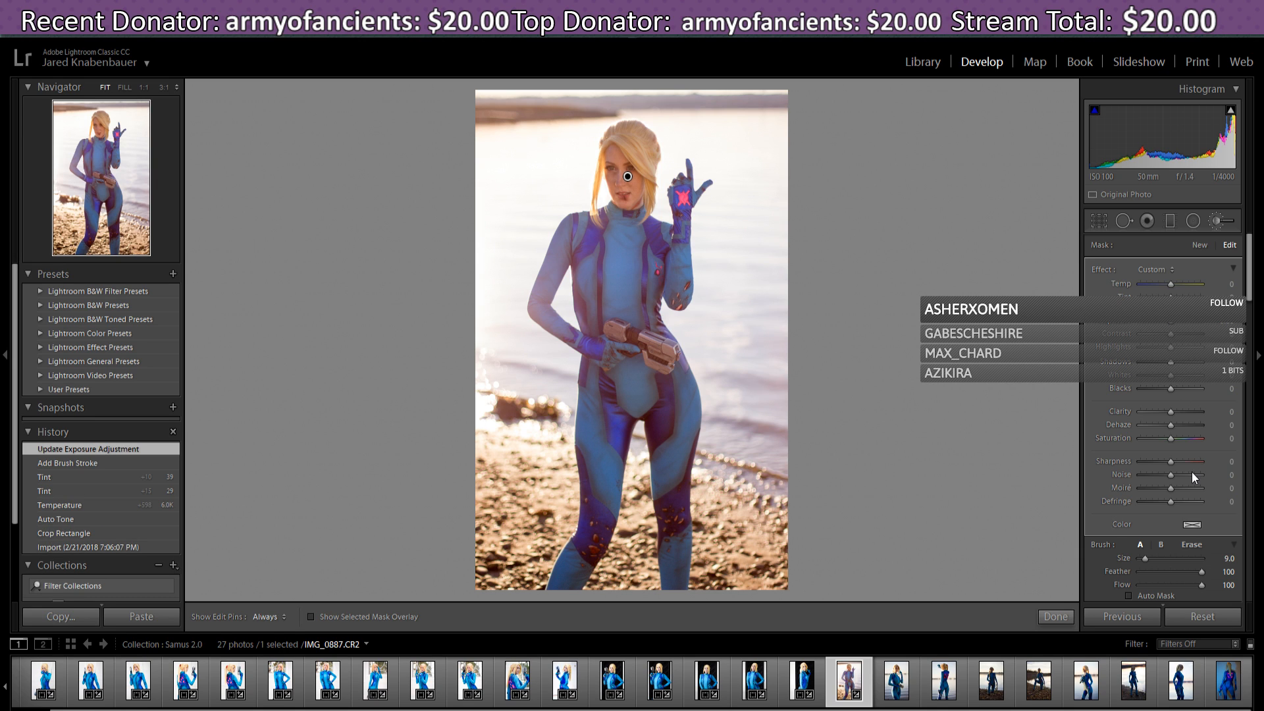
left_click(1254, 273)
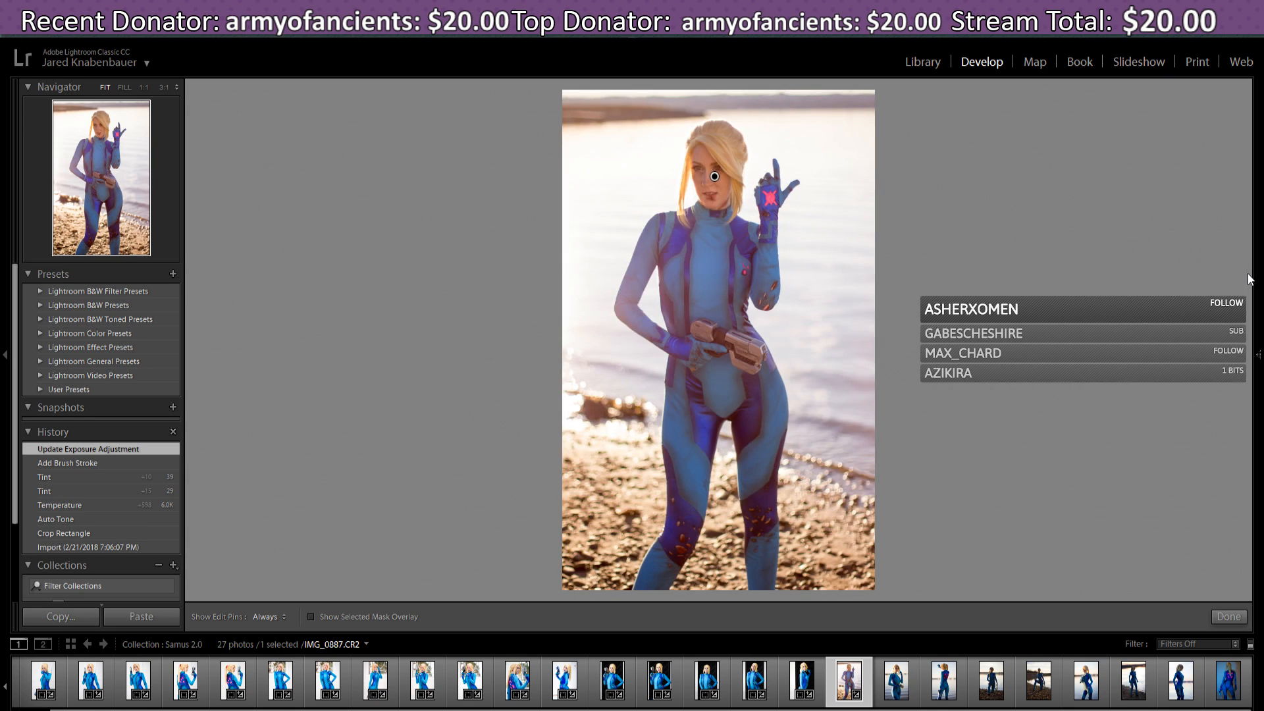
left_click(1258, 280)
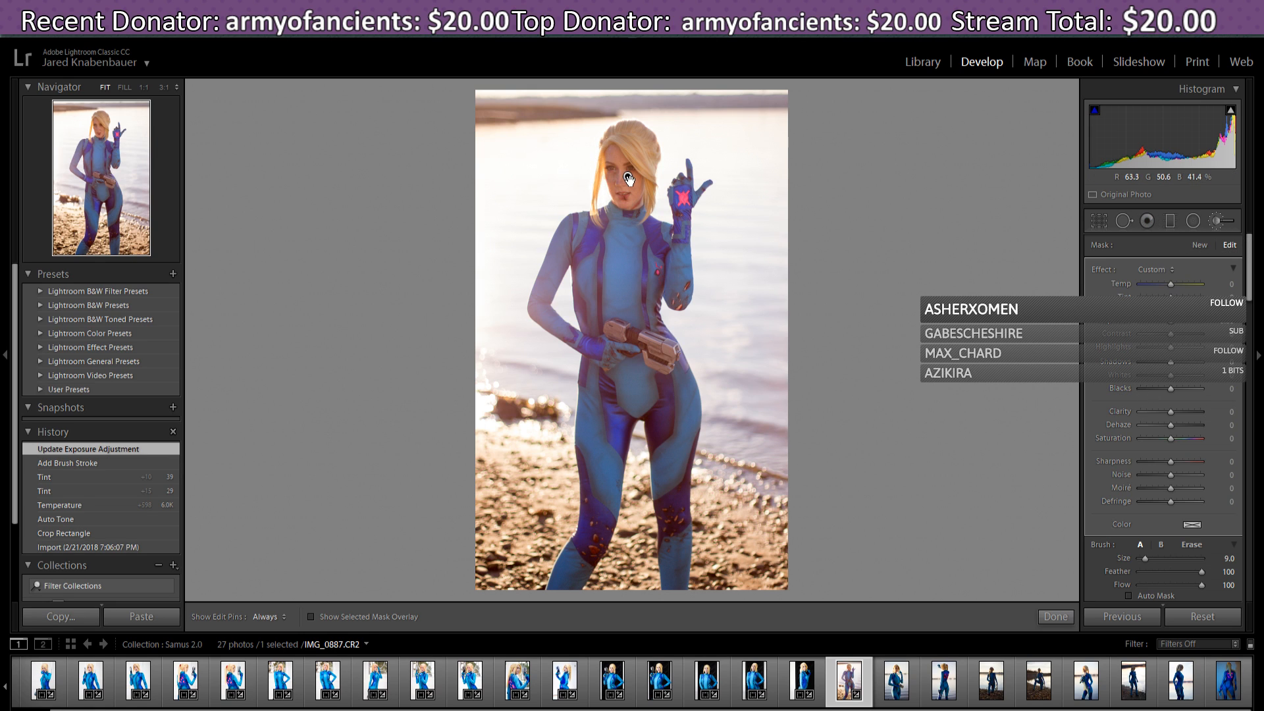
- Move the brush pin down to the chest and off to the right, then delete the adjustment
left_click_drag(628, 178, 649, 272)
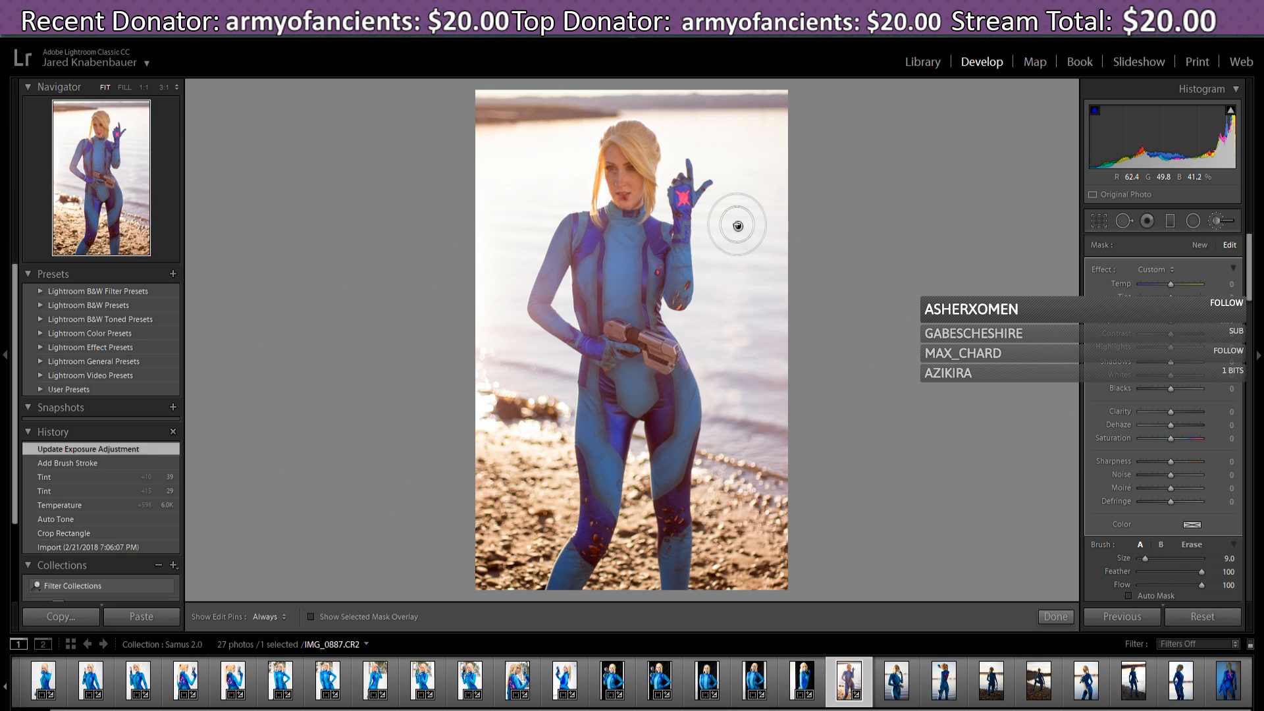
left_click_drag(737, 225, 736, 225)
key("Delete")
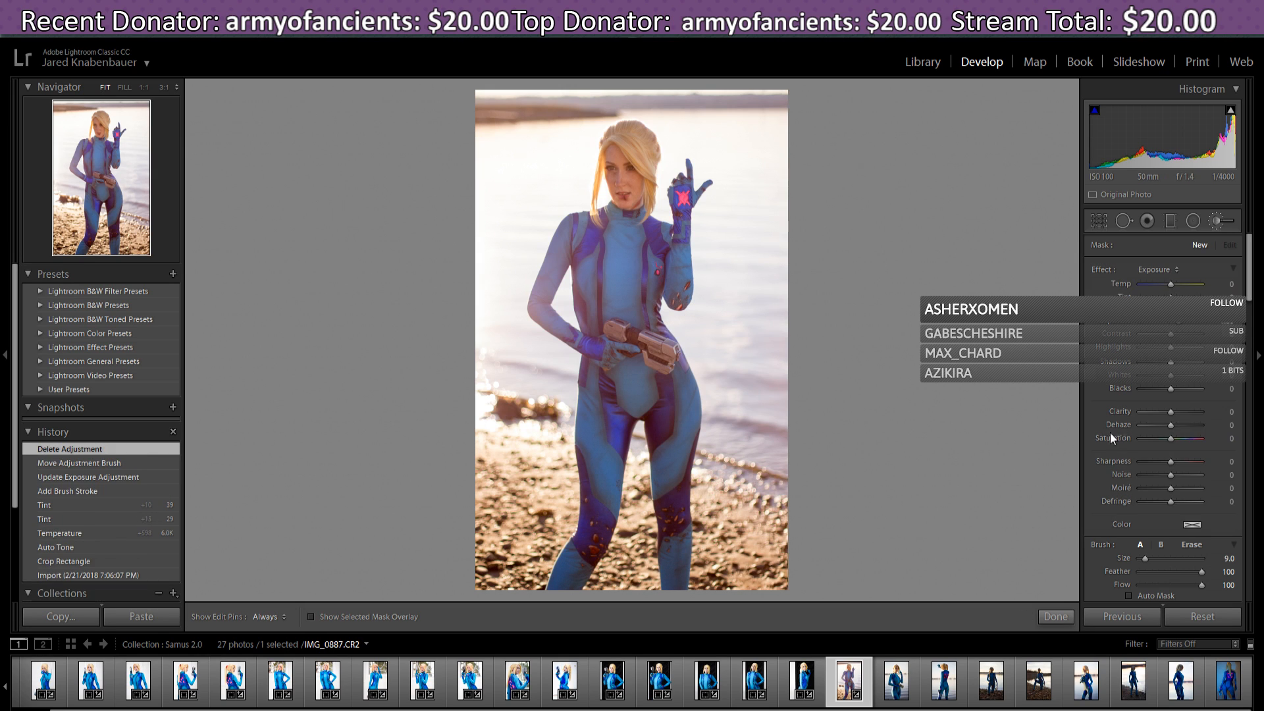
scroll(1251, 265, "down", 2)
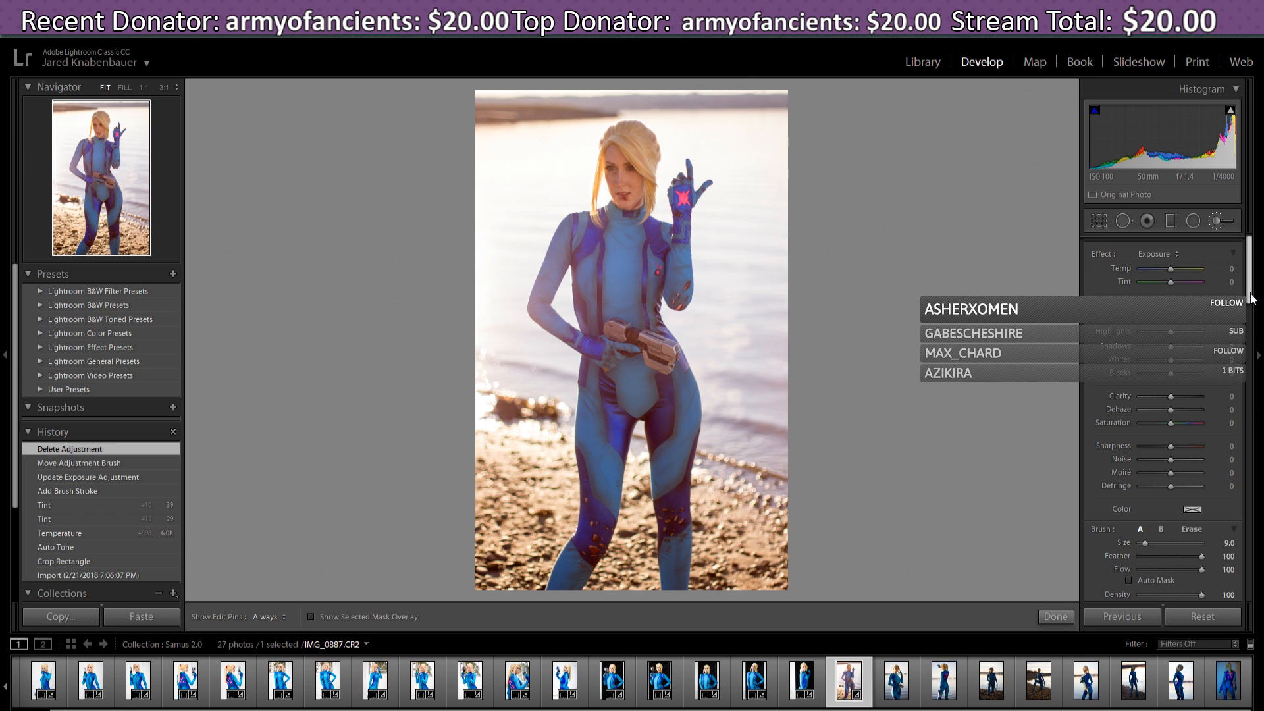
mouse_move(1252, 298)
left_mouse_down()
mouse_move(1258, 310)
mouse_move(1258, 287)
left_mouse_up()
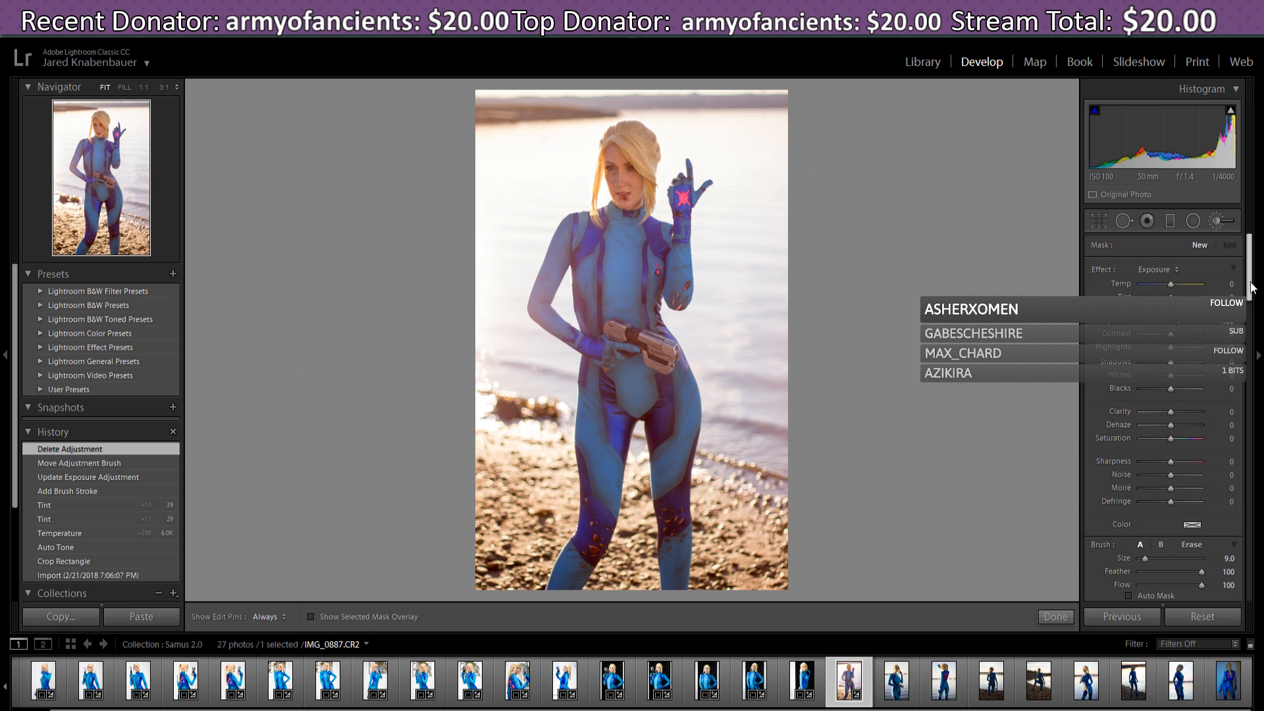
- Exit the Adjustment Brush and return global Exposure to 0.00
left_click(1202, 270)
left_click(1180, 247)
left_click(1055, 617)
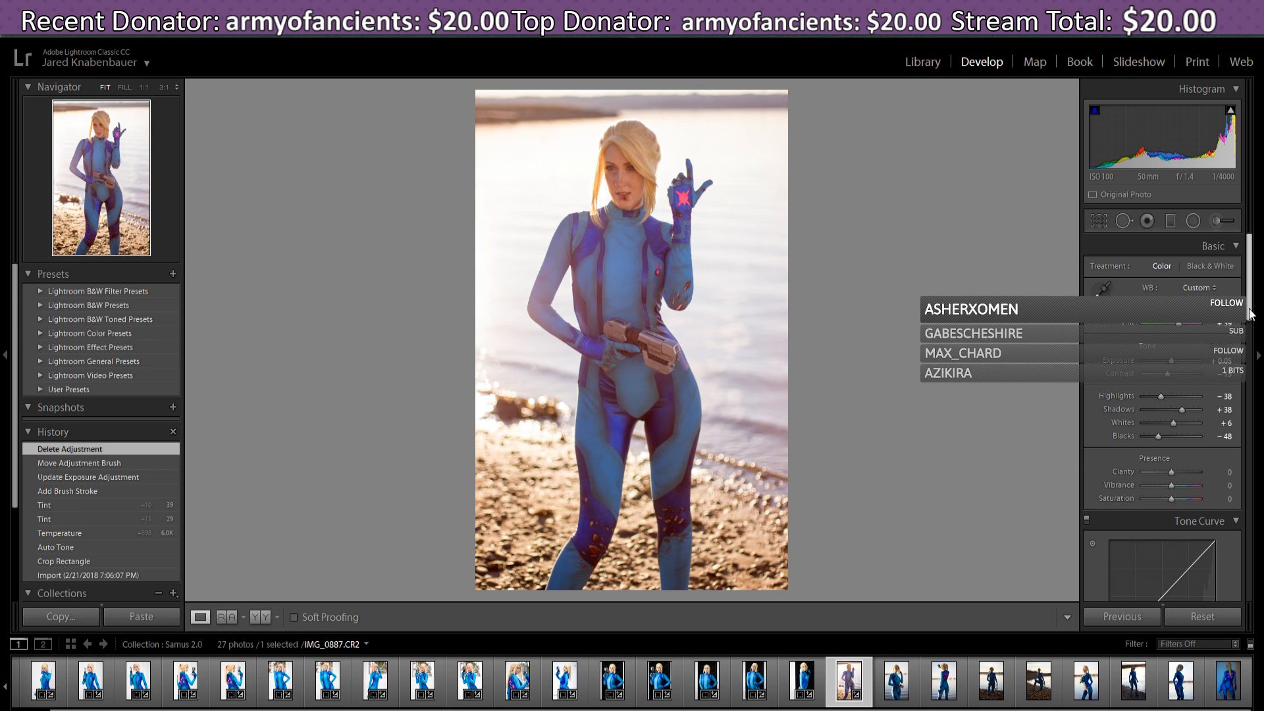
left_click_drag(1250, 315, 1251, 317)
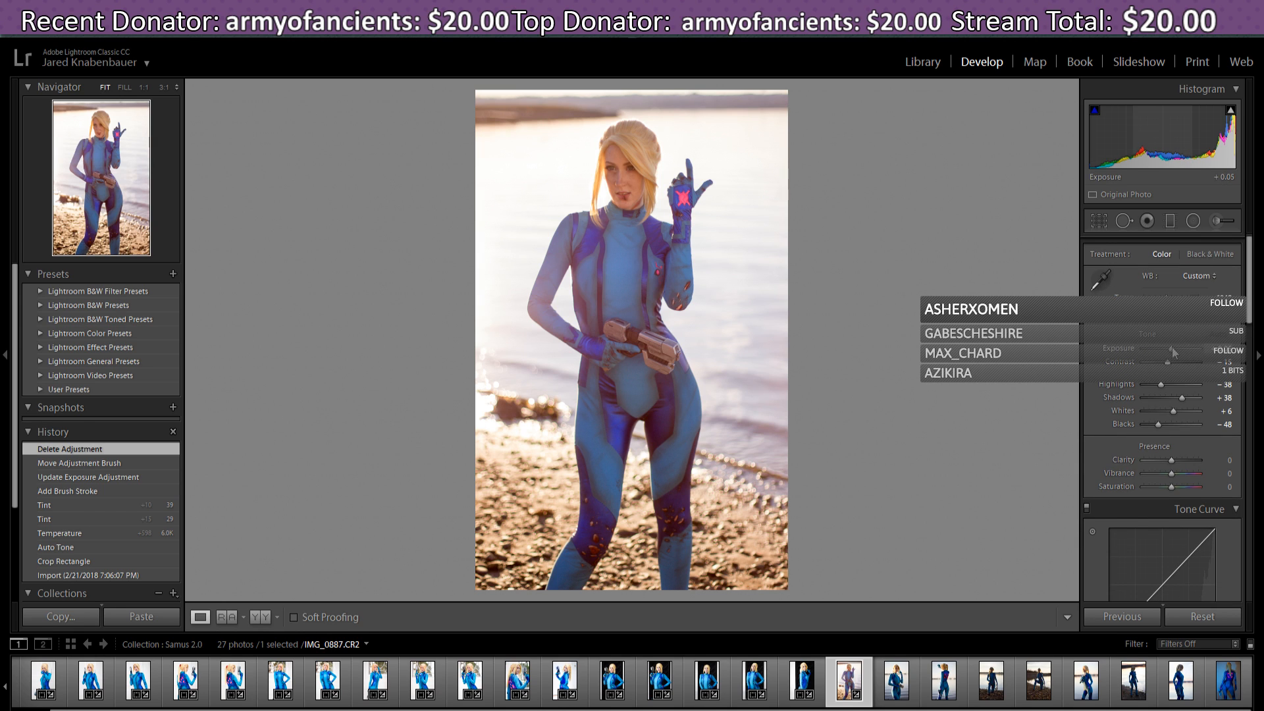
left_click_drag(1172, 347, 1174, 348)
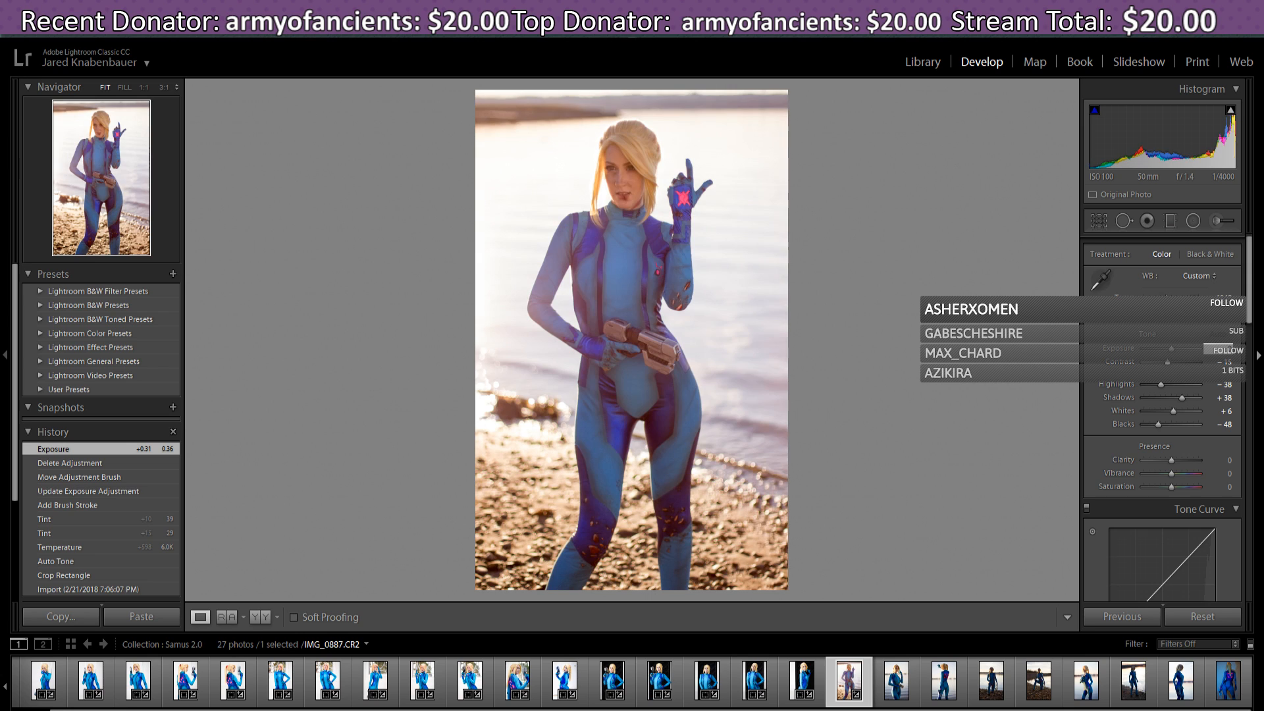
key("Return")
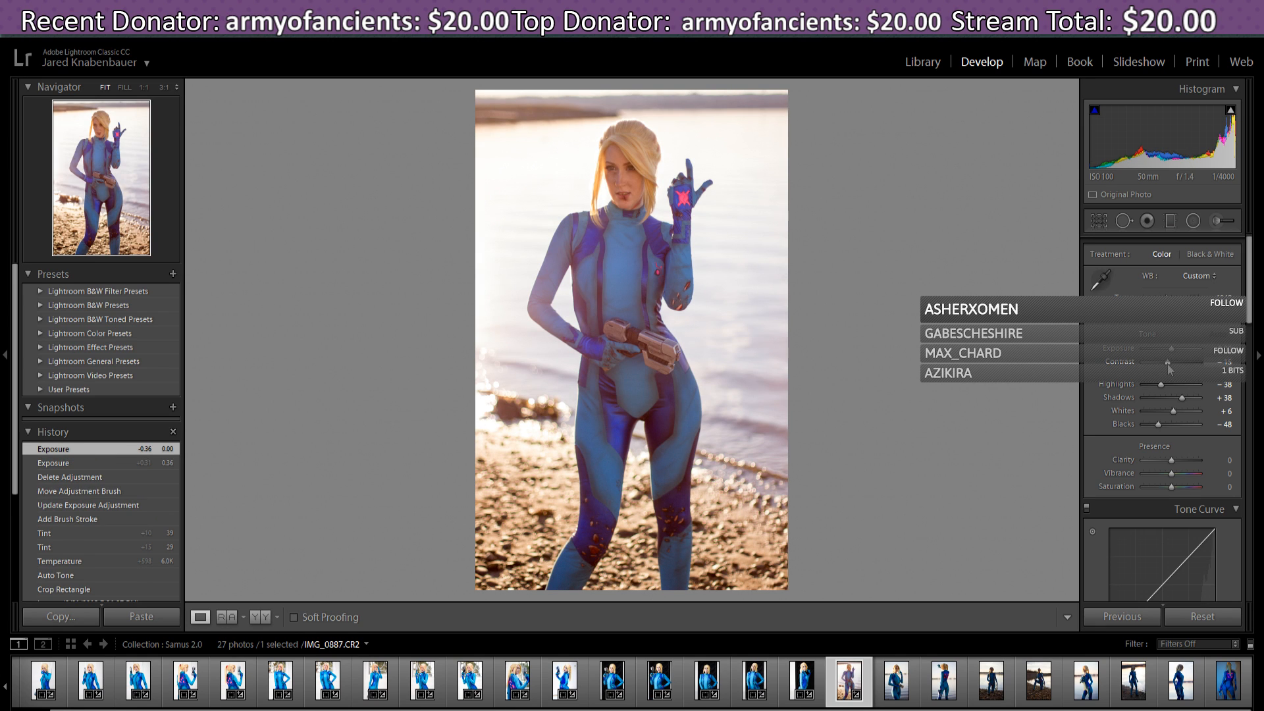
- Raise Contrast to -5 in the Basic panel
left_click_drag(1168, 367, 1172, 366)
left_click_drag(1172, 366, 1170, 365)
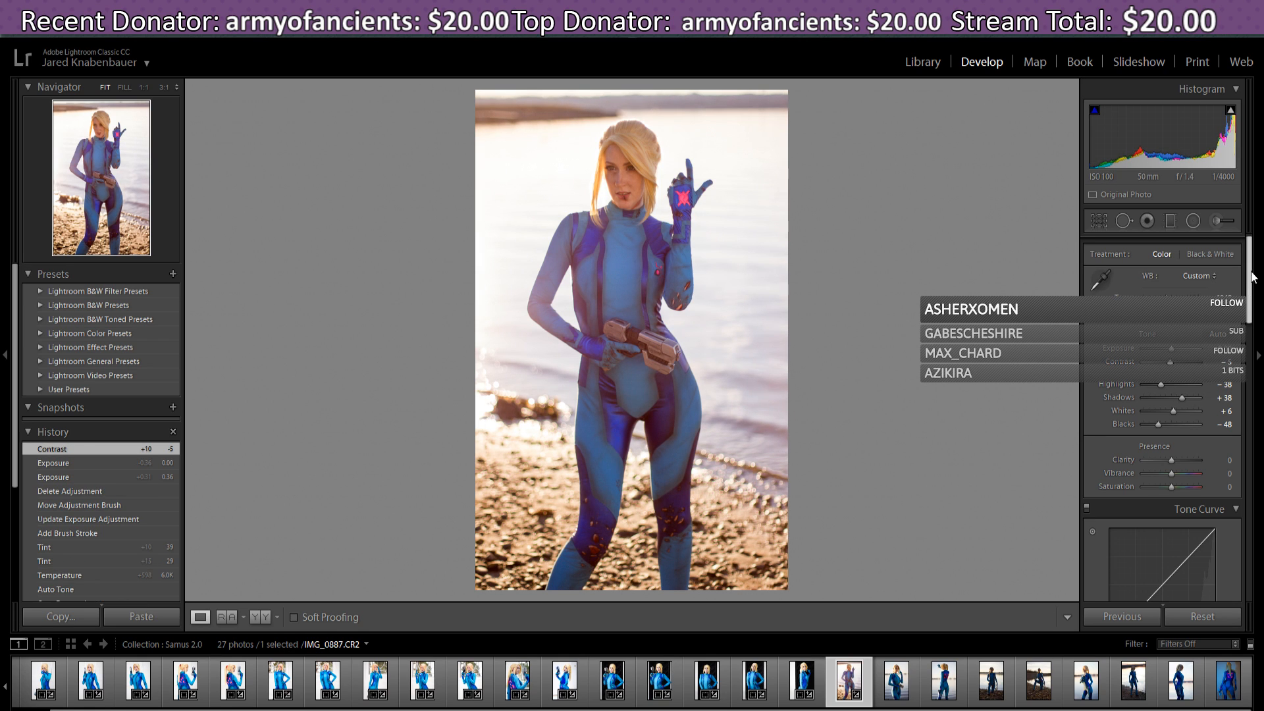
scroll(1251, 284, "down", 1)
scroll(1251, 284, "down", 1)
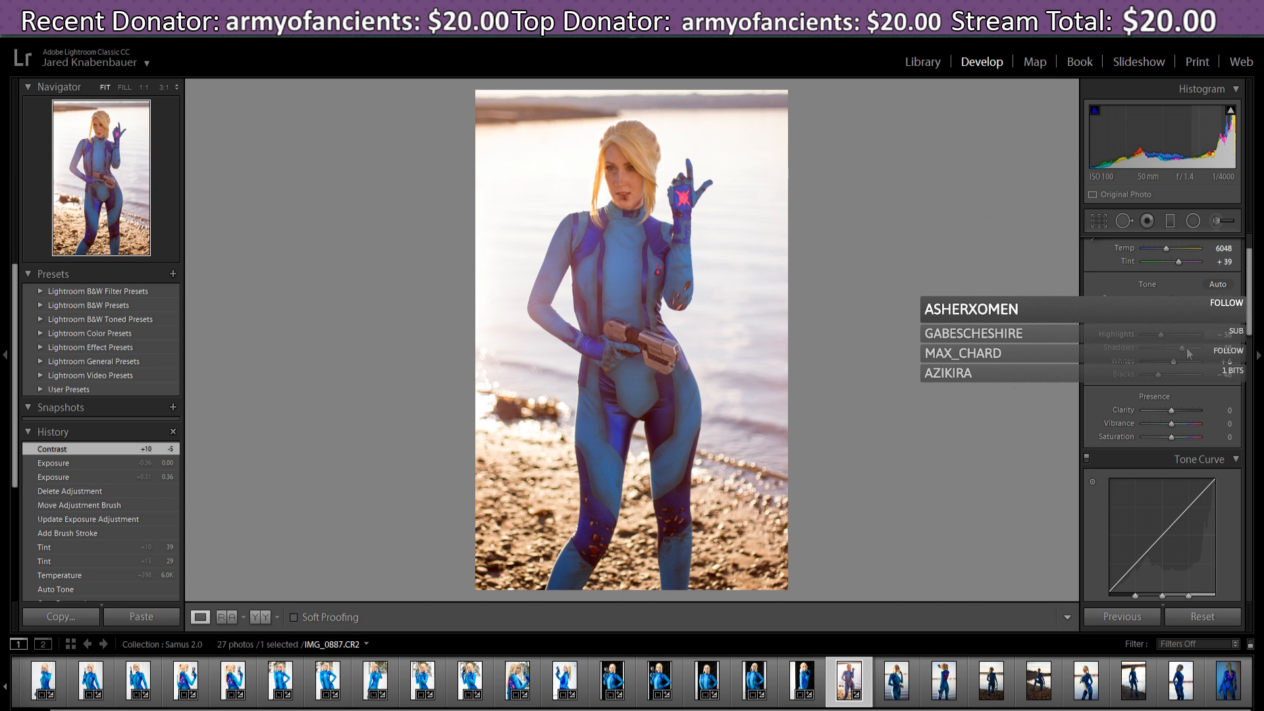
- Set Whites to +21 and Blacks to -50 in the Basic Tone section
left_click_drag(1183, 349, 1178, 349)
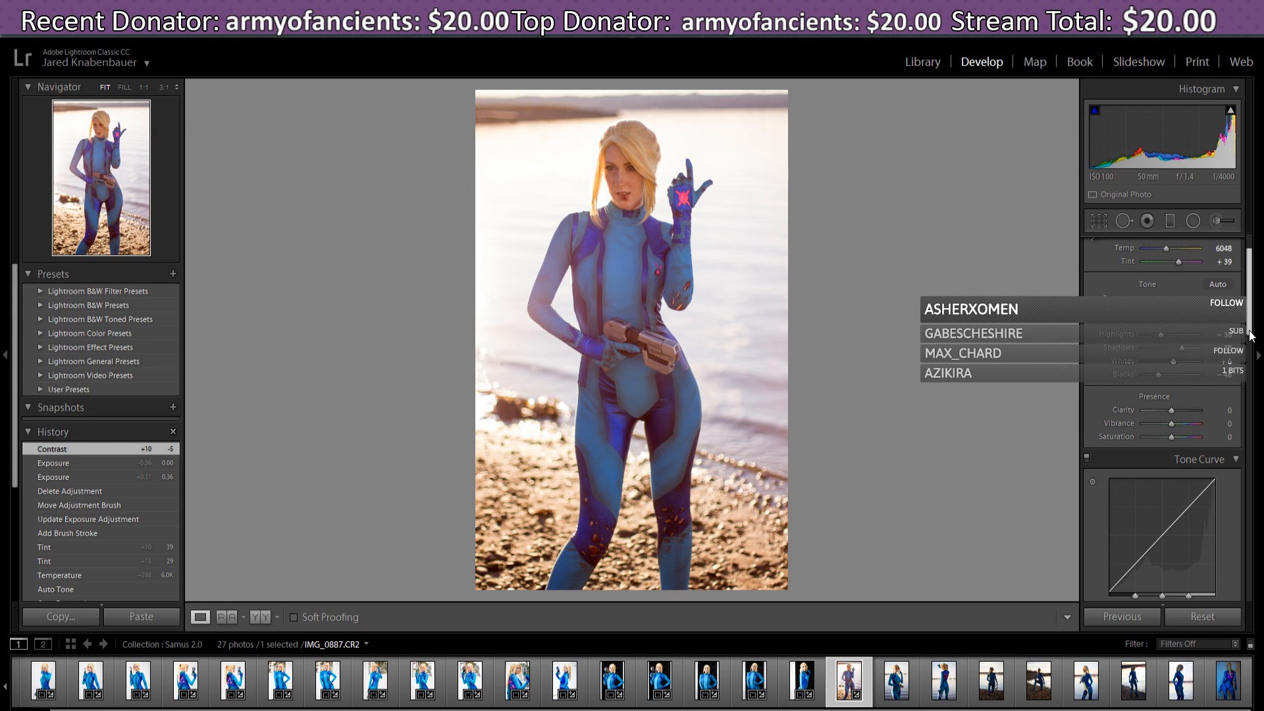
scroll(1180, 408, "down", 2)
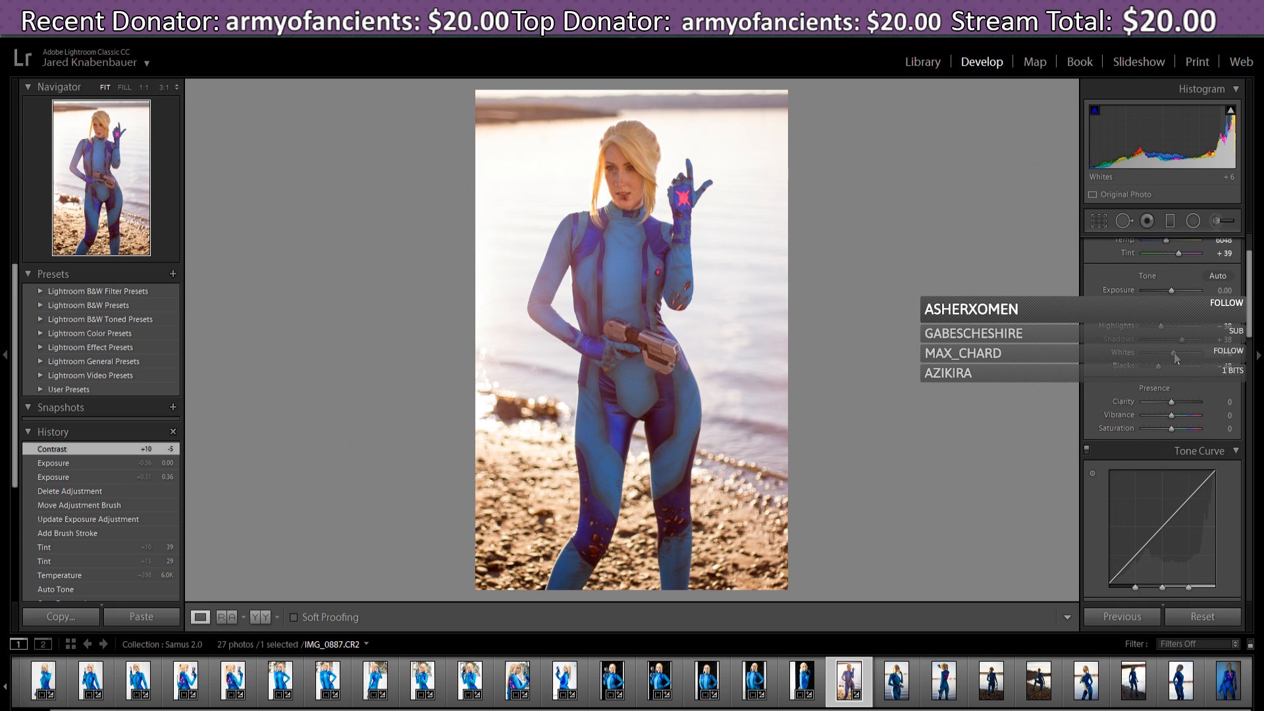
mouse_move(1176, 358)
left_mouse_down()
mouse_move(1189, 359)
mouse_move(1172, 361)
mouse_move(1180, 368)
left_mouse_up()
left_click_drag(1158, 366, 1161, 374)
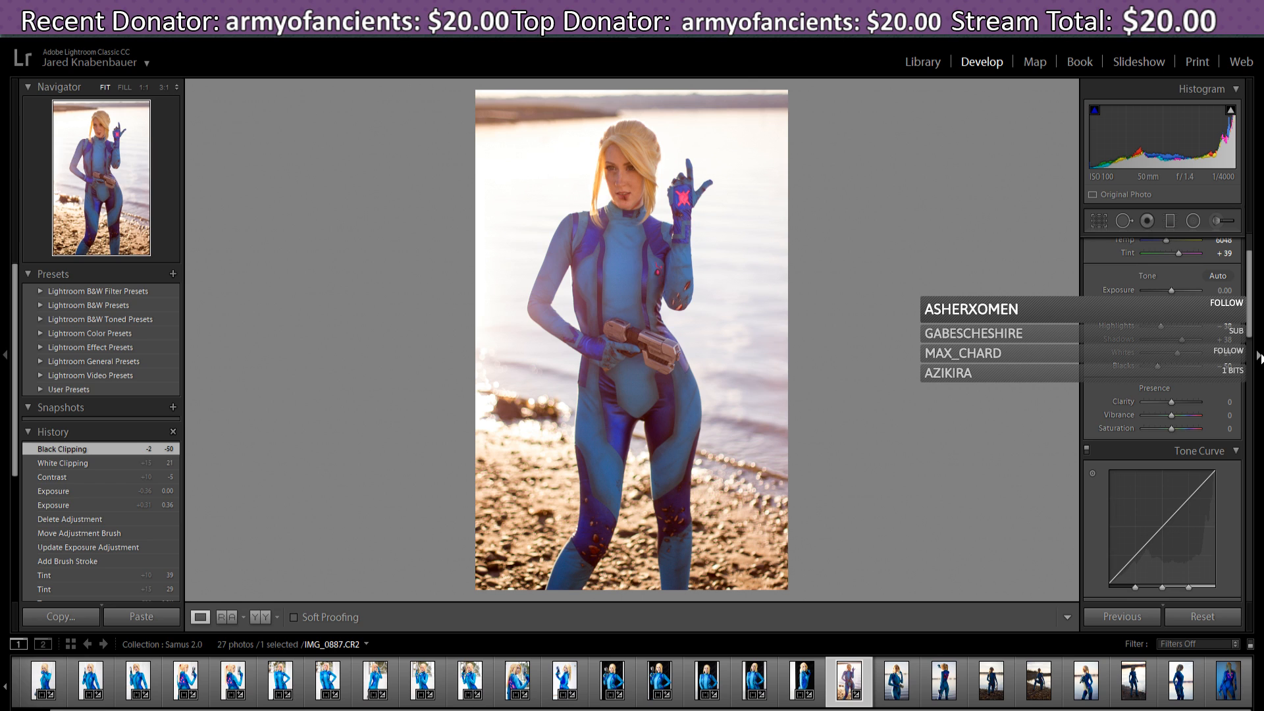
scroll(1251, 343, "down", 2)
- Raise the tone curve Darks to +8, leaving Lights and Shadows at 0
scroll(1251, 342, "down", 3)
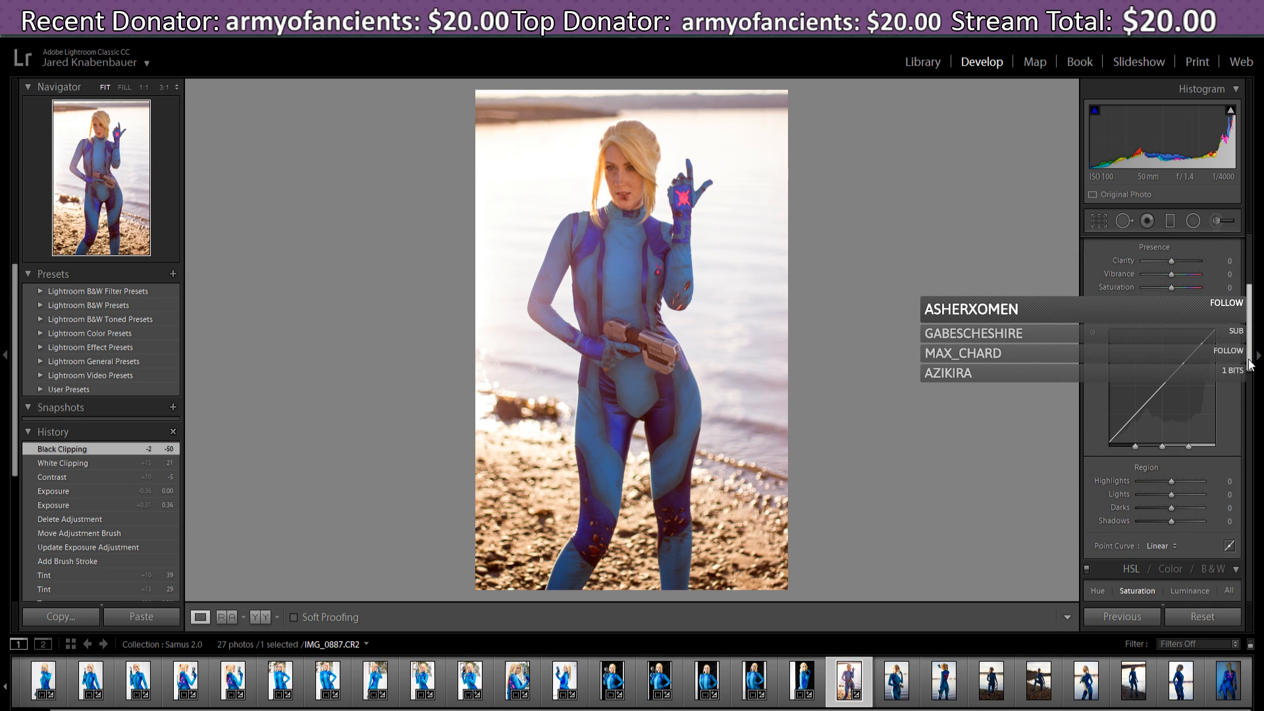
left_click_drag(1250, 364, 1253, 369)
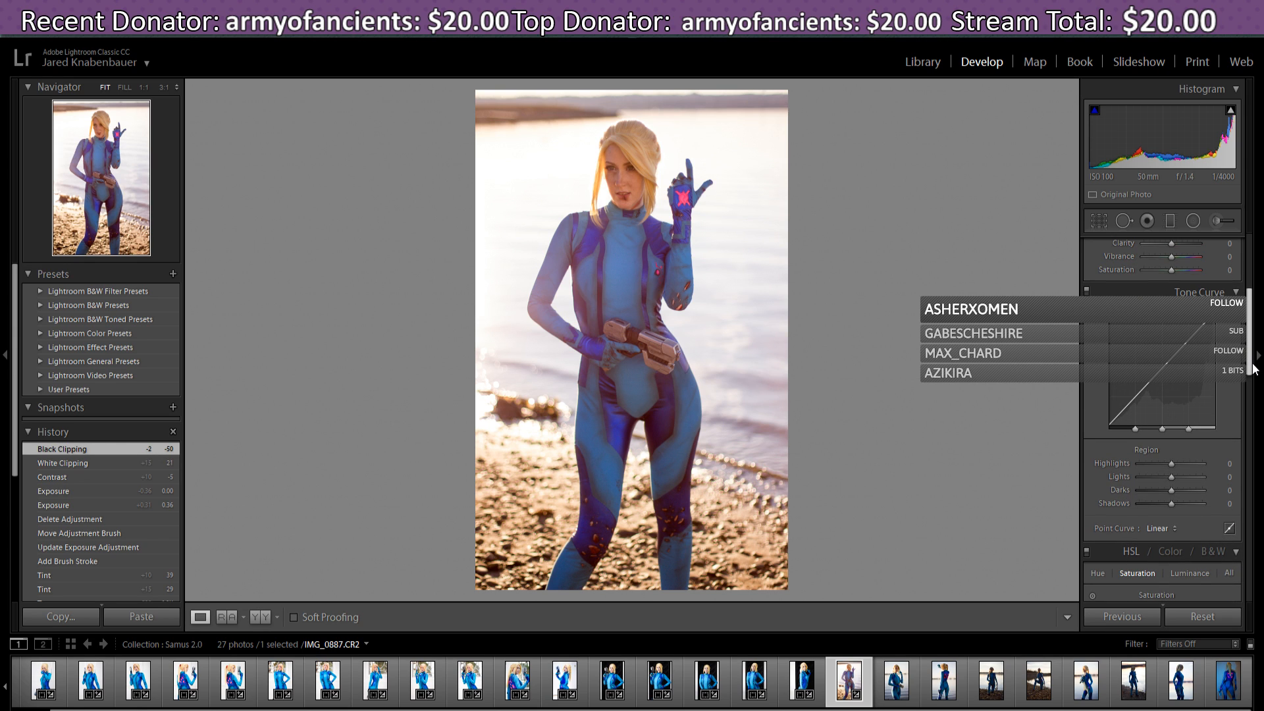
left_click_drag(1253, 369, 1253, 369)
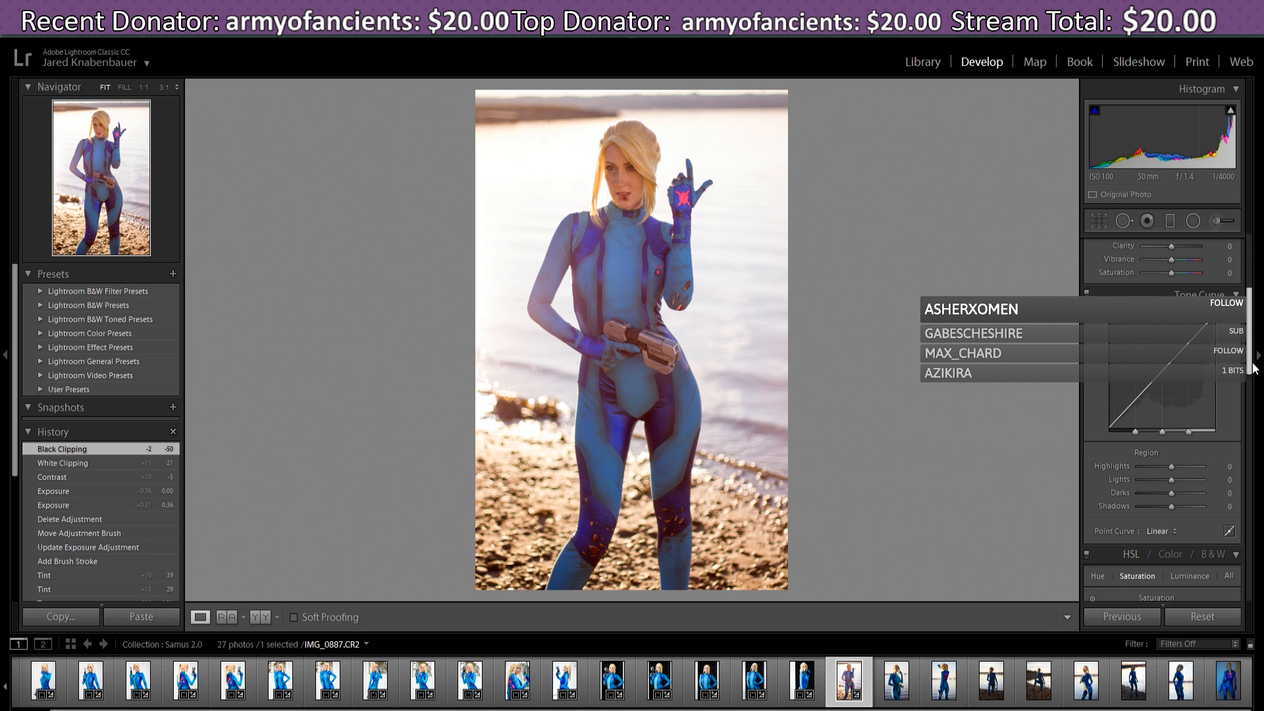
left_click_drag(1253, 368, 1254, 364)
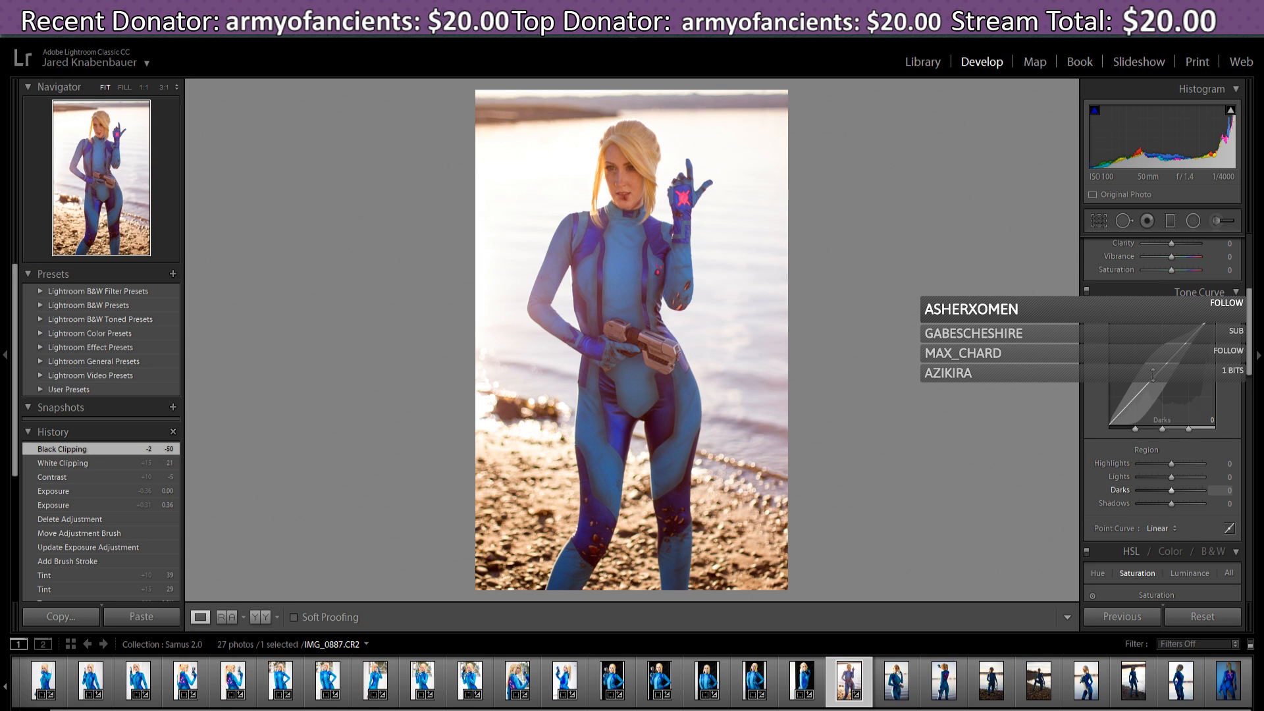
left_click_drag(1153, 374, 1152, 378)
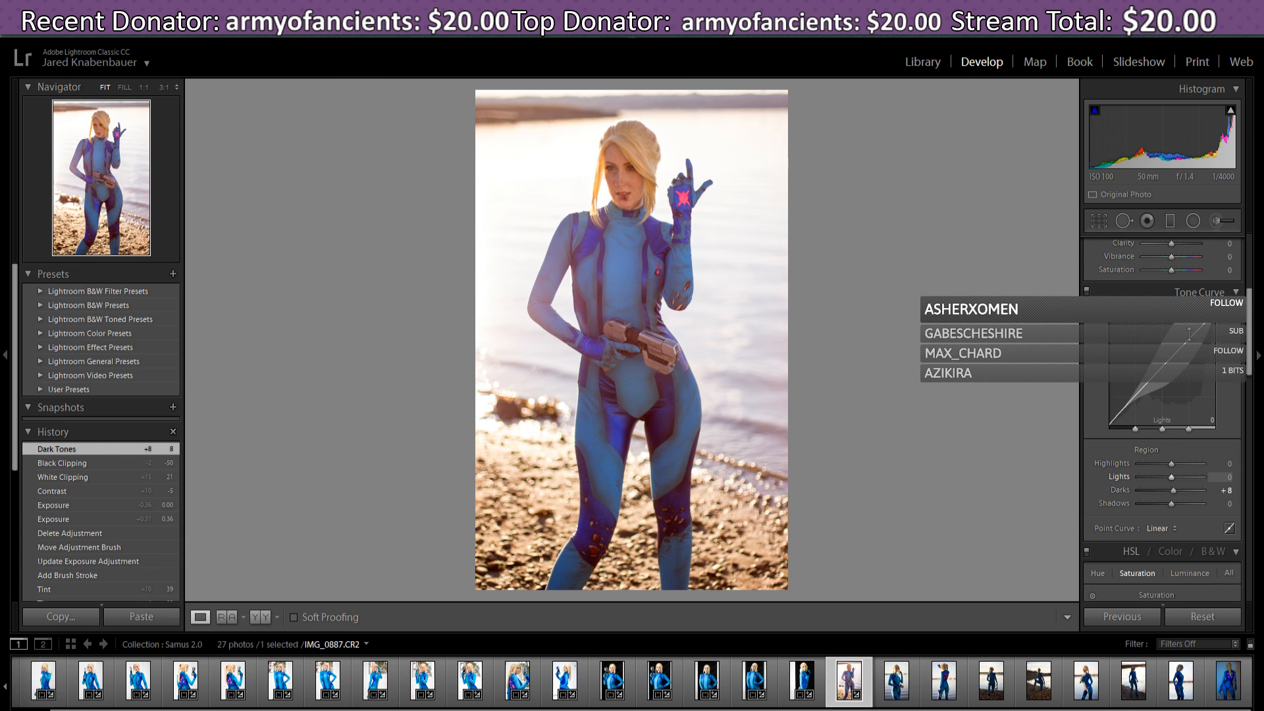
left_click_drag(1171, 477, 1171, 478)
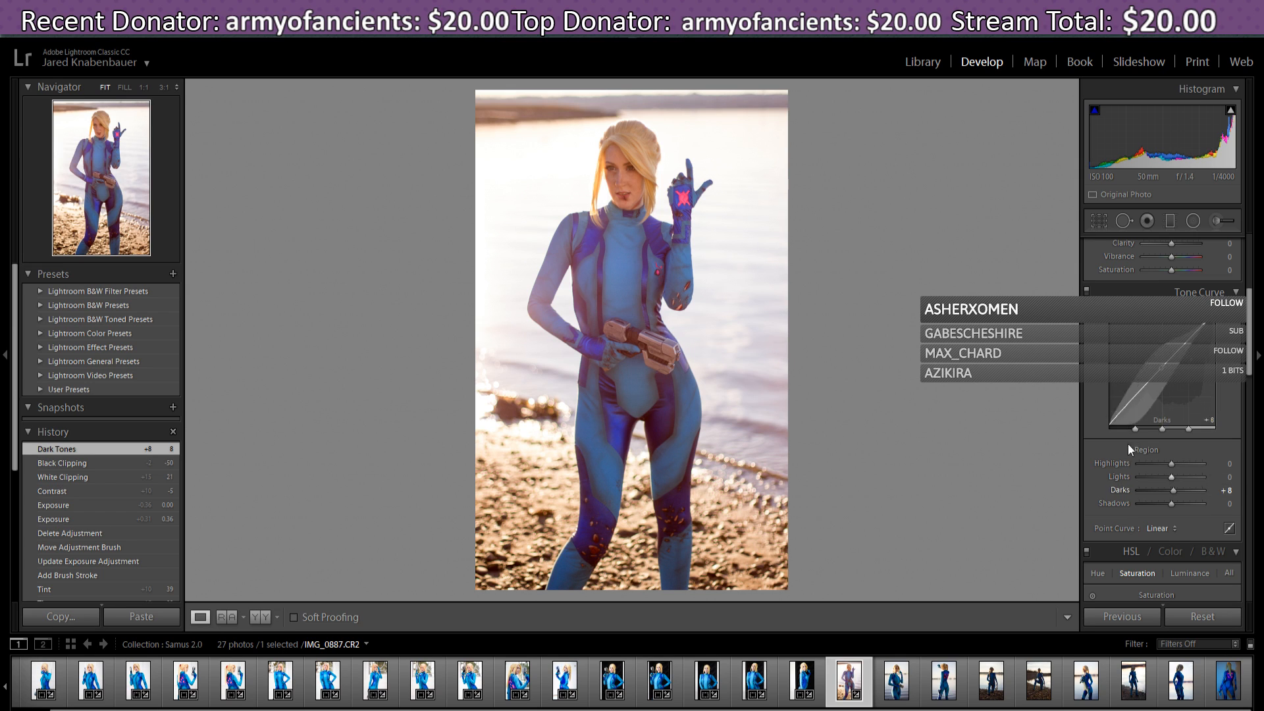
mouse_move(1124, 405)
left_mouse_down()
mouse_move(1125, 419)
mouse_move(1124, 407)
left_mouse_up()
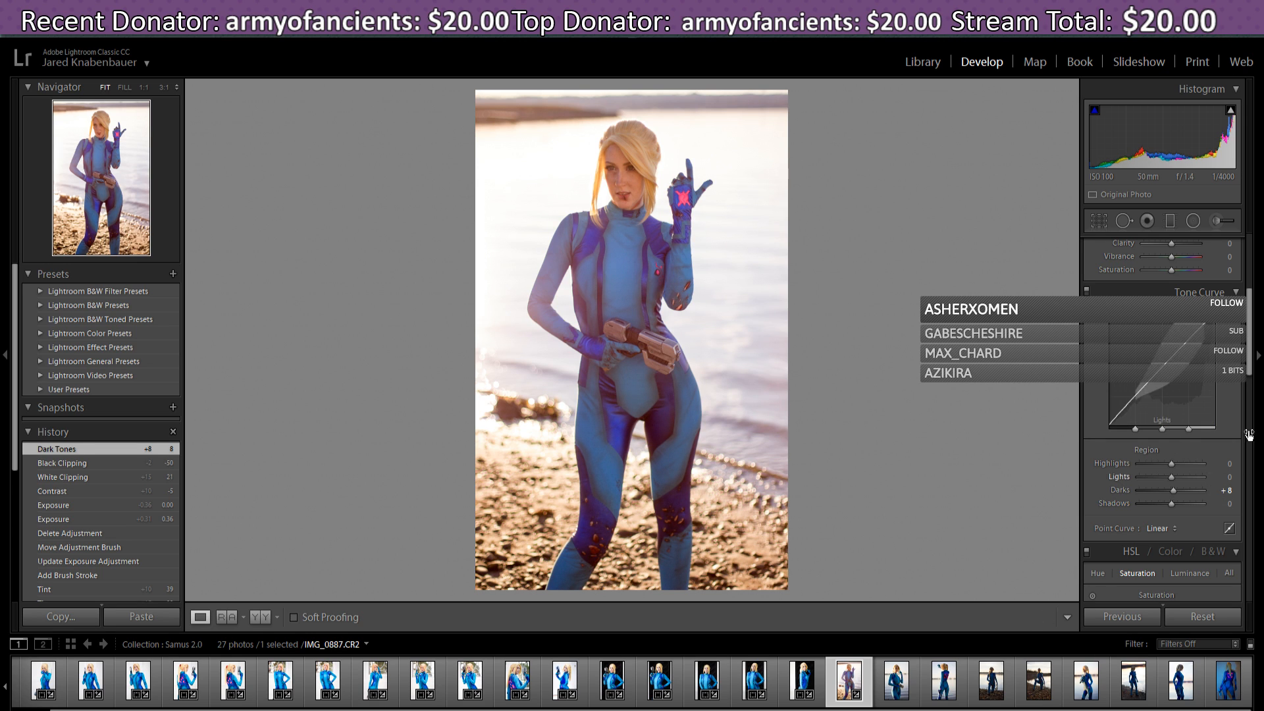
left_click_drag(1253, 368, 1262, 390)
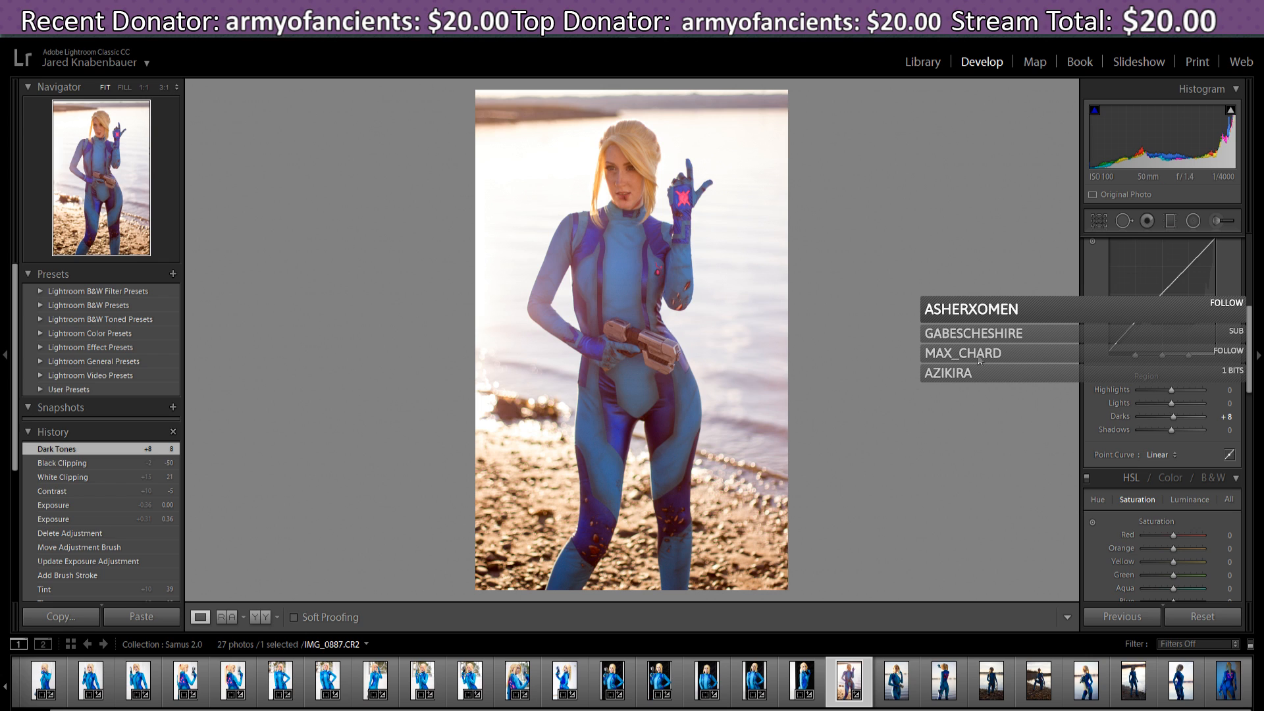
left_click_drag(1249, 376, 1252, 412)
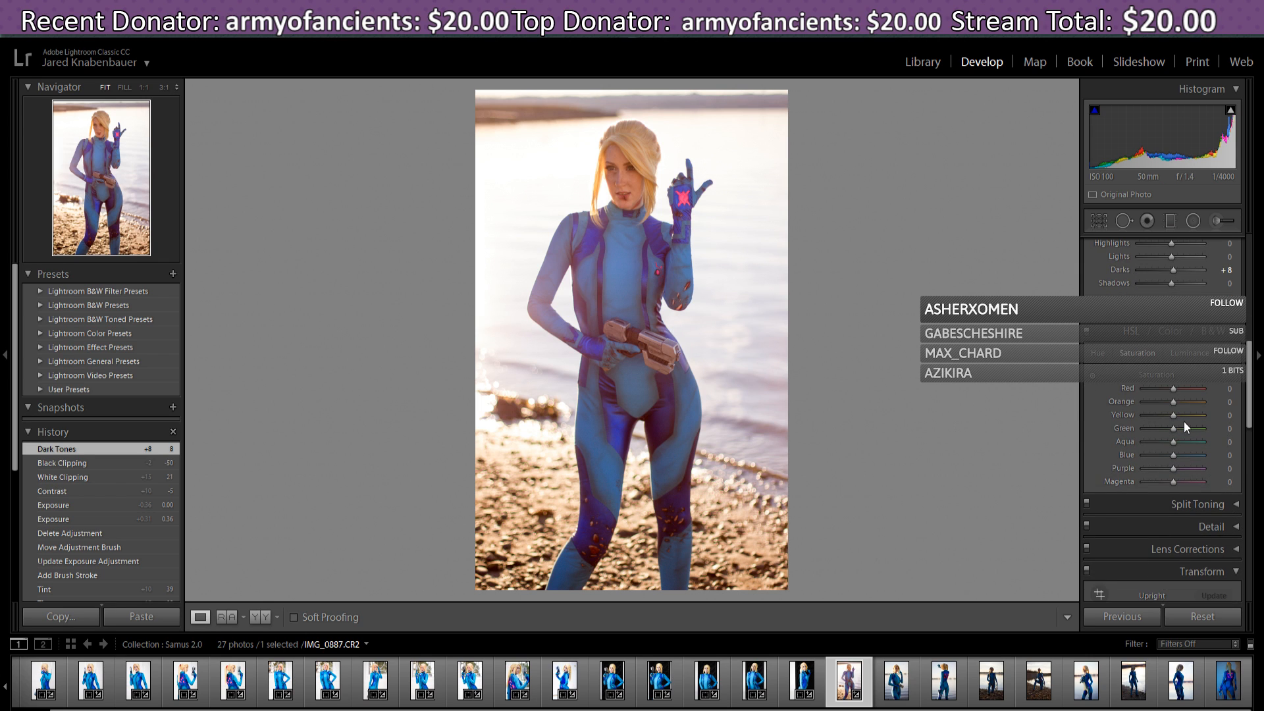
left_click(1097, 354)
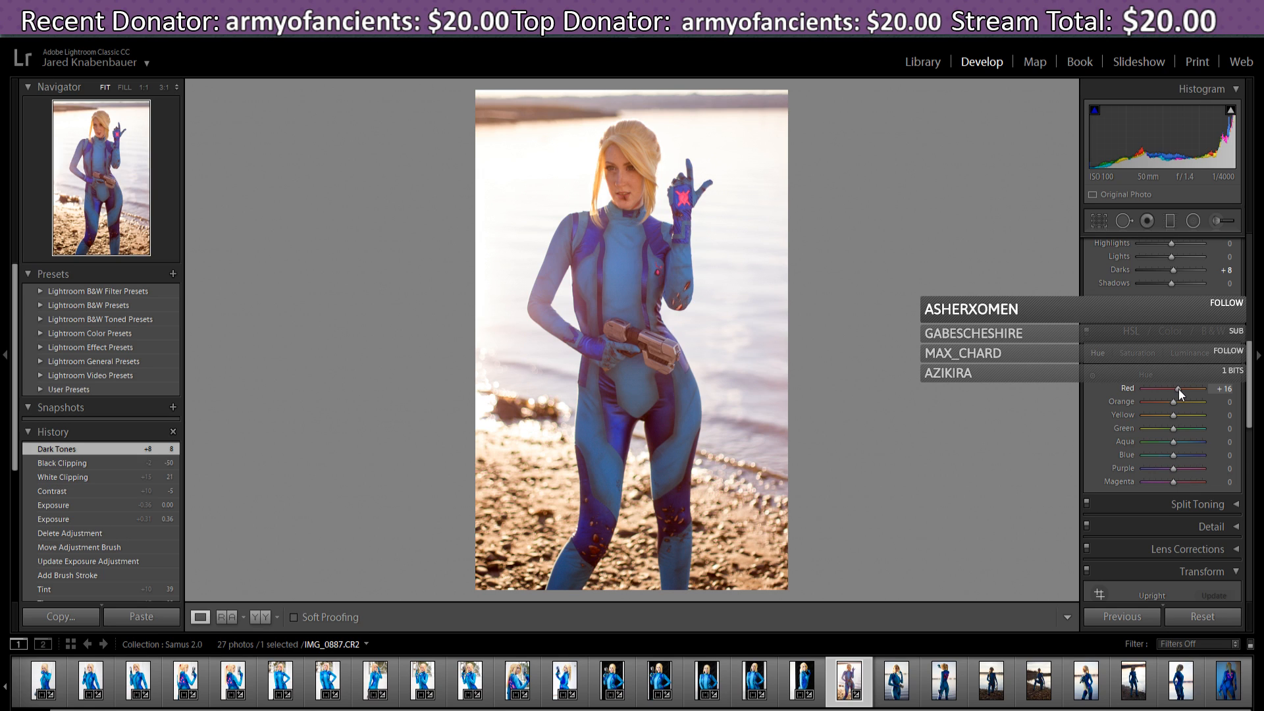
left_click_drag(1184, 390, 1175, 398)
left_click_drag(1248, 399, 1248, 398)
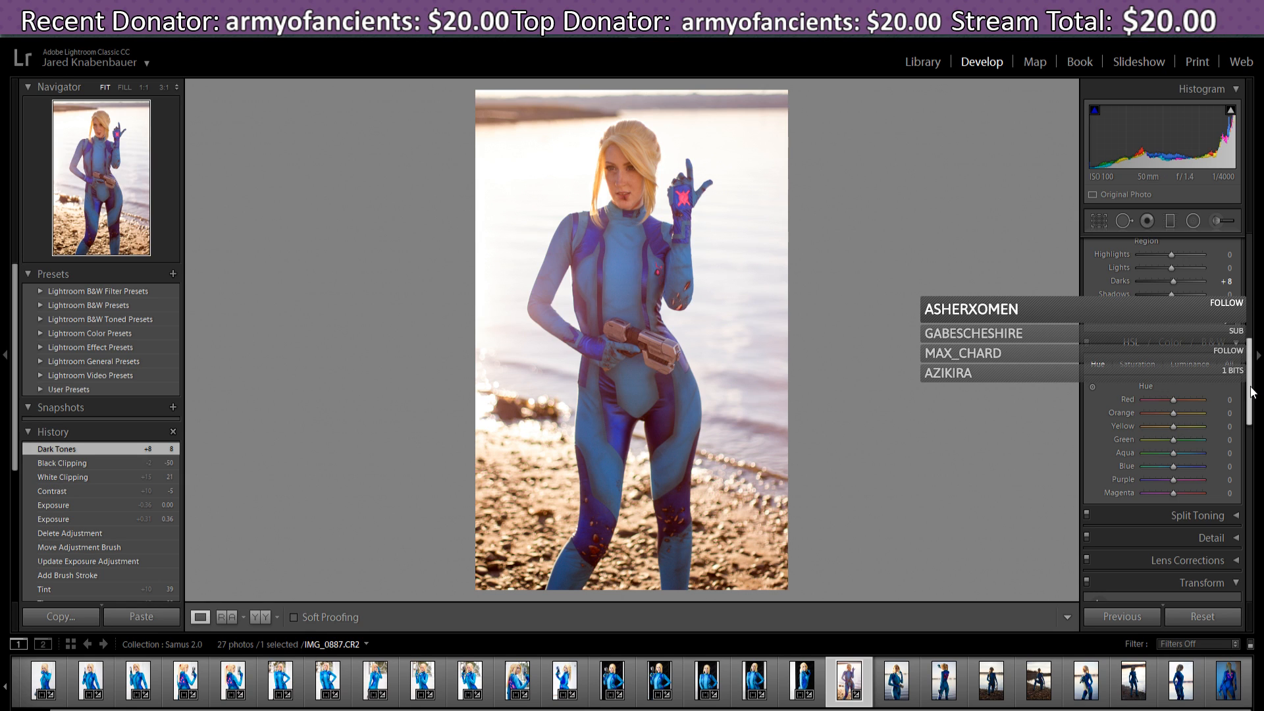
left_click_drag(1255, 390, 1254, 395)
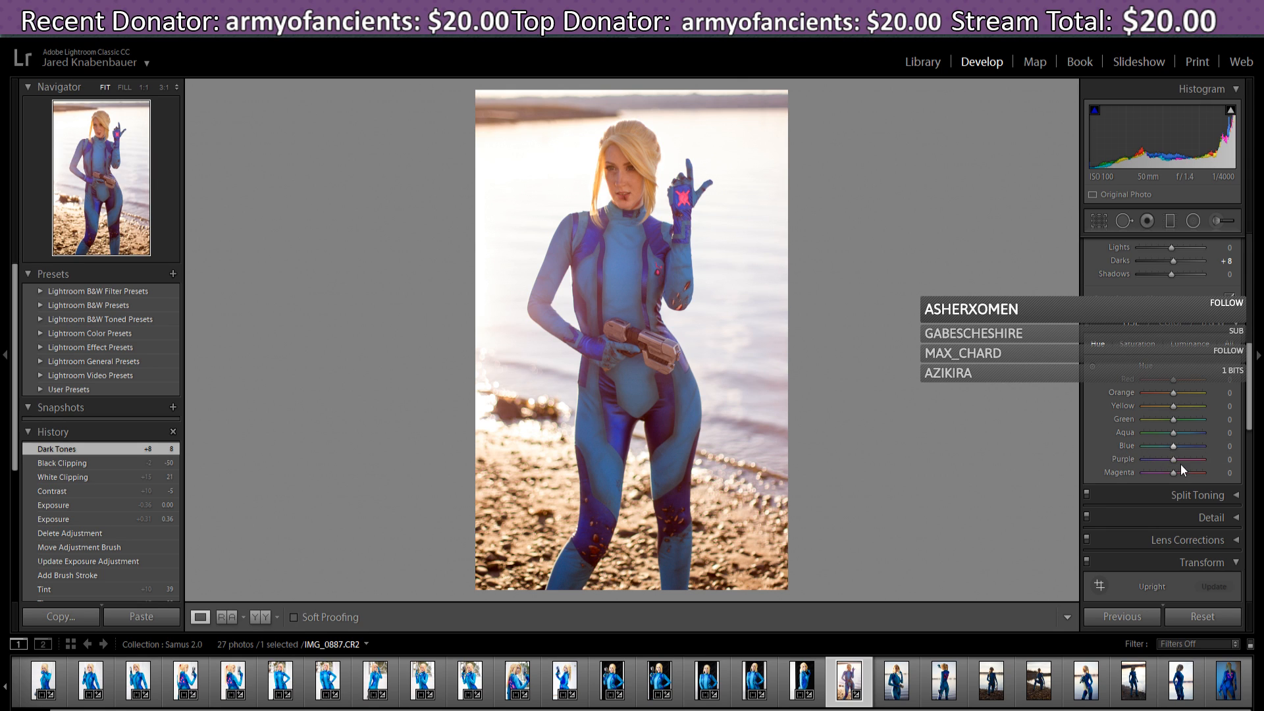
left_click(1139, 344)
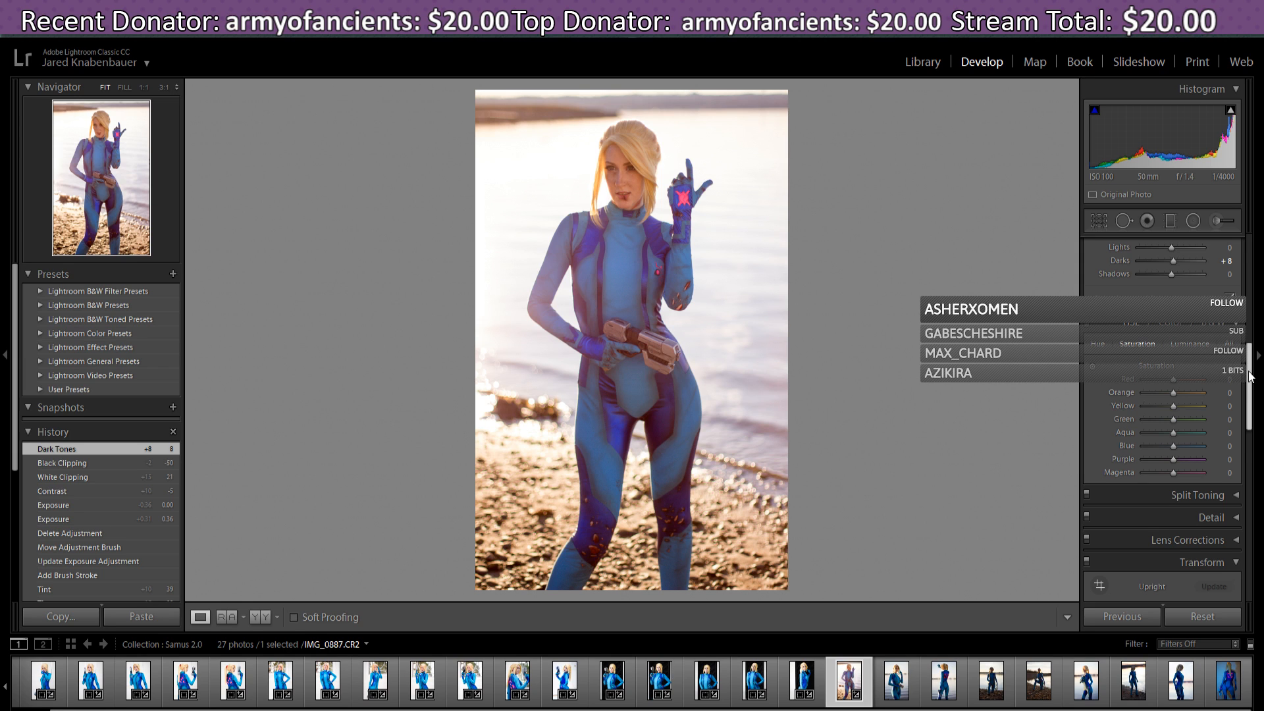
left_click_drag(1251, 376, 1256, 415)
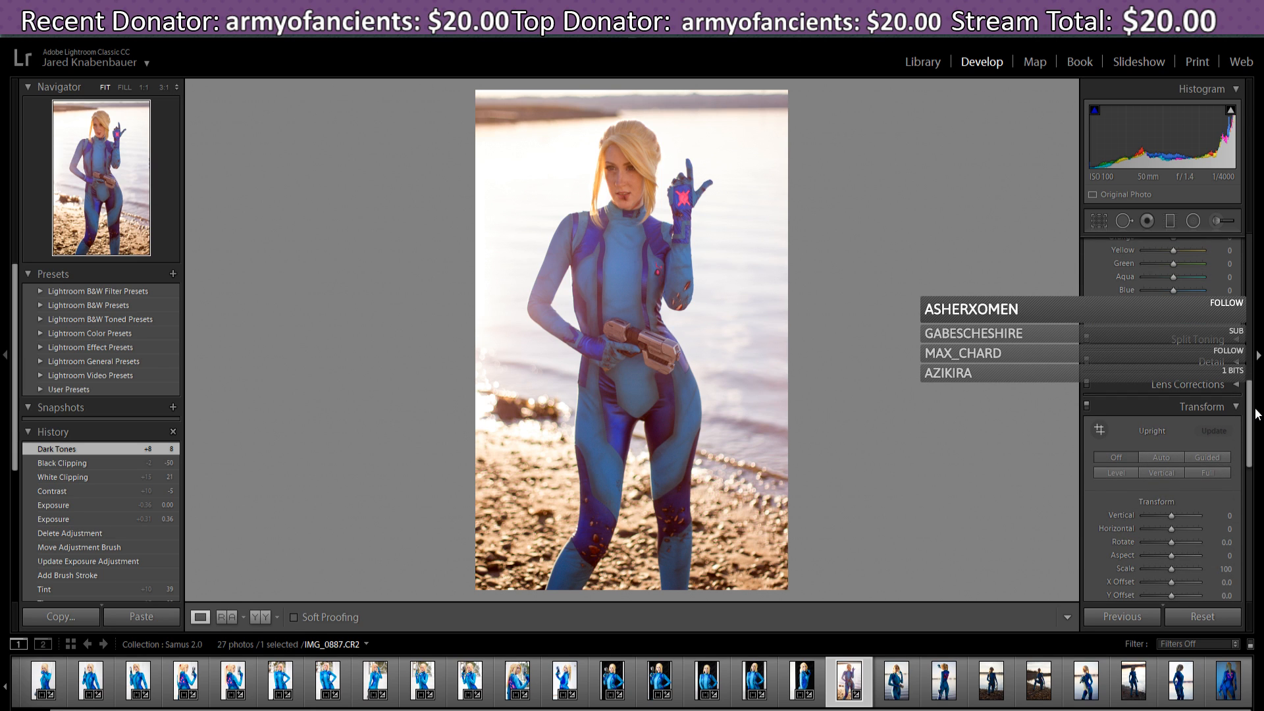
- Add a post-crop vignette with Amount -2 in Effects
left_click(1237, 408)
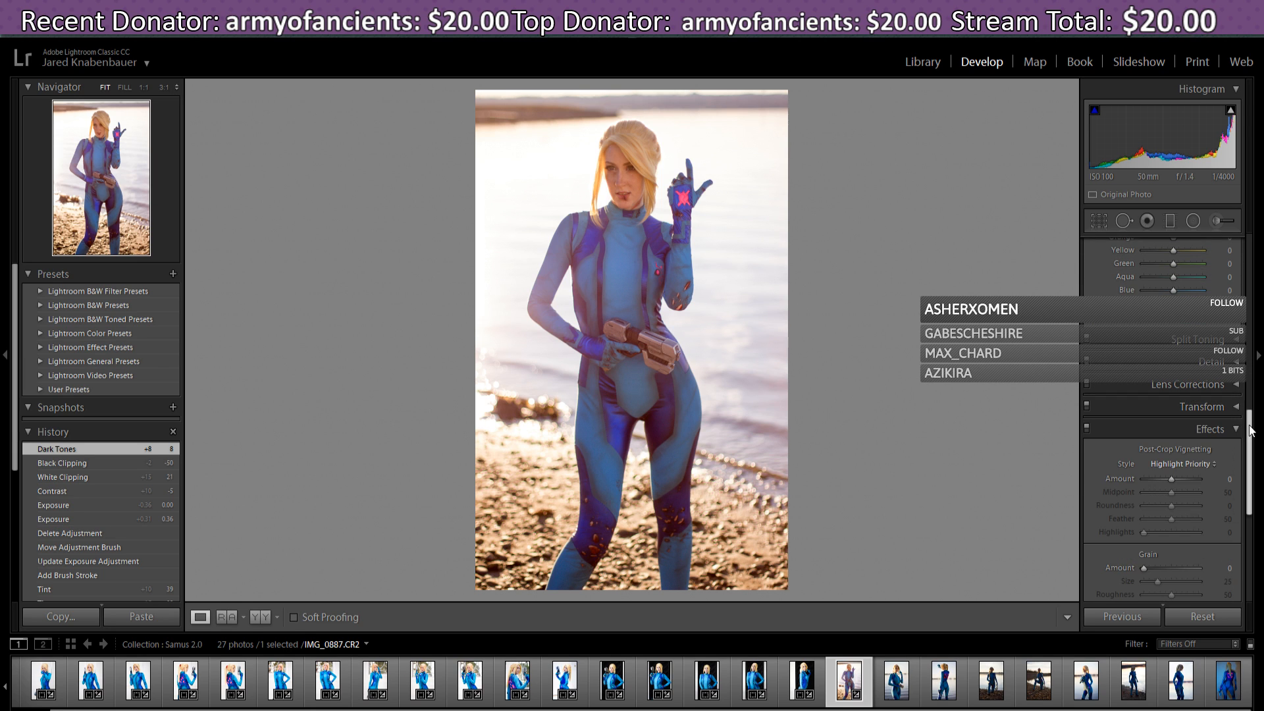
left_click_drag(1254, 431, 1252, 442)
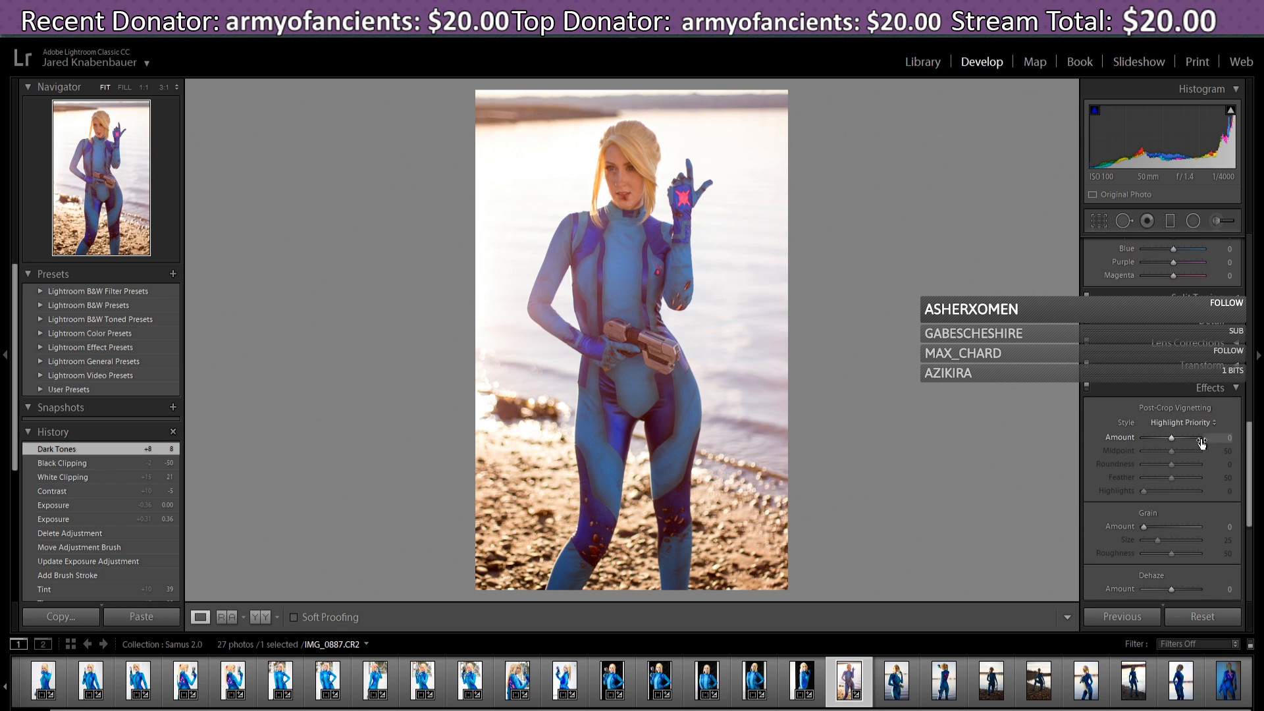
left_click_drag(1170, 437, 1166, 437)
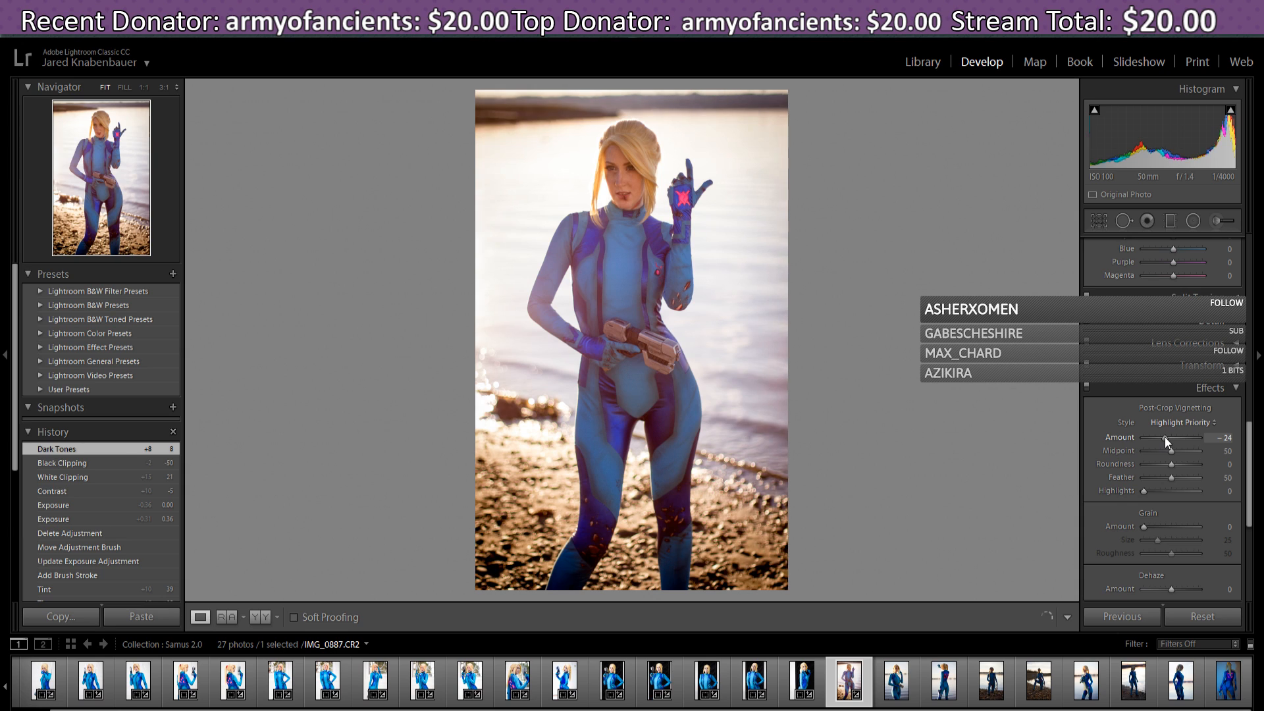
left_click_drag(1167, 437, 1170, 437)
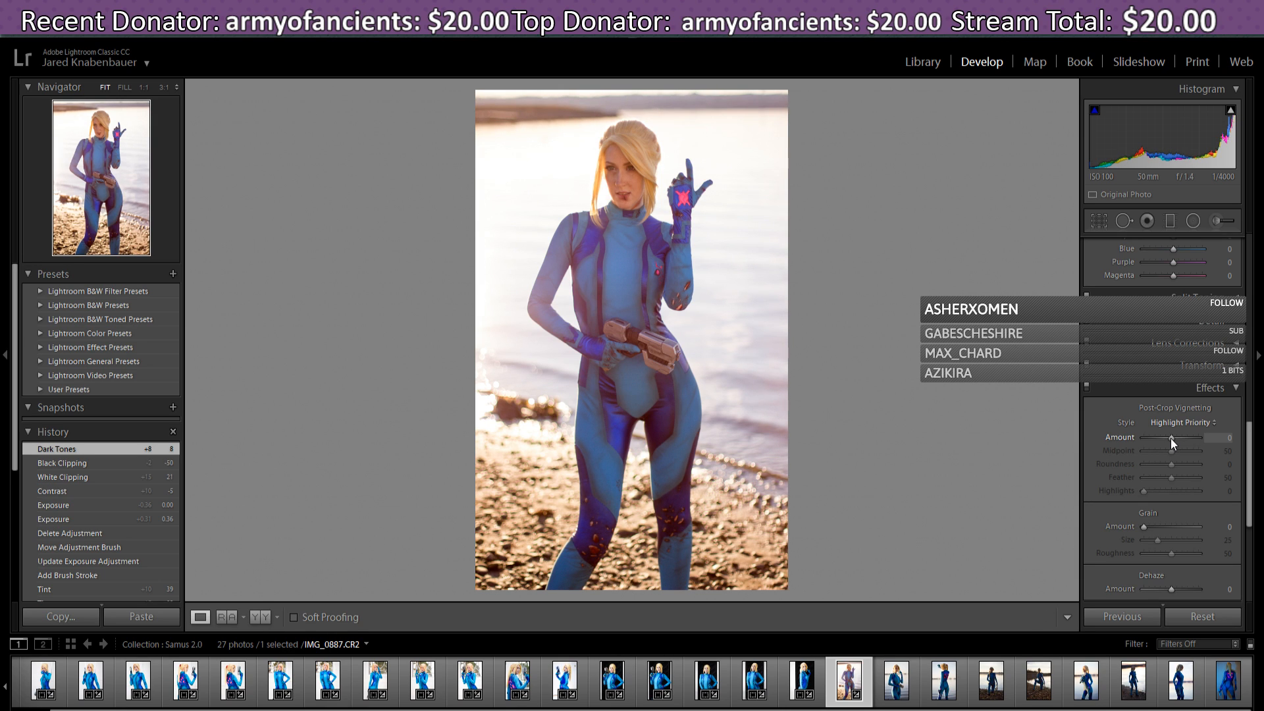
left_click_drag(1171, 437, 1169, 439)
- Set Camera Calibration Red Primary Hue to -10 and Shadows Tint to -5
scroll(1257, 474, "down", 3)
scroll(1258, 476, "down", 5)
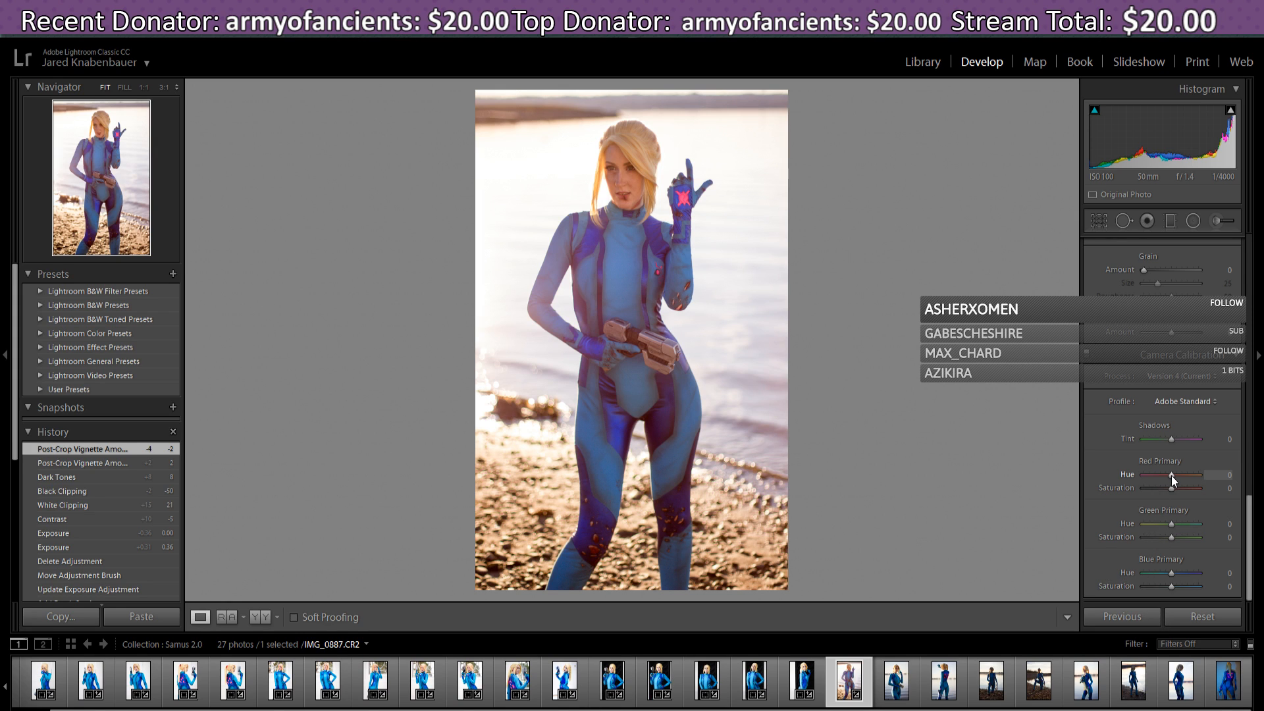
left_click_drag(1168, 475, 1156, 478)
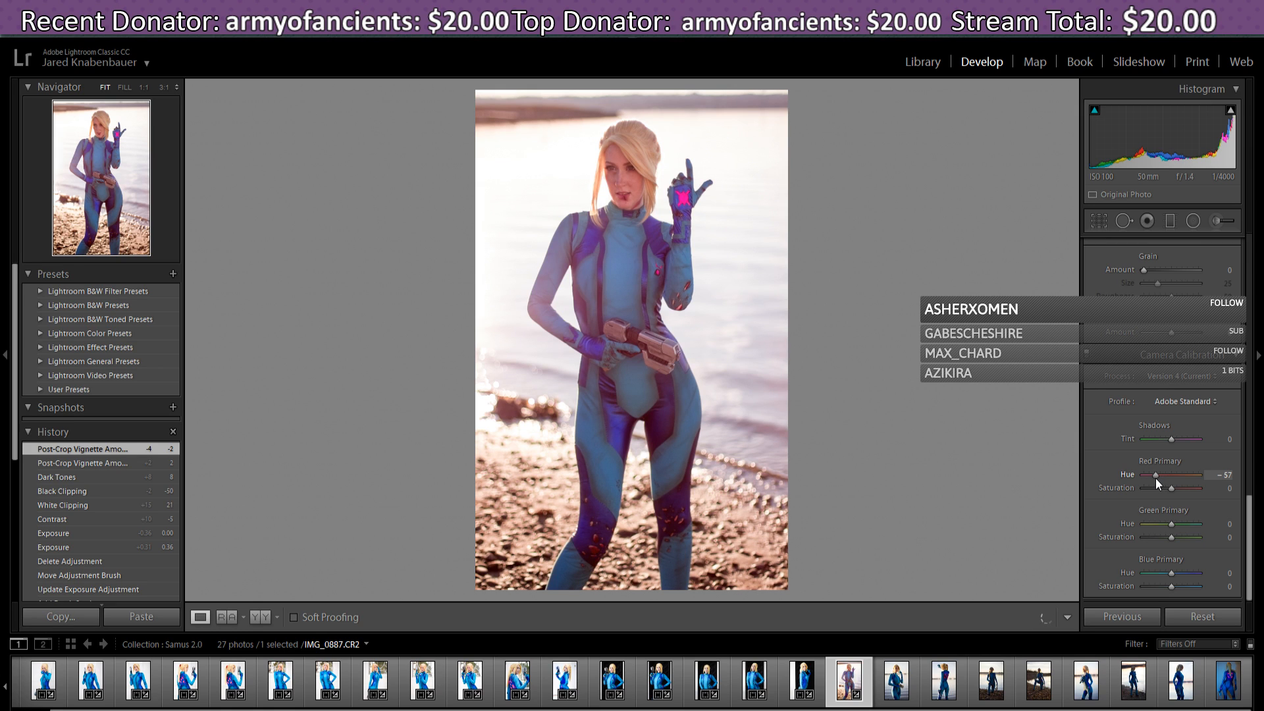
mouse_move(1156, 478)
left_mouse_down()
mouse_move(1187, 478)
mouse_move(1165, 479)
left_mouse_up()
left_click_drag(1165, 482, 1168, 486)
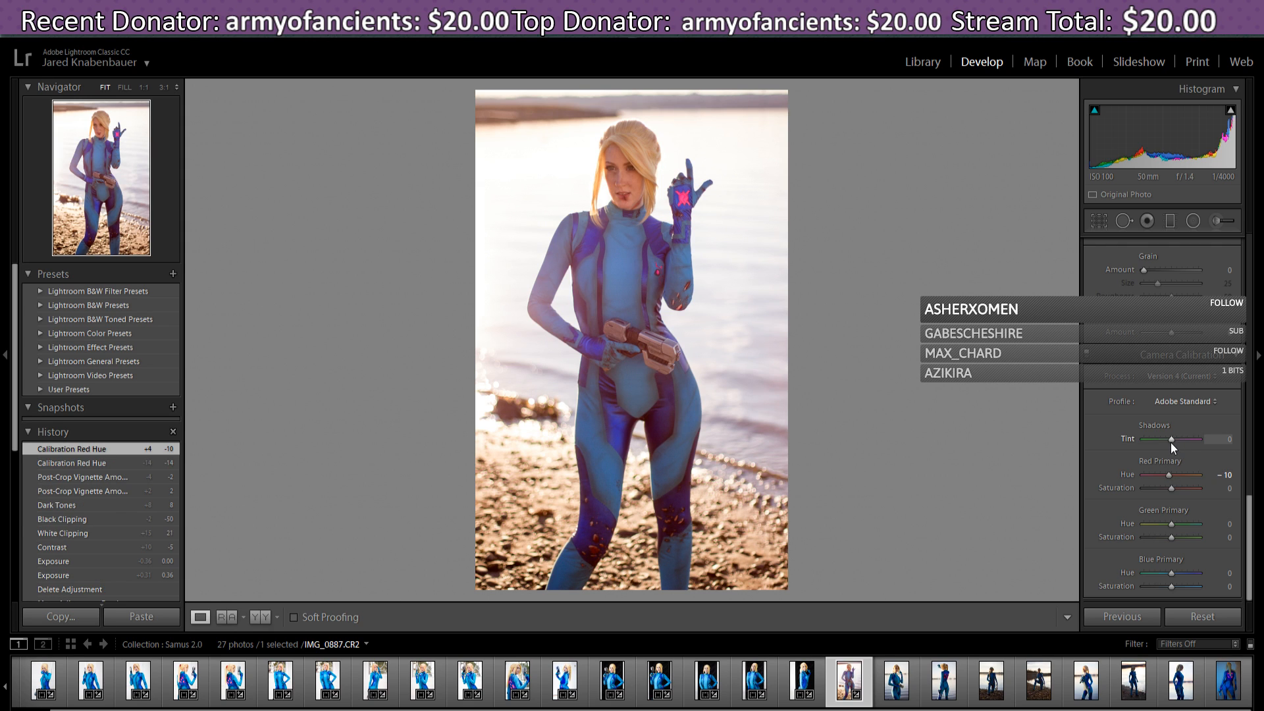
mouse_move(1175, 442)
left_mouse_down()
mouse_move(1190, 444)
mouse_move(1174, 448)
left_mouse_up()
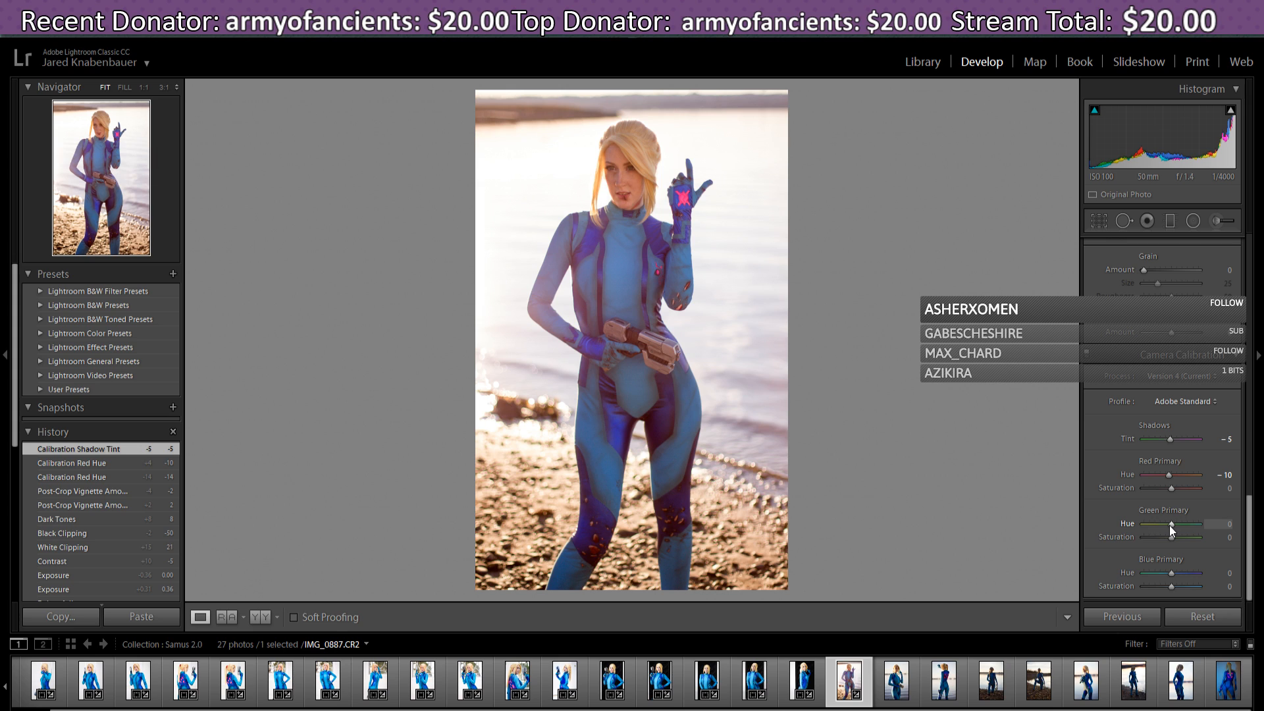
- Set Green Primary Hue to +38
left_click_drag(1174, 524, 1180, 528)
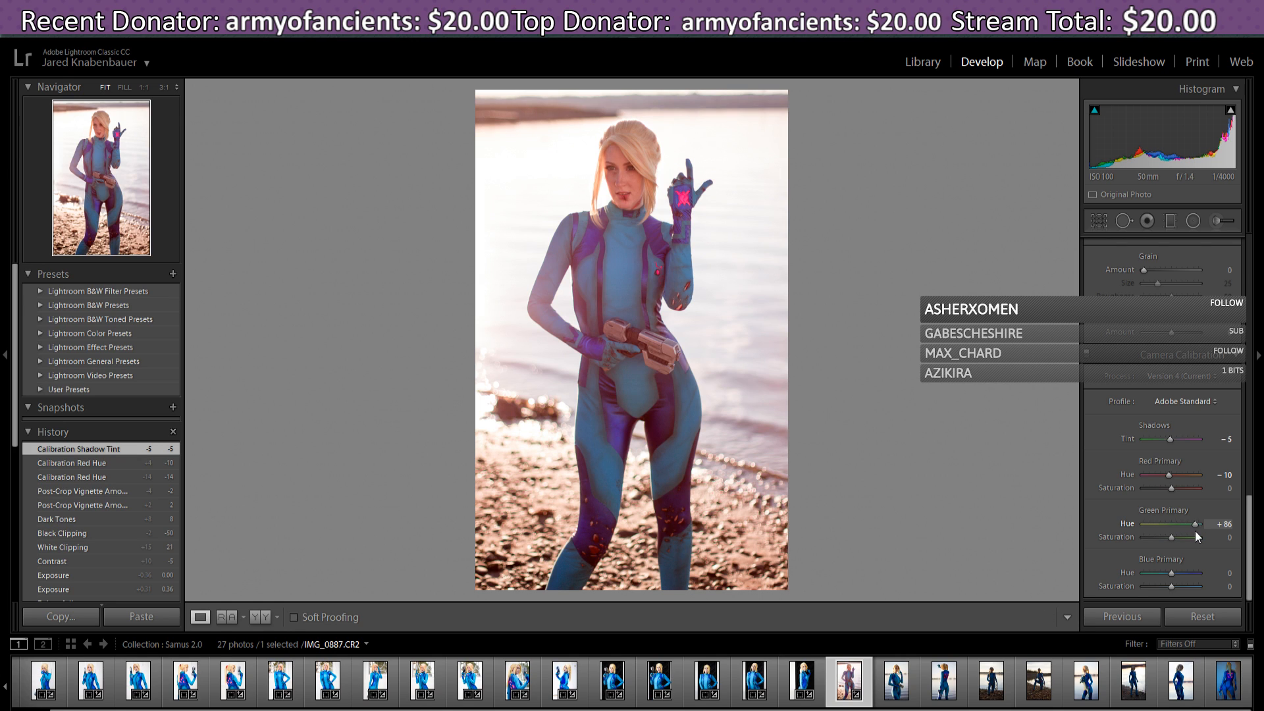
left_click_drag(1183, 531, 1171, 533)
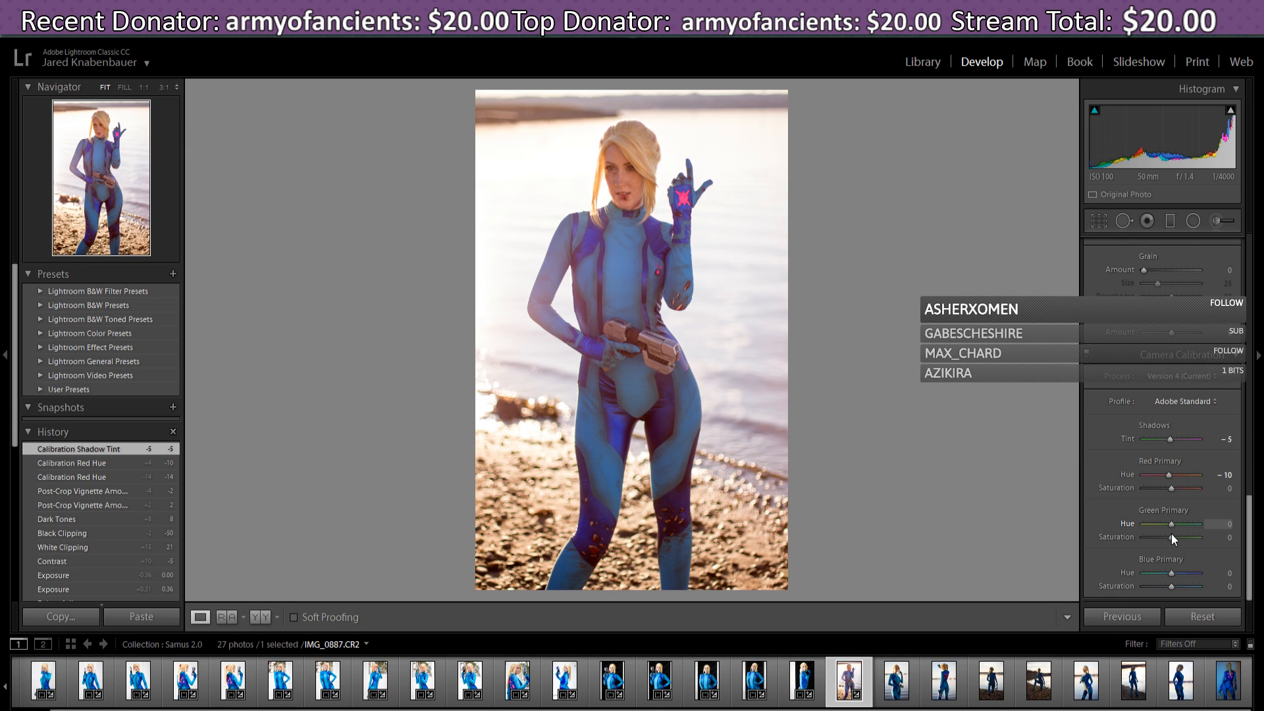
left_click_drag(1172, 535, 1184, 543)
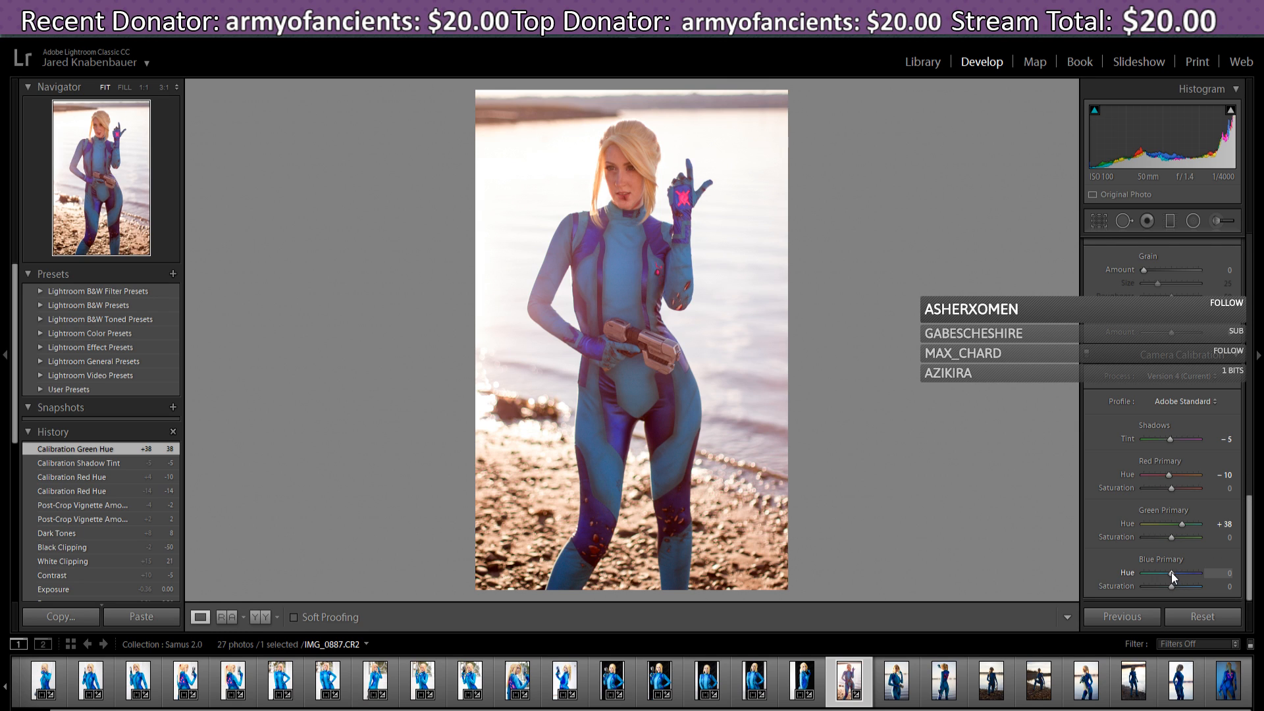
- Type 0 for Blue Primary Hue and return Green Saturation to 0, keeping Green Hue at +24
left_click_drag(1171, 571, 1172, 578)
left_click(1225, 574)
type("0")
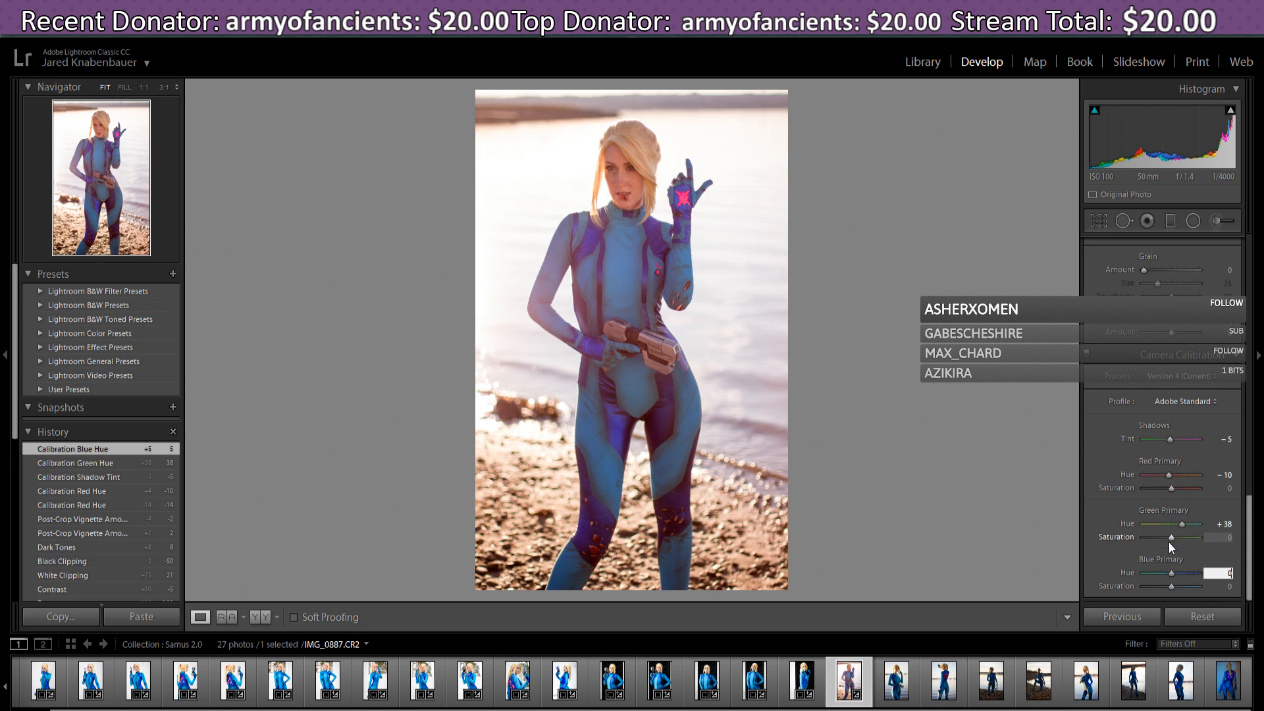
mouse_move(1171, 538)
left_mouse_down()
mouse_move(1141, 532)
mouse_move(1183, 539)
mouse_move(1172, 540)
left_mouse_up()
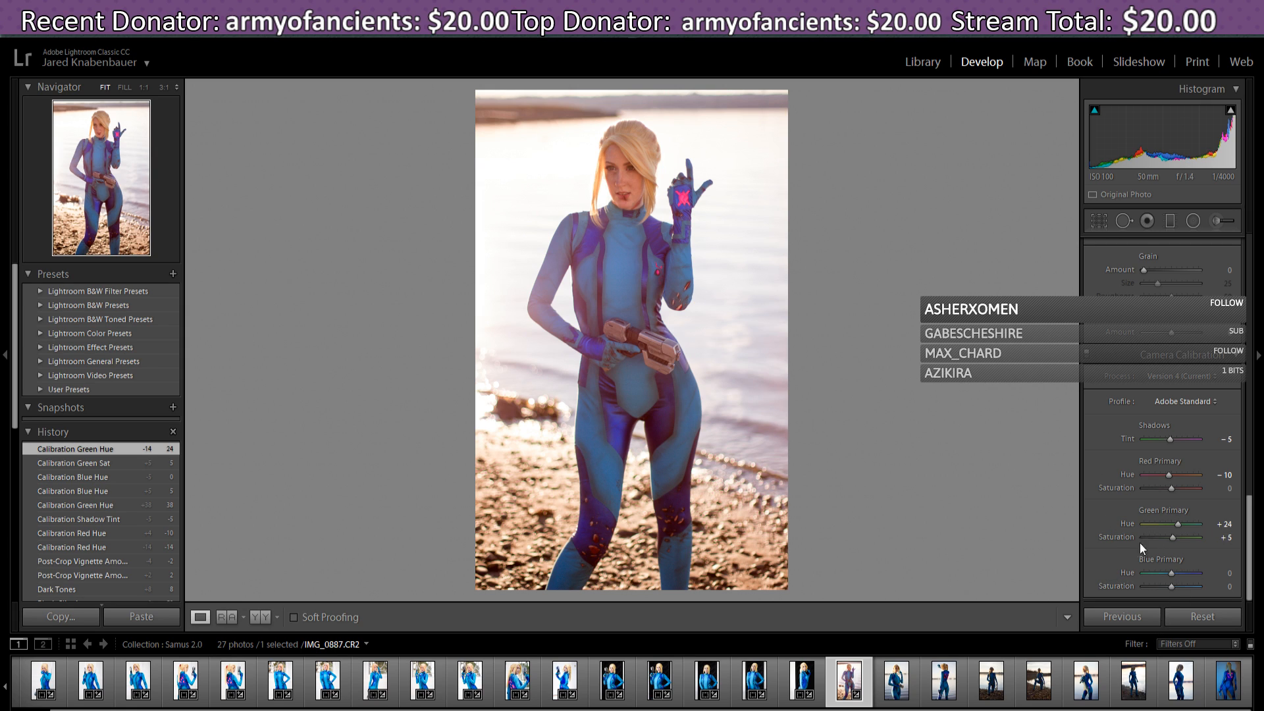
left_click_drag(1172, 539, 1170, 540)
left_click_drag(1172, 539, 1171, 539)
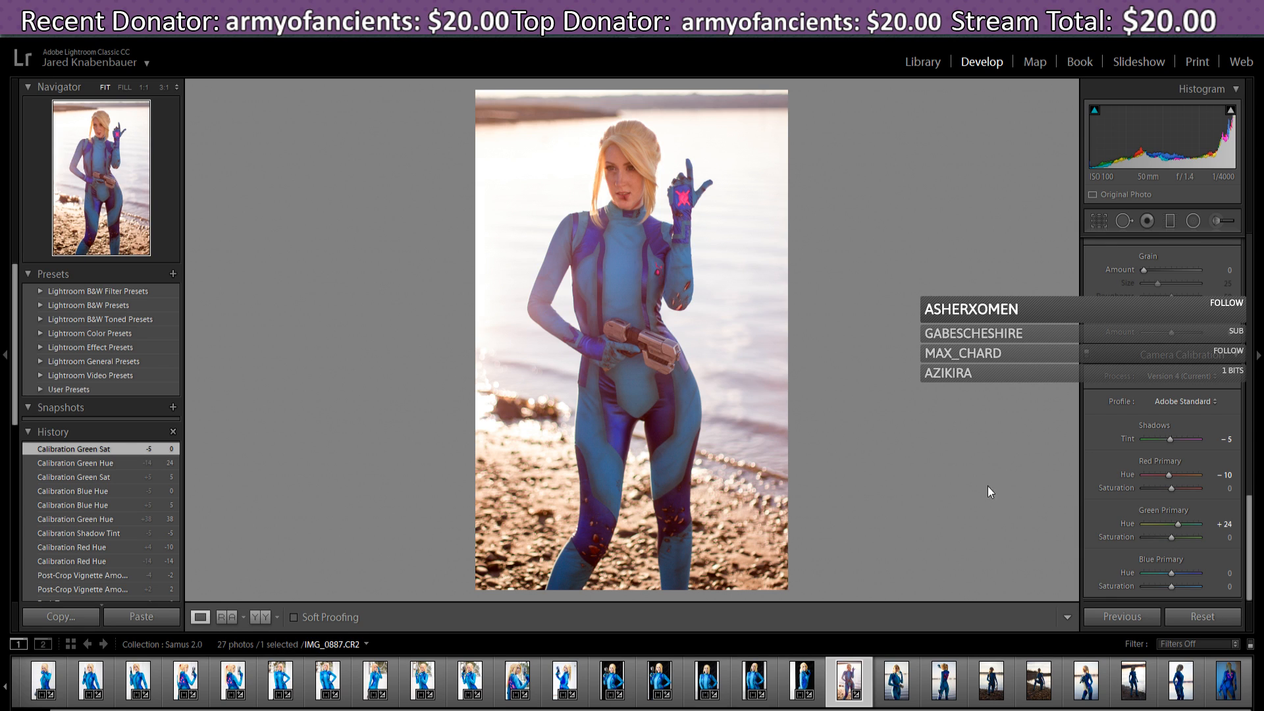
- Open IMG_0894.CR2 and paste the previous photo's develop settings with Previous
left_click(901, 691)
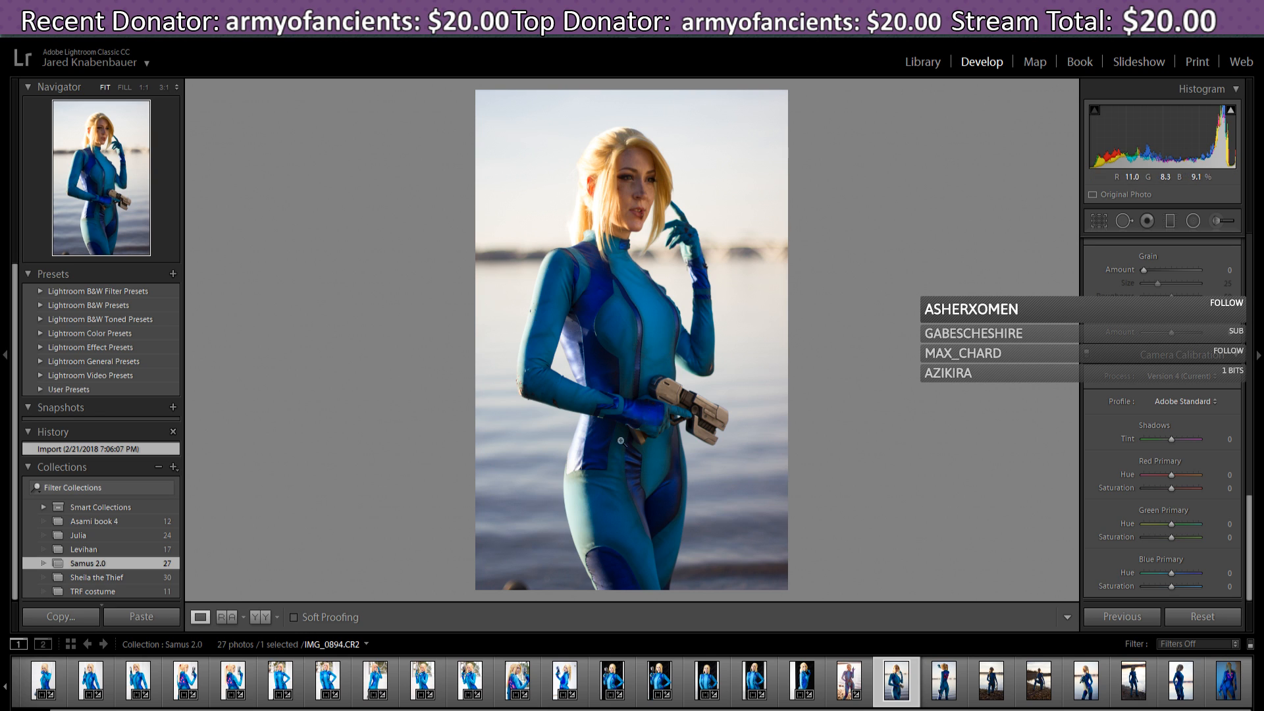
left_click(841, 688)
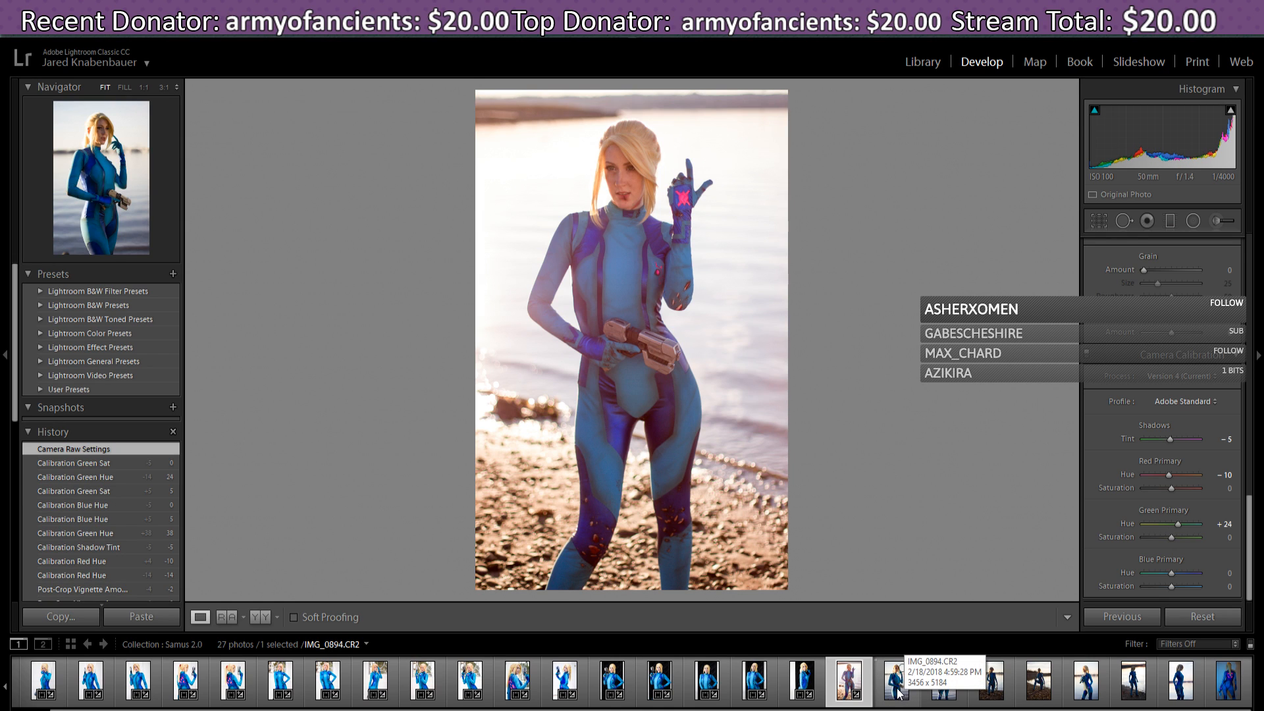
left_click(897, 688)
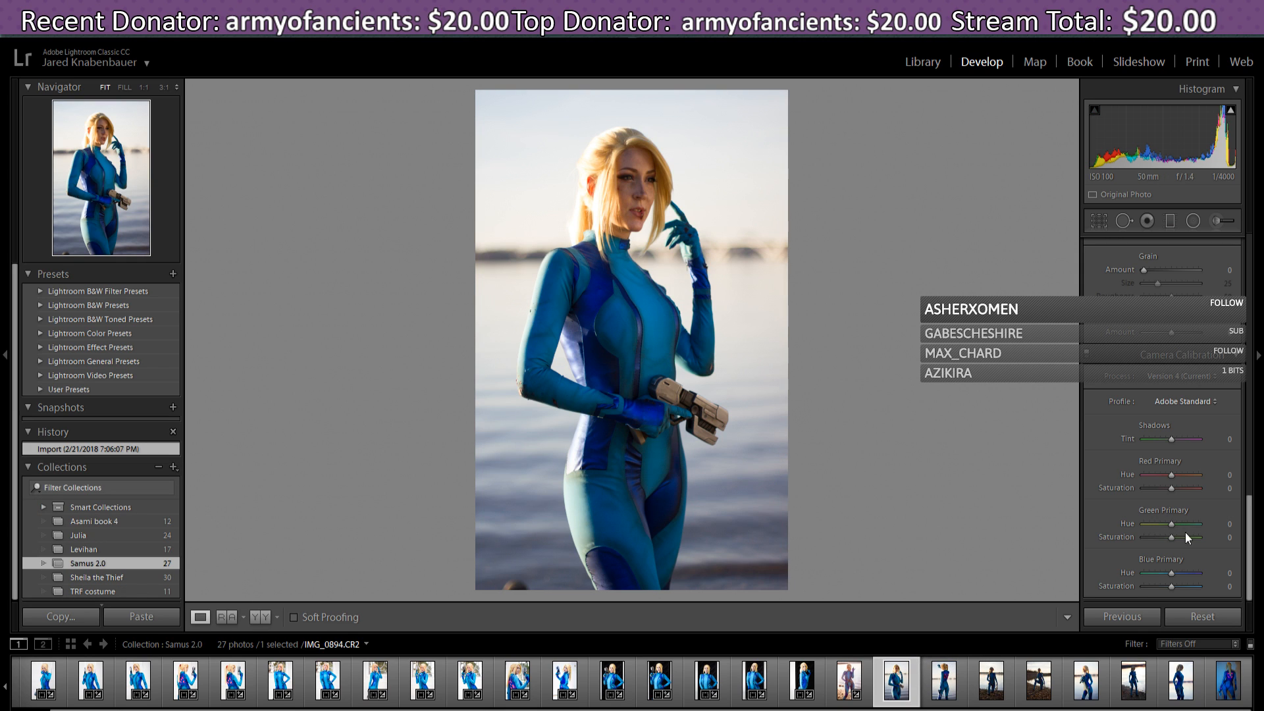
left_click(1137, 615)
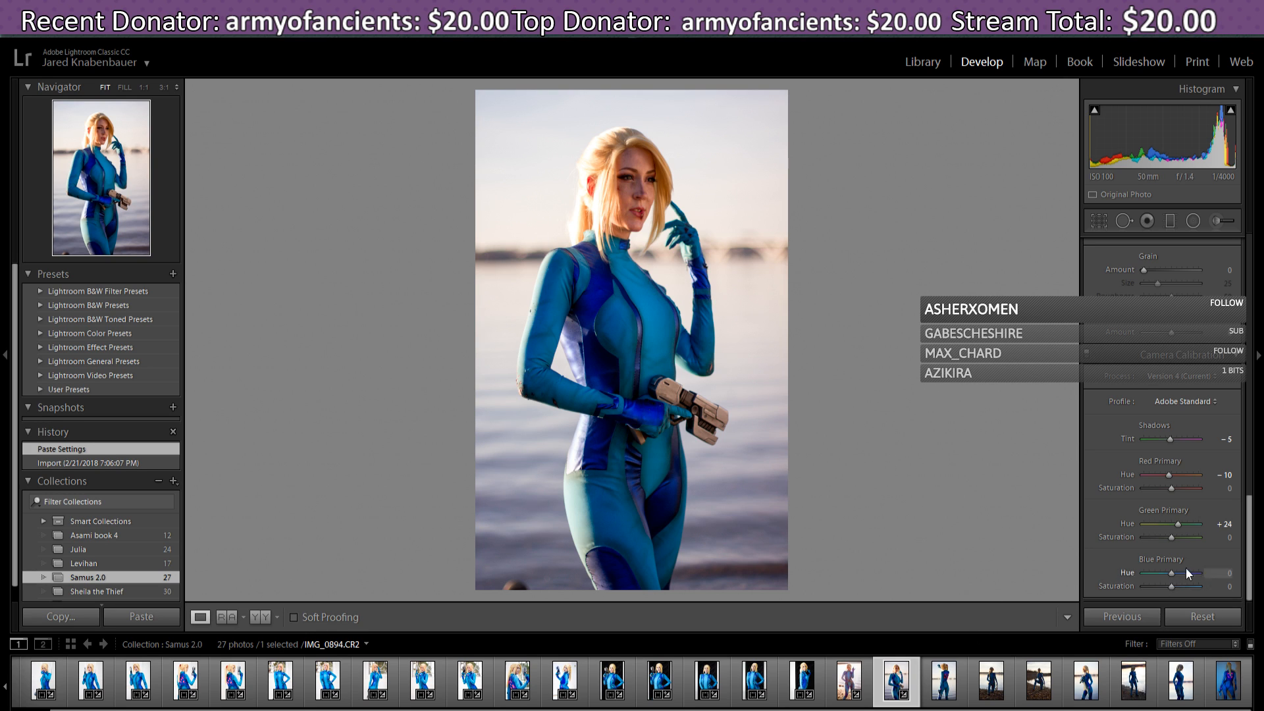
left_click(1255, 525)
left_click(1254, 523)
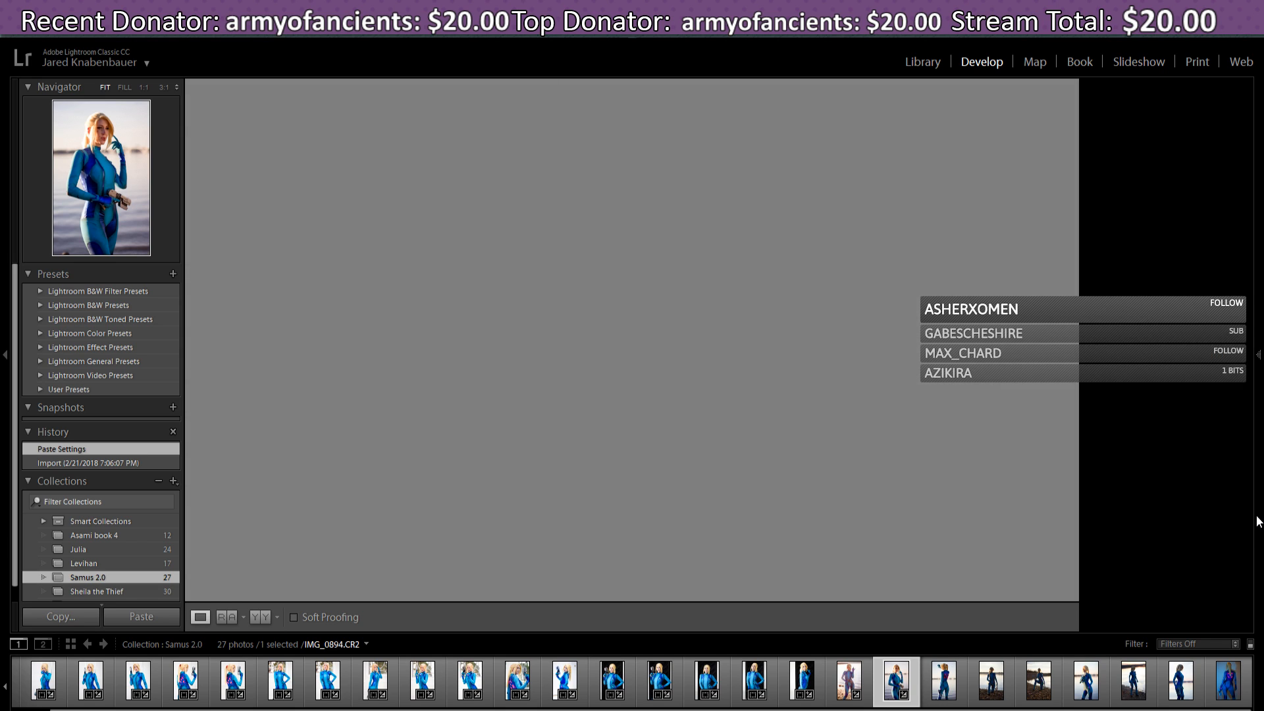
left_click_drag(1248, 546, 1258, 246)
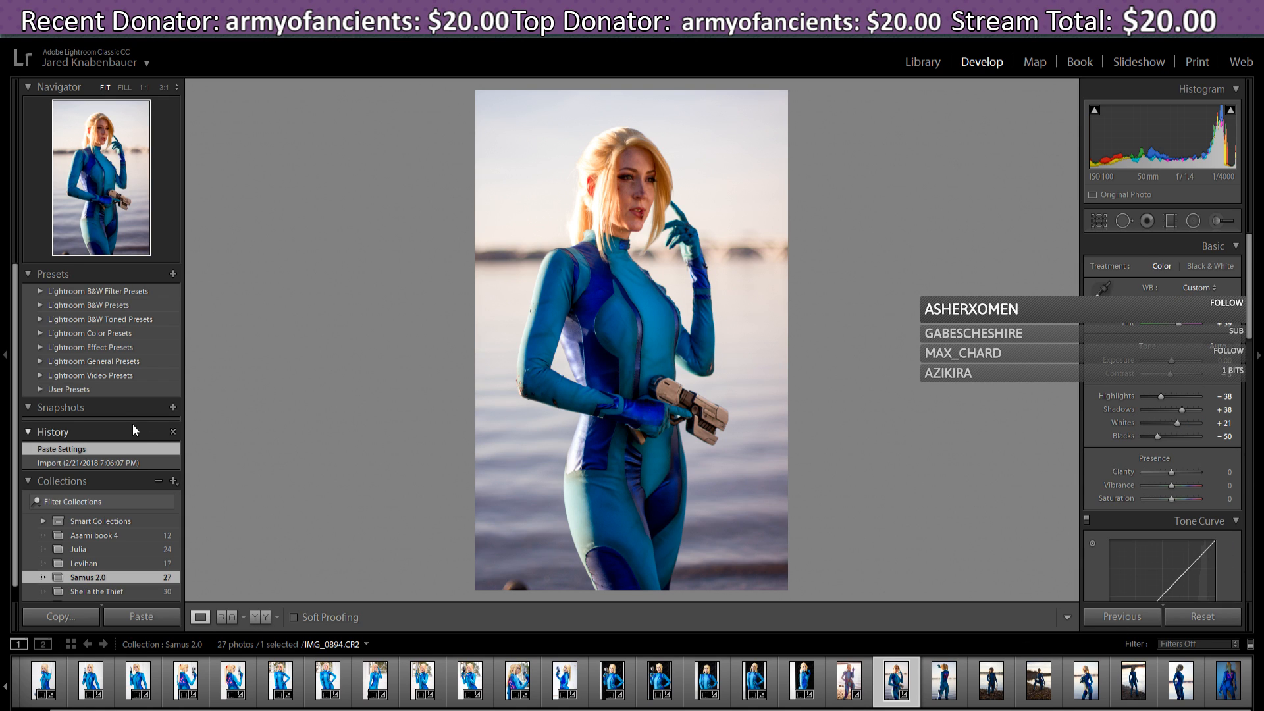
left_click(73, 464)
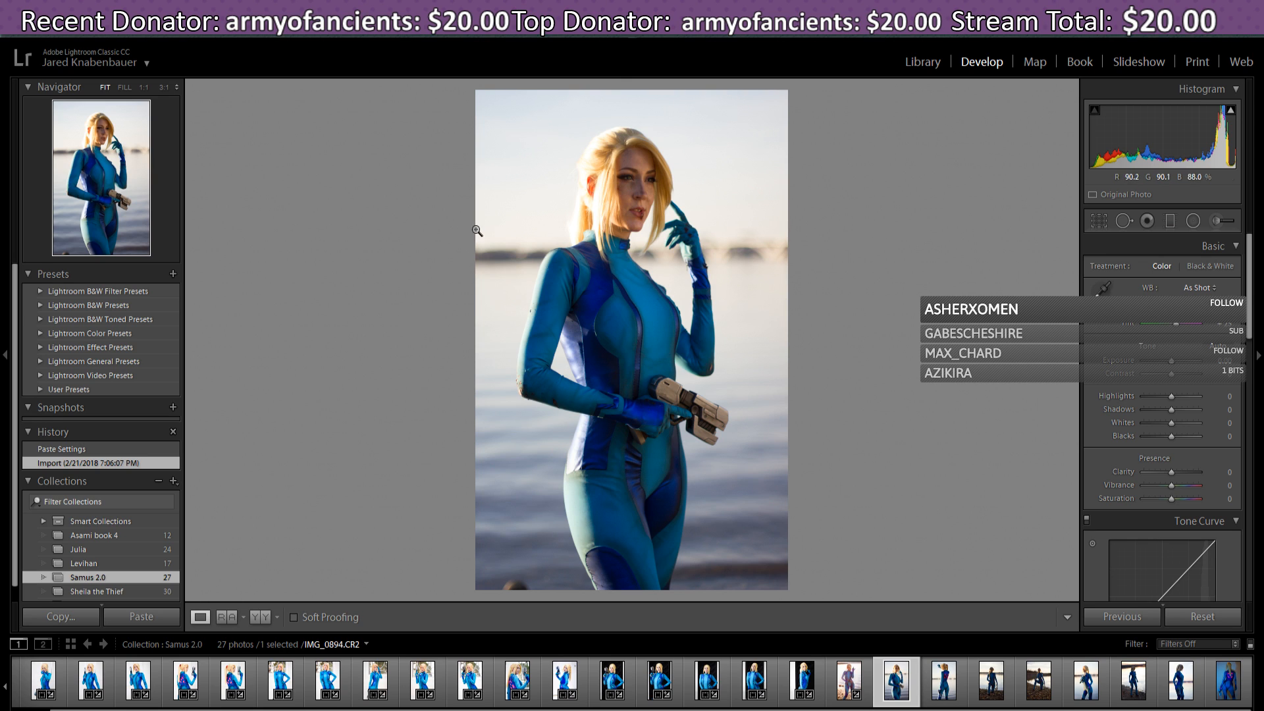
left_click(77, 450)
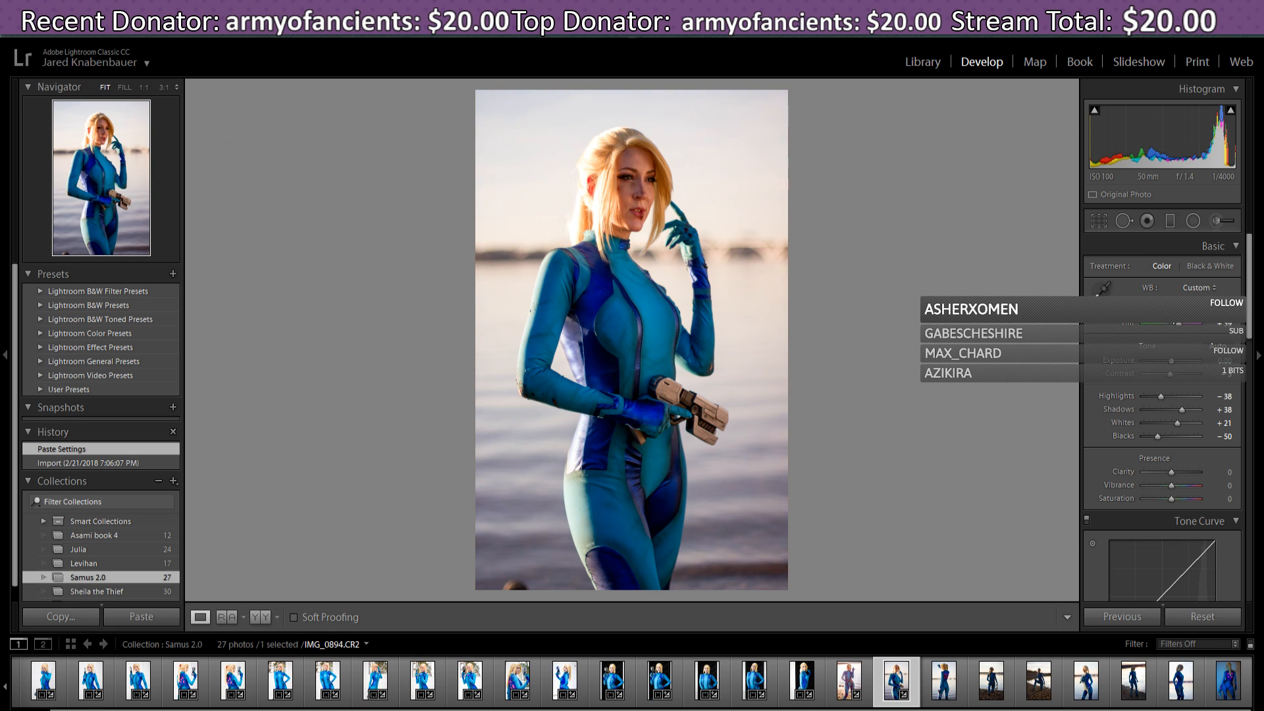
- Warm the white balance Temperature to 6881 K, comparing against the pasted version in History
left_click_drag(1170, 311, 1168, 312)
left_click(107, 465)
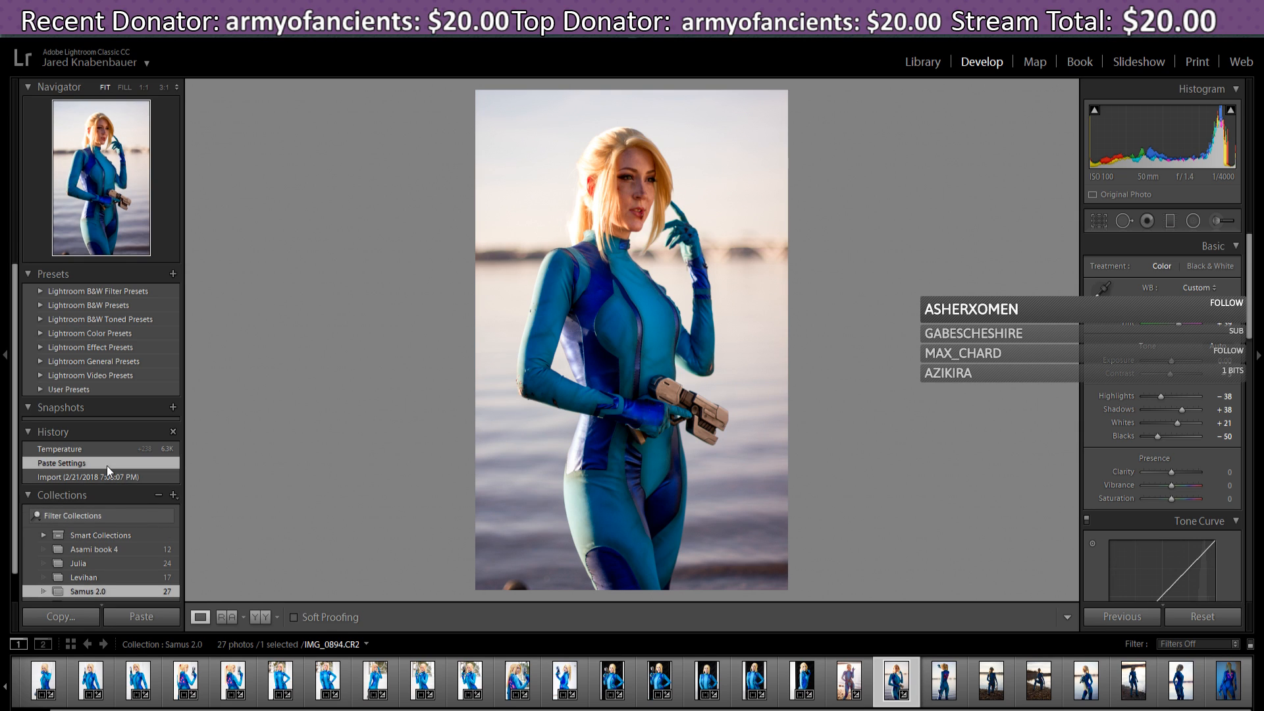
left_click(105, 449)
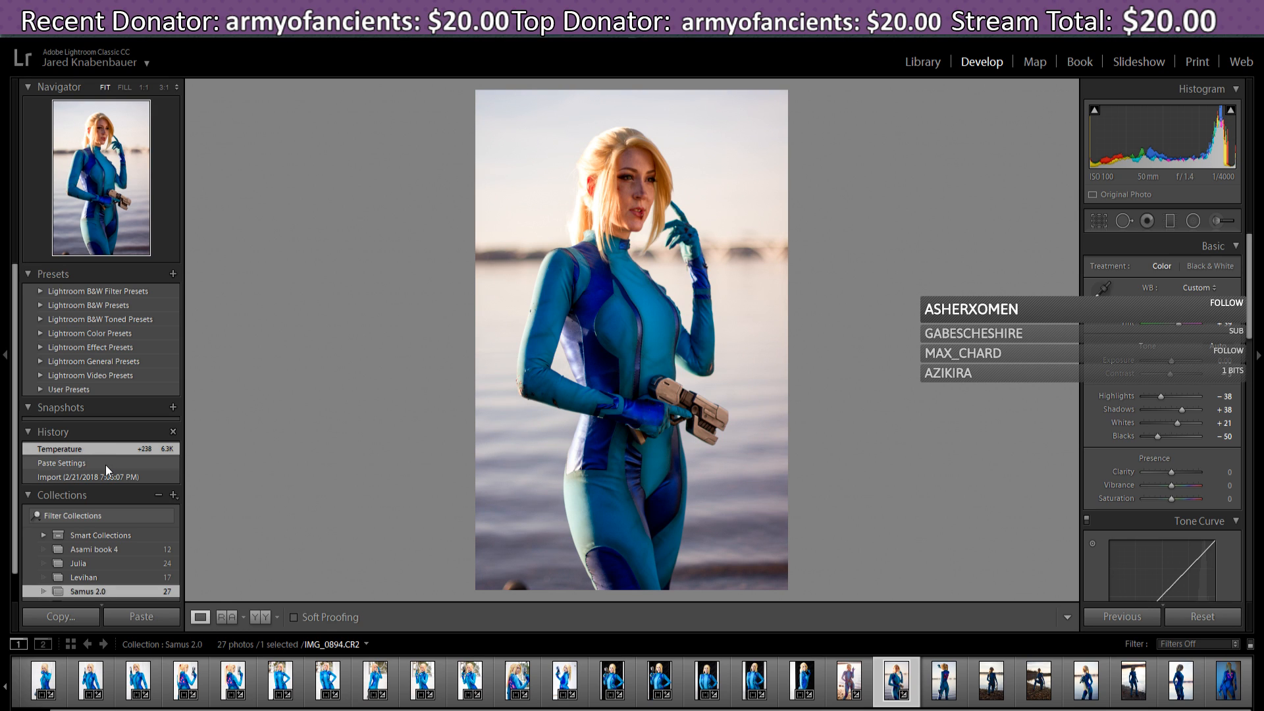
left_click(106, 465)
left_click(105, 452)
left_click_drag(1175, 310, 1177, 310)
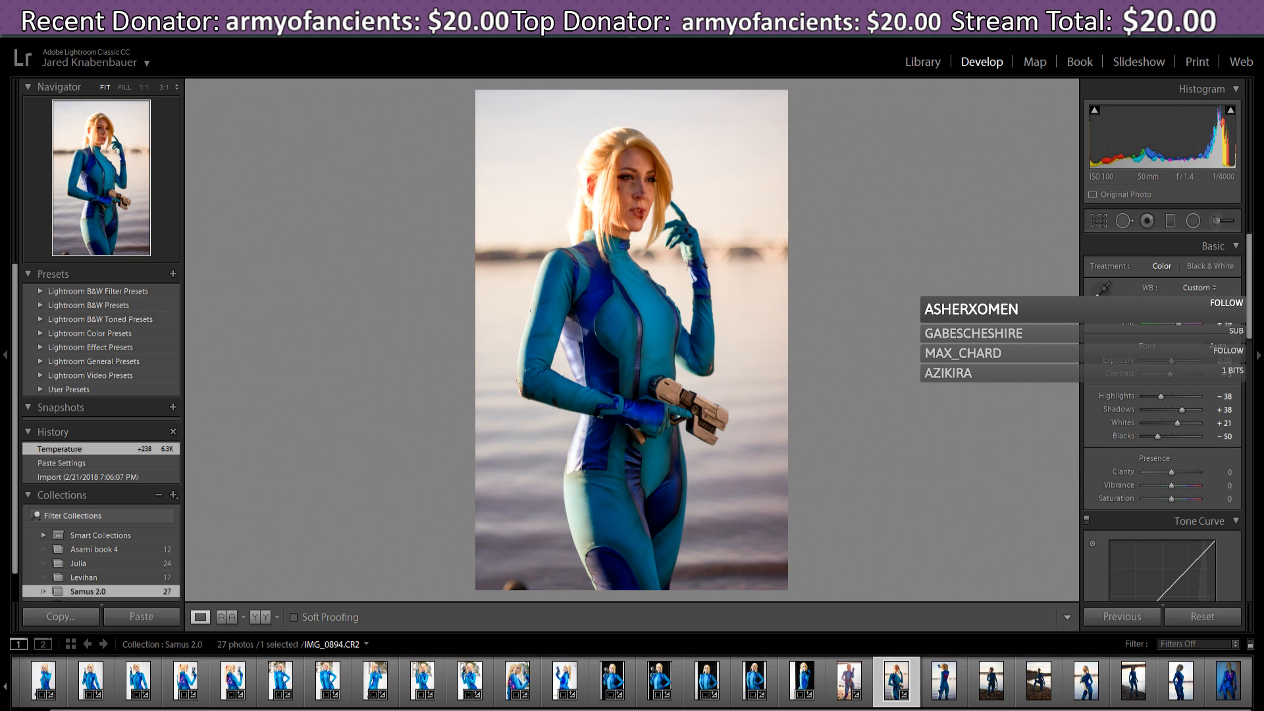
left_click_drag(1177, 310, 1178, 310)
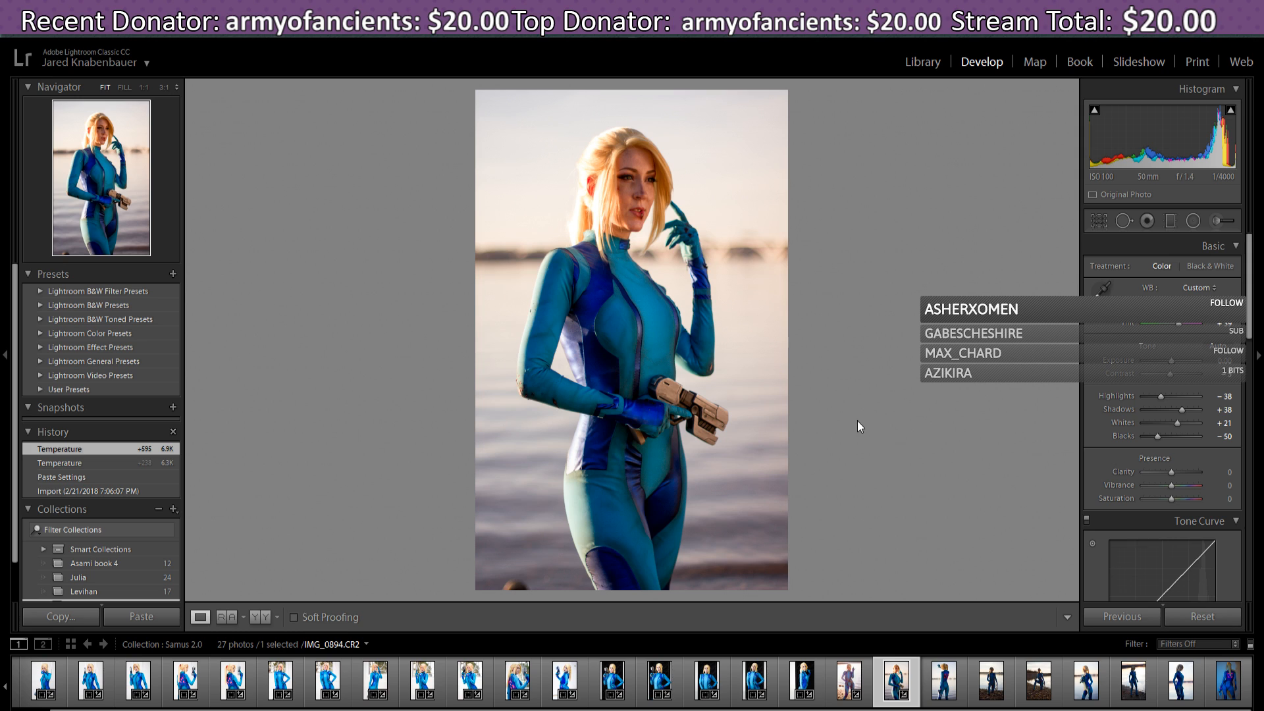
- Push the Tint toward magenta and settle it at +46
scroll(1251, 339, "down", 1)
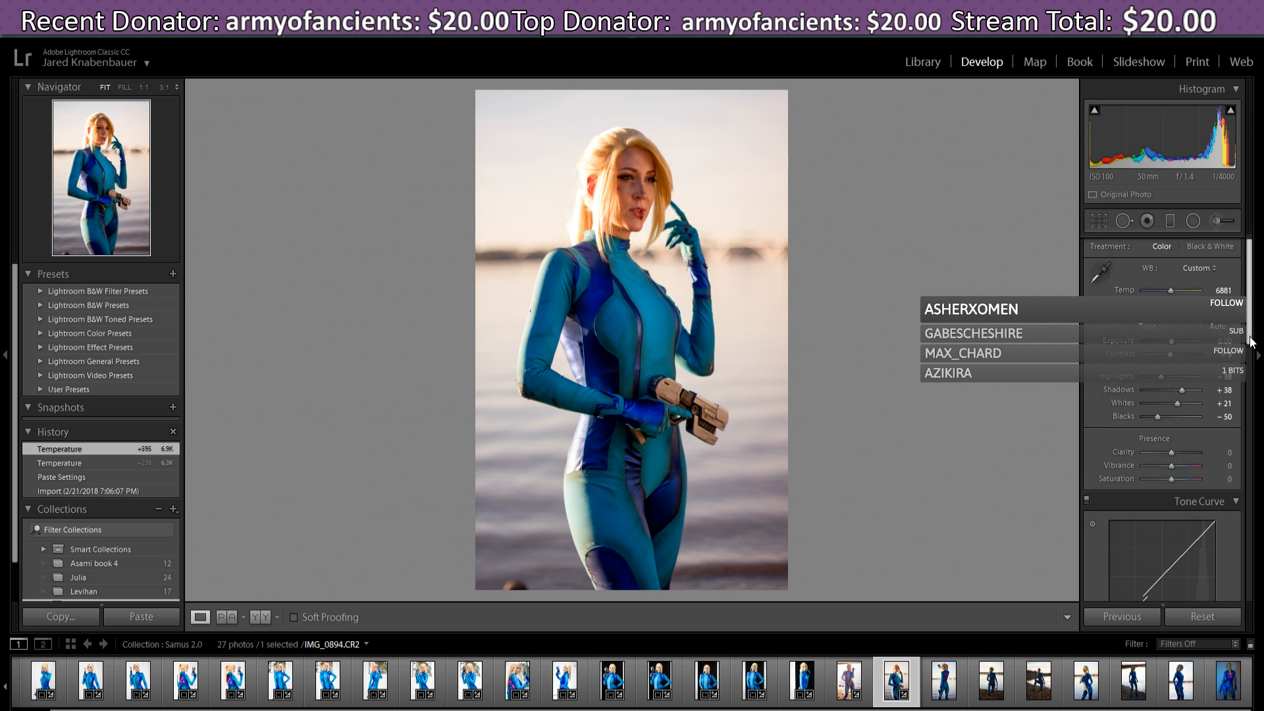
left_click_drag(1250, 339, 1252, 340)
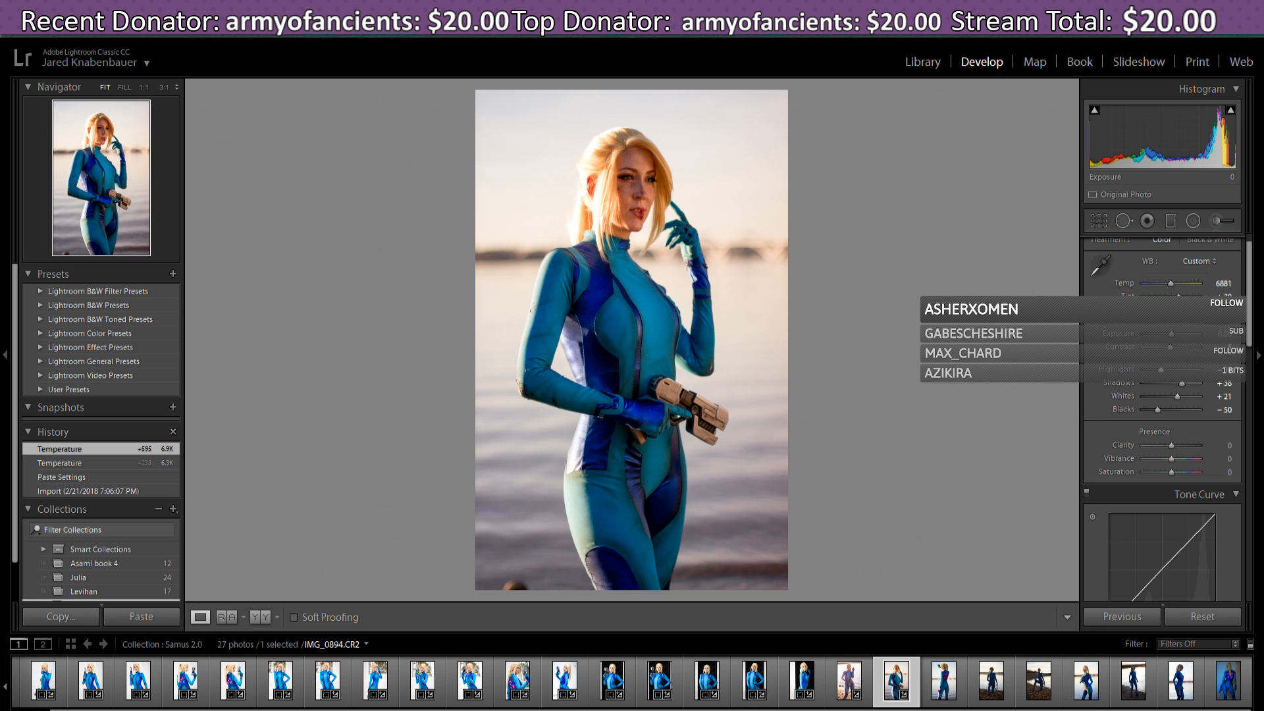
left_click_drag(1179, 297, 1181, 297)
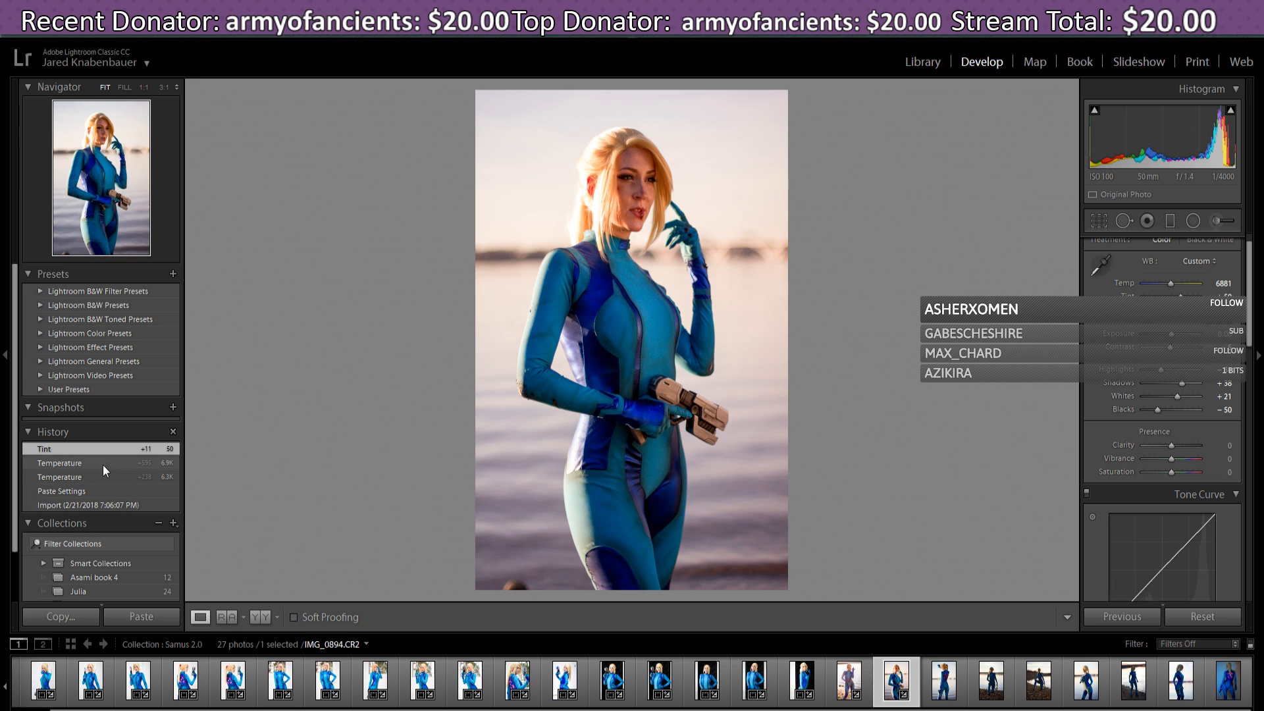
left_click(106, 464)
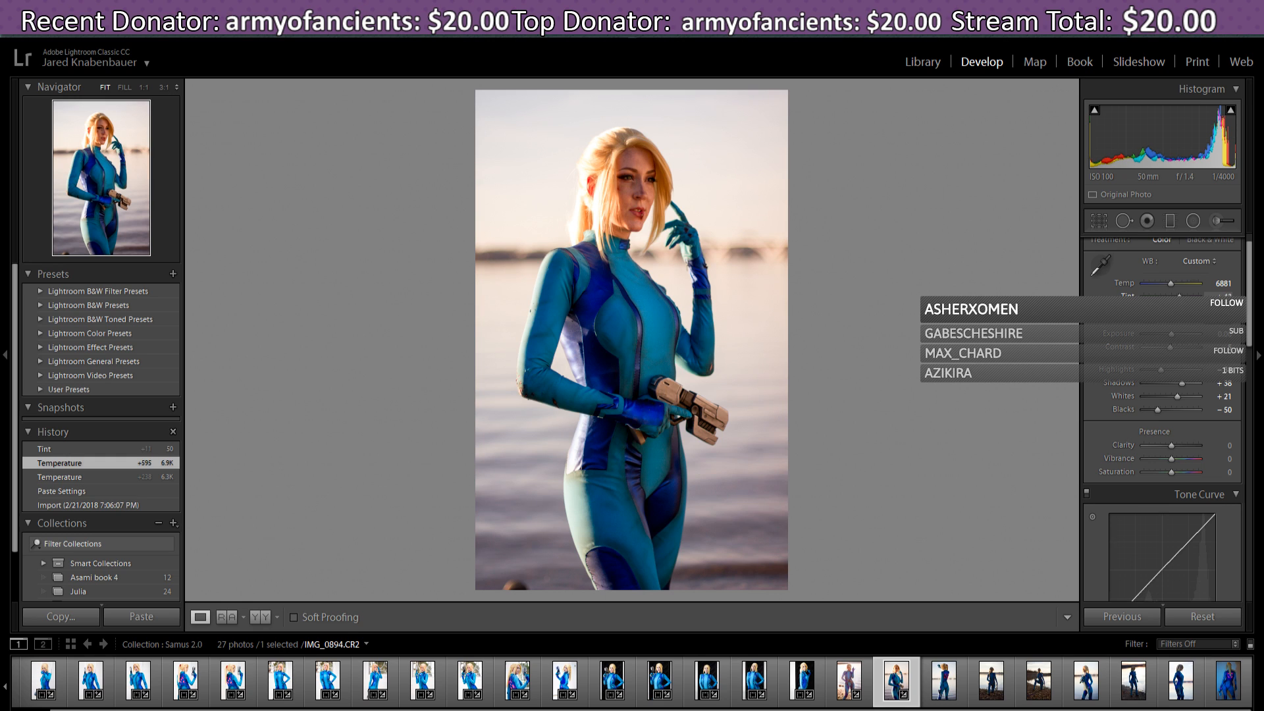
left_click_drag(1180, 297, 1180, 297)
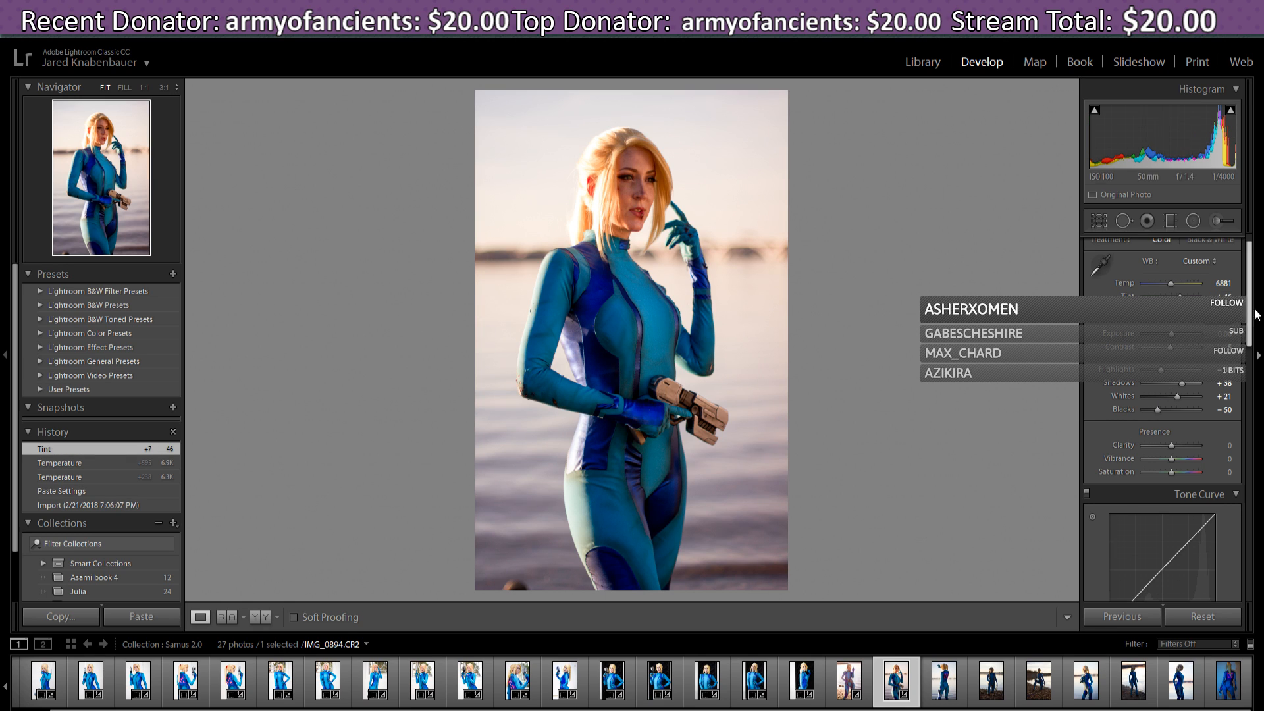
scroll(1252, 271, "down", 1)
left_click_drag(1253, 271, 1255, 277)
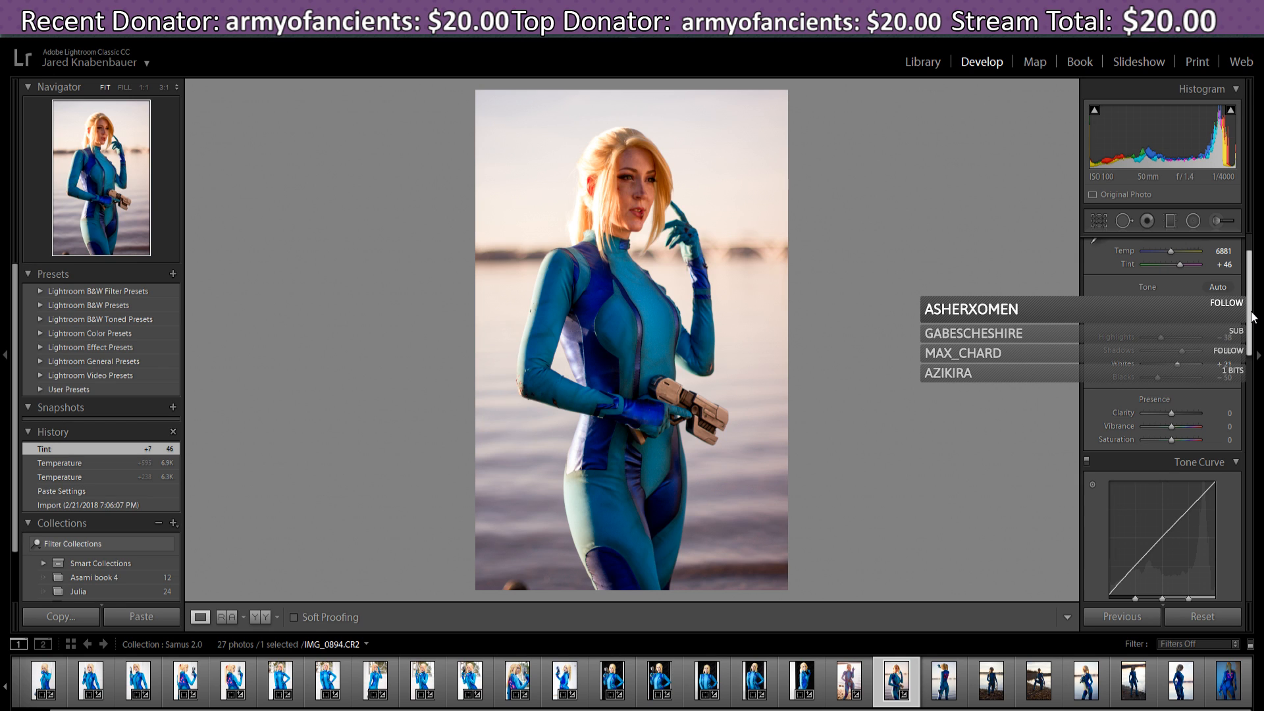
- Raise the Lights region of IMG_0894's Tone Curve to +6
left_click_drag(1254, 317, 1256, 322)
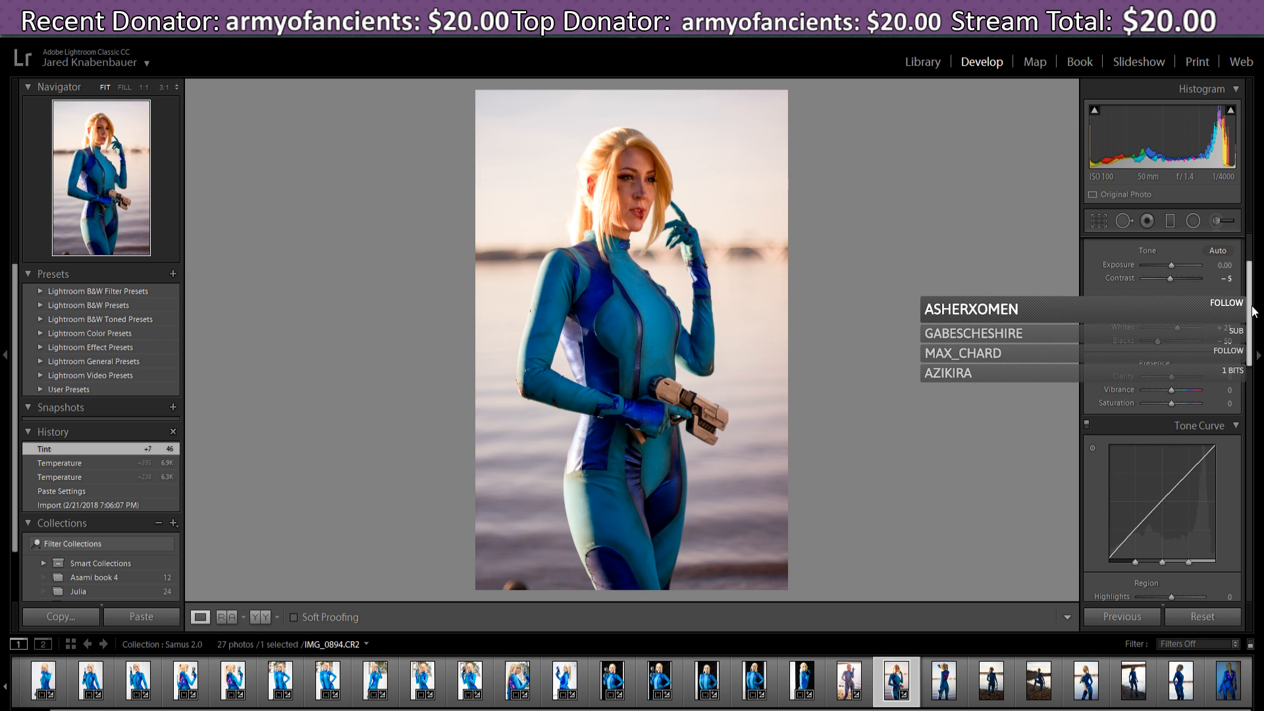
scroll(1253, 311, "down", 1)
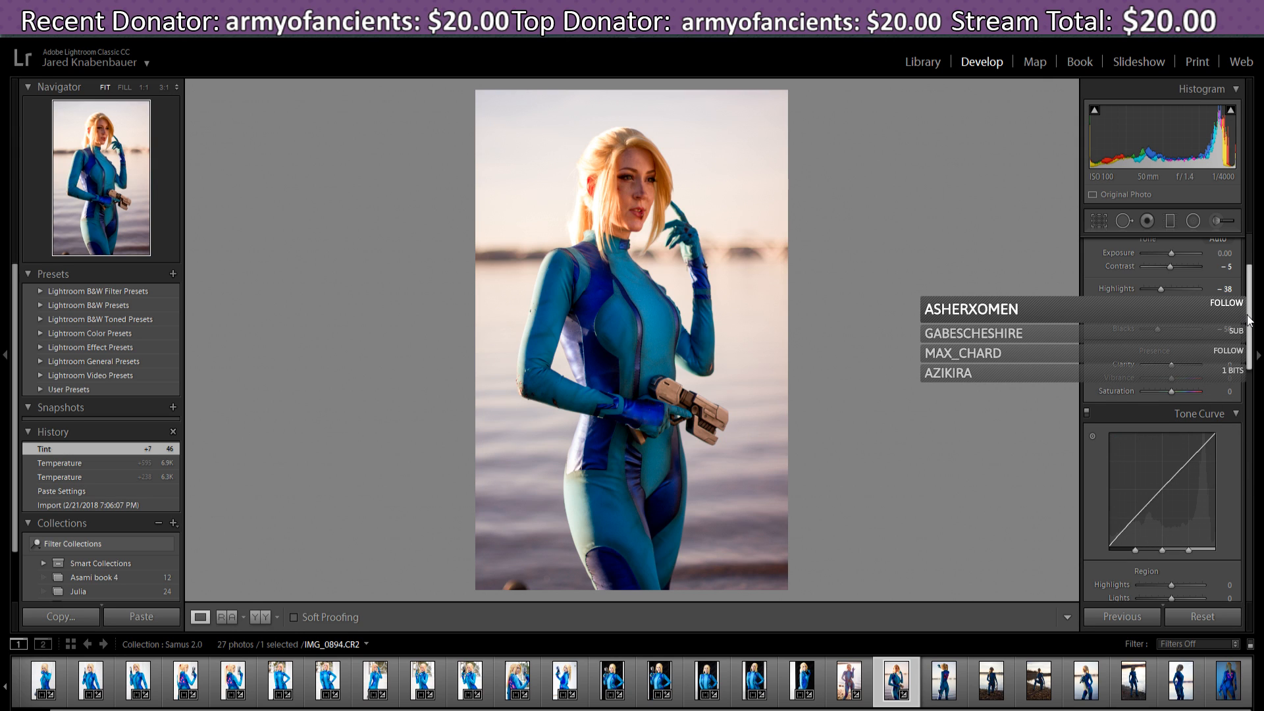
mouse_move(1249, 321)
left_mouse_down()
mouse_move(1244, 352)
mouse_move(1193, 350)
left_mouse_up()
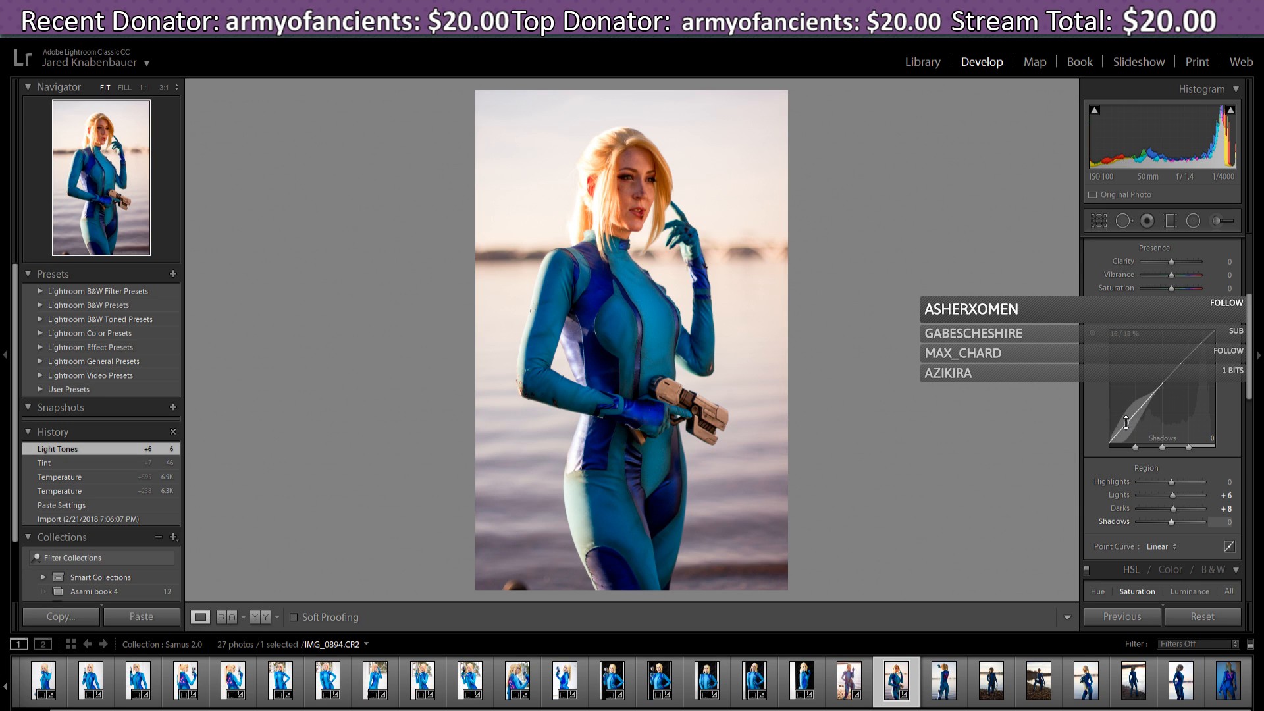
- Lift the curve's Darks to +40 and fine-tune Shadows until it reads +3
left_click_drag(1127, 424, 1127, 422)
left_click_drag(1146, 405, 1143, 397)
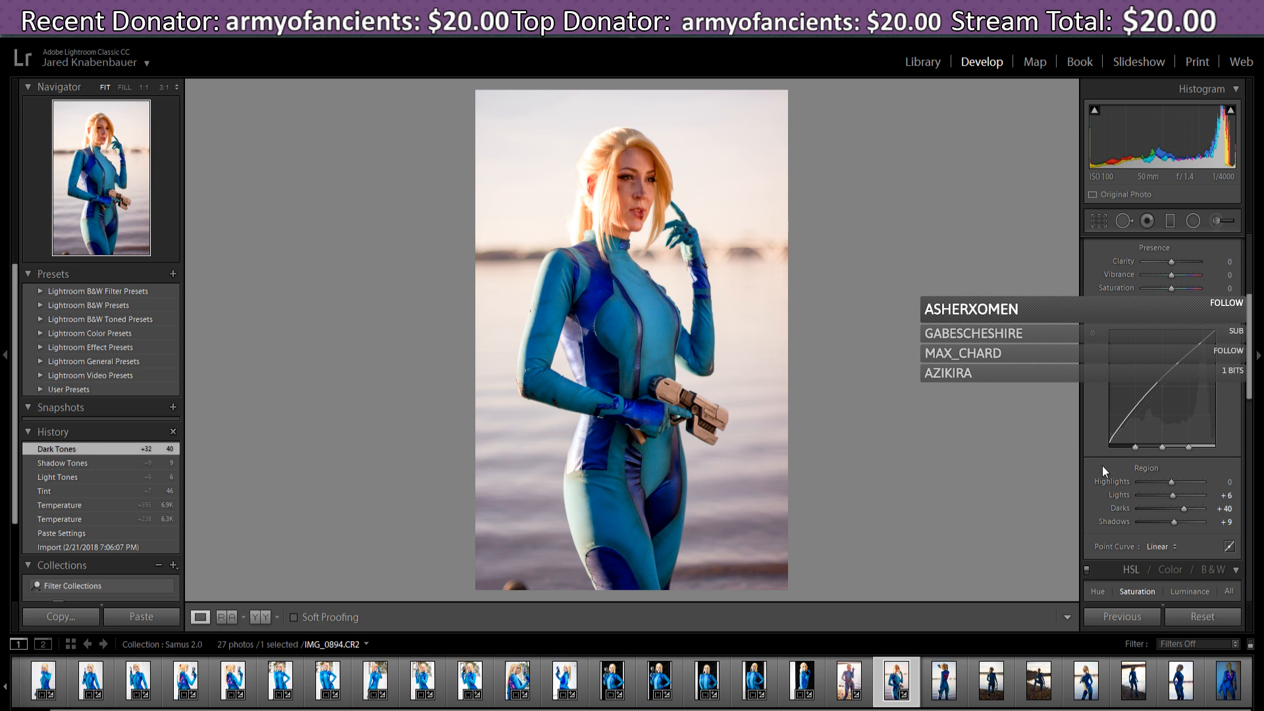
left_click_drag(1112, 436, 1112, 438)
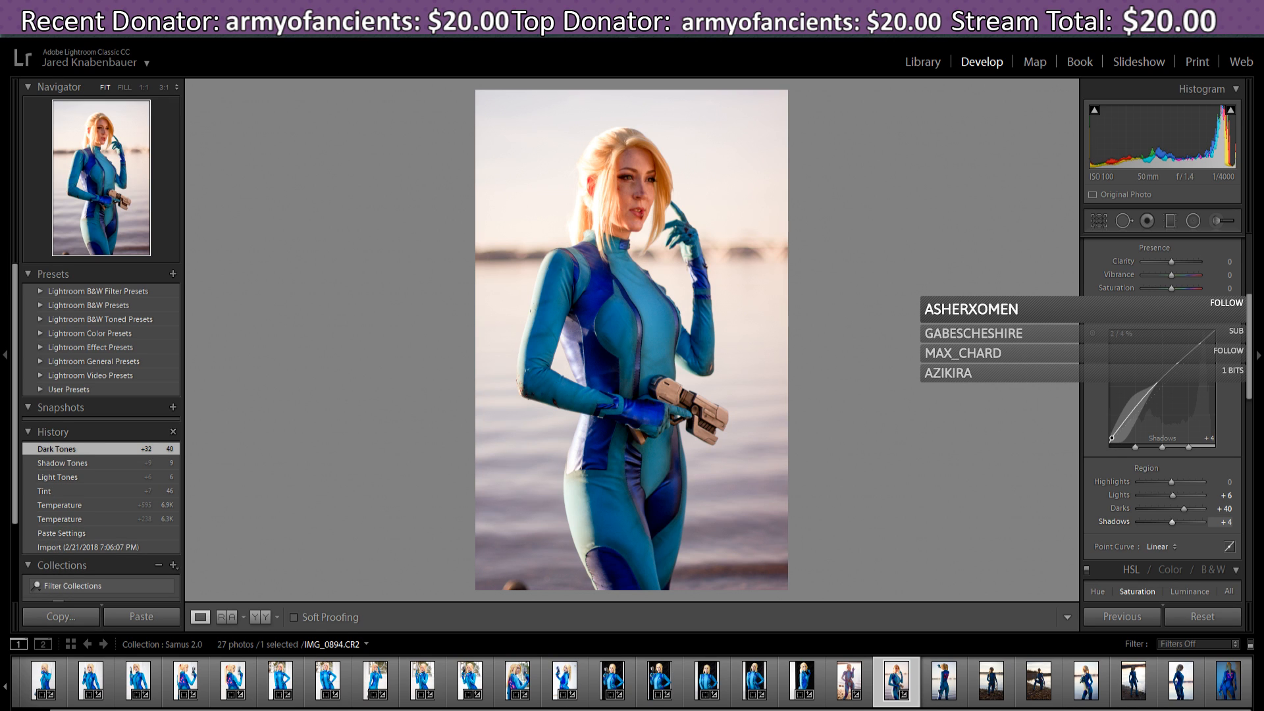
left_click_drag(1172, 522, 1169, 523)
left_click_drag(1112, 438, 1113, 440)
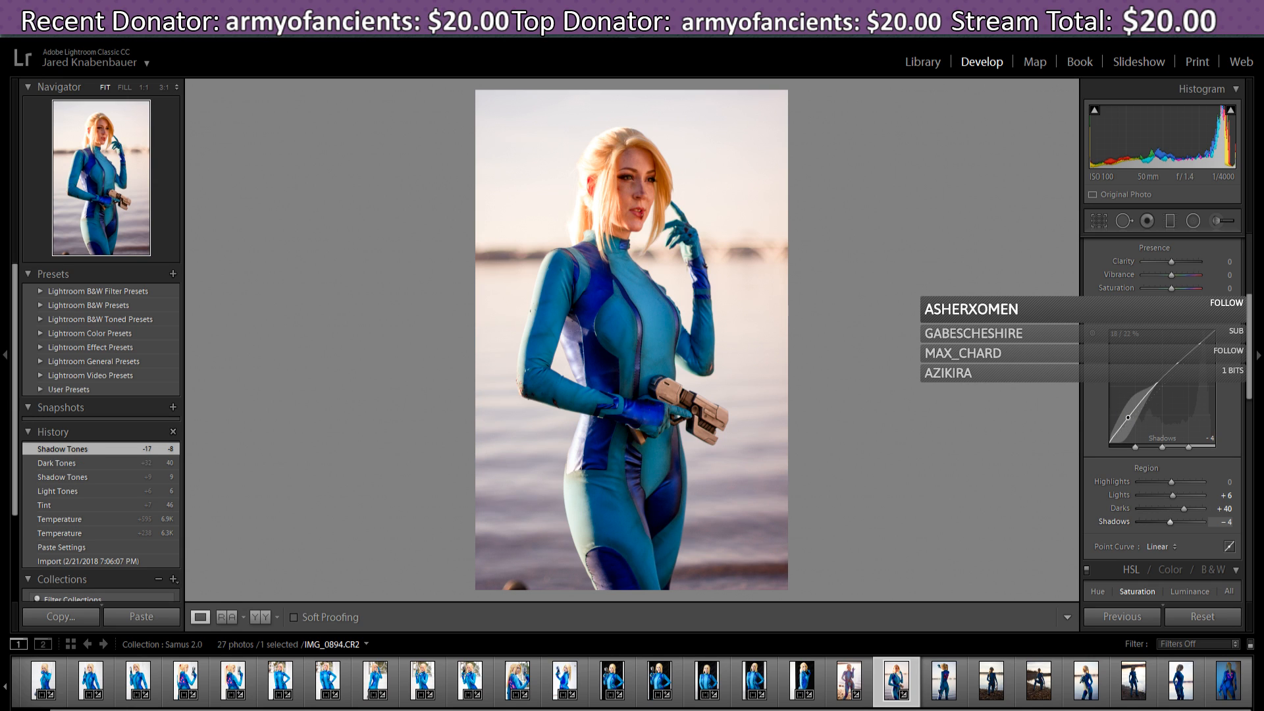
left_click_drag(1128, 417, 1128, 416)
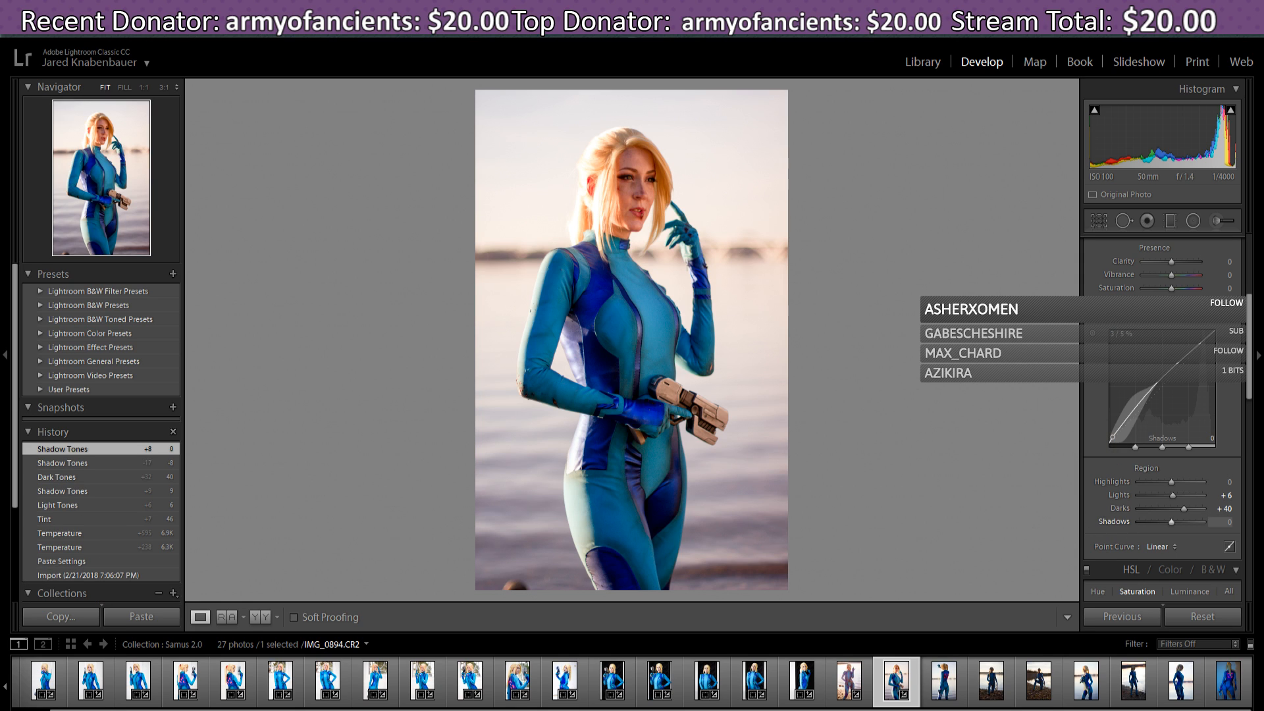
left_click_drag(1112, 437, 1113, 437)
left_click_drag(1112, 437, 1113, 438)
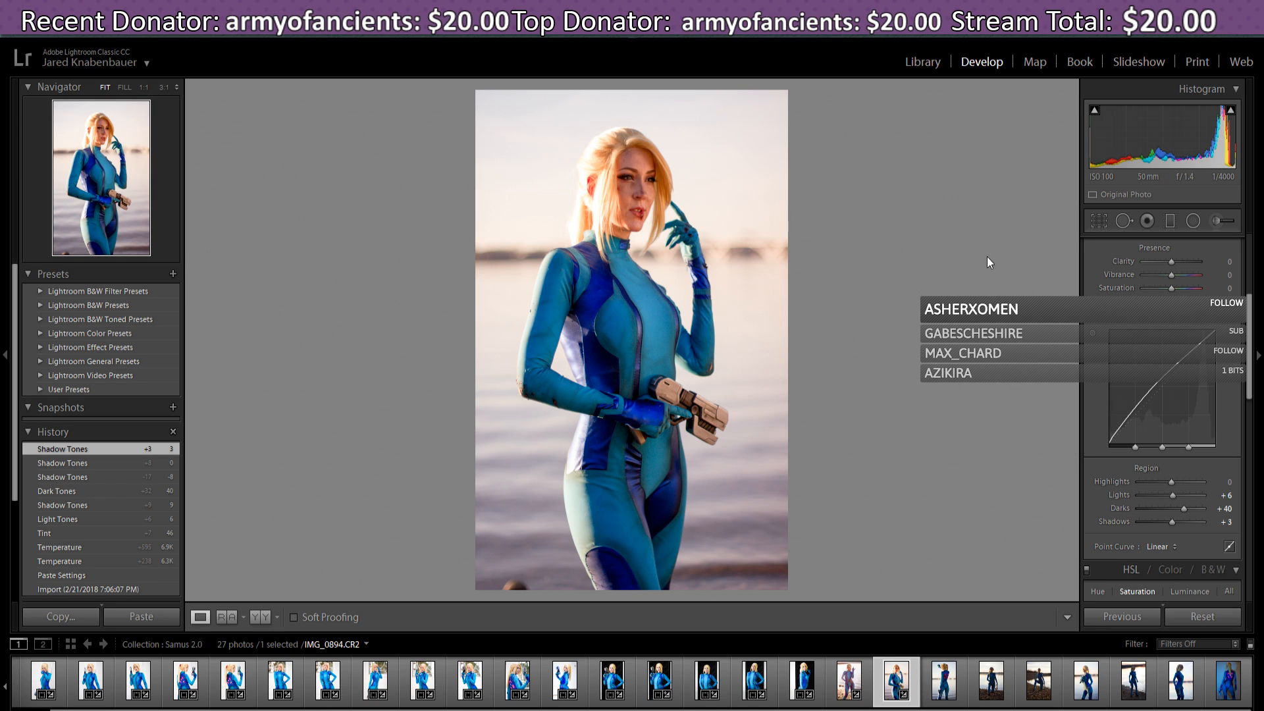
left_click_drag(1250, 362, 1249, 381)
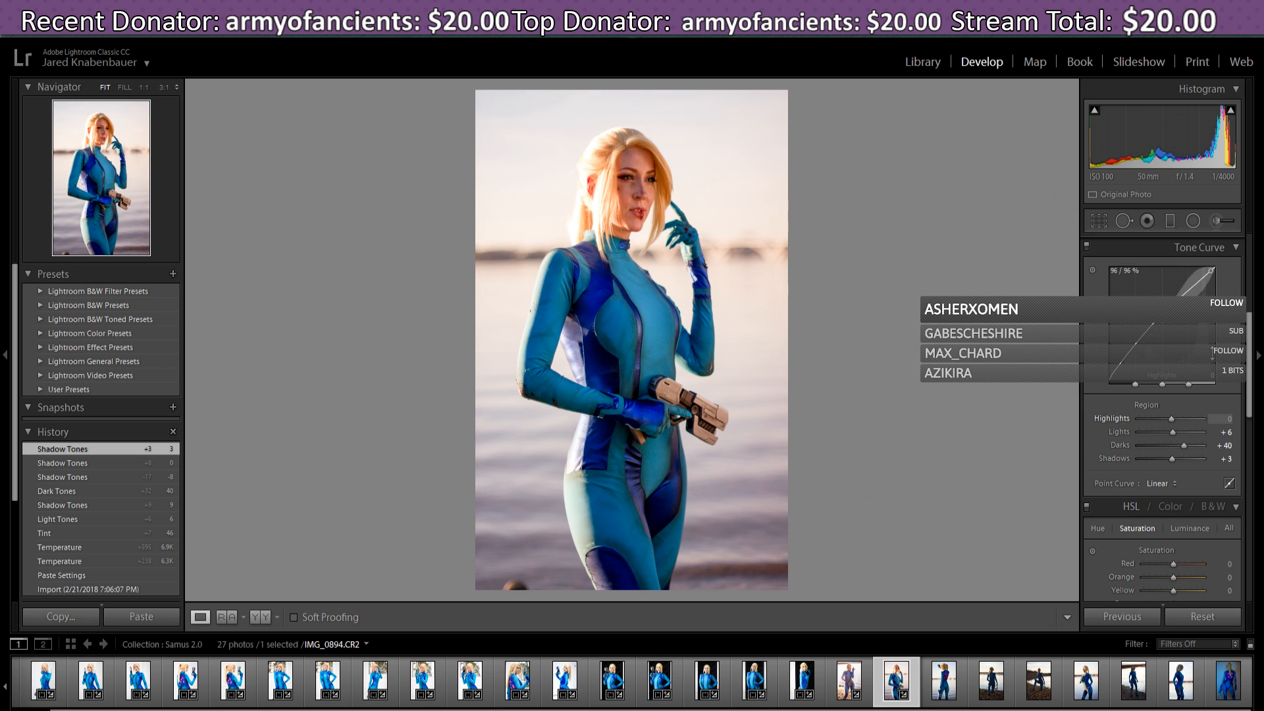
- In HSL Saturation, lower Red to -20 and boost Yellow to +89
scroll(1252, 364, "down", 1)
scroll(1253, 361, "down", 2)
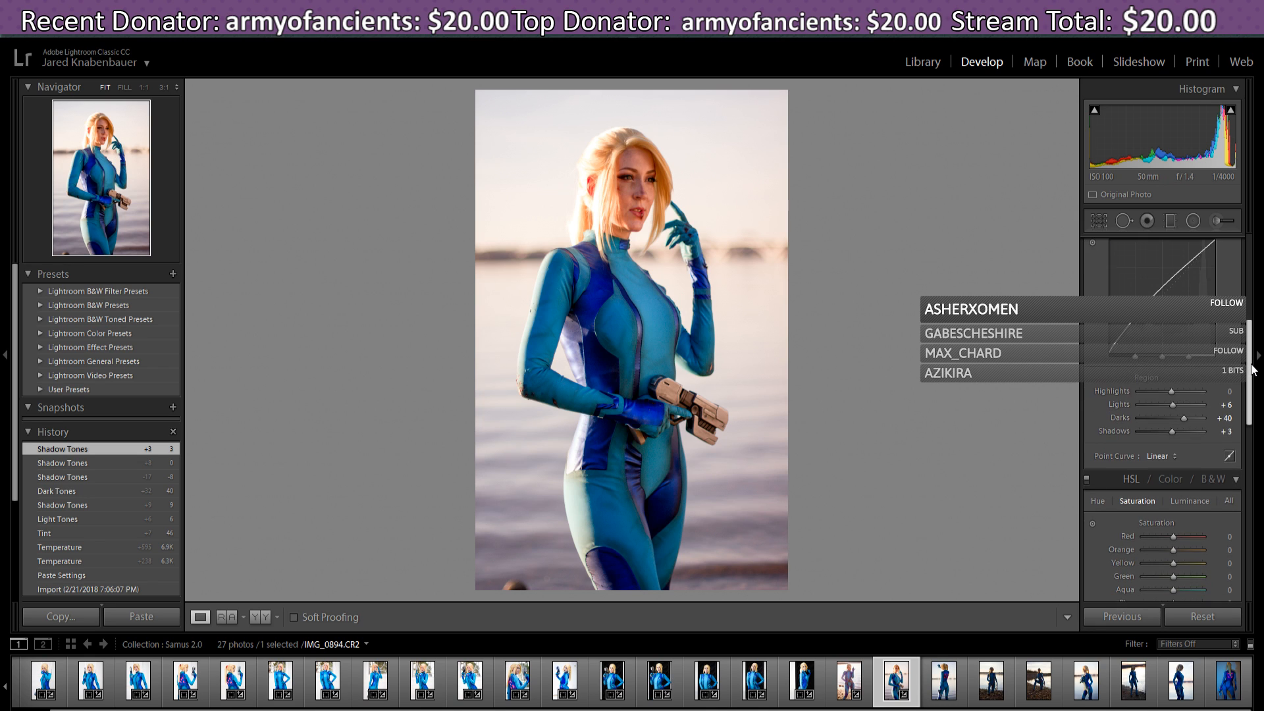
scroll(1254, 372, "down", 1)
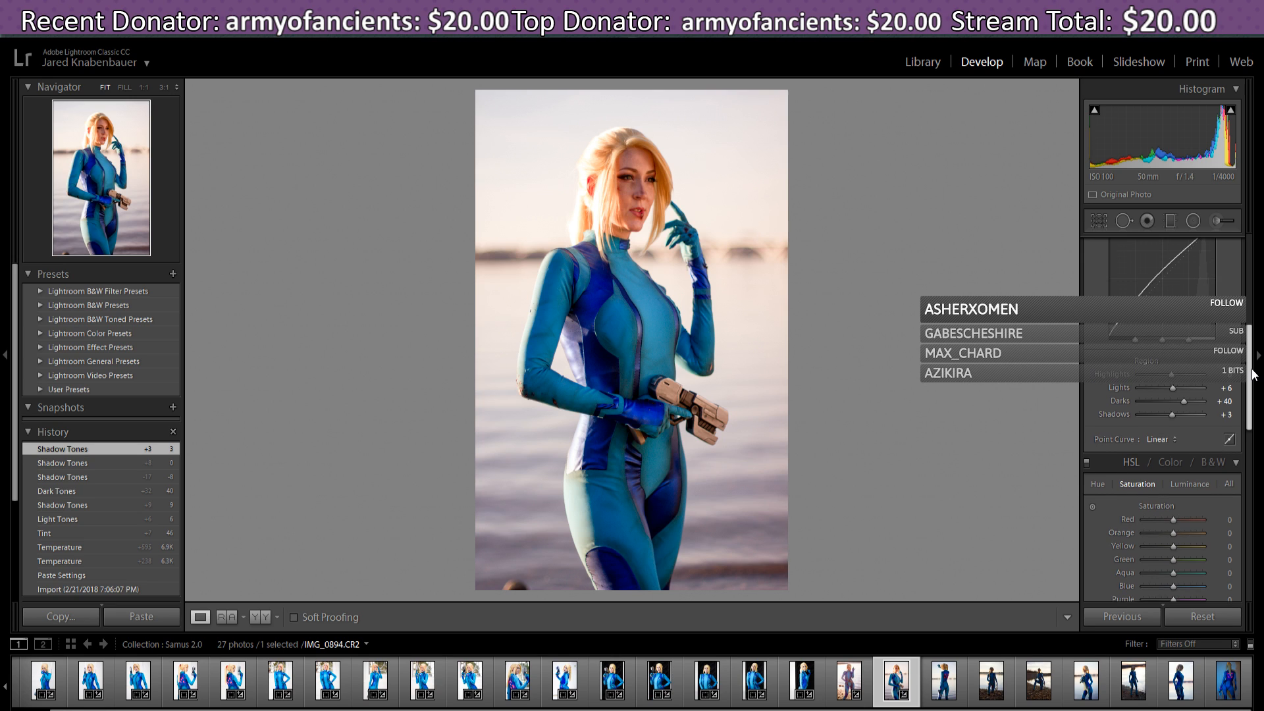
scroll(1254, 372, "up", 3)
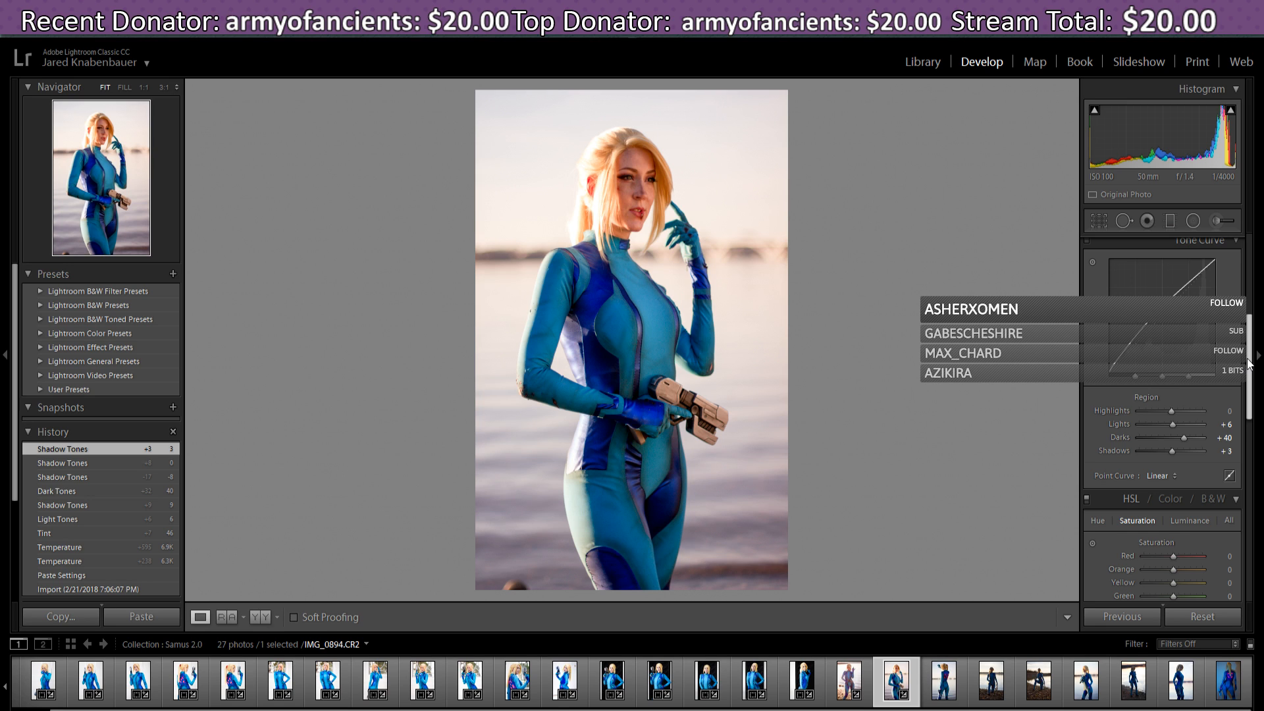
scroll(1250, 364, "down", 3)
left_click_drag(1245, 373, 1078, 402)
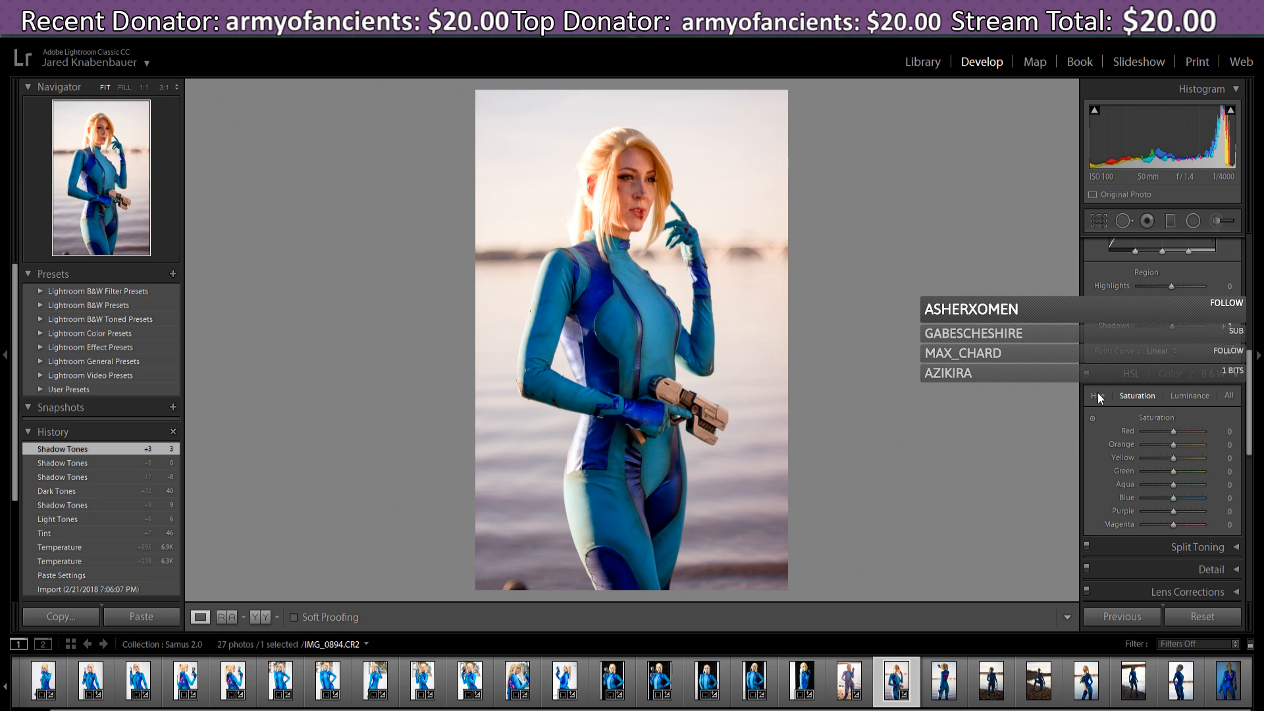
left_click(1097, 395)
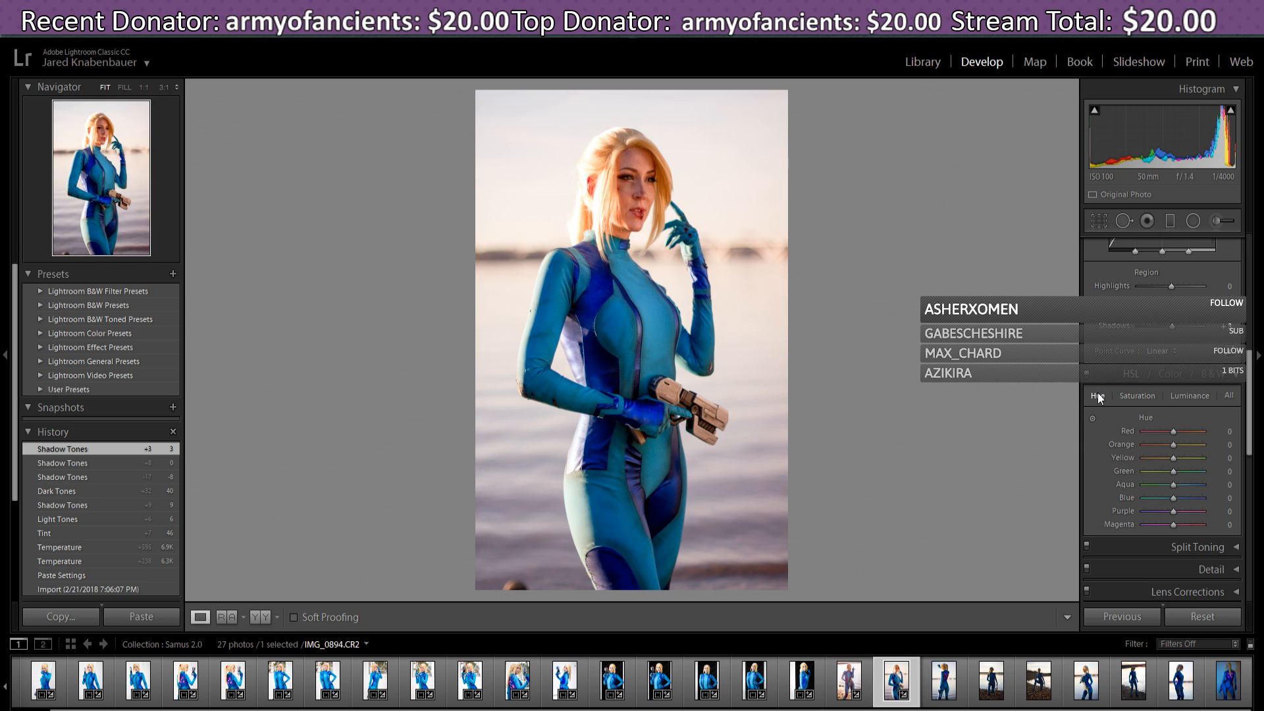
left_click(1139, 395)
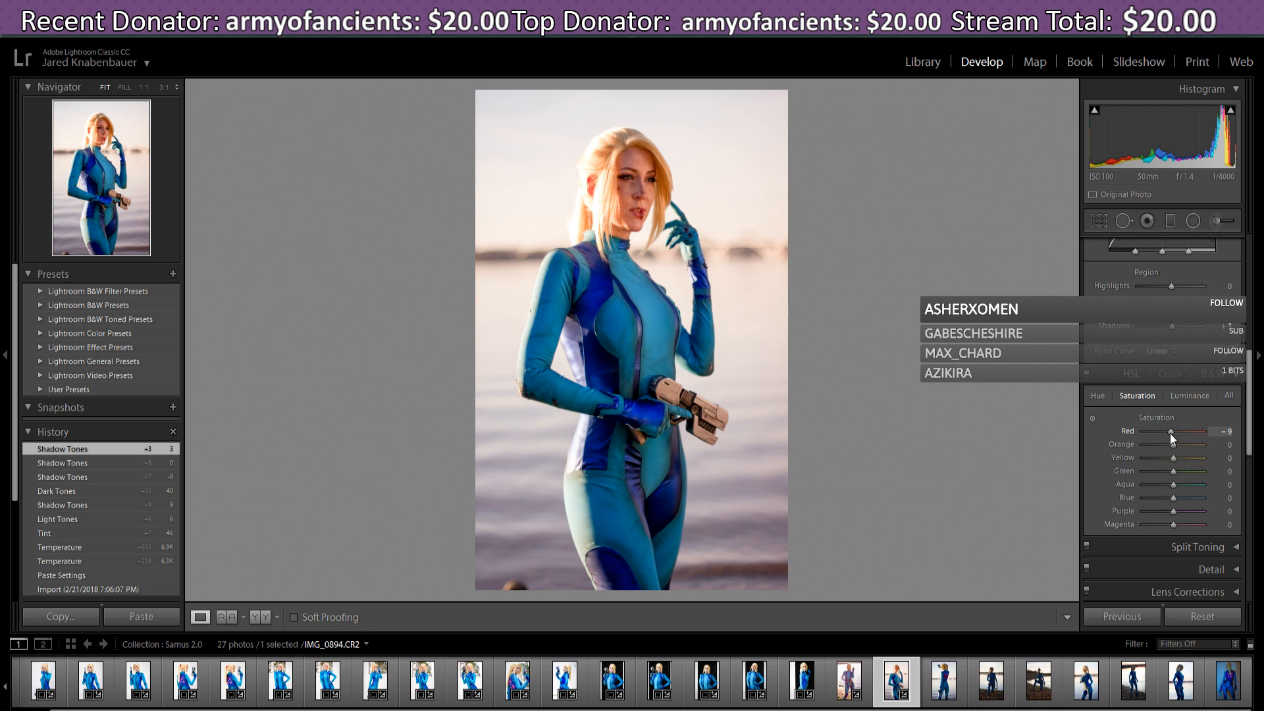
left_click_drag(1171, 433, 1155, 440)
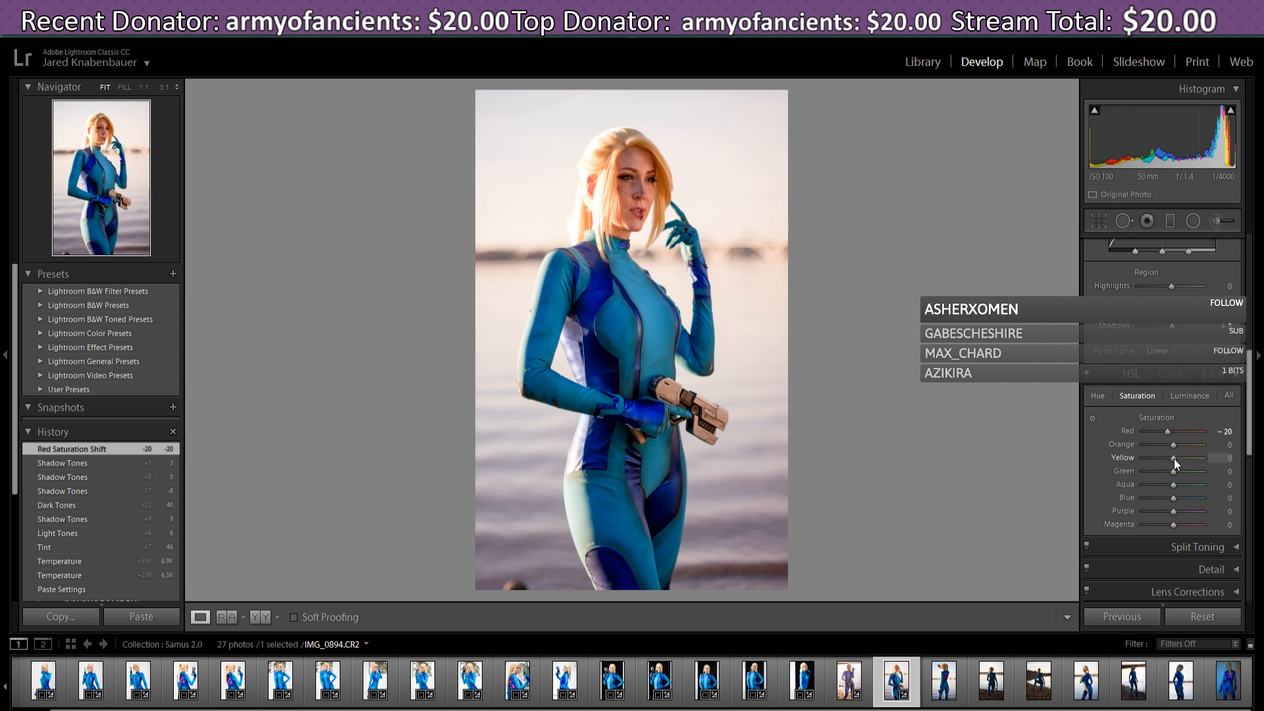
left_click_drag(1174, 458, 1193, 461)
left_click_drag(1182, 466, 1196, 463)
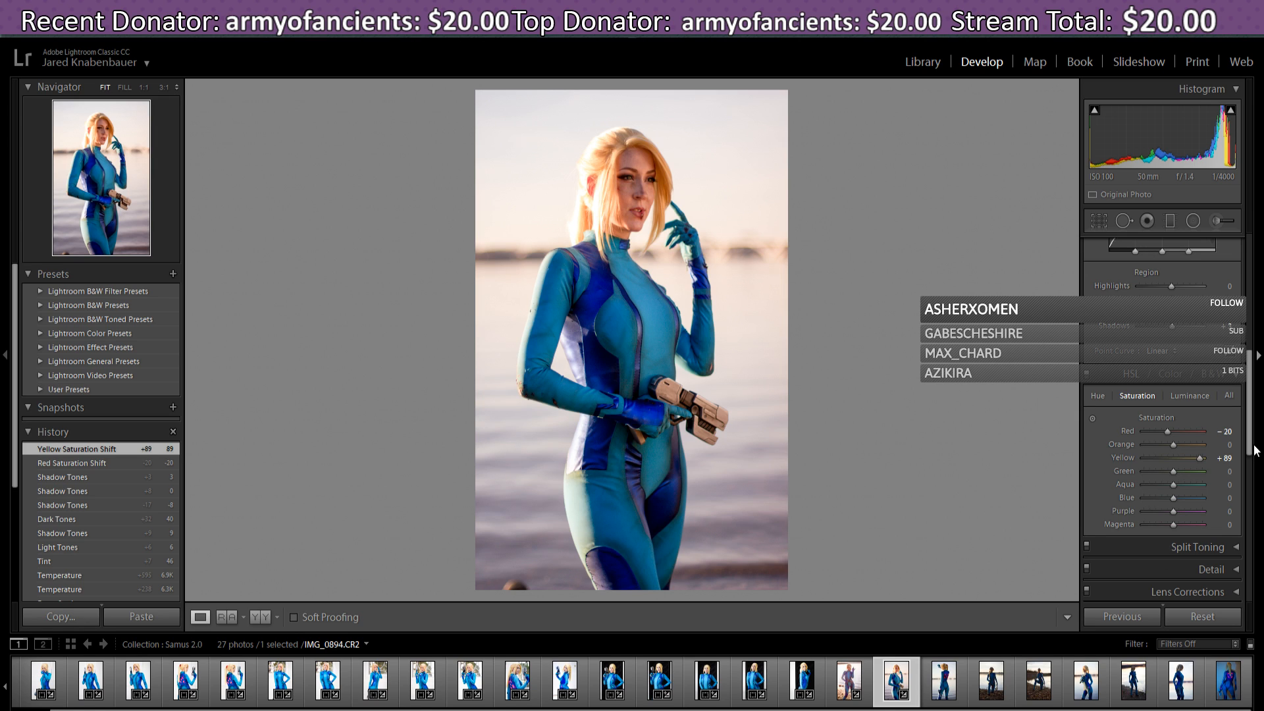
- Raise Blue saturation to +13 and Purple saturation to +51
left_click_drag(1251, 445, 1252, 448)
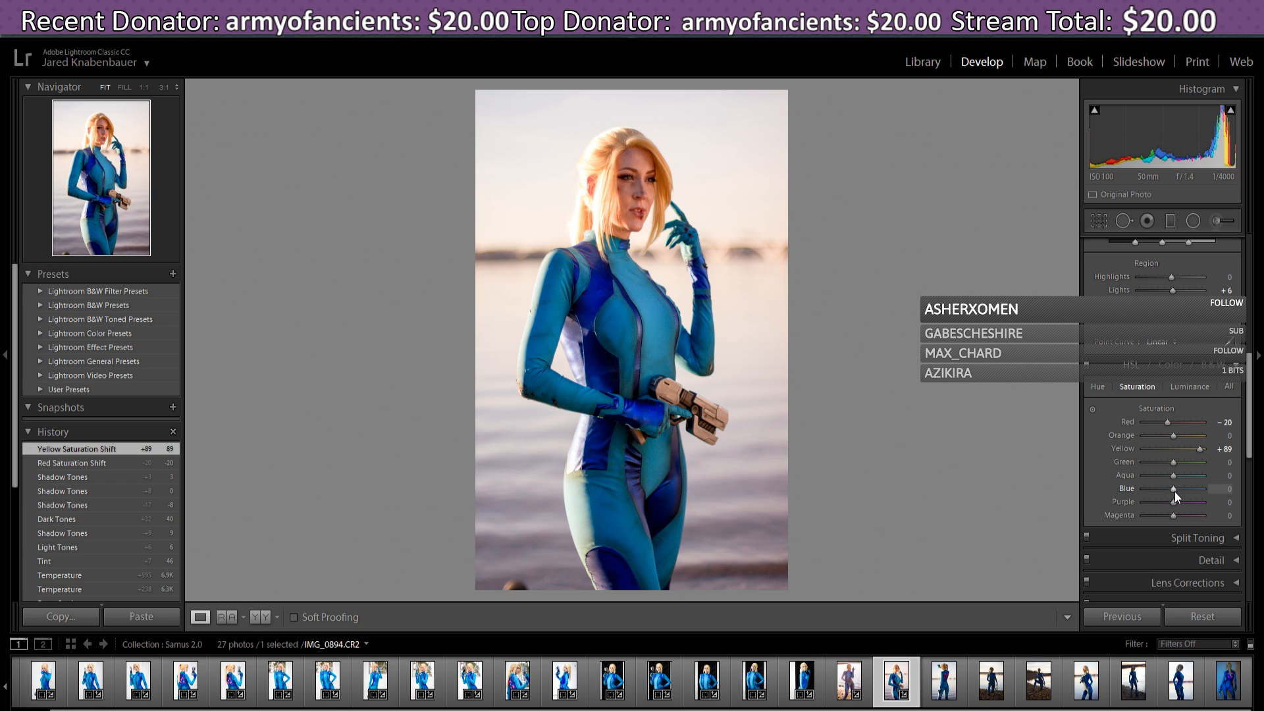
left_click_drag(1171, 491, 1183, 491)
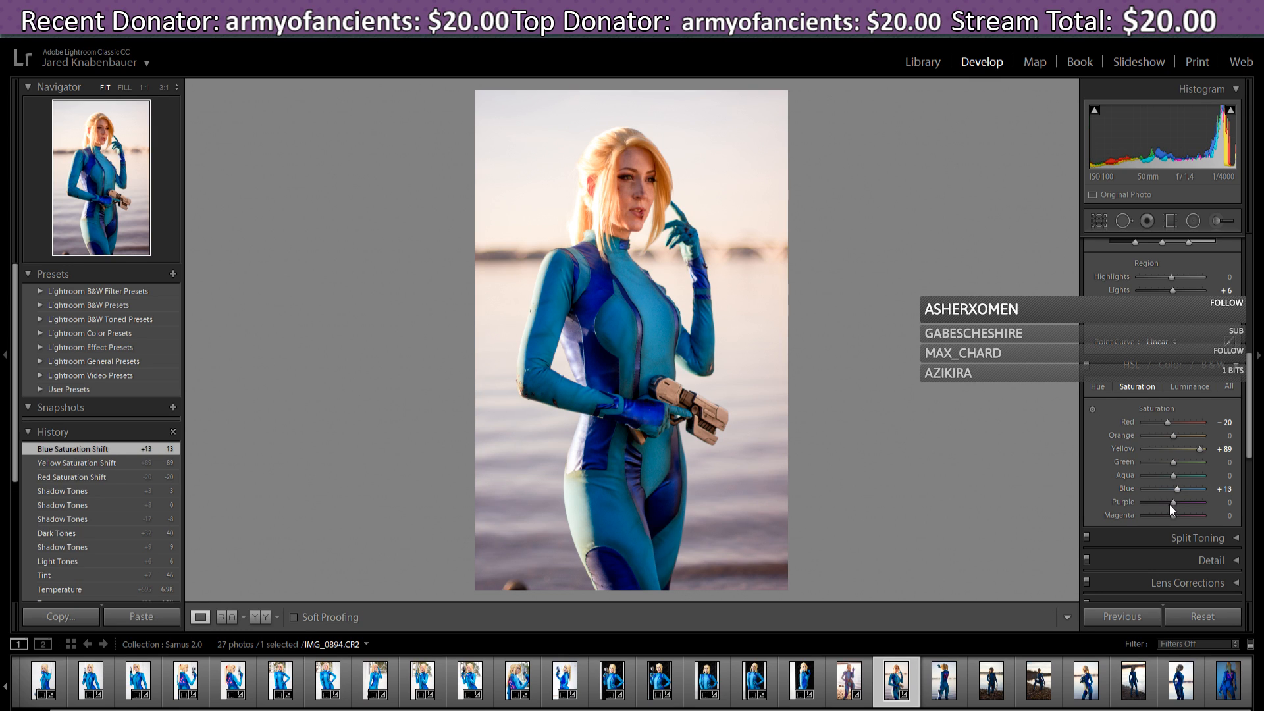
left_click_drag(1173, 503, 1180, 503)
left_click_drag(1185, 505, 1184, 505)
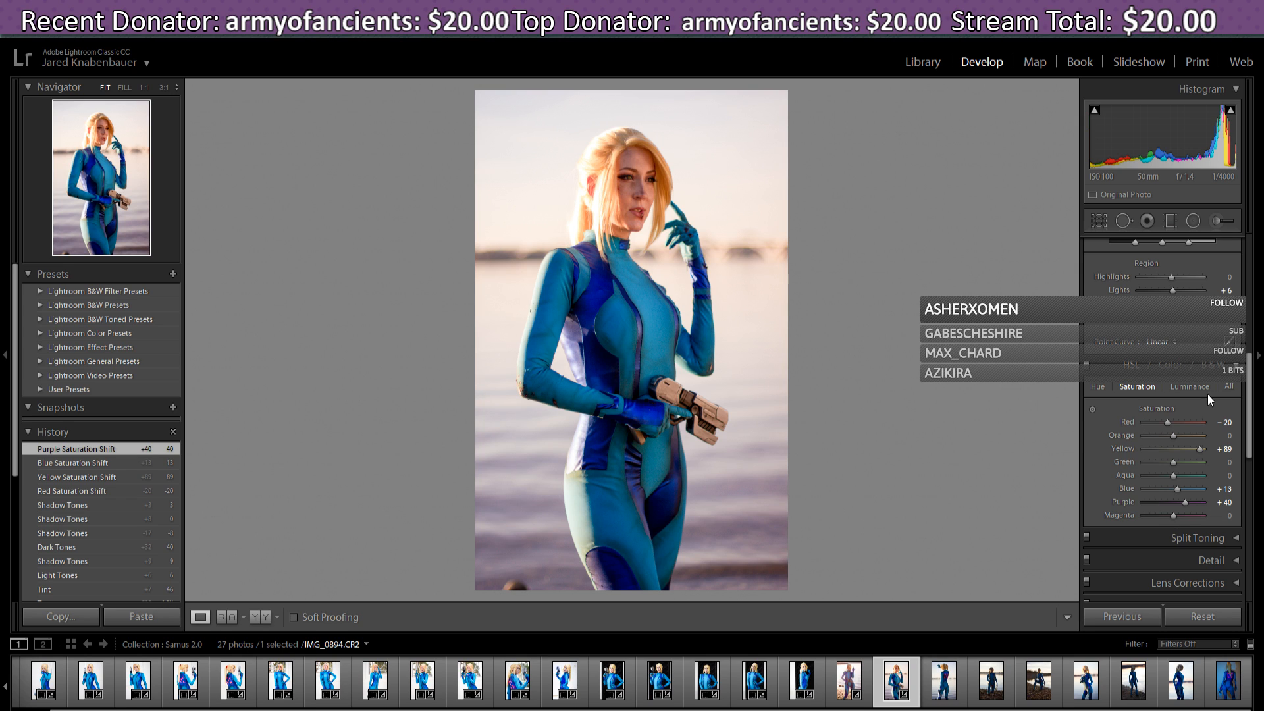
scroll(1254, 428, "down", 3)
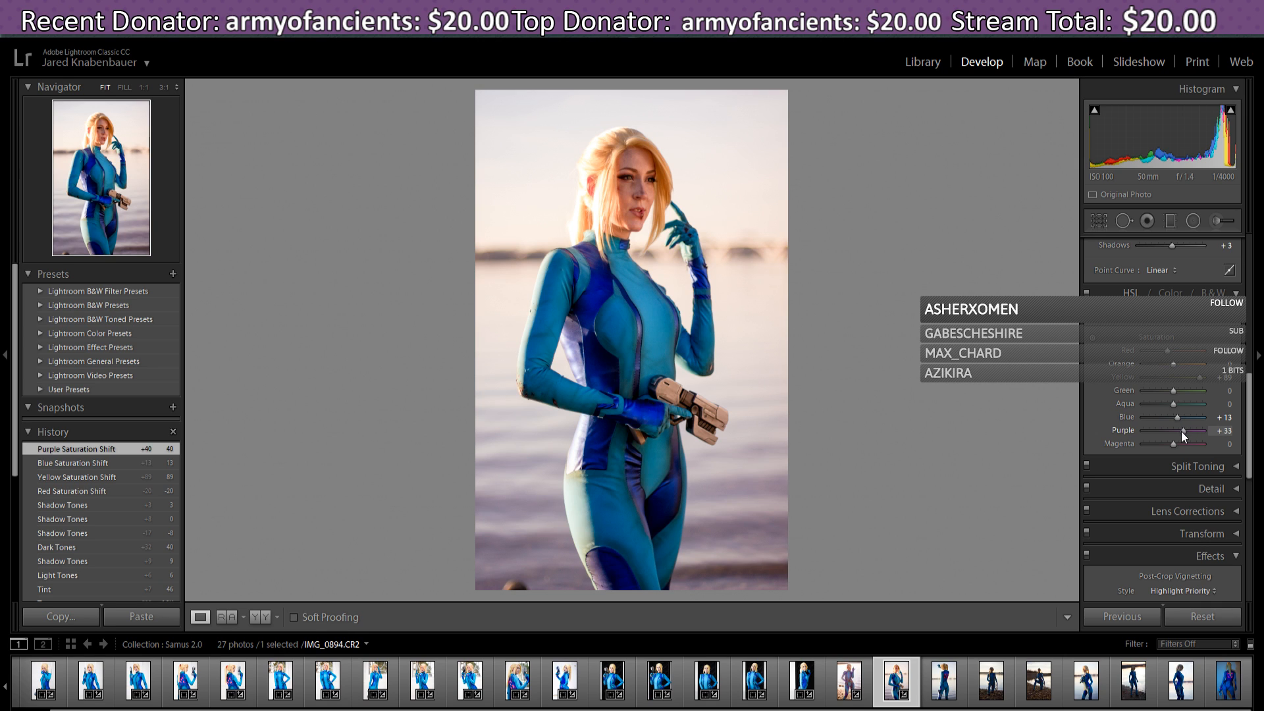
left_click_drag(1183, 432, 1189, 437)
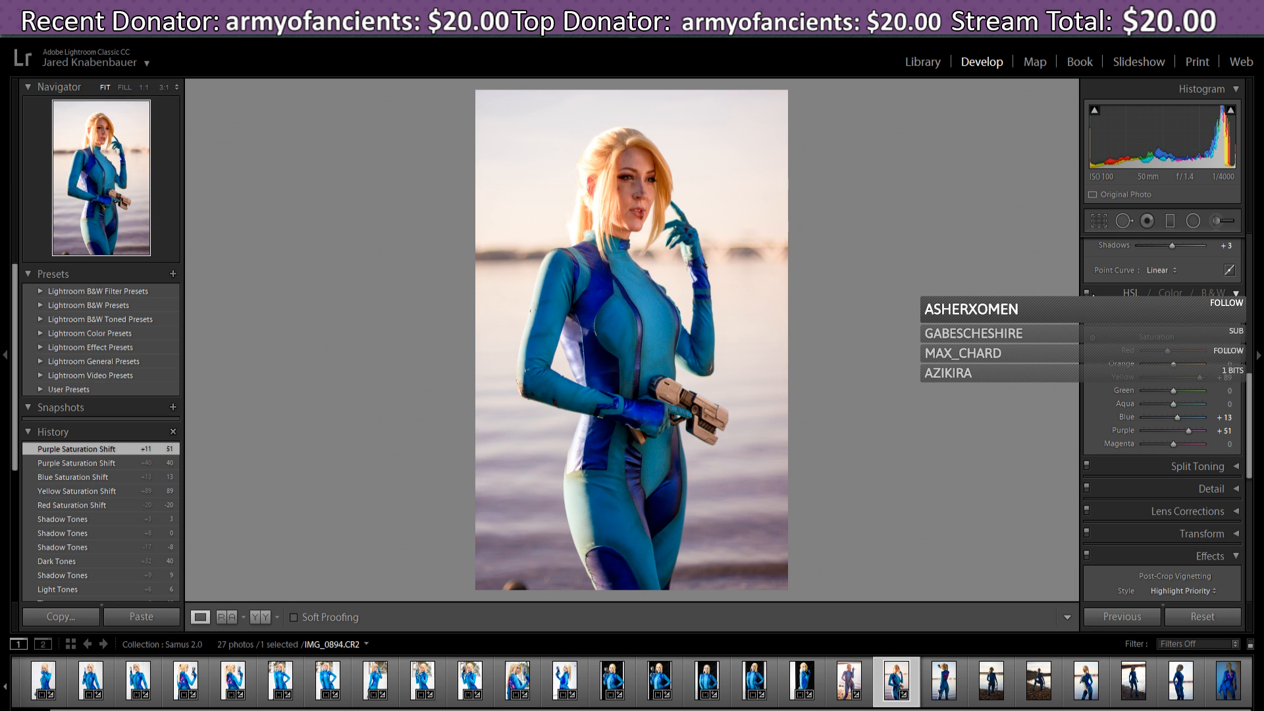
- In the HSL Hue tab, shift Red to +24 and Orange to +4
left_click(1102, 316)
mouse_move(1179, 350)
left_mouse_down()
mouse_move(1164, 350)
mouse_move(1178, 353)
left_mouse_up()
mouse_move(1178, 358)
left_mouse_down()
mouse_move(1195, 361)
mouse_move(1183, 362)
left_mouse_up()
left_click_drag(1180, 357, 1173, 370)
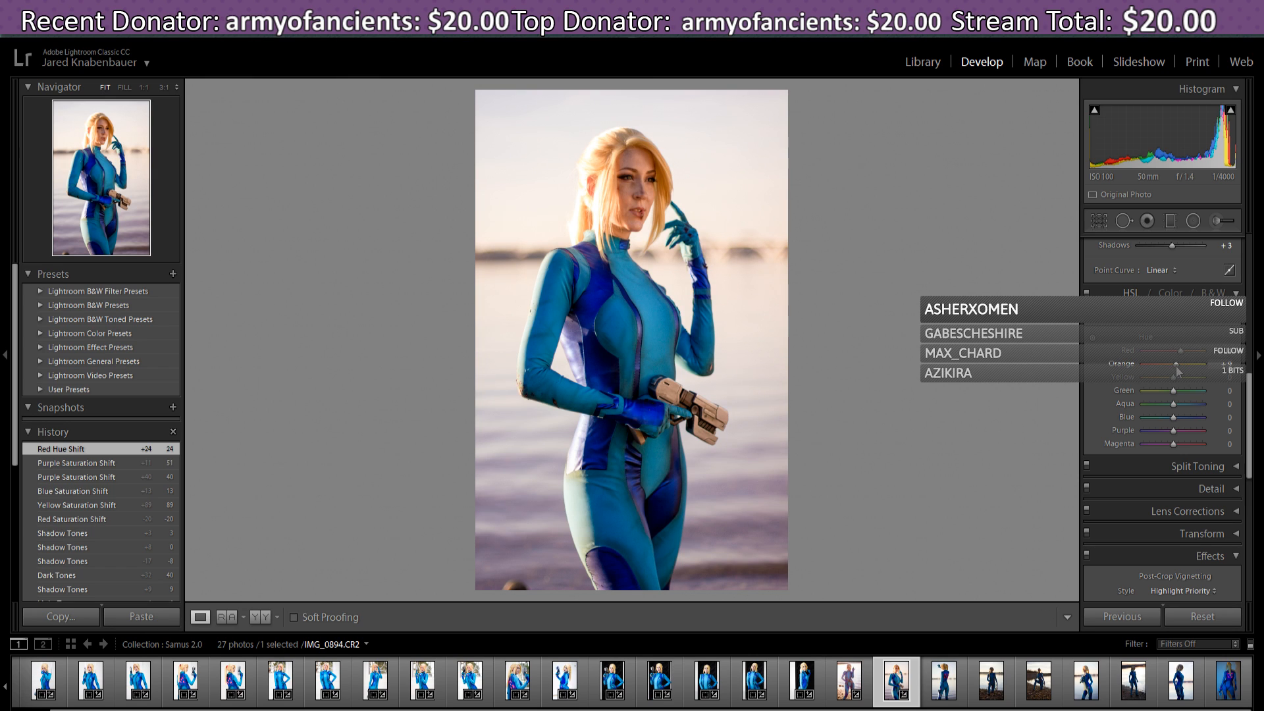
left_click_drag(1179, 372, 1177, 372)
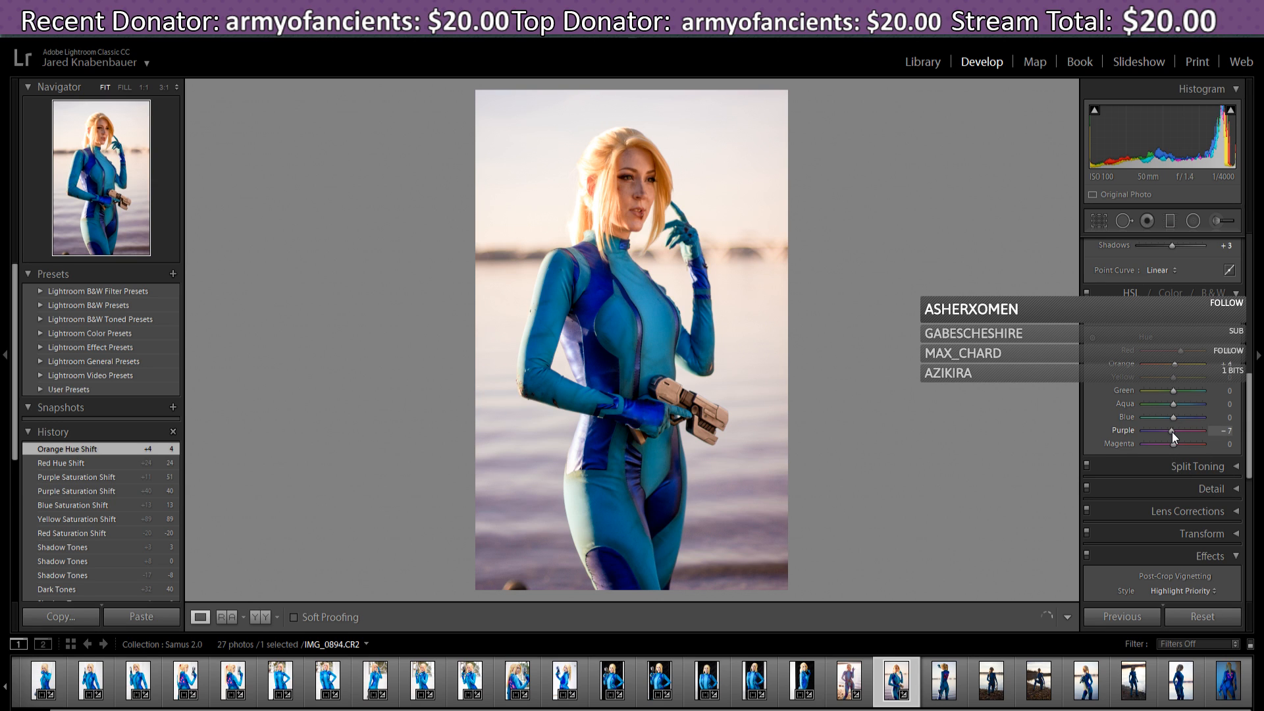
- Shift the Purple hue to -9 and the Blue hue to +11
mouse_move(1172, 432)
left_mouse_down()
mouse_move(1202, 436)
mouse_move(1175, 436)
left_mouse_up()
mouse_move(1176, 437)
left_mouse_down()
mouse_move(1203, 440)
mouse_move(1155, 443)
left_mouse_up()
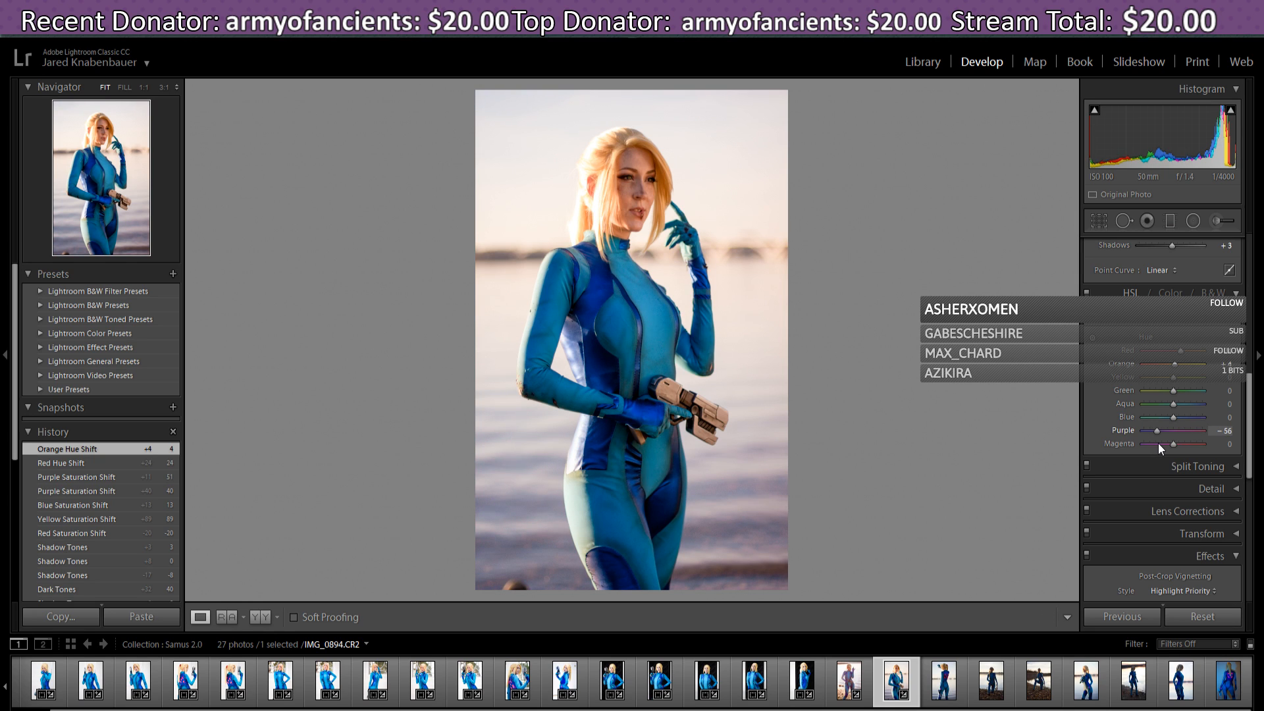
left_click_drag(1163, 444, 1165, 444)
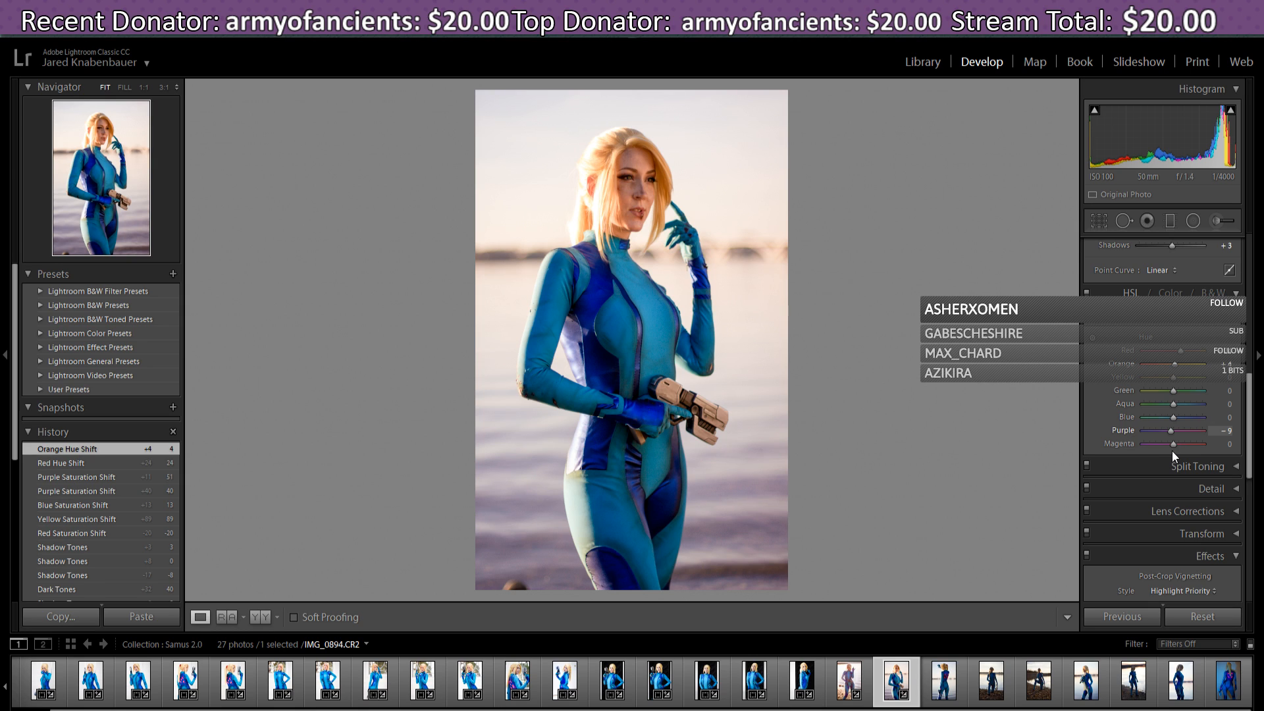
key("Return")
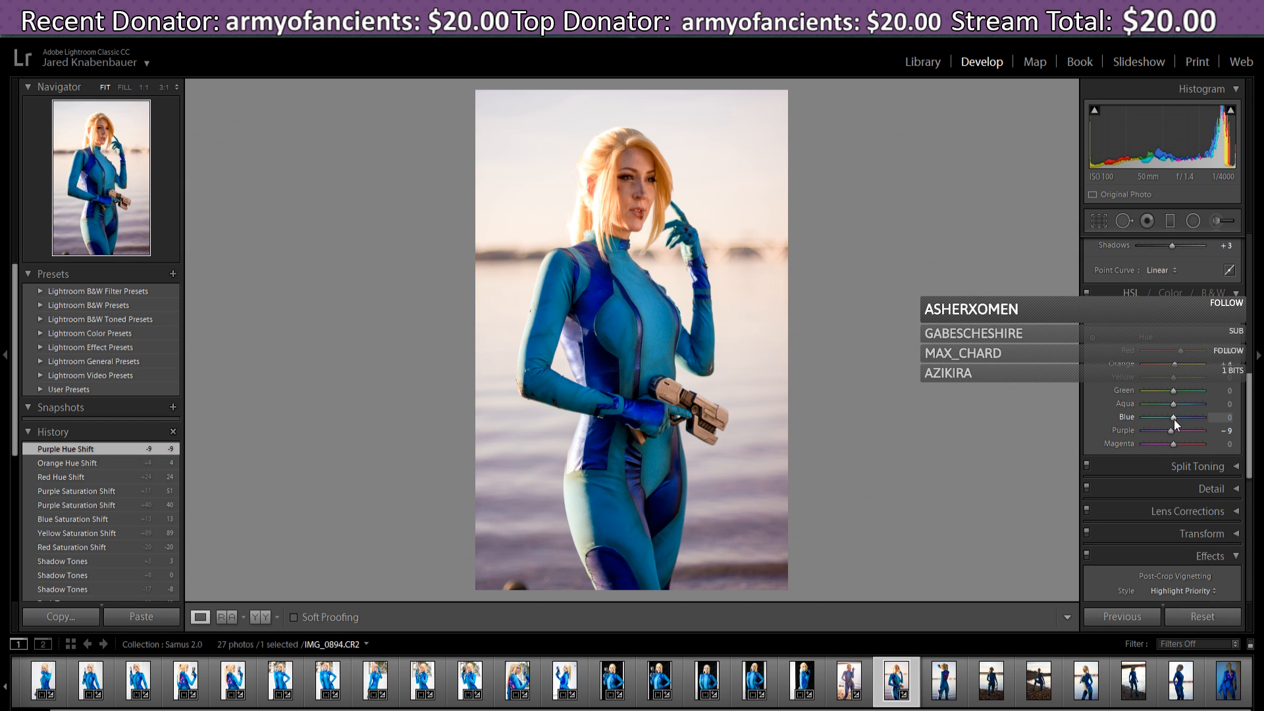
left_click_drag(1175, 420, 1178, 422)
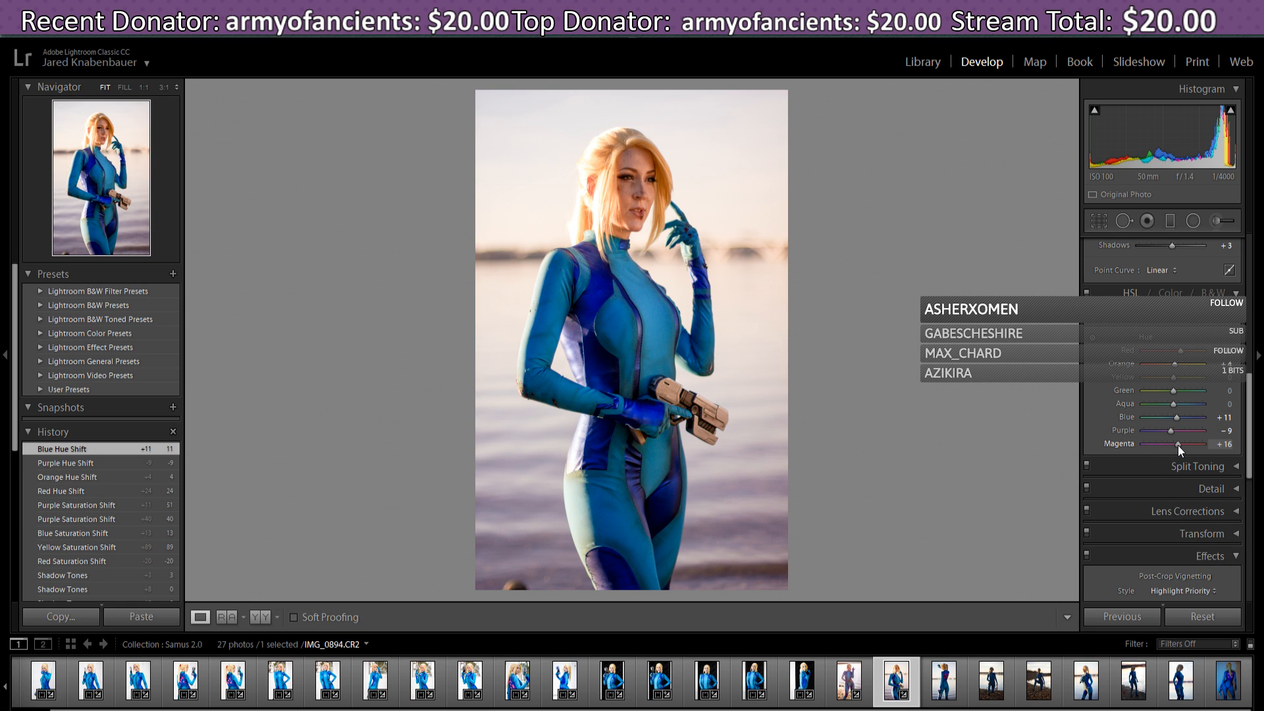
left_click_drag(1181, 447, 1171, 453)
left_click(565, 686)
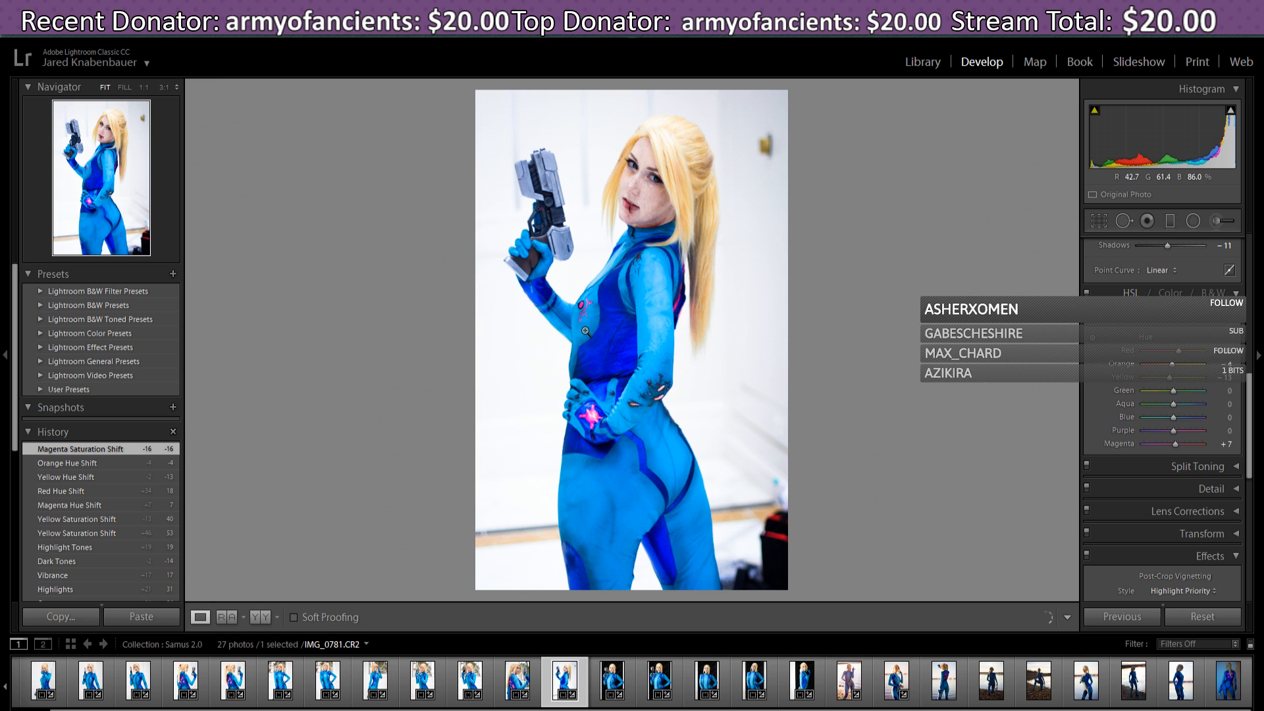
left_click(647, 698)
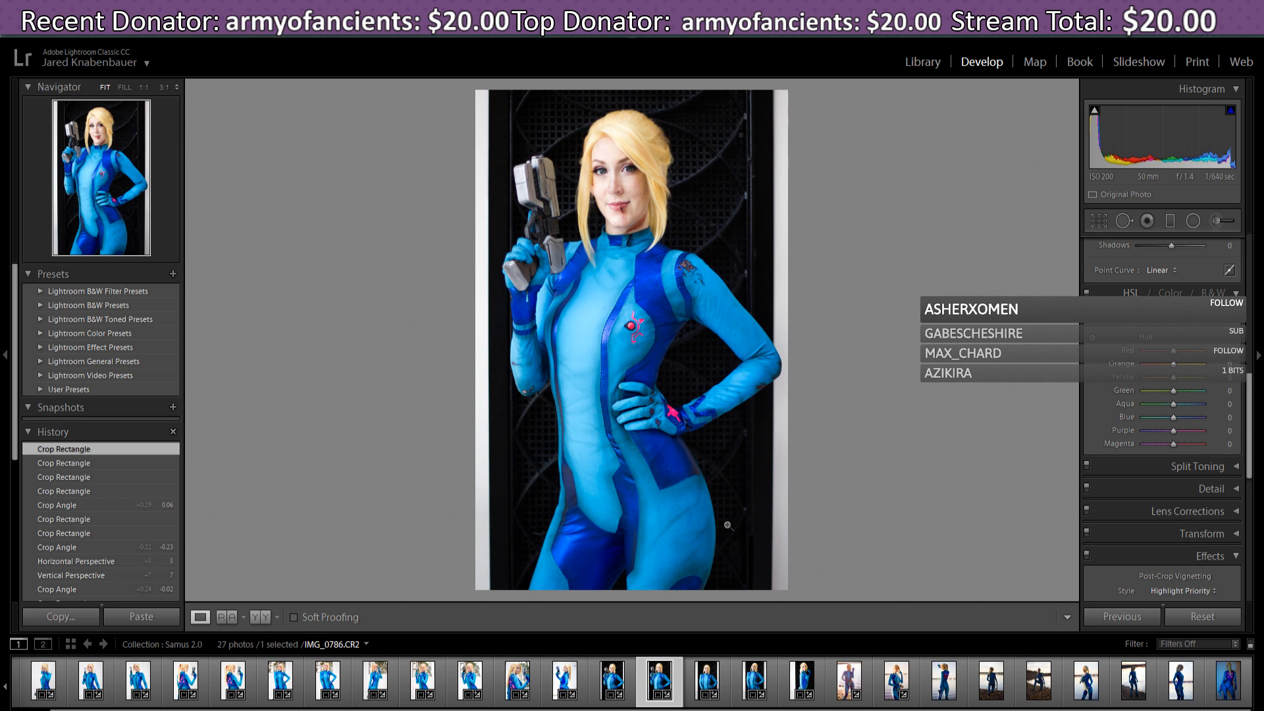
left_click(849, 680)
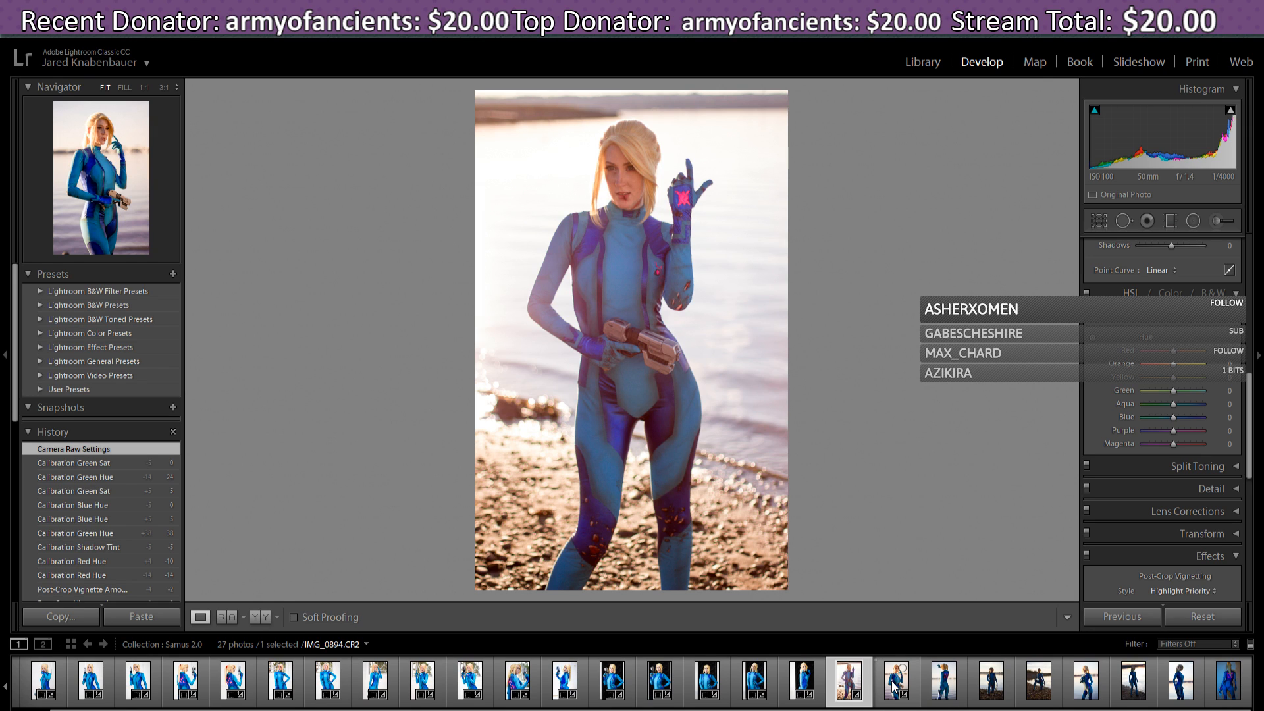
left_click(893, 687)
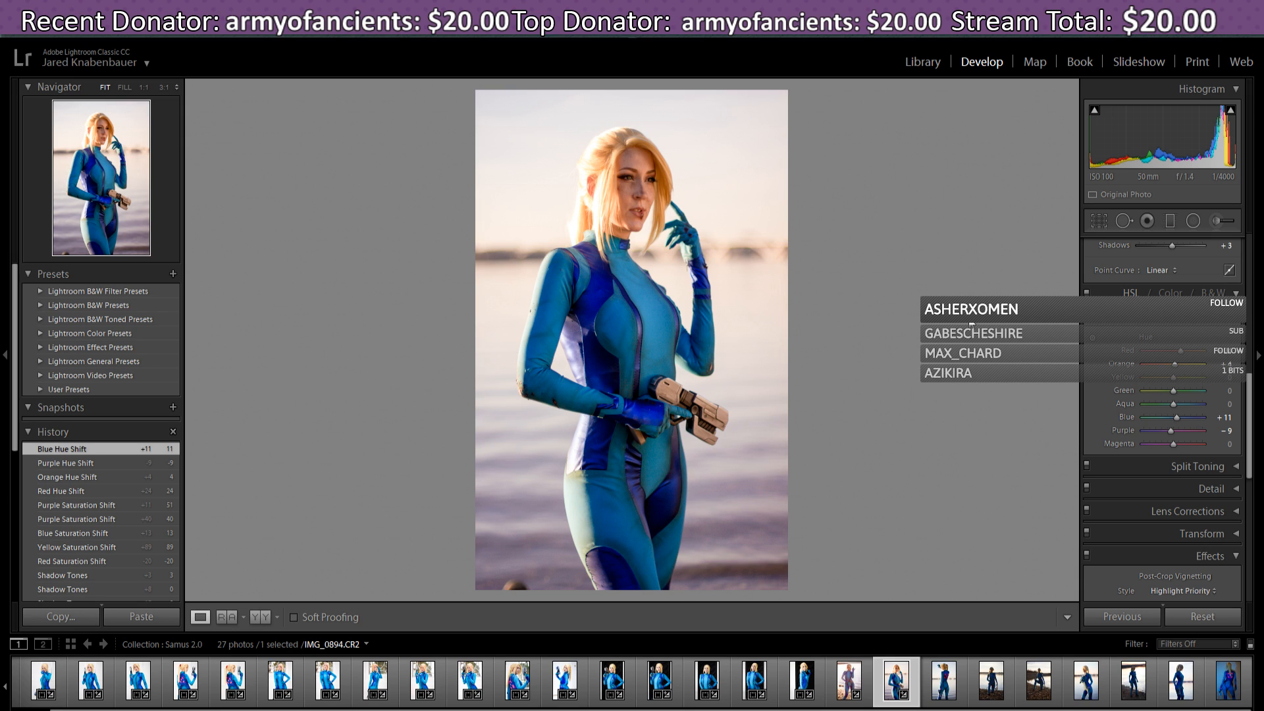
- In HSL Luminance, push the Red slider to +100 to brighten the reds
left_click_drag(1250, 410, 1259, 420)
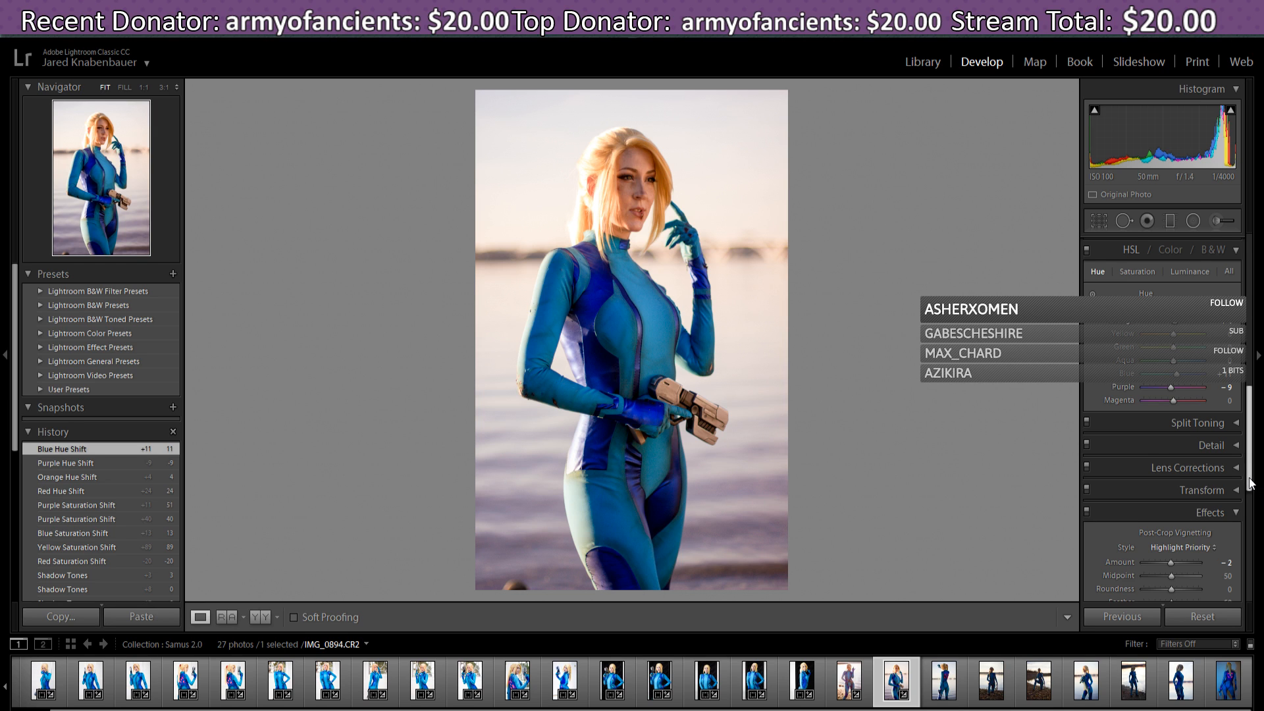
scroll(1253, 490, "down", 2)
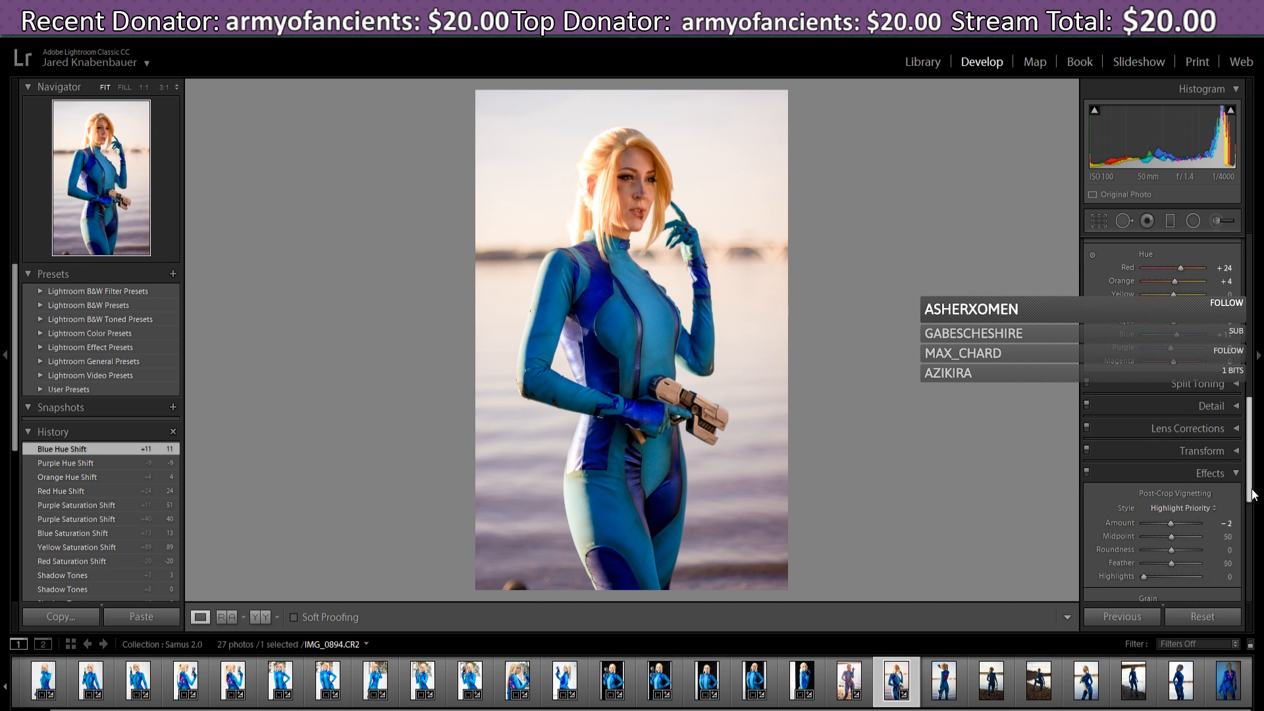
scroll(1253, 491, "up", 2)
scroll(1257, 480, "up", 1)
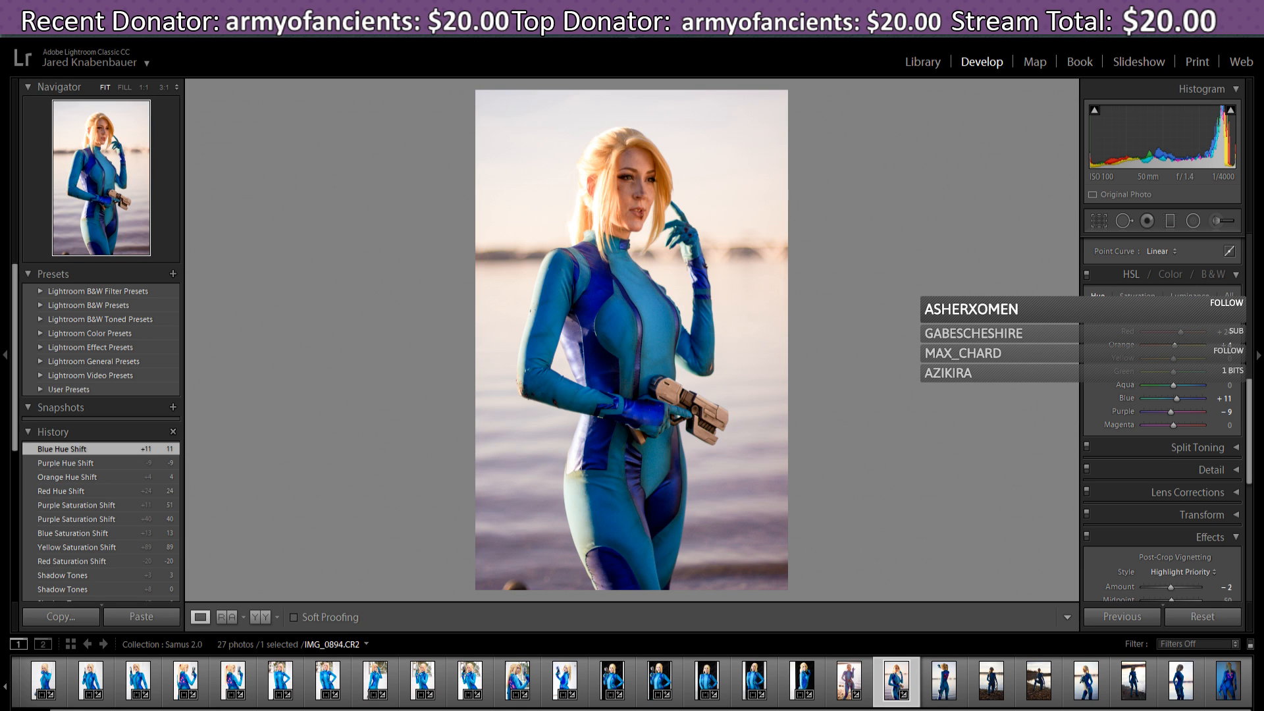
left_click(1190, 294)
left_click_drag(1175, 337, 1197, 351)
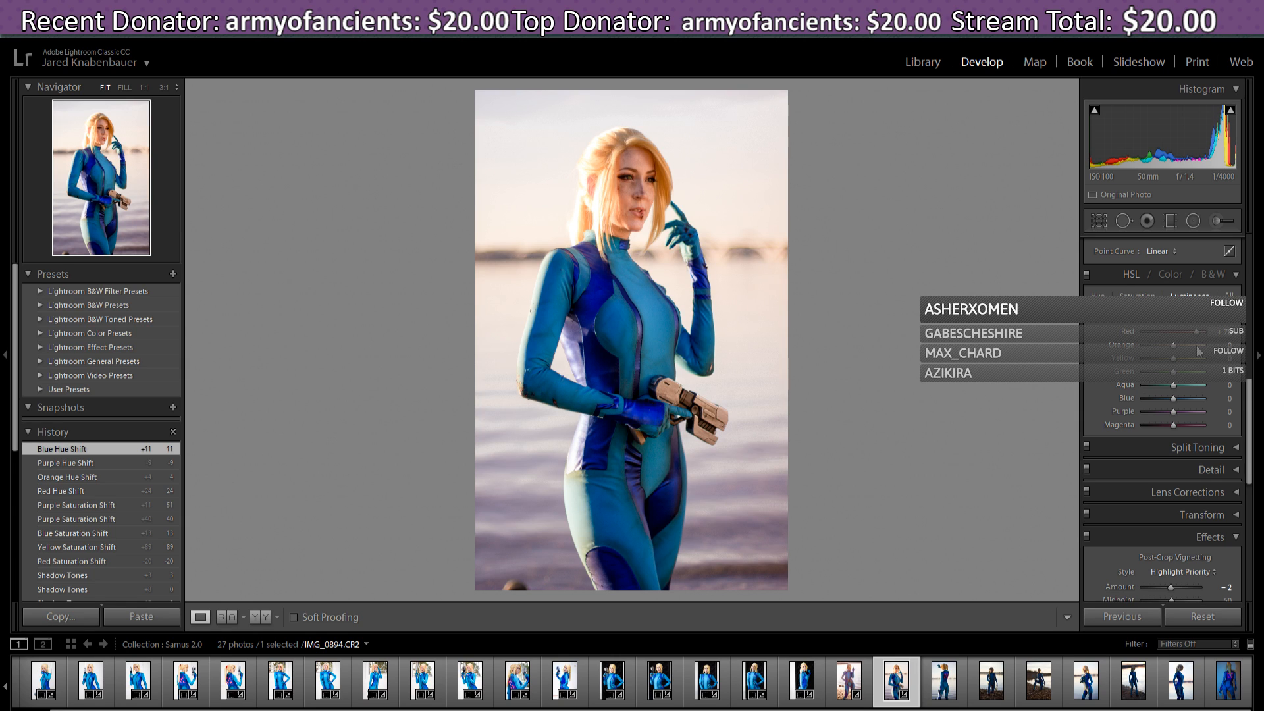
left_click_drag(1197, 350, 1223, 343)
mouse_move(1218, 332)
left_mouse_down()
mouse_move(1162, 337)
mouse_move(1237, 349)
left_mouse_up()
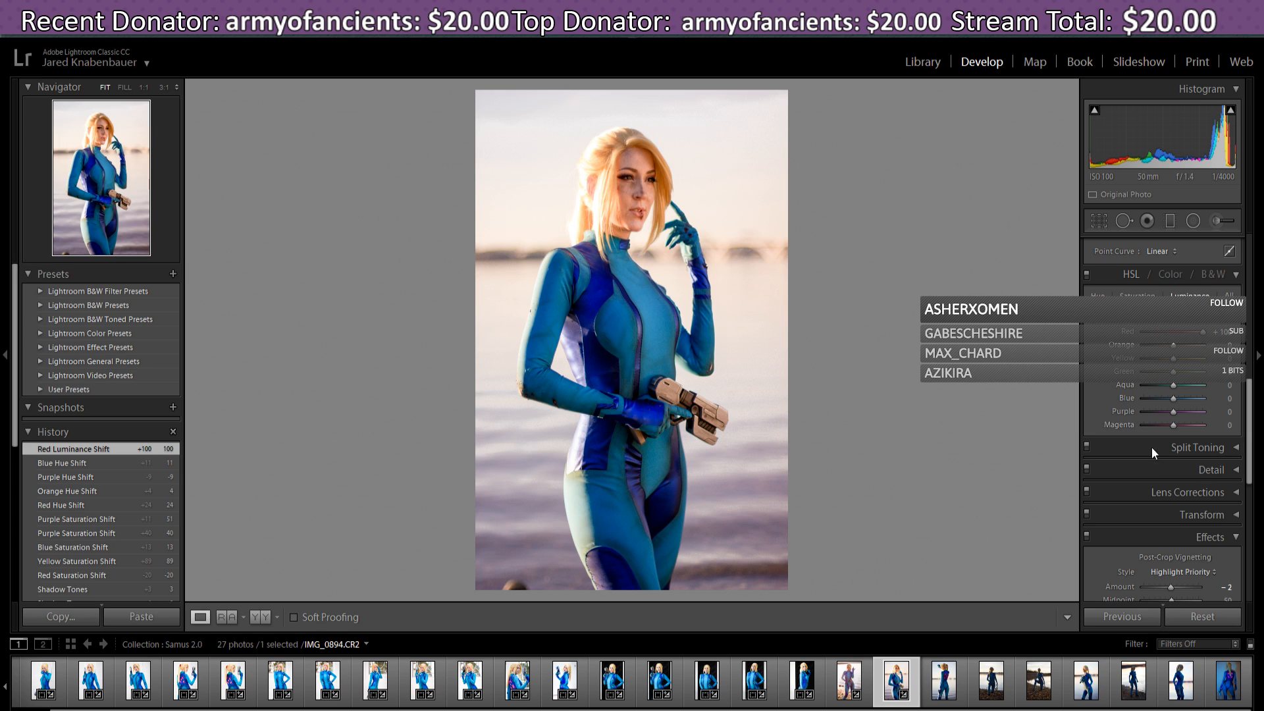
scroll(1250, 404, "down", 1)
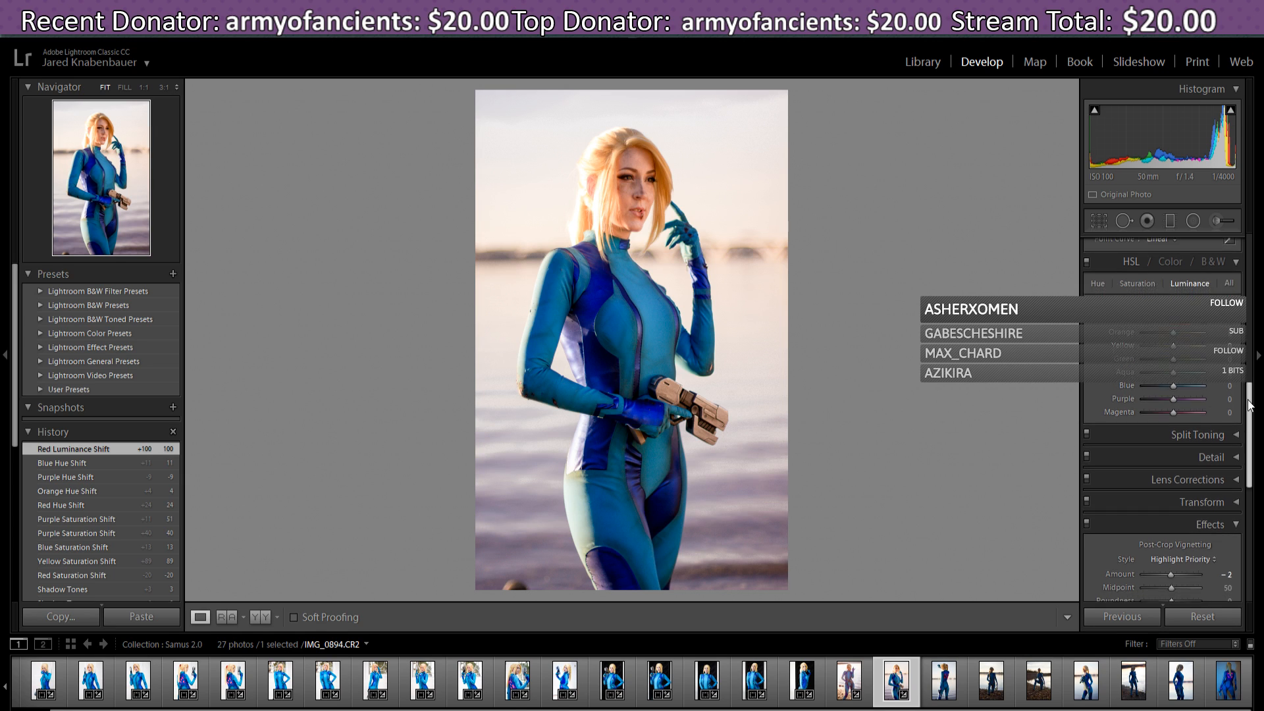
left_click_drag(1251, 405, 1257, 446)
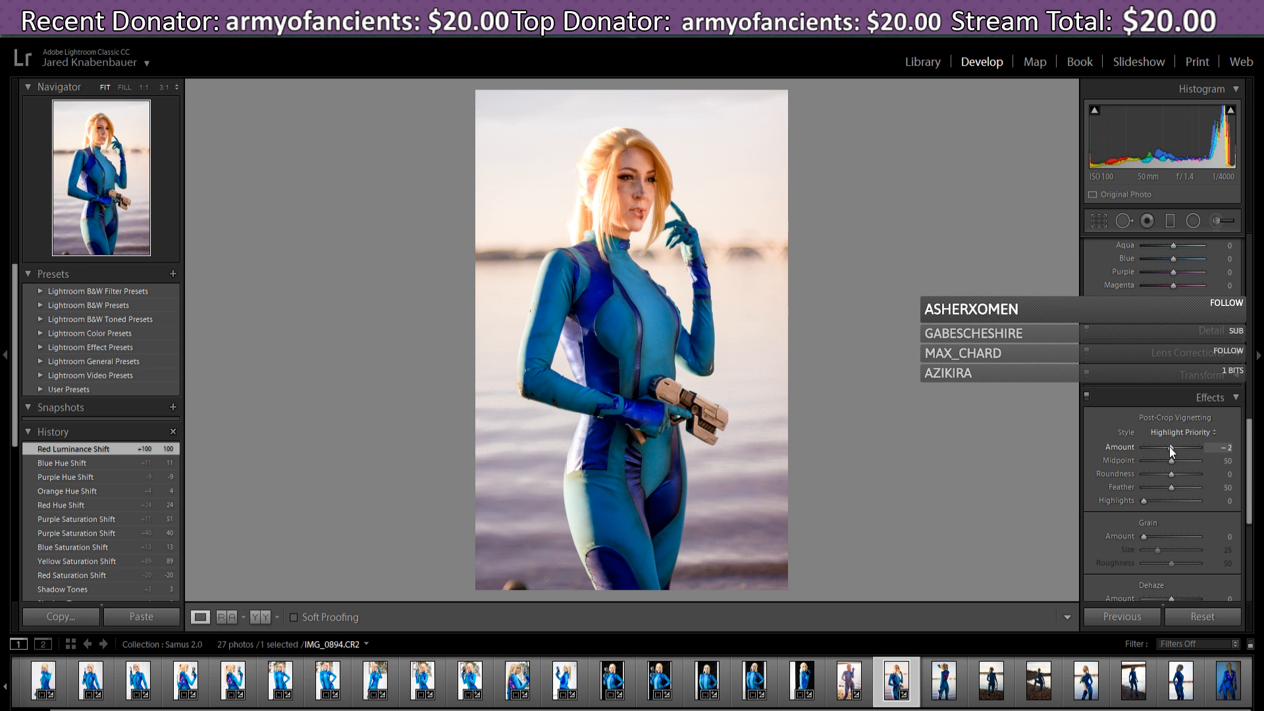
left_click_drag(1170, 446, 1171, 447)
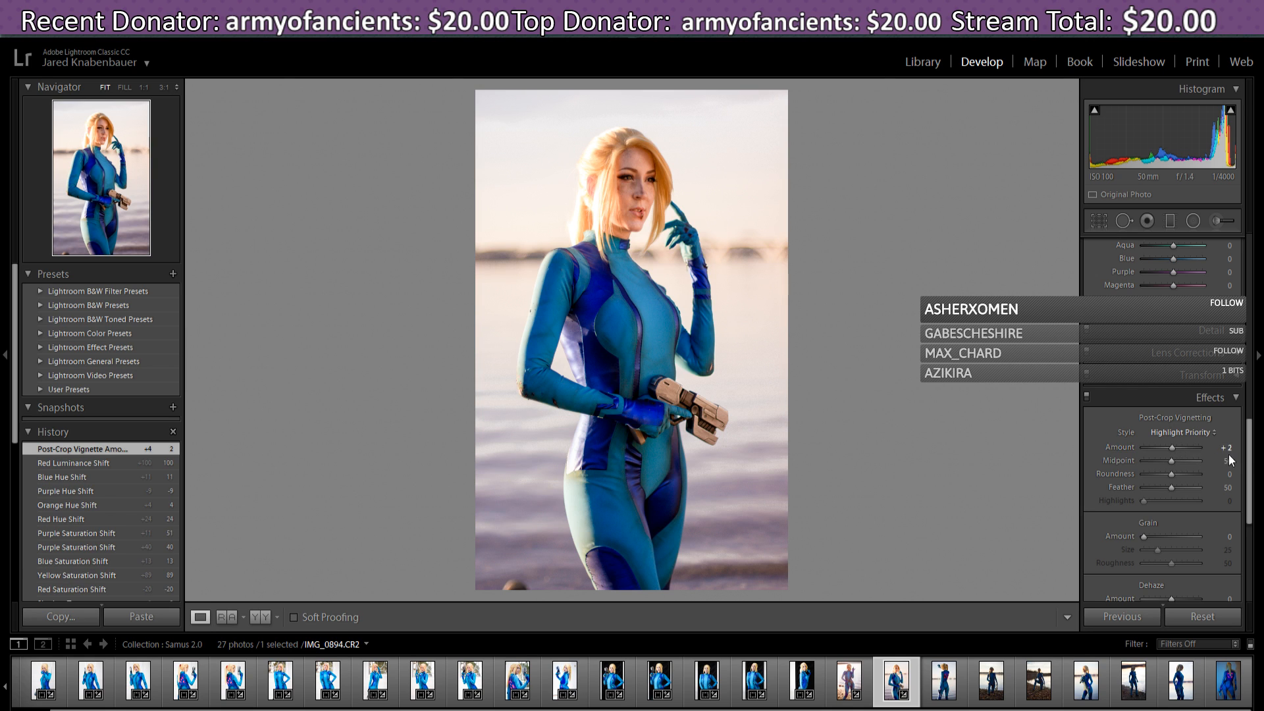
left_click_drag(1255, 457, 1259, 540)
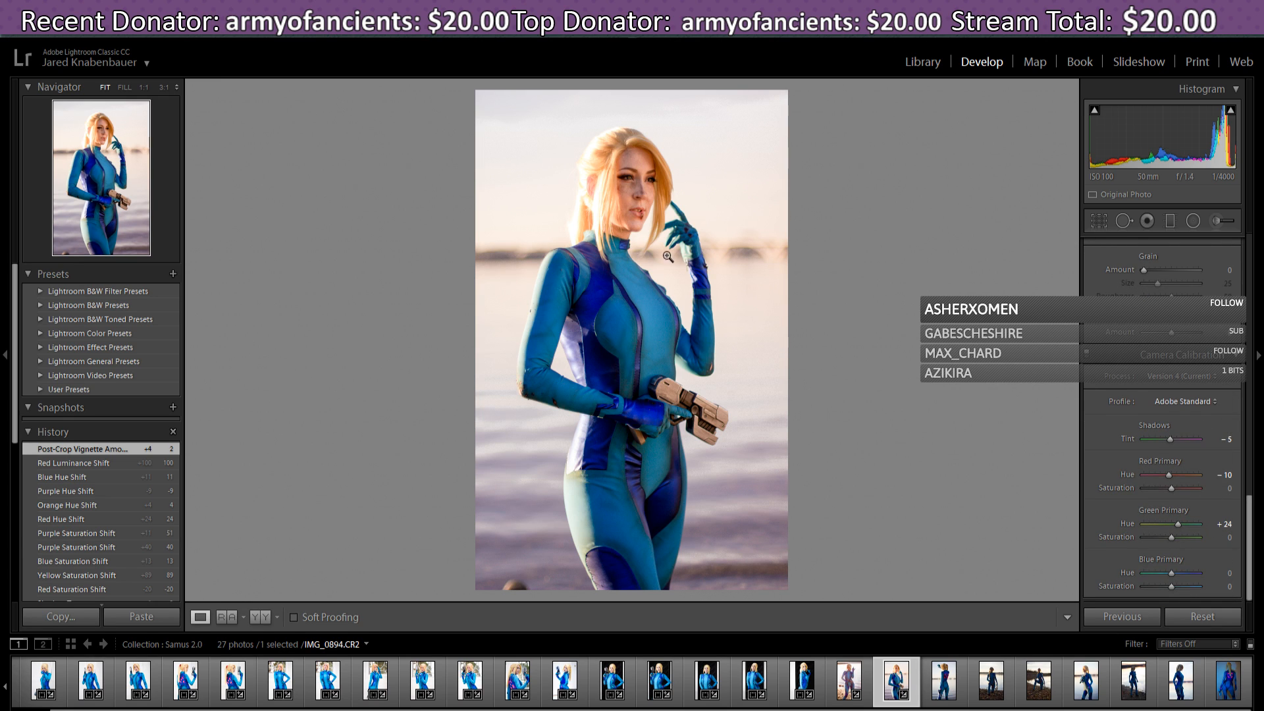
- Move to IMG_0905.CR2 and apply the previous photo's settings, including Temperature 6881 and Tint +46
left_click(946, 691)
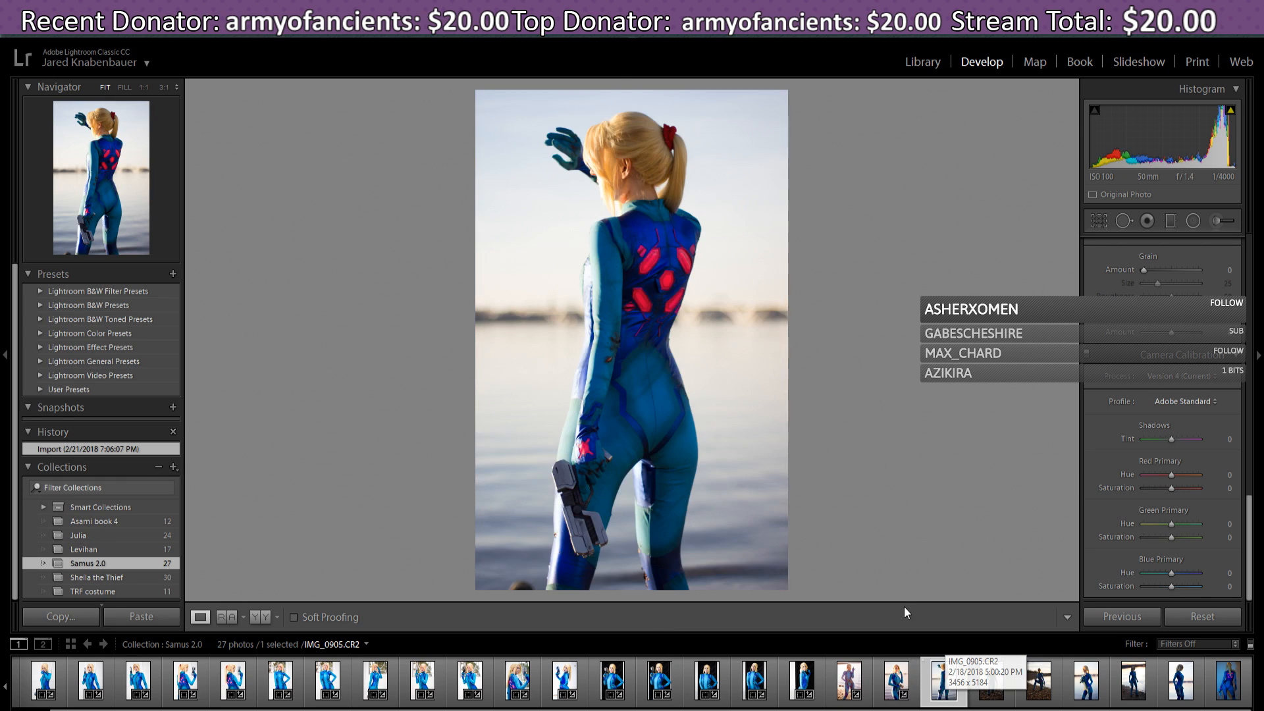
left_click(1116, 614)
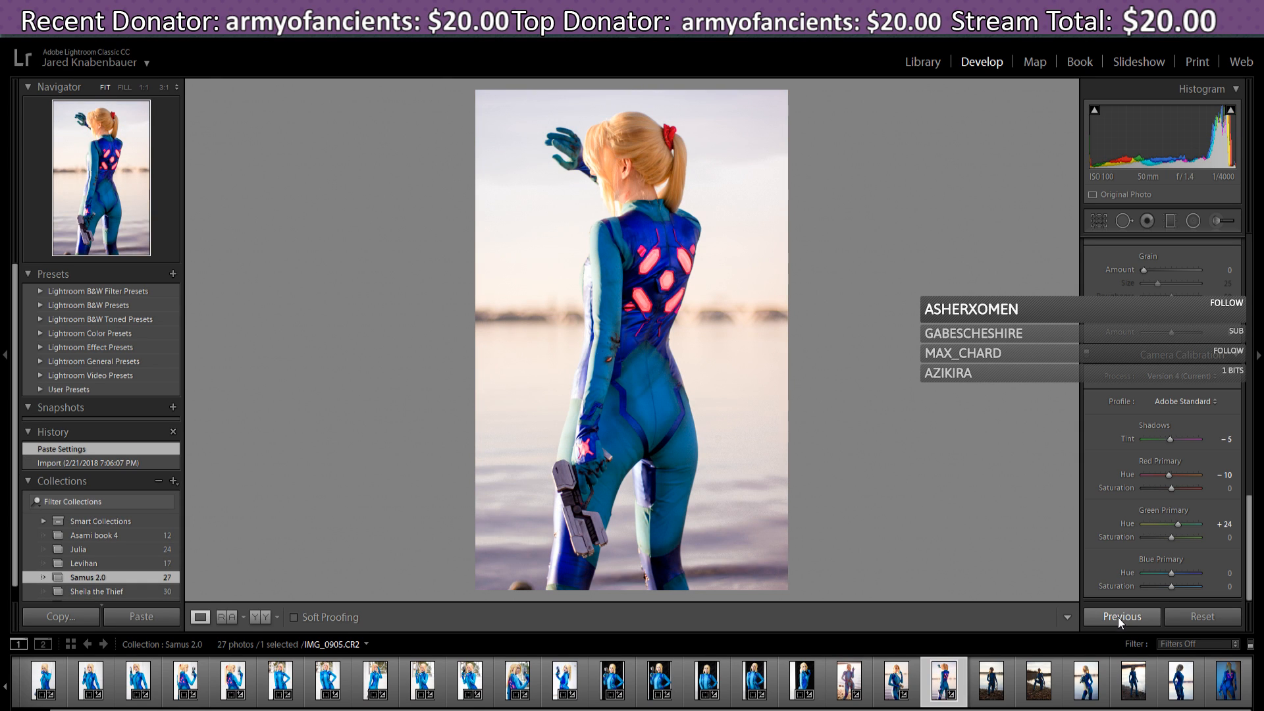
left_click(1187, 618)
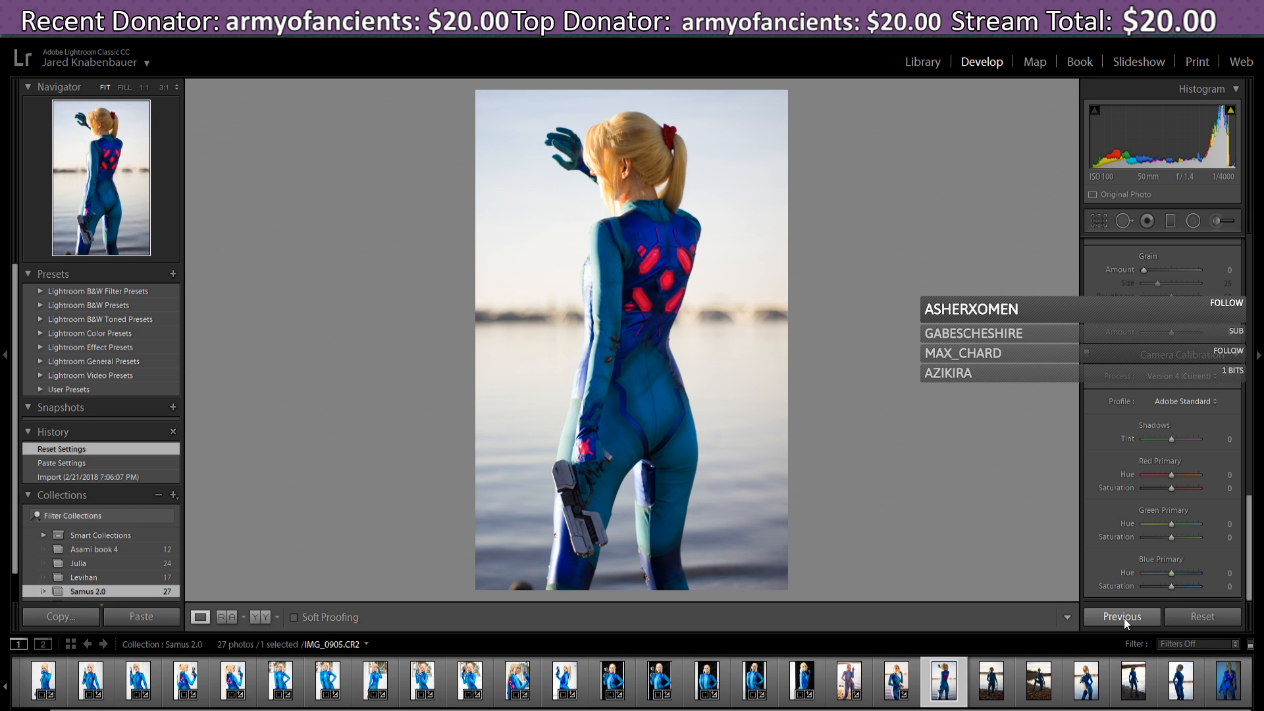
left_click(1124, 617)
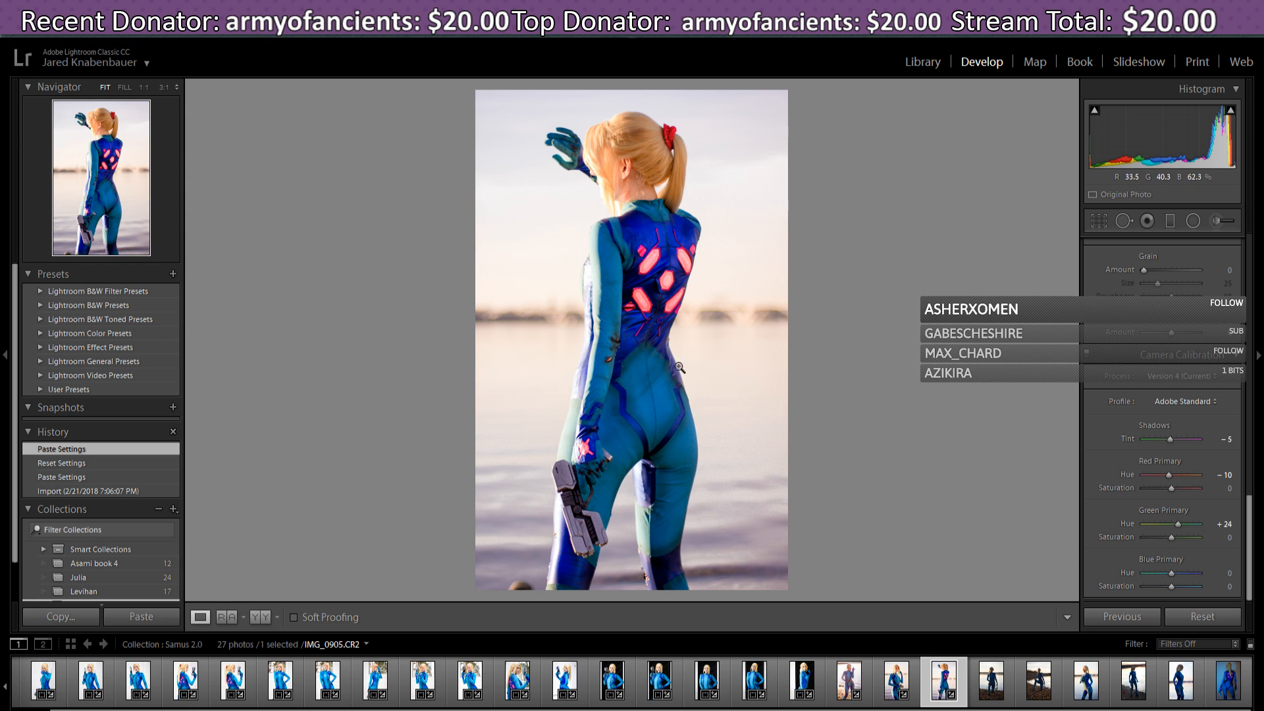
left_click(1099, 220)
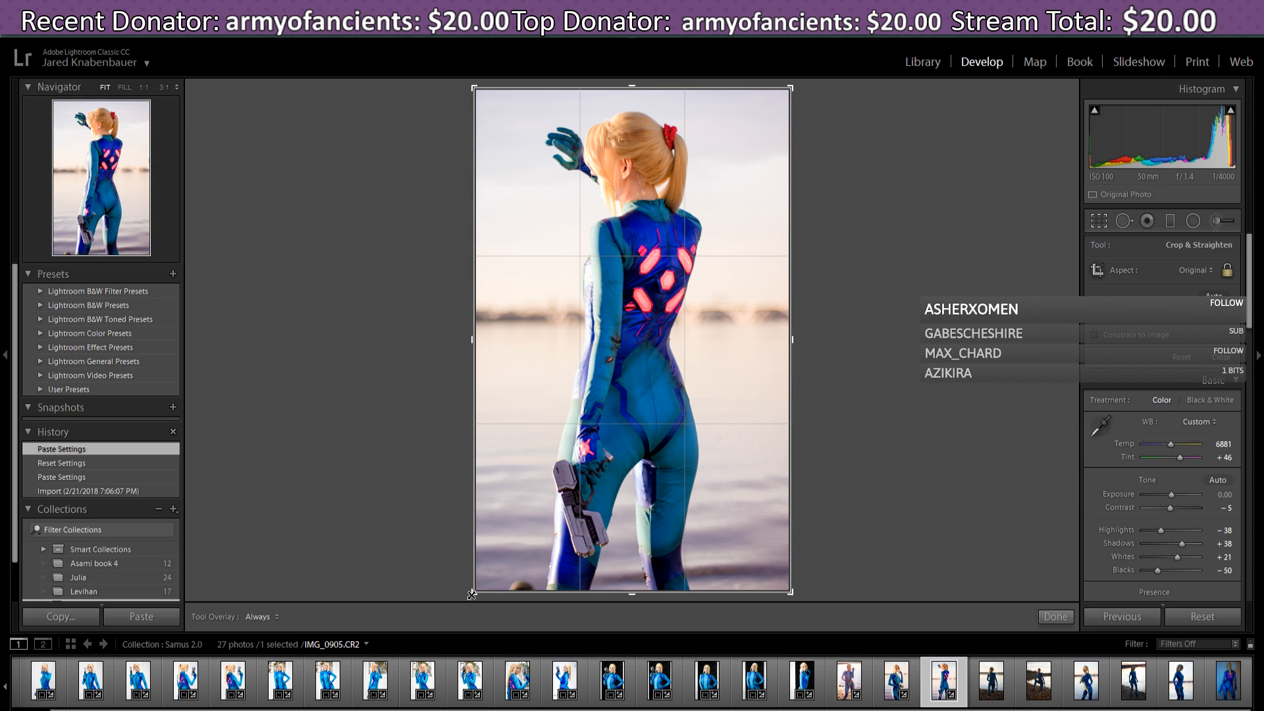
- Rotate slightly, pull in the crop corners, reposition the back-view figure, and apply the crop
mouse_move(478, 594)
left_mouse_down()
mouse_move(474, 604)
mouse_move(480, 587)
left_mouse_up()
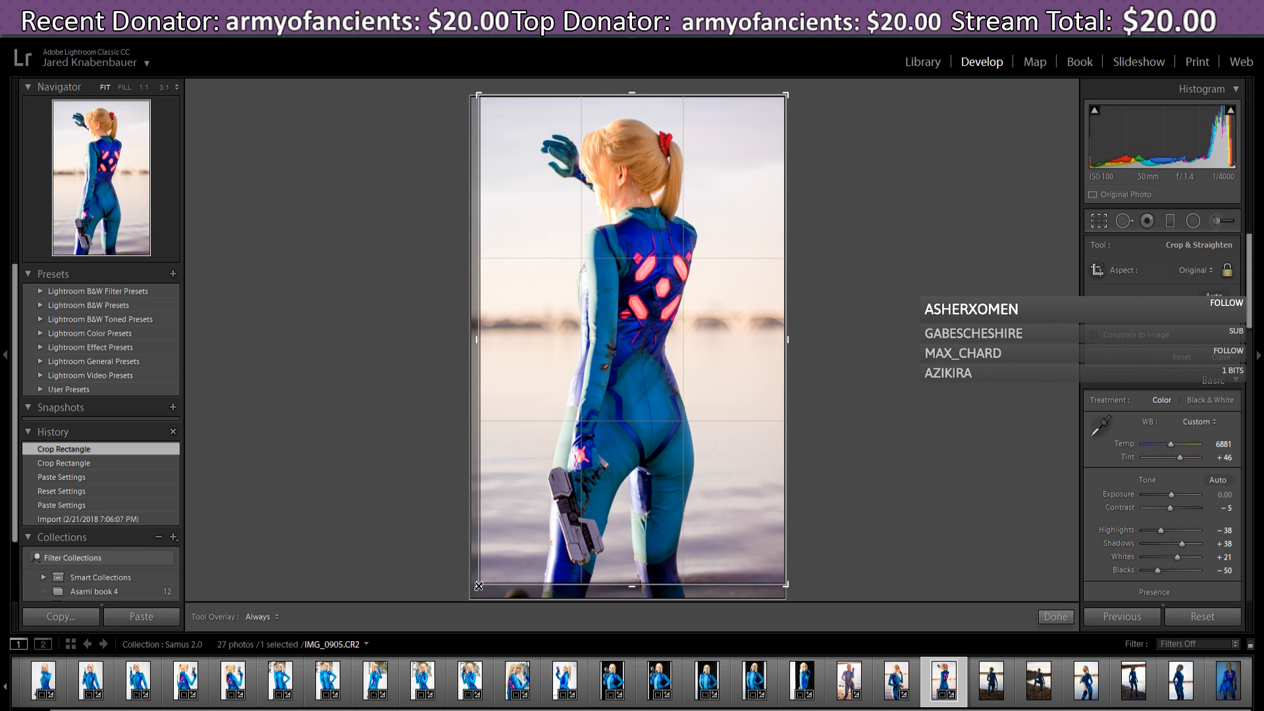
left_click_drag(479, 586, 480, 583)
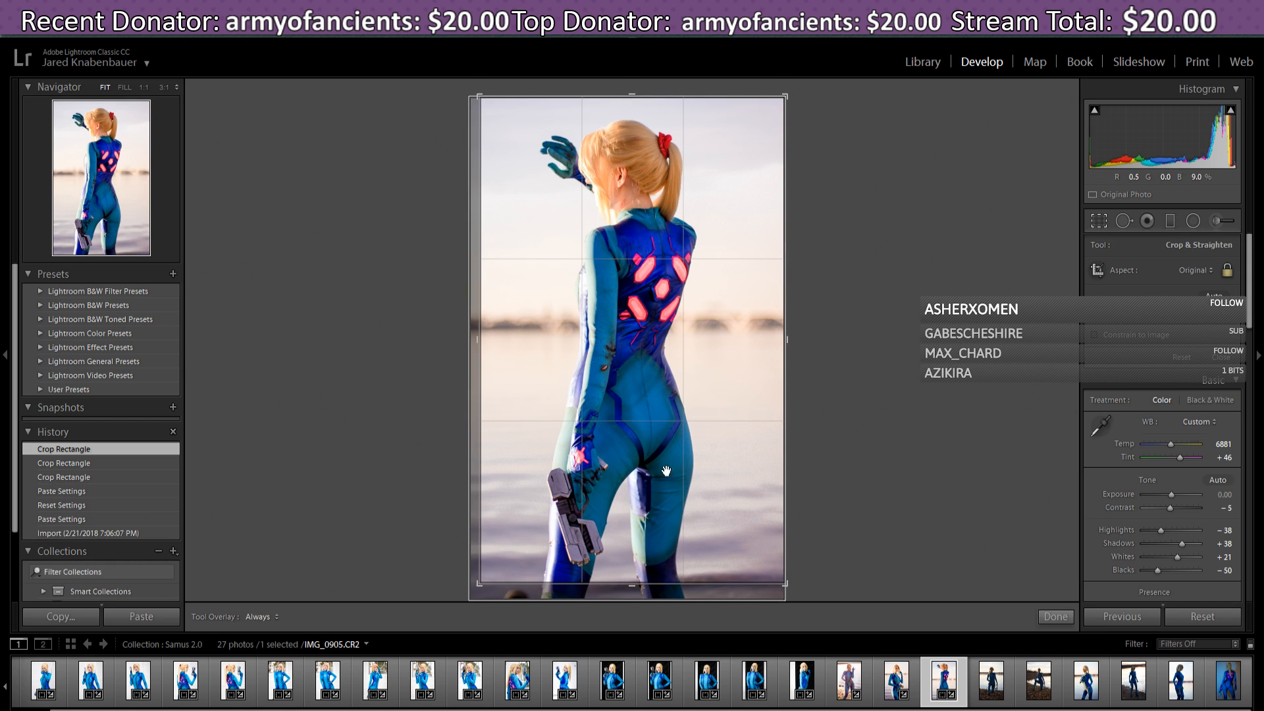
mouse_move(657, 457)
left_mouse_down()
mouse_move(693, 465)
mouse_move(657, 465)
mouse_move(680, 465)
left_mouse_up()
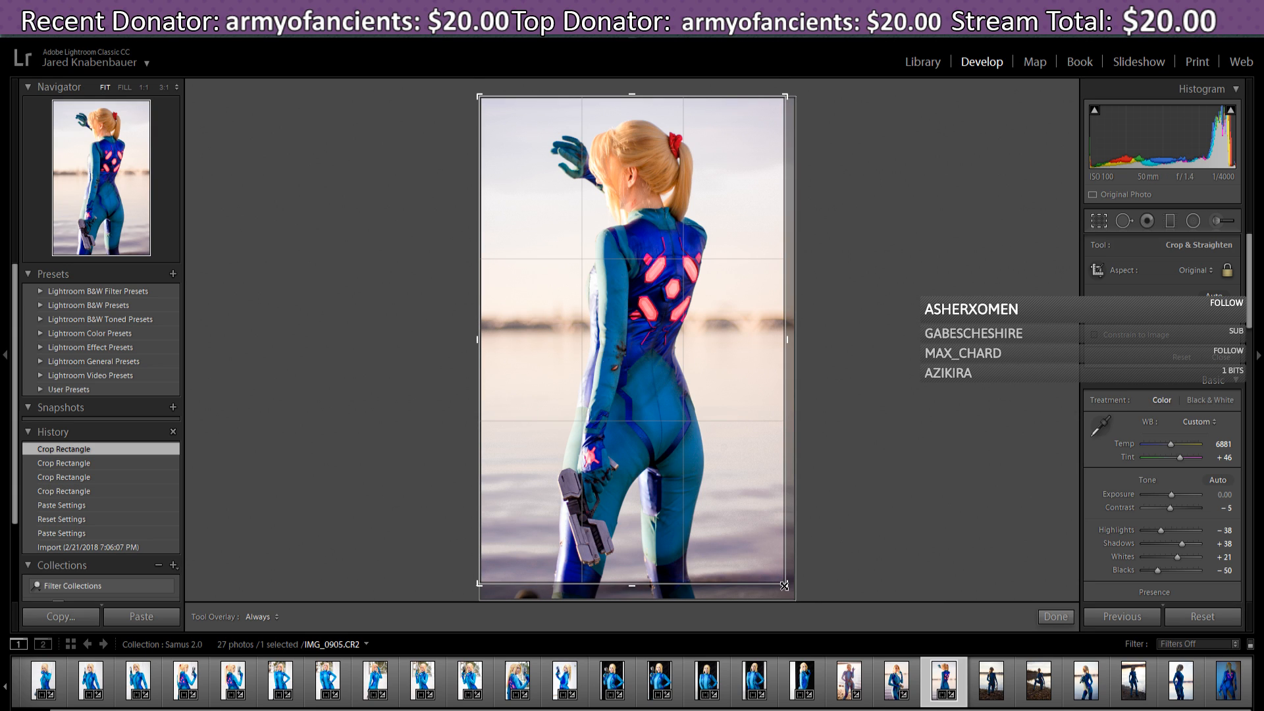
left_click_drag(784, 585, 784, 584)
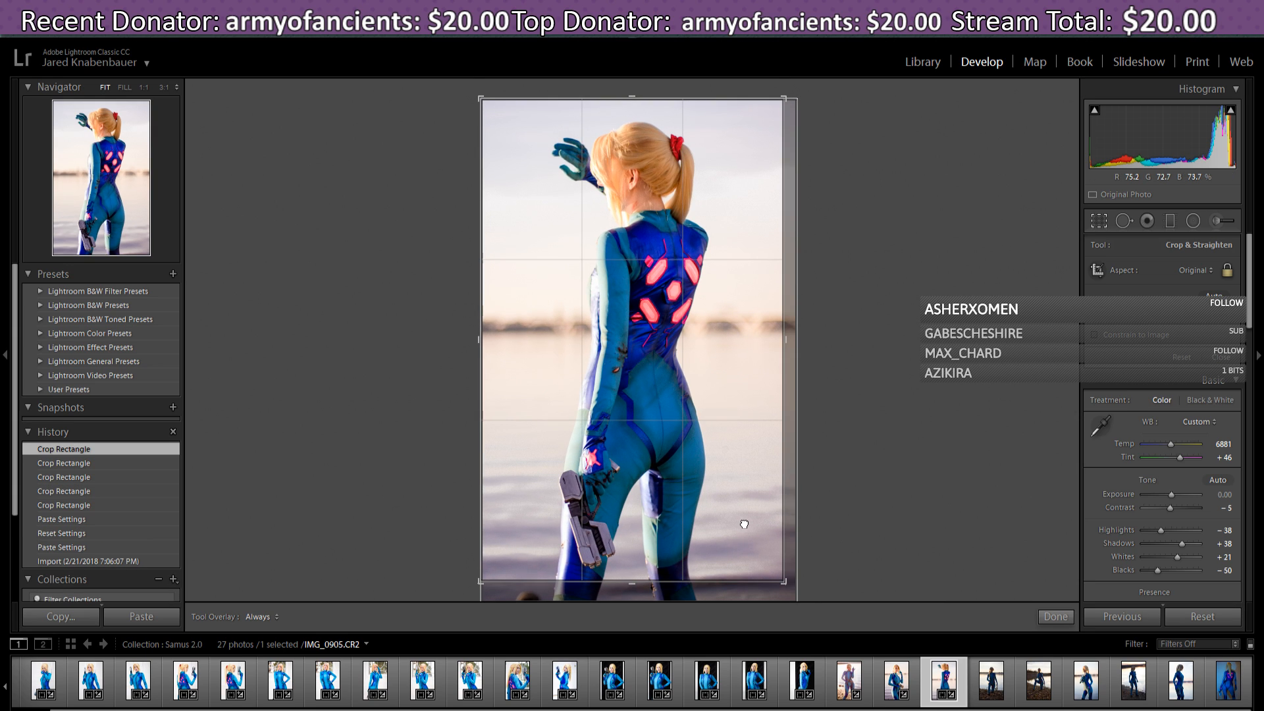
left_click_drag(746, 522, 740, 487)
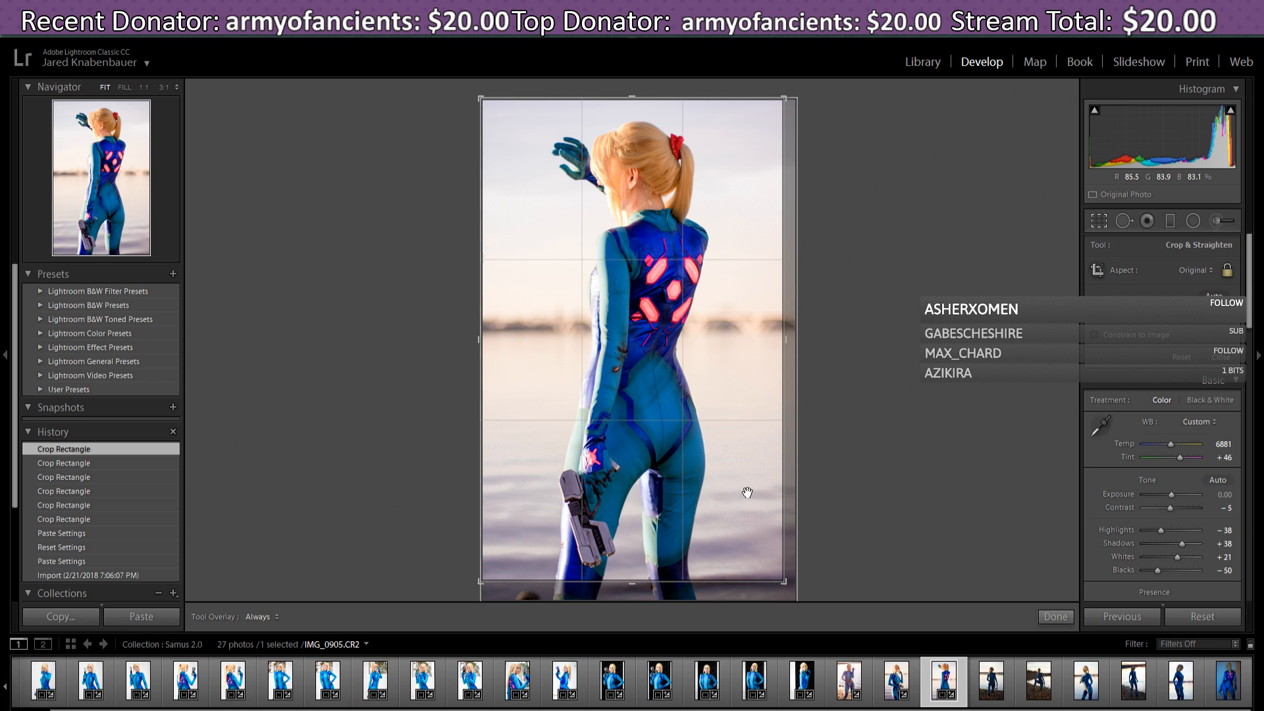
left_click(1044, 620)
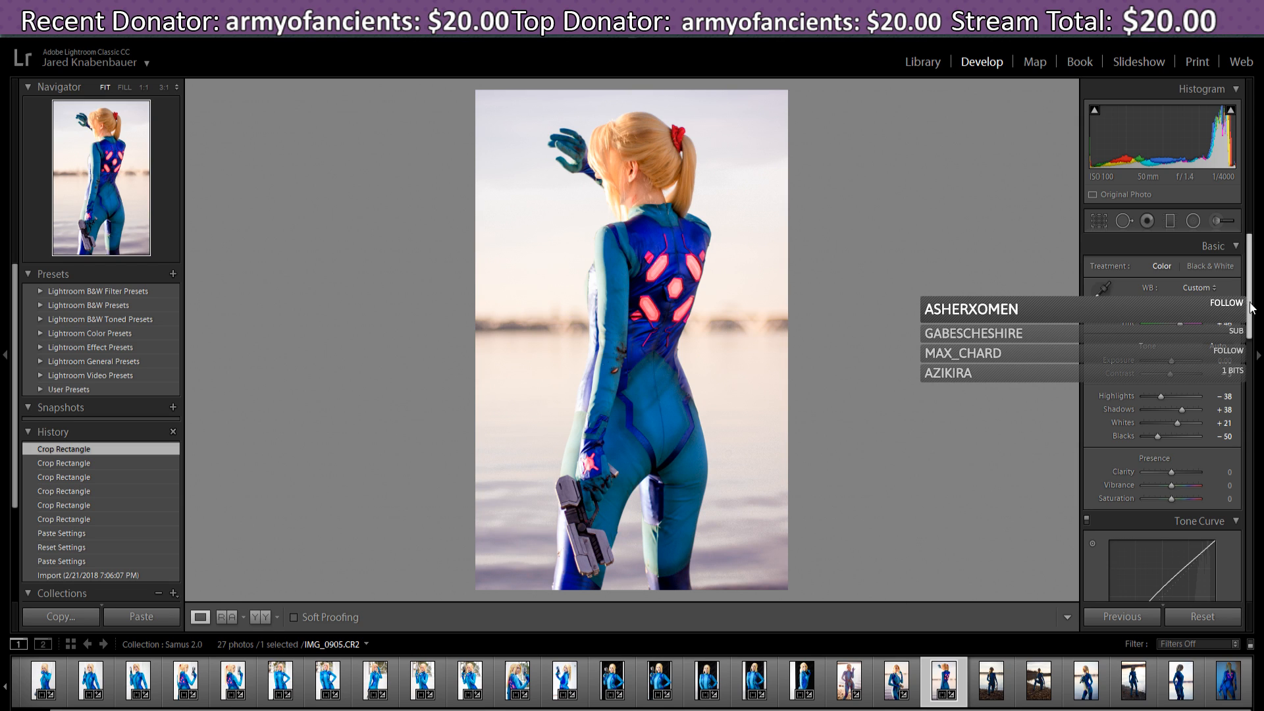
- Set IMG_0905's Vibrance to +10 and nudge Contrast to -5 in the Basic panel
mouse_move(1248, 305)
left_mouse_down()
mouse_move(1245, 322)
mouse_move(1249, 306)
left_mouse_up()
left_click_drag(1249, 327, 1254, 335)
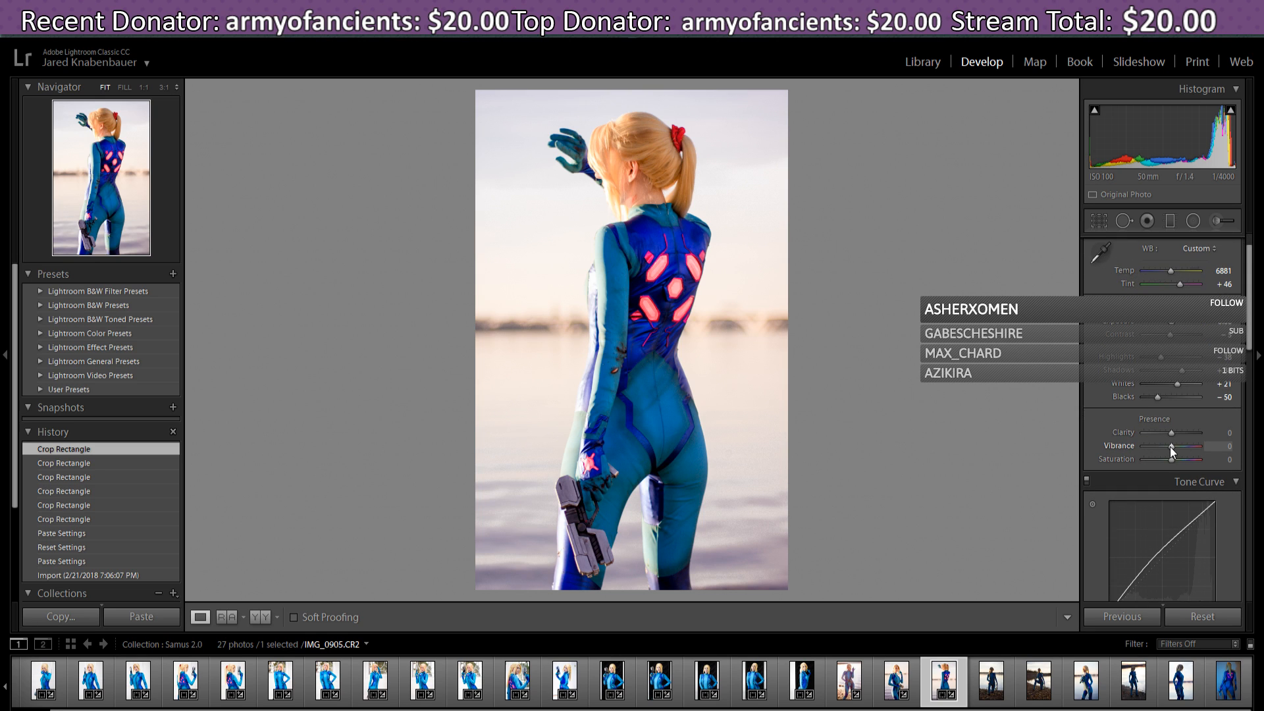
left_click_drag(1172, 446, 1173, 447)
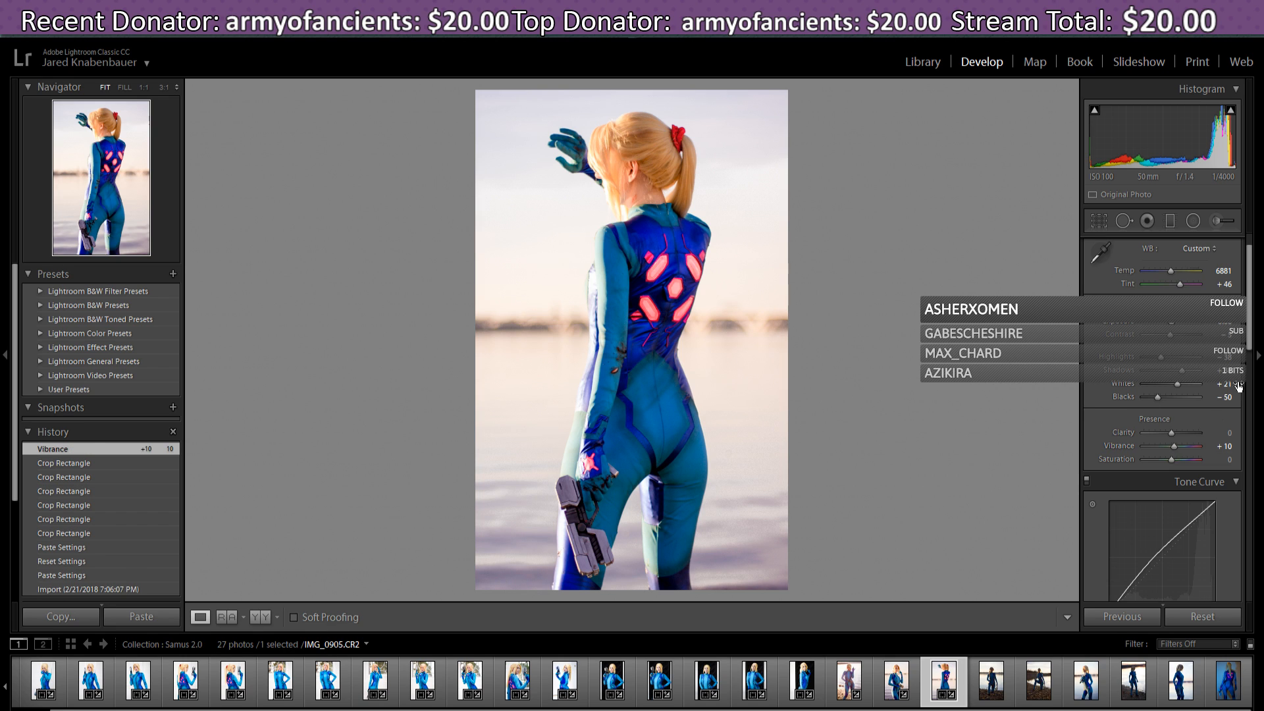
scroll(1251, 353, "down", 2)
left_click_drag(1251, 353, 1249, 346)
left_click_drag(1176, 331, 1171, 331)
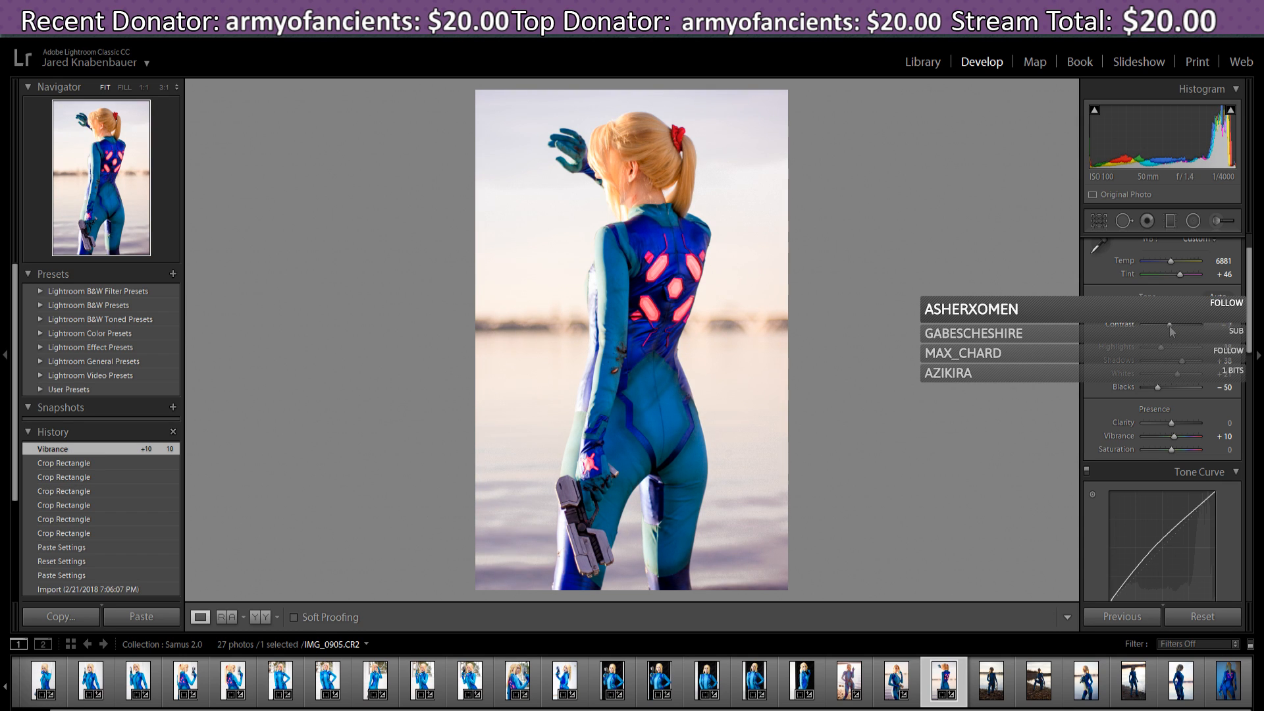
left_click_drag(1172, 332, 1172, 331)
- Pull the tone curve's Lights down to -13 and set Darks to +21
left_click_drag(1251, 294, 1251, 309)
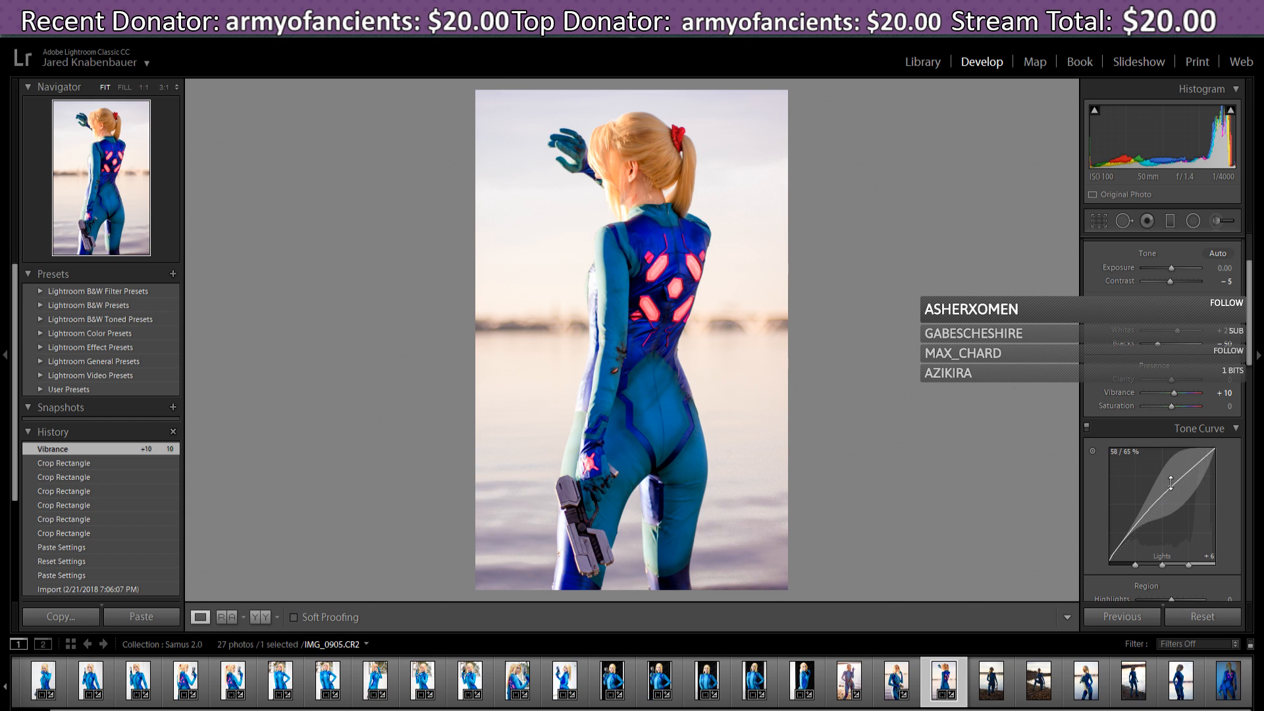
left_click_drag(1170, 490, 1146, 517)
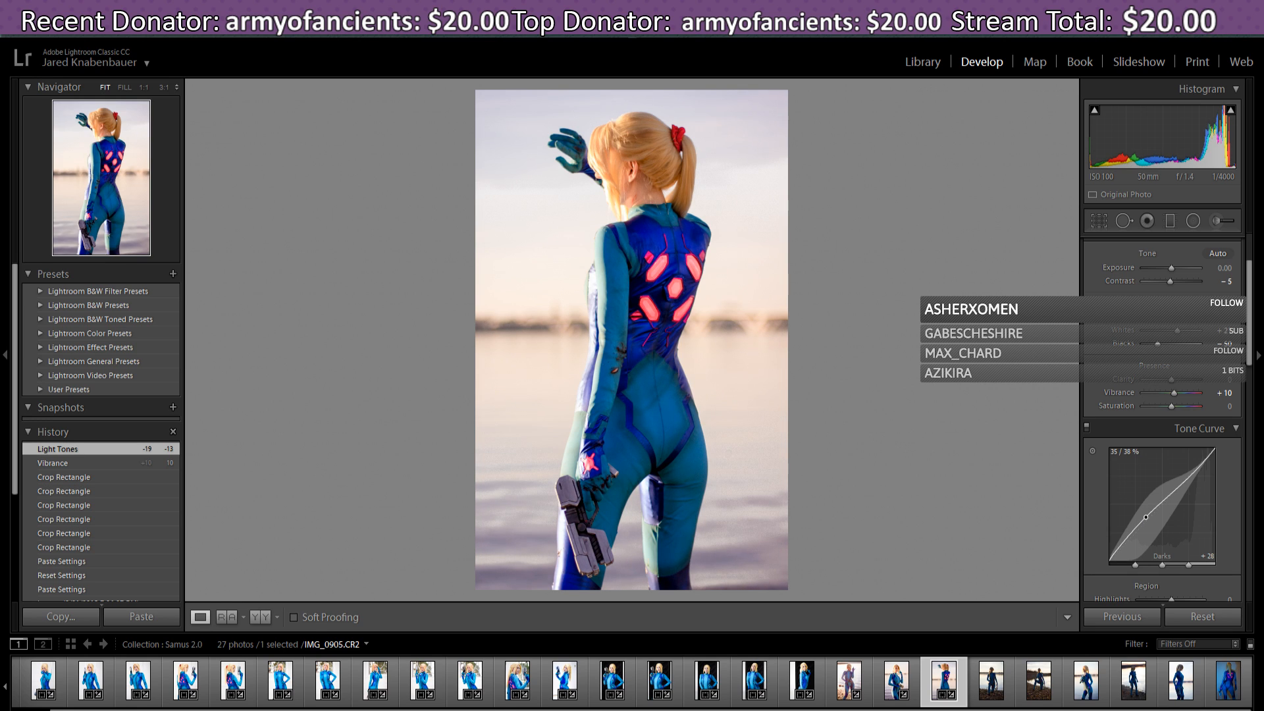
left_click_drag(1146, 517, 1145, 517)
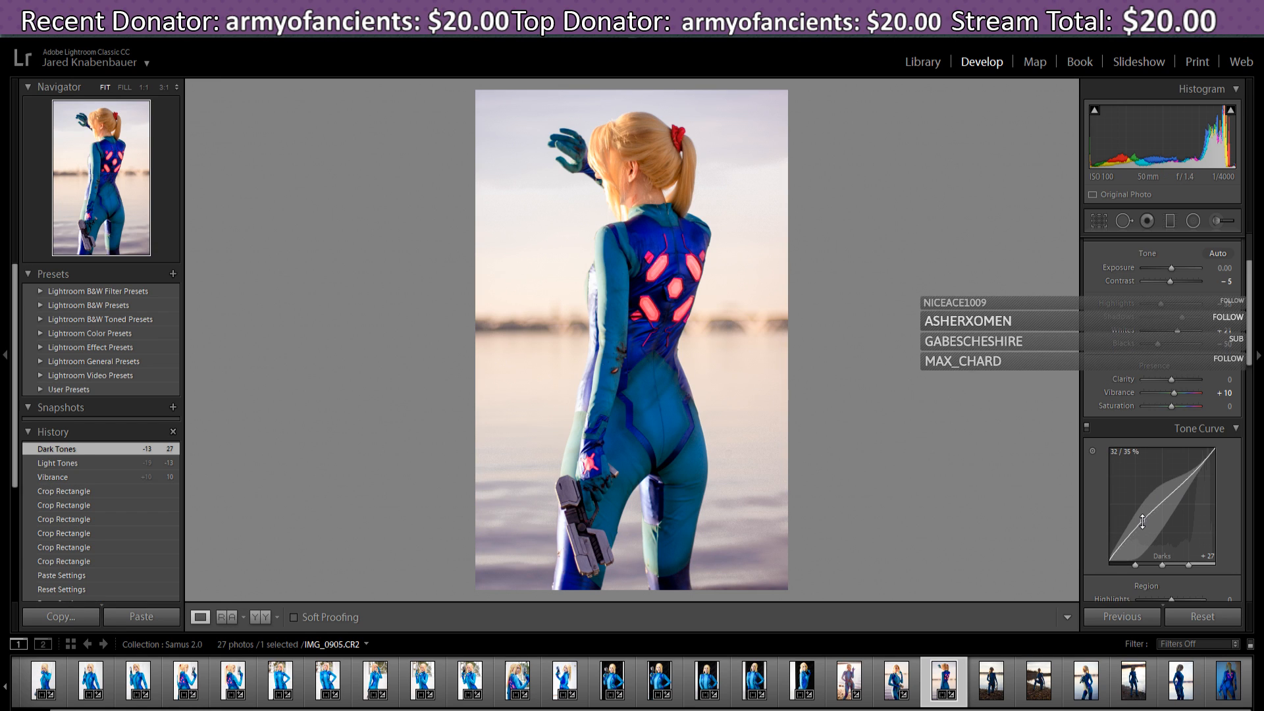
left_click_drag(1142, 520, 1142, 522)
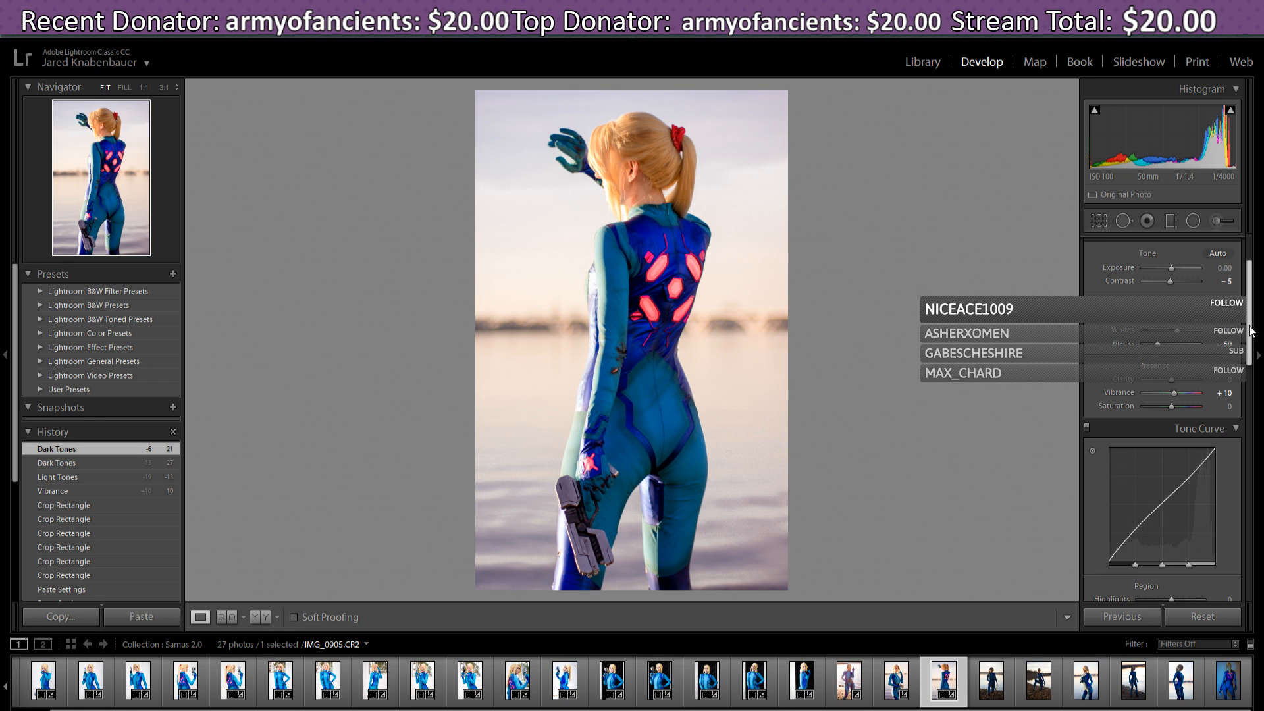
scroll(1251, 334, "down", 2)
left_click_drag(1252, 336, 1244, 487)
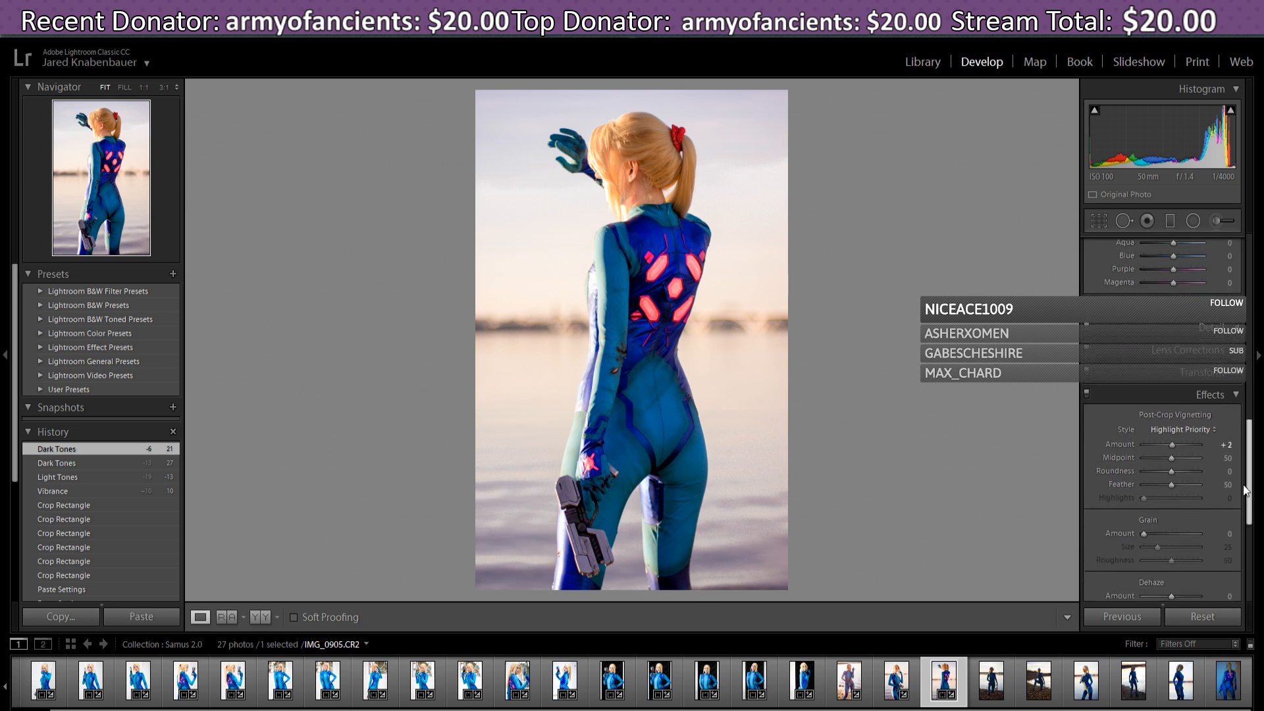
- Lower the post-crop vignette Amount on IMG_0905.CR2 from +2 to -7 to darken the edges
left_click_drag(1175, 433, 1170, 434)
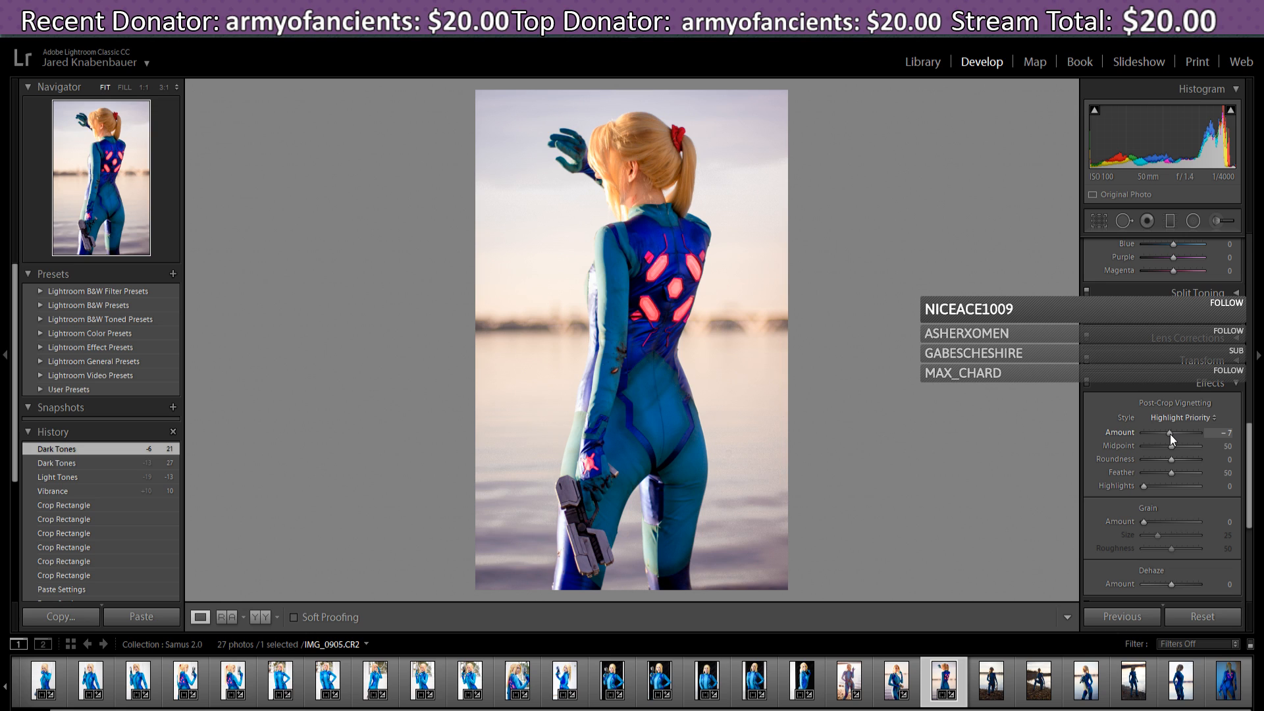
left_click_drag(1171, 433, 1170, 436)
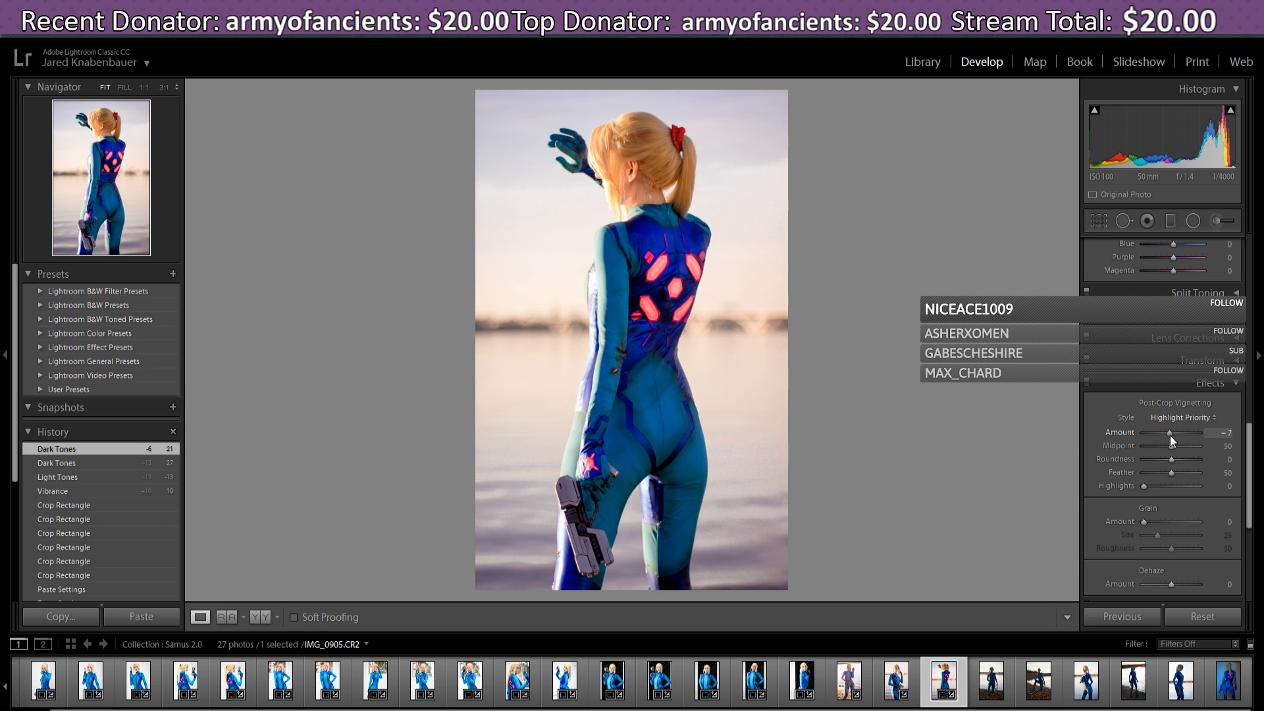
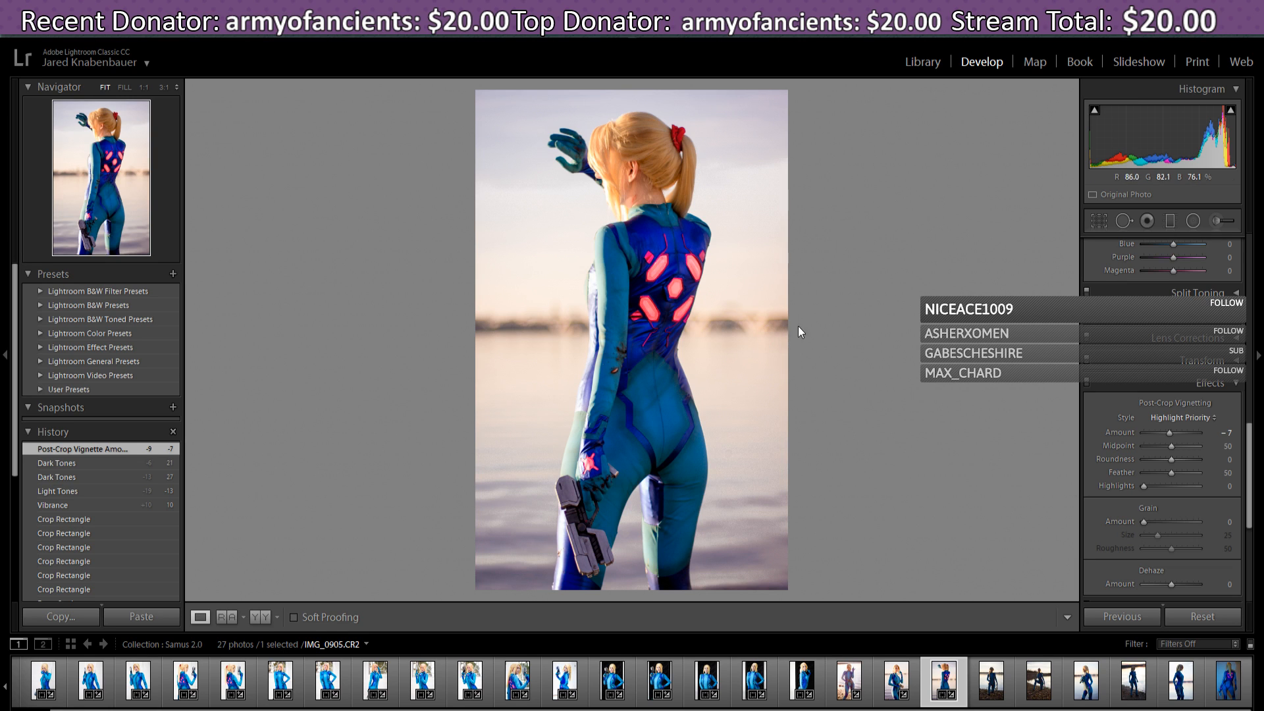
- Open the kneeling beach photo IMG_0966.CR2, apply the previous settings, then reset it to original
left_click_drag(1253, 508, 1261, 584)
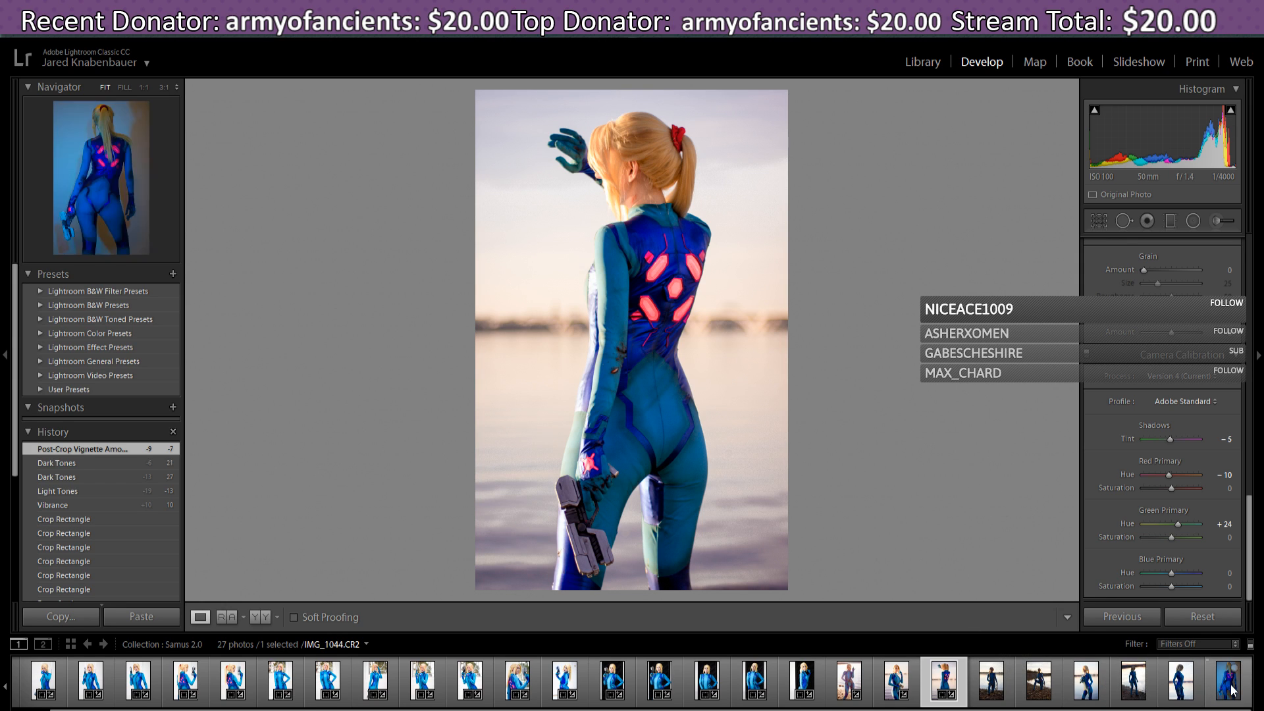
left_click(992, 685)
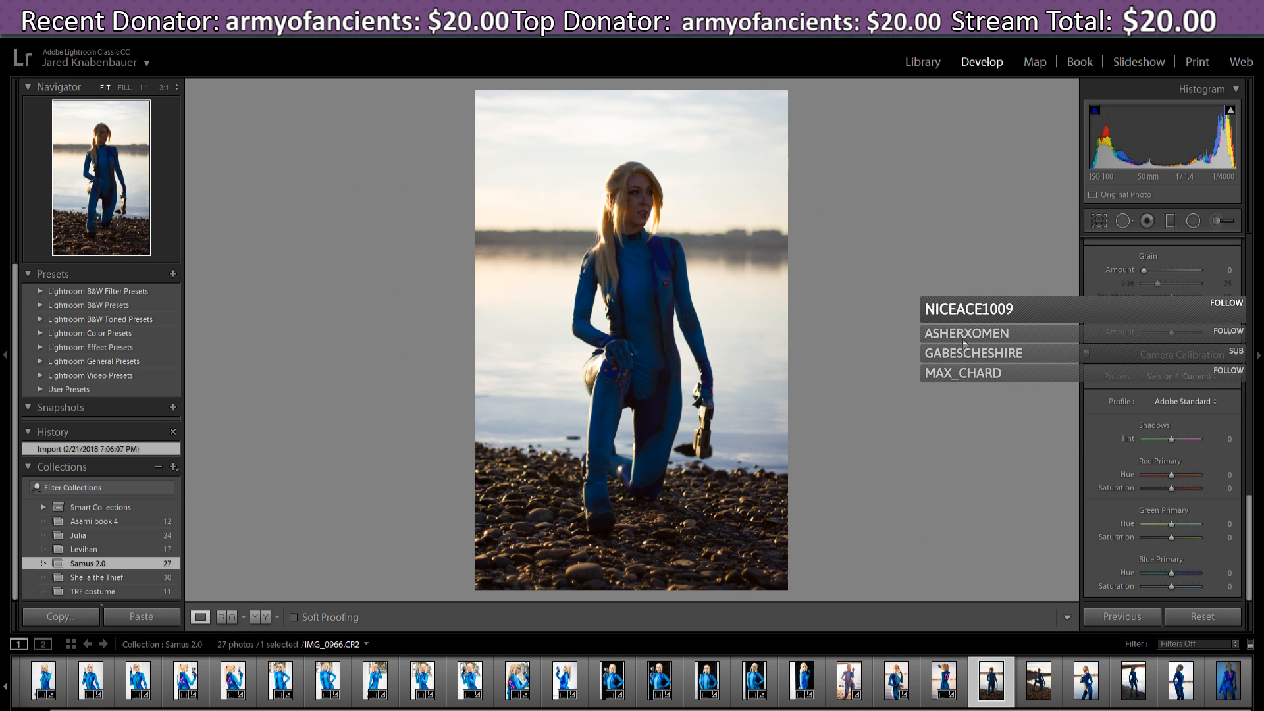
left_click(1139, 616)
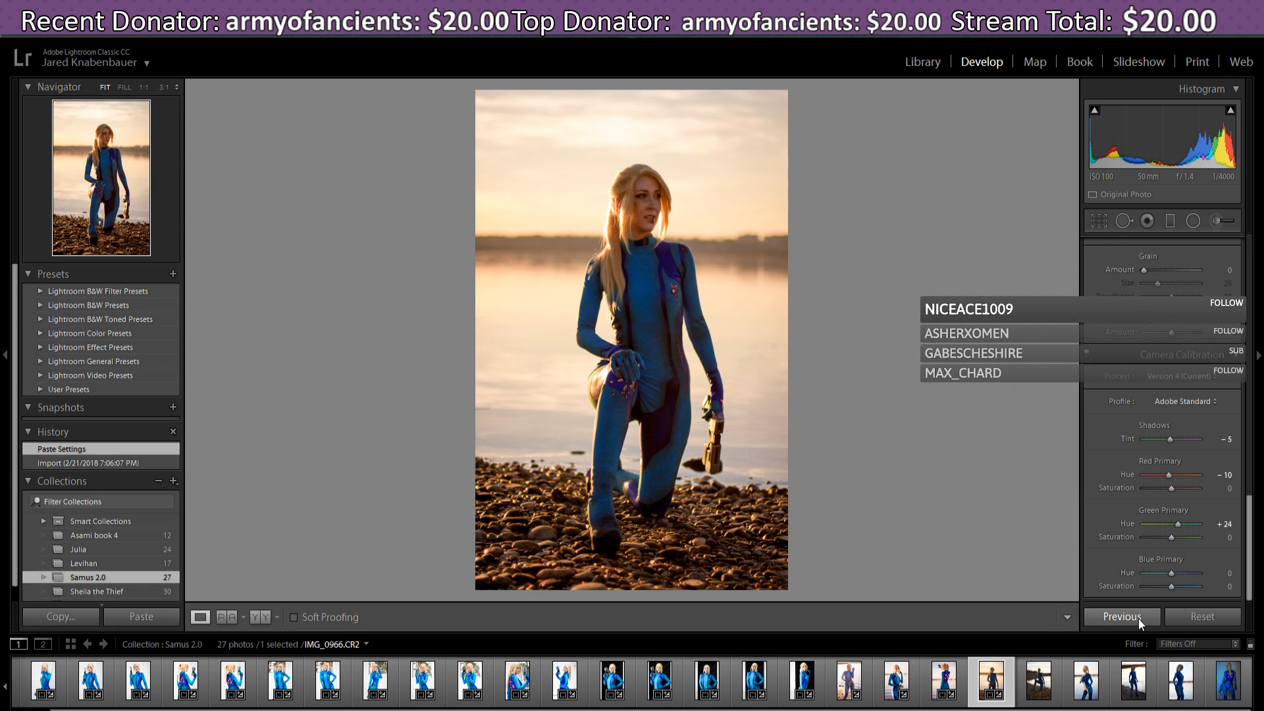
left_click(1196, 617)
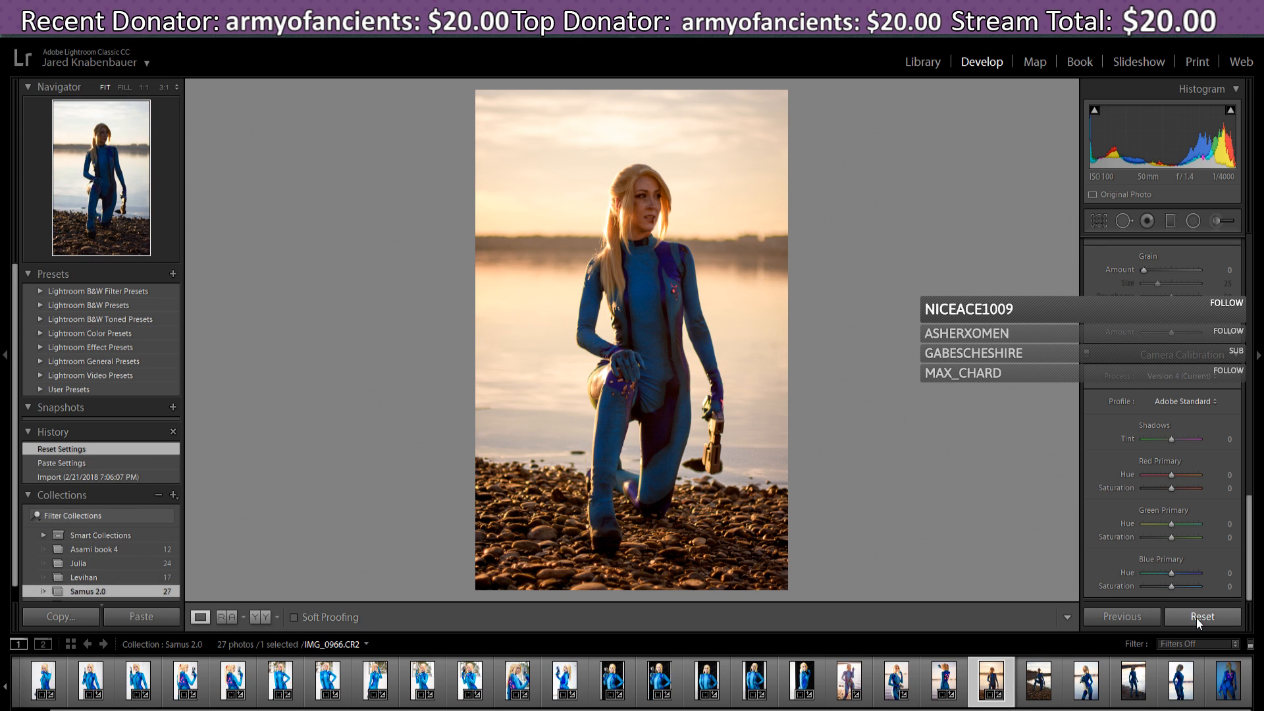
- Apply Auto tone: Highlights −50, Shadows +50, Whites +12, Blacks −28
left_click_drag(1250, 528, 1250, 265)
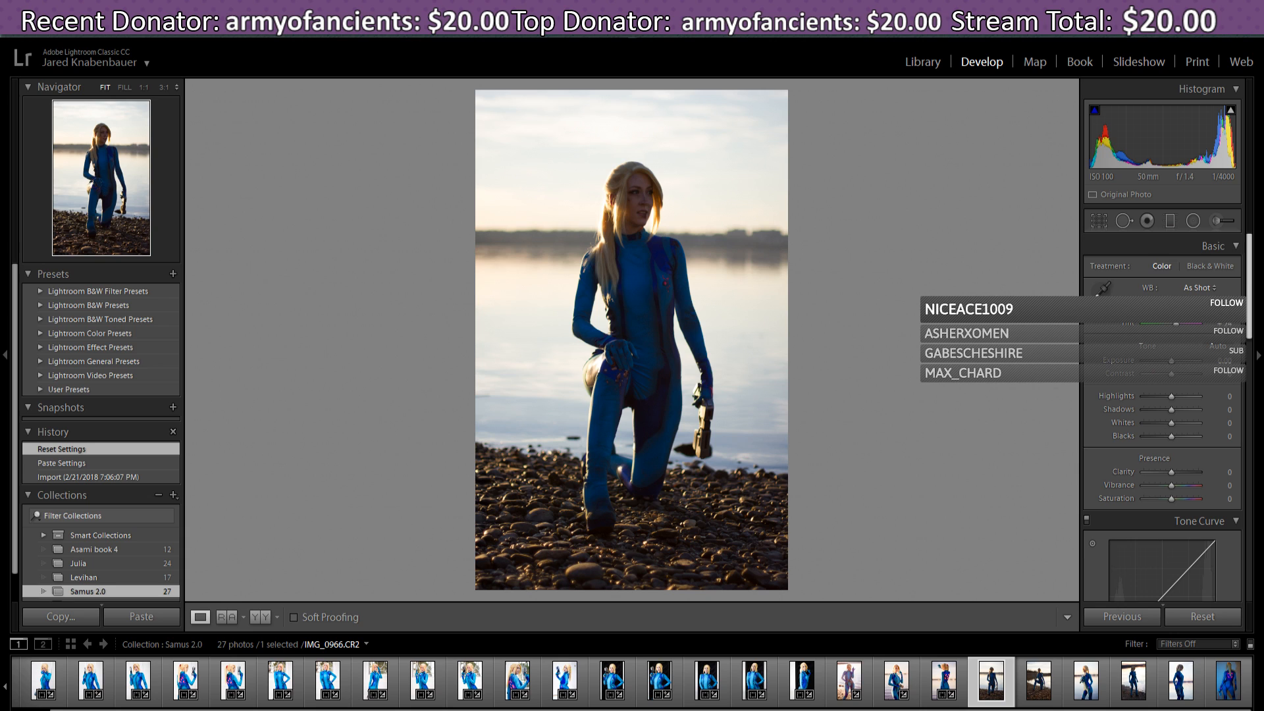
left_click(1220, 347)
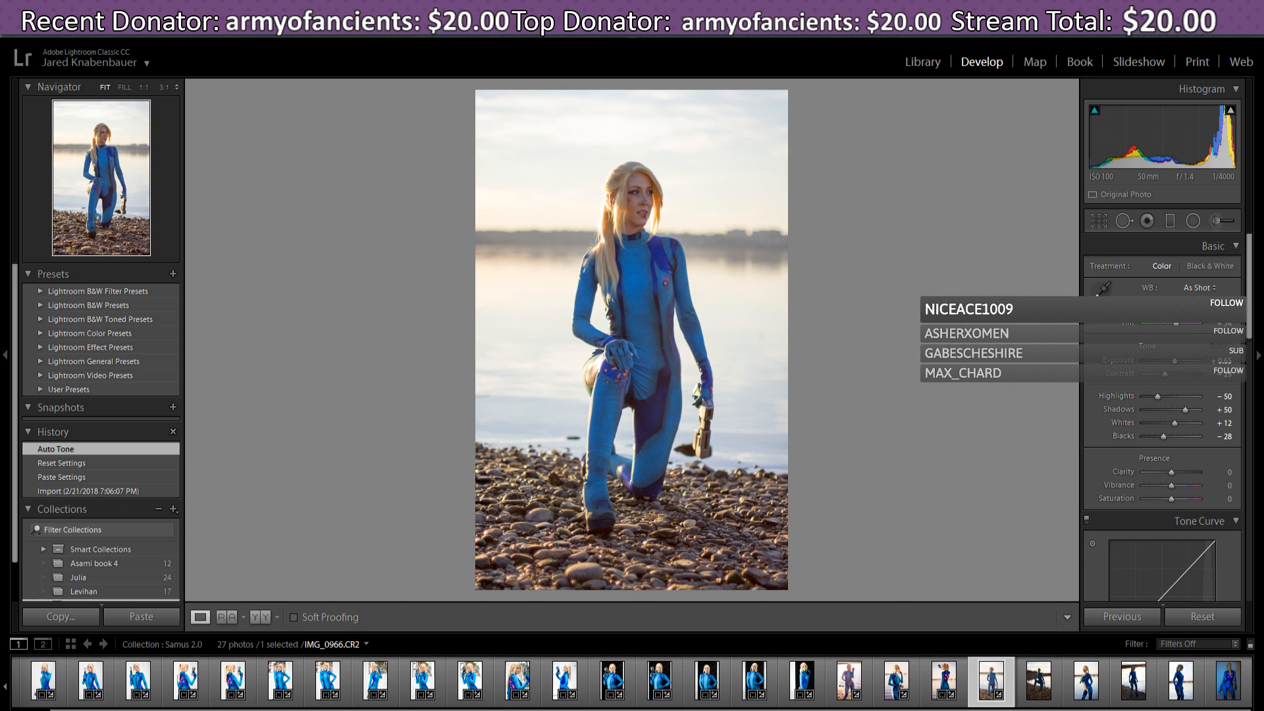
mouse_move(1164, 311)
left_mouse_down()
mouse_move(1149, 312)
mouse_move(1160, 326)
left_mouse_up()
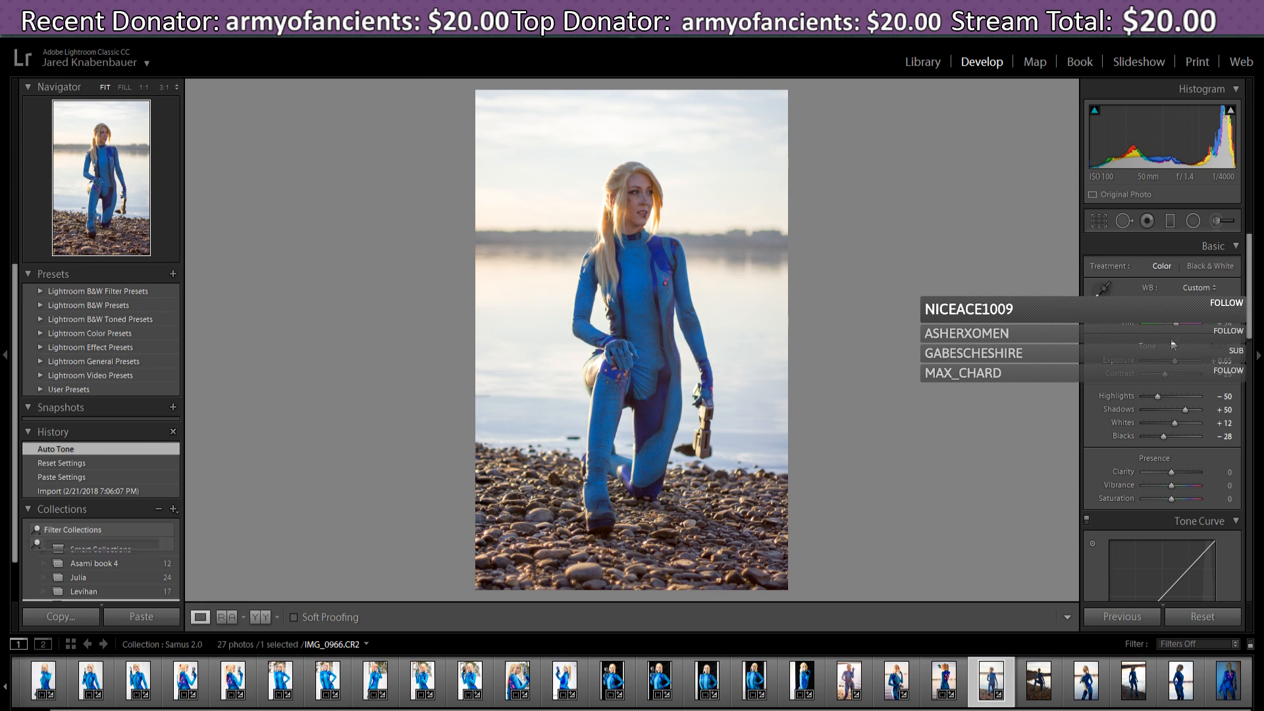
- Cool the white balance to Temp 4738 with Tint +39
left_click_drag(1160, 326, 1180, 329)
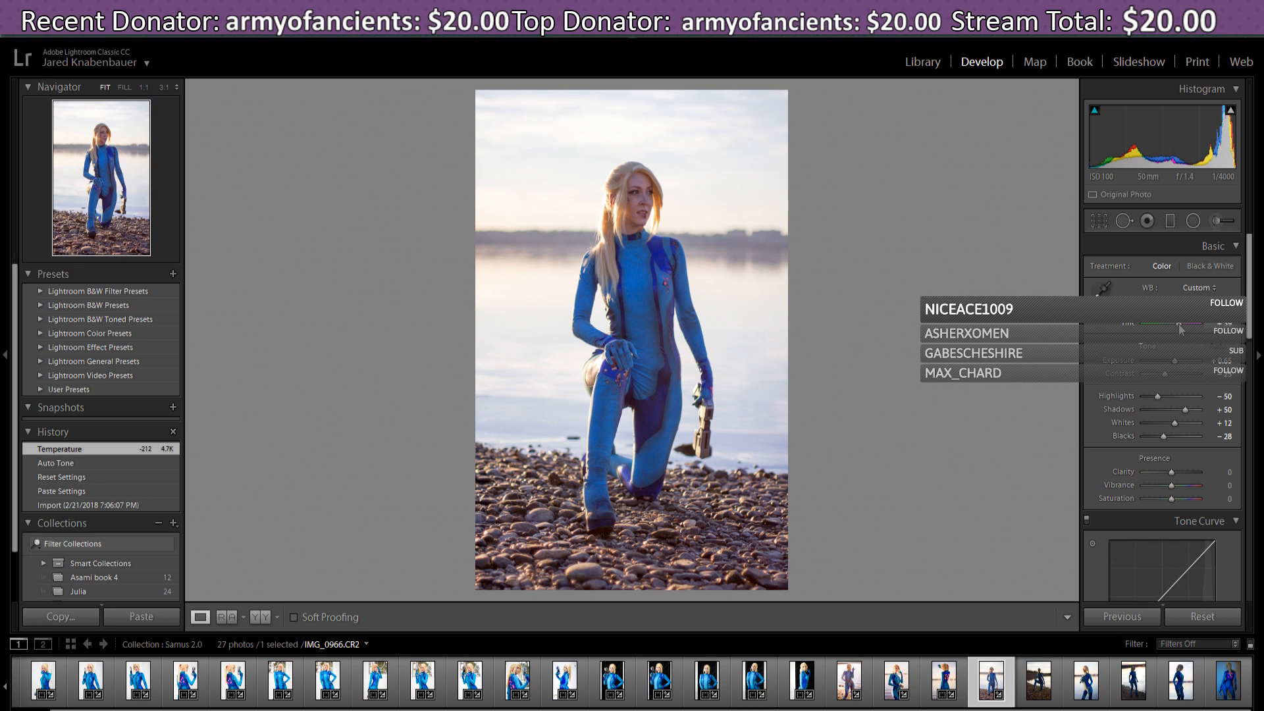
left_click_drag(1179, 324, 1179, 324)
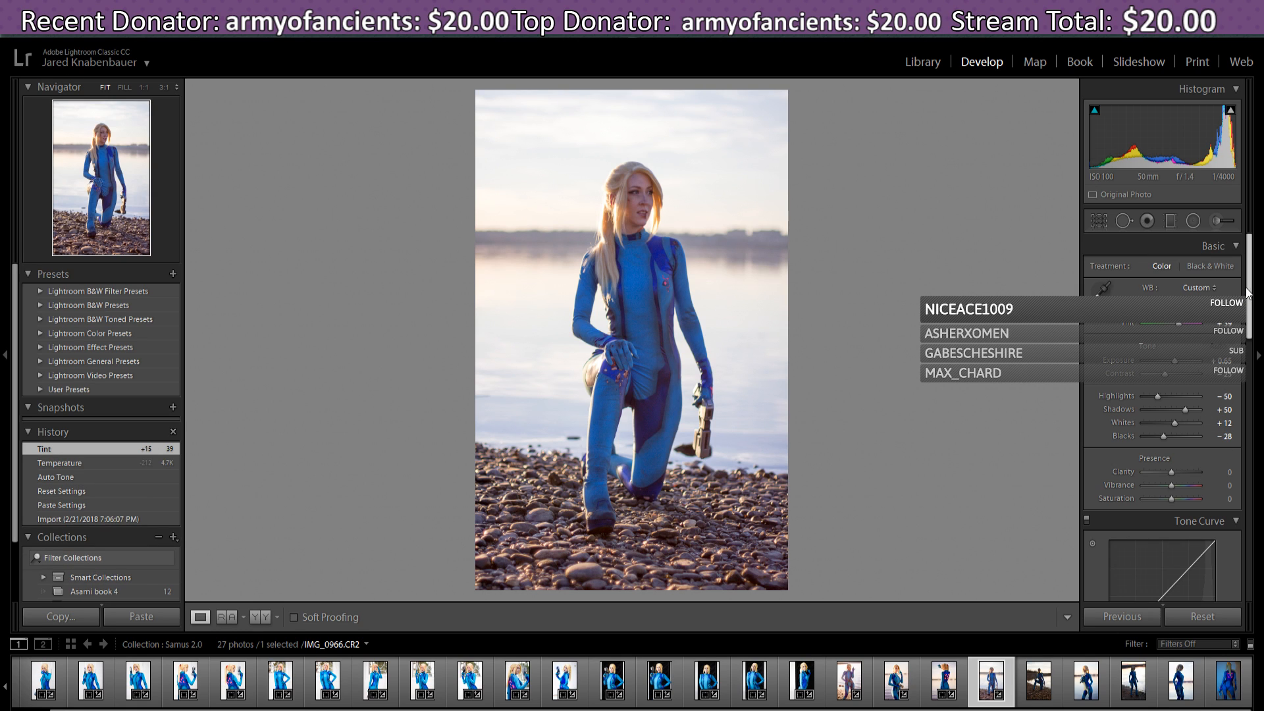
left_click_drag(1249, 293, 1250, 301)
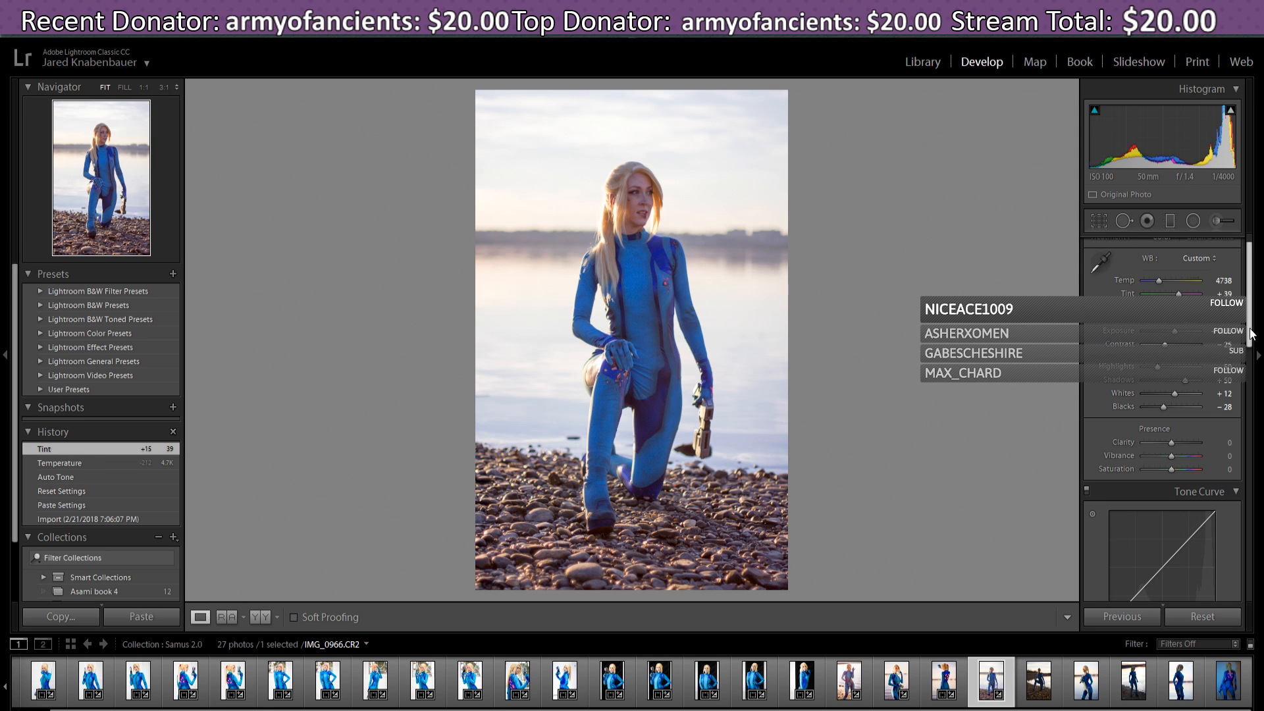
scroll(1184, 359, "down", 1)
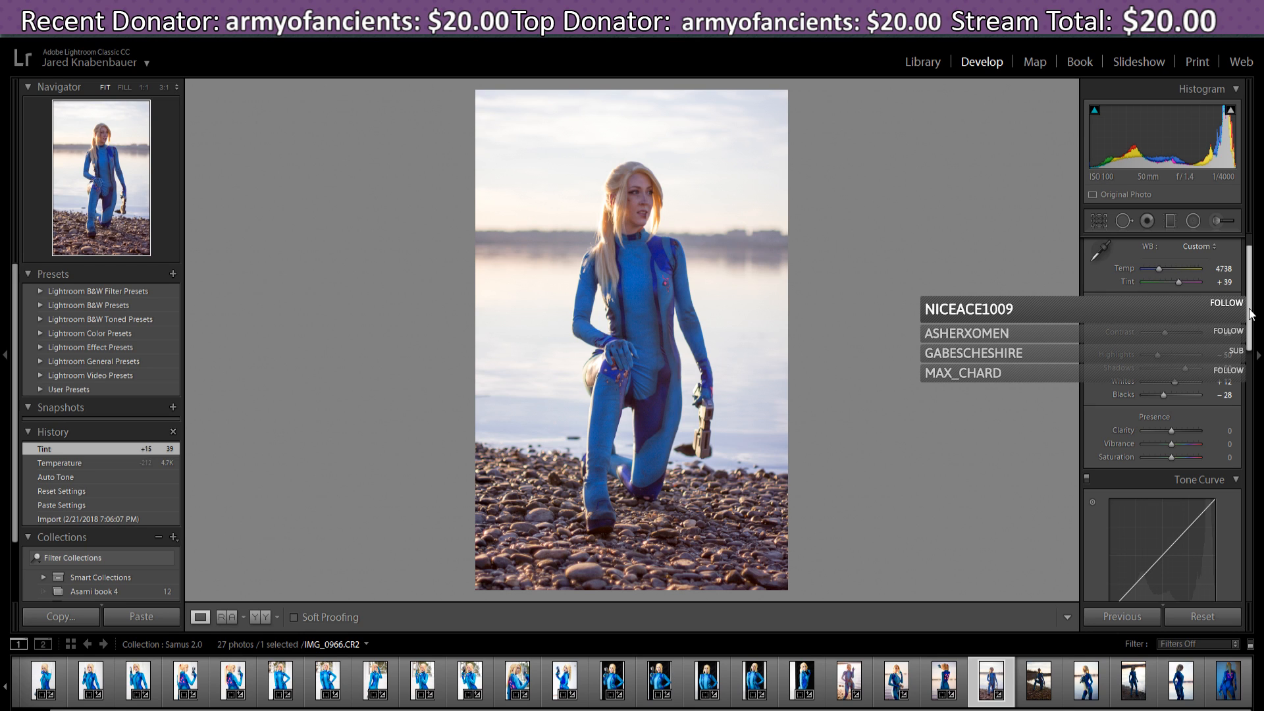
scroll(1251, 313, "down", 1)
left_click_drag(1250, 309, 1250, 309)
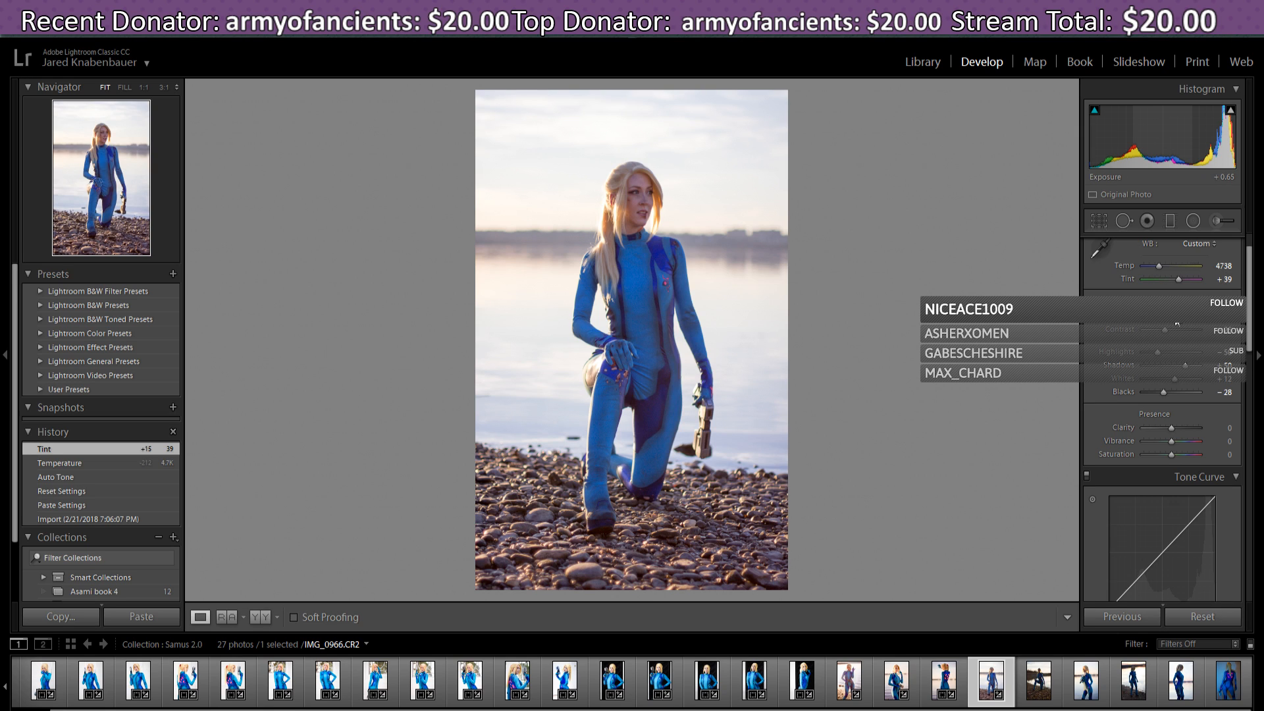
- Nudge Exposure to +0.71 and raise Contrast to +23
left_click_drag(1176, 323, 1179, 324)
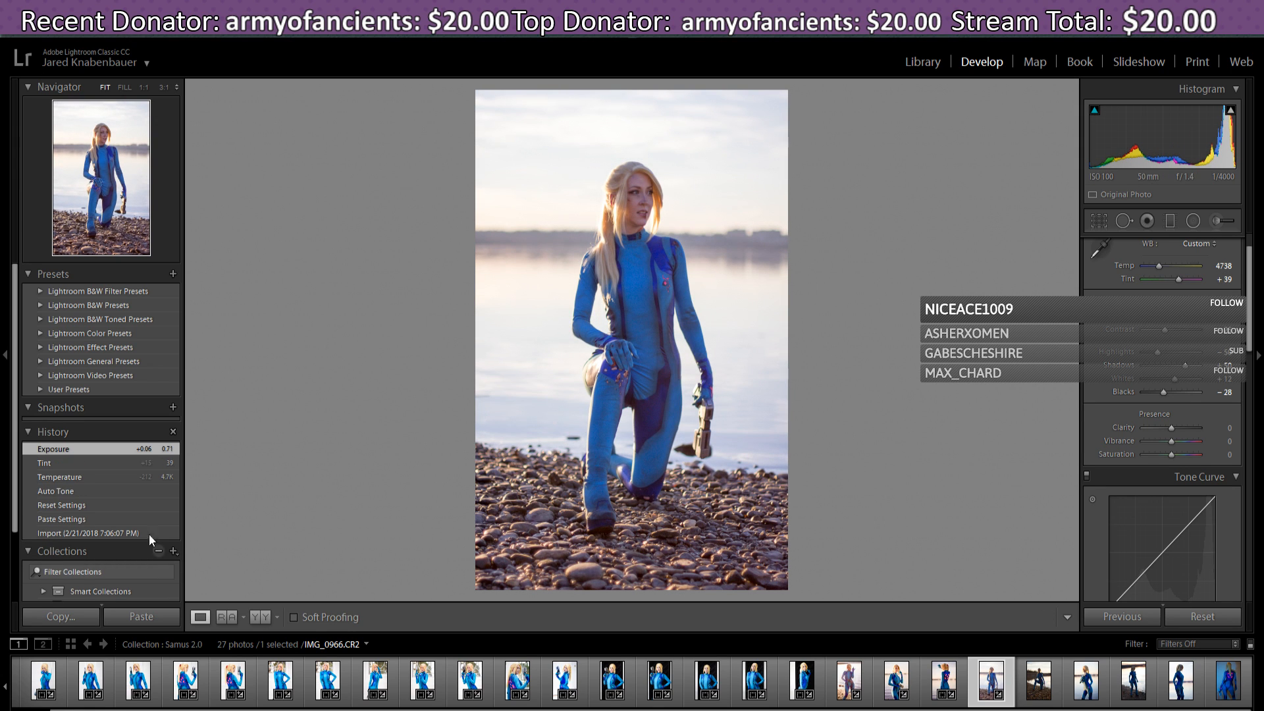
left_click(85, 462)
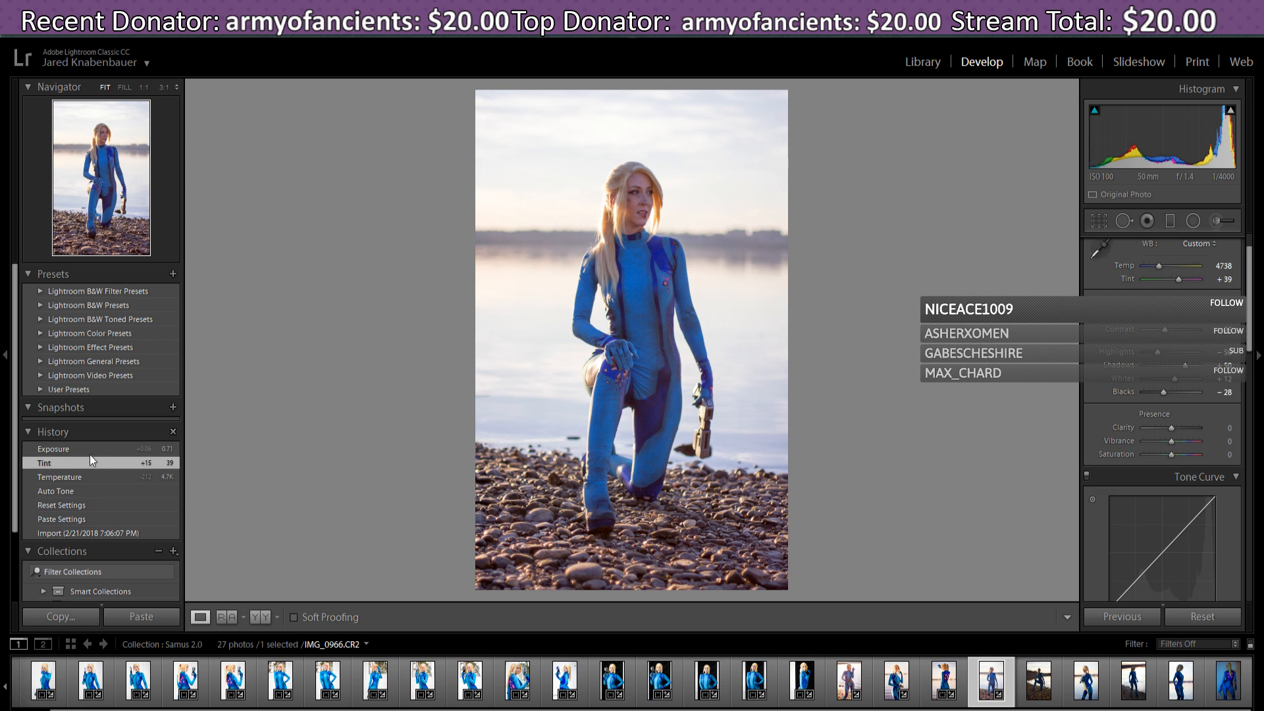
left_click(90, 452)
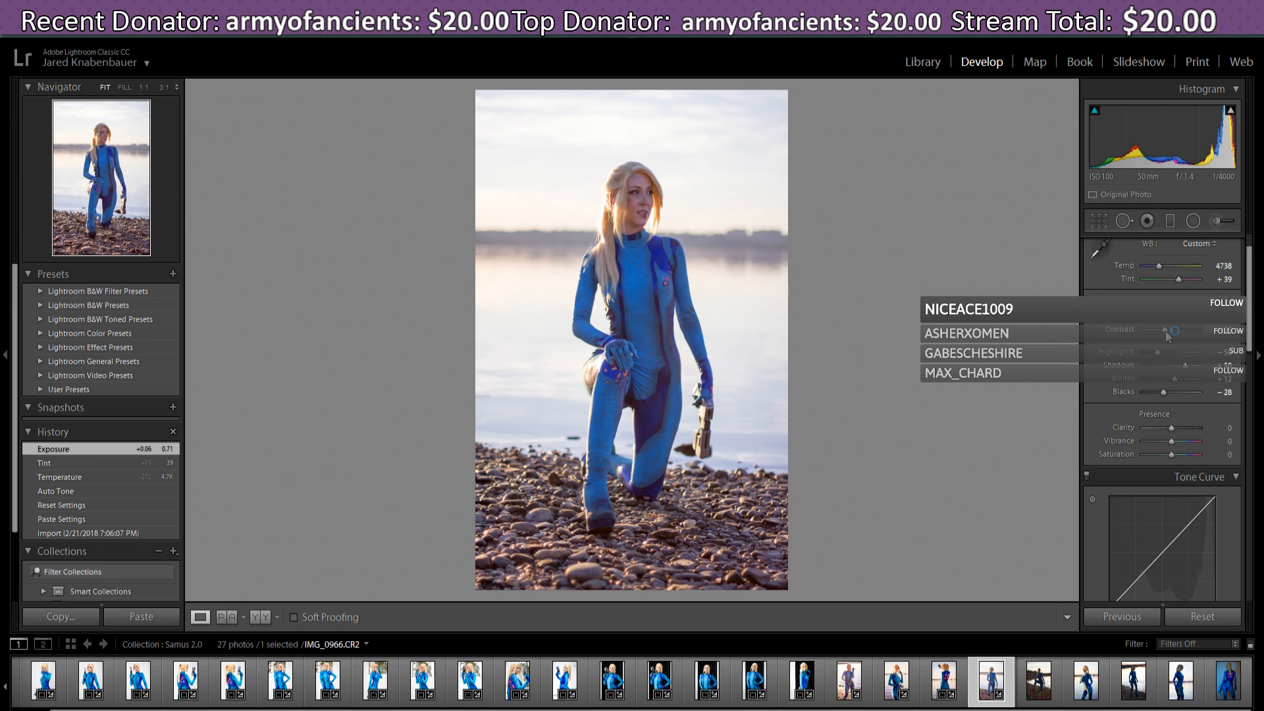
left_click_drag(1166, 332, 1168, 340)
left_click_drag(1168, 340, 1176, 342)
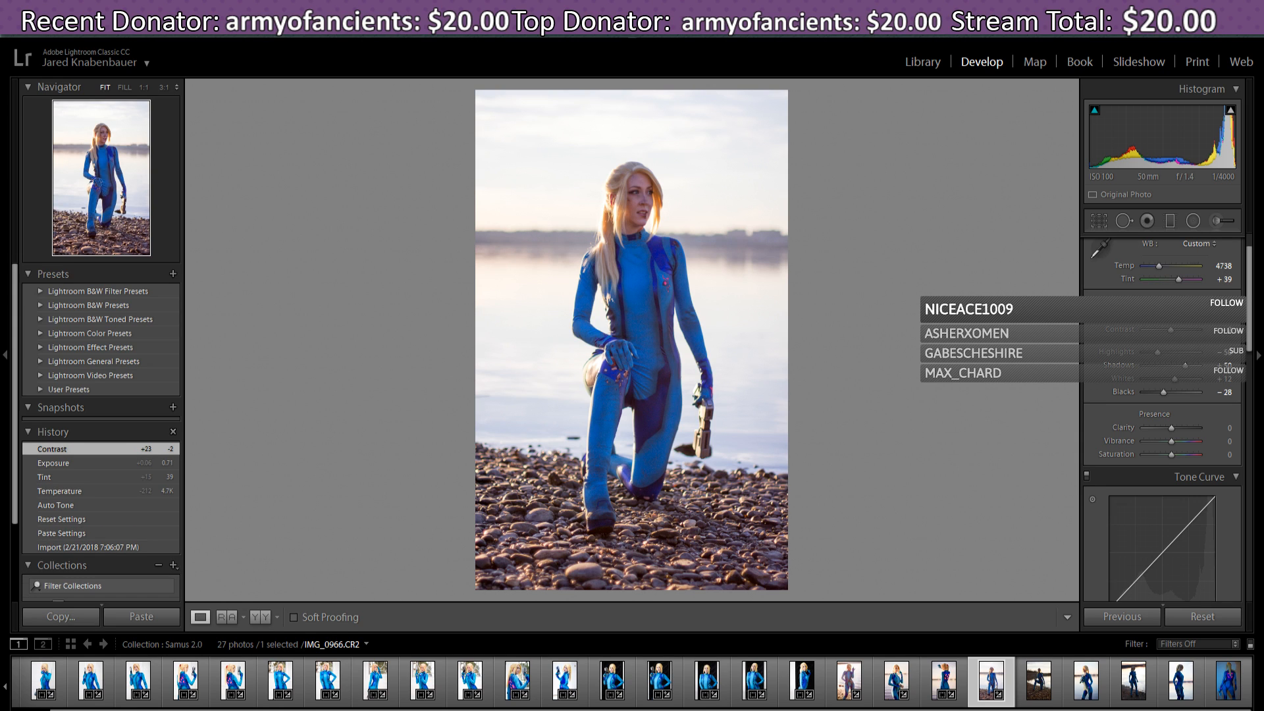
- Turn off Windows night light in Action Center so colours show true, then switch windows
key("super+a")
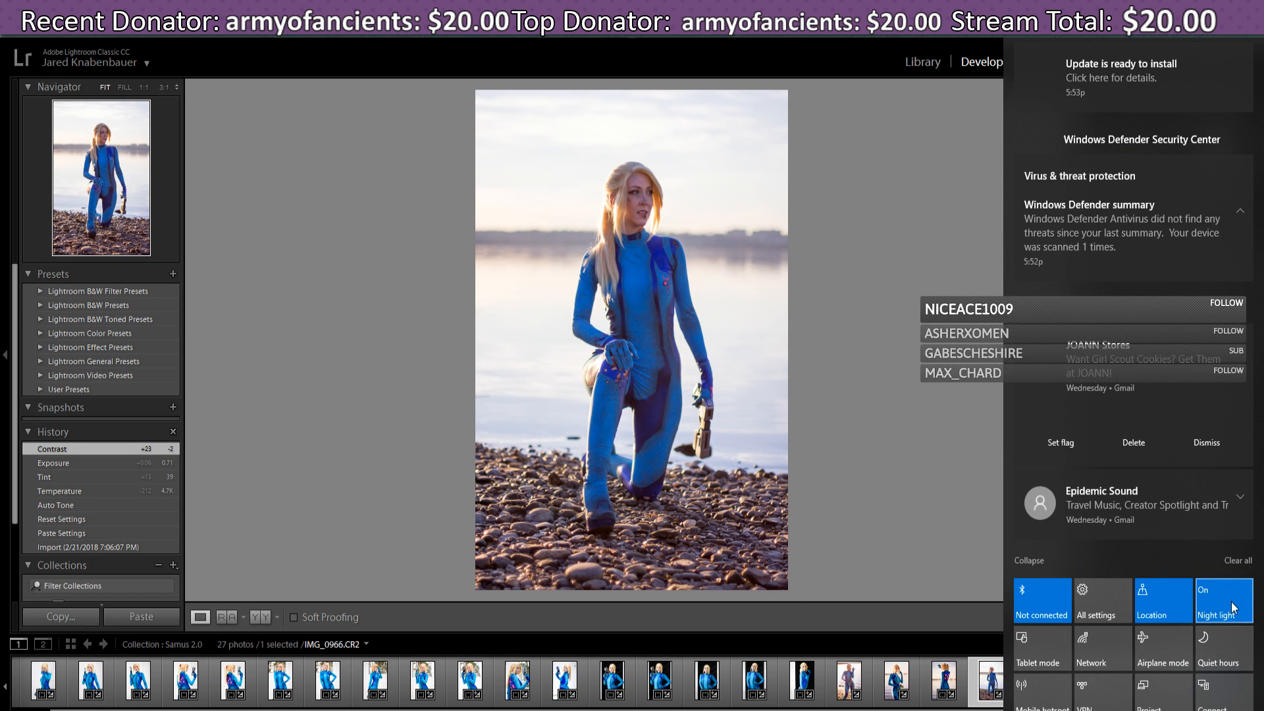
left_click(1234, 610)
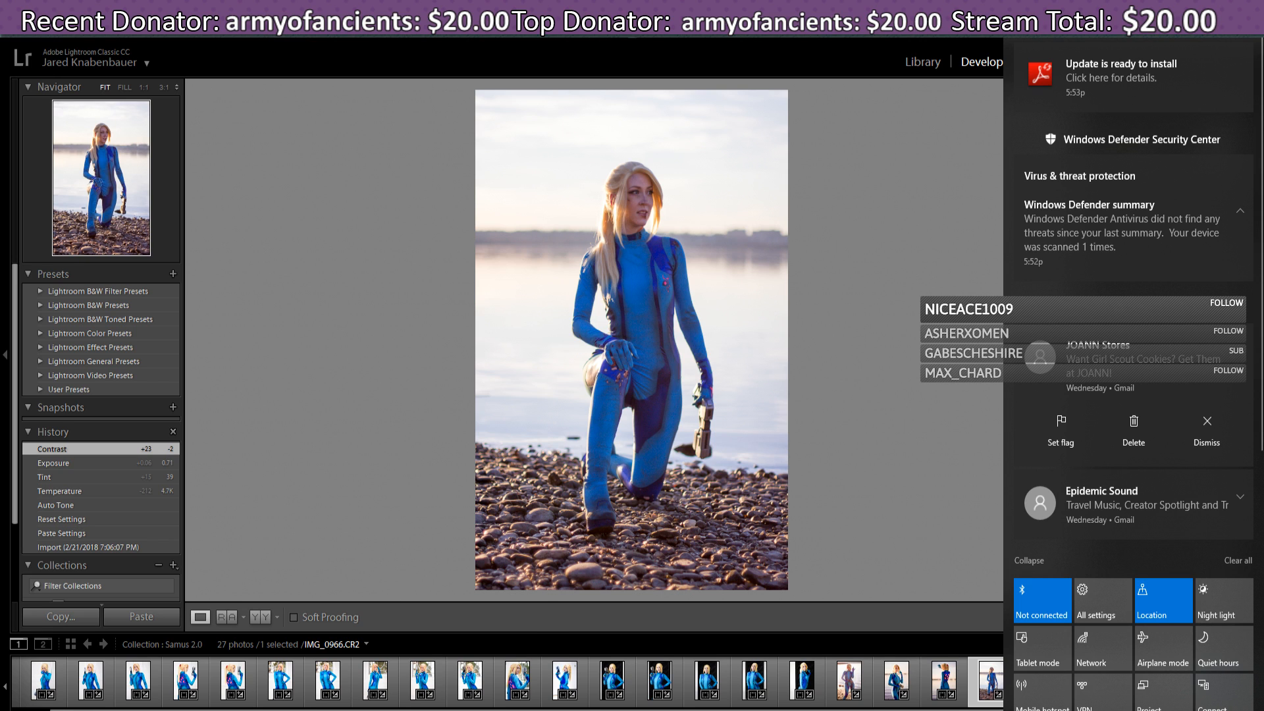
key("alt+Tab")
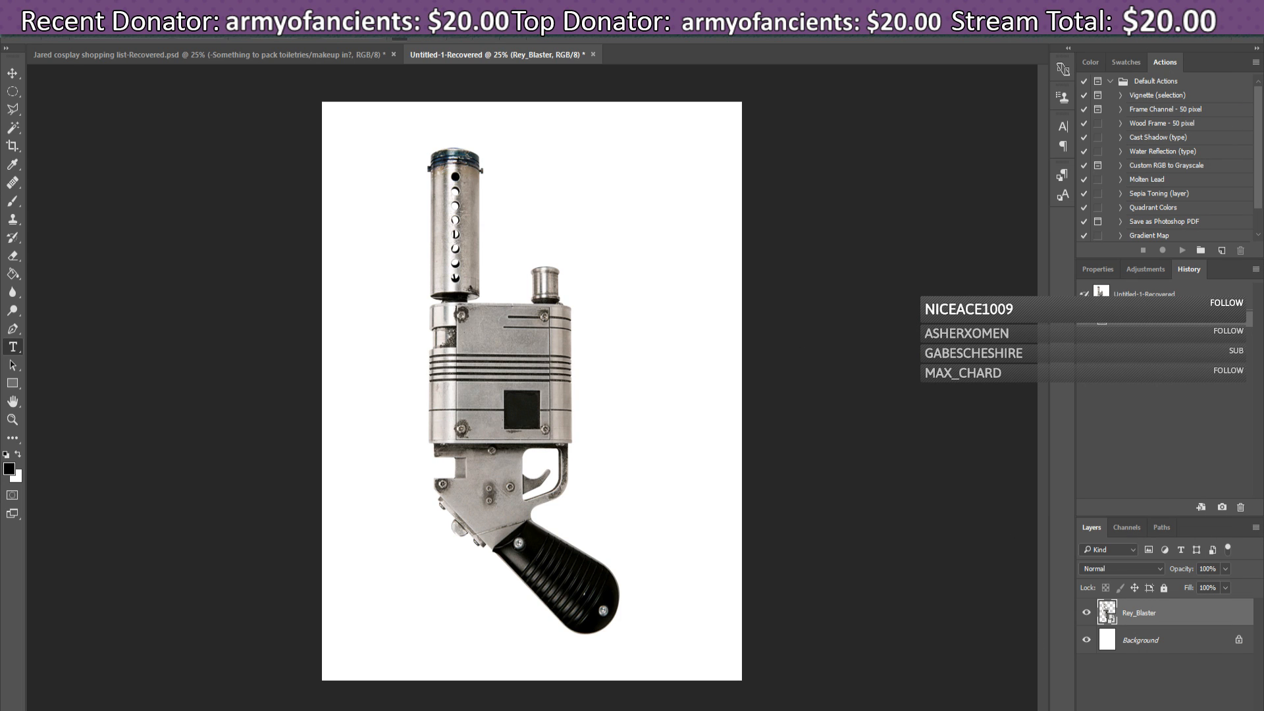
- Switch from Photoshop back to Lightroom's Develop view of IMG_0966.CR2
key("alt+Tab")
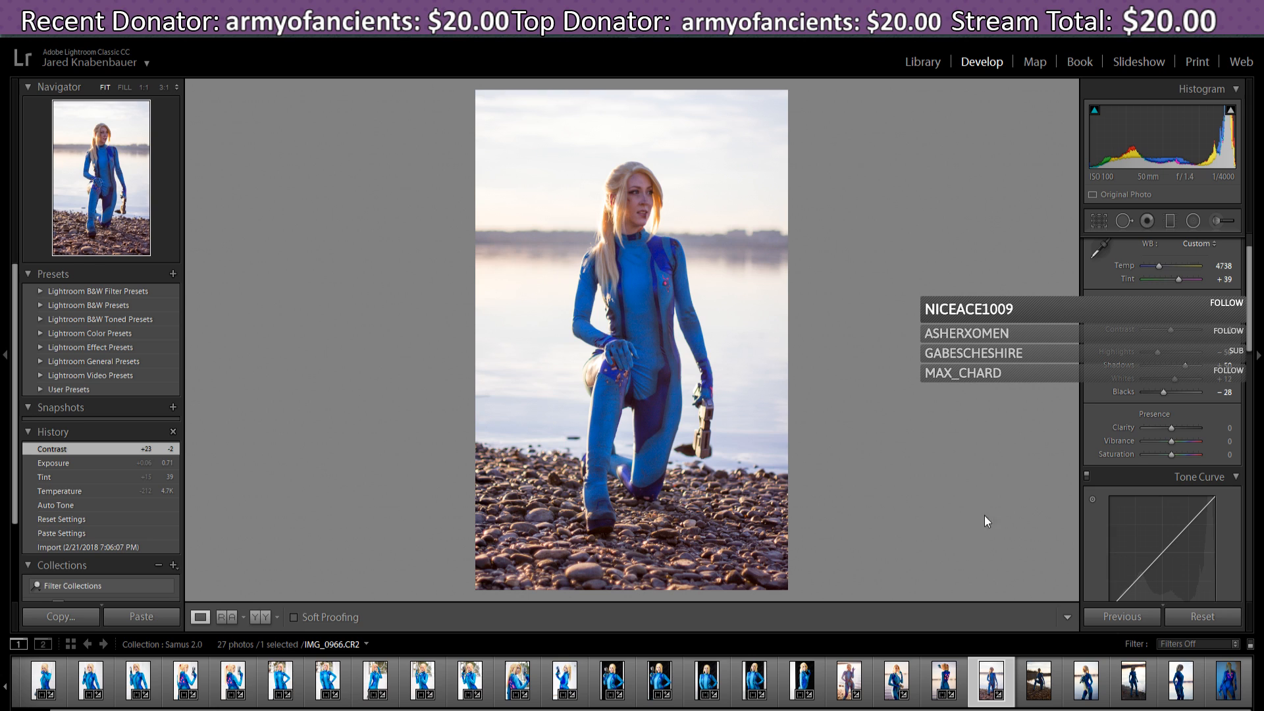
- Warm the white balance to Temp 5333, keep Tint at +39, and drop Contrast to −12
scroll(1250, 316, "up", 2)
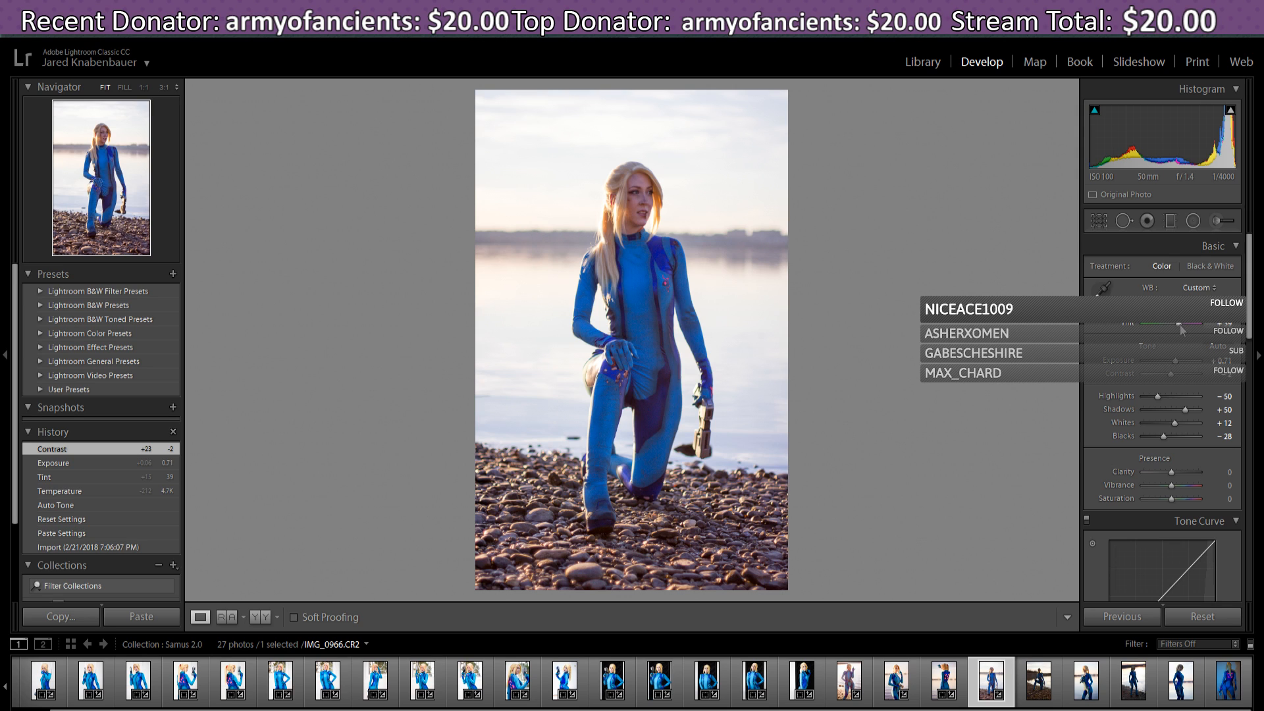
left_click_drag(1183, 331, 1180, 331)
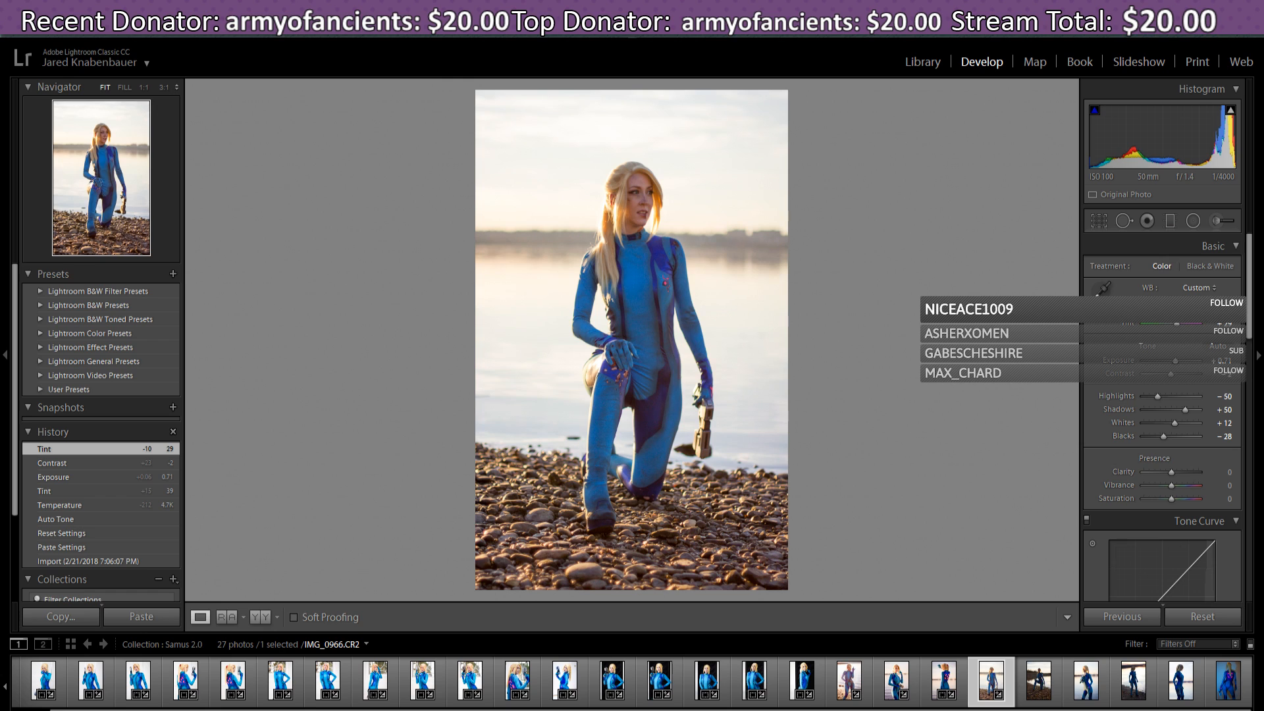
left_click_drag(1174, 313, 1181, 331)
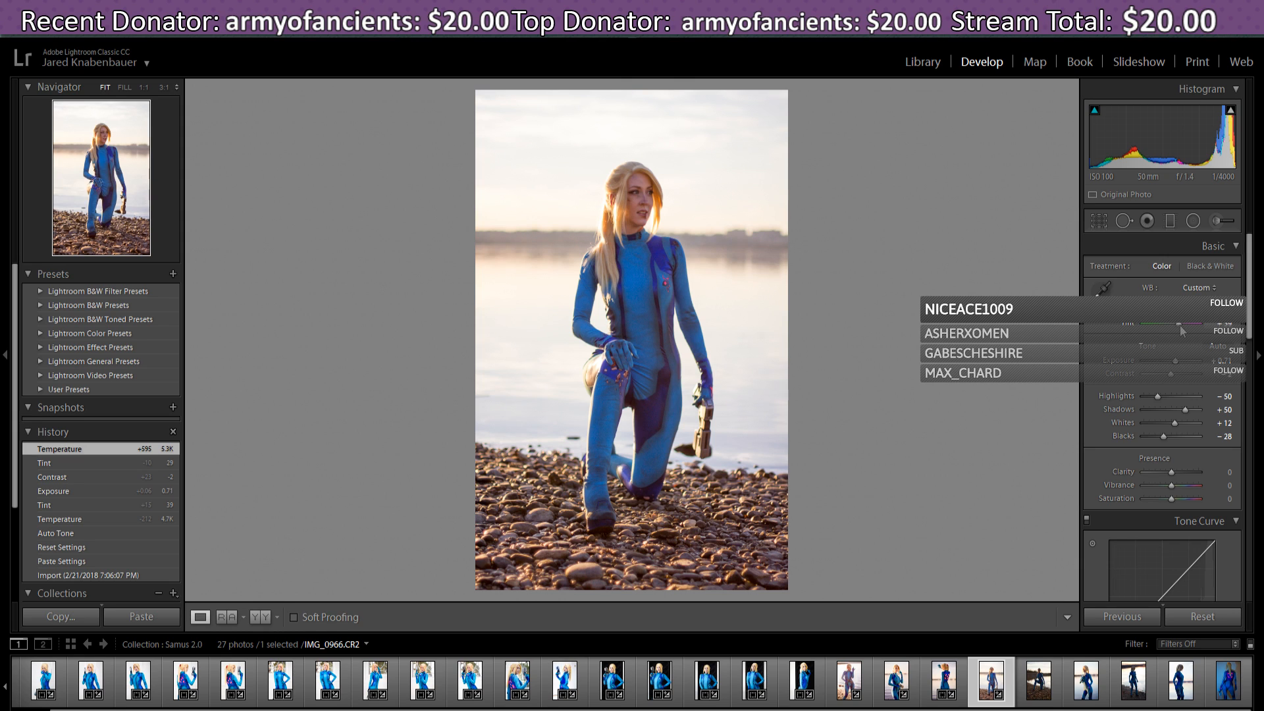
left_click_drag(1181, 326, 1181, 326)
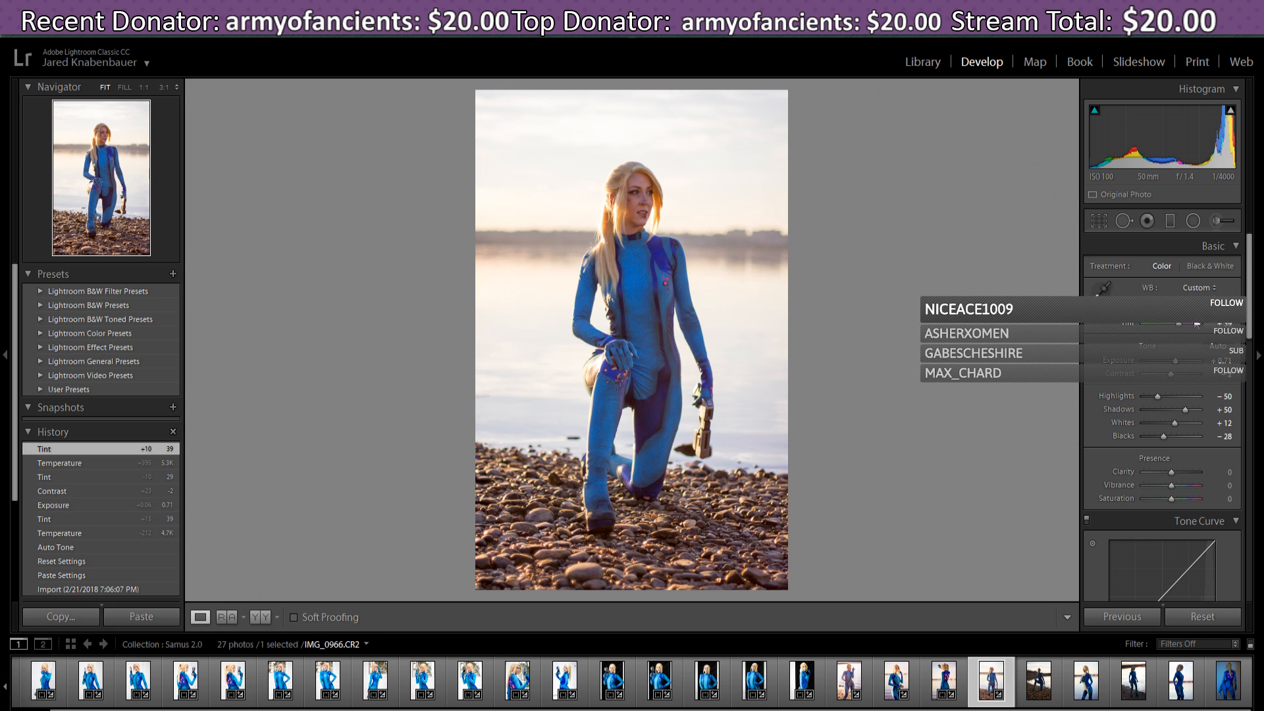
scroll(1251, 314, "down", 1)
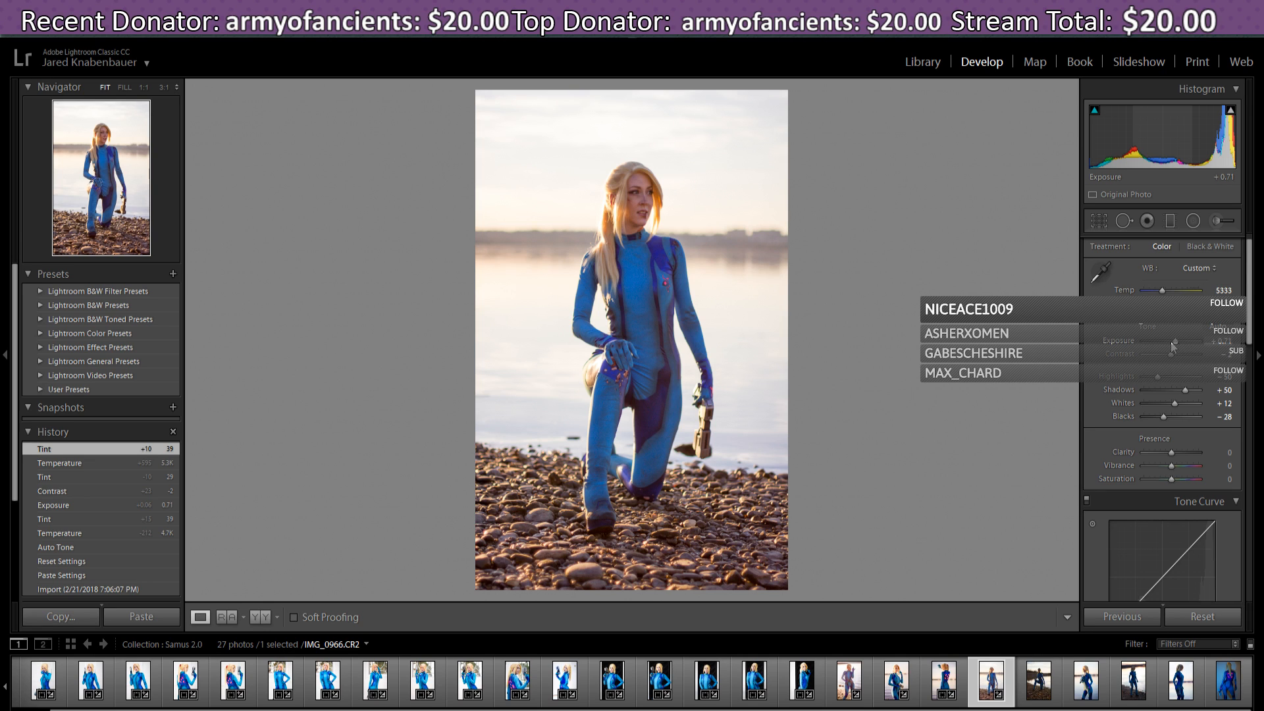
mouse_move(1171, 356)
left_mouse_down()
mouse_move(1155, 358)
mouse_move(1171, 365)
left_mouse_up()
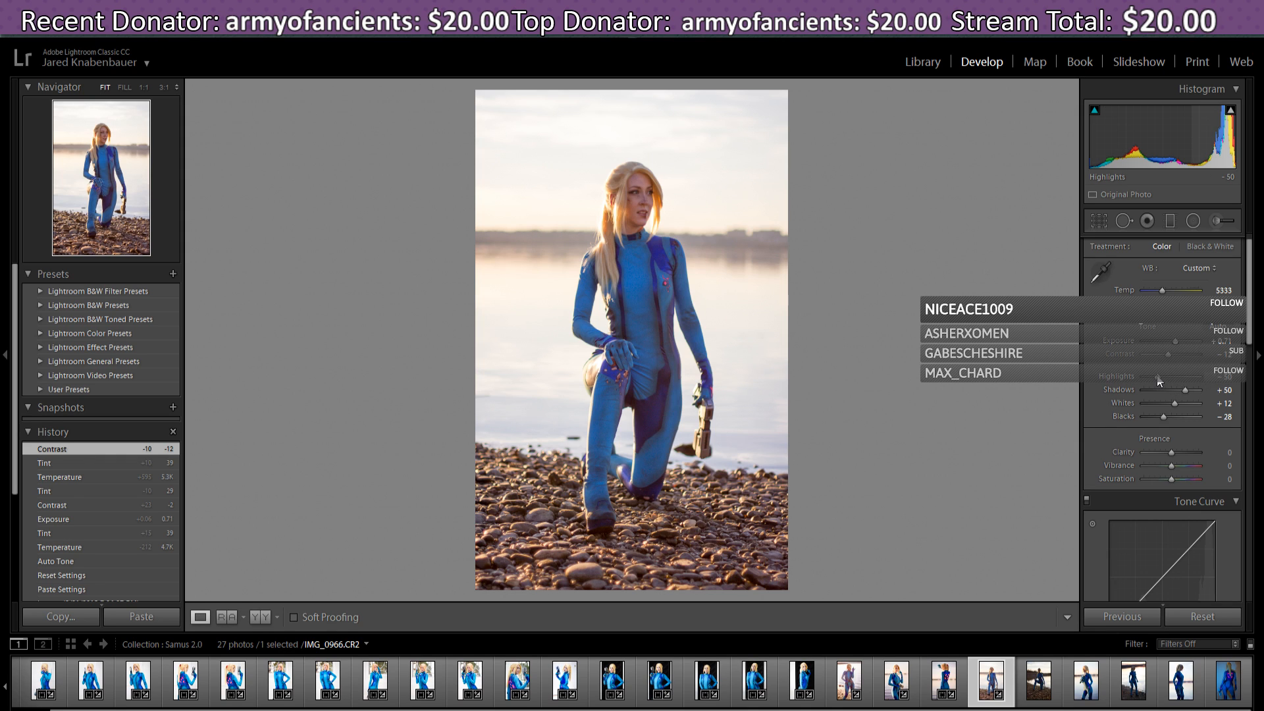
- Try a tighter crop on the kneeling shot, then reset to the full frame and exit Crop
left_click(1098, 222)
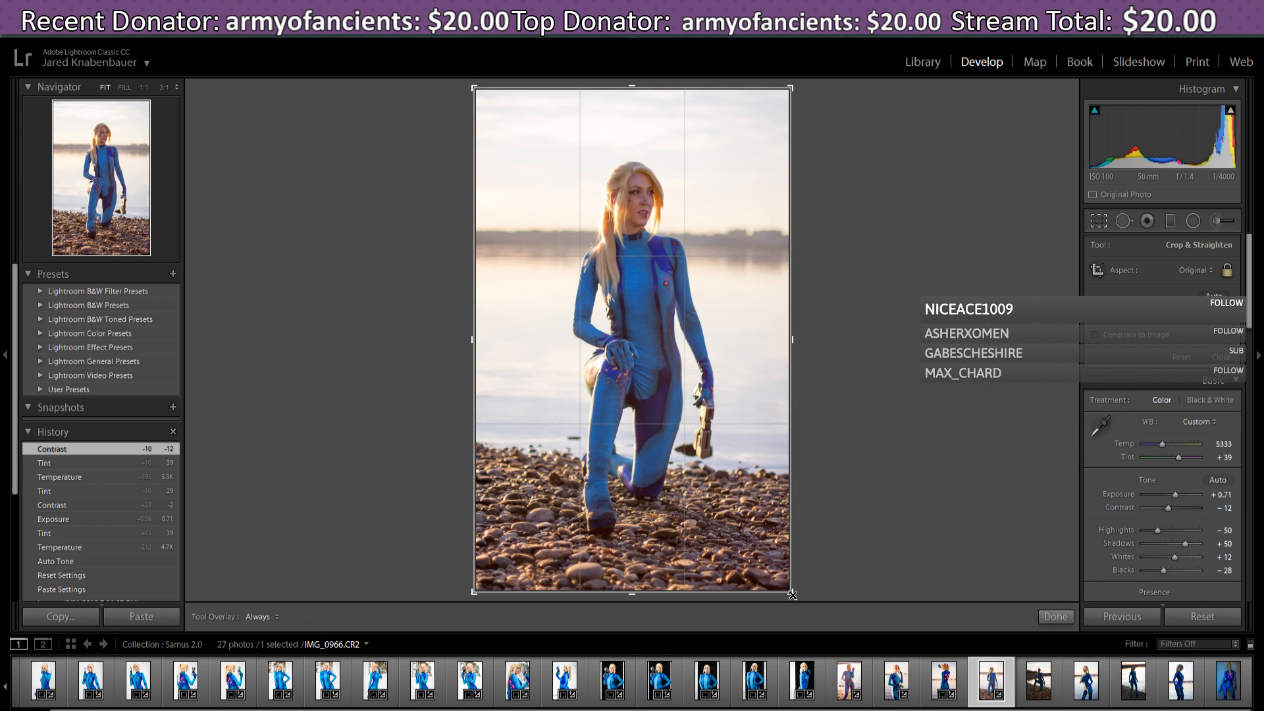
left_click_drag(792, 594, 782, 592)
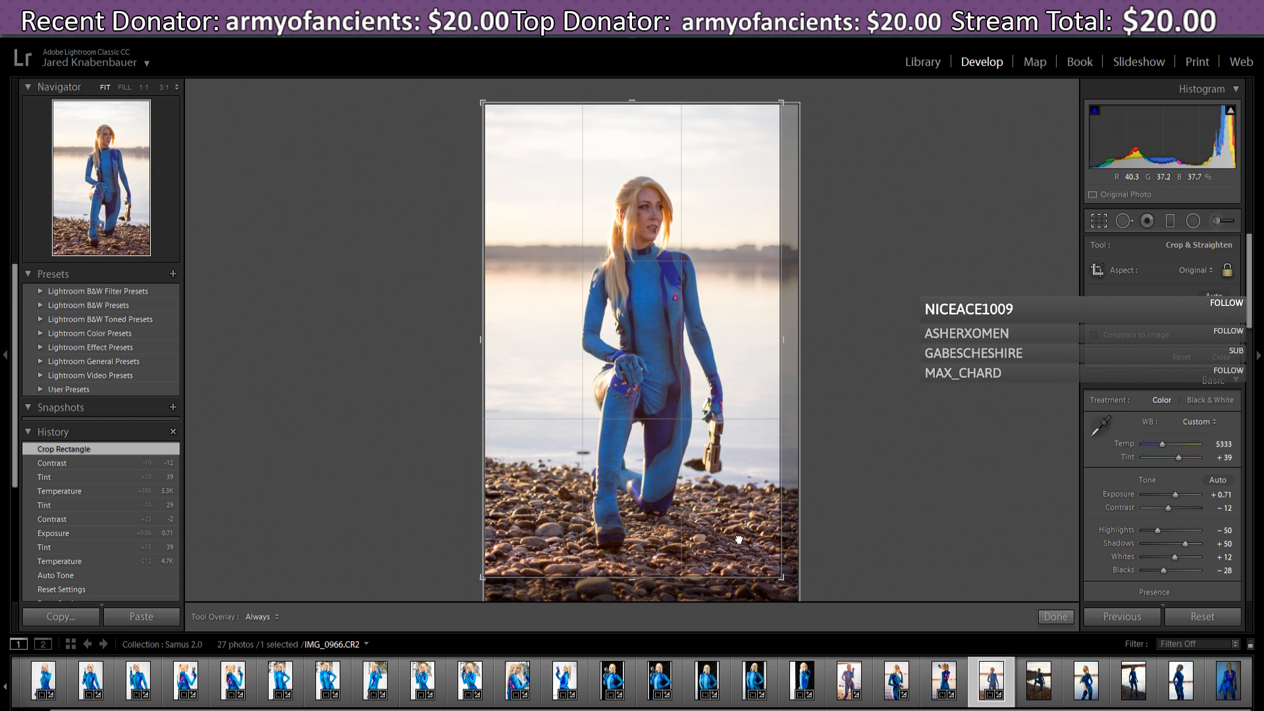
left_click_drag(740, 540, 713, 527)
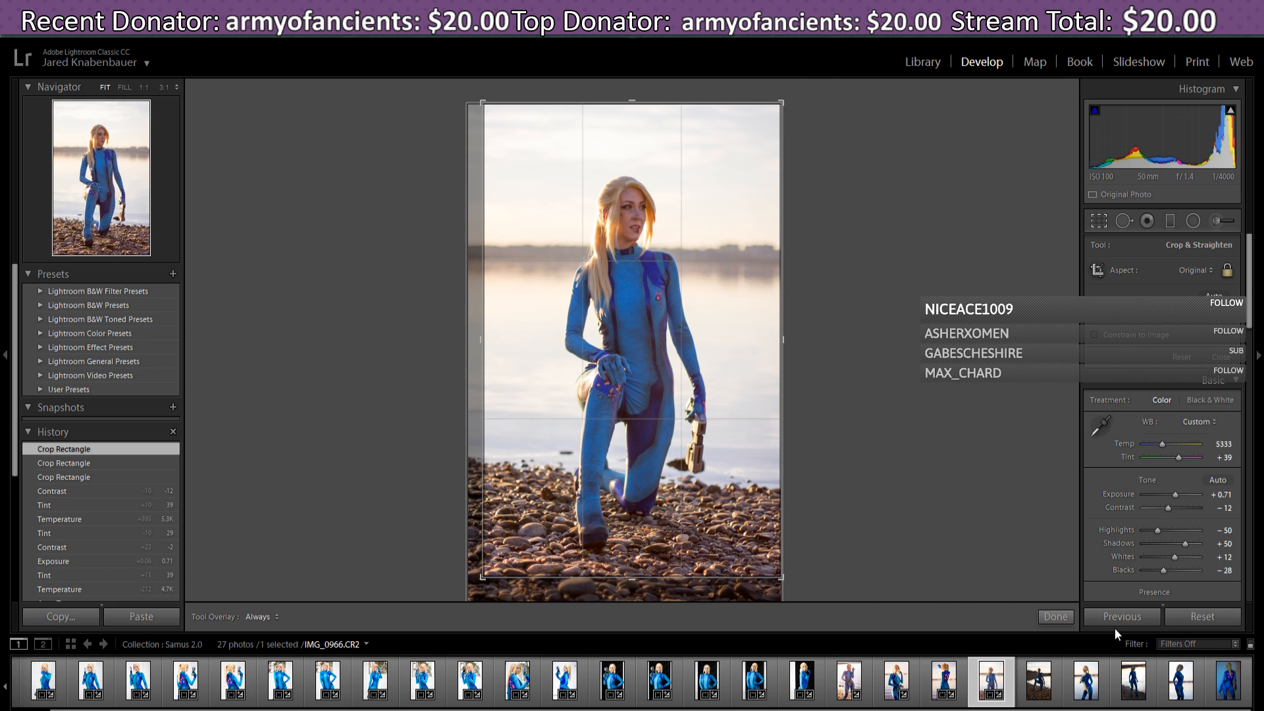
left_click(1182, 358)
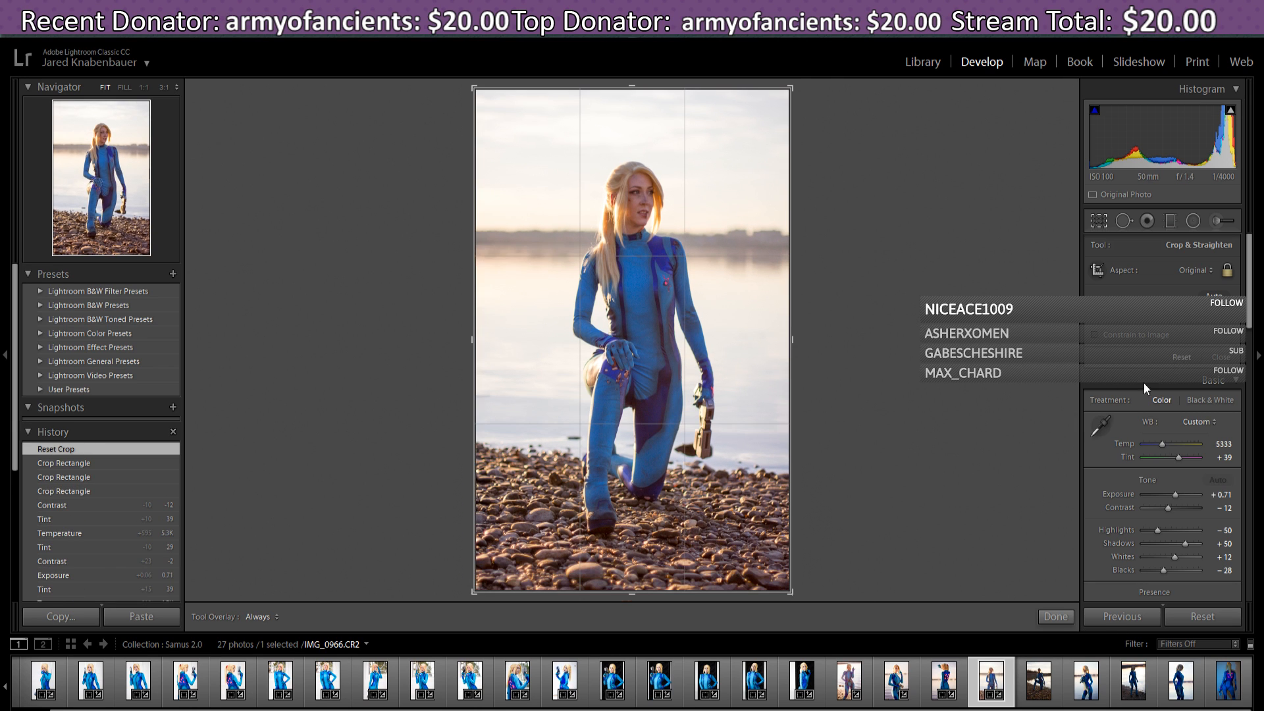
left_click(1055, 617)
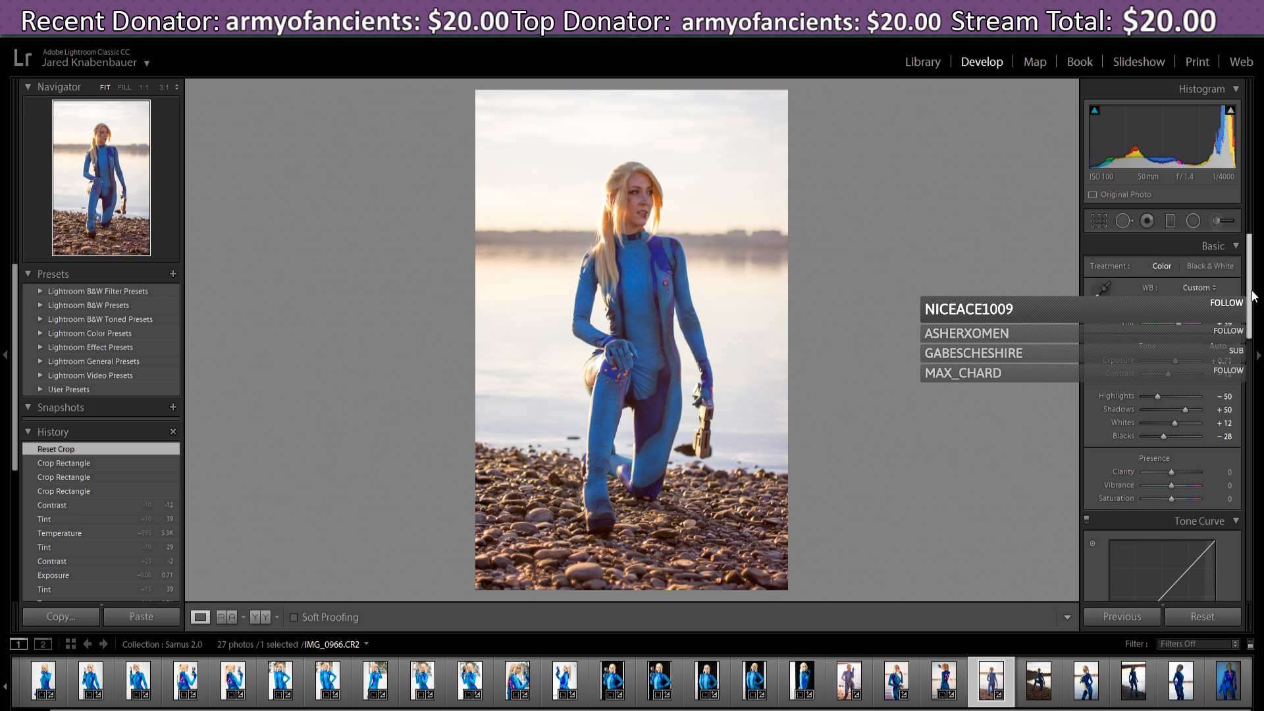
- Set Shadows to +52, Whites to −50 and Blacks to −17 in the Basic panel
left_click_drag(1253, 293, 1252, 312)
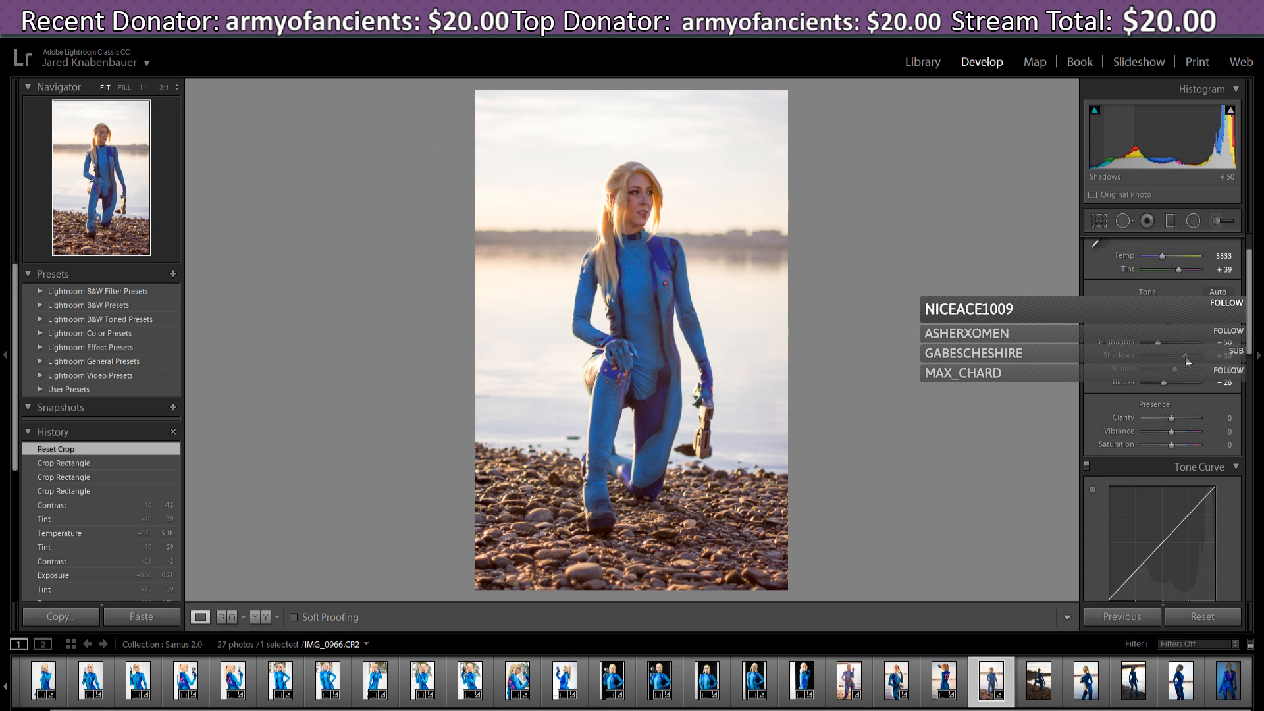
left_click_drag(1187, 360, 1167, 381)
mouse_move(1168, 380)
left_mouse_down()
mouse_move(1145, 389)
mouse_move(1172, 392)
mouse_move(1132, 390)
mouse_move(1166, 372)
left_mouse_up()
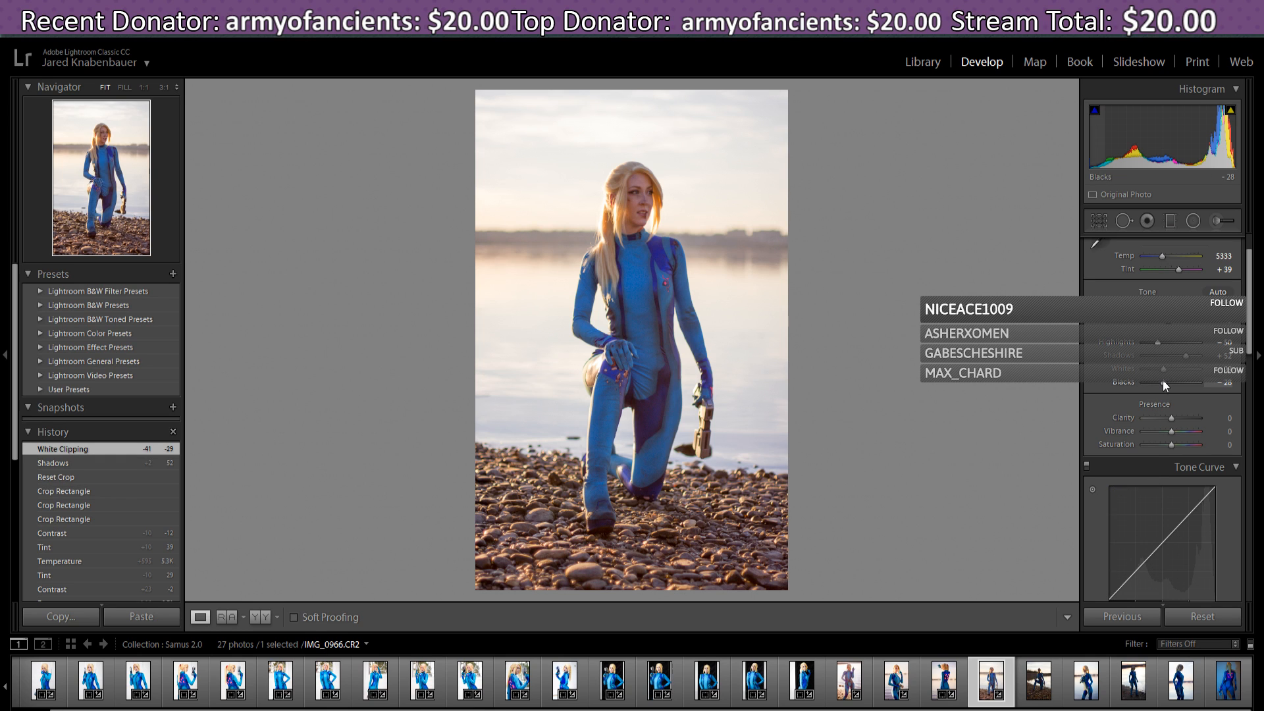
mouse_move(1164, 373)
left_mouse_down()
mouse_move(1161, 384)
mouse_move(1172, 381)
mouse_move(1155, 384)
mouse_move(1190, 398)
mouse_move(1147, 393)
mouse_move(1168, 396)
left_mouse_up()
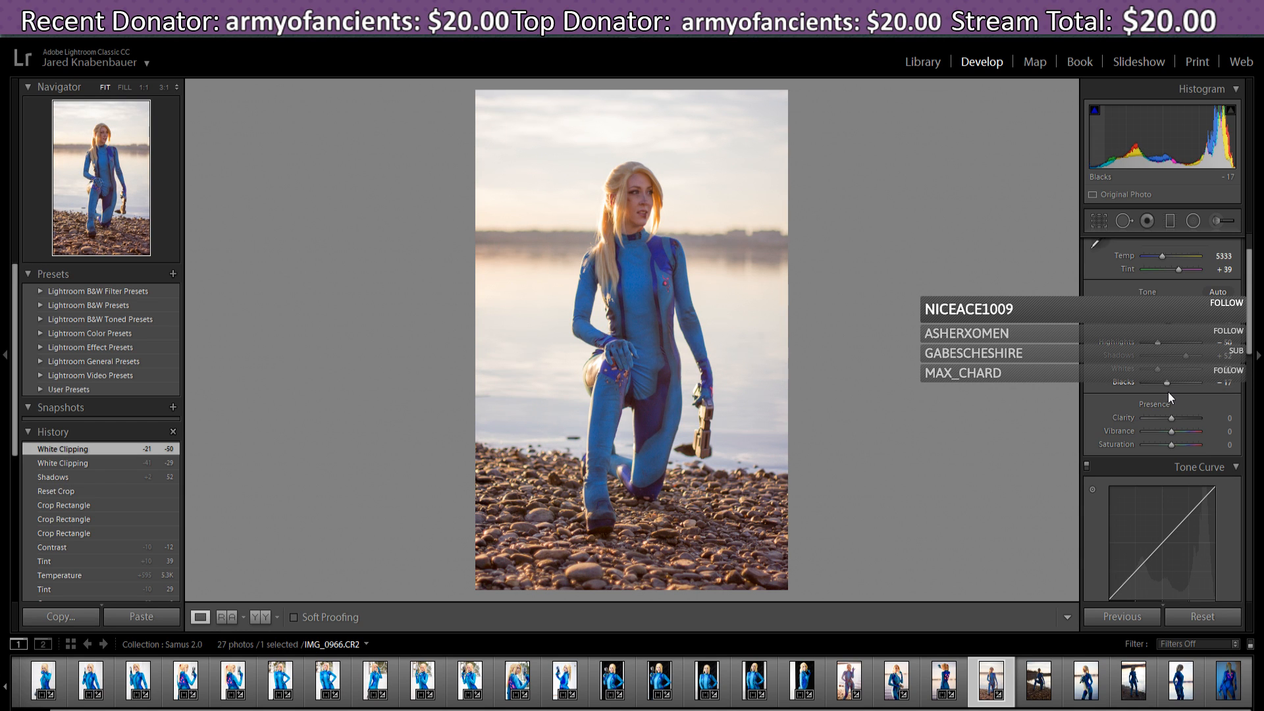
left_click_drag(1248, 337, 1247, 359)
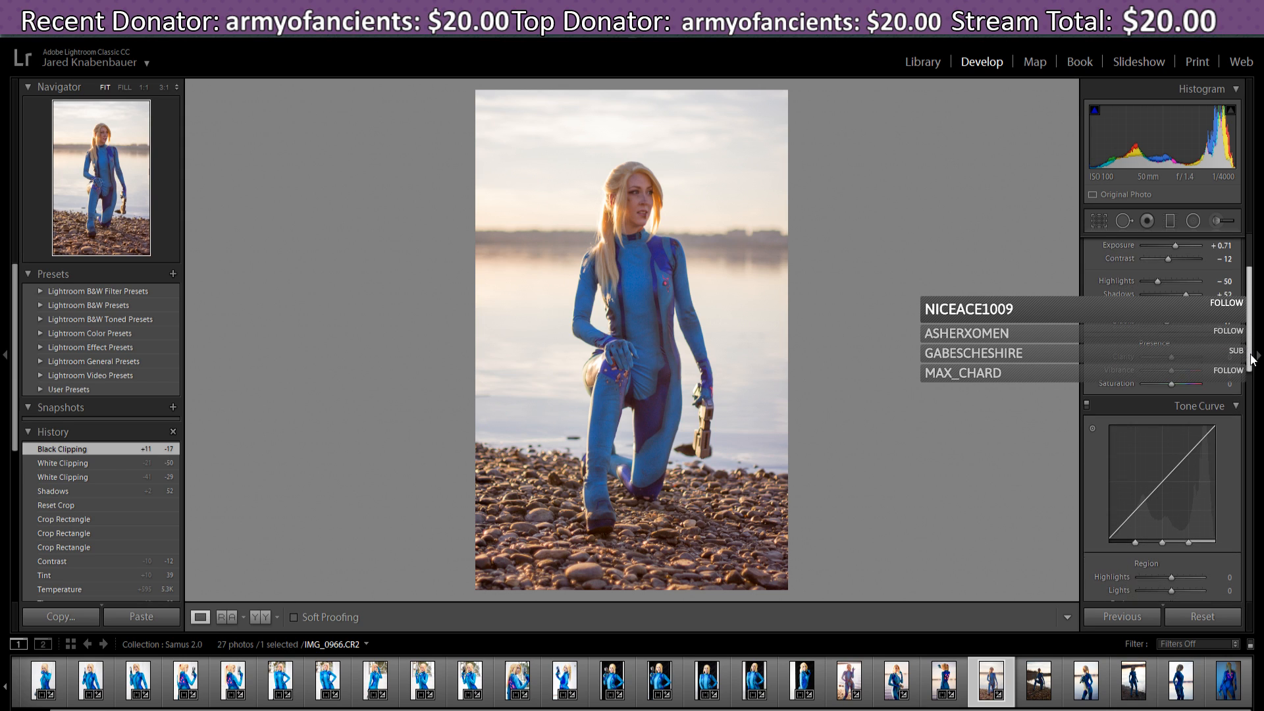
- Set Vibrance to +10 and, after testing the extremes, settle Clarity at +10
mouse_move(1171, 373)
left_mouse_down()
mouse_move(1210, 385)
mouse_move(1175, 385)
left_mouse_up()
left_click_drag(1175, 384, 1175, 374)
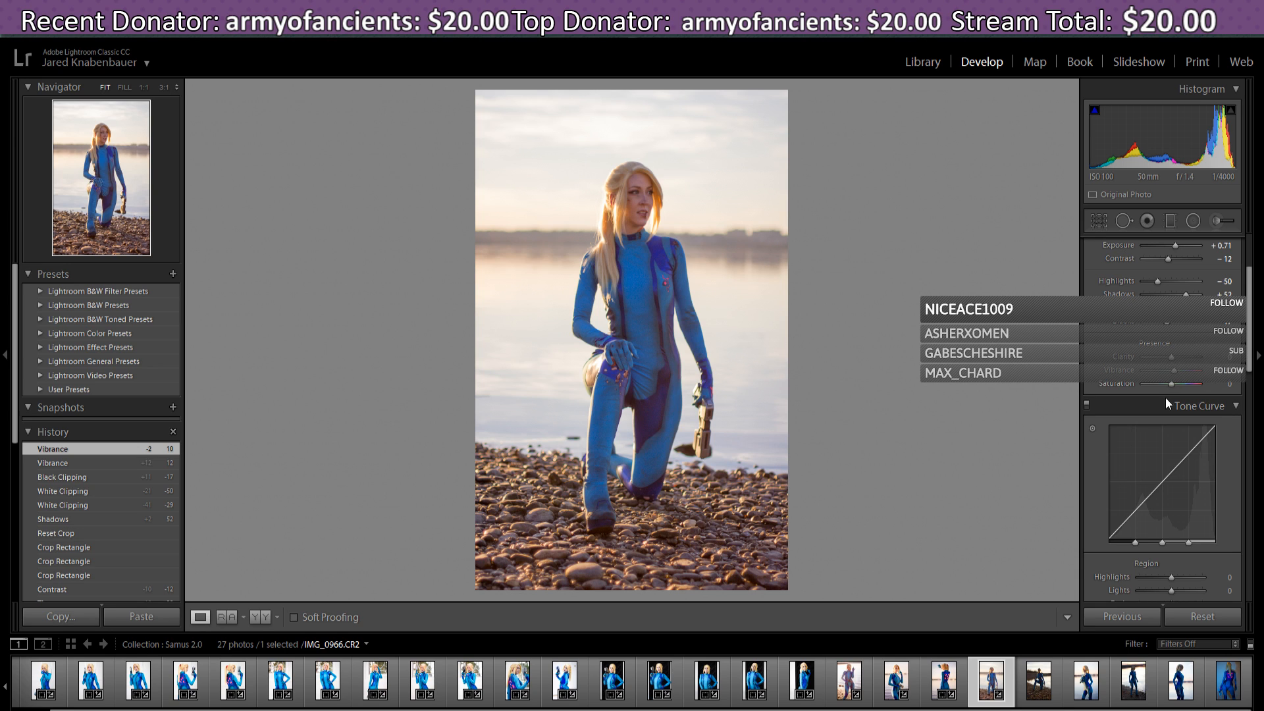
left_click_drag(1174, 363, 1185, 364)
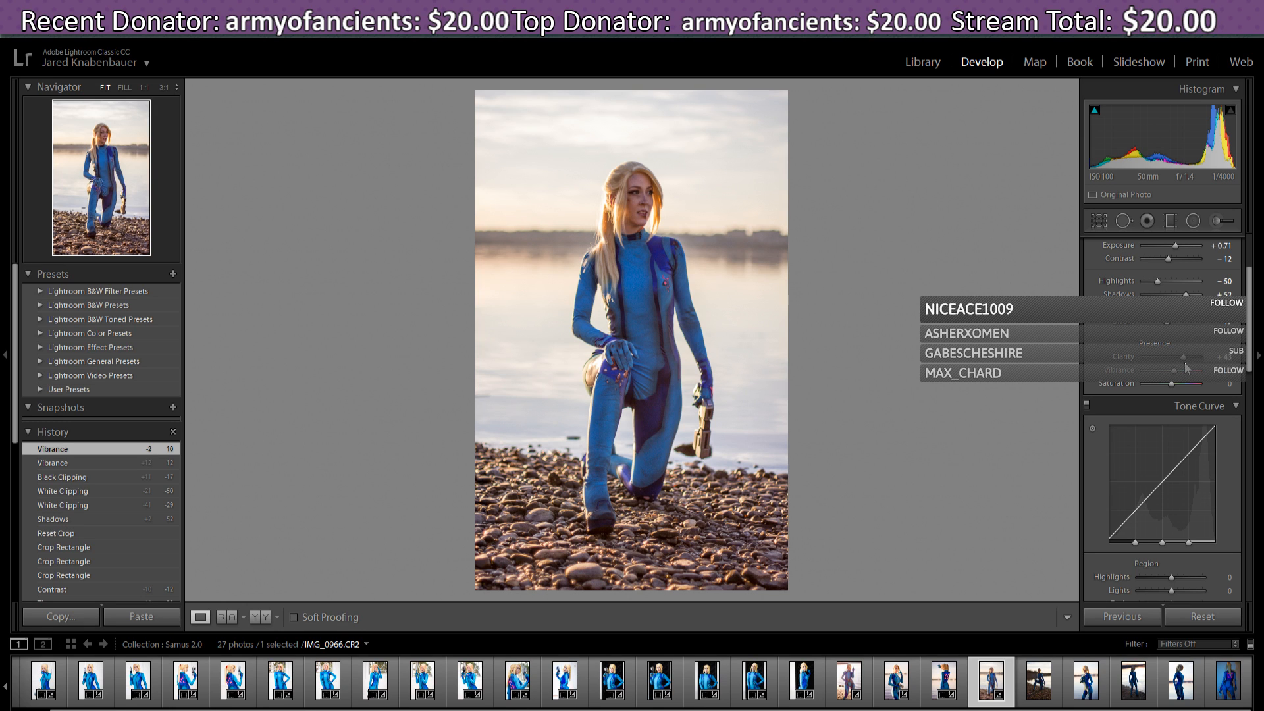
mouse_move(1187, 367)
left_mouse_down()
mouse_move(1144, 370)
mouse_move(1204, 358)
left_mouse_up()
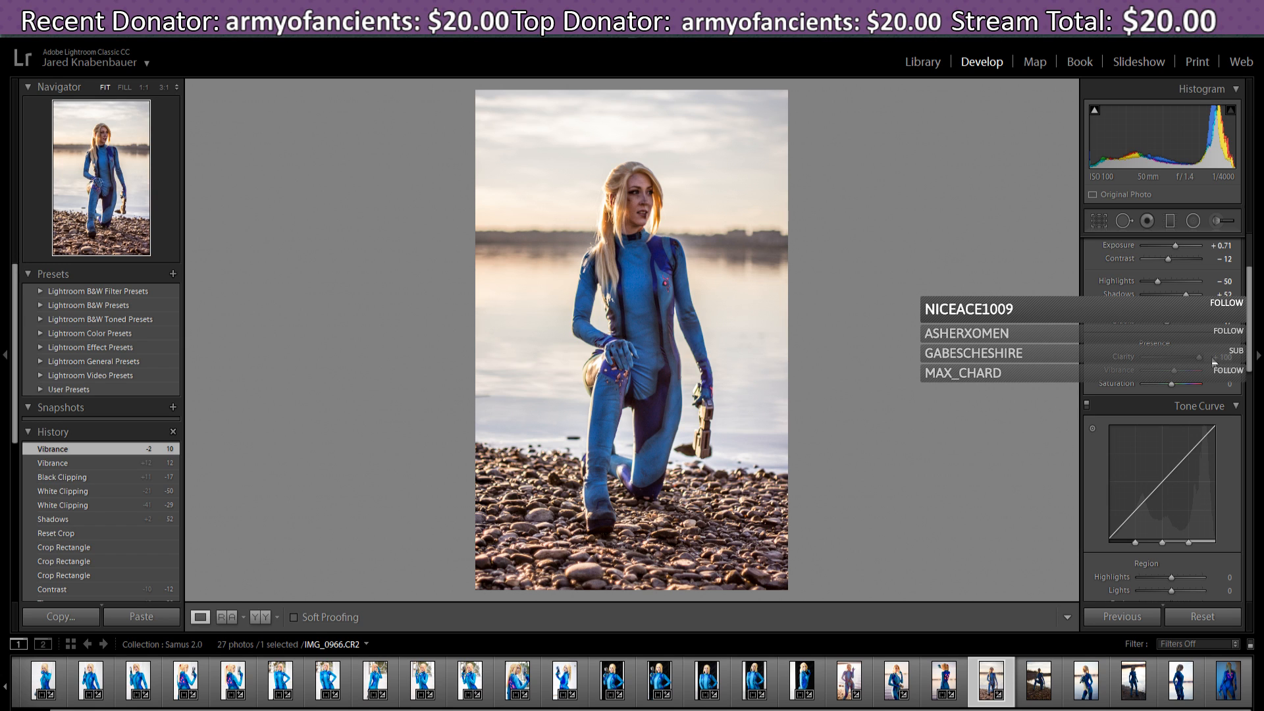
left_click_drag(1200, 358, 1178, 362)
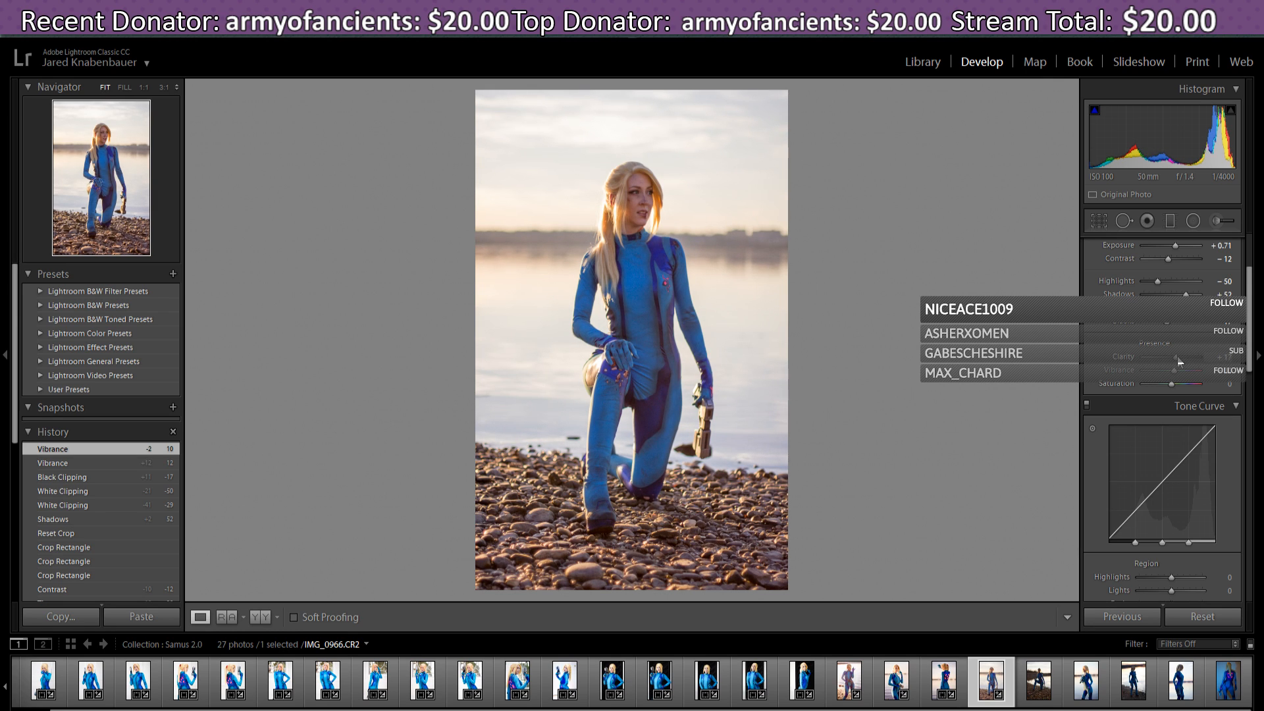
left_click_drag(1179, 361, 1176, 362)
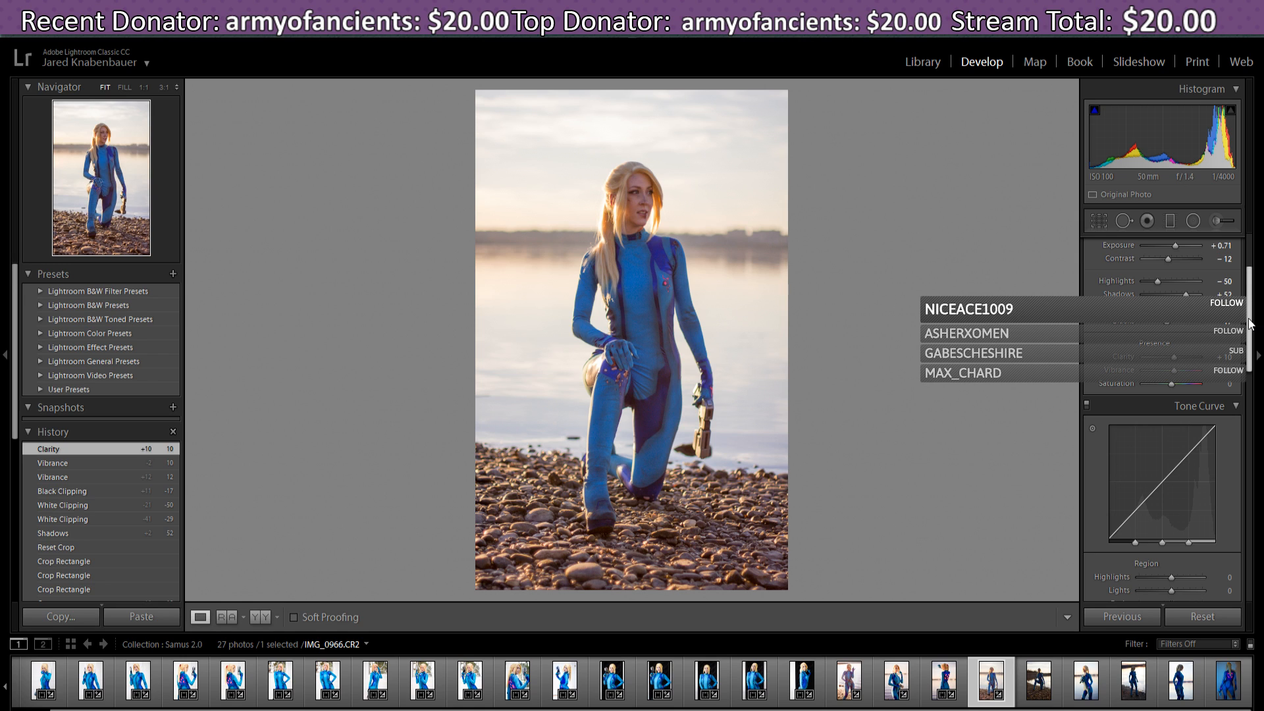
- Test higher and lower Saturation, then return it to 0
left_click_drag(1253, 324, 1257, 351)
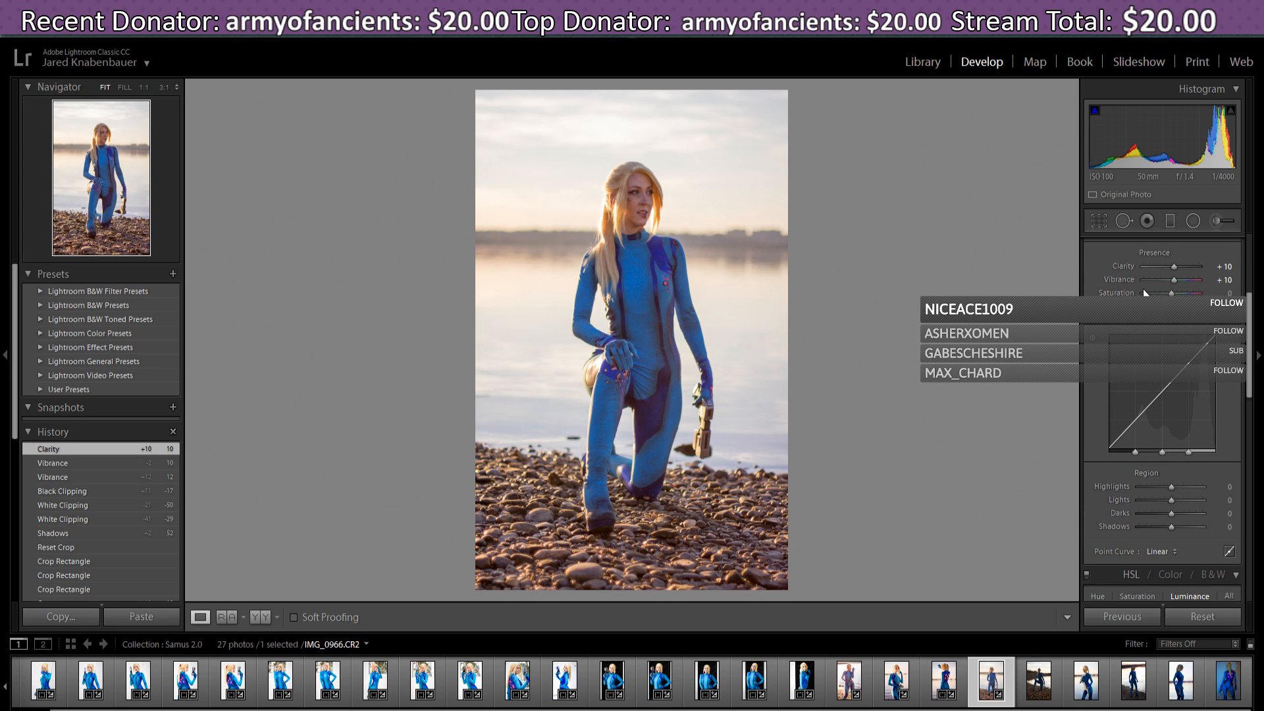
left_click_drag(1171, 292, 1184, 293)
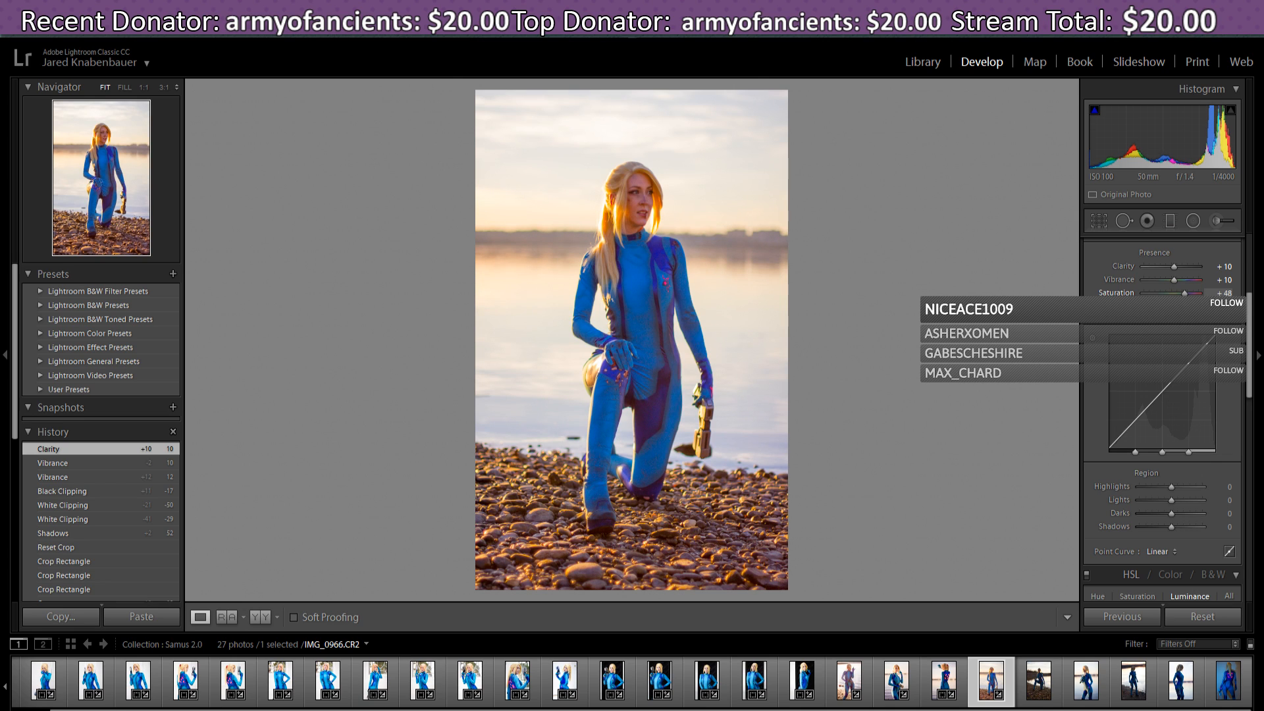
left_click_drag(1184, 292, 1164, 292)
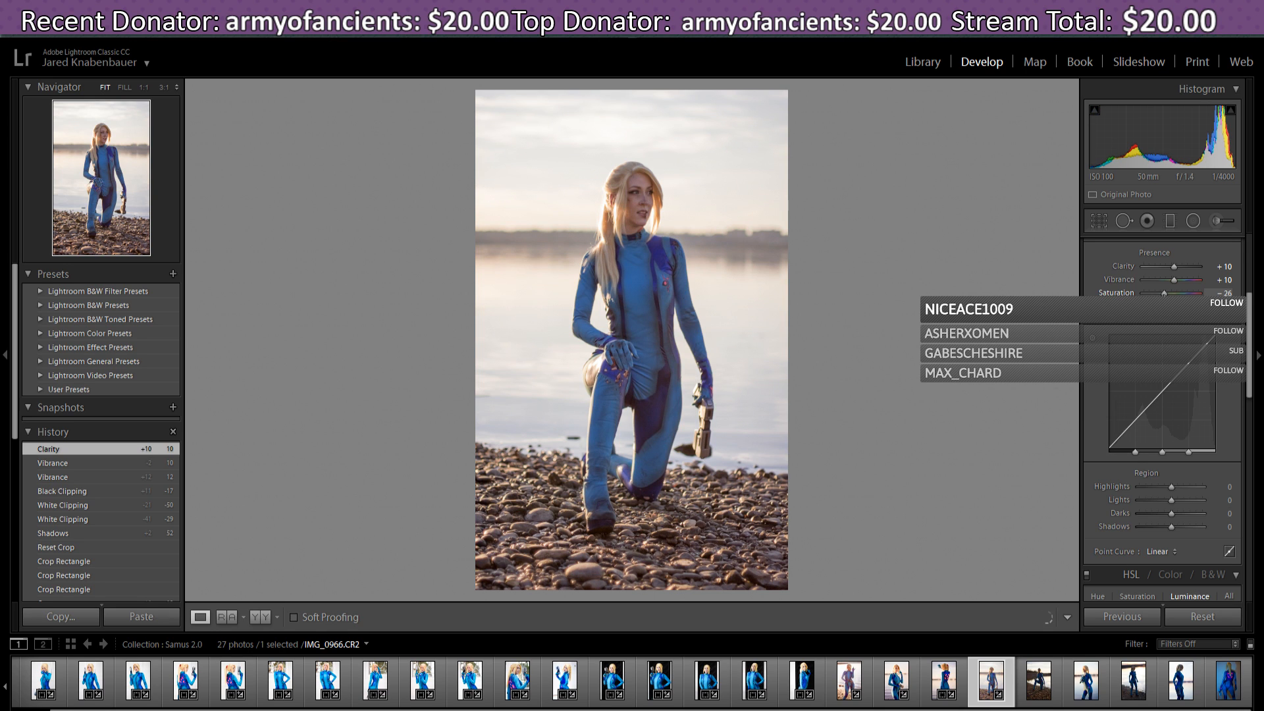
left_click_drag(1164, 292, 1171, 293)
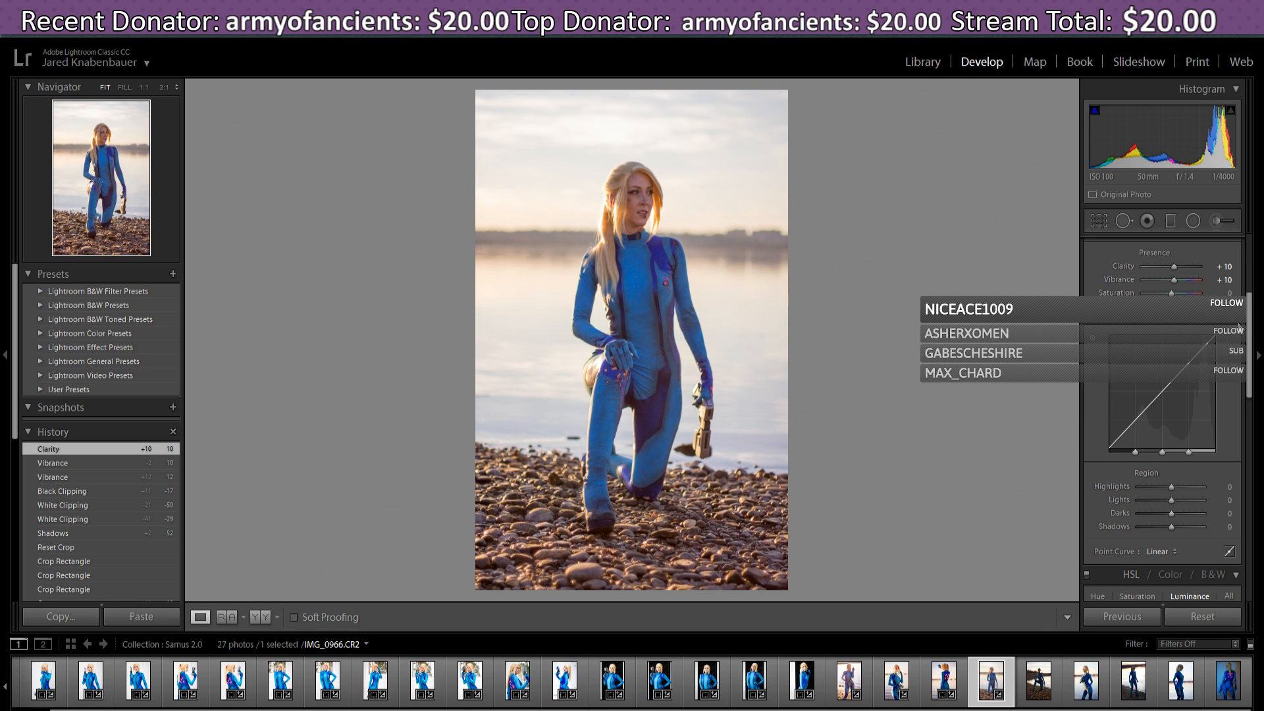
scroll(1128, 416, "down", 1)
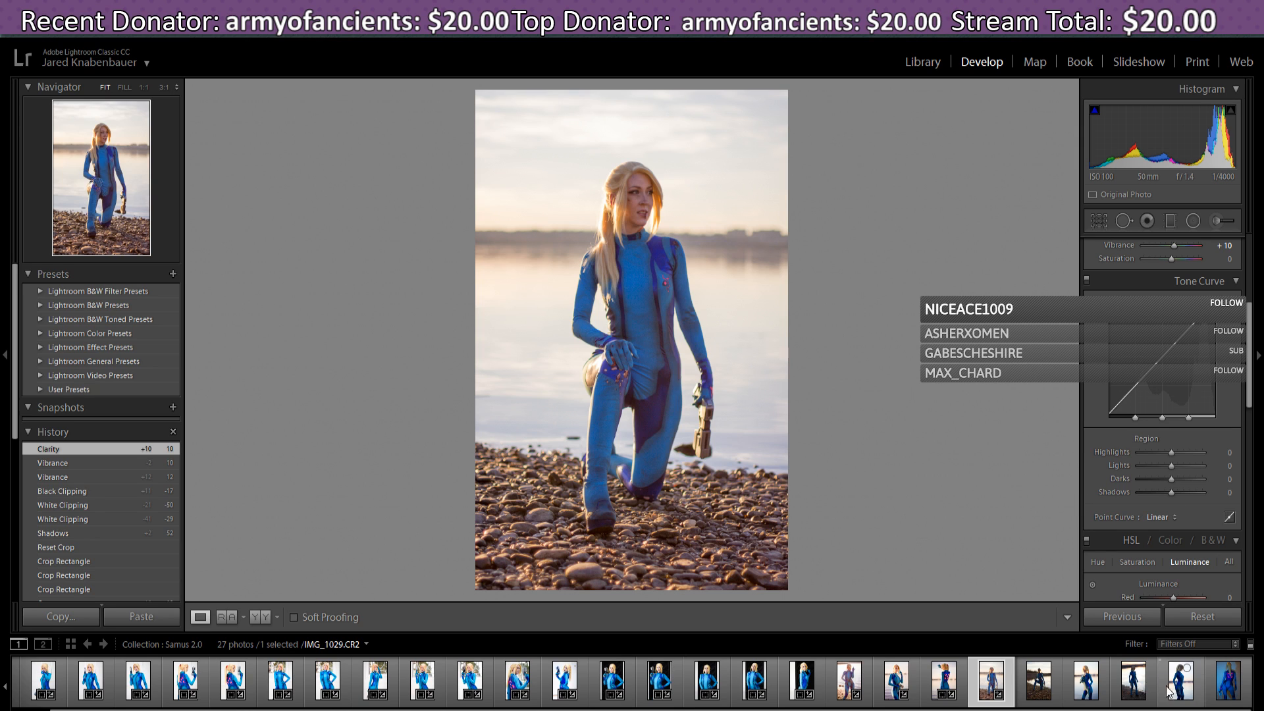
- Lift the tone curve's Darks region to +41
left_click(1201, 599)
left_click(1004, 410)
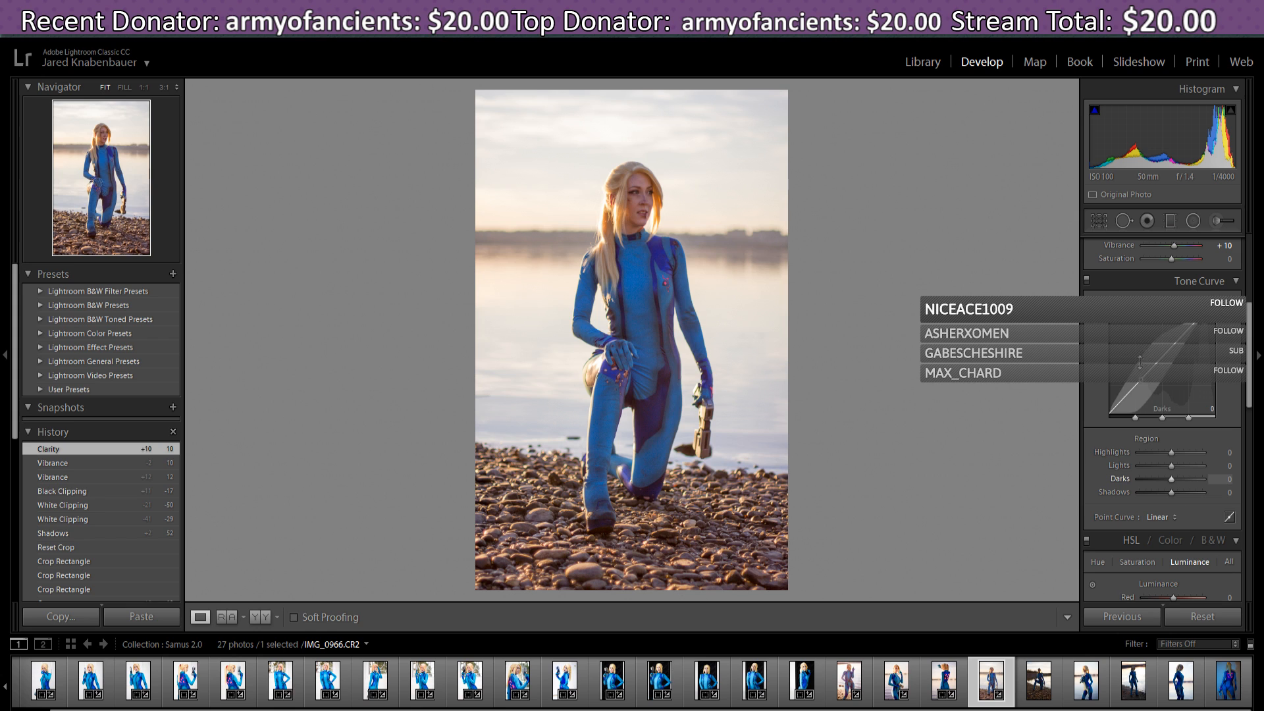
left_click_drag(1160, 363, 1161, 351)
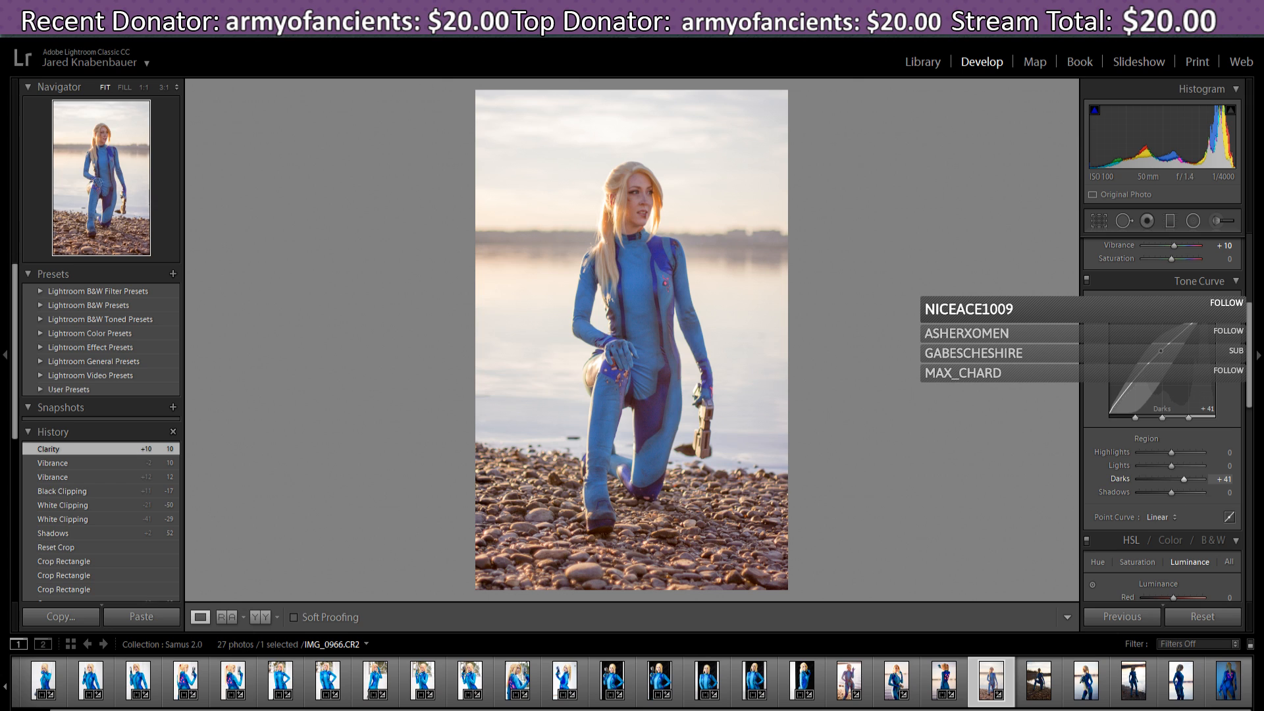
left_click_drag(1161, 351, 1161, 351)
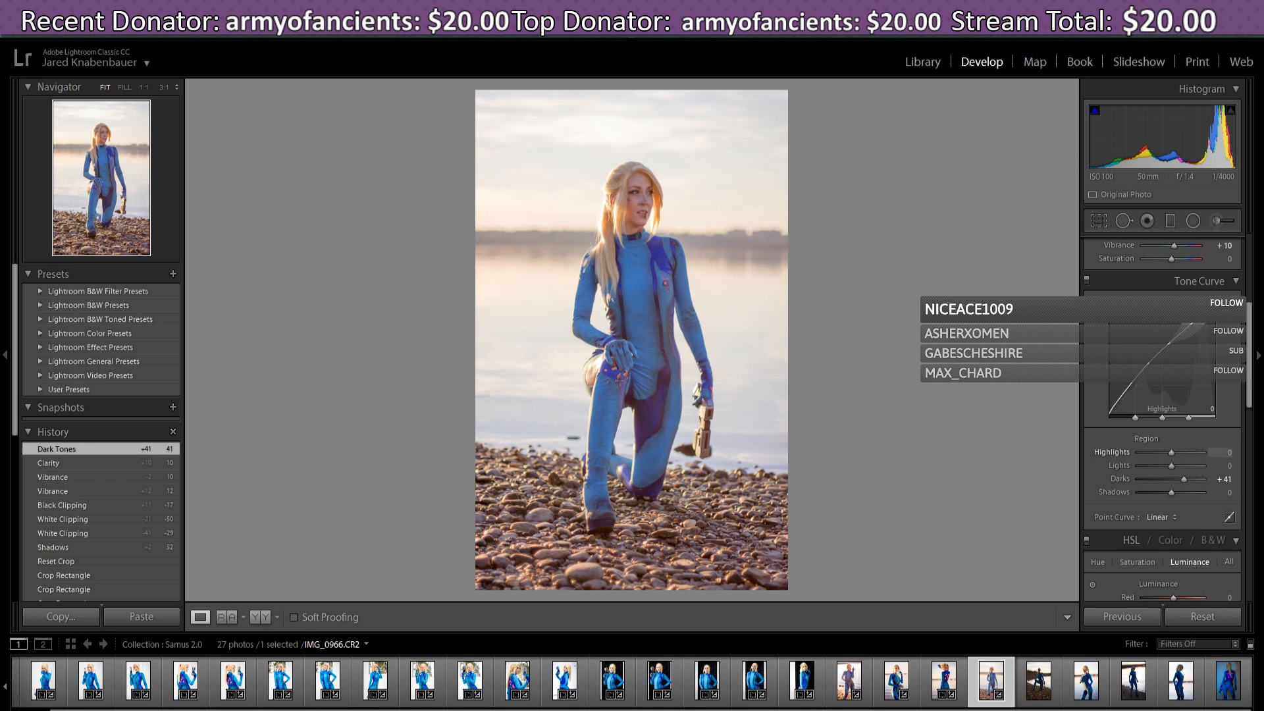
left_click_drag(1251, 360, 1261, 387)
left_click_drag(1261, 382, 1256, 408)
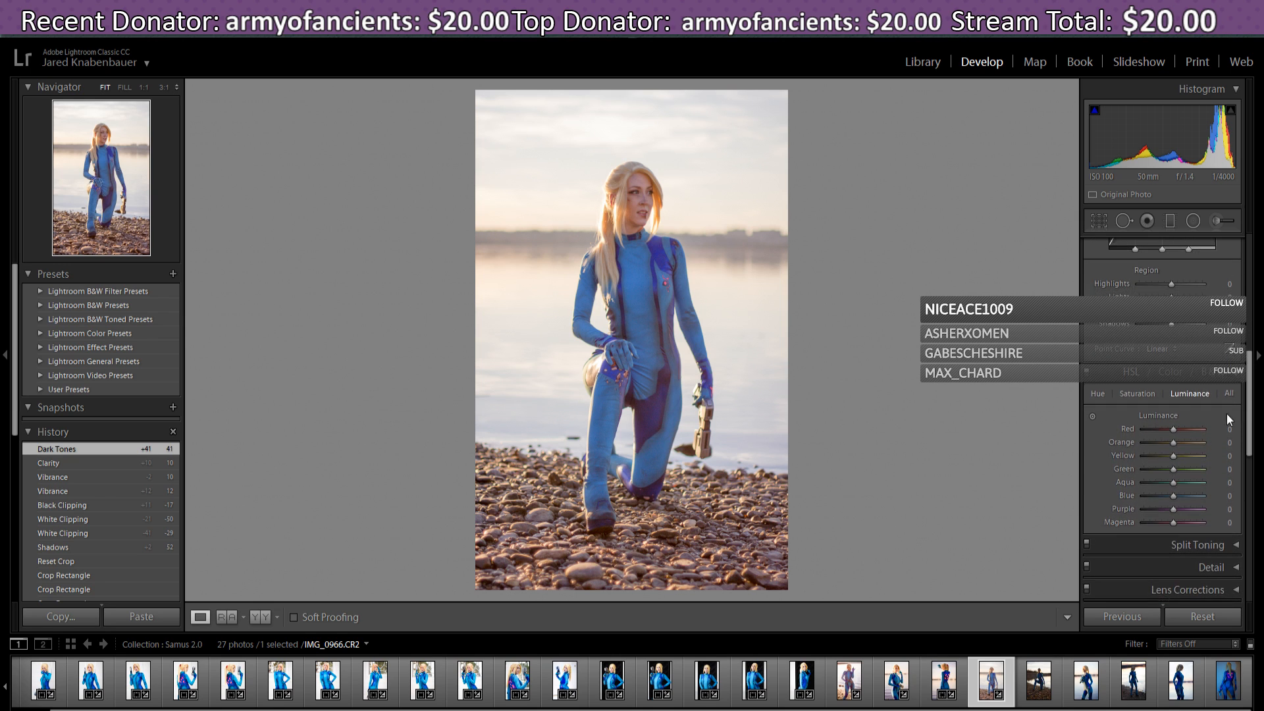
- On the HSL Hue tab, test Orange and reset it to 0, then set Yellow to +7
left_click(1144, 392)
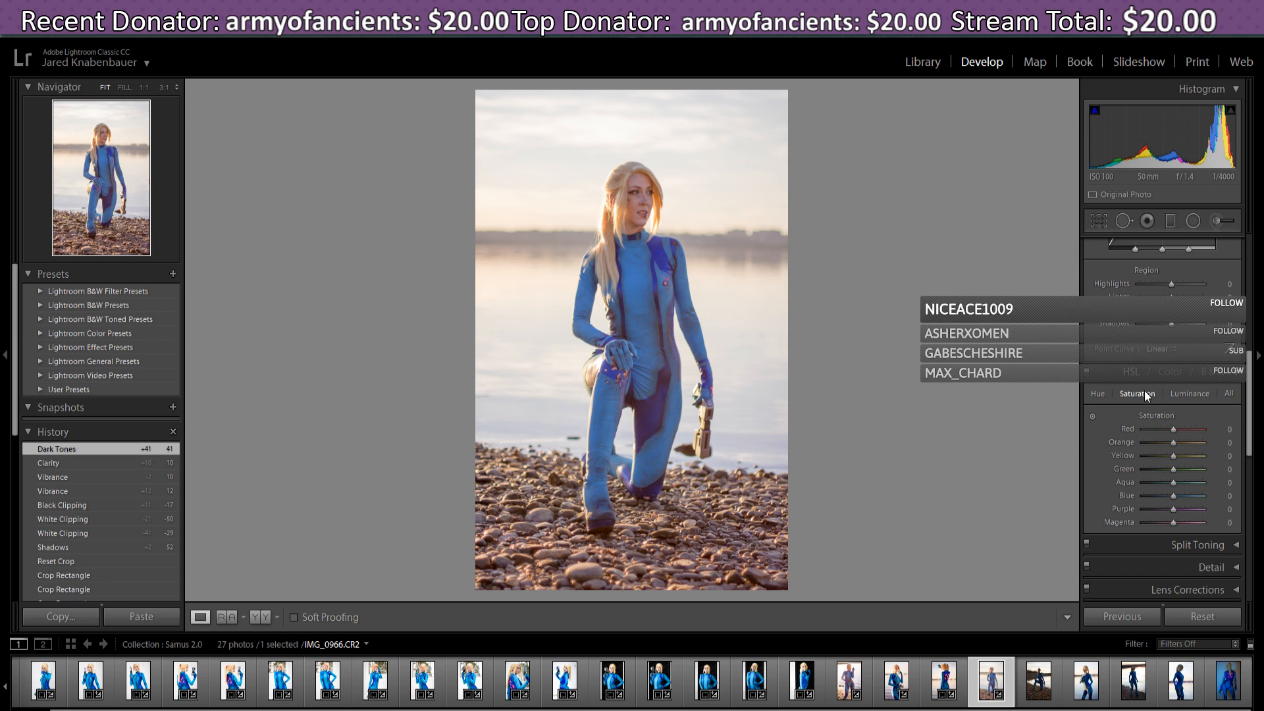
left_click(1097, 394)
mouse_move(1174, 443)
left_mouse_down()
mouse_move(1184, 444)
mouse_move(1172, 444)
left_mouse_up()
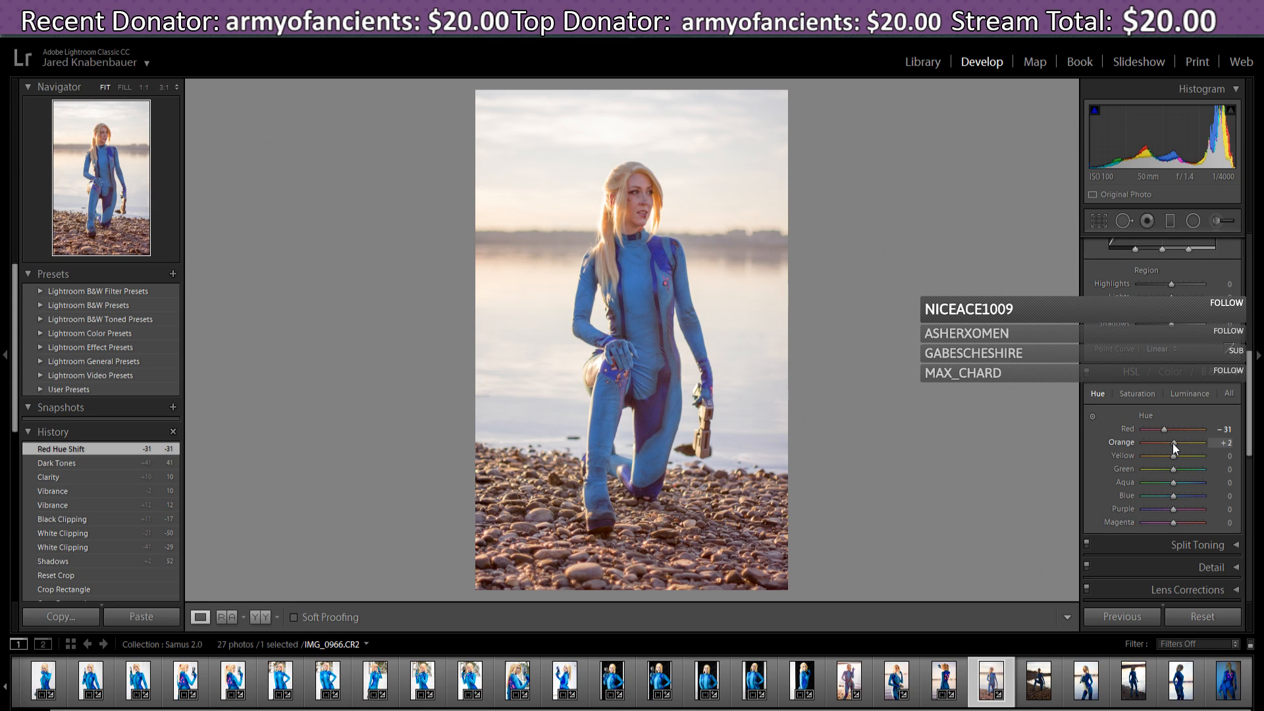
mouse_move(1175, 444)
left_mouse_down()
mouse_move(1149, 441)
mouse_move(1172, 448)
left_mouse_up()
double_click(1174, 448)
mouse_move(1172, 459)
left_mouse_down()
mouse_move(1156, 453)
mouse_move(1195, 461)
mouse_move(1176, 464)
left_mouse_up()
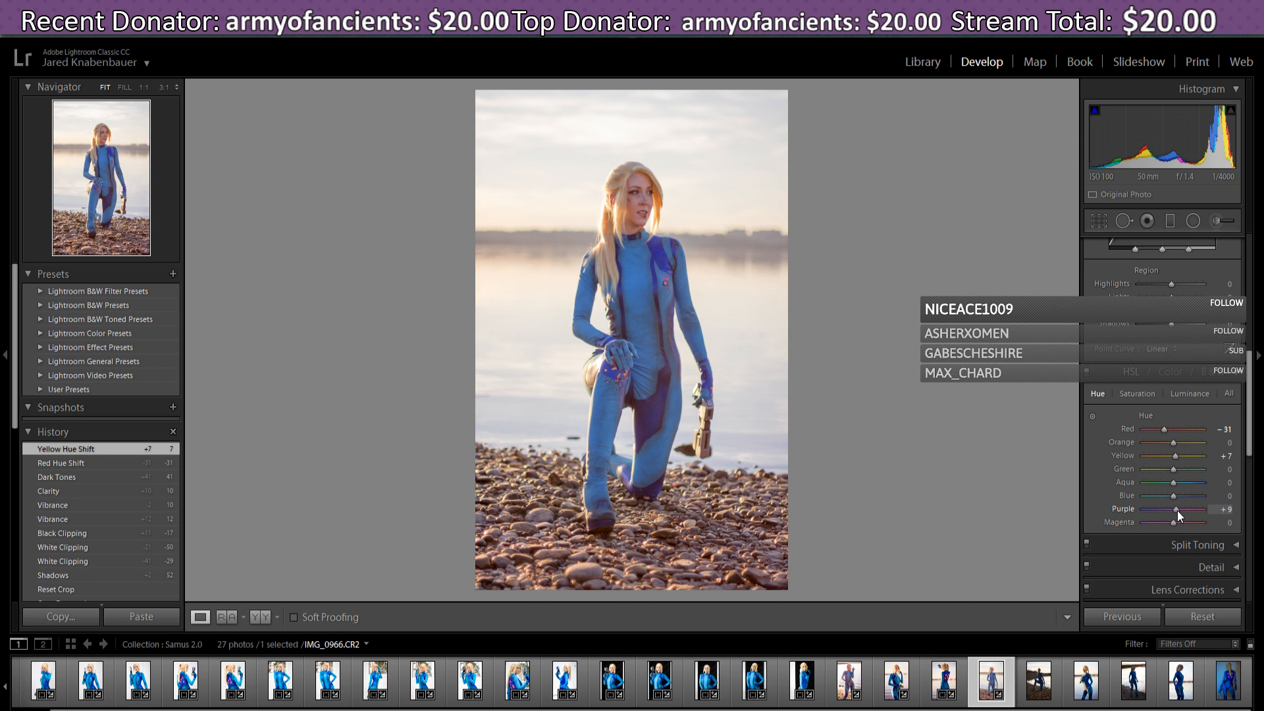
- Shift the Purple hue to +31 and the Magenta hue to −22
left_click_drag(1178, 511, 1188, 508)
mouse_move(1184, 510)
left_mouse_down()
mouse_move(1136, 514)
mouse_move(1170, 519)
left_mouse_up()
left_click_drag(1165, 514, 1165, 514)
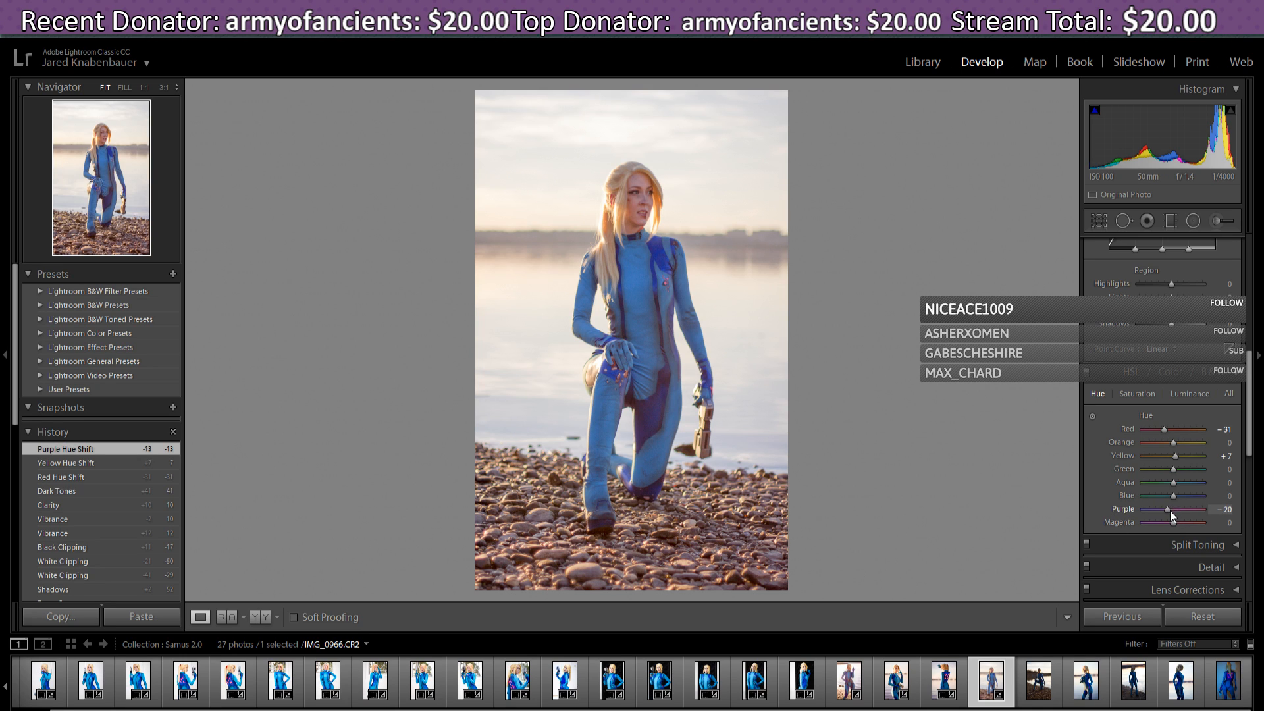
left_click_drag(1171, 511, 1152, 517)
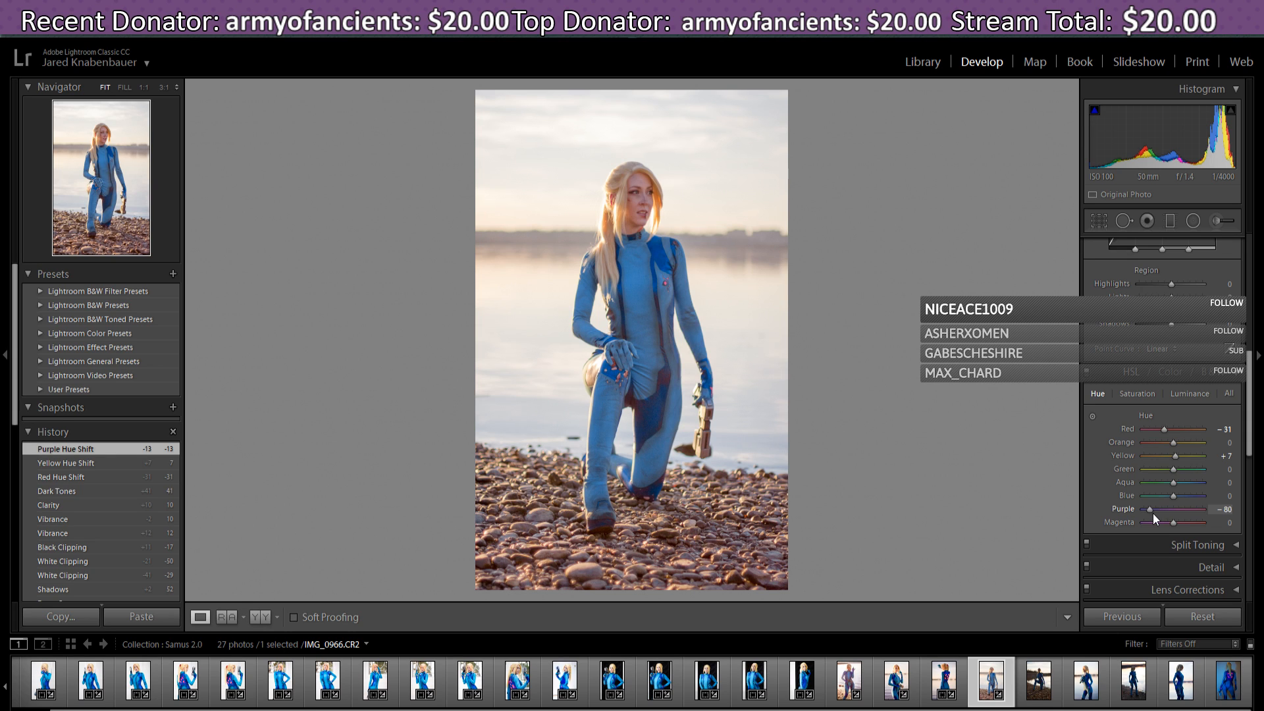
left_click_drag(1158, 517, 1205, 523)
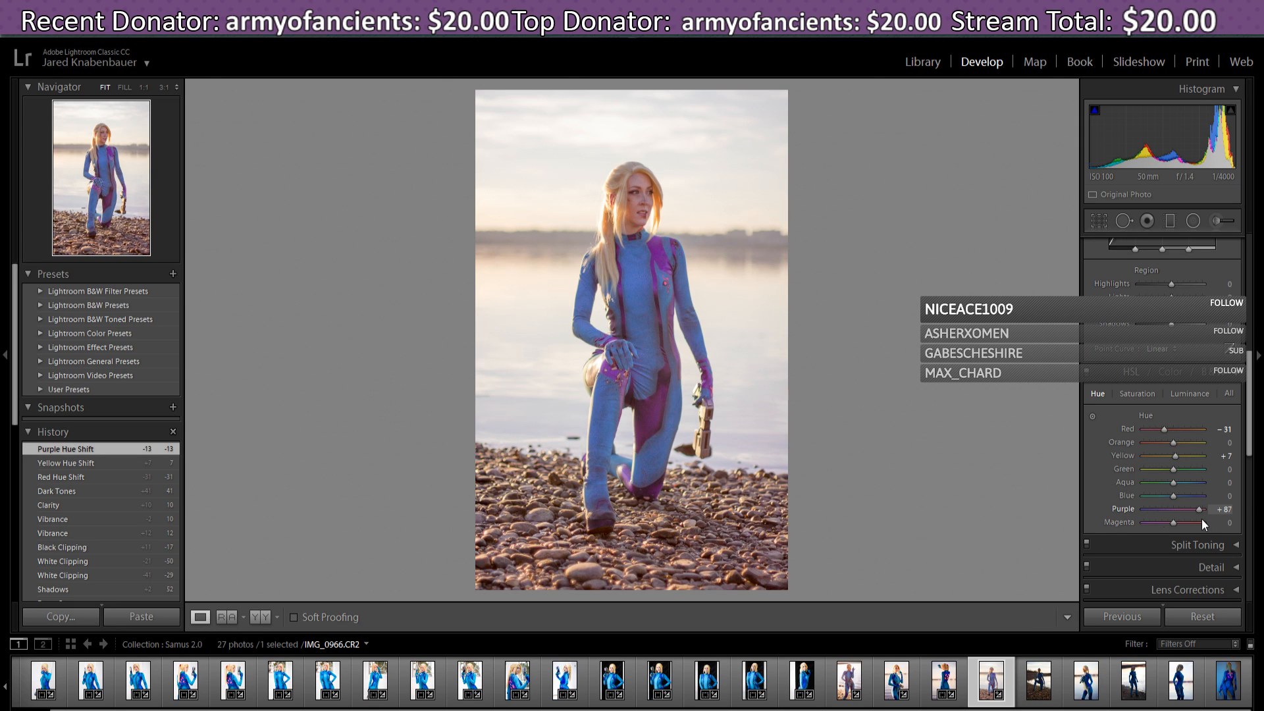
left_click_drag(1193, 524, 1185, 527)
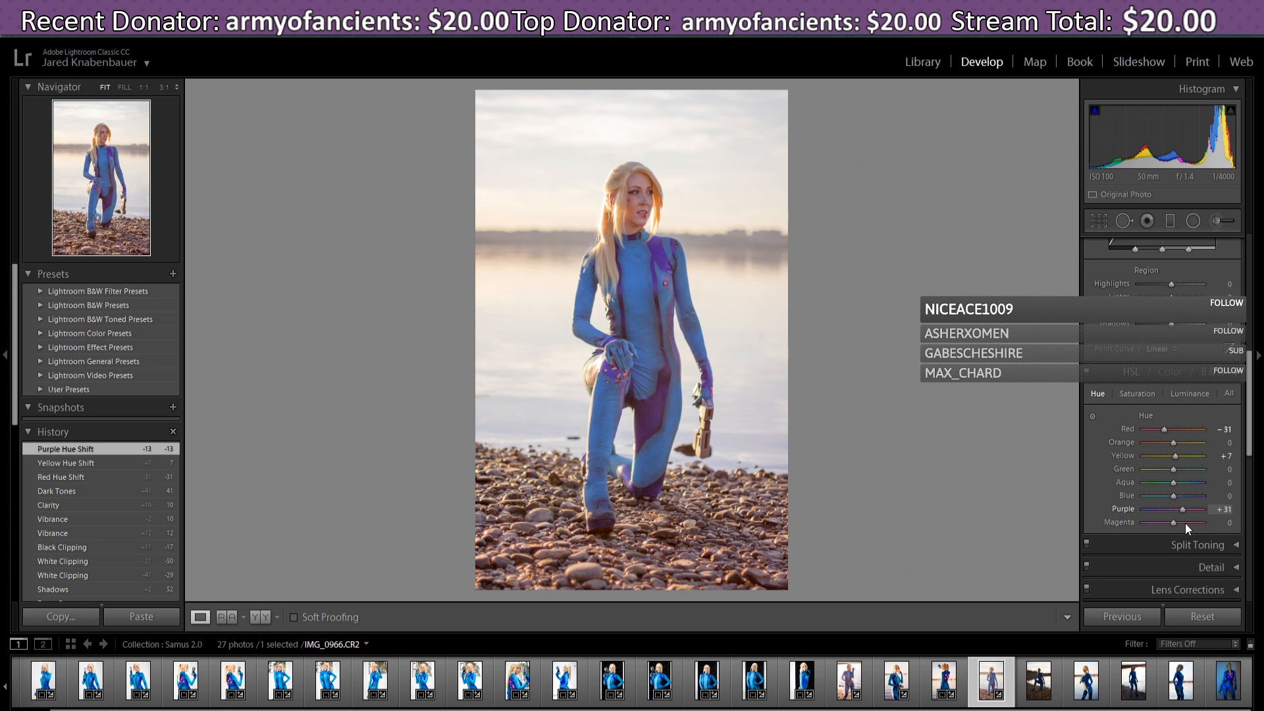
left_click_drag(1185, 524, 1186, 524)
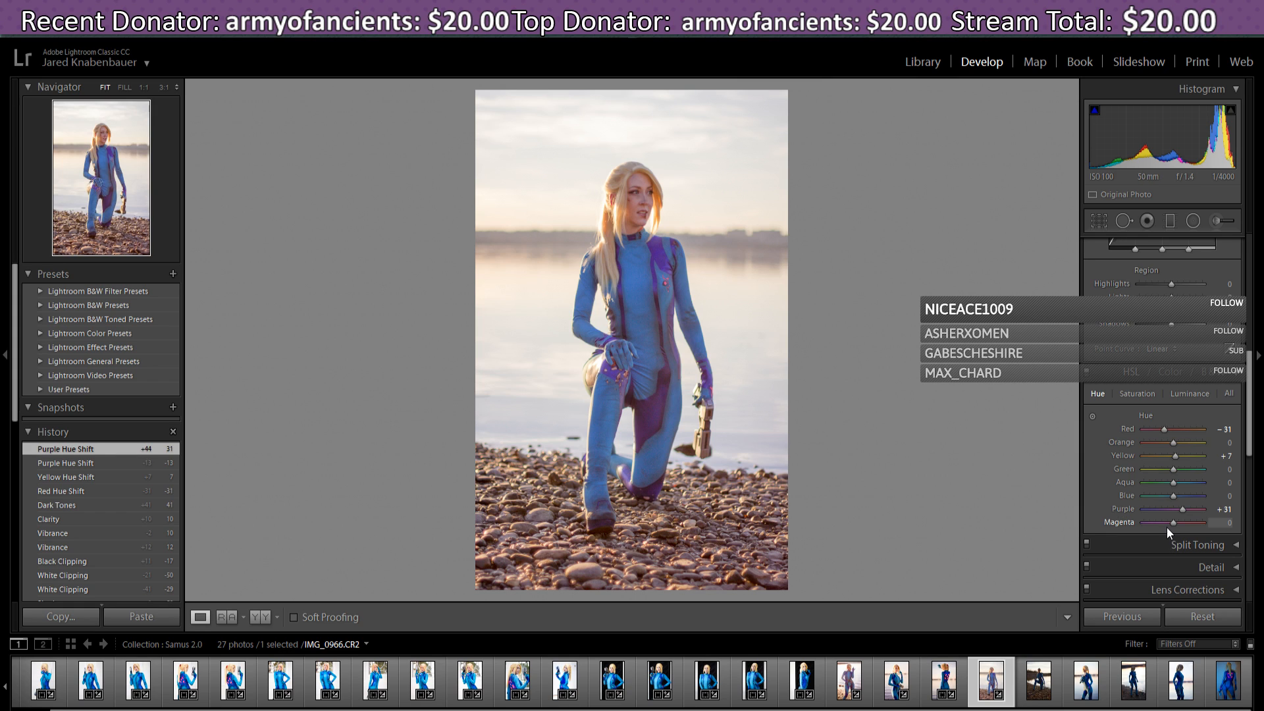
left_click_drag(1172, 522, 1165, 524)
left_click_drag(1138, 534, 1167, 525)
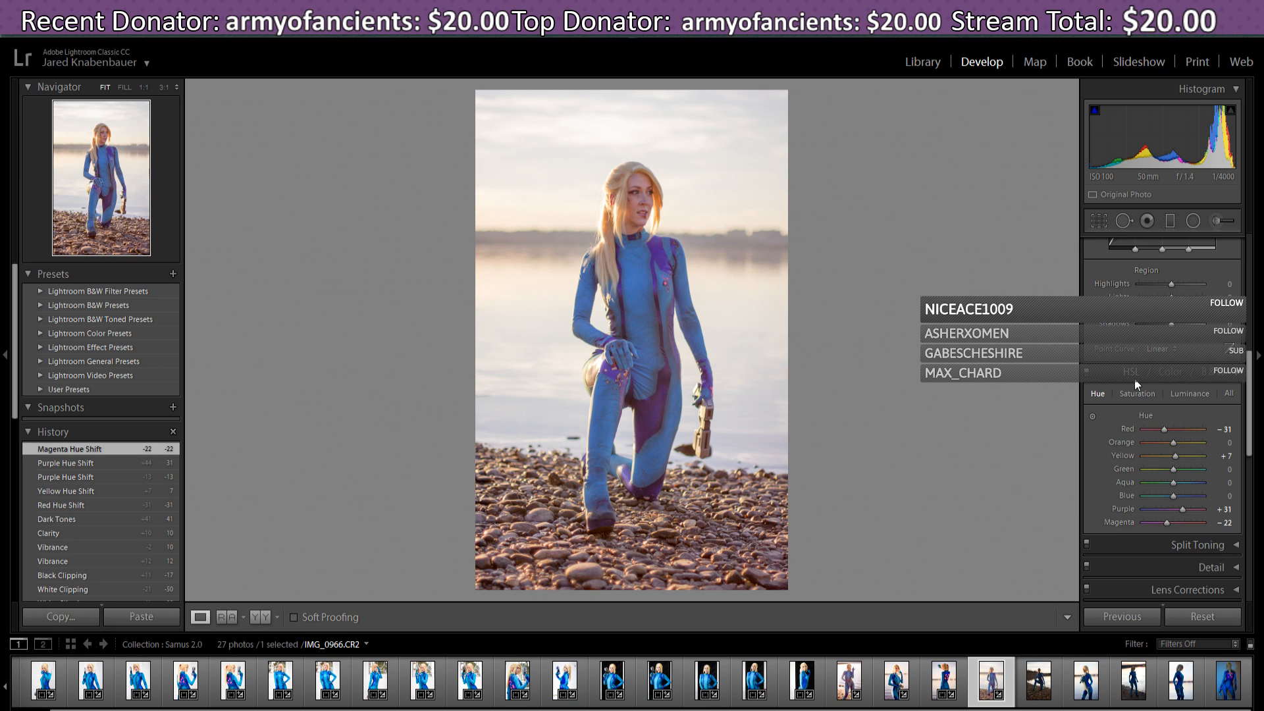
- Boost orange saturation and raise red saturation to +7 in HSL
left_click(1138, 394)
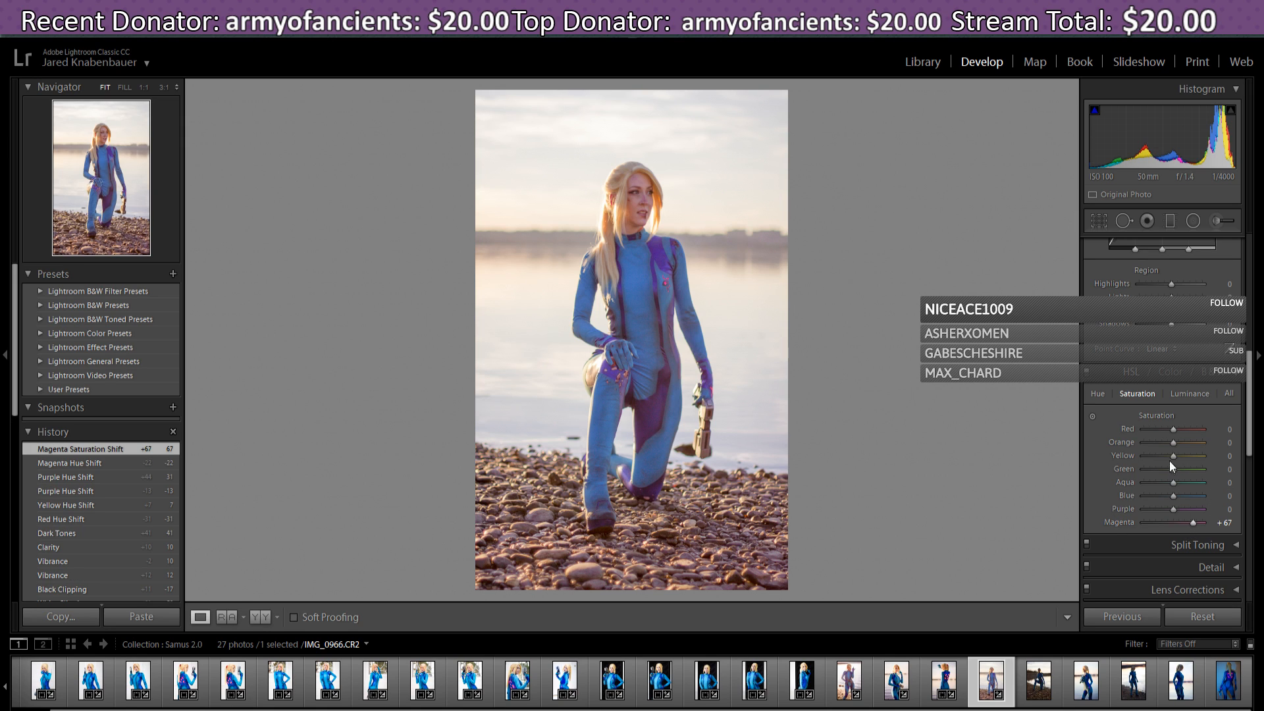
left_click_drag(1172, 444, 1194, 445)
left_click_drag(1188, 448, 1188, 448)
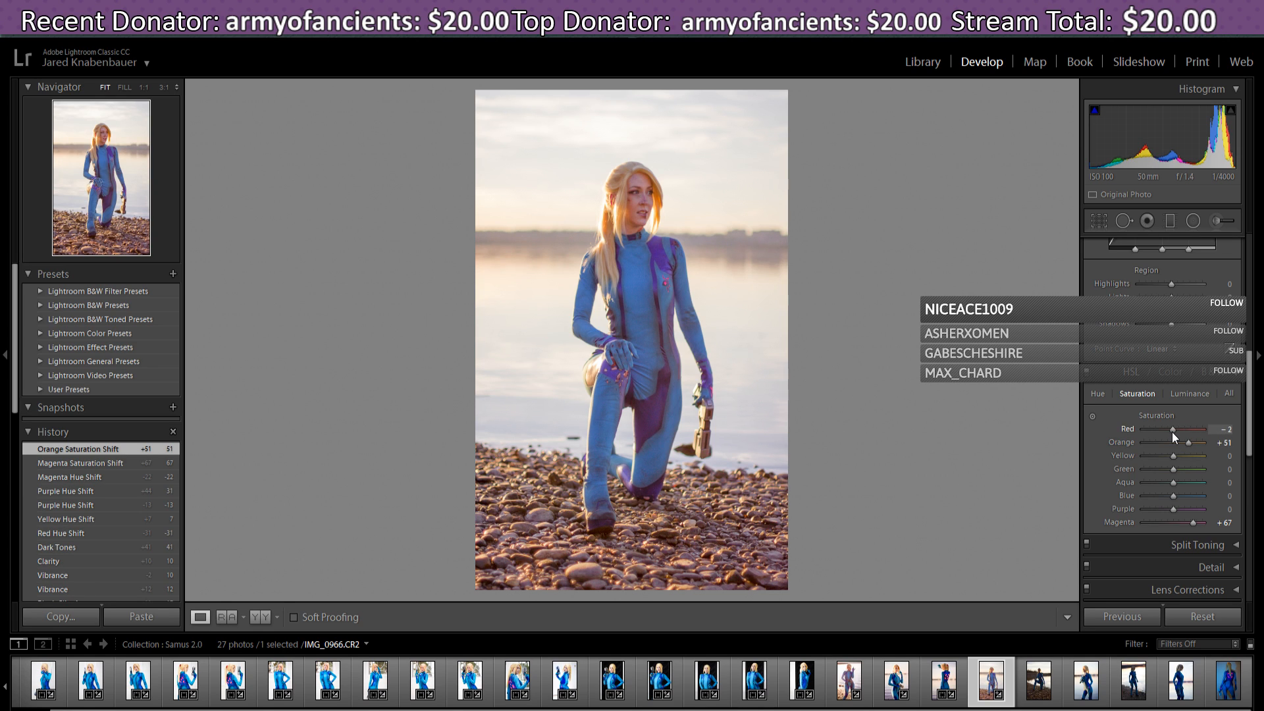
mouse_move(1172, 436)
left_mouse_down()
mouse_move(1182, 445)
mouse_move(1197, 430)
left_mouse_up()
- Lift red luminance to +60 and brighten orange luminance slightly
left_click(1188, 395)
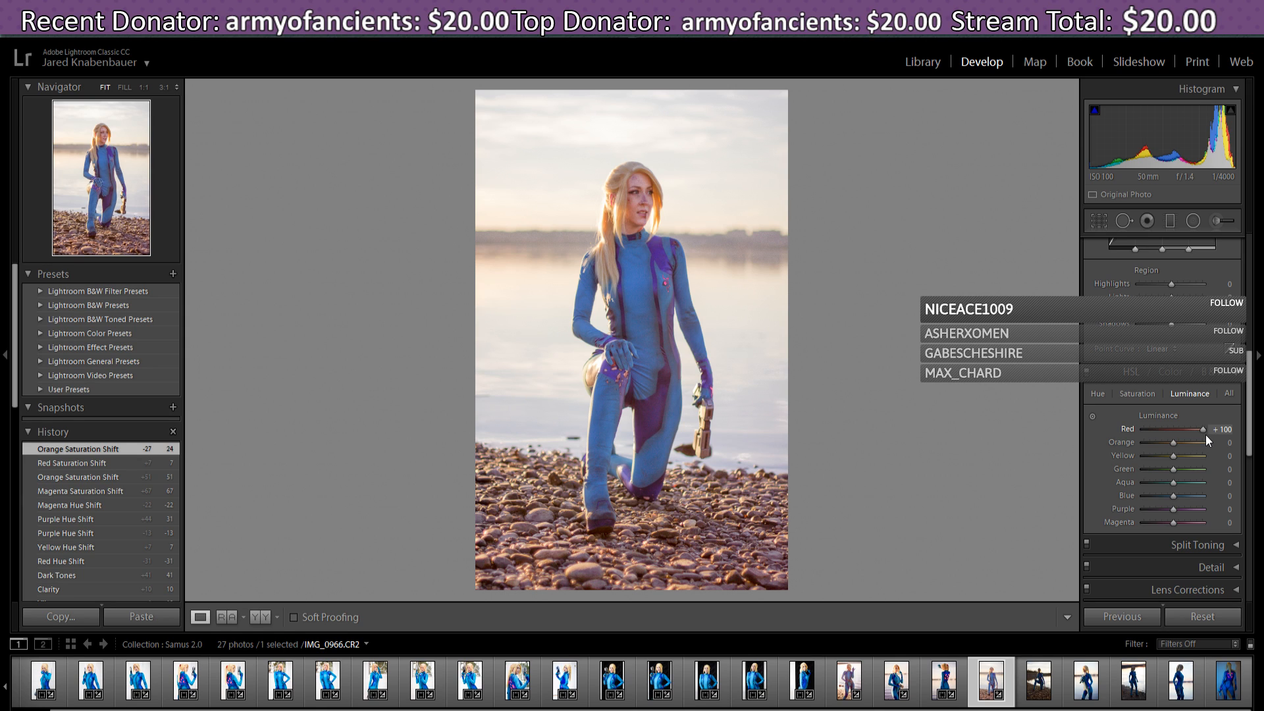
left_click_drag(1206, 435, 1190, 436)
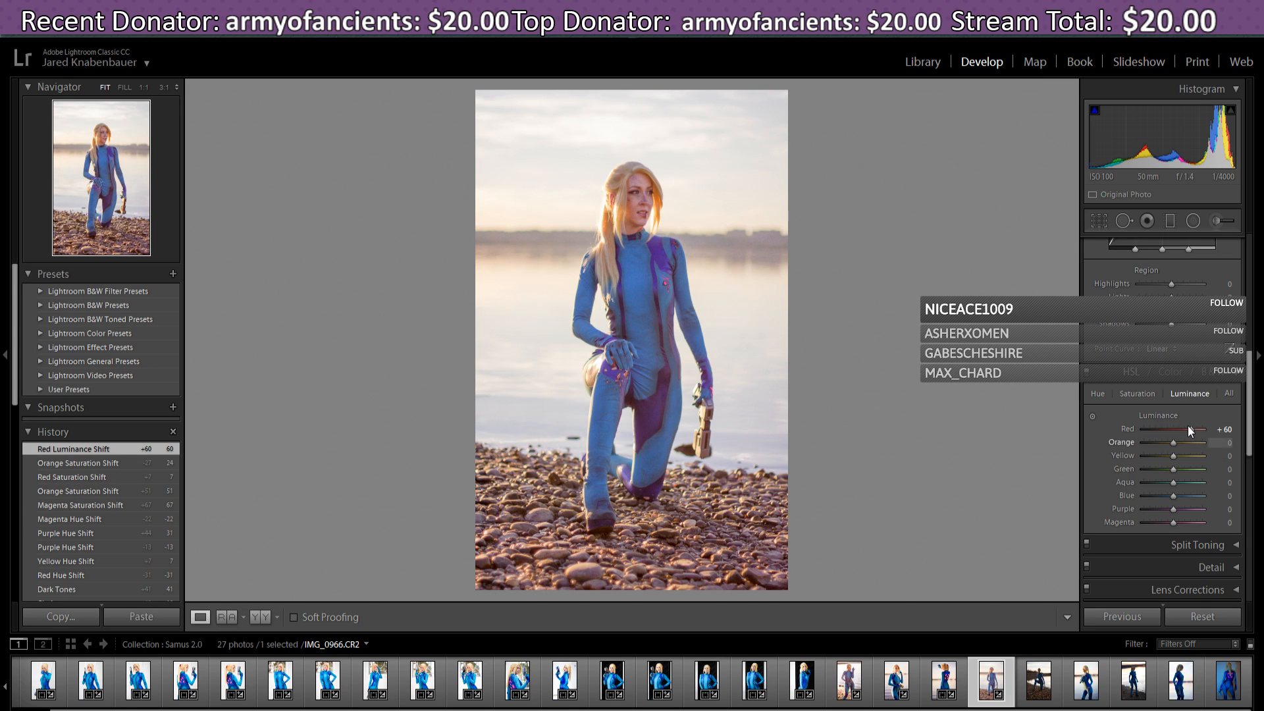
left_click_drag(1172, 444, 1178, 444)
- Push yellow saturation to +100, settle orange at +29, and start a post-crop vignette
left_click(1148, 393)
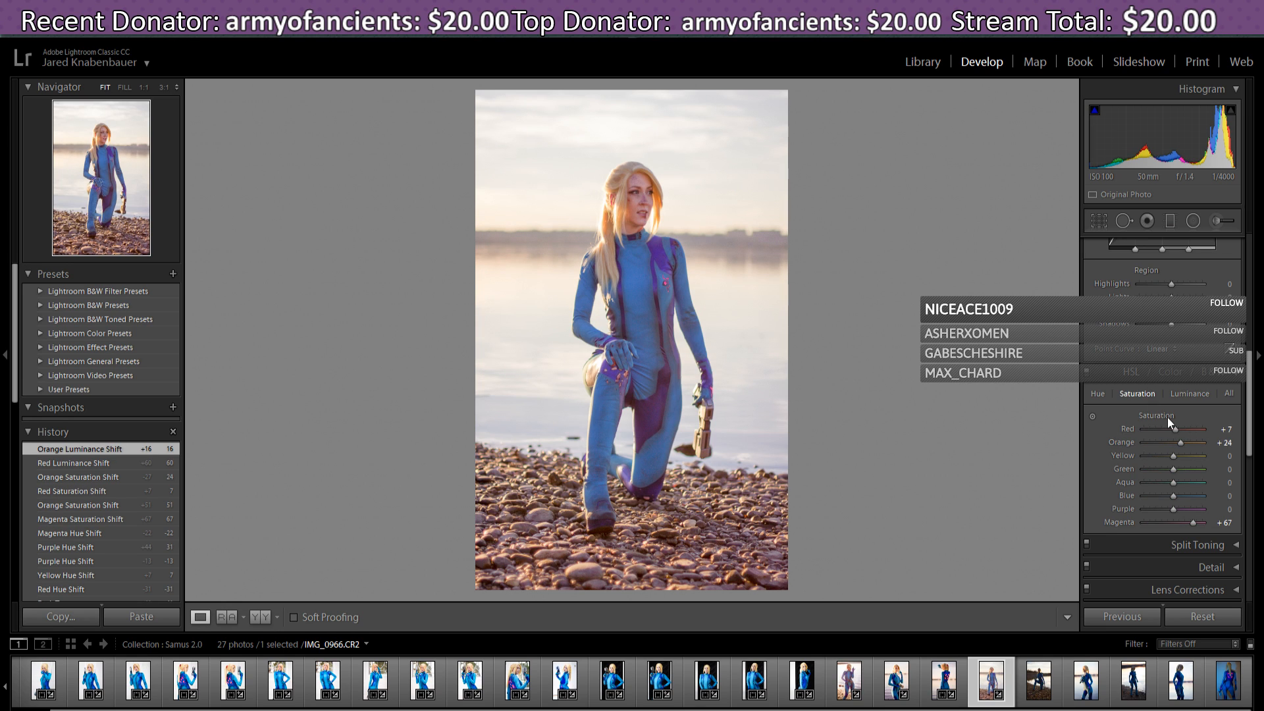
left_click_drag(1183, 442, 1218, 460)
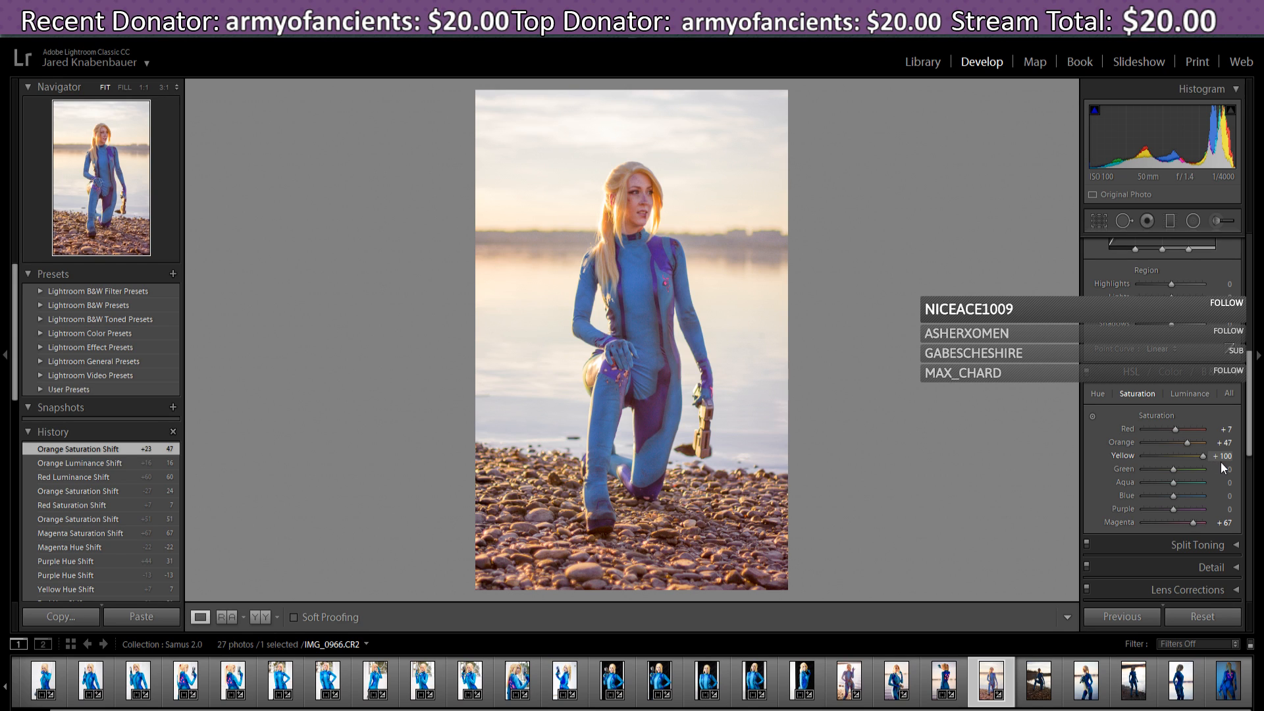
left_click_drag(1220, 462, 1221, 462)
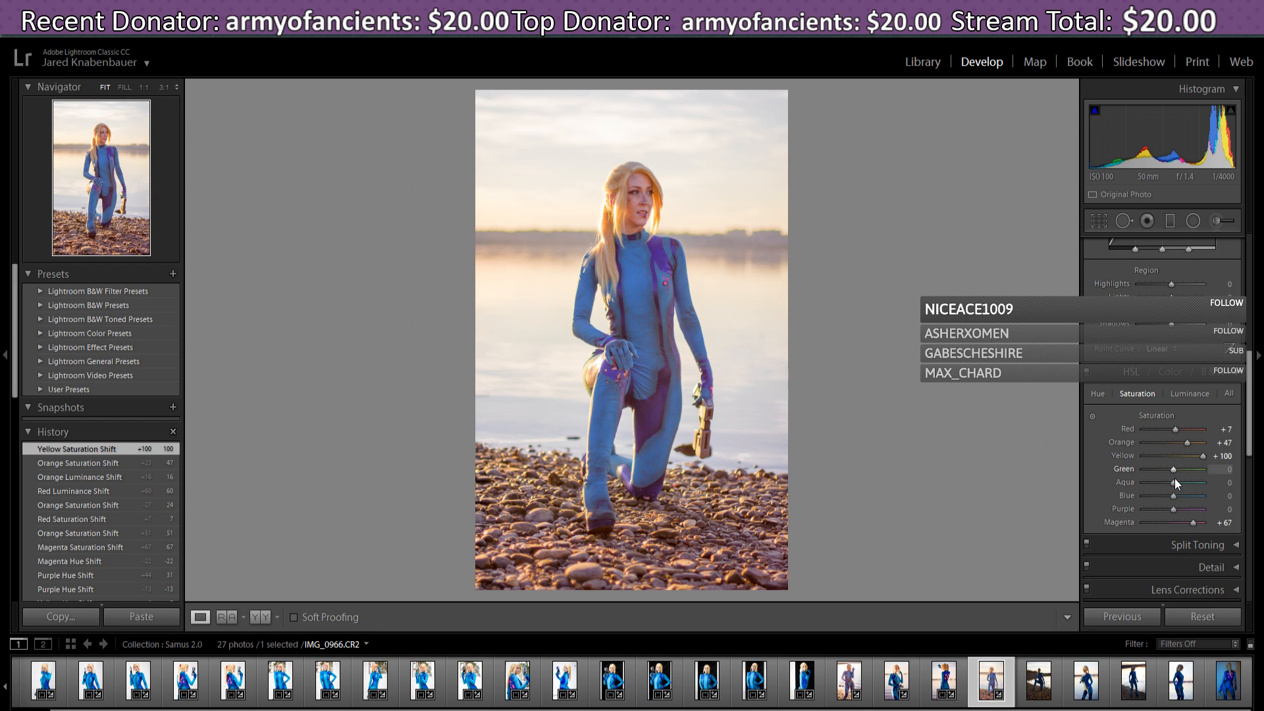
mouse_move(1174, 496)
left_mouse_down()
mouse_move(1190, 495)
mouse_move(1172, 508)
left_mouse_up()
left_click_drag(1172, 504, 1175, 503)
left_click_drag(1182, 441, 1182, 441)
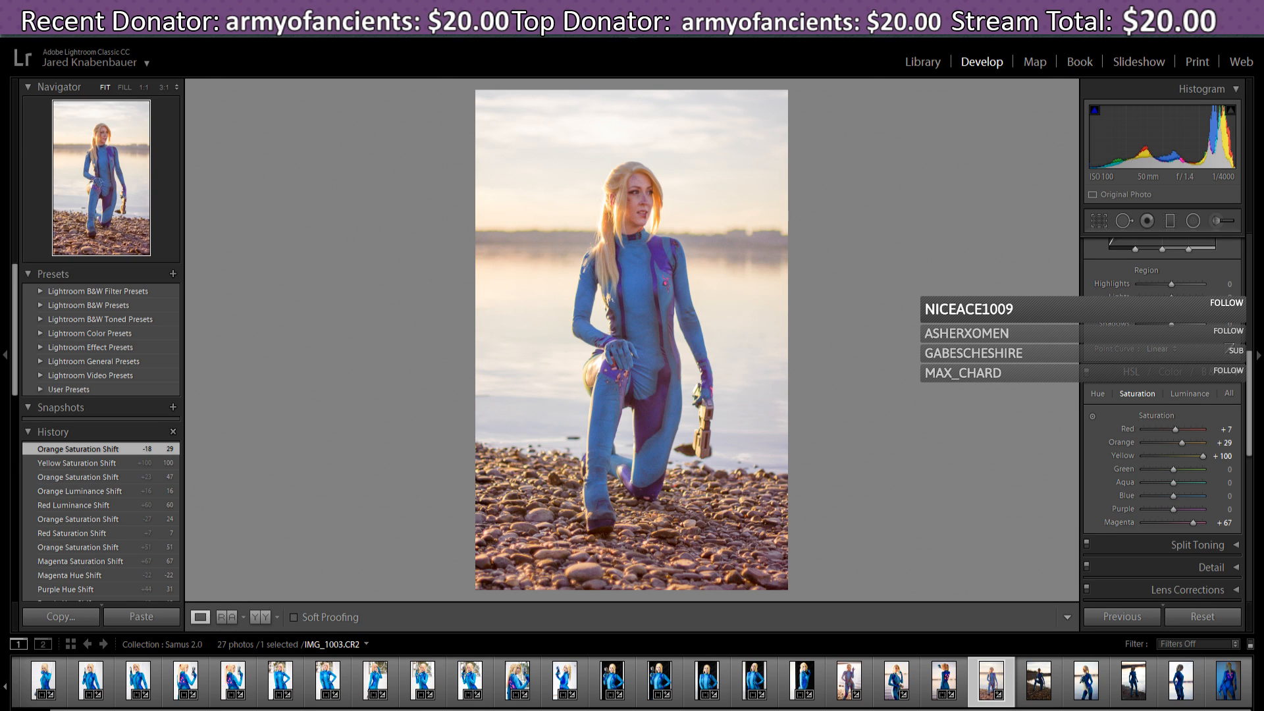
left_click_drag(1251, 445, 1252, 512)
left_click_drag(1171, 430, 1164, 434)
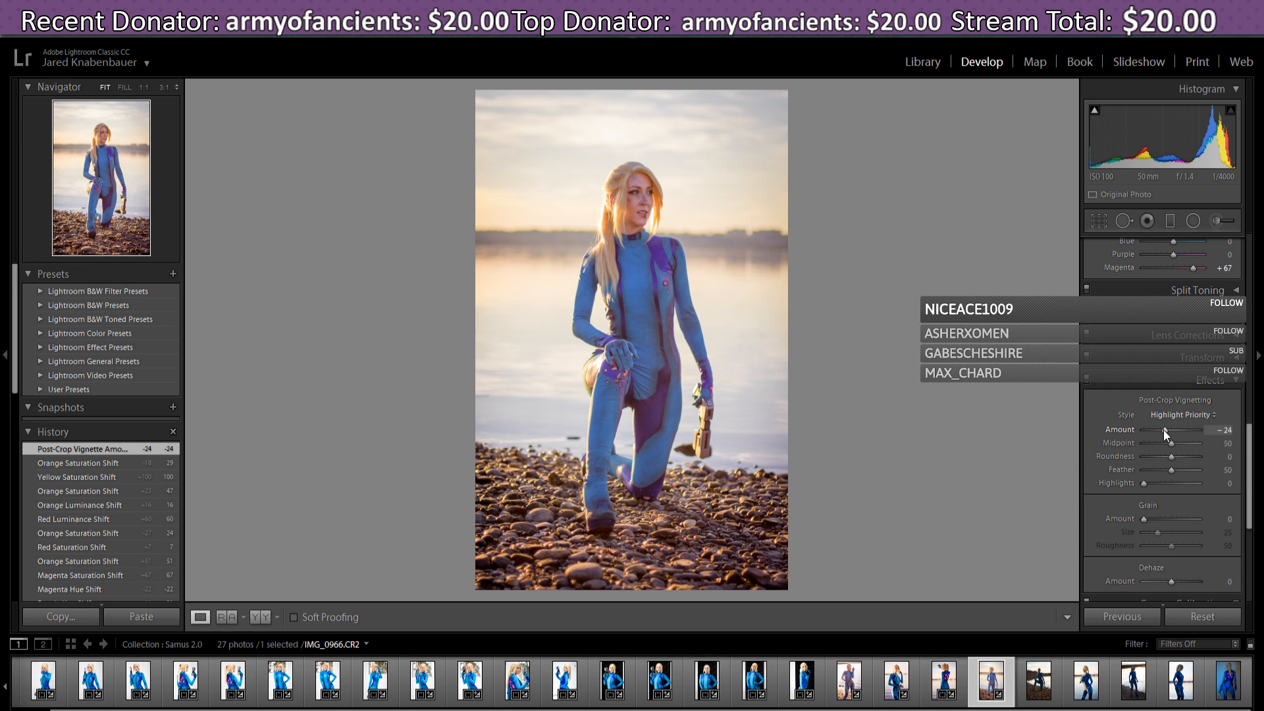
- Adjust the post-crop vignette Amount, ending at a lighter -21
left_click_drag(1163, 430, 1162, 430)
left_click_drag(1163, 429, 1164, 432)
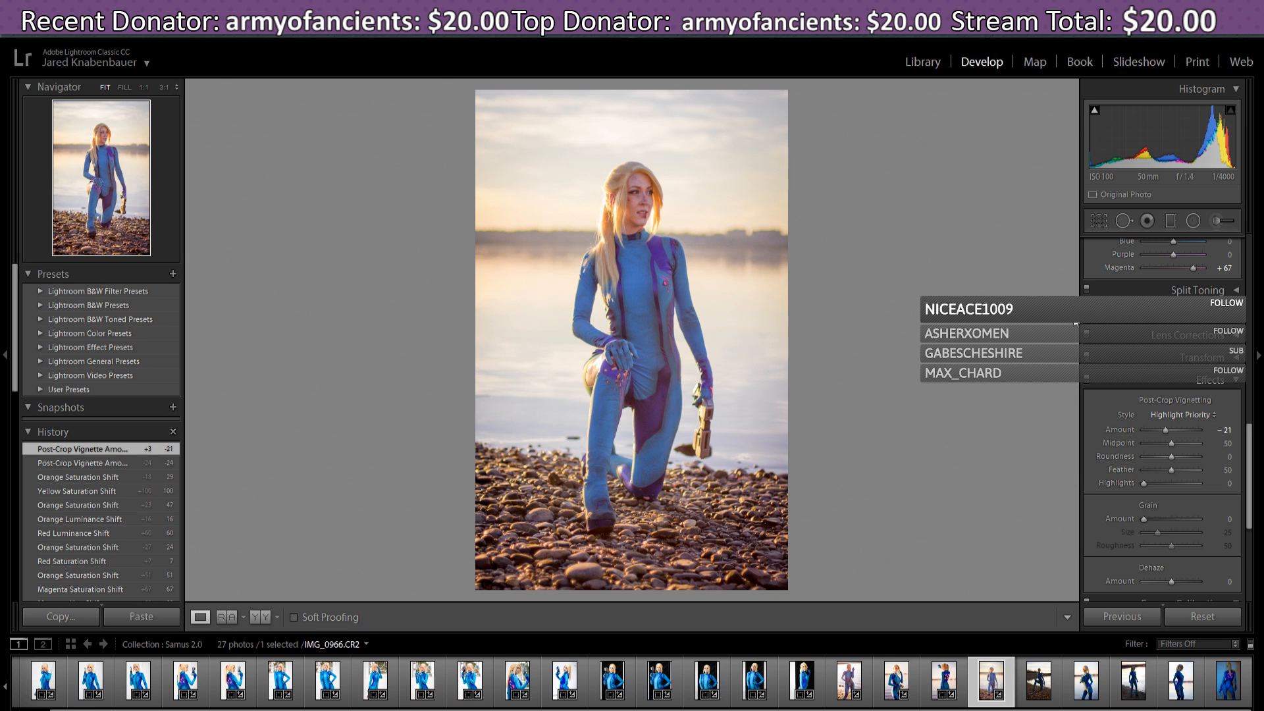
- Try a tighter crop from the top corners and reposition the photo within it
left_click(1105, 223)
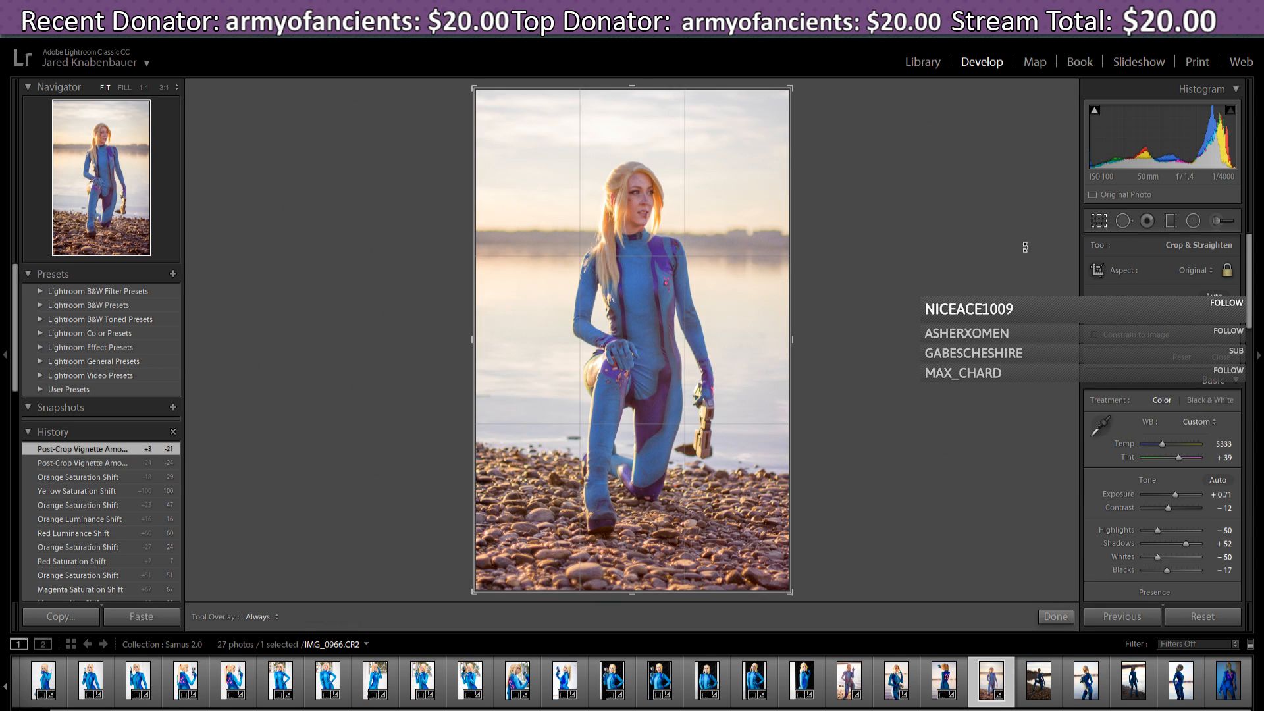
left_click_drag(474, 88, 477, 93)
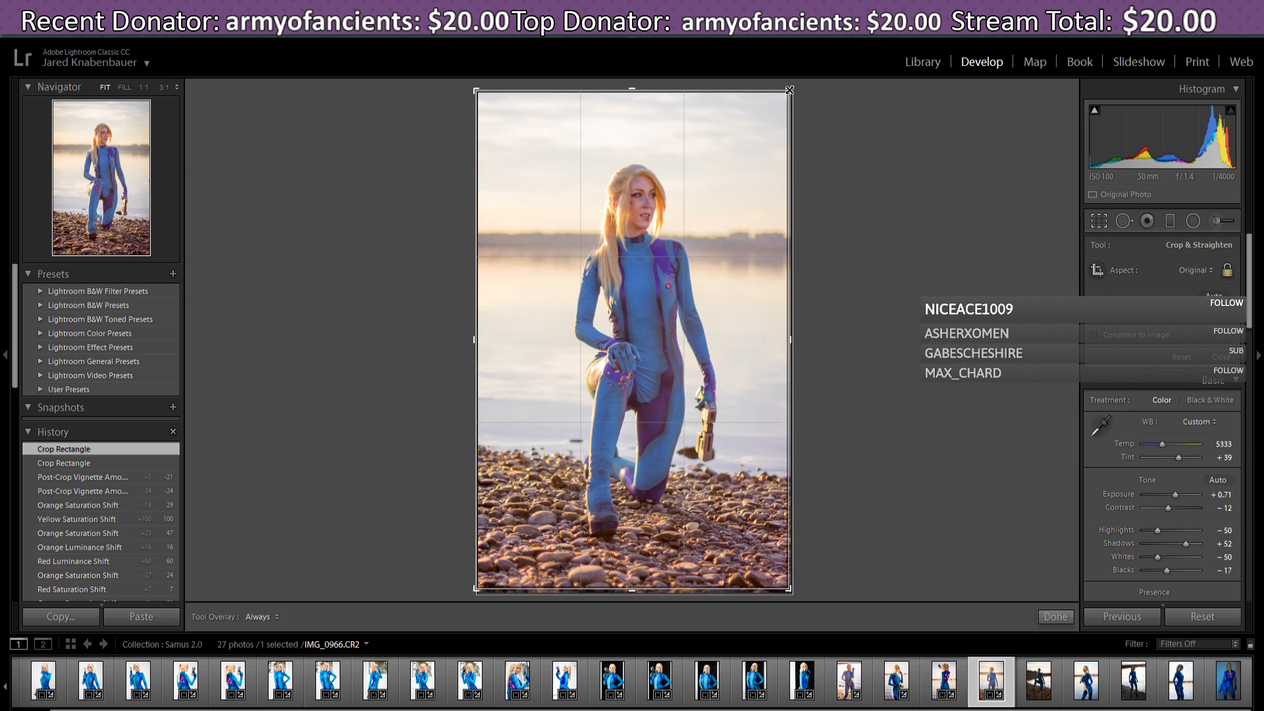
left_click_drag(789, 88, 776, 103)
left_click_drag(742, 172, 739, 206)
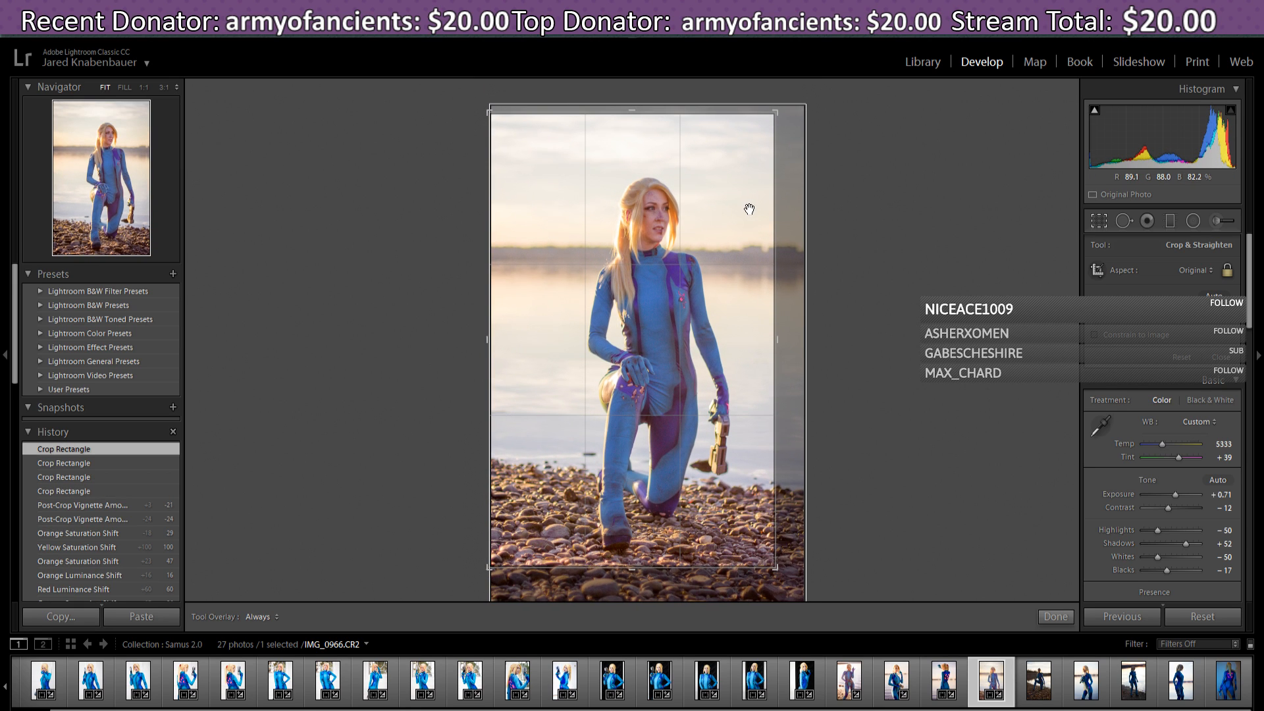
left_click_drag(744, 208, 674, 181)
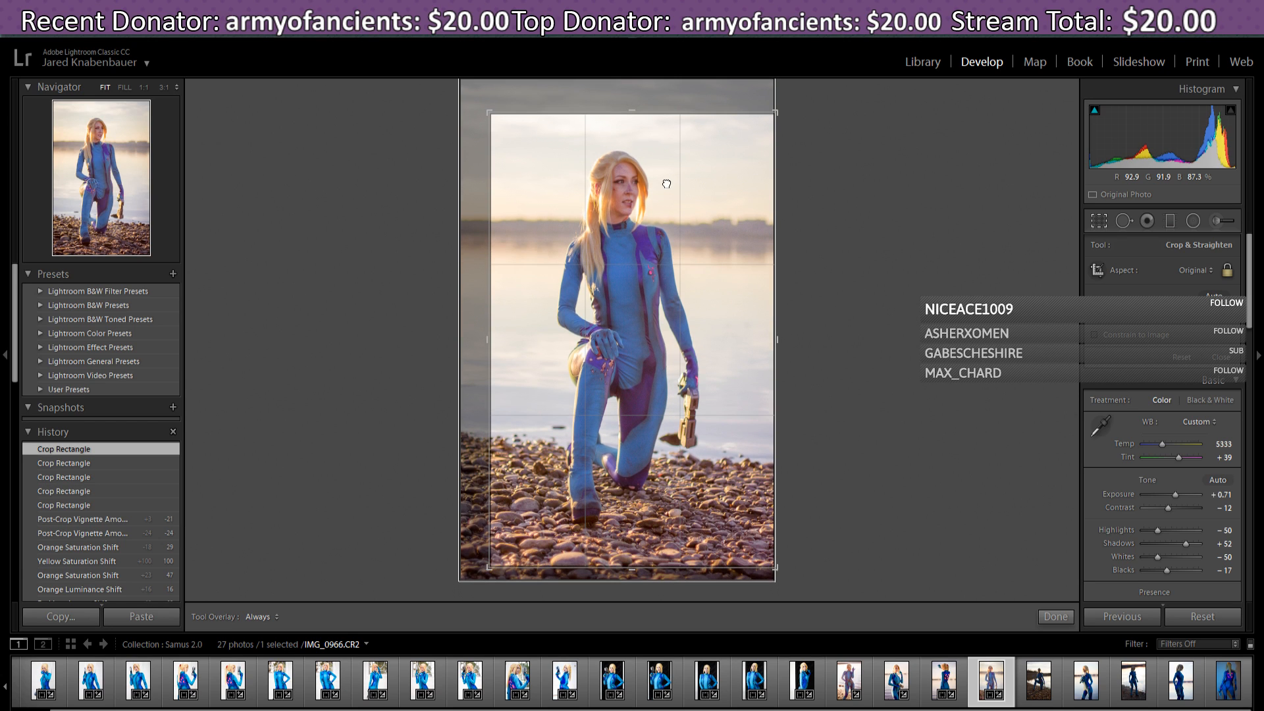
- Reset the crop, tighten it slightly from the top-left, and commit it
left_click(1178, 359)
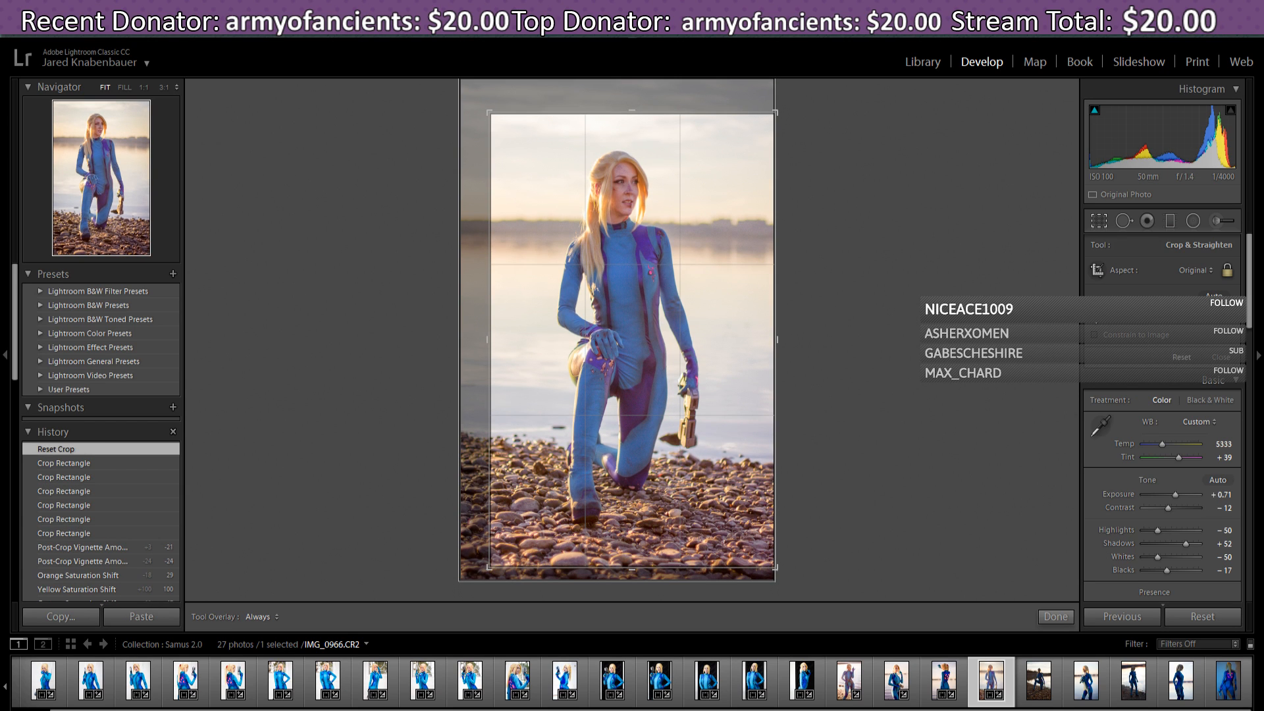
left_click_drag(473, 84, 477, 87)
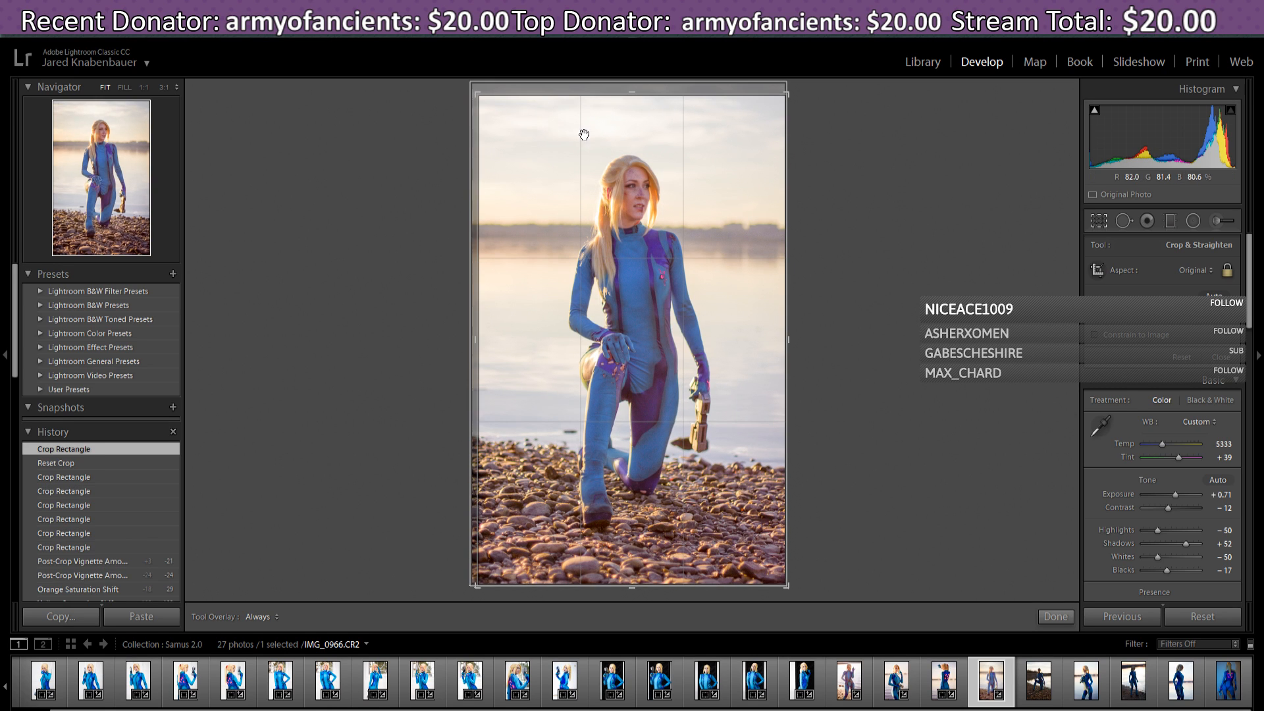
left_click_drag(595, 140, 601, 151)
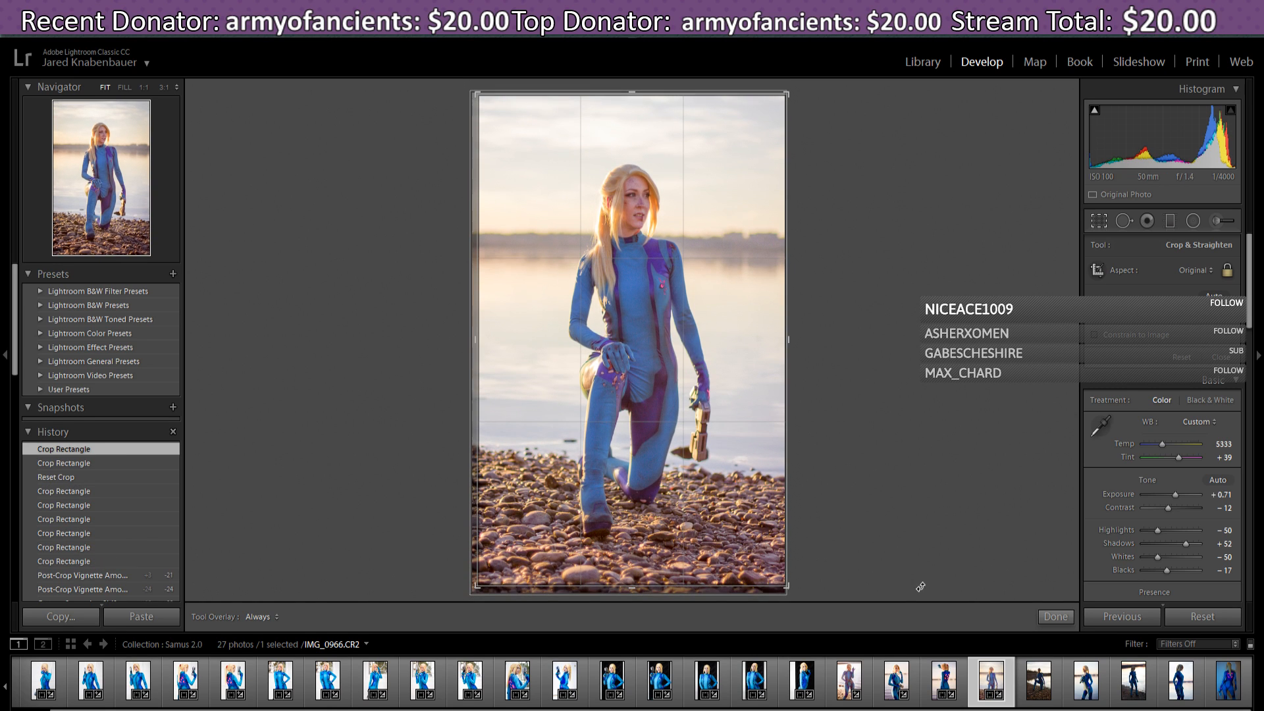
left_click(1038, 613)
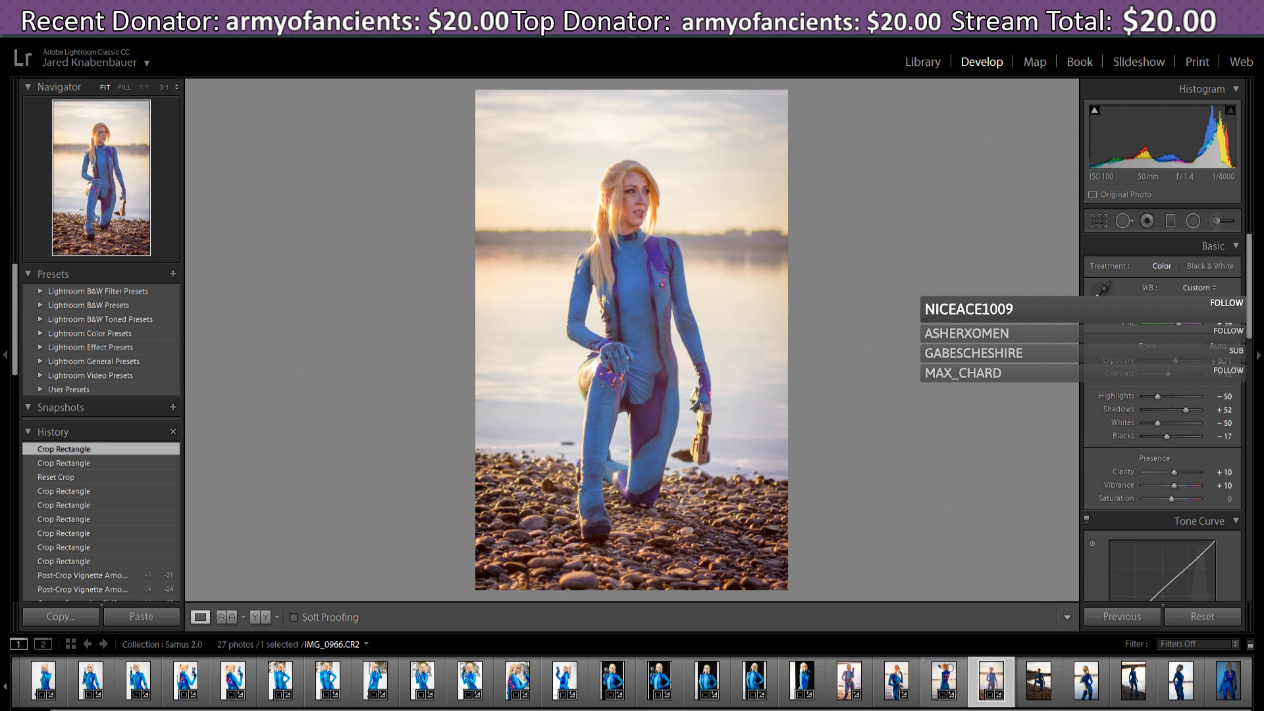
- Select IMG_0971, apply the previous photo's settings, then tighten its crop from the bottom-left
left_click(1044, 696)
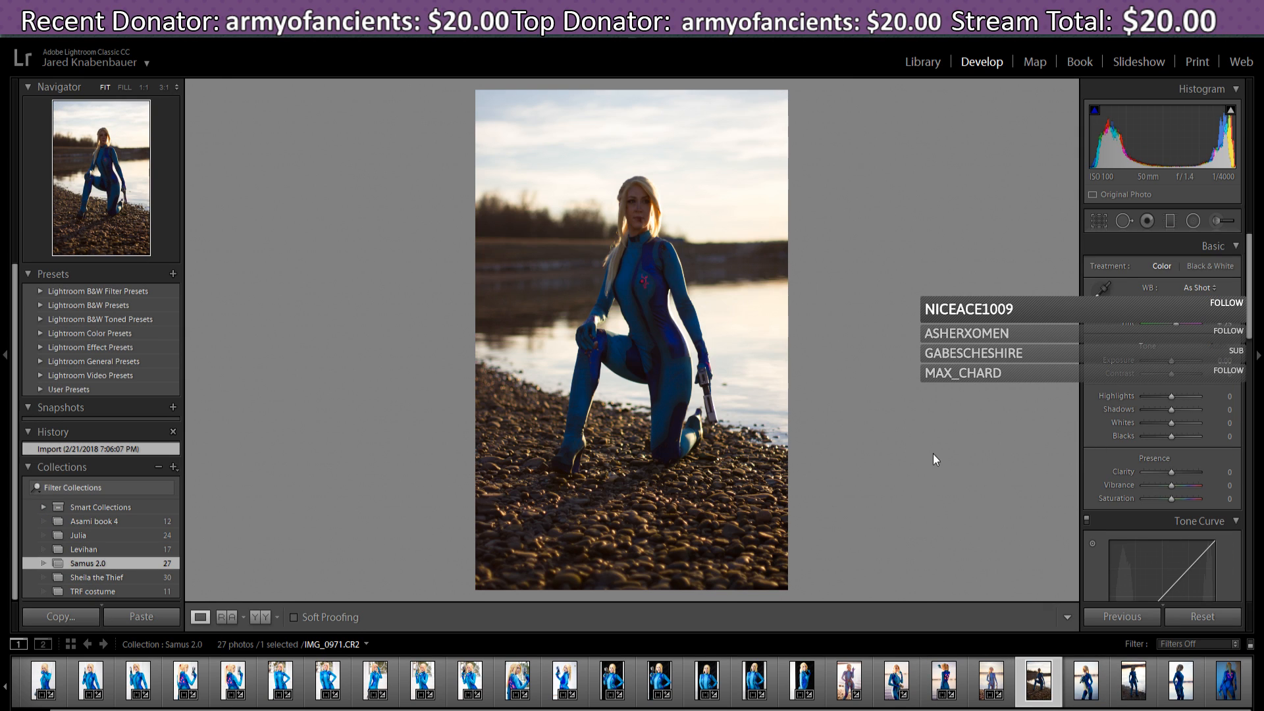
left_click(1118, 618)
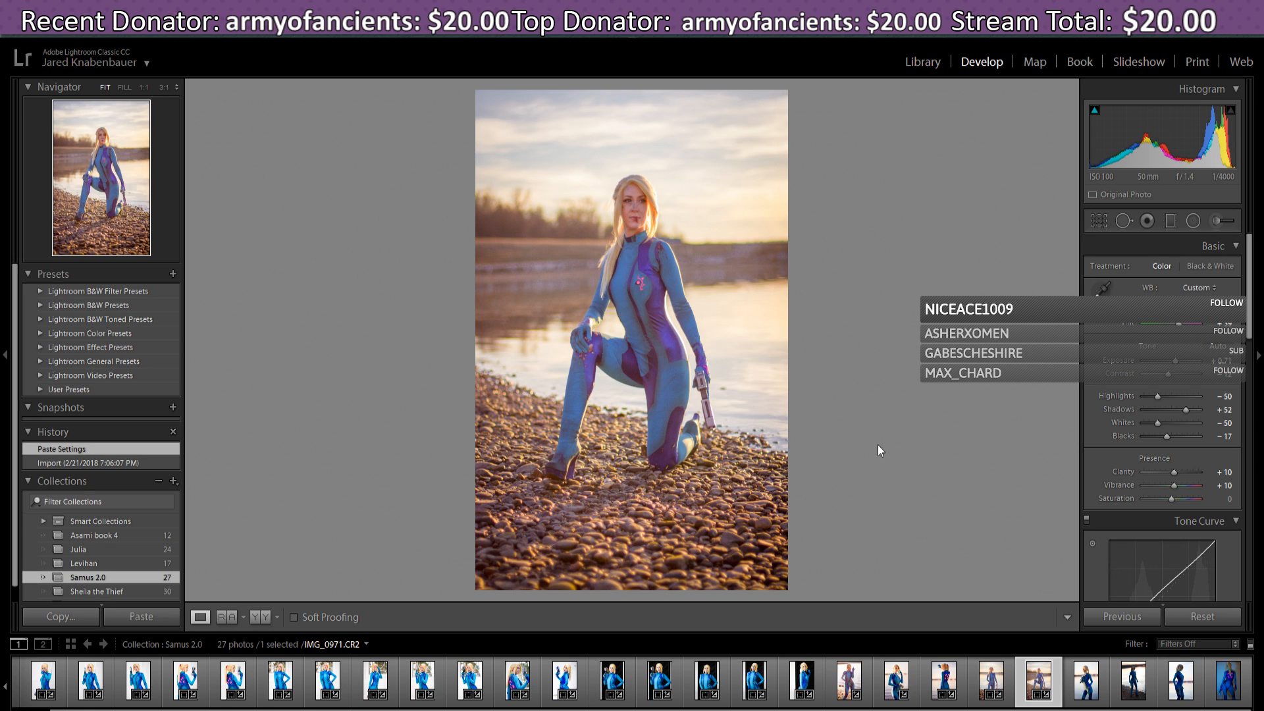
left_click(1095, 224)
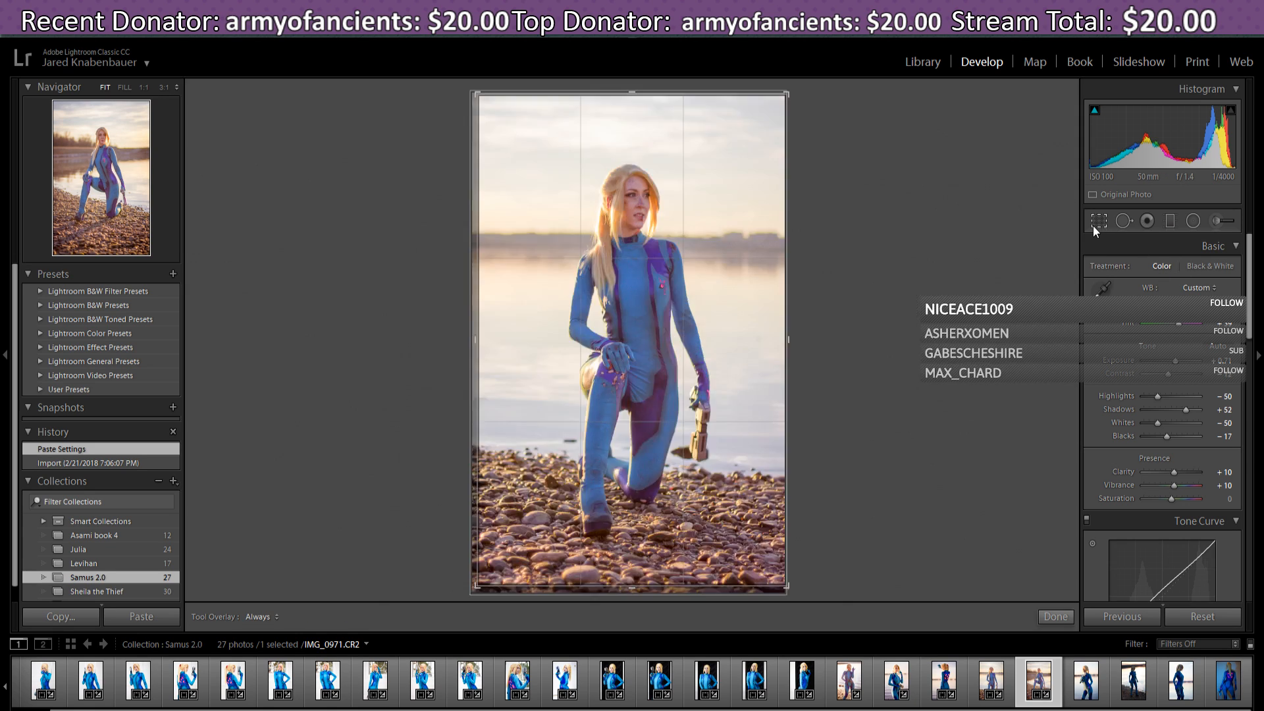
left_click_drag(631, 524, 631, 527)
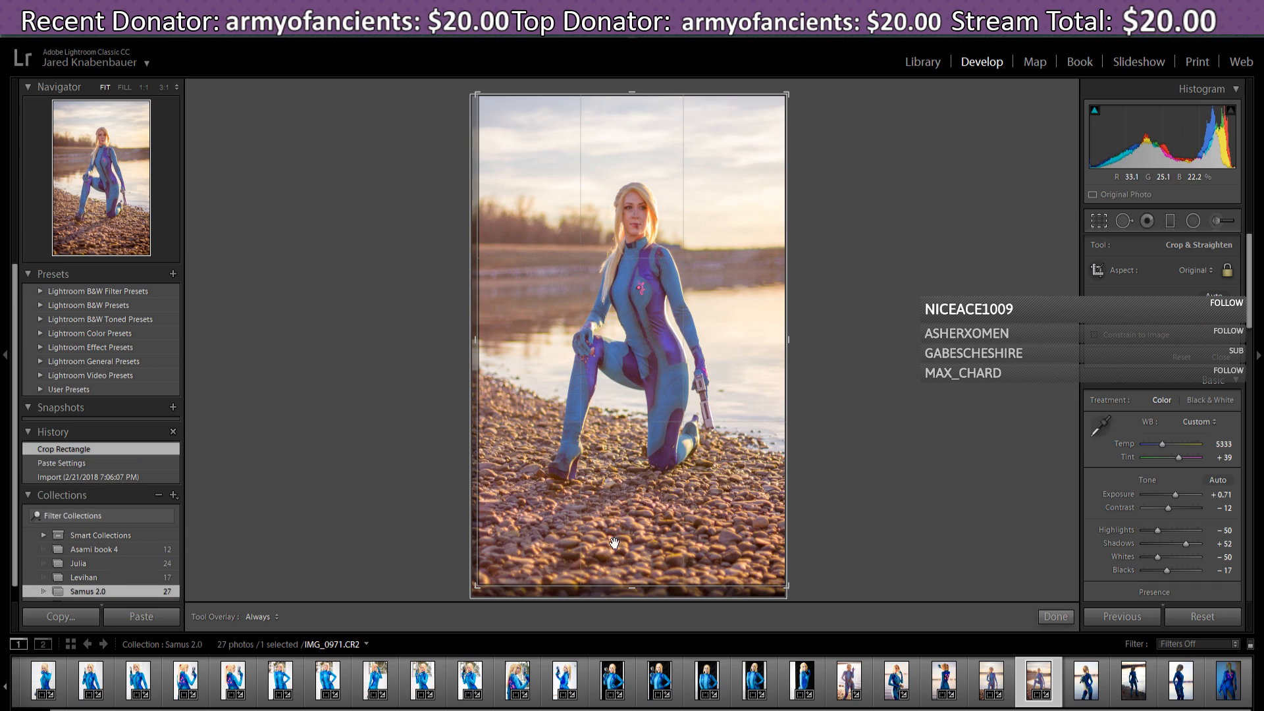
left_click_drag(476, 587, 488, 570)
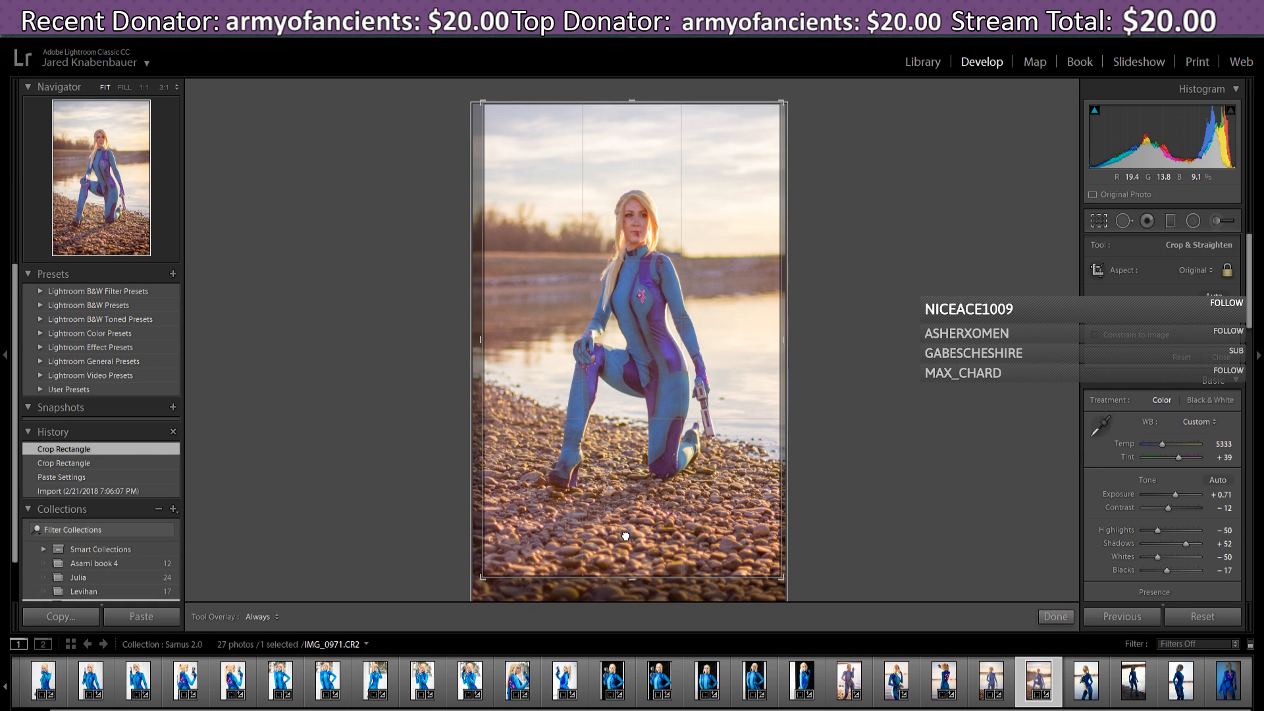
left_click_drag(625, 536, 623, 536)
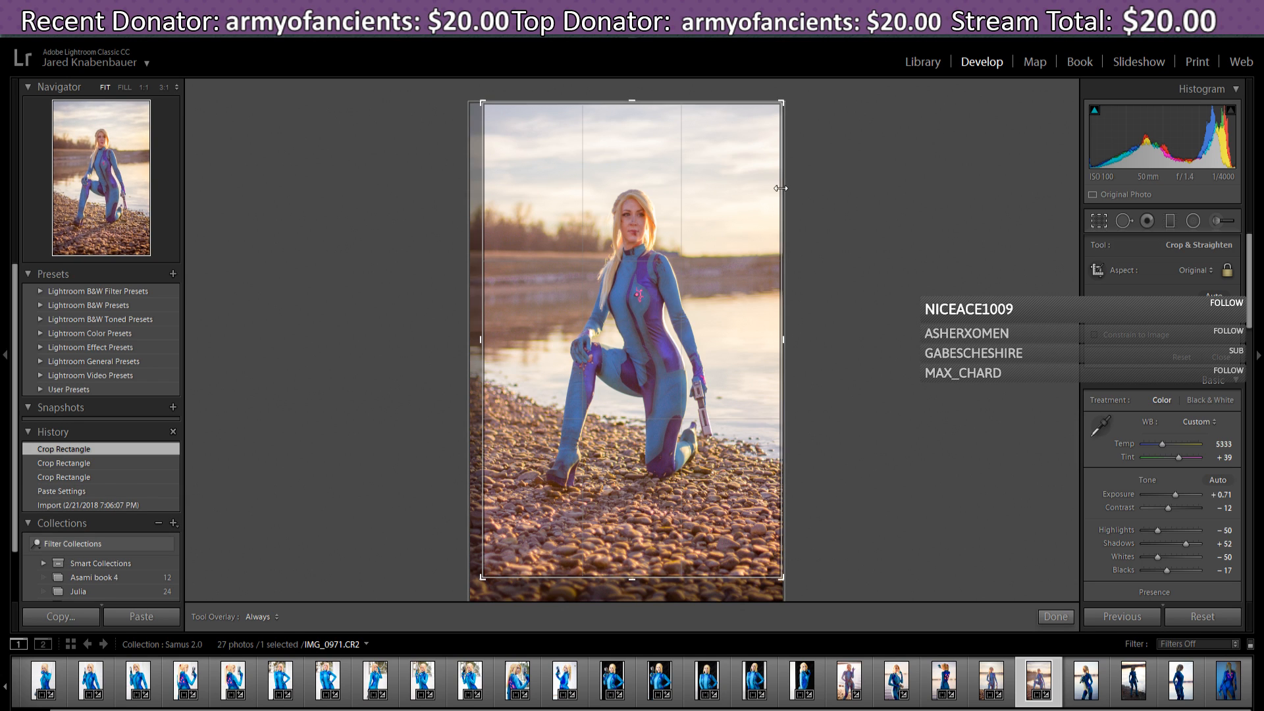
left_click_drag(770, 141, 777, 140)
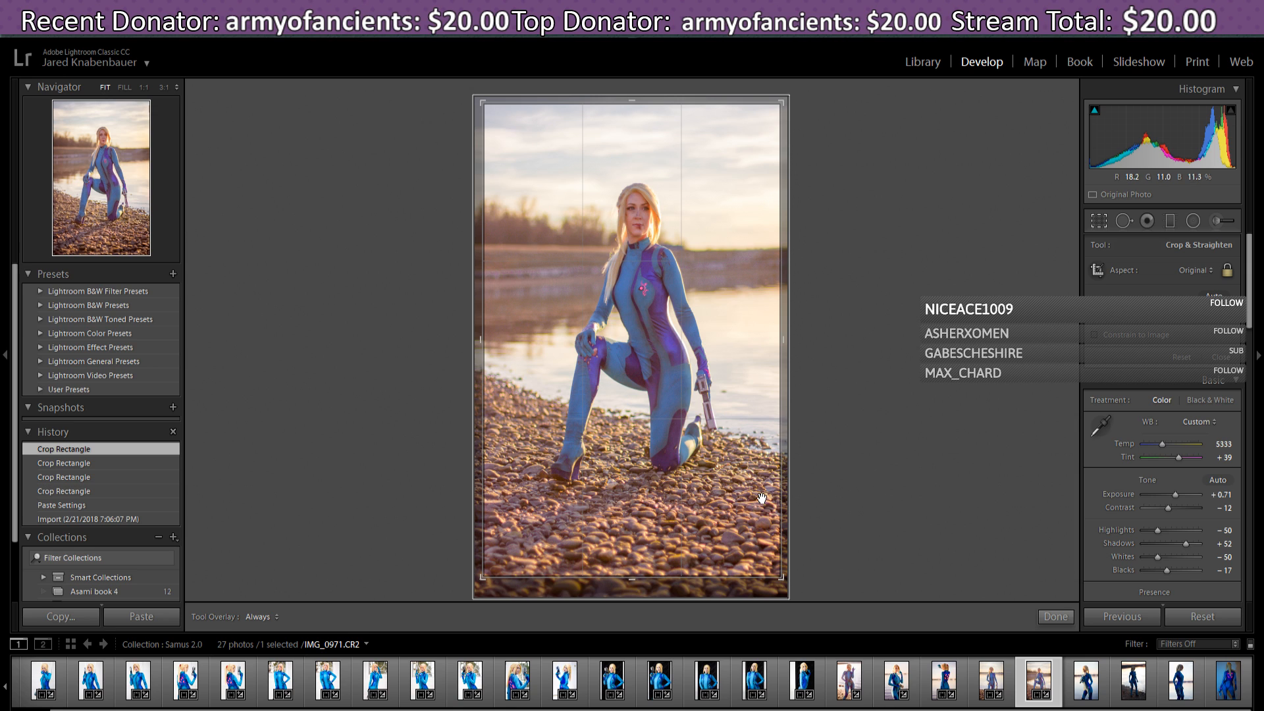
left_click_drag(752, 499, 750, 509)
left_click(1056, 617)
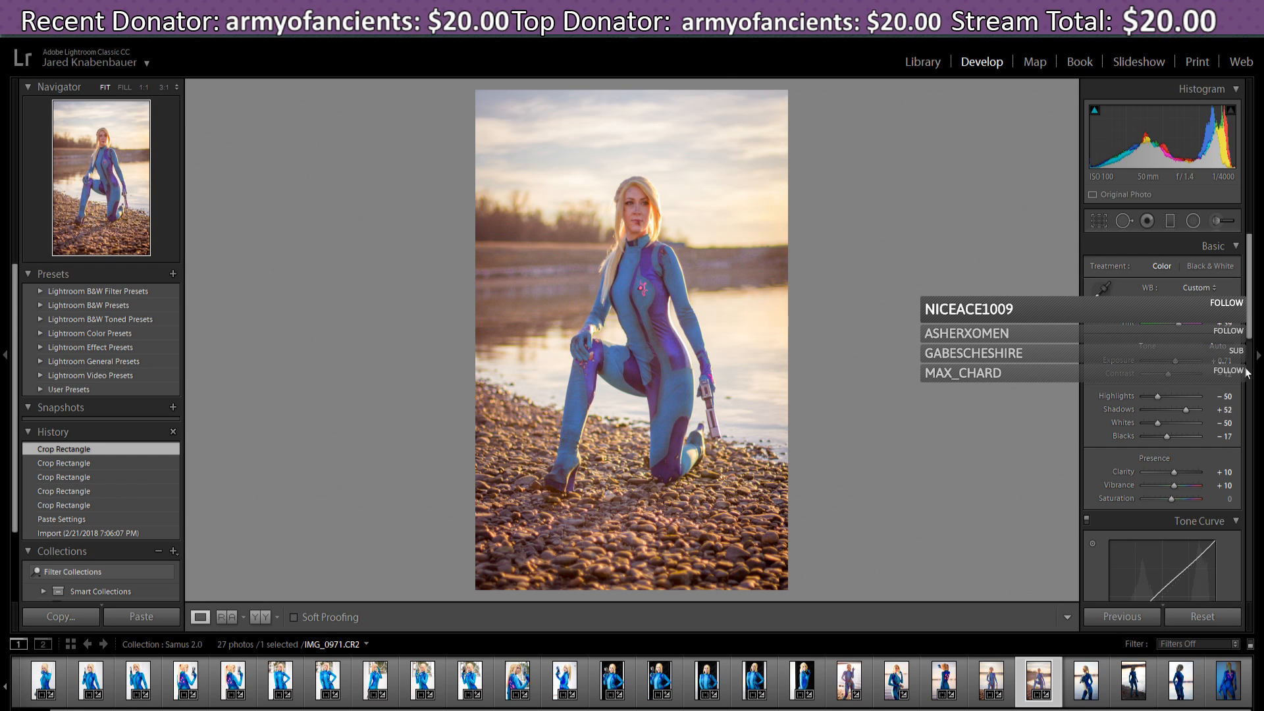
- Drag the tone curve's shadows section down until Shadows reads -27
scroll(1251, 337, "down", 1)
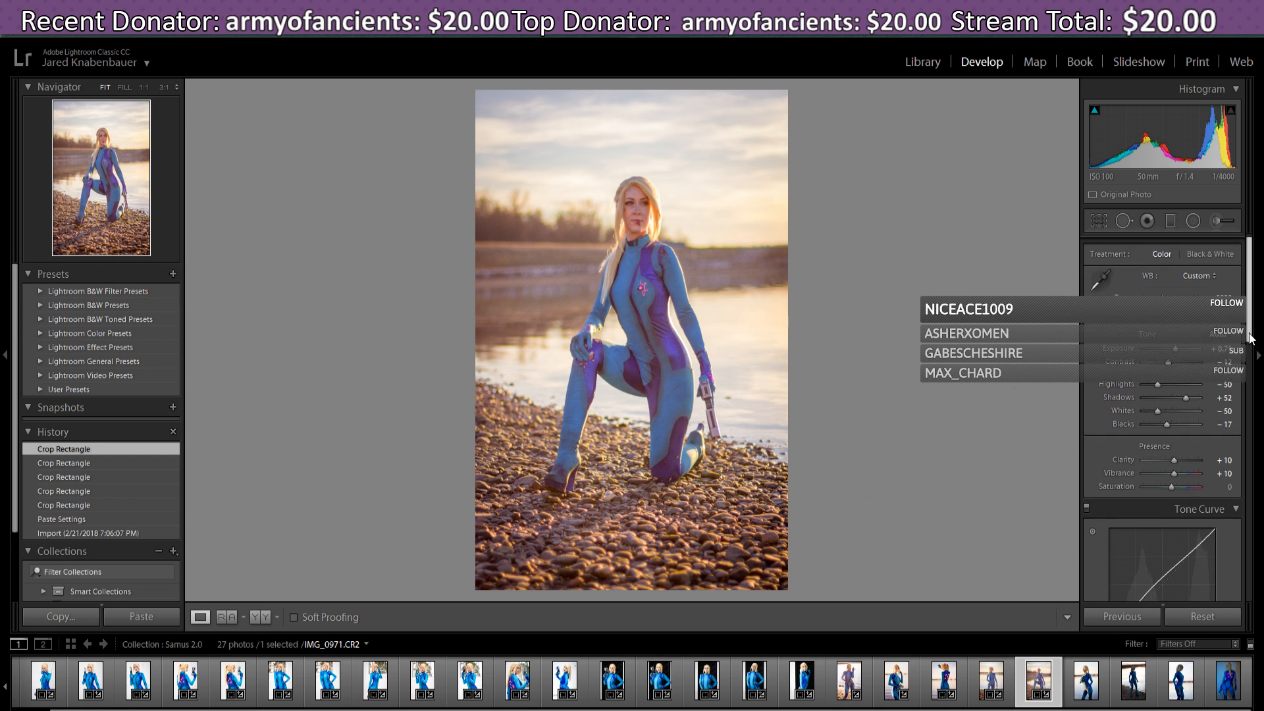
scroll(1251, 335, "down", 5)
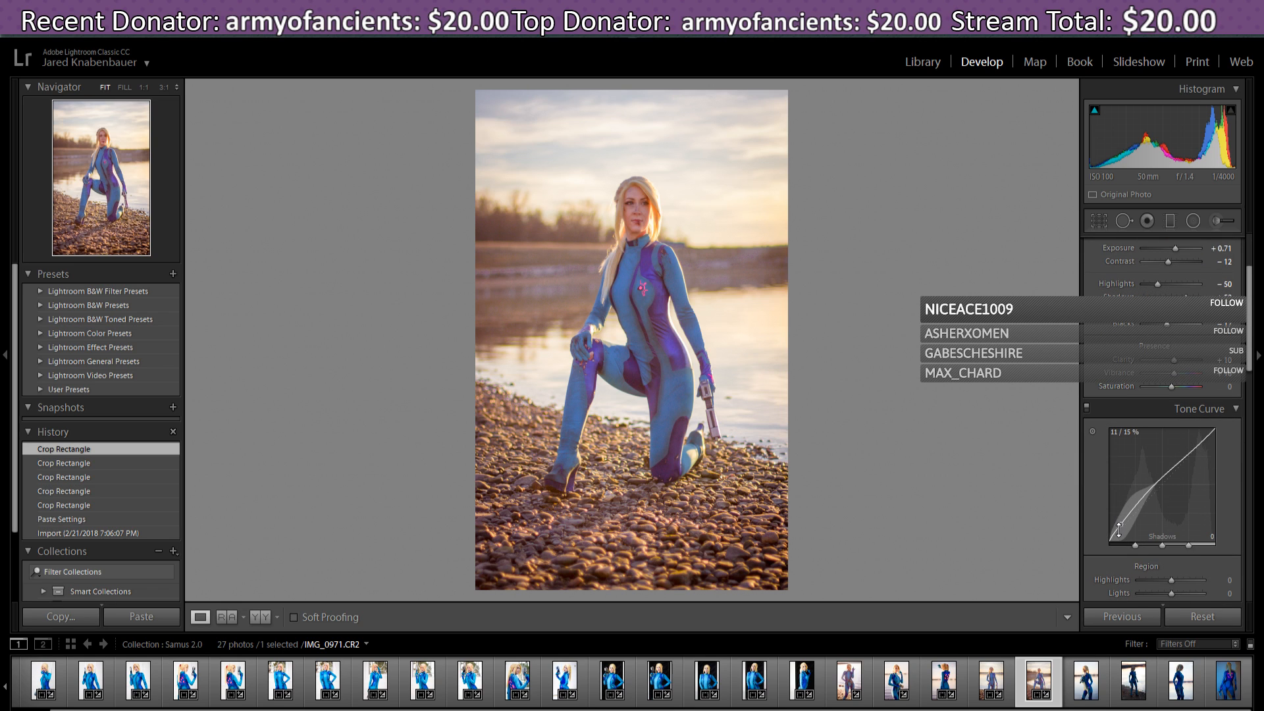
left_click_drag(1118, 529, 1117, 534)
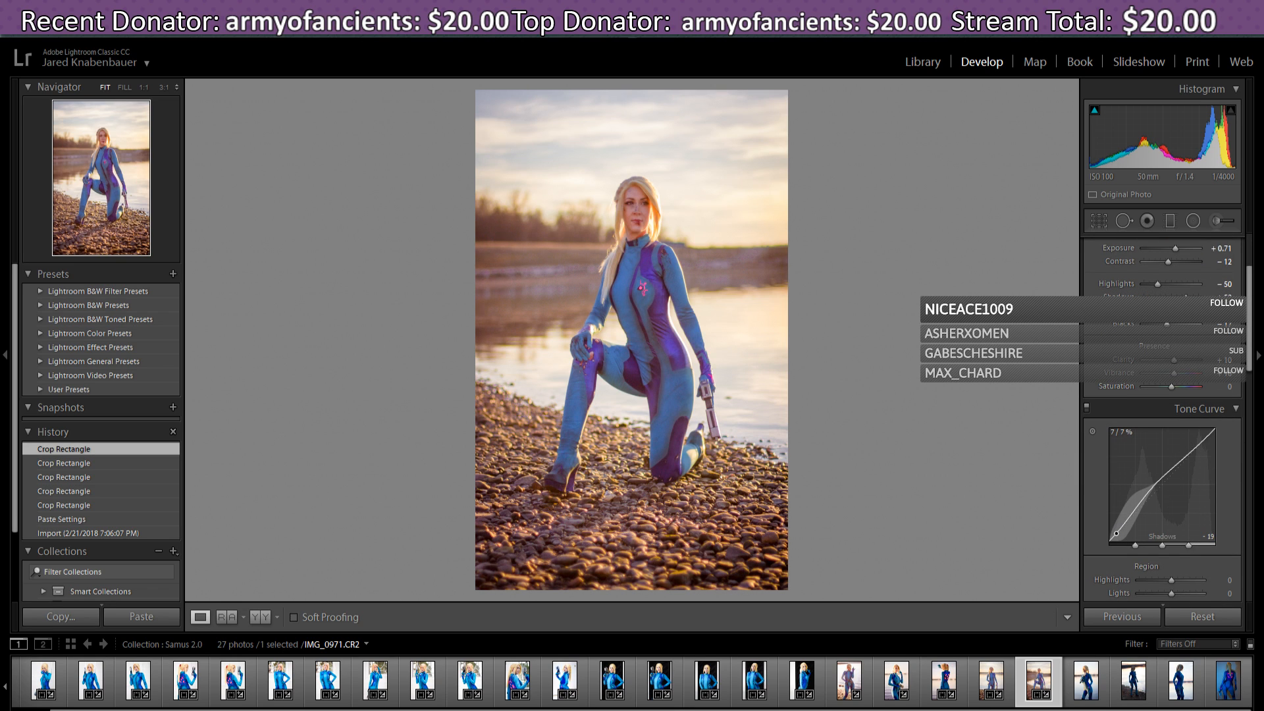
left_click_drag(1116, 534, 1117, 534)
left_click_drag(1139, 527, 1140, 511)
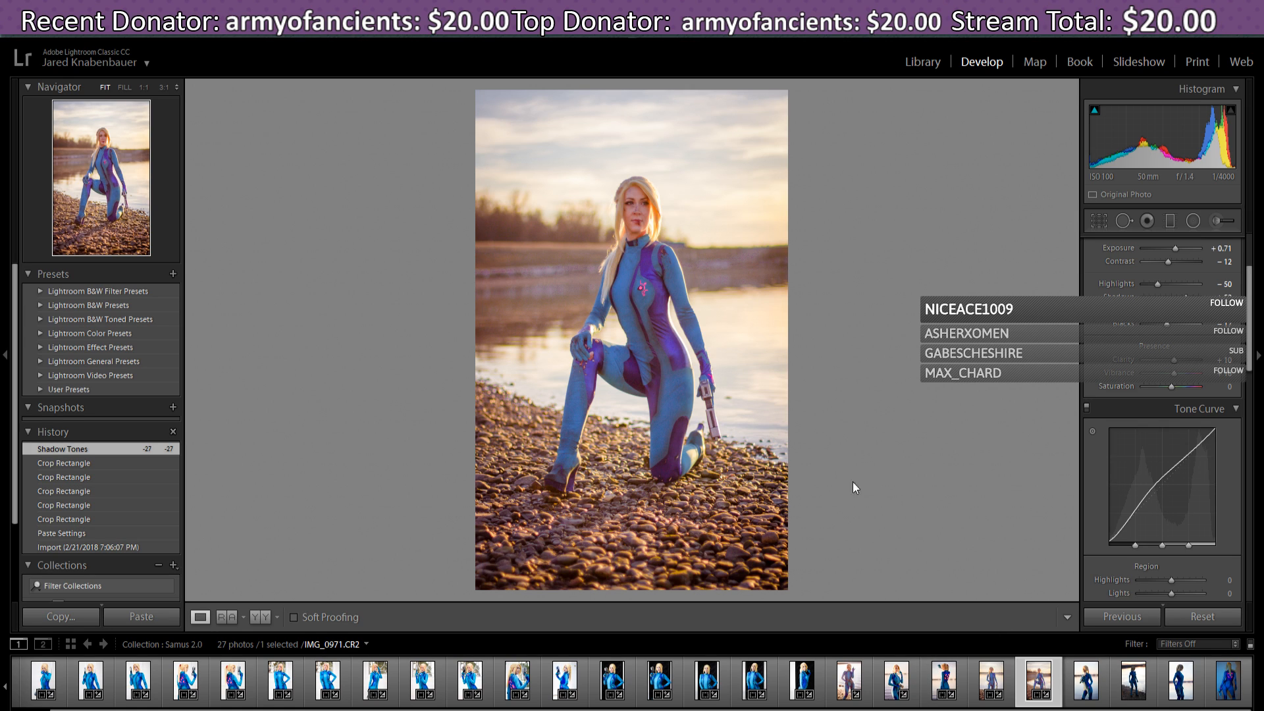
mouse_move(468, 710)
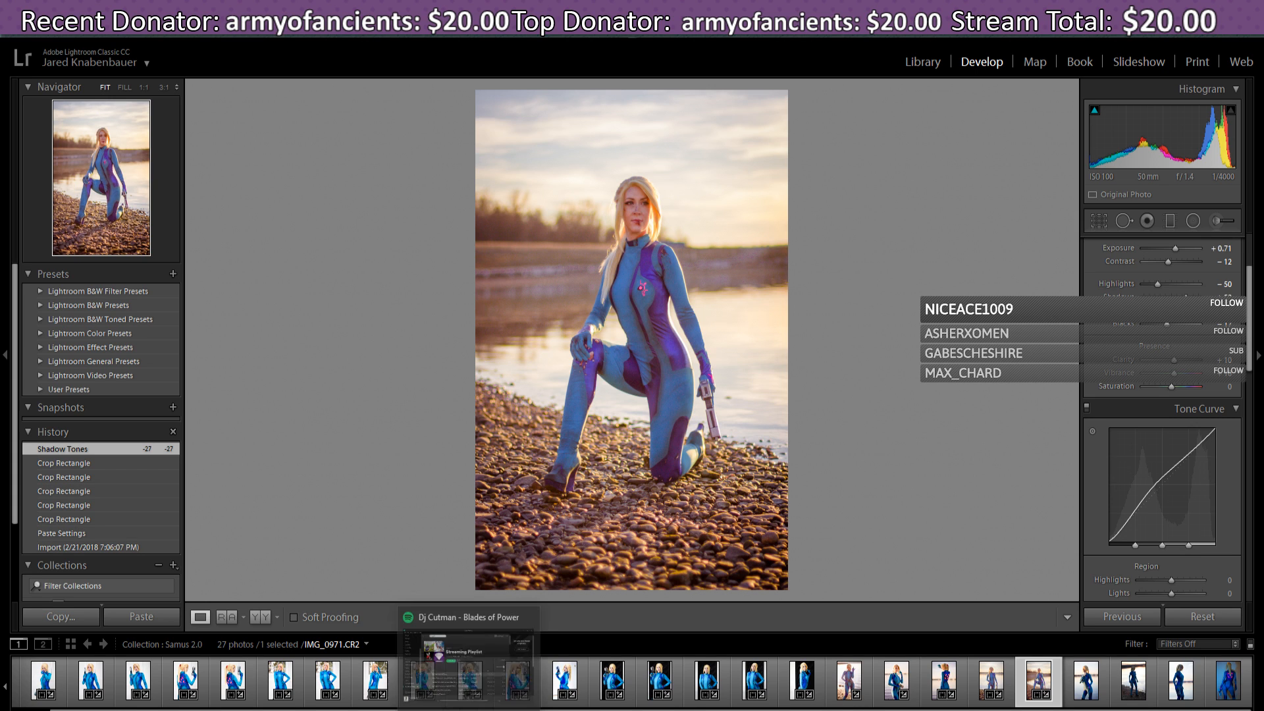
left_click(470, 658)
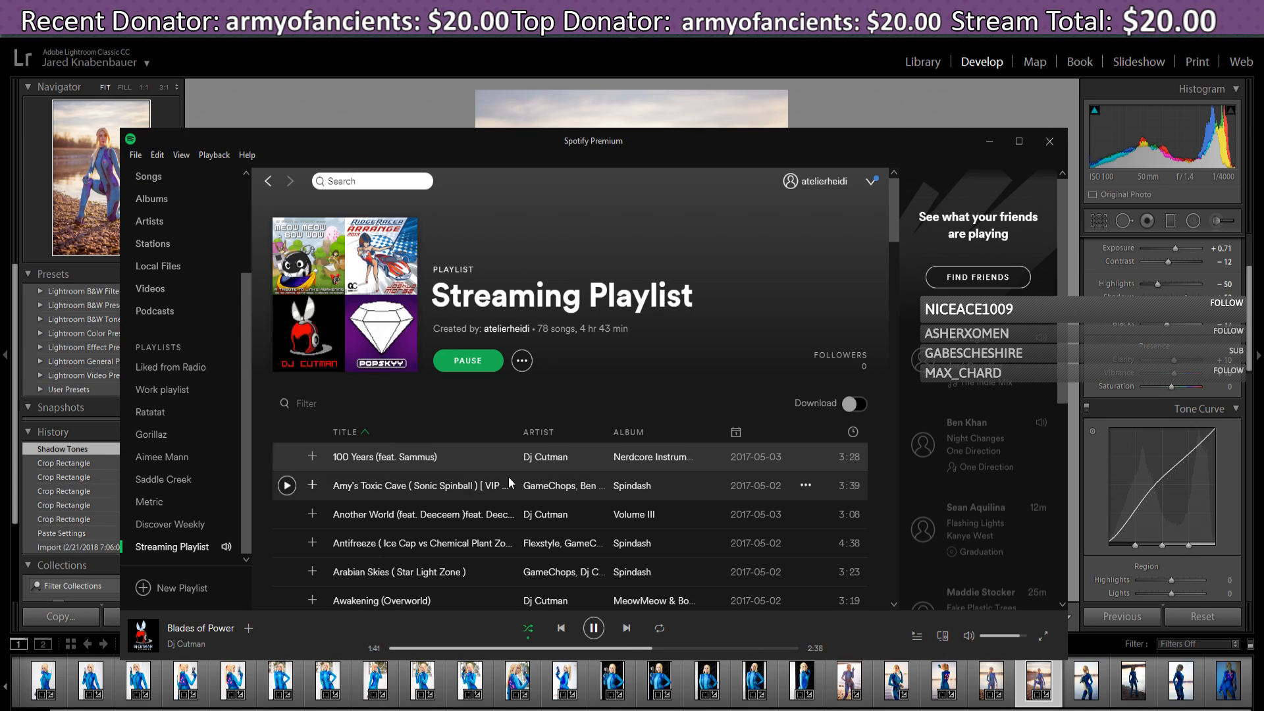
left_click_drag(894, 231, 896, 262)
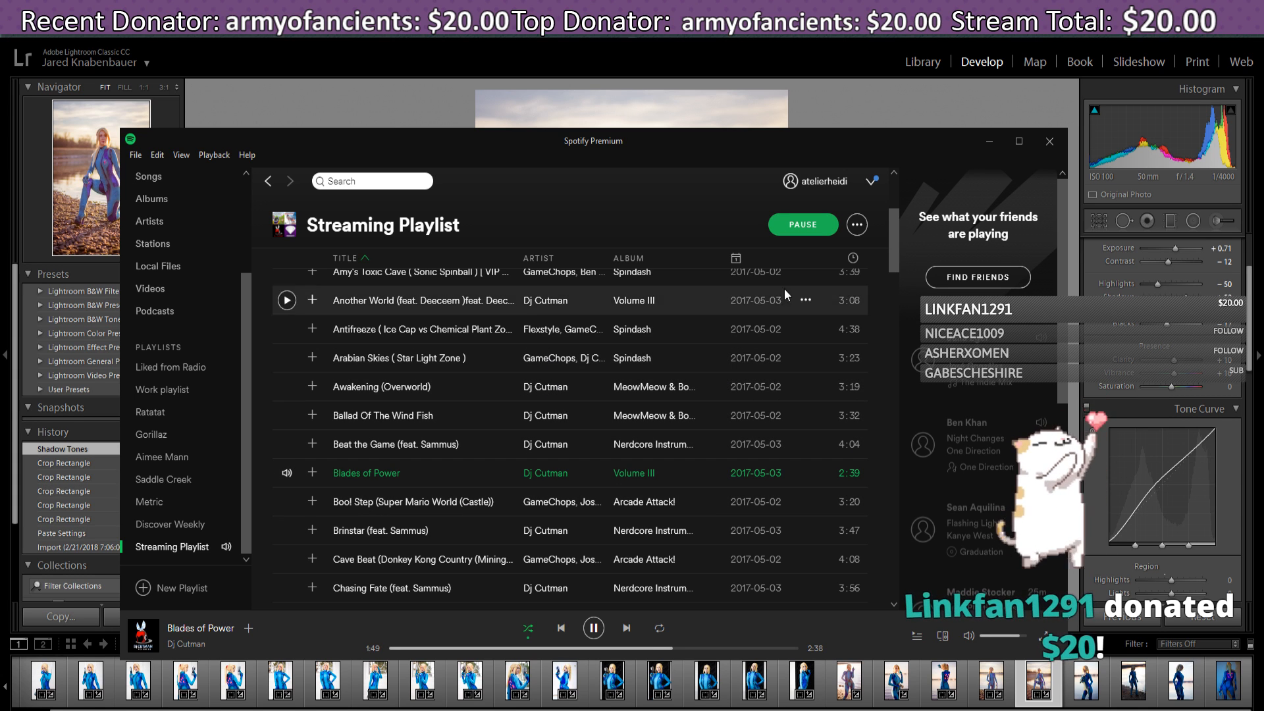
left_click(989, 140)
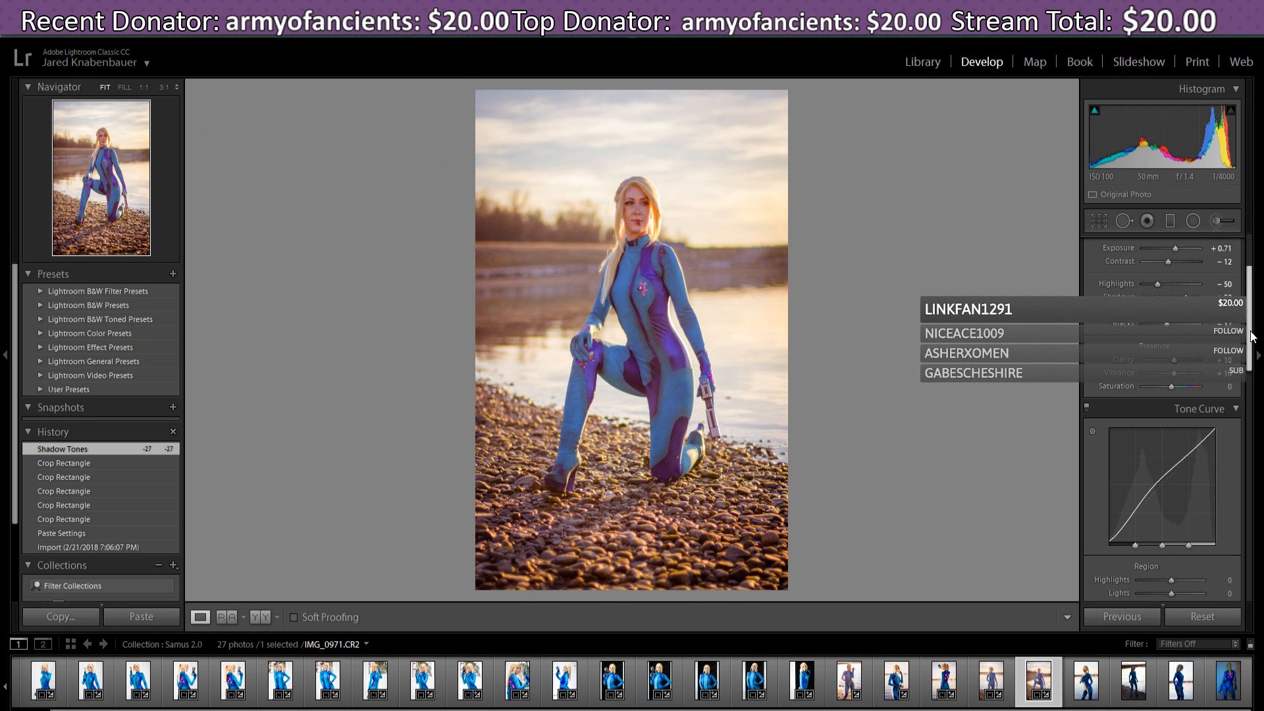
- Brighten the curve's Lights, undo it via History, then raise Highlights to +15
scroll(1253, 346, "down", 1)
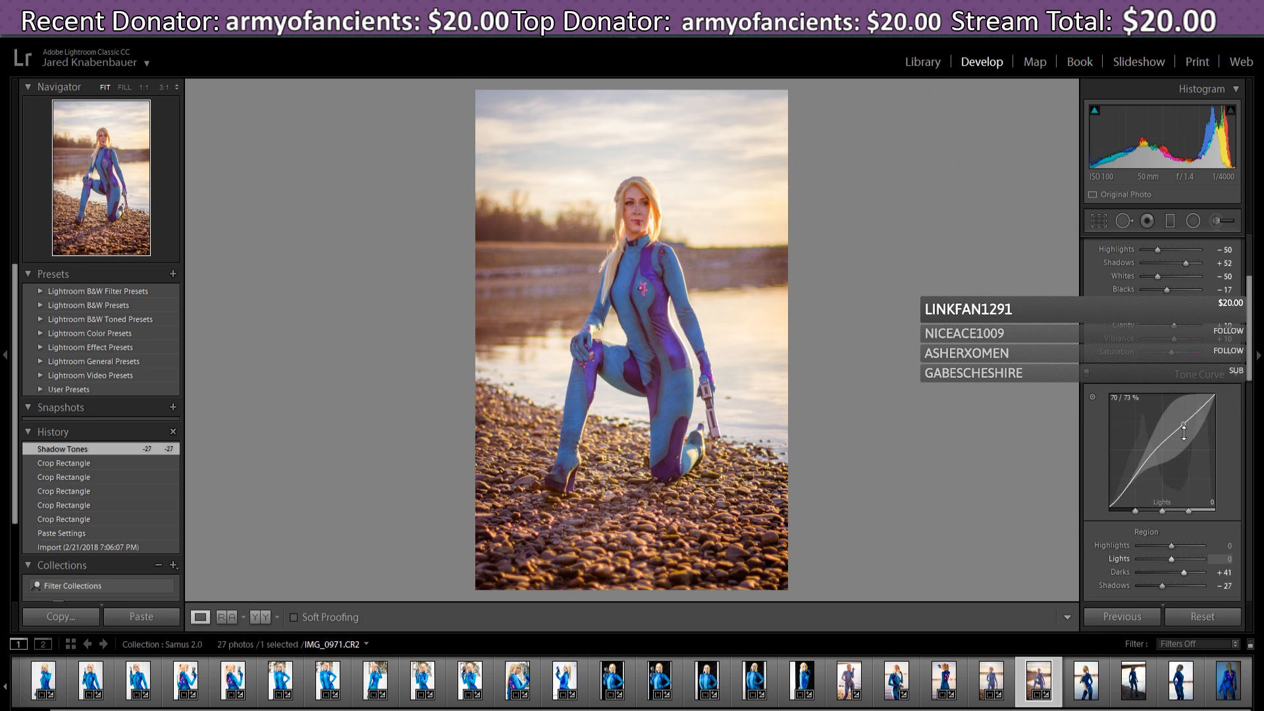
mouse_move(1186, 430)
left_mouse_down()
mouse_move(1185, 415)
mouse_move(1185, 428)
left_mouse_up()
left_click(74, 464)
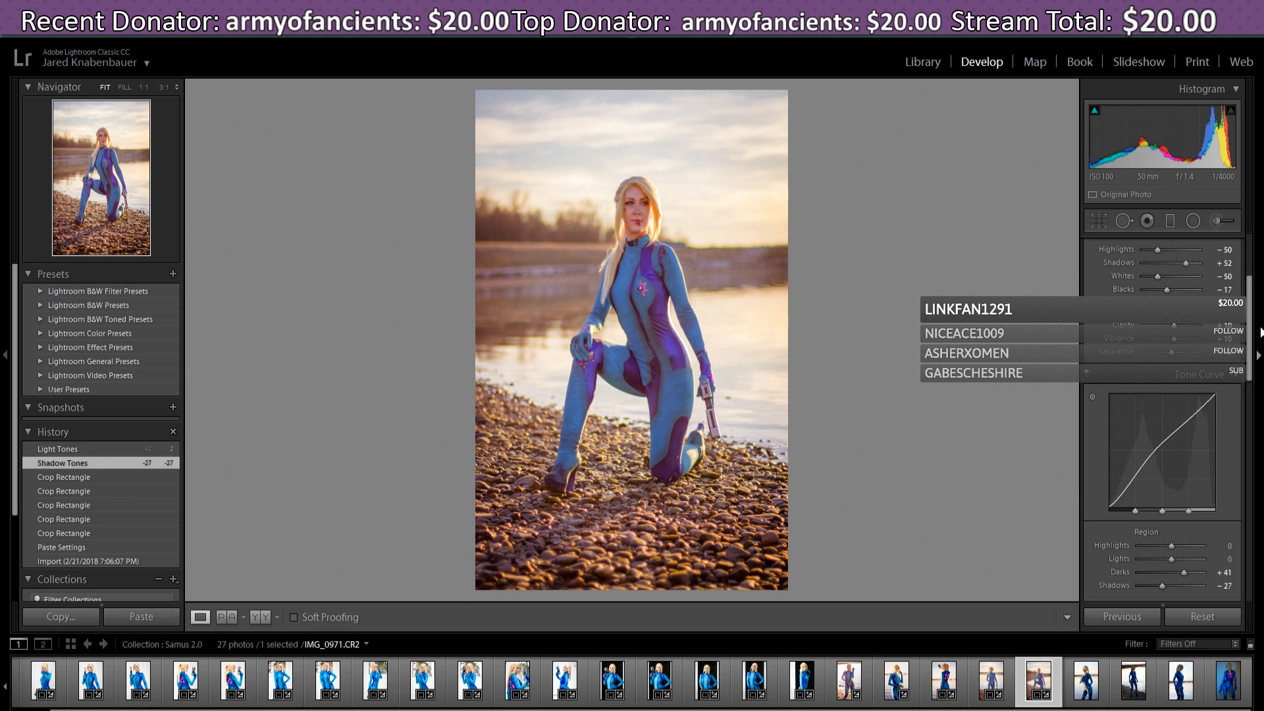
left_click_drag(1251, 334, 1260, 274)
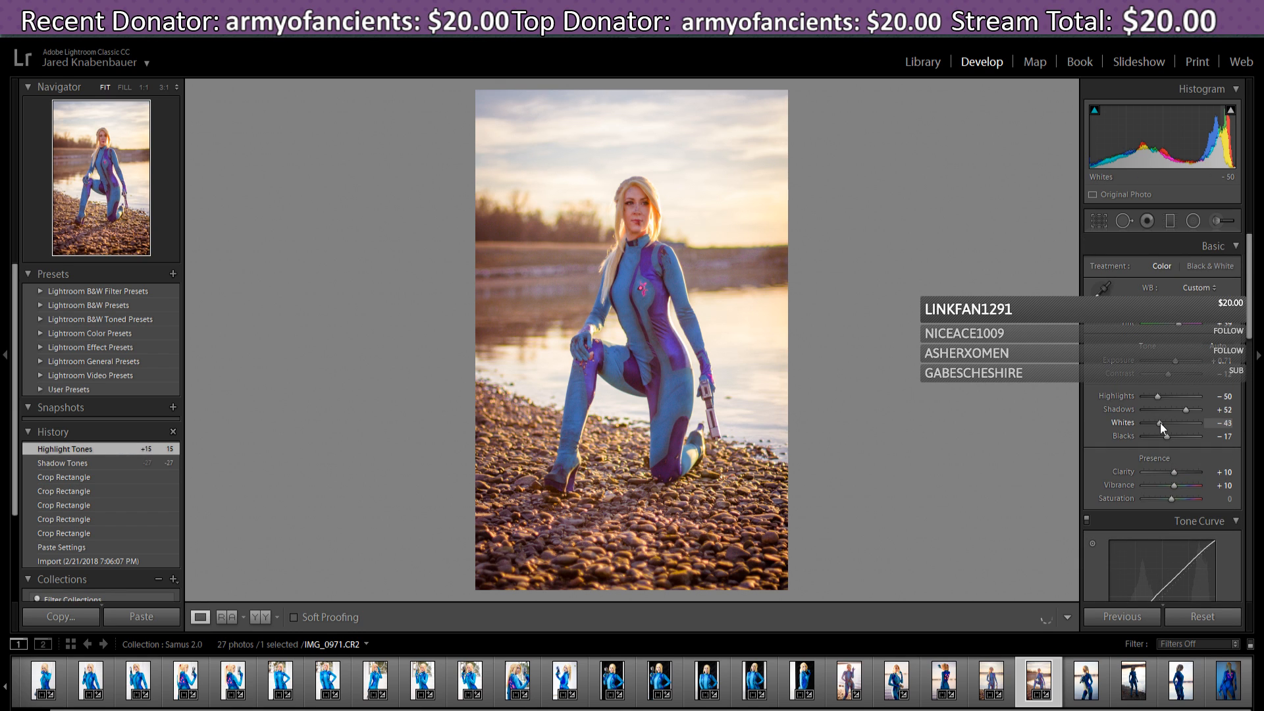
- Raise the Basic panel Whites slider from -43 to -19
mouse_move(1160, 422)
left_mouse_down()
mouse_move(1175, 424)
mouse_move(1165, 426)
left_mouse_up()
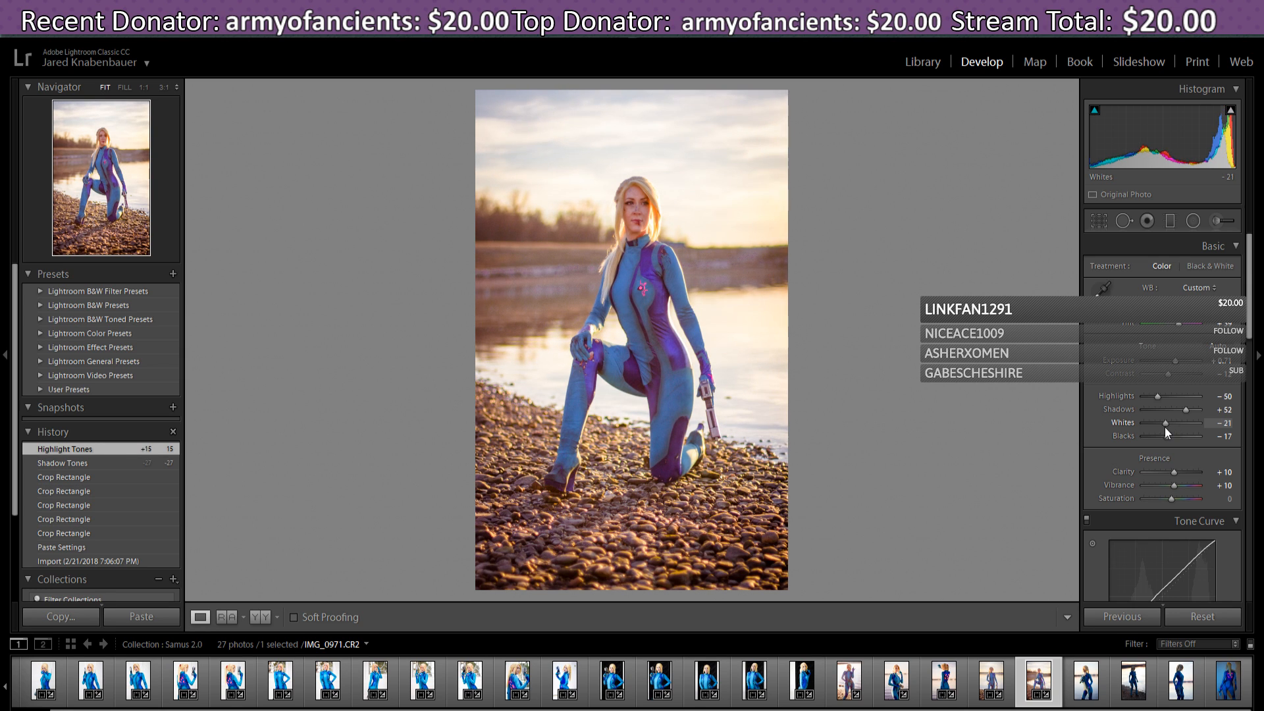
left_click_drag(1164, 426, 1165, 428)
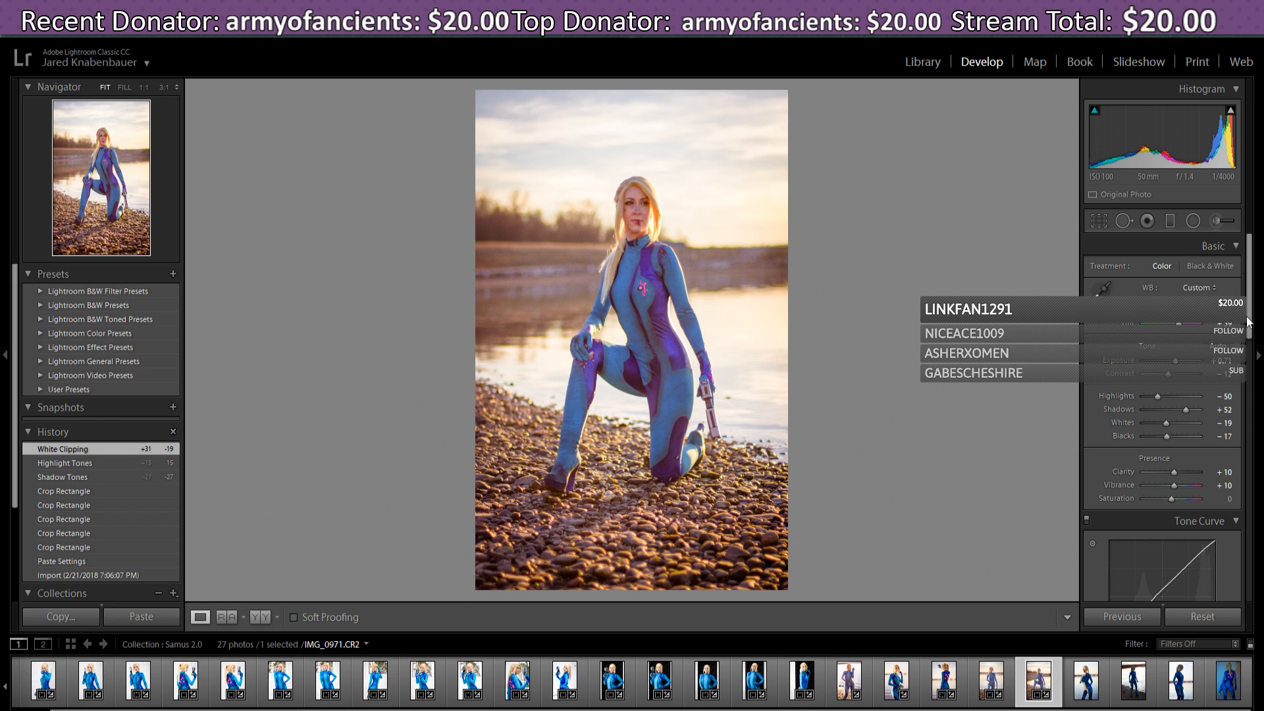
left_click_drag(1249, 321, 1259, 451)
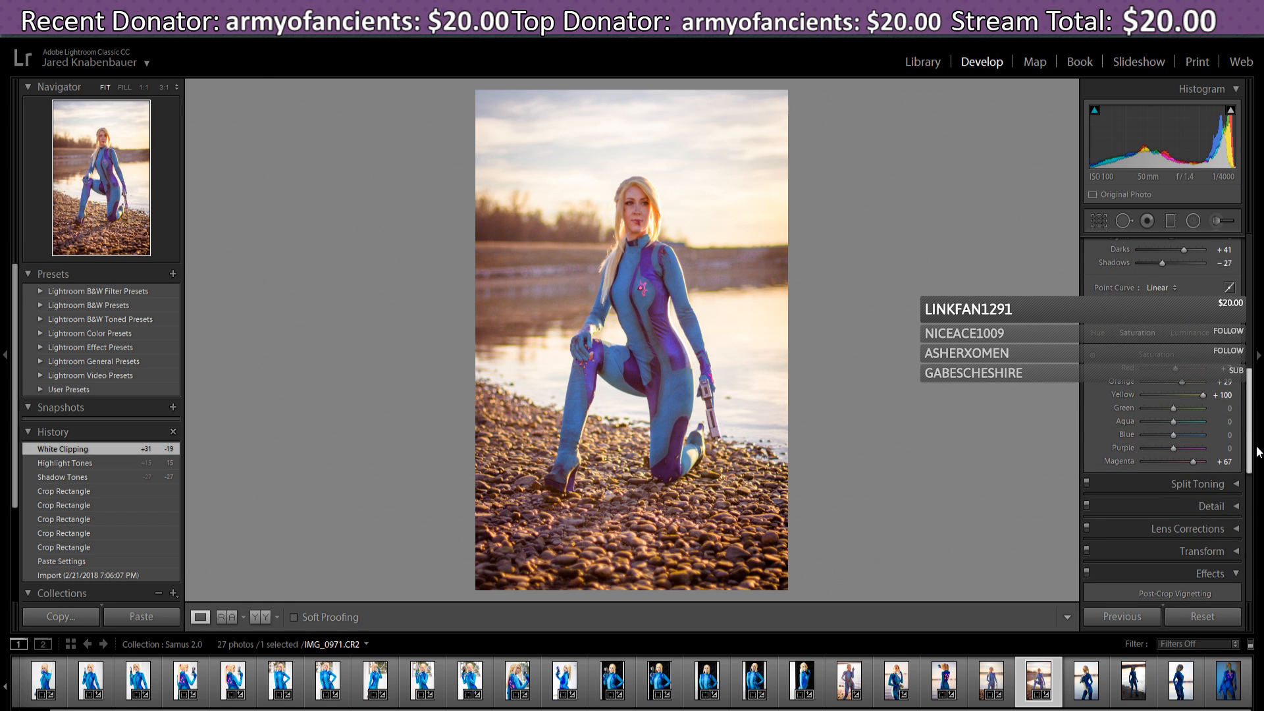
left_click_drag(1257, 447, 1256, 446)
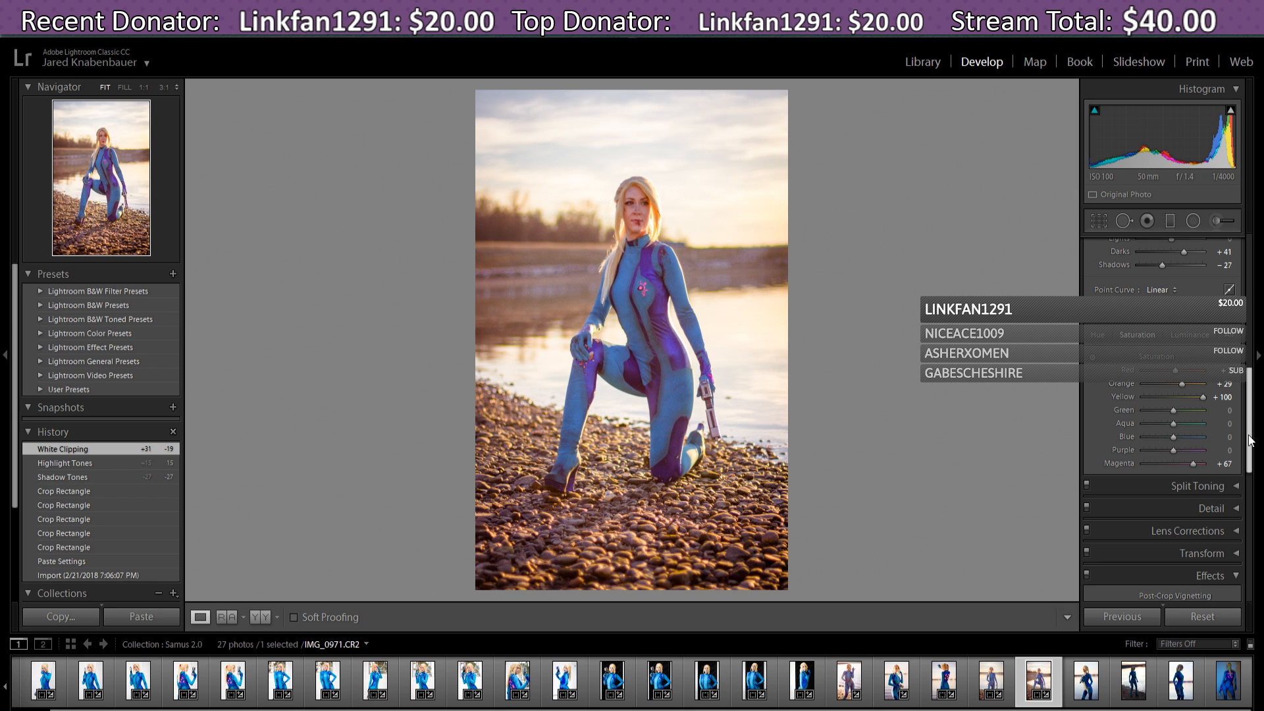
scroll(1249, 451, "down", 2)
scroll(1250, 450, "down", 1)
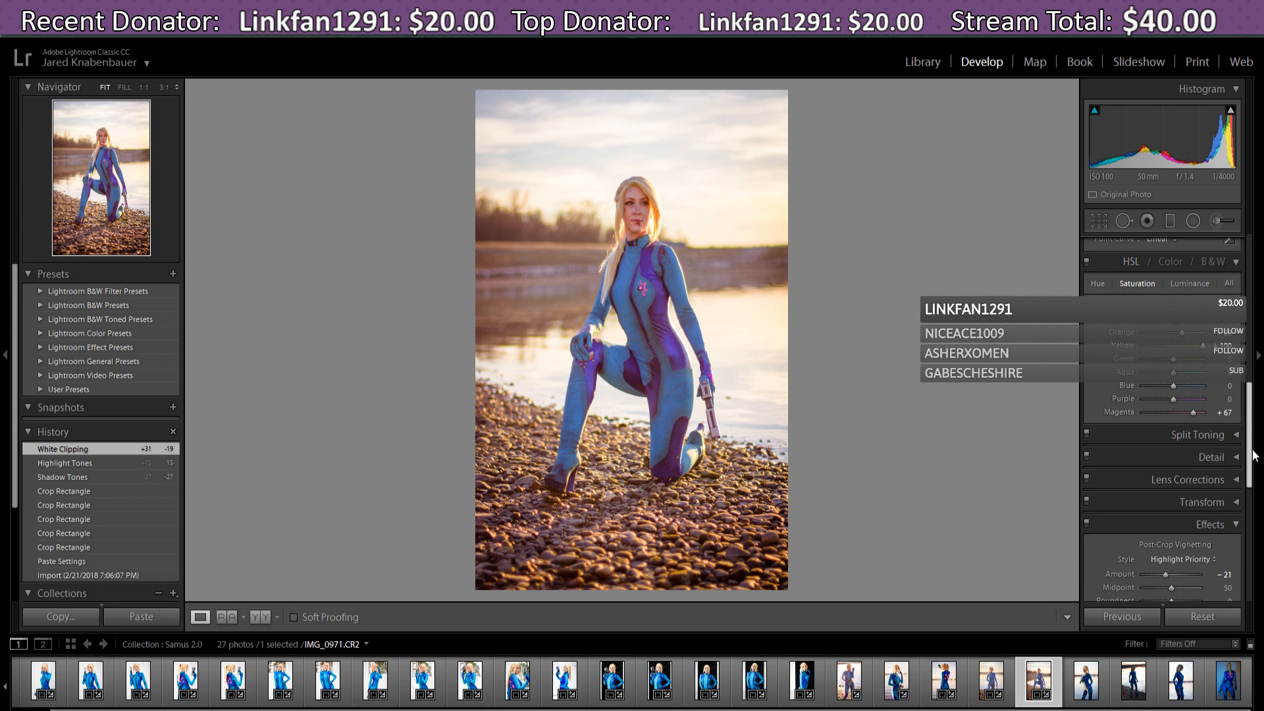
- Ease the post-crop vignette Amount to -17
scroll(1254, 455, "up", 2)
left_click_drag(1255, 447, 1263, 515)
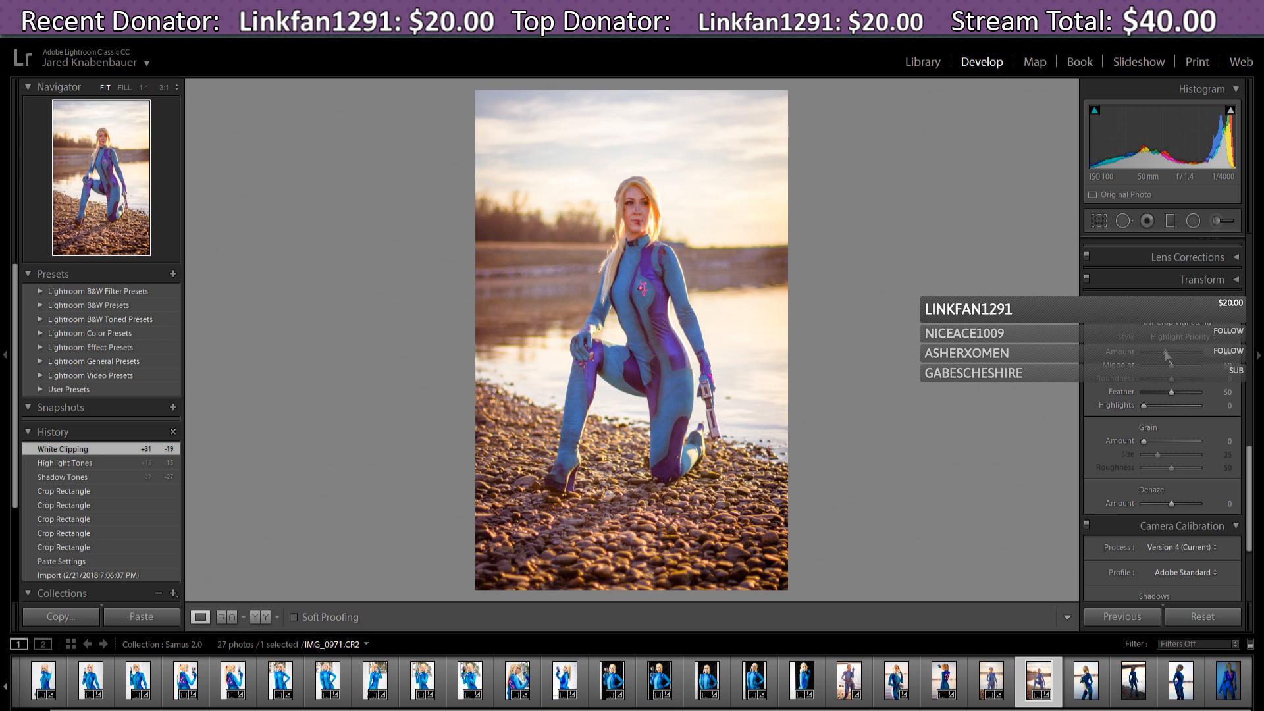
left_click_drag(1166, 356, 1168, 359)
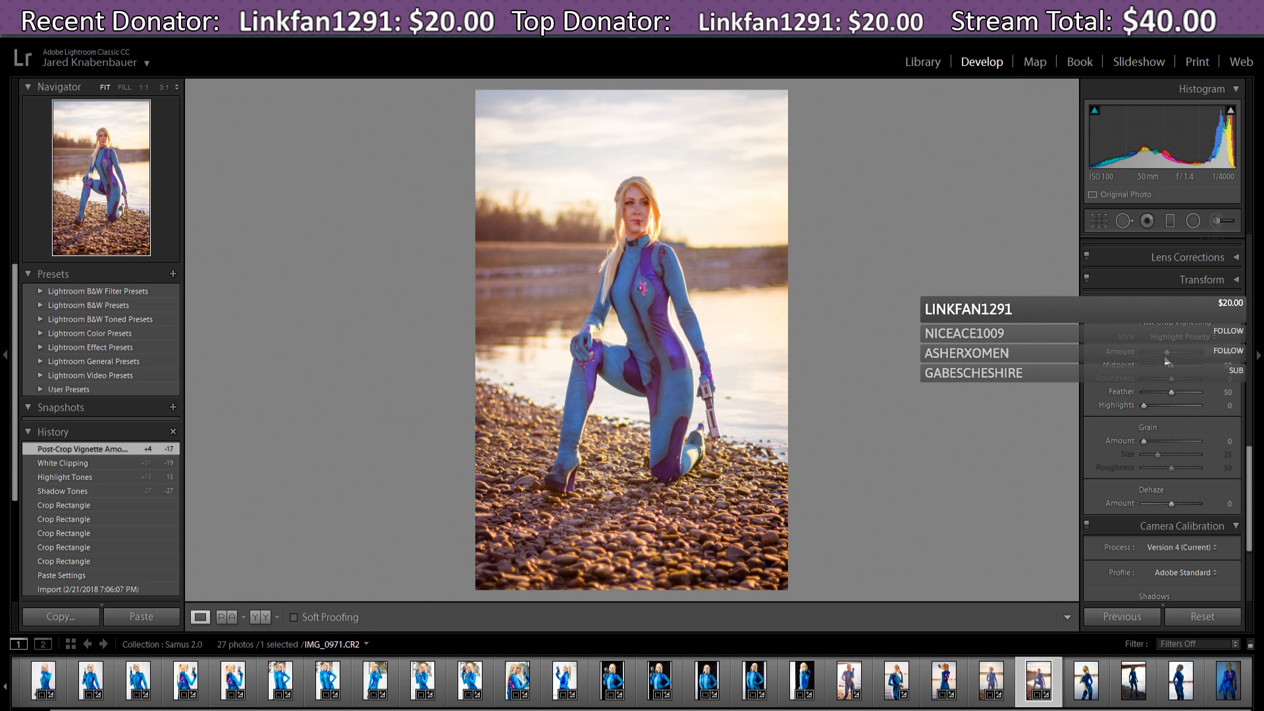
- Open IMG_1003 from the filmstrip and bring up Streamlabs' recent events
left_click_drag(1251, 534, 1256, 586)
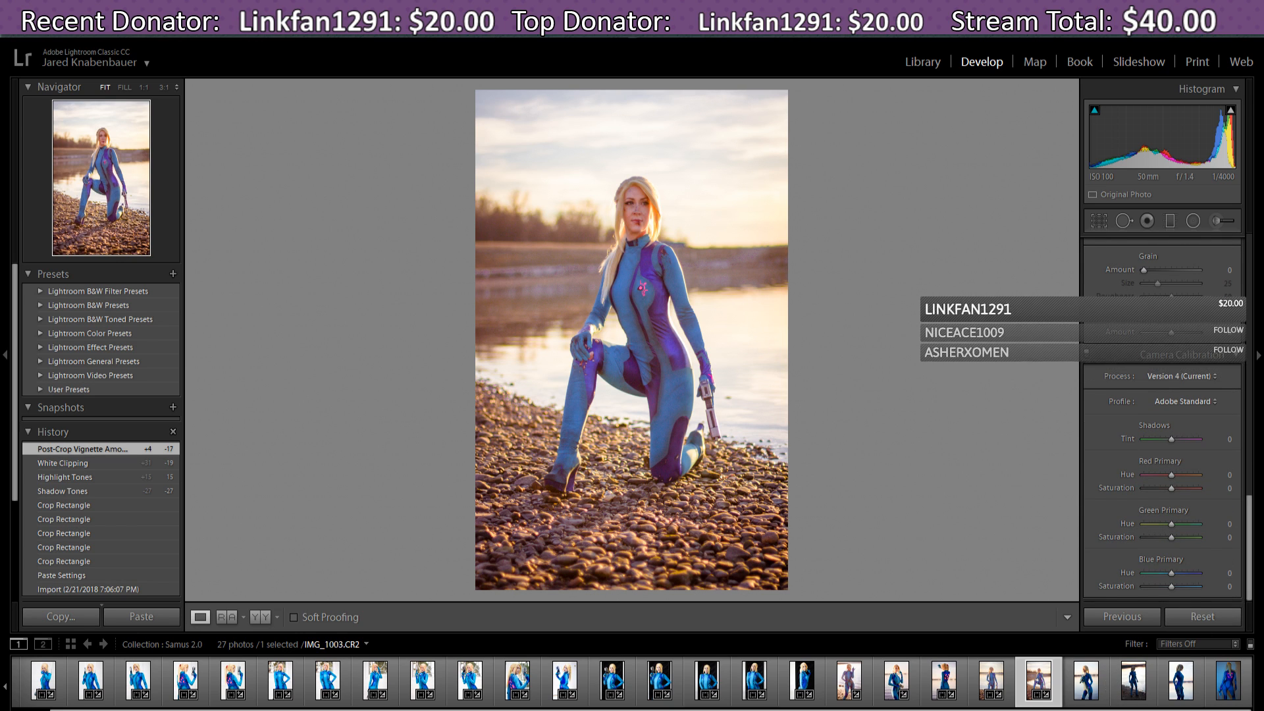
left_click(1084, 690)
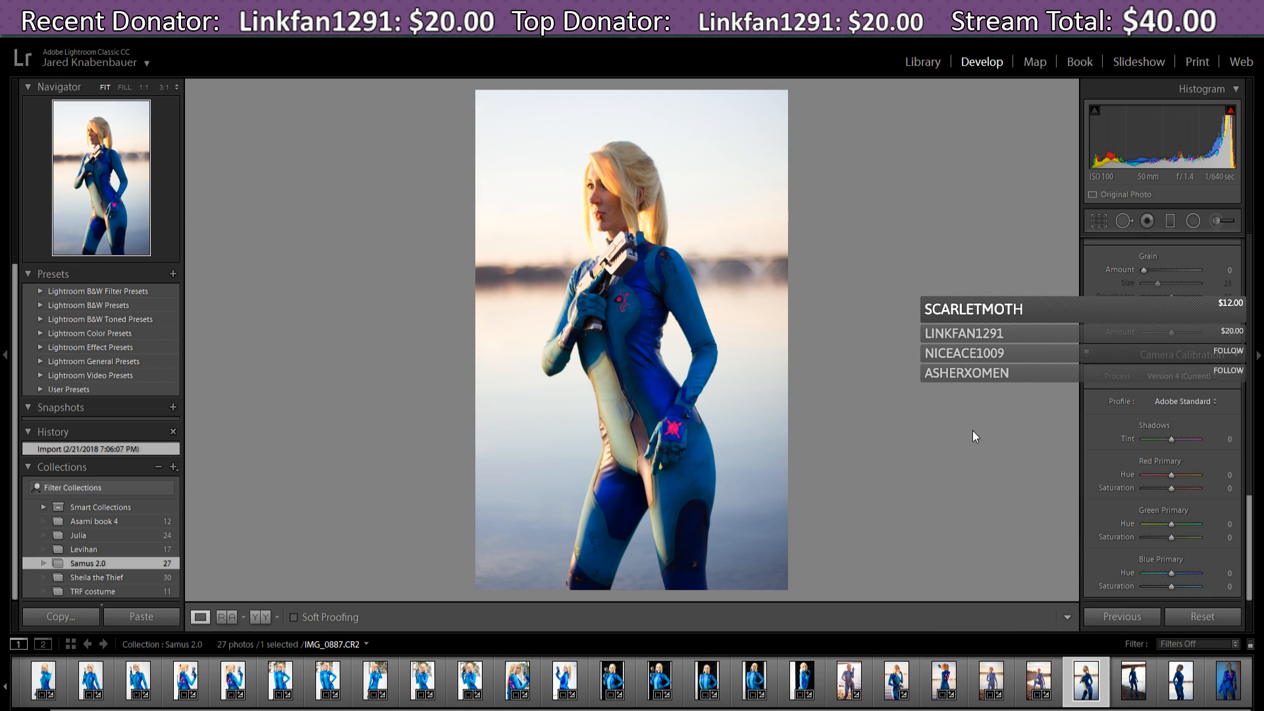
key("alt+Tab")
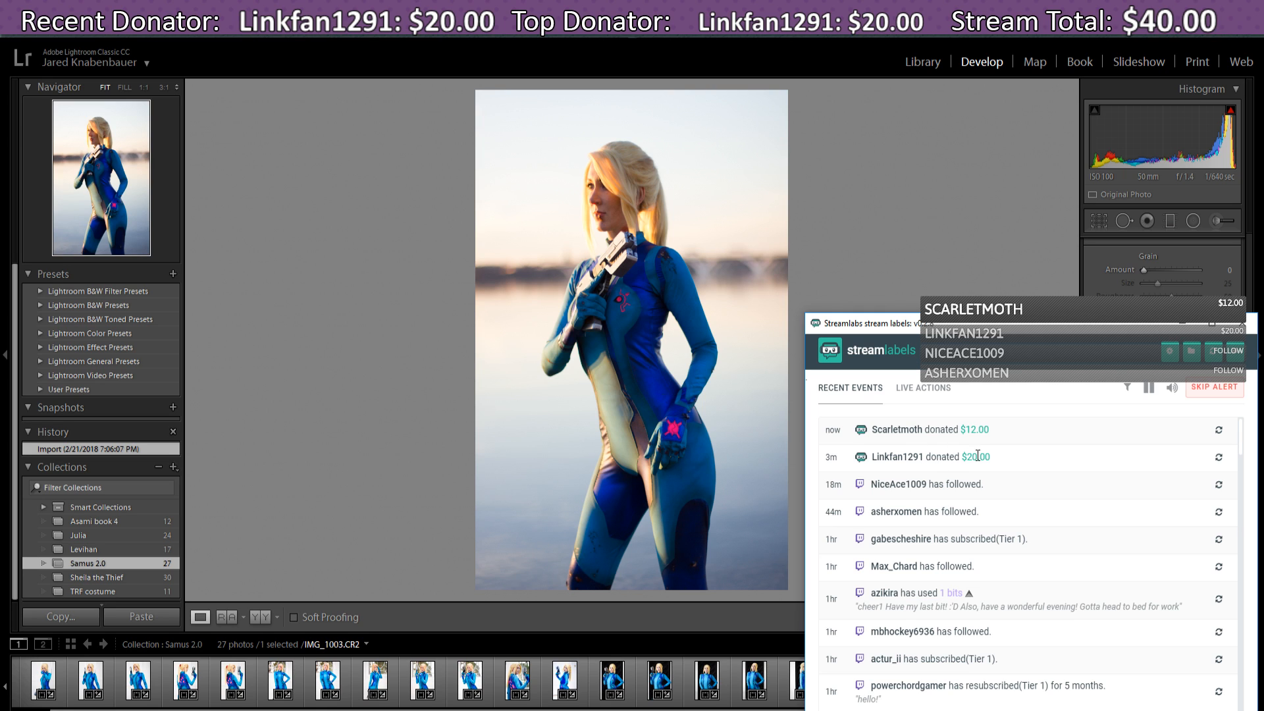
- Replay the $20 donation alert and minimize the Streamlabs events window
left_click(1219, 459)
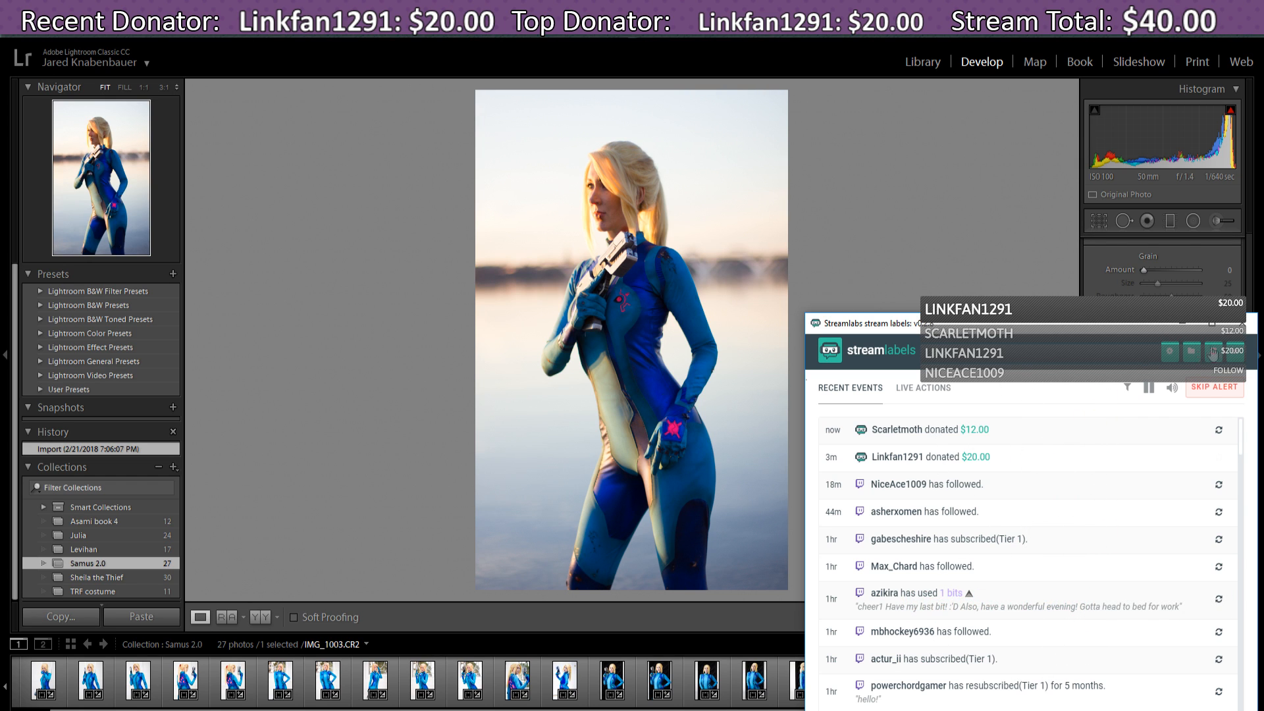
left_click(1178, 326)
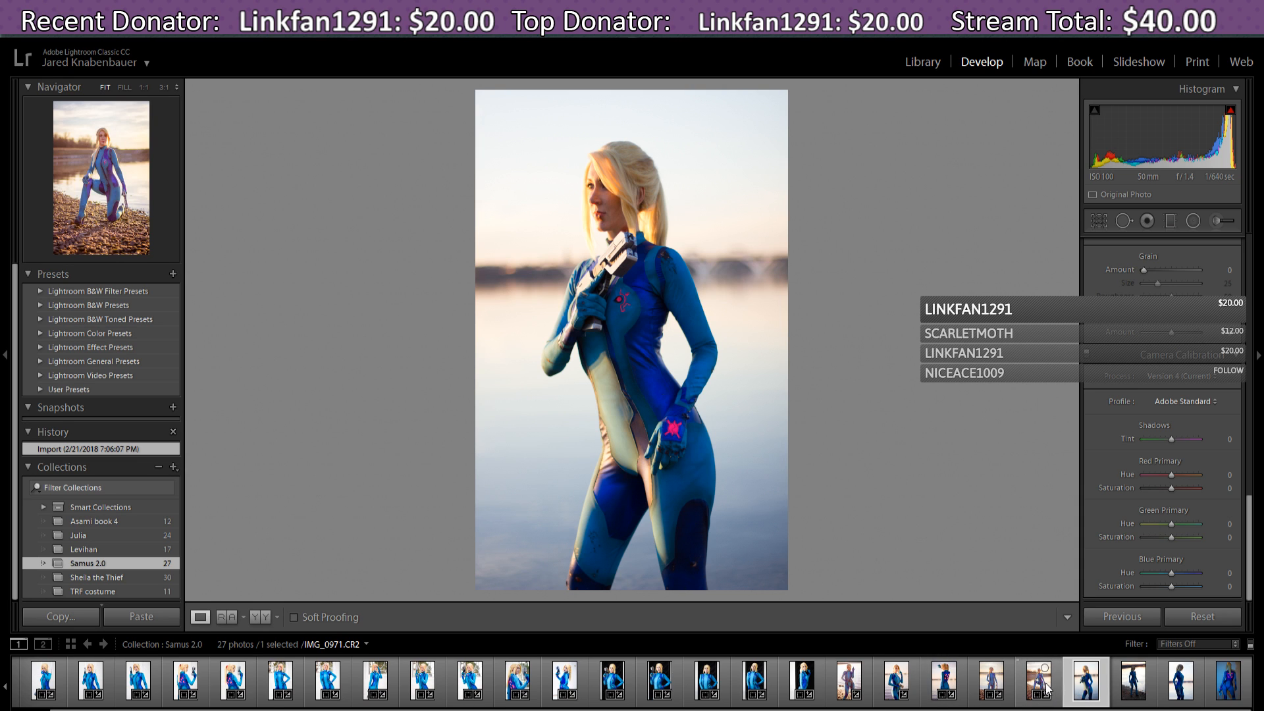
- Switch between filmstrip photos, ending back on IMG_0894
left_click(896, 682)
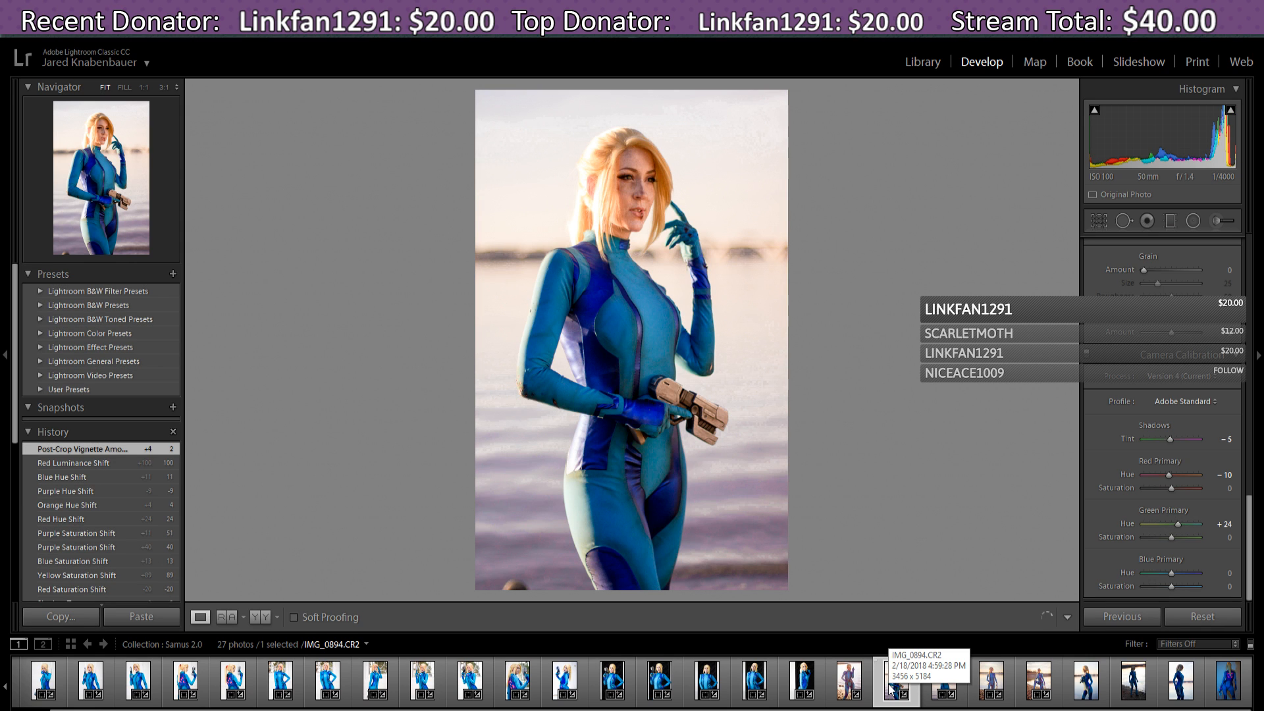
left_click(1039, 681)
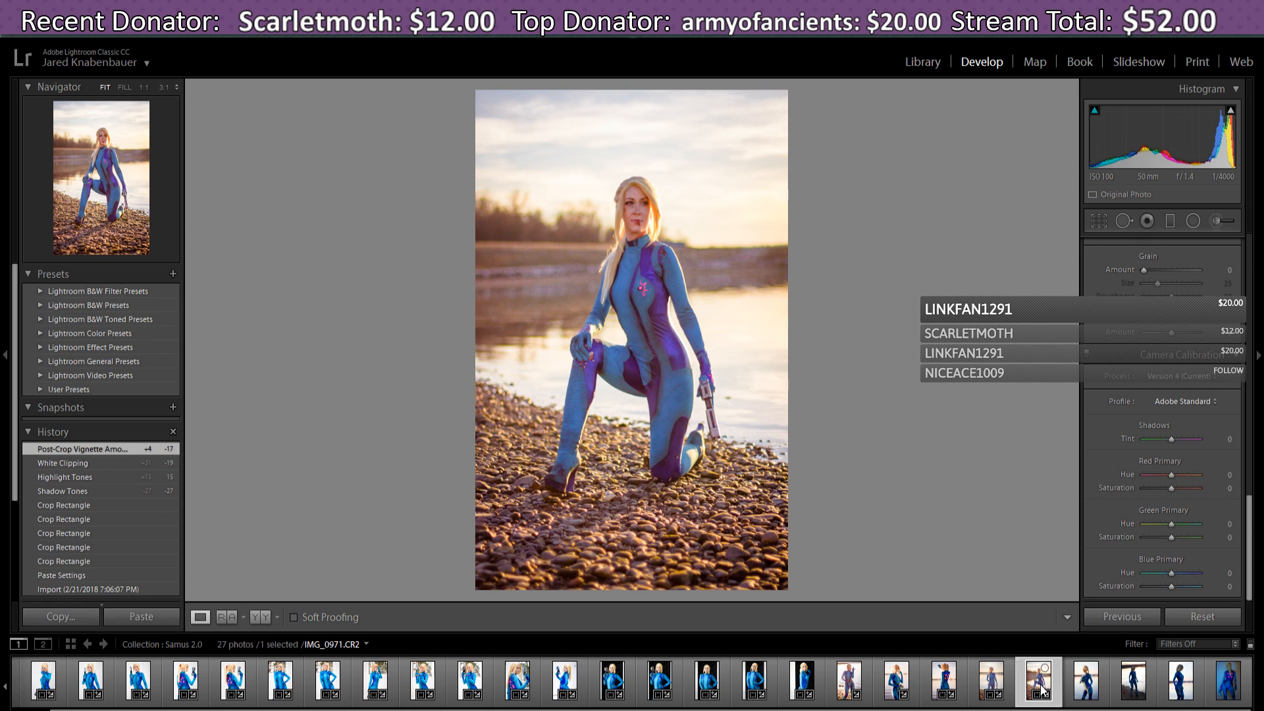
left_click(903, 686)
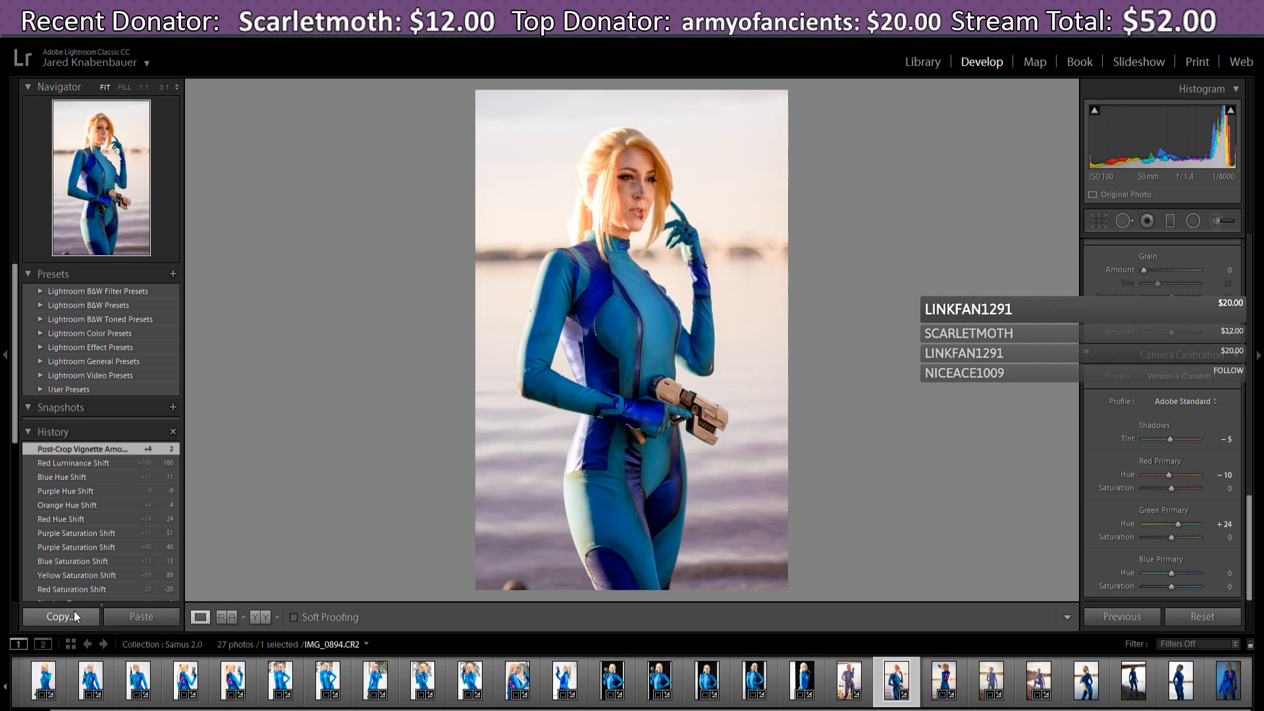
- Copy all of IMG_0894's develop settings except Crop and Transform
left_click(59, 617)
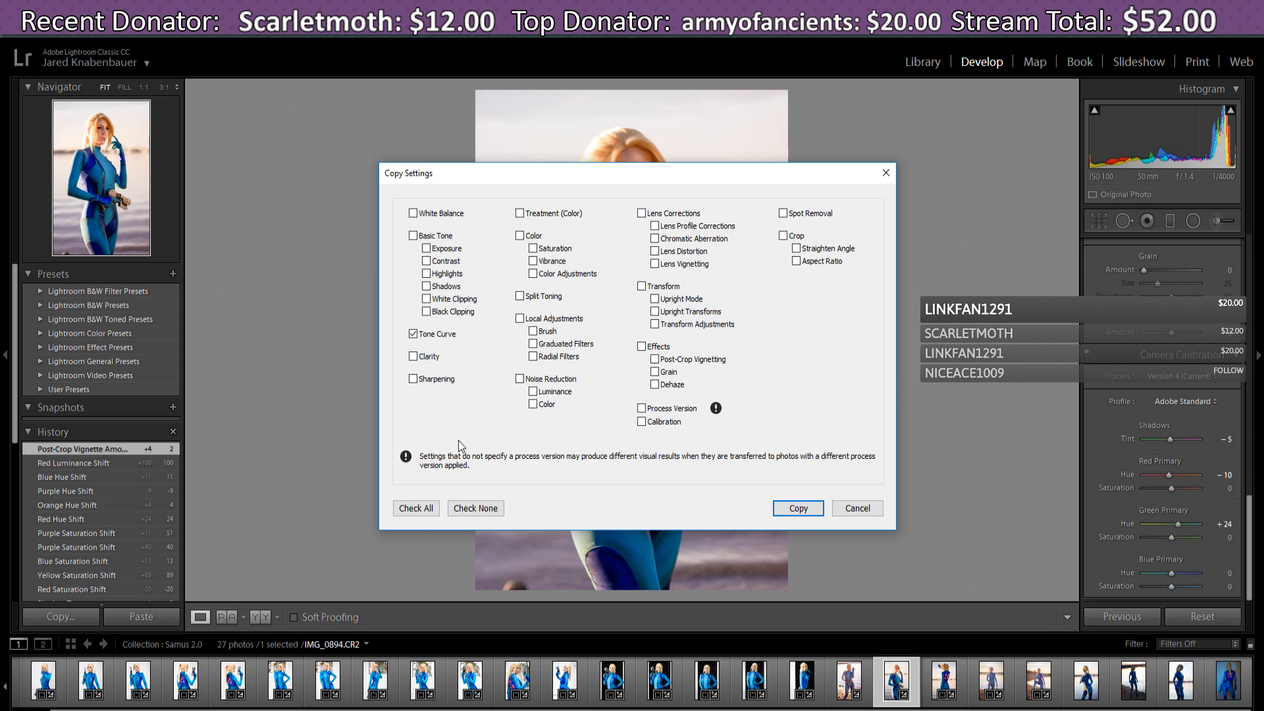
left_click(426, 511)
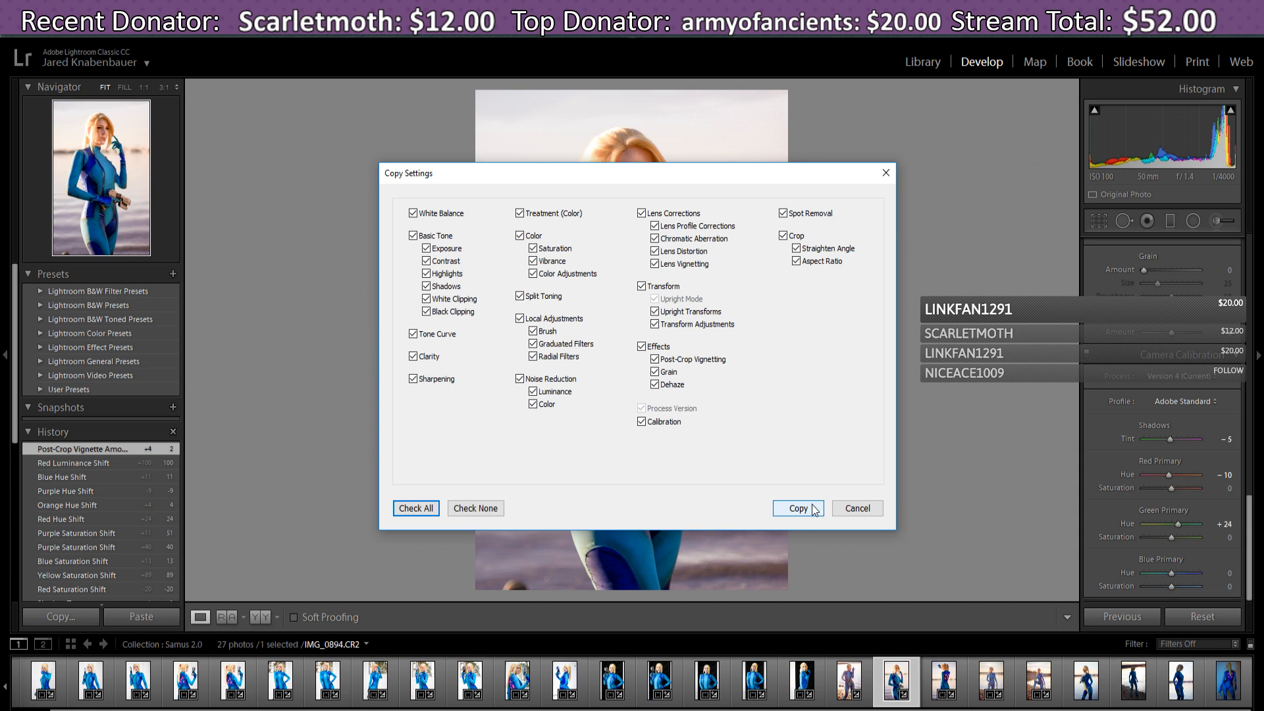
left_click(783, 237)
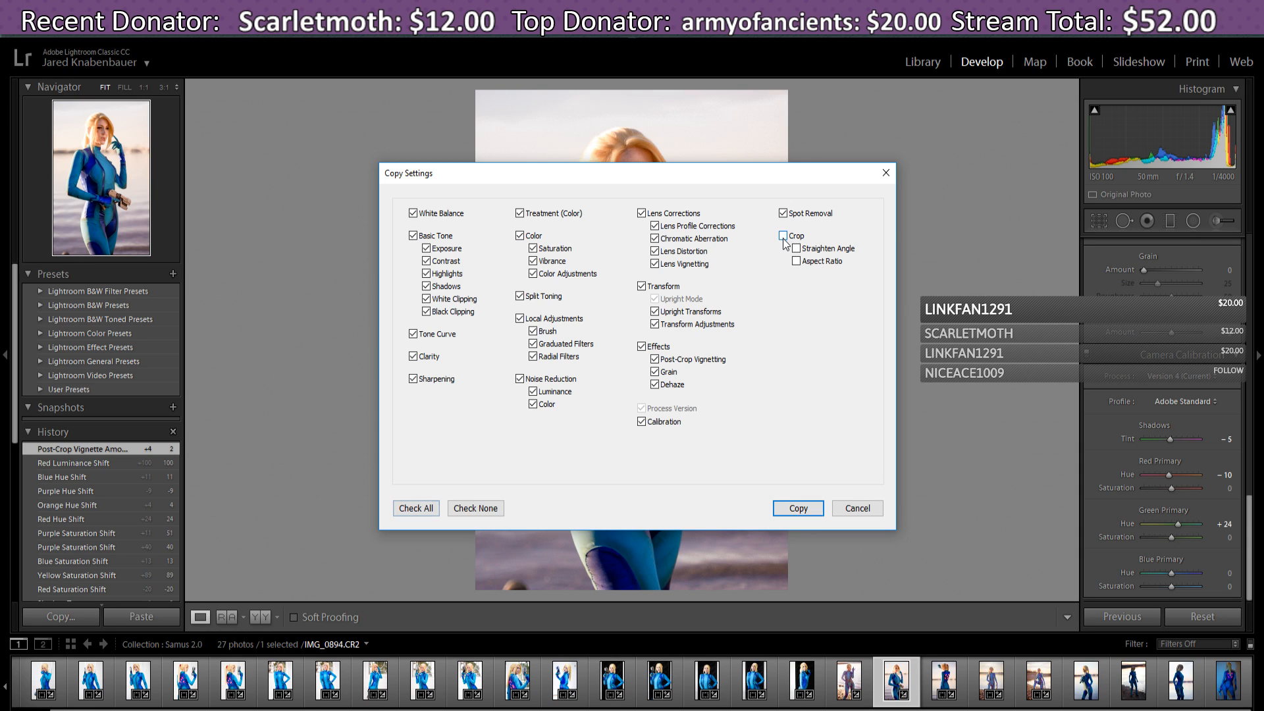
left_click(641, 287)
left_click(798, 509)
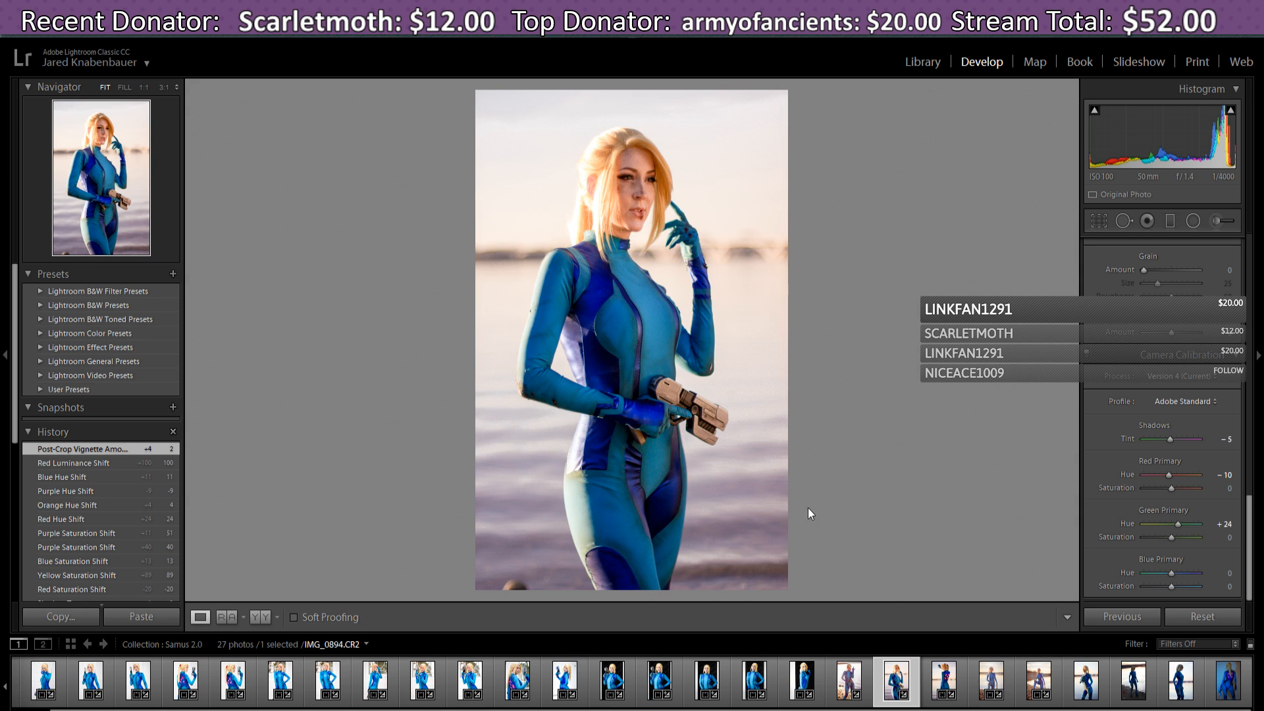
- Select IMG_1003.CR2, paste the copied develop settings onto it, then reset it
left_click(1084, 687)
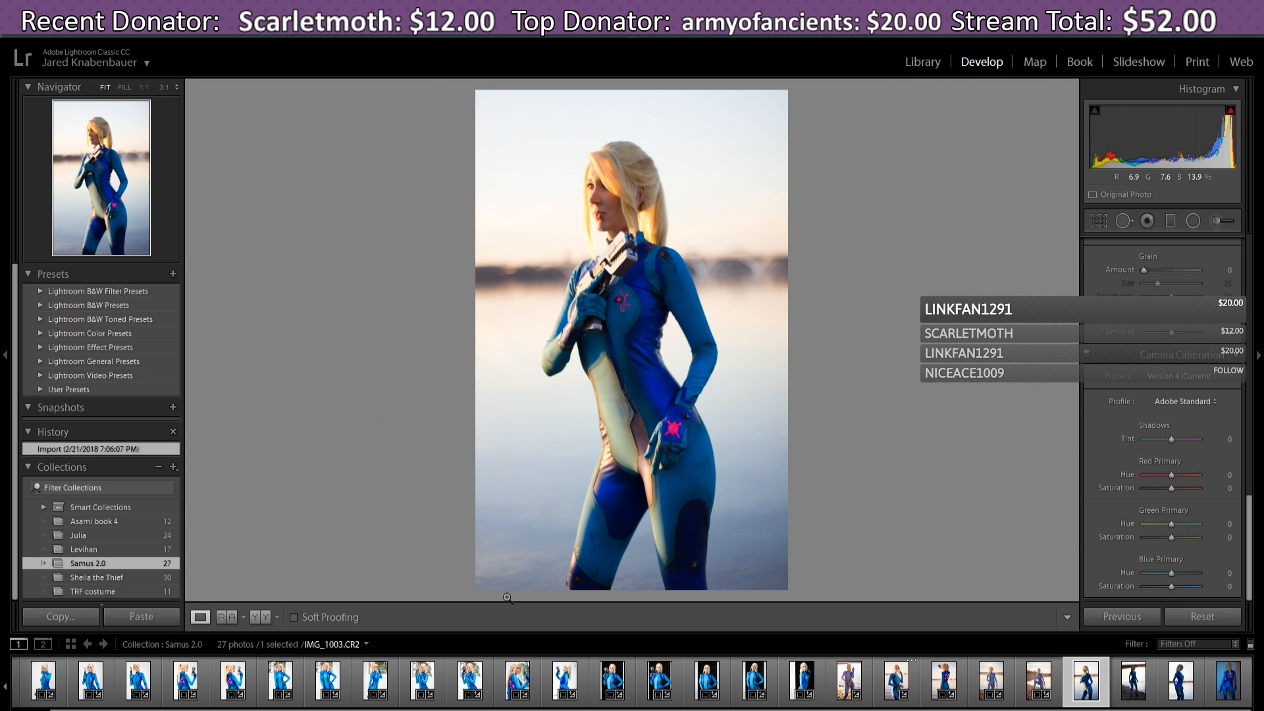
left_click(133, 618)
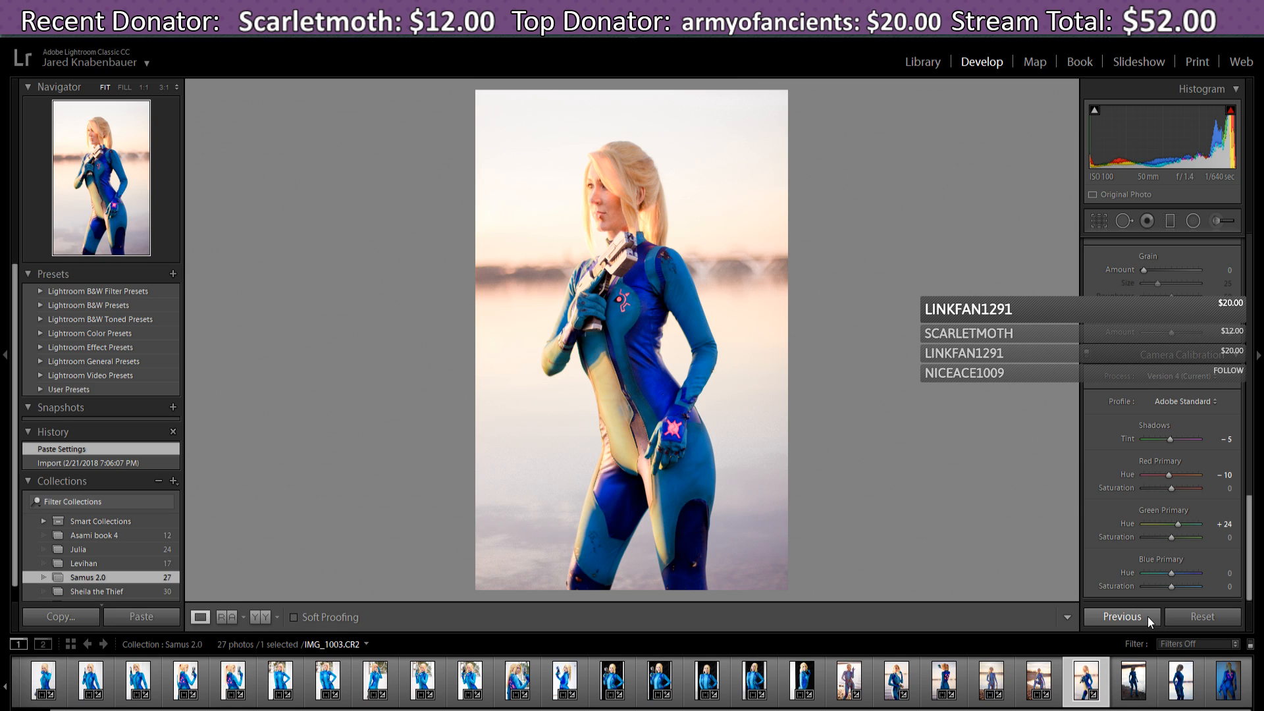
left_click(1216, 623)
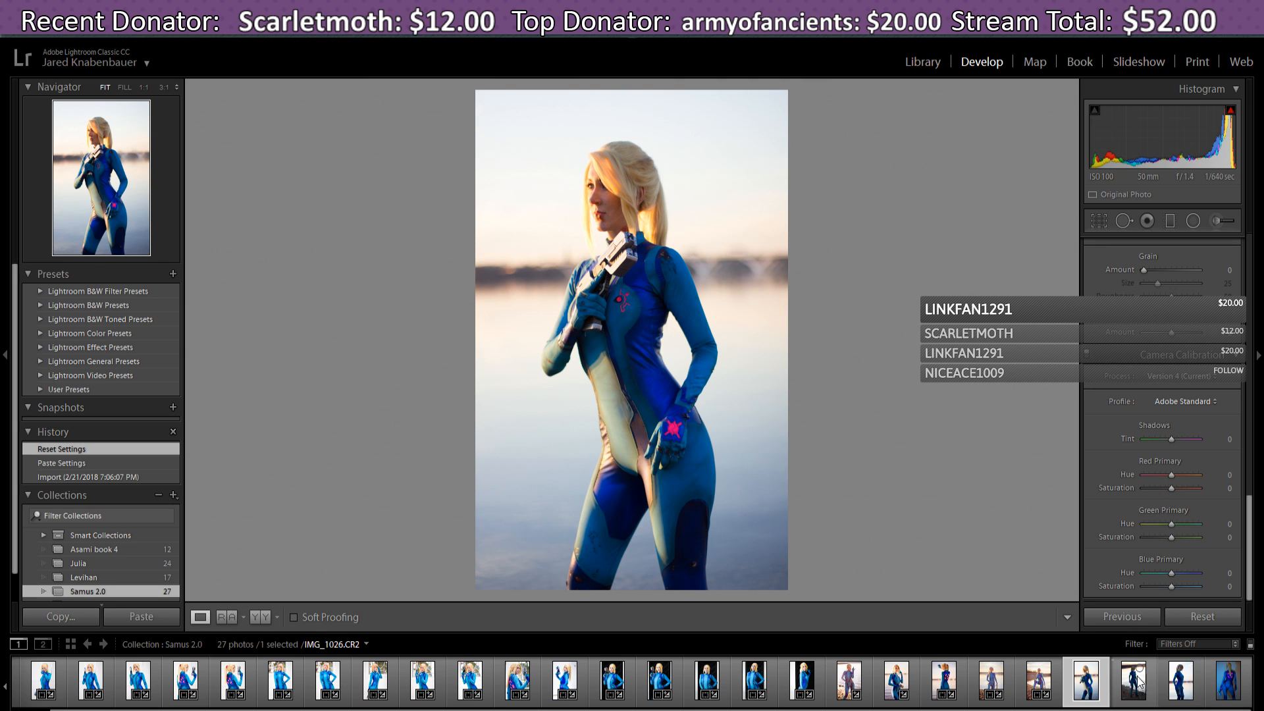
- Apply the previous photo's settings, then reset the photo to defaults again
left_click(1143, 615)
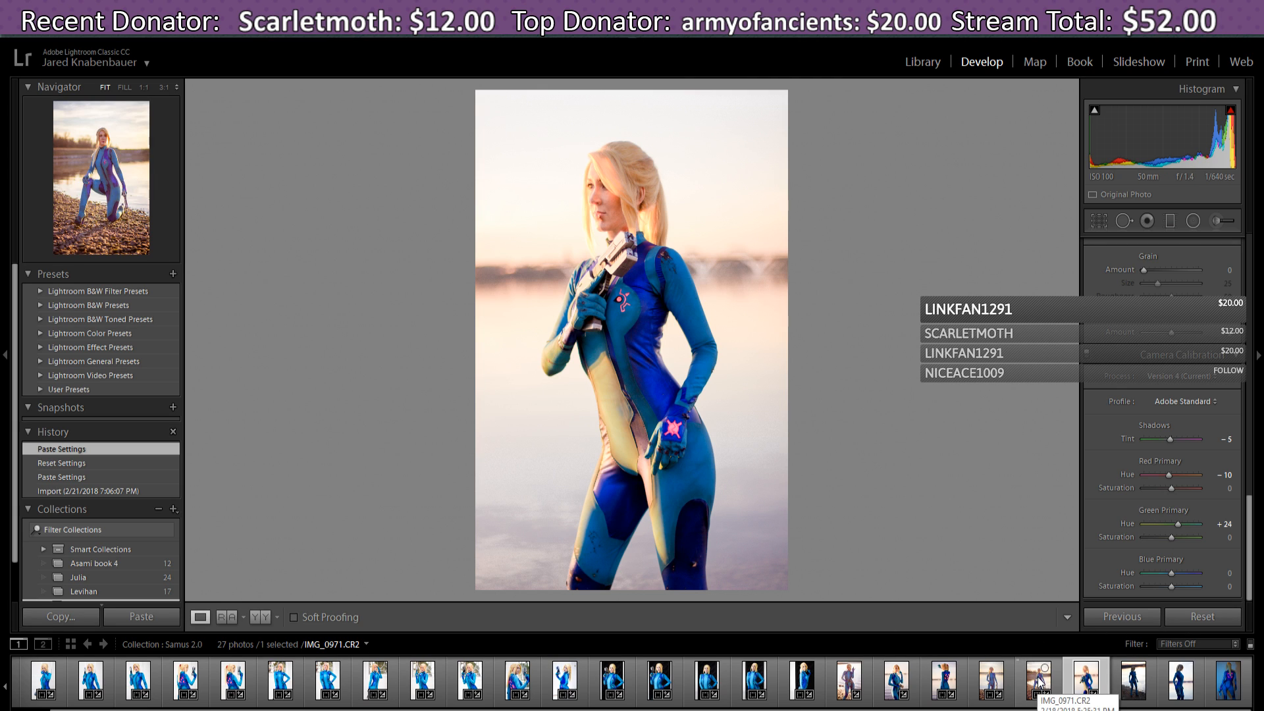
left_click(1220, 618)
left_click_drag(1250, 543, 1250, 280)
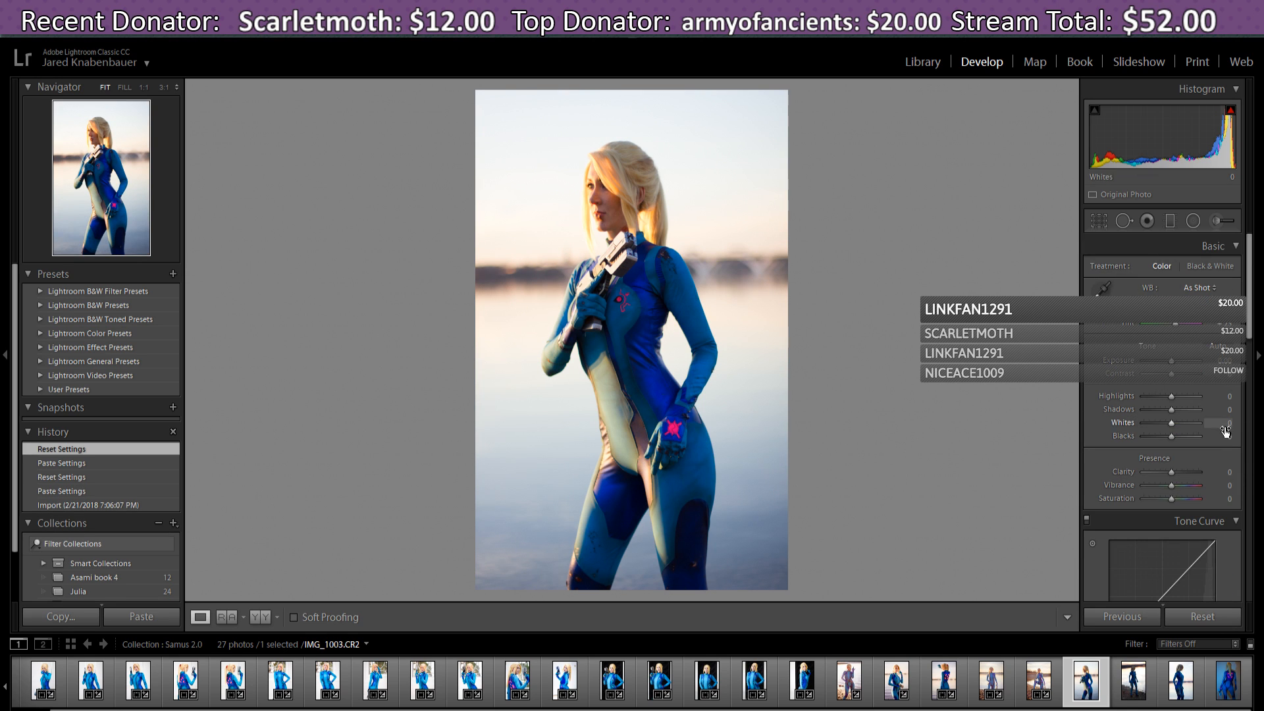
- Apply Auto tone, cool the white balance slightly, zero Exposure and drop Whites to -26
left_click(1218, 352)
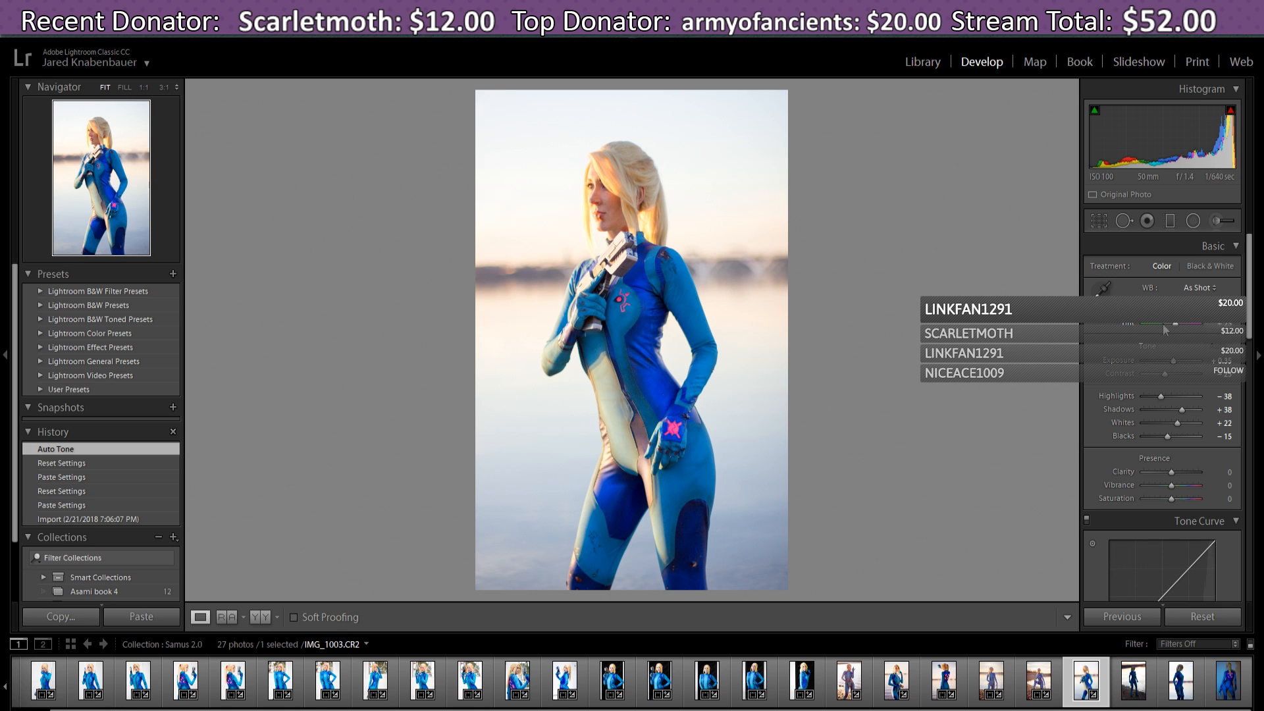
left_click_drag(1166, 311, 1177, 330)
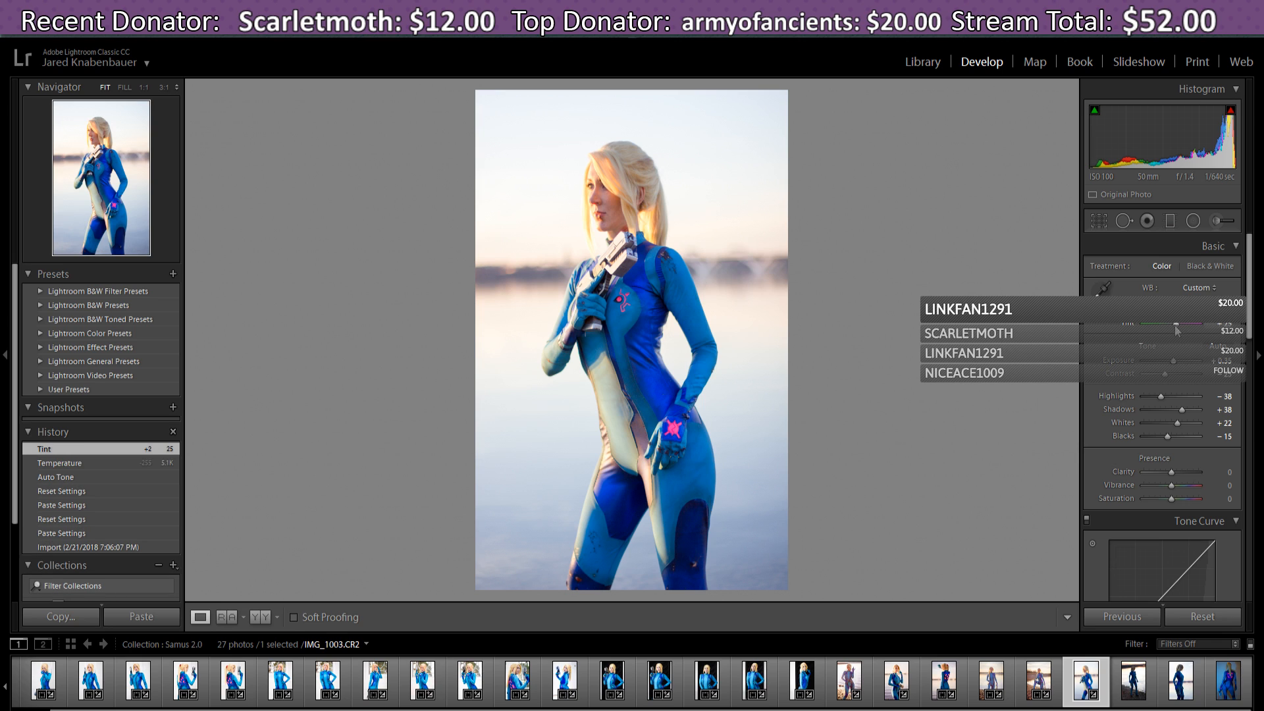
double_click(1173, 361)
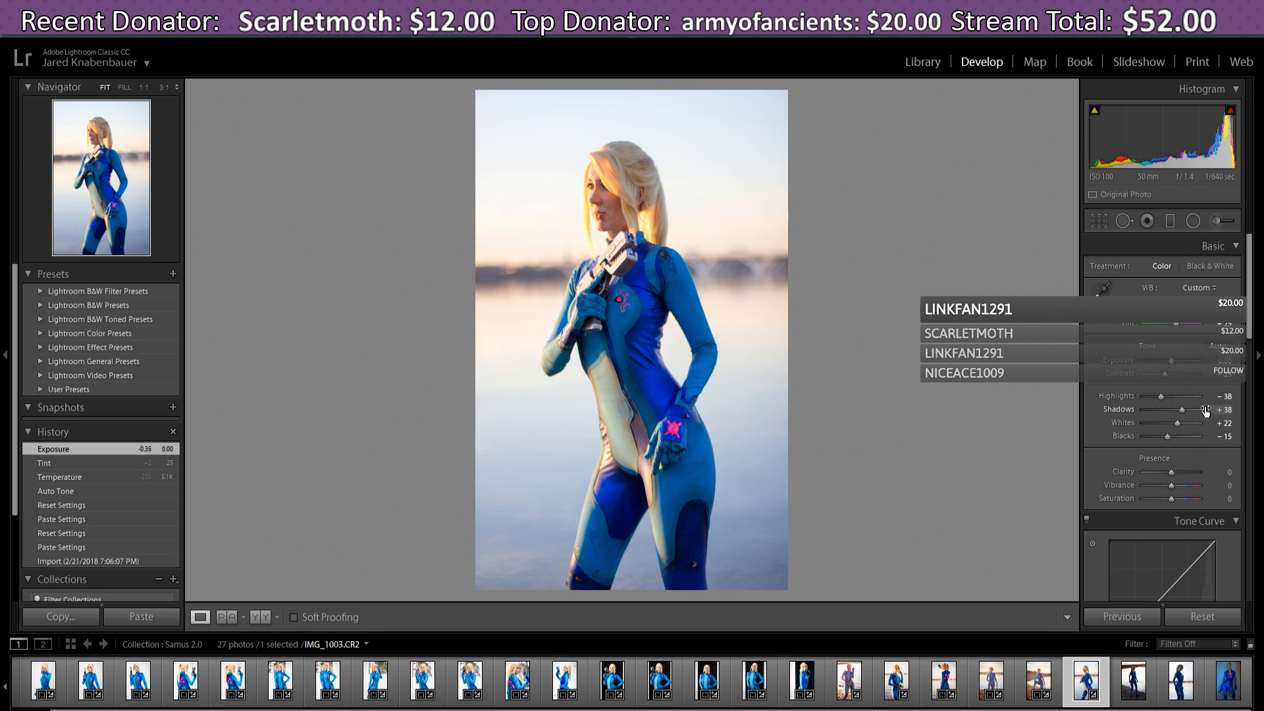
left_click_drag(1178, 424, 1168, 425)
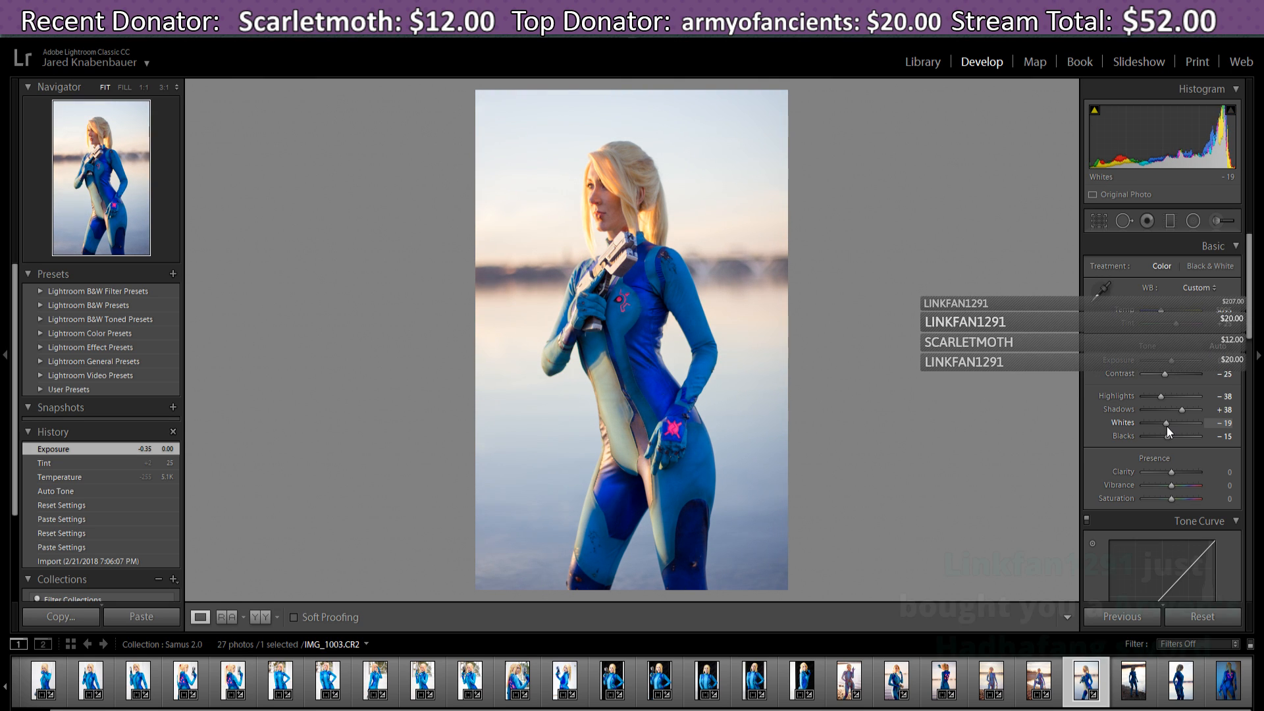
left_click_drag(1167, 426, 1163, 440)
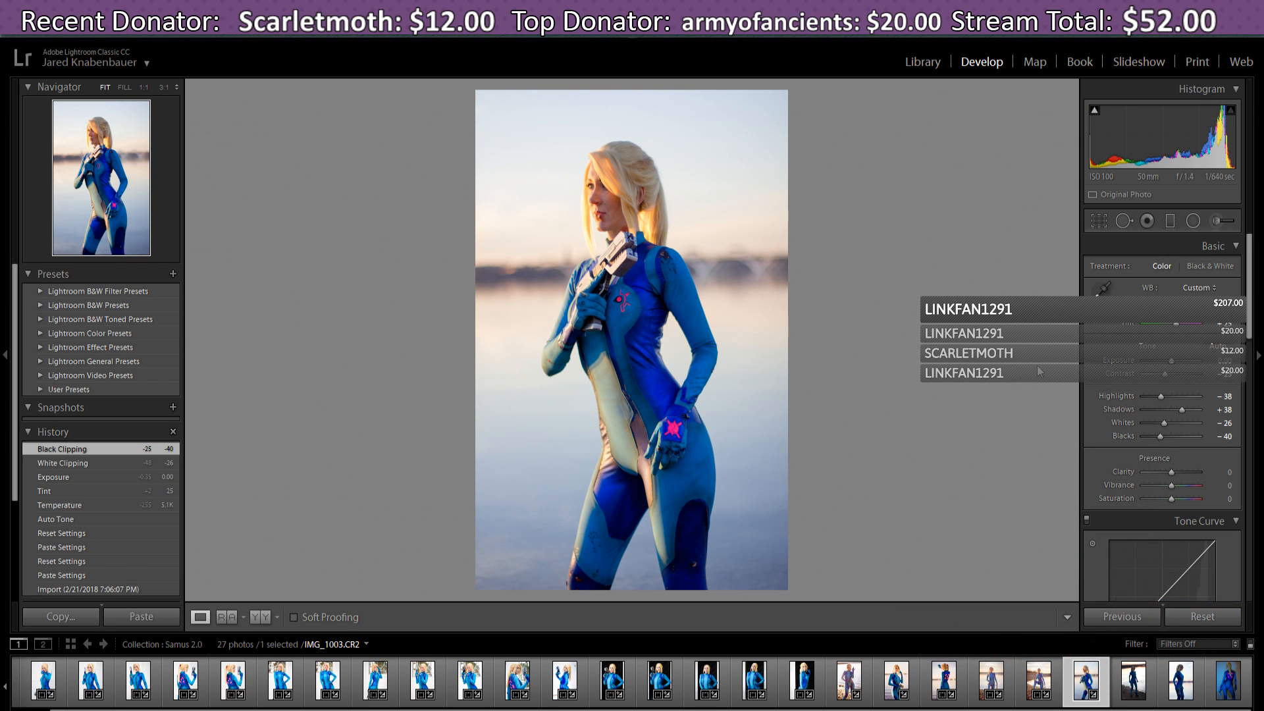
- Straighten the photo by 0.75°, trim the top-right crop, then switch to the Streamlabs window
left_click(1106, 221)
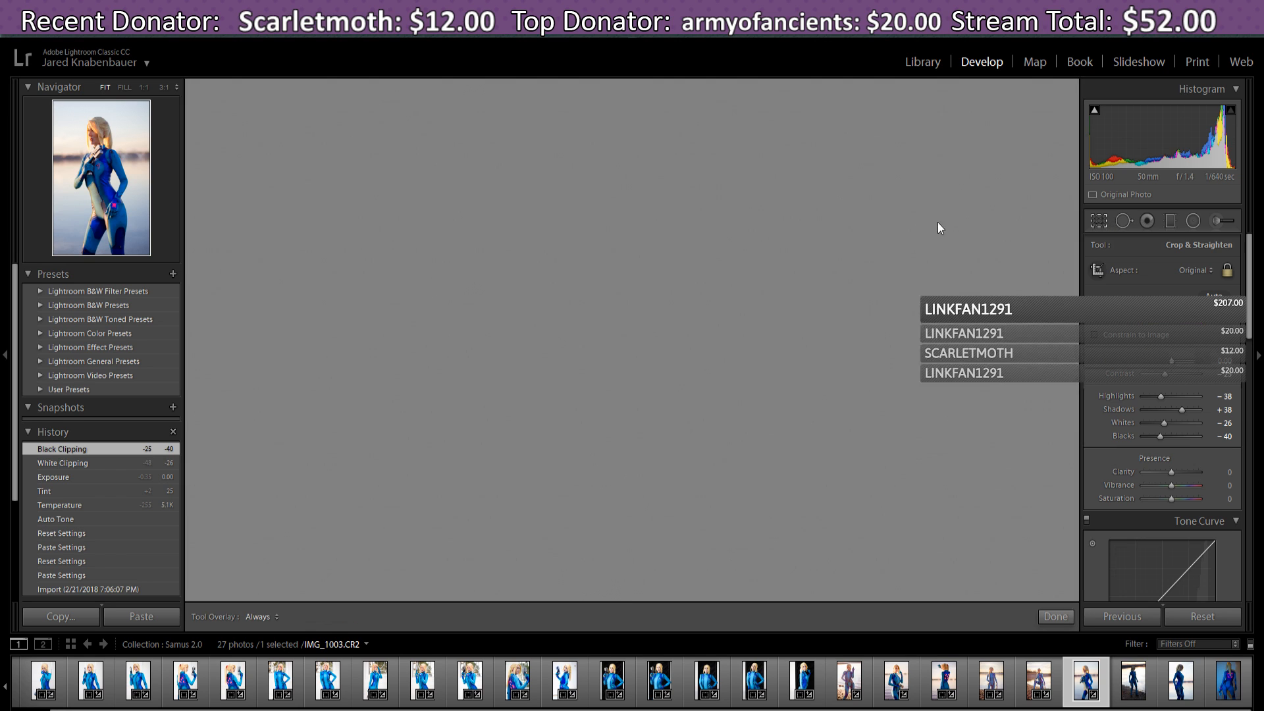
left_click_drag(802, 82, 822, 185)
left_click_drag(744, 324, 747, 327)
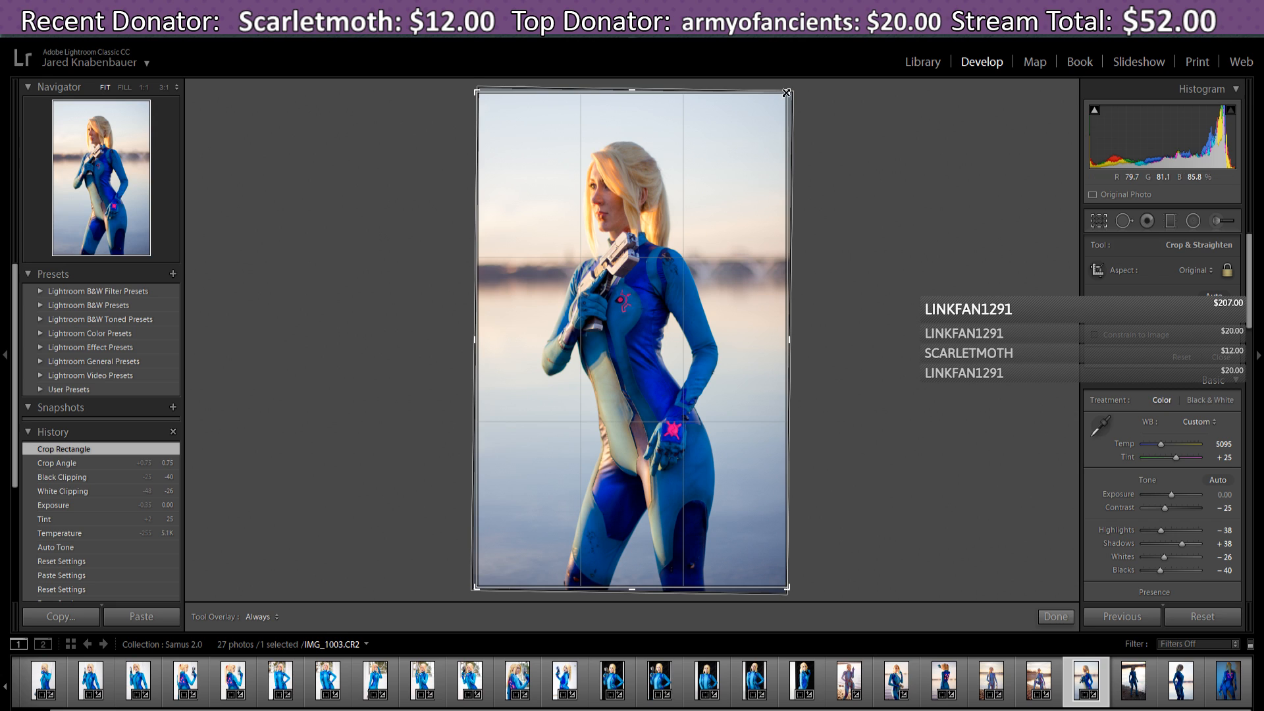
left_click_drag(787, 92, 787, 92)
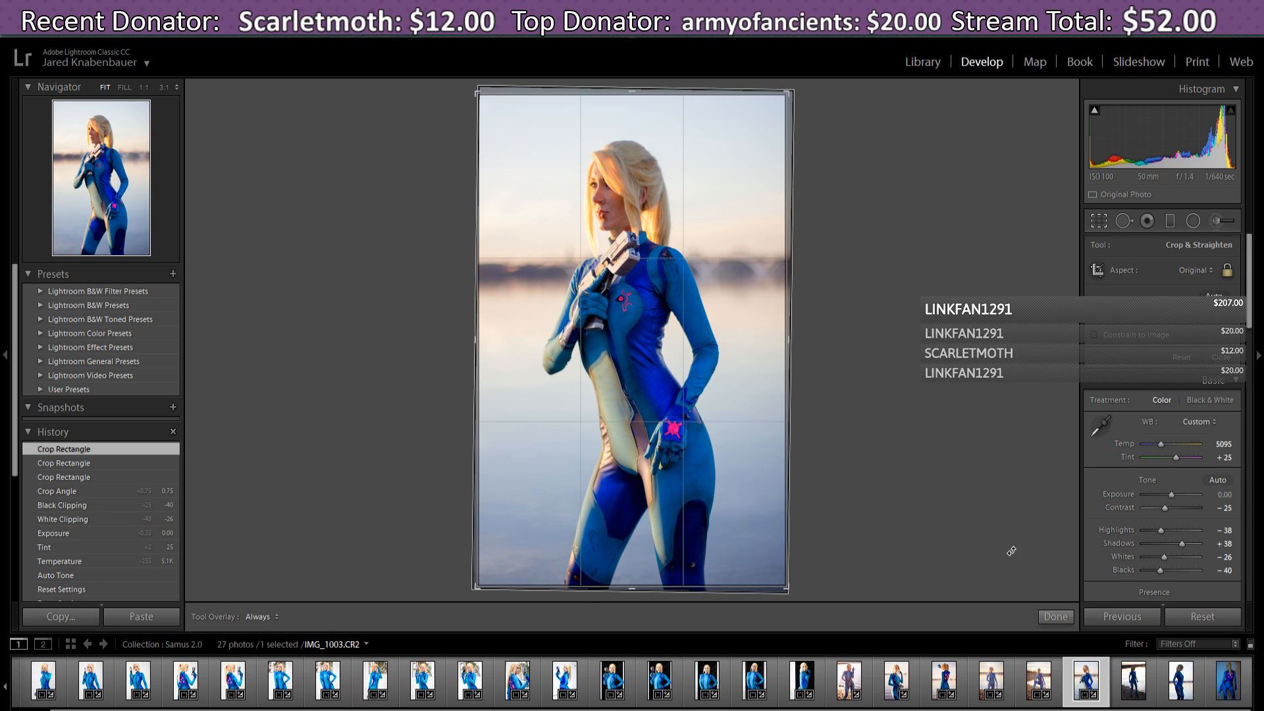
left_click(1063, 620)
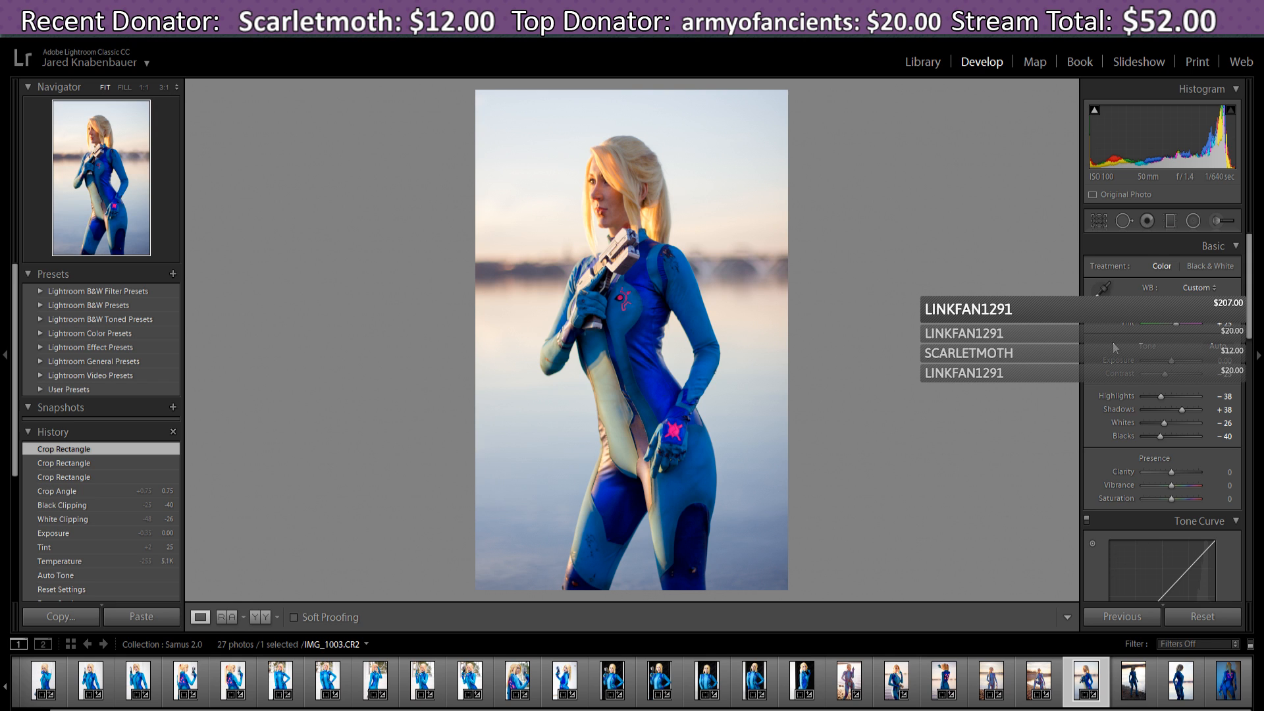
key("alt+Tab")
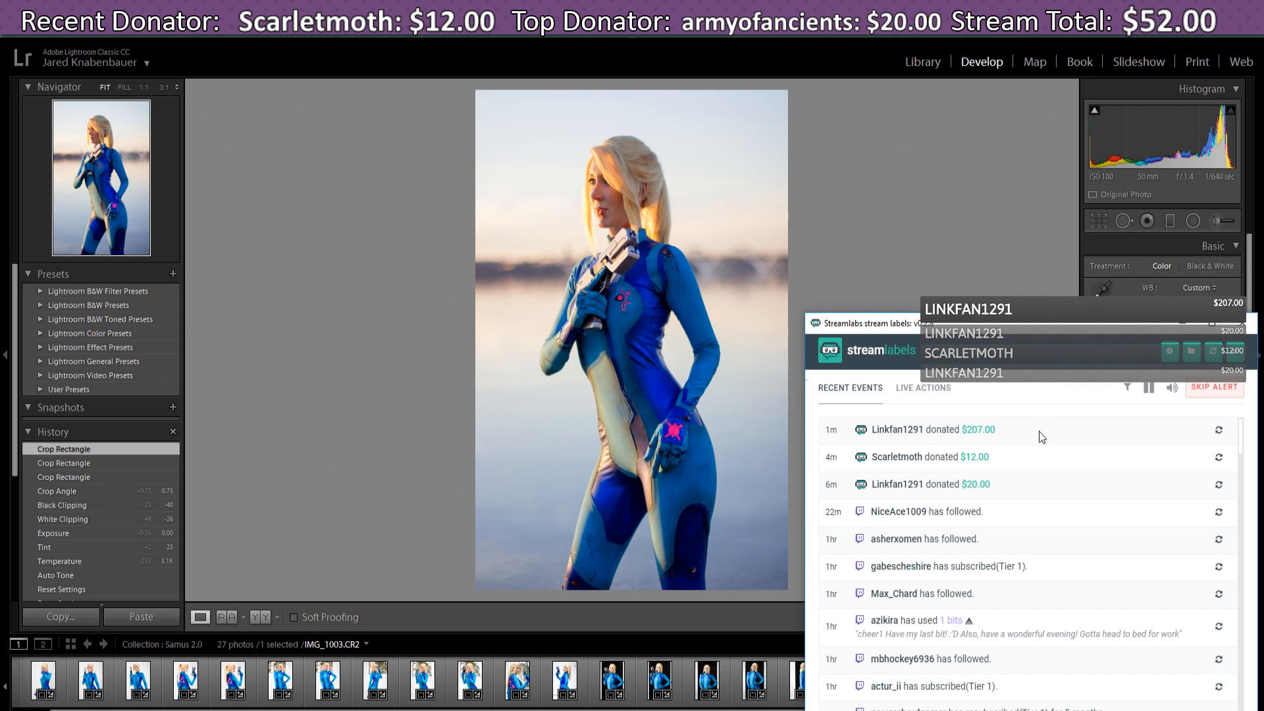
- Replay the $207.00 donation alert, minimize Streamlabs, and lower Spotify's volume slightly
left_click(1218, 436)
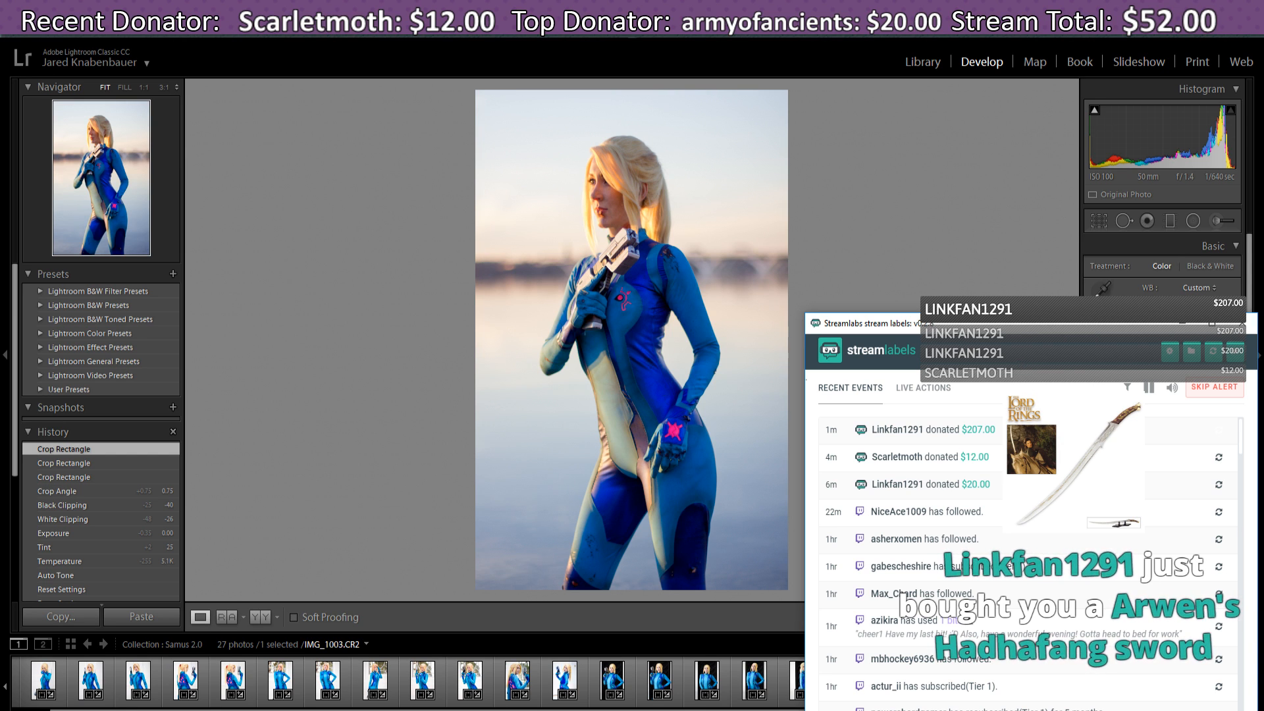
left_click(1182, 325)
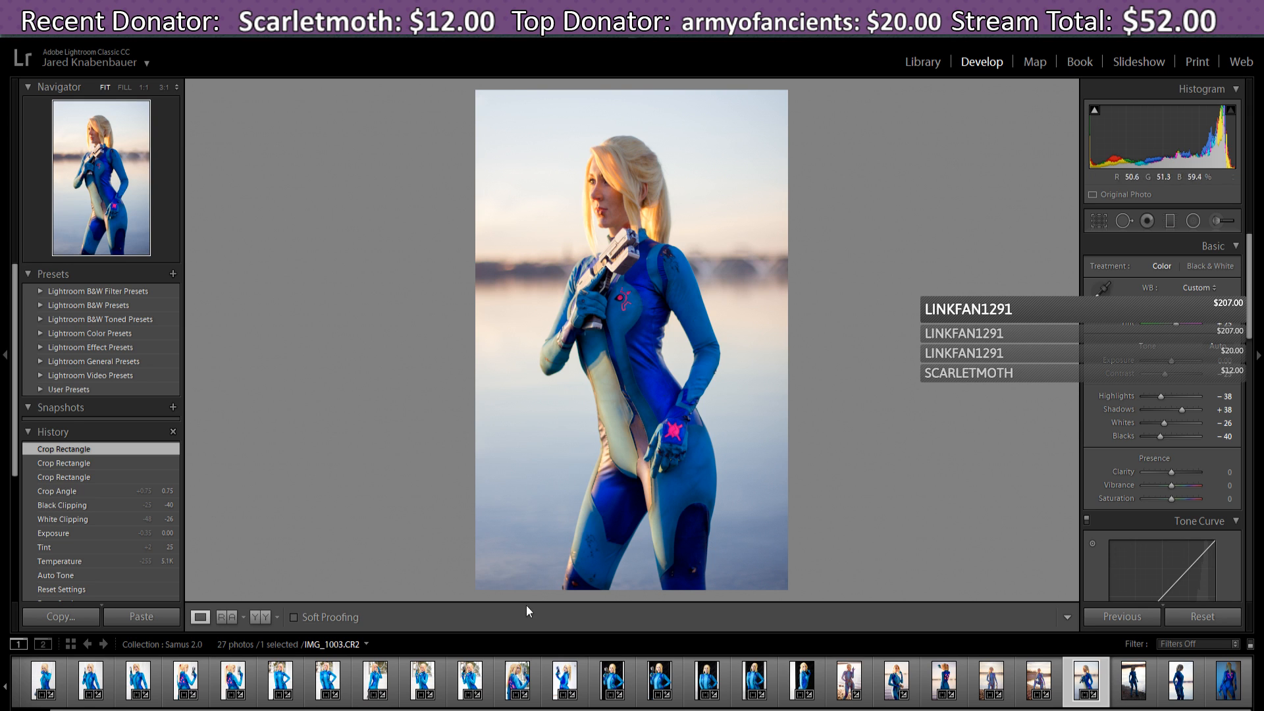
left_click(724, 710)
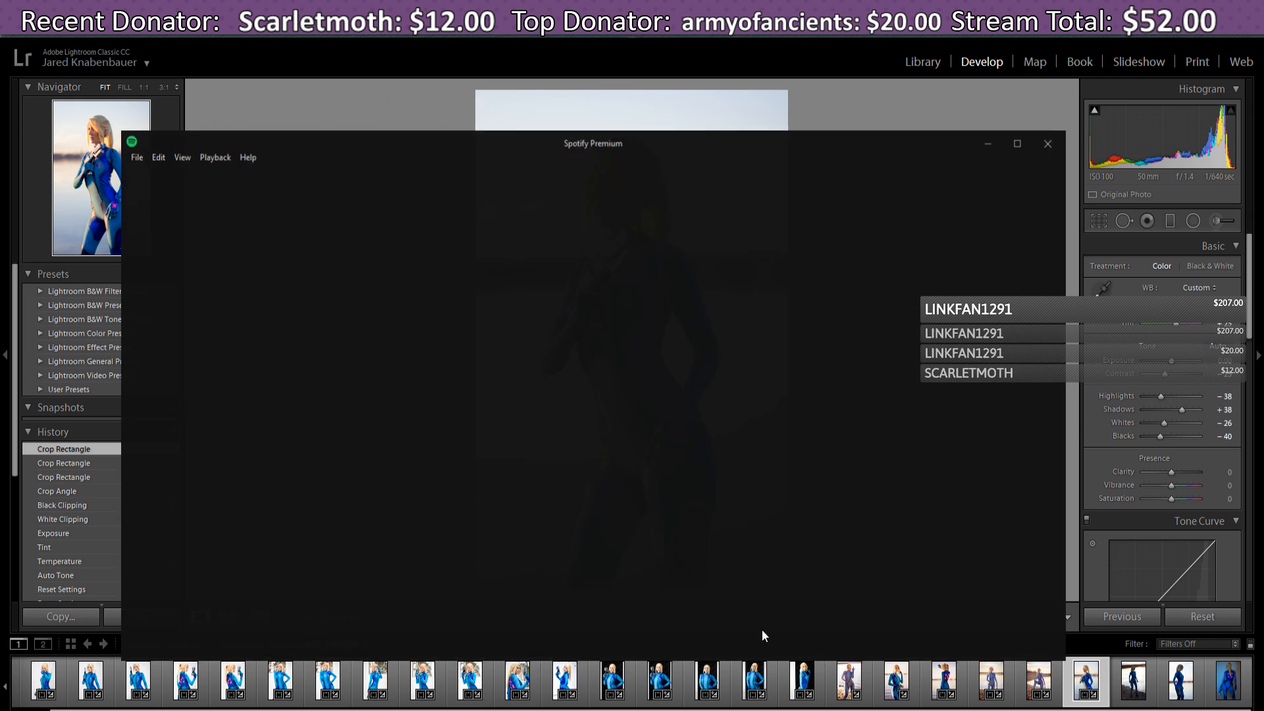
left_click_drag(1014, 635, 1013, 636)
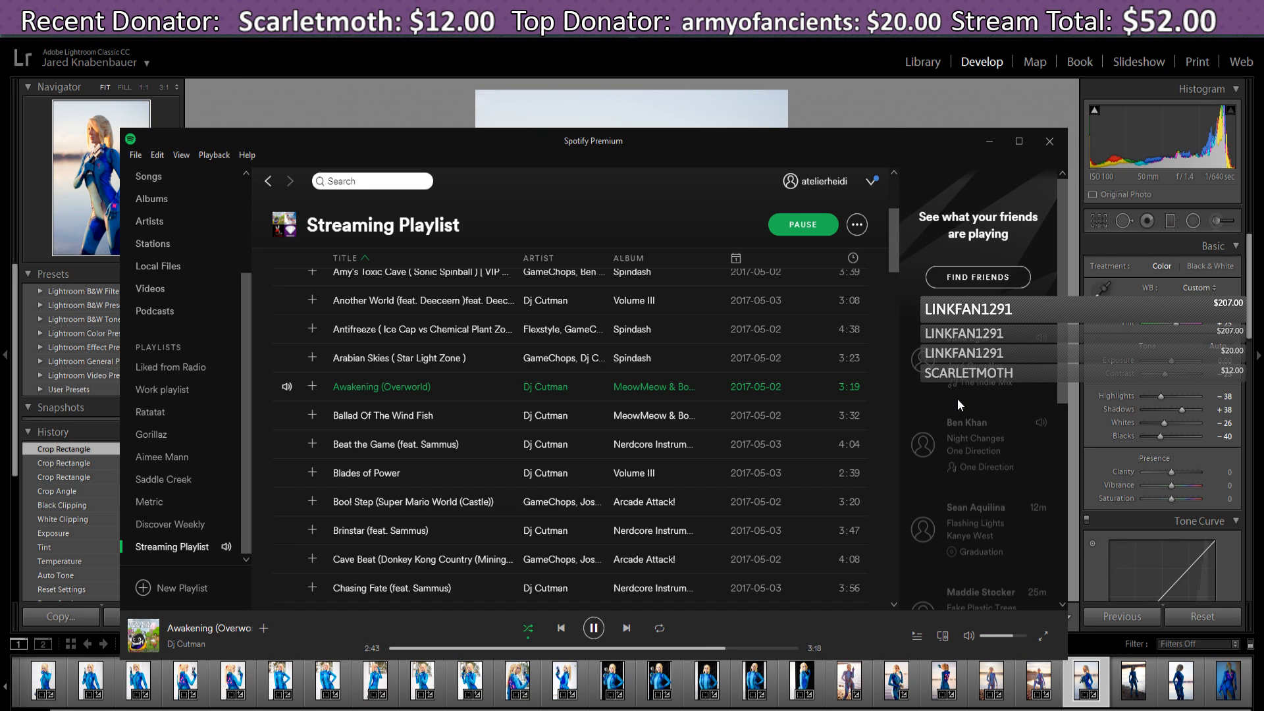
left_click(988, 142)
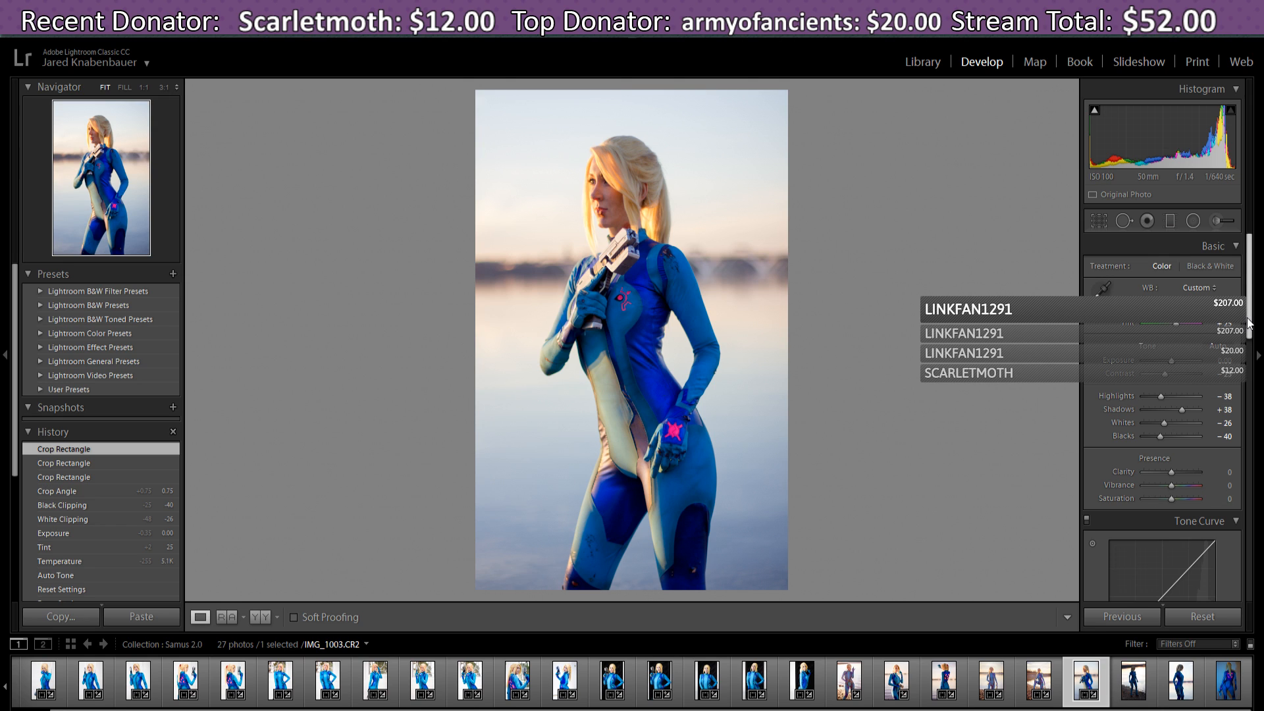
- In Presence, trial a lower Clarity without keeping it, then set Vibrance to +7
scroll(1250, 326, "down", 1)
scroll(1250, 326, "down", 2)
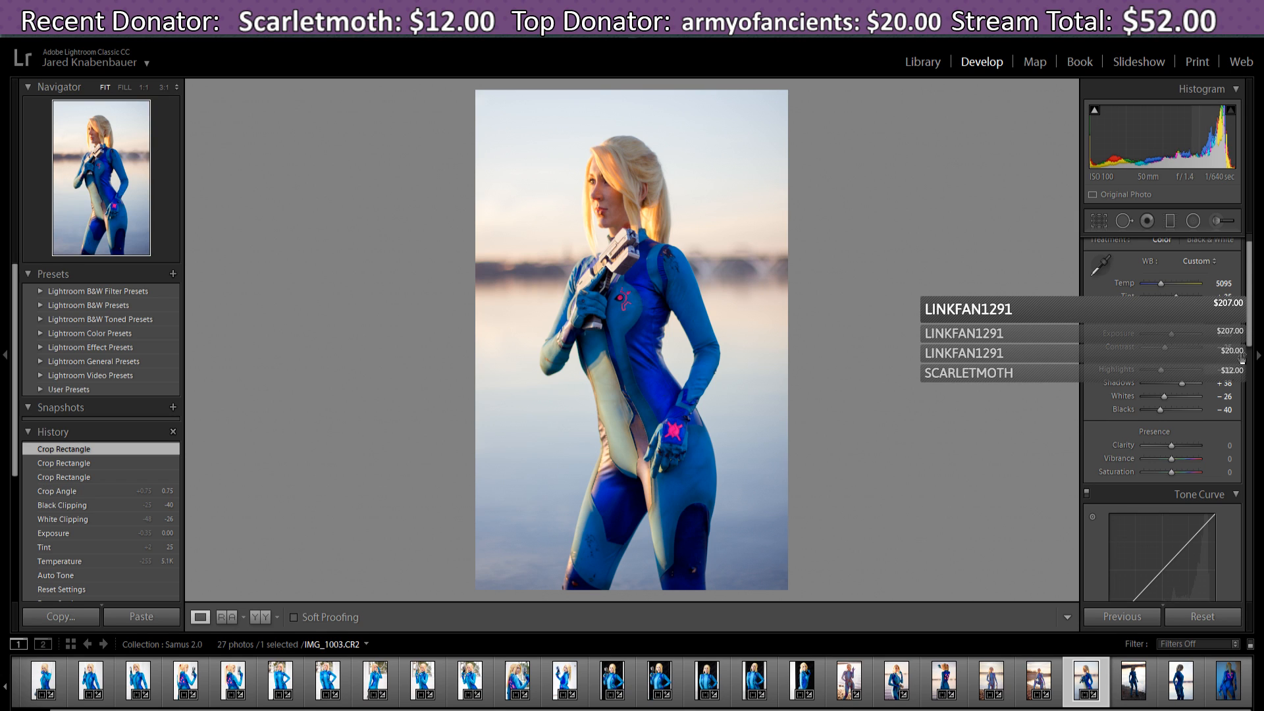
scroll(1251, 326, "down", 1)
scroll(1250, 326, "down", 2)
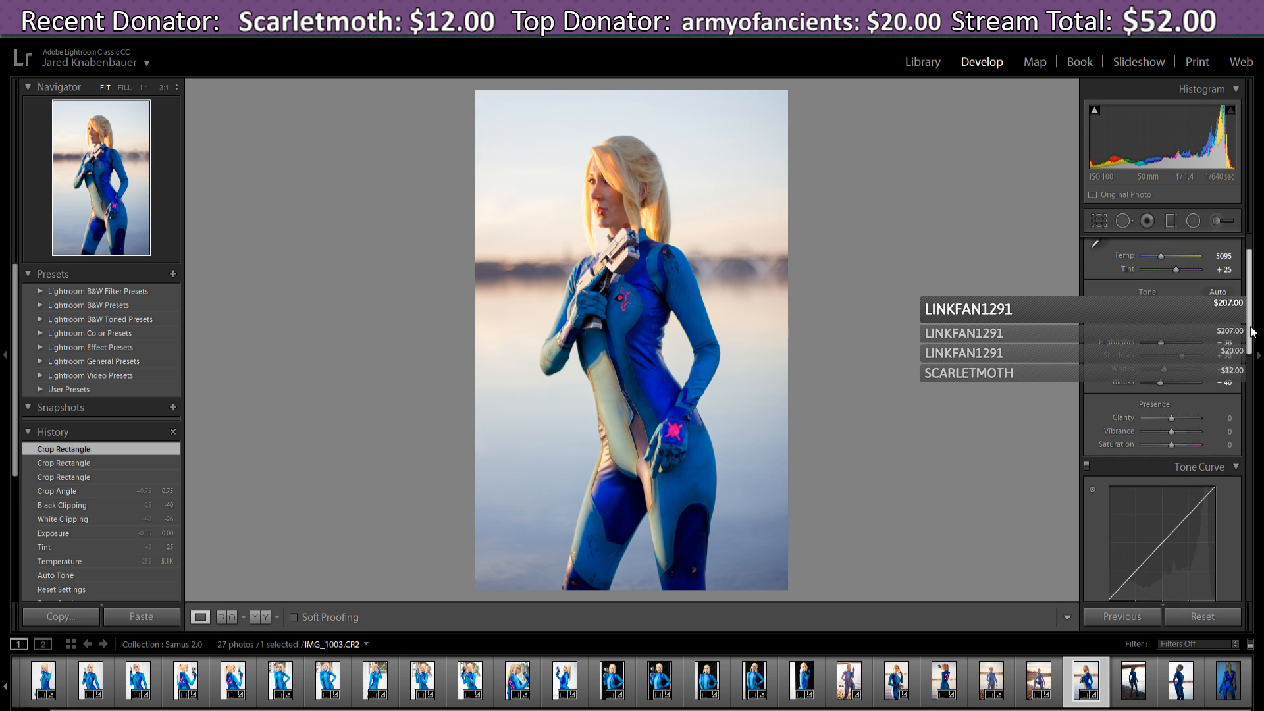
left_click_drag(1250, 326, 1245, 366)
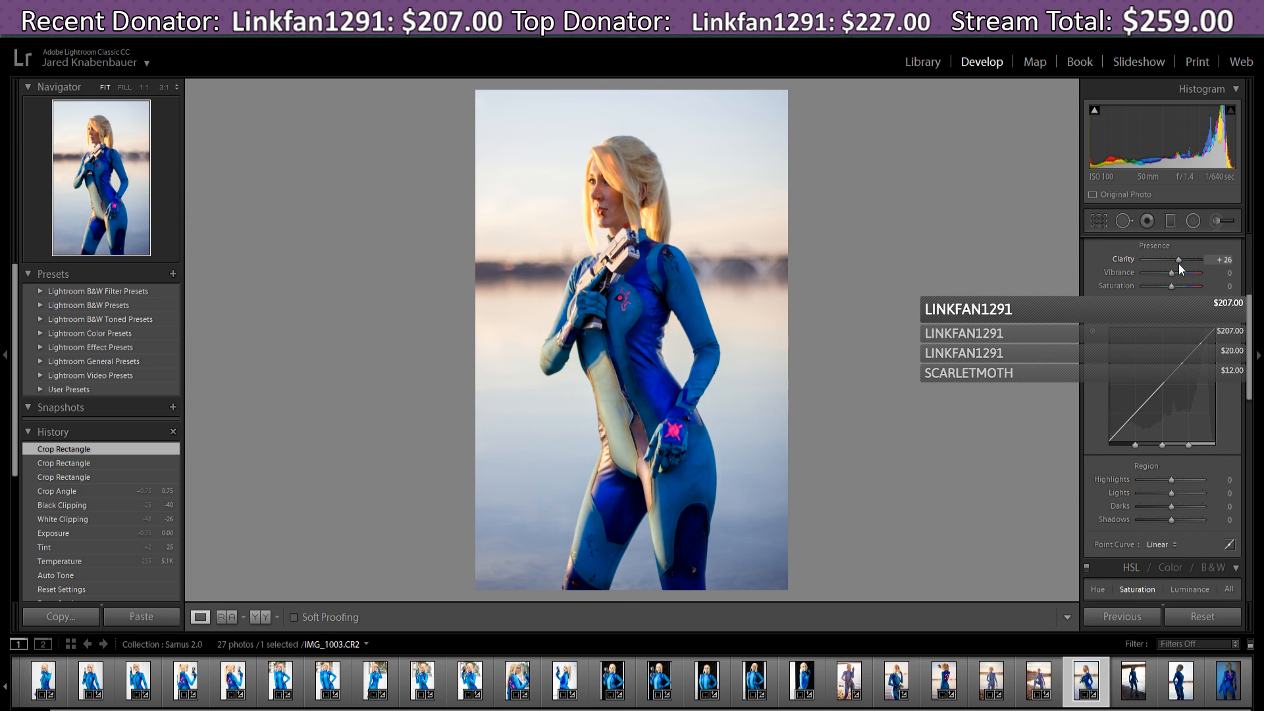
left_click_drag(1178, 263, 1173, 266)
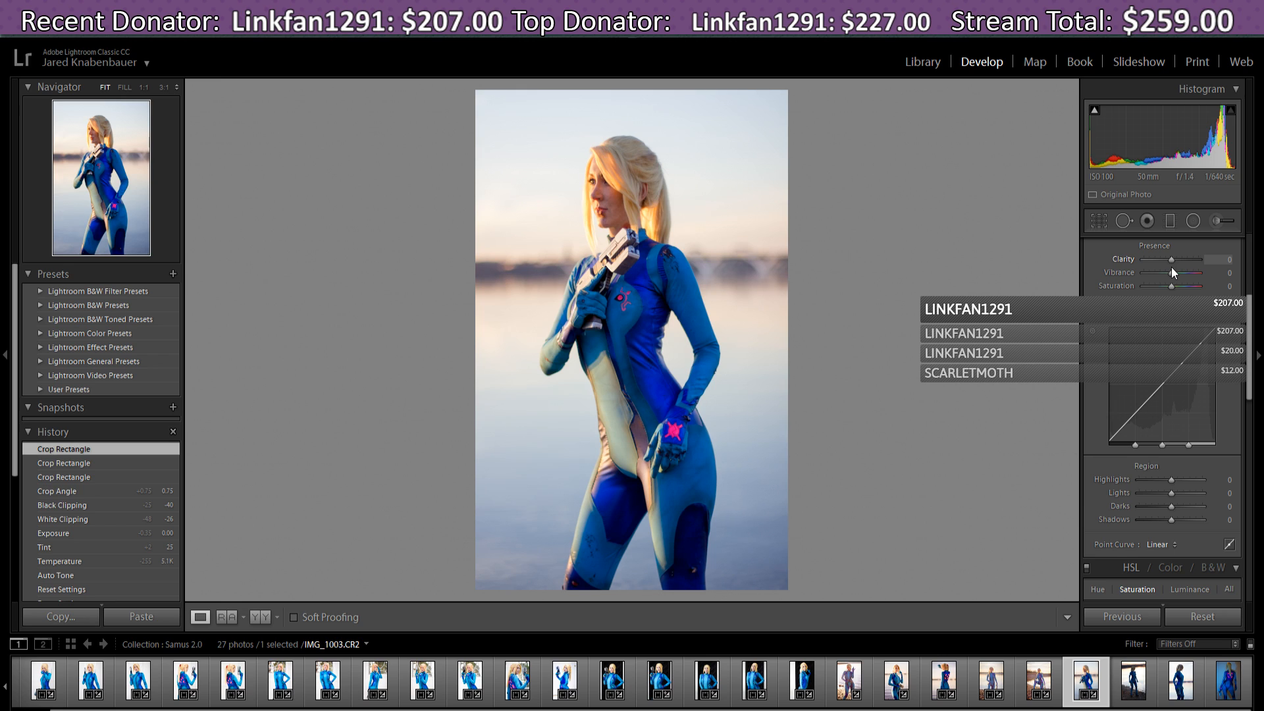
left_click_drag(1247, 326, 1249, 312)
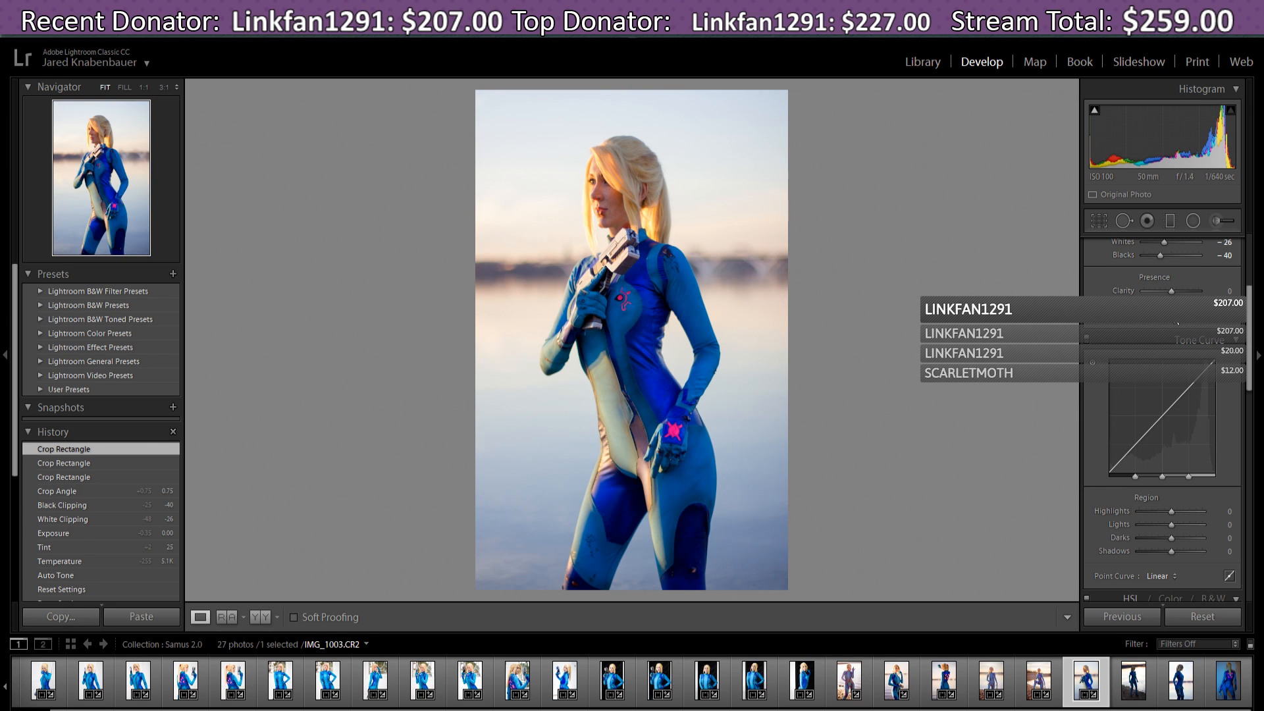
left_click_drag(1171, 307, 1174, 307)
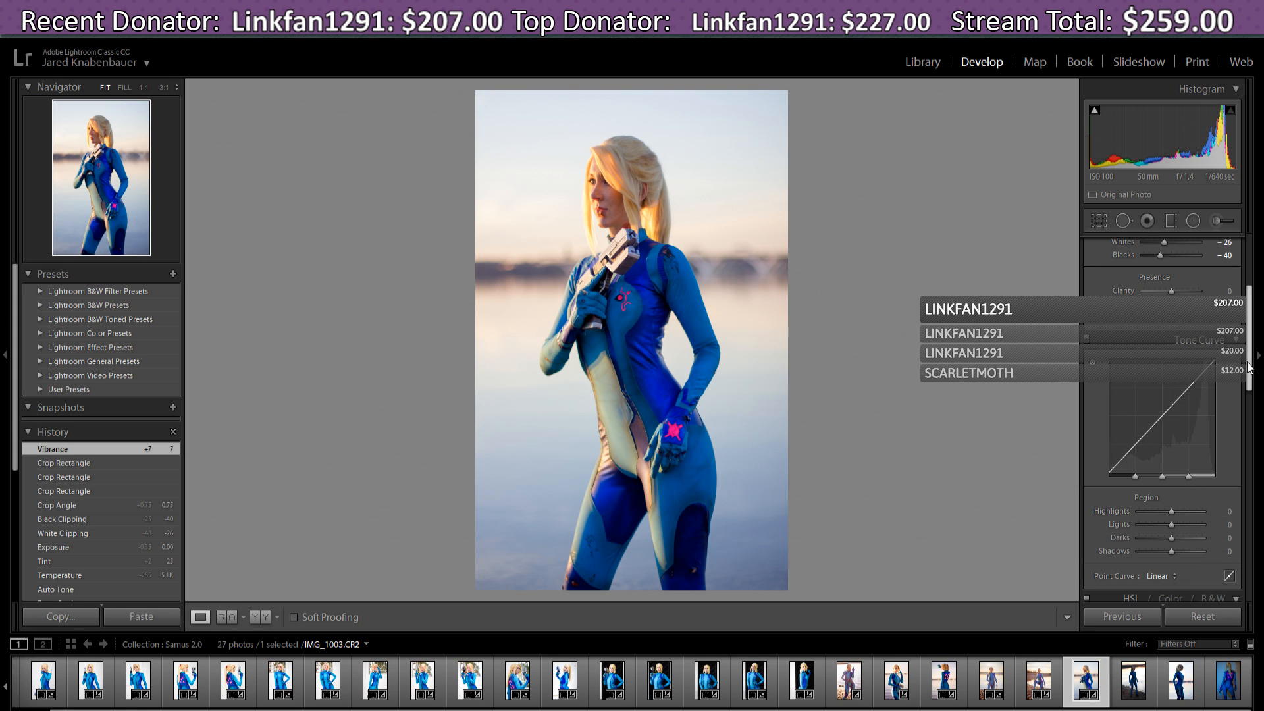
- Set the tone curve regions to Highlights -15, Lights -9 and Shadows +23
scroll(1249, 369, "down", 3)
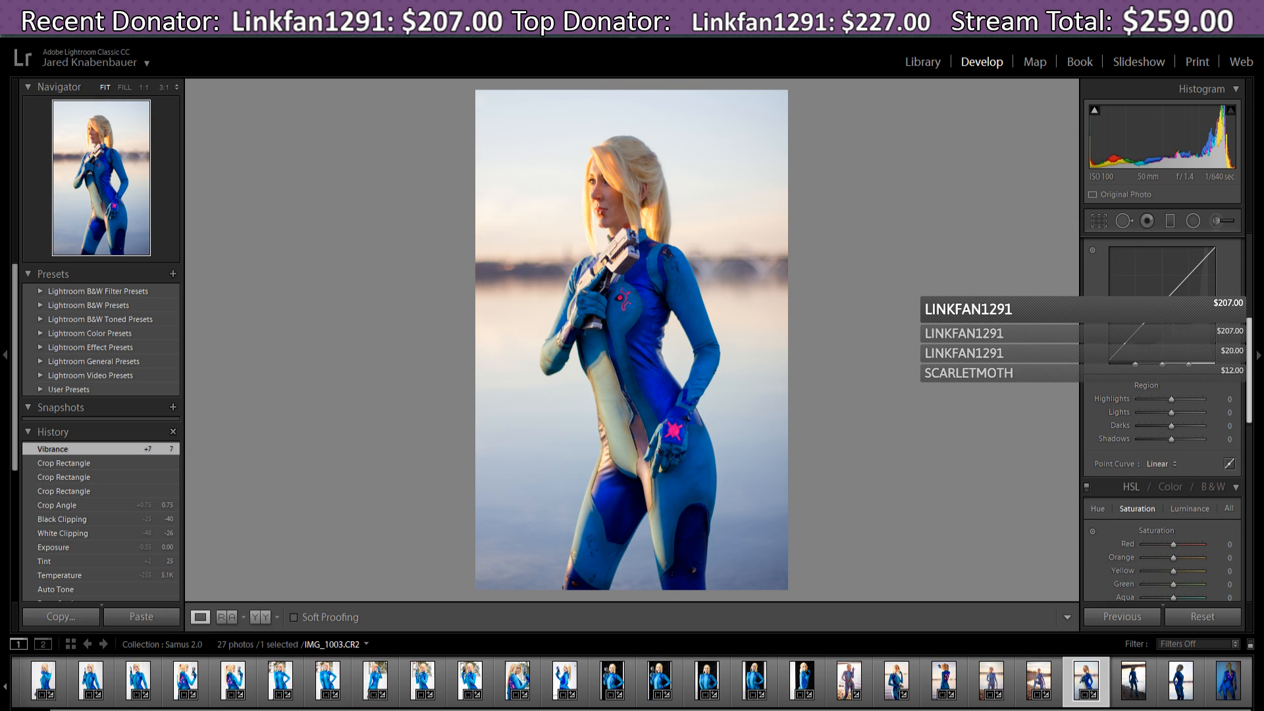
left_click_drag(1249, 369, 1249, 362)
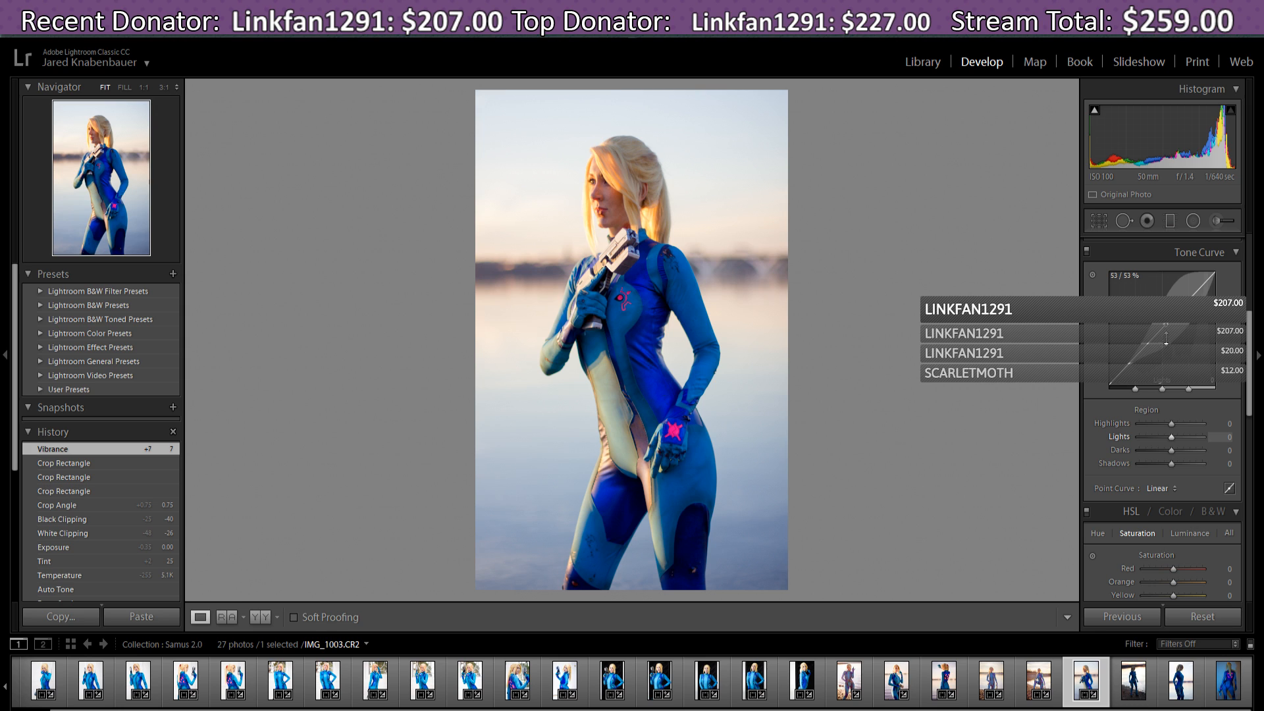
left_click_drag(1165, 336, 1165, 329)
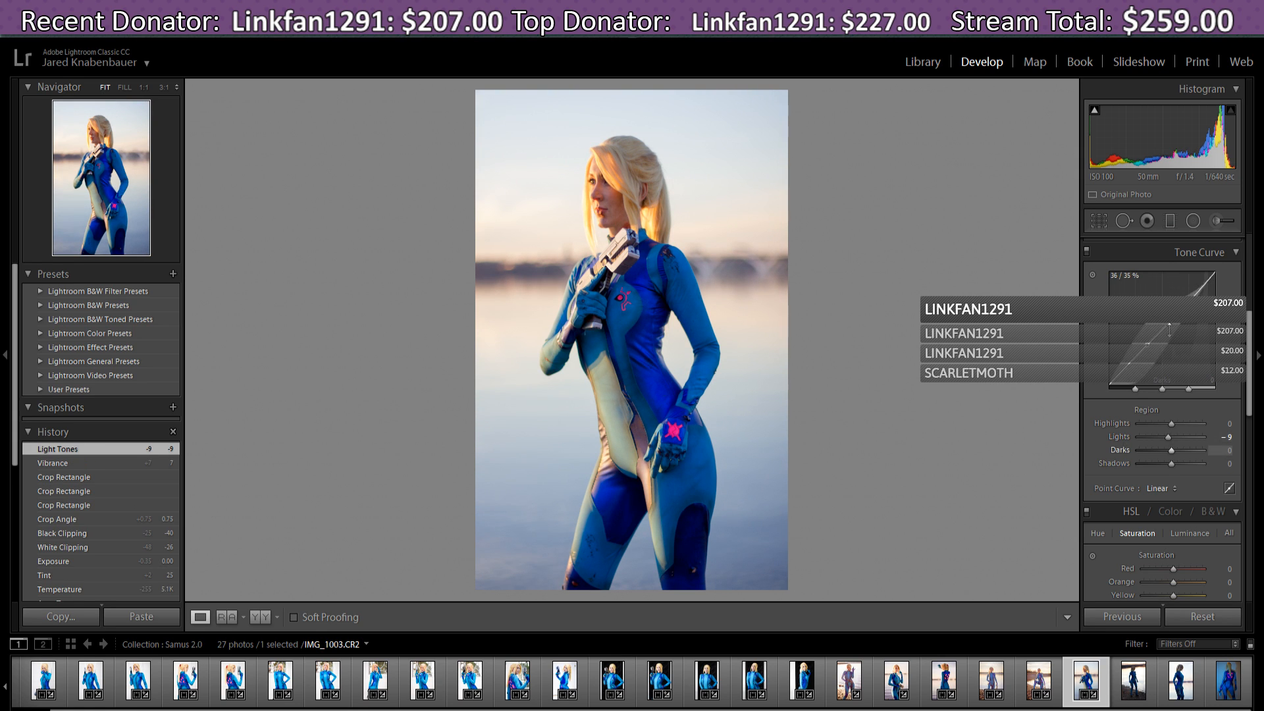
left_click_drag(1200, 289, 1199, 291)
left_click_drag(1124, 370, 1124, 365)
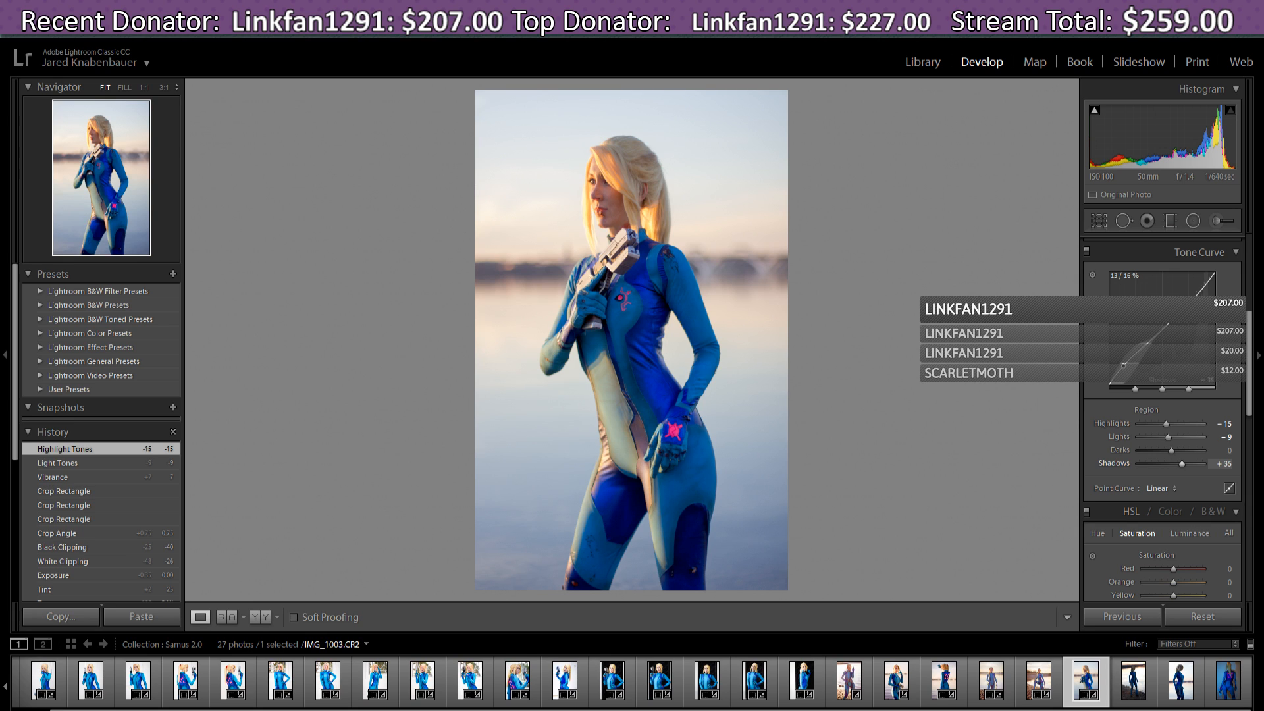
left_click_drag(1124, 366, 1123, 366)
left_click_drag(1124, 366, 1124, 366)
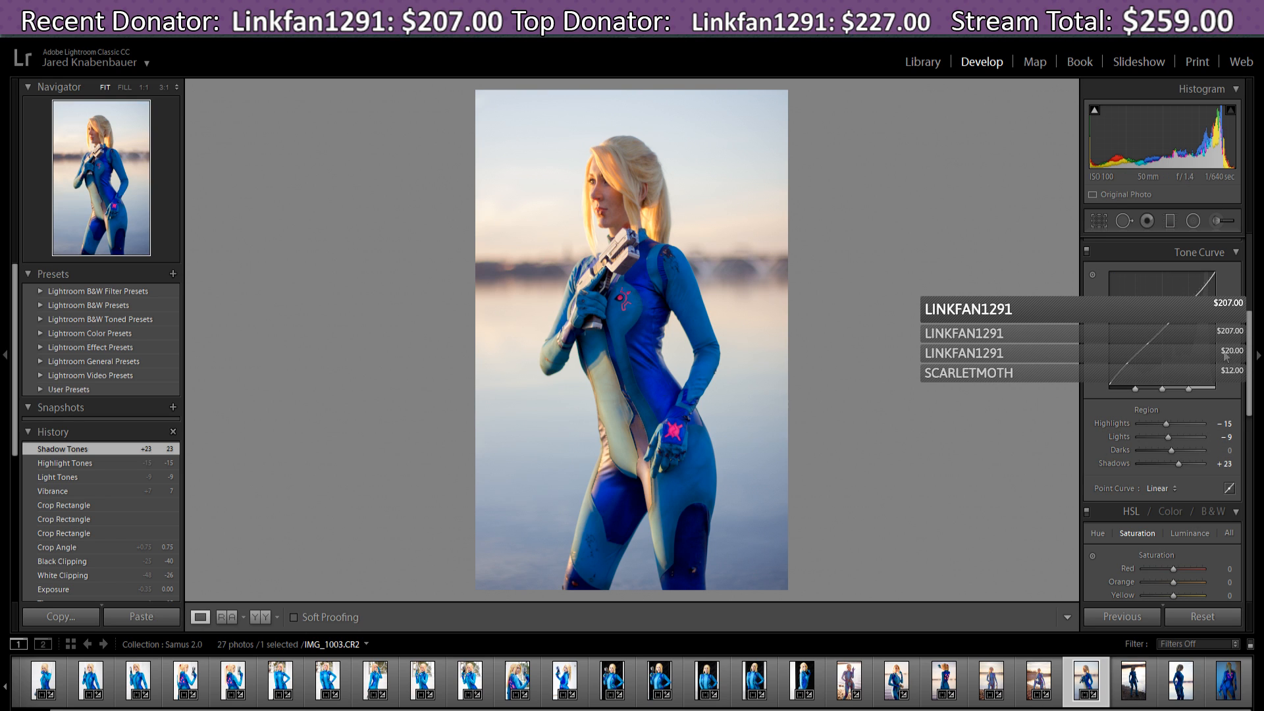
scroll(1250, 343, "down", 1)
left_click_drag(1249, 343, 1259, 398)
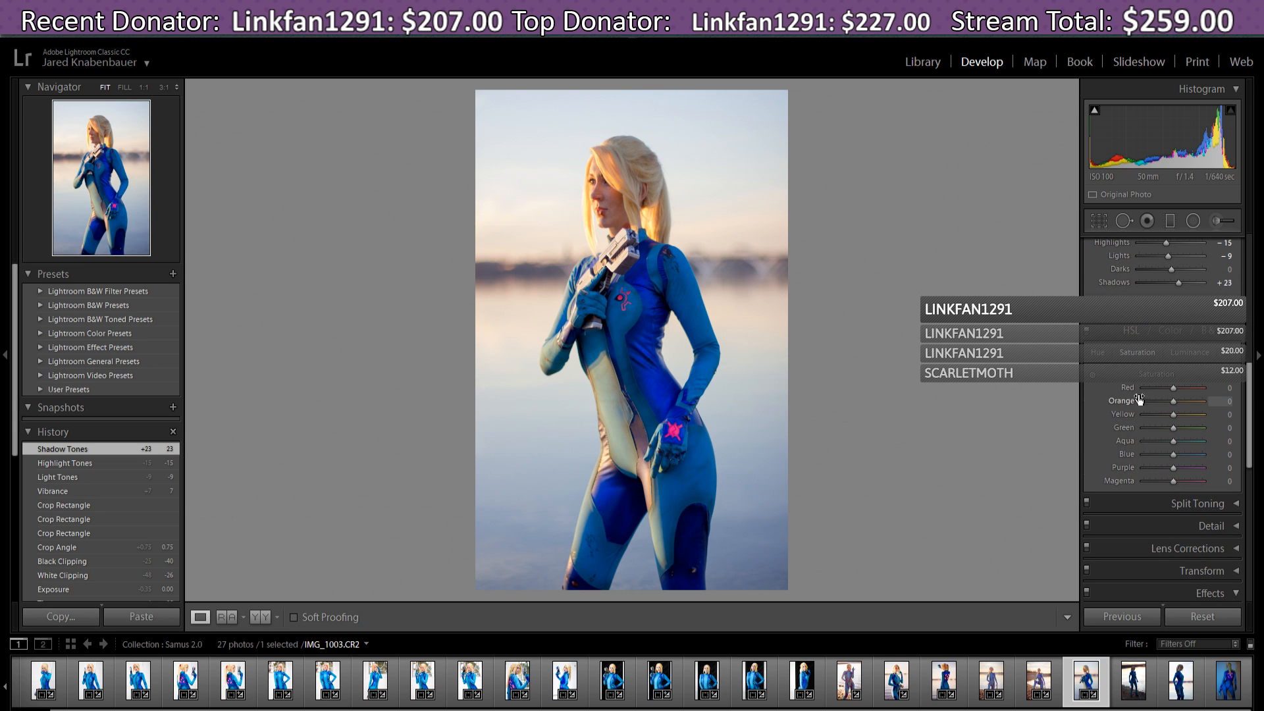
- In HSL Hue, set Red +20, Orange -13, Yellow -7, Purple +60 and Magenta -16
left_click(1097, 353)
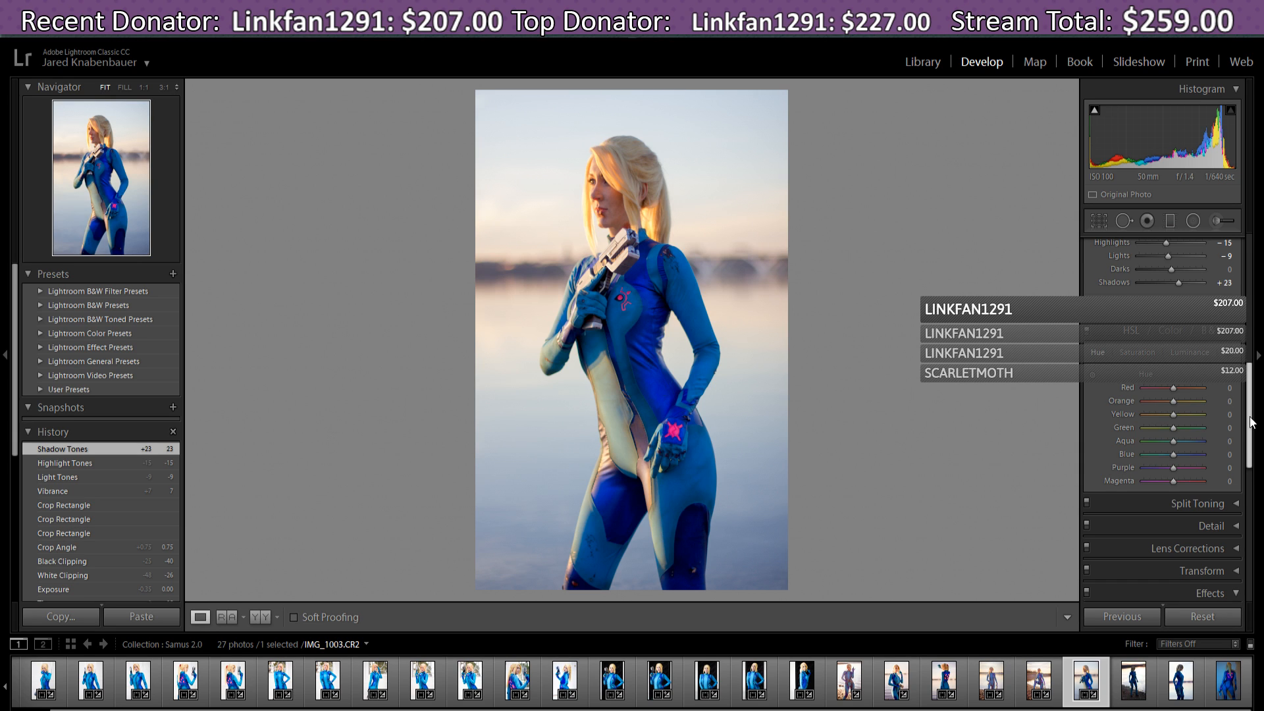
scroll(1255, 418, "down", 2)
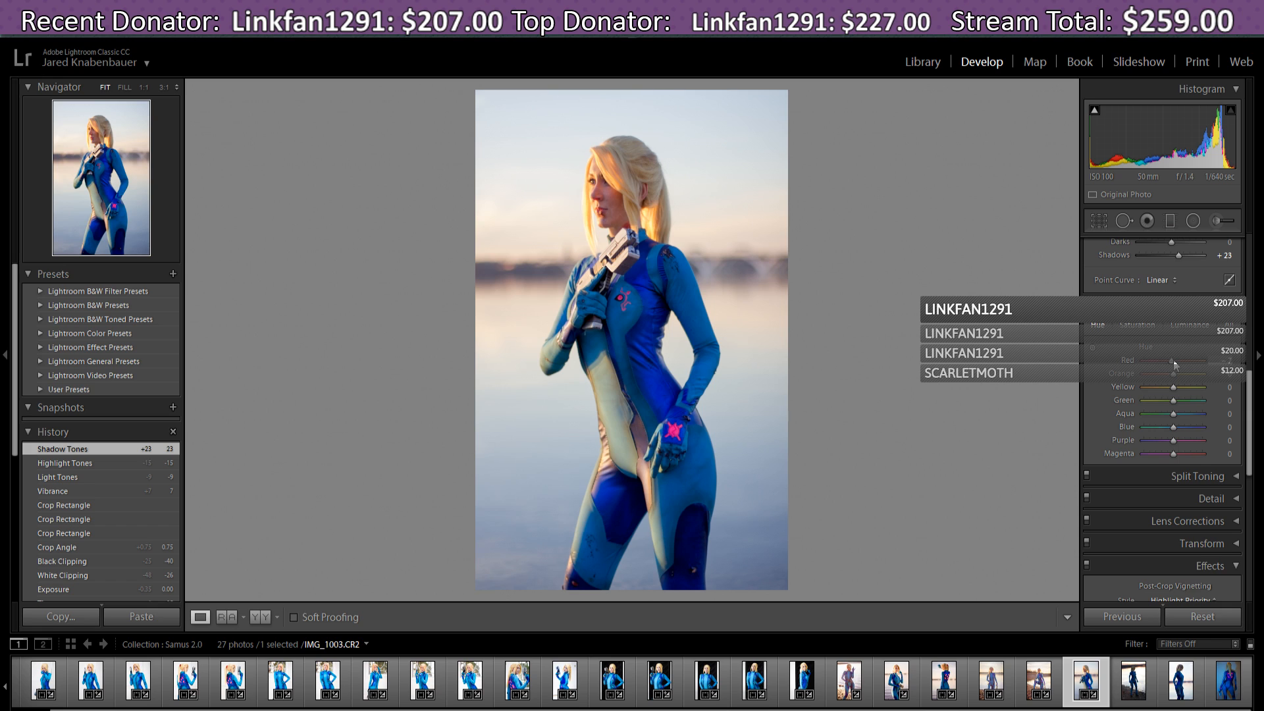
mouse_move(1174, 360)
left_mouse_down()
mouse_move(1199, 362)
mouse_move(1169, 380)
left_mouse_up()
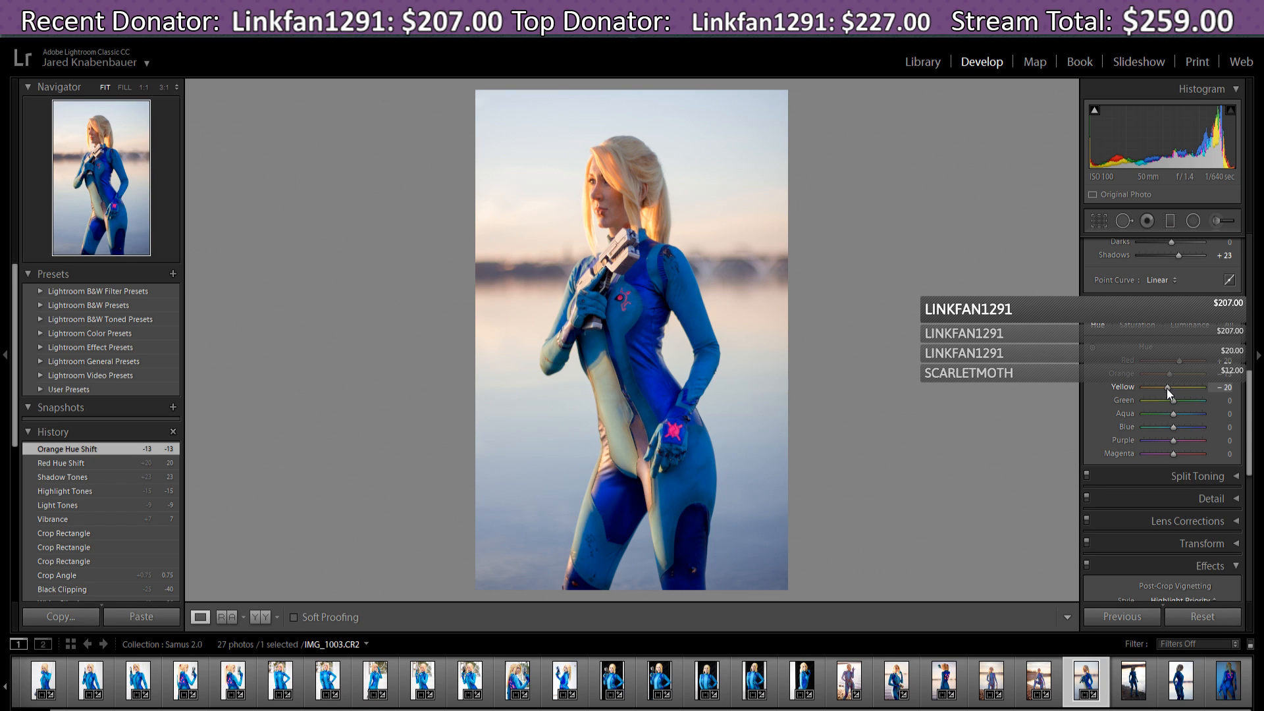
mouse_move(1167, 388)
left_mouse_down()
mouse_move(1184, 392)
mouse_move(1159, 393)
left_mouse_up()
mouse_move(1171, 393)
left_mouse_down()
mouse_move(1200, 392)
mouse_move(1171, 393)
left_mouse_up()
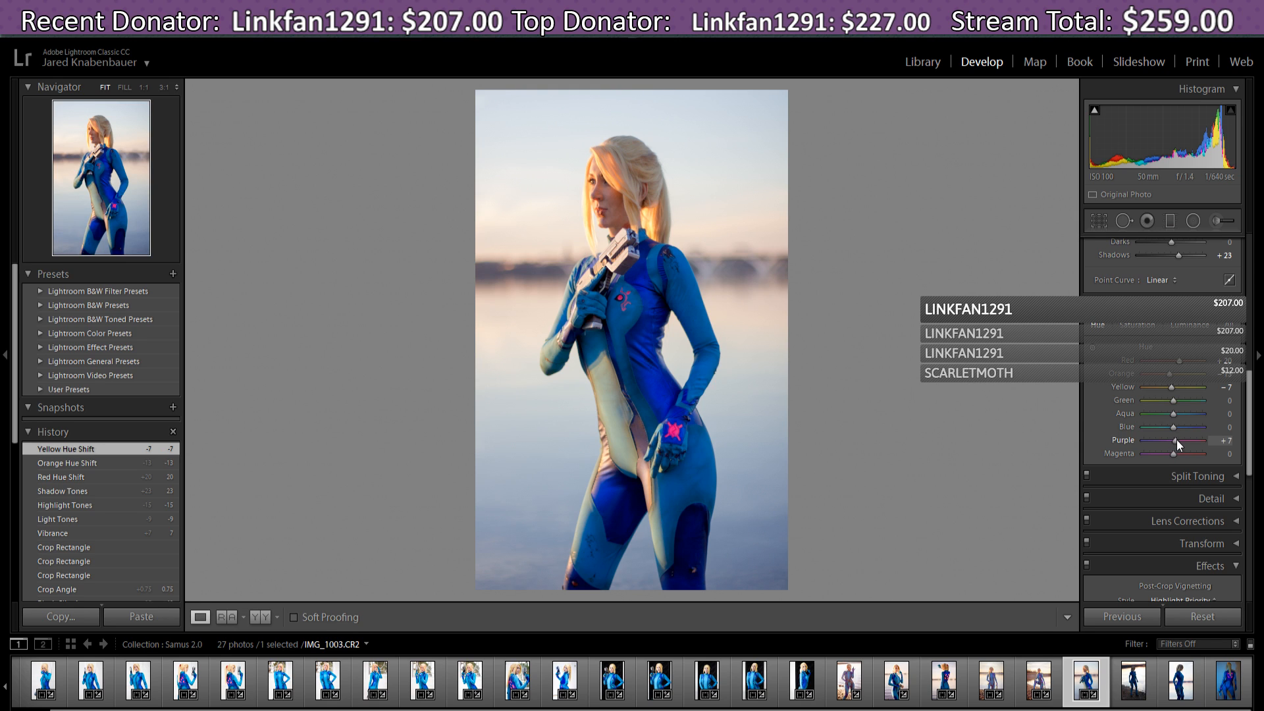
left_click_drag(1176, 440, 1188, 444)
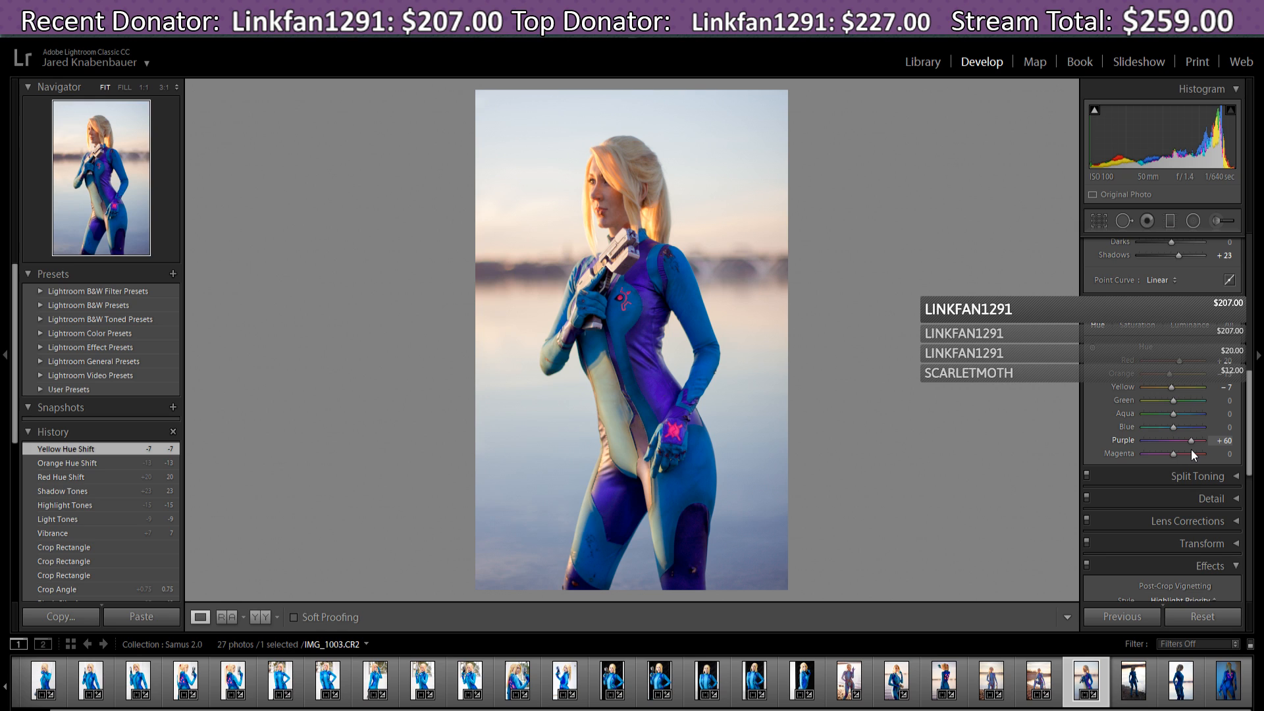
left_click_drag(1191, 449, 1168, 465)
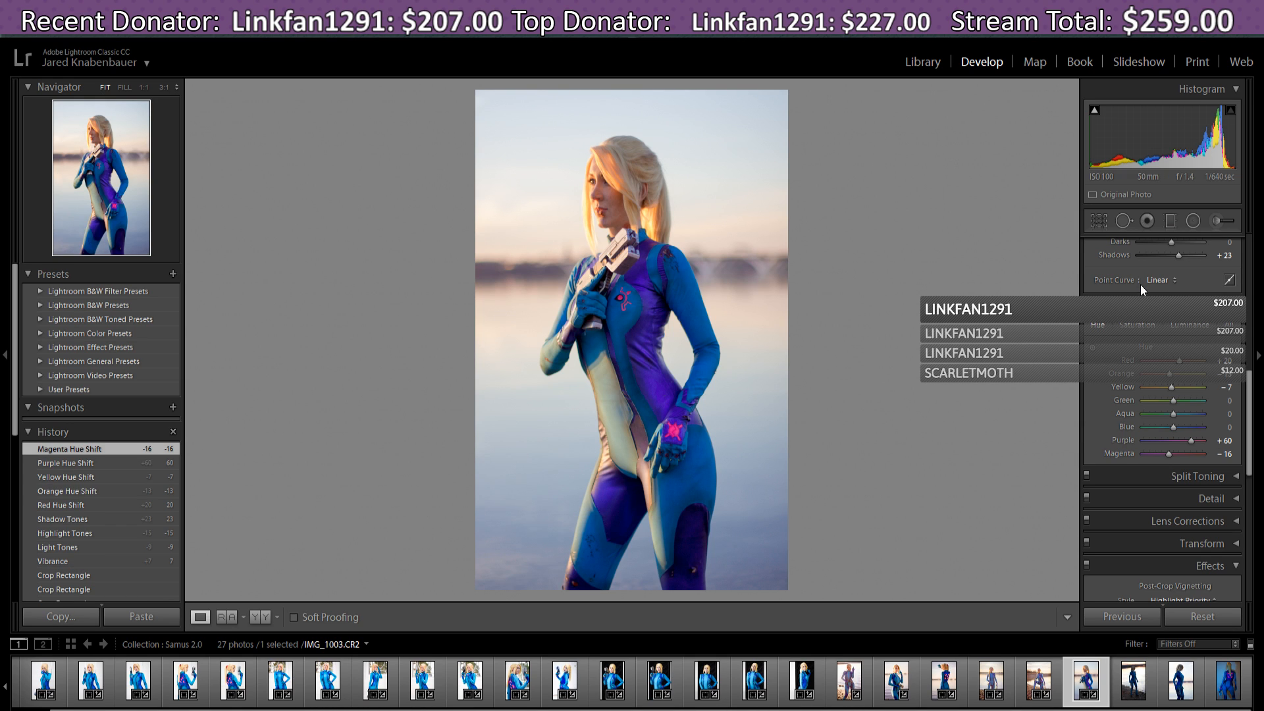
- Raise HSL saturation: Magenta +76, Purple +31, Yellow +58, Orange +7
left_click(1137, 325)
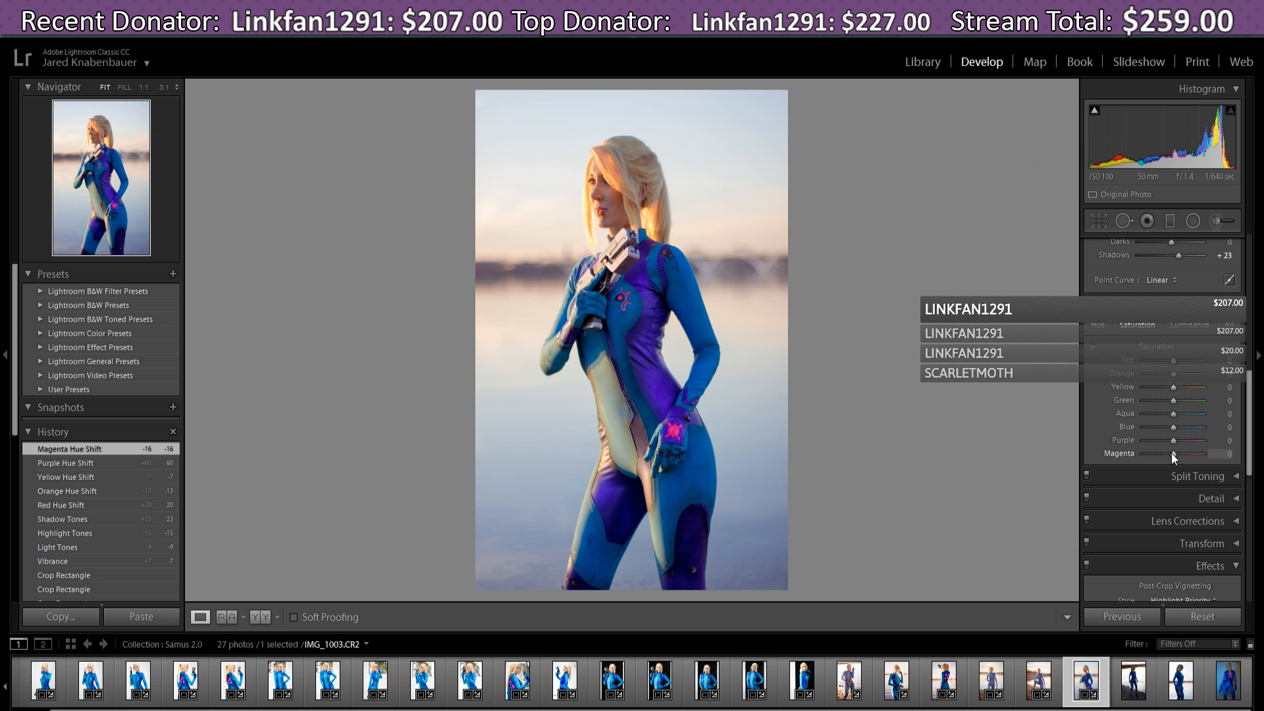
mouse_move(1184, 455)
left_mouse_down()
mouse_move(1205, 456)
mouse_move(1183, 440)
left_mouse_up()
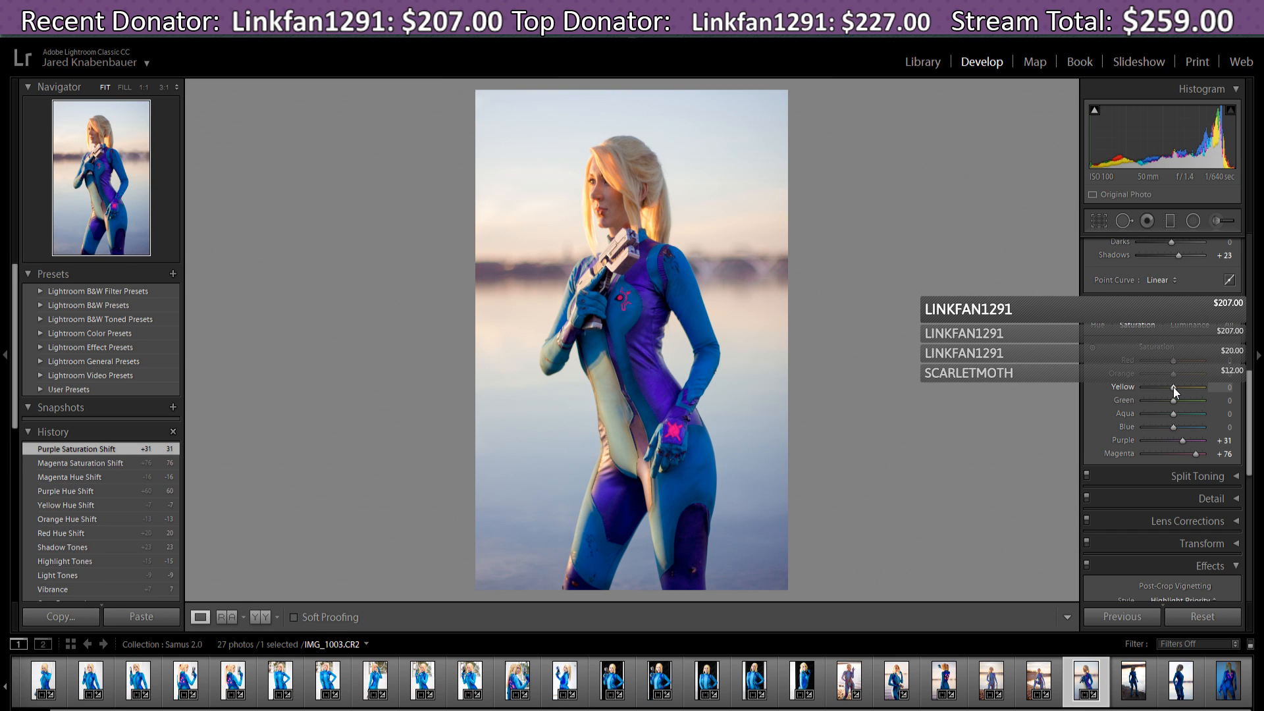
left_click_drag(1197, 397, 1175, 375)
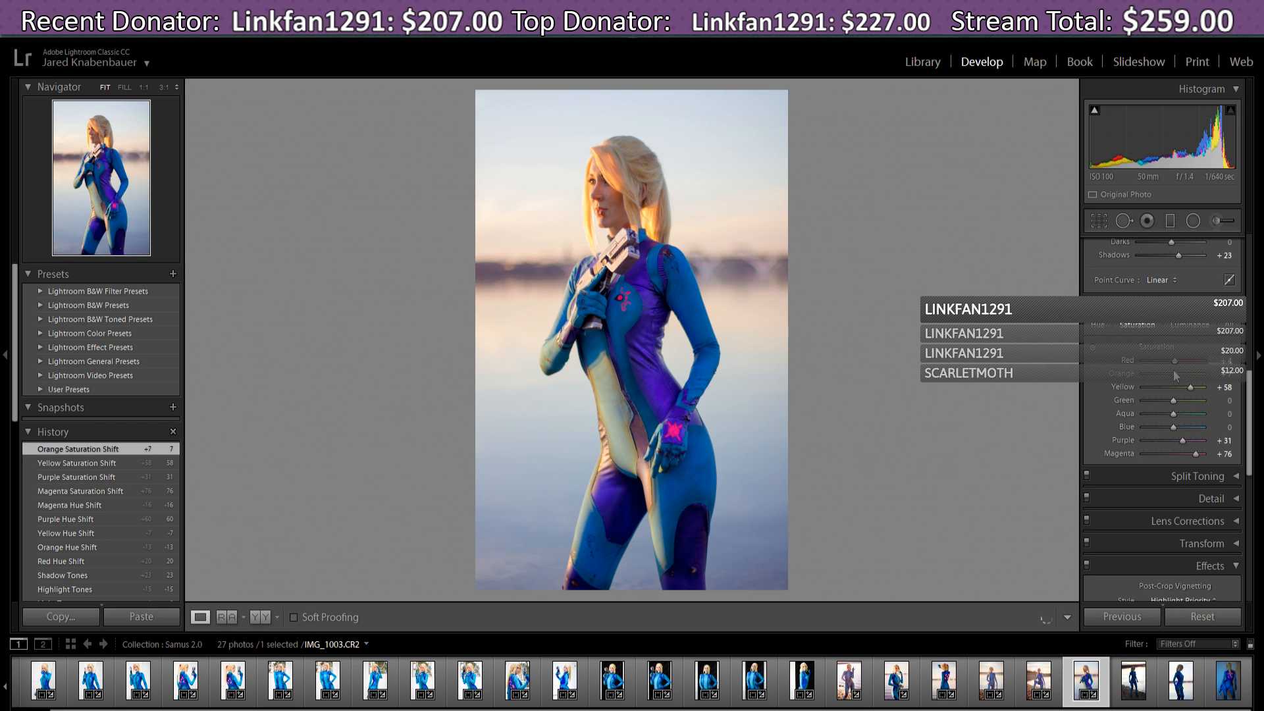
- Brighten HSL luminance to Red +87 and Purple +9, with an Orange tweak
left_click(1189, 325)
mouse_move(1189, 364)
left_mouse_down()
mouse_move(1215, 366)
mouse_move(1199, 366)
left_mouse_up()
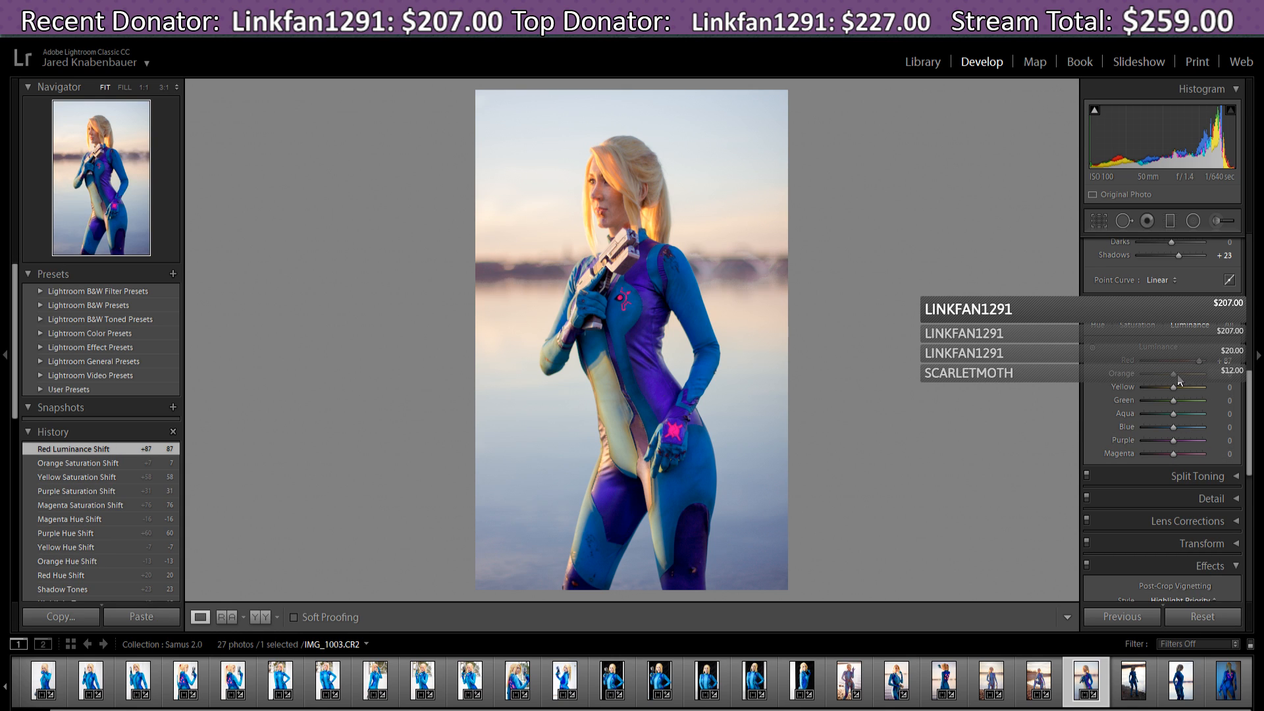
mouse_move(1173, 377)
left_mouse_down()
mouse_move(1189, 380)
mouse_move(1174, 386)
left_mouse_up()
left_click_drag(1175, 439, 1182, 439)
mouse_move(1181, 441)
left_mouse_down()
mouse_move(1162, 444)
mouse_move(1176, 446)
left_mouse_up()
left_click(1151, 325)
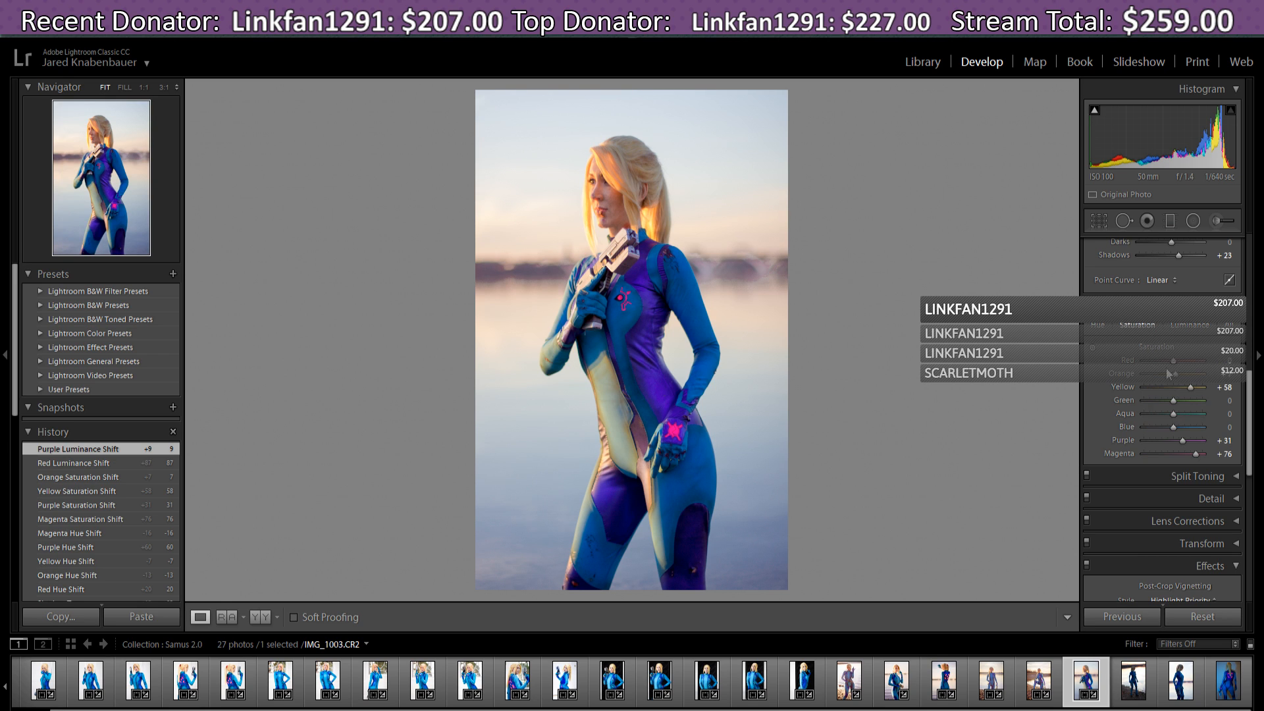
scroll(1245, 411, "down", 2)
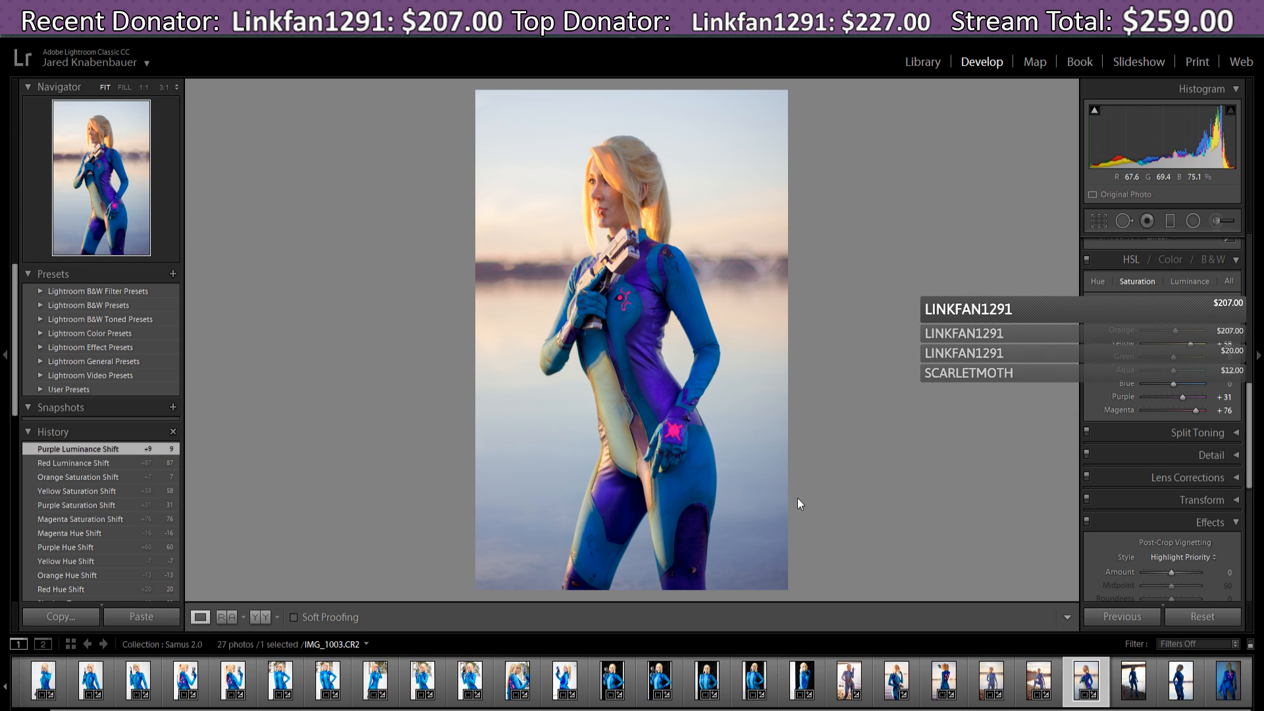
- Ease Magenta saturation to +47 and set Post-Crop Vignetting Amount to -10
scroll(1249, 455, "down", 2)
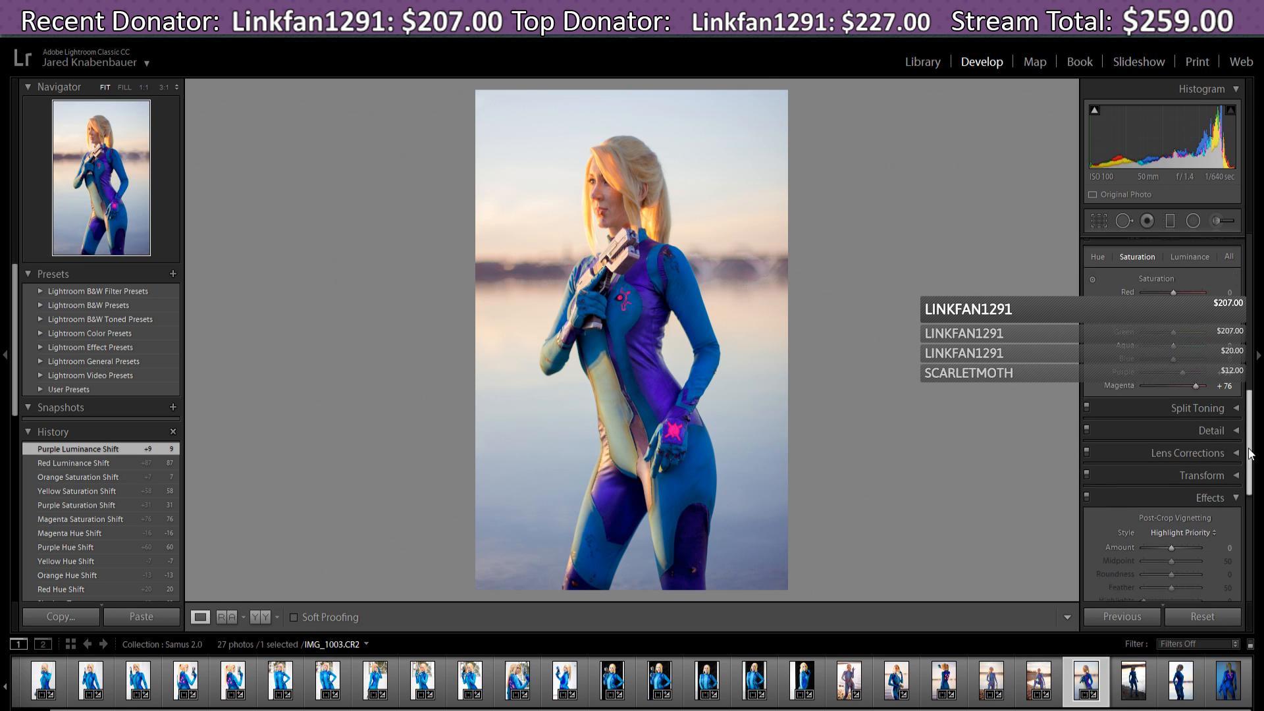
left_click_drag(1196, 368, 1188, 381)
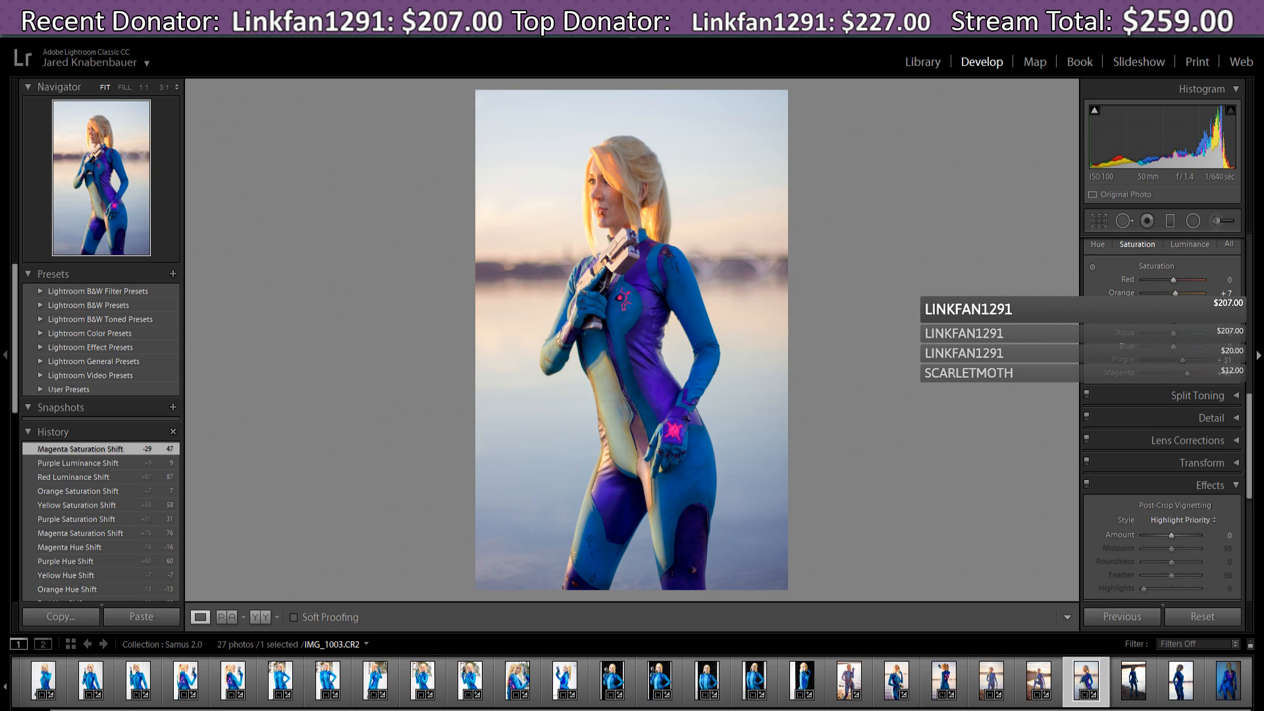
scroll(1249, 441, "down", 2)
left_click_drag(1248, 437, 1257, 472)
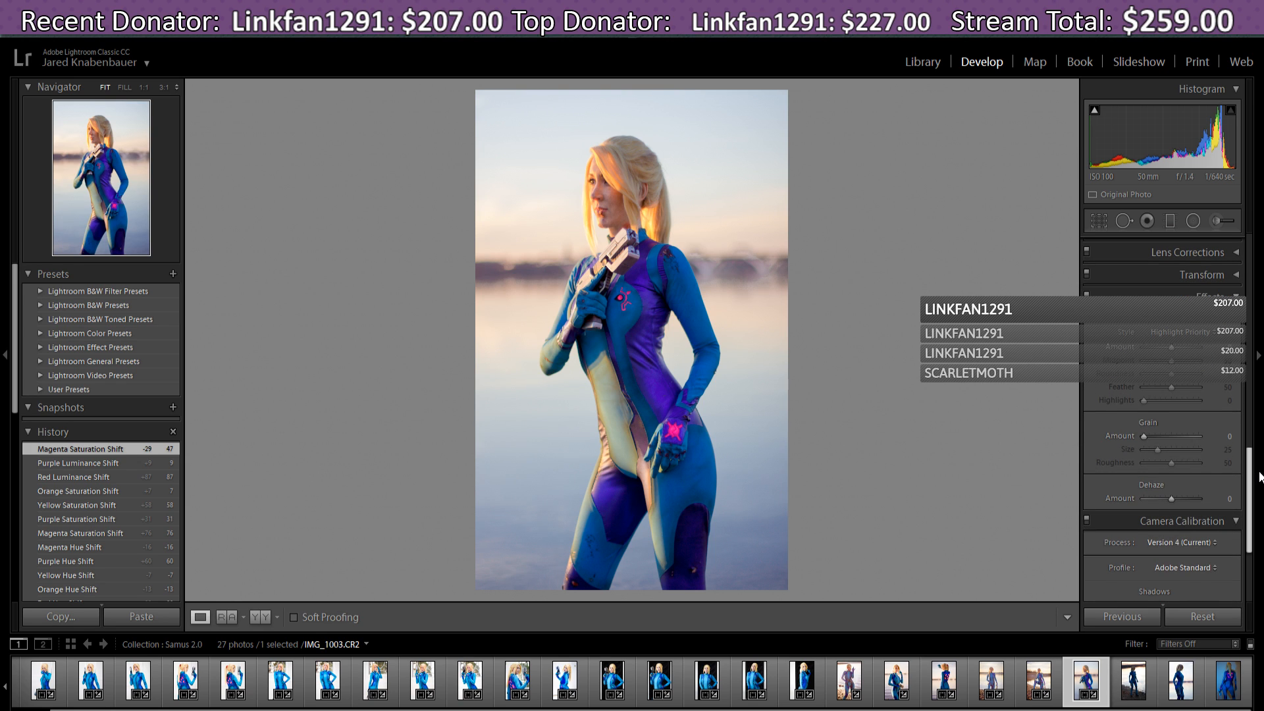
left_click_drag(1172, 347, 1171, 349)
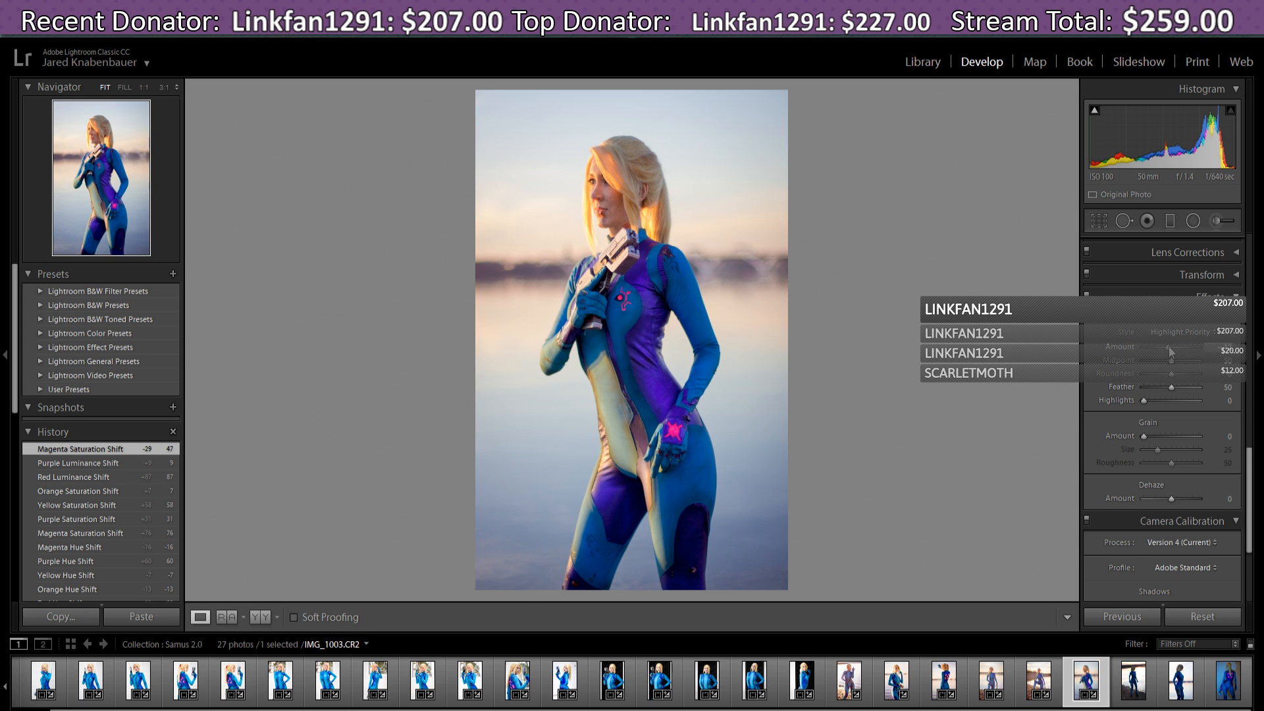
left_click_drag(1168, 347, 1172, 352)
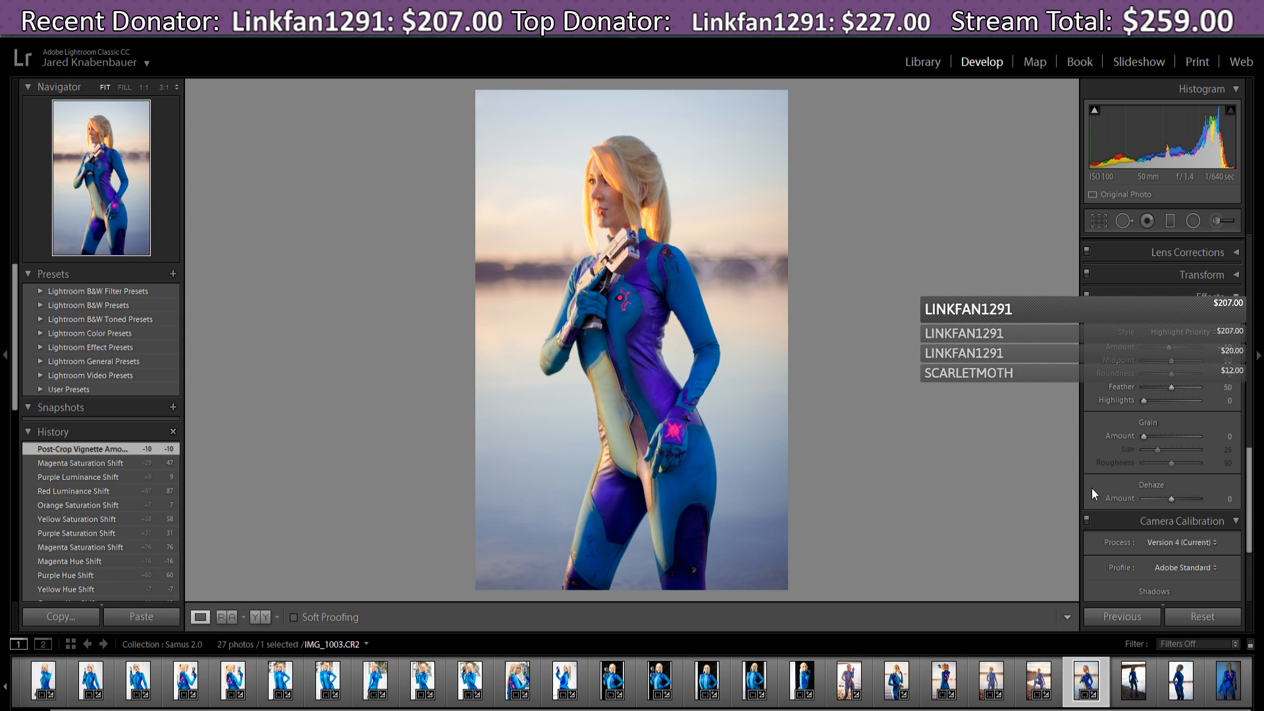
- Apply the previous photo's edits to IMG_1026, then reset it to its unedited look
left_click(1134, 688)
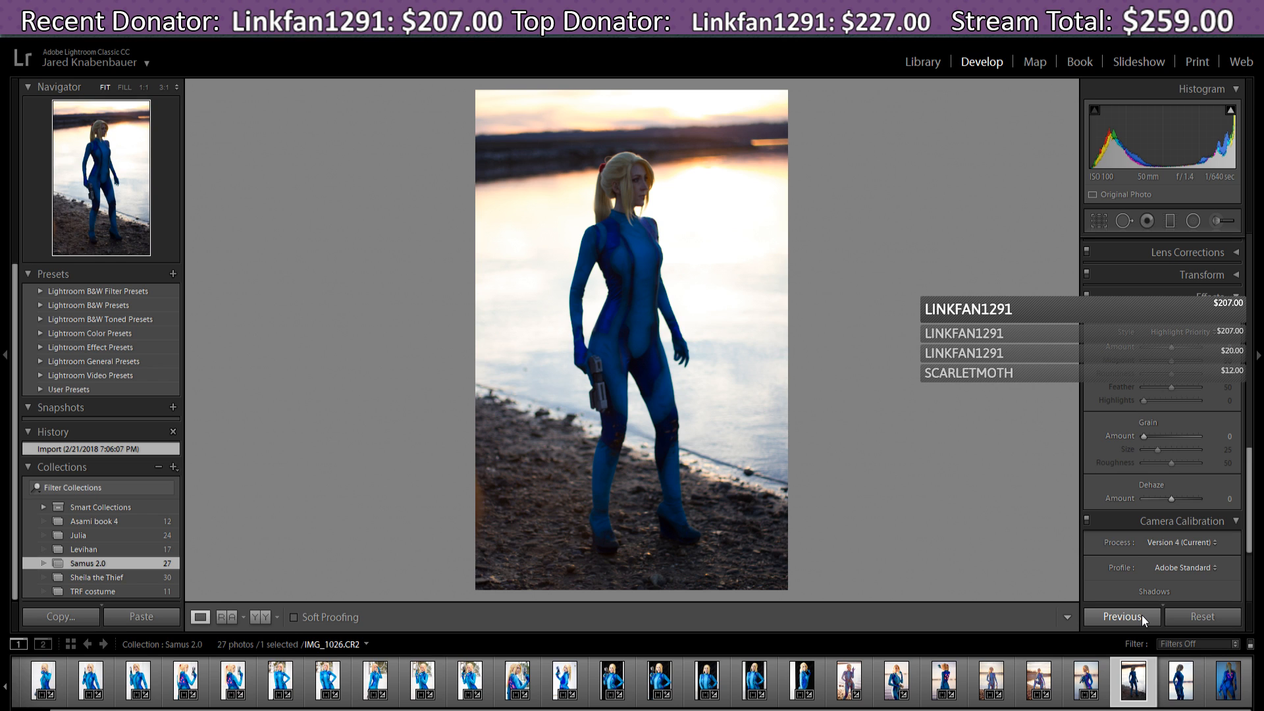
left_click(1142, 617)
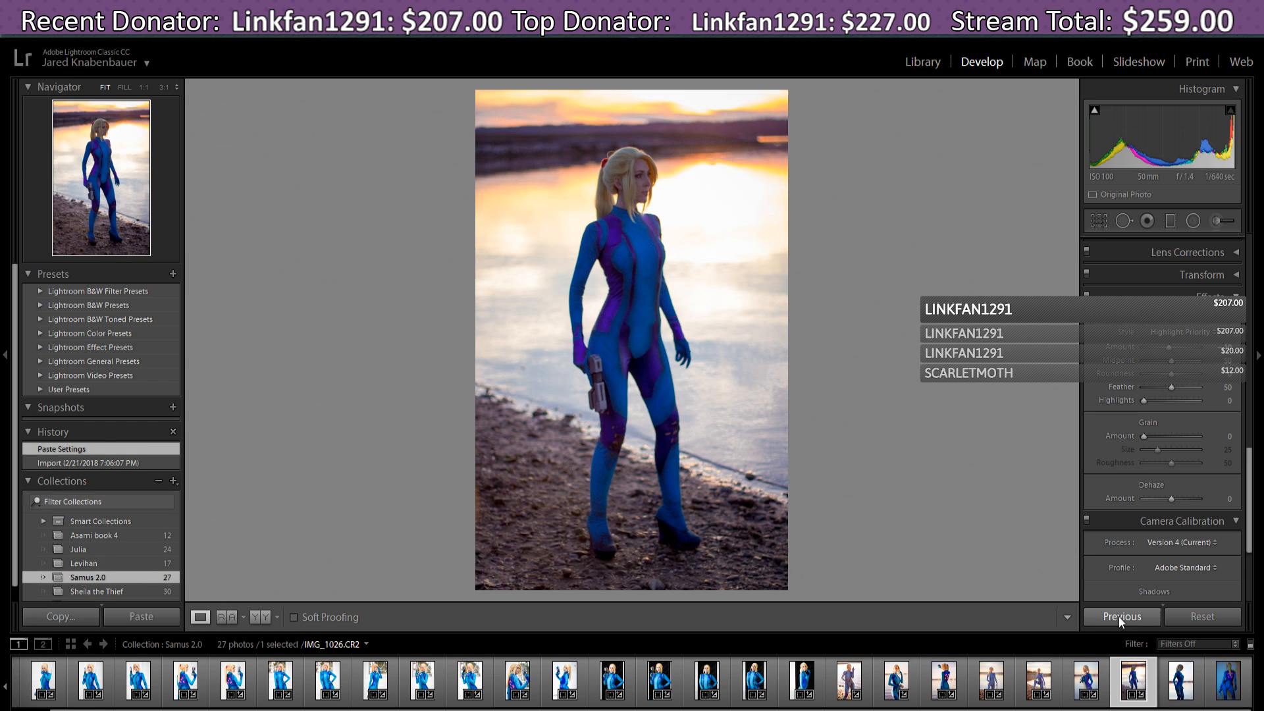
left_click(1223, 615)
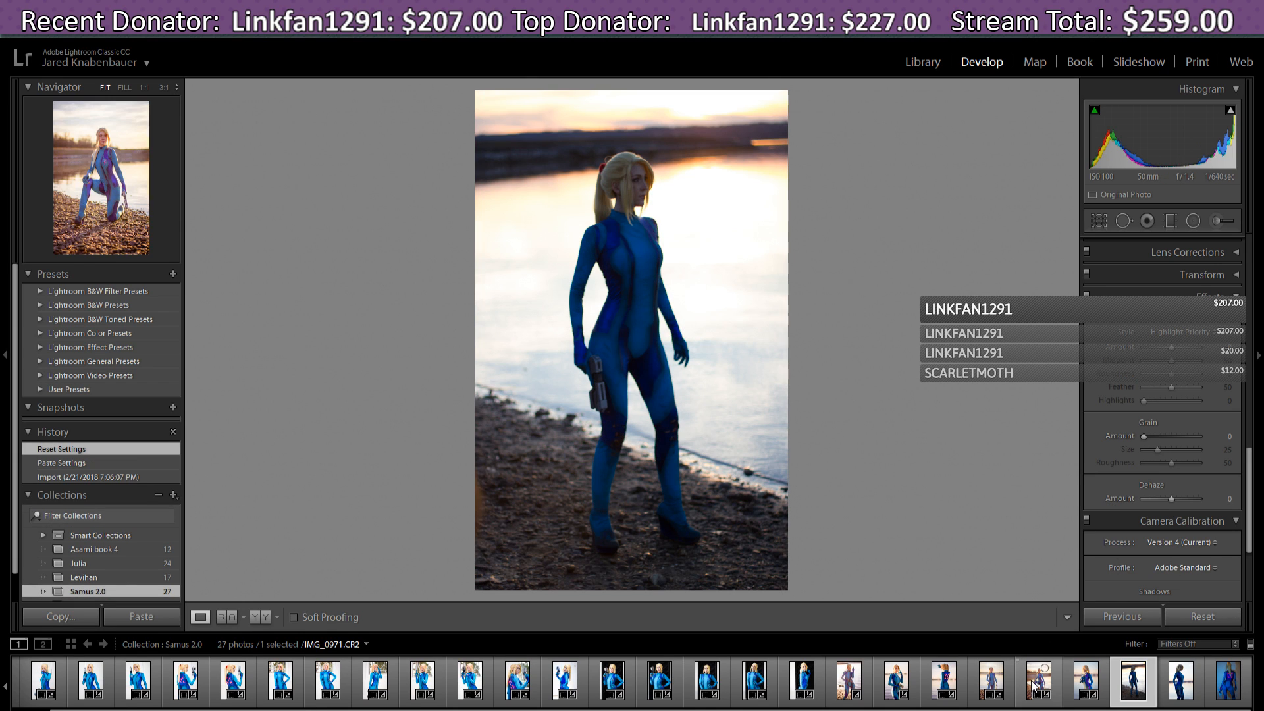
- Copy IMG_0715's develop settings, paste them onto IMG_1026, then reset IMG_1026
left_click(1034, 684)
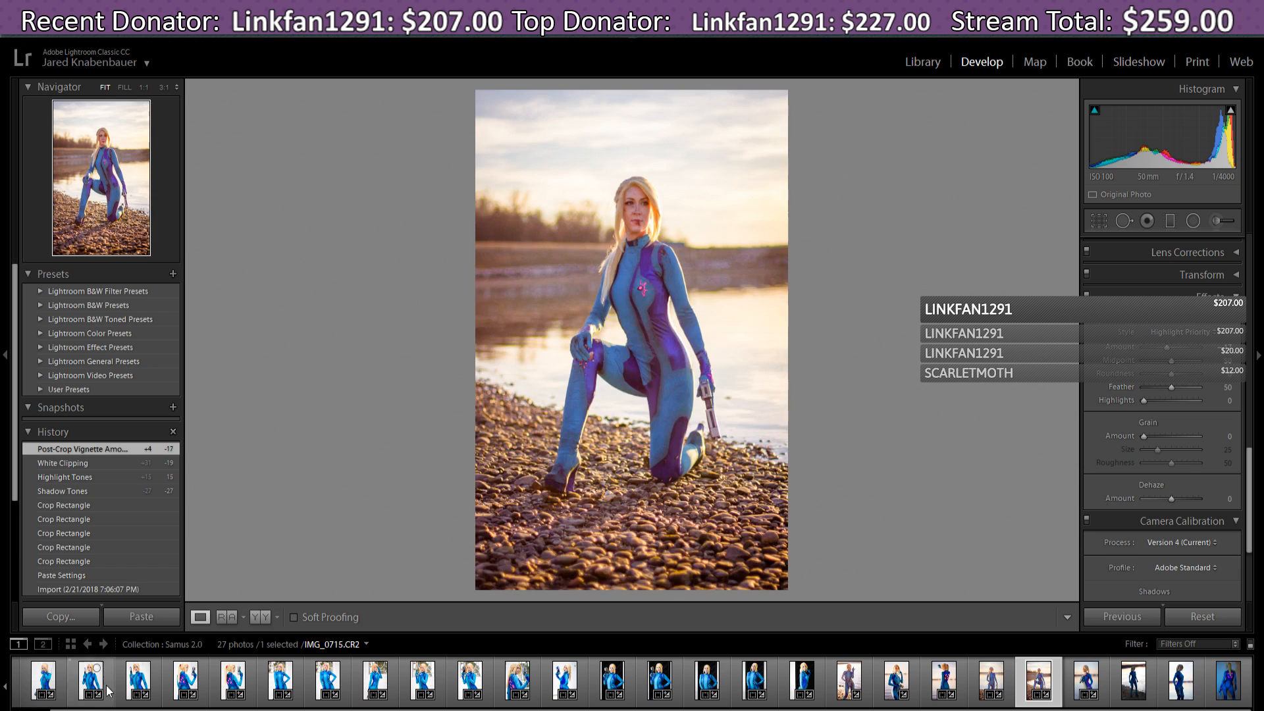
left_click(81, 615)
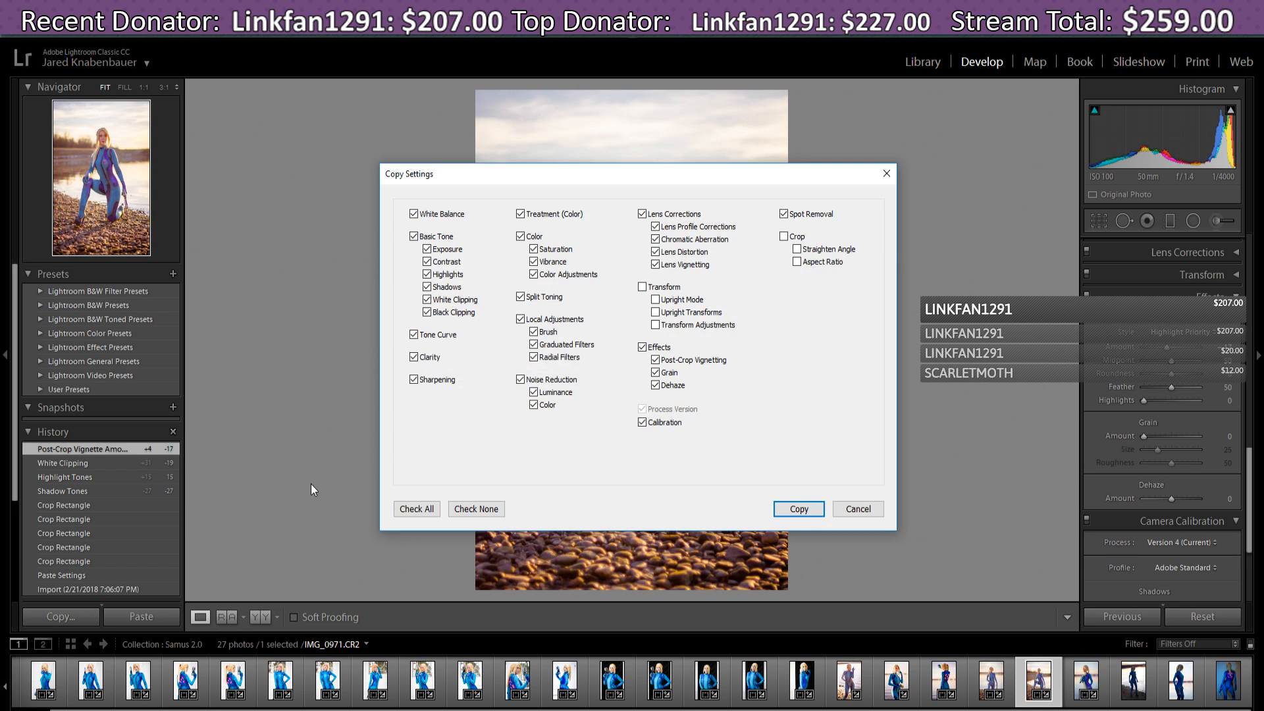
left_click(789, 505)
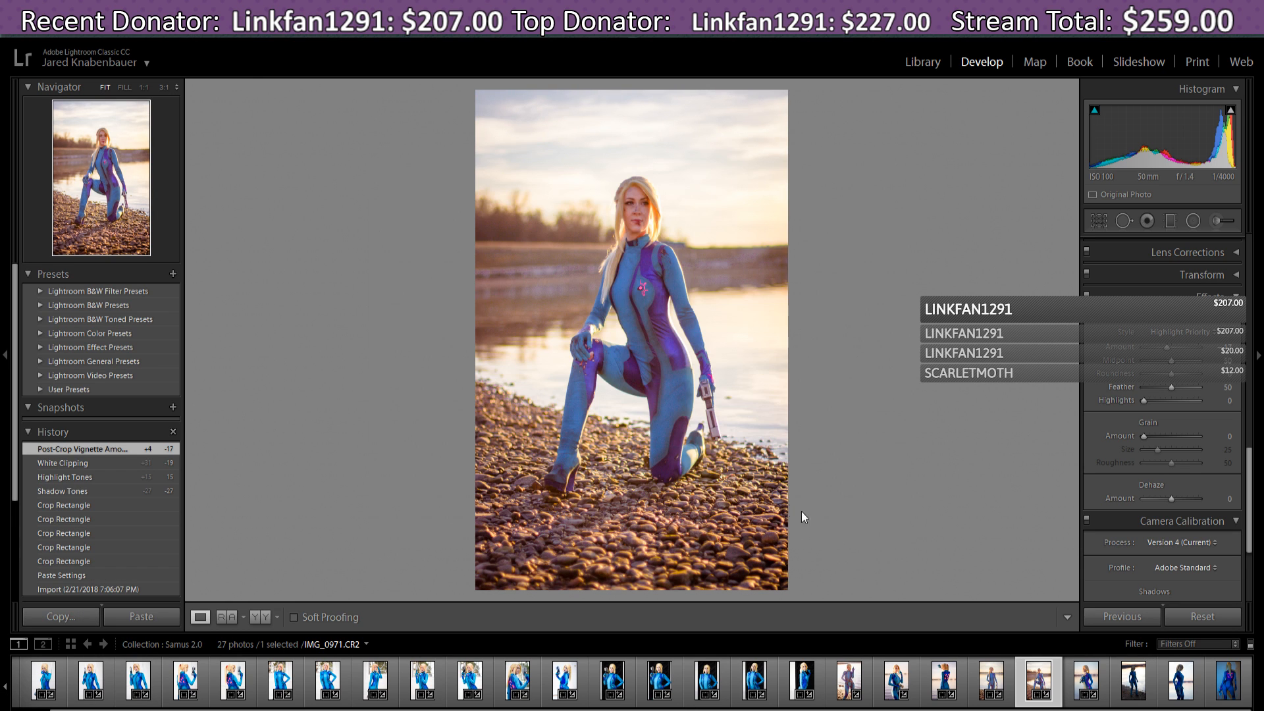
left_click(1115, 687)
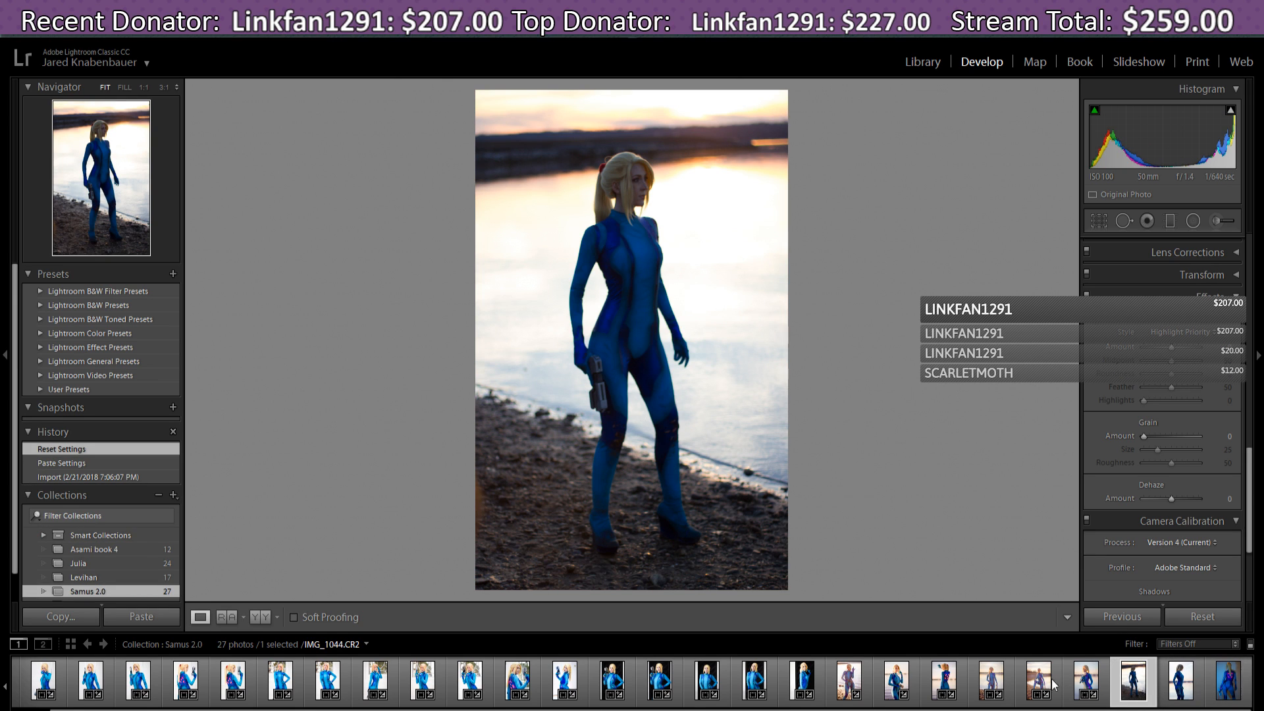
left_click(129, 619)
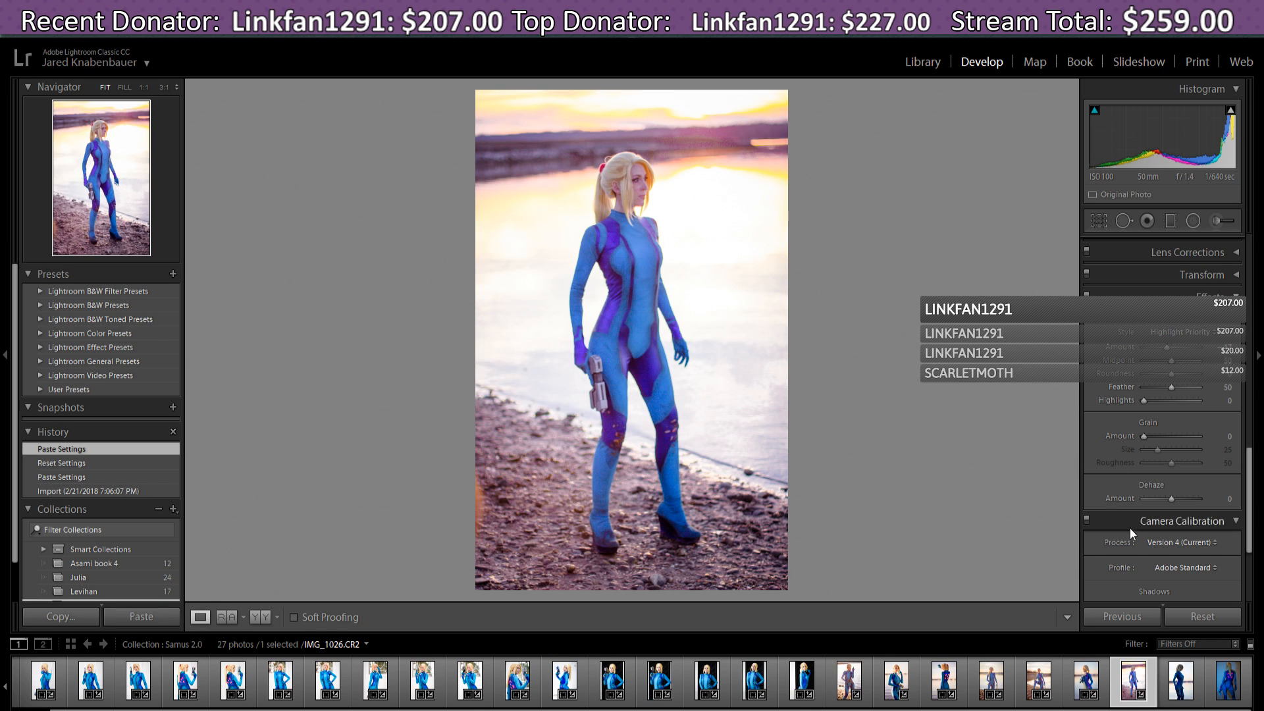
left_click(1194, 617)
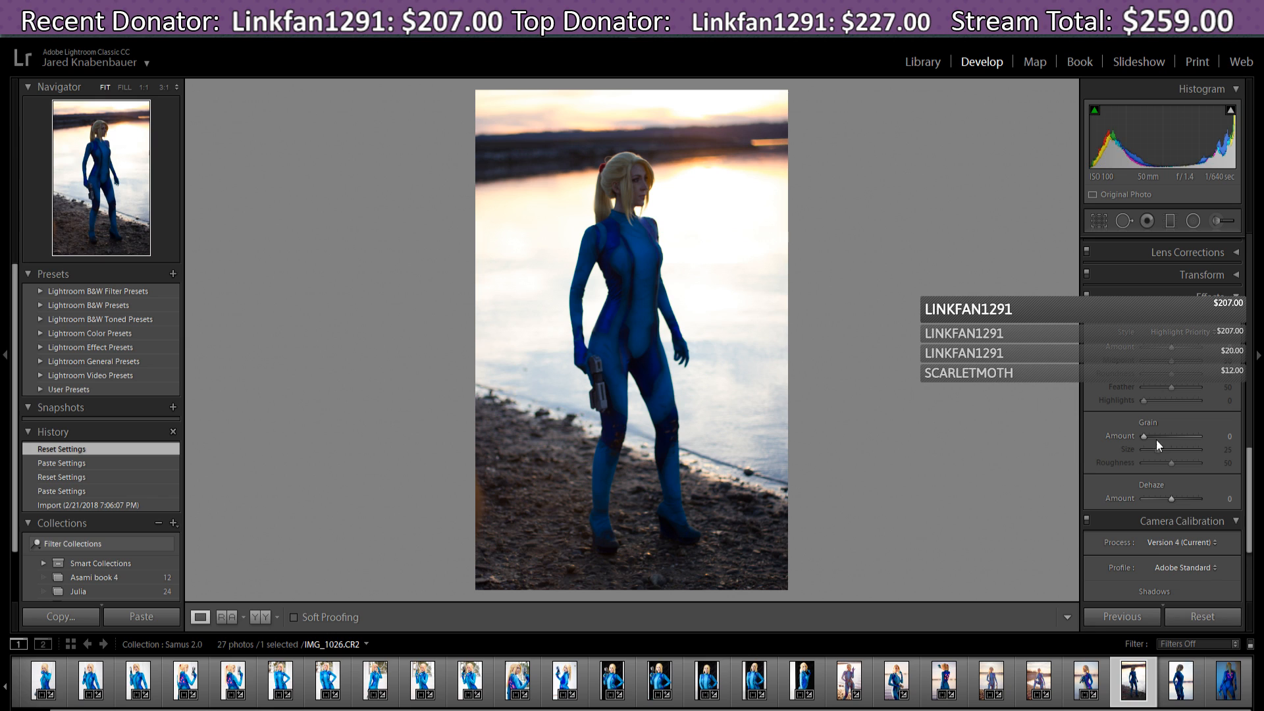
- Paste the copied edits onto IMG_1029 and reset them, then return to IMG_1026's Basic panel
left_click(1185, 694)
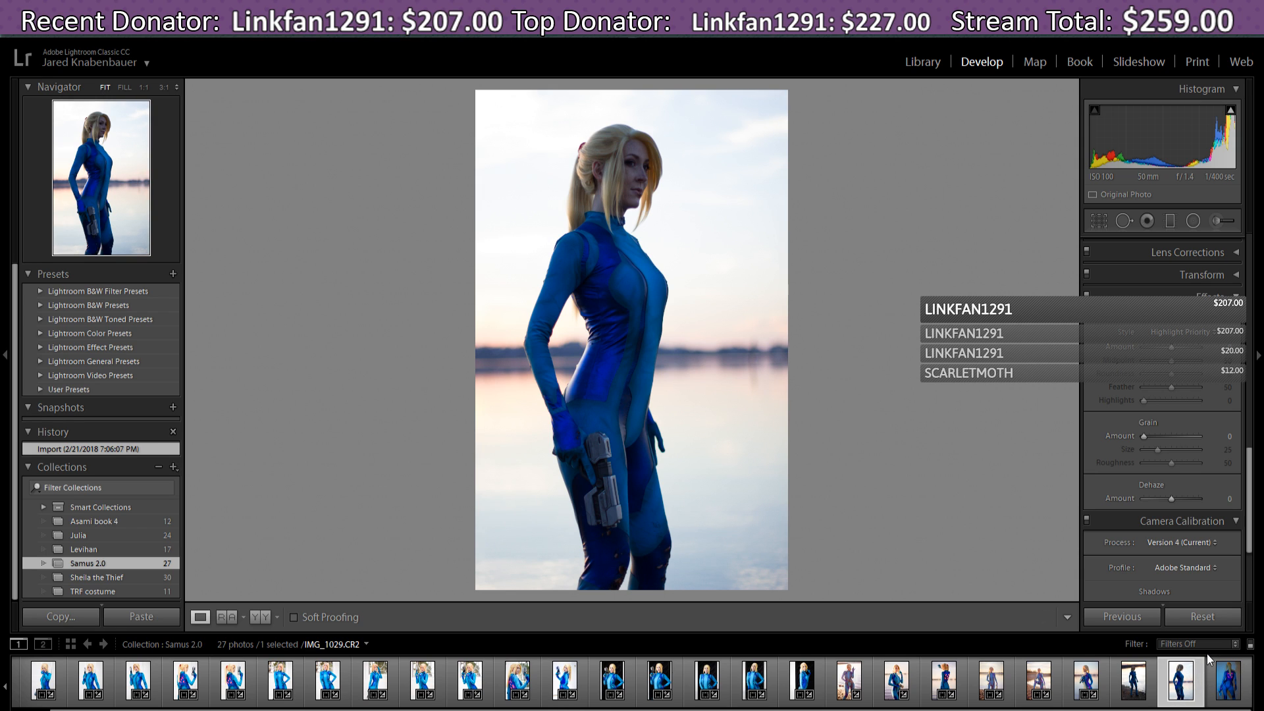
left_click(137, 621)
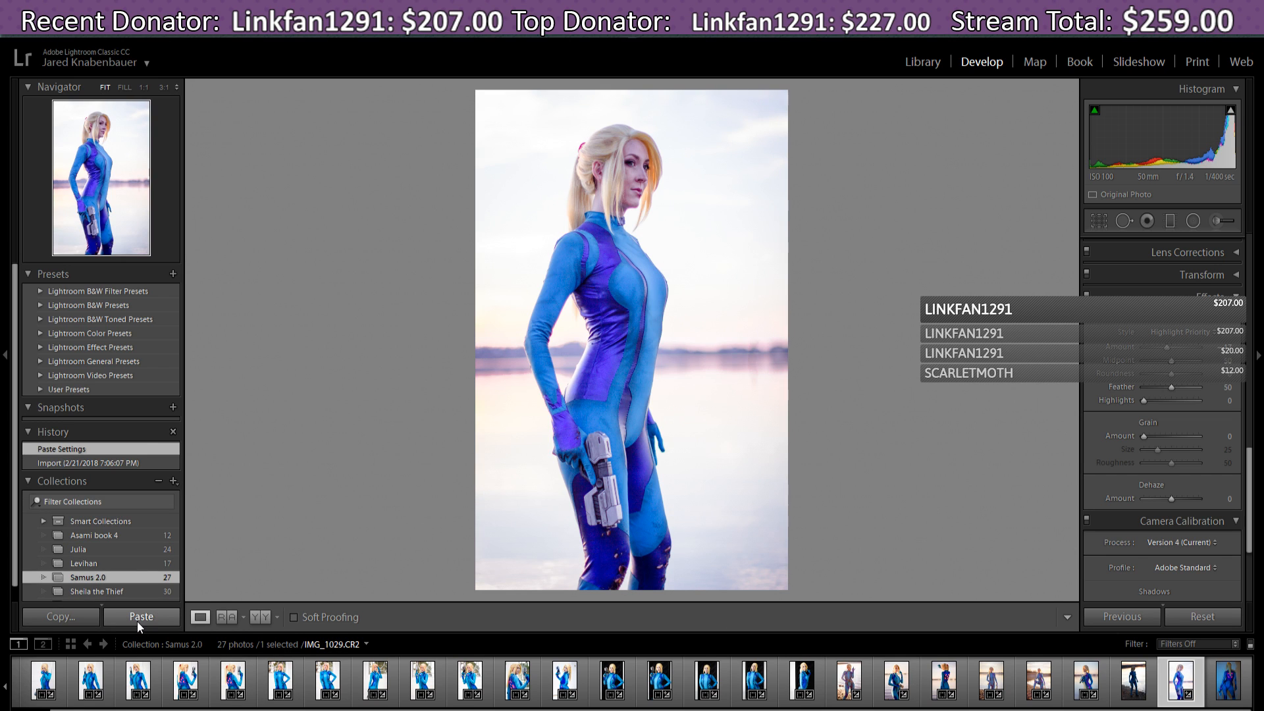
left_click(1219, 617)
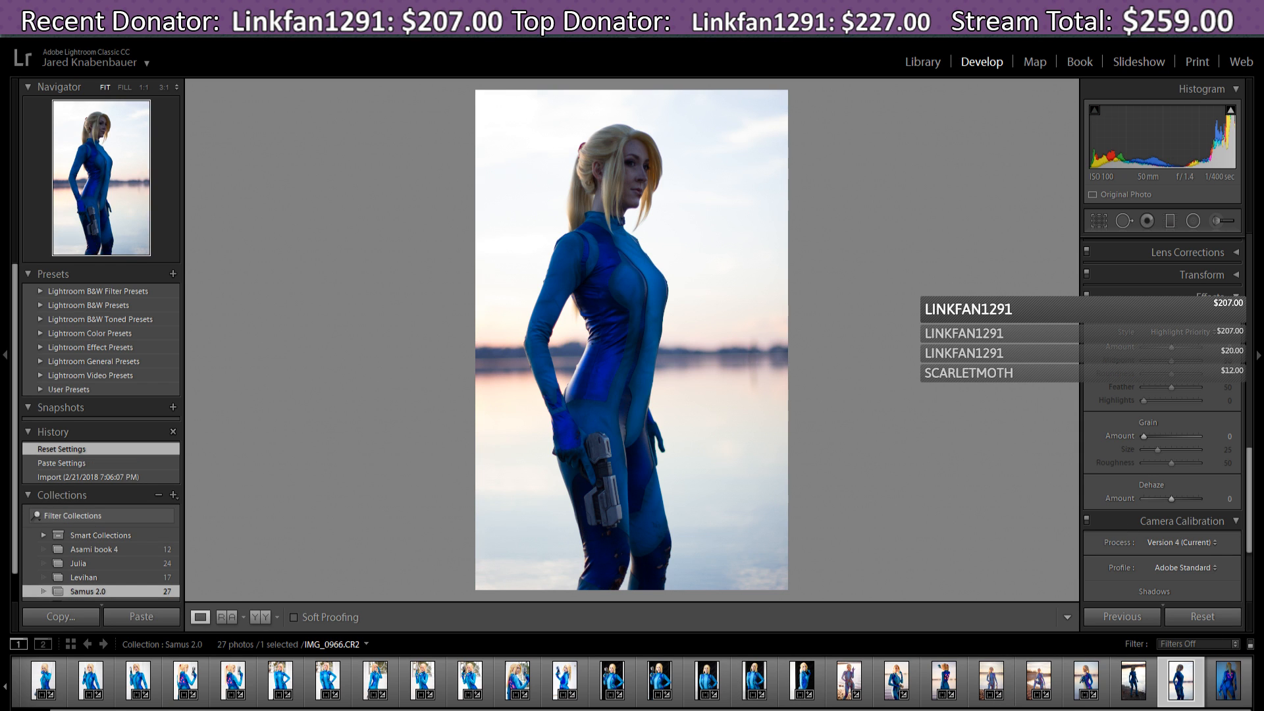
left_click(1134, 692)
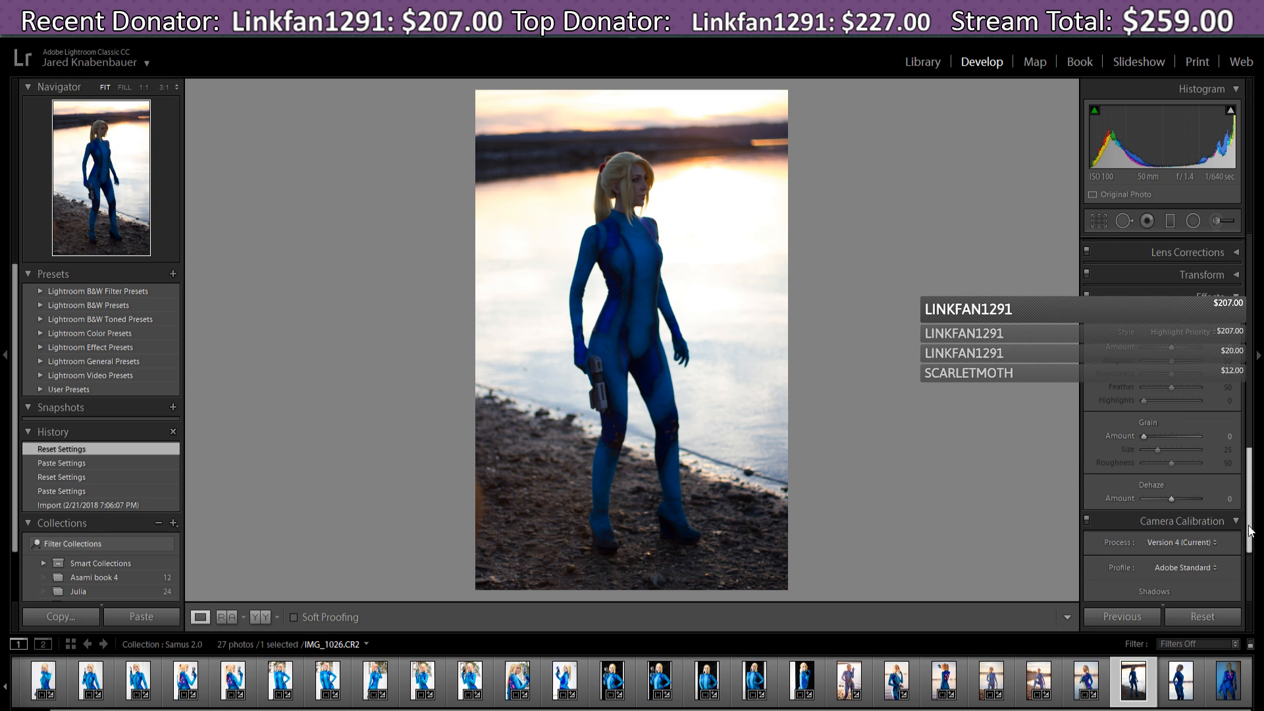
left_click_drag(1254, 533, 1254, 309)
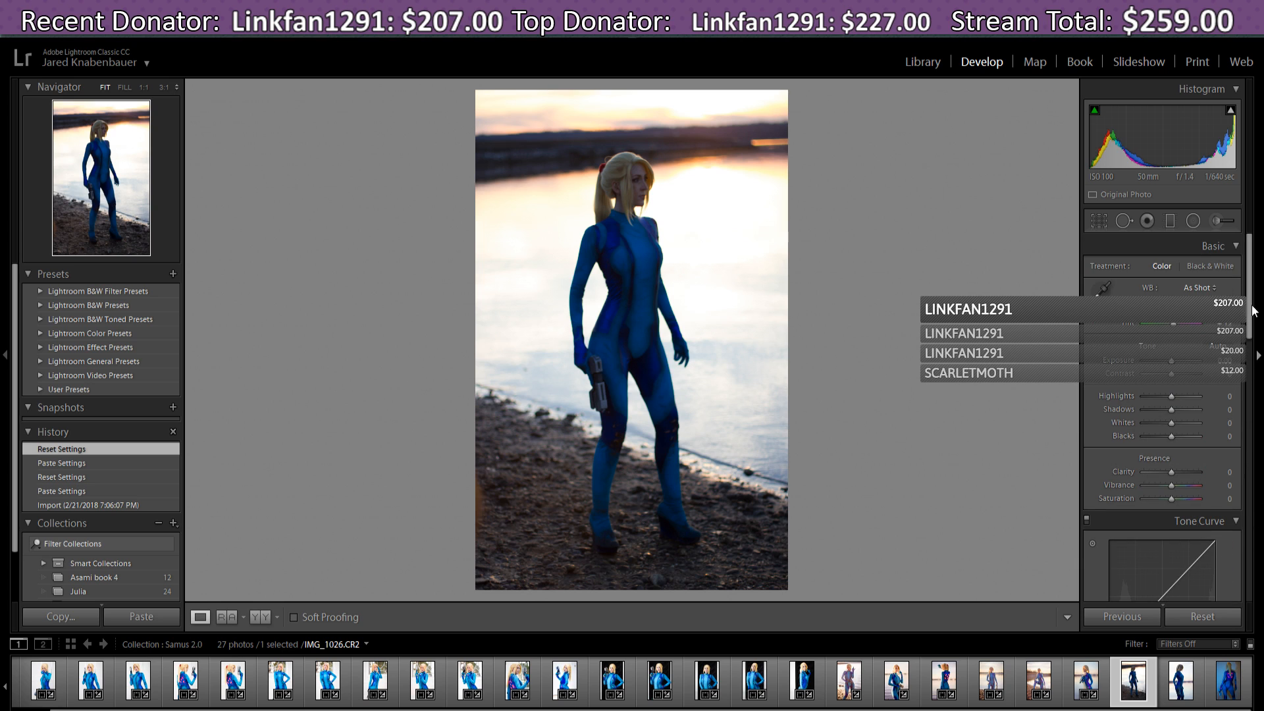
- Auto Tone IMG_1026 (Highlights −50, Shadows +50, Whites +10, Blacks −14) and compare other filmstrip photos
left_click(1224, 347)
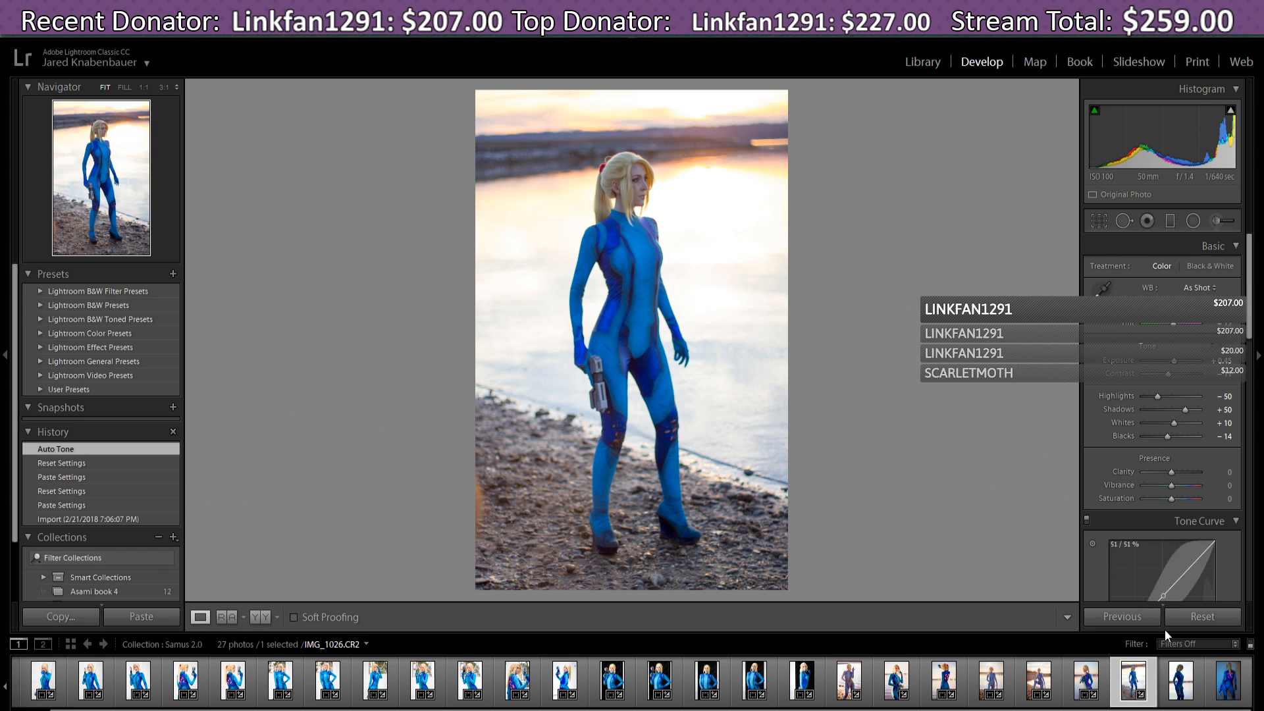
left_click(1189, 694)
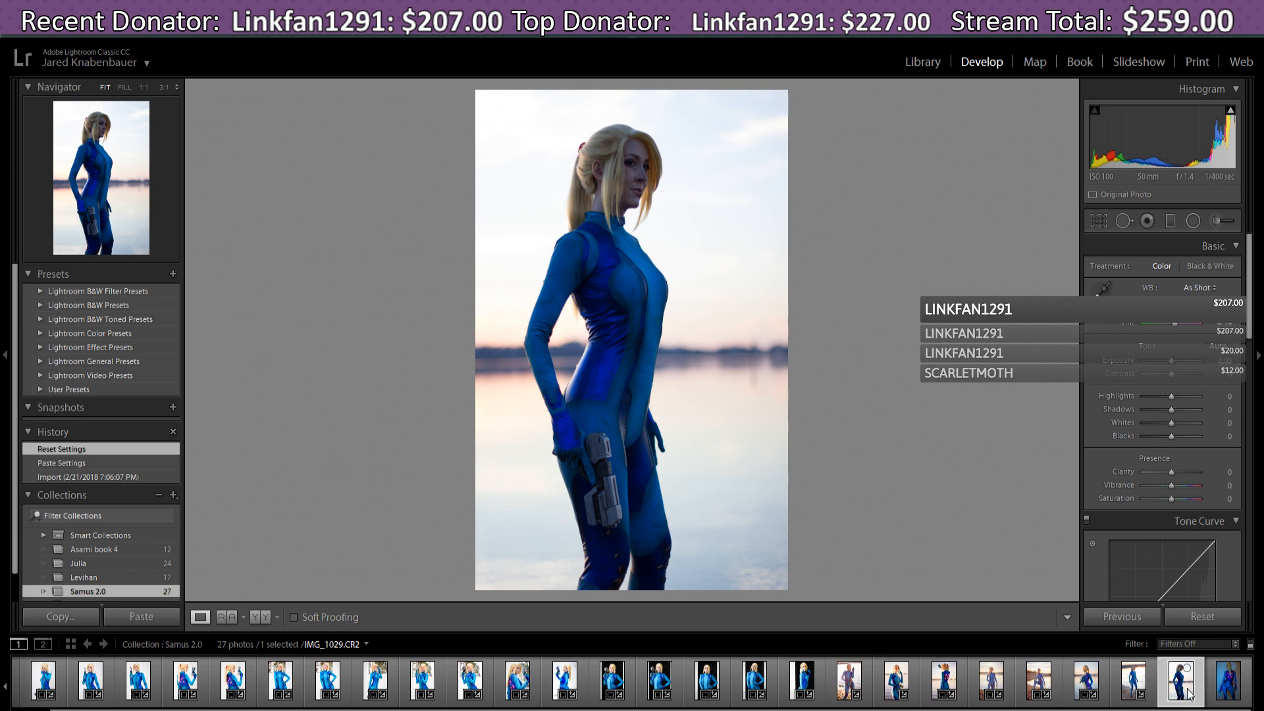
left_click(1229, 693)
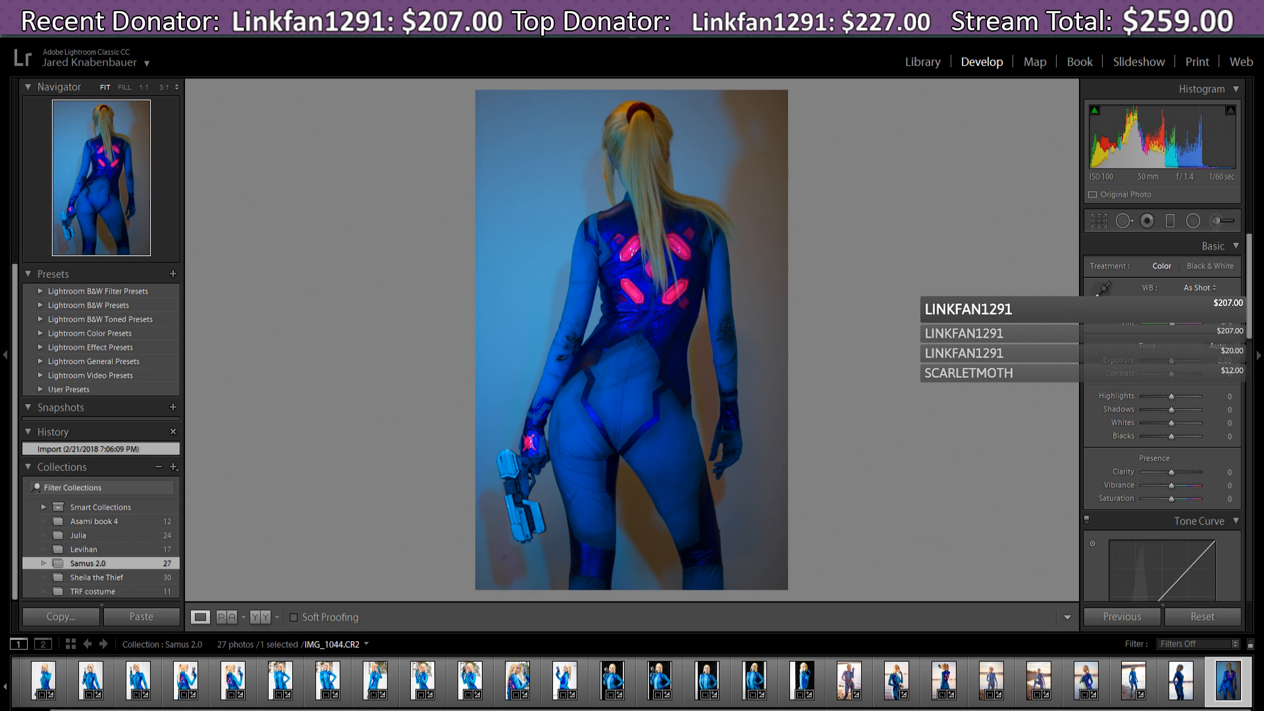
left_click(1087, 685)
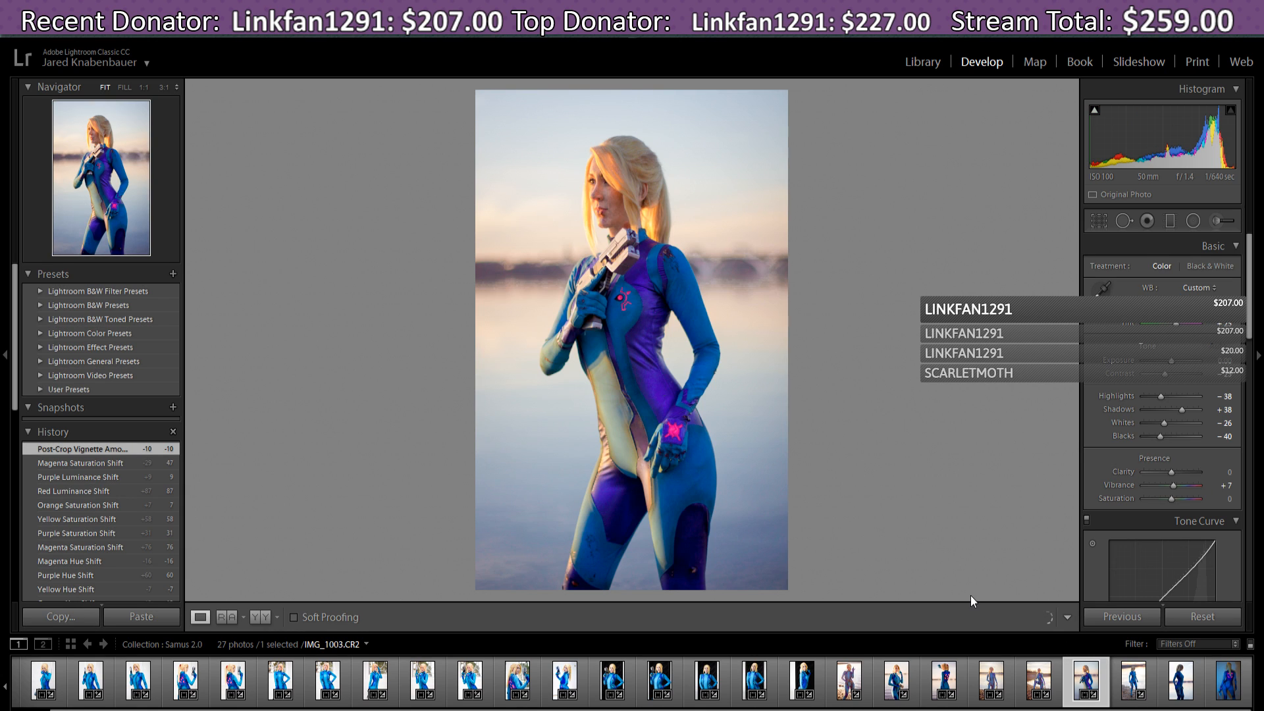
left_click(900, 682)
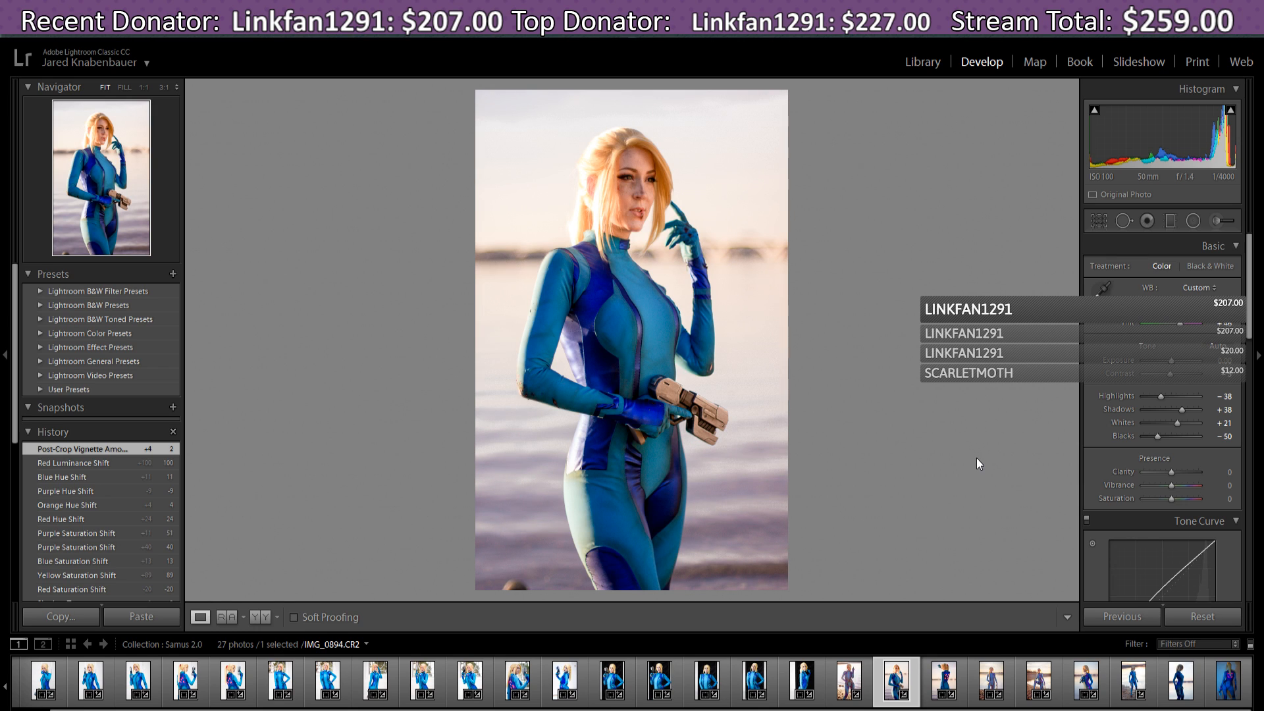
left_click(1137, 690)
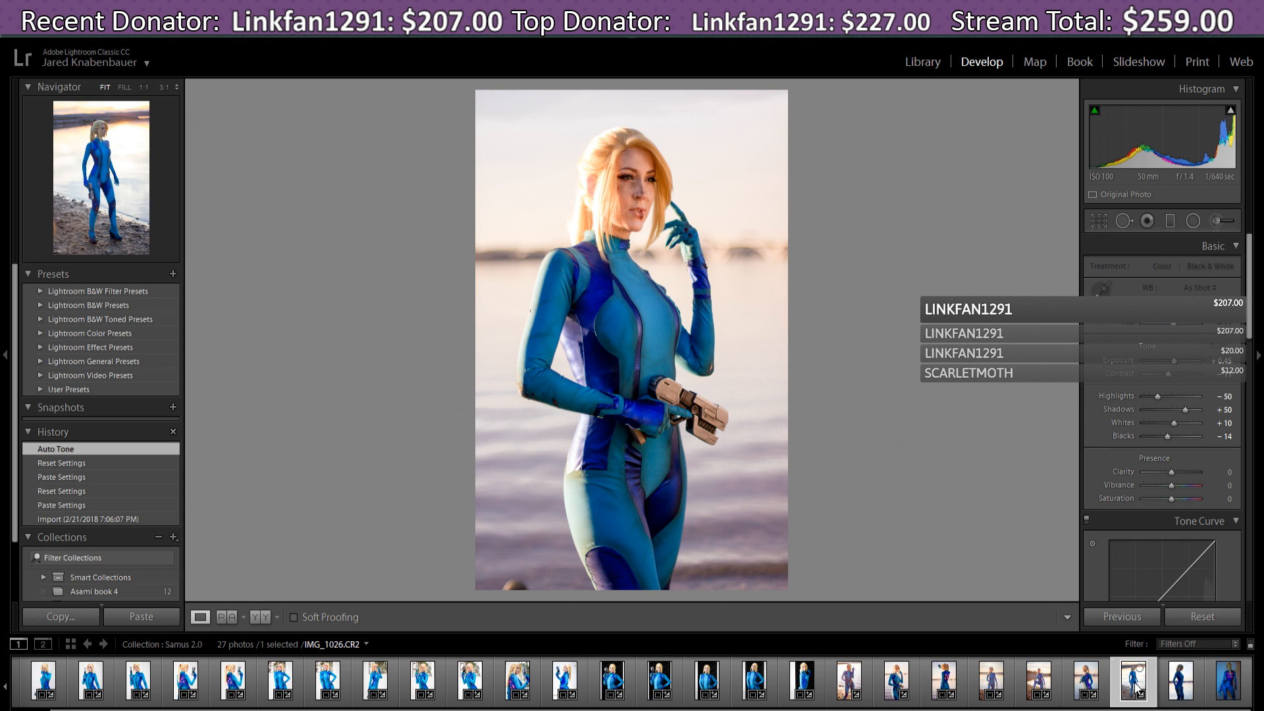
left_click(1191, 694)
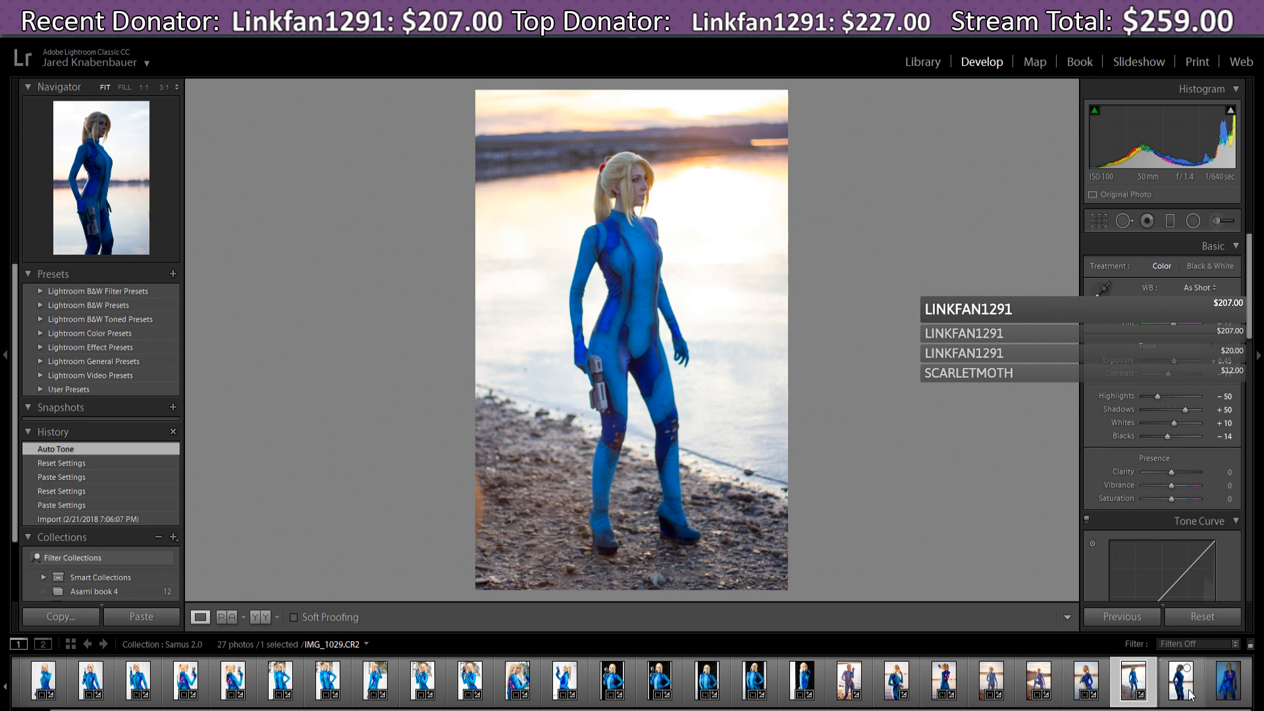
left_click(1227, 699)
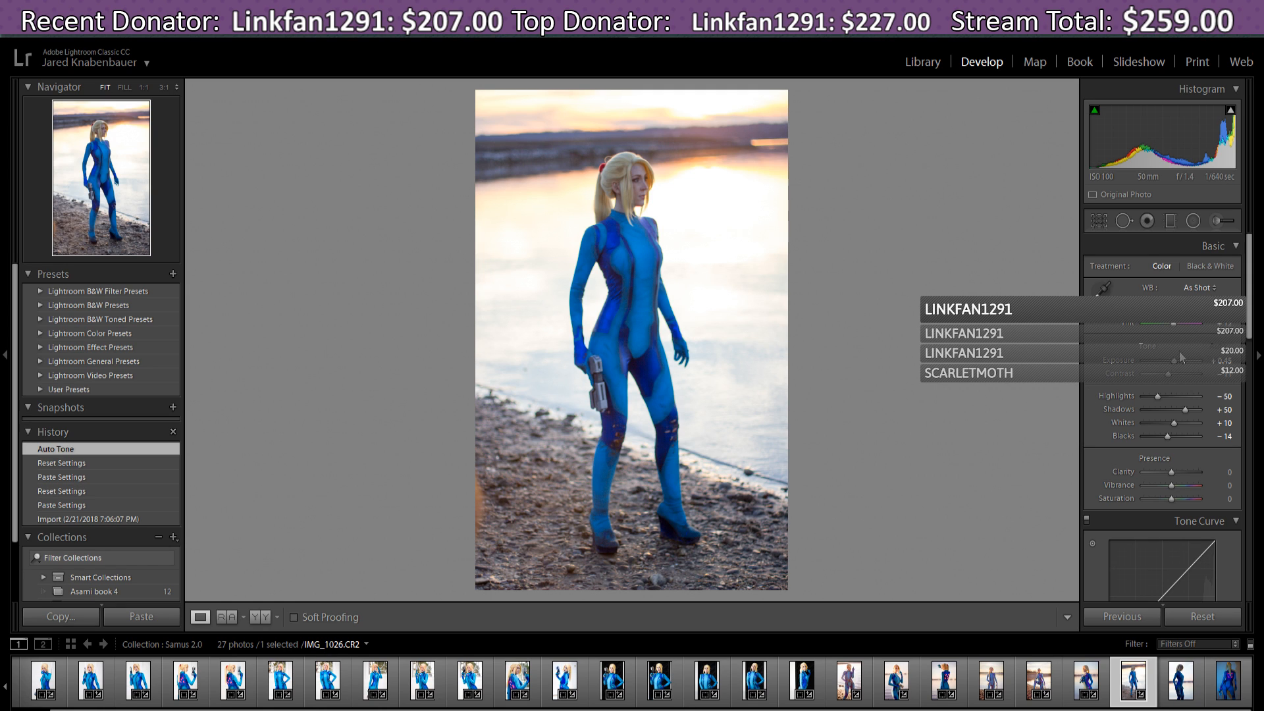
- Warm IMG_1026's white balance to Temp 5929 and Tint +29
left_click_drag(1170, 310, 1172, 311)
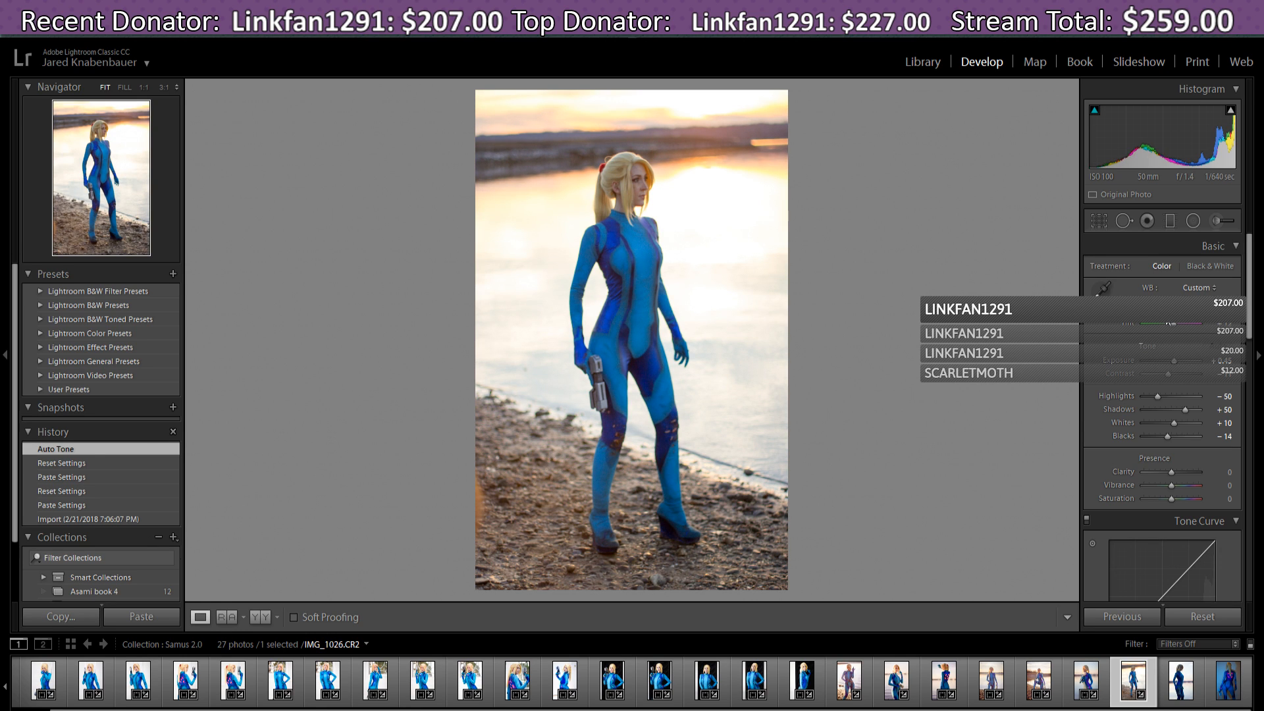
left_click_drag(1170, 323, 1177, 327)
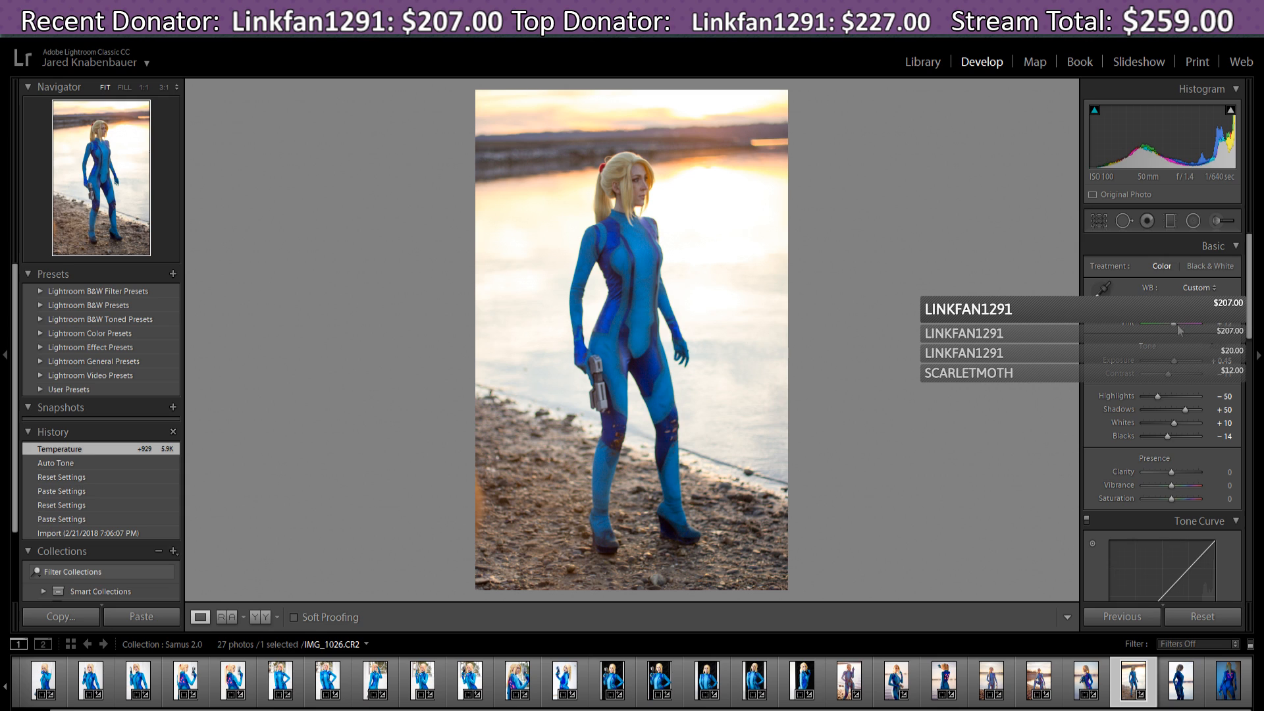
left_click_drag(1176, 330, 1175, 362)
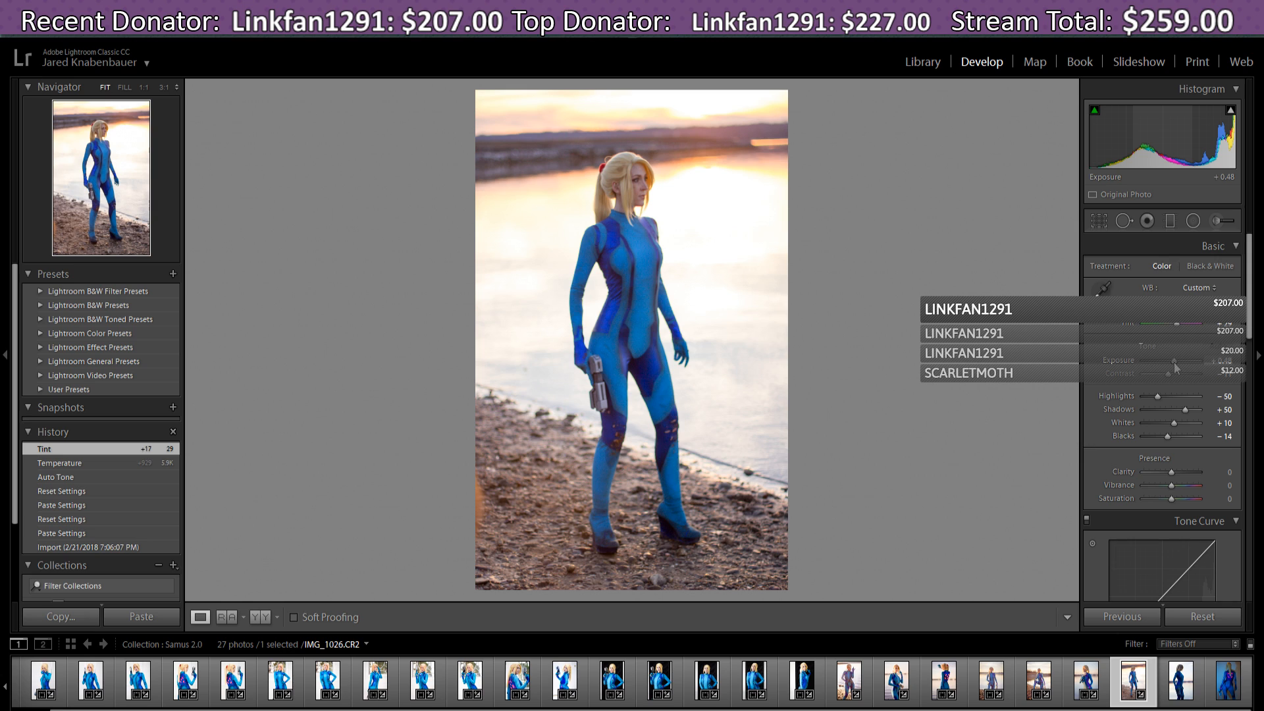
- Raise Exposure to 0.48 and set Contrast to 9
left_click_drag(1174, 362, 1174, 362)
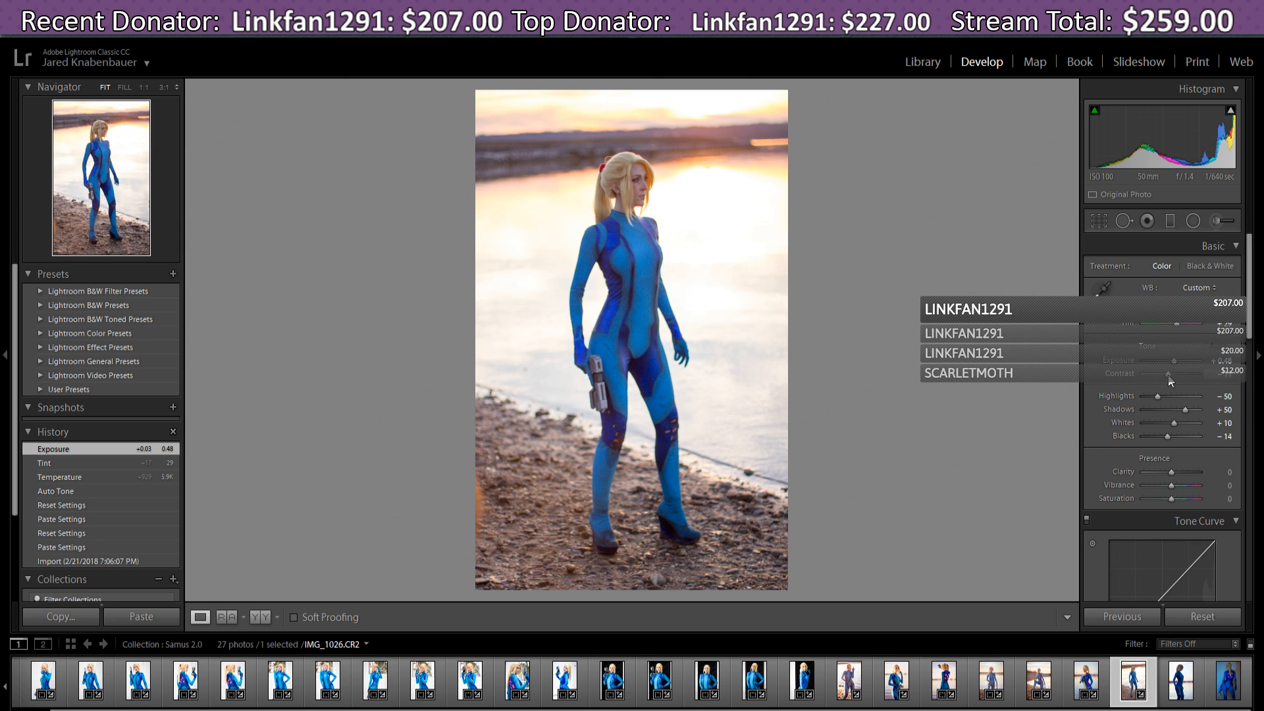
left_click_drag(1170, 383, 1176, 386)
left_click_drag(1171, 384, 1172, 388)
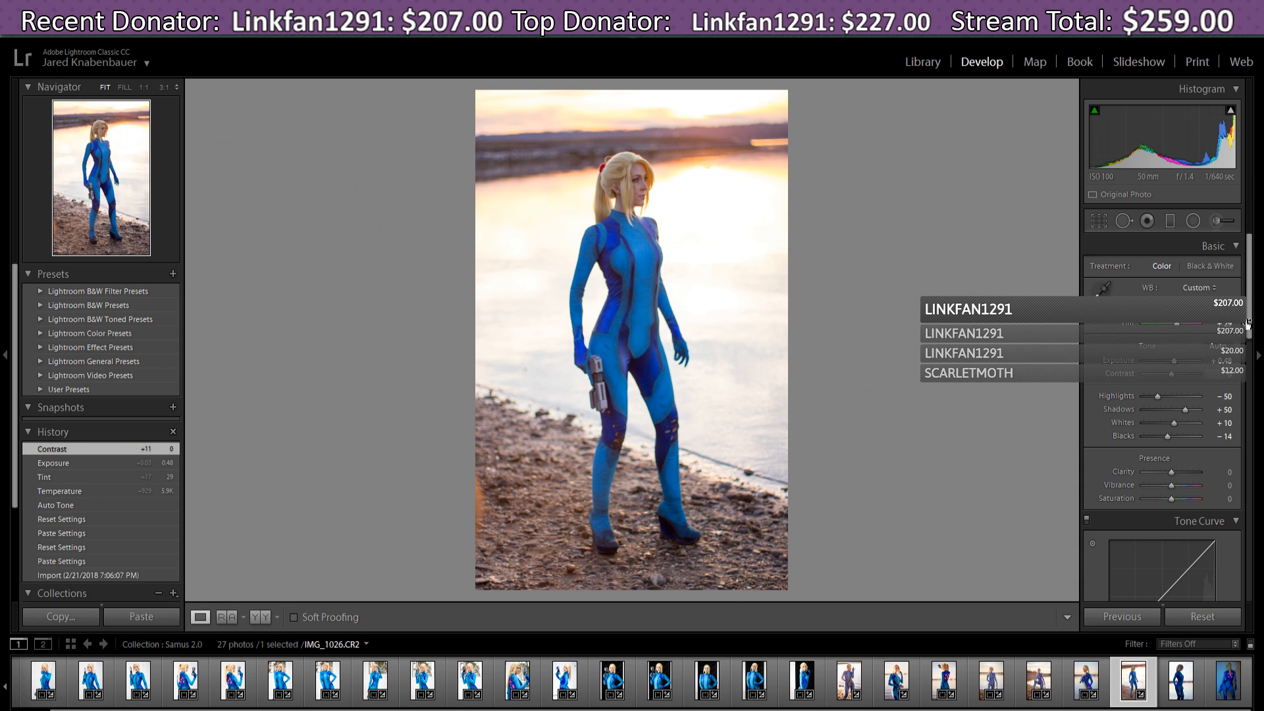
scroll(1251, 270, "down", 1)
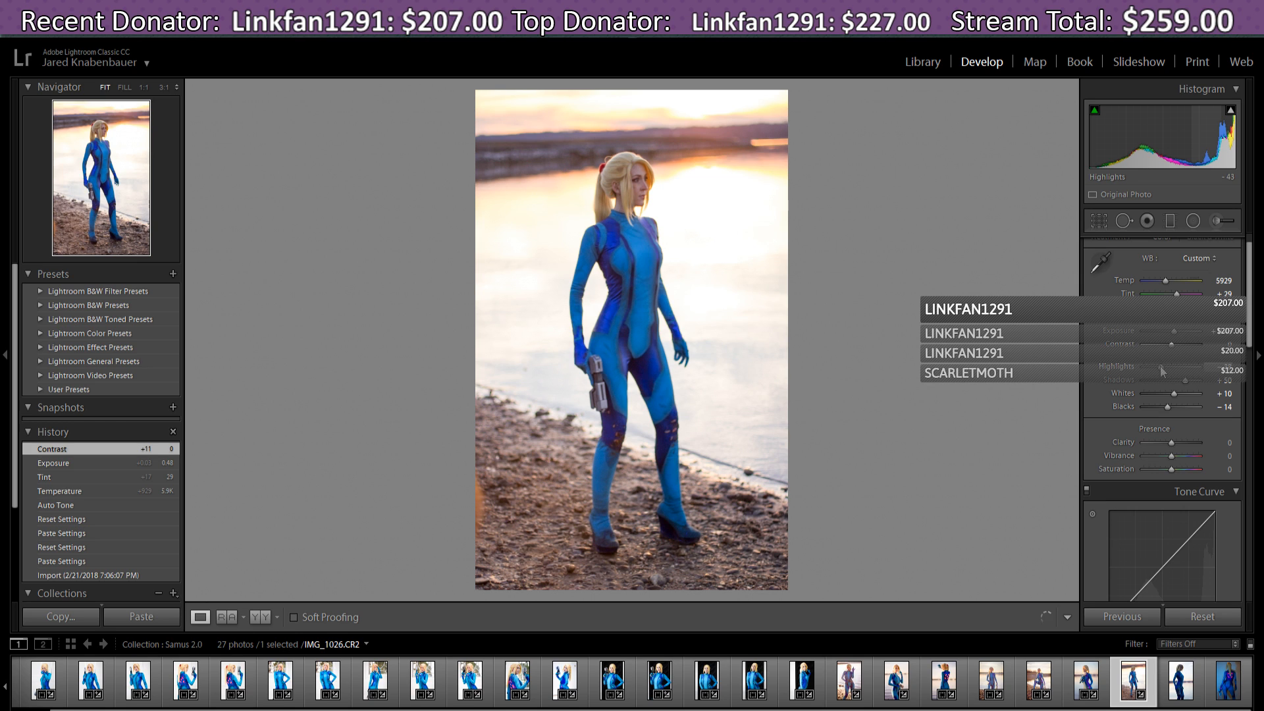
- Ease Highlights to −24, adjust Shadows, and pull Whites and Blacks down to −38 each
mouse_move(1162, 371)
left_mouse_down()
mouse_move(1178, 374)
mouse_move(1146, 375)
mouse_move(1183, 383)
left_mouse_up()
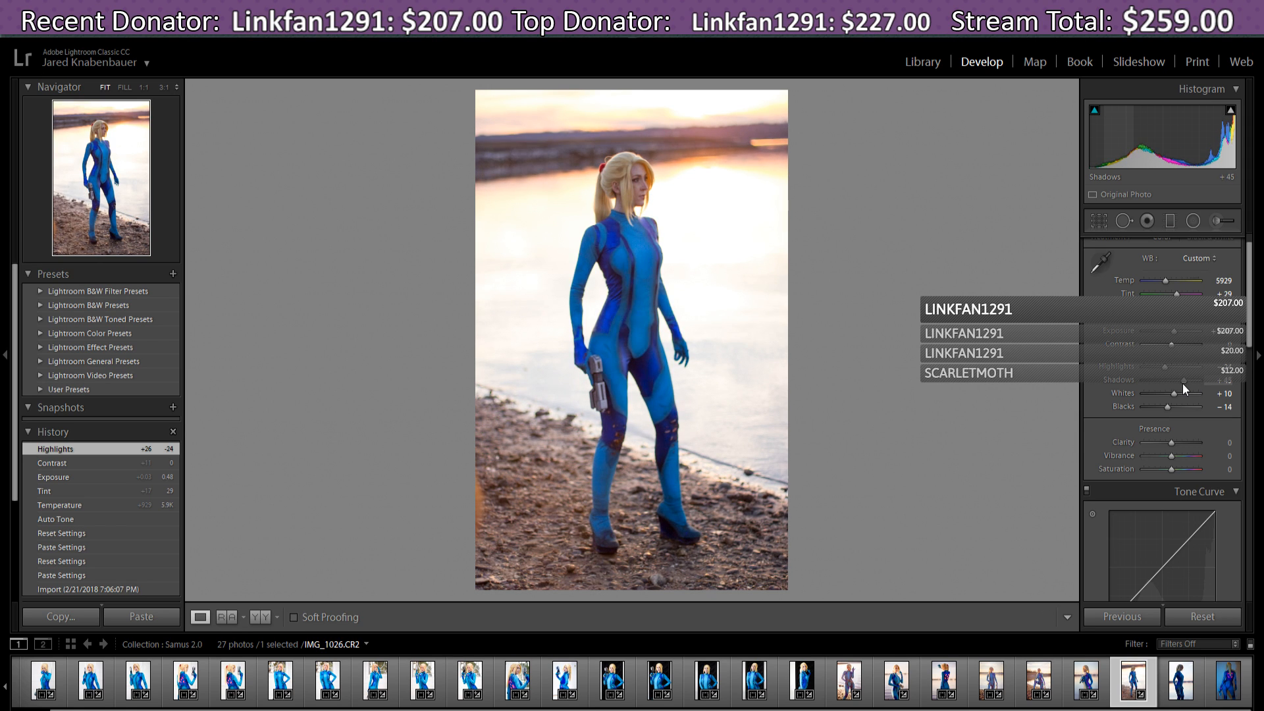
left_click_drag(1183, 384, 1161, 394)
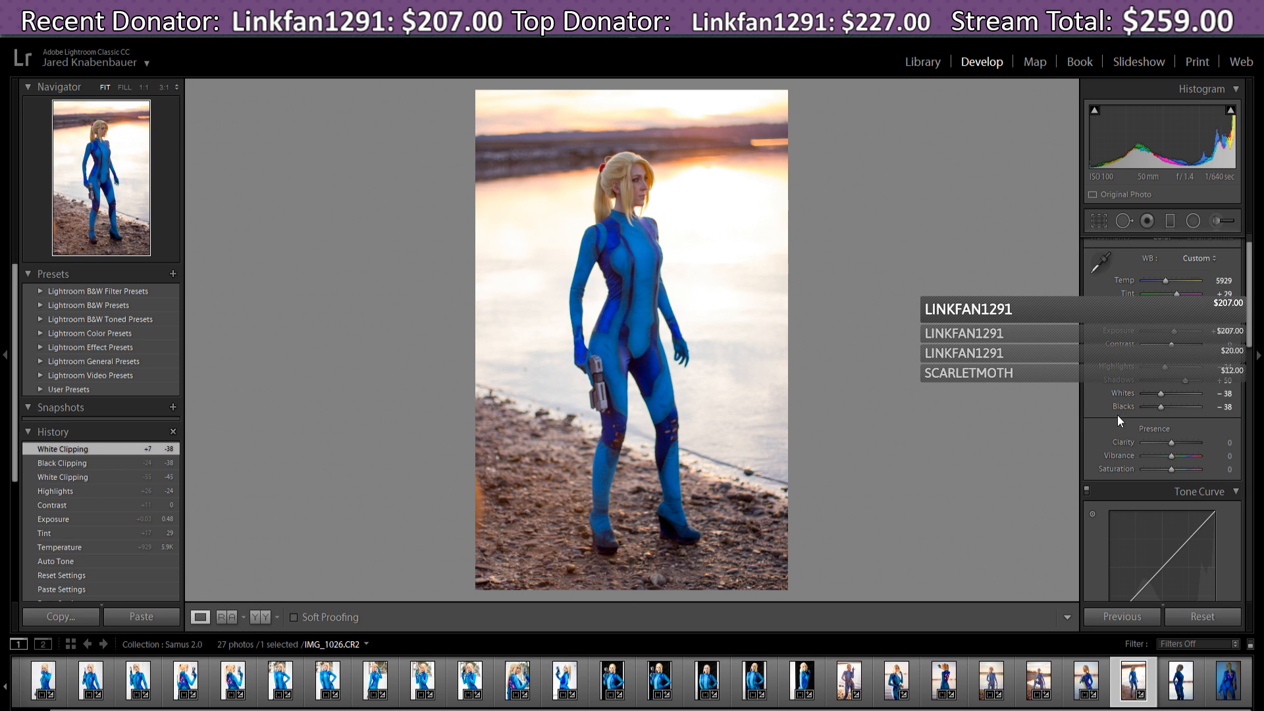
left_click_drag(1251, 339, 1253, 350)
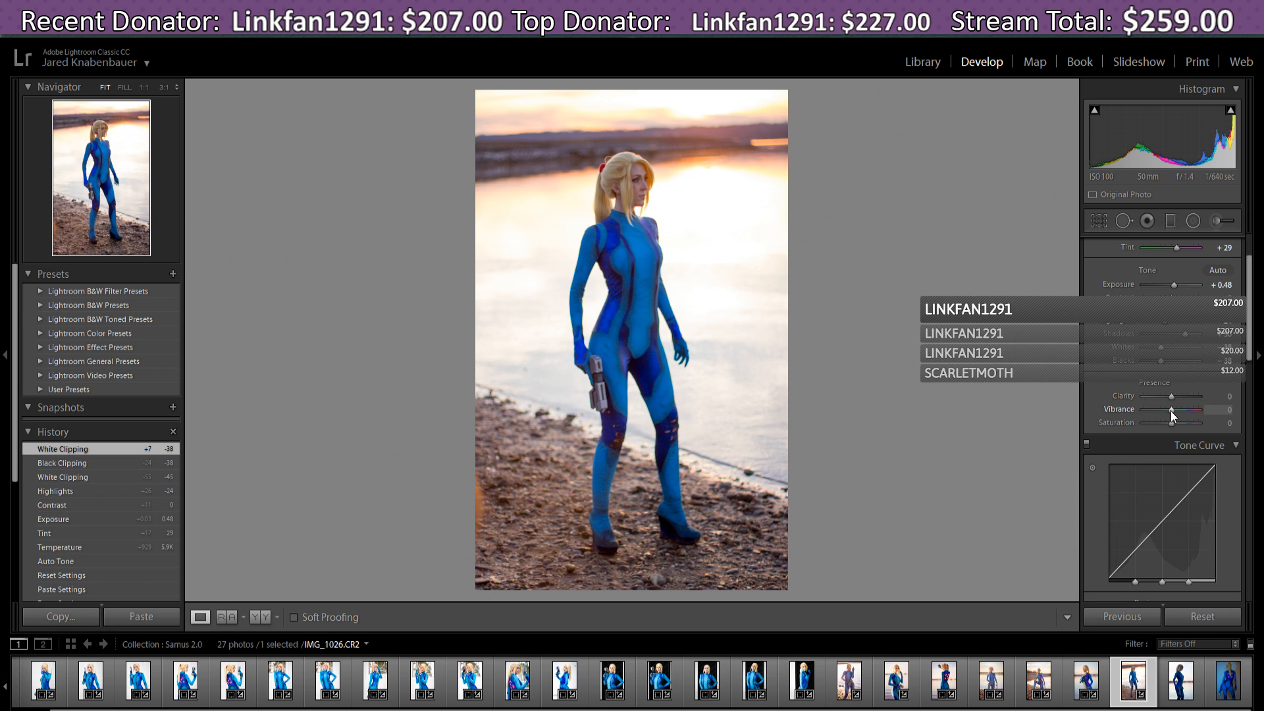
- Leave Vibrance at 0 after a trial and add Clarity +19
left_click_drag(1172, 412, 1167, 412)
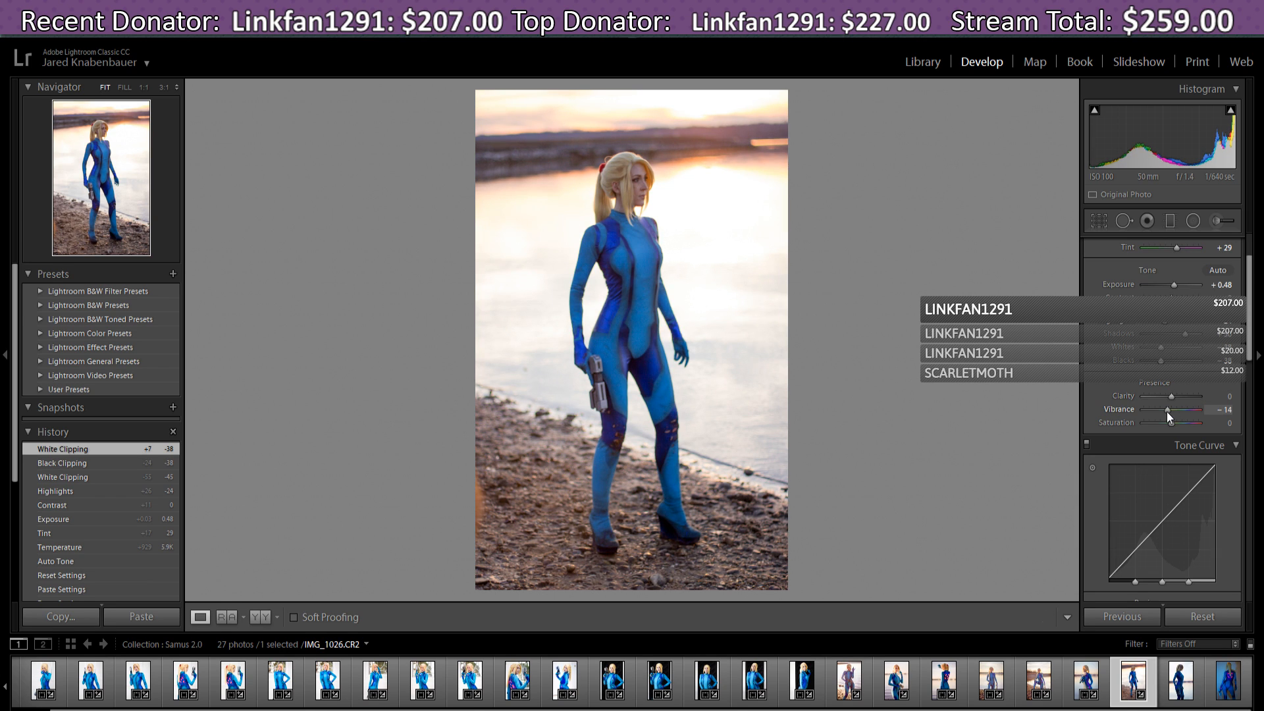
double_click(1170, 415)
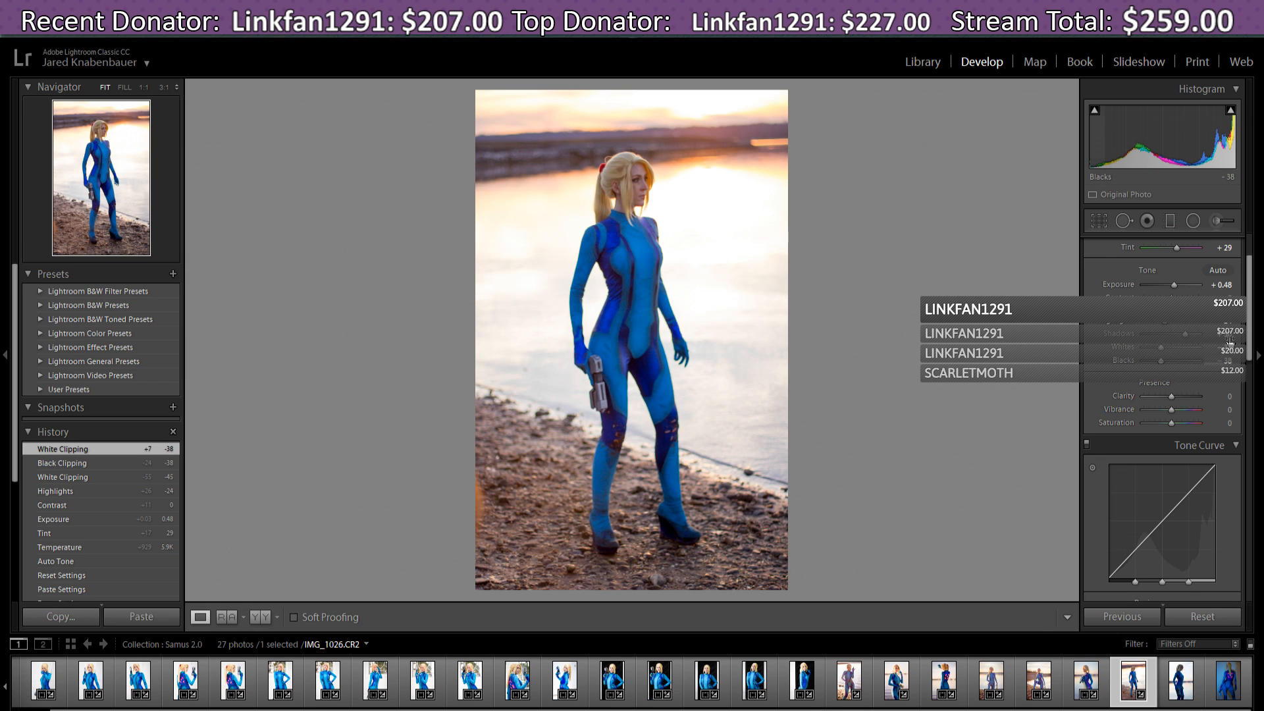
left_click_drag(1172, 398, 1178, 398)
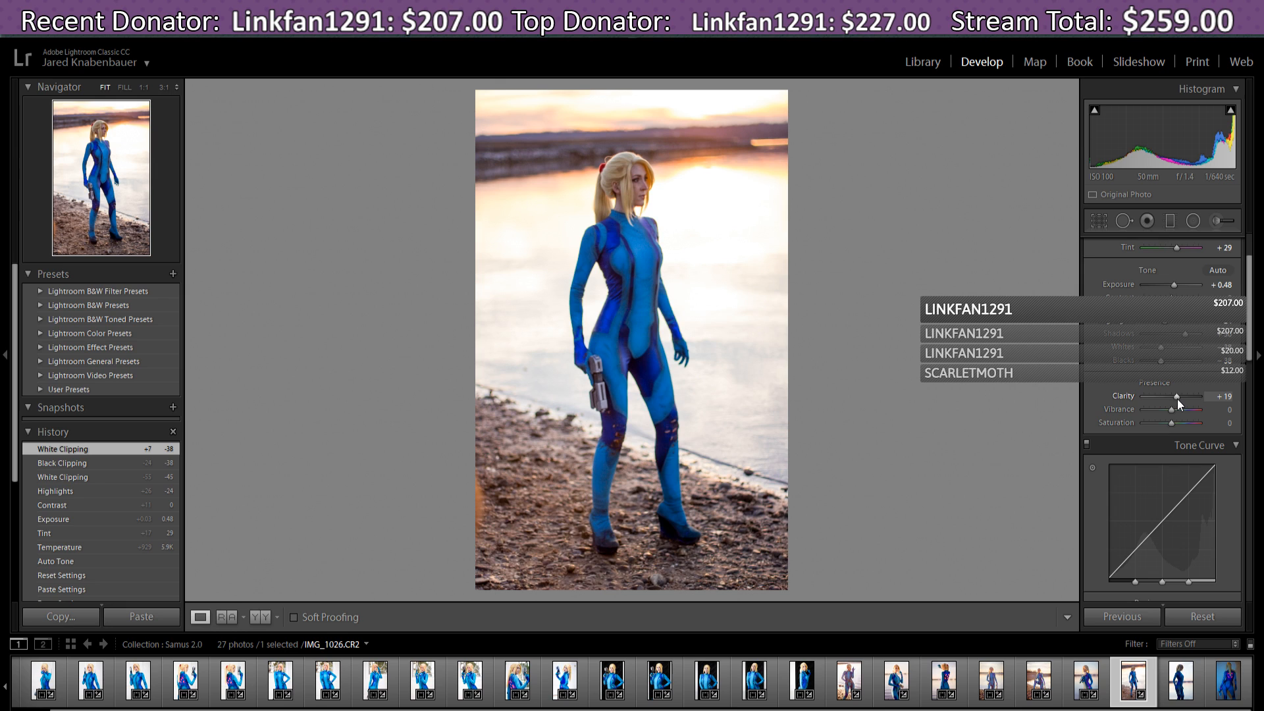
left_click_drag(1249, 308, 1251, 361)
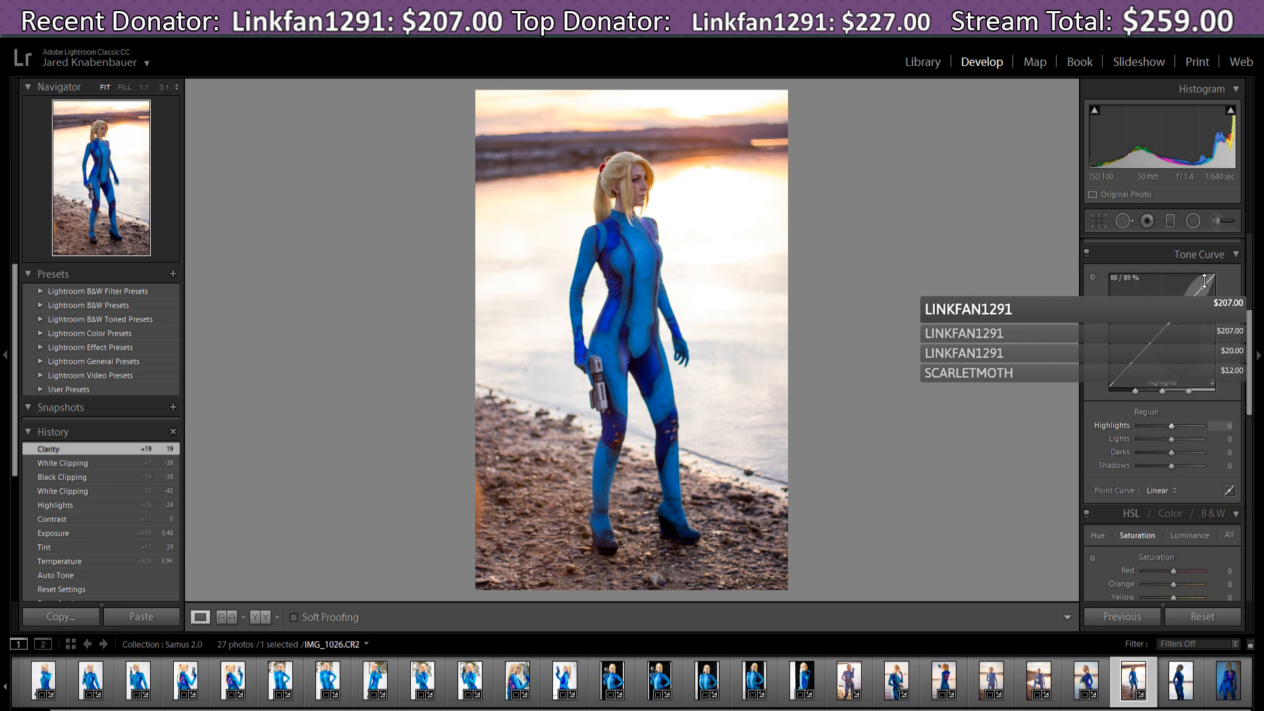
- Shape the tone curve to Highlights −43, Lights −13, Darks +19, Shadows −9
left_click_drag(1206, 283, 1207, 284)
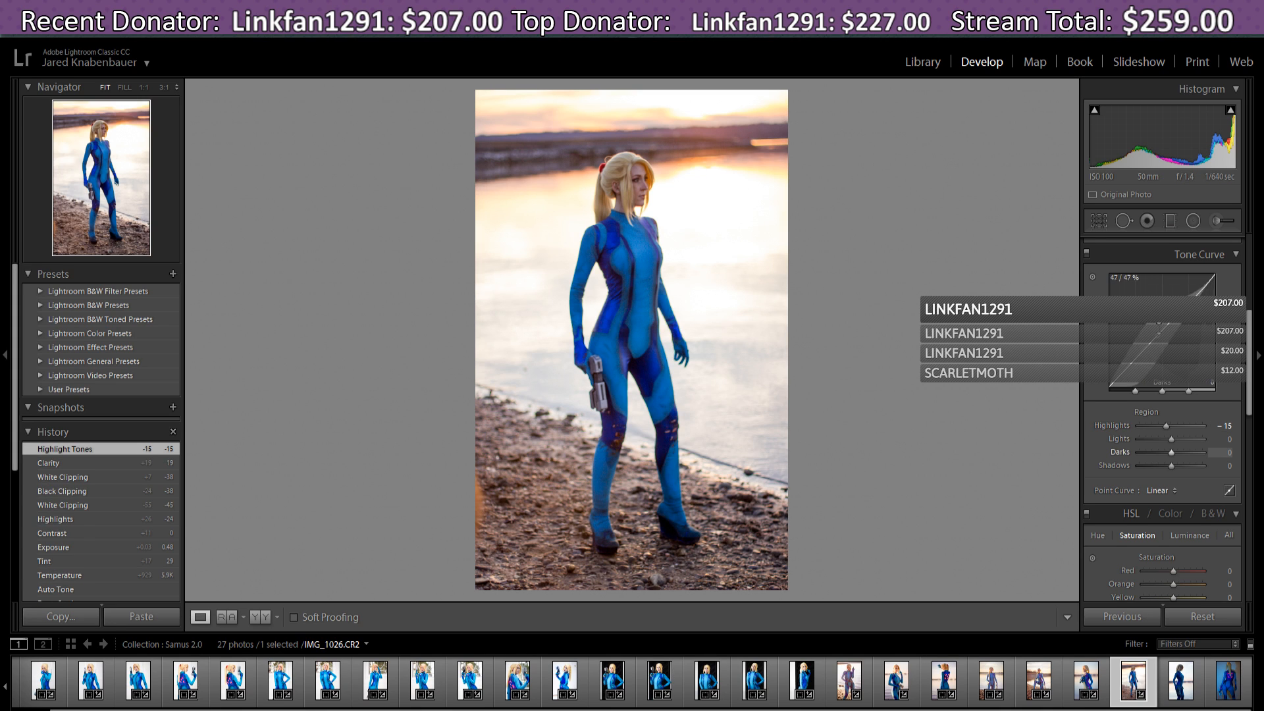
left_click_drag(1163, 328, 1163, 328)
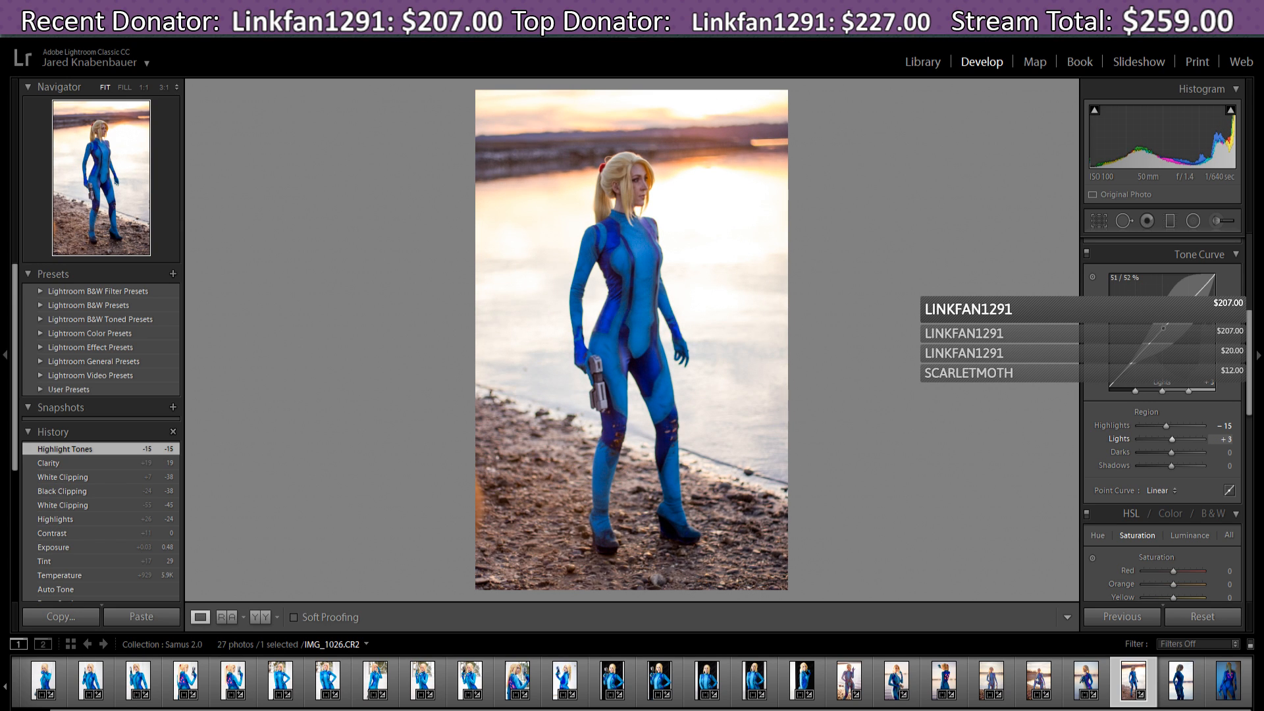
left_click_drag(1132, 366, 1131, 359)
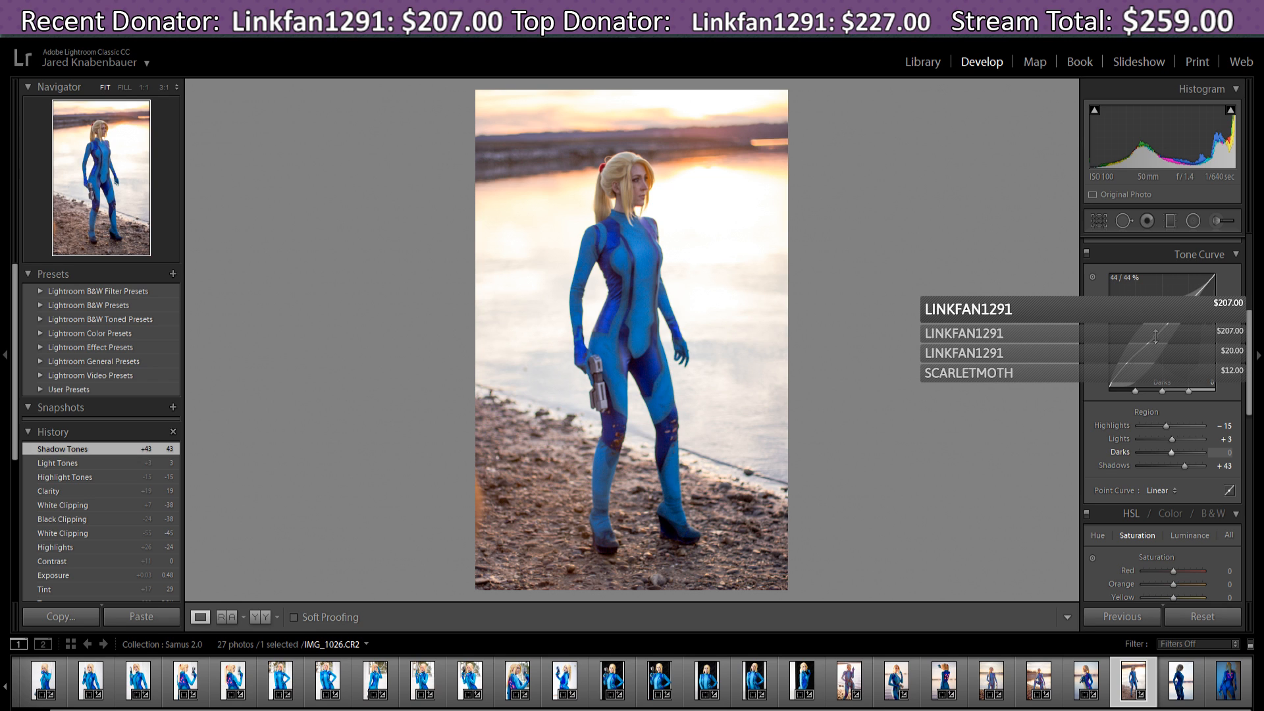
left_click_drag(1156, 337, 1176, 317)
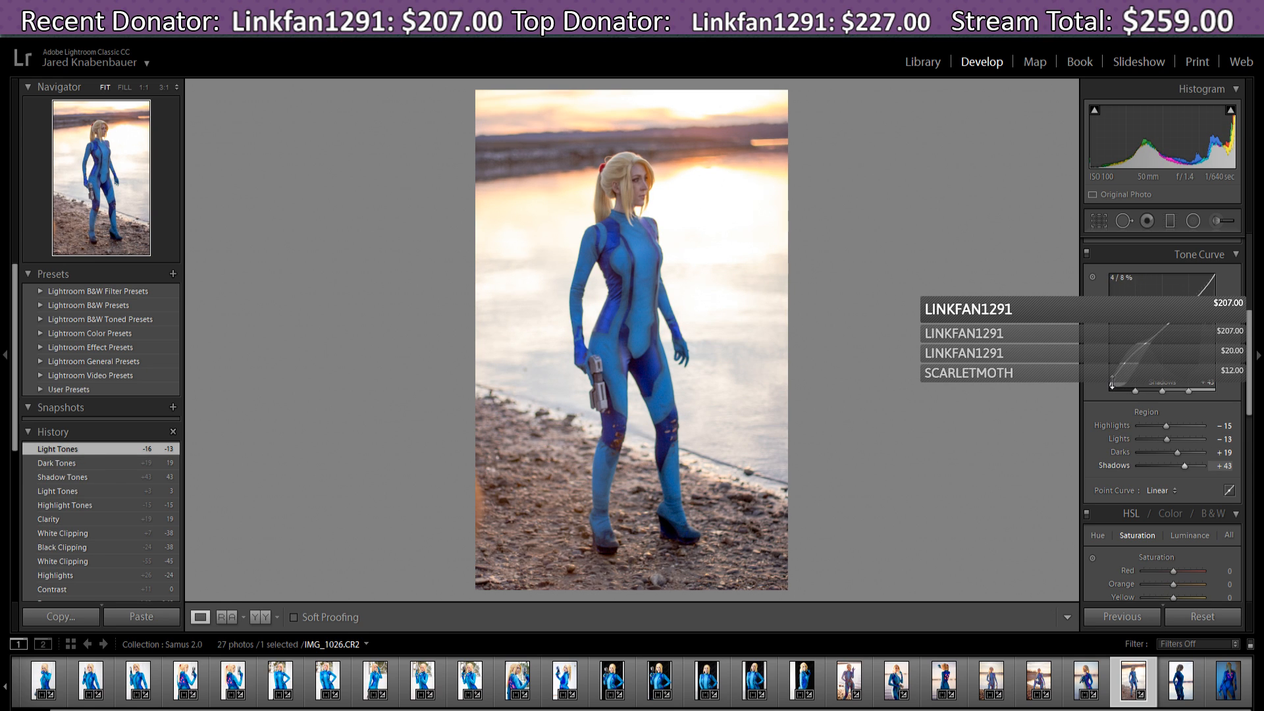
left_click_drag(1113, 378, 1112, 384)
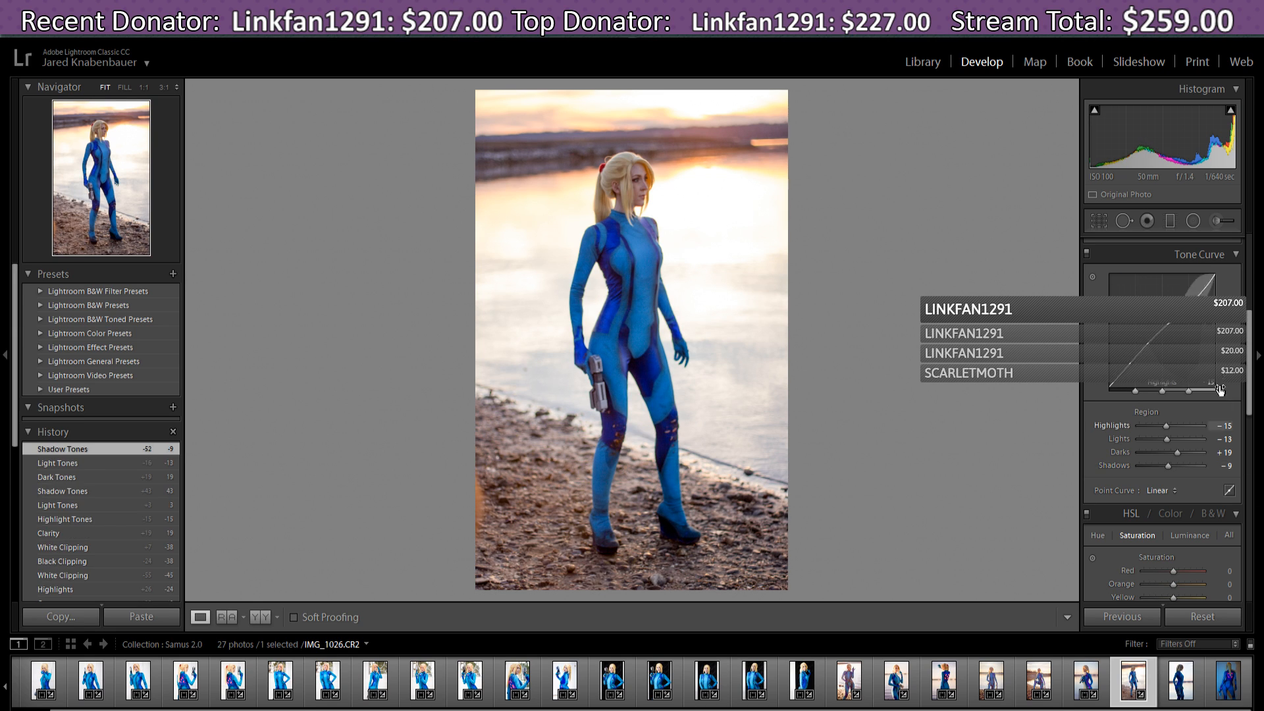
left_click_drag(1216, 276, 1212, 281)
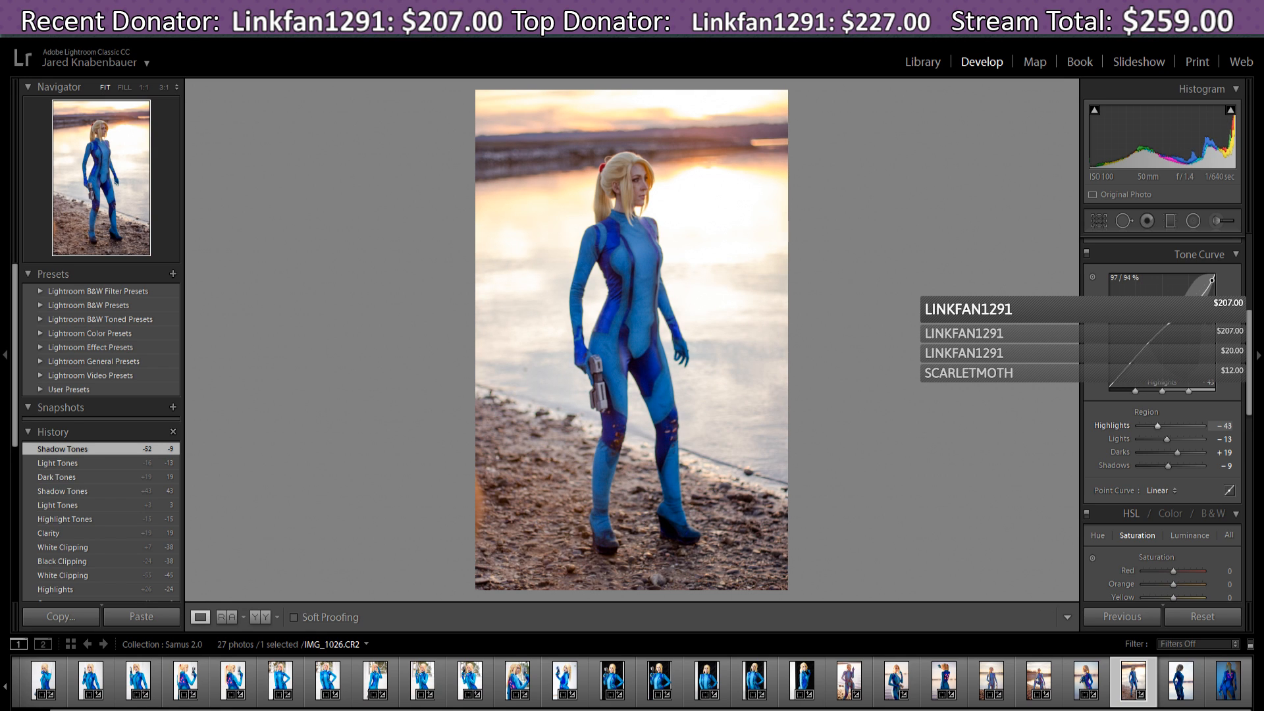
left_click_drag(1212, 280, 1212, 280)
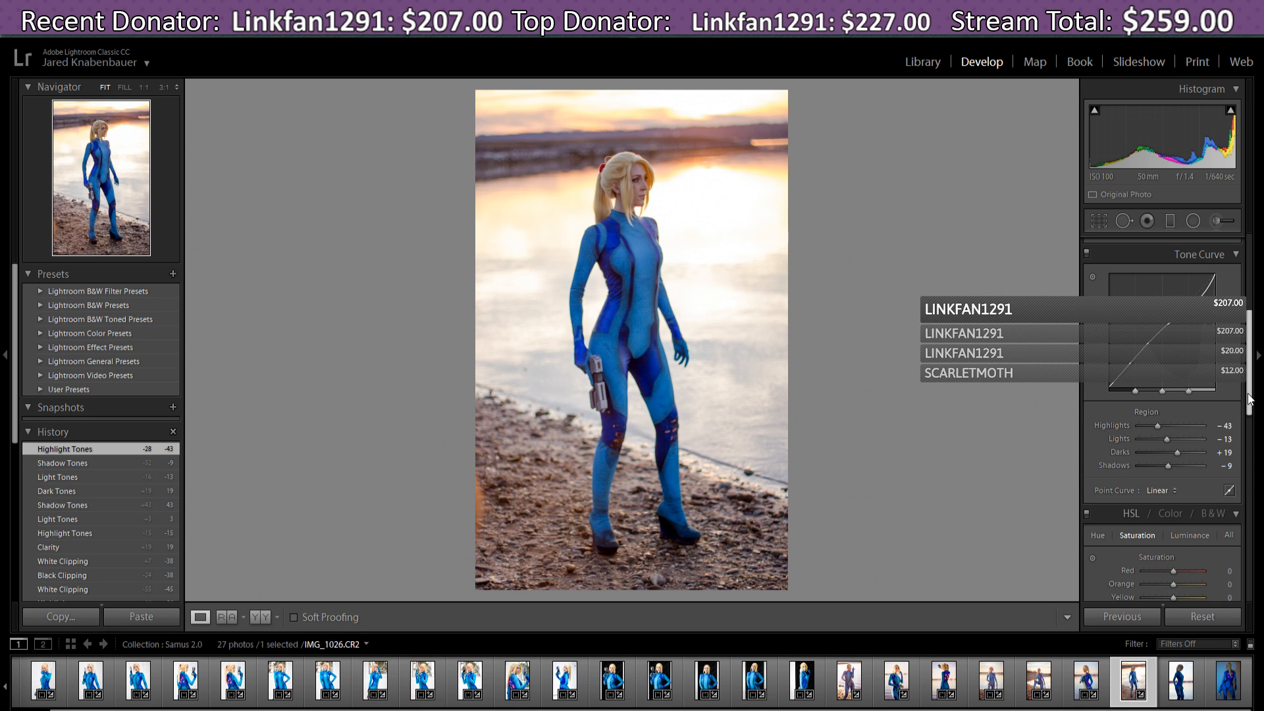
left_click_drag(1251, 397, 1253, 429)
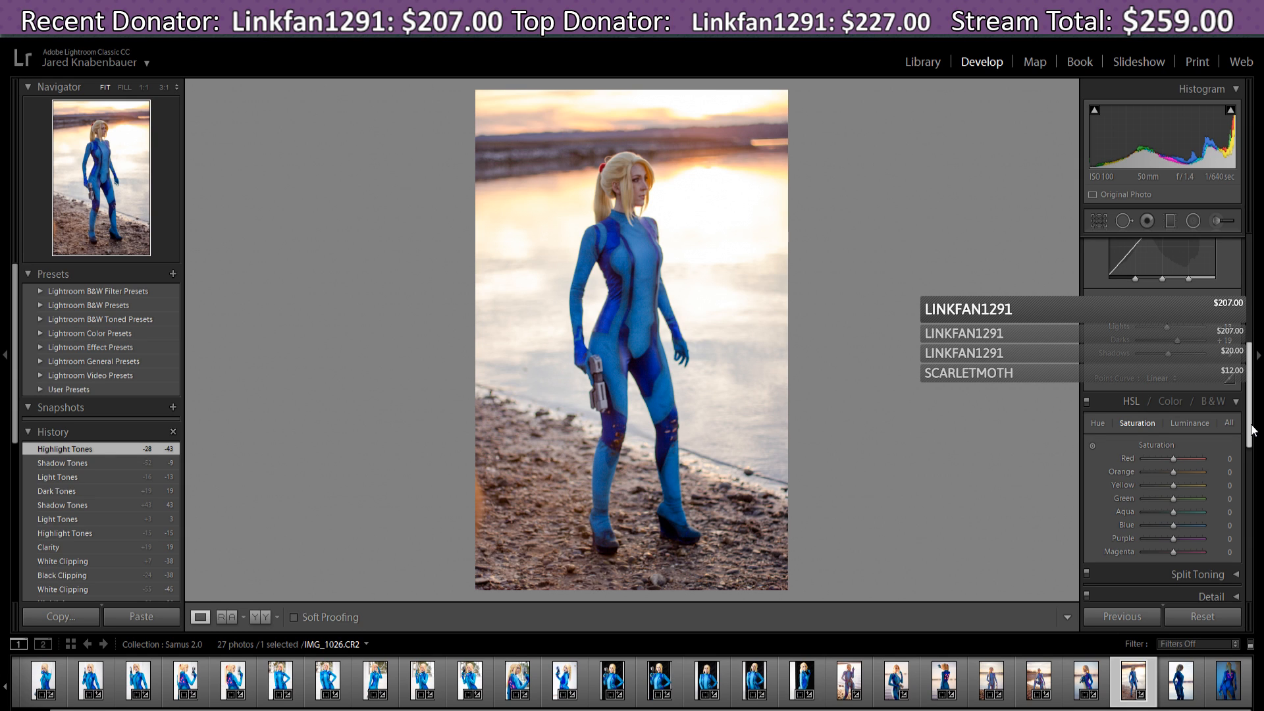
- Scroll down to HSL and return Red saturation to 0 after a trial change
left_click_drag(1252, 430, 1253, 432)
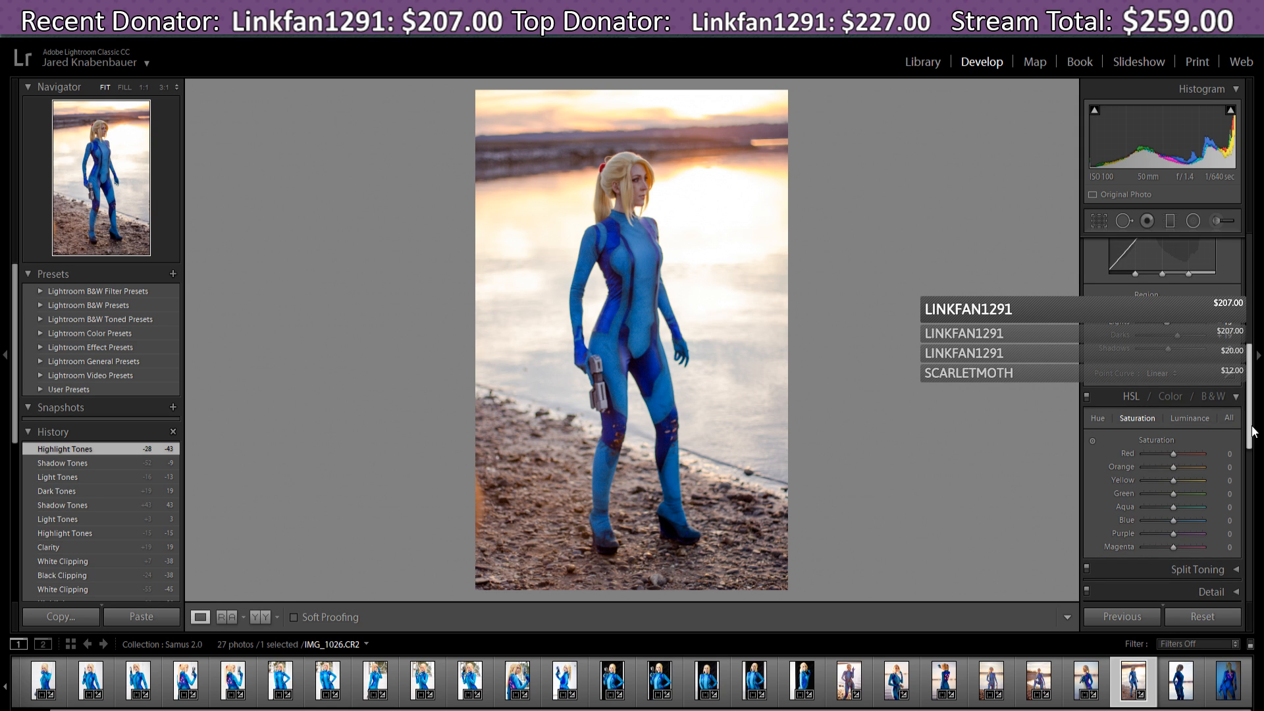
left_click_drag(1252, 427, 1261, 449)
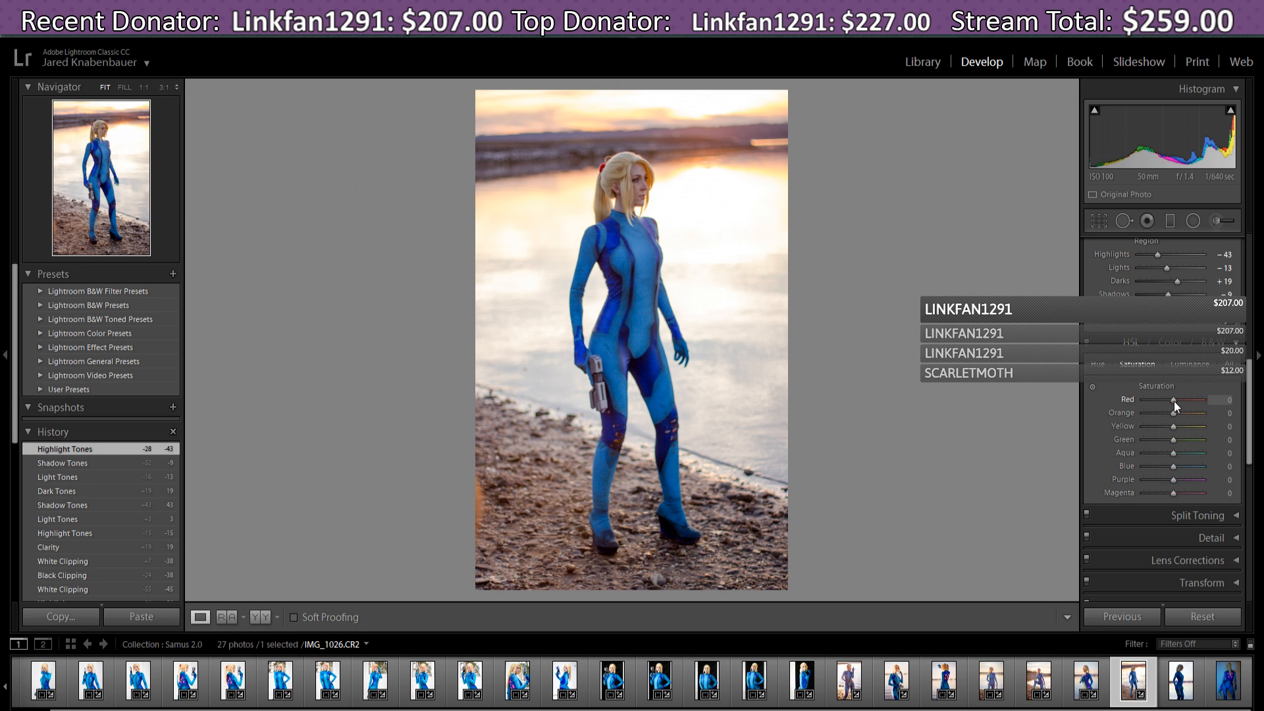
left_click_drag(1173, 401, 1167, 400)
double_click(1175, 403)
- Shift HSL hues to Red +29, Purple +56 and Yellow +29, keeping Orange at 0
left_click(1097, 365)
left_click_drag(1167, 402, 1180, 401)
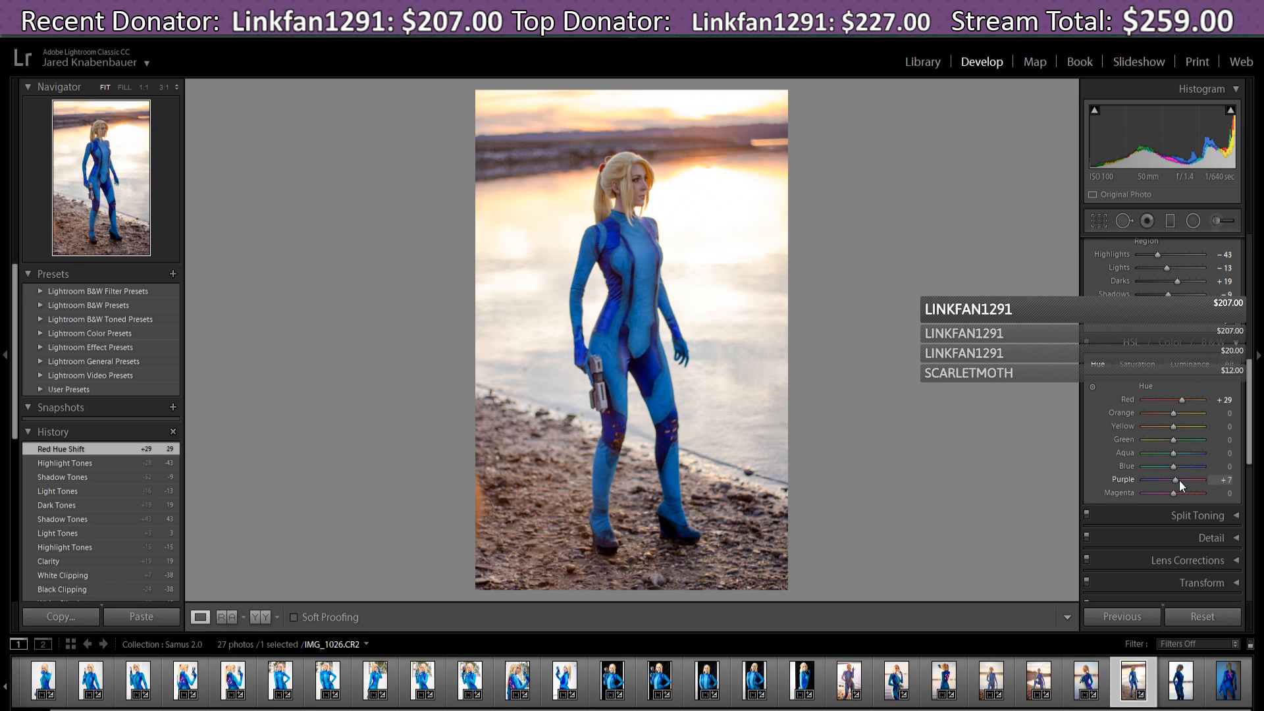
mouse_move(1179, 480)
left_mouse_down()
mouse_move(1195, 480)
mouse_move(1164, 480)
mouse_move(1189, 480)
left_mouse_up()
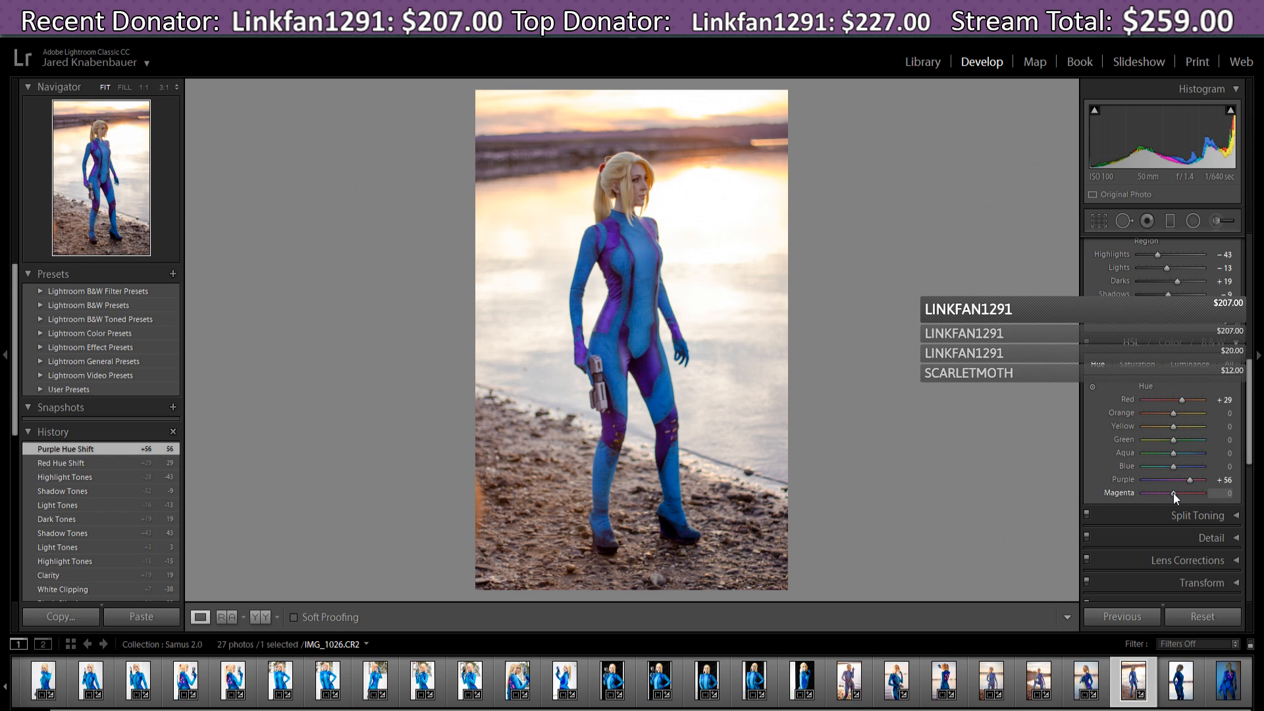
left_click_drag(1174, 492, 1160, 491)
left_click_drag(1175, 494, 1178, 497)
left_click_drag(1173, 416, 1172, 416)
left_click_drag(1172, 420, 1181, 435)
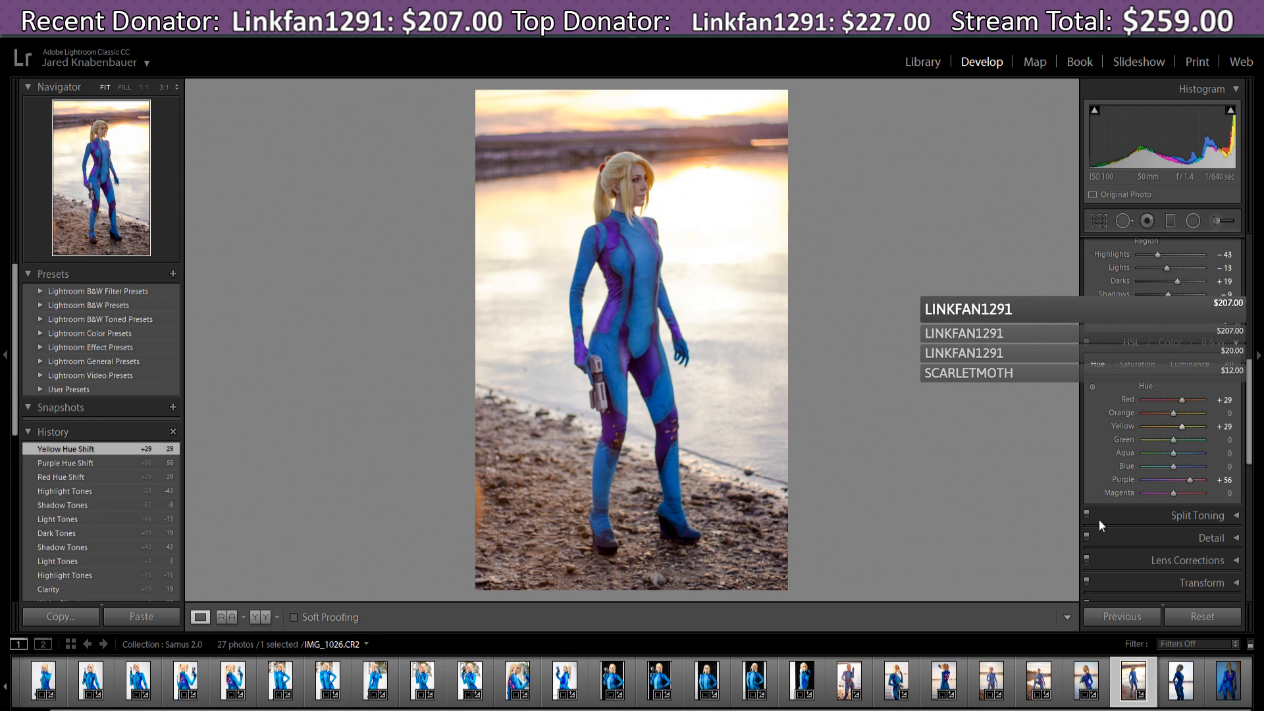
- Set HSL Yellow saturation to +22 and Post-Crop Vignetting Amount to −2
left_click(1147, 366)
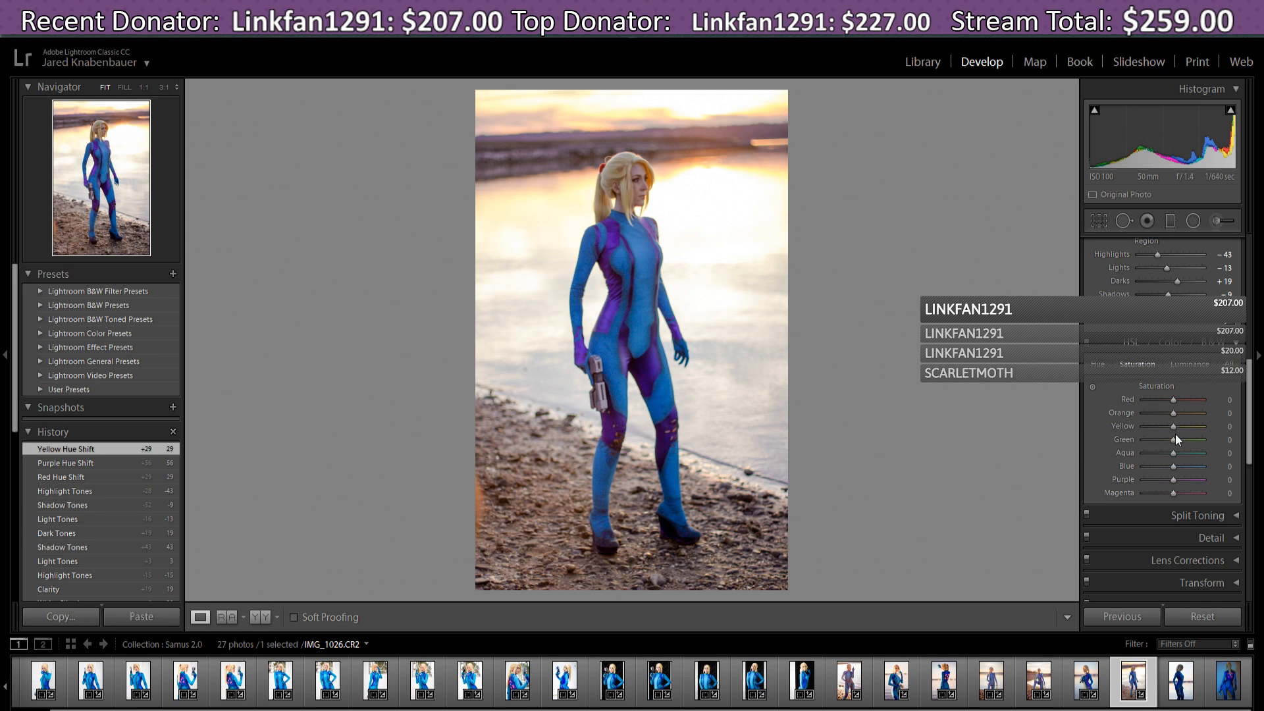
left_click_drag(1172, 427, 1180, 428)
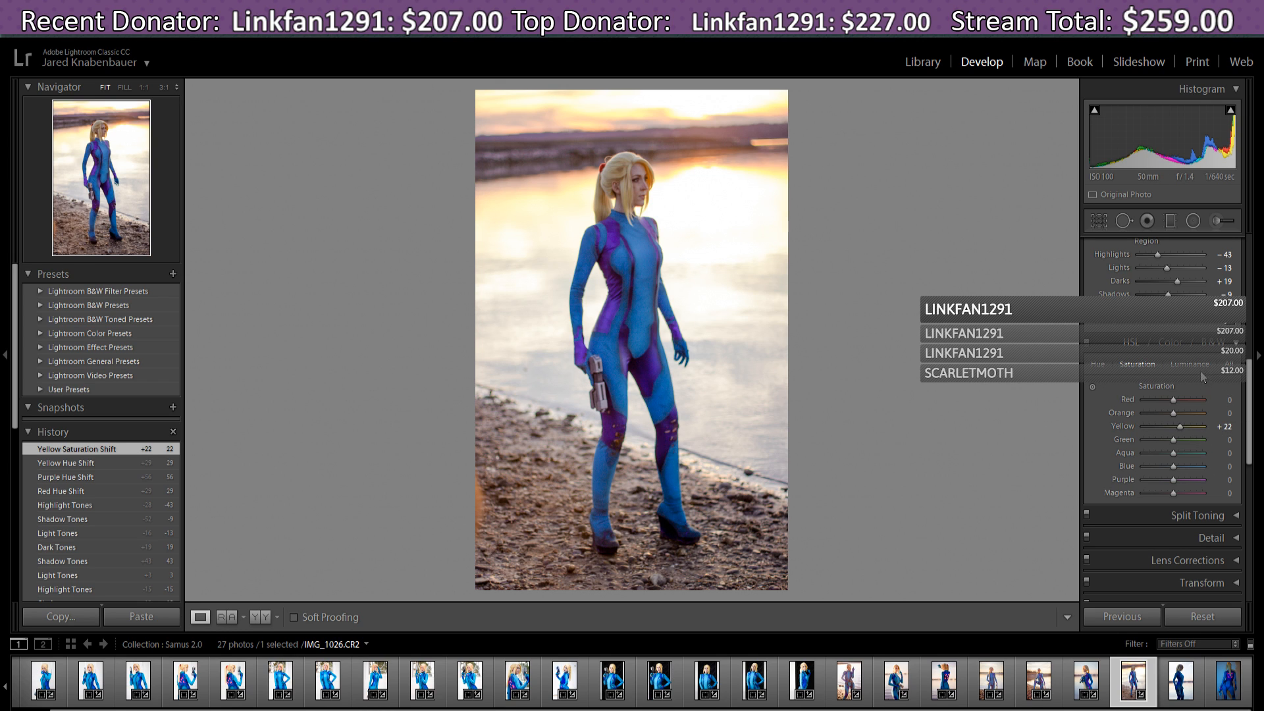
left_click_drag(1249, 407, 1251, 481)
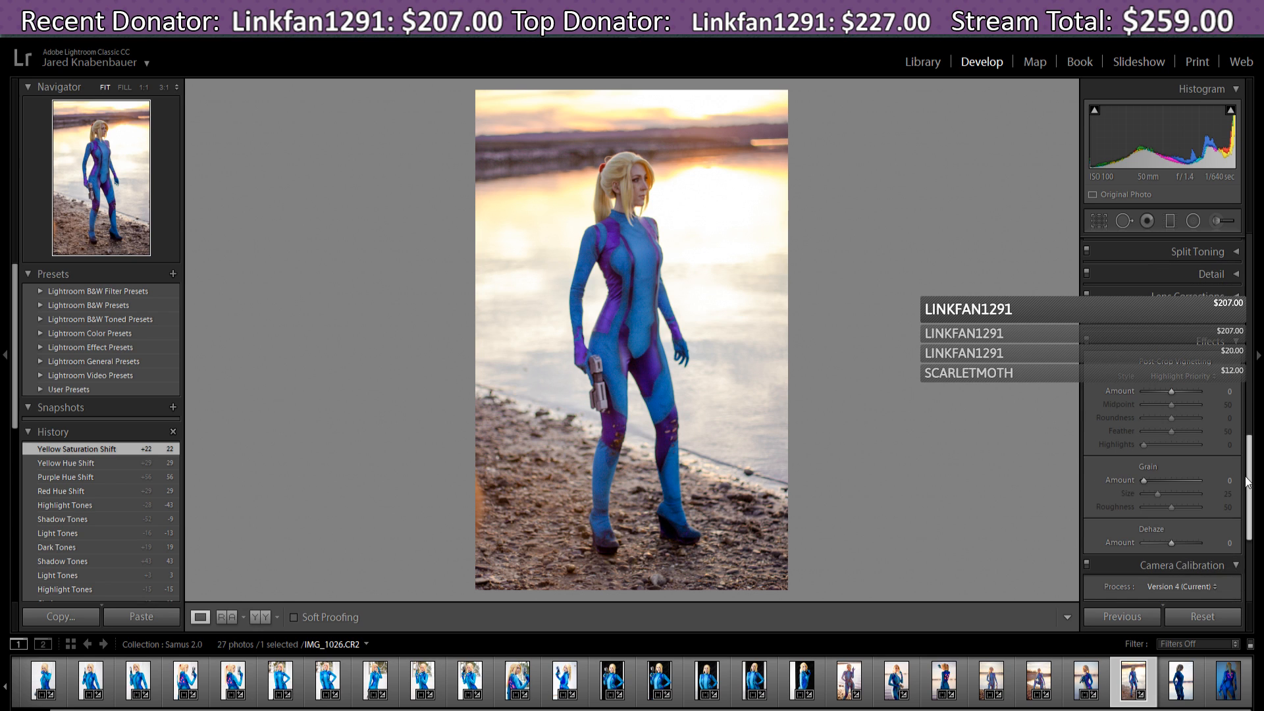
left_click_drag(1172, 393, 1172, 392)
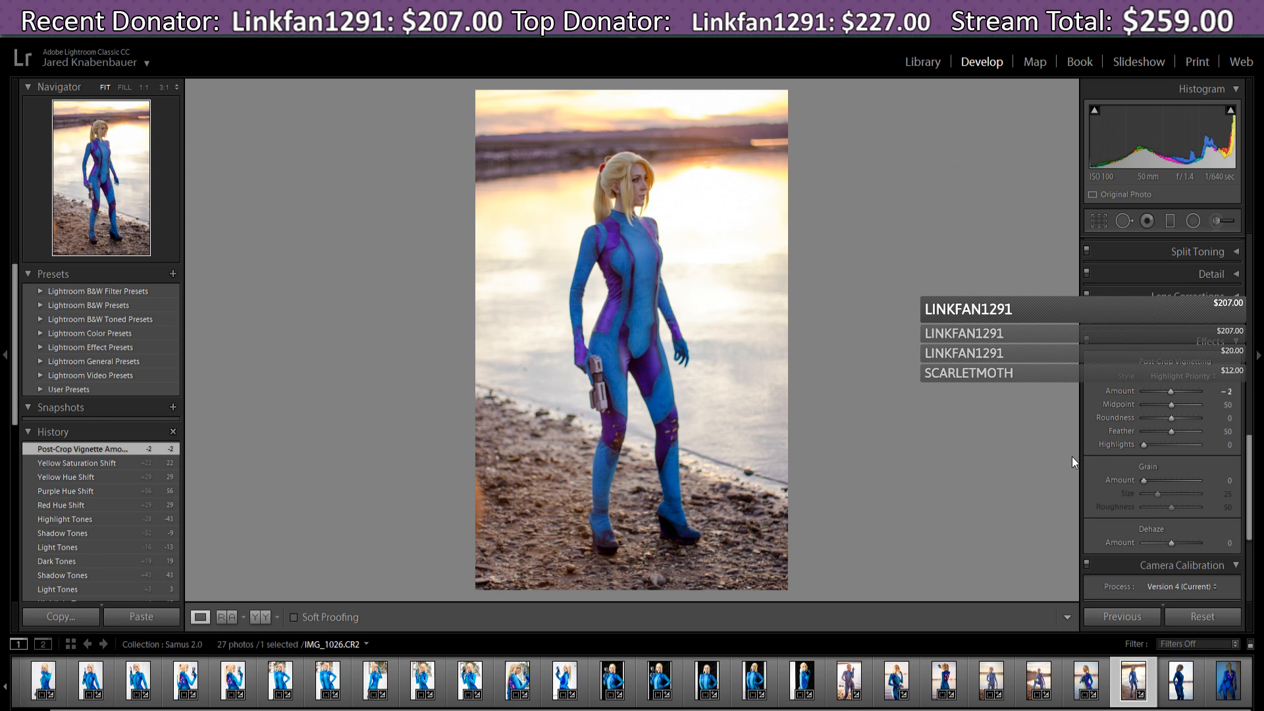
left_click_drag(1253, 504, 1253, 523)
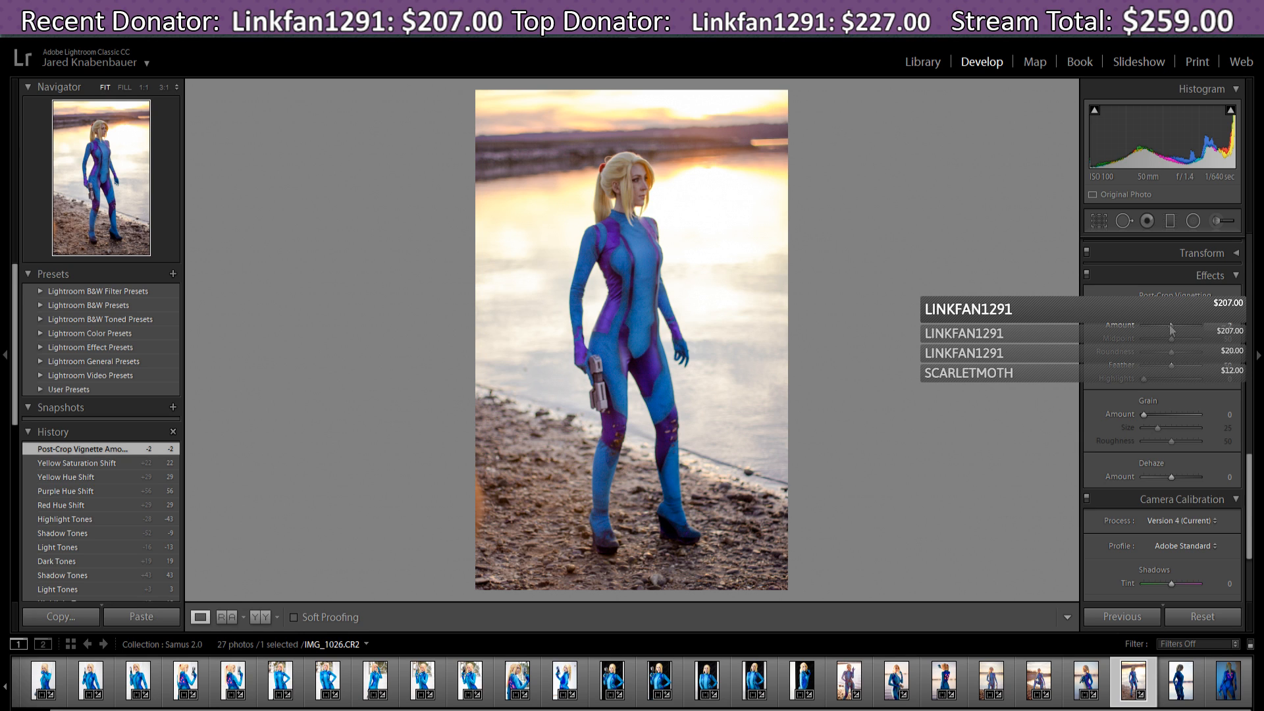
- Move to IMG_1029 and apply the previous photo's settings to it
left_click(1185, 671)
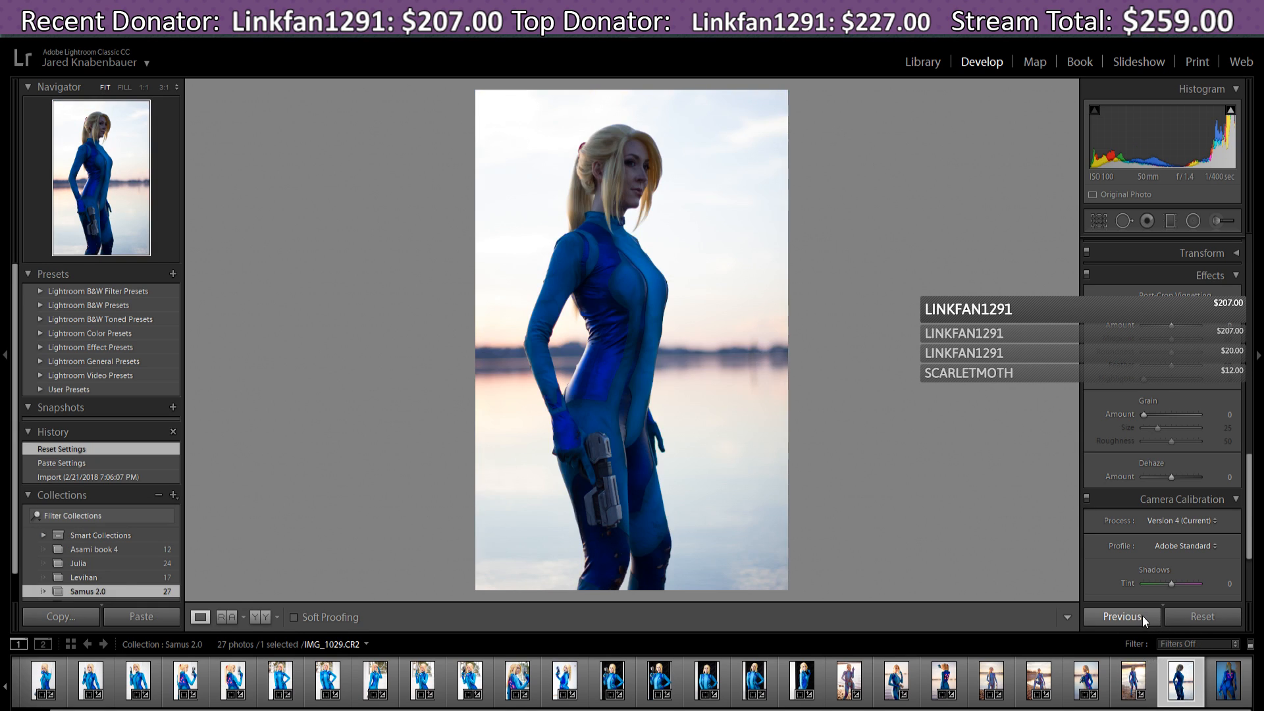
left_click(1143, 615)
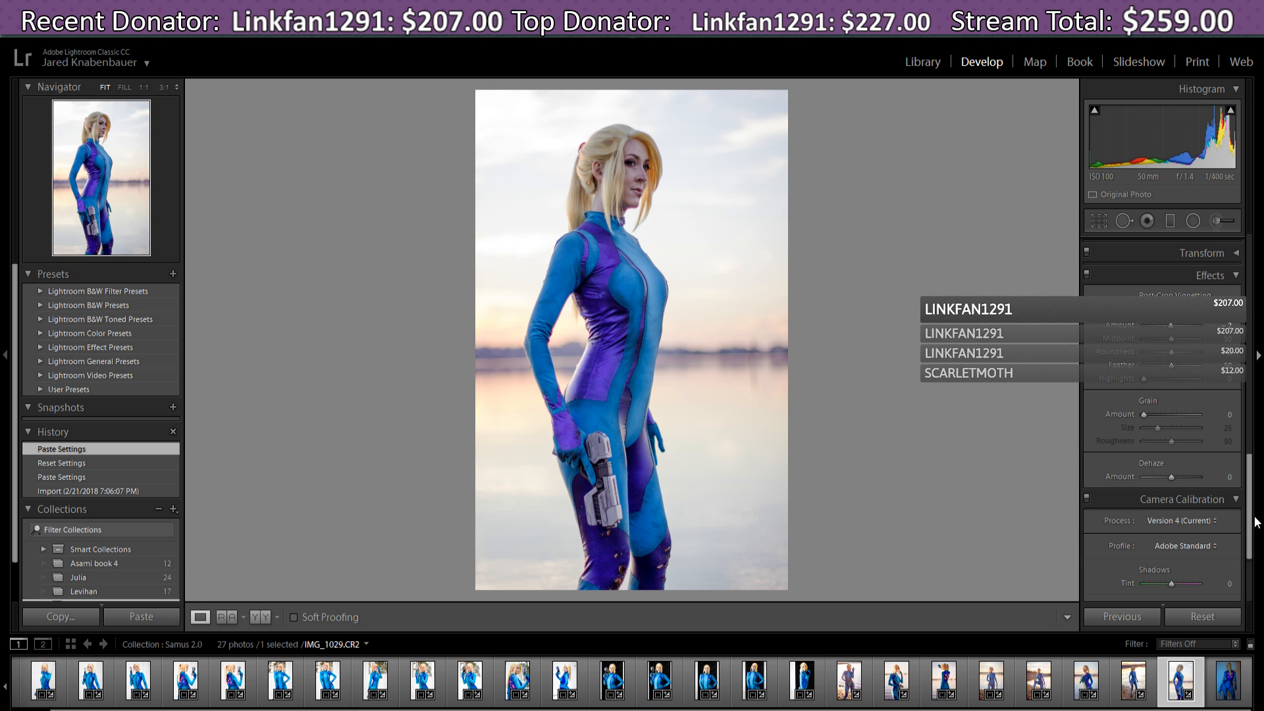
left_click_drag(1252, 517, 1261, 298)
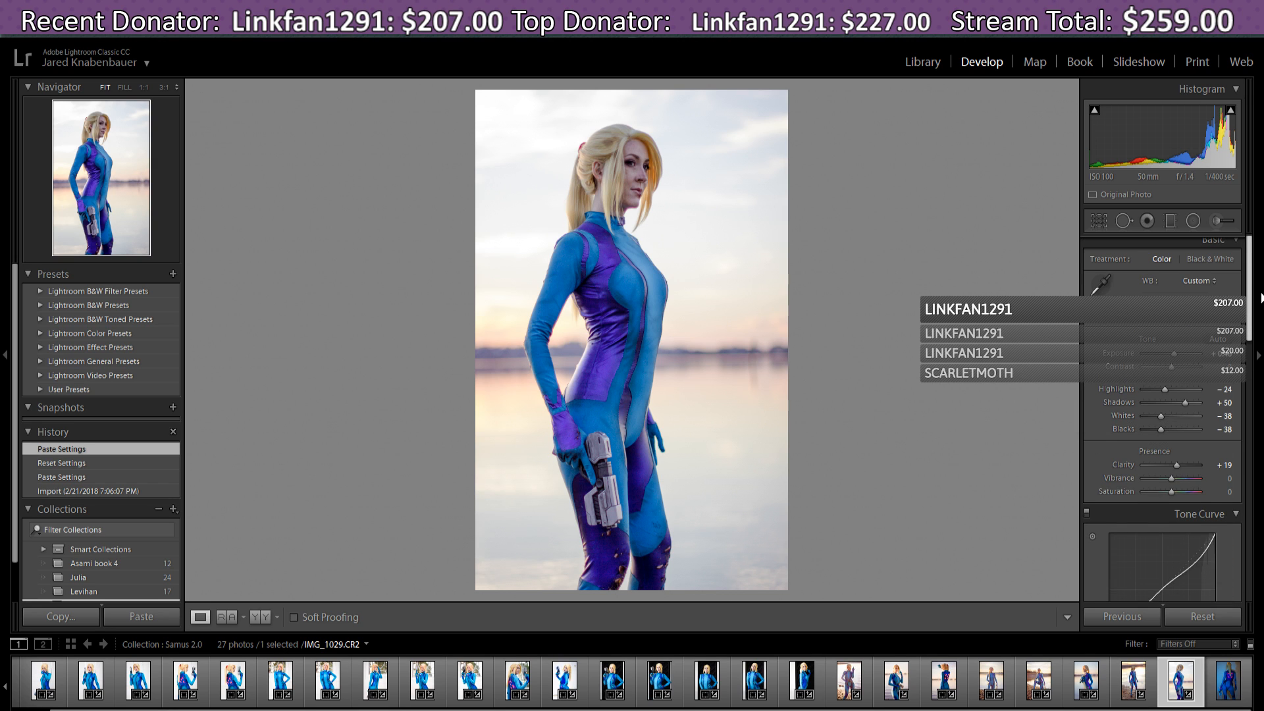
scroll(1177, 428, "down", 2)
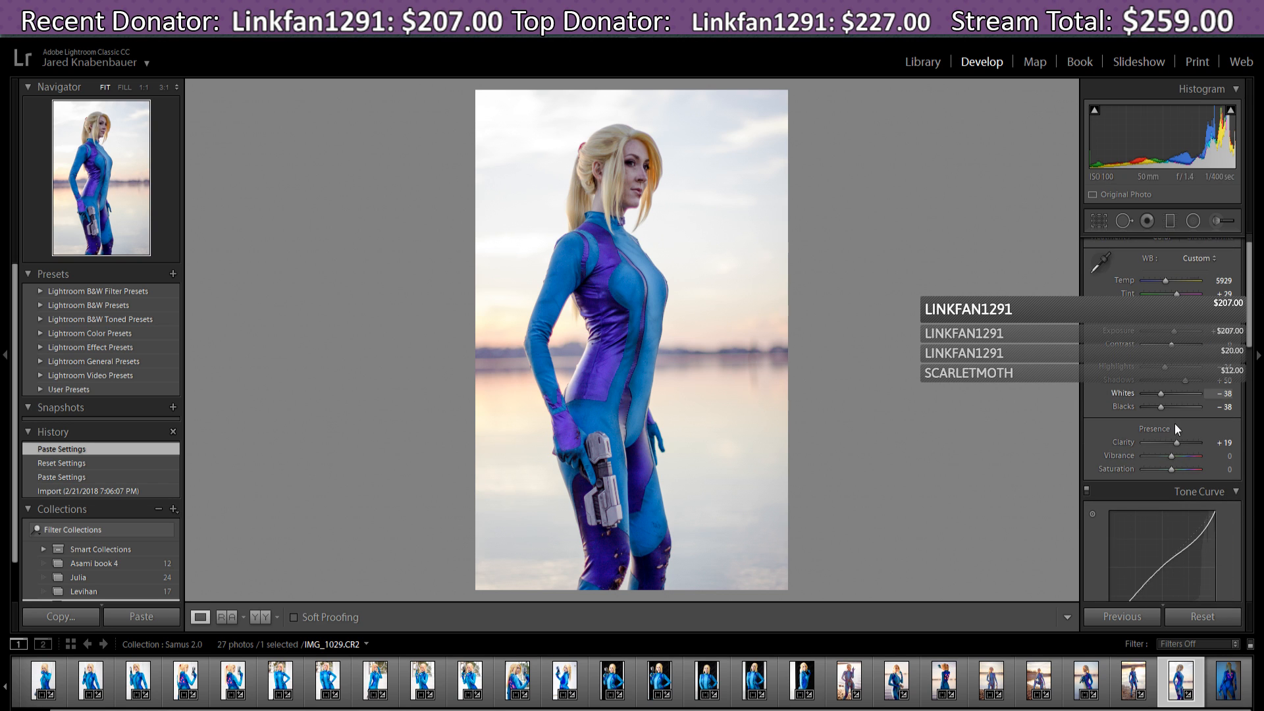
- Set IMG_1029's Clarity back to 0 and ease Shadows to +48
left_click_drag(1172, 443, 1167, 444)
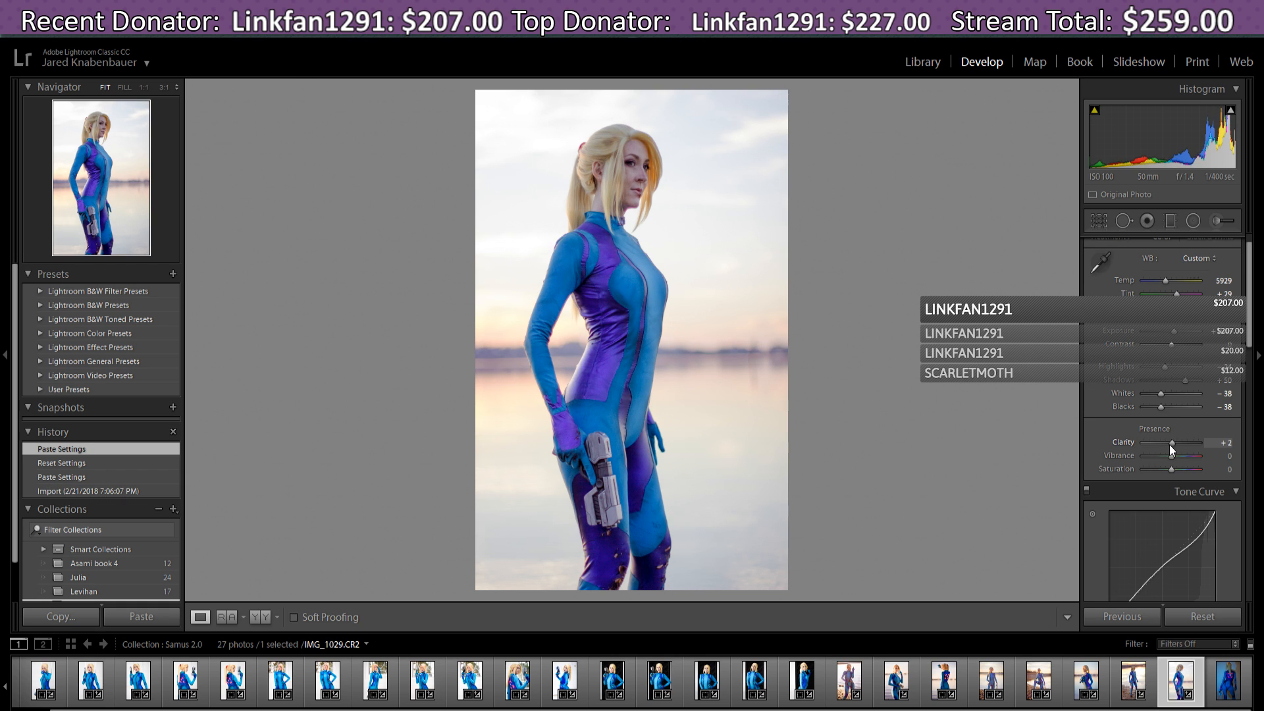
mouse_move(1169, 445)
left_mouse_down()
mouse_move(1188, 459)
mouse_move(1176, 459)
left_mouse_up()
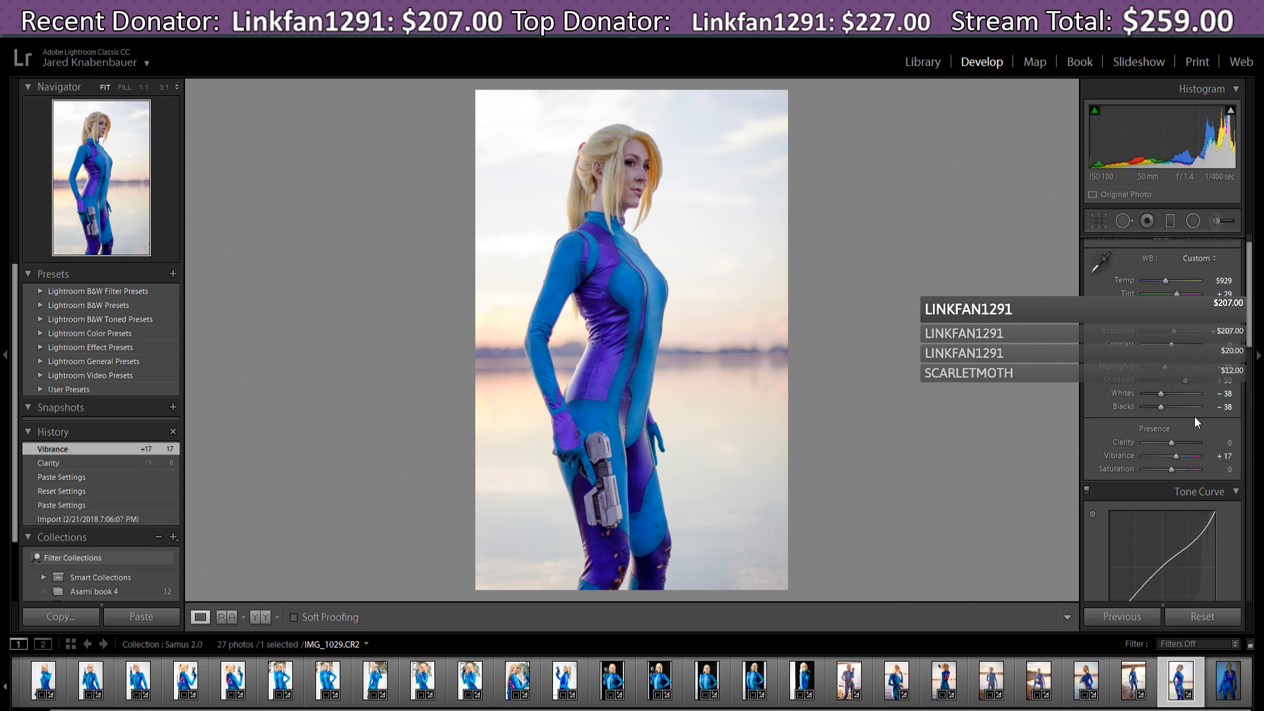
mouse_move(1184, 379)
left_mouse_down()
mouse_move(1160, 394)
mouse_move(1188, 395)
mouse_move(1176, 394)
left_mouse_up()
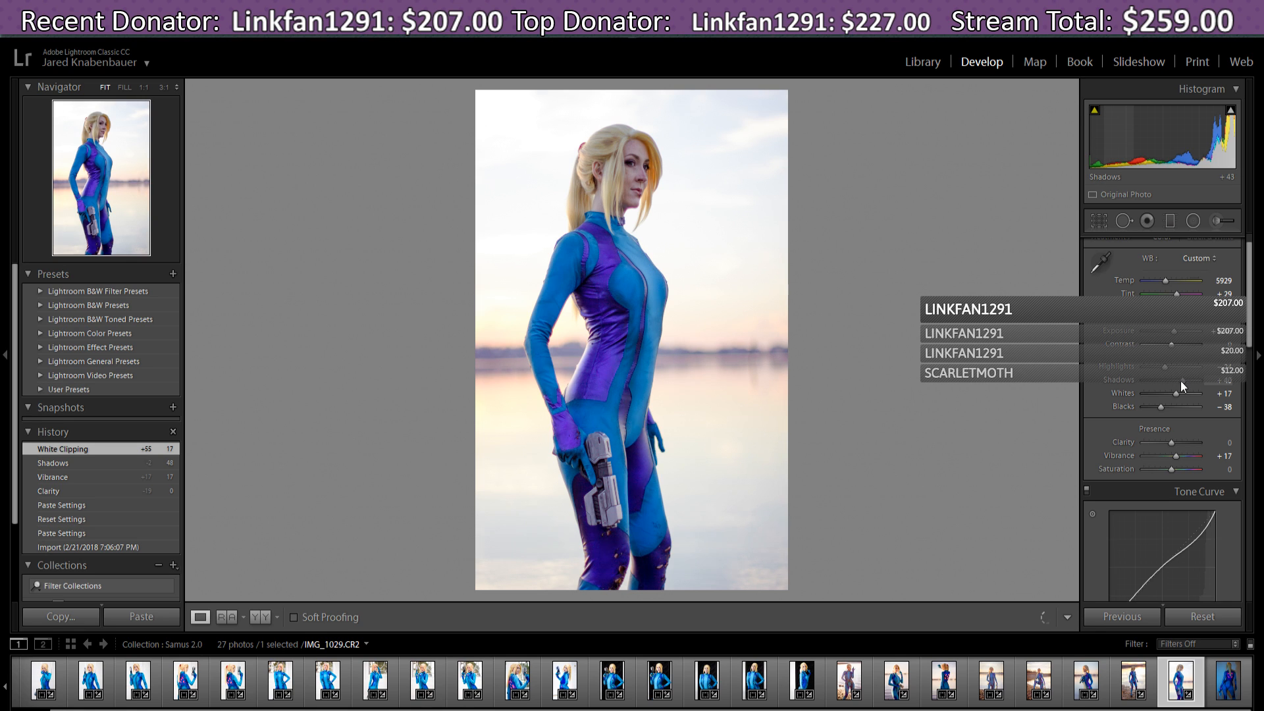
- Set Shadows +50, Blacks −64, Temp 6286 and Tint +43 on IMG_1029
left_click_drag(1180, 381, 1183, 382)
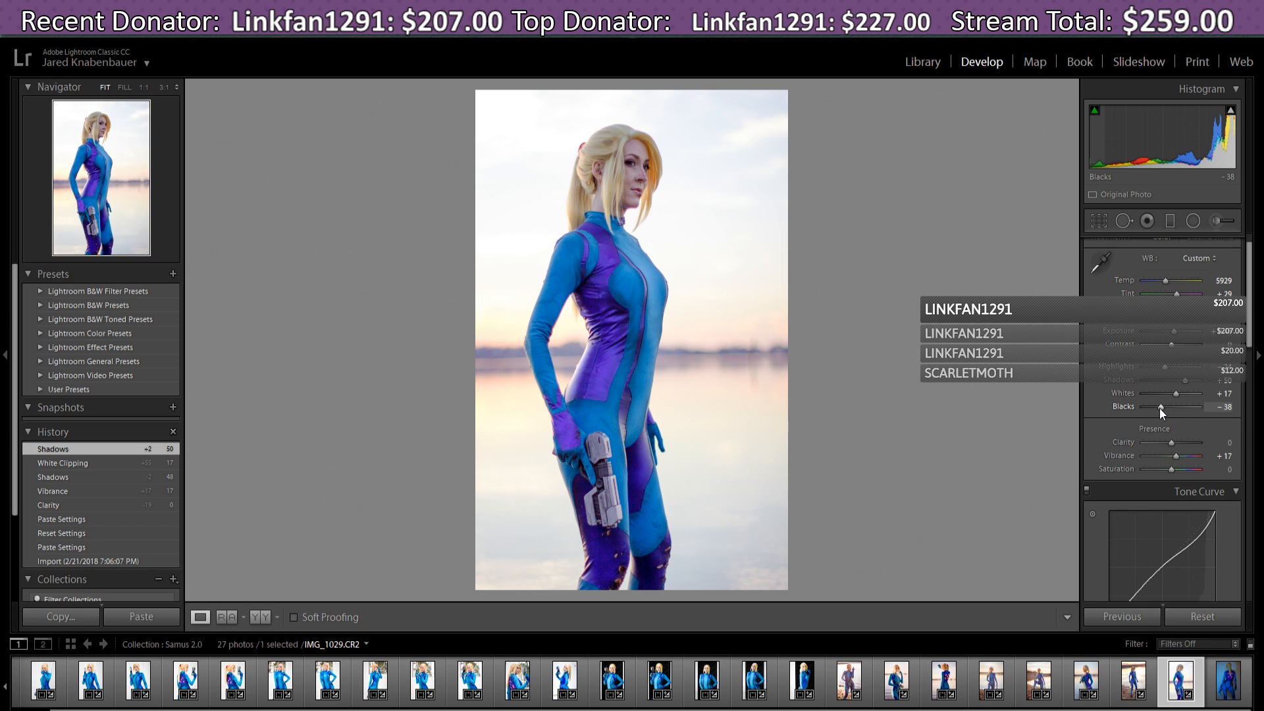
left_click_drag(1153, 410, 1153, 410)
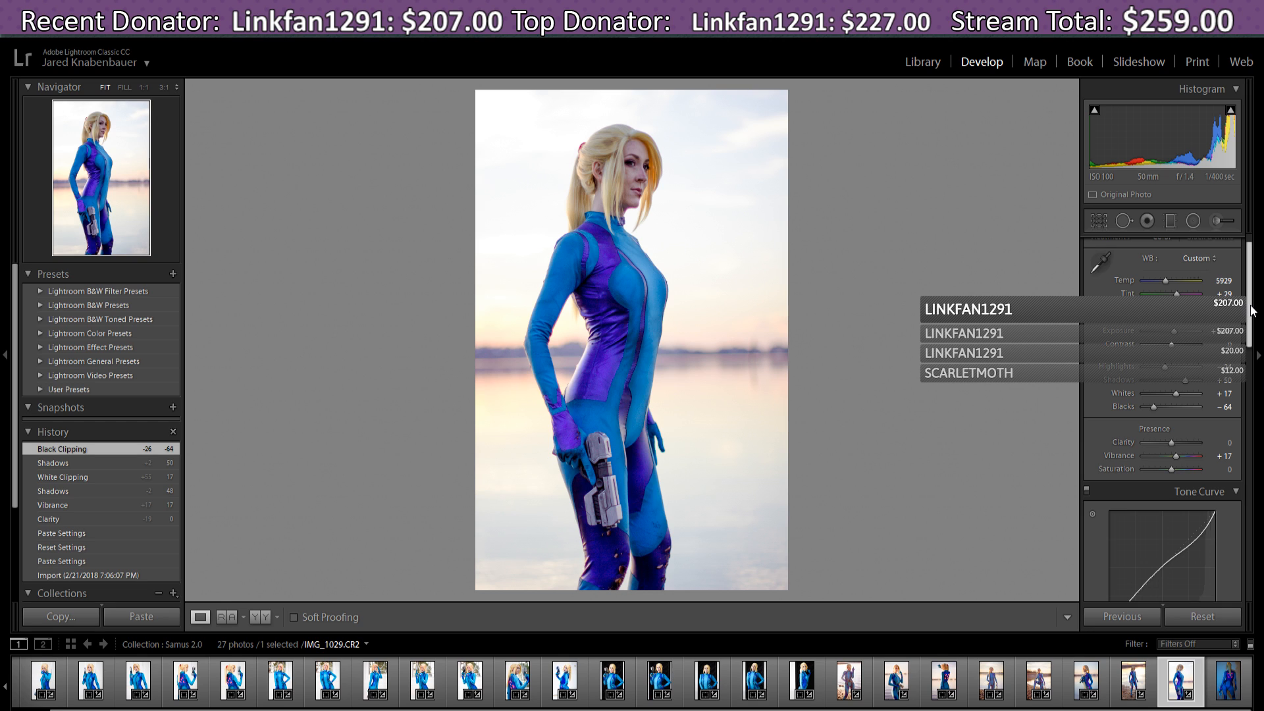
left_click_drag(1166, 281, 1168, 281)
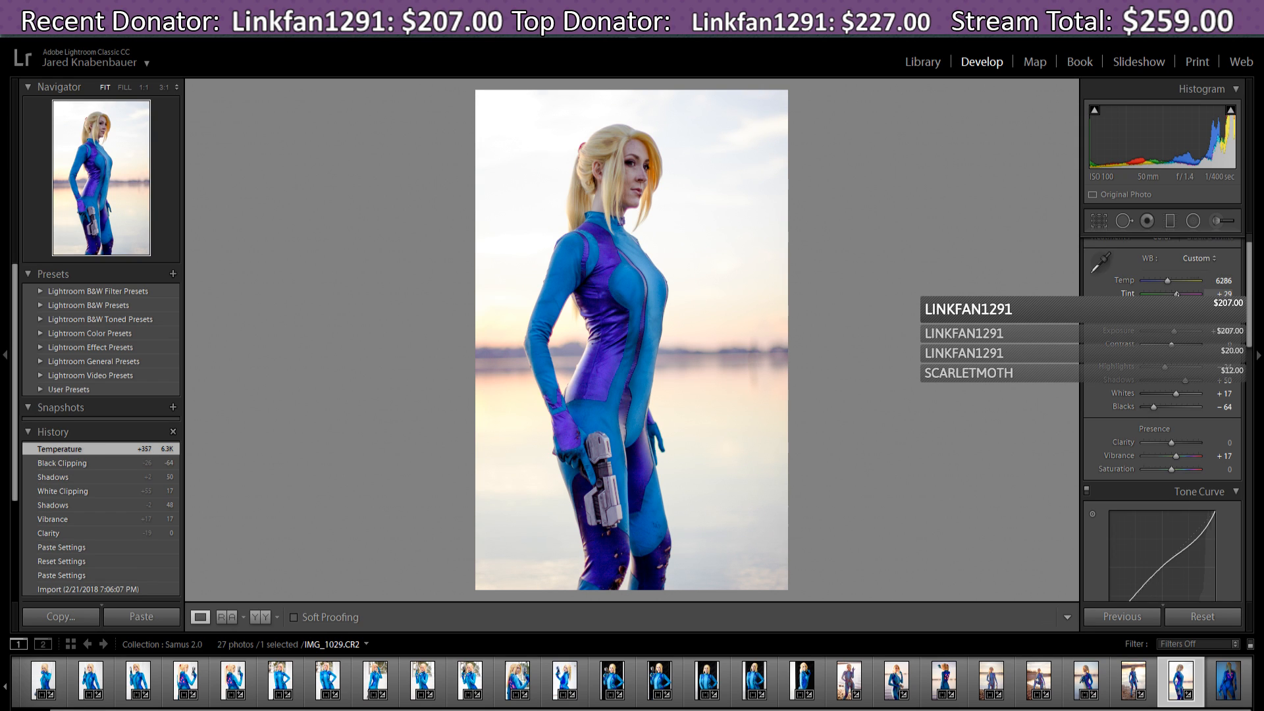
left_click_drag(1173, 294, 1177, 293)
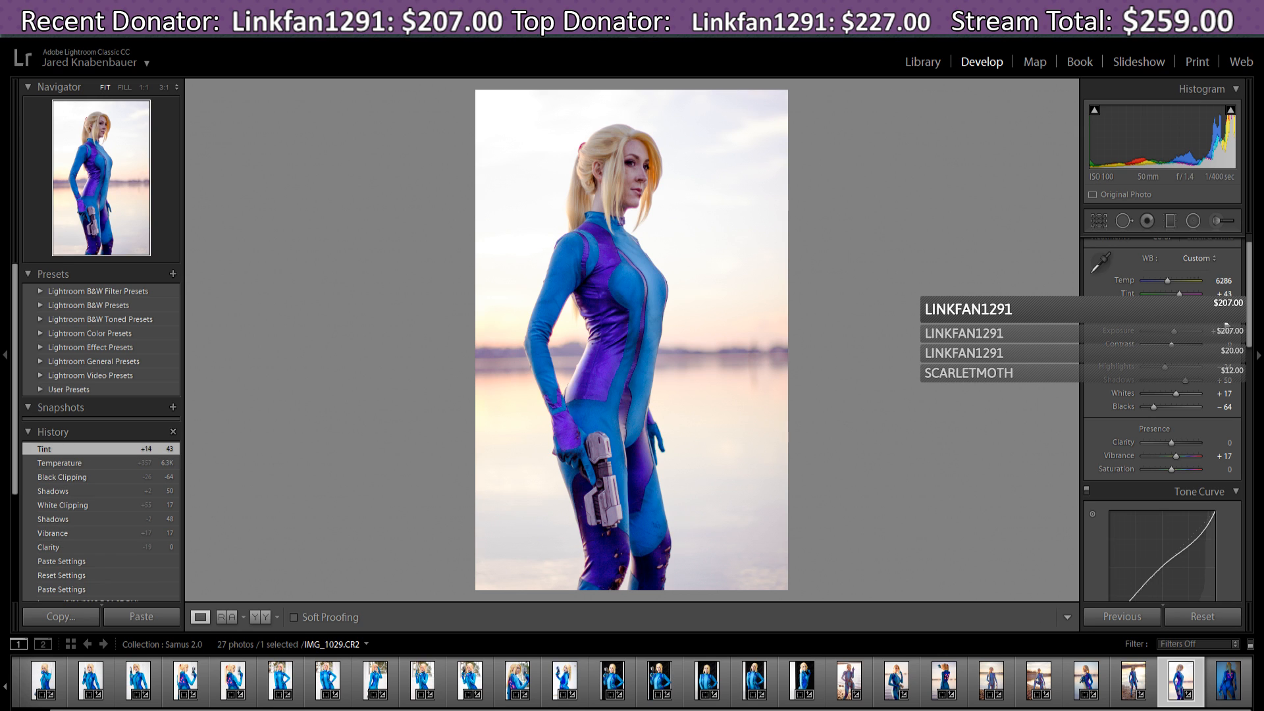
left_click_drag(1249, 307, 1248, 358)
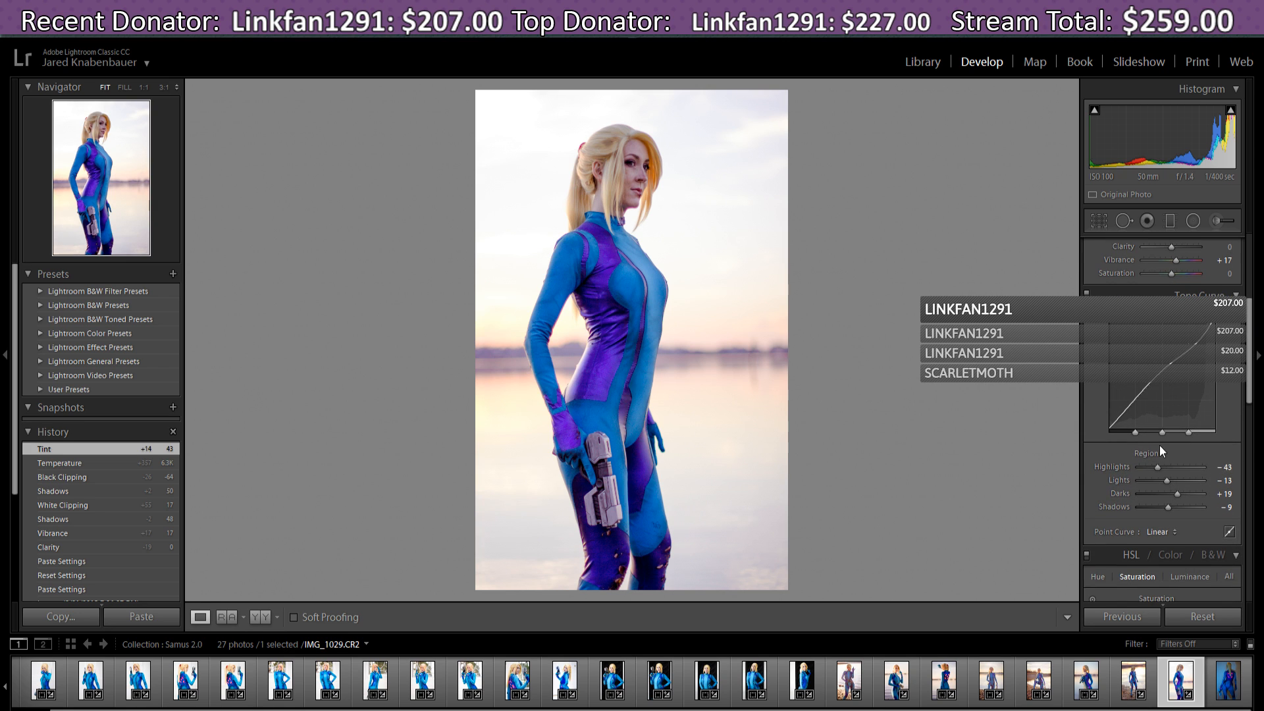
- Rework the tone curve Shadows region, trying −22 before settling at +3
left_click_drag(1122, 419, 1123, 408)
left_click_drag(1178, 508, 1173, 508)
mouse_move(1123, 410)
left_mouse_down()
mouse_move(1111, 427)
mouse_move(1119, 419)
left_mouse_up()
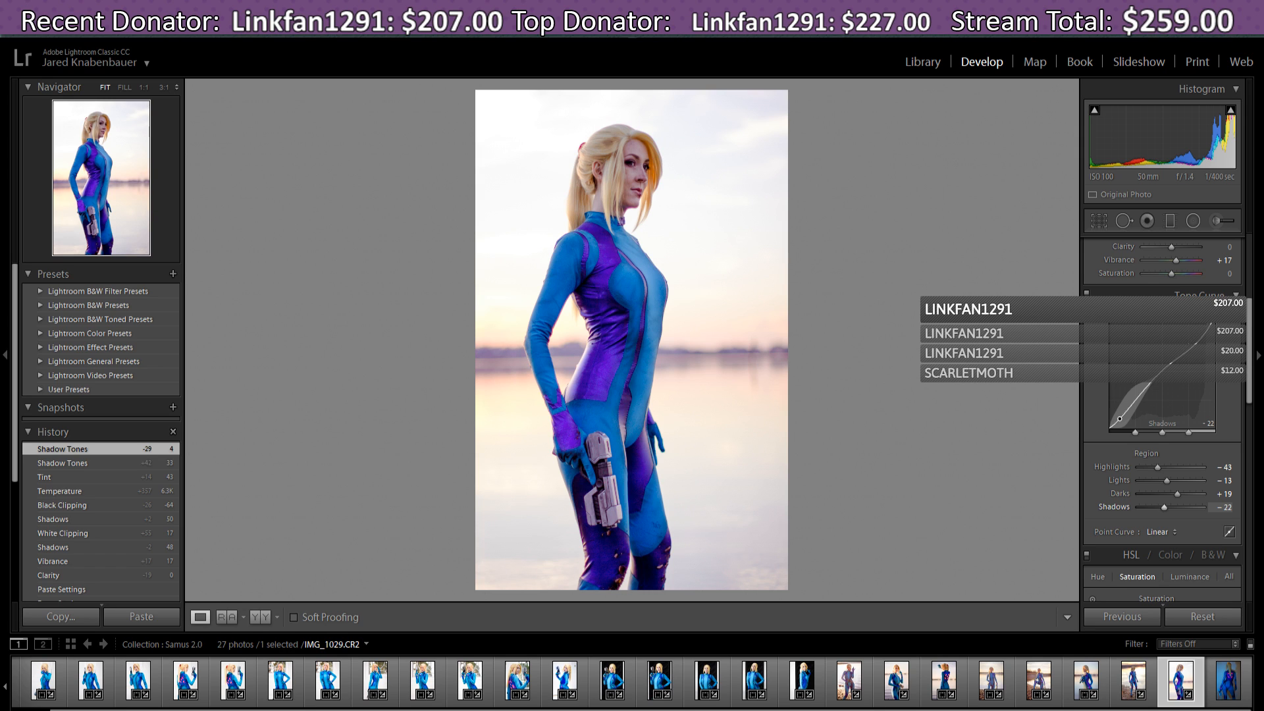
left_click_drag(1120, 418, 1119, 418)
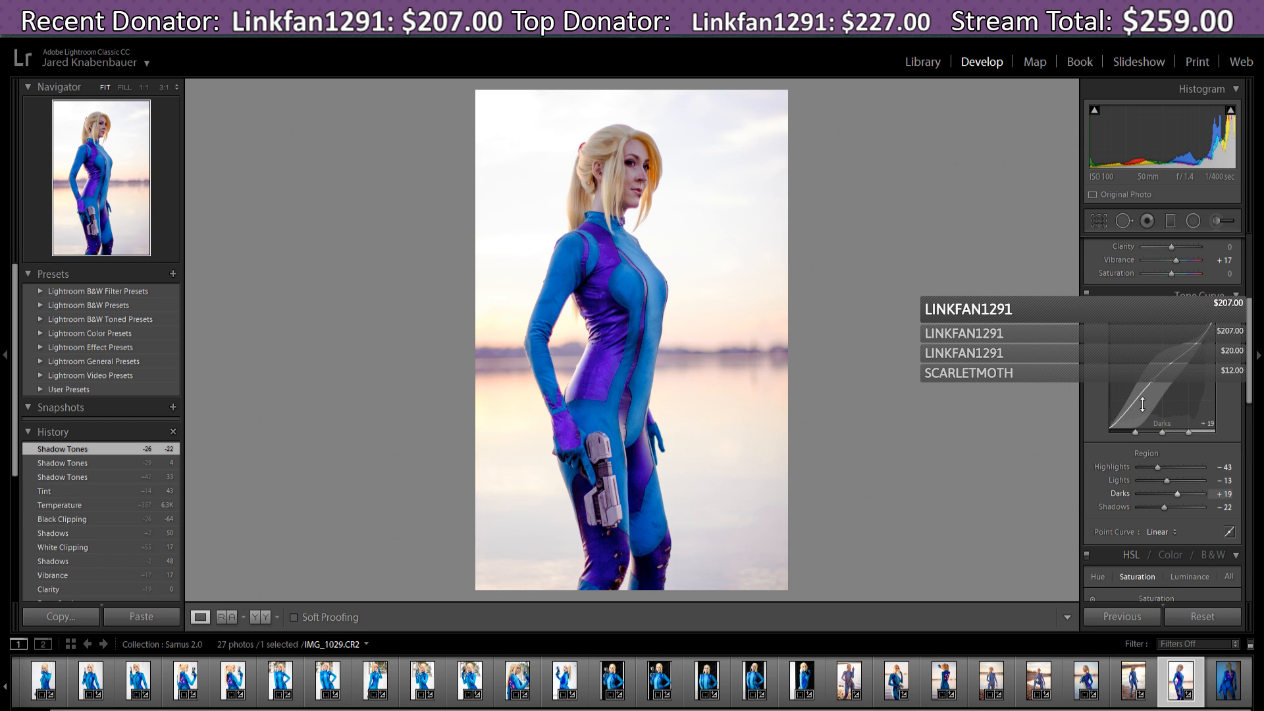
mouse_move(1131, 411)
left_mouse_down()
mouse_move(1130, 400)
mouse_move(1113, 424)
left_mouse_up()
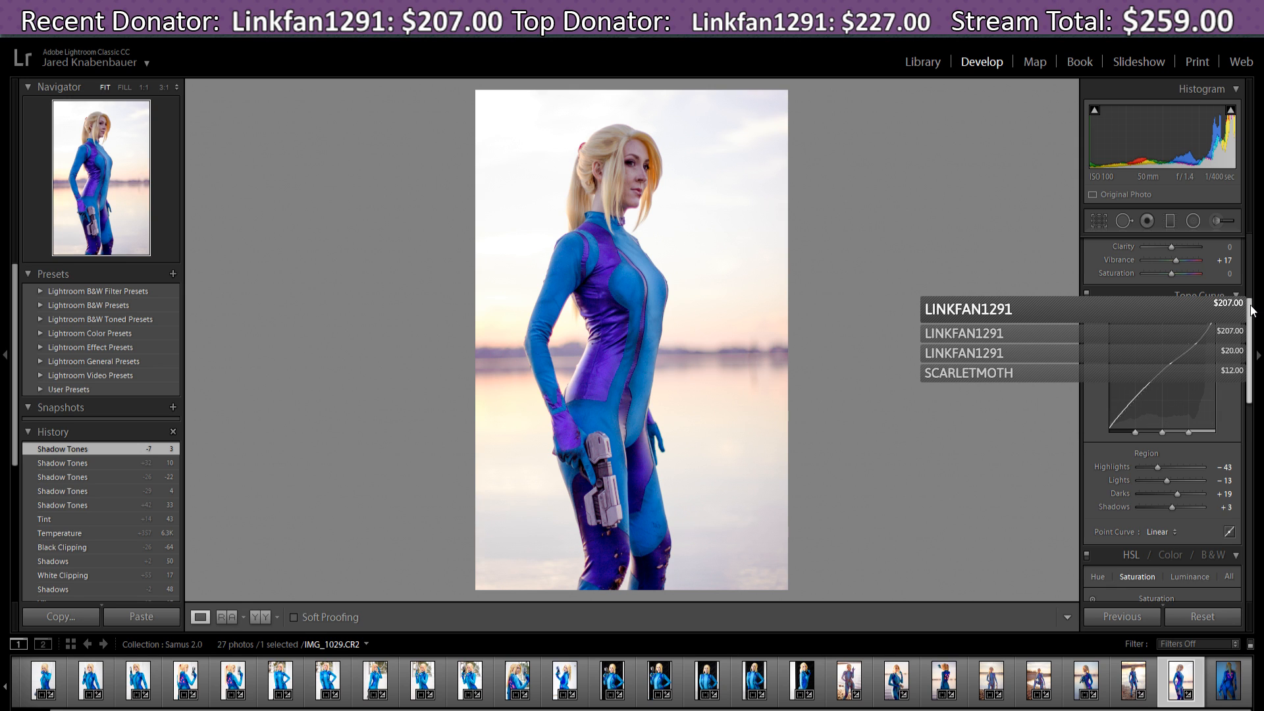
left_click_drag(1254, 308, 1255, 372)
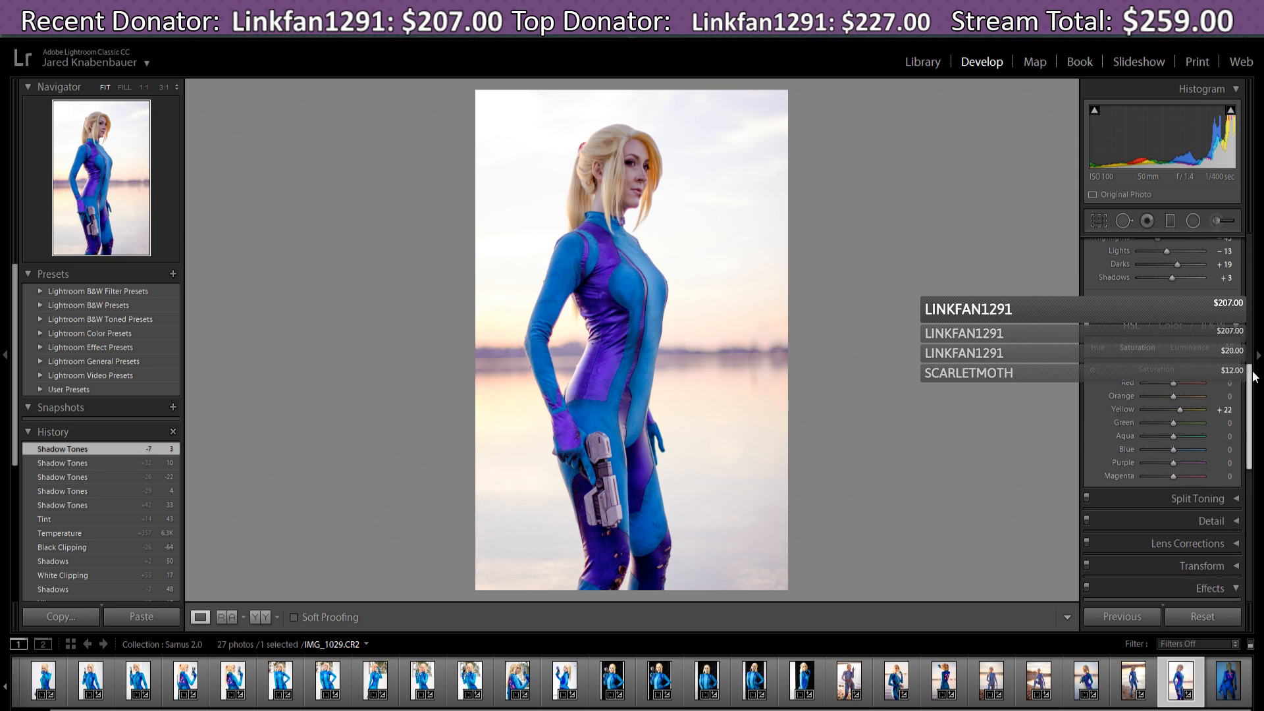
- Shift the HSL hues of IMG_1029 to Red +100, Orange -11, Blue -7 and Purple +73
left_click(1104, 348)
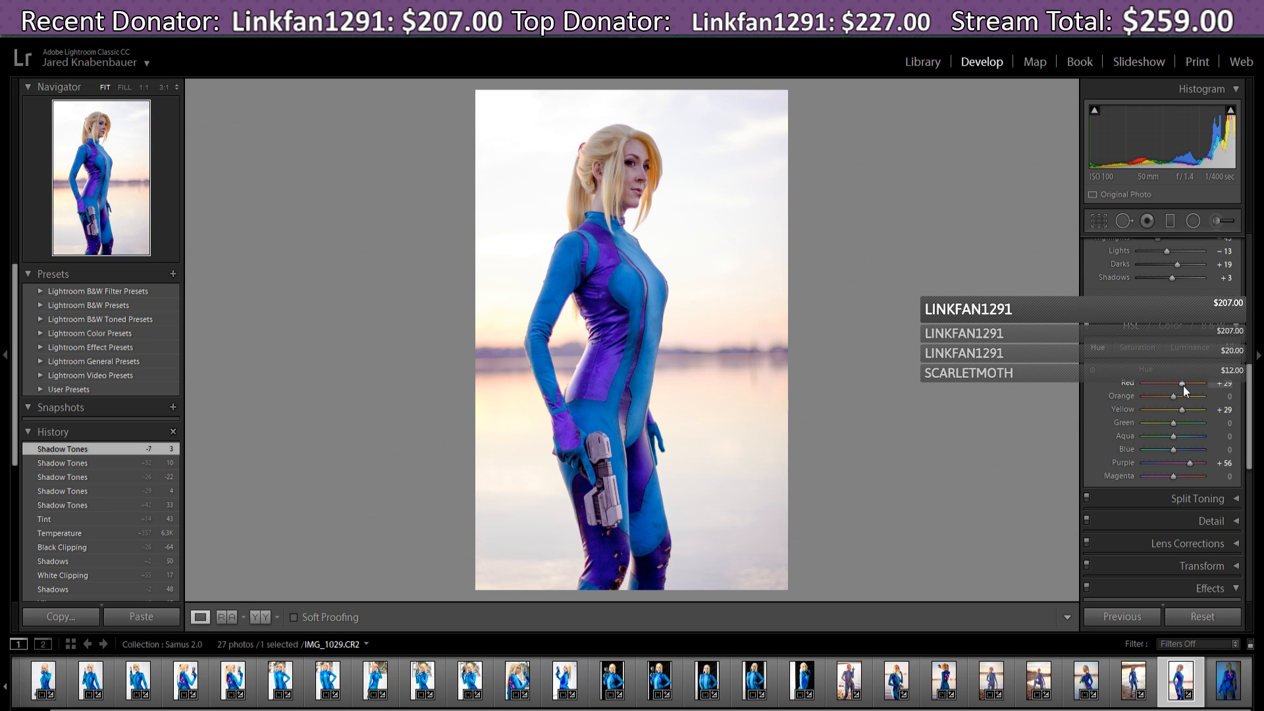
left_click_drag(1183, 383, 1167, 383)
left_click_drag(1207, 389, 1154, 390)
left_click_drag(1206, 396, 1206, 398)
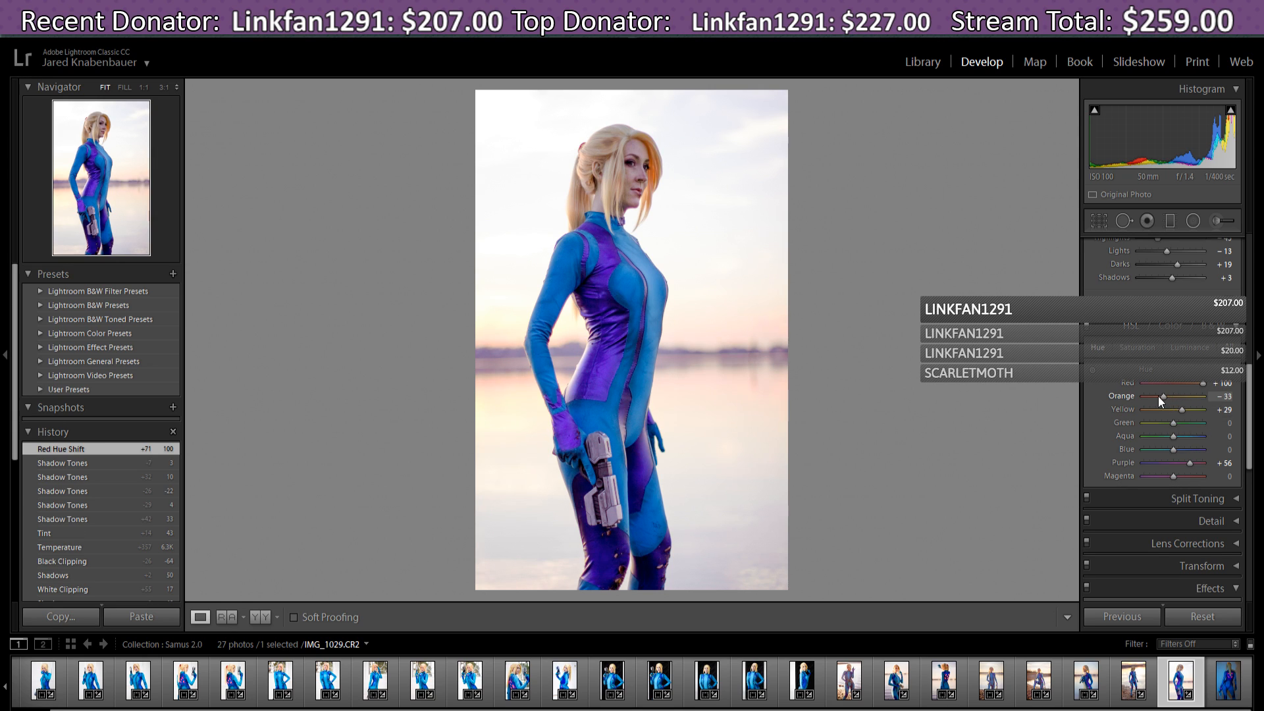
left_click_drag(1158, 396, 1168, 398)
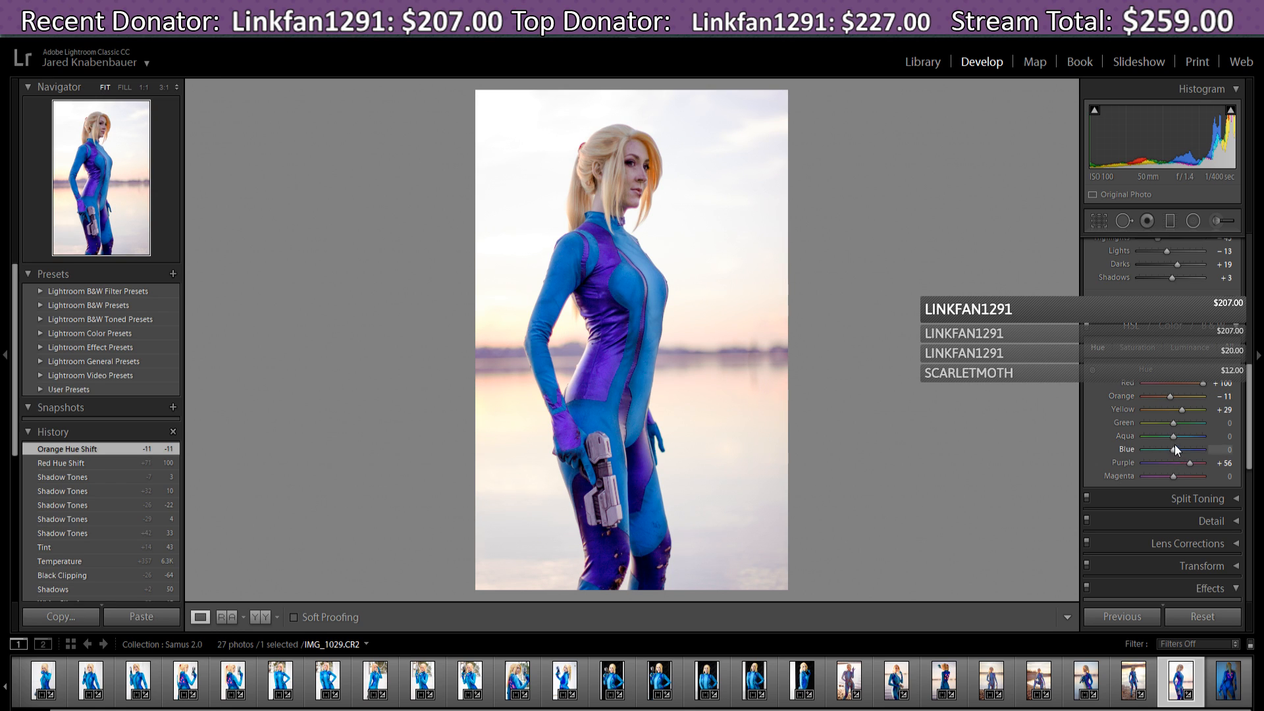
mouse_move(1174, 450)
left_mouse_down()
mouse_move(1183, 453)
mouse_move(1170, 459)
left_mouse_up()
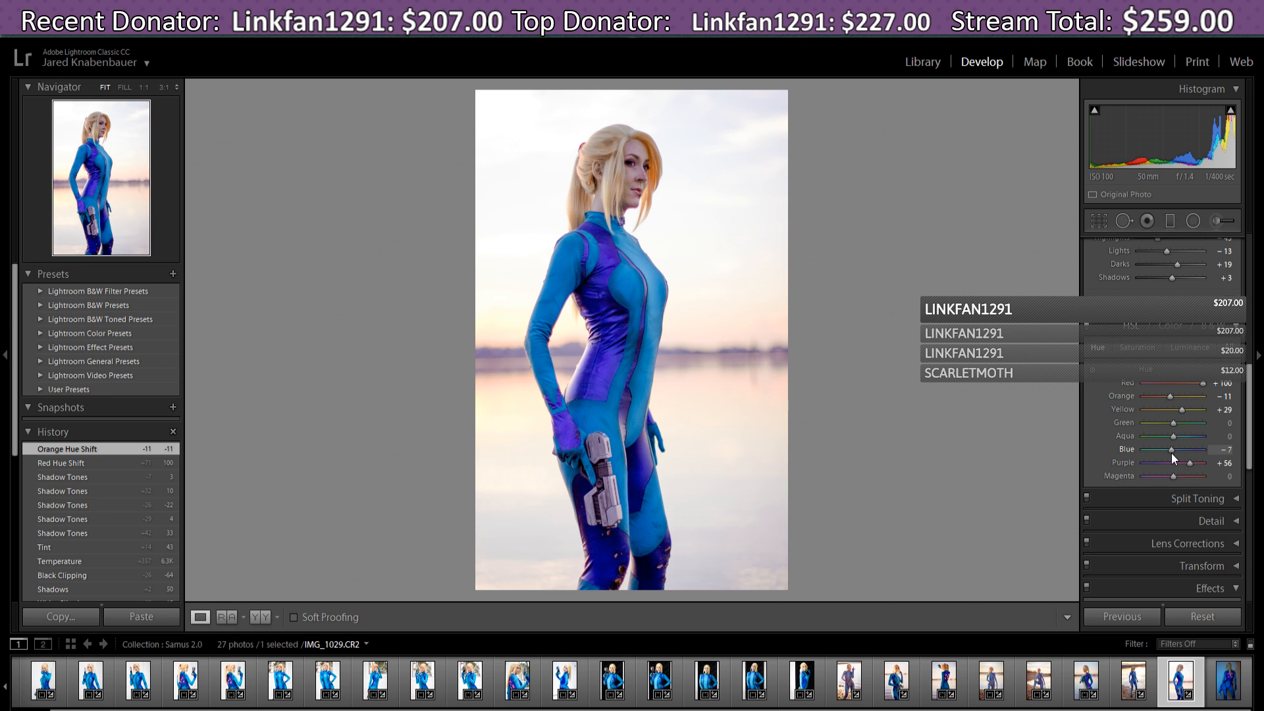
left_click_drag(1171, 453, 1172, 453)
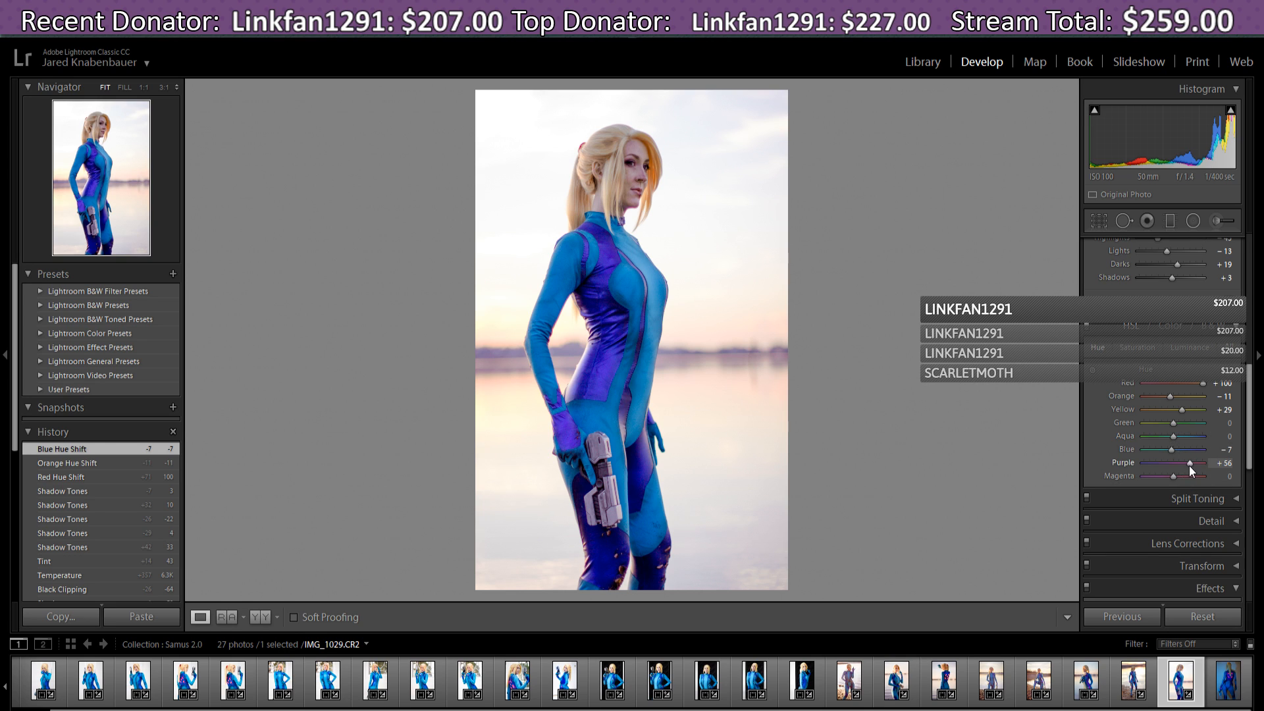
left_click_drag(1191, 464, 1195, 468)
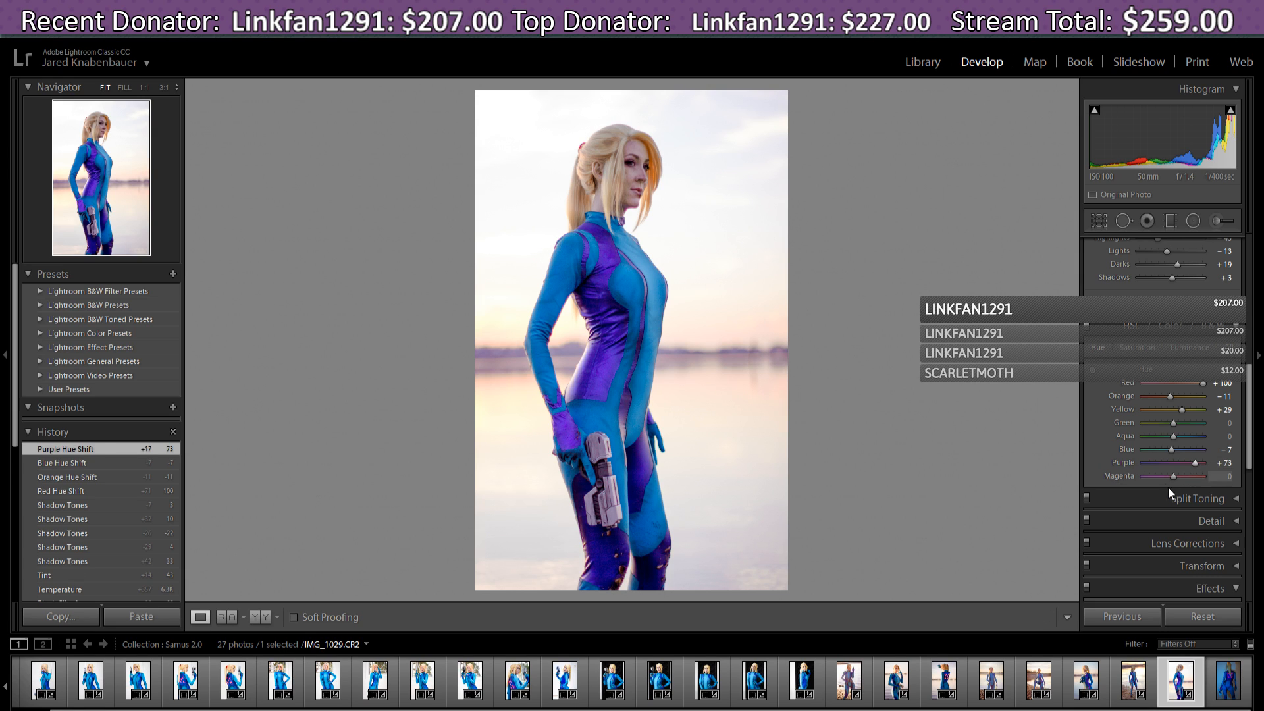
left_click(1143, 349)
- Set HSL saturation to Orange +36, Blue +42 and Purple +67 for a more intense suit
left_click_drag(1173, 462, 1186, 465)
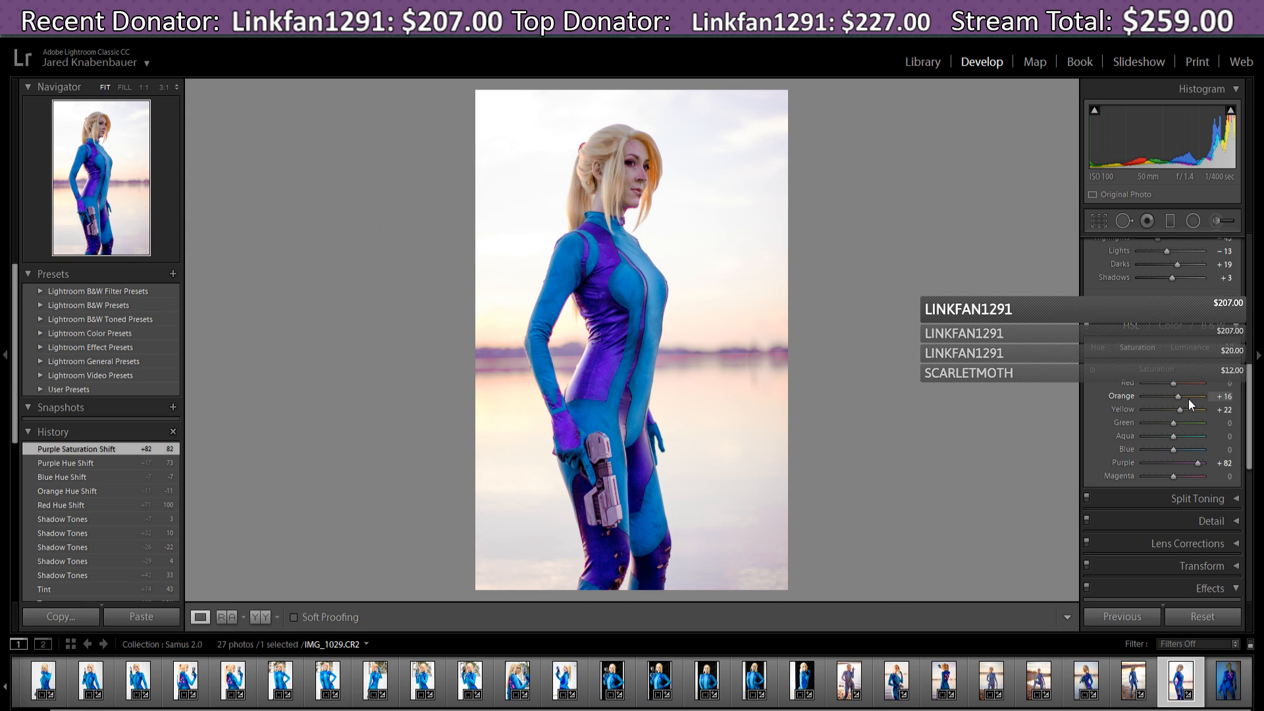
mouse_move(1189, 400)
left_mouse_down()
mouse_move(1203, 403)
mouse_move(1177, 410)
left_mouse_up()
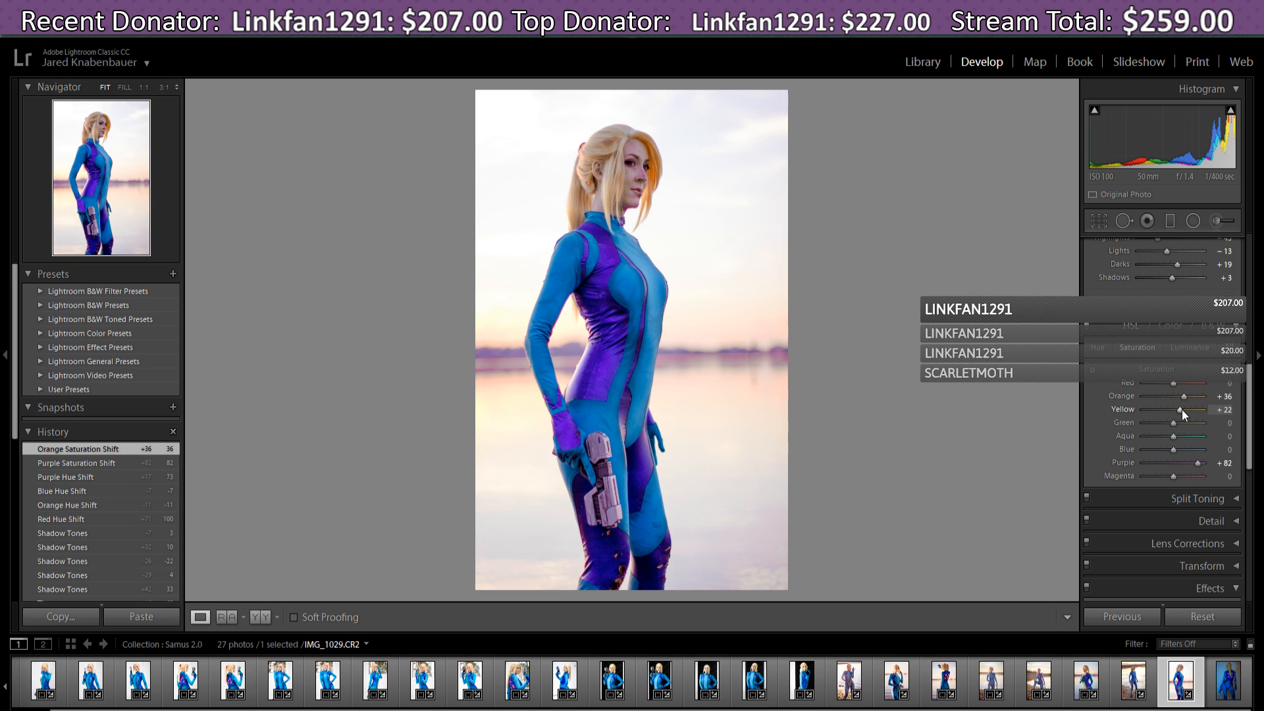
left_click_drag(1194, 463, 1185, 457)
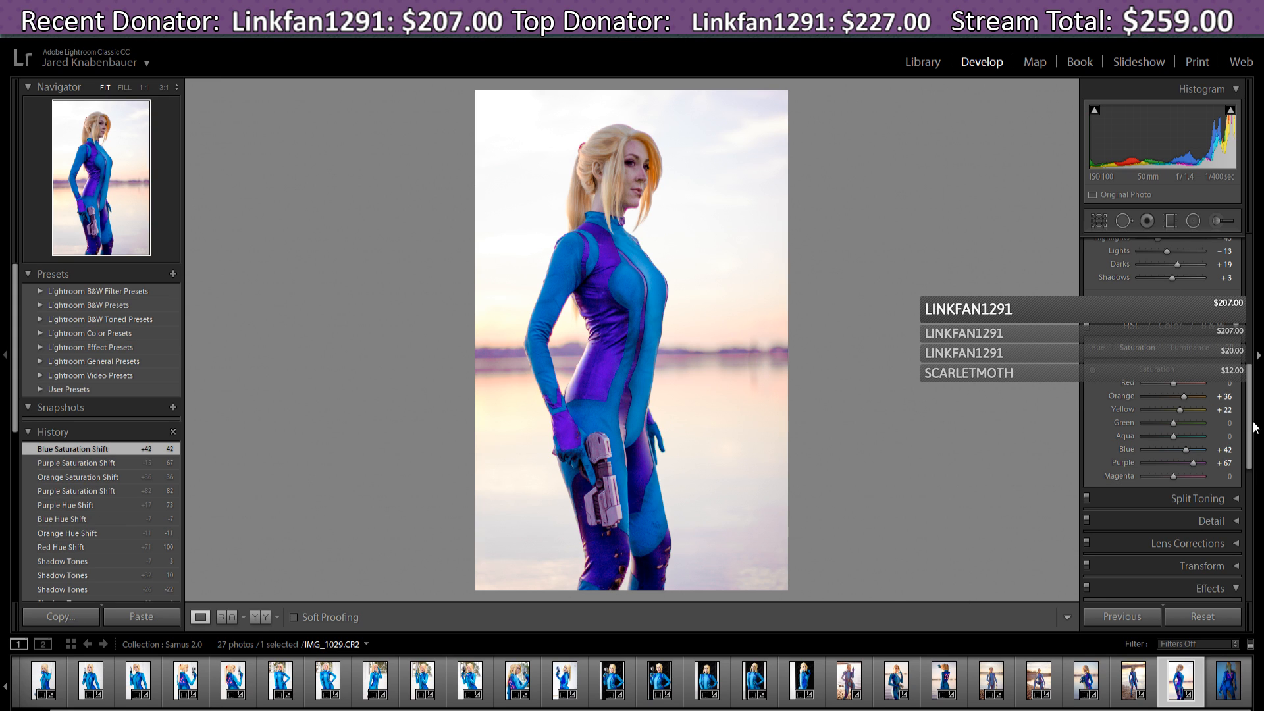
- In the Effects panel, add a Highlight Priority post-crop vignette with Amount -29
scroll(1254, 439, "down", 2)
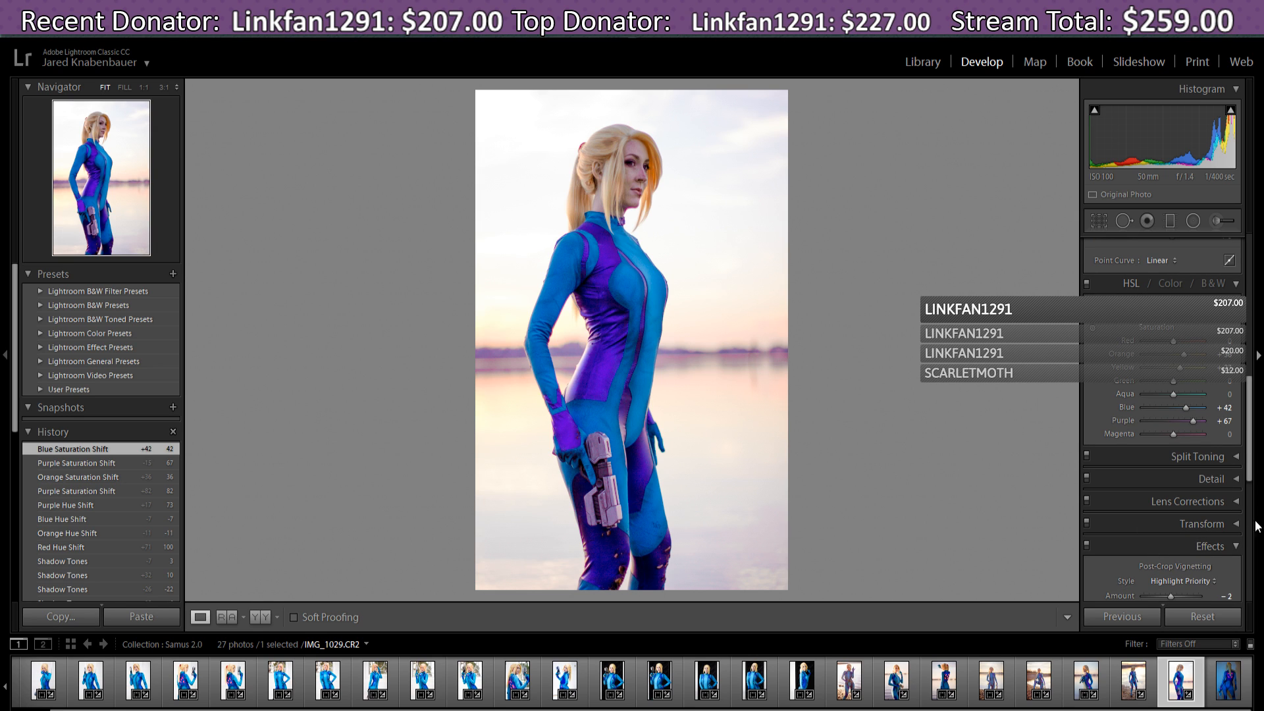
left_click_drag(1252, 473, 1252, 506)
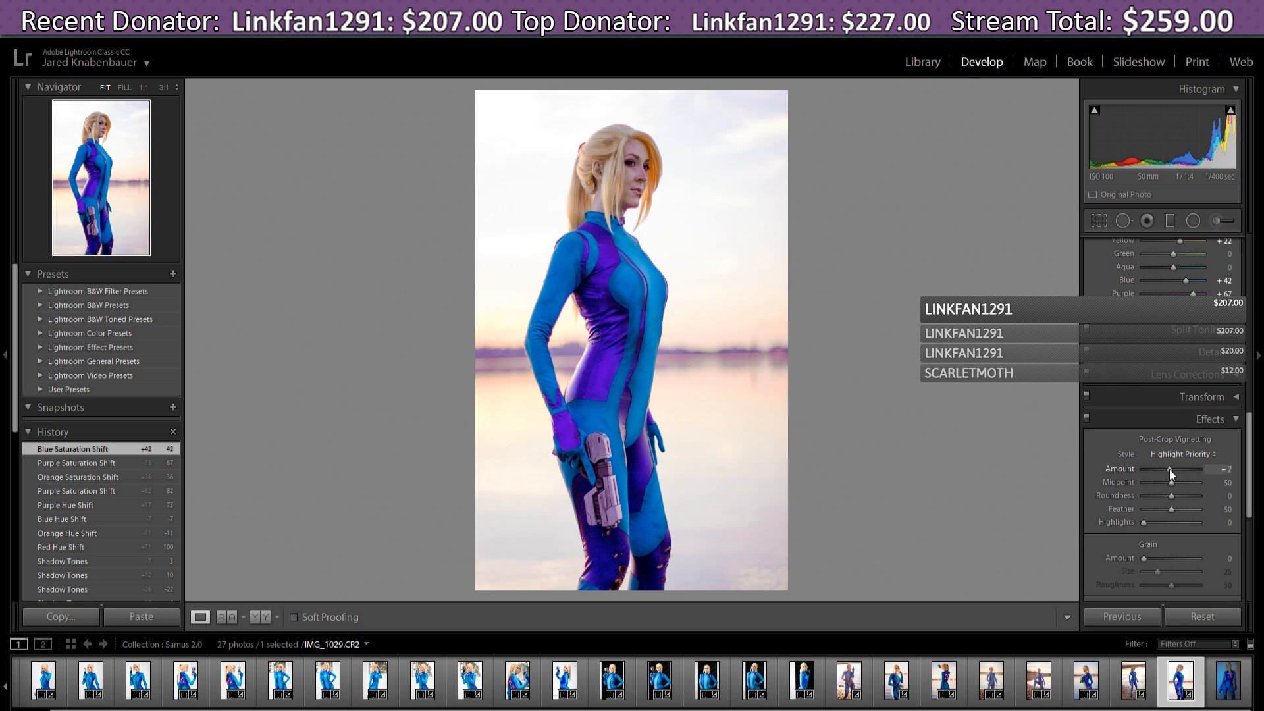
left_click_drag(1169, 469, 1163, 469)
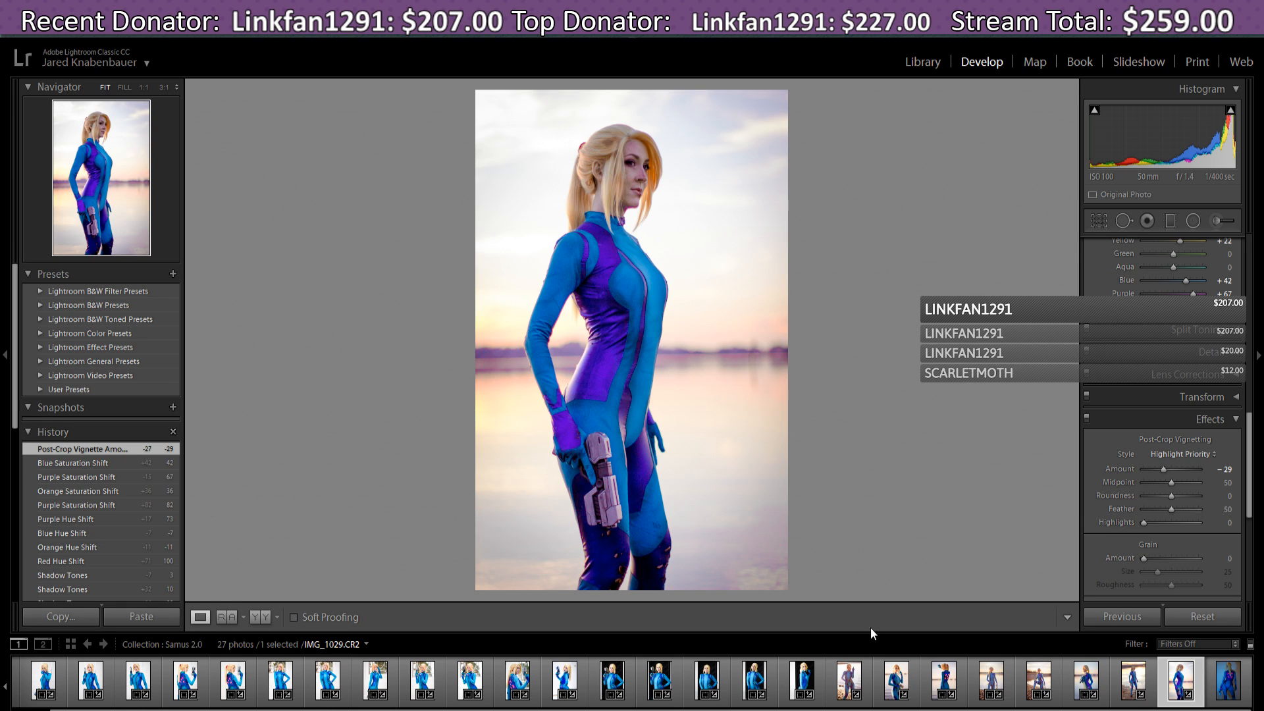
left_click_drag(930, 710, 890, 709)
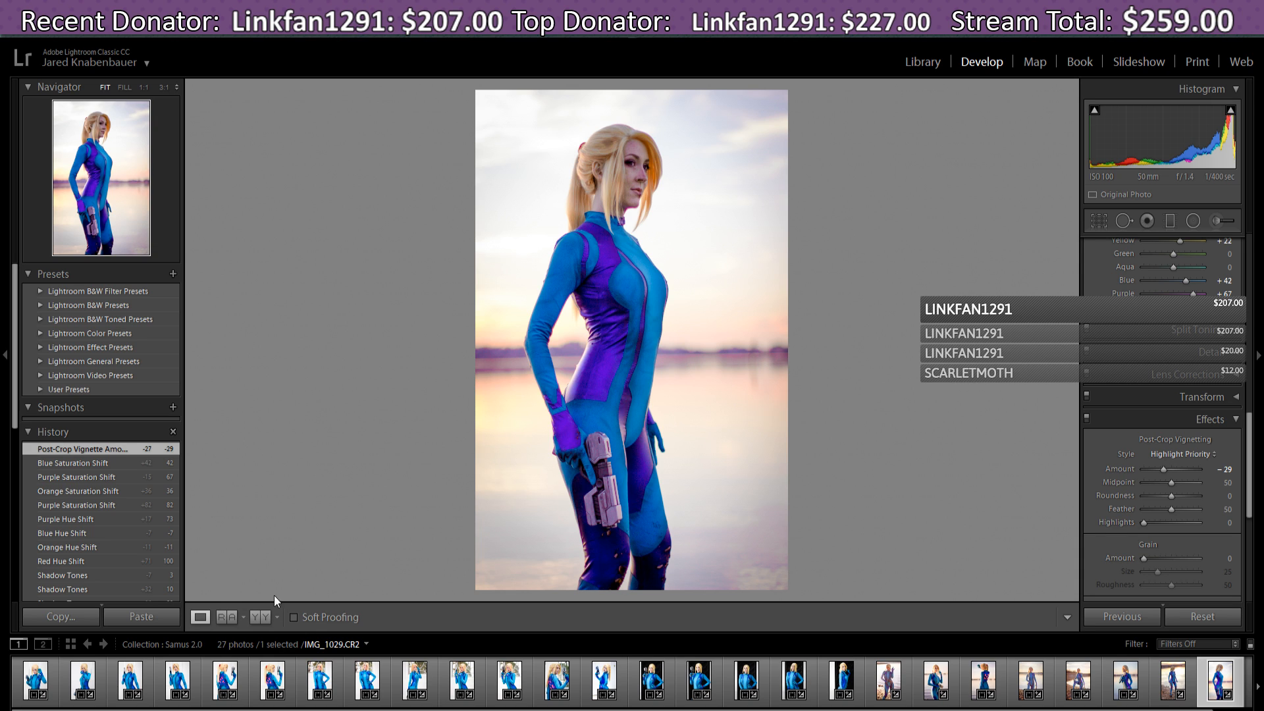
- Open the first four photos of the Samus 2.0 collection from the filmstrip in turn
left_click(36, 680)
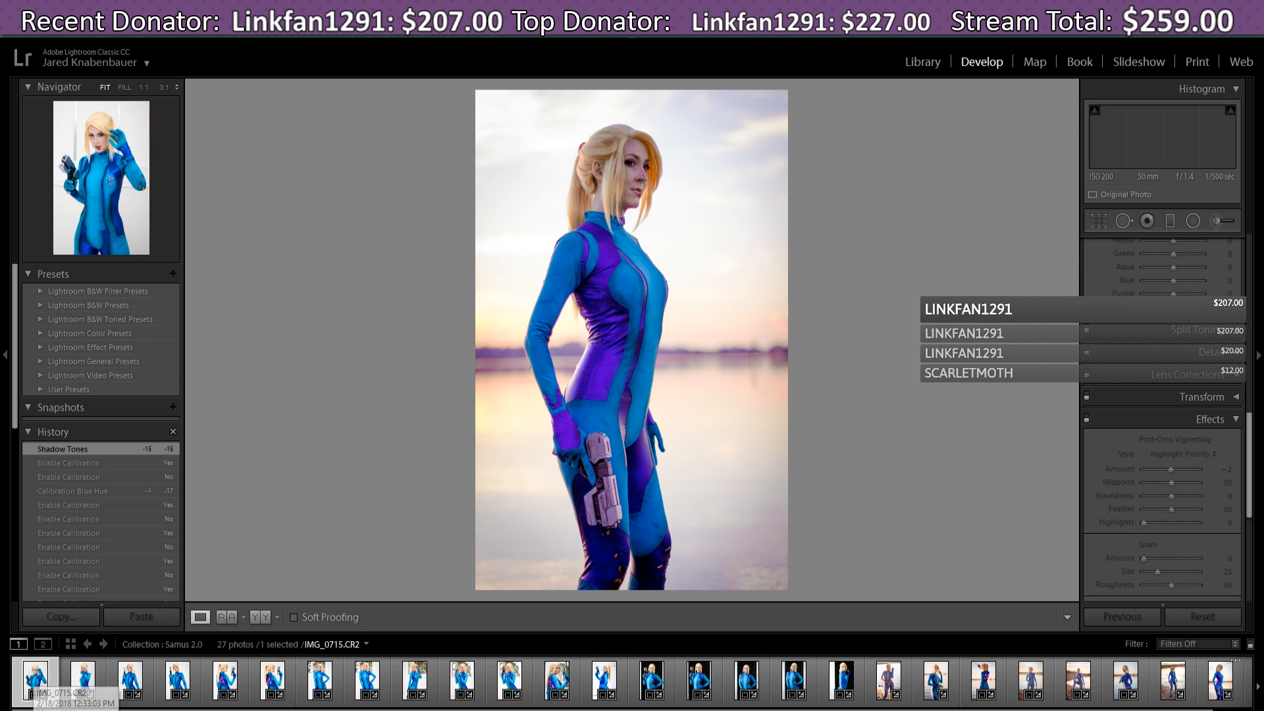
left_click(79, 690)
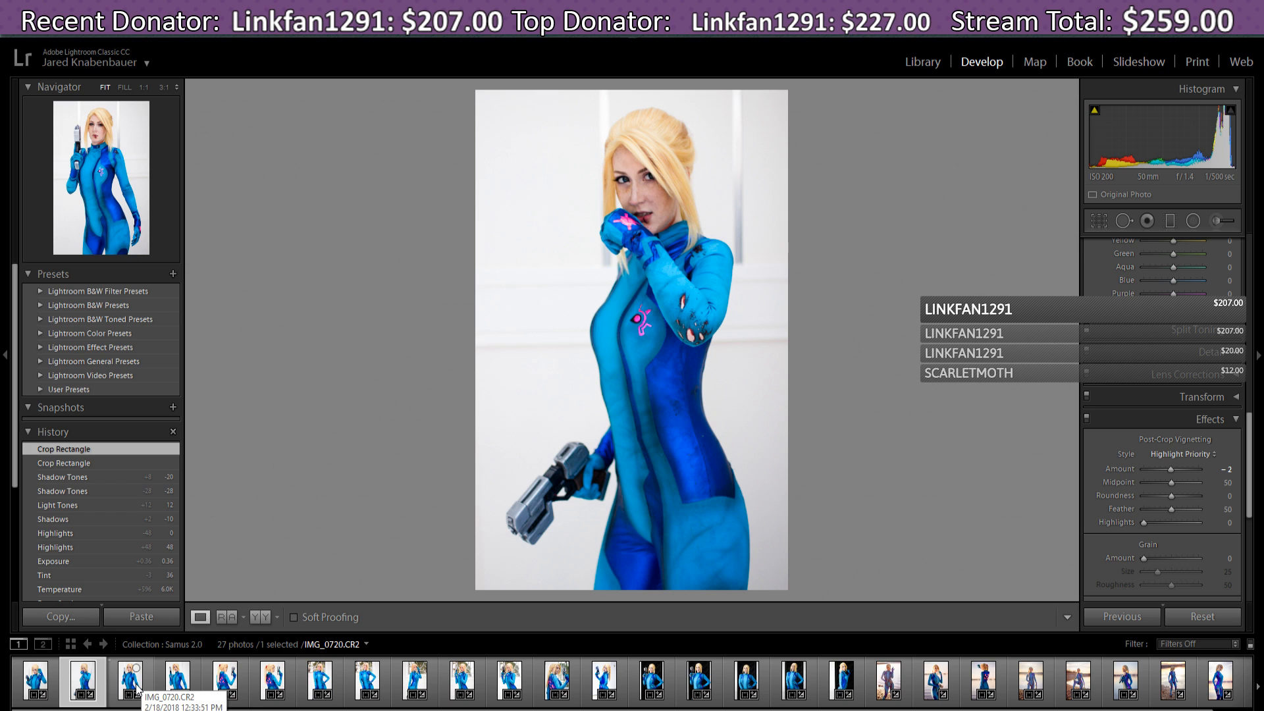
left_click(137, 690)
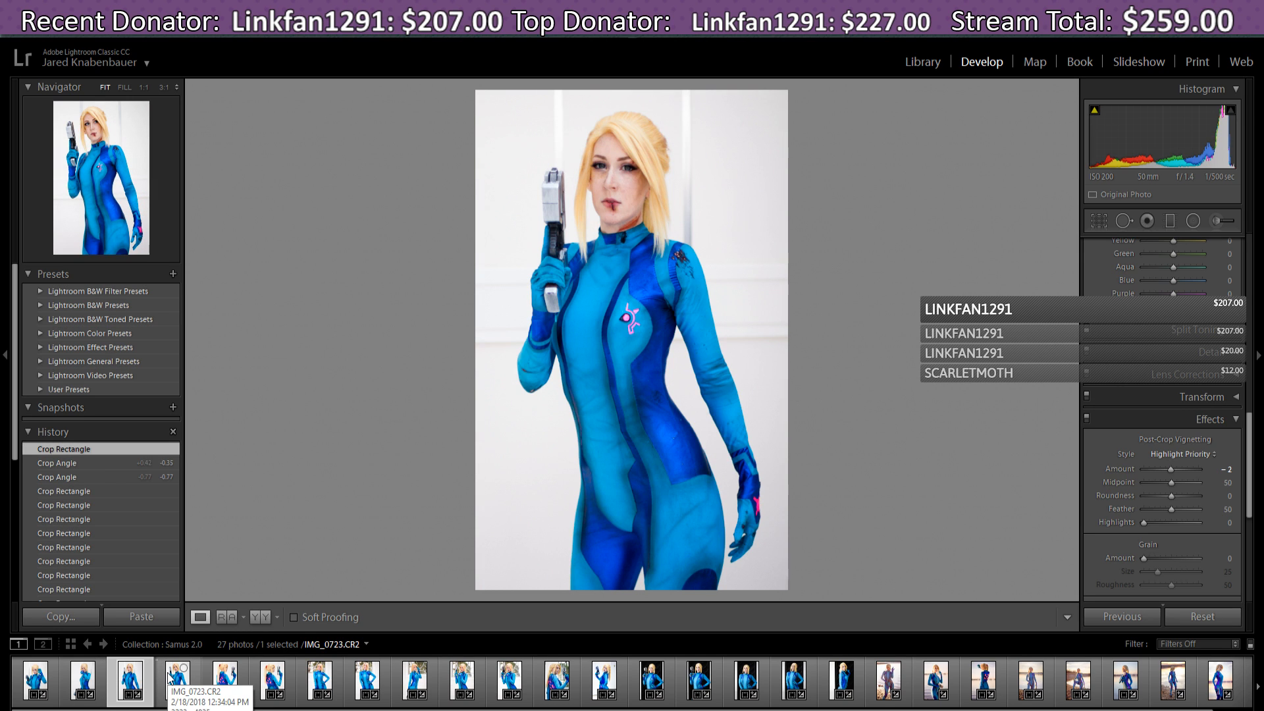
left_click(170, 678)
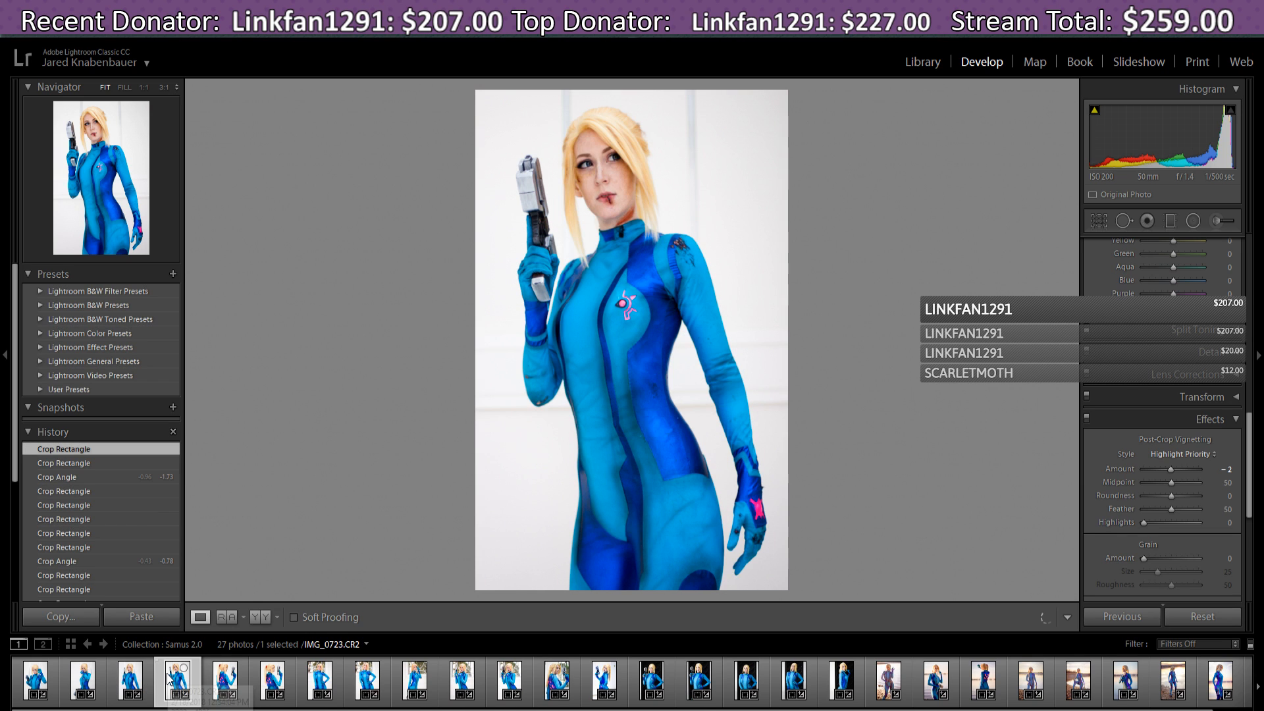
- Step forward through the remaining edited photos with the arrow keys, stopping on IMG_0796
key("Right")
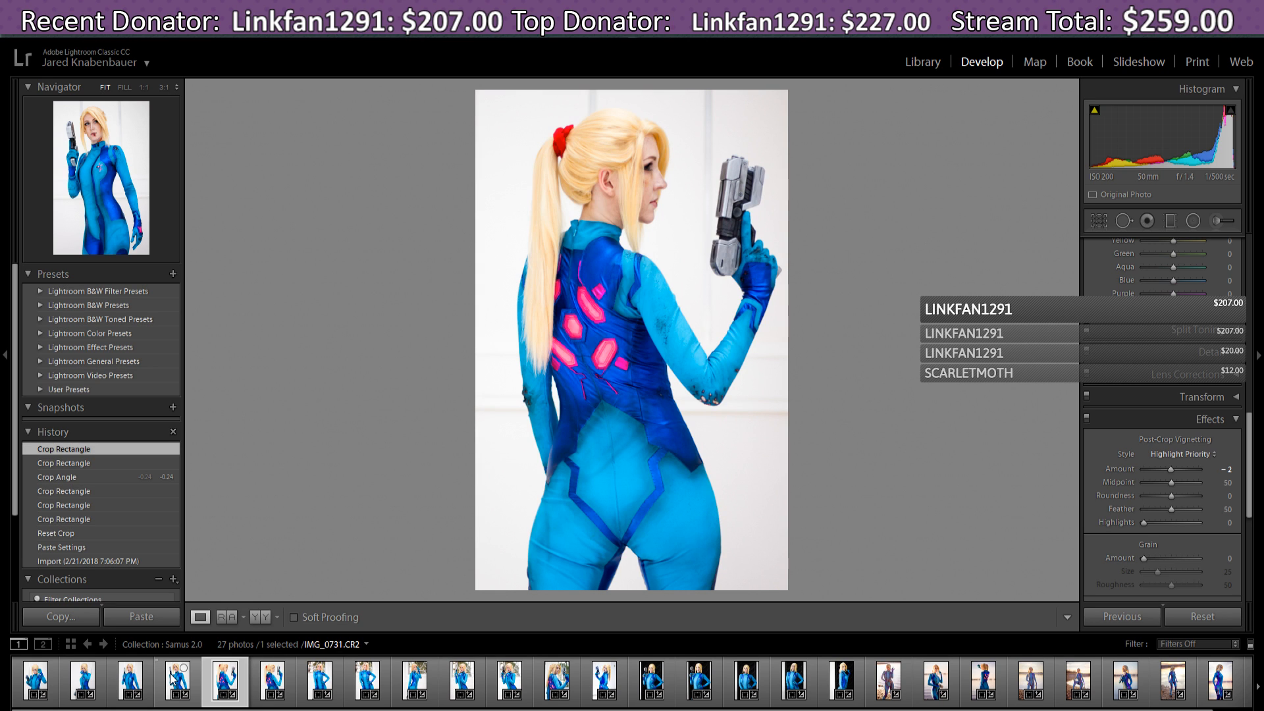
key("Right")
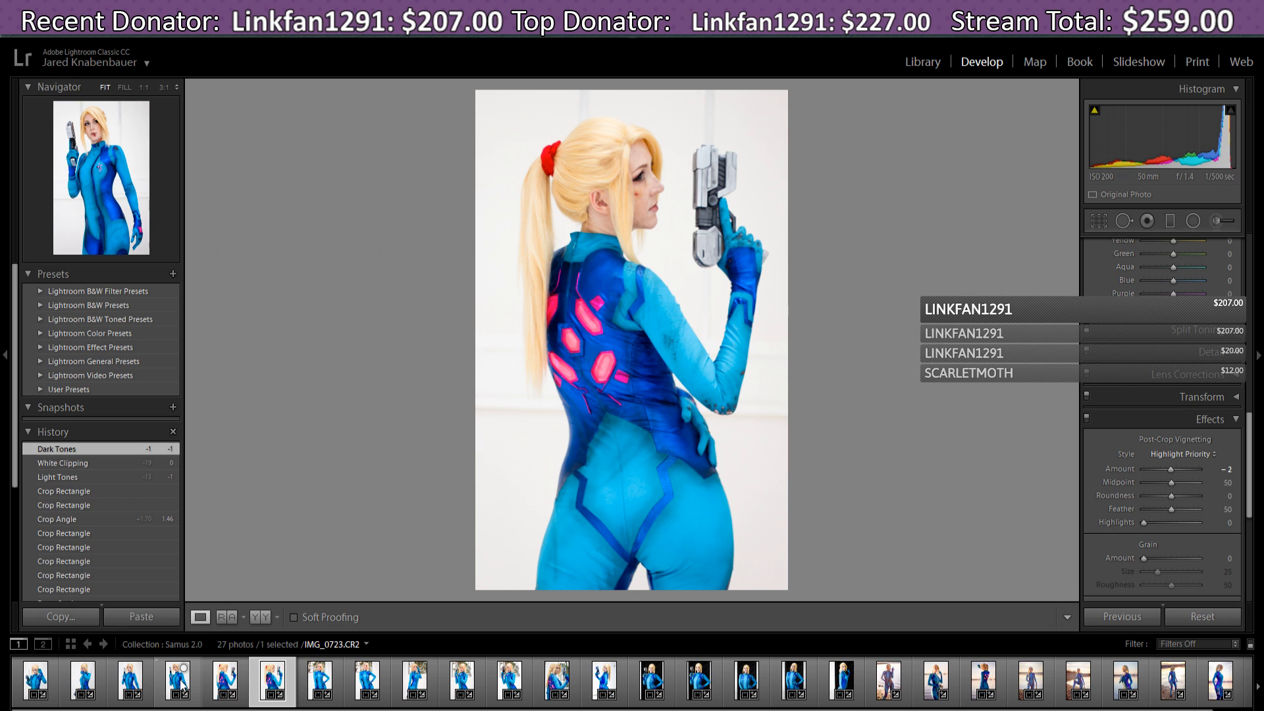
key("Right")
key("Right")
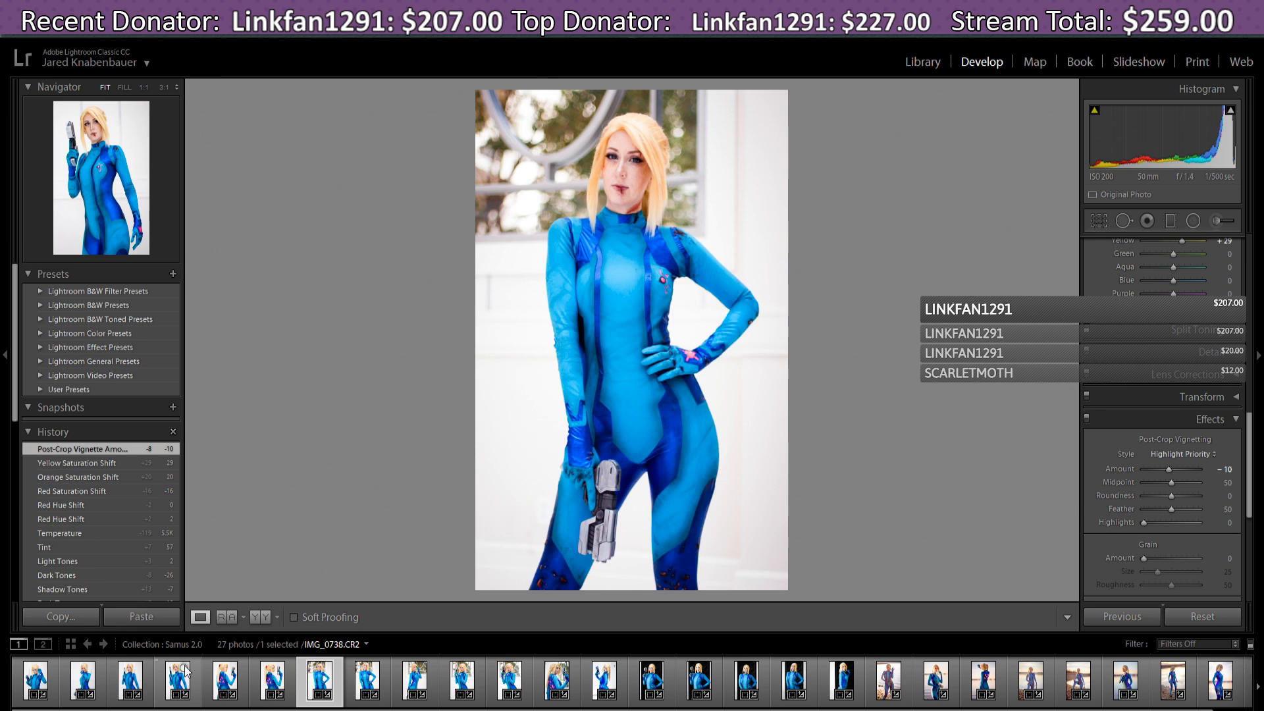
key("Right")
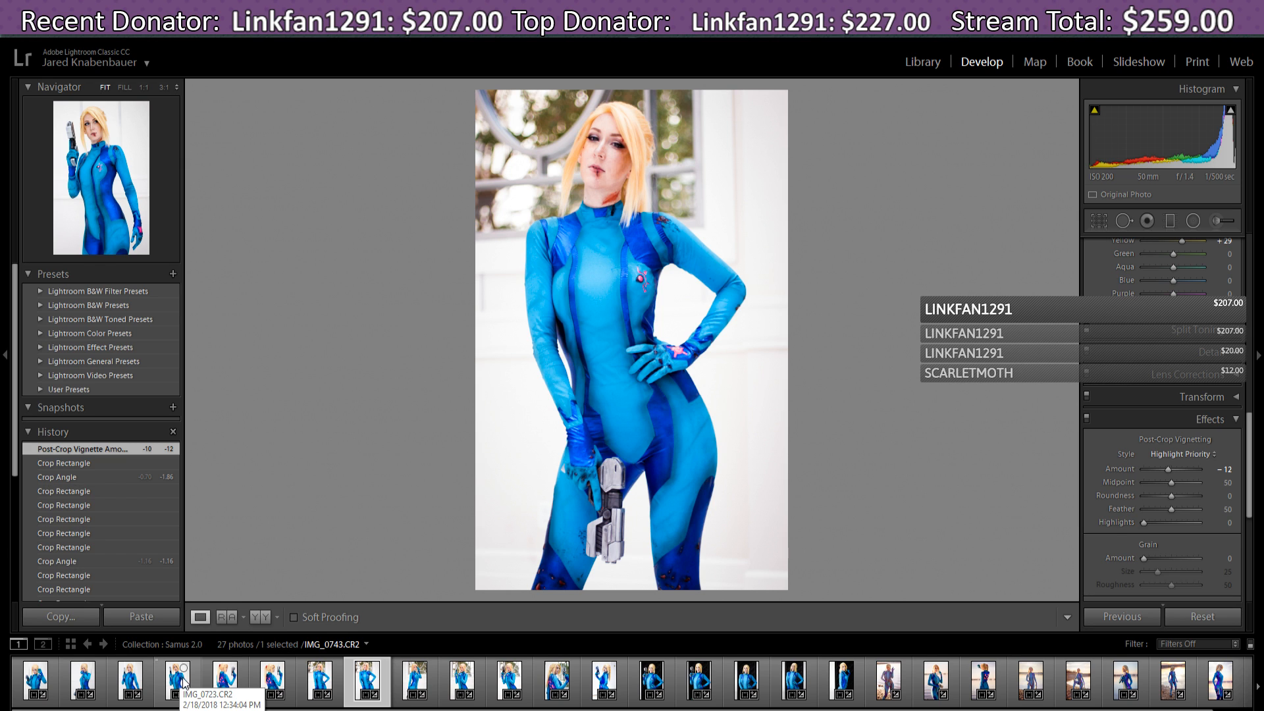
key("Right")
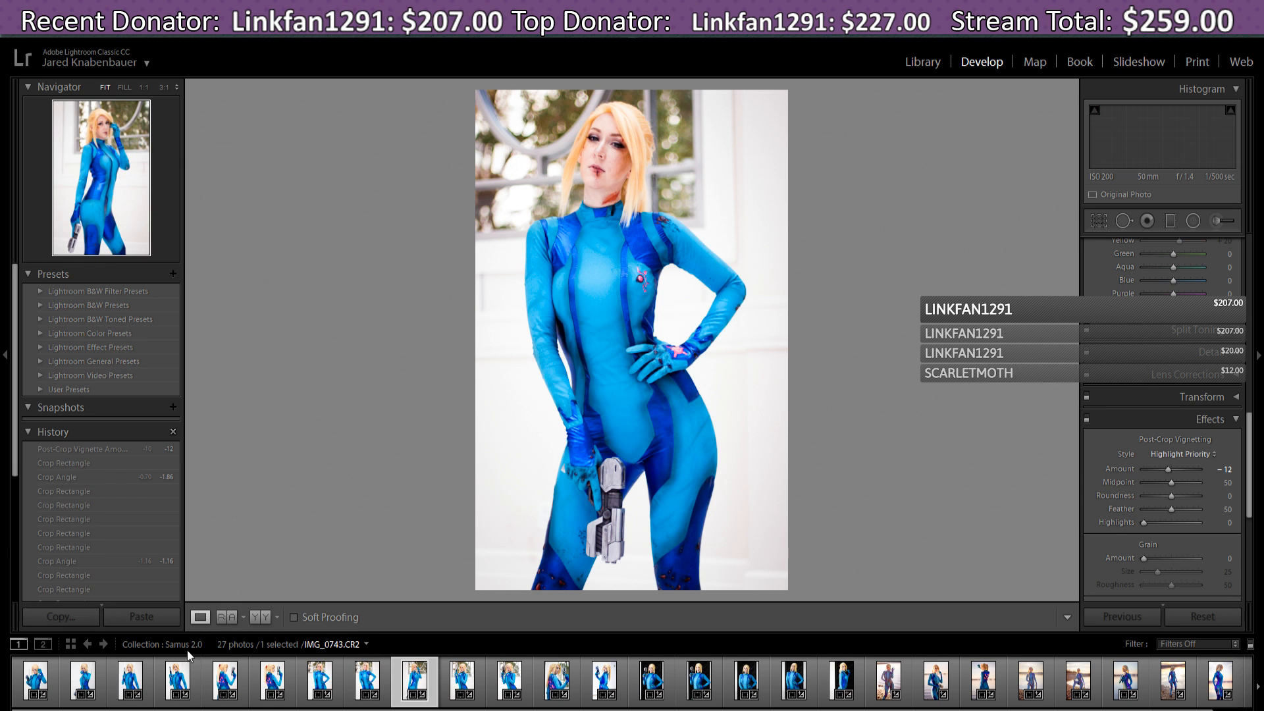
key("Right")
key("Right")
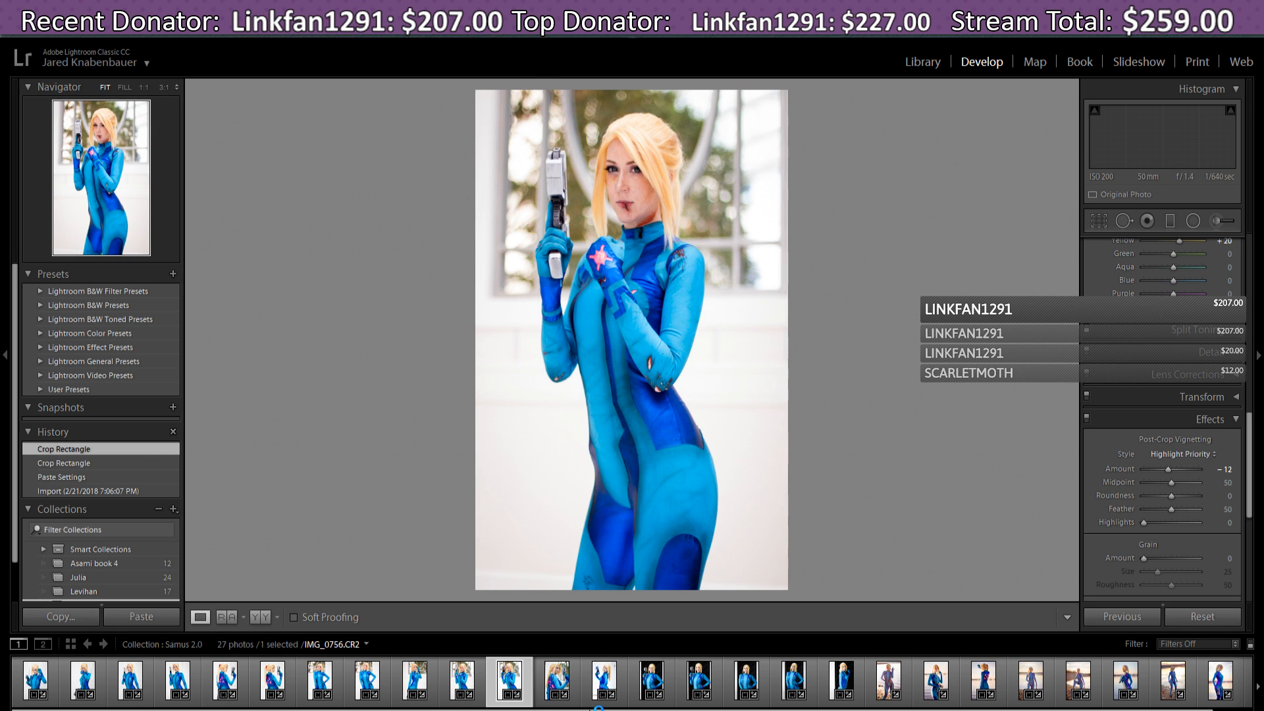
key("Right")
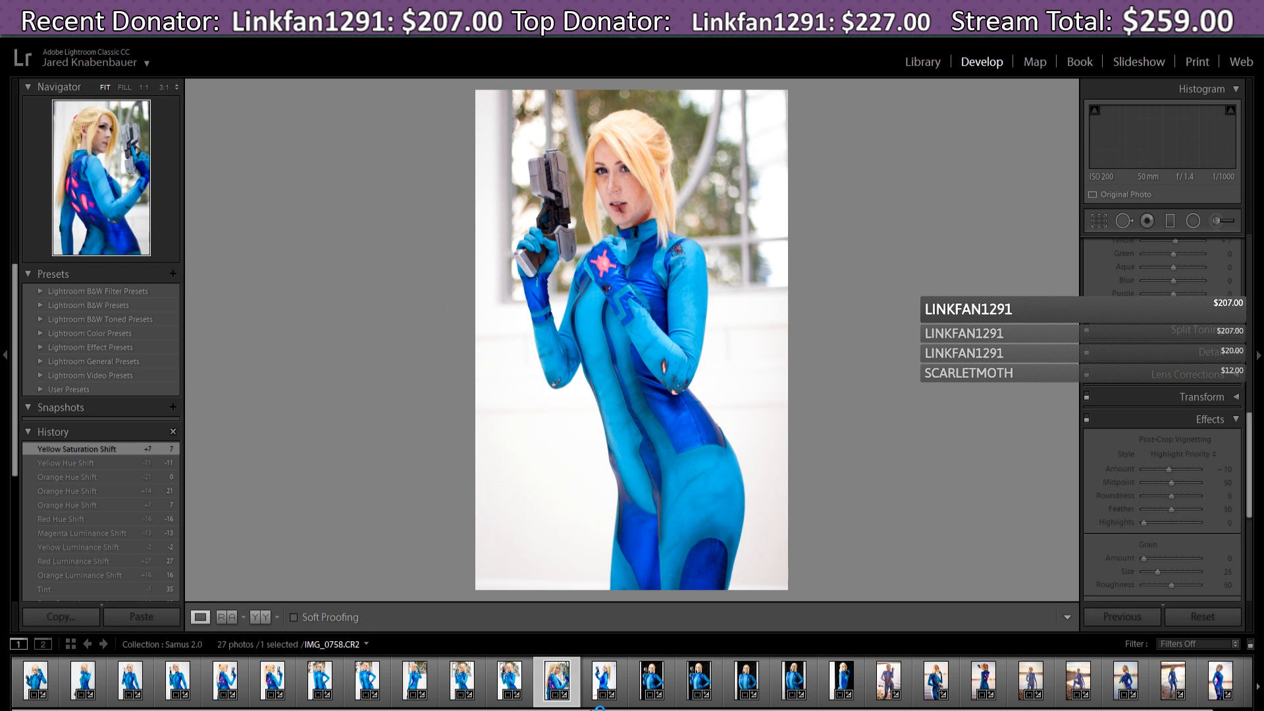
key("Right")
key("Right")
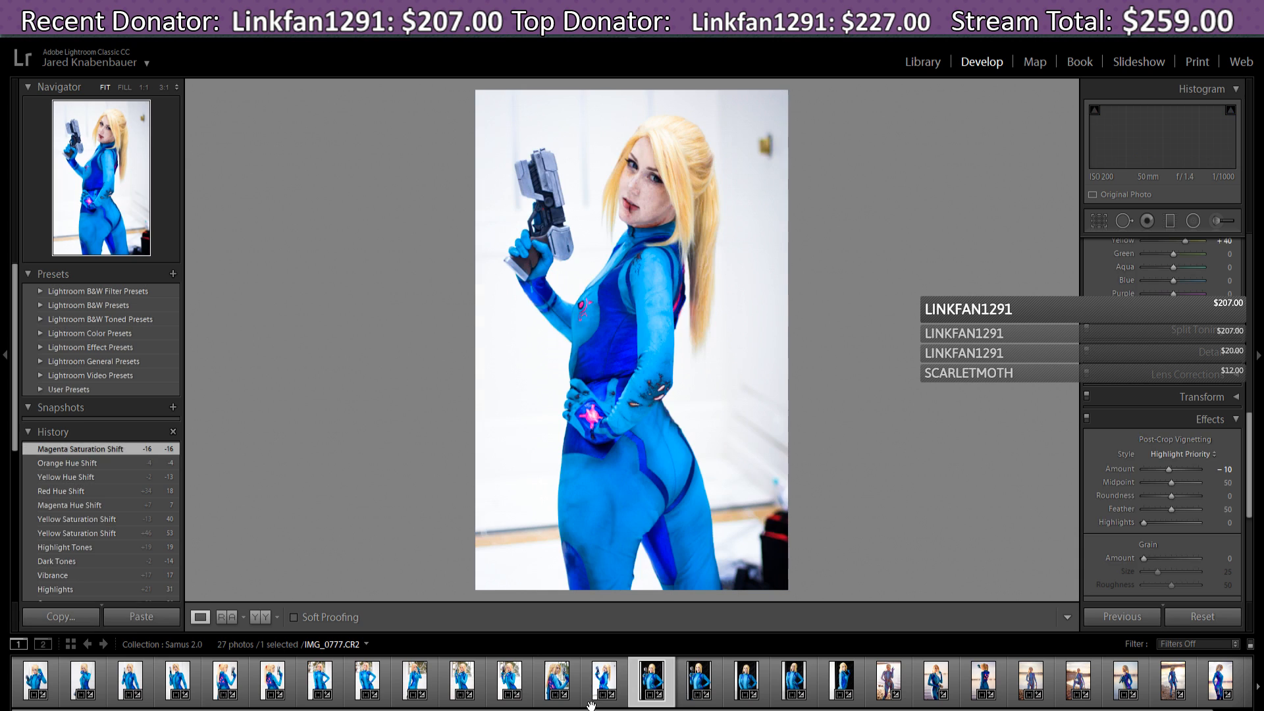
key("Right")
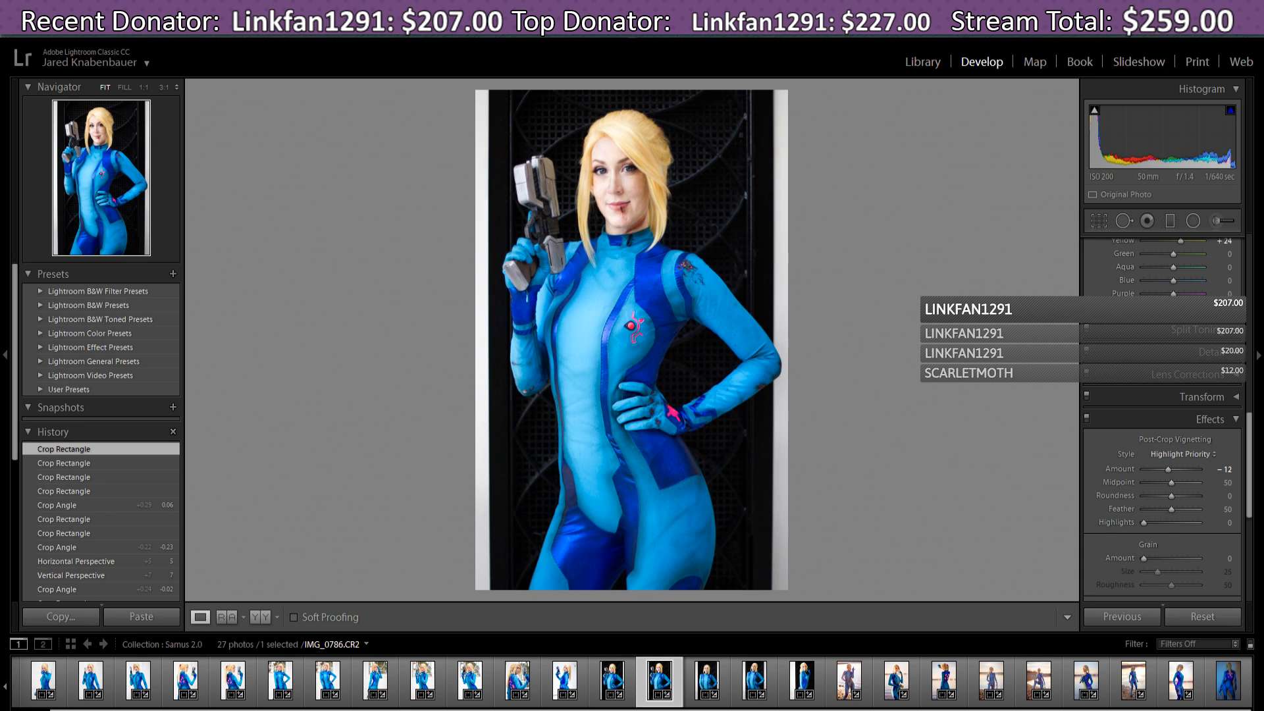
key("Left")
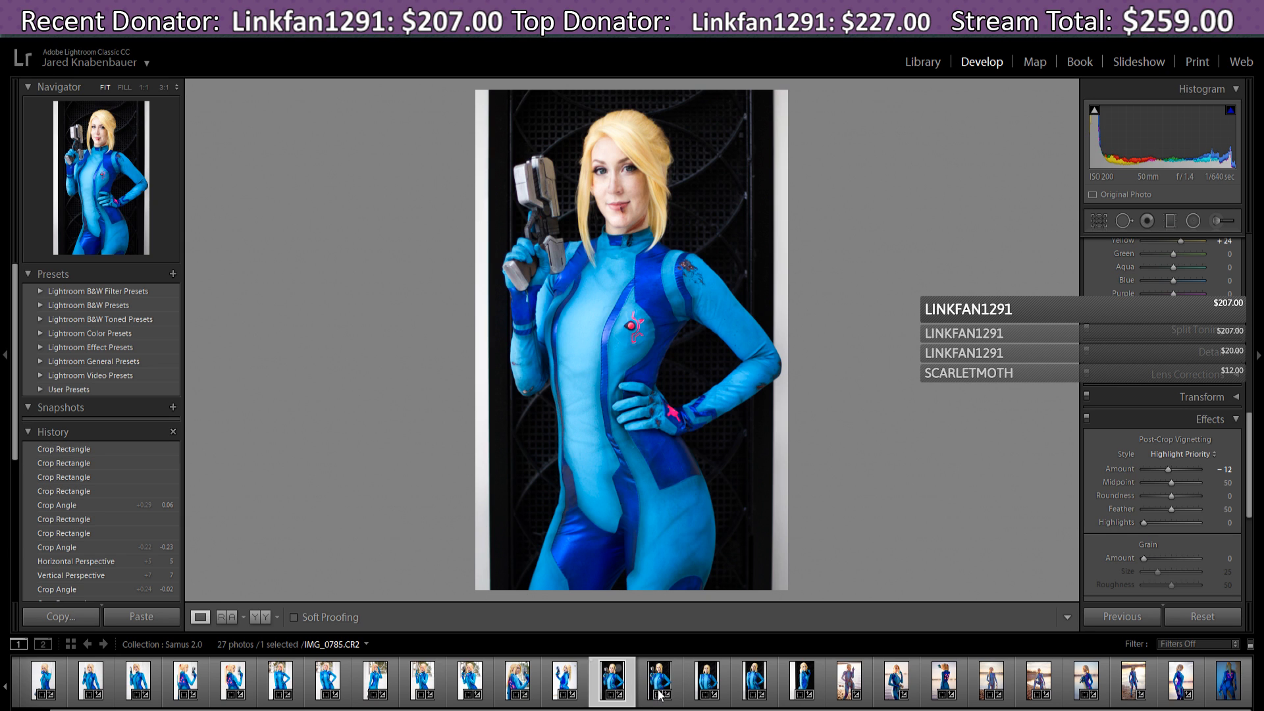
key("Right")
key("Right")
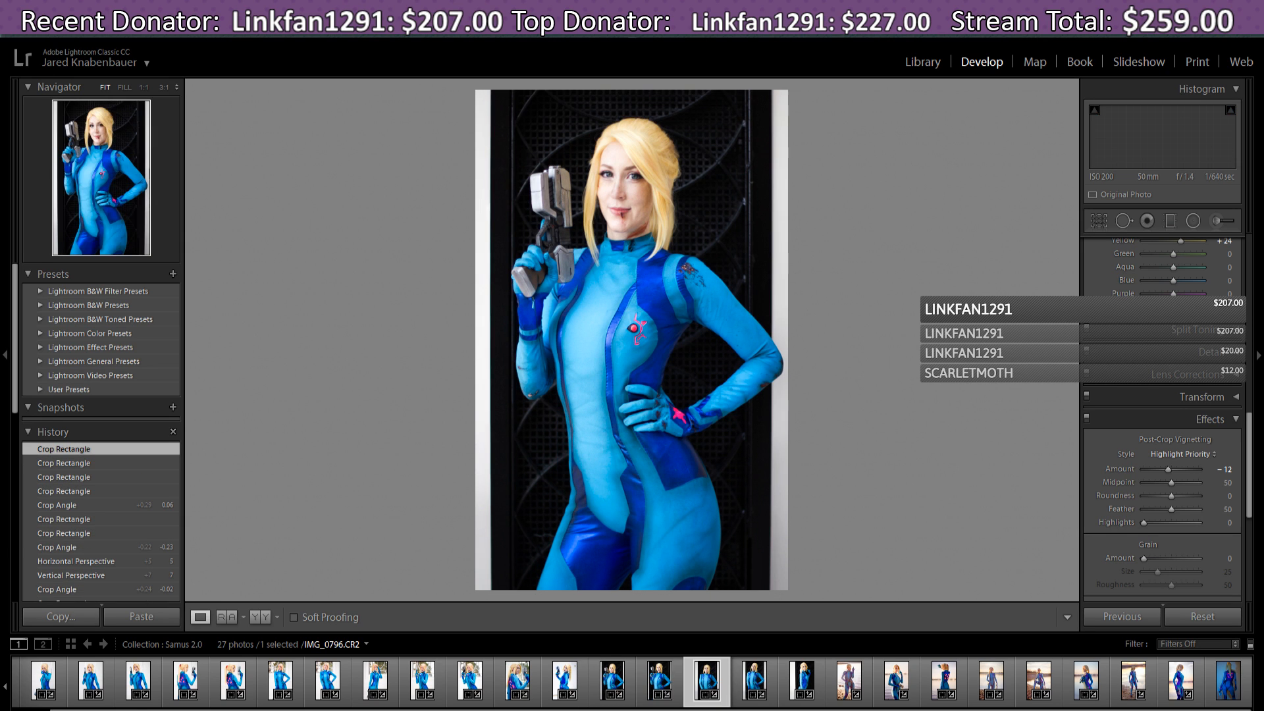
key("Right")
key("Right")
key("Right")
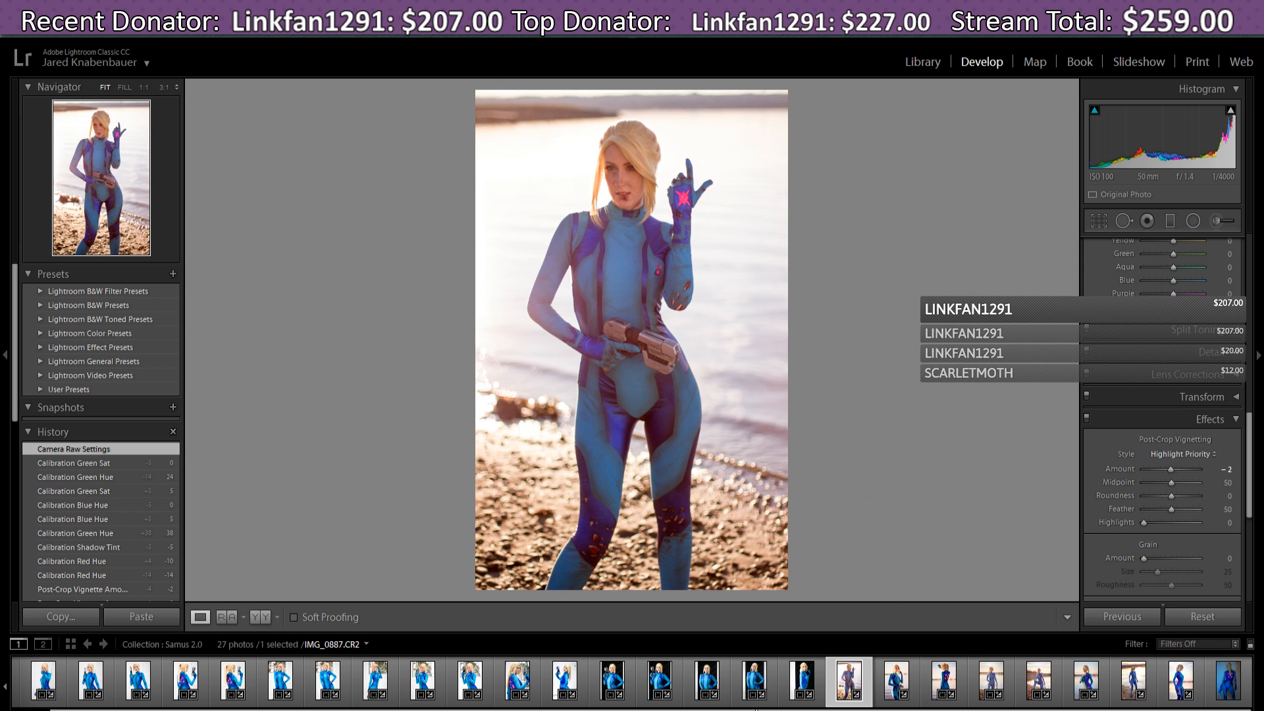
- Advance through six more beach and sunset edits, landing on the finished IMG_1029 side-profile photo
key("Right")
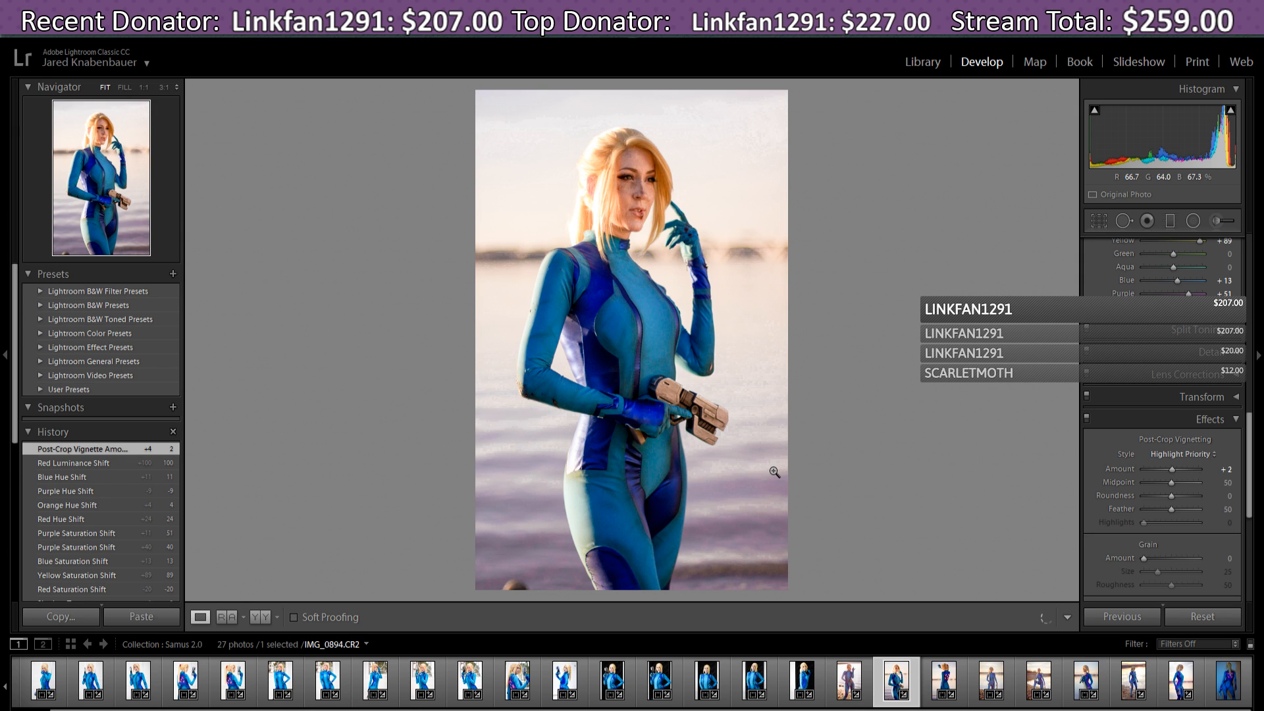
key("Right")
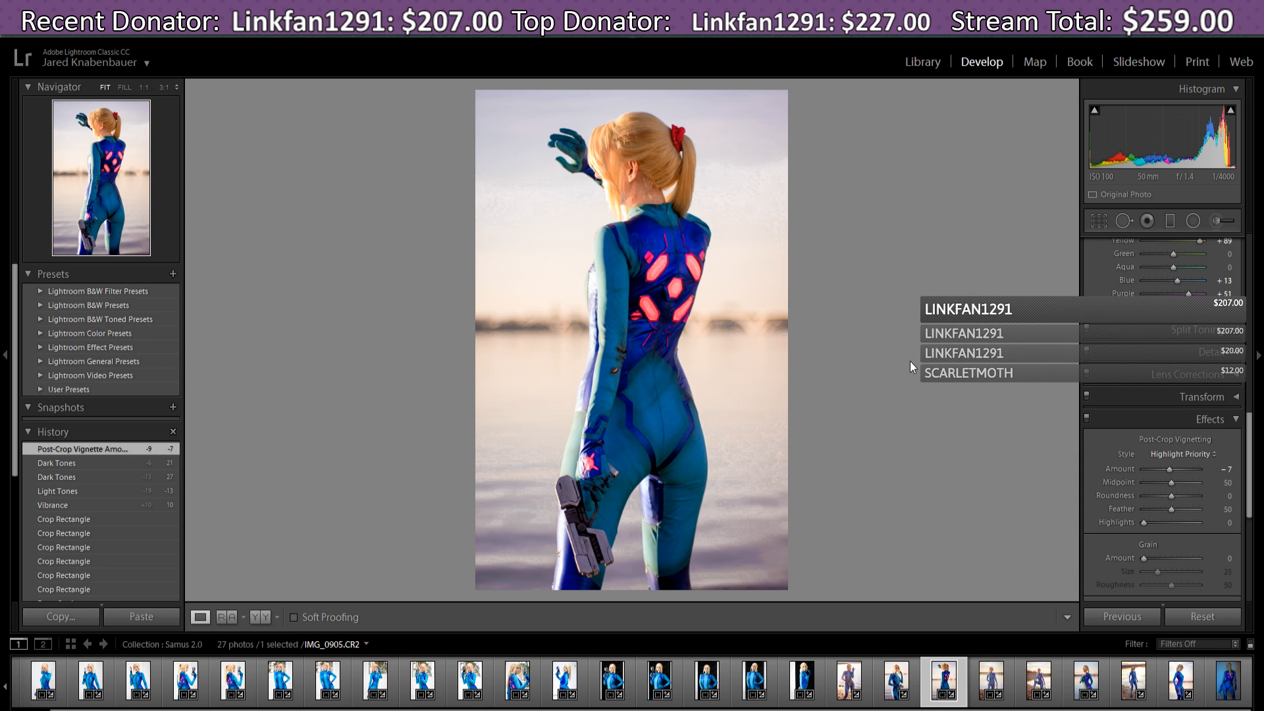
key("Right")
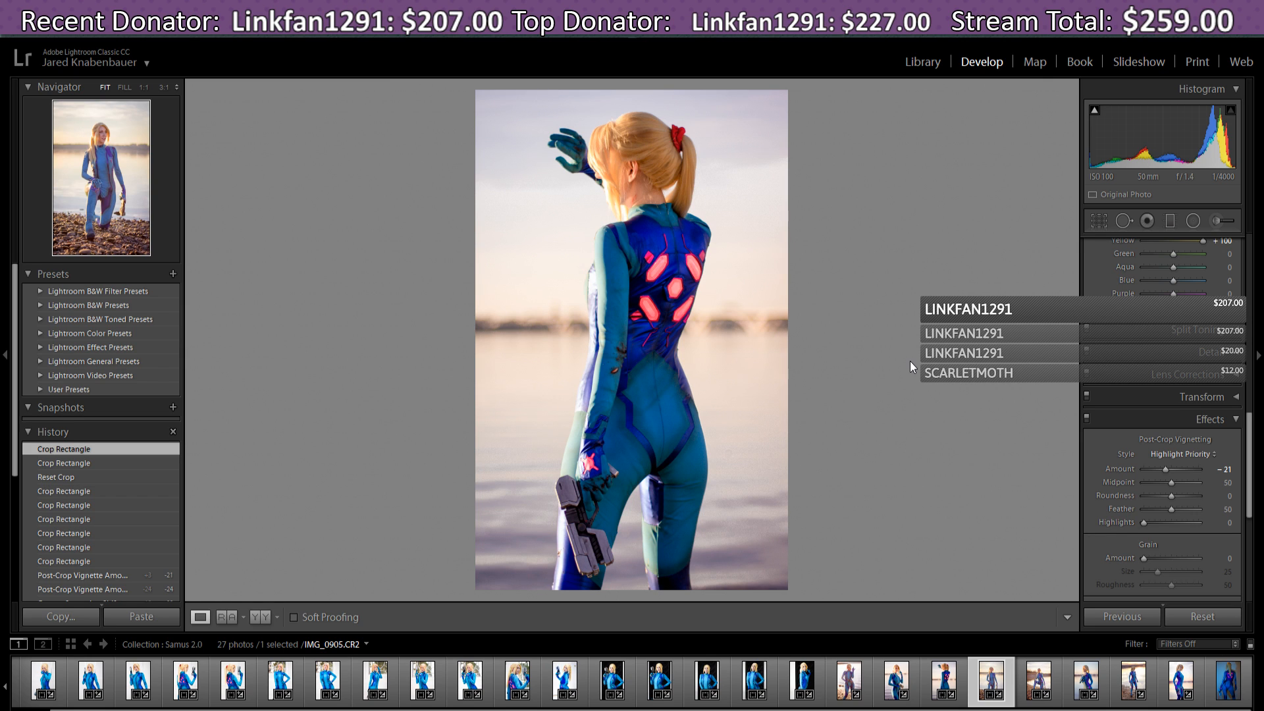
key("Right")
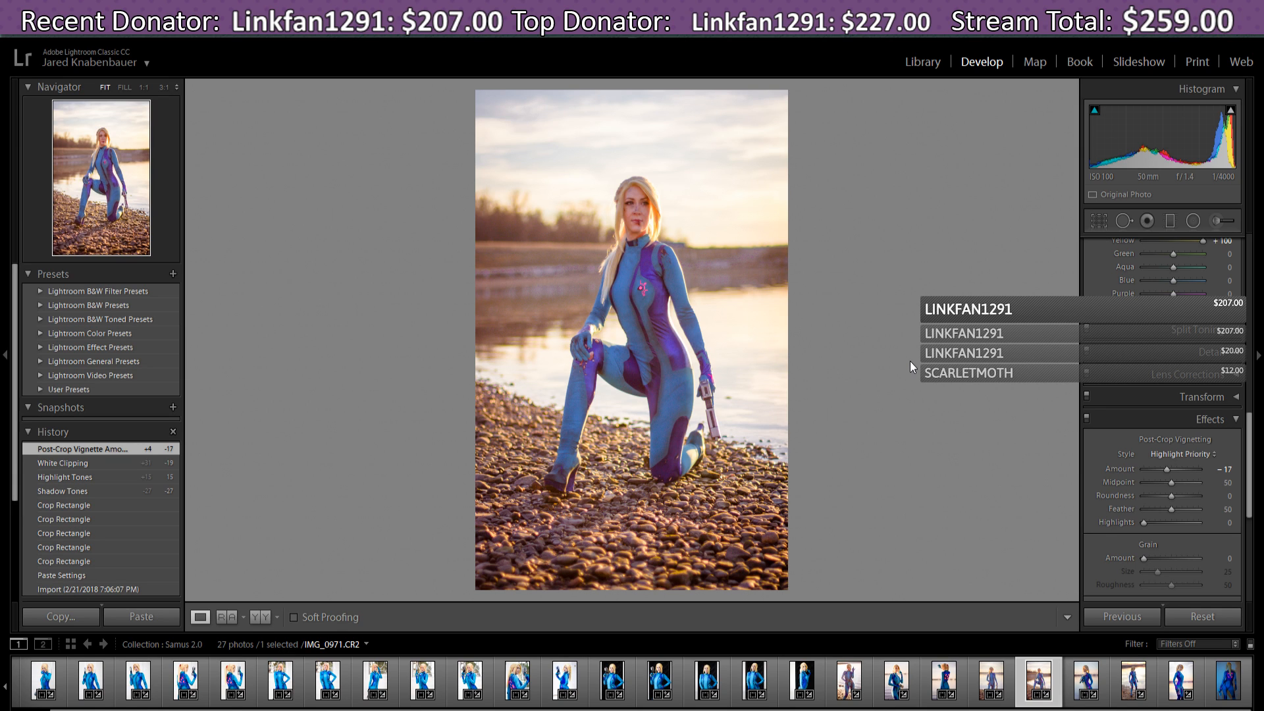
key("Right")
key("Right")
key("Right")
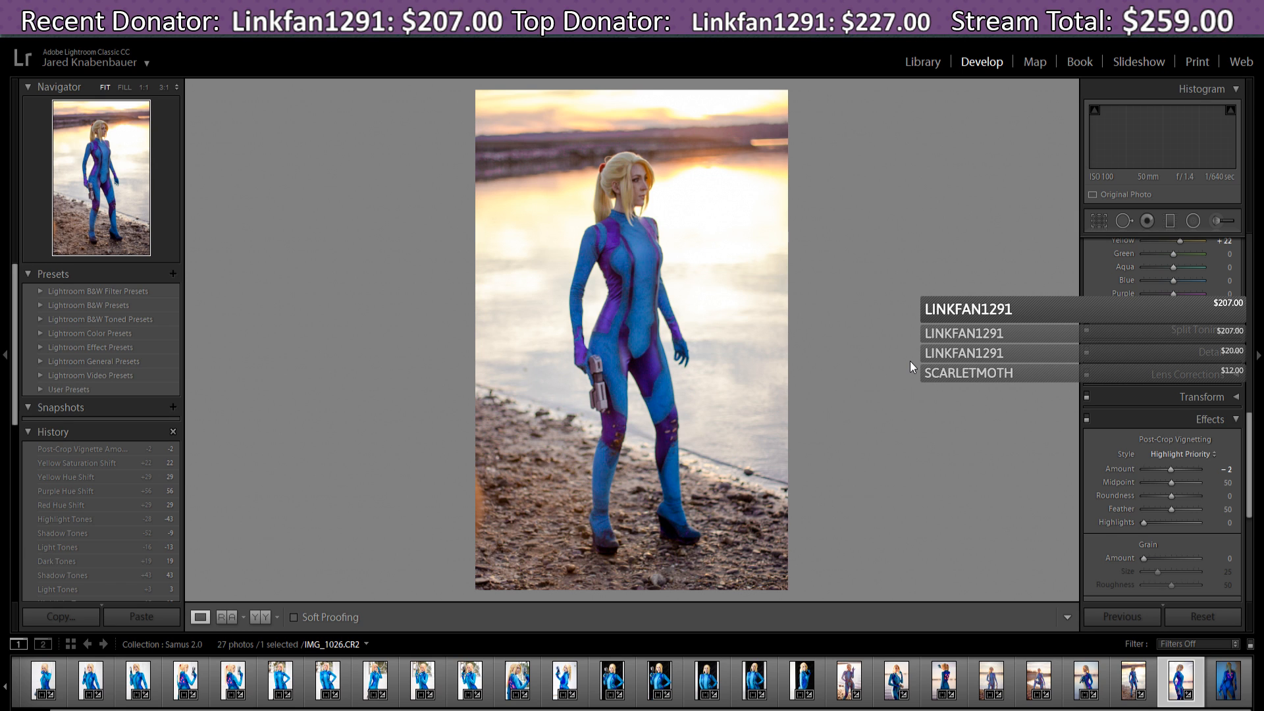
key("Right")
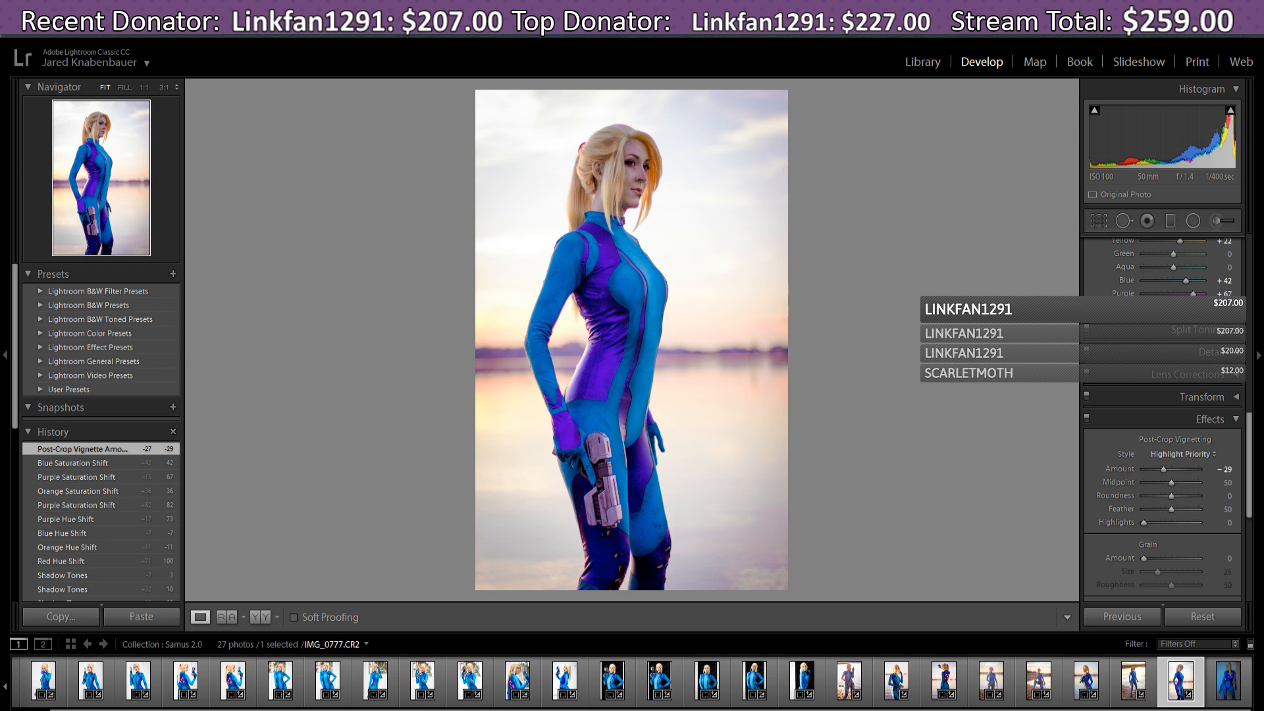
- Bring OBS Studio to the front and make End slate the live scene
mouse_move(534, 710)
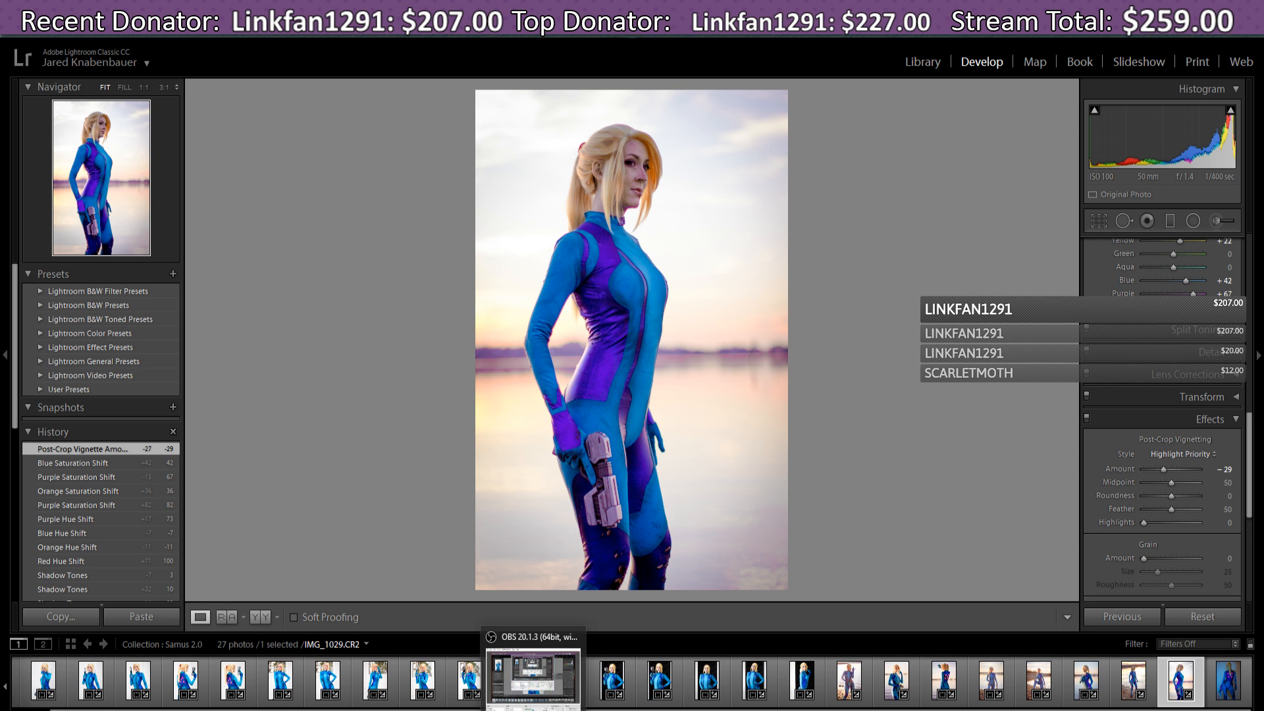
left_click(534, 678)
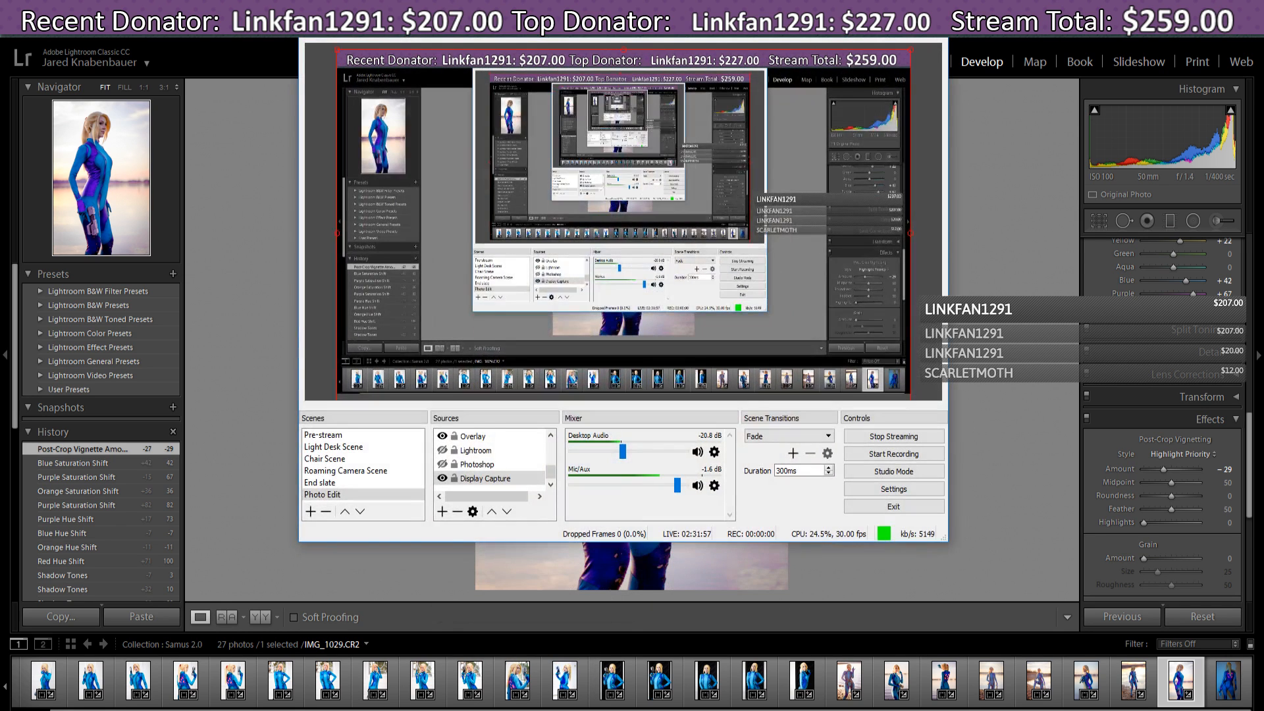
left_click(327, 484)
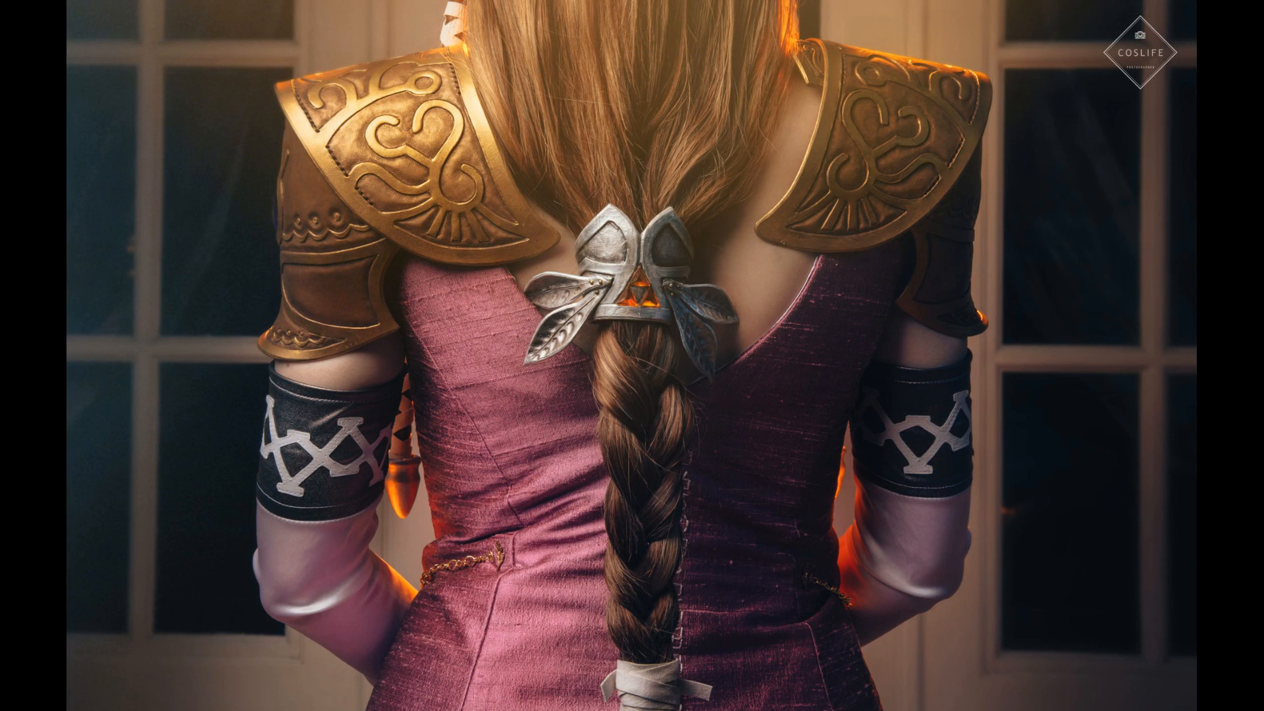